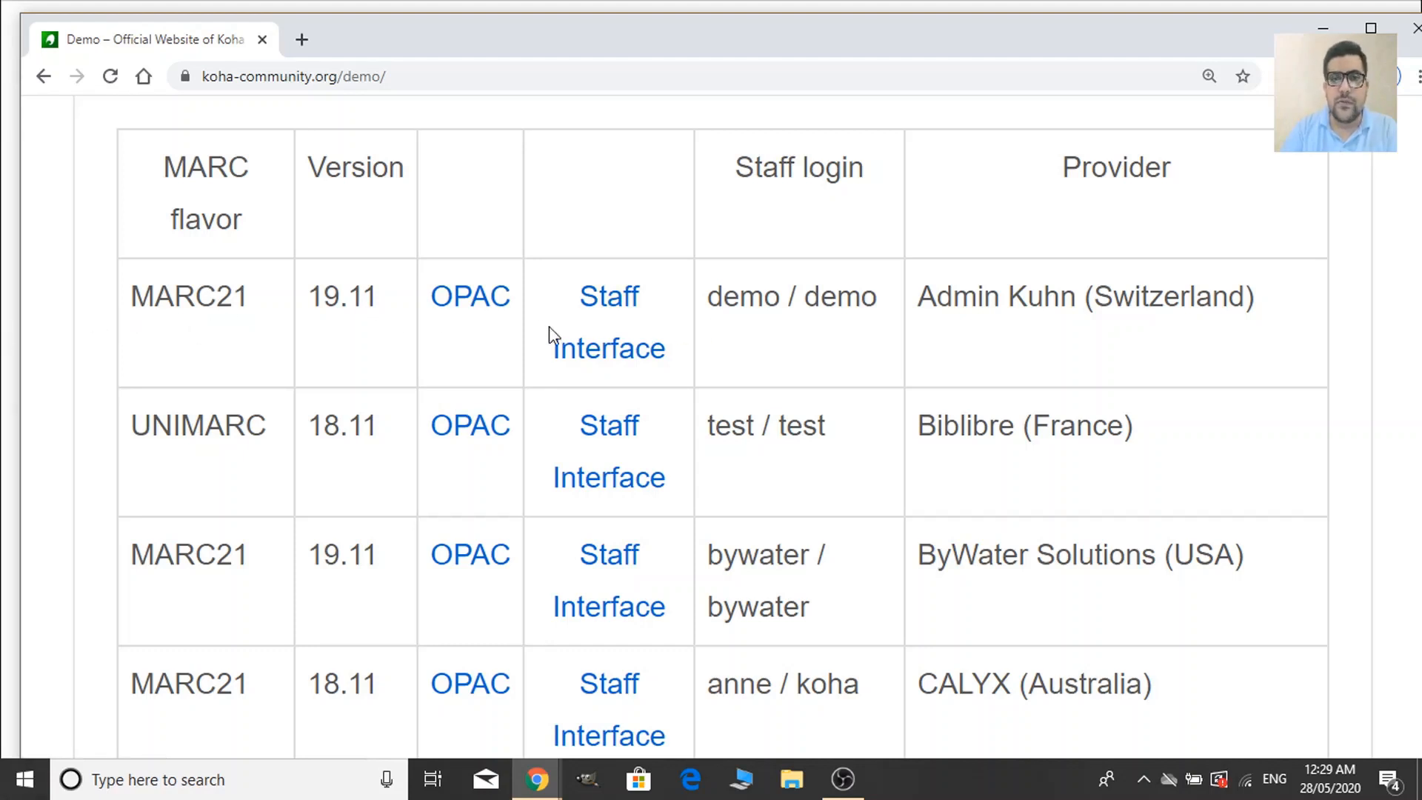
Open the first MARC21 19.11 demo's staff interface link in a new tab.
right_click(619, 357)
left_click(680, 370)
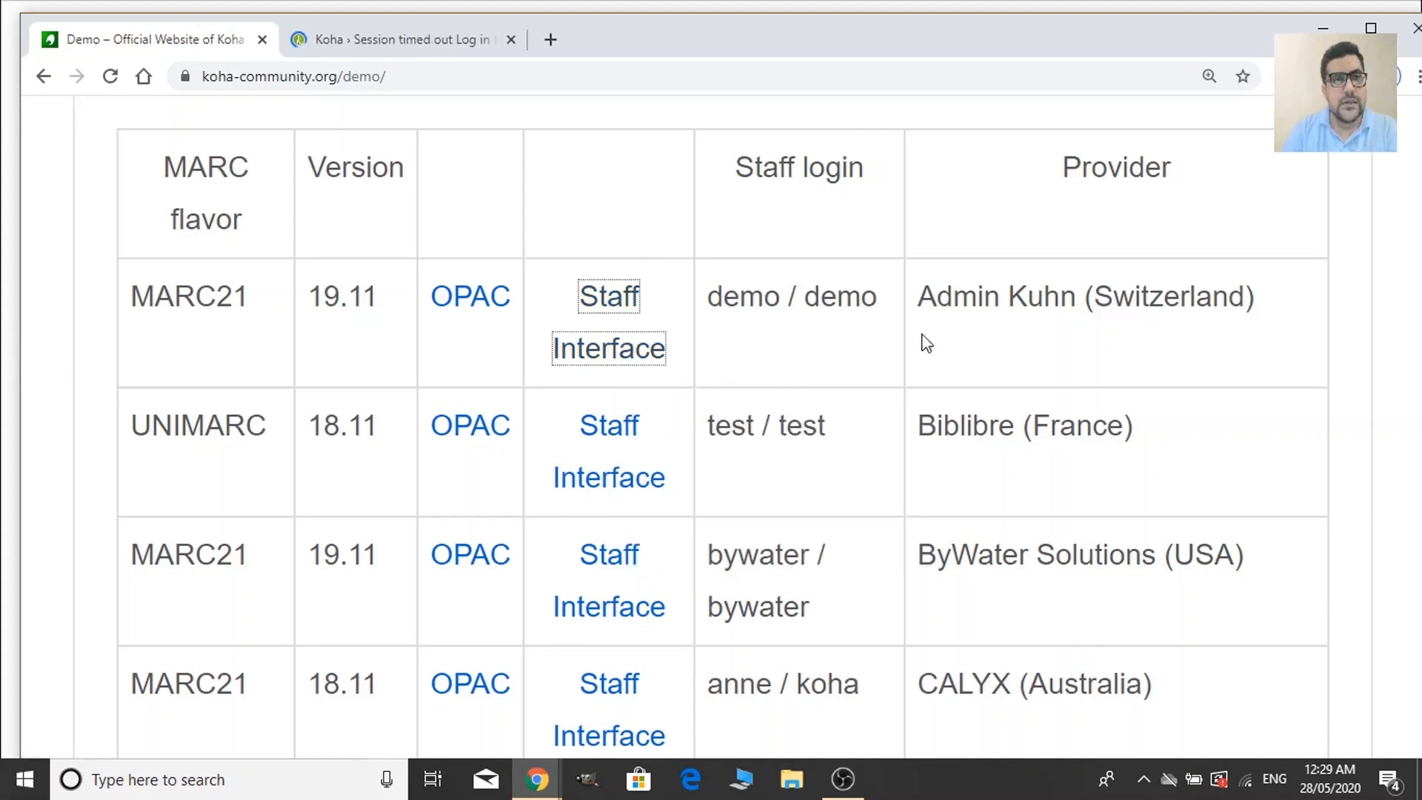
Log in to the Koha staff client with the demo staff username and password.
left_click(461, 46)
scroll(602, 552, "down", 3)
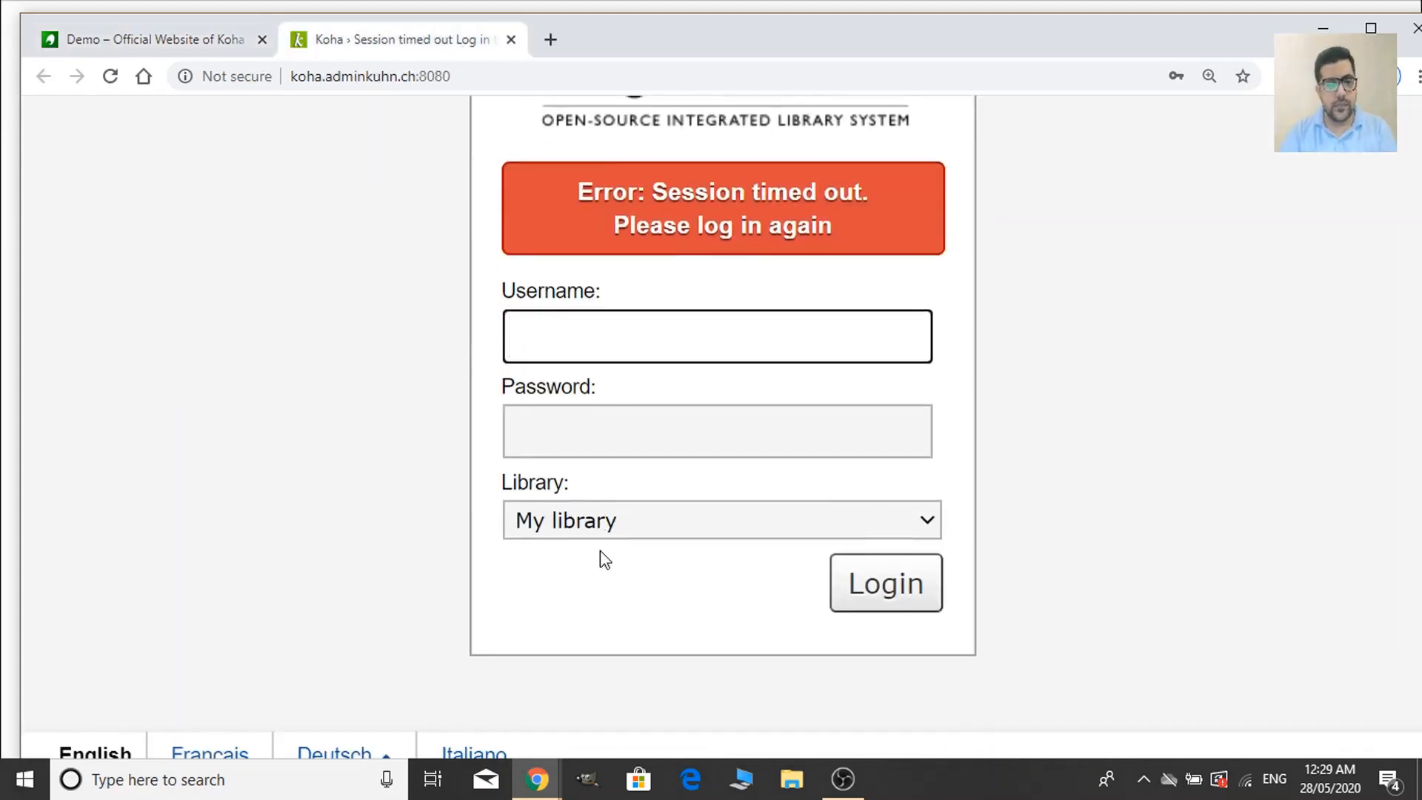
type("demo")
key("Tab")
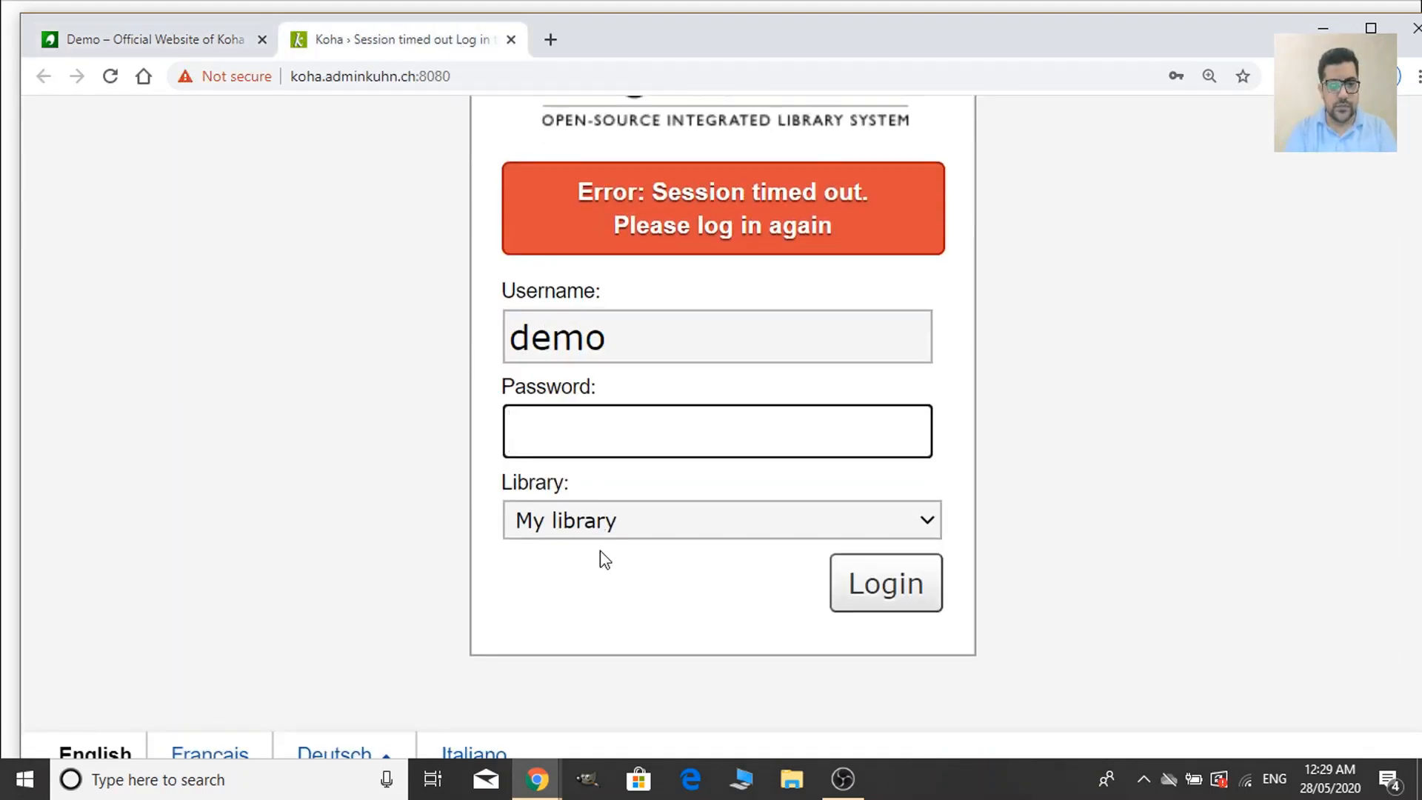
type("demo")
key("Return")
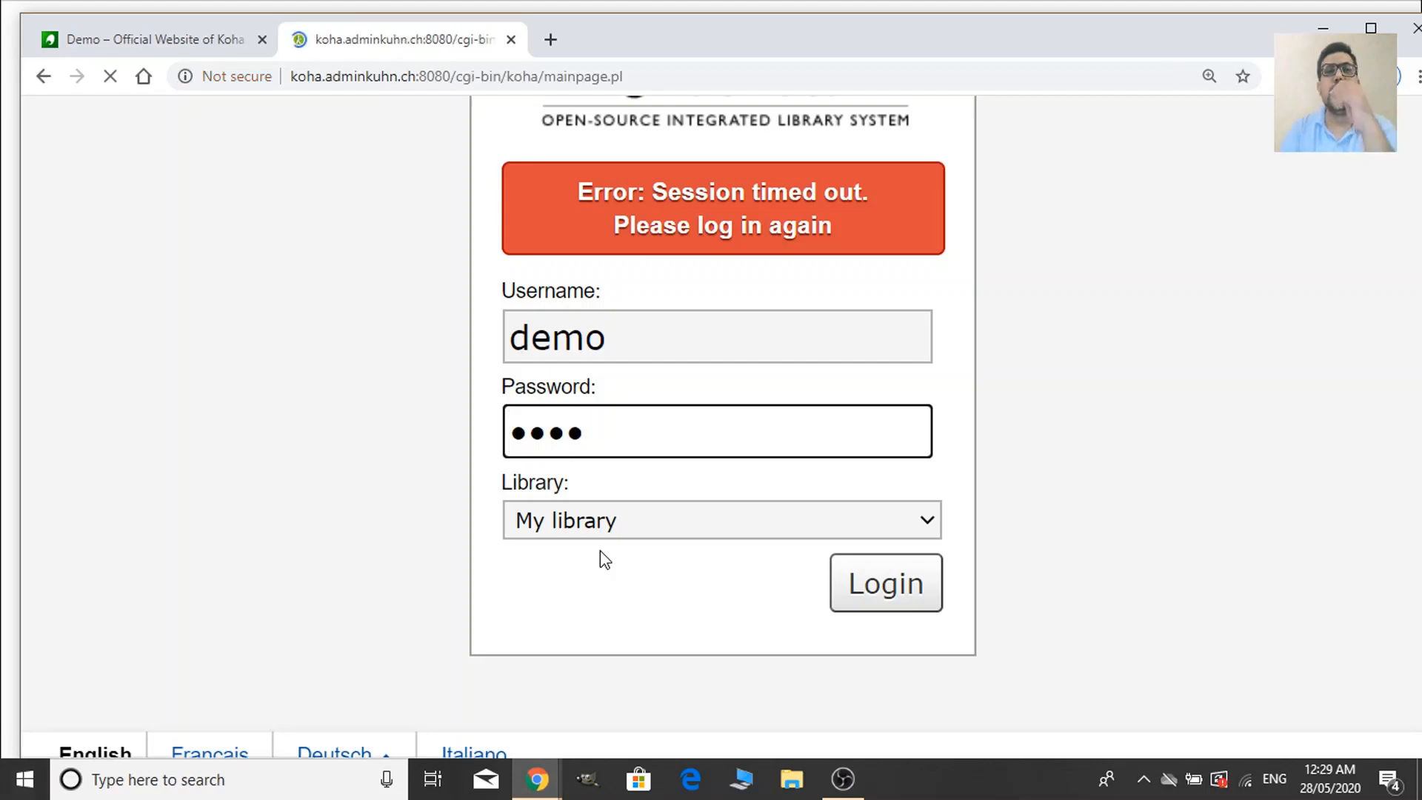
Scroll through the staff home page's module menu, Circulation to Koha administration.
scroll(861, 618, "down", 3)
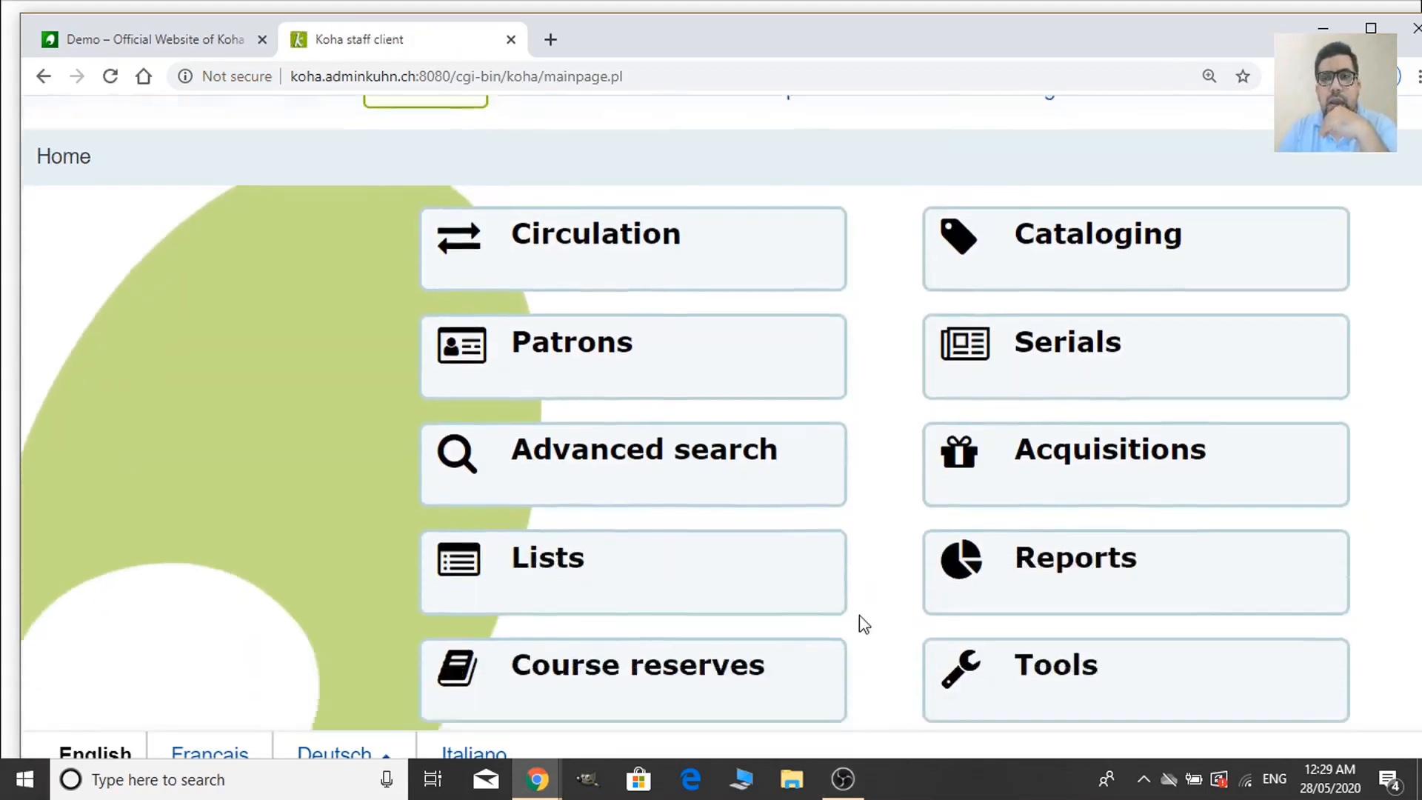
left_click(1370, 29)
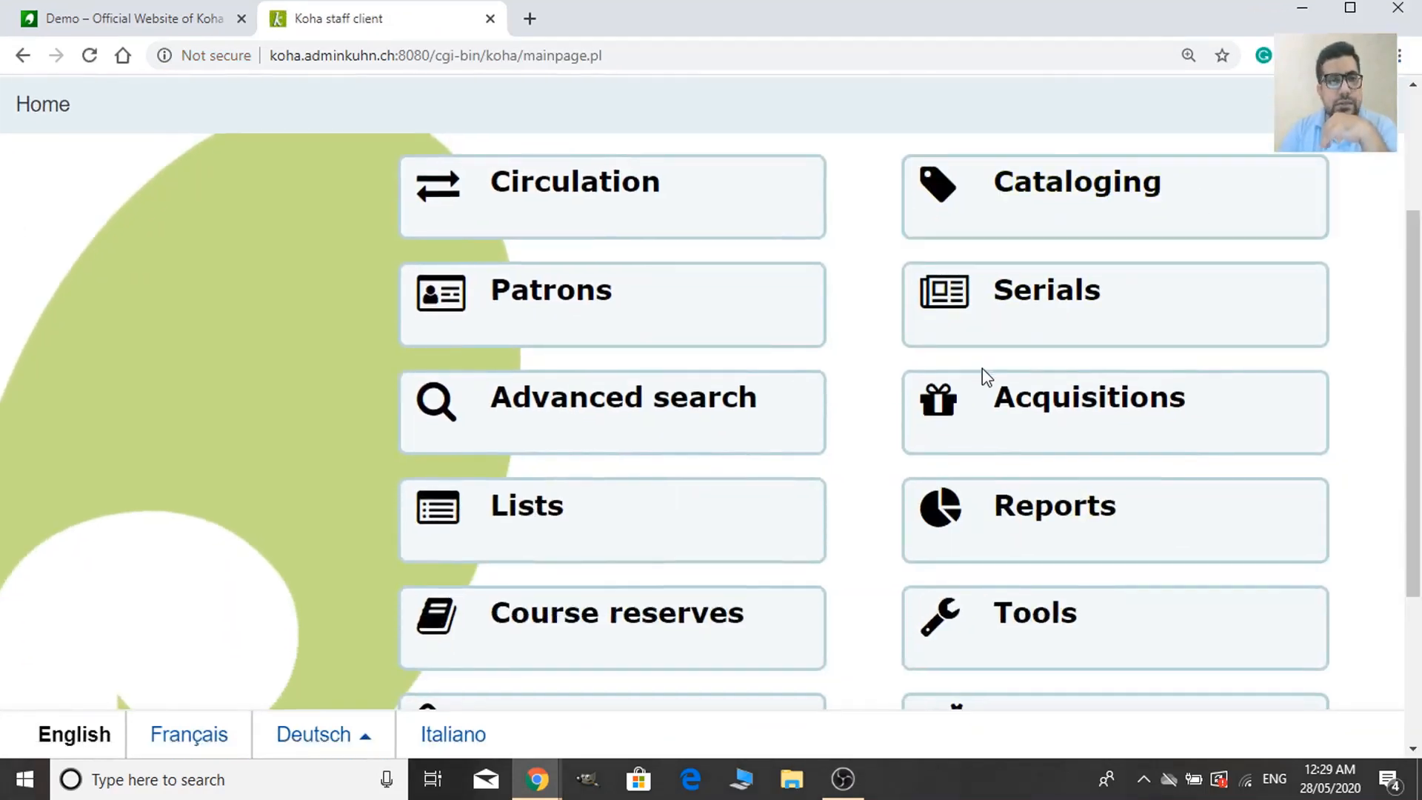
scroll(926, 428, "up", 3)
scroll(955, 481, "down", 4)
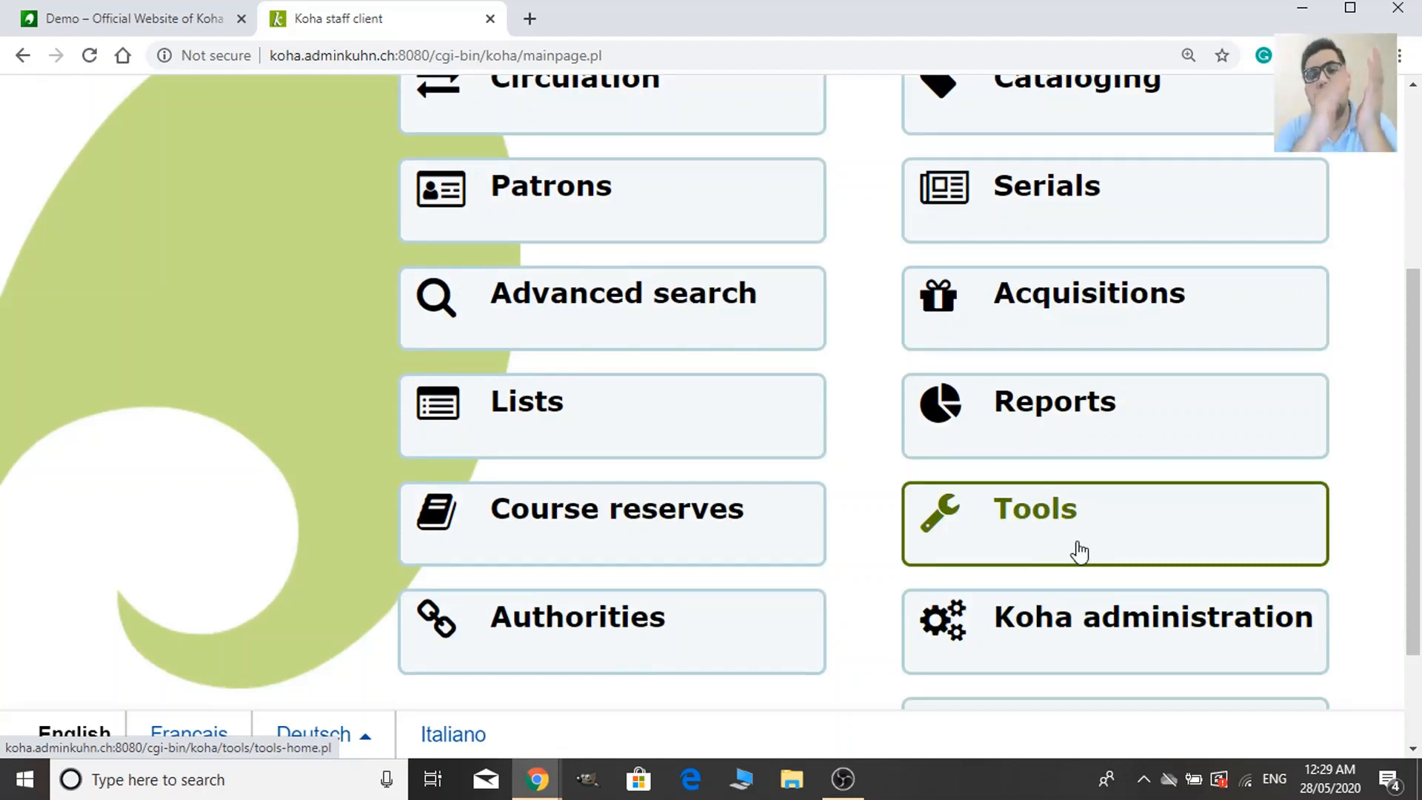
scroll(534, 178, "up", 5)
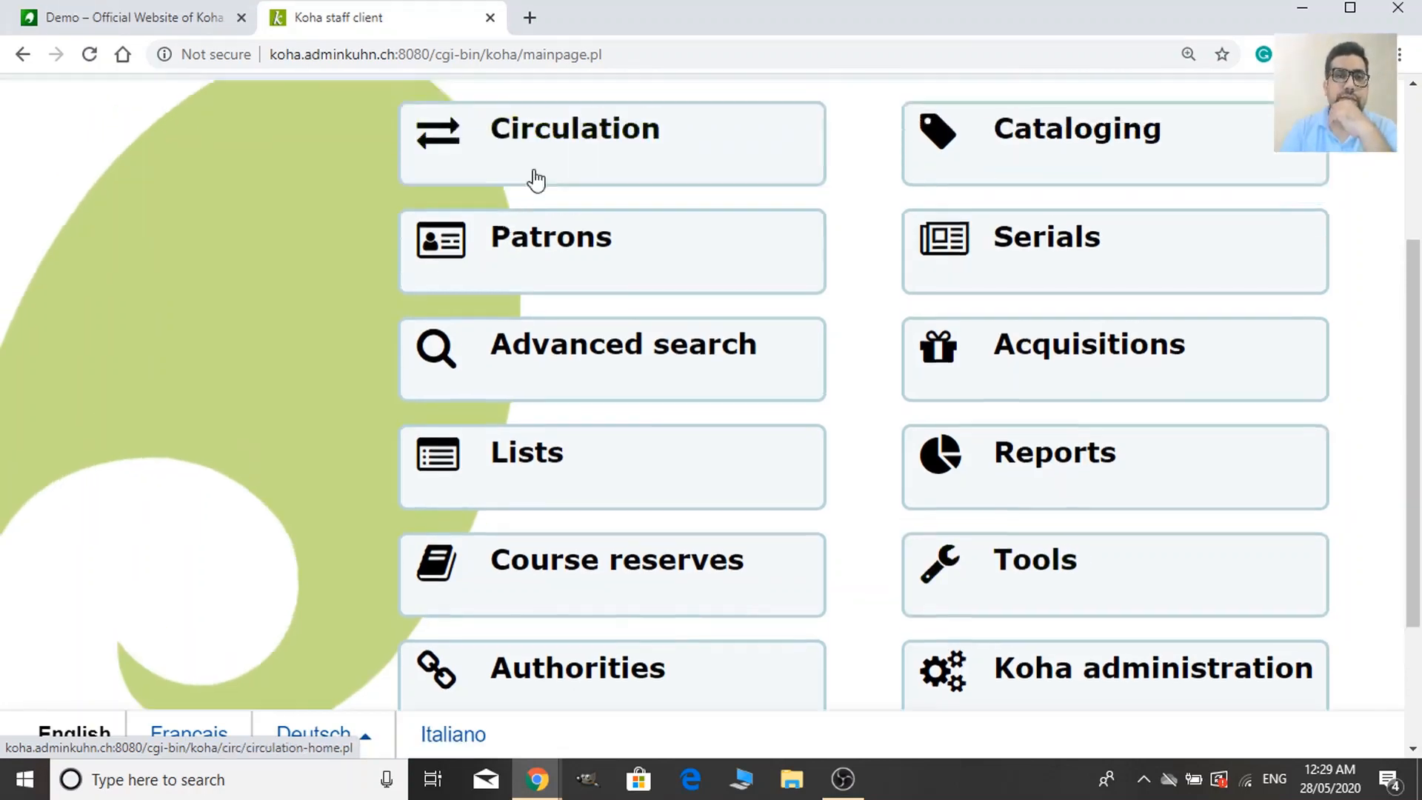
scroll(904, 508, "down", 2)
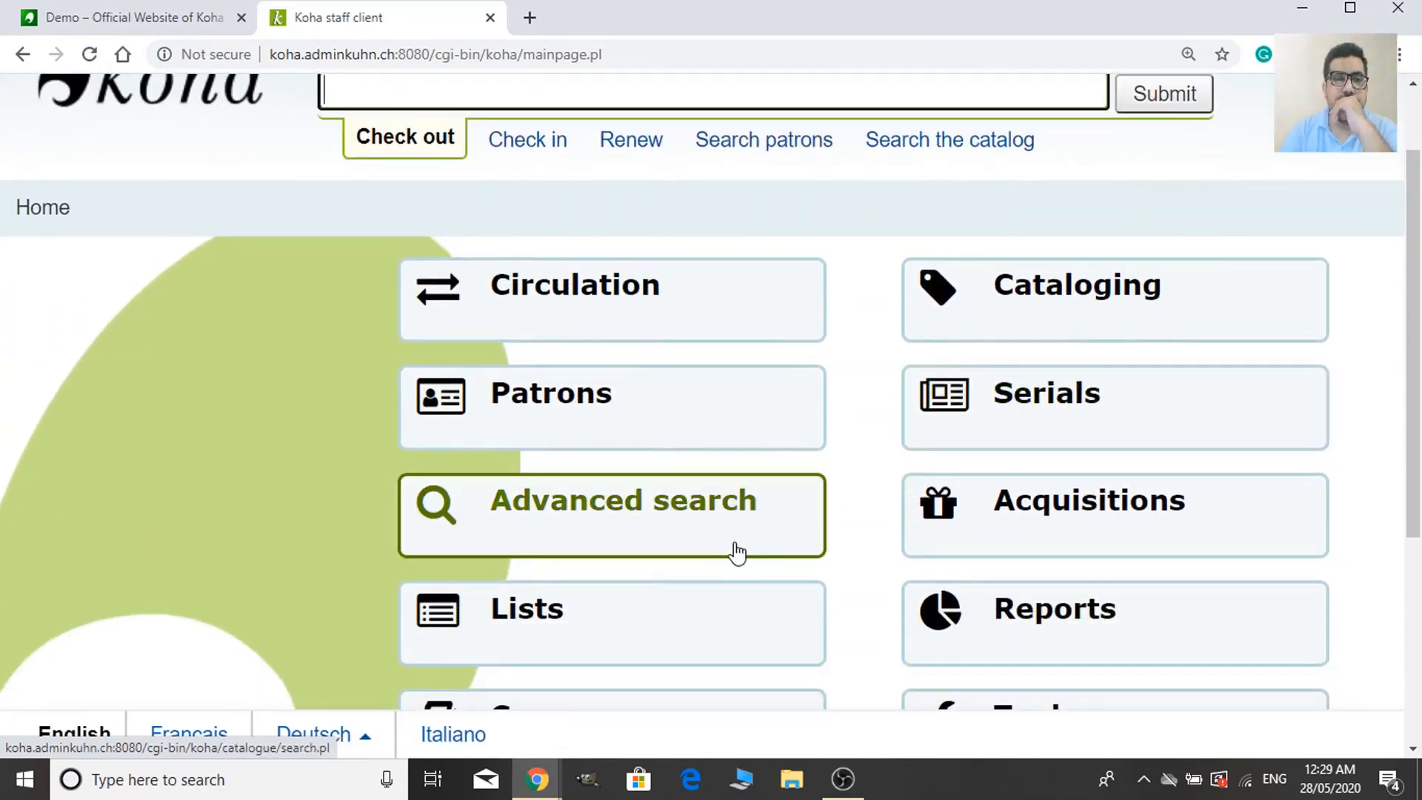
Open the Patrons module and drop down the New patron category list.
left_click(616, 415)
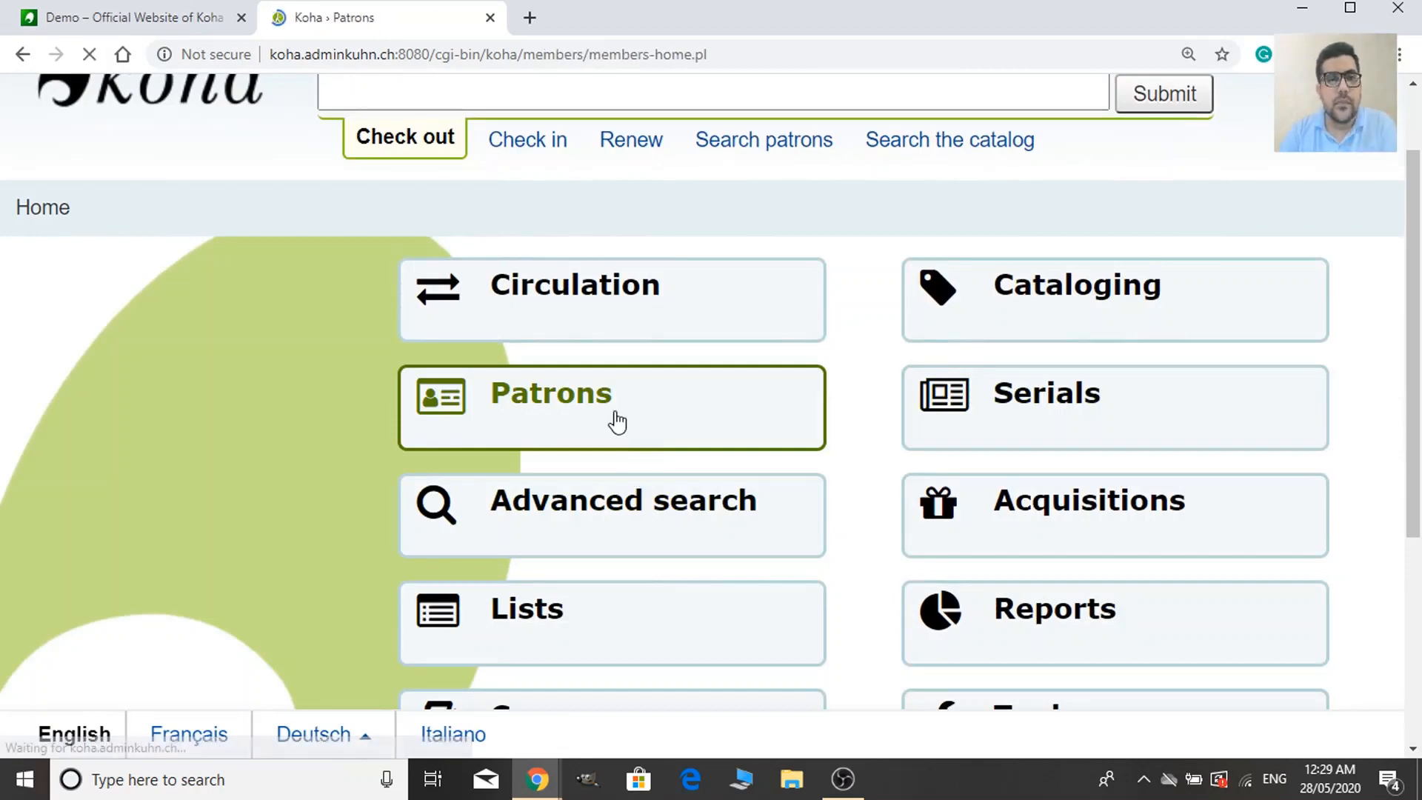
scroll(619, 419, "down", 3)
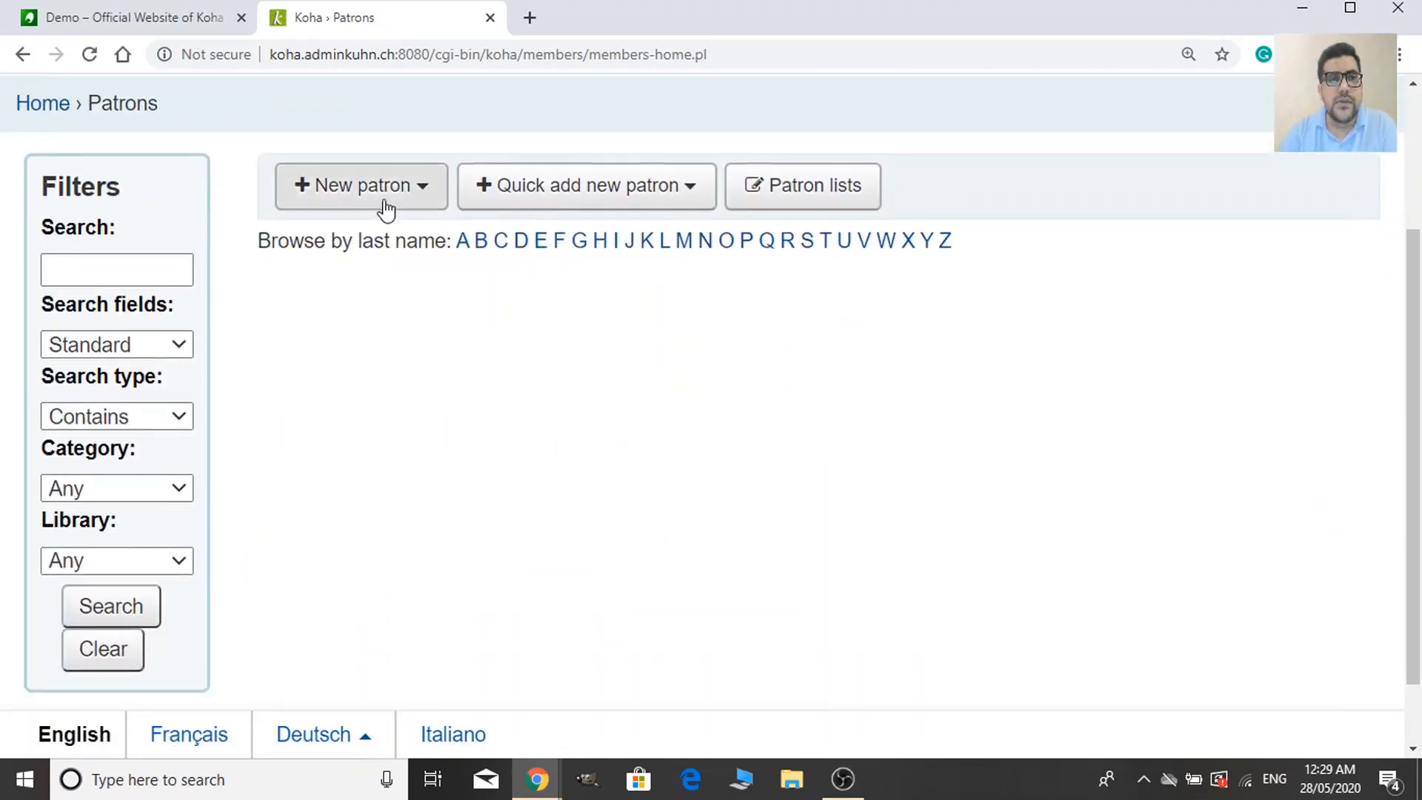
left_click(400, 211)
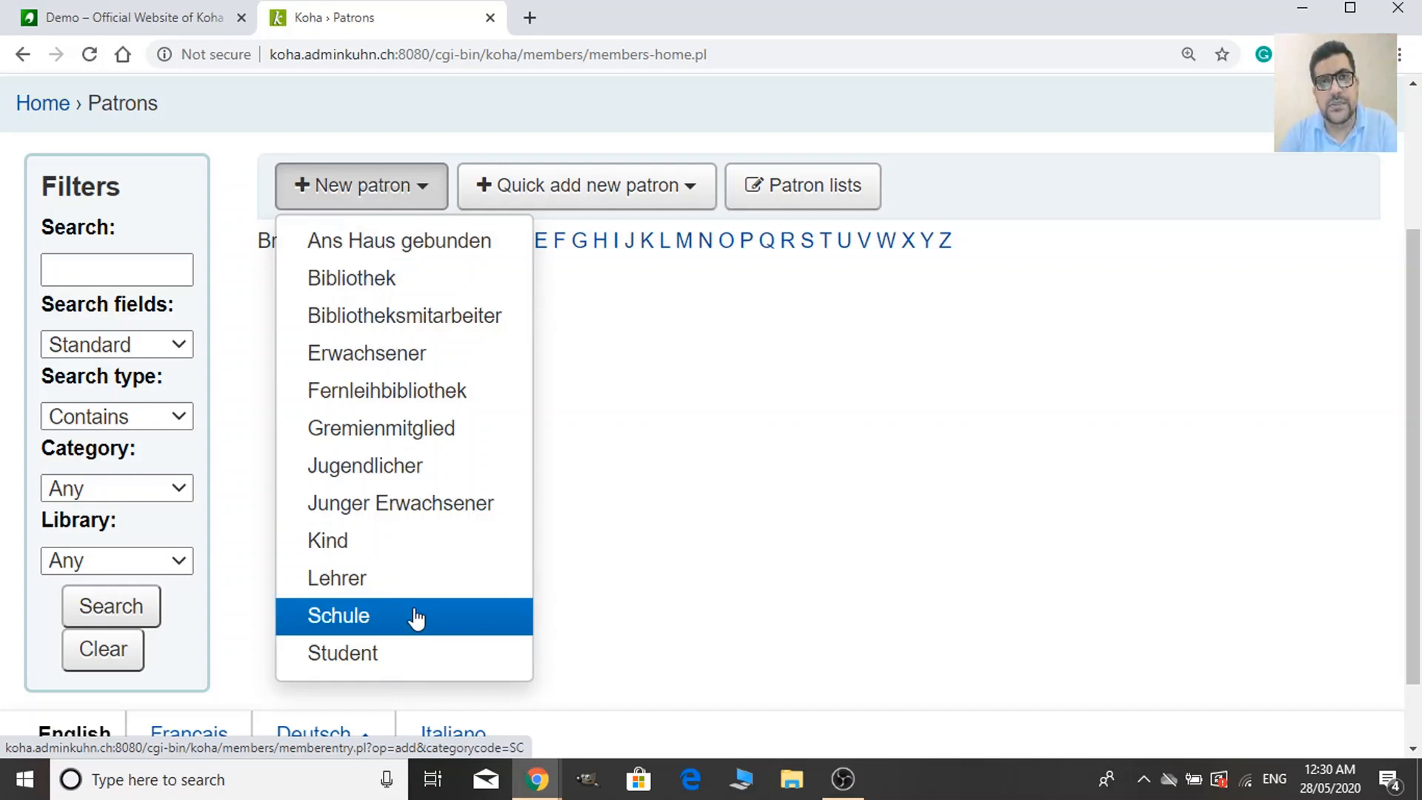
Start a new Student patron and look over the empty Add patron (Student) form.
left_click(393, 658)
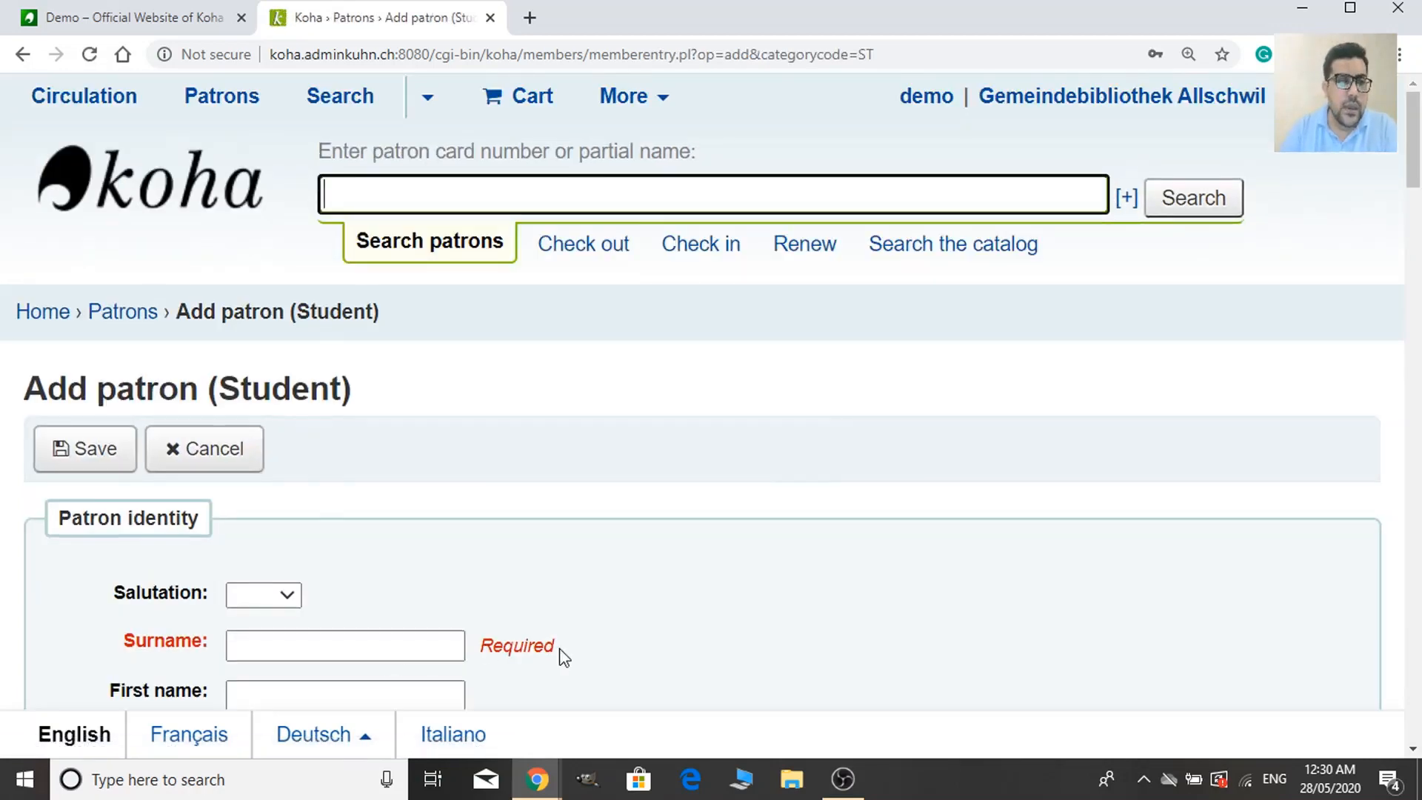
scroll(560, 655, "down", 3)
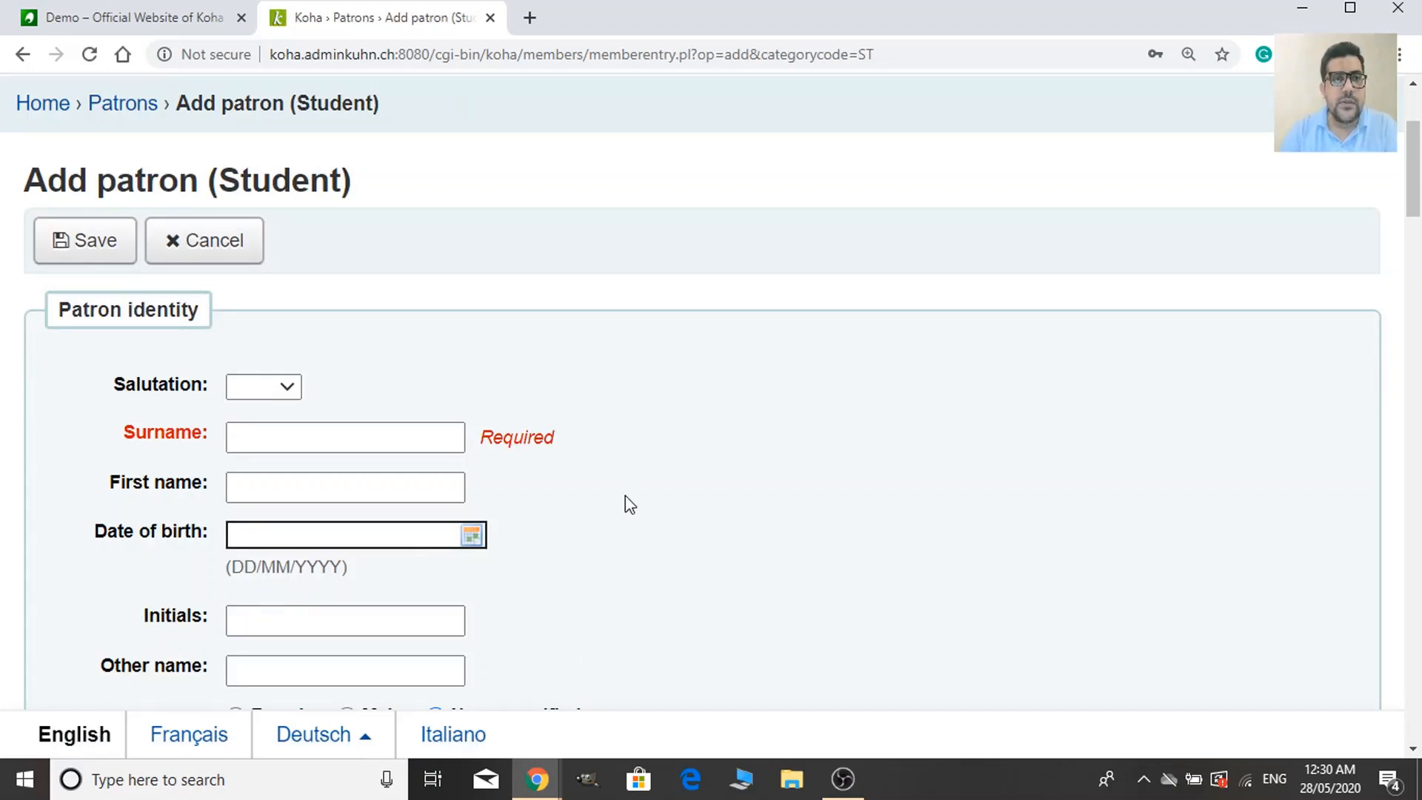
scroll(625, 496, "down", 2)
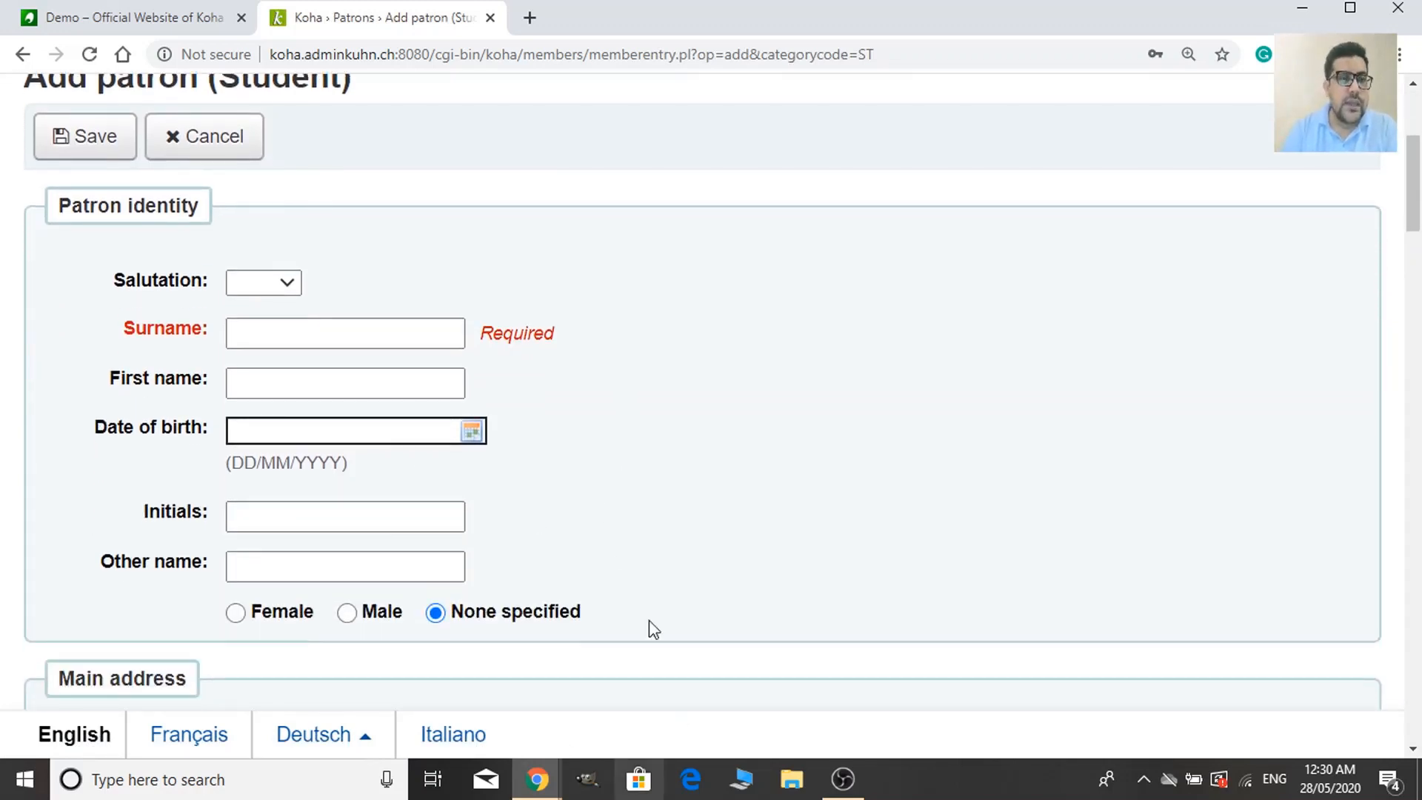
scroll(617, 558, "down", 2)
scroll(619, 559, "up", 2)
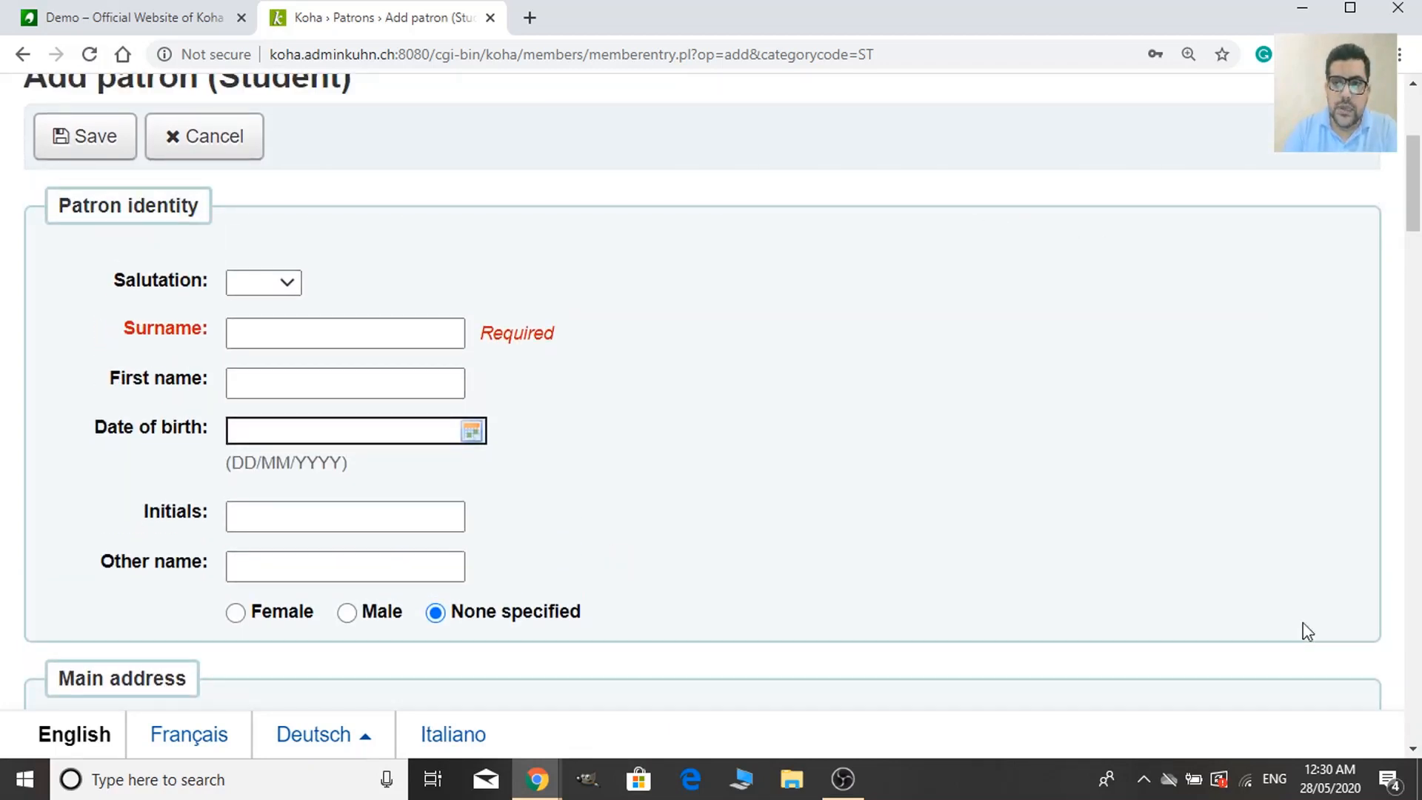
scroll(149, 460, "down", 4)
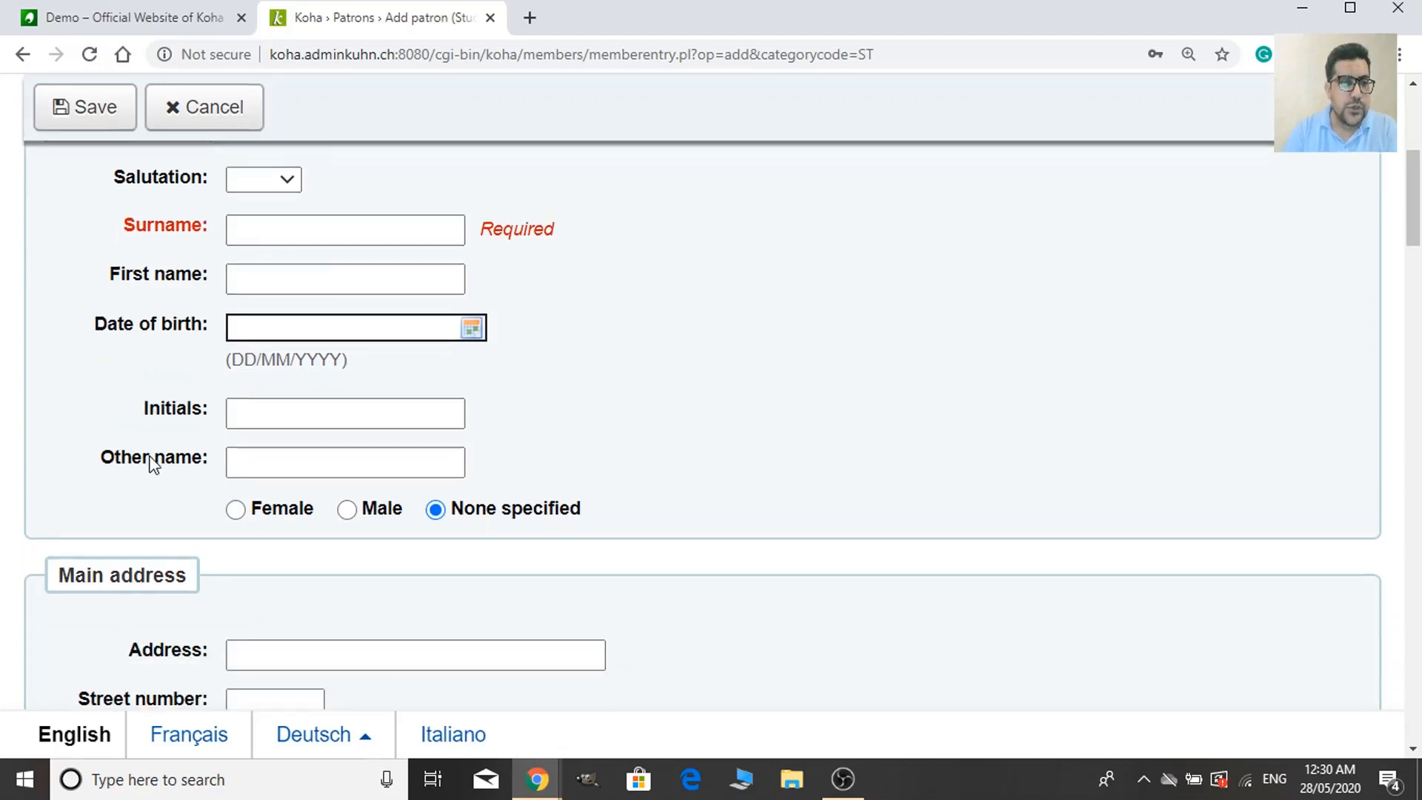
scroll(962, 518, "down", 2)
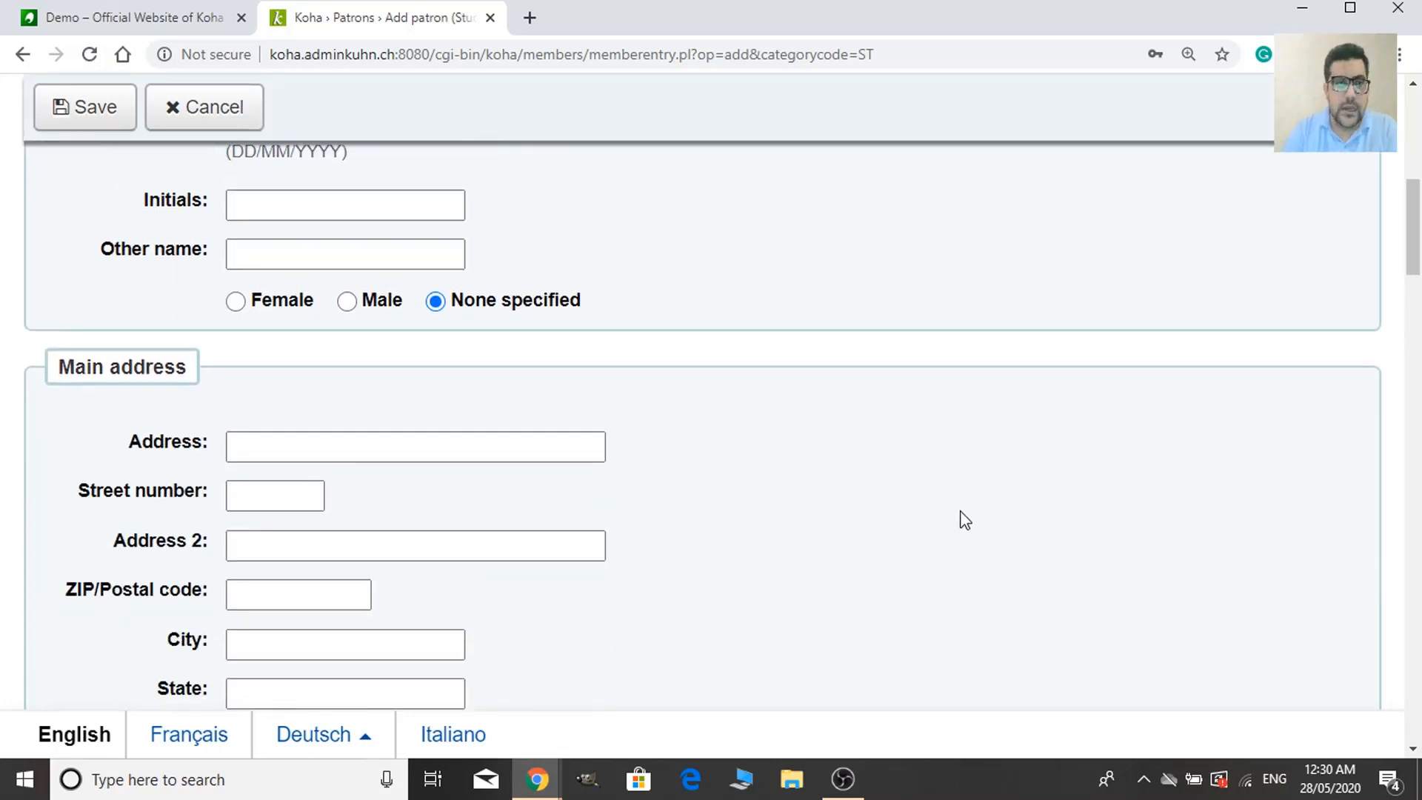
scroll(434, 571, "down", 4)
scroll(139, 412, "up", 10)
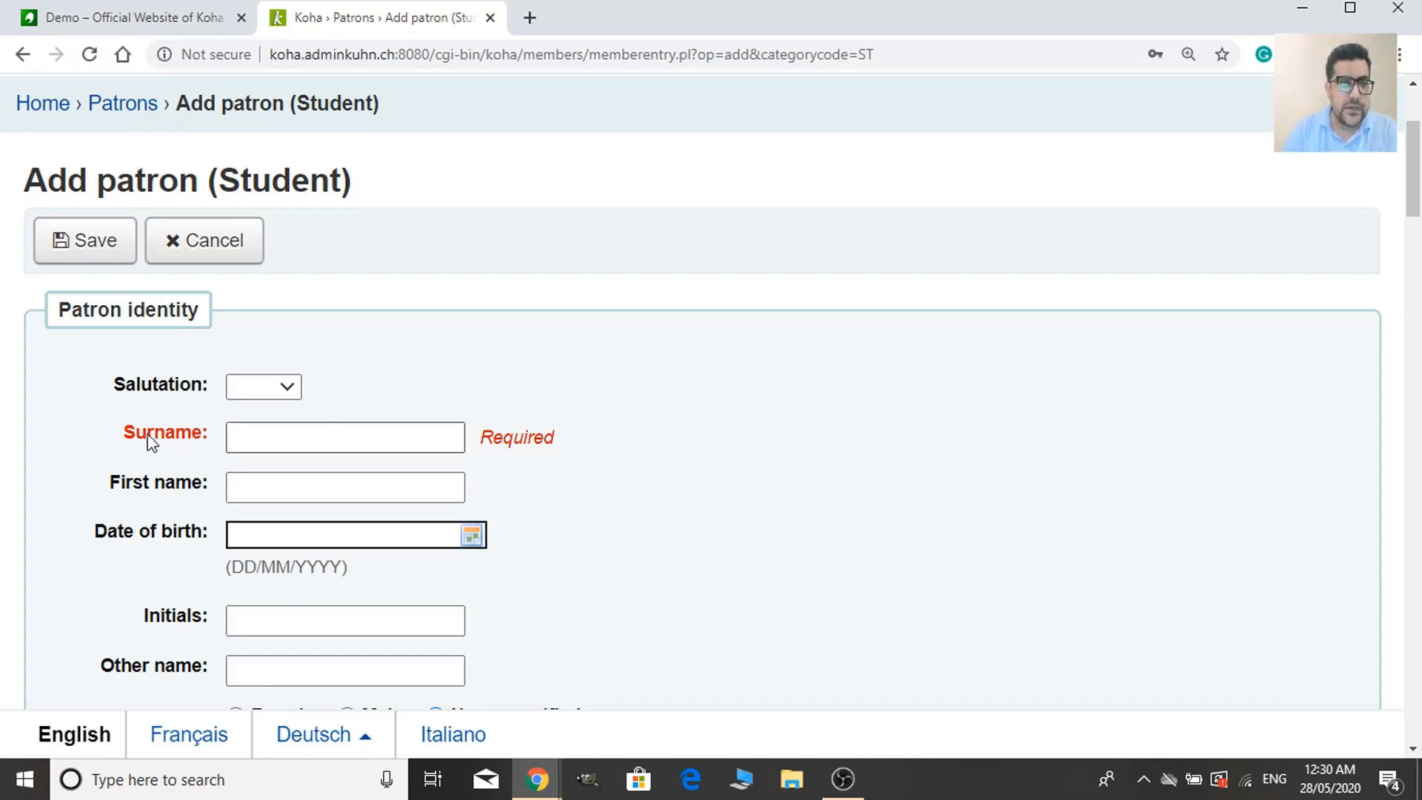
scroll(118, 392, "down", 1)
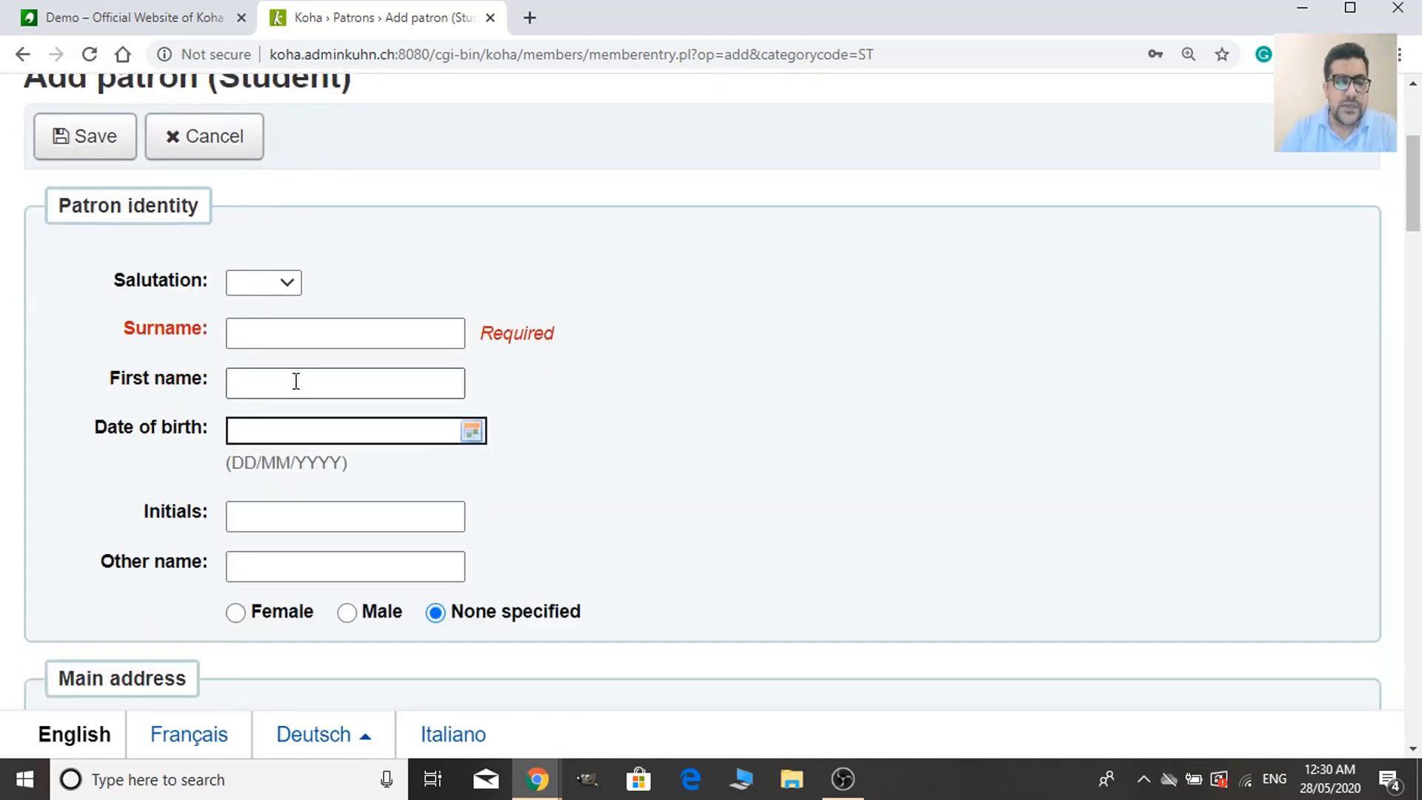
scroll(141, 404, "down", 1)
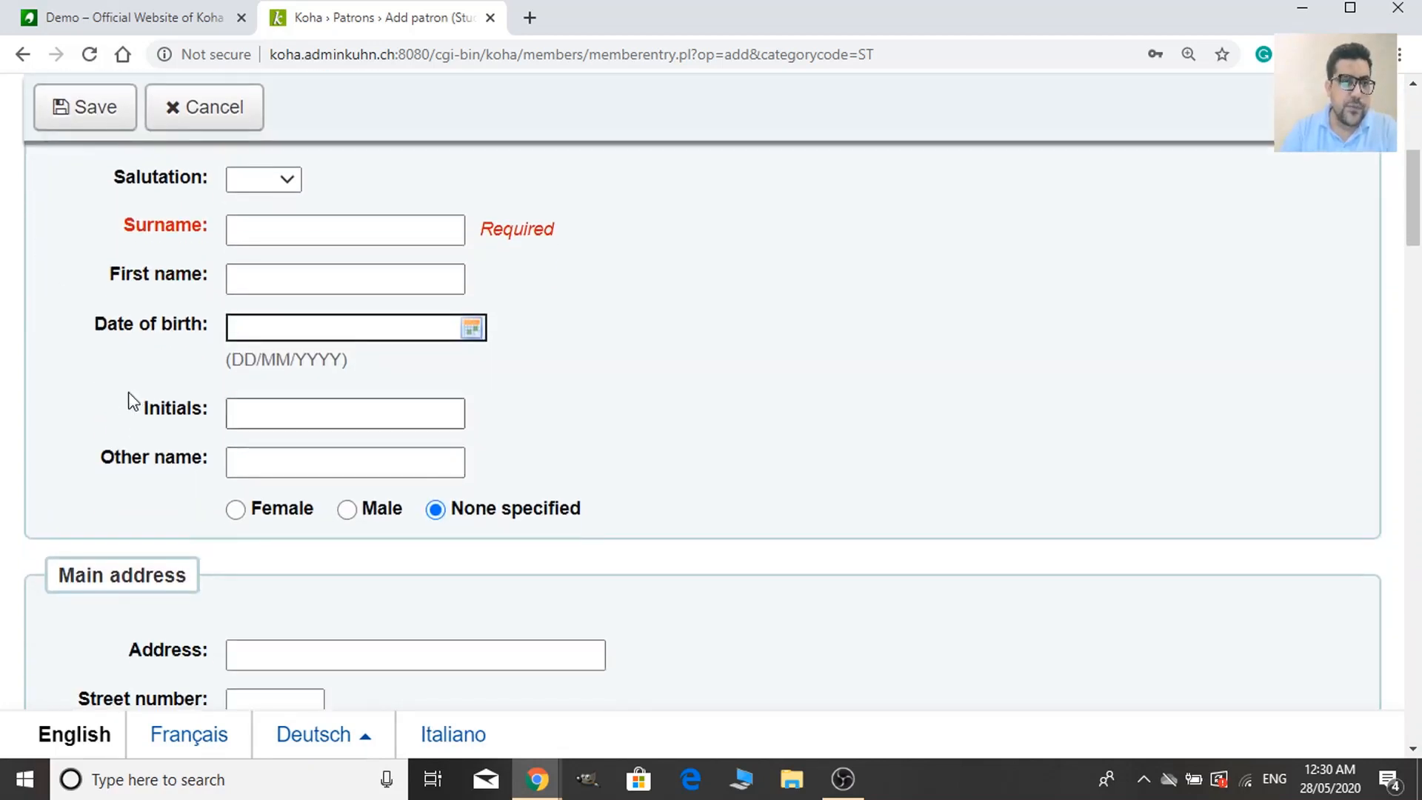
scroll(132, 400, "down", 1)
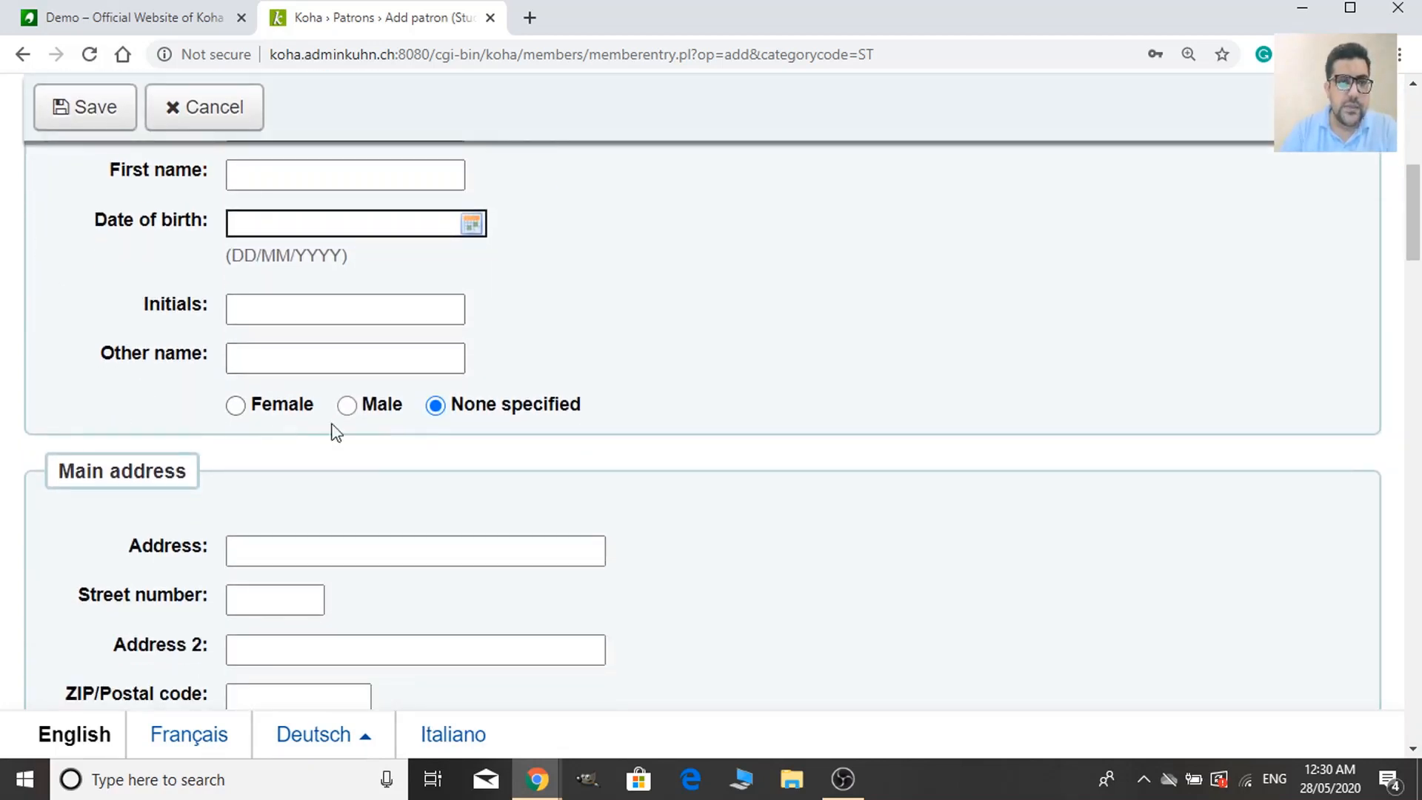
scroll(111, 461, "down", 1)
scroll(136, 441, "down", 2)
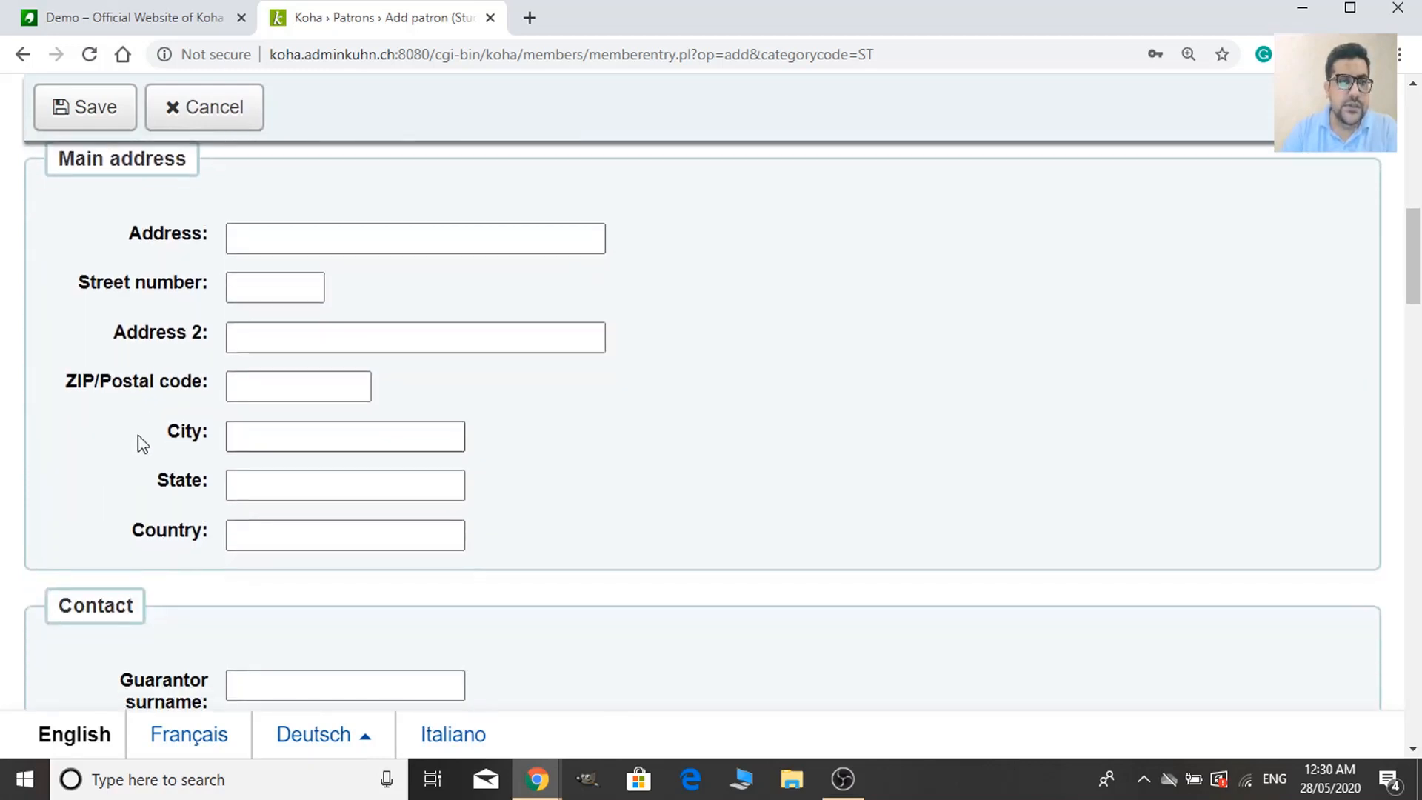
scroll(210, 501, "up", 2)
scroll(141, 415, "up", 2)
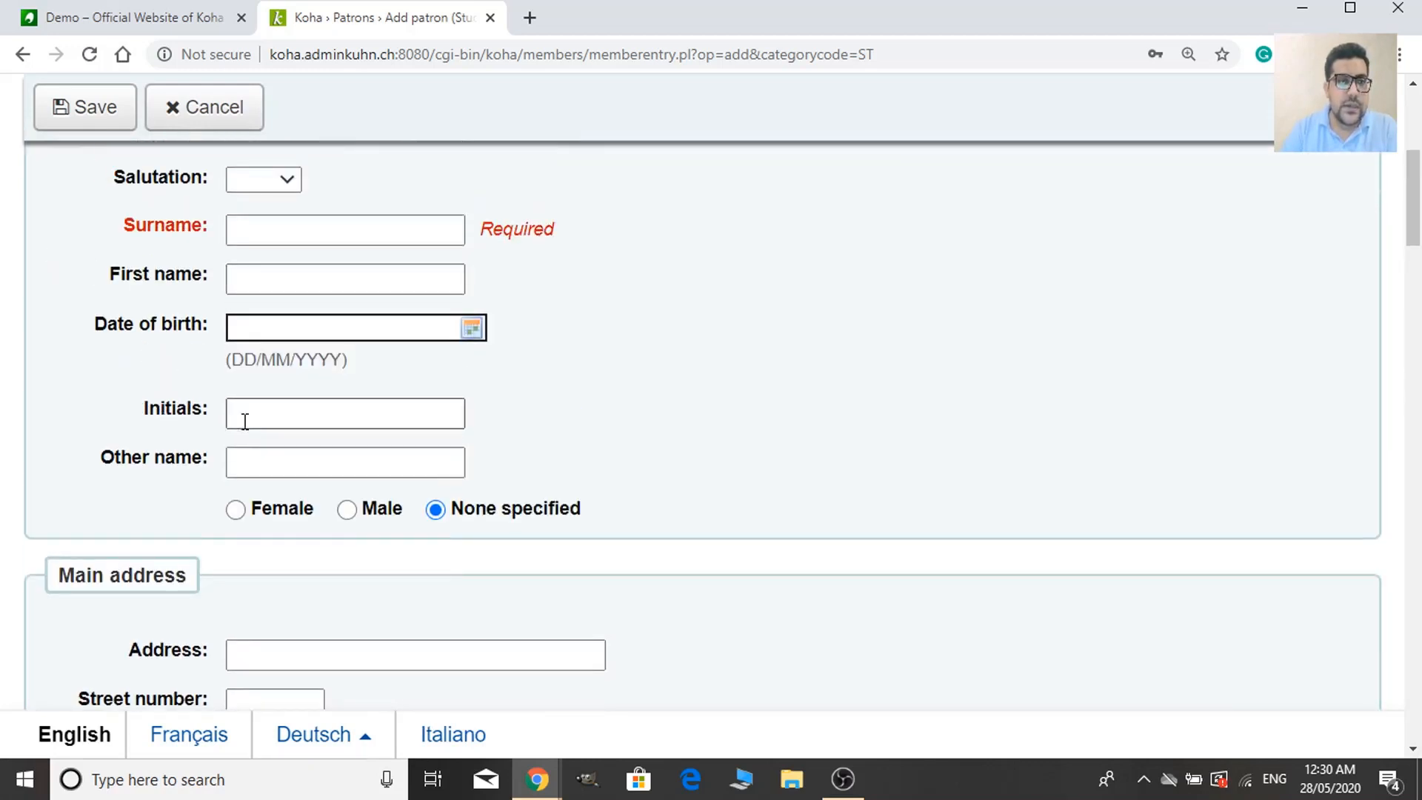
scroll(193, 474, "down", 2)
scroll(164, 497, "down", 2)
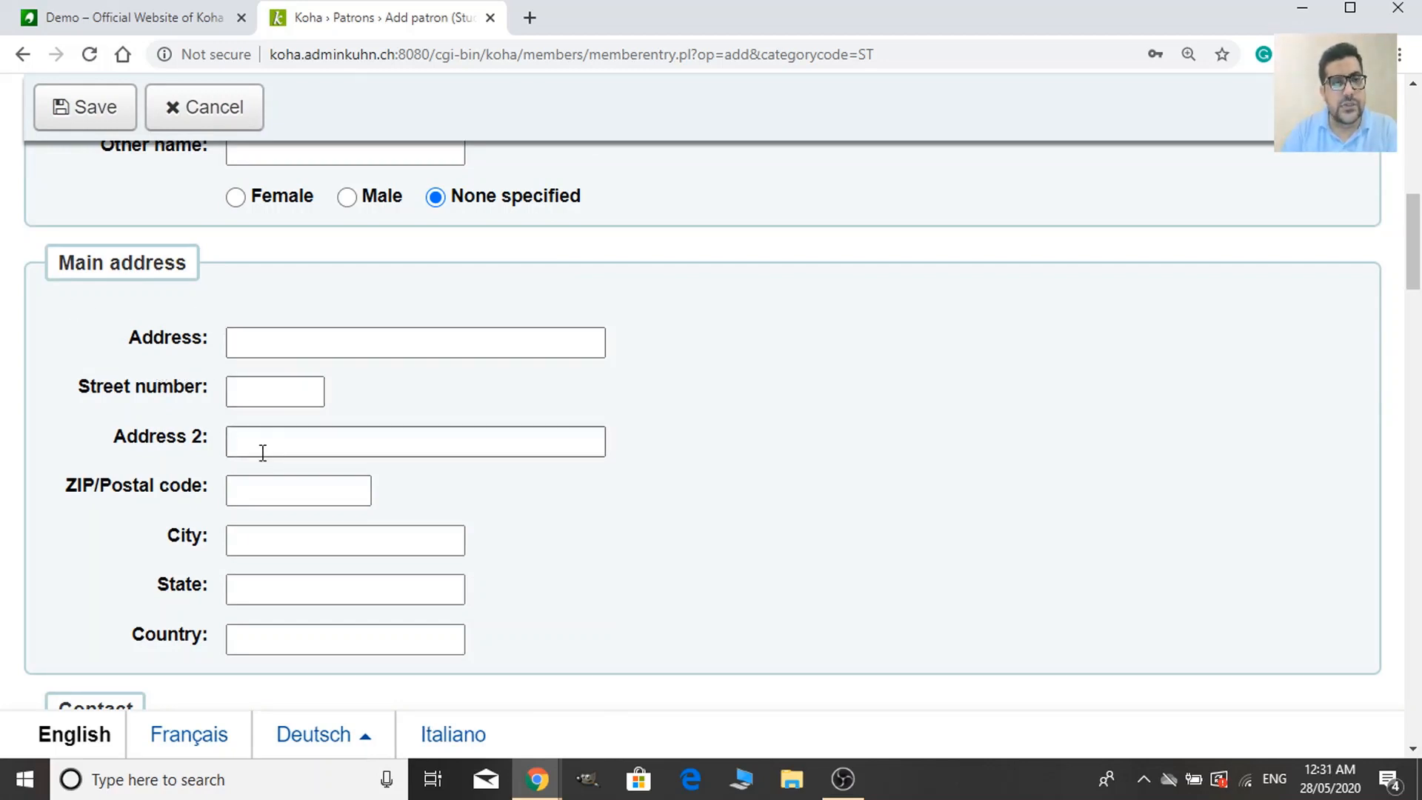
scroll(259, 448, "down", 1)
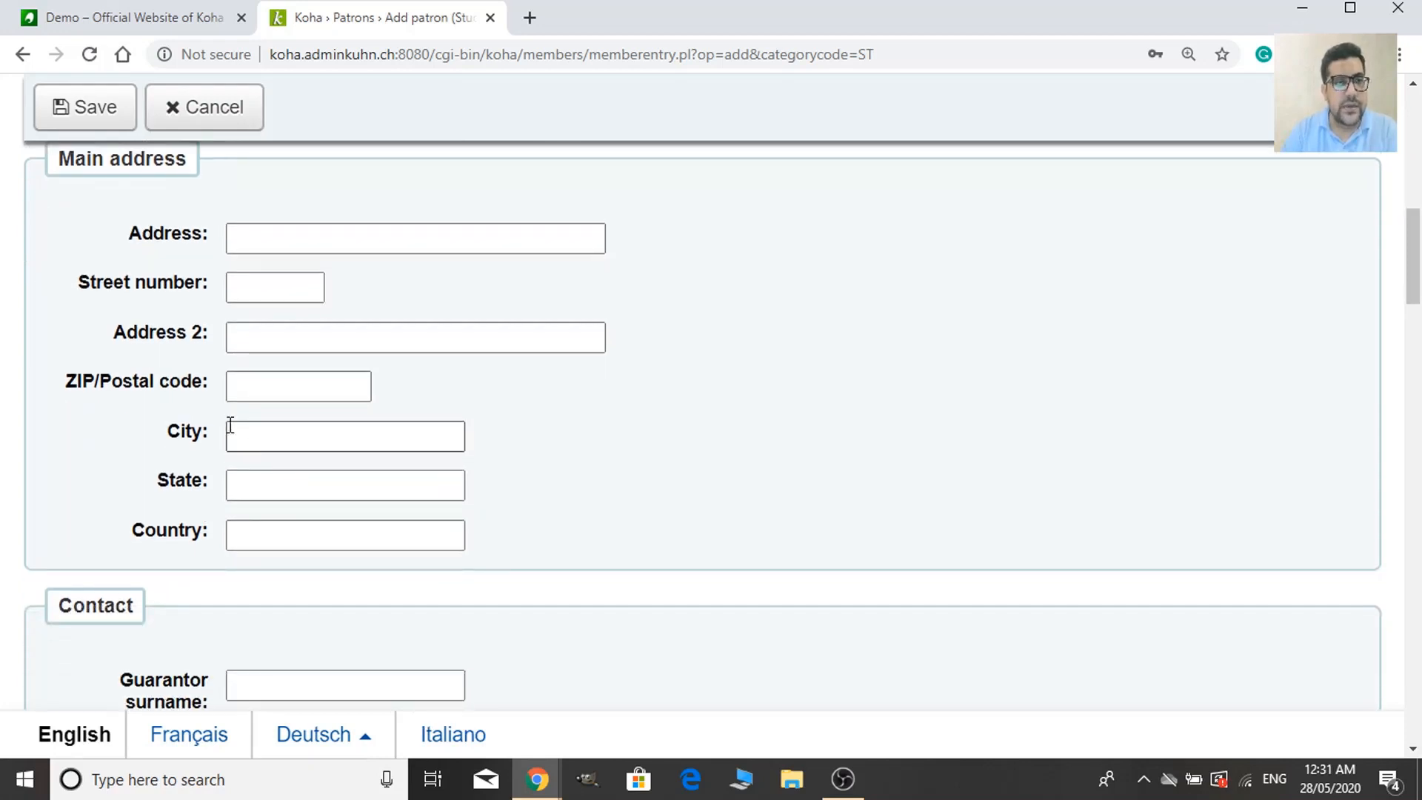
scroll(274, 437, "down", 1)
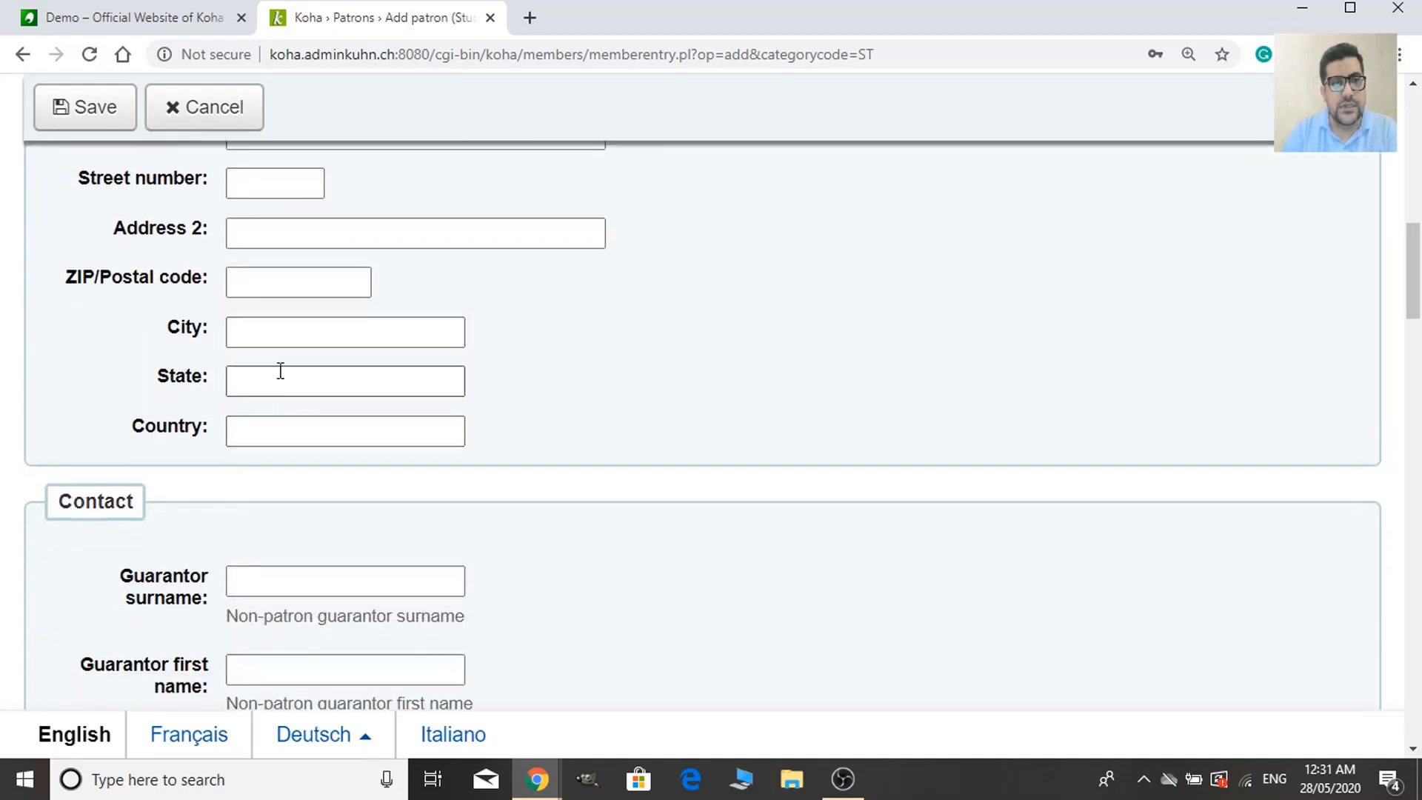
scroll(289, 495, "down", 2)
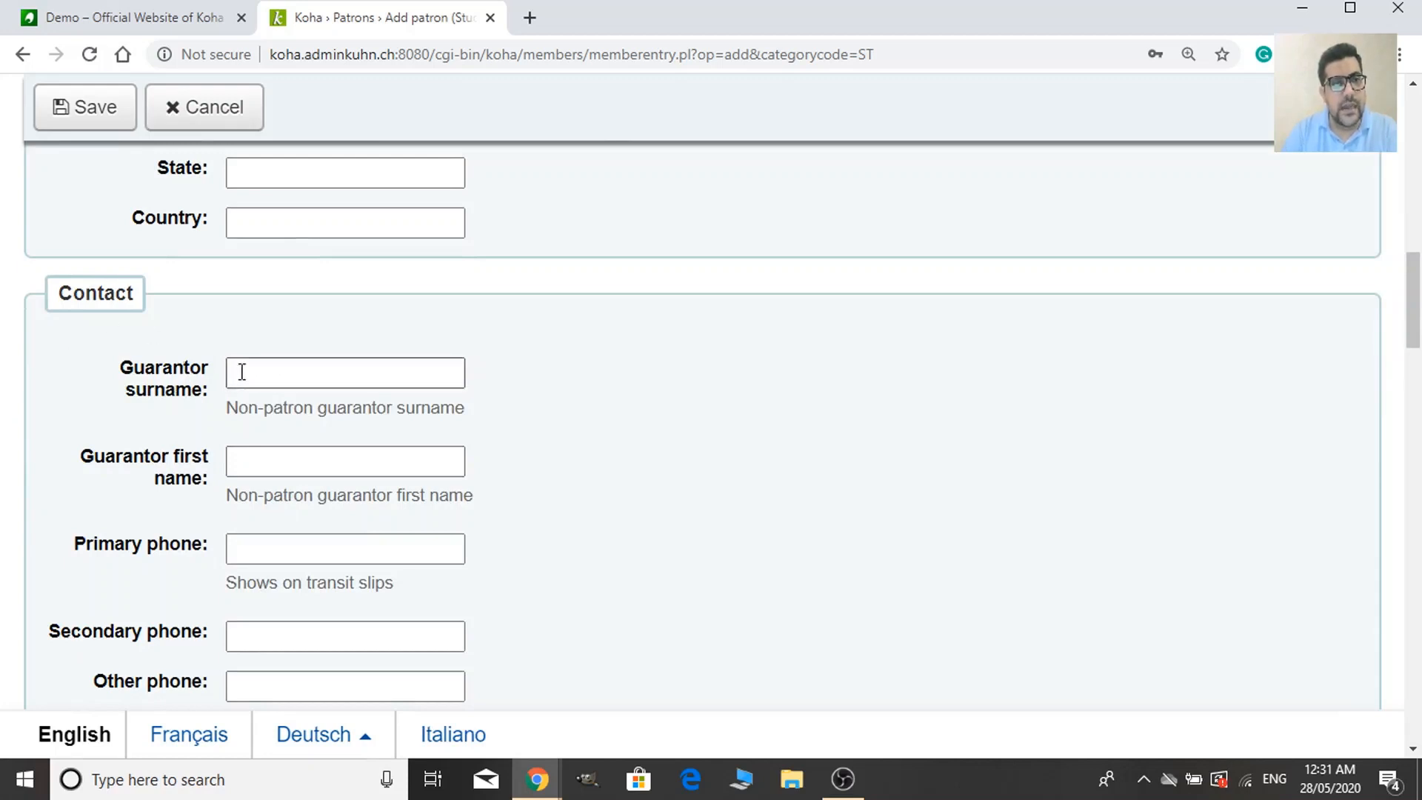
scroll(302, 455, "down", 2)
scroll(302, 457, "down", 4)
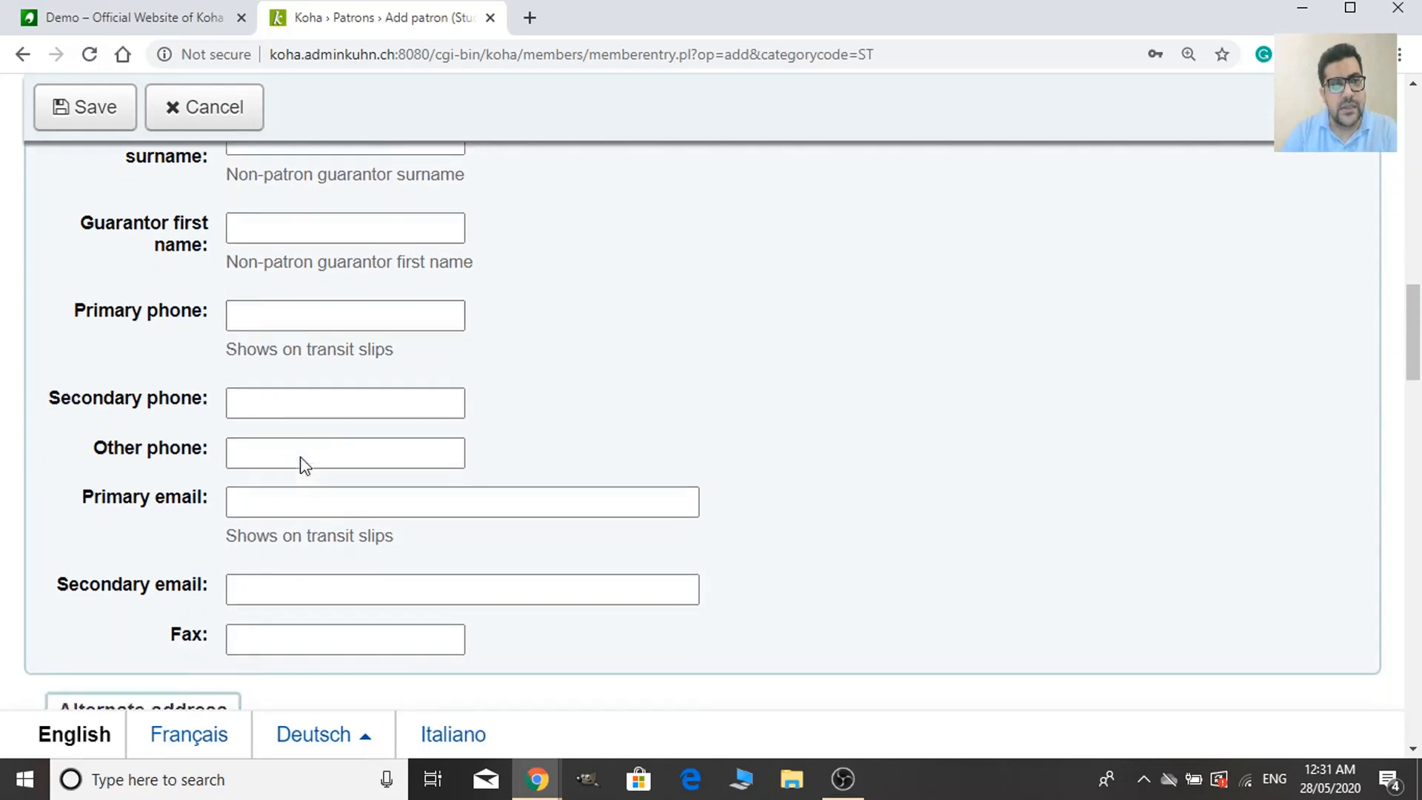
scroll(303, 471, "down", 4)
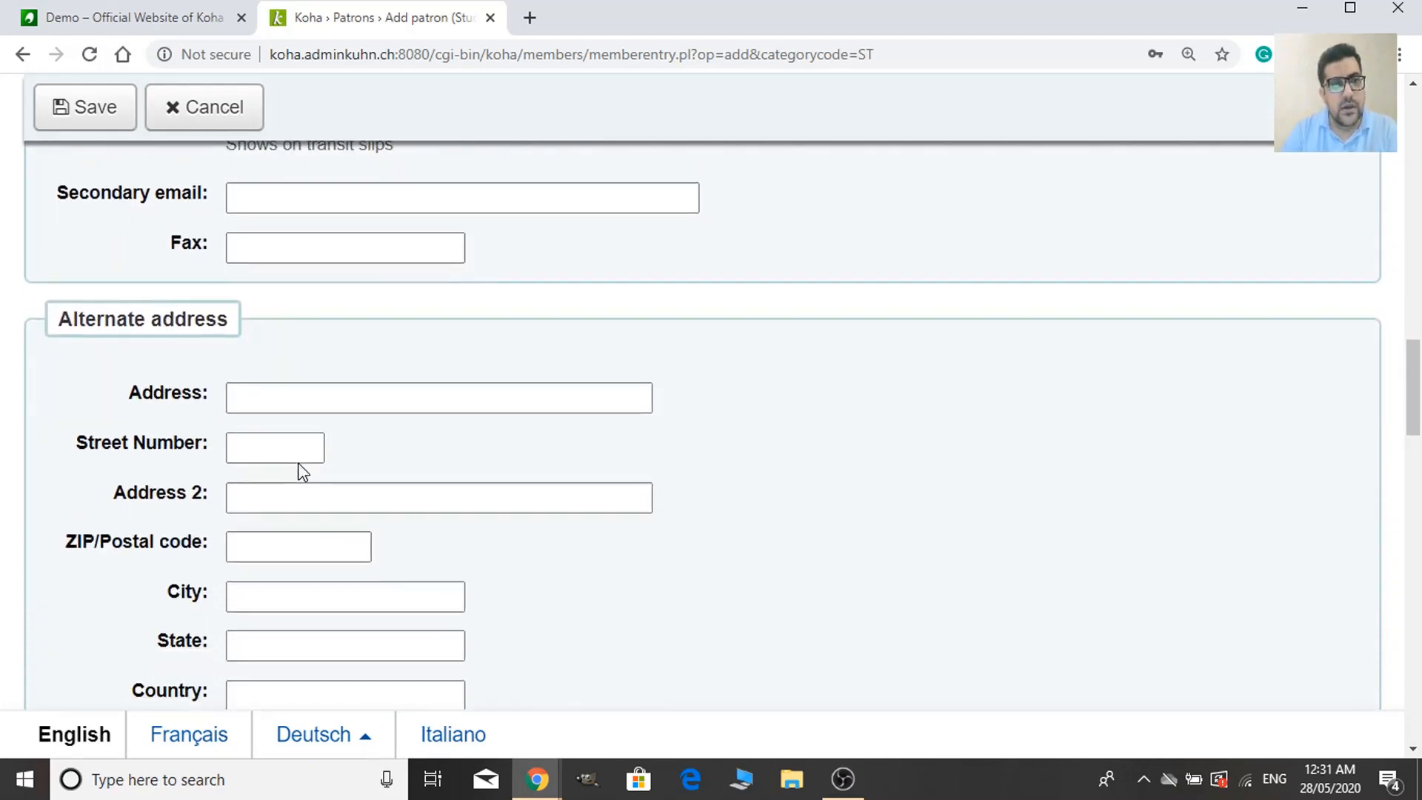
scroll(301, 472, "up", 3)
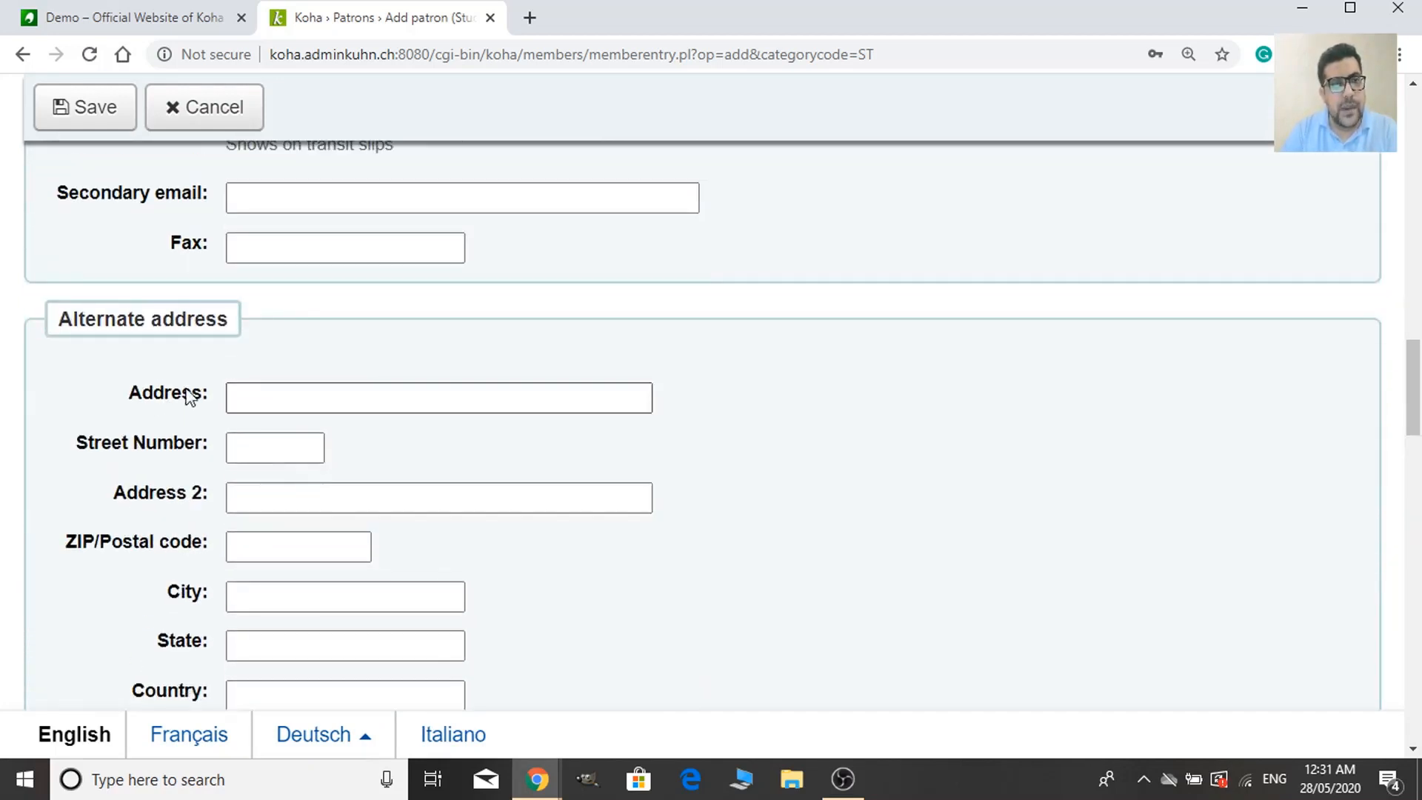
scroll(273, 429, "down", 1)
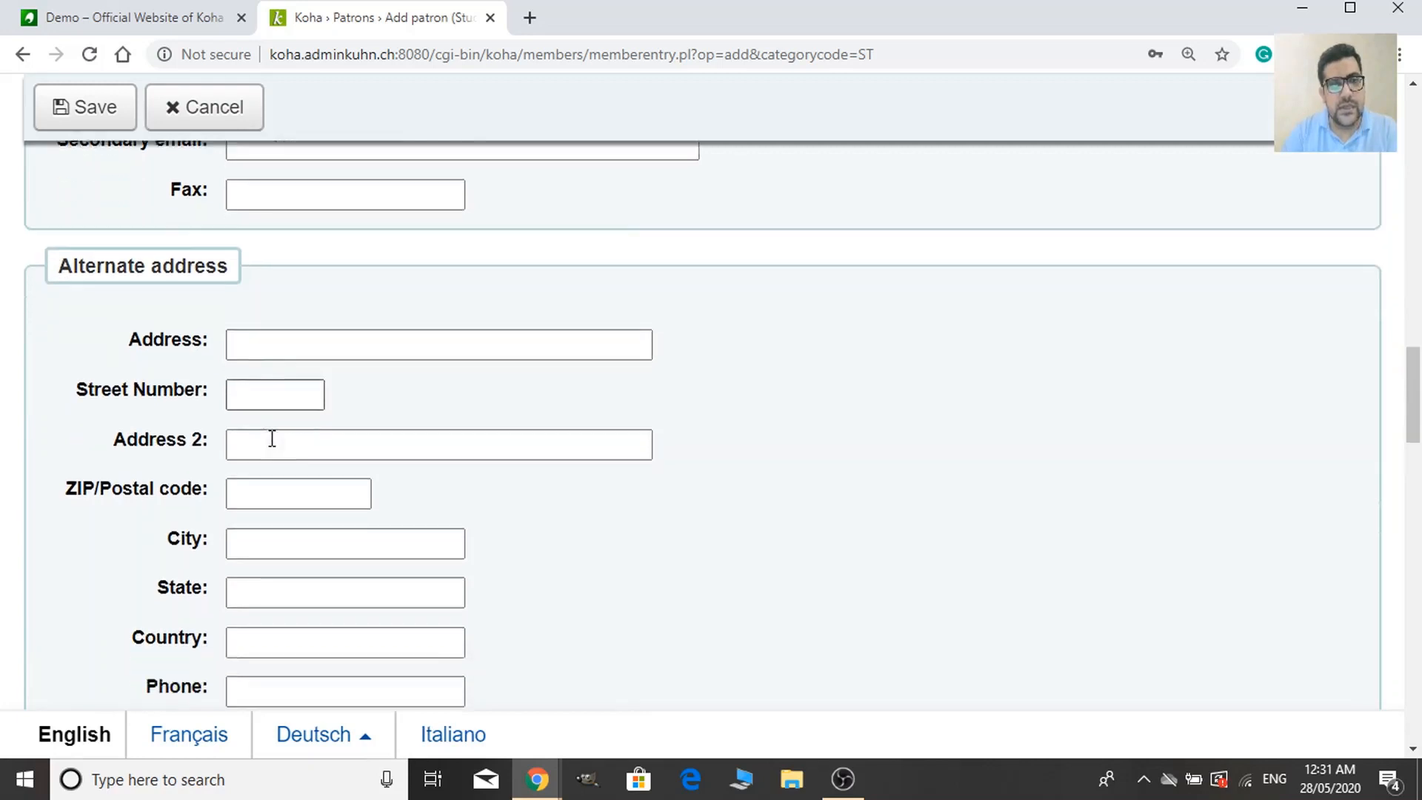
left_click(272, 444)
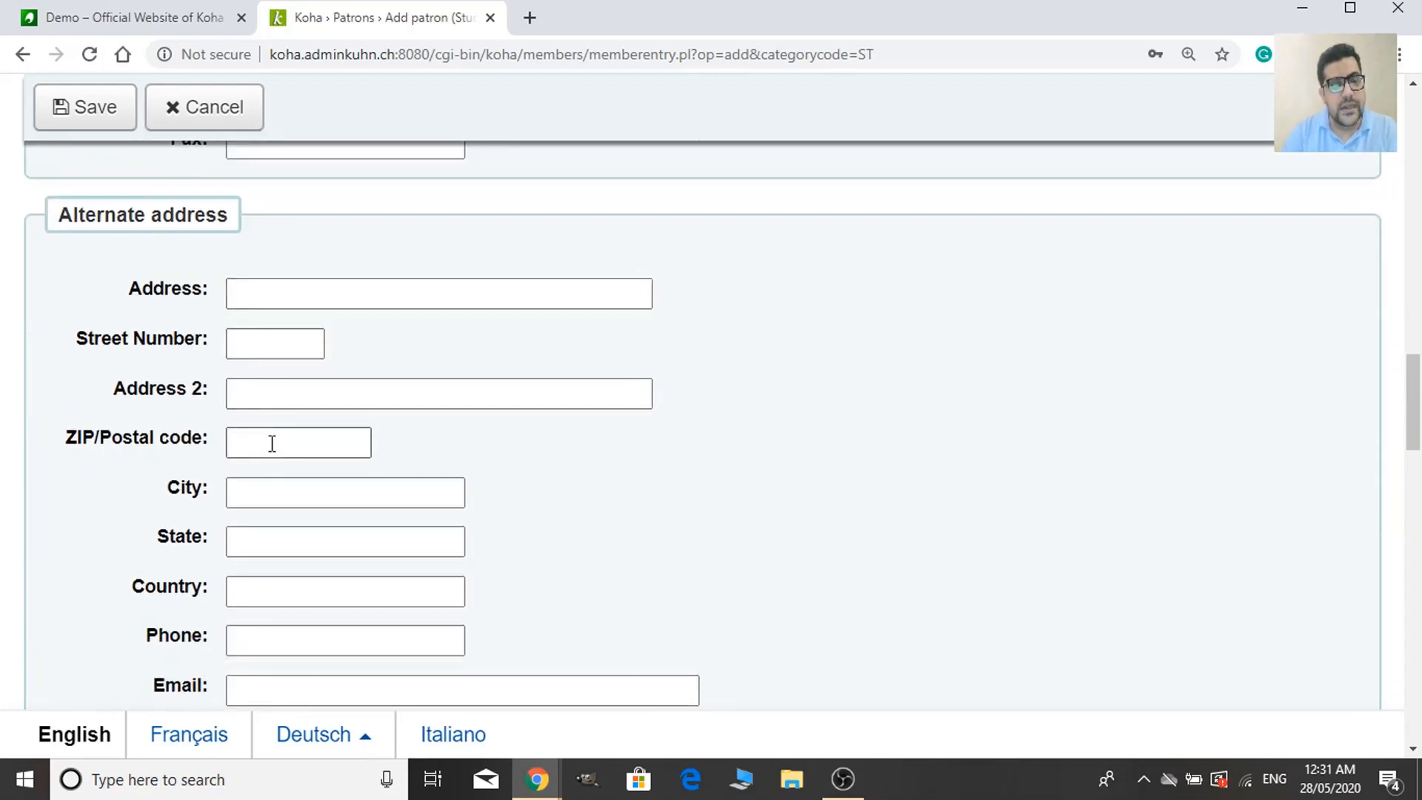
scroll(273, 451, "down", 5)
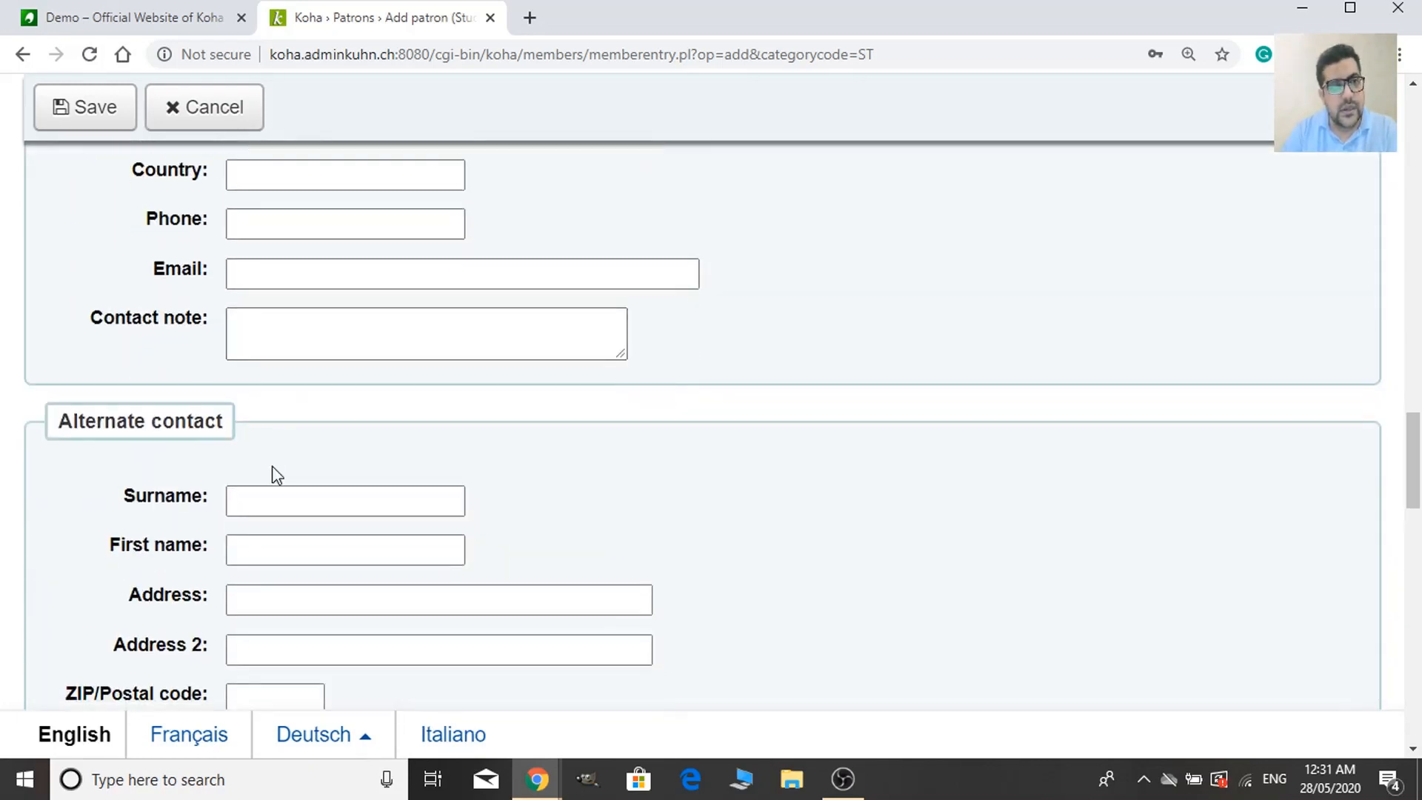
scroll(275, 475, "down", 5)
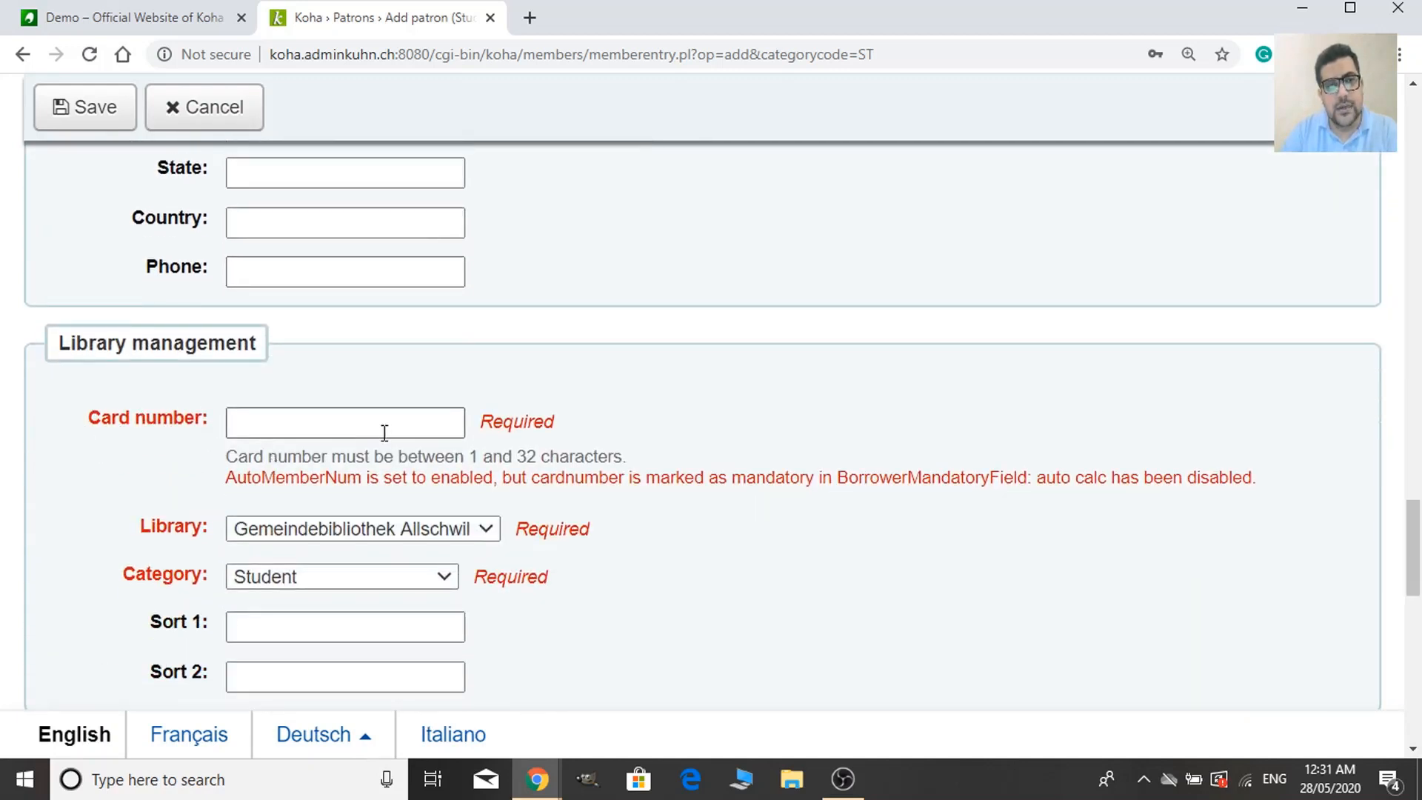
scroll(178, 519, "down", 3)
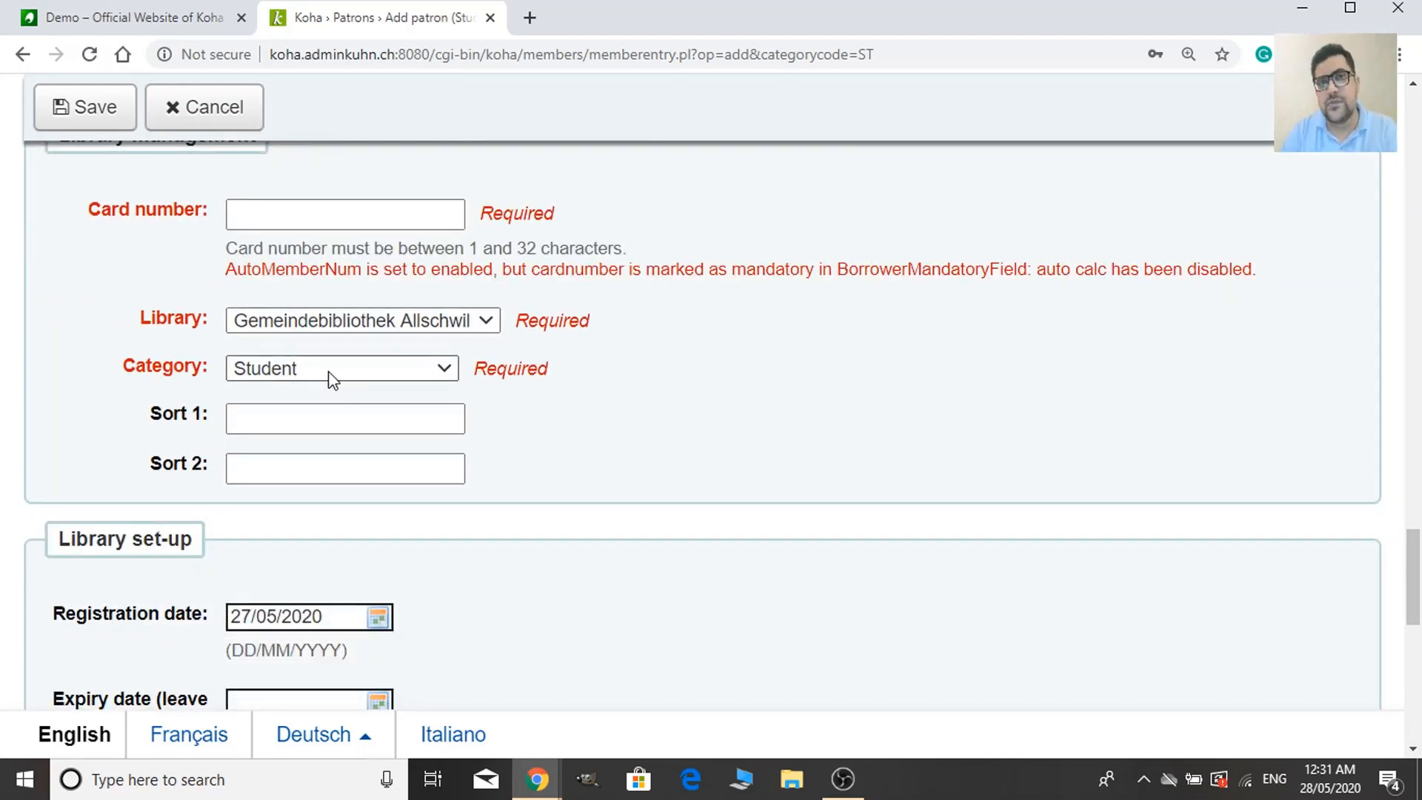
scroll(330, 378, "down", 4)
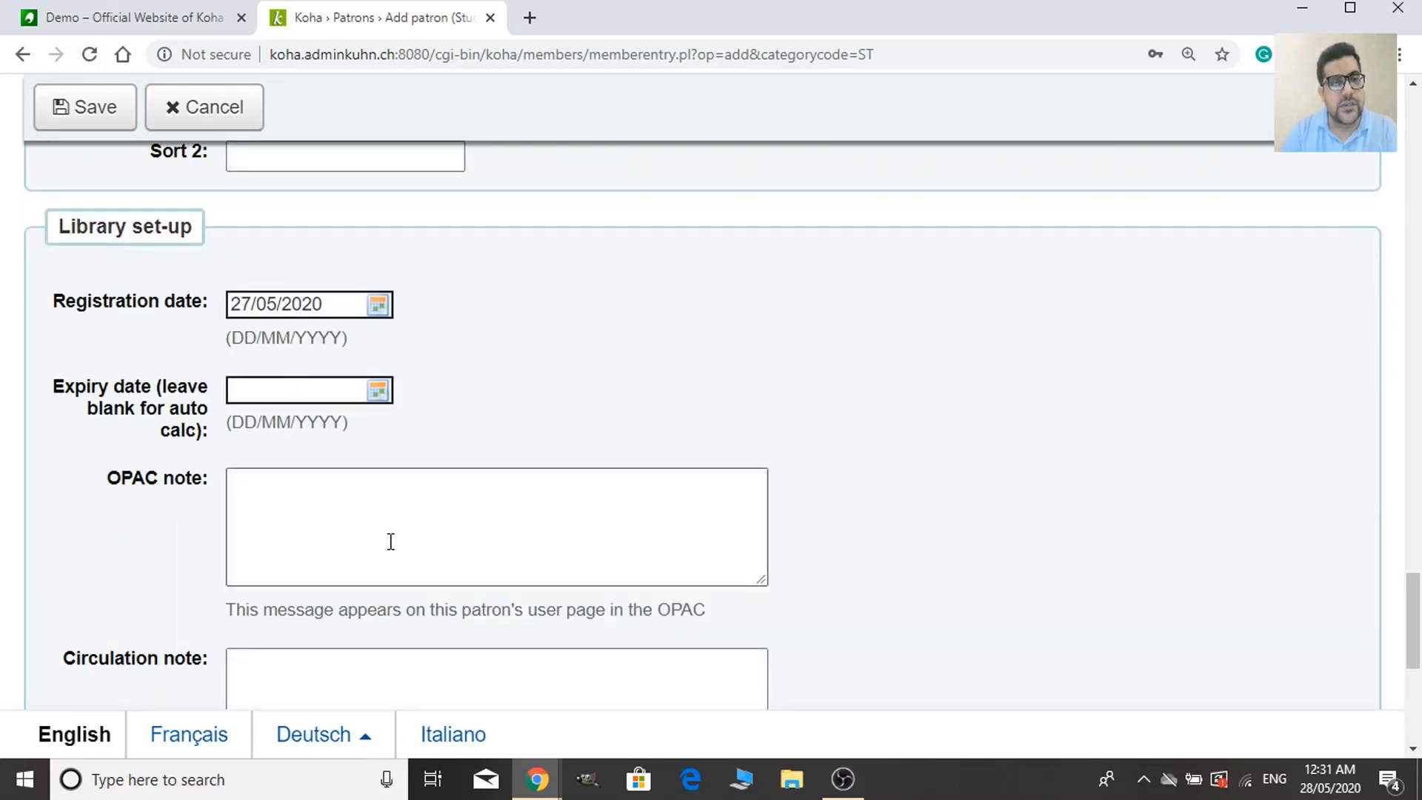
scroll(390, 543, "down", 4)
scroll(252, 481, "up", 1)
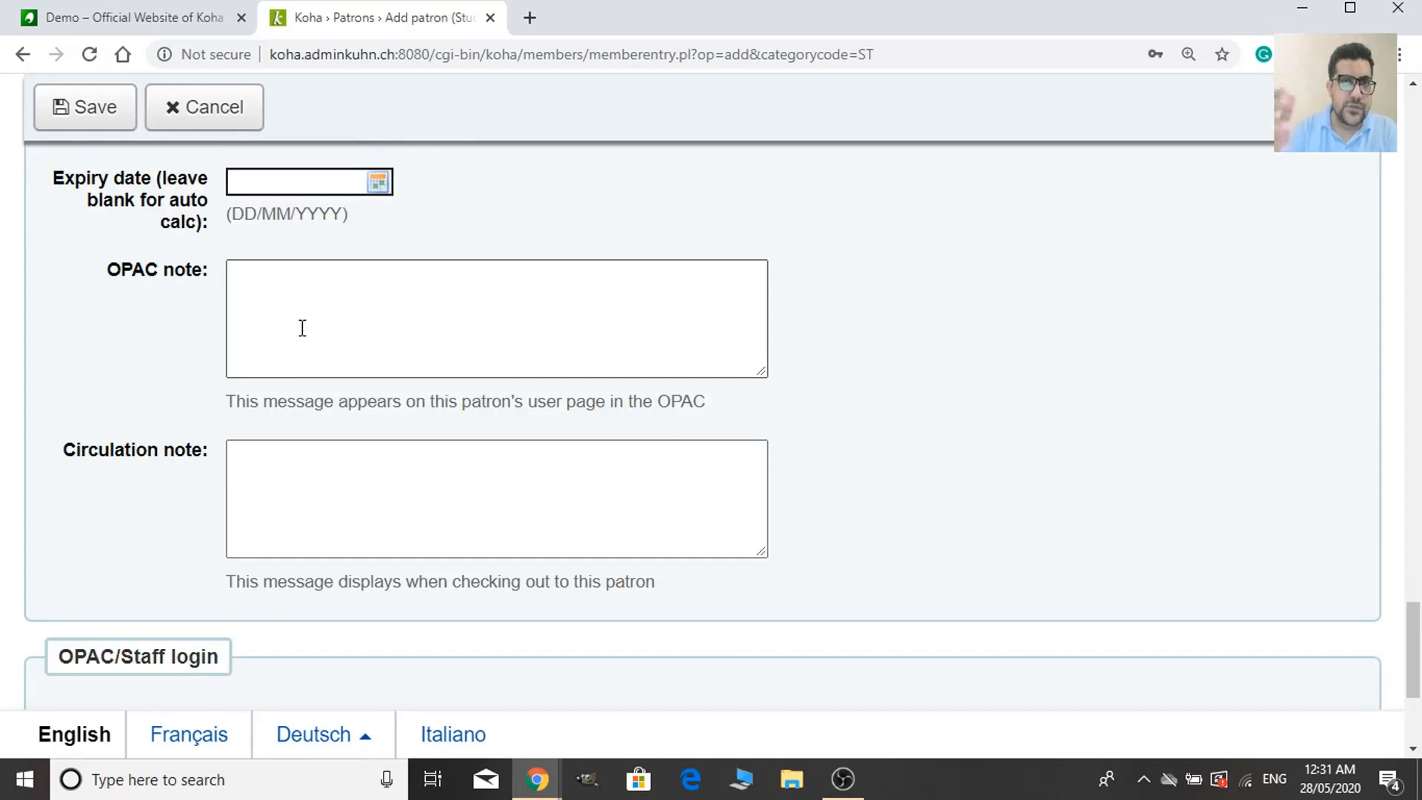
scroll(425, 718, "down", 4)
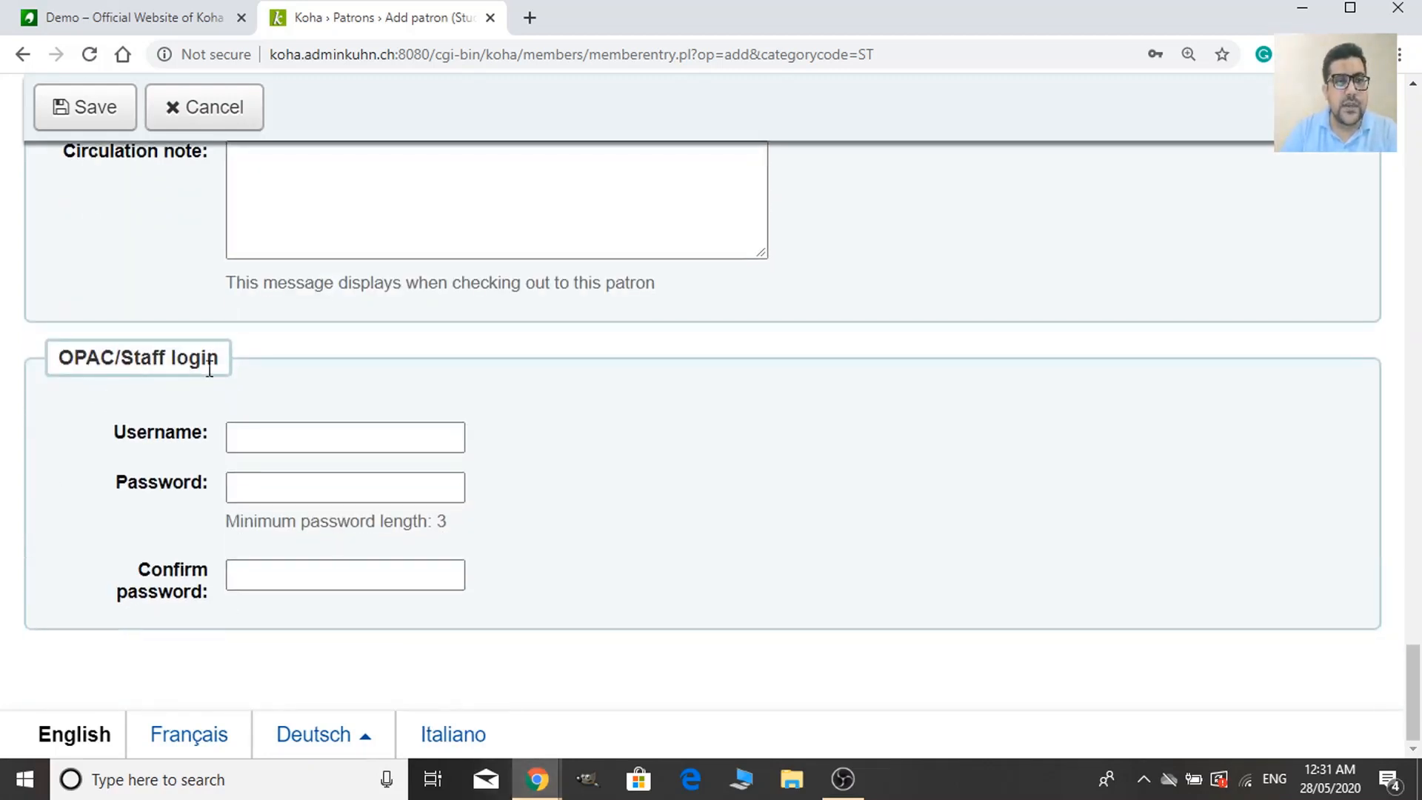
left_click(254, 447)
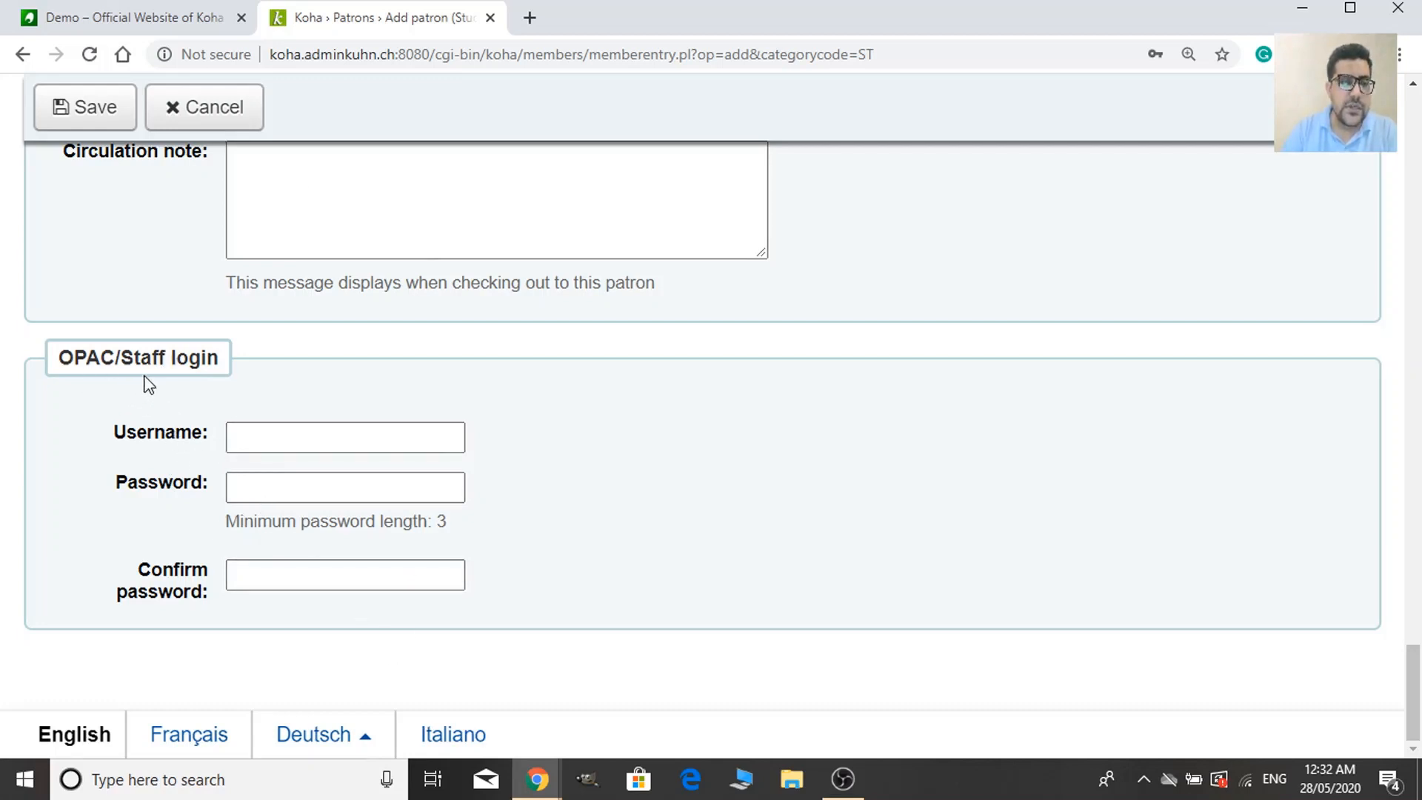
left_click(259, 430)
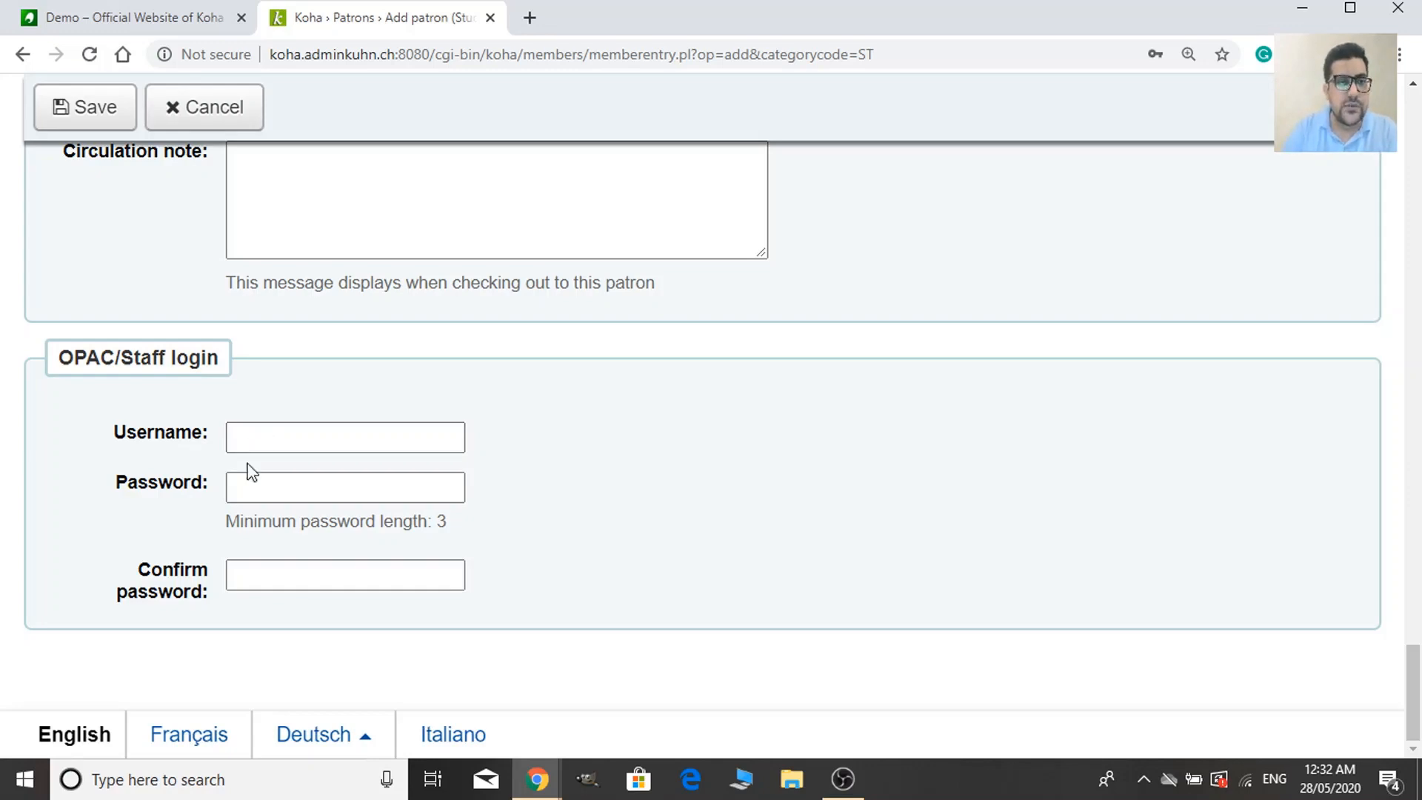
scroll(250, 551, "up", 15)
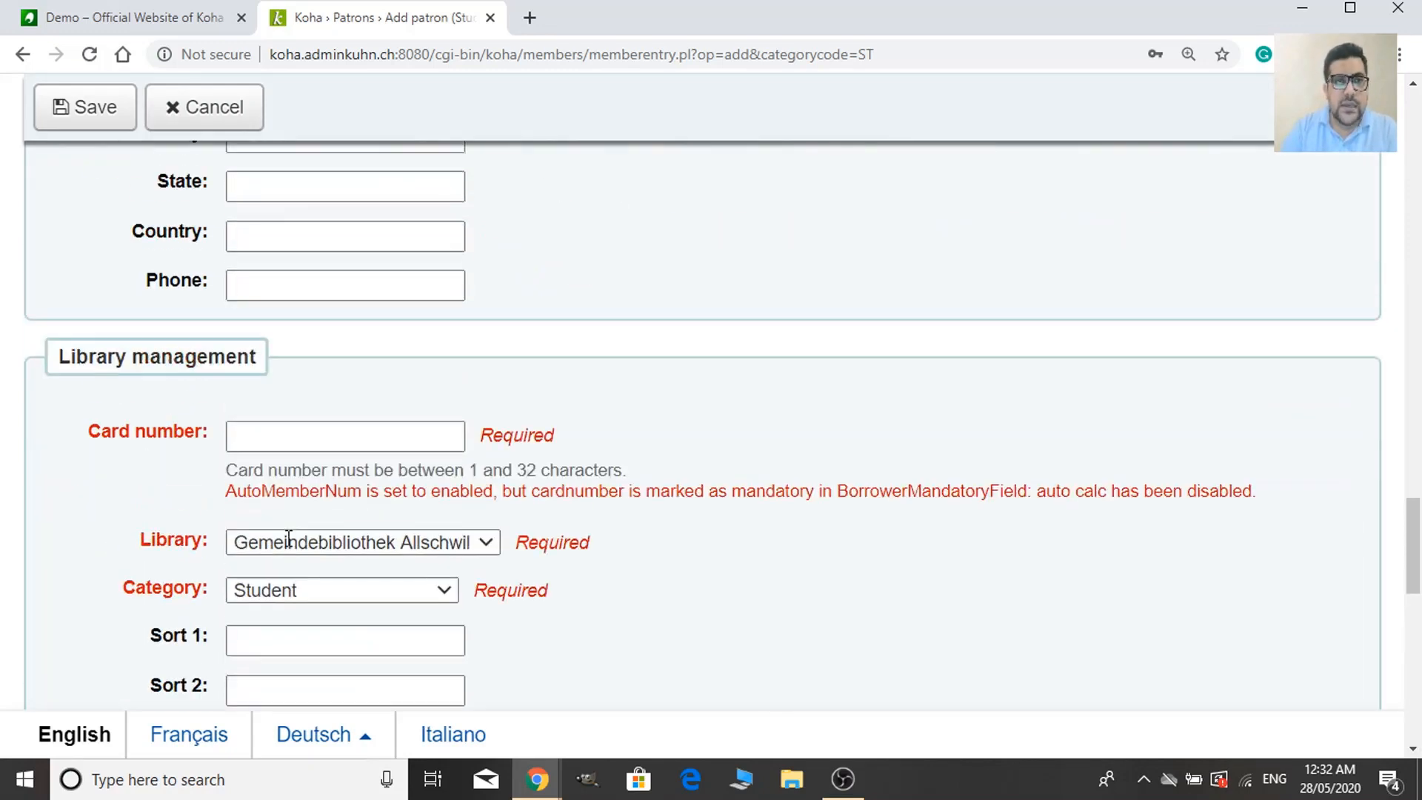
scroll(289, 539, "up", 12)
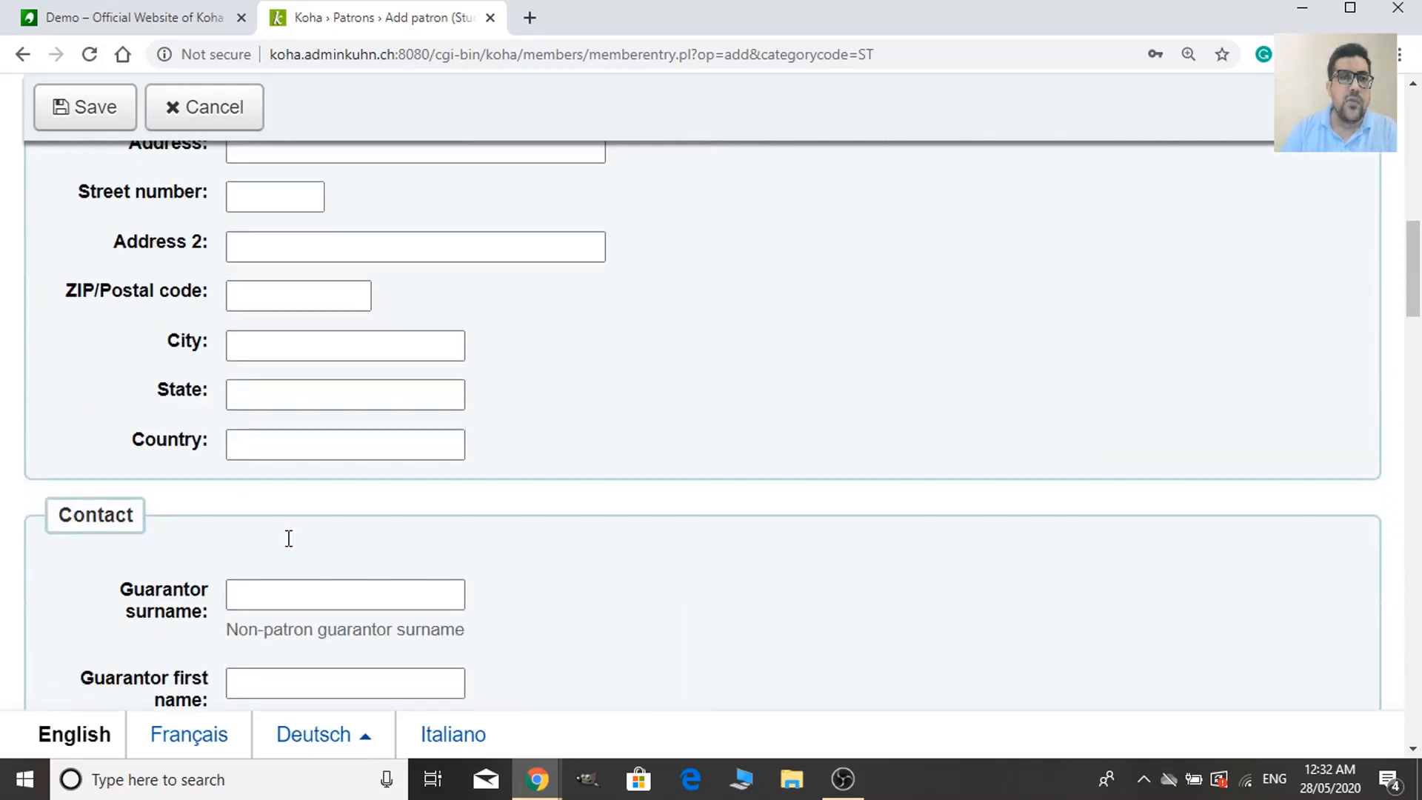
scroll(289, 529, "up", 12)
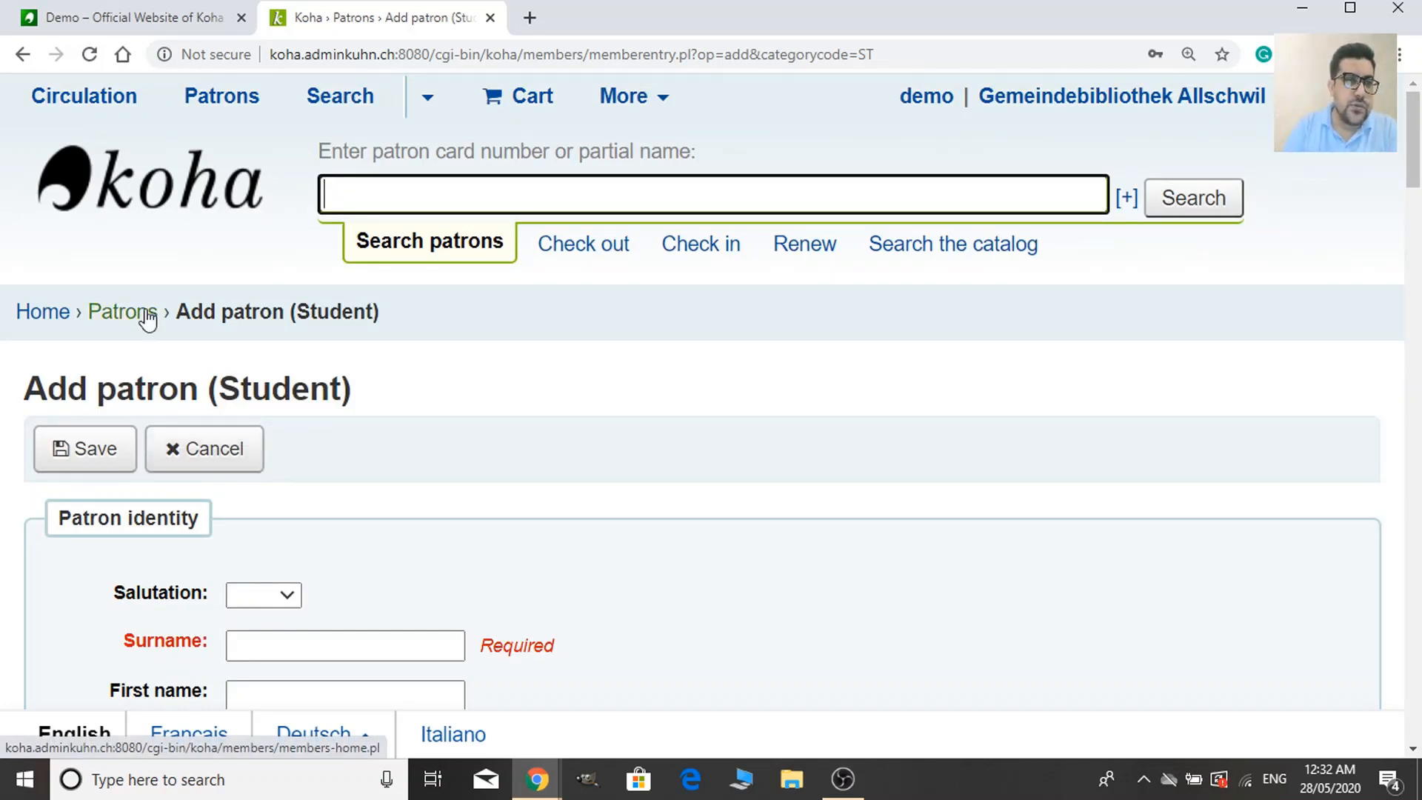
scroll(317, 518, "down", 4)
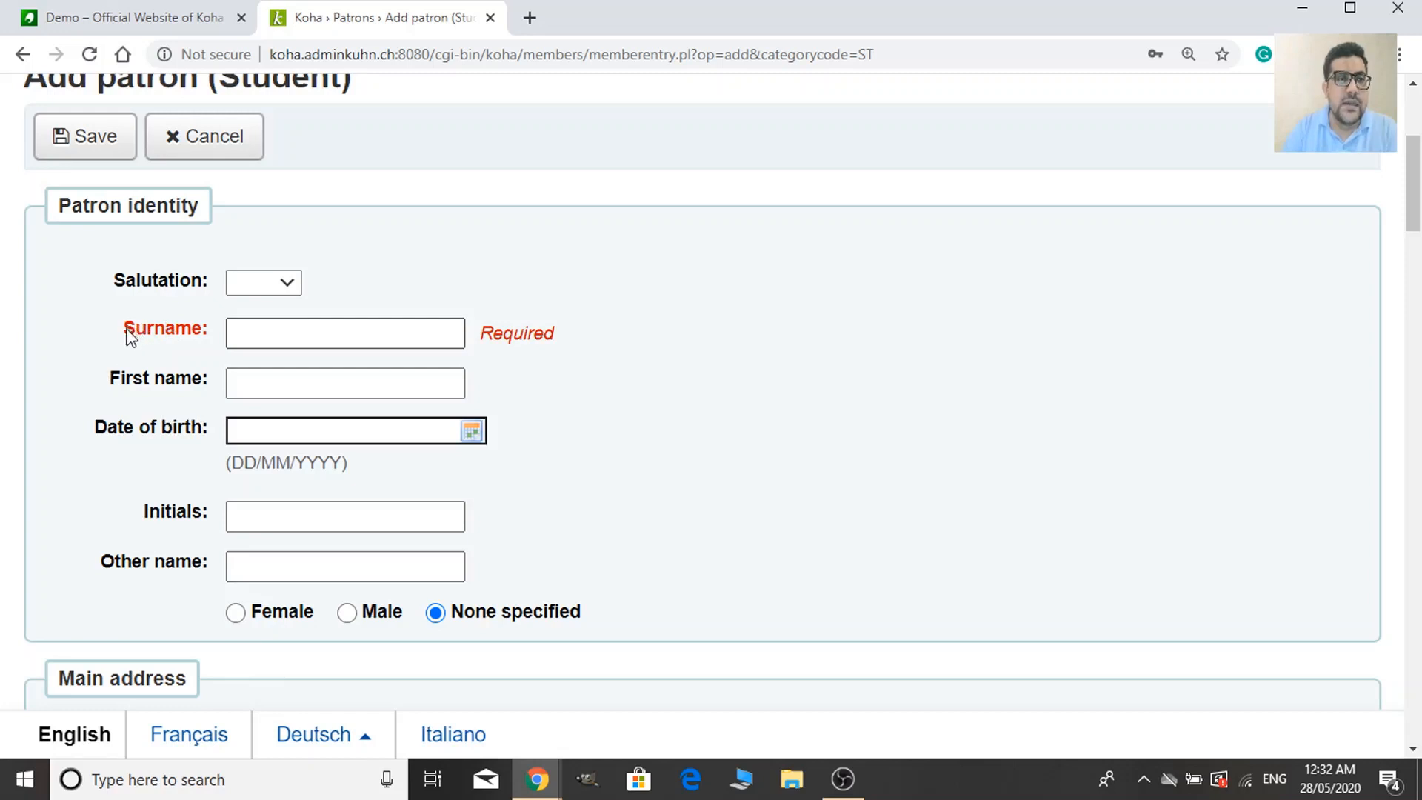
left_click_drag(123, 333, 207, 339)
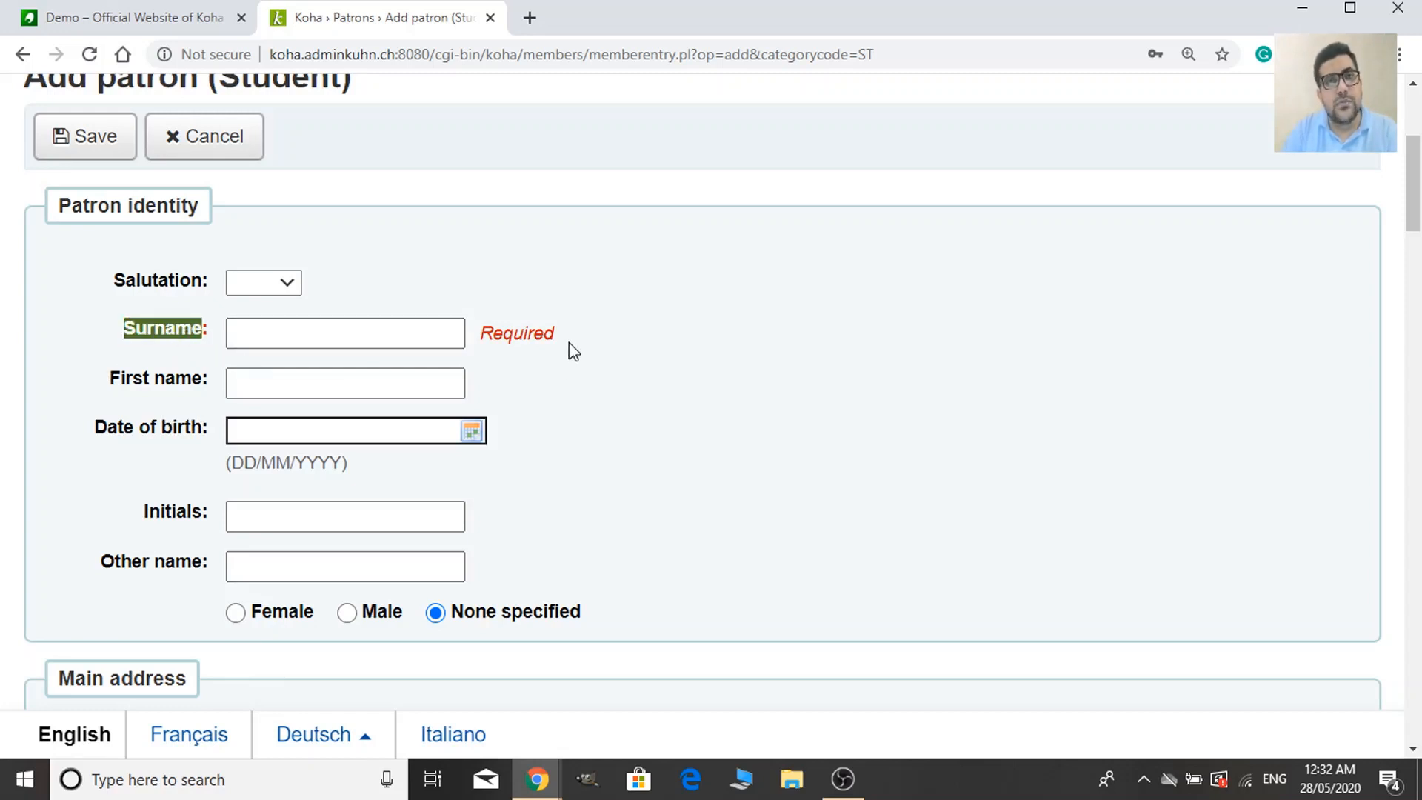
scroll(285, 437, "down", 1)
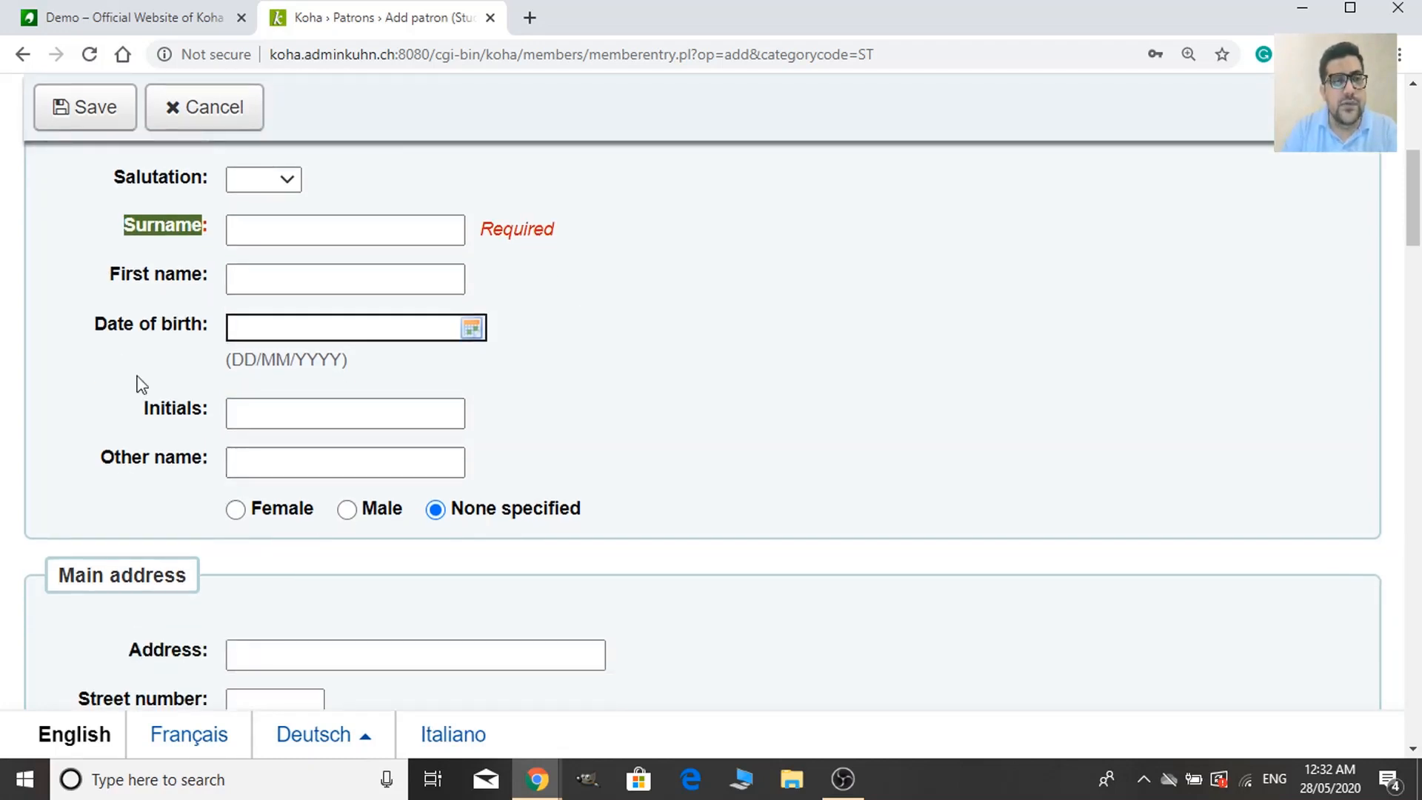
left_click_drag(97, 333, 233, 325)
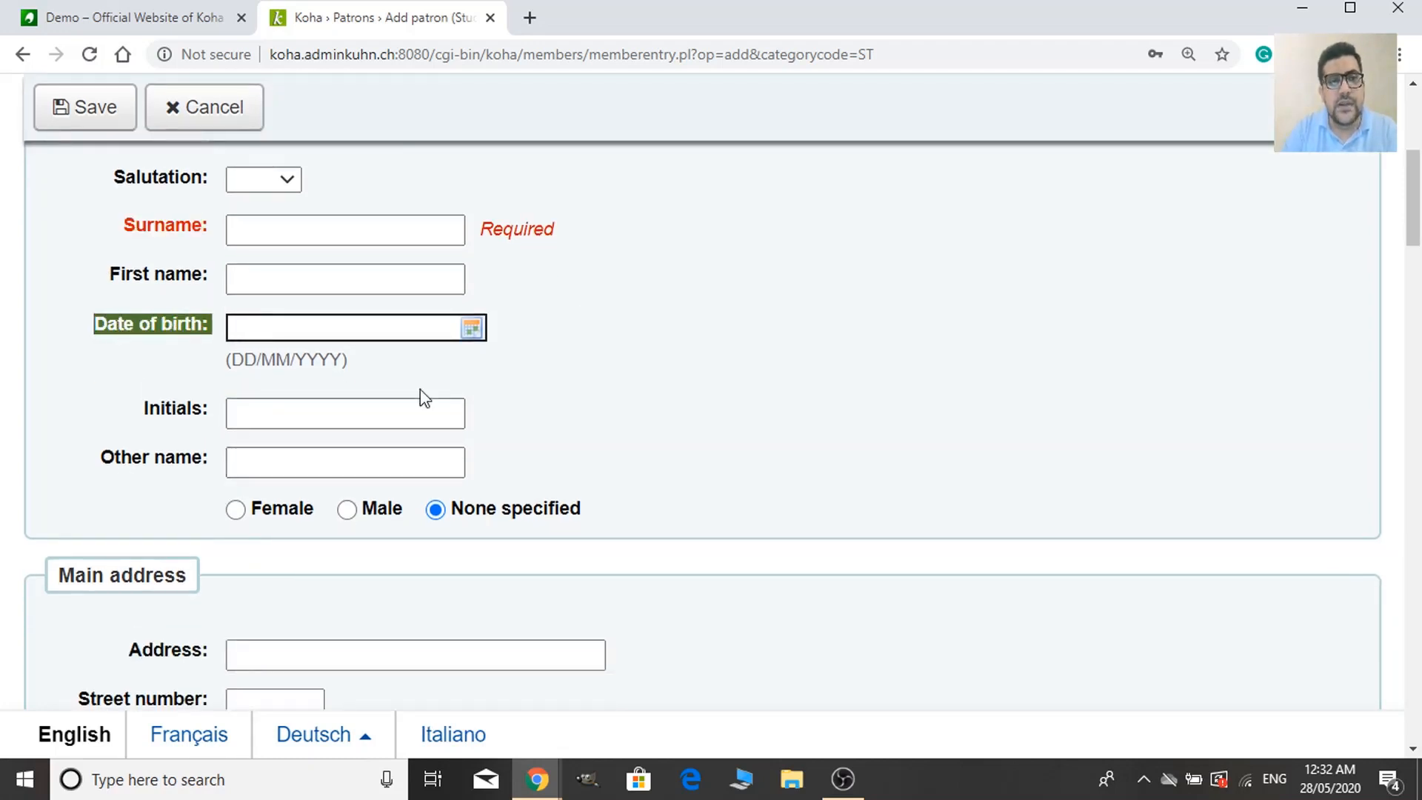
scroll(545, 437, "down", 3)
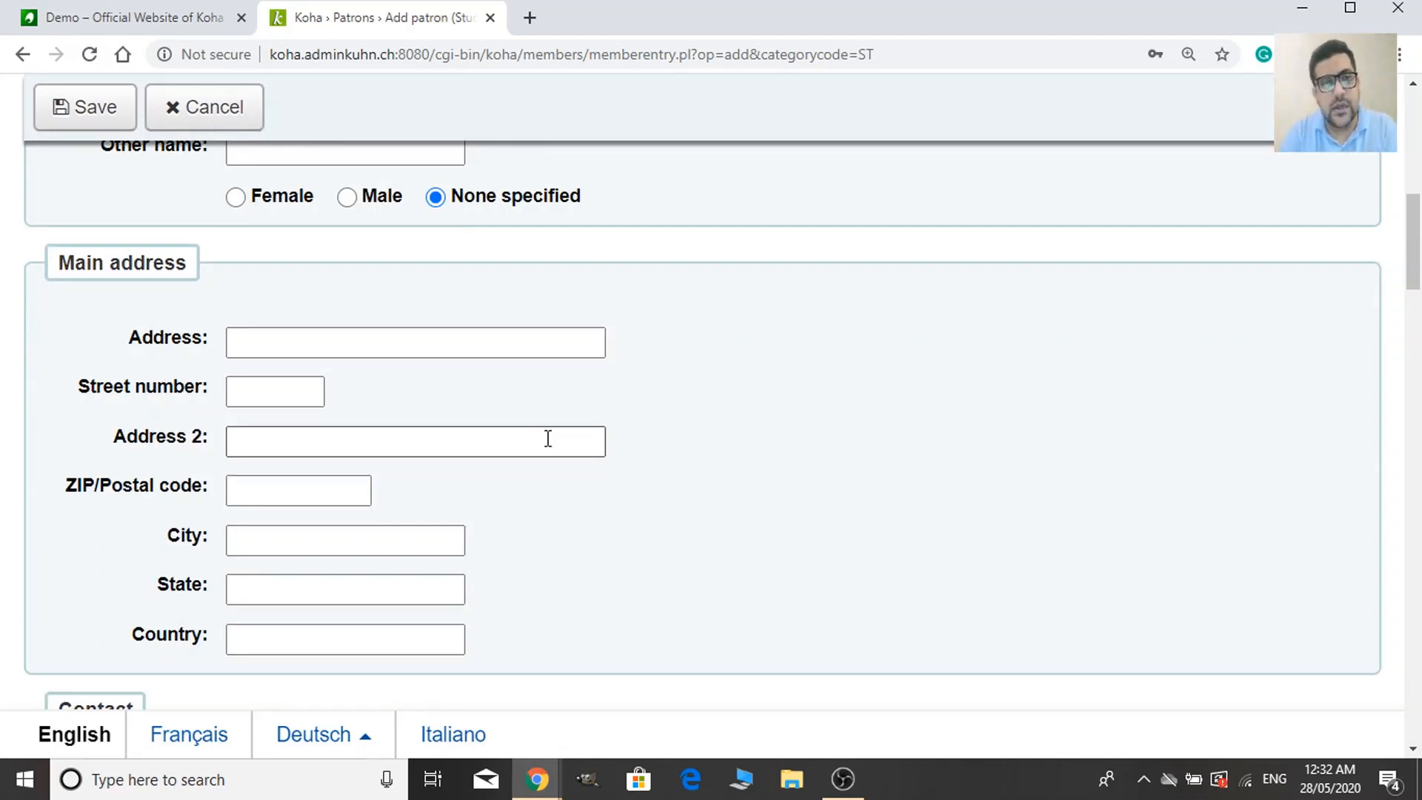
scroll(660, 400, "down", 9)
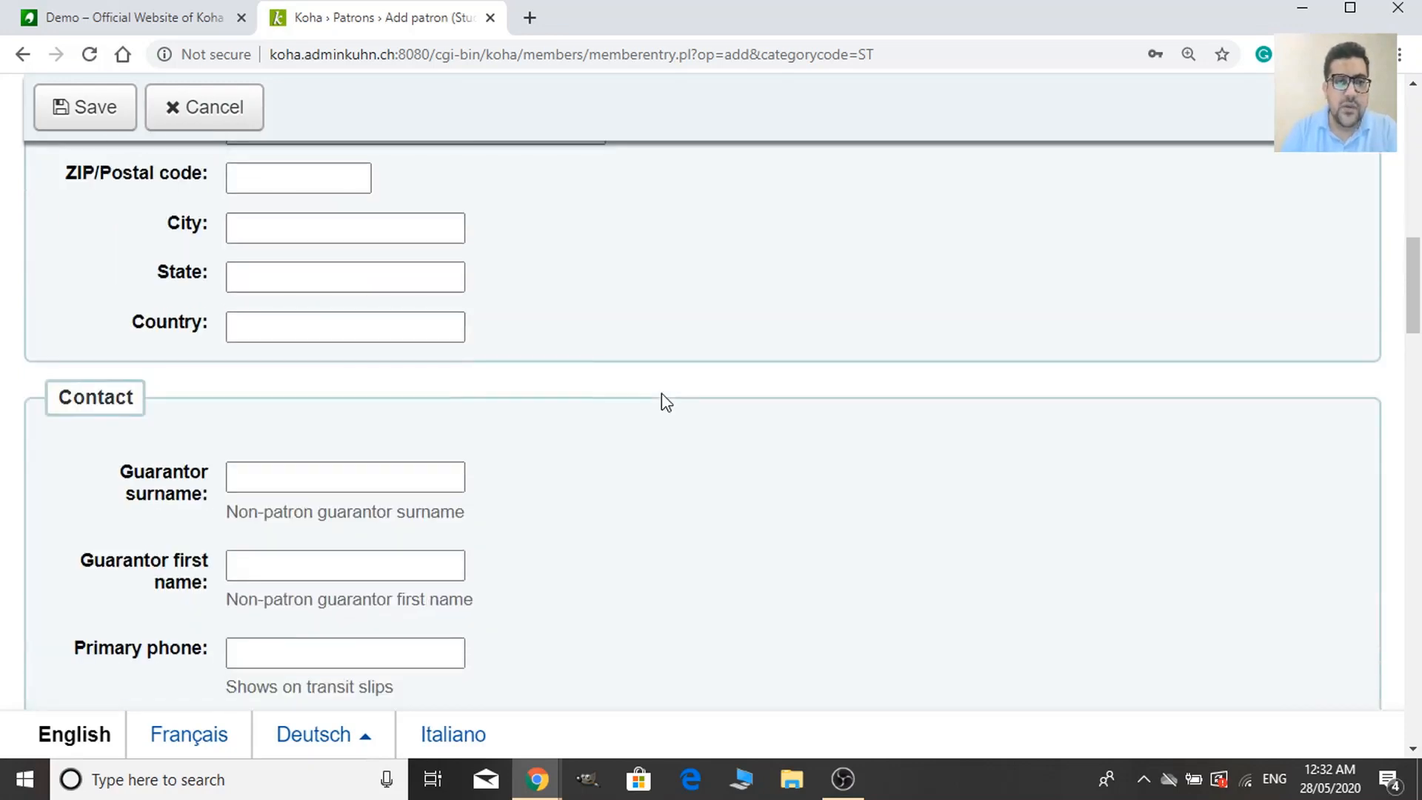
scroll(441, 540, "down", 9)
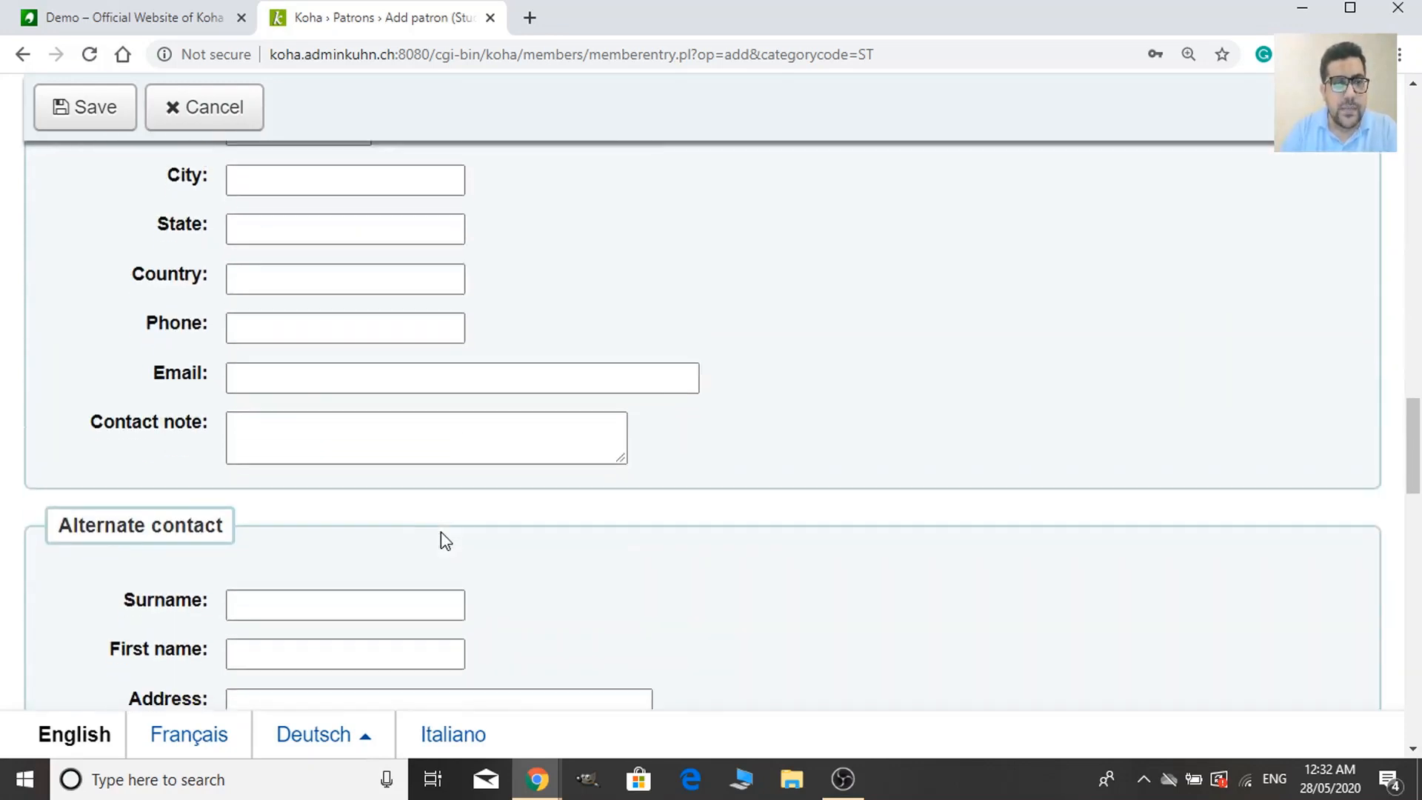
scroll(407, 535, "up", 4)
scroll(406, 533, "up", 17)
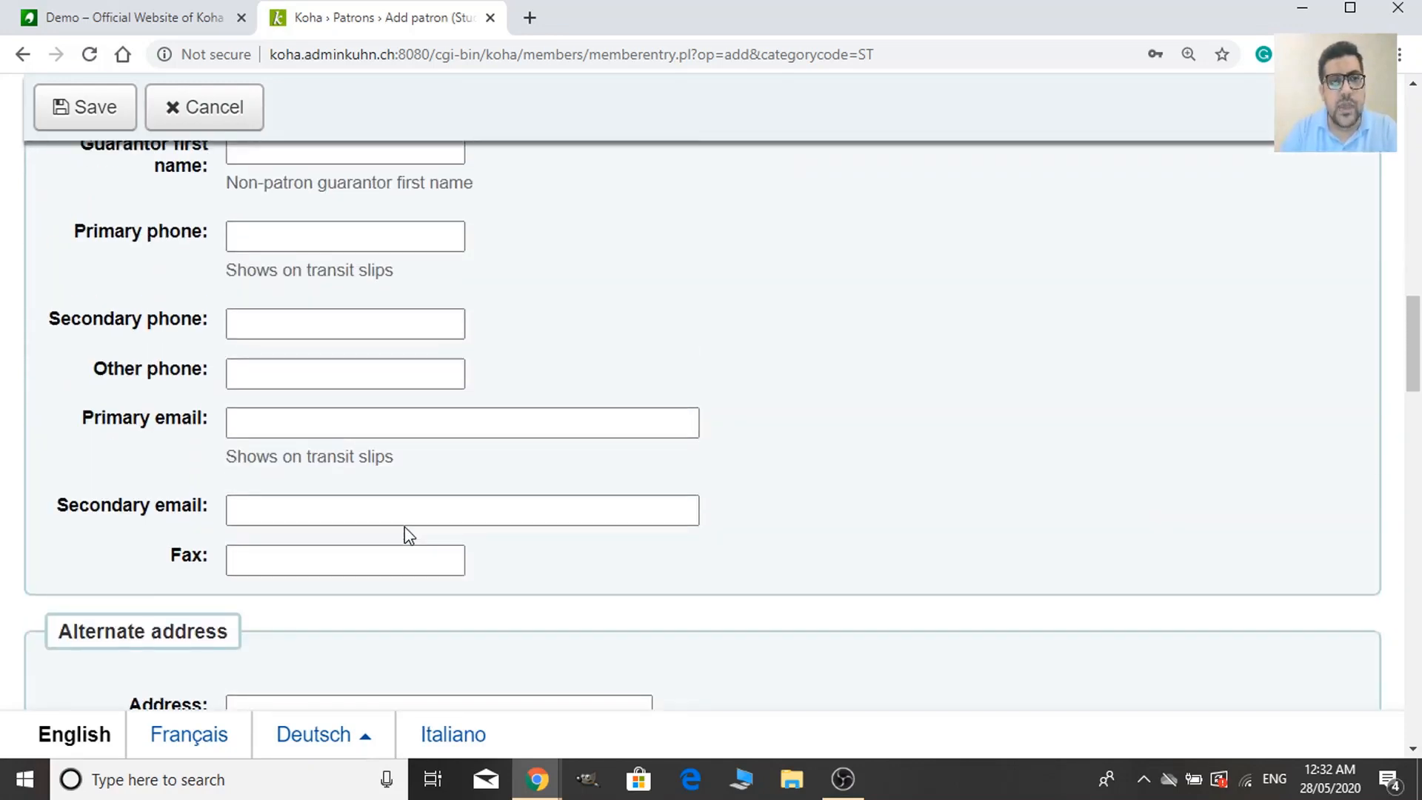
scroll(378, 505, "up", 5)
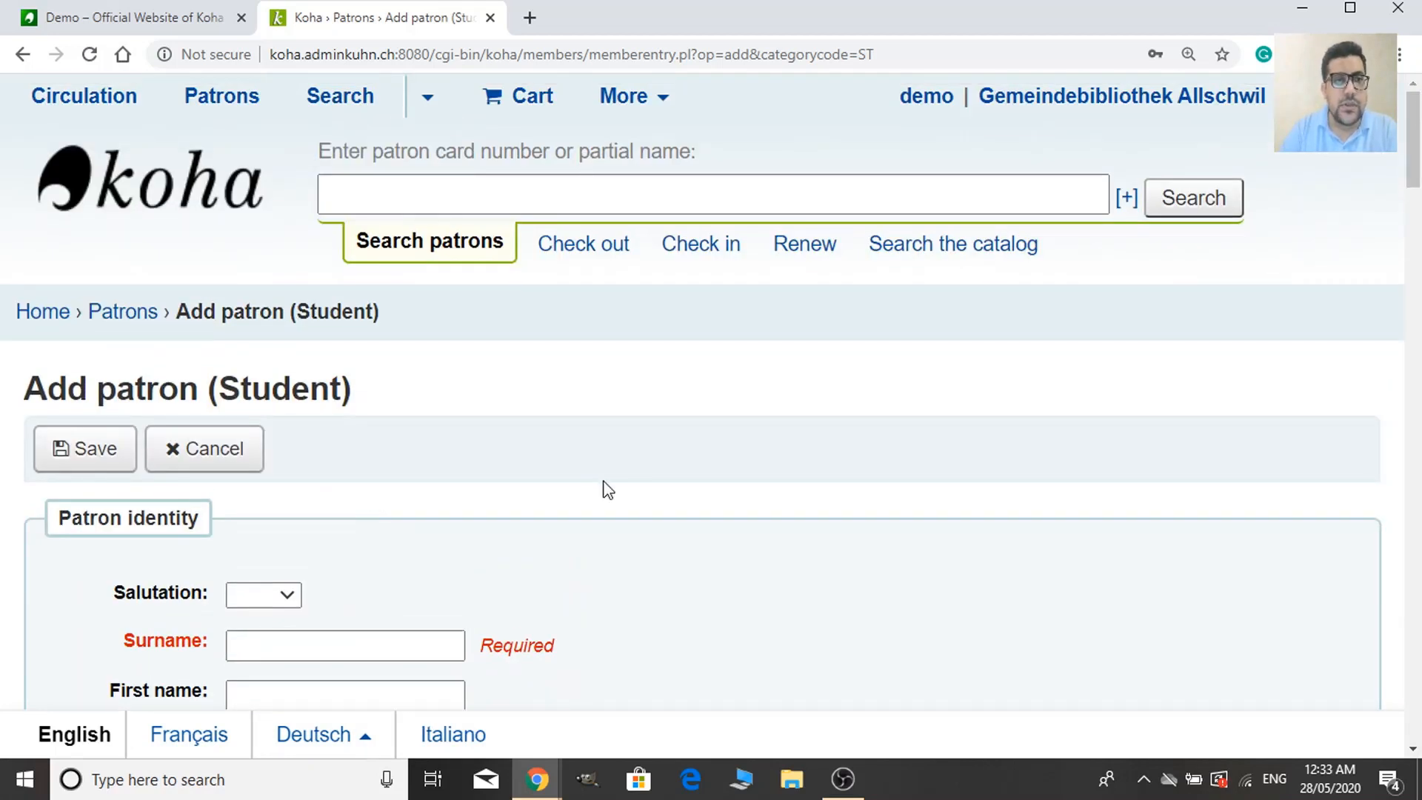
Open the staff home page in a new tab and close the unsaved Add patron tab.
right_click(50, 319)
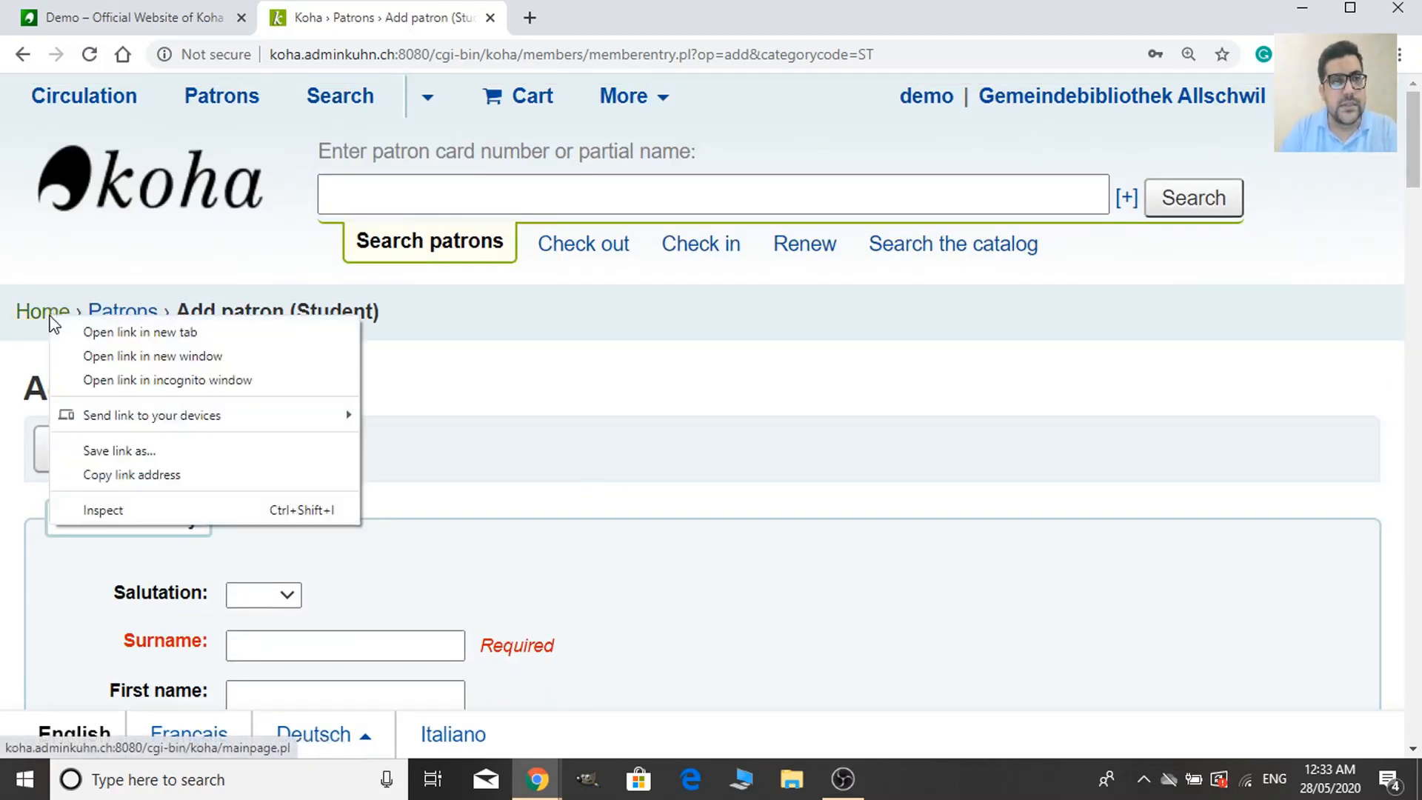
left_click(124, 331)
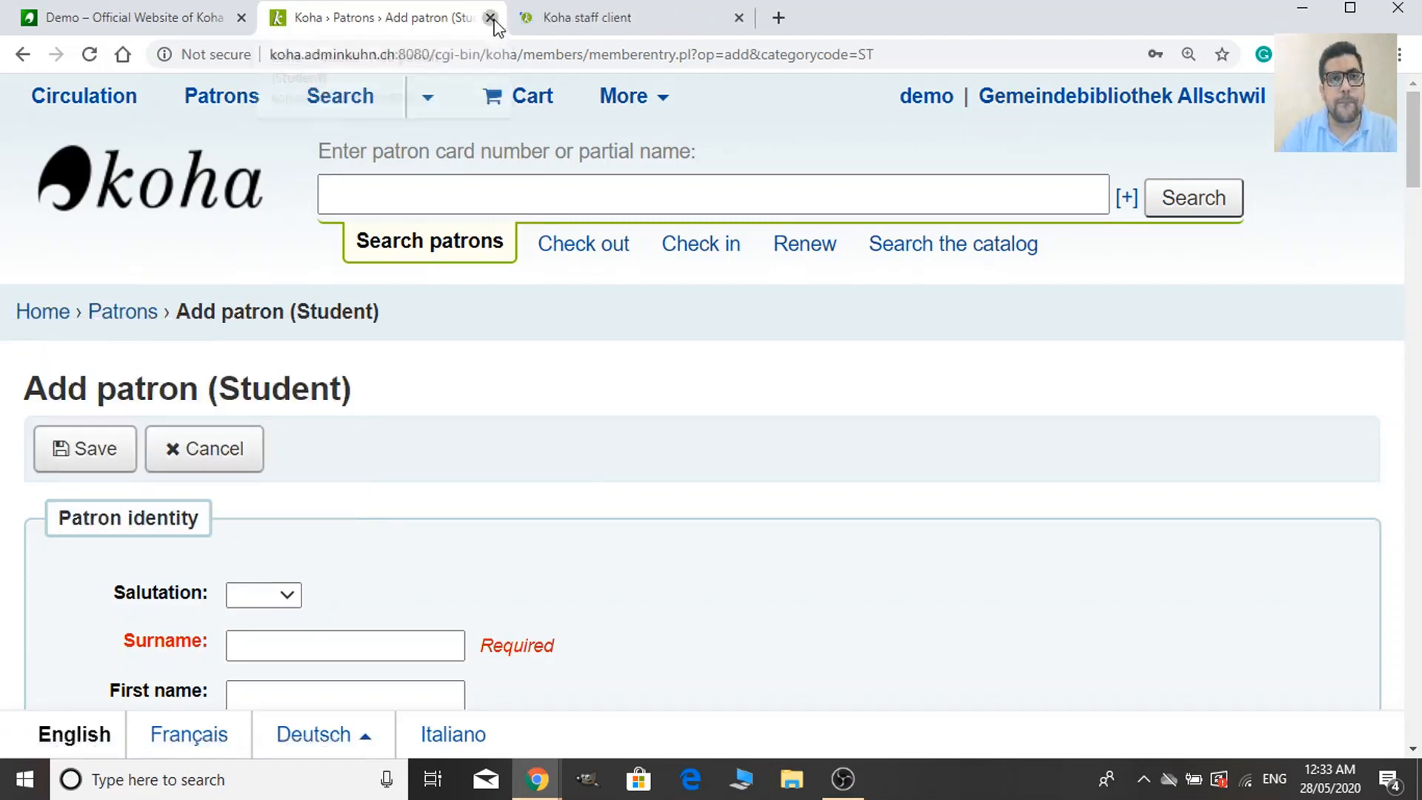
left_click(490, 17)
Go to the Tools page and look over its patron, catalog and additional tools.
scroll(985, 704, "down", 3)
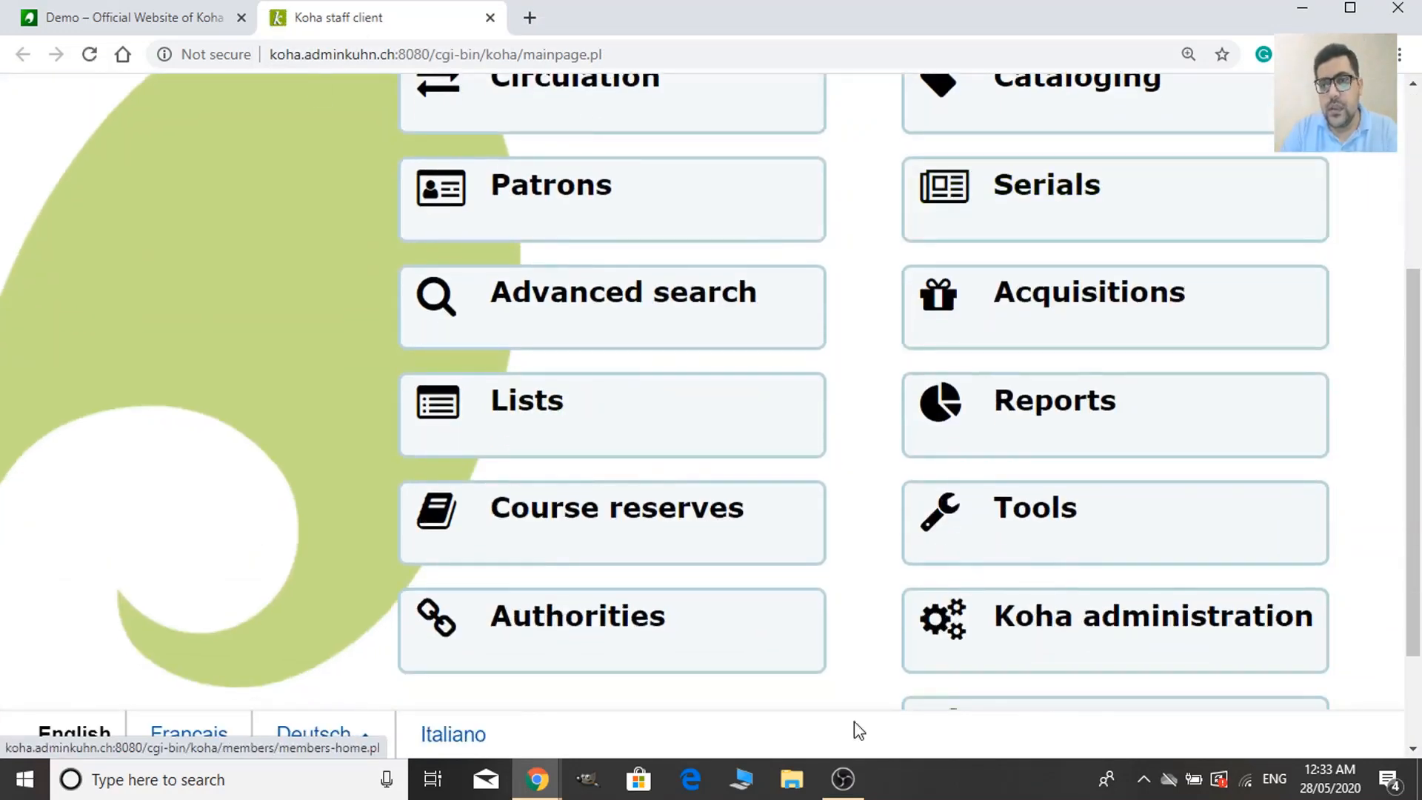
left_click(1161, 565)
scroll(918, 499, "down", 3)
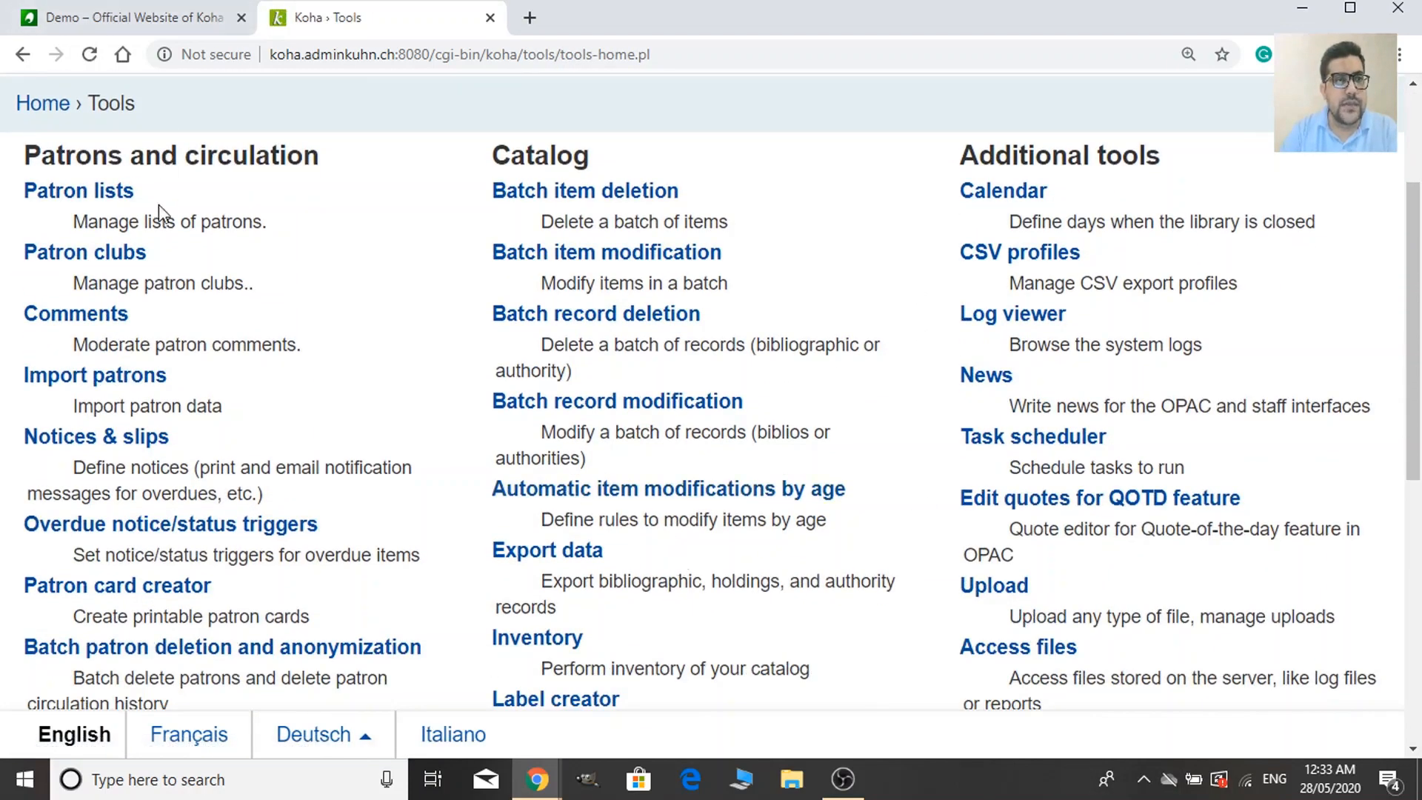
scroll(437, 365, "up", 3)
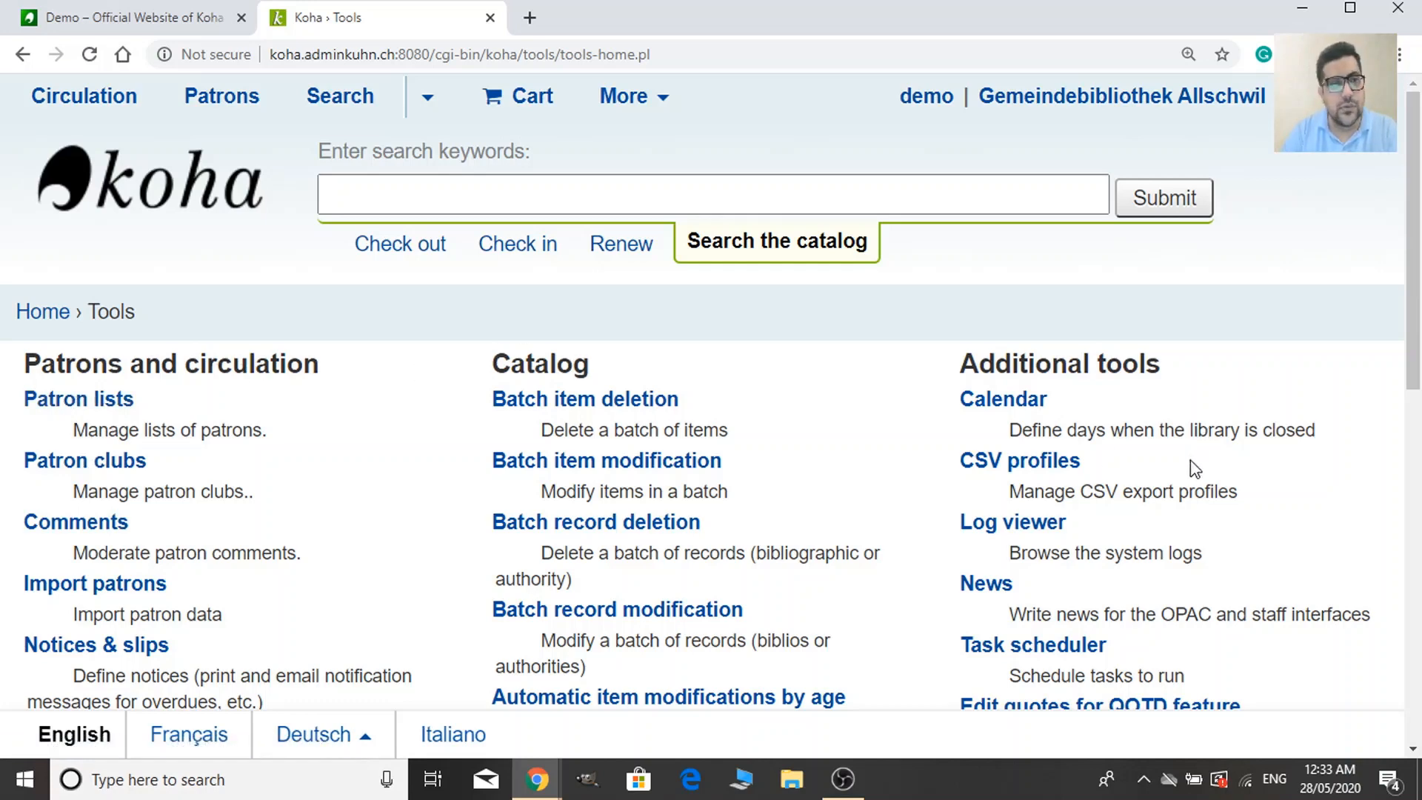
scroll(837, 415, "down", 3)
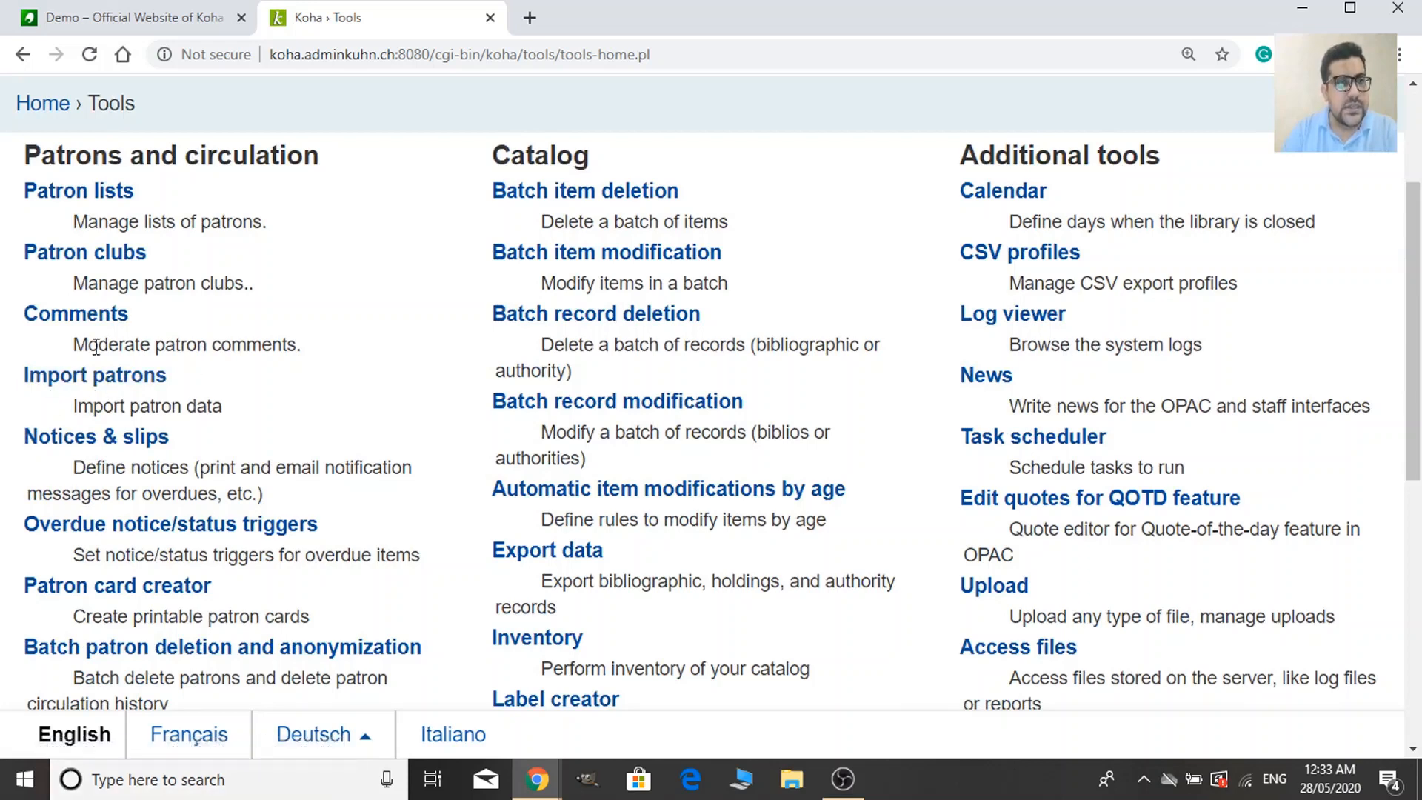
scroll(197, 419, "down", 2)
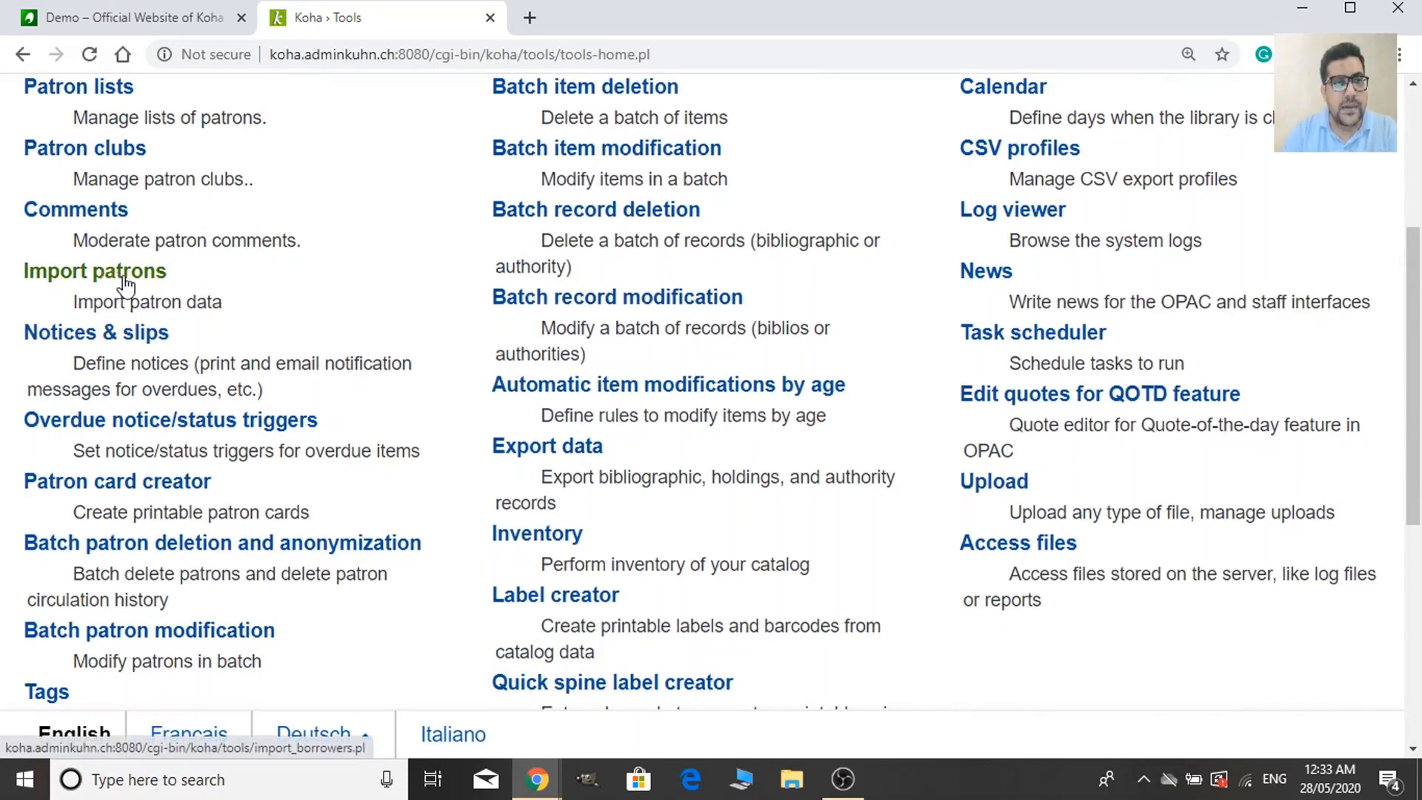
Open Import patrons and read its instructions, highlighting the word 'Select'.
left_click(125, 280)
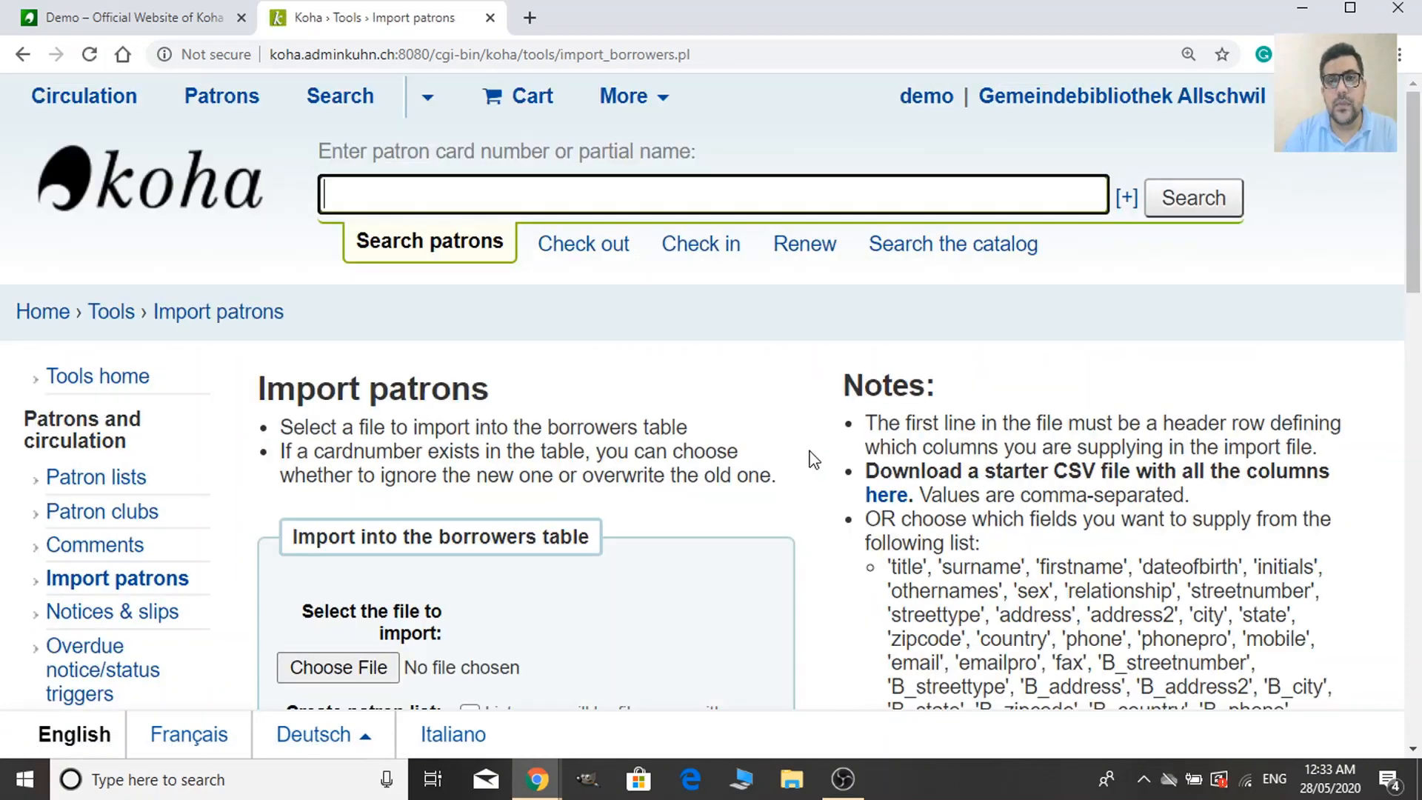
scroll(812, 460, "down", 4)
scroll(811, 511, "up", 2)
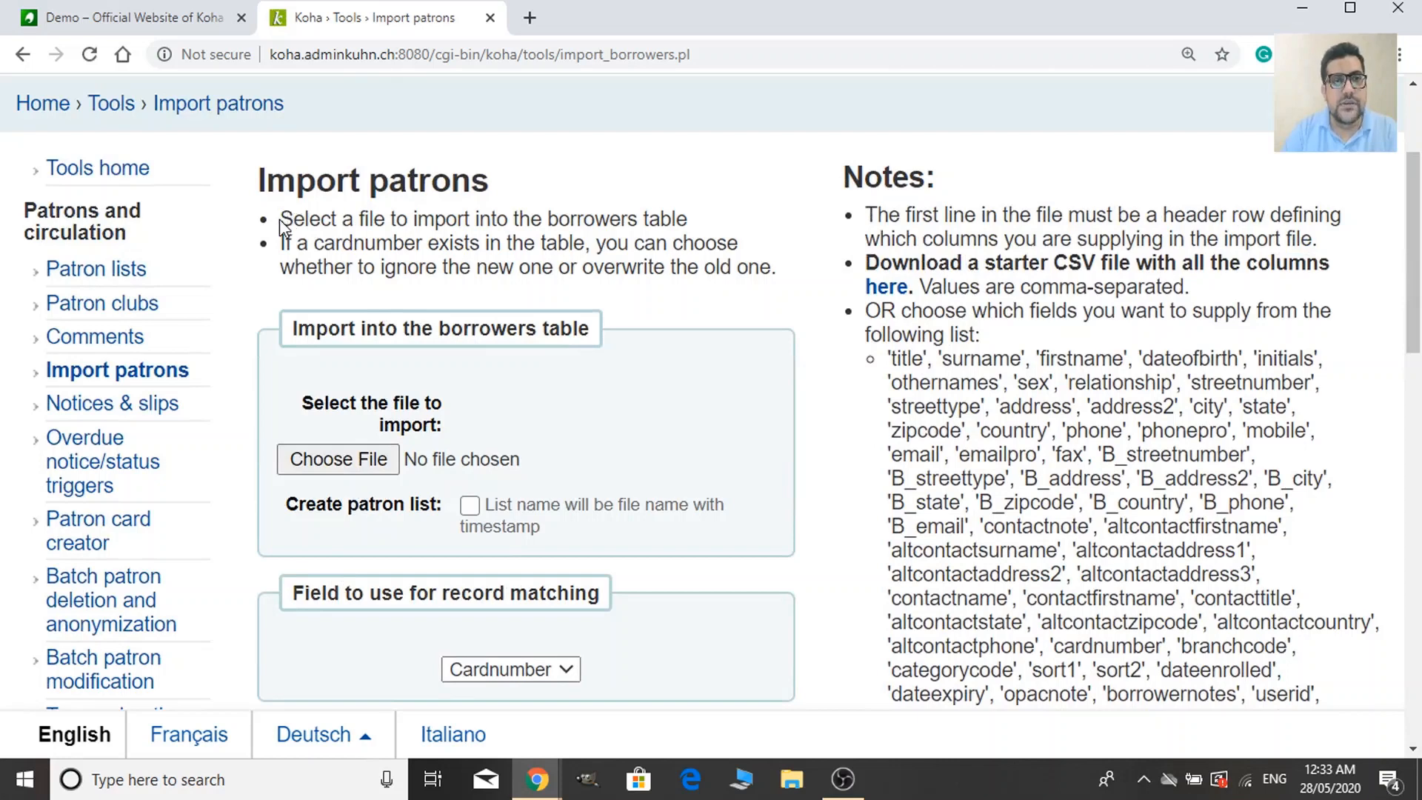
double_click(326, 219)
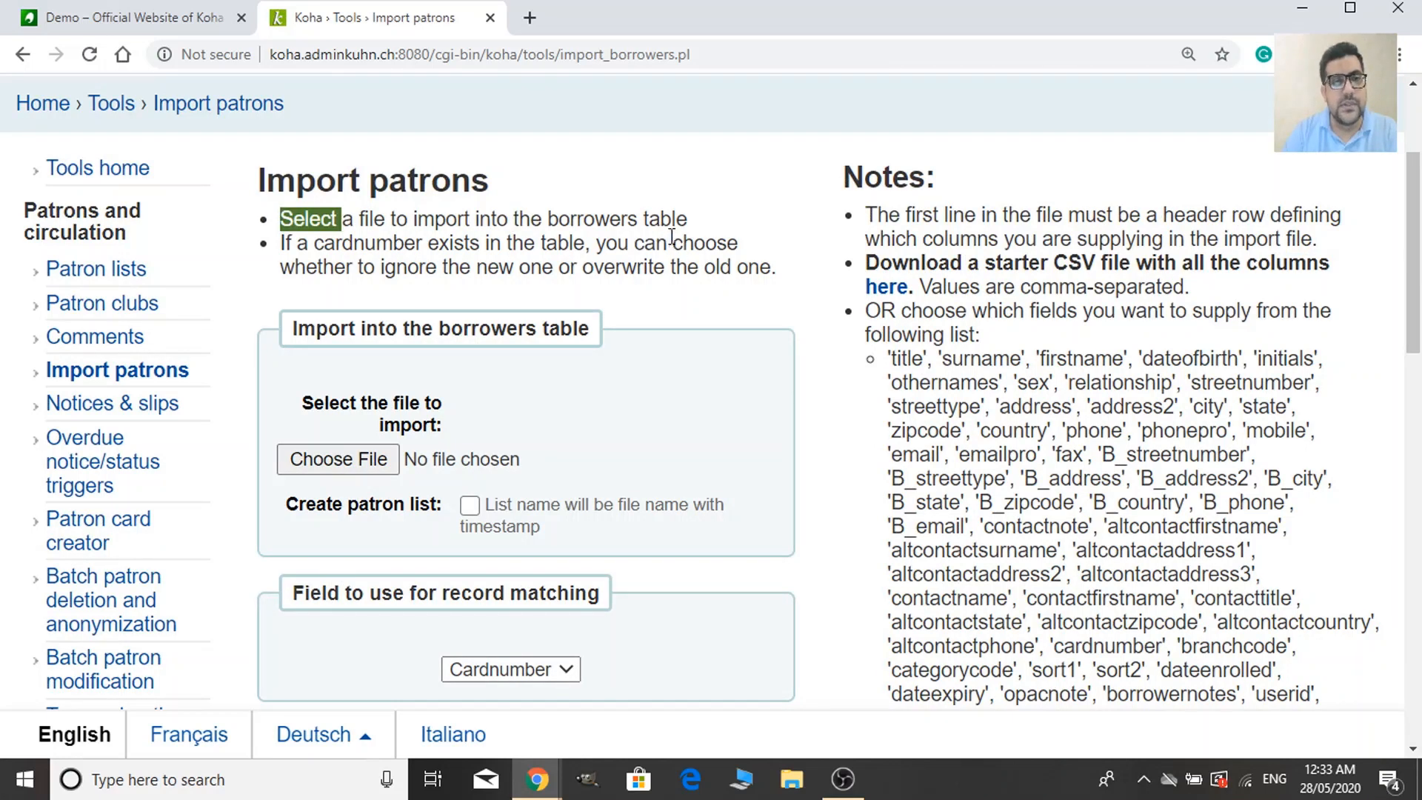
scroll(590, 397, "down", 1)
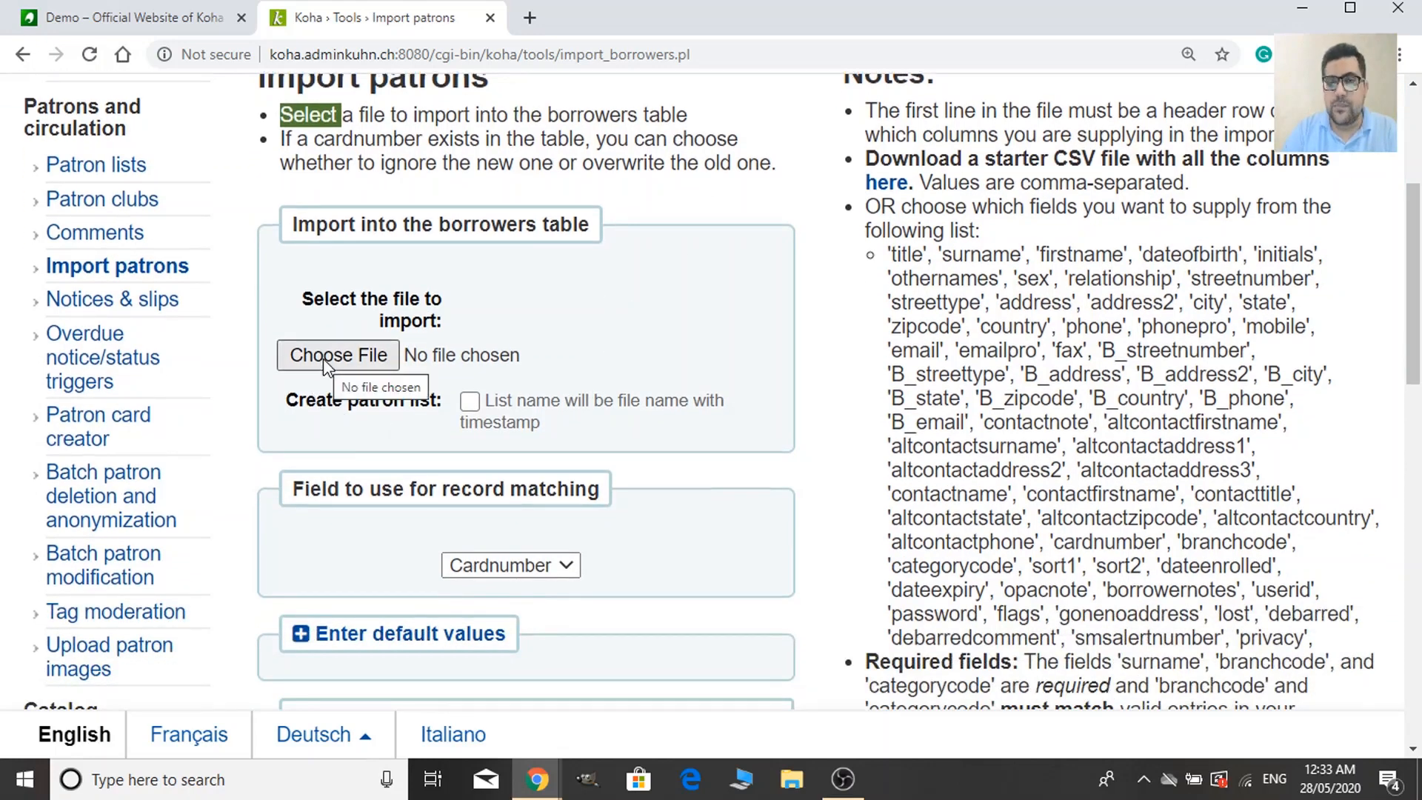
scroll(427, 421, "up", 3)
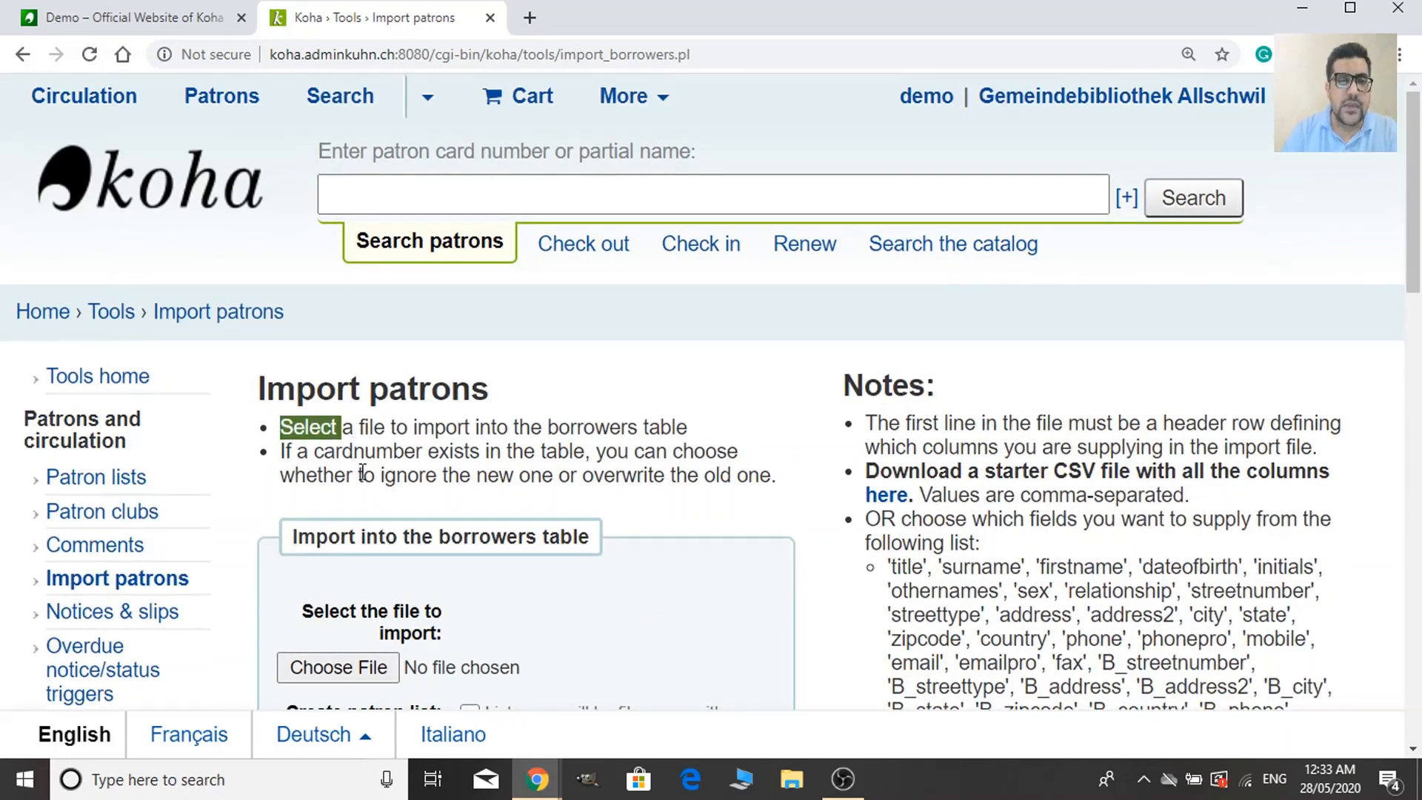
scroll(590, 479, "down", 8)
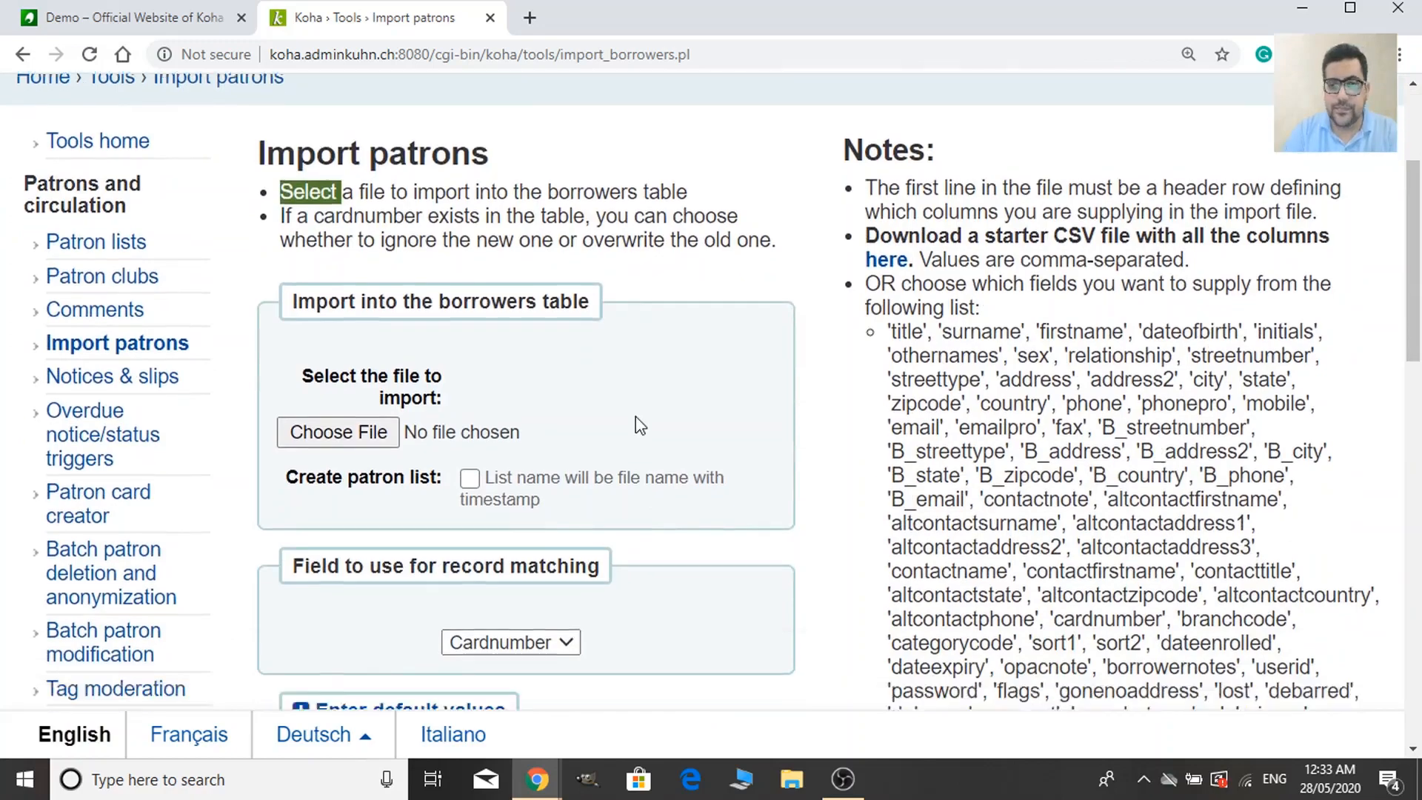
scroll(640, 442, "up", 8)
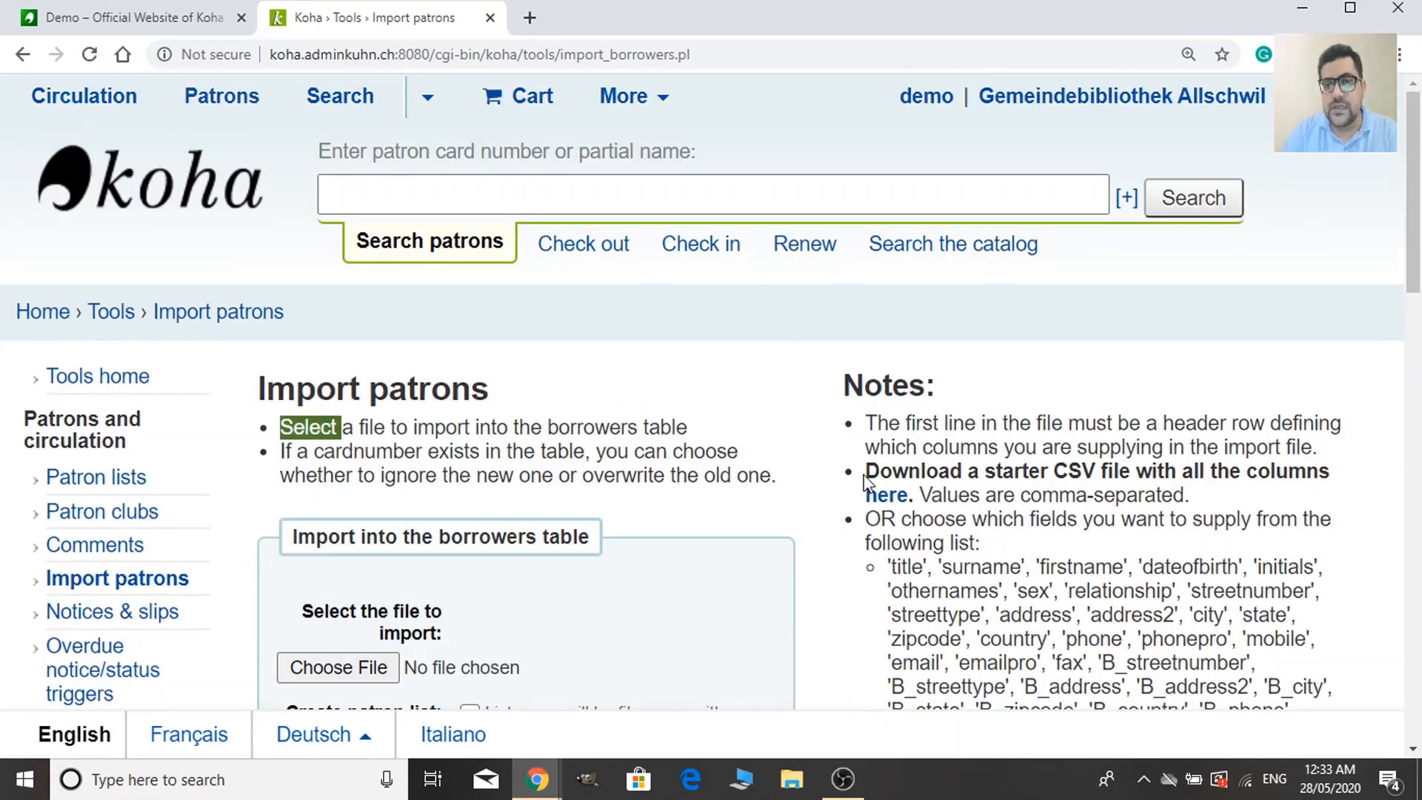
Highlight the starter CSV note and read the Notes on header row and required fields.
left_click_drag(865, 472, 1143, 475)
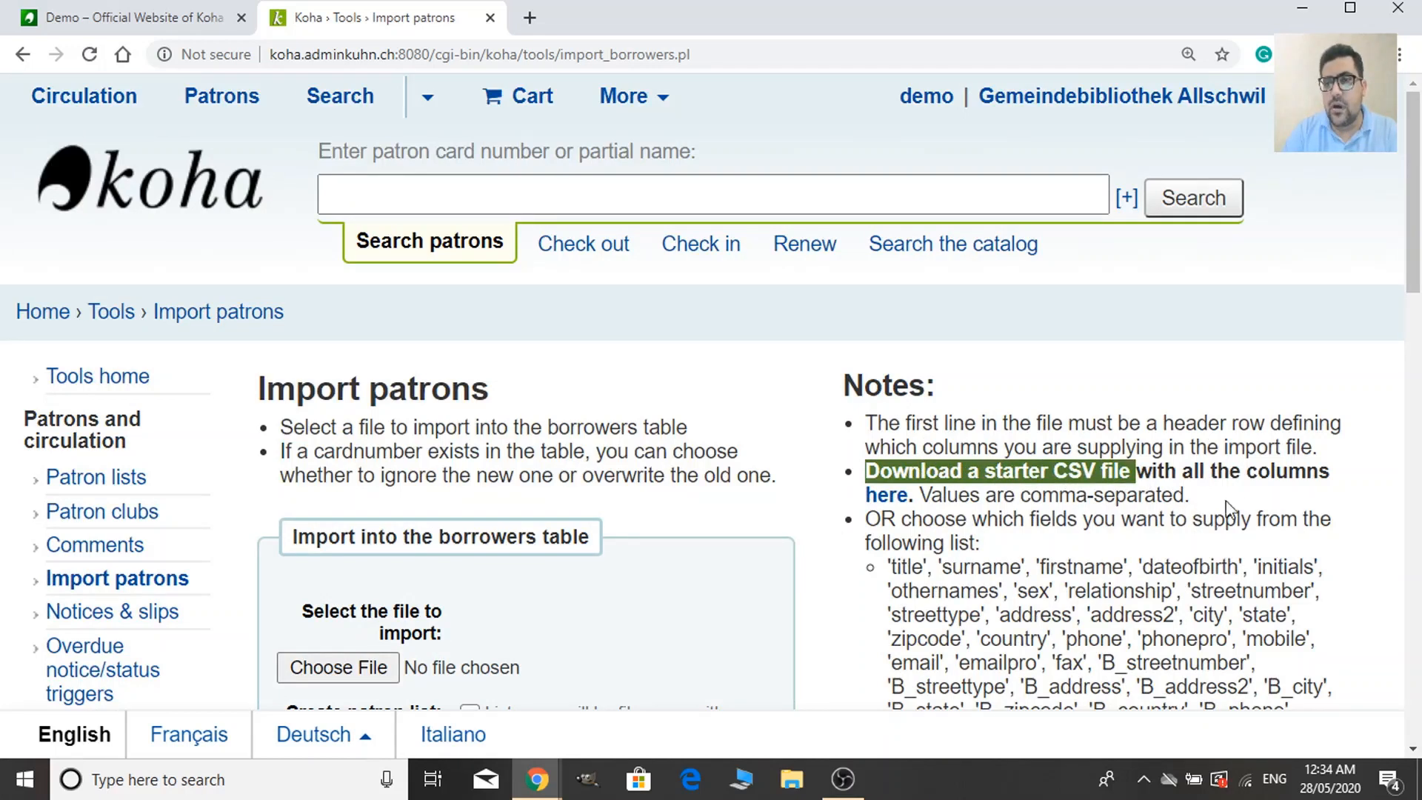
scroll(1181, 507, "down", 1)
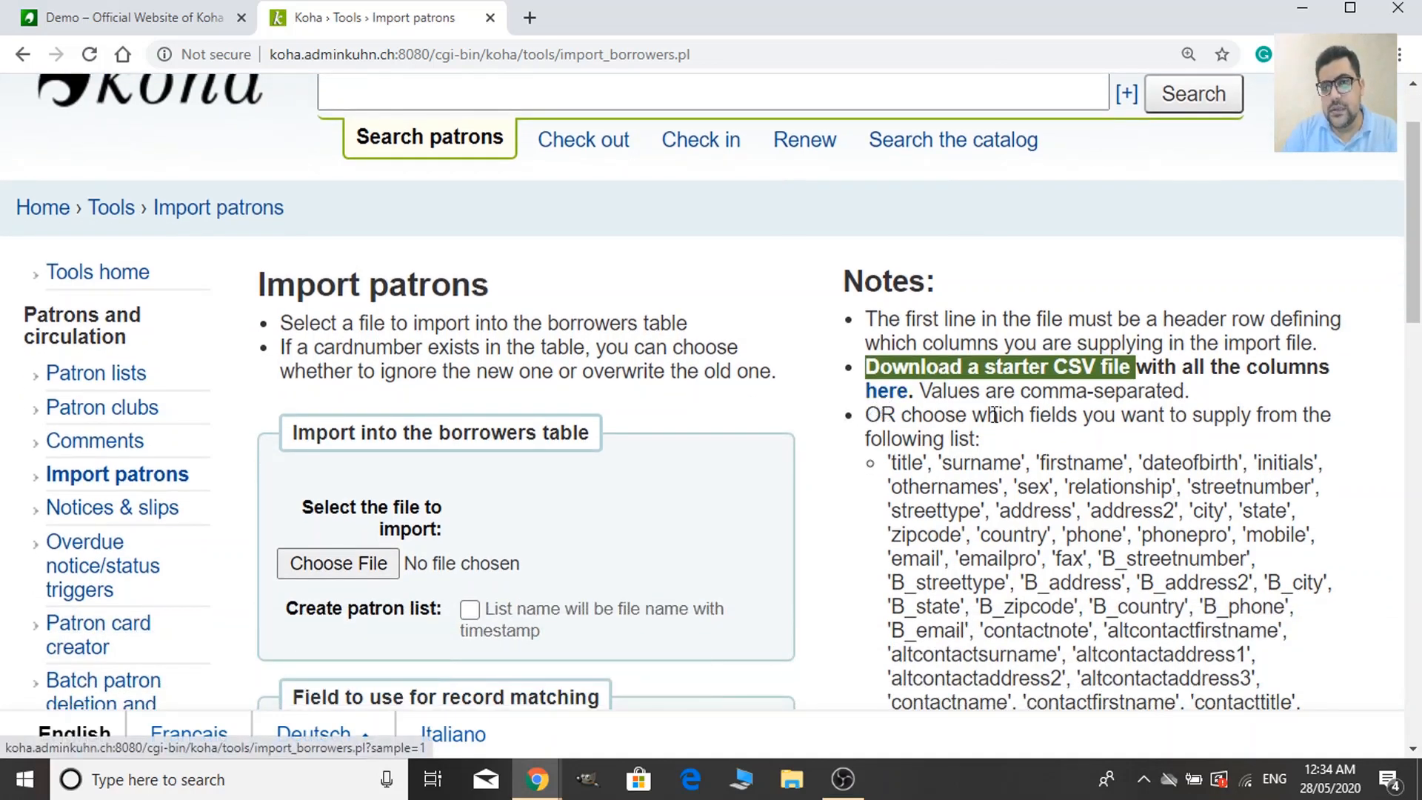
scroll(997, 452, "down", 2)
scroll(997, 491, "down", 1)
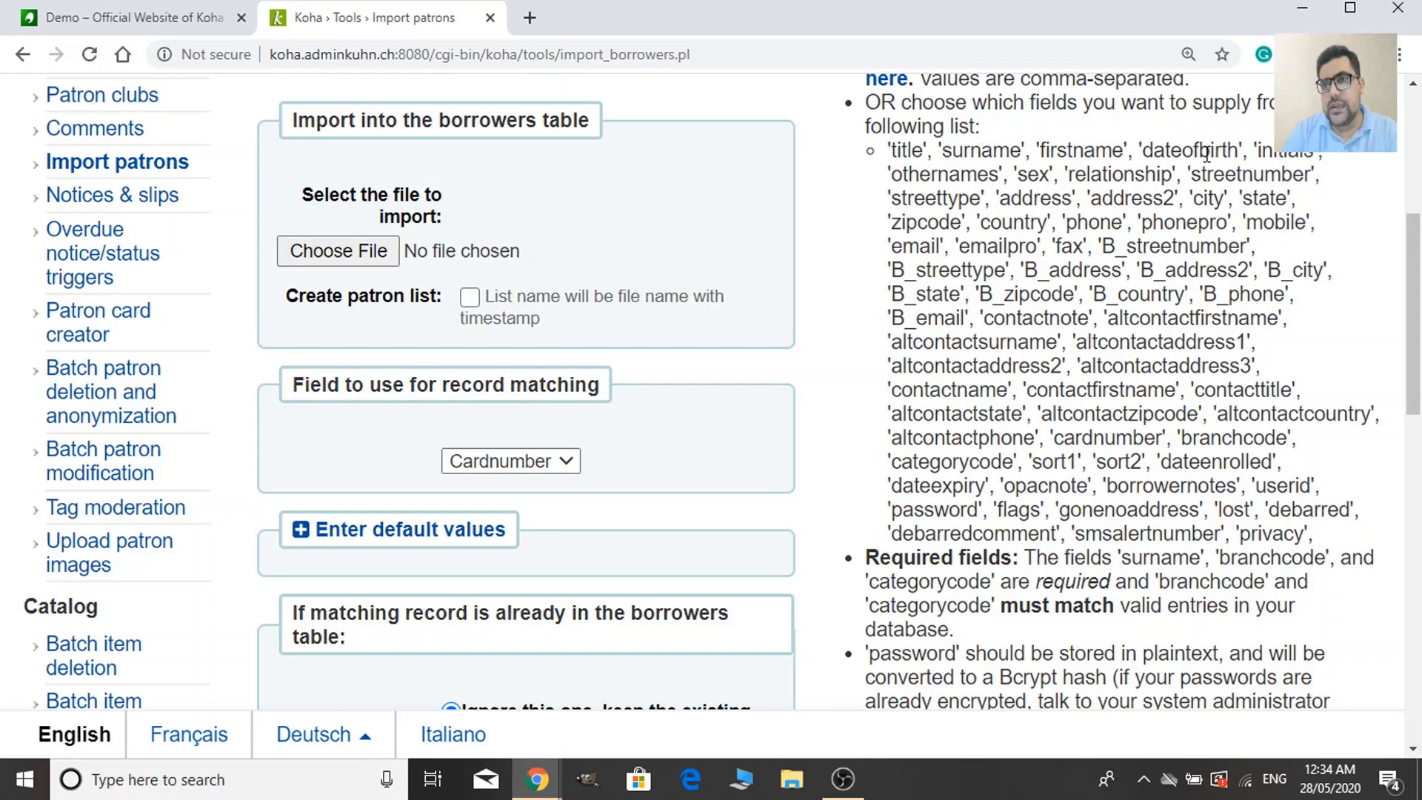
scroll(1189, 561, "down", 2)
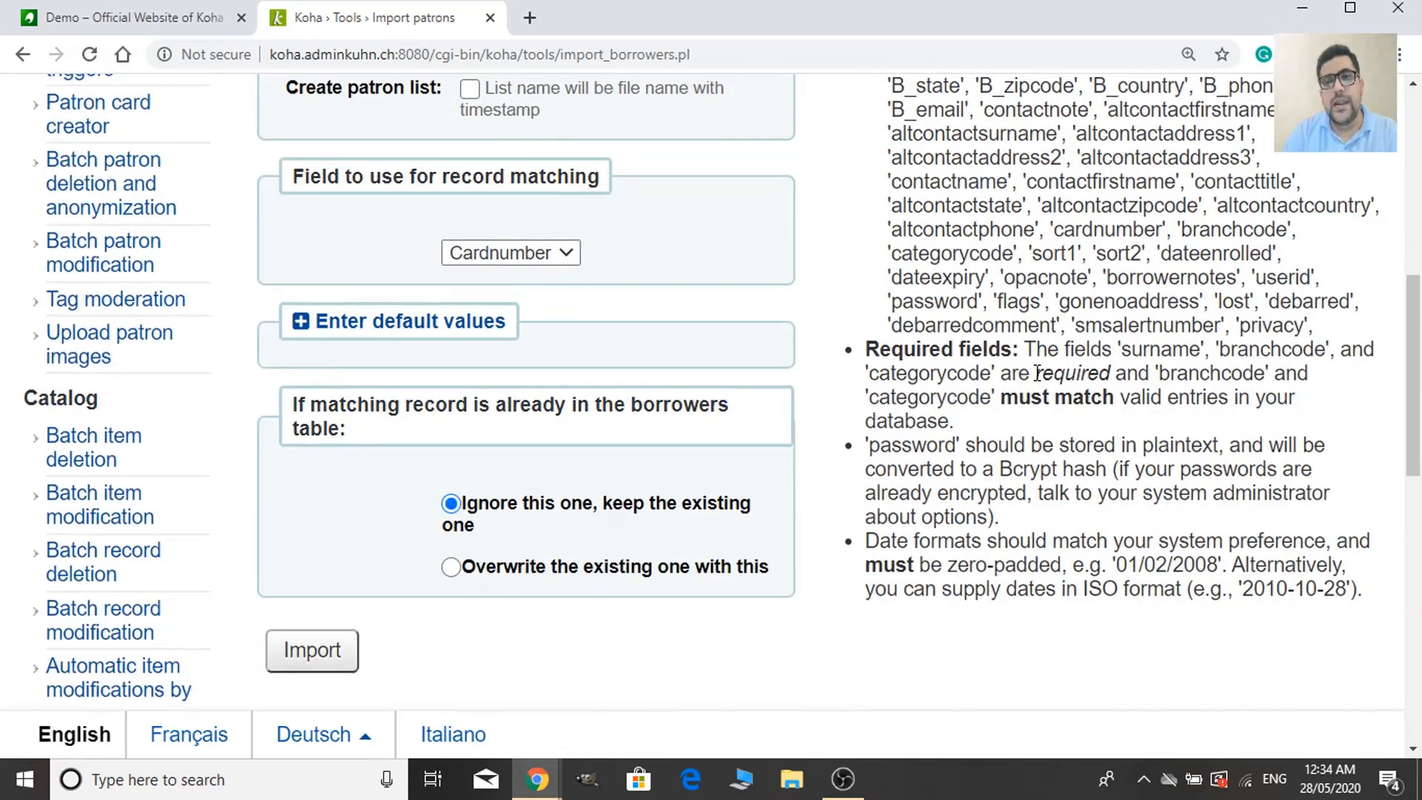
scroll(1036, 373, "up", 6)
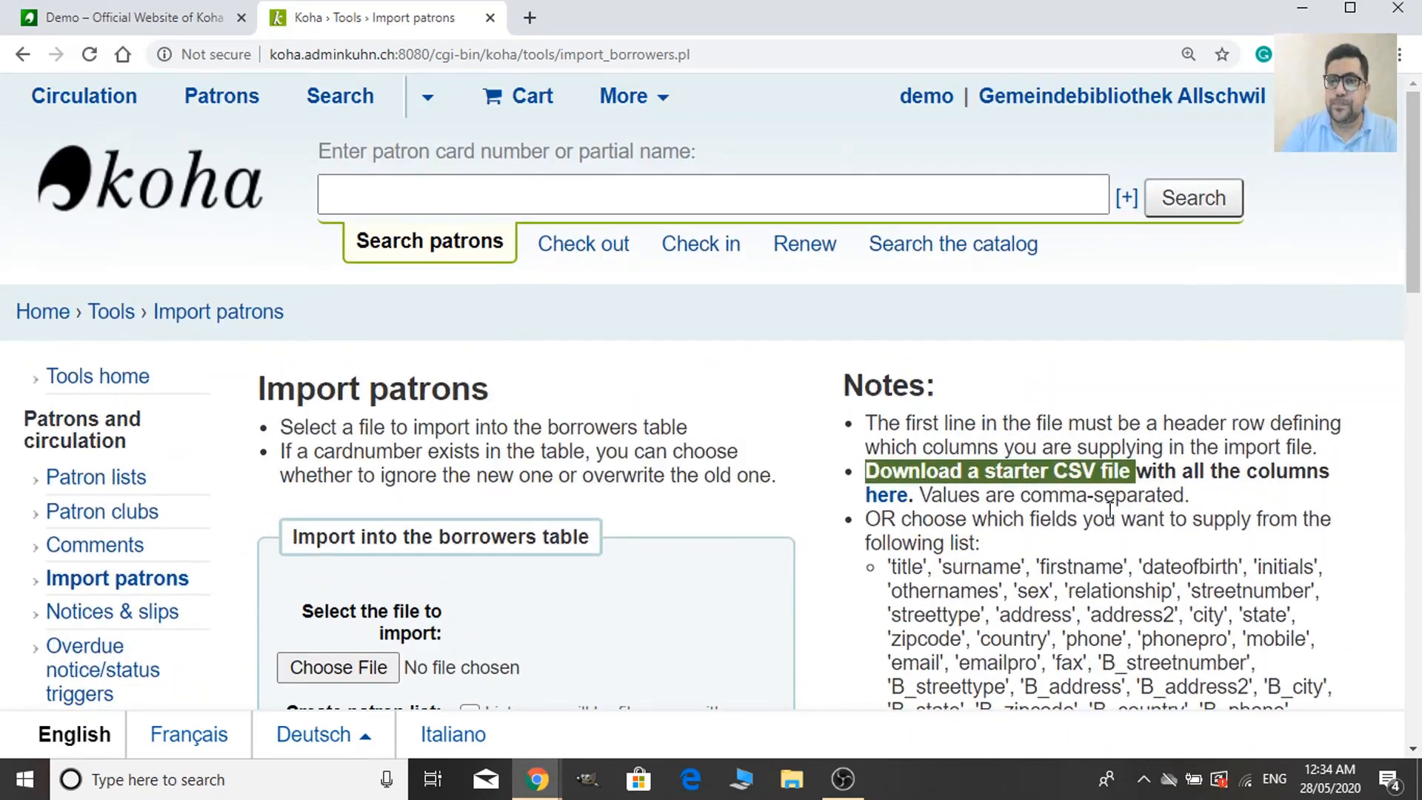
scroll(1110, 510, "down", 2)
Download the starter CSV file patron_import.csv from the Import patrons notes.
left_click(1031, 280)
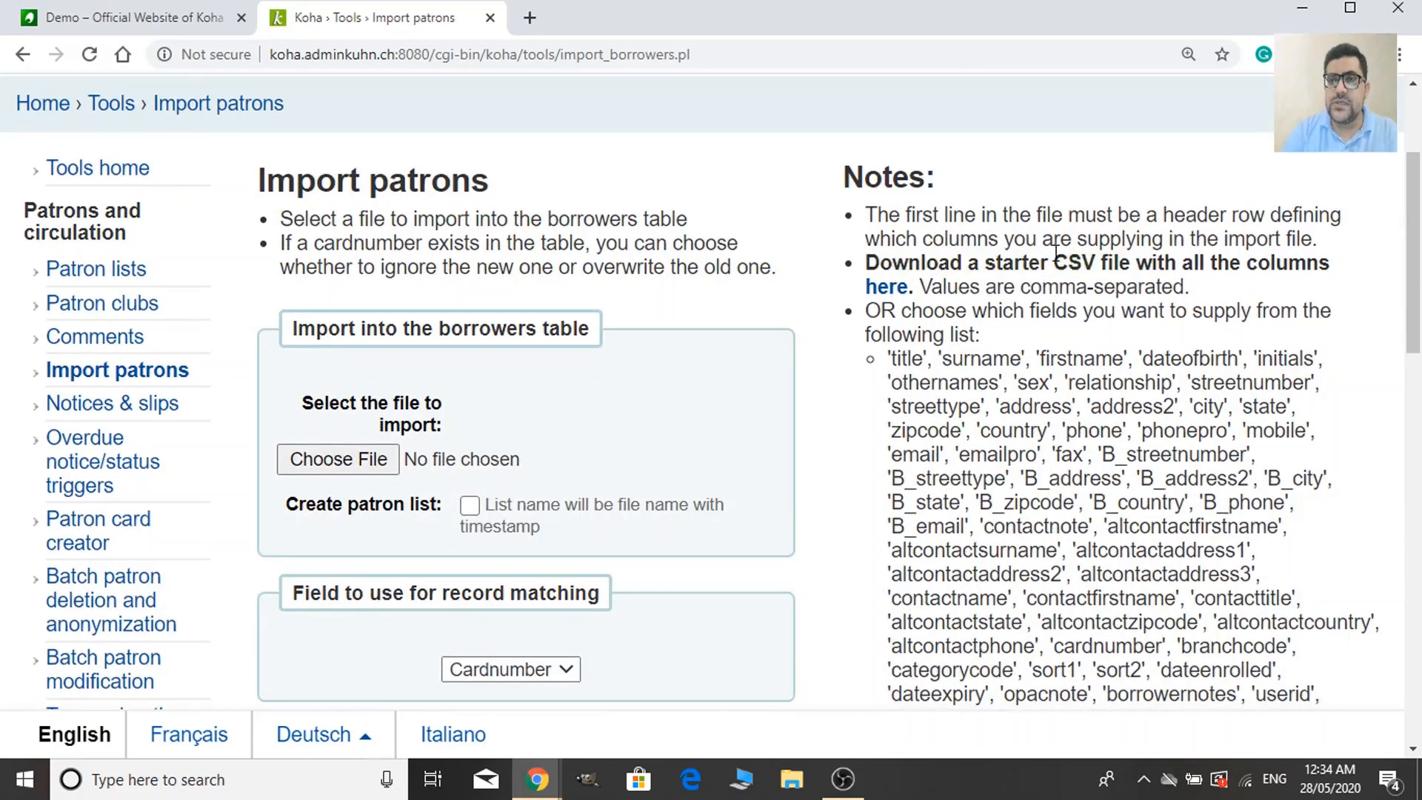
left_click_drag(1056, 254, 1094, 265)
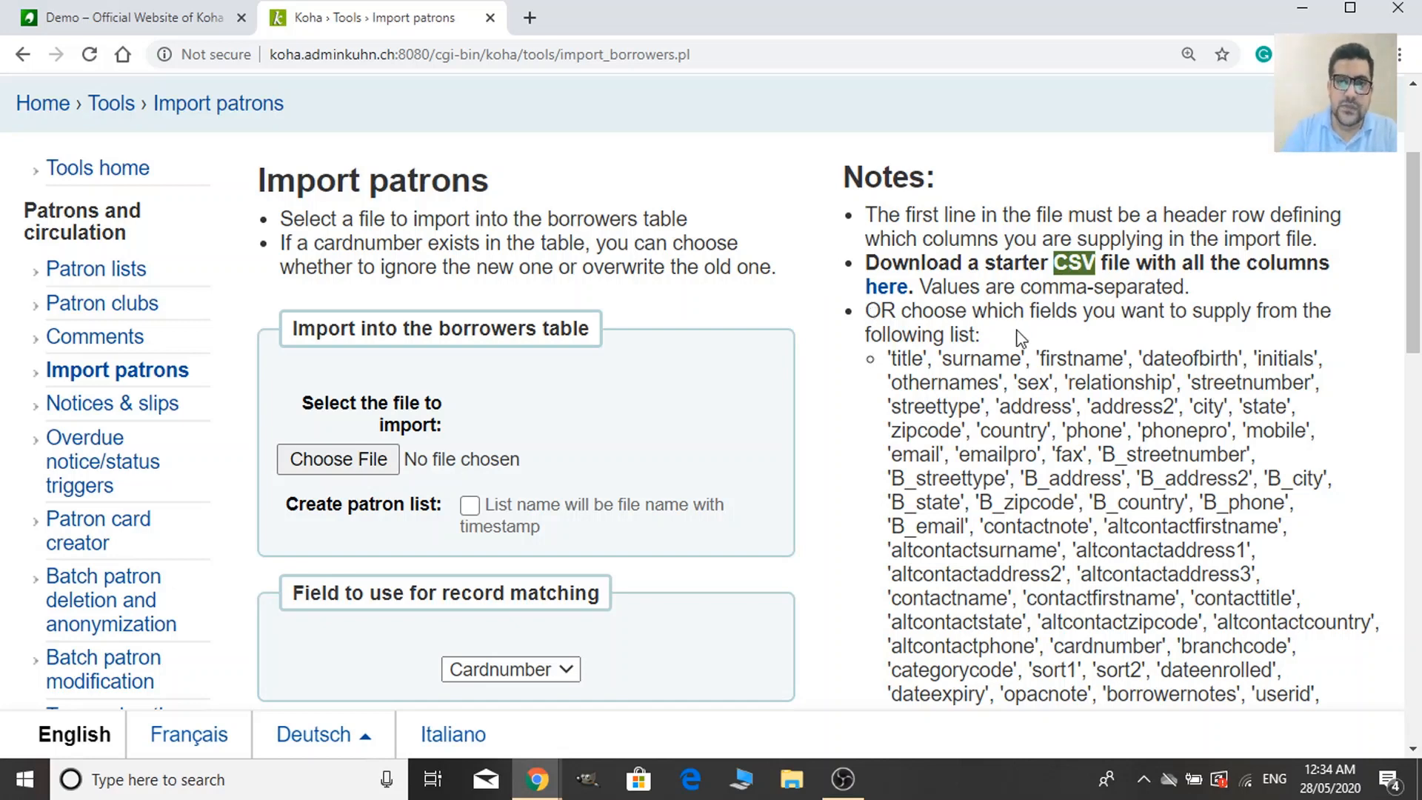
left_click(895, 297)
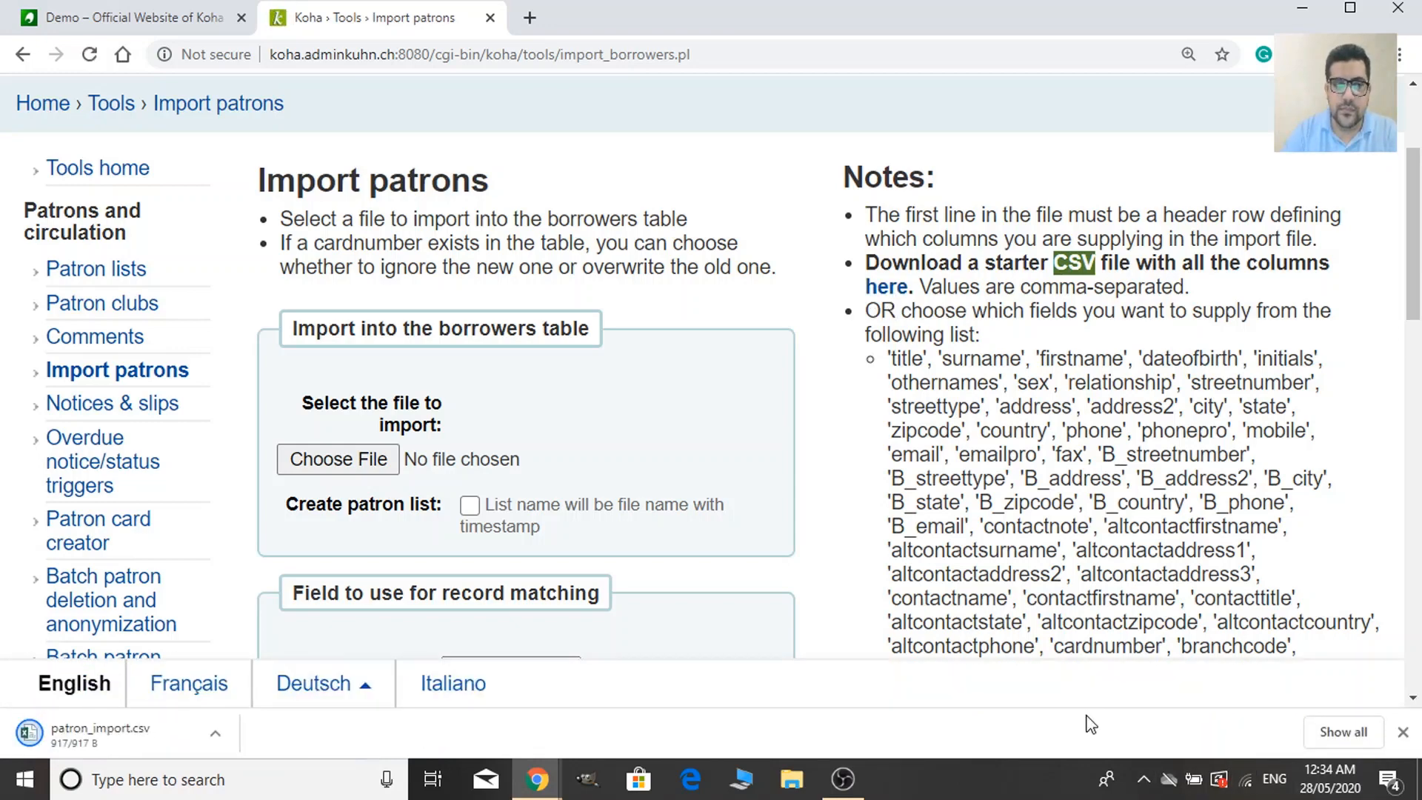
scroll(642, 696, "down", 3)
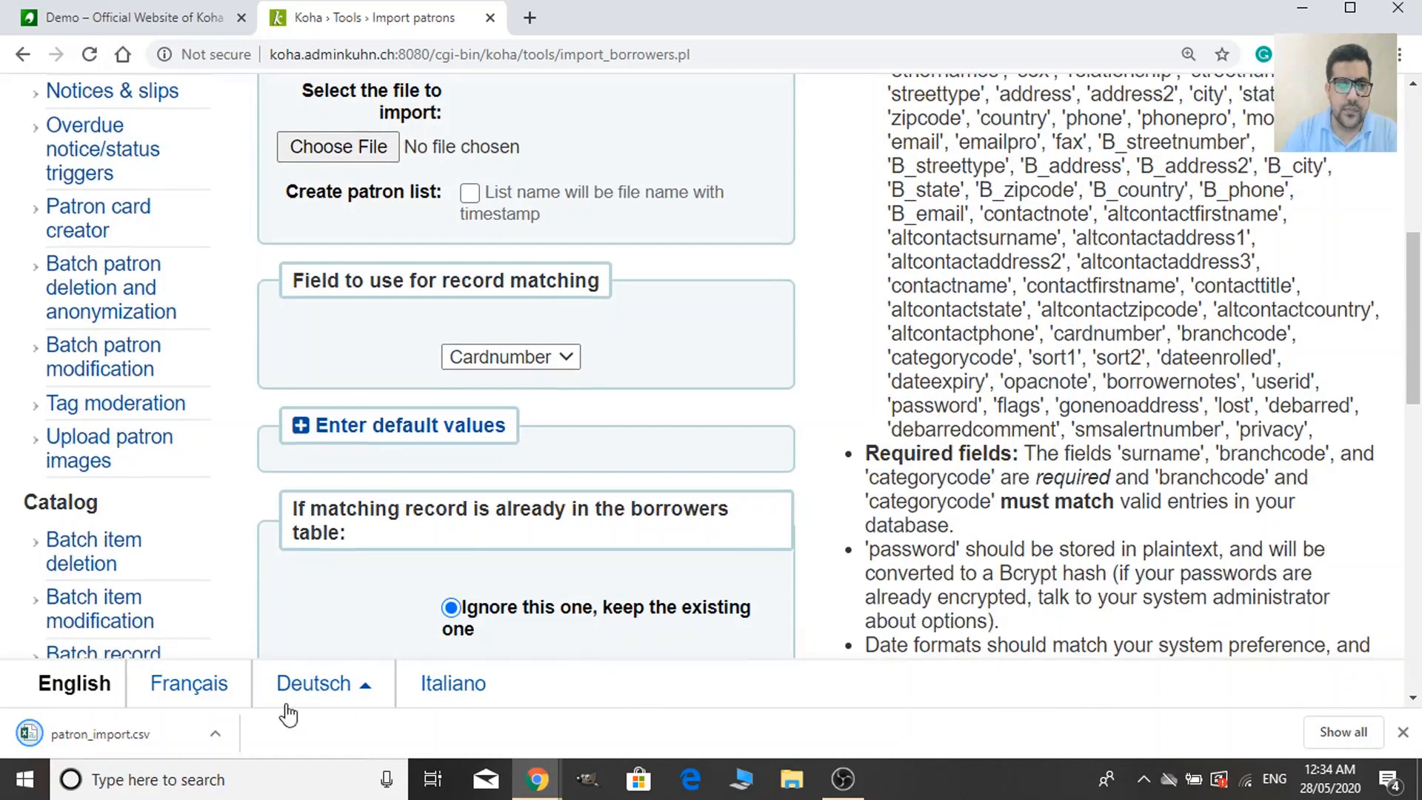
Open the downloaded patron_import.csv in Excel and maximize the window.
left_click(108, 742)
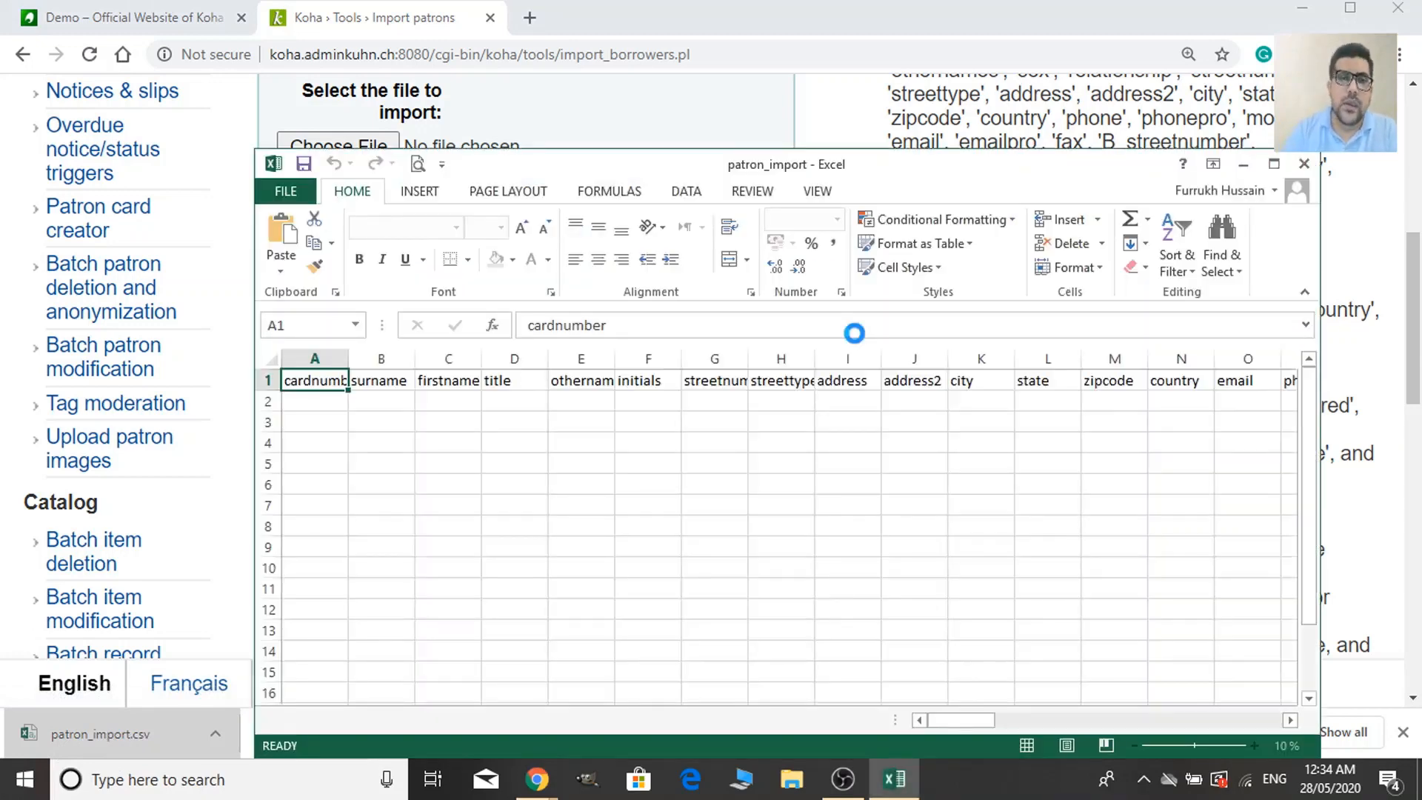
left_click(1274, 163)
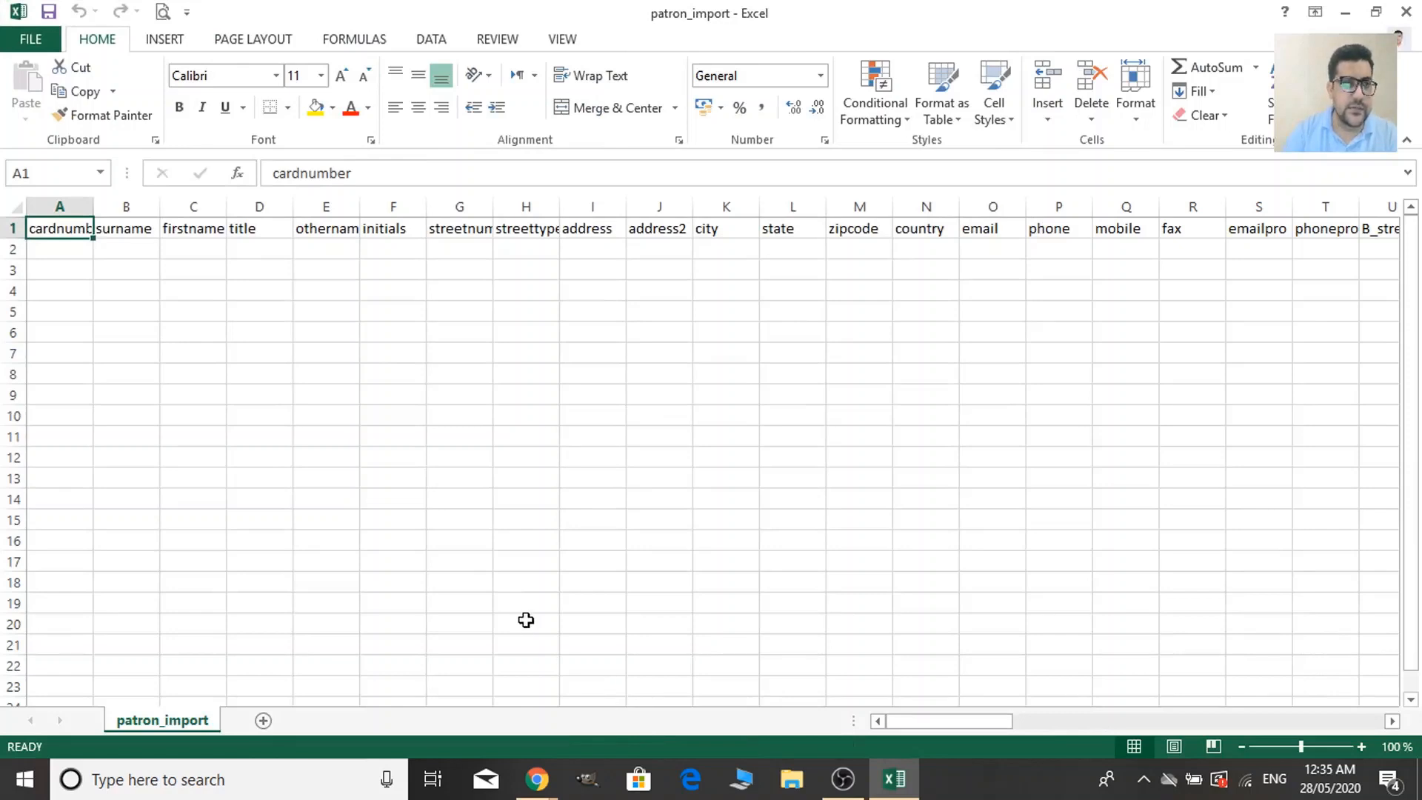
scroll(311, 568, "up", 2)
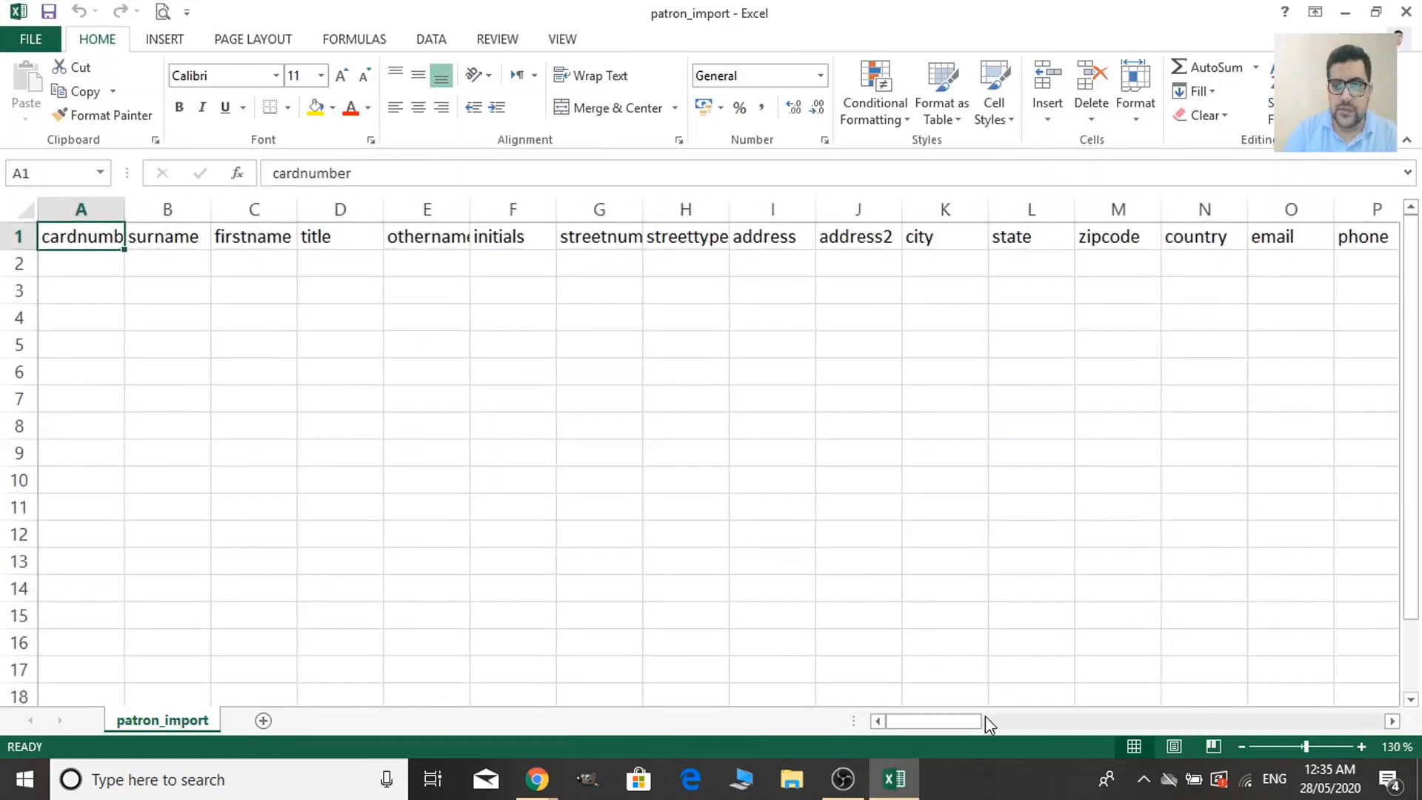
left_click_drag(952, 723, 940, 730)
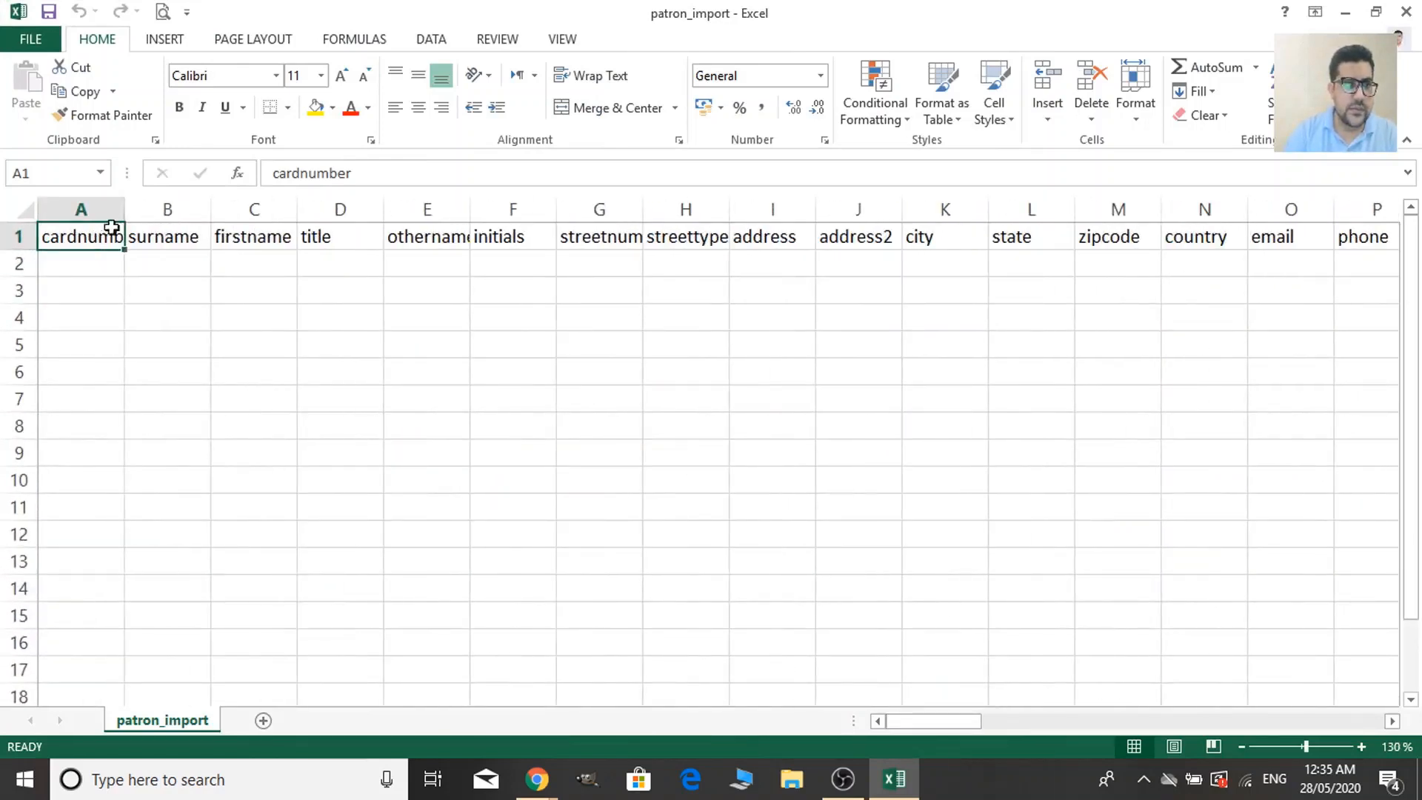
Widen columns A, B and C to fit cardnumber, surname and firstname, then select A1.
left_click_drag(124, 211, 199, 212)
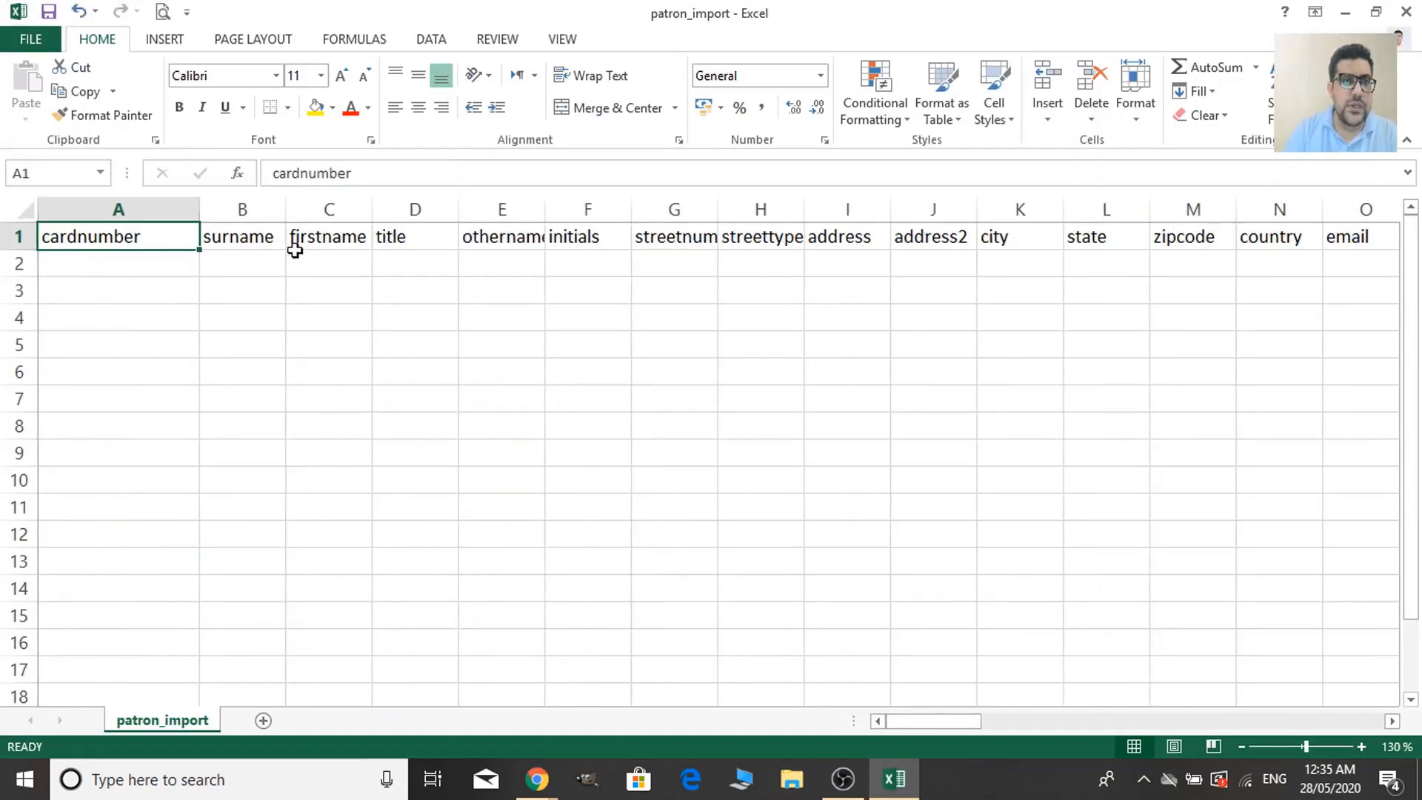
left_click_drag(286, 209, 445, 209)
left_click(511, 533)
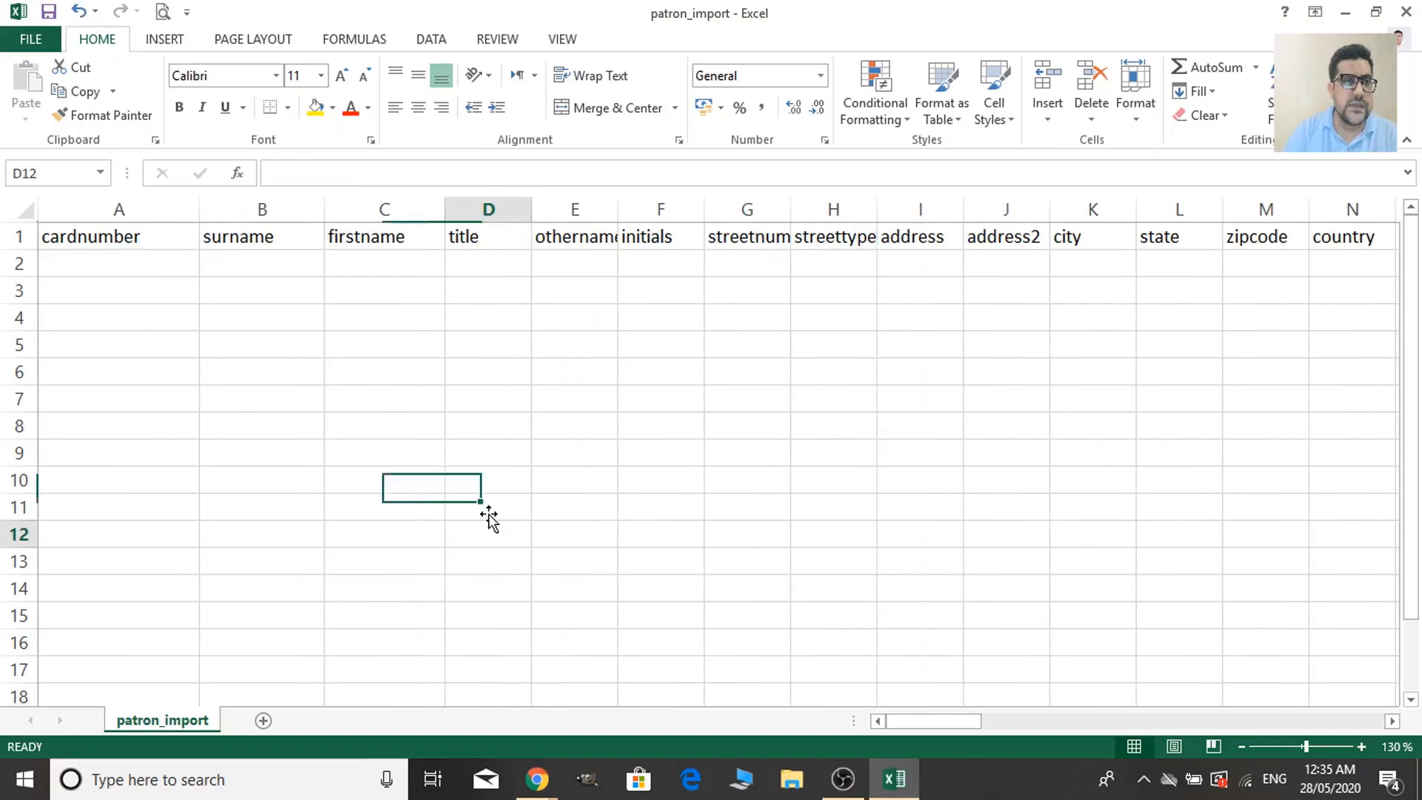
left_click(110, 235)
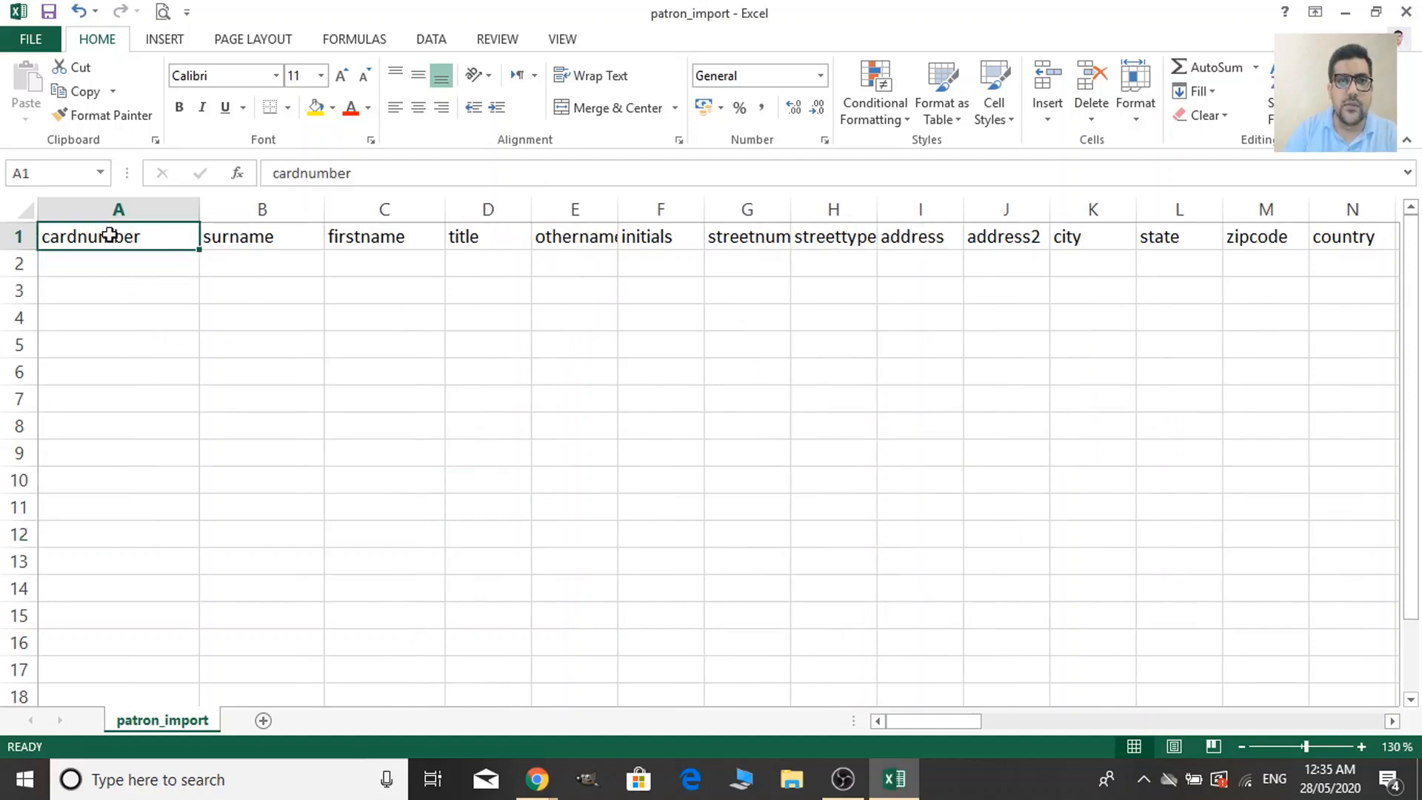
left_click(316, 112)
Fill the cardnumber, surname and firstname header cells yellow.
left_click(203, 352)
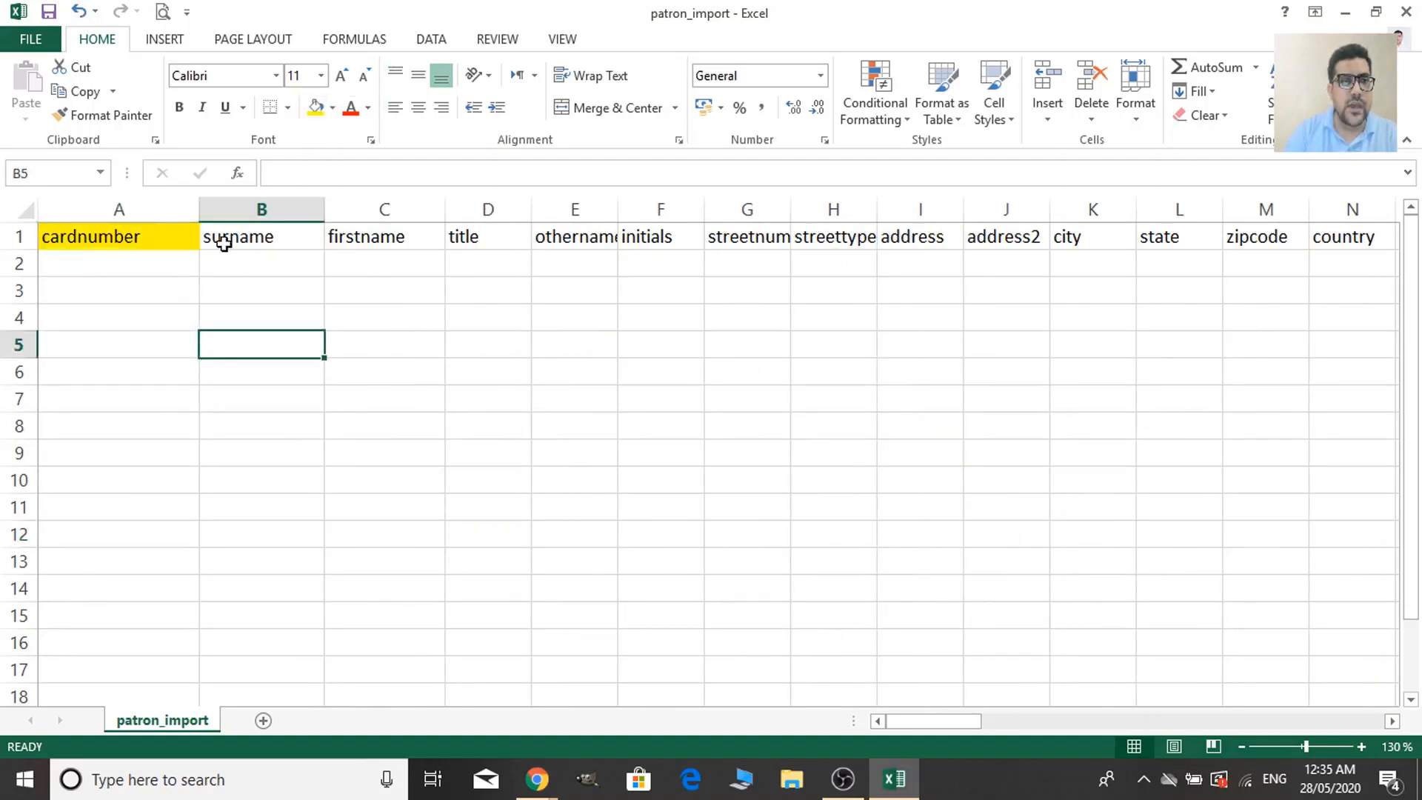
left_click(224, 243)
left_click(316, 108)
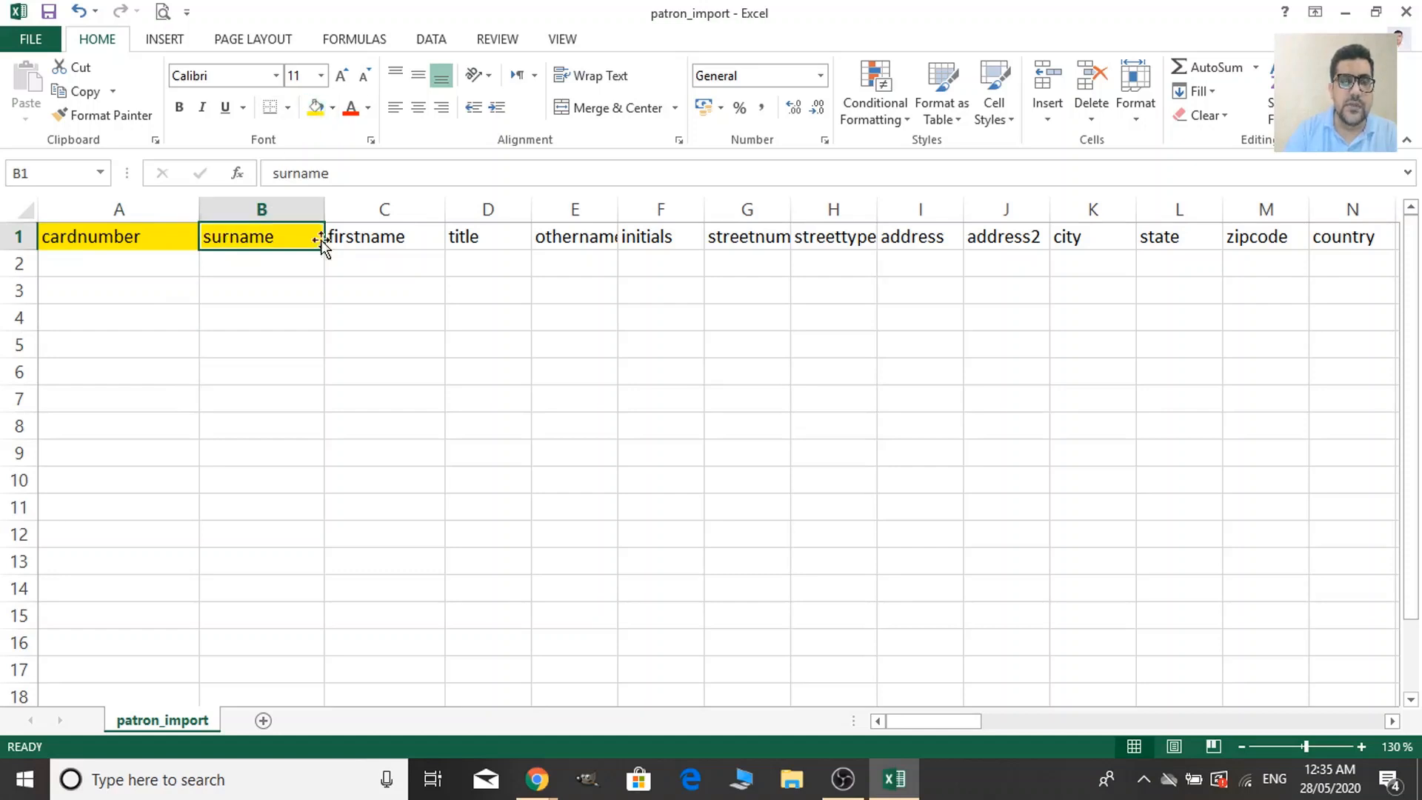
left_click(309, 307)
left_click(384, 238)
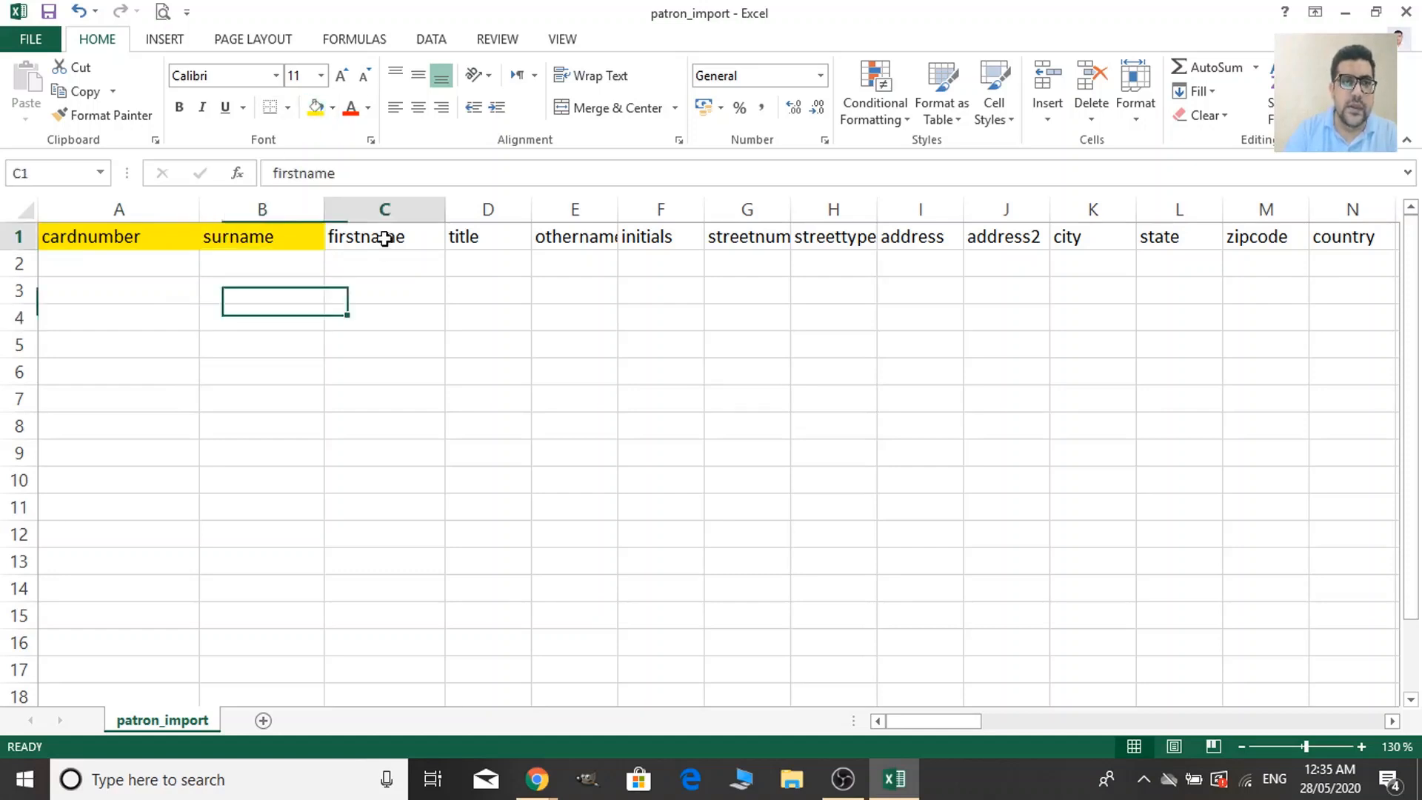
left_click(489, 248)
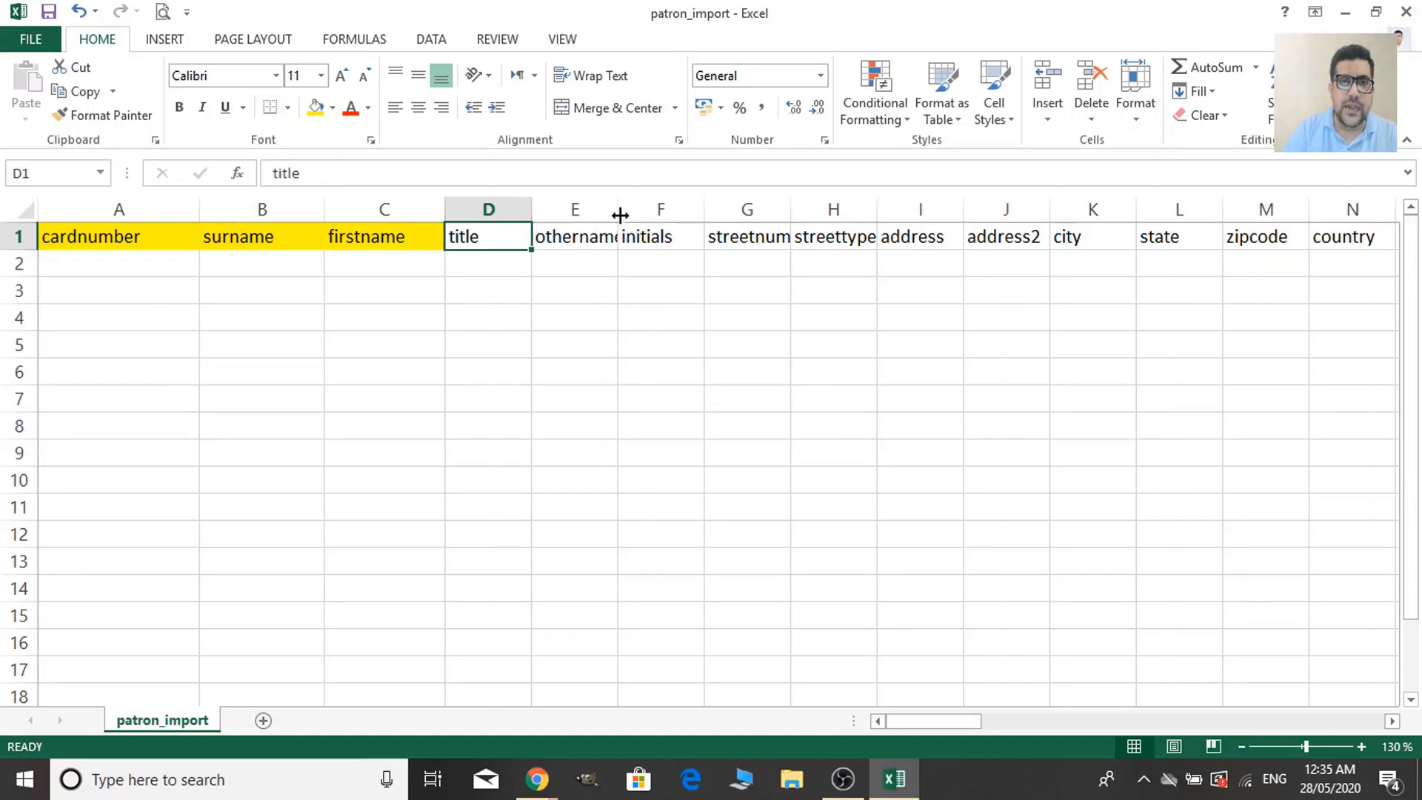
Widen column E so the othernames header fits.
left_click_drag(620, 215, 742, 215)
left_click(601, 234)
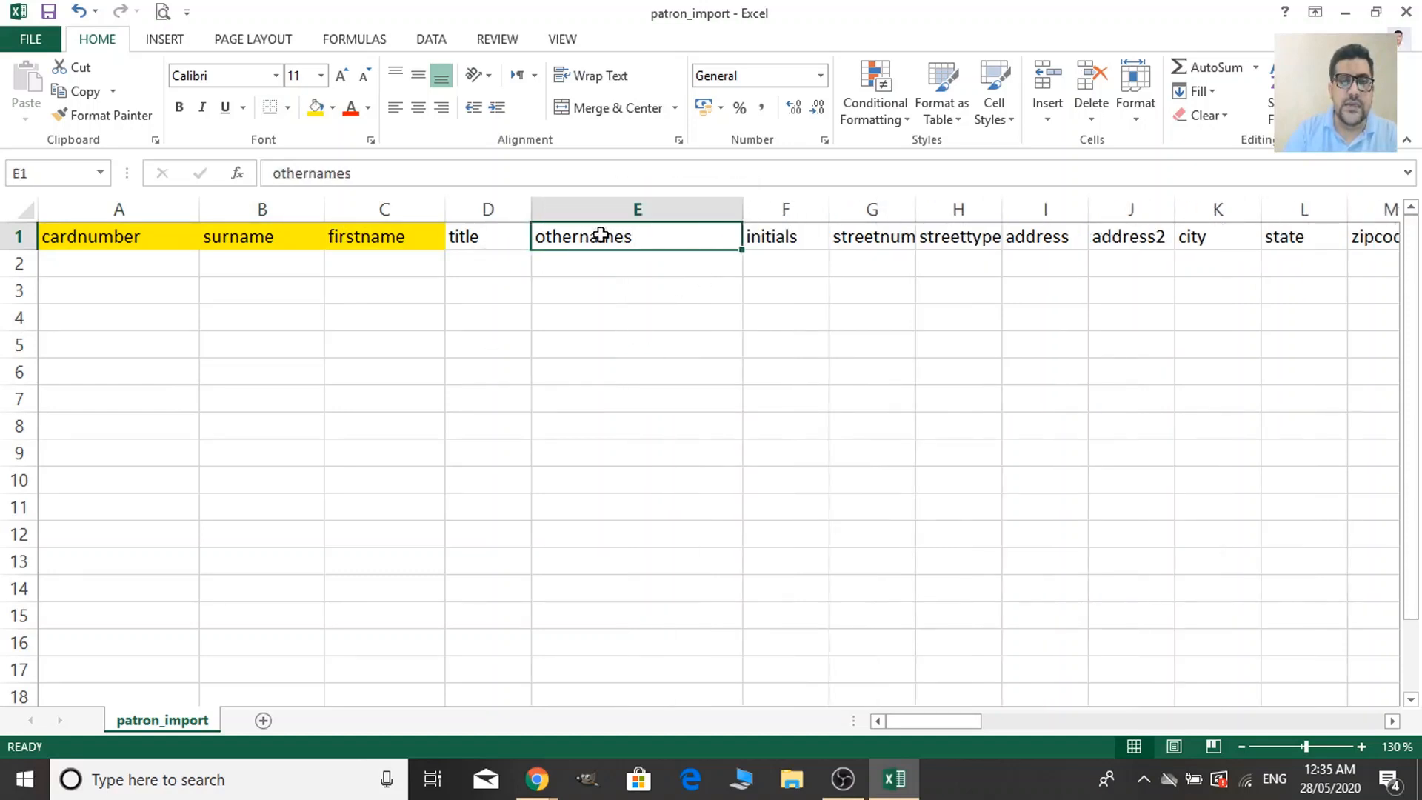
left_click(608, 262)
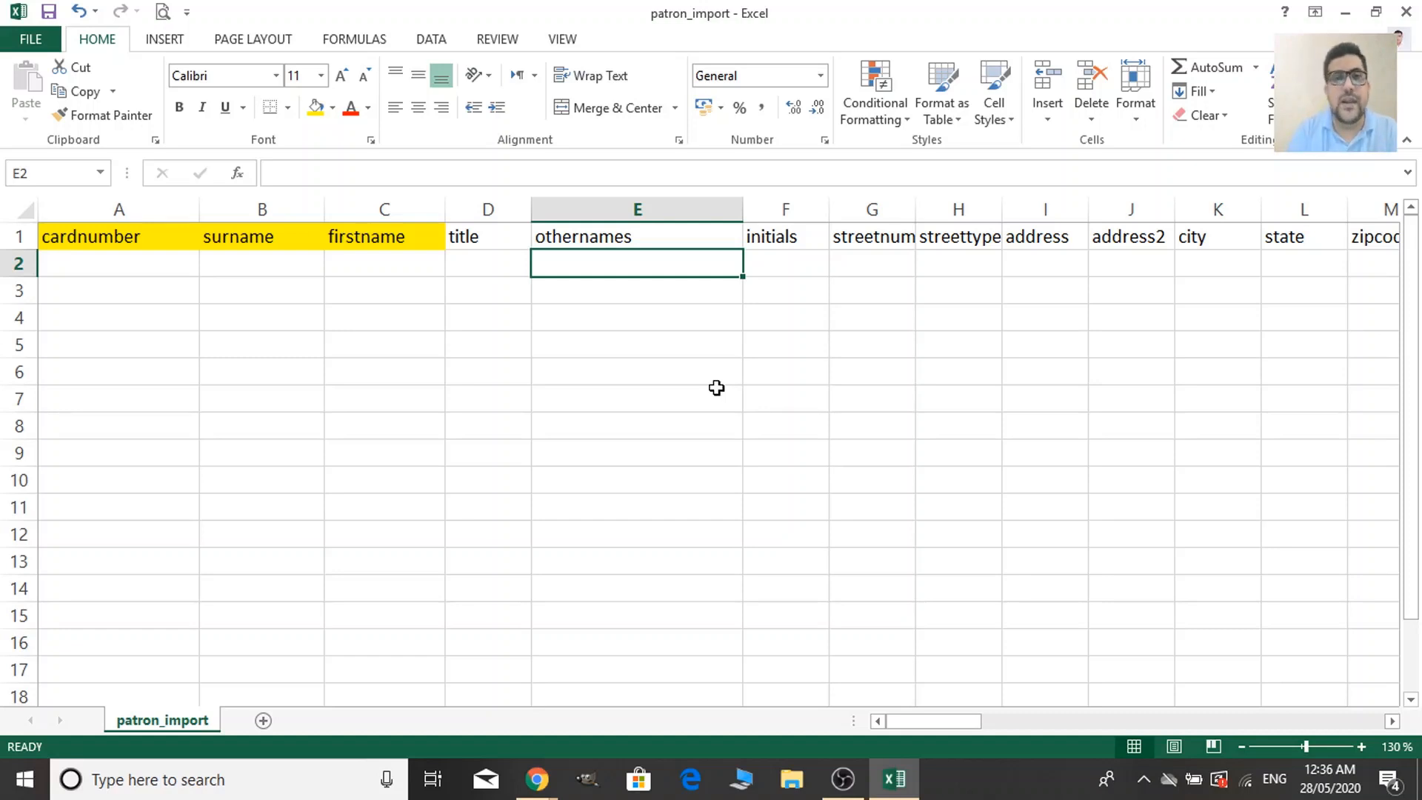
Move through the sheet and clear a stray 'f' typed under the initials header.
left_click(680, 293)
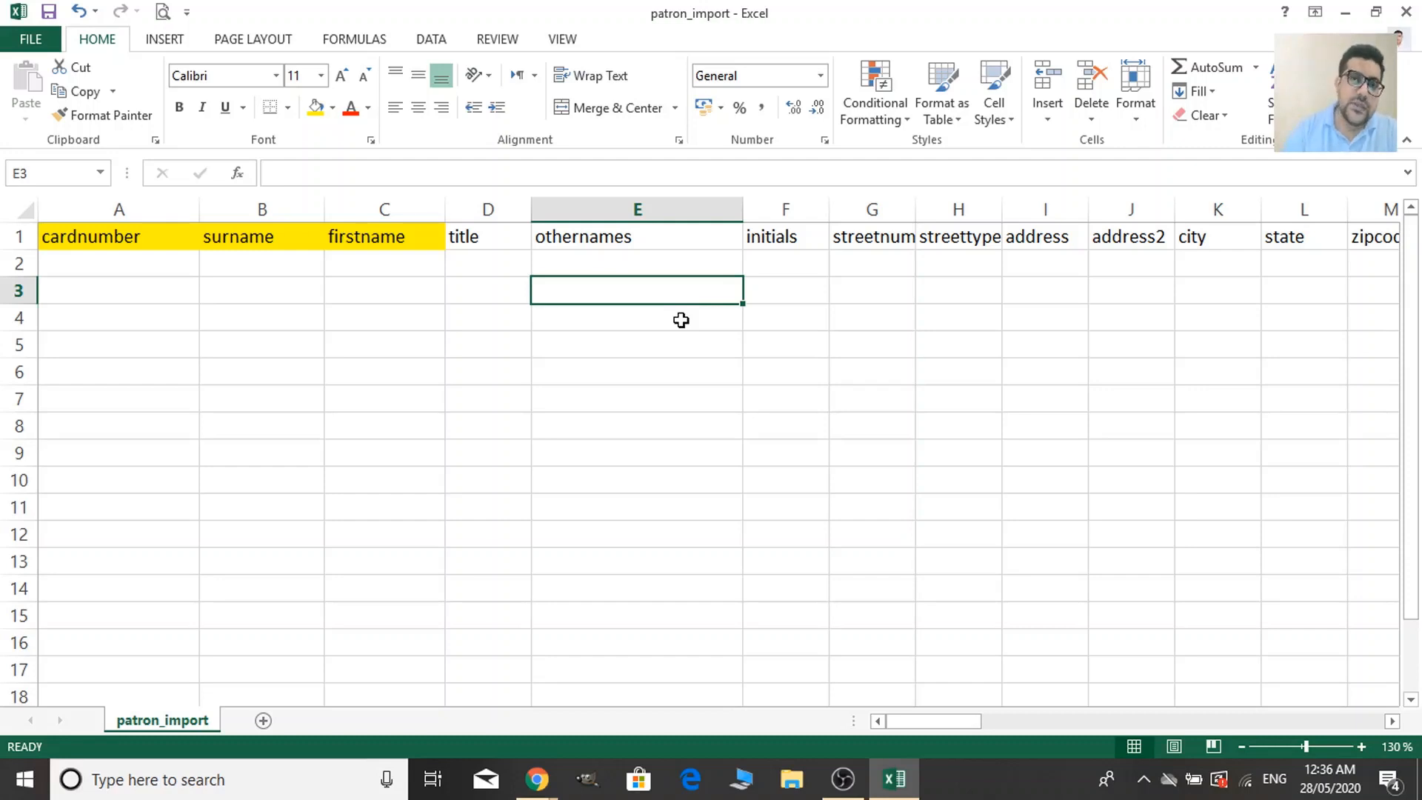
left_click(808, 235)
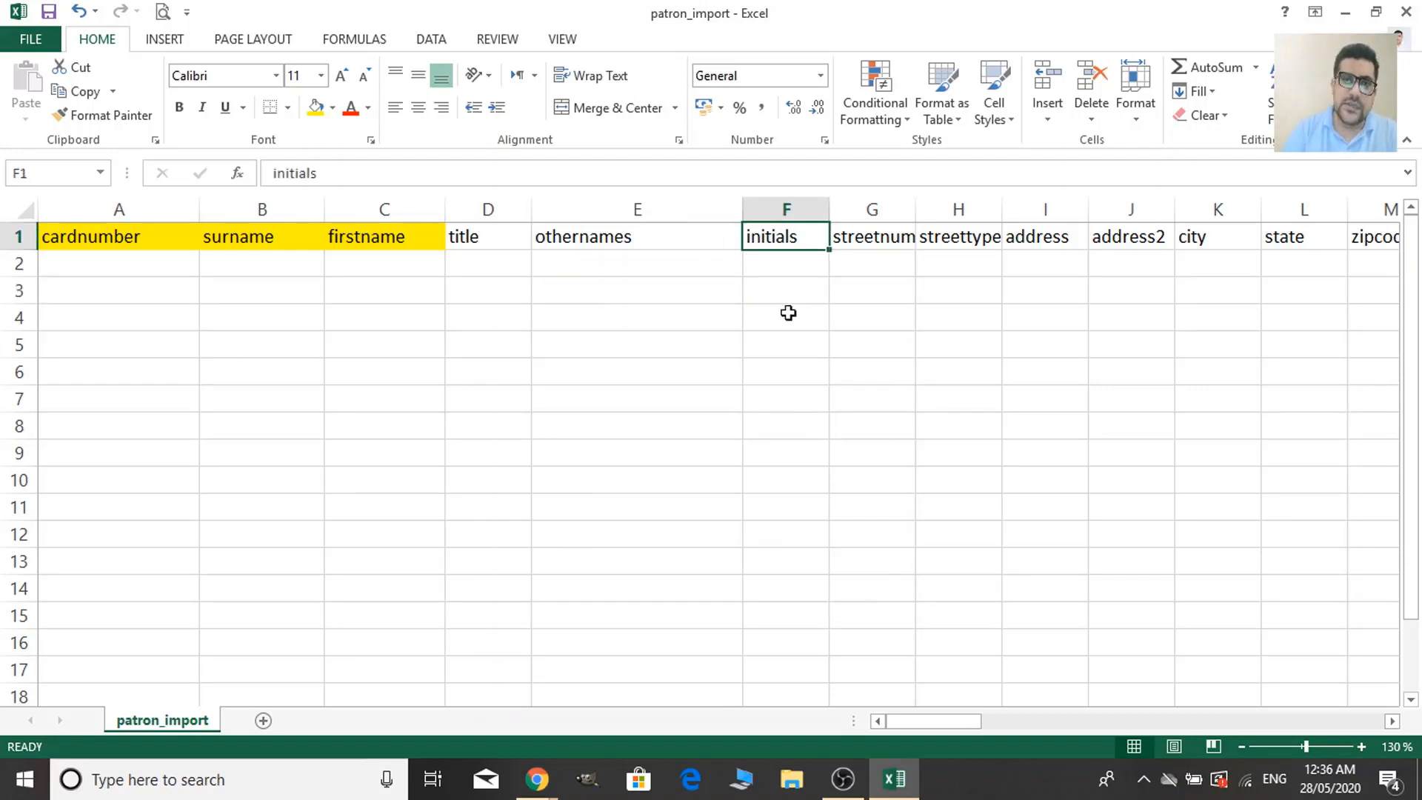
left_click(797, 268)
type("fhz")
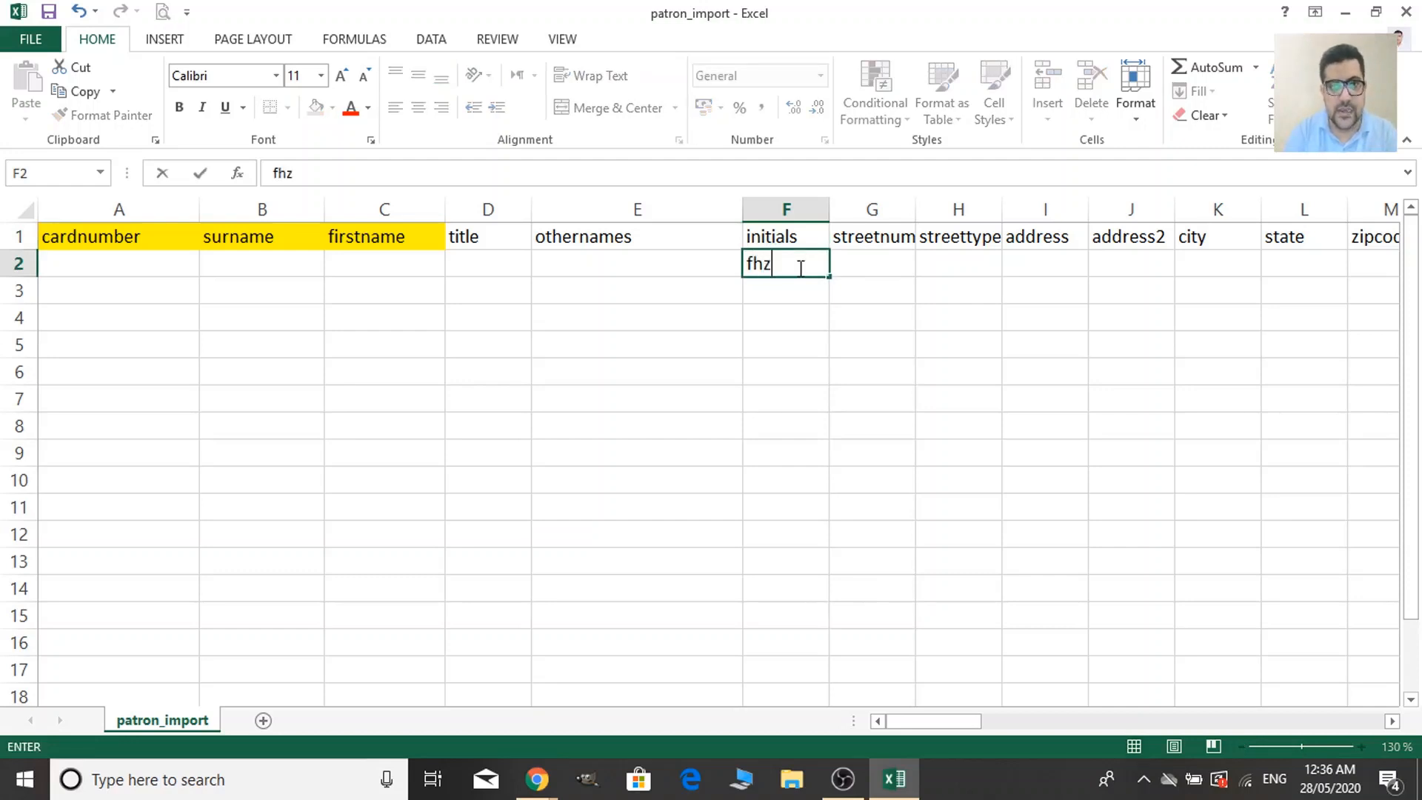
key("BackSpace")
key("BackSpace")
key("BackSpace")
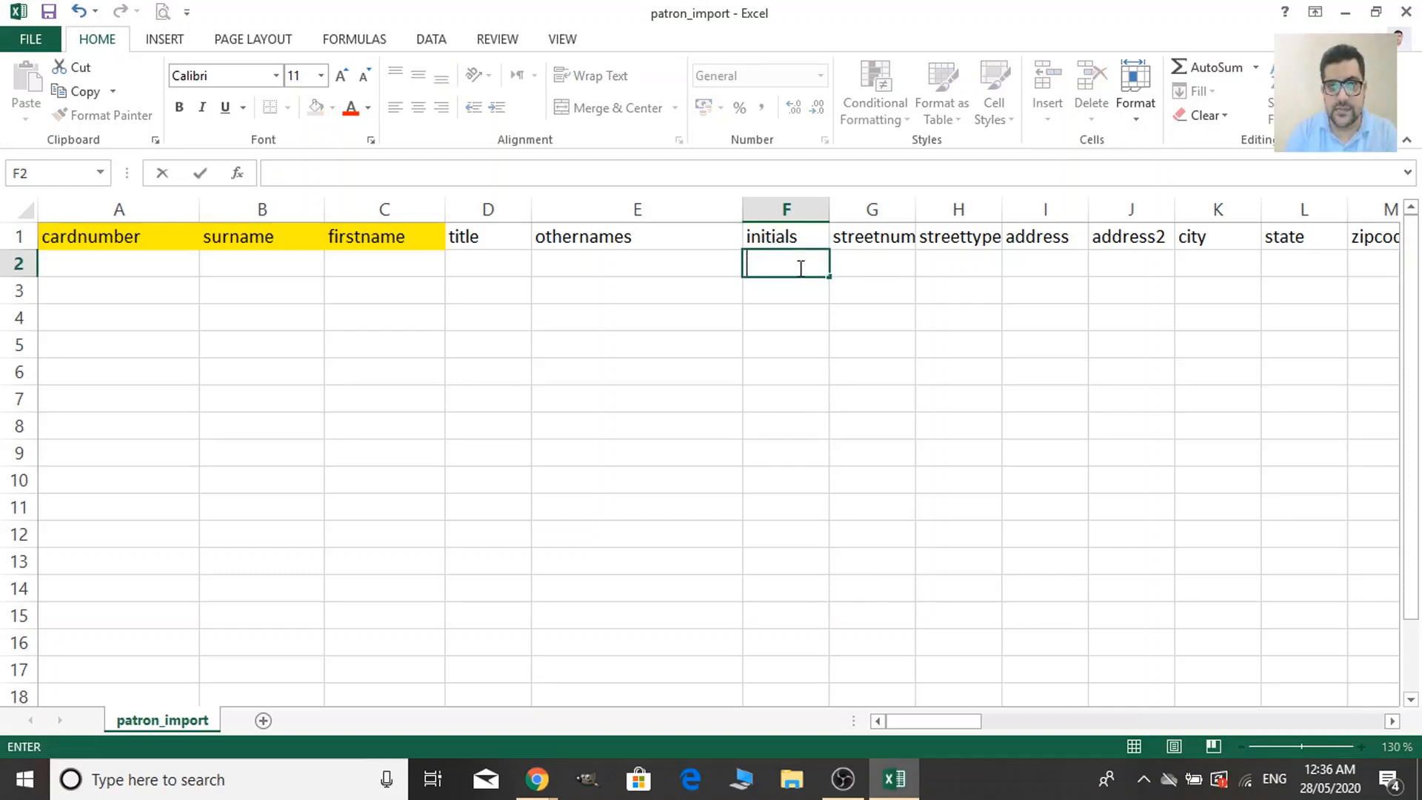
key("Tab")
key("Tab")
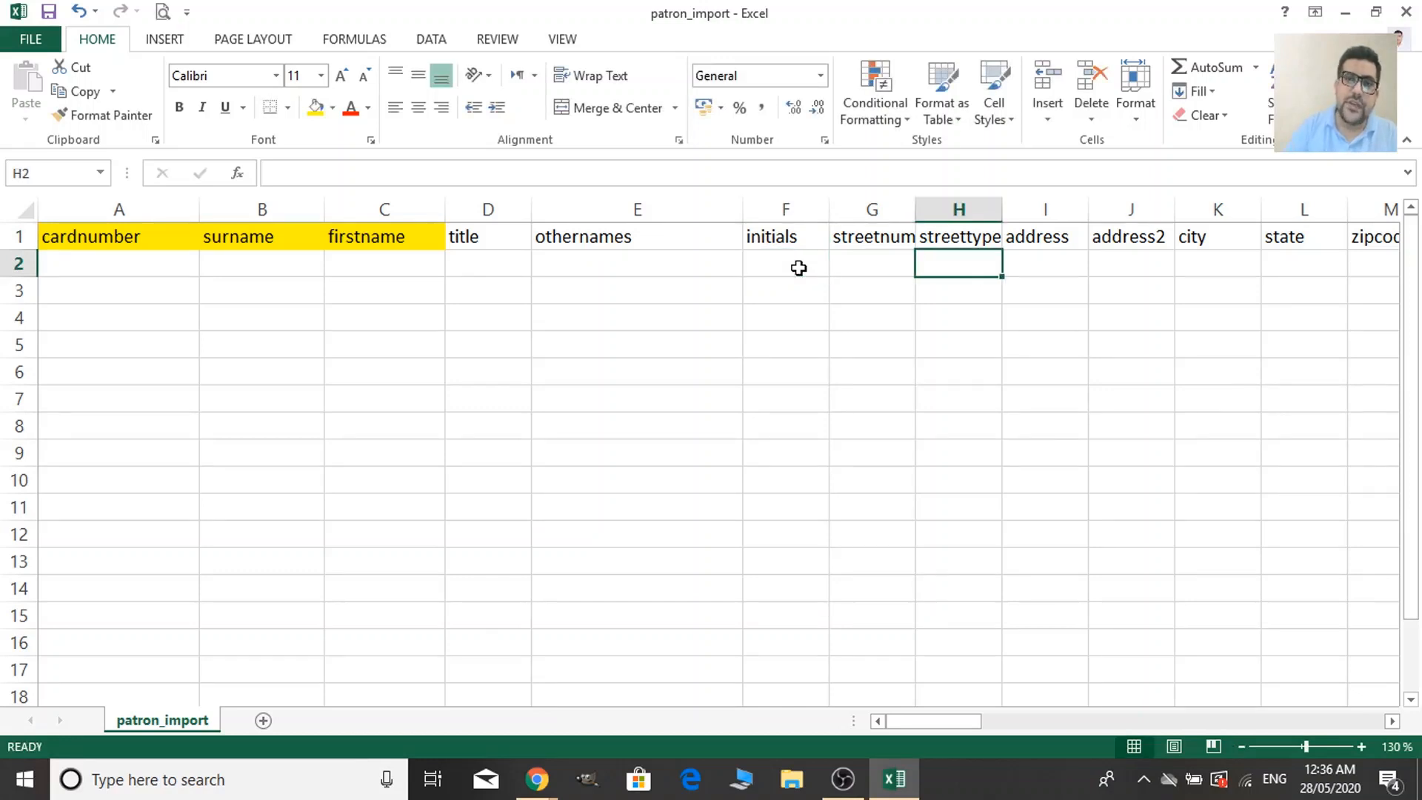
Autofit columns G and H to the streetnumber and streettype headers.
double_click(918, 210)
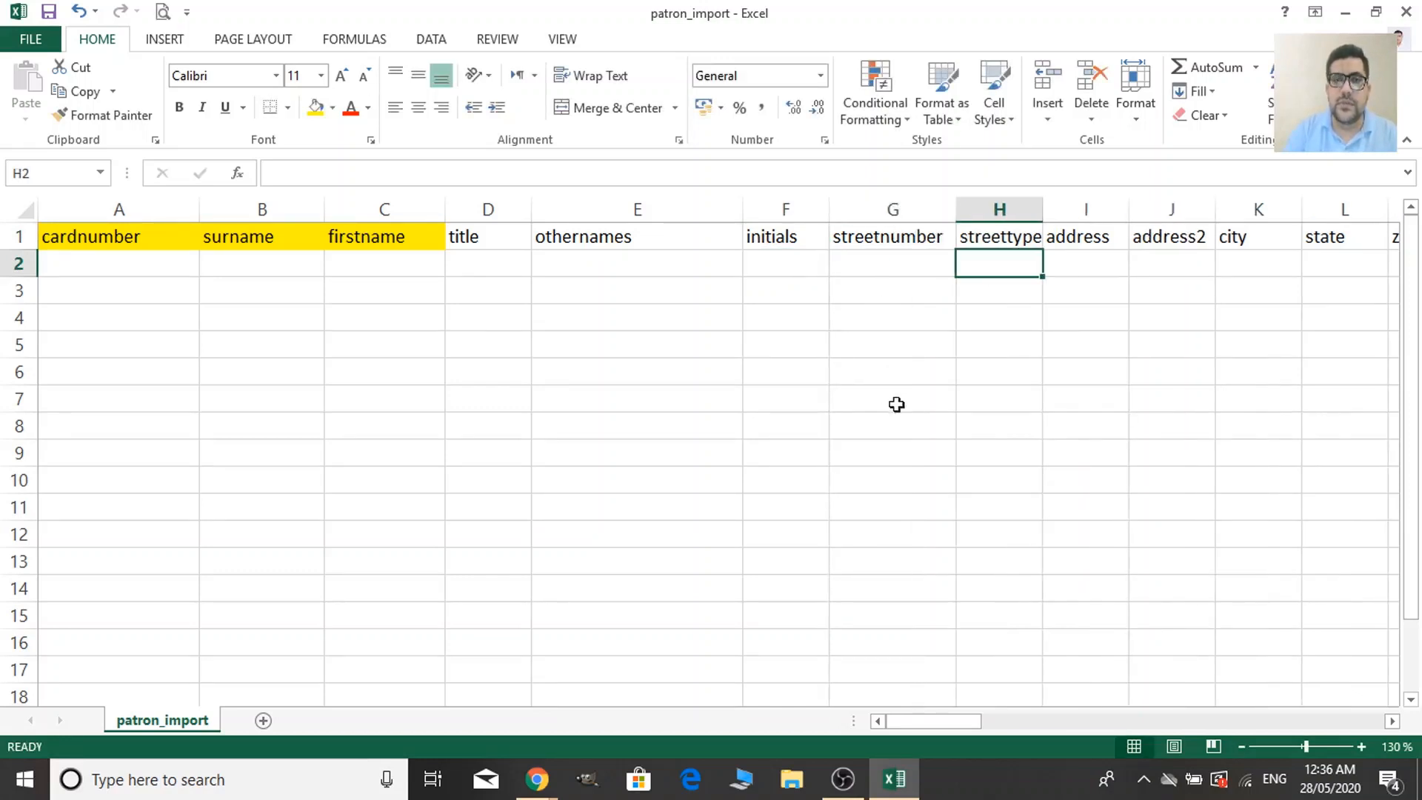
left_click(1028, 236)
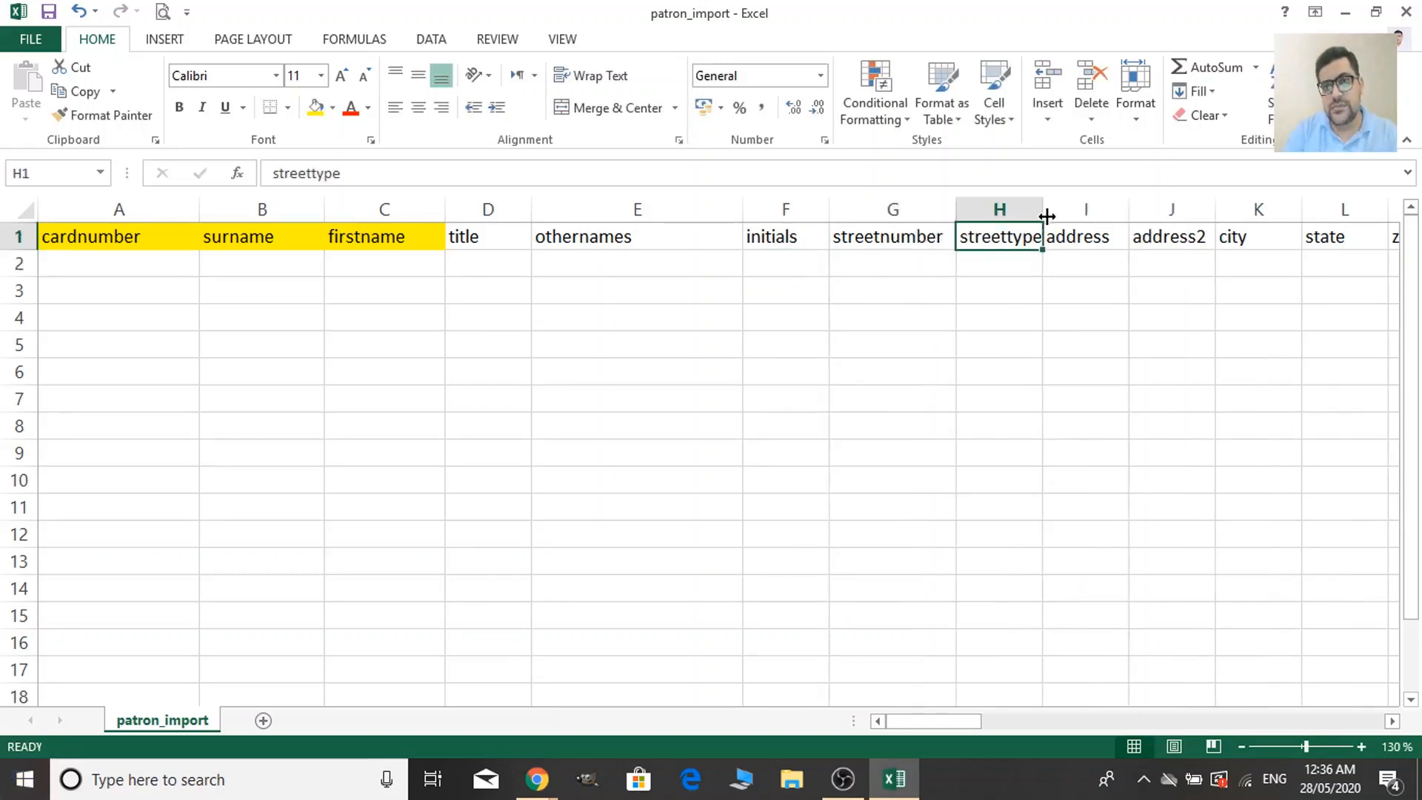
double_click(1043, 211)
left_click(1129, 371)
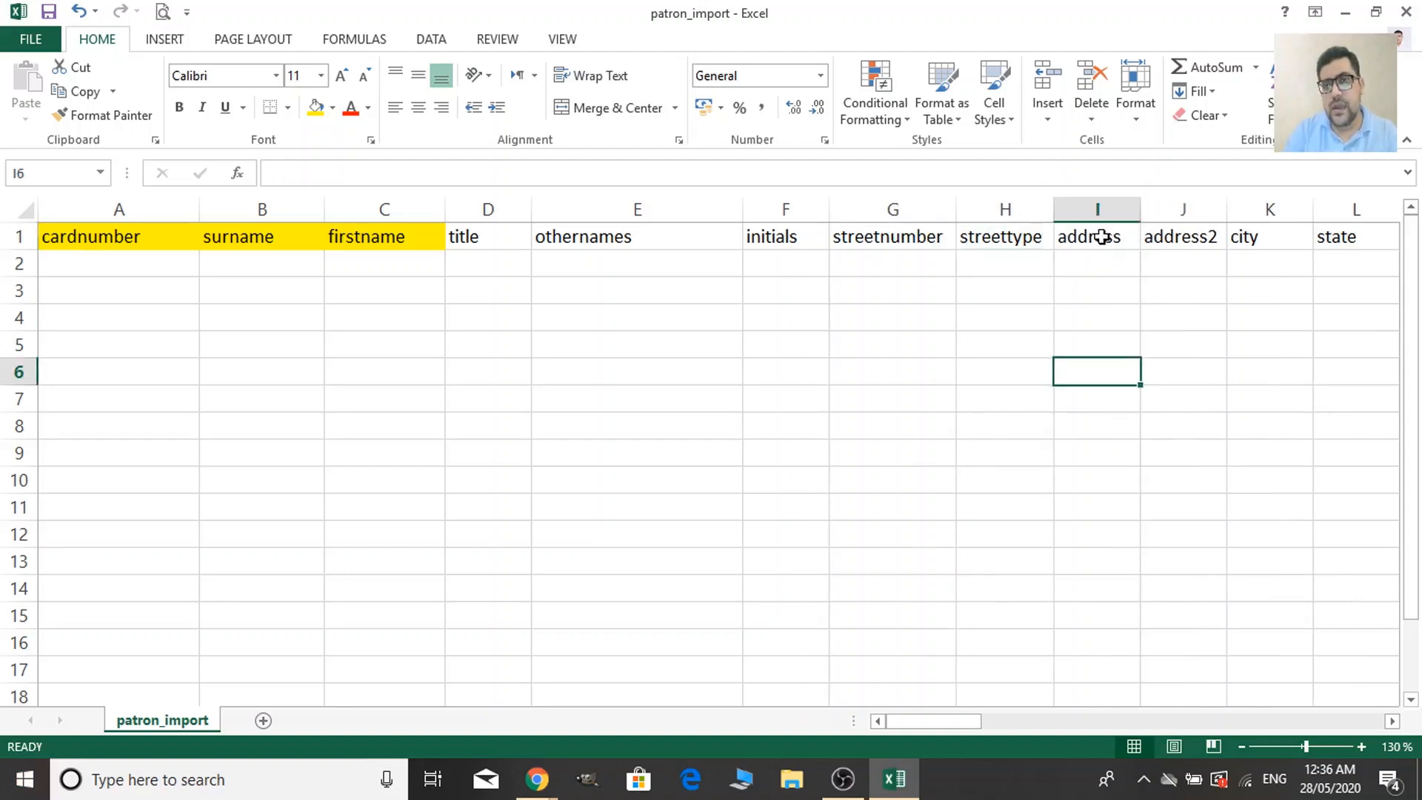
Fill the address, address2 and city headers yellow, autofitting the address2 column.
left_click(1099, 240)
left_click(315, 107)
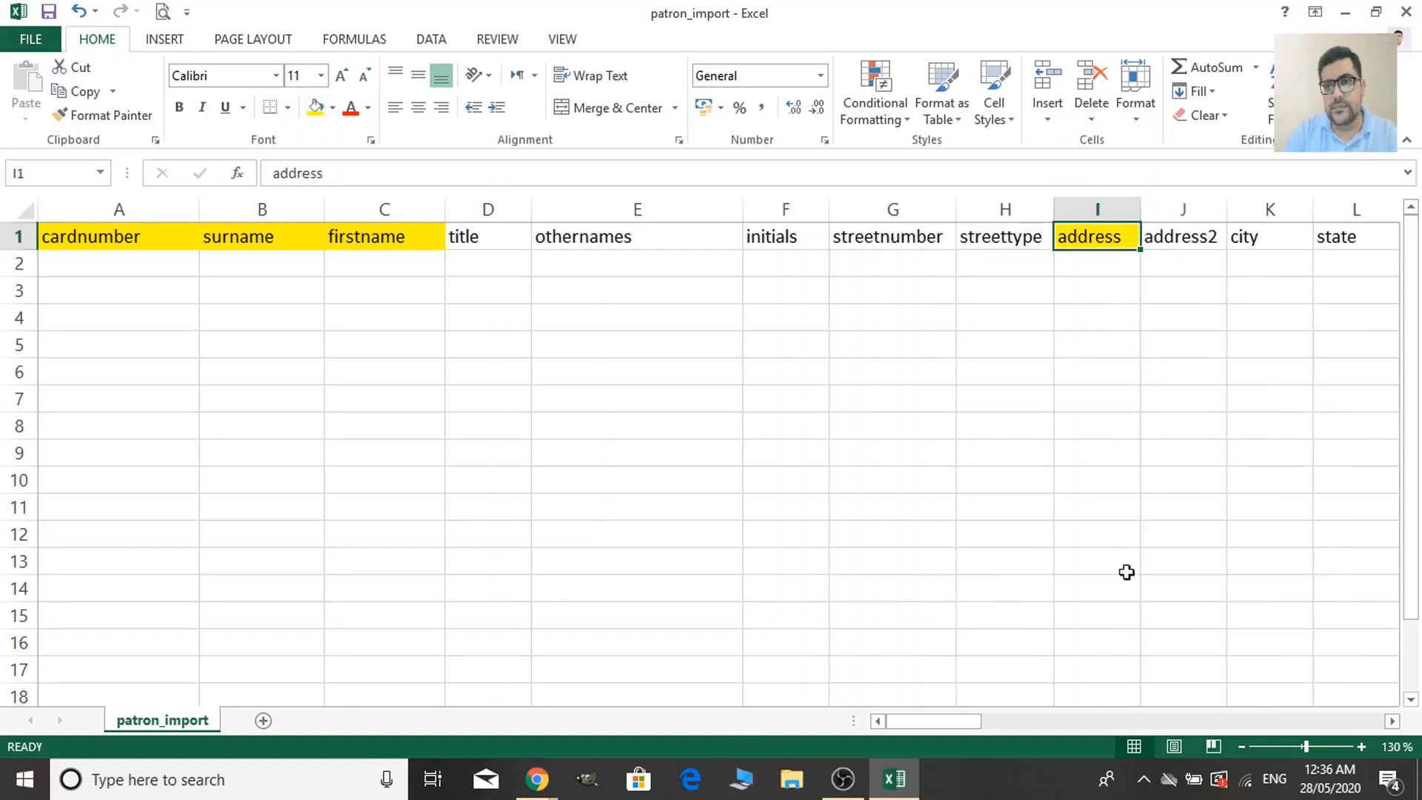
left_click_drag(958, 727, 992, 715)
double_click(523, 199)
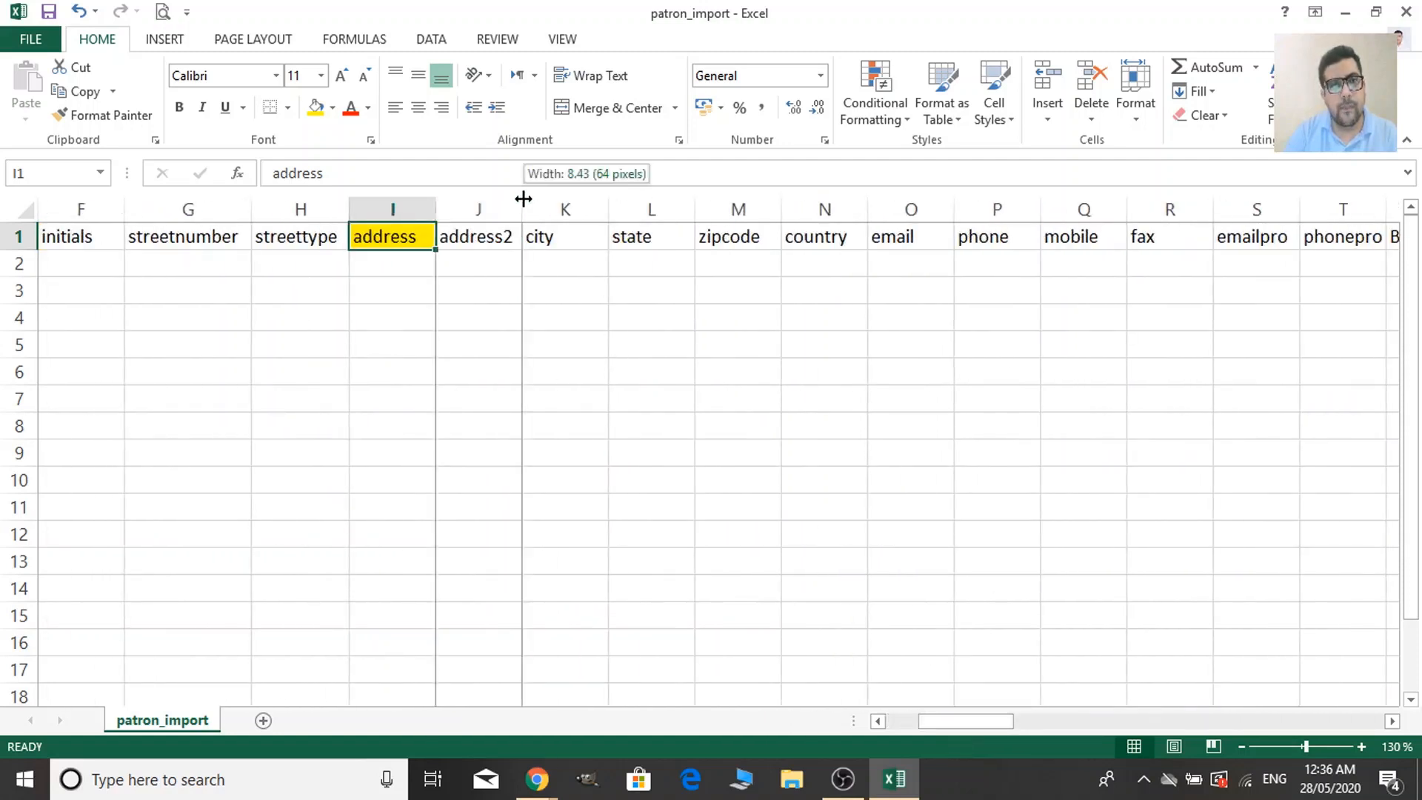
left_click(503, 236)
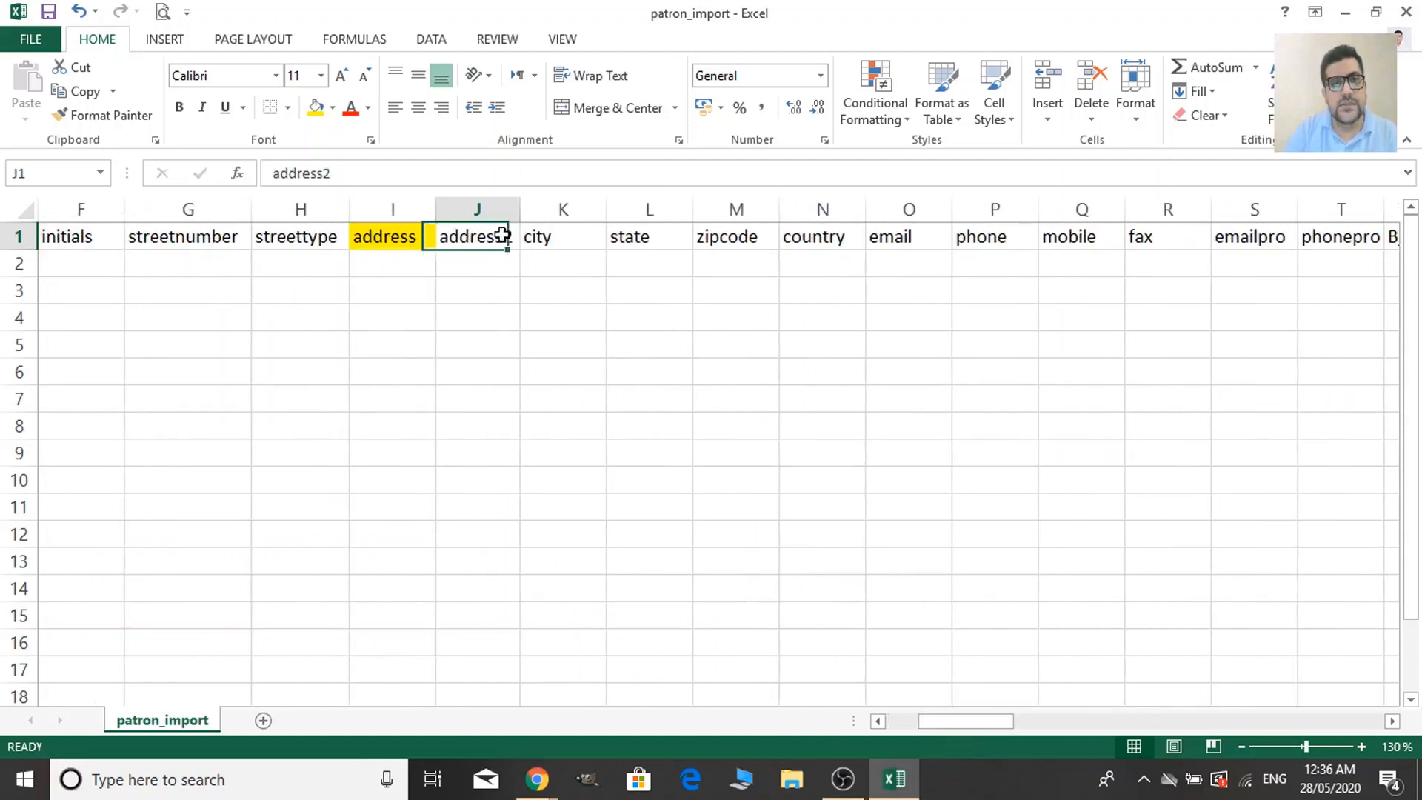
left_click(316, 108)
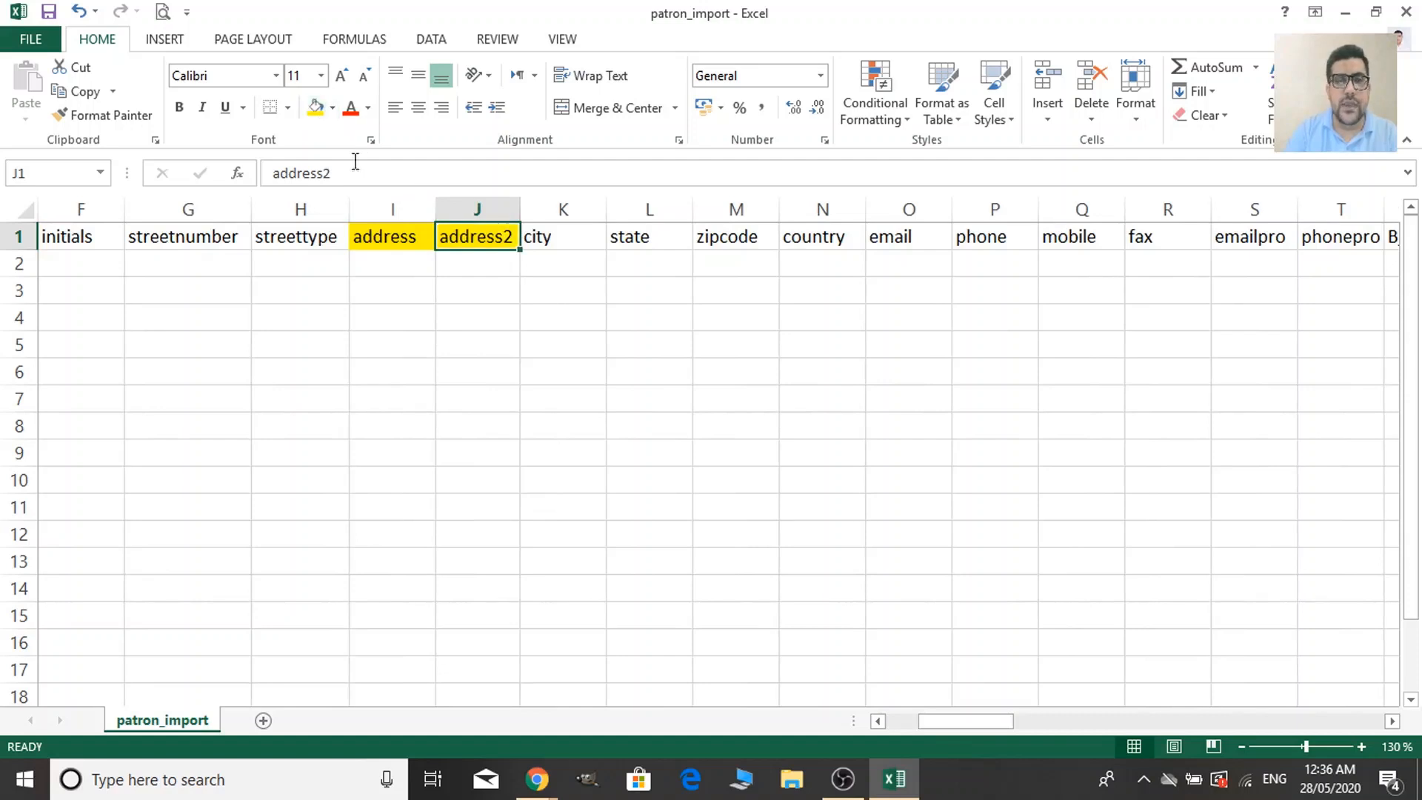
left_click(559, 237)
left_click(315, 109)
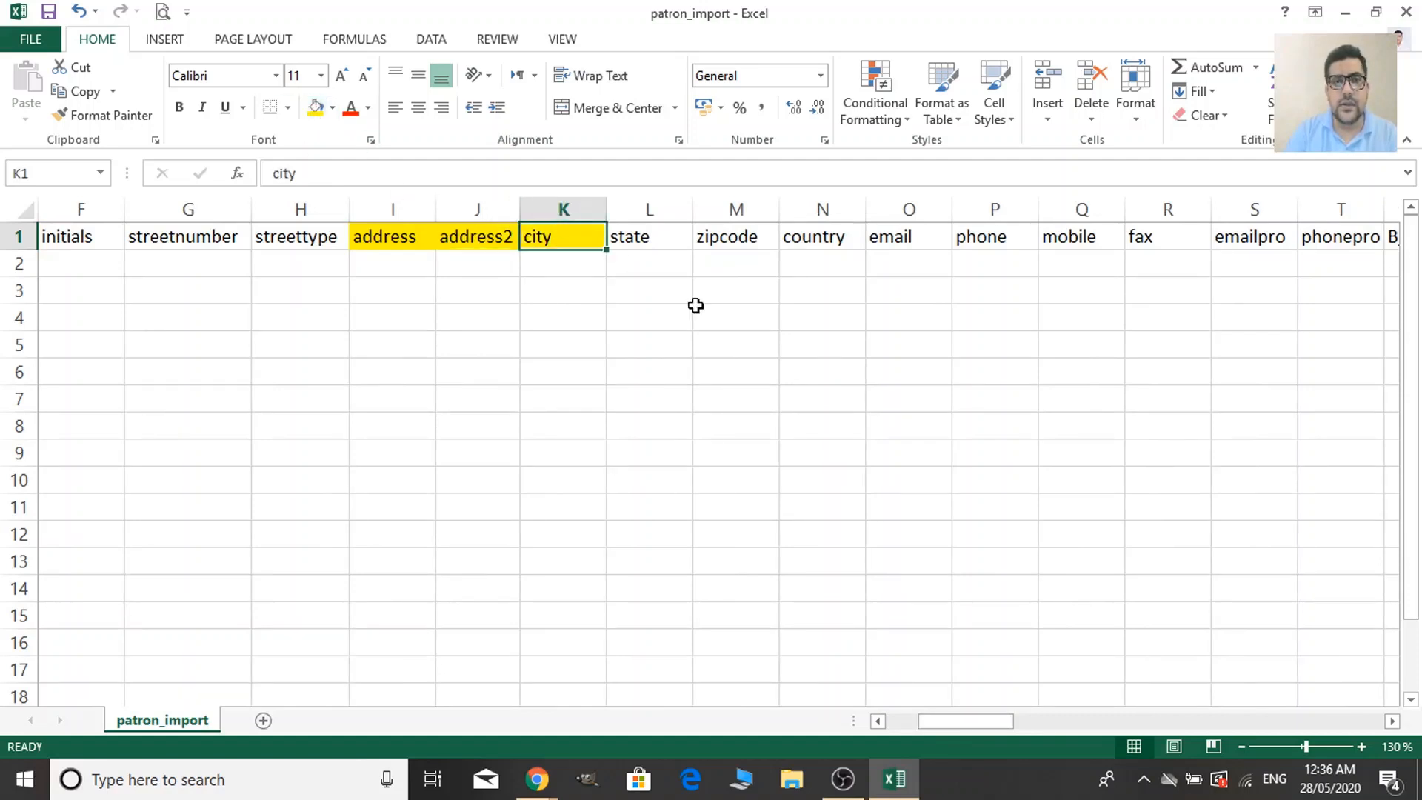
Fill the headers from city through mobile yellow and widen the emailpro column.
key("shift+Right")
key("shift+Right")
key("shift+Right")
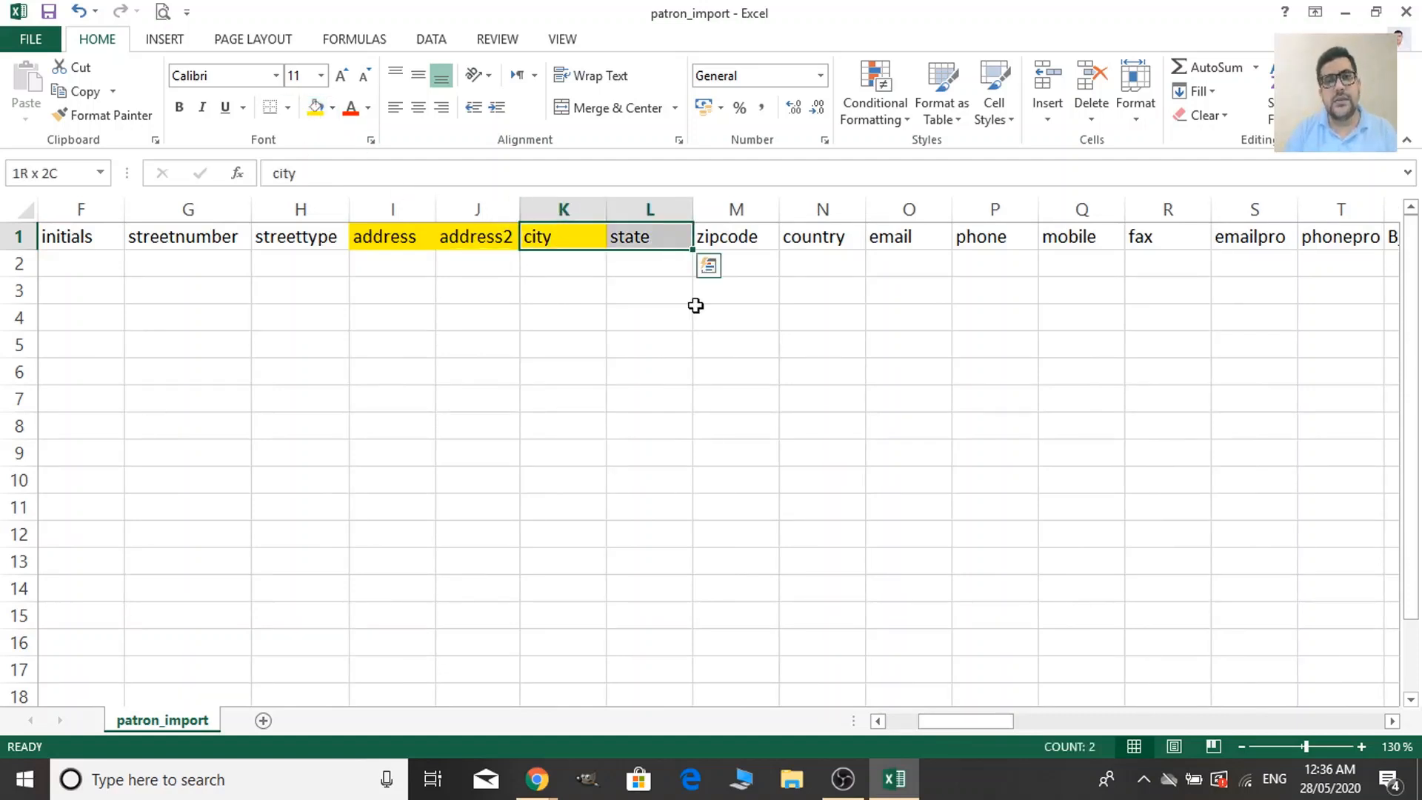
key("shift+Right")
key("shift+Right")
key("shift+Right")
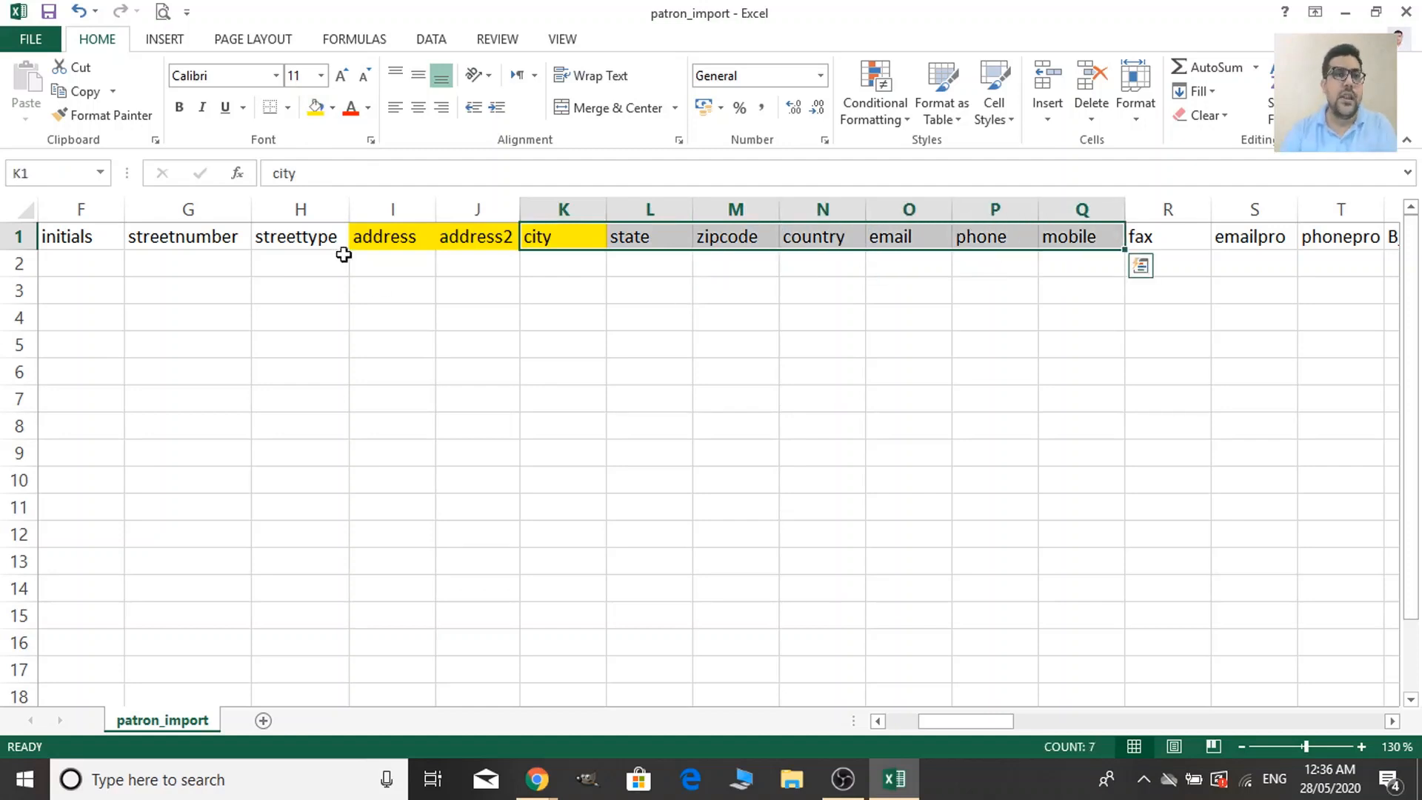
left_click(316, 108)
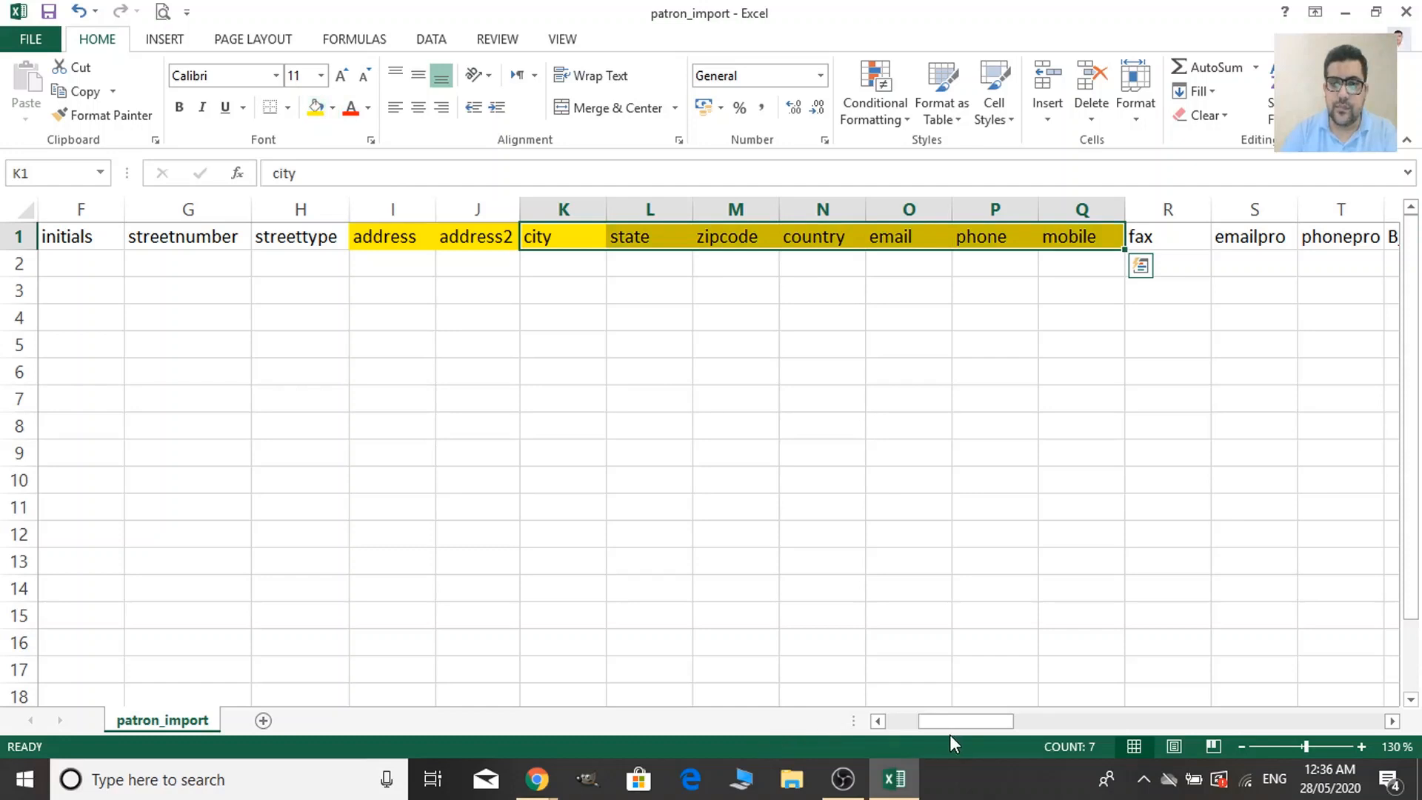
left_click_drag(955, 726, 1026, 728)
left_click(280, 237)
left_click_drag(304, 209, 339, 212)
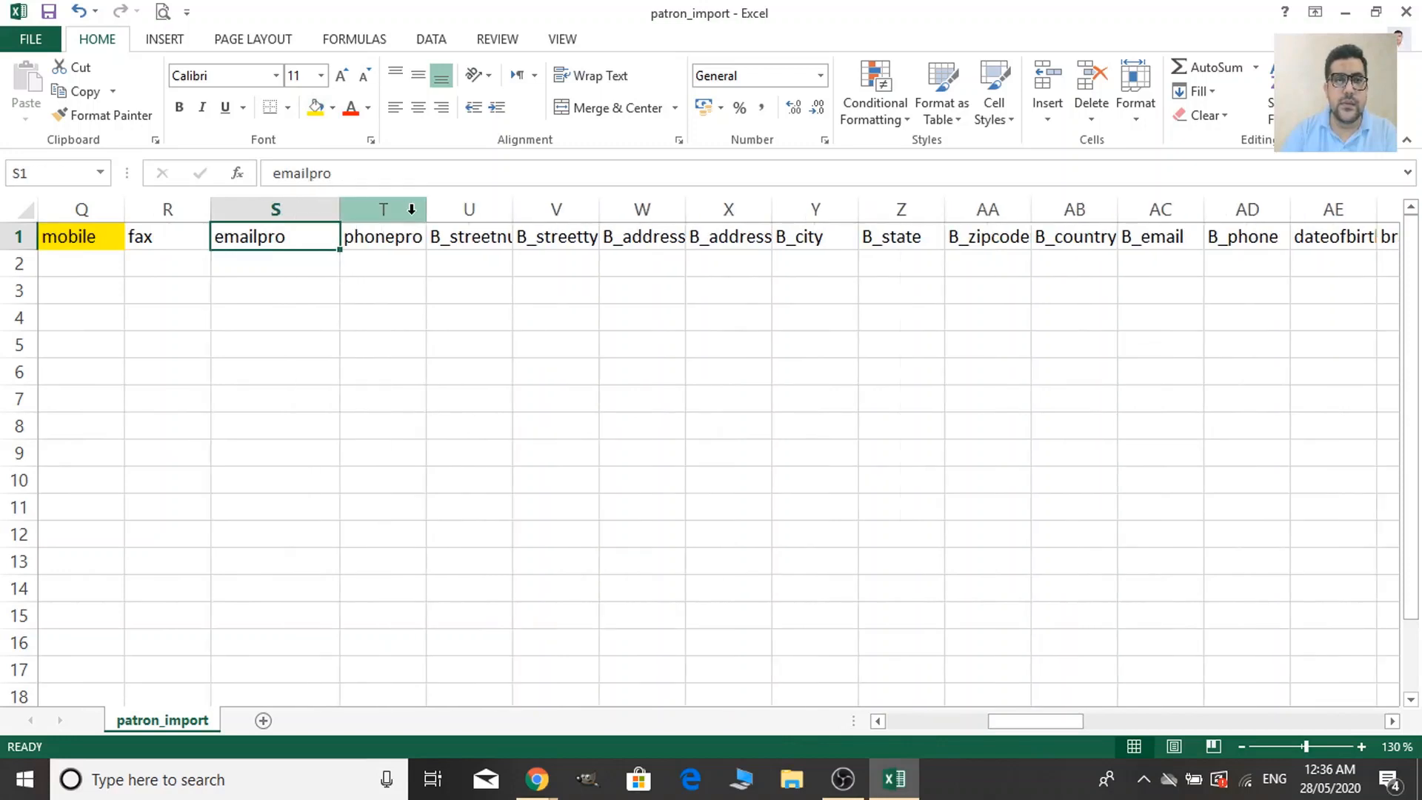
Widen columns T and U so the phonepro and B_streetnumber headers show in full.
left_click_drag(426, 210, 486, 210)
left_click(370, 374)
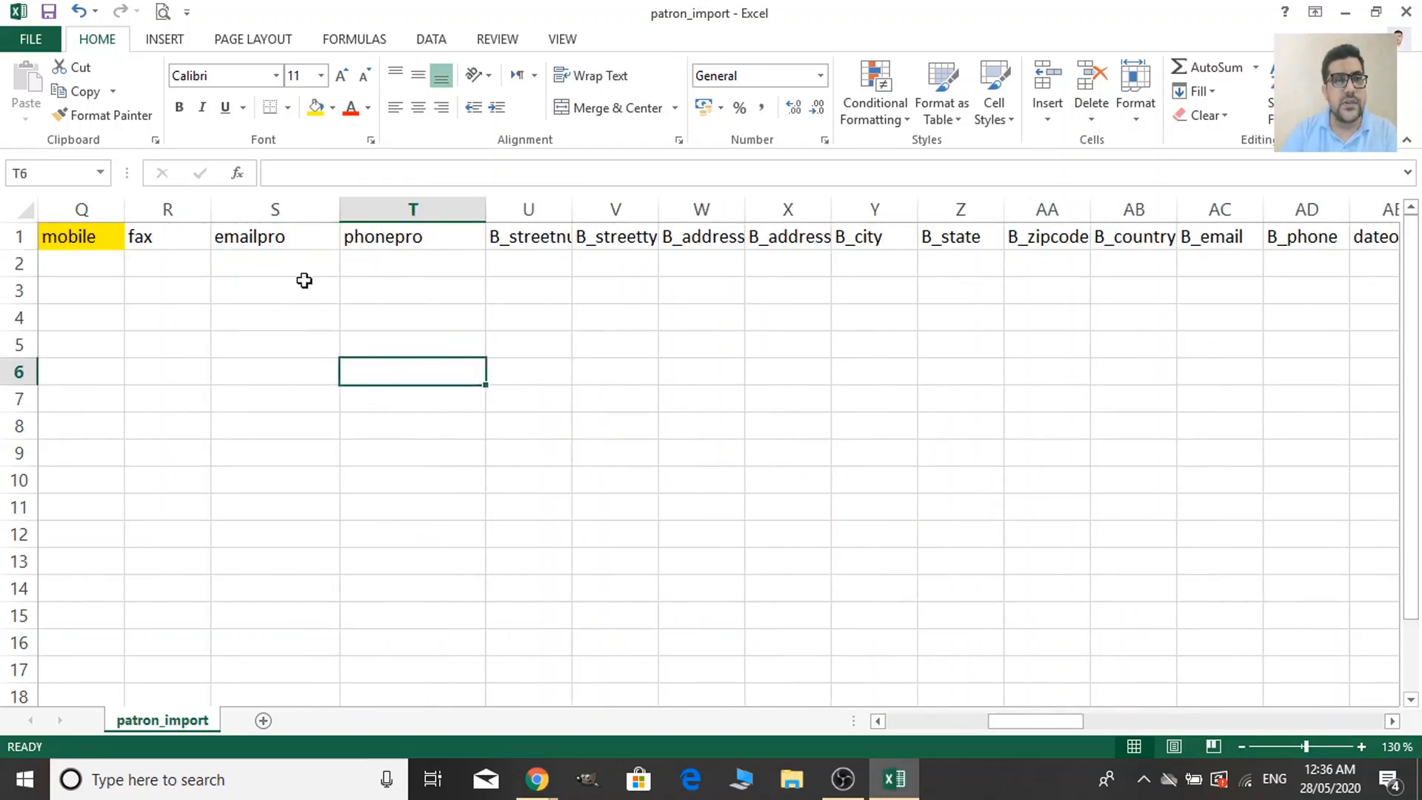
left_click(298, 243)
left_click(565, 232)
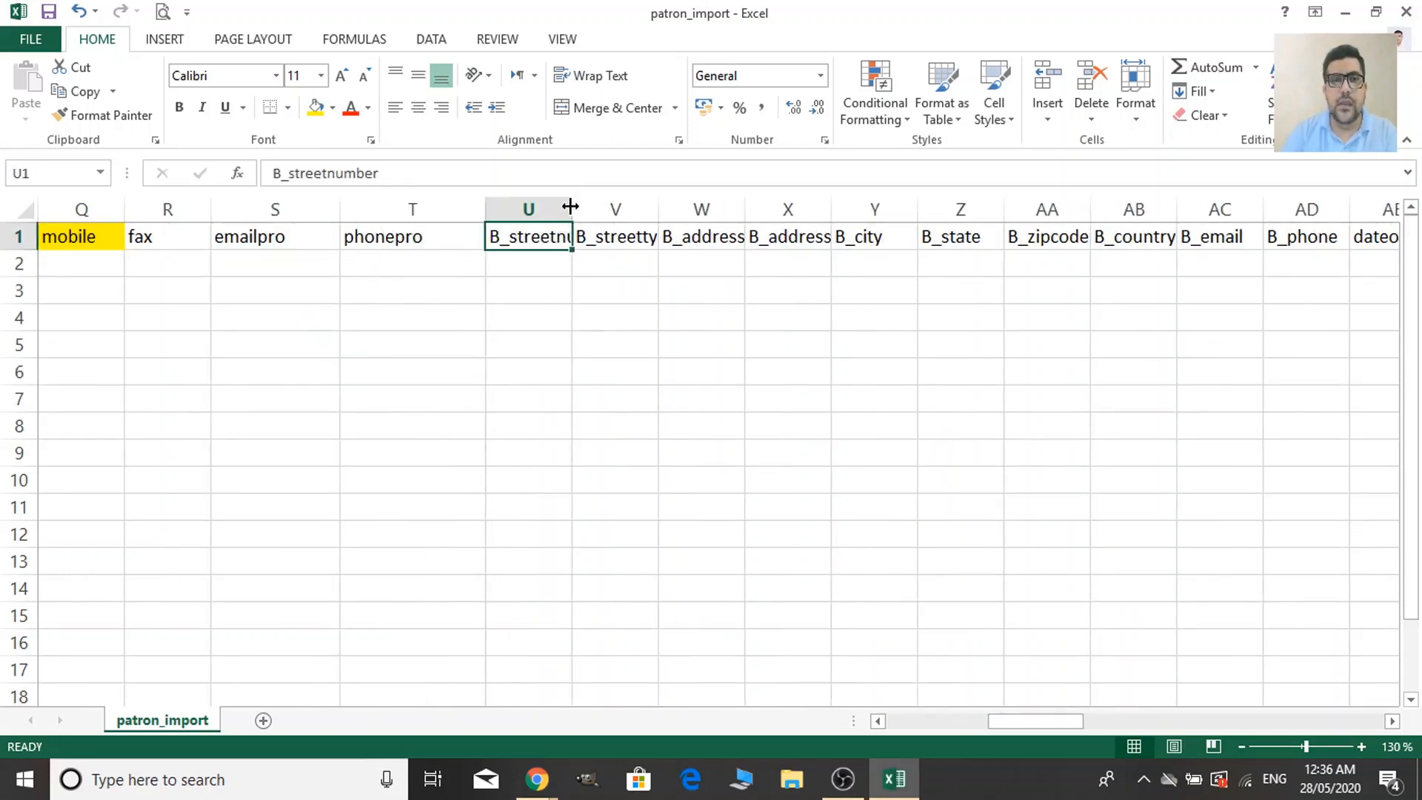
left_click_drag(569, 206, 632, 207)
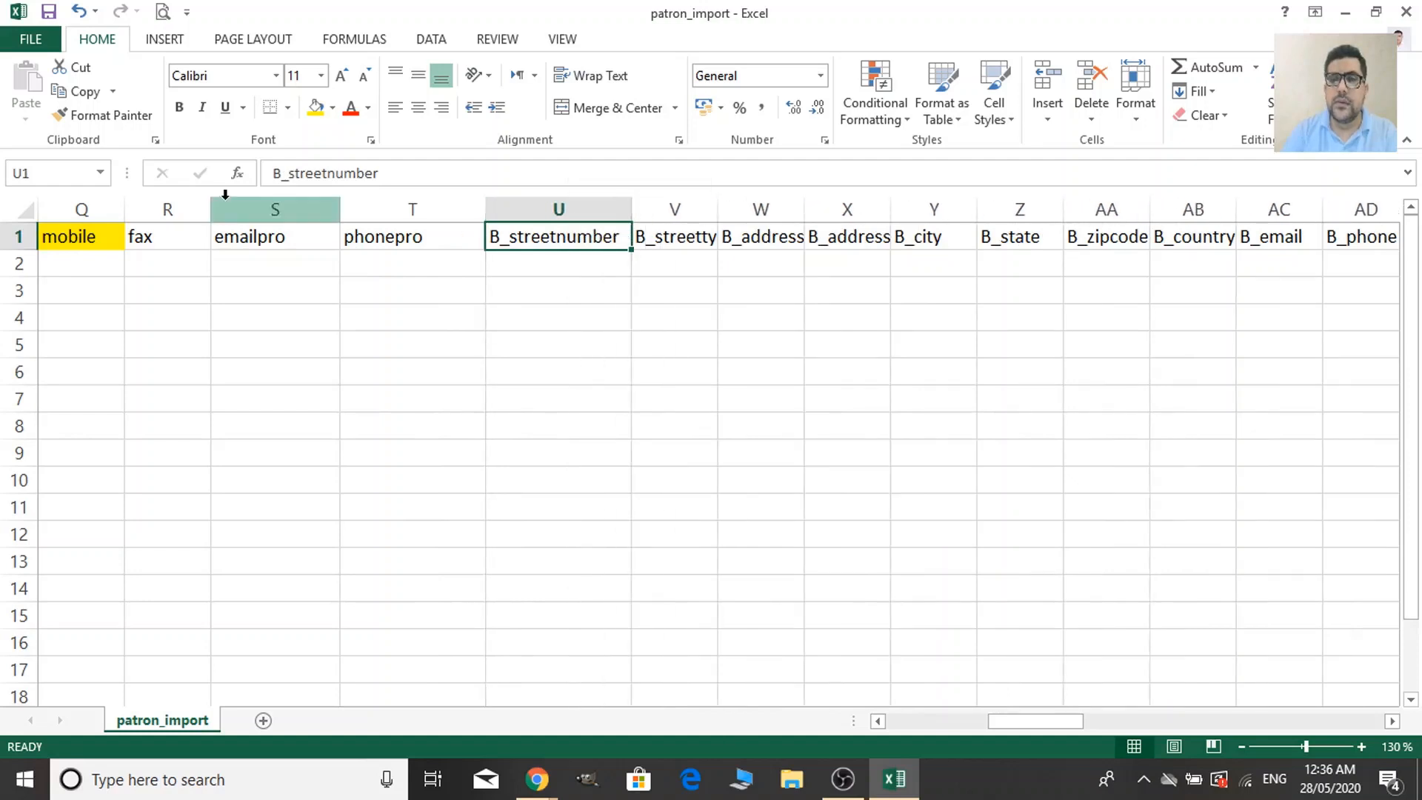
left_click(257, 236)
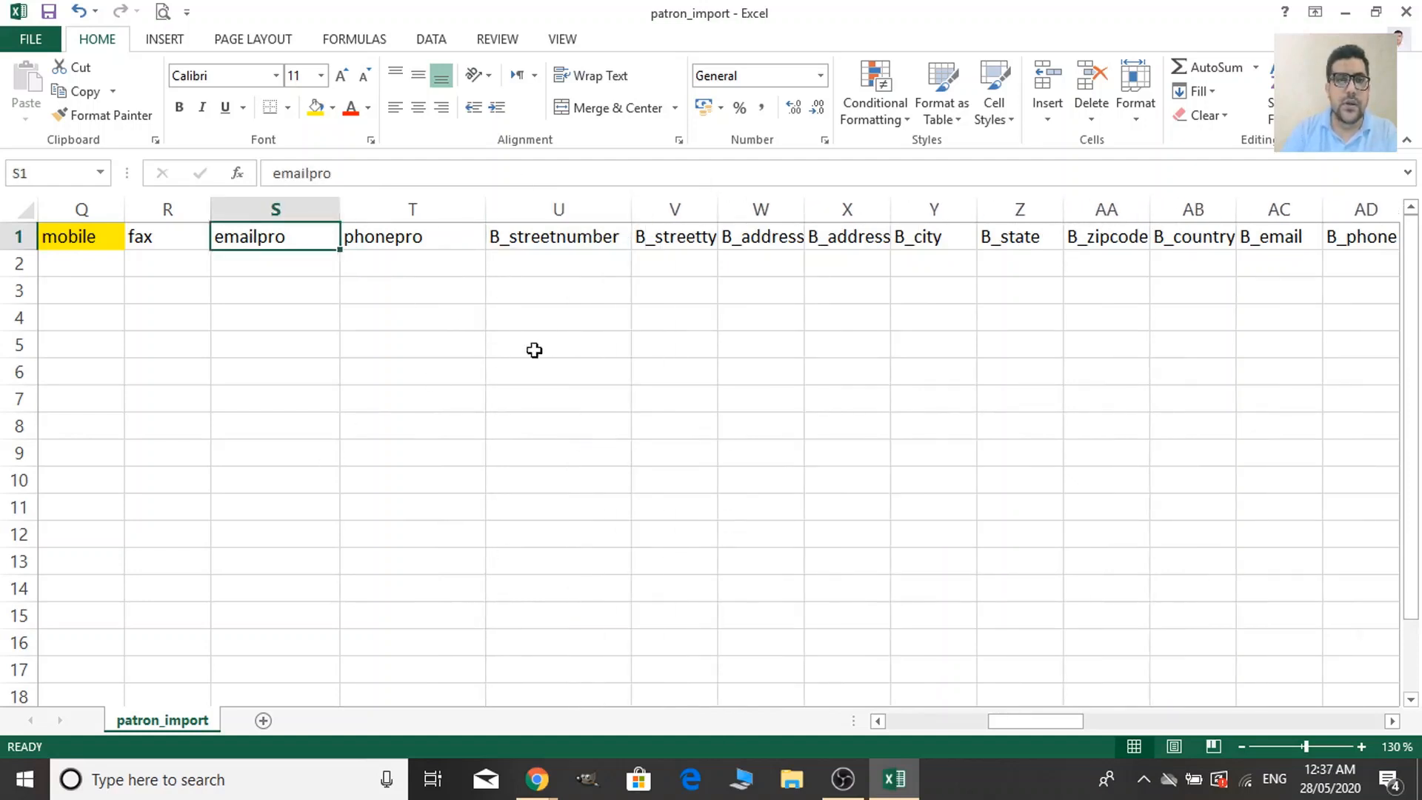
left_click(560, 237)
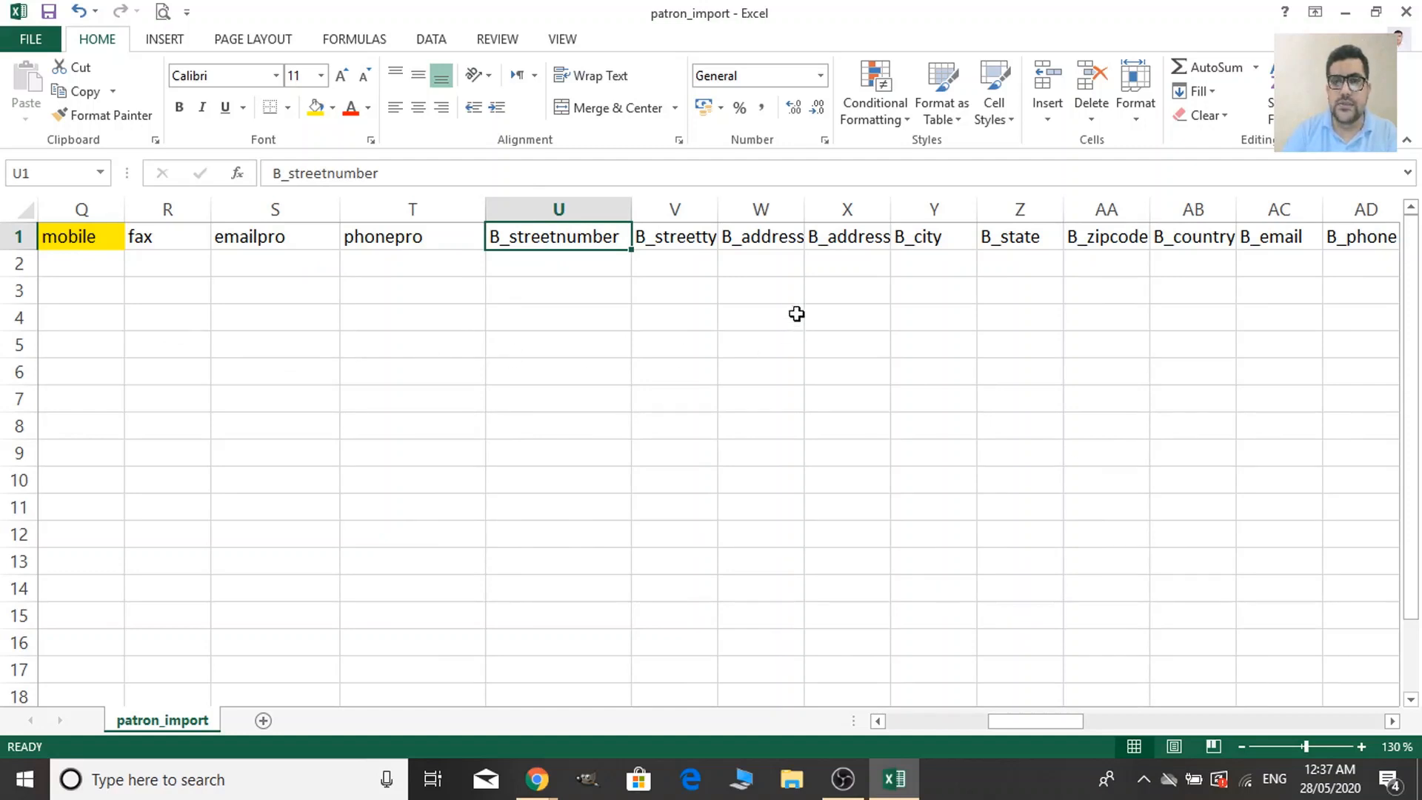
left_click(753, 235)
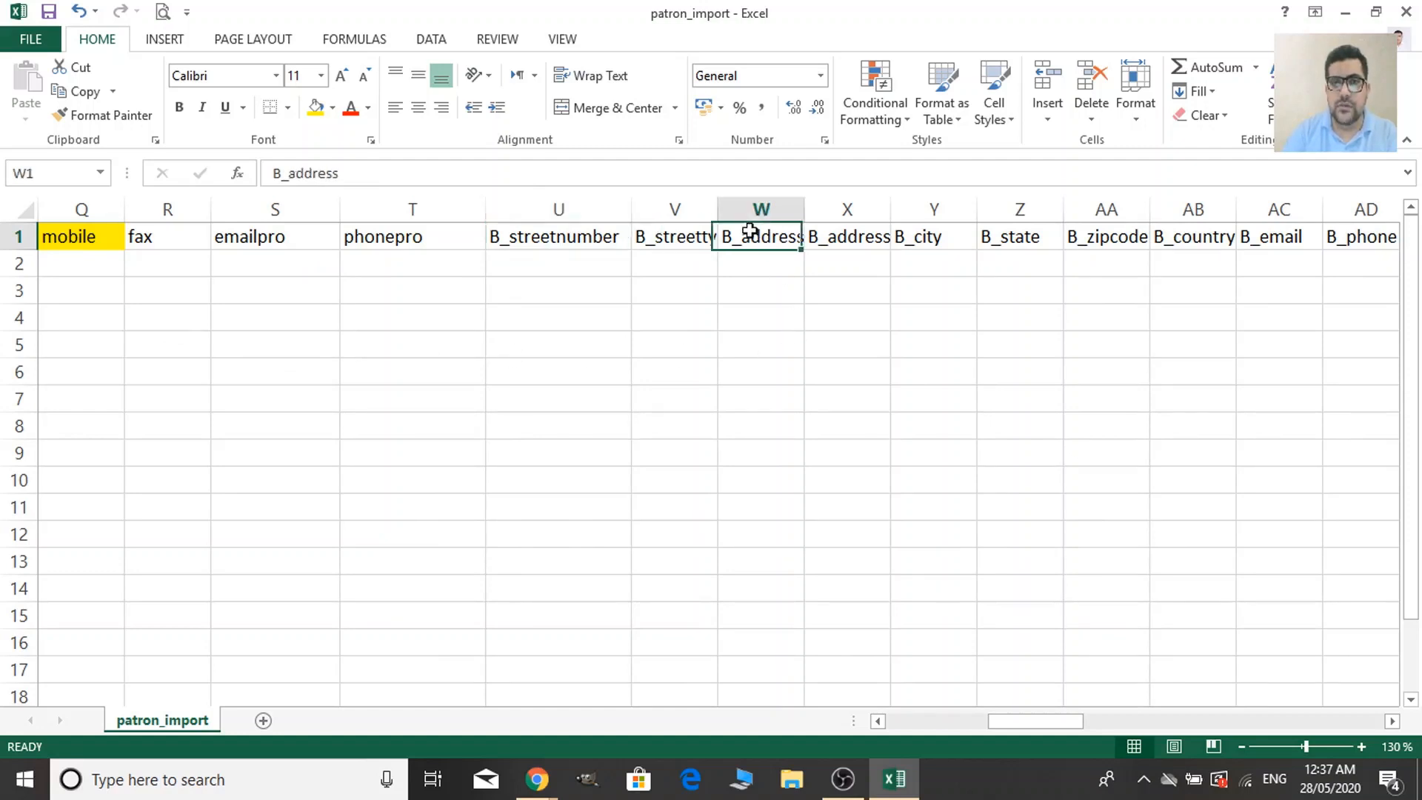
left_click(706, 239)
key("Right")
key("Right")
key("Right")
key("Right")
key("Right")
key("Right")
key("Right")
key("Right")
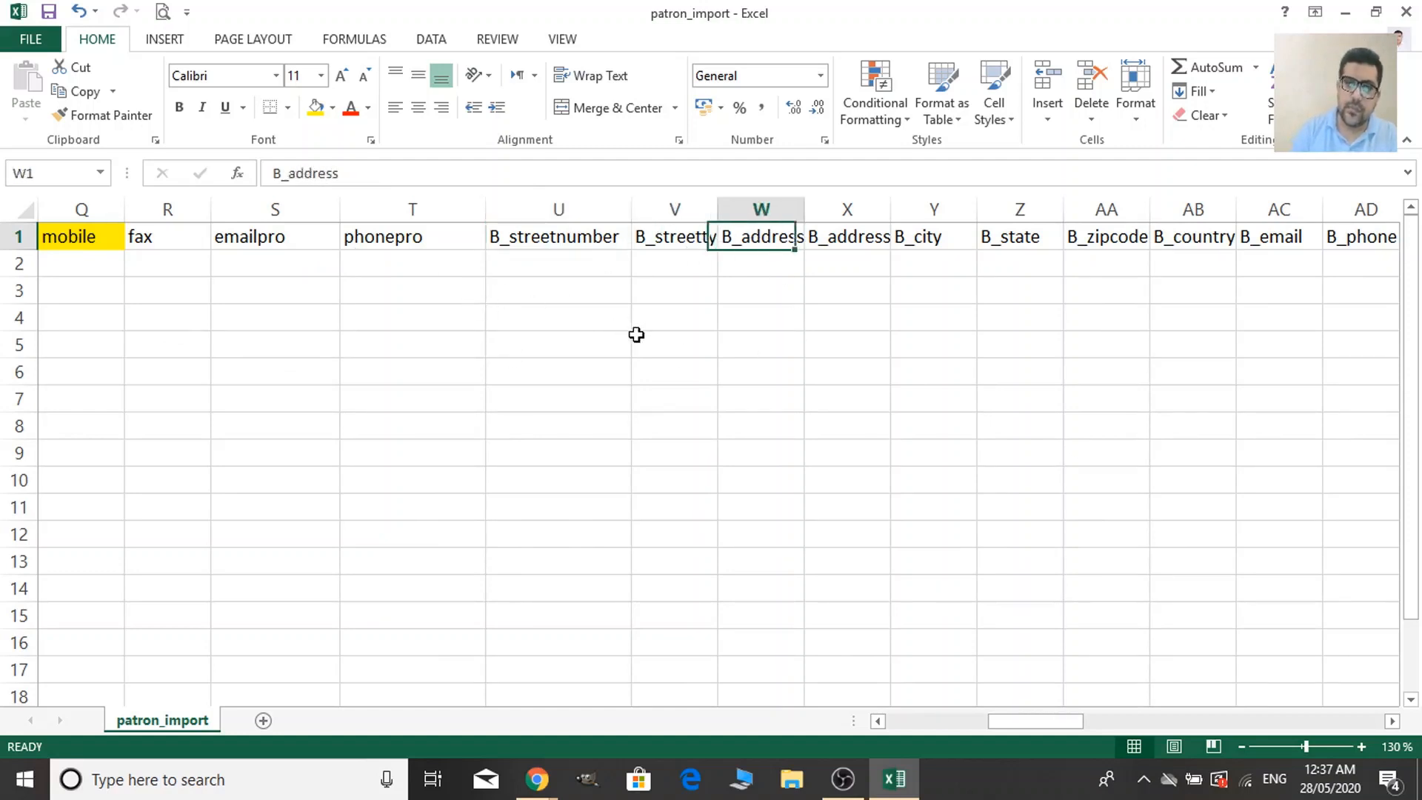
key("Right")
key("Right")
key("Right")
key("Right")
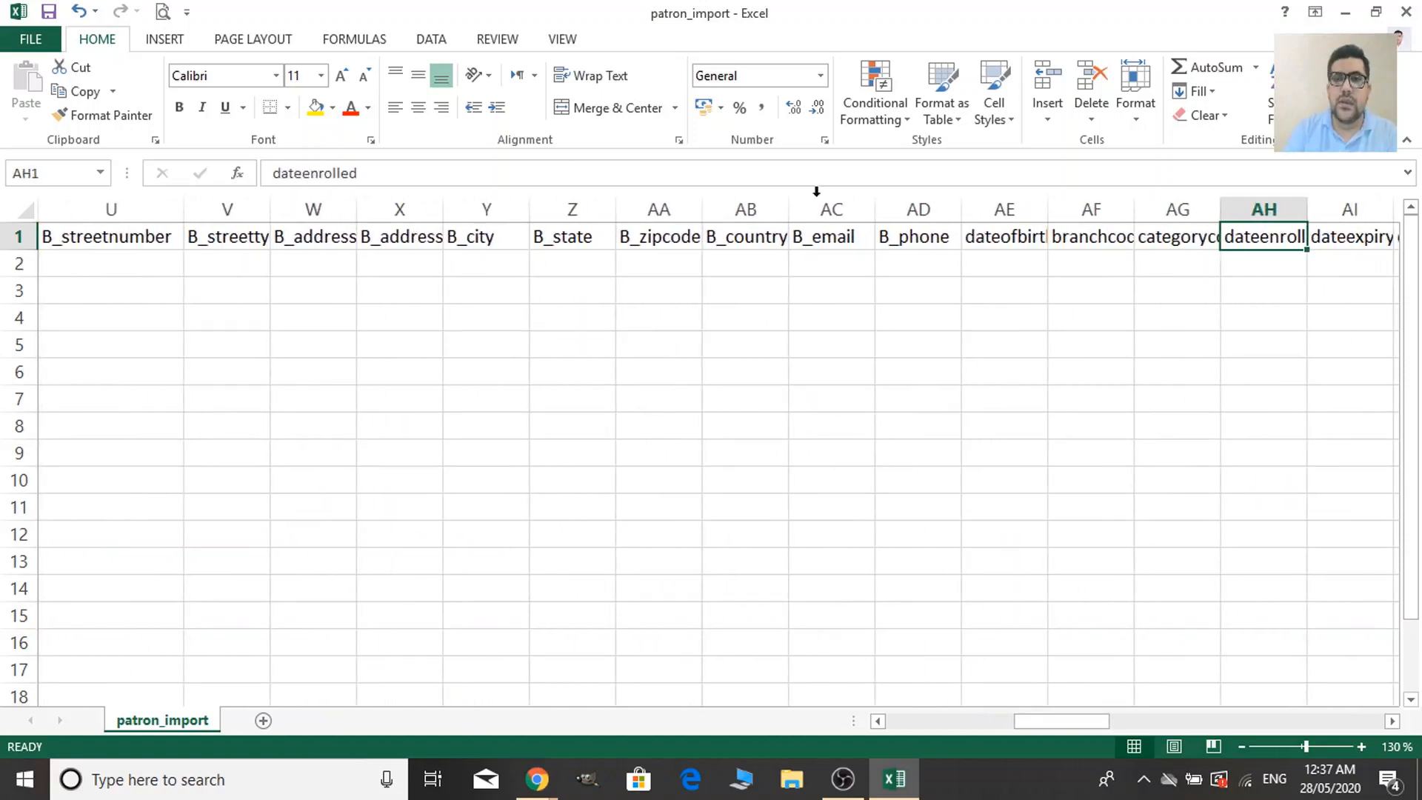
Fill the dateofbirth header yellow and fit column AE to it.
left_click(1028, 242)
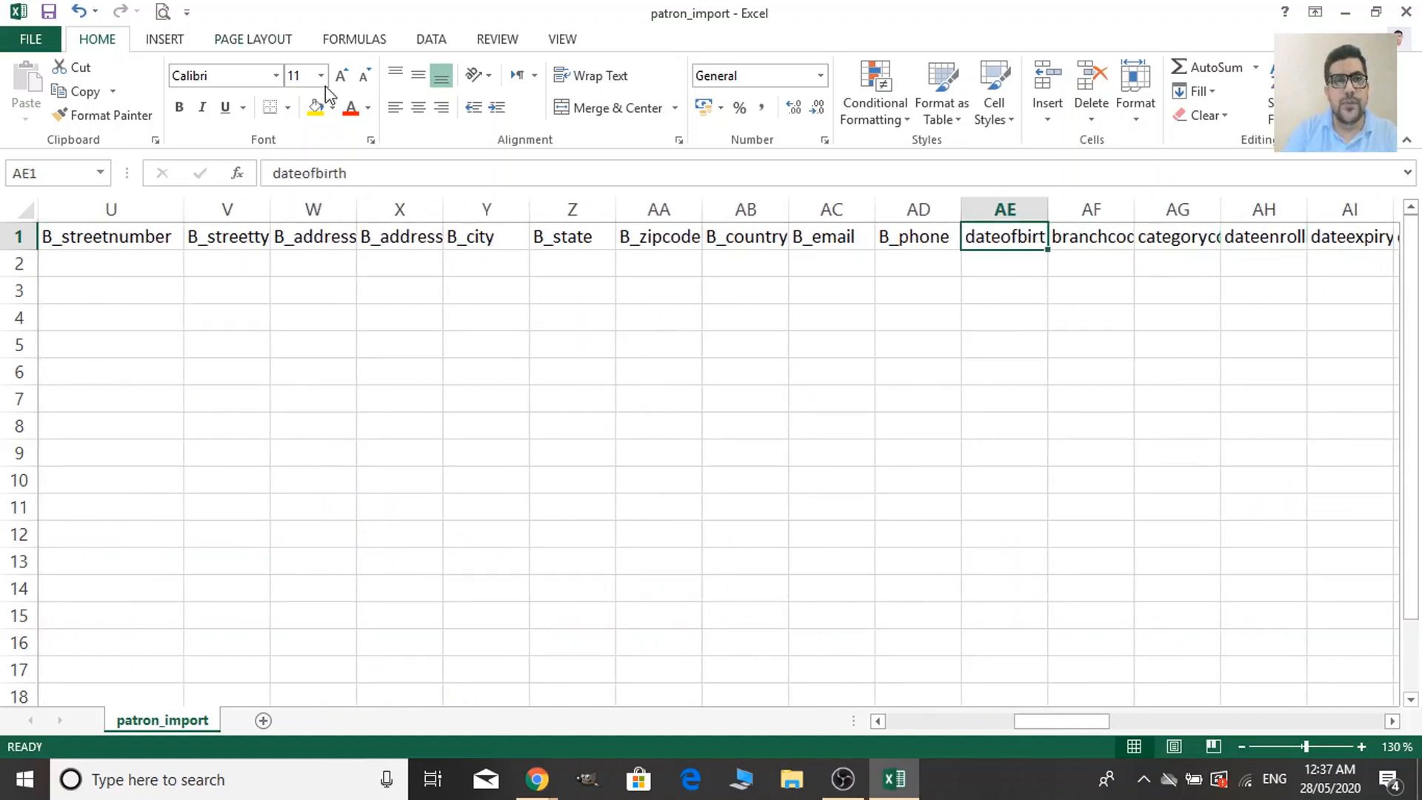
left_click(315, 108)
double_click(1047, 199)
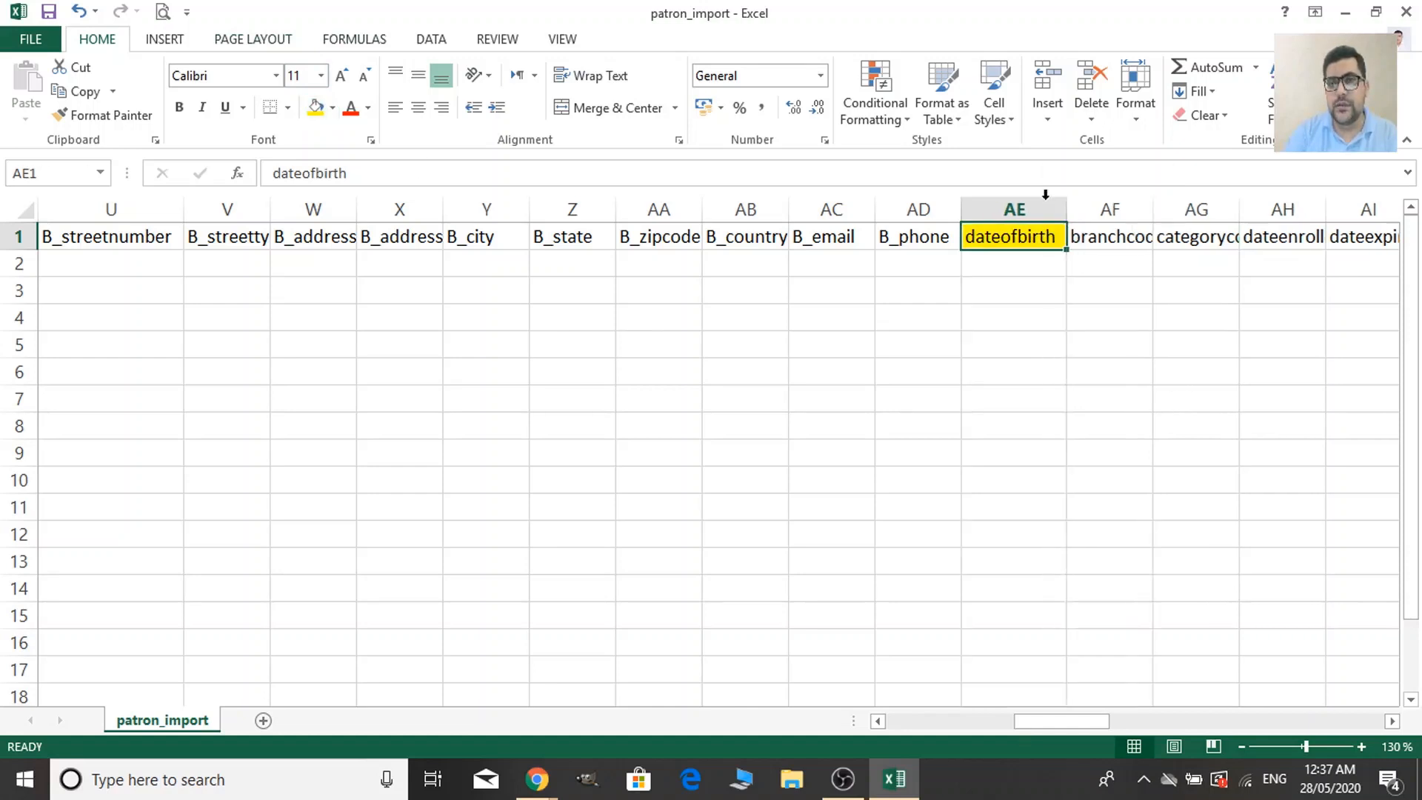
left_click_drag(1077, 725, 1102, 722)
Widen the branchcode and categorycode columns and fill both headers yellow.
left_click(727, 239)
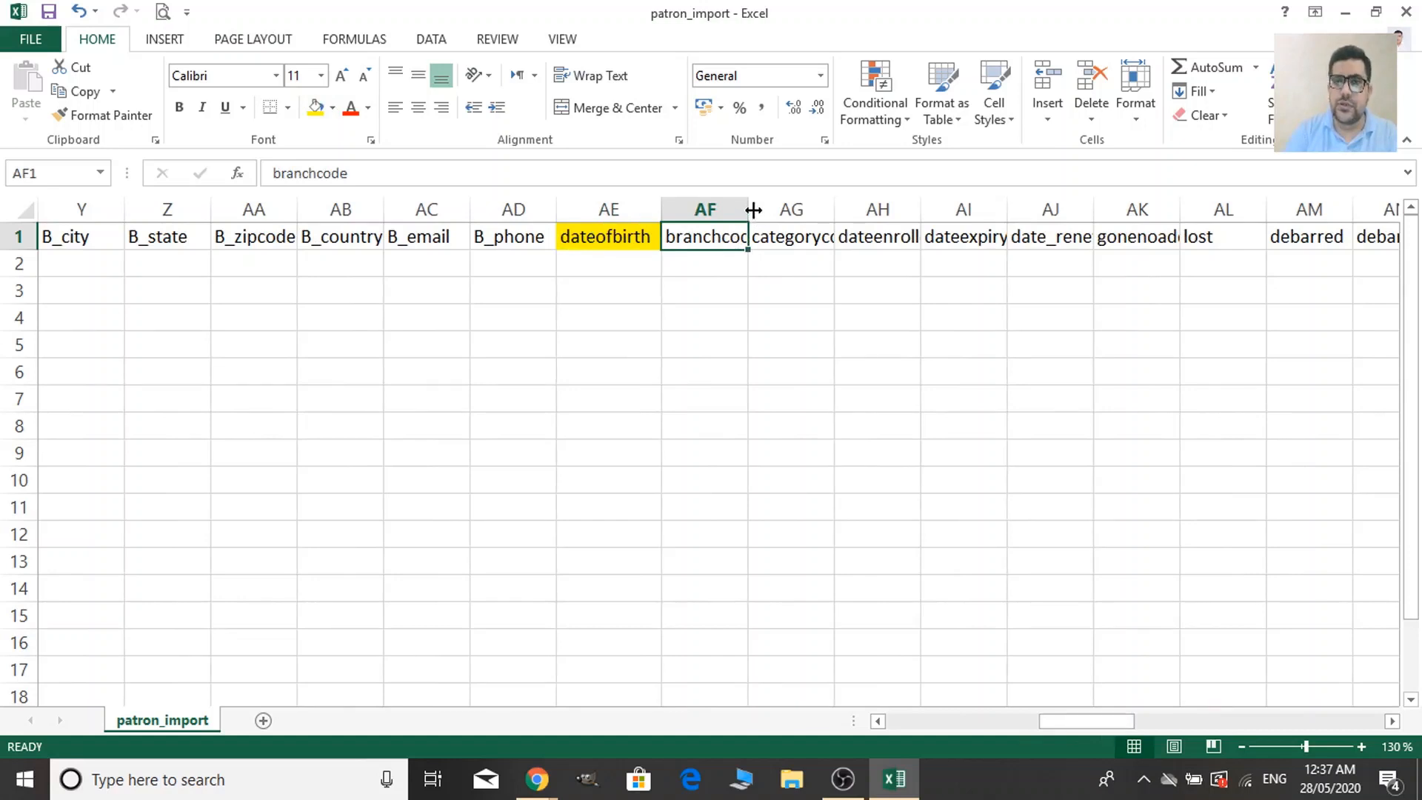
left_click_drag(753, 209, 804, 209)
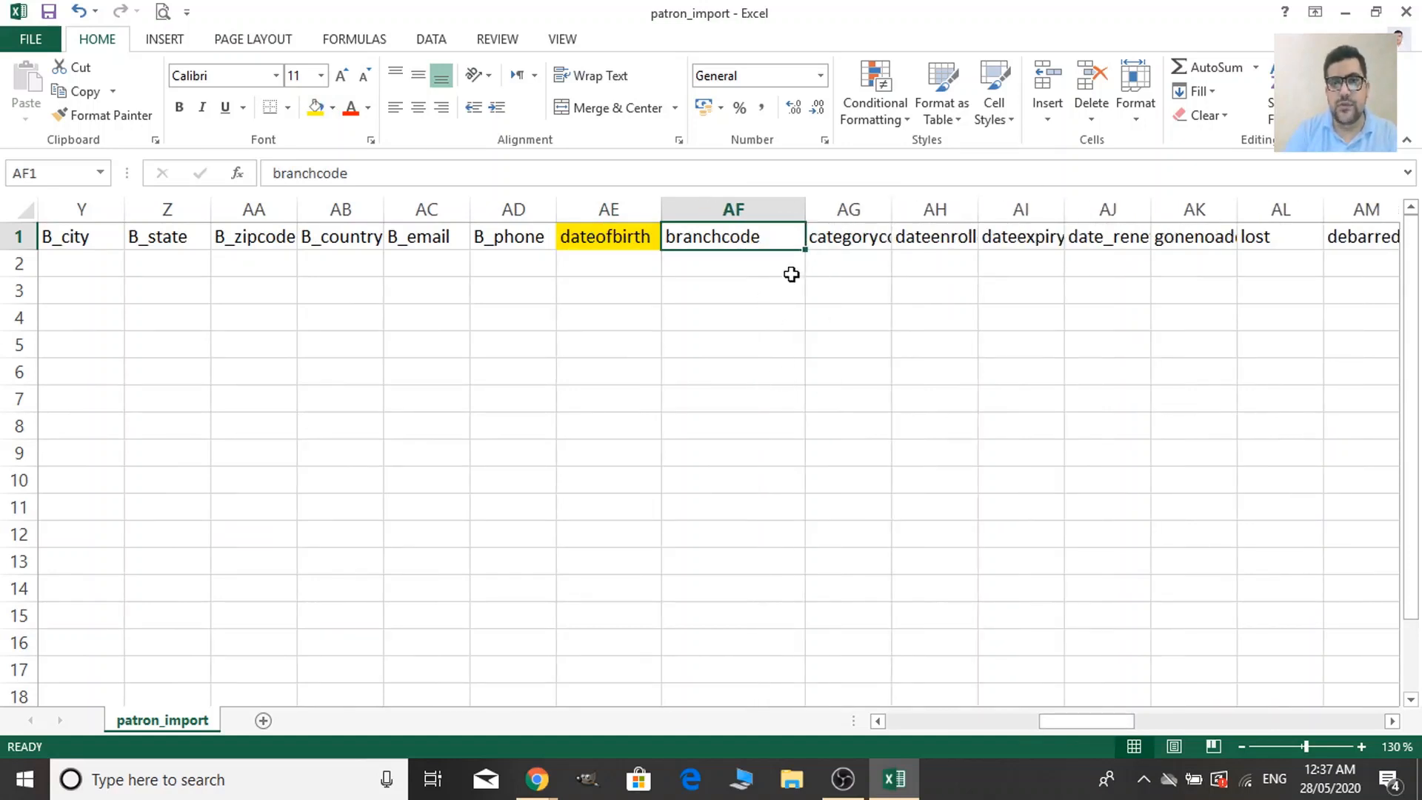
double_click(891, 207)
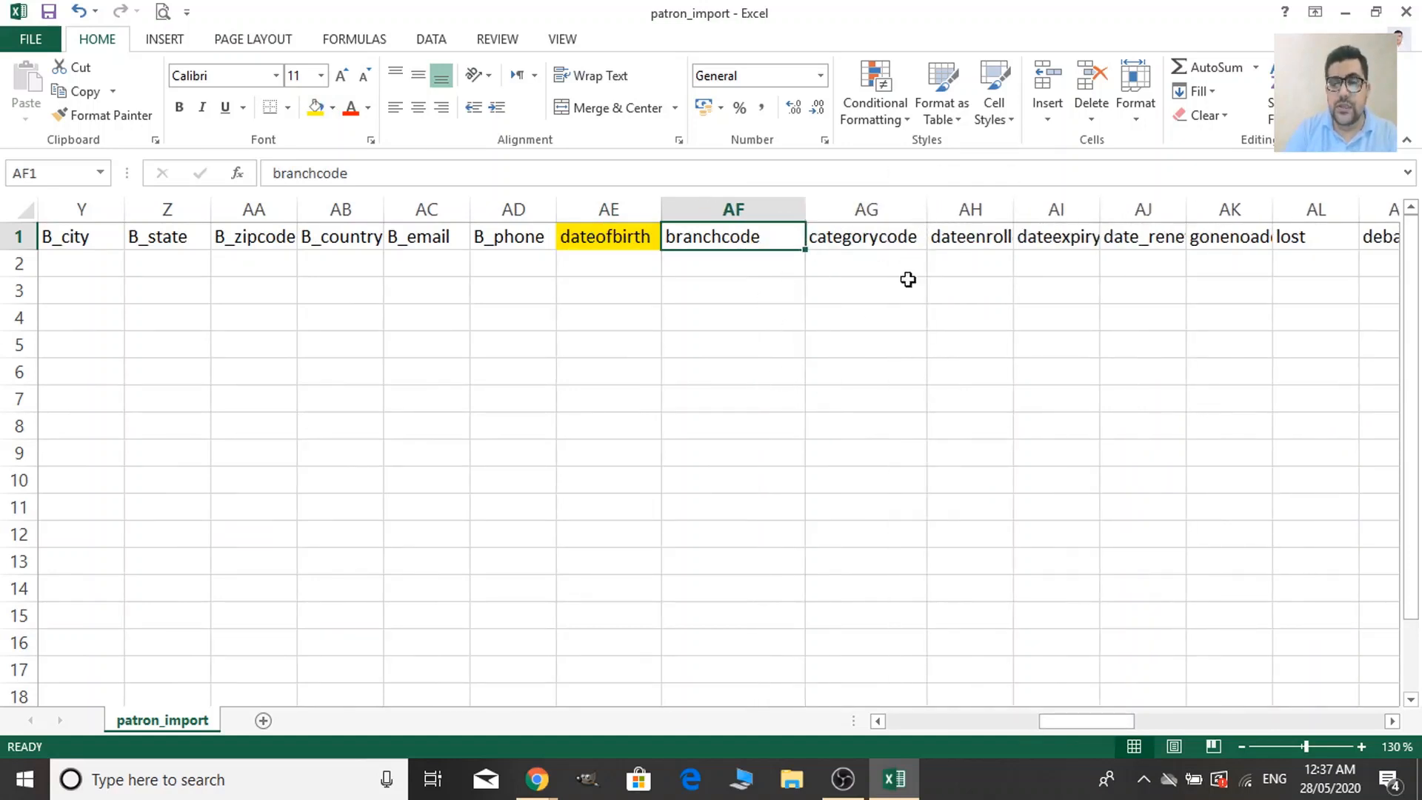
left_click(908, 311)
left_click(897, 244)
left_click(754, 272)
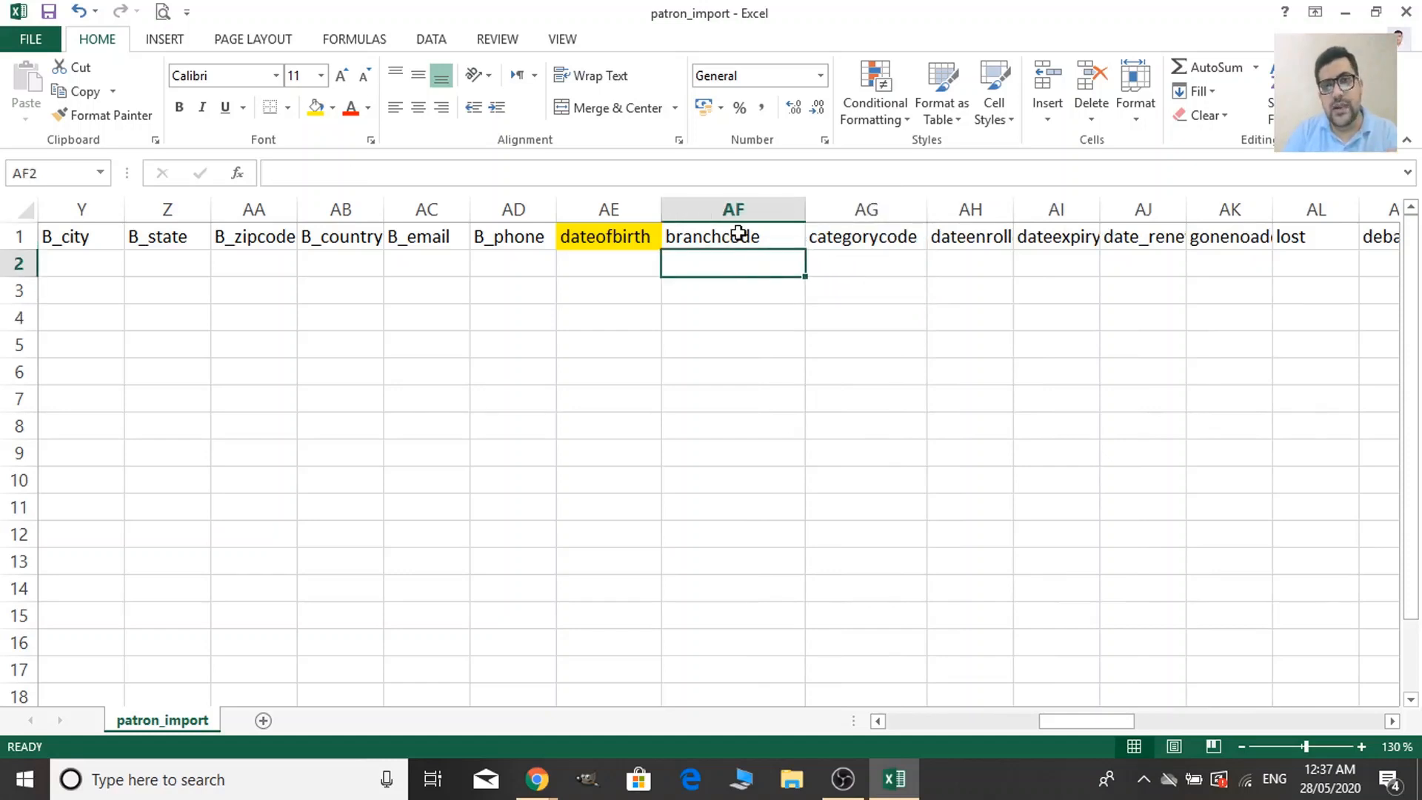
left_click(737, 235)
left_click(314, 107)
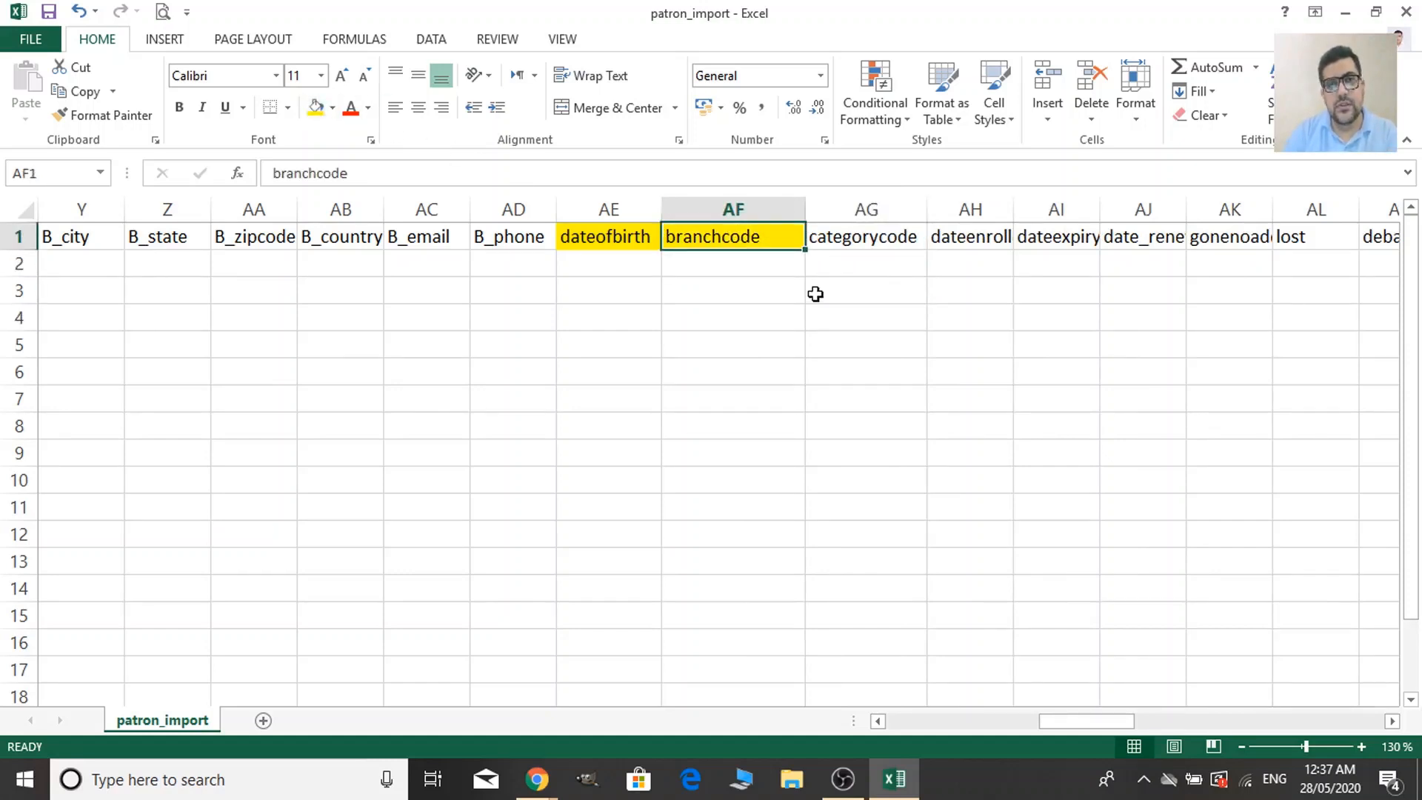
left_click(864, 241)
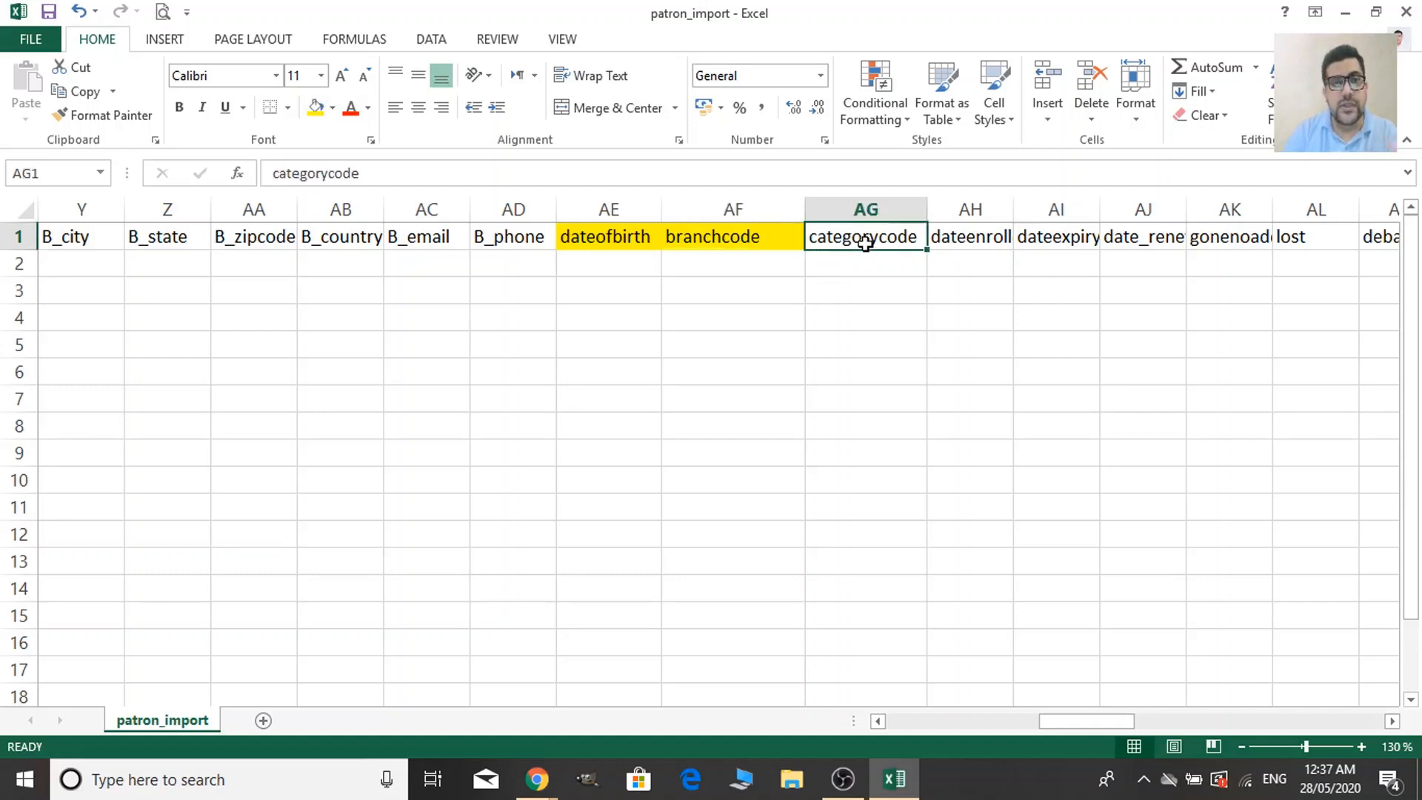
left_click(316, 107)
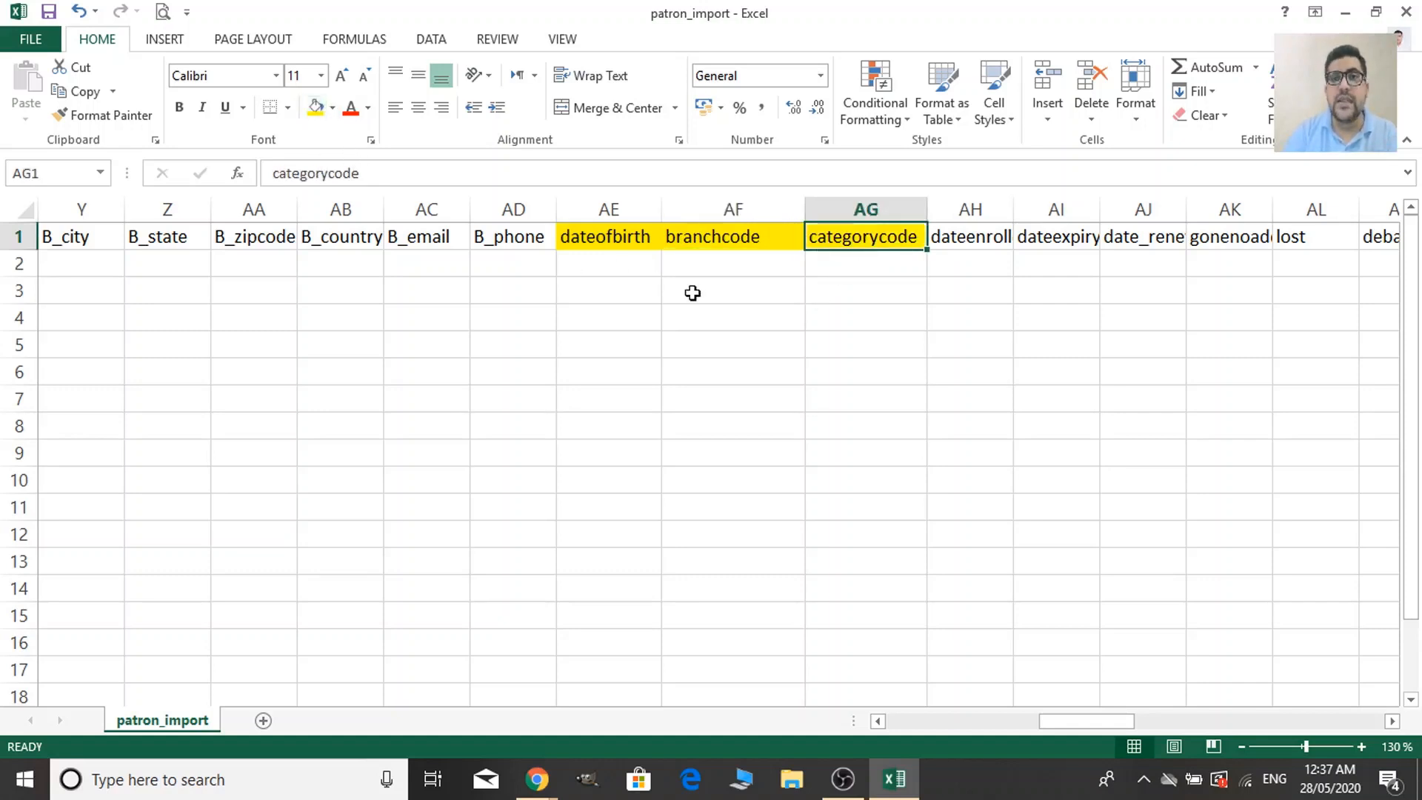
Autofit columns AH, AI and AJ to the dateenrolled, dateexpiry and date_renewed headers.
left_click(982, 245)
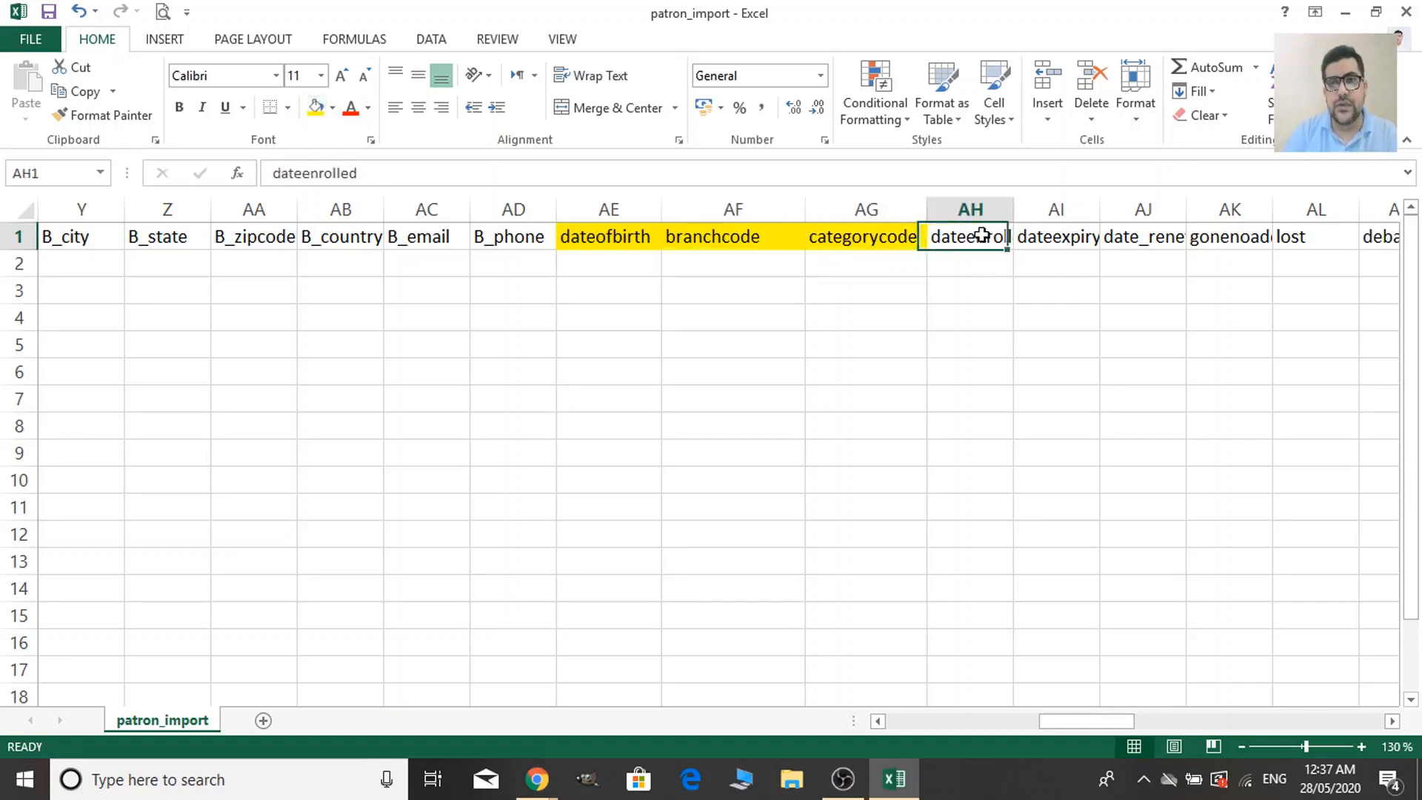
double_click(1013, 210)
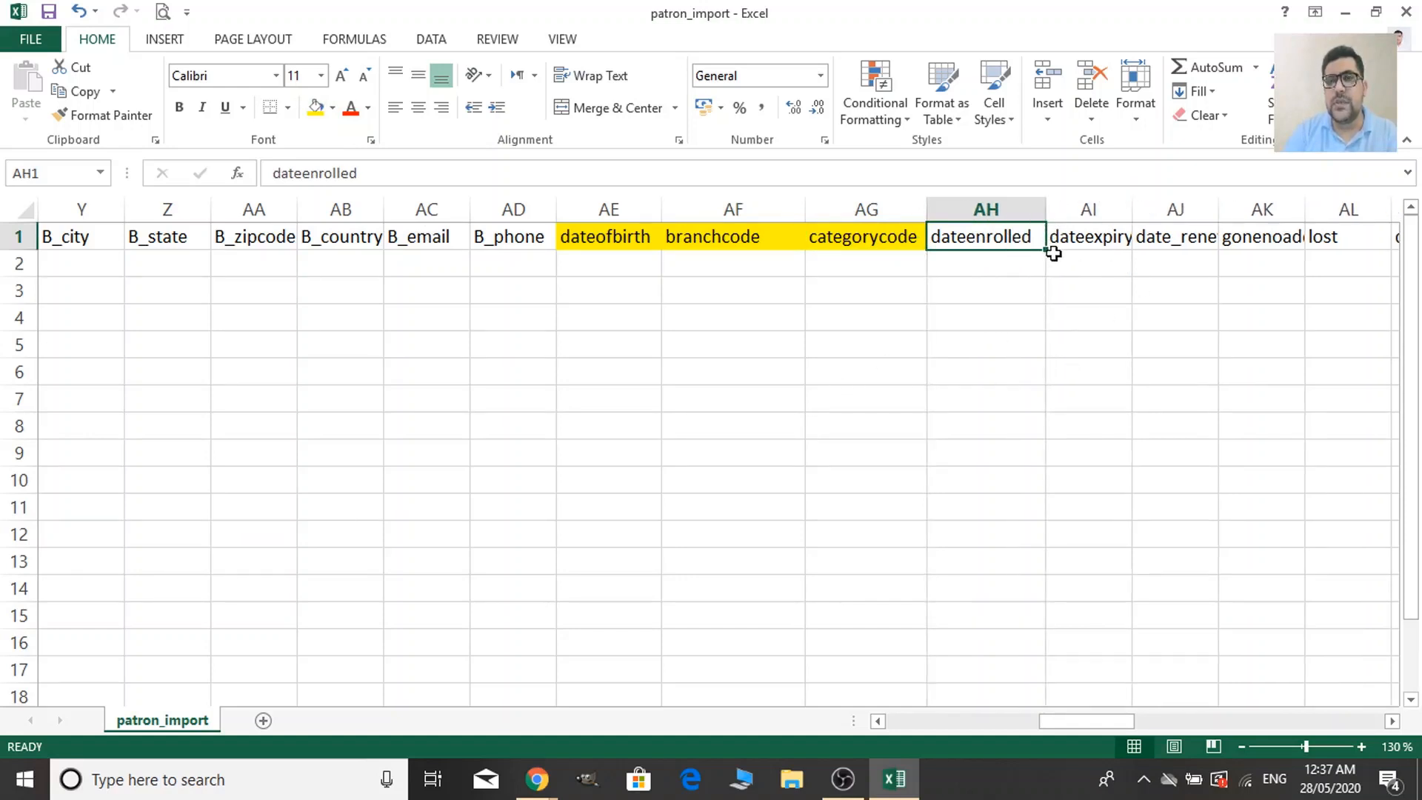
left_click(1096, 261)
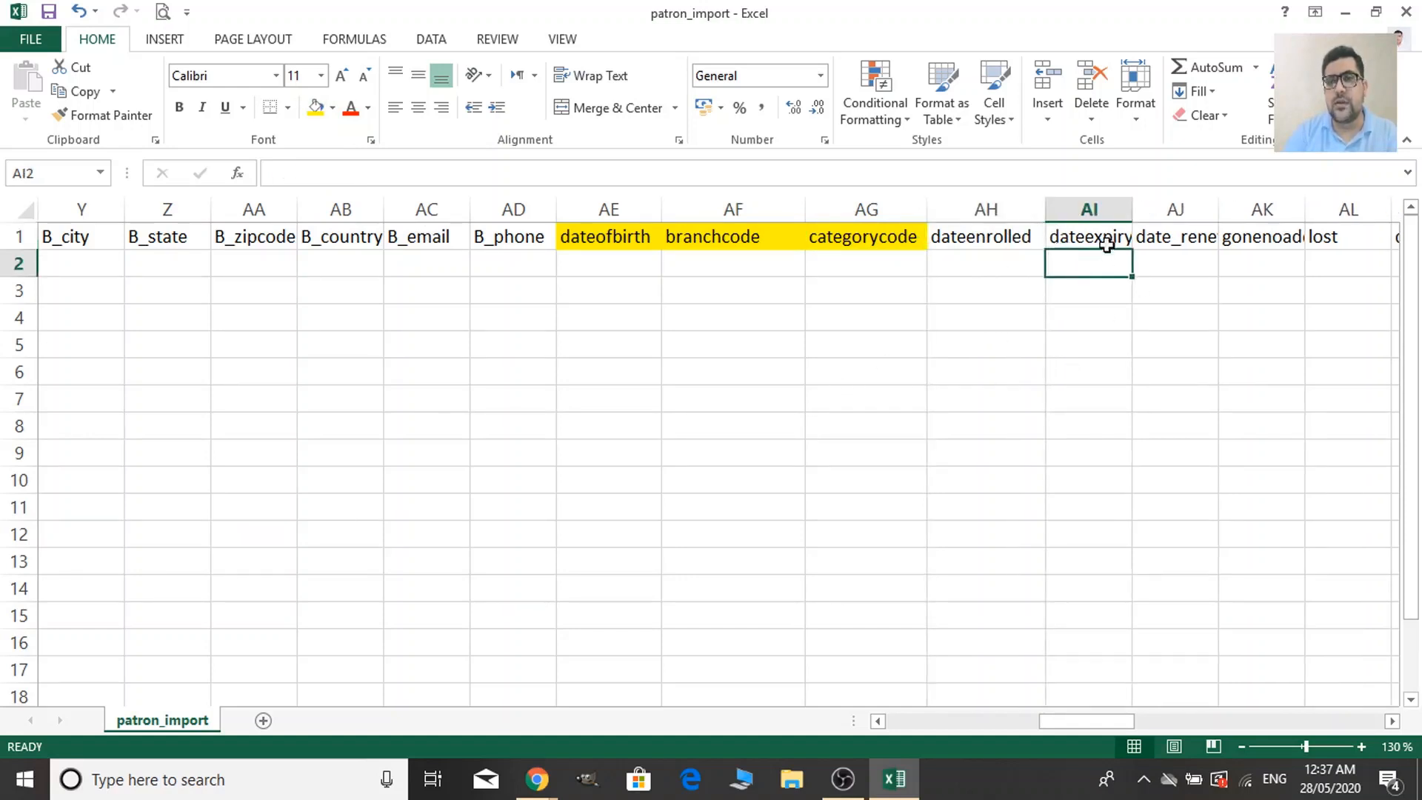
double_click(1138, 209)
left_click(1003, 265)
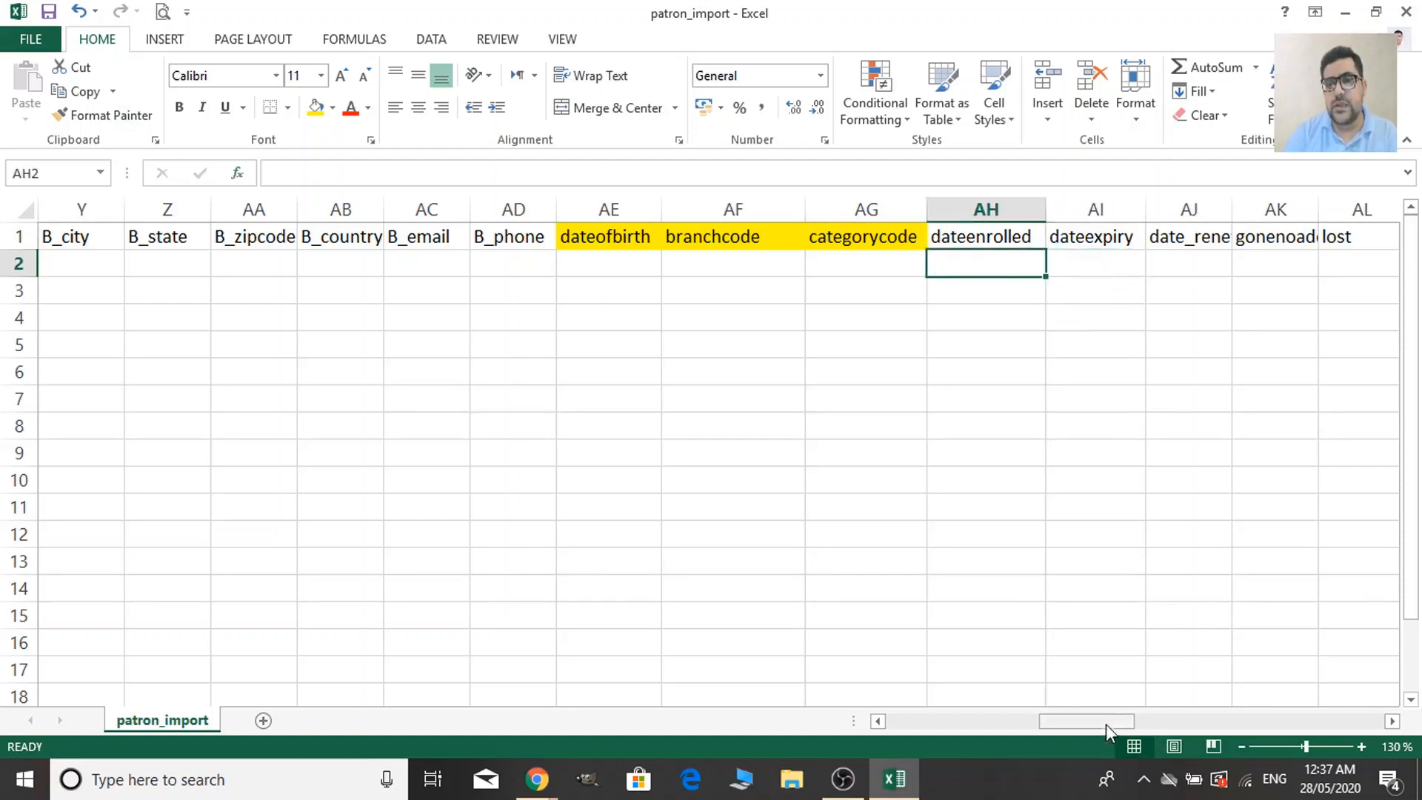
left_click_drag(1105, 724, 1131, 724)
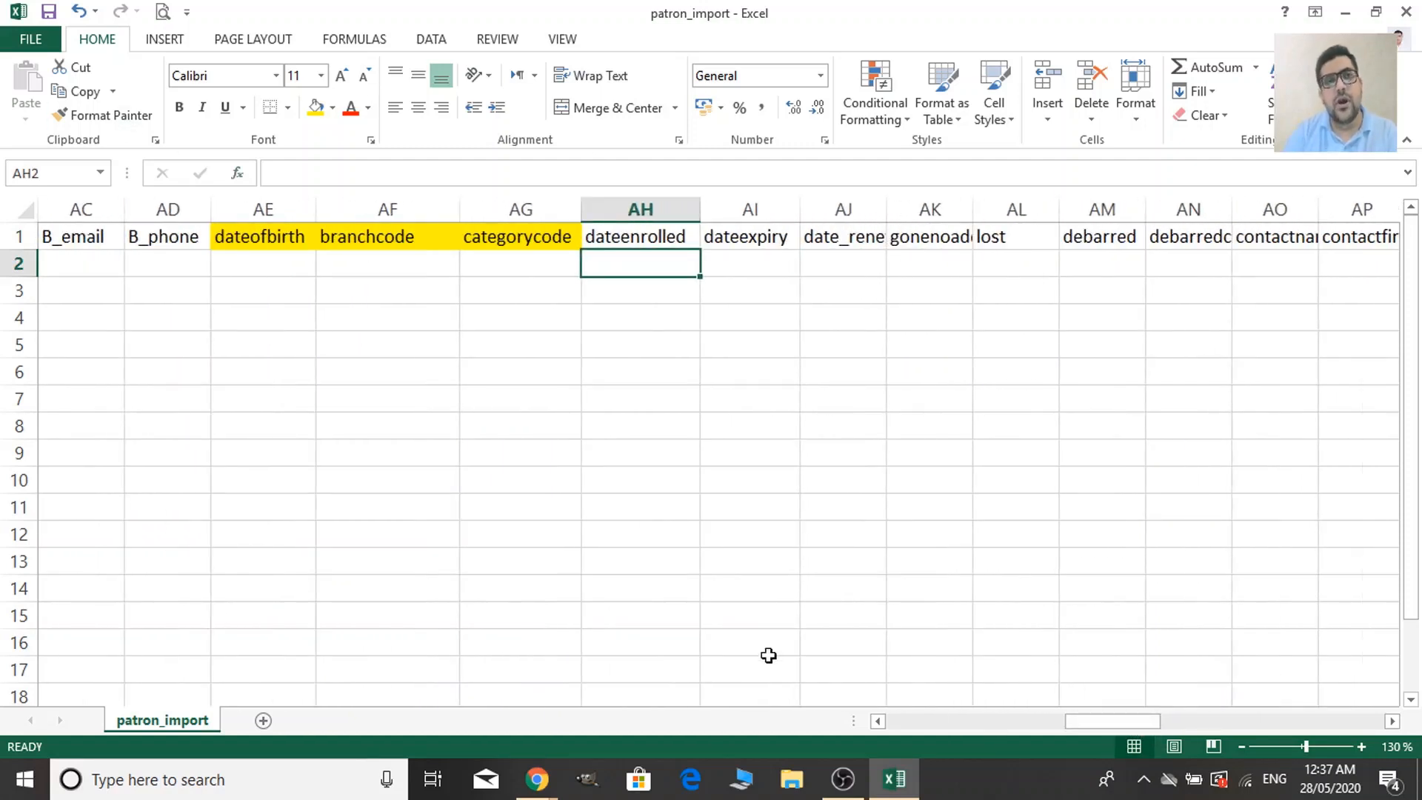
left_click(764, 244)
left_click(859, 233)
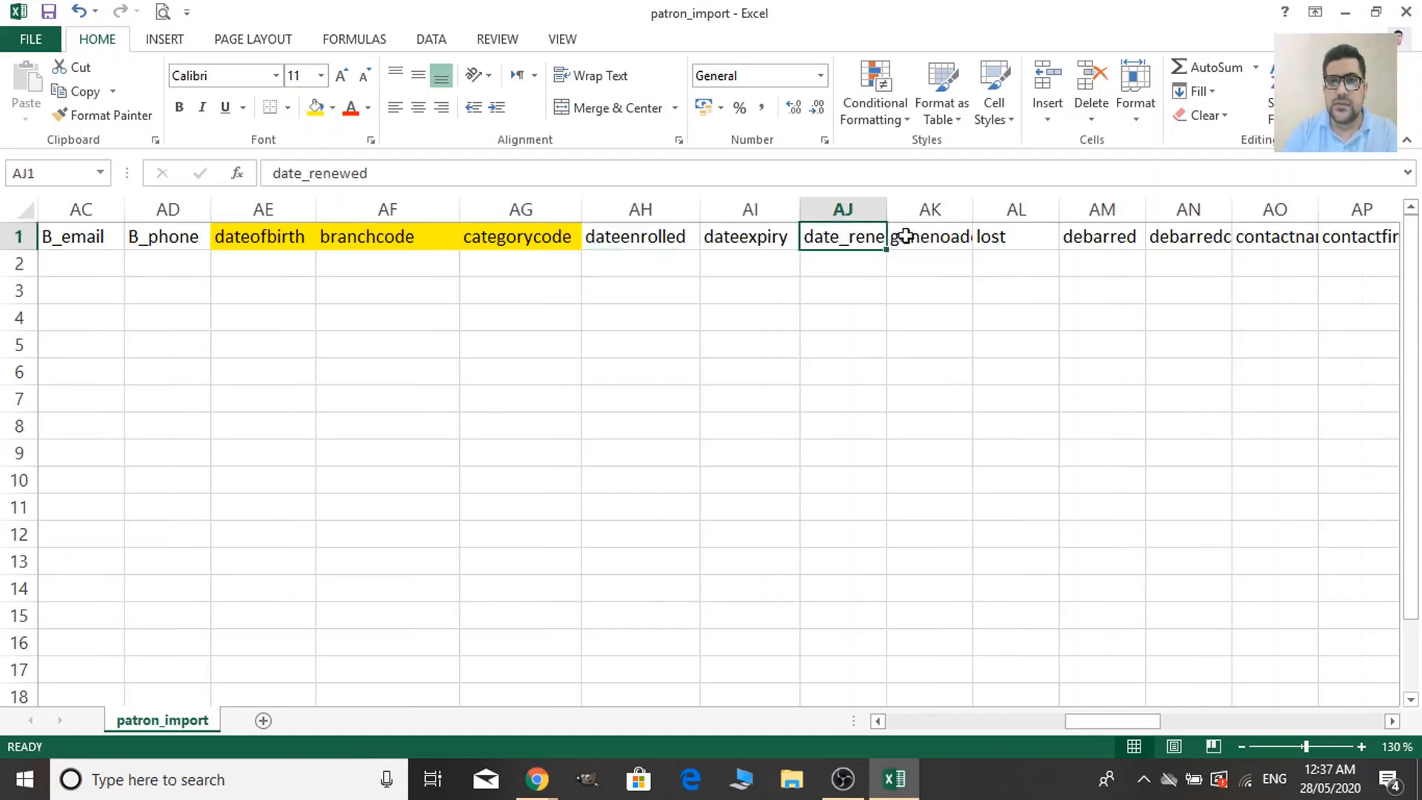
double_click(888, 210)
left_click(995, 259)
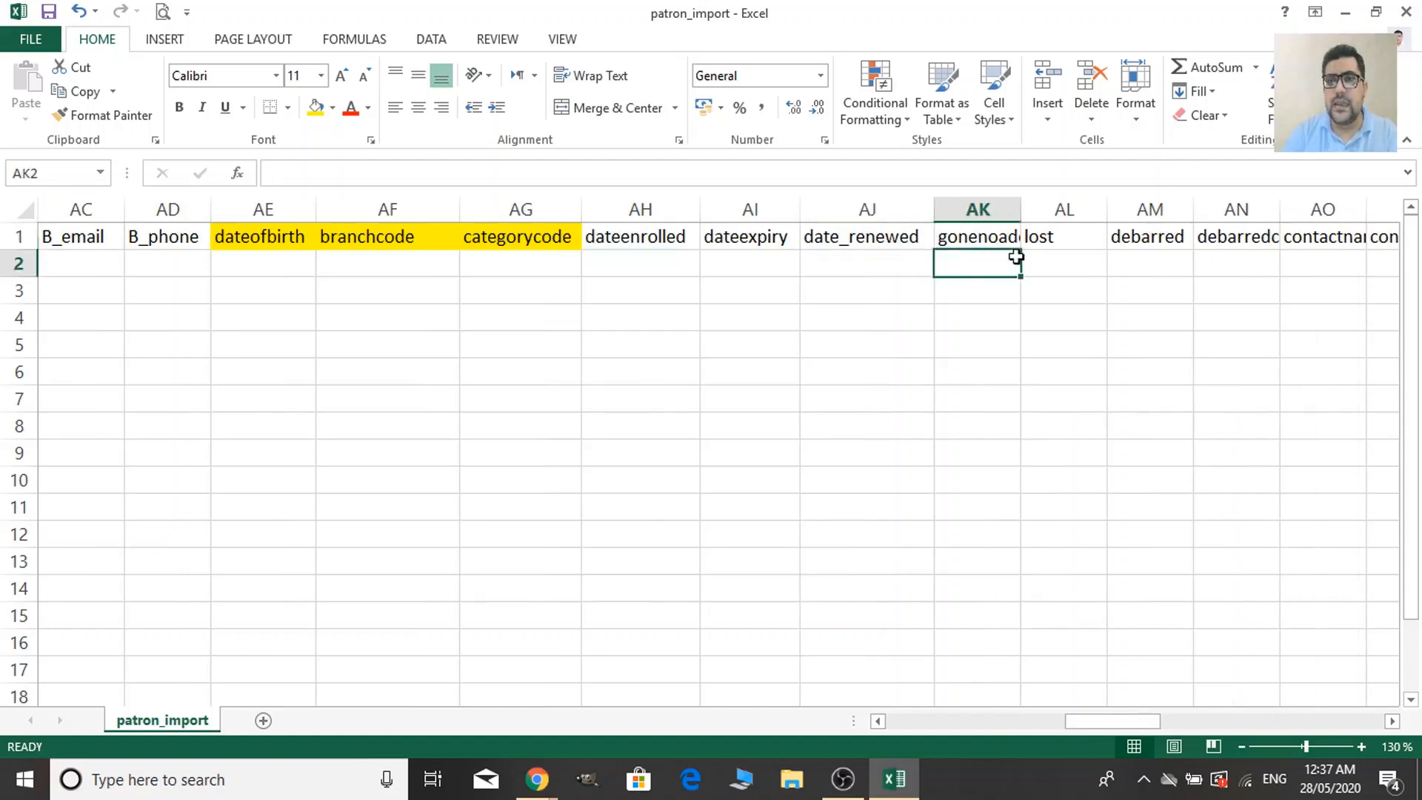
left_click(1044, 240)
left_click_drag(1134, 722, 1234, 712)
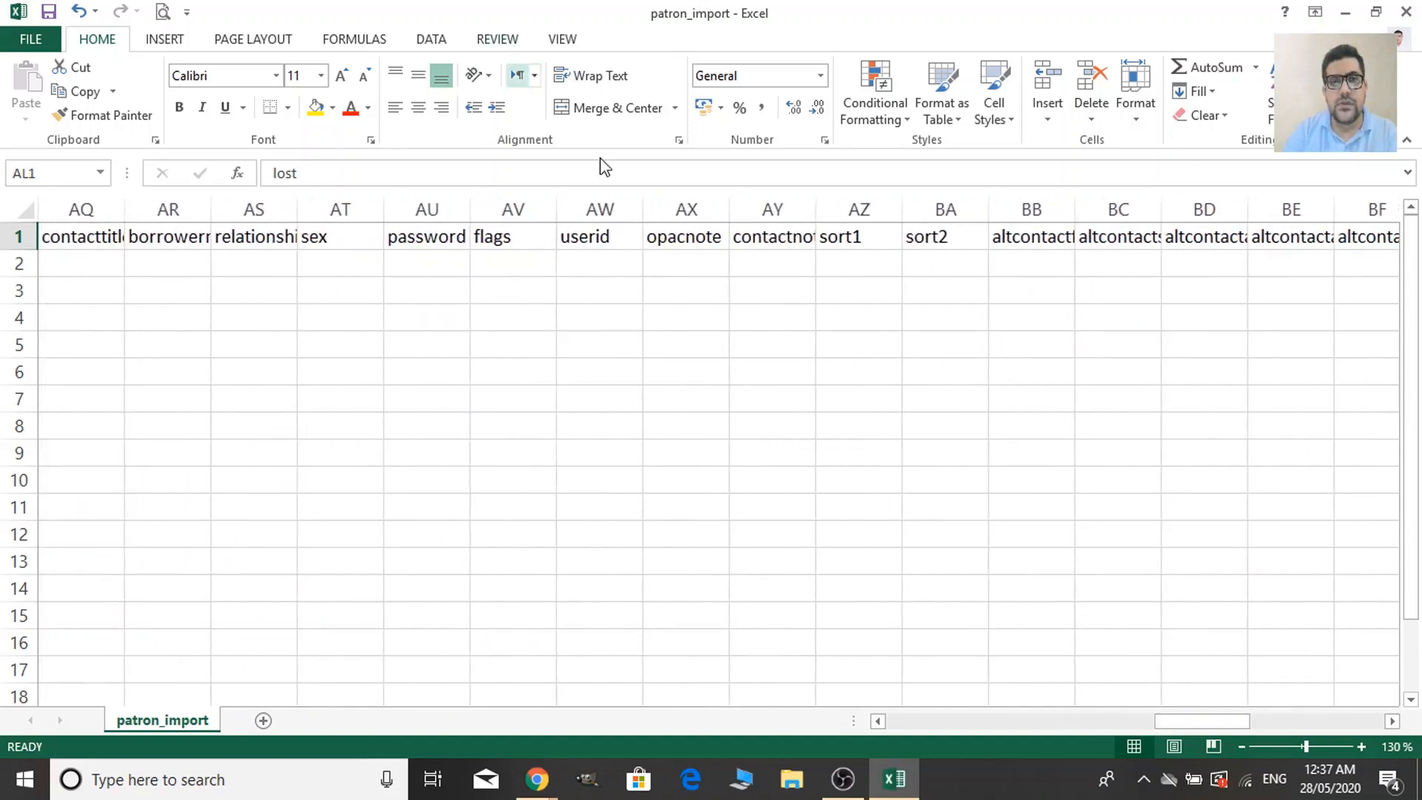
Fill the sex, password and userid header cells yellow.
left_click(357, 238)
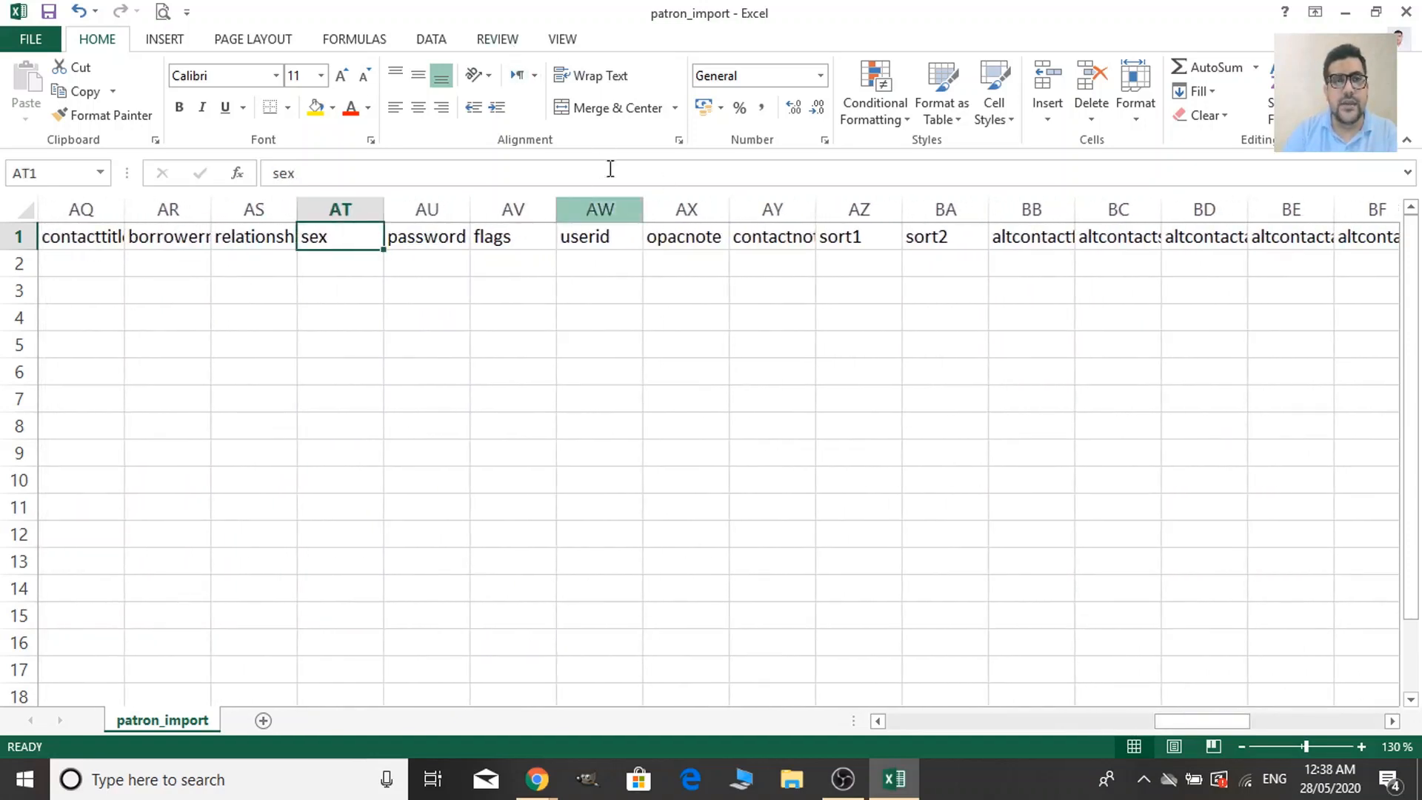
left_click(316, 108)
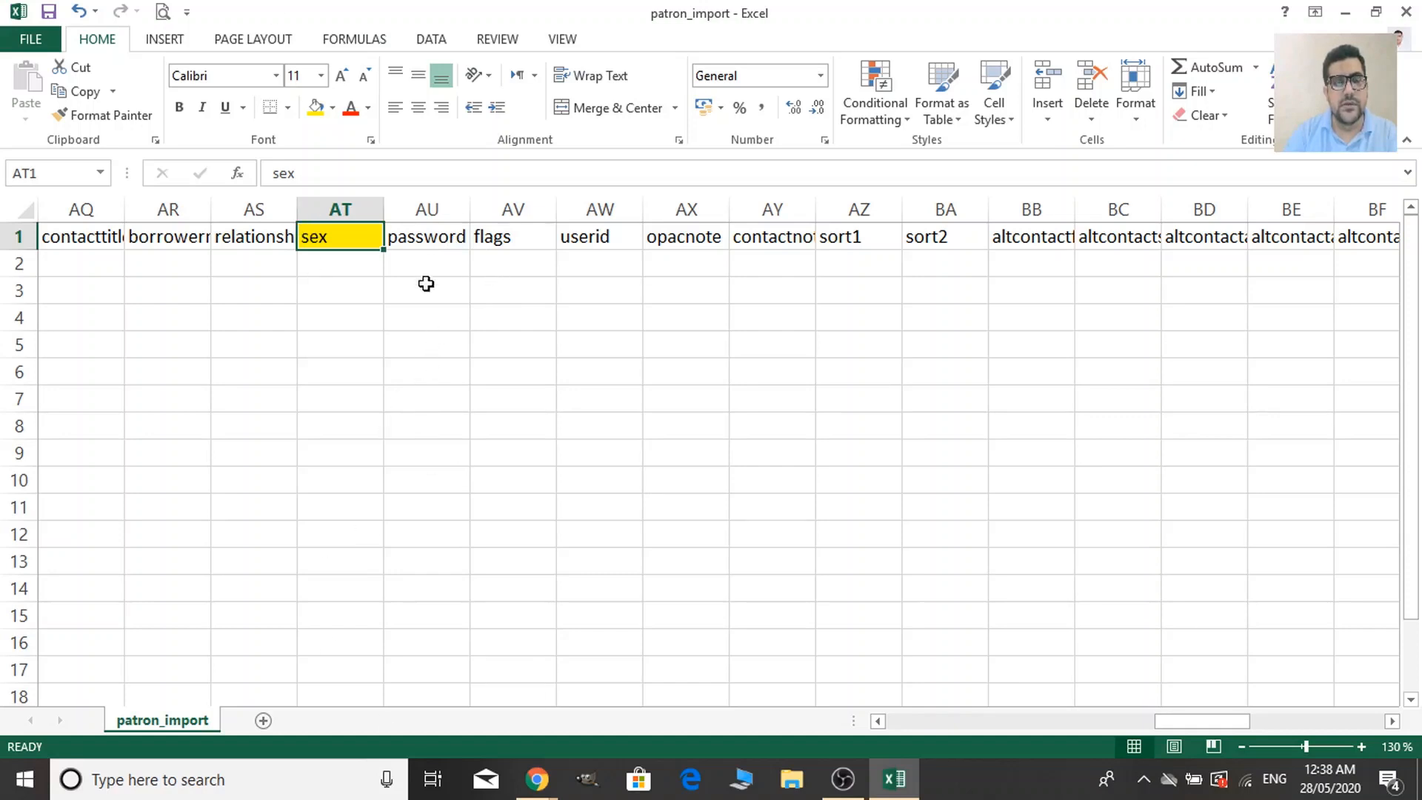
left_click(445, 236)
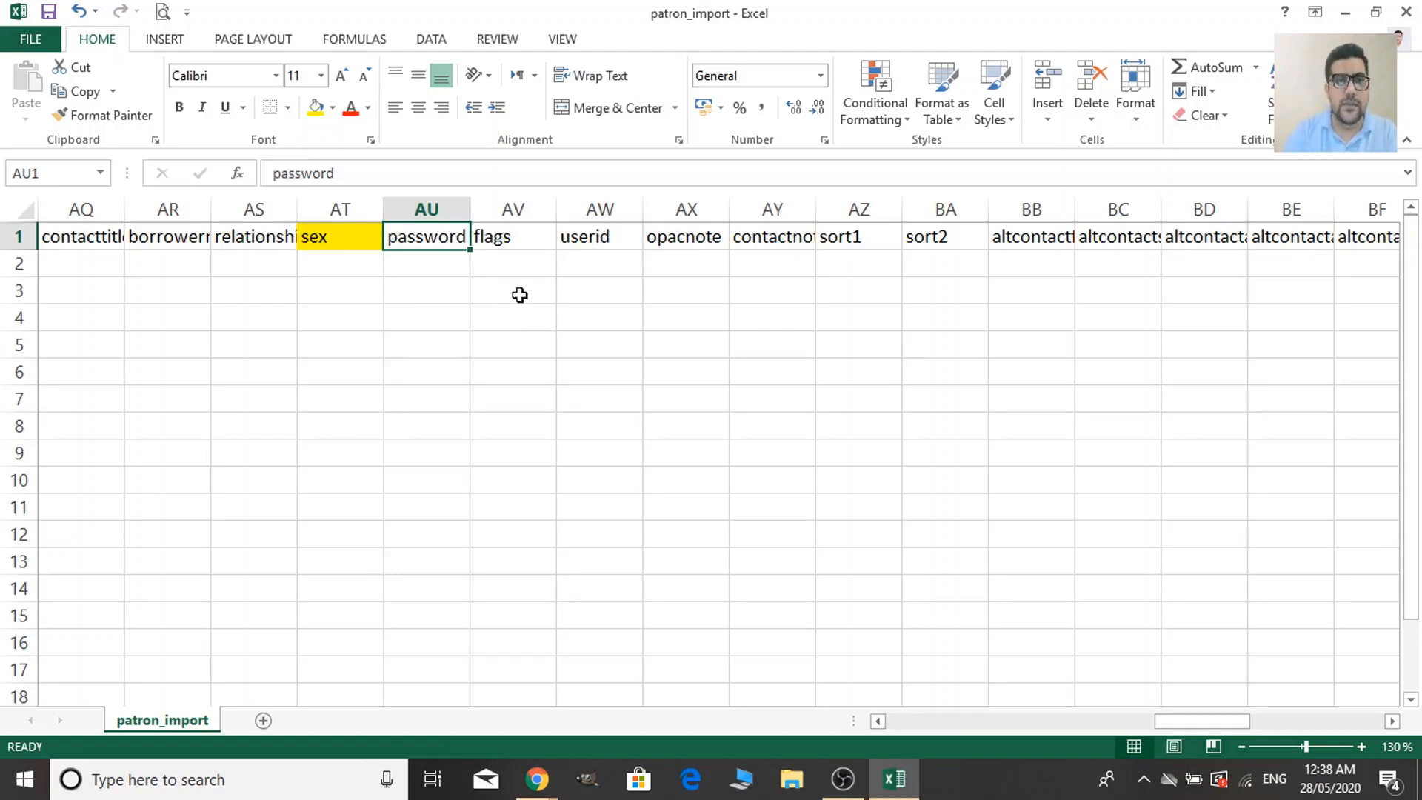
left_click(600, 238)
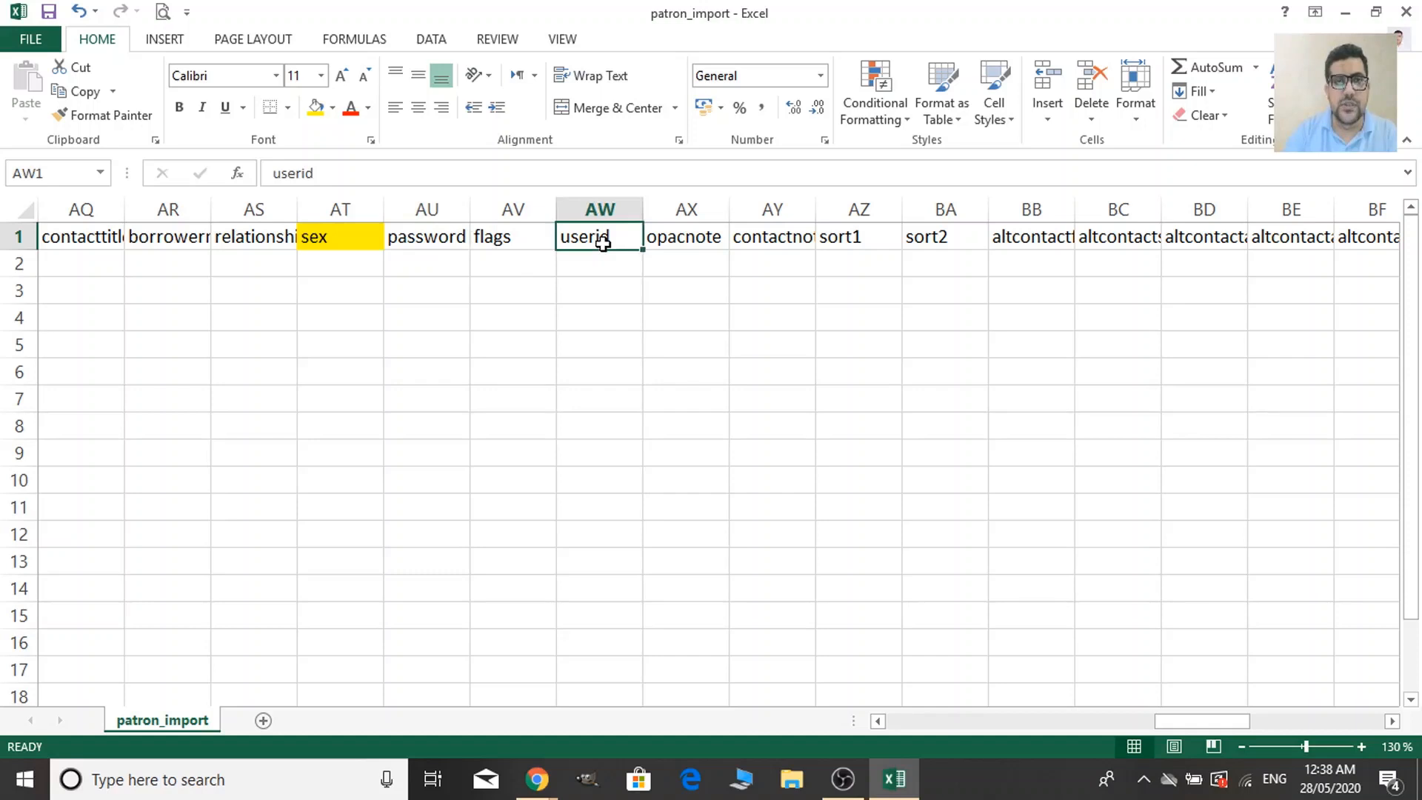
left_click(430, 229, "ctrl")
left_click(316, 107)
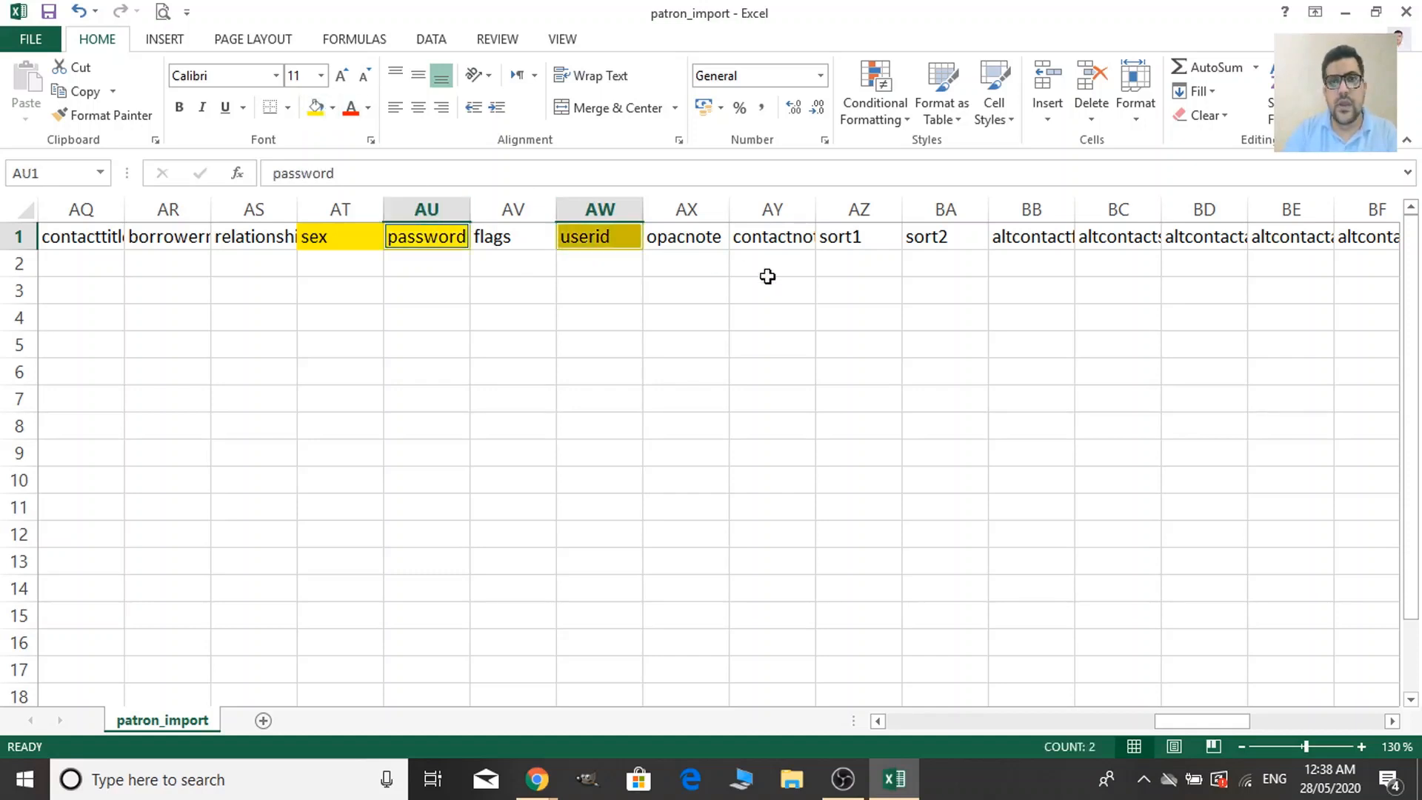
Fill the opacnote header cell yellow as well.
left_click(680, 231)
left_click(698, 285)
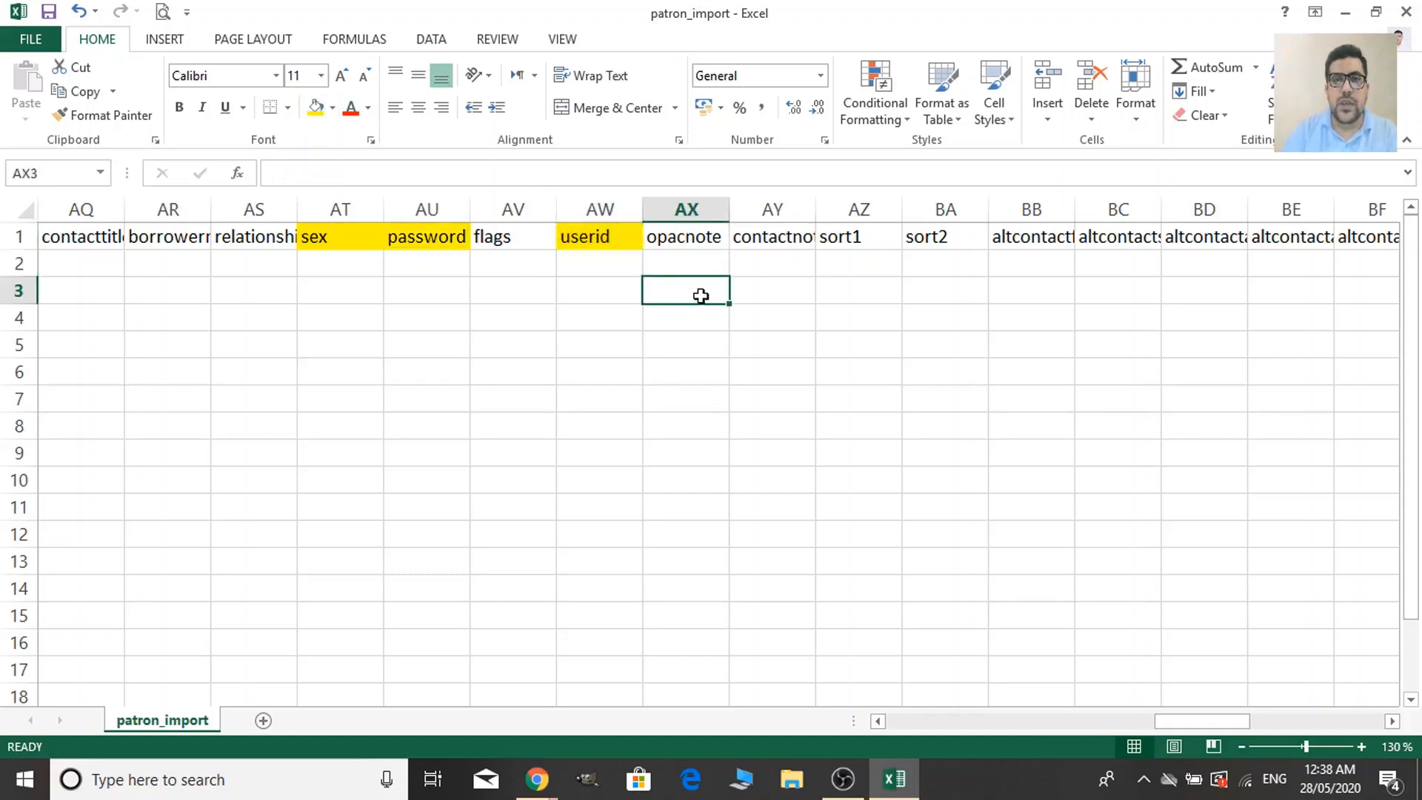
left_click(699, 245)
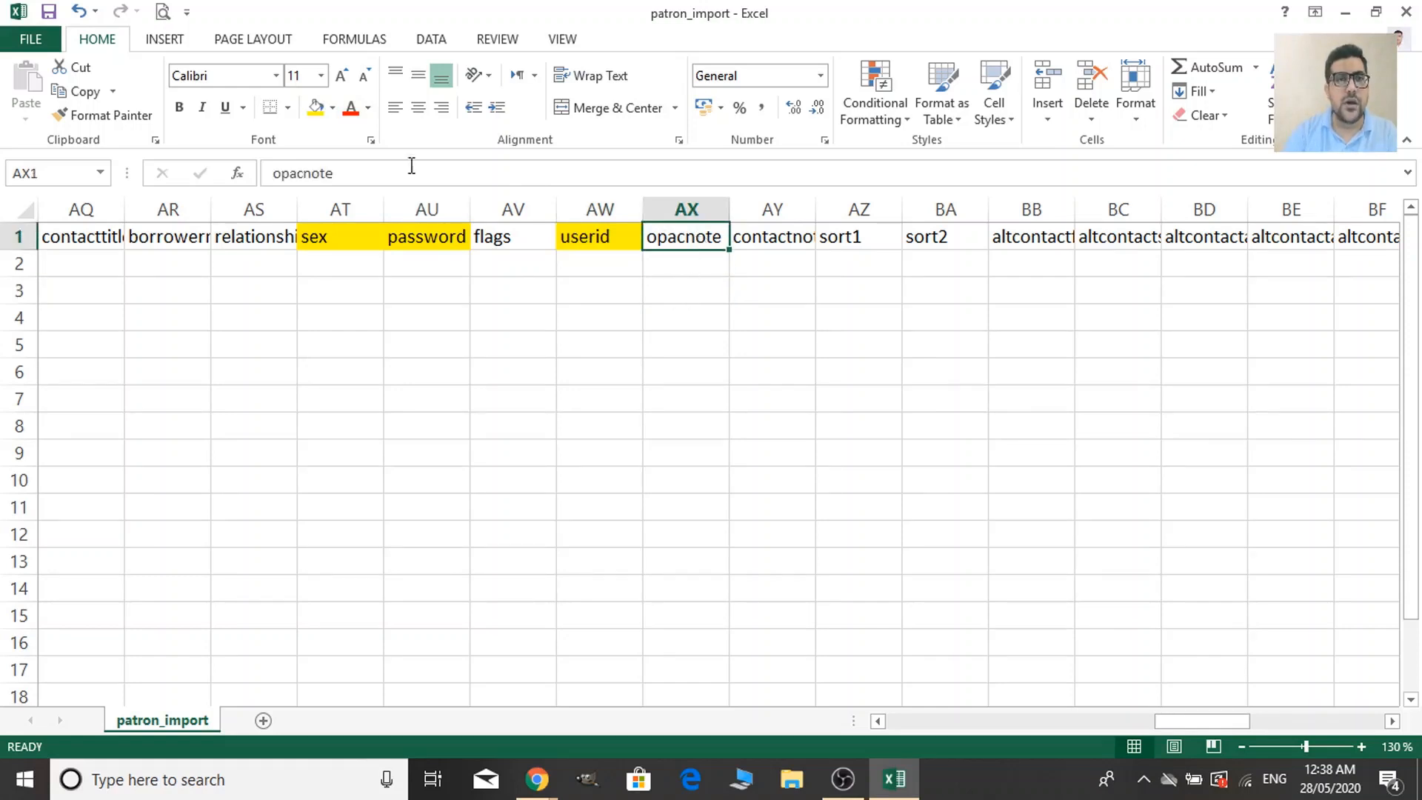
left_click(316, 107)
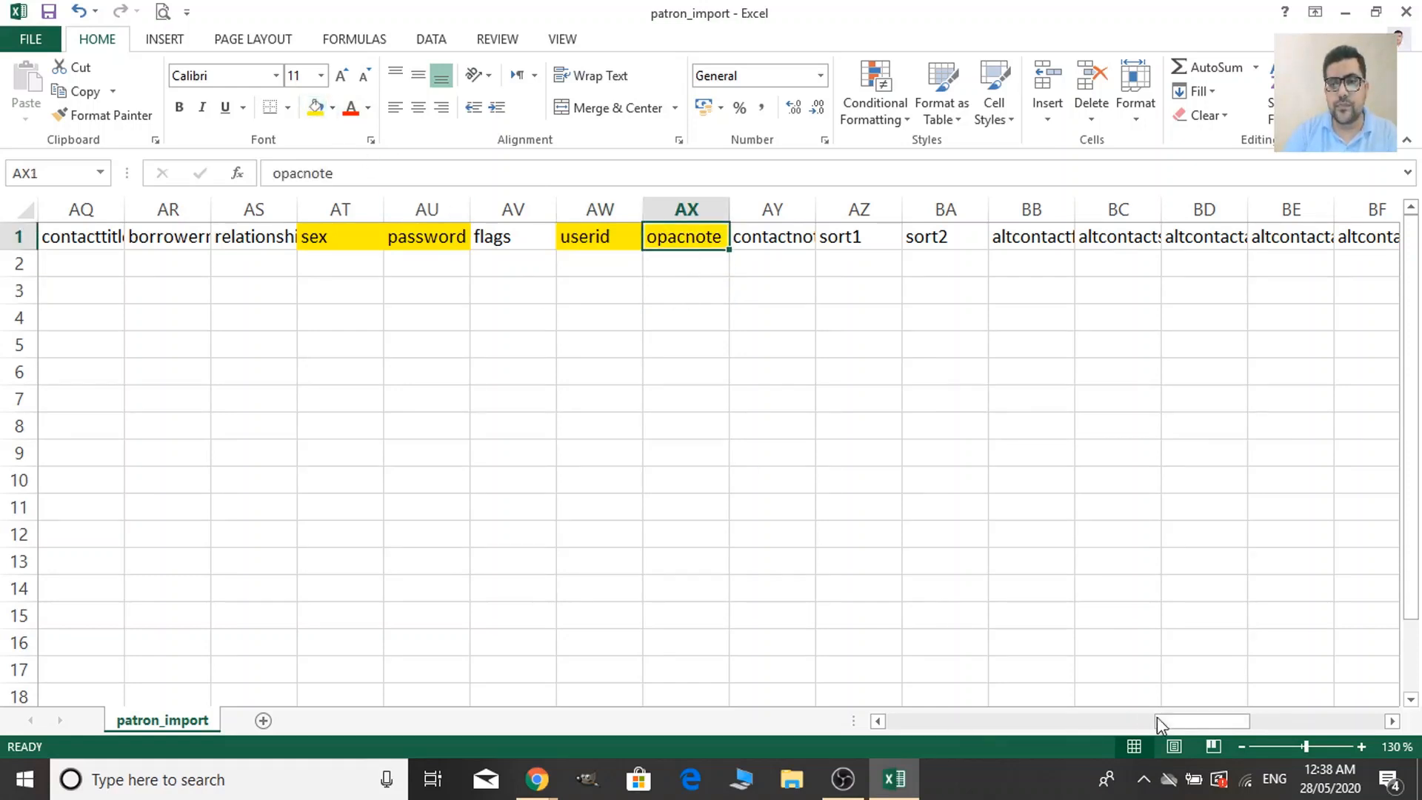
left_click_drag(1156, 717, 1196, 727)
left_click(371, 234)
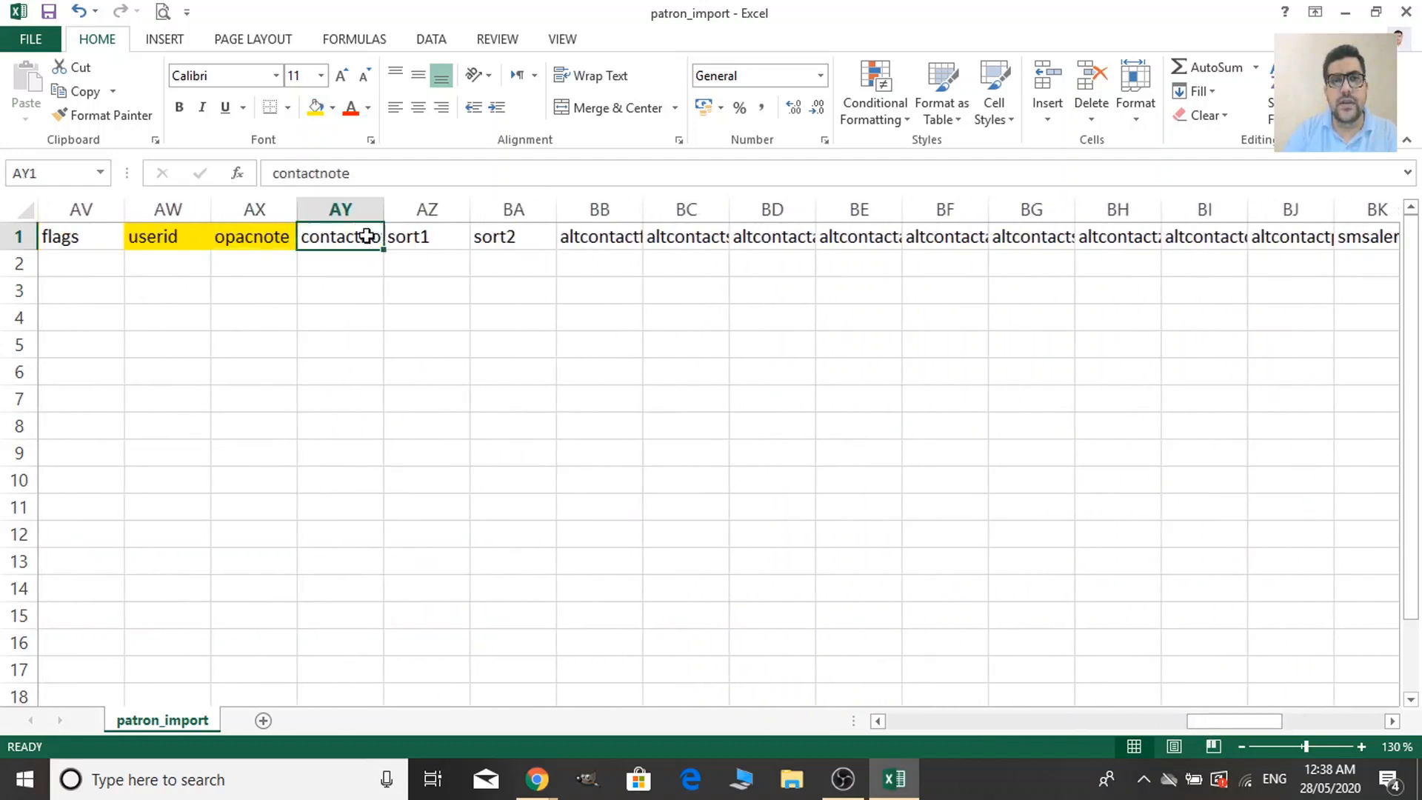
Widen column BK and fill the smsalertnumber header yellow.
left_click(587, 240)
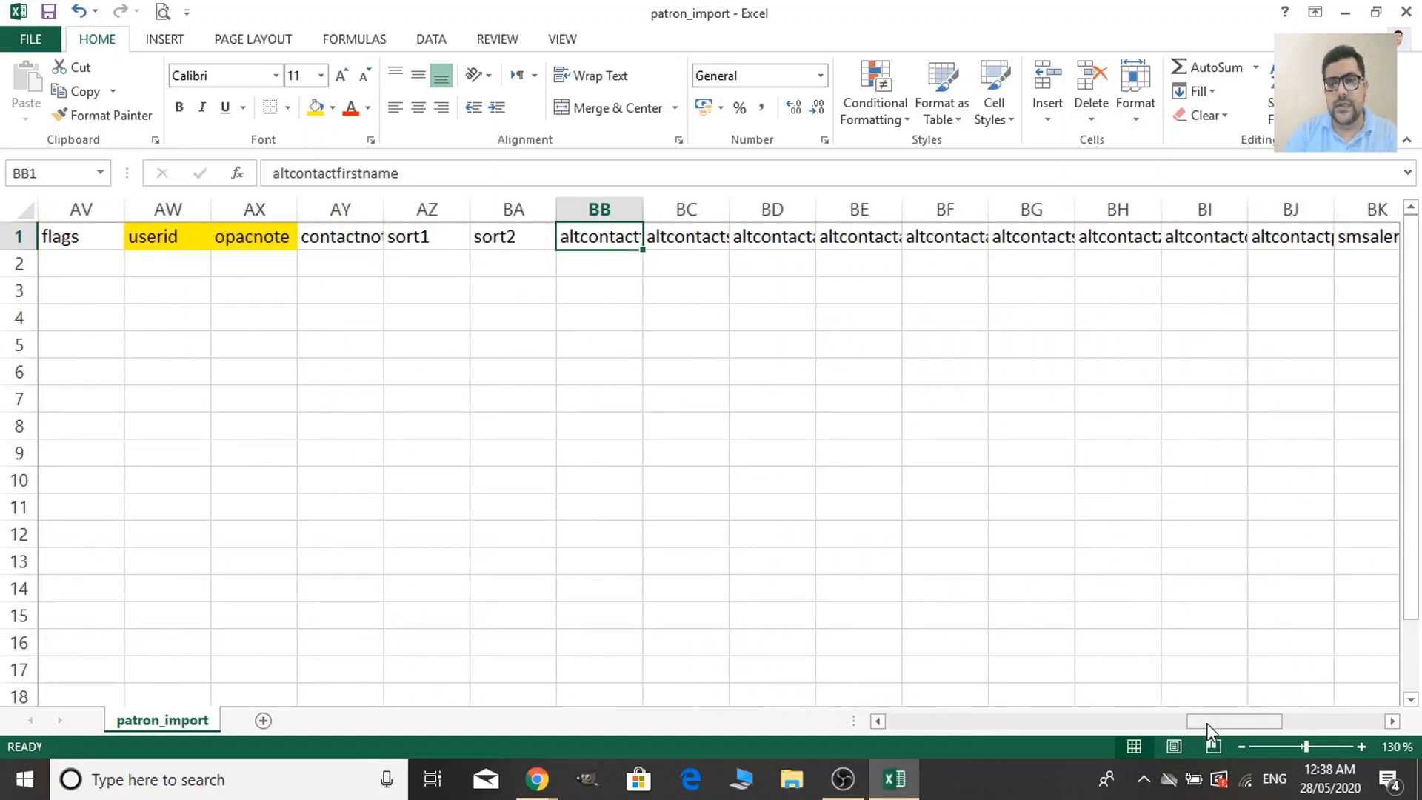
left_click_drag(1204, 722, 1258, 723)
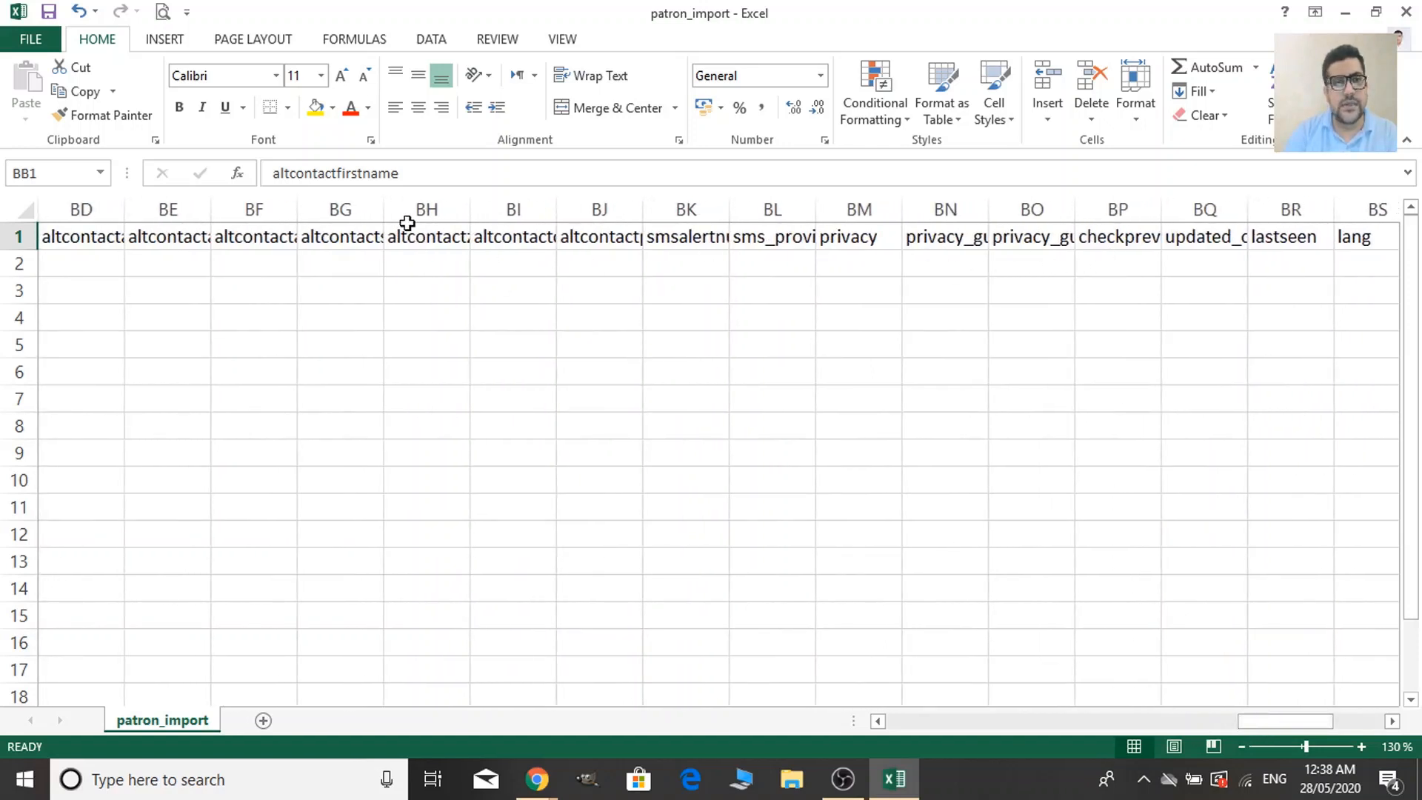
left_click(687, 244)
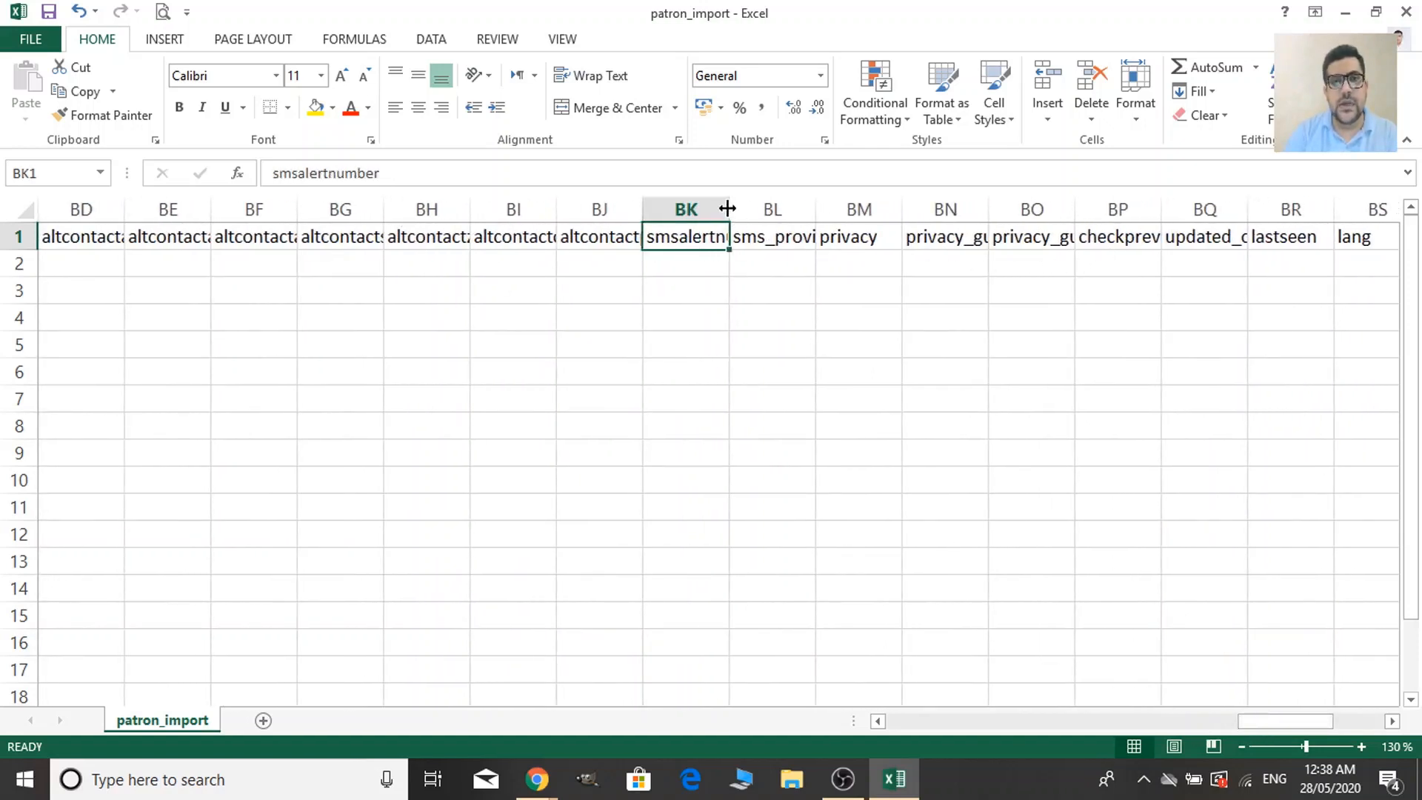
left_click_drag(730, 209, 785, 208)
left_click(716, 265)
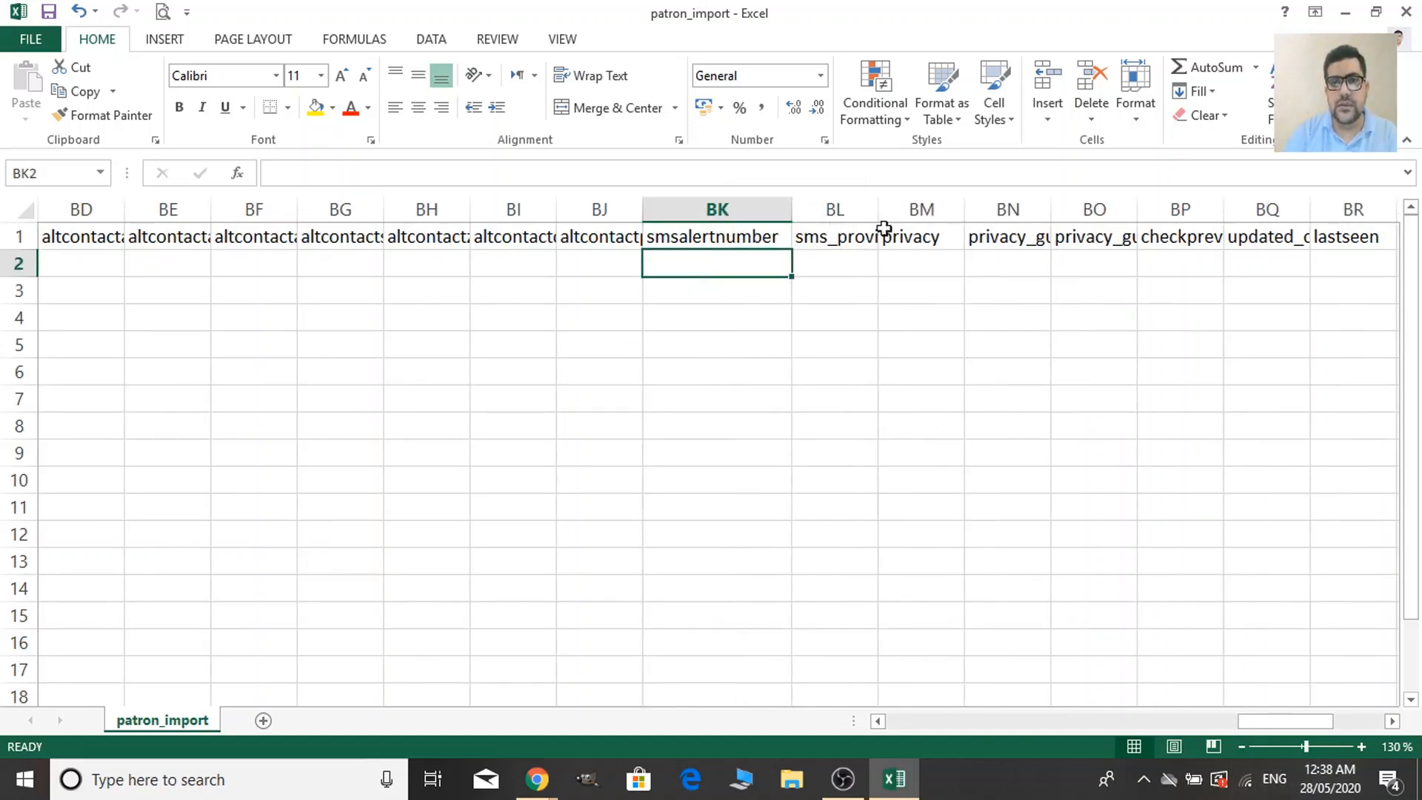
left_click(837, 235)
left_click(763, 236)
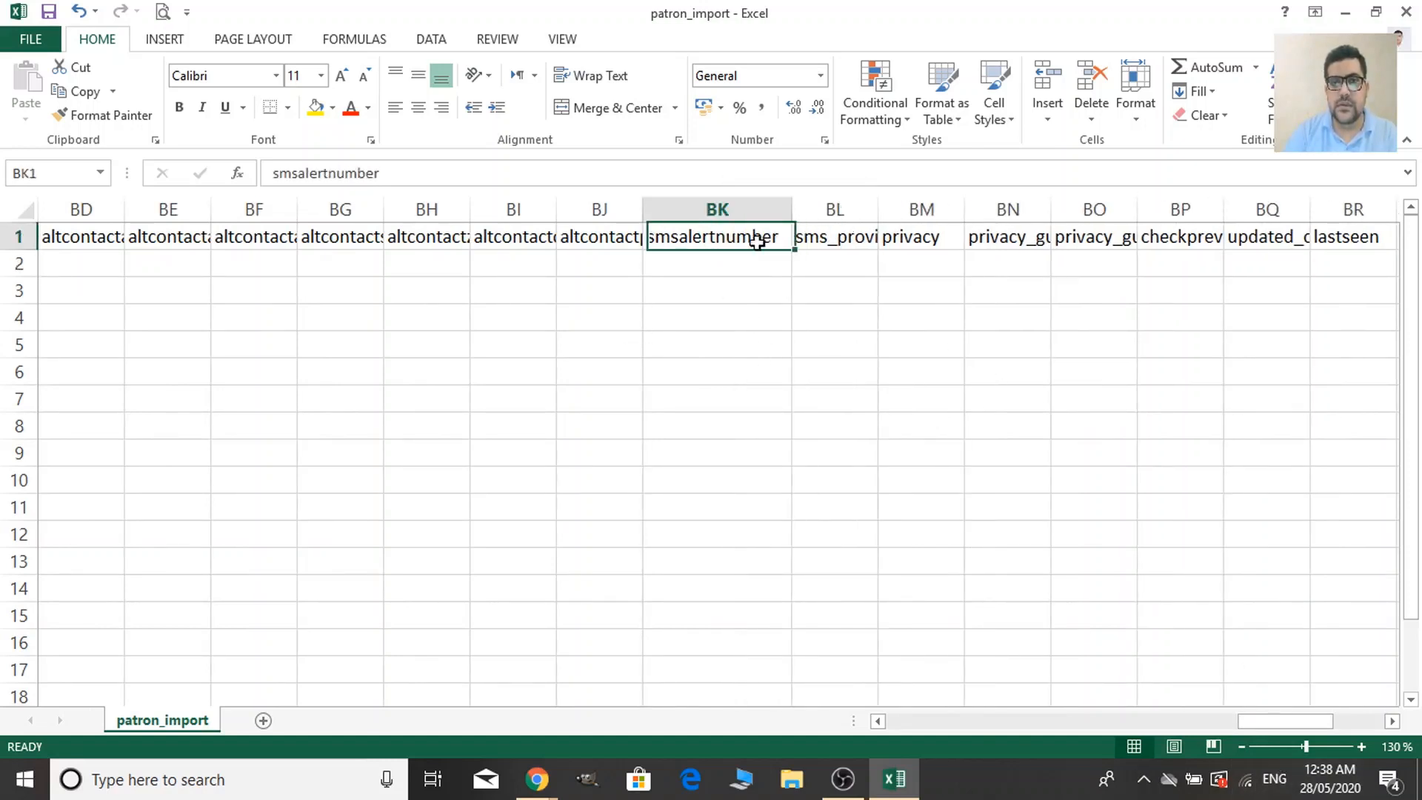
left_click(316, 107)
Autofit column BL to sms_provider_id, then scroll back left to column A.
left_click_drag(1296, 726, 1318, 723)
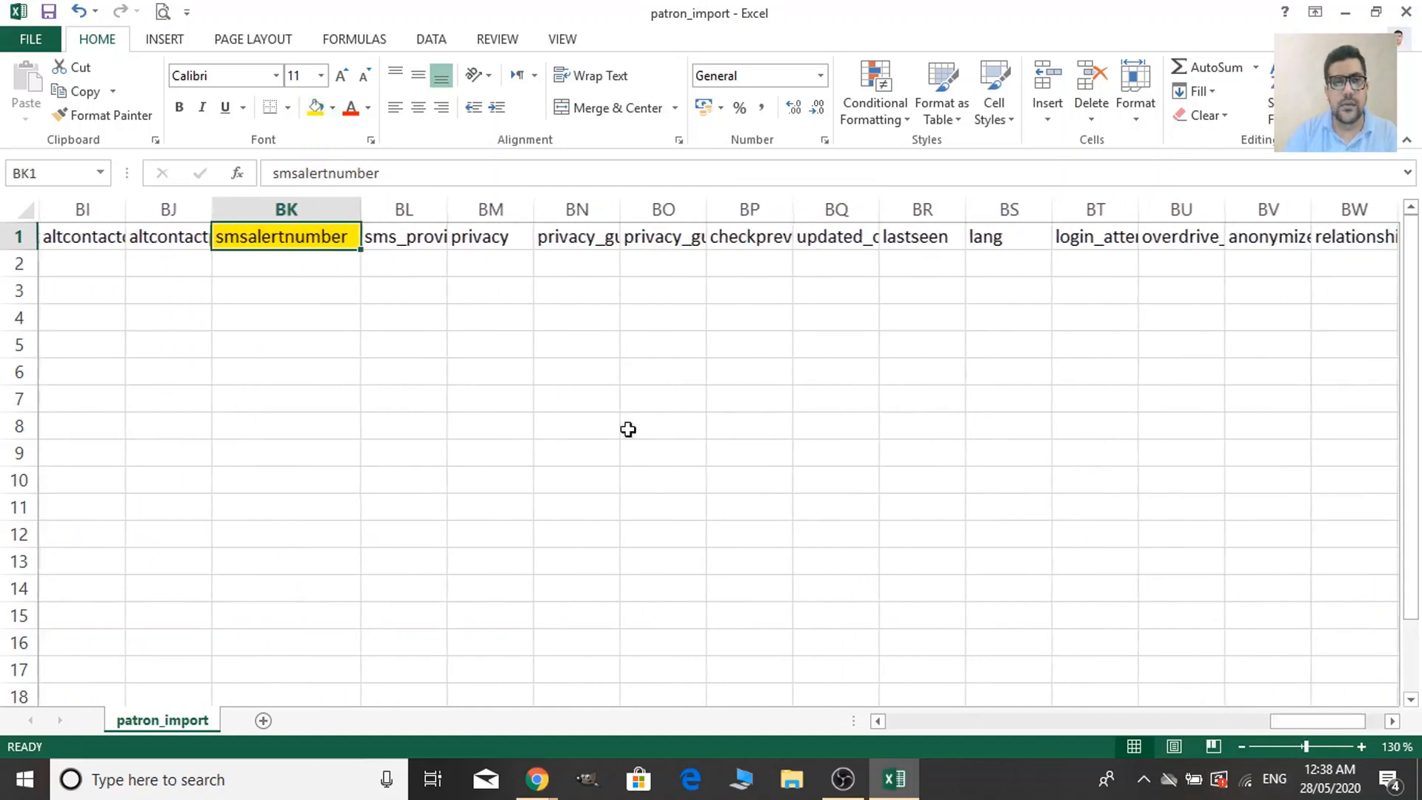
double_click(447, 206)
left_click(968, 238)
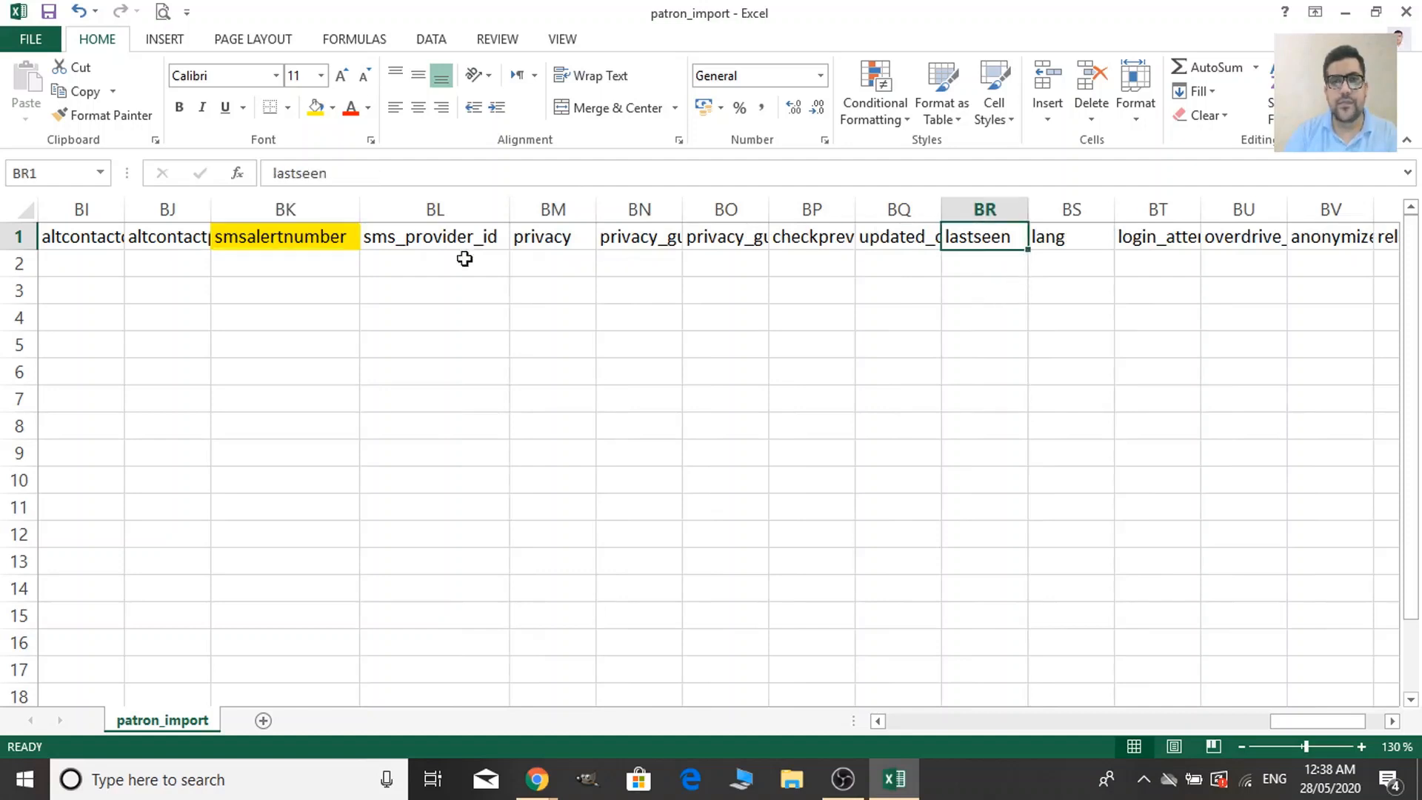
left_click(553, 238)
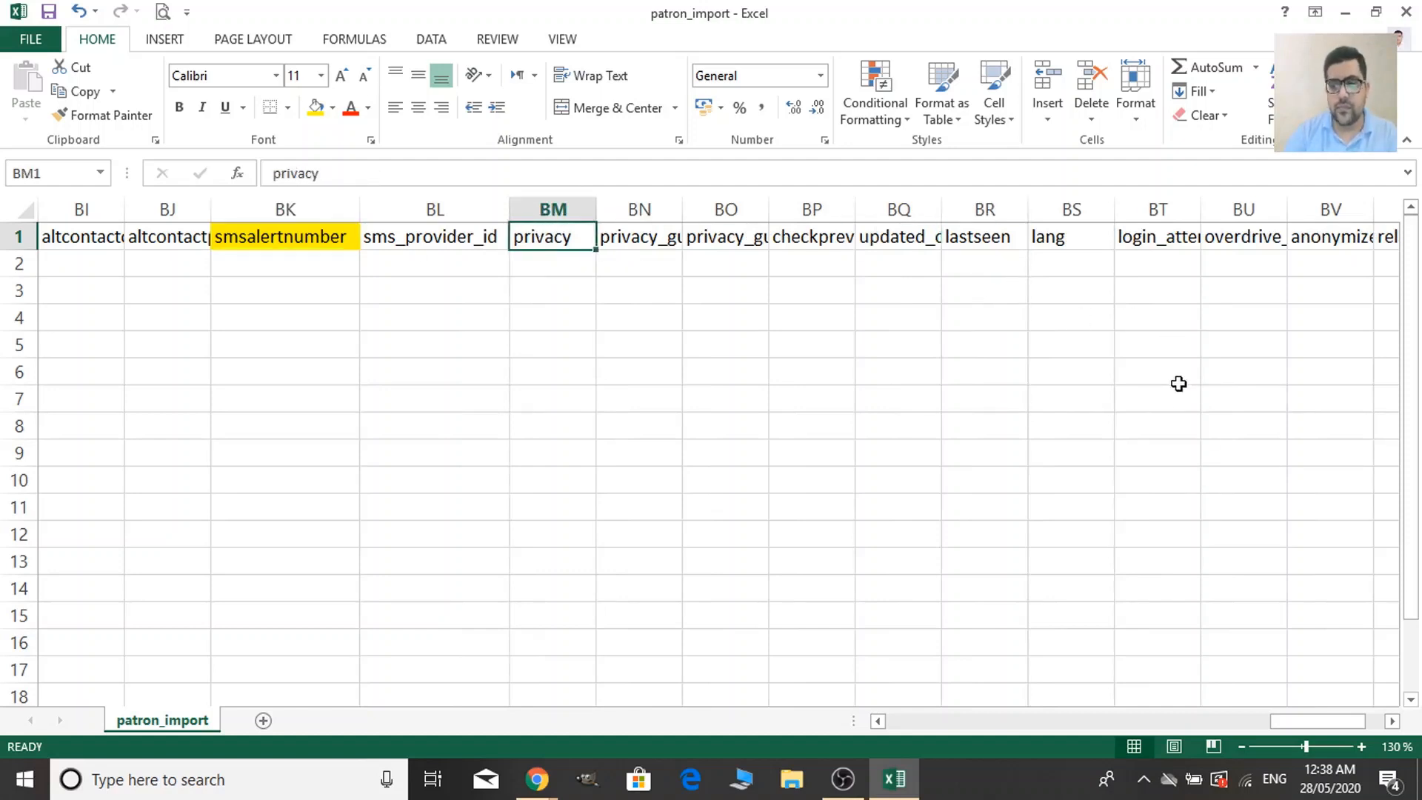
key("Right")
key("Right")
key("Right")
key("Right")
key("Right")
key("Right")
key("Right")
key("Right")
key("Right")
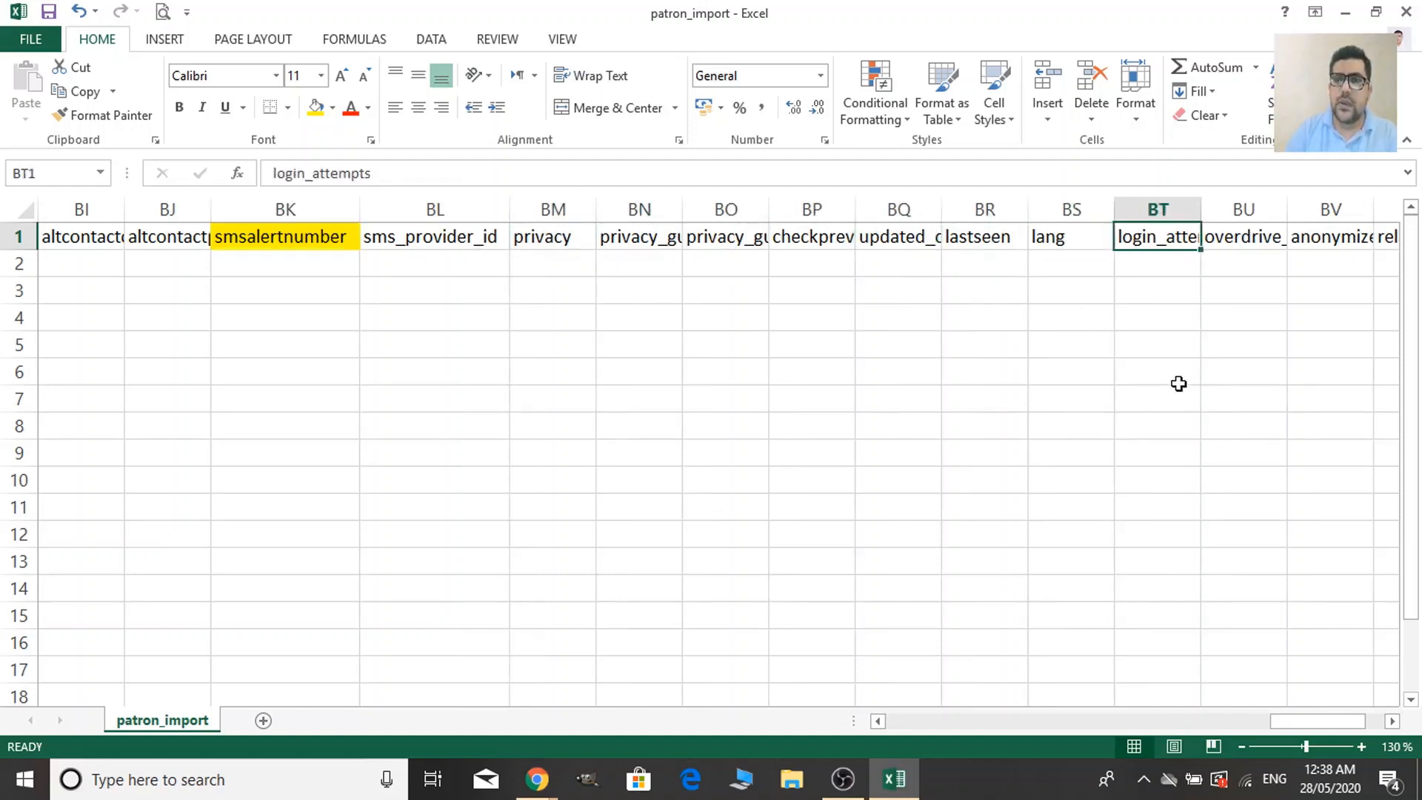
key("Right")
key("Right")
key("Right")
key("Right")
key("Right")
key("Right")
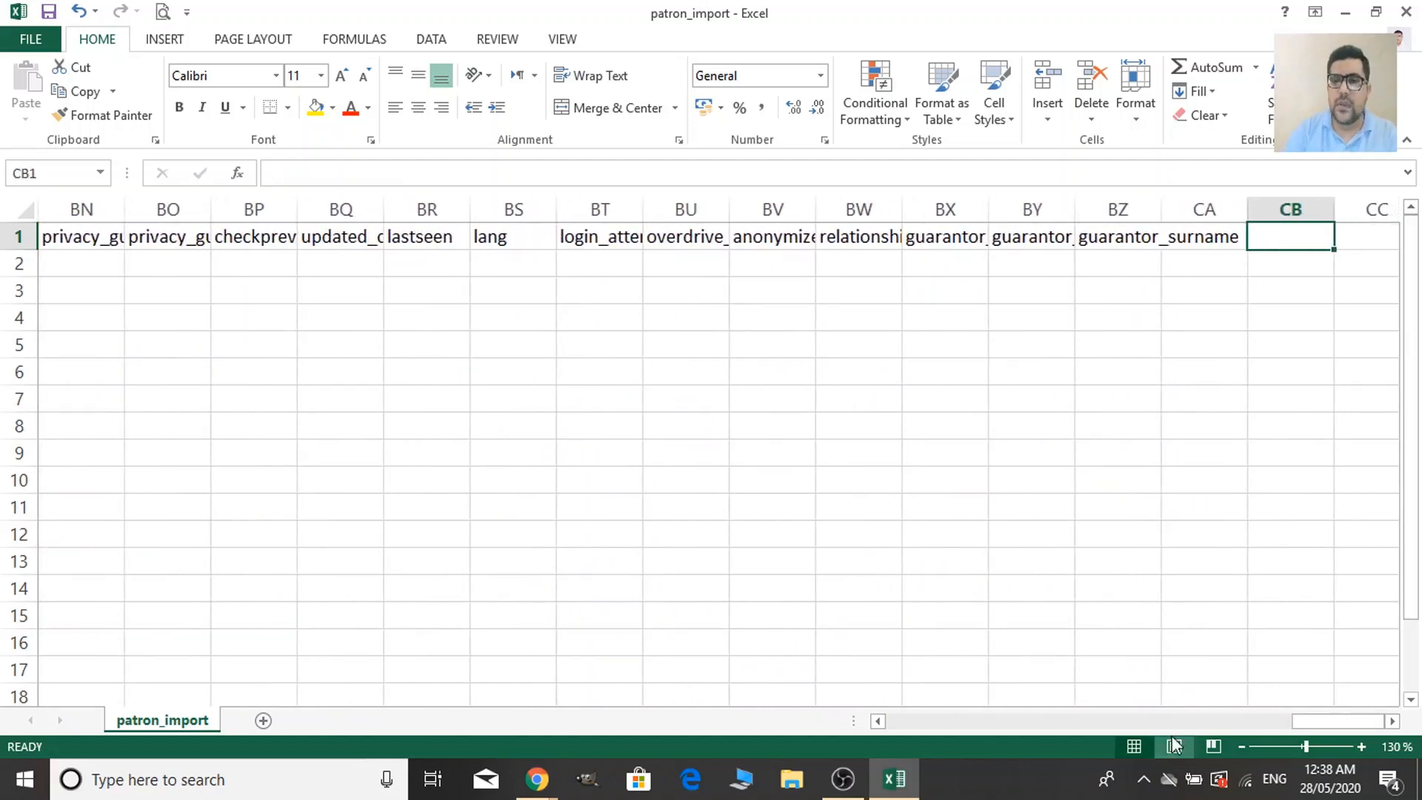
left_click_drag(1326, 727, 566, 743)
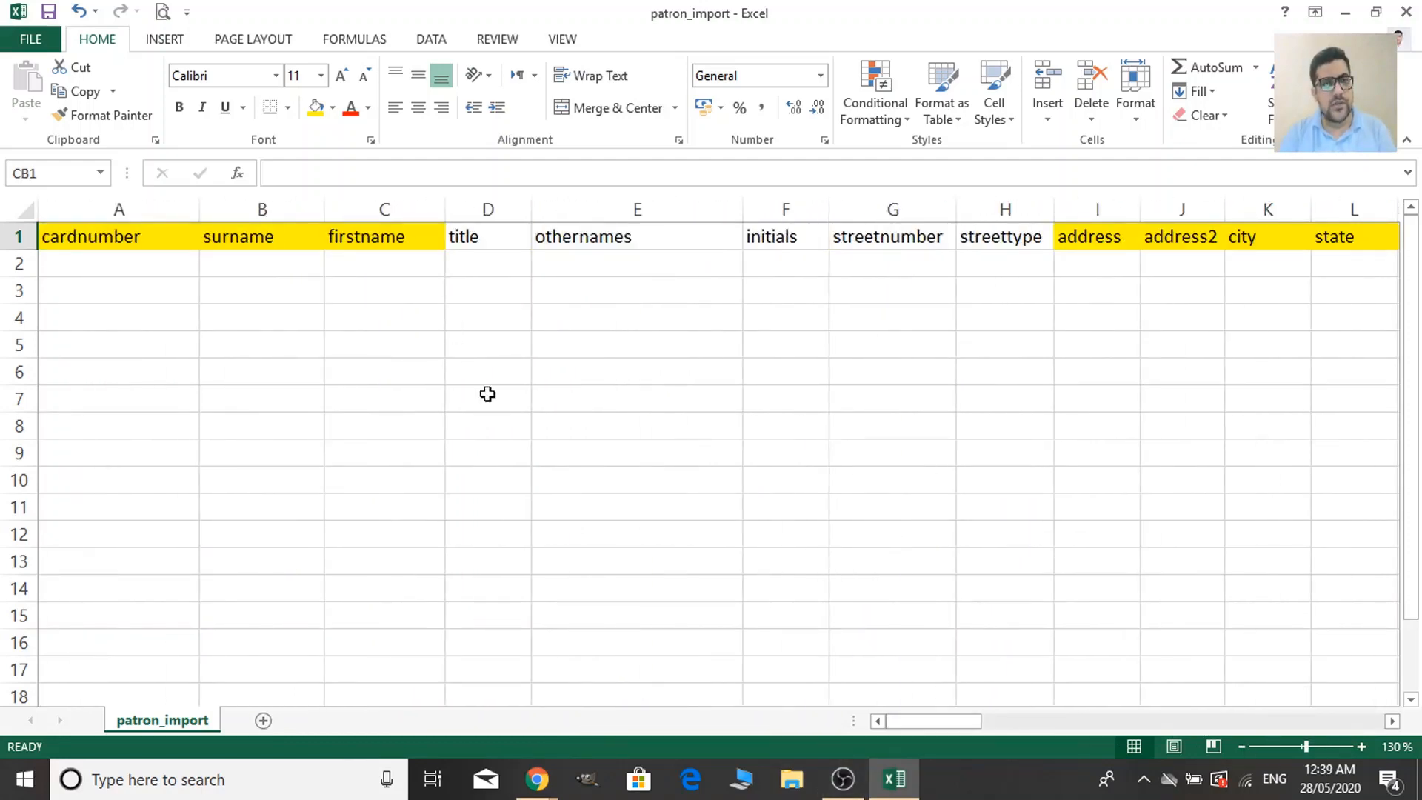
Open the recent Sample Patron Data workbook, then minimize it to return to patron_import.
scroll(487, 394, "down", 1)
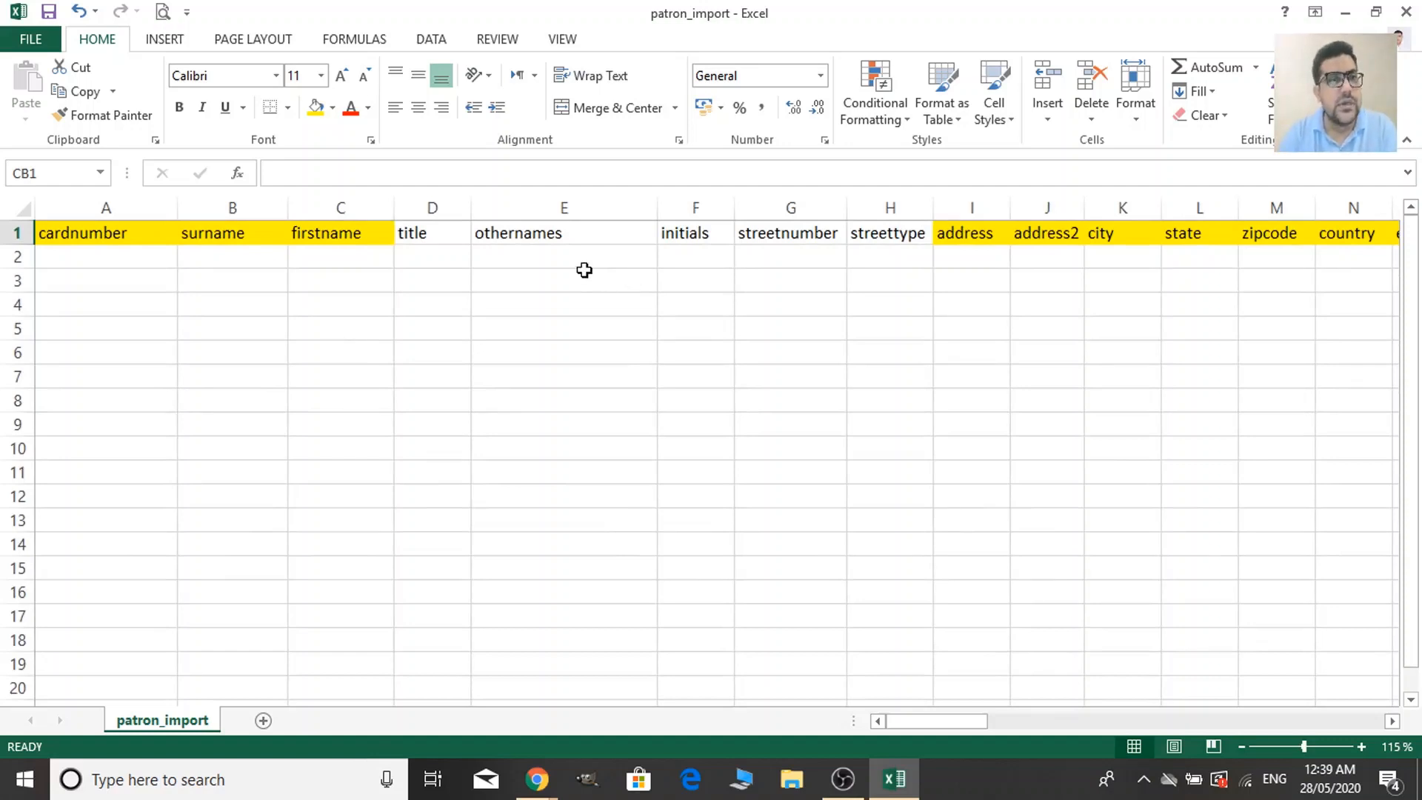
left_click(112, 256)
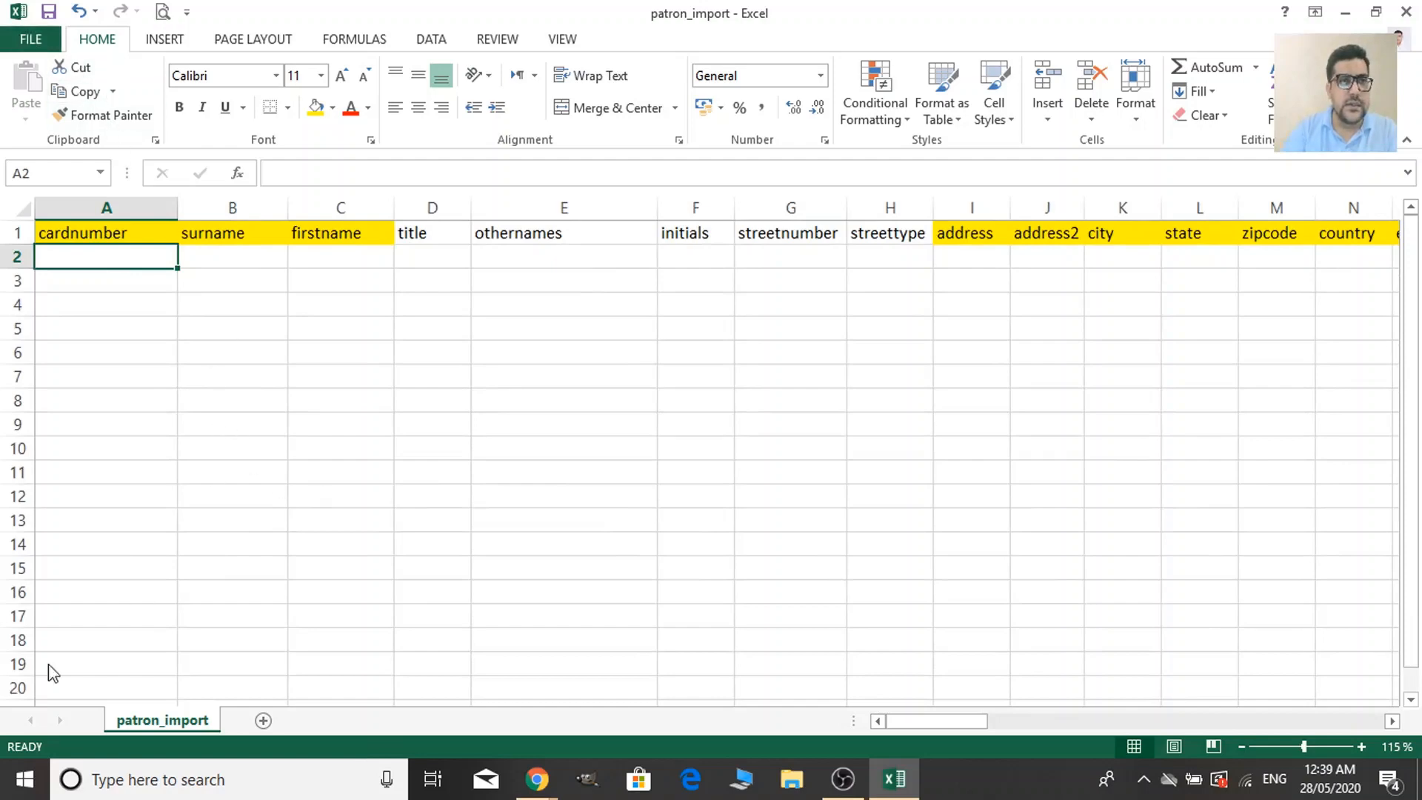
left_click(30, 39)
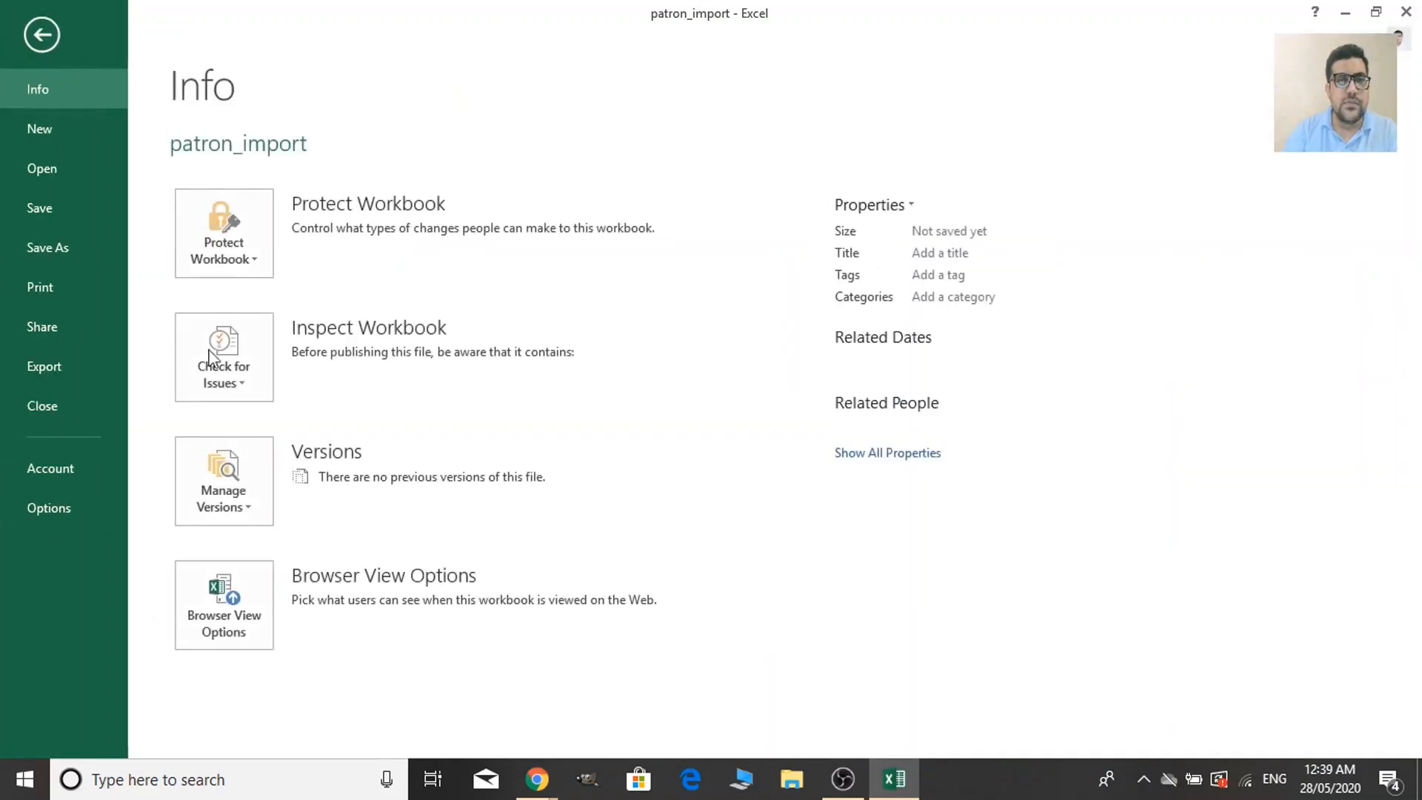
left_click(85, 165)
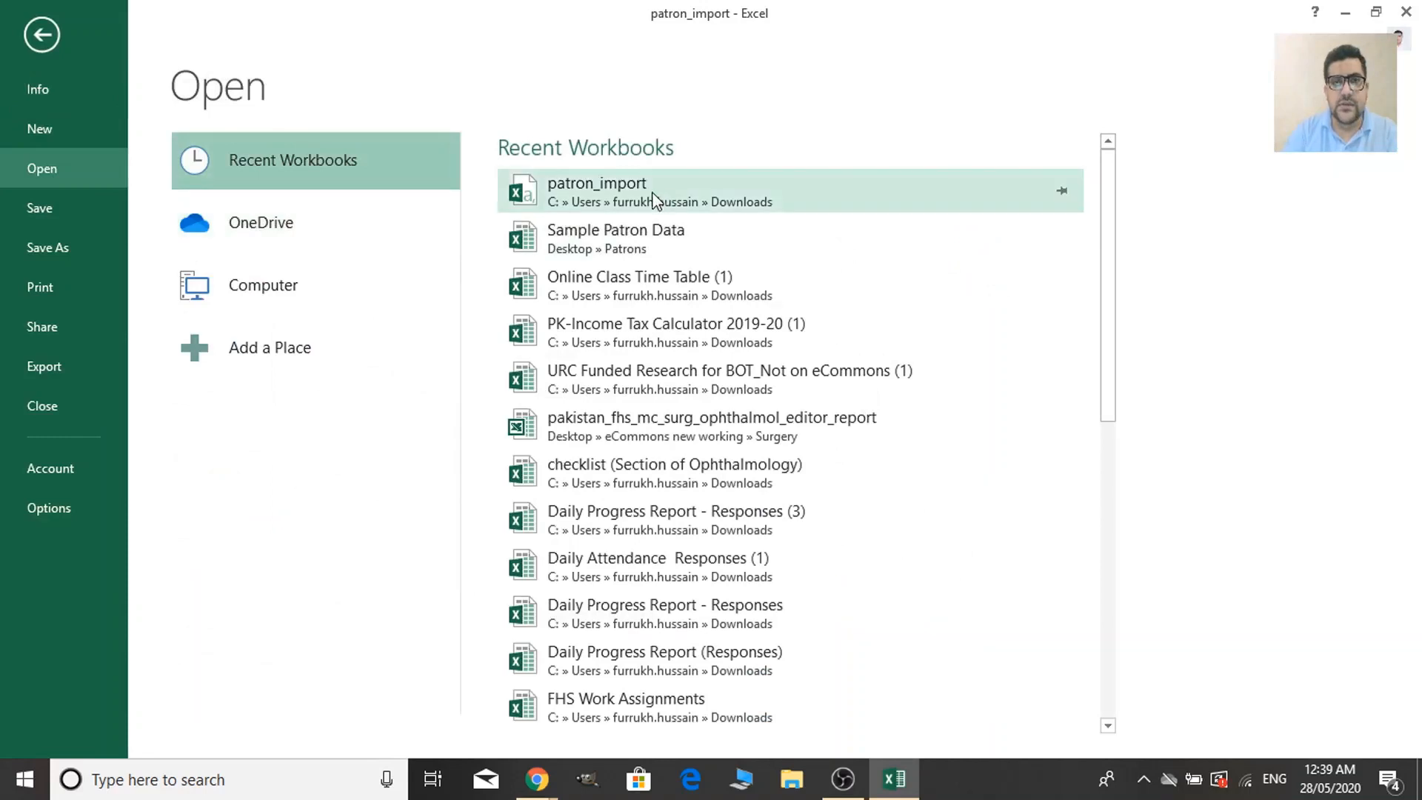
left_click(648, 252)
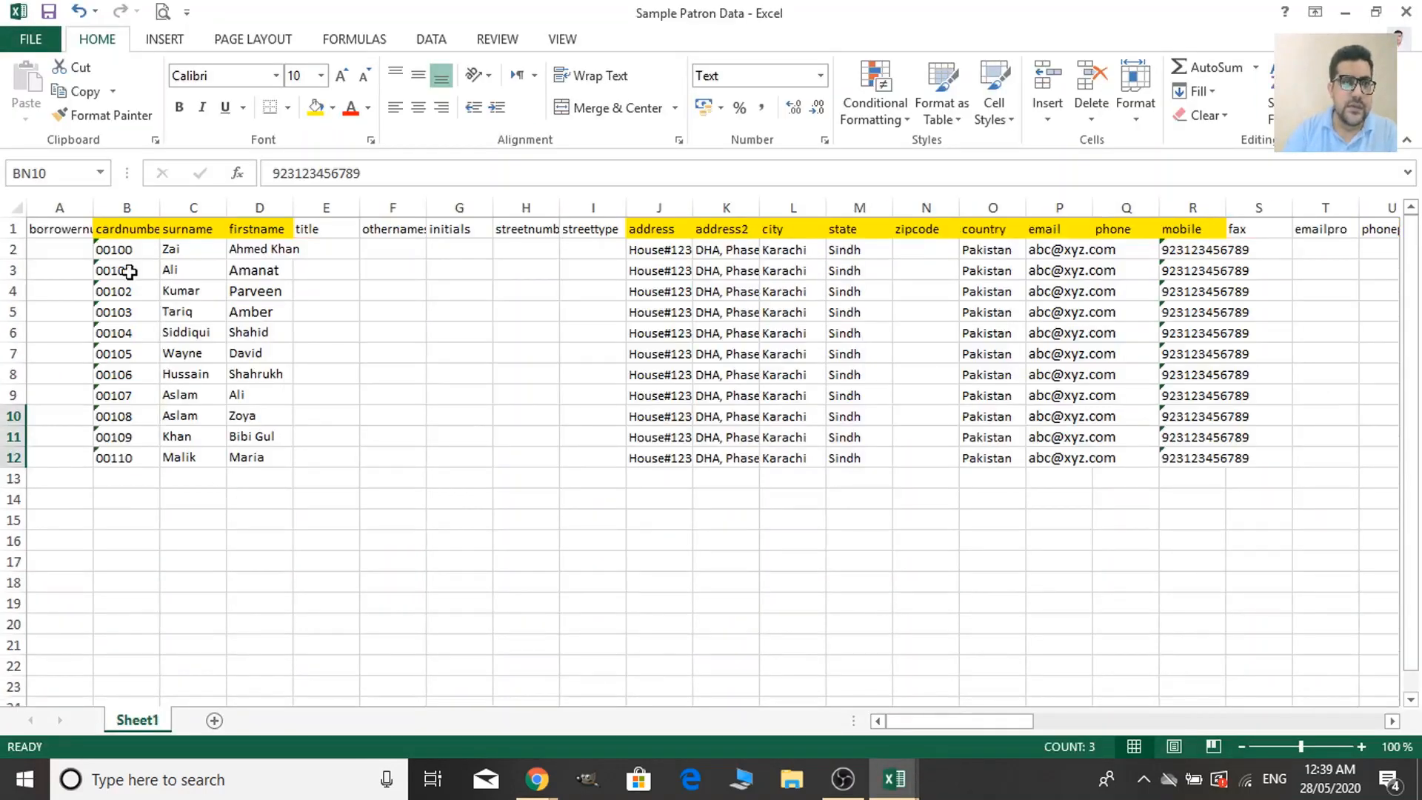
left_click(1348, 14)
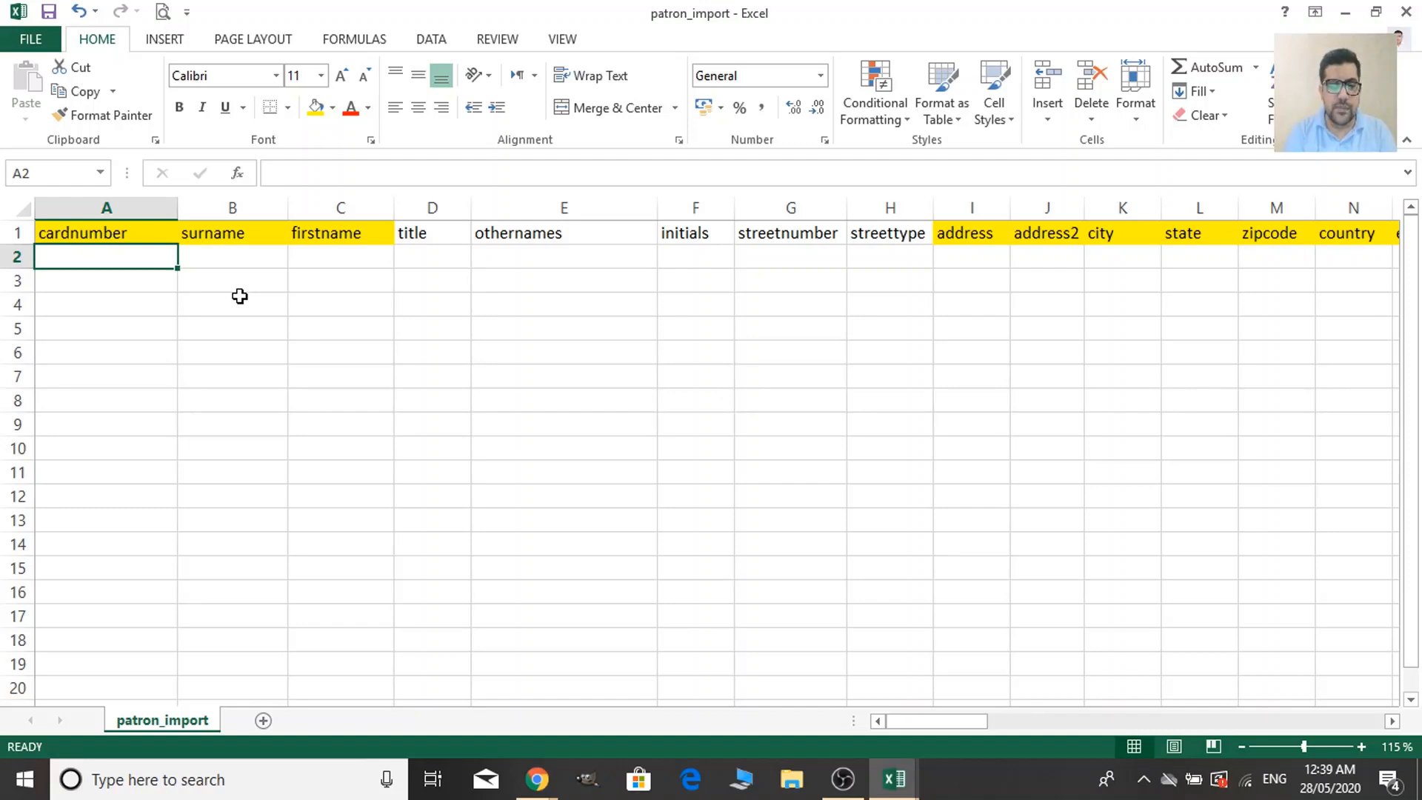
Enter card number '00100 in A2 so the leading zeros are kept.
type("st")
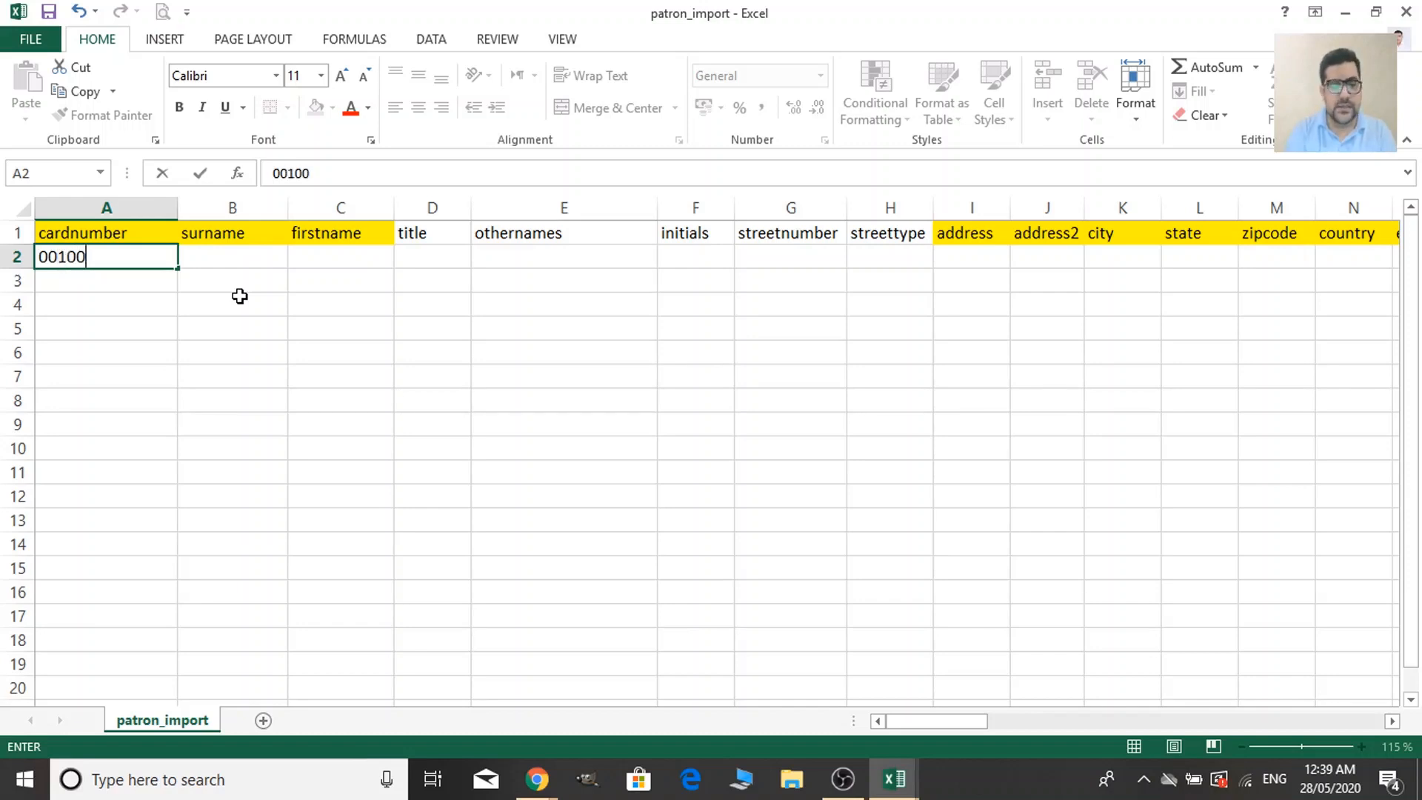
key("Tab")
key("Left")
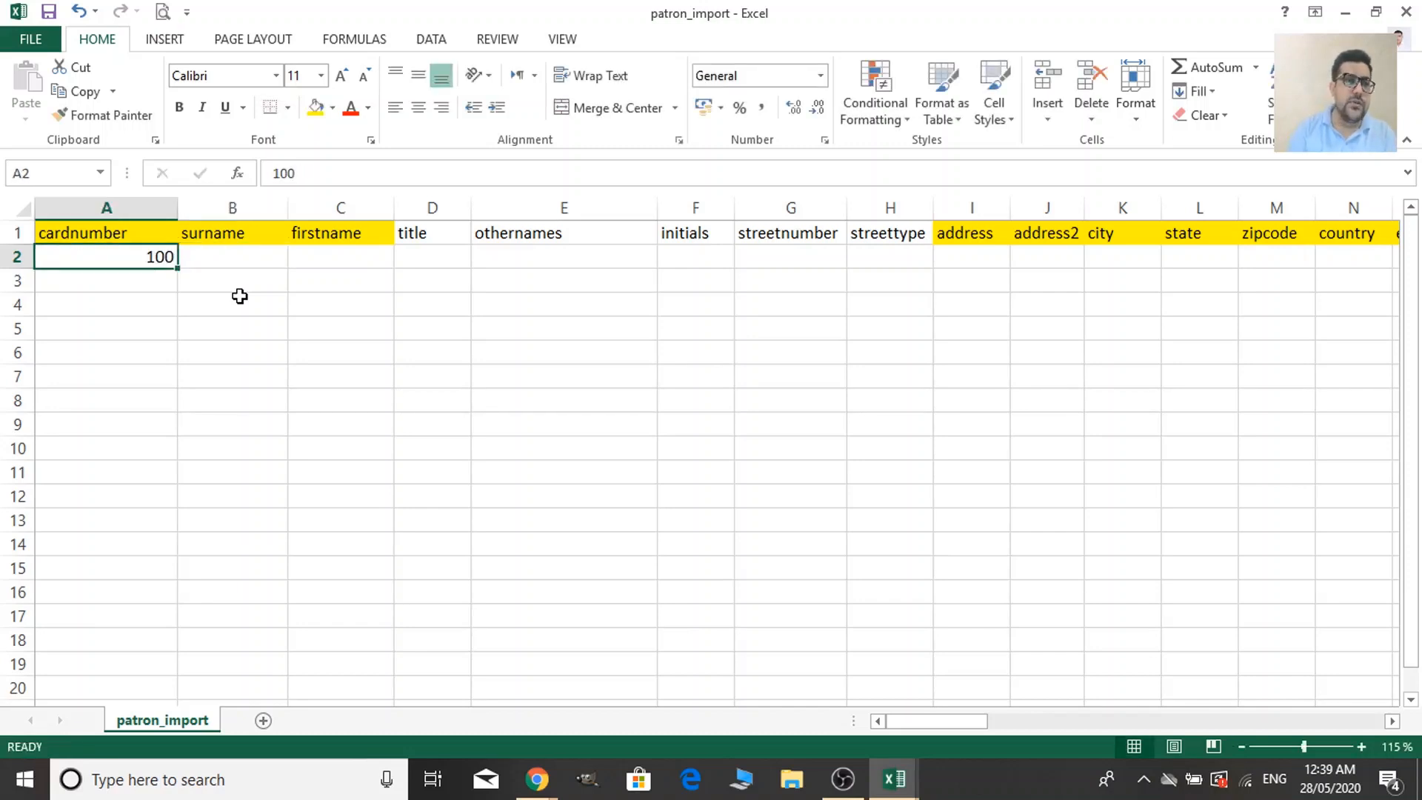
left_click(137, 304)
left_click(139, 255)
type("'")
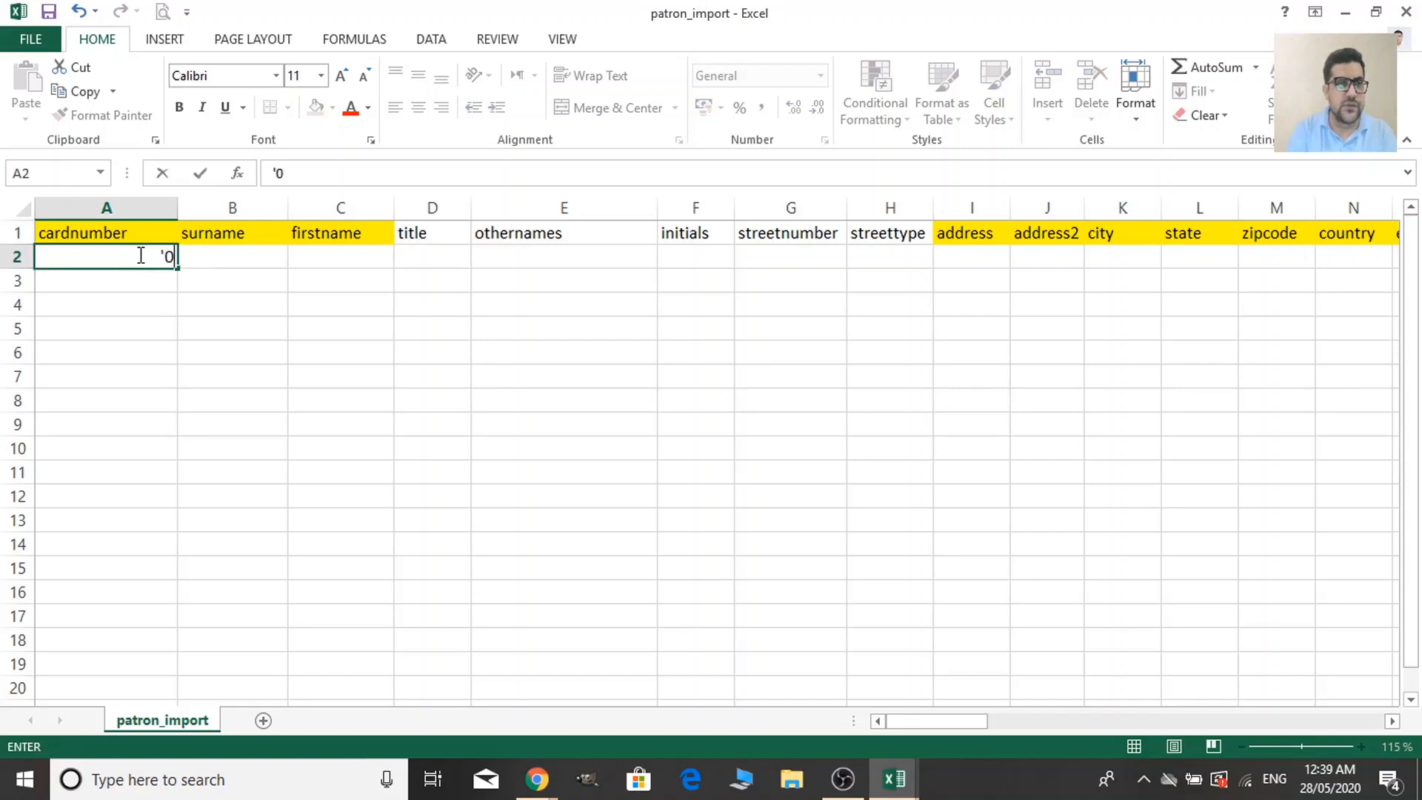
type("00100")
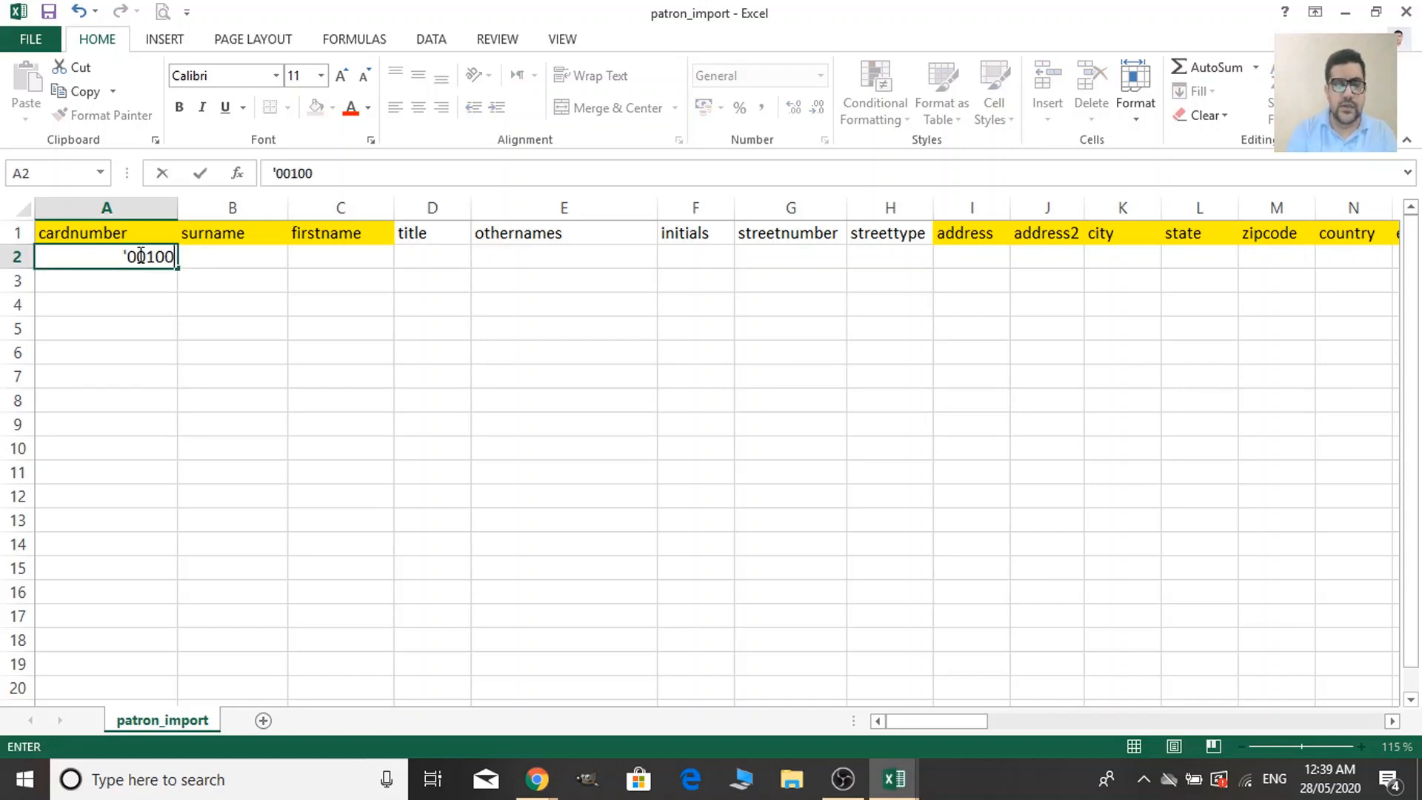
left_click(139, 279)
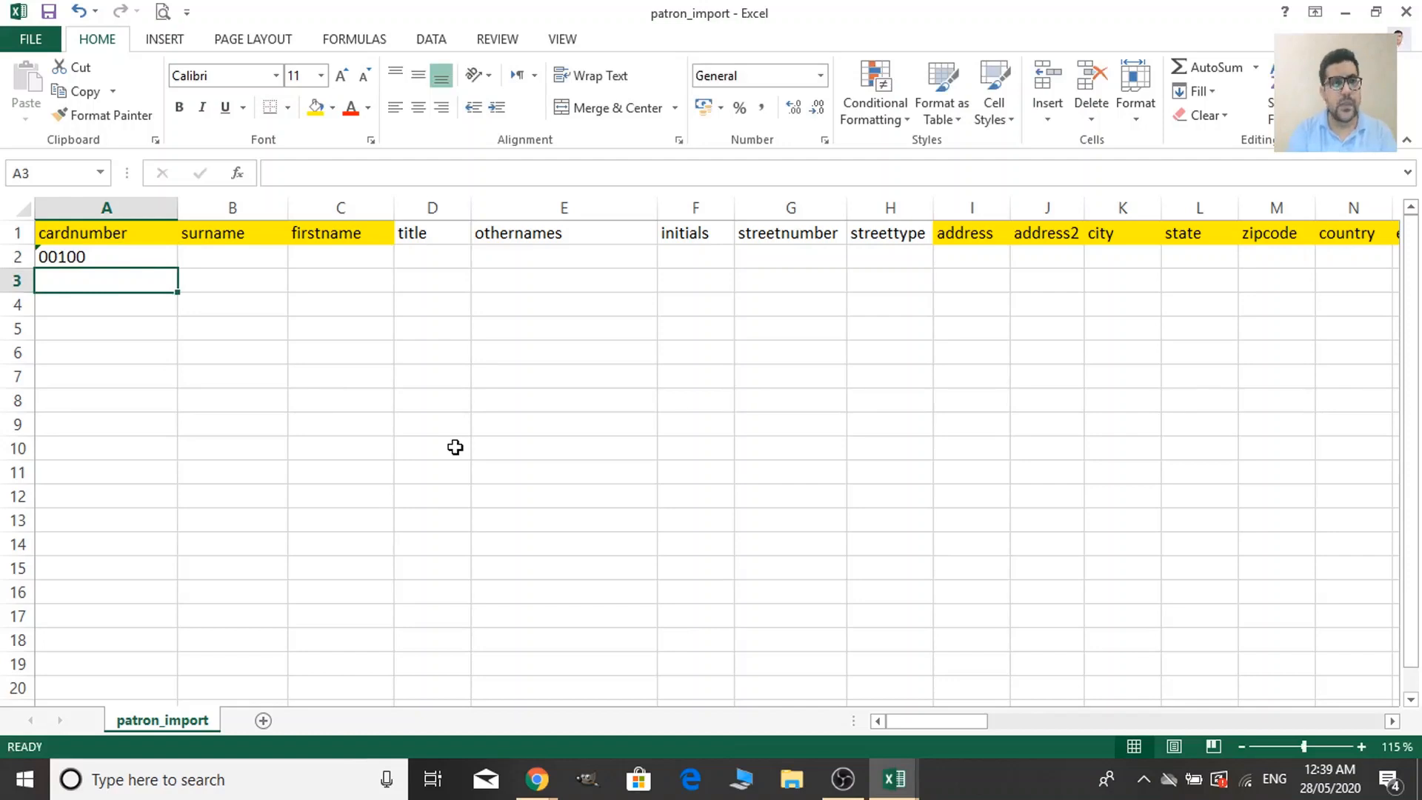
key("Right")
key("Up")
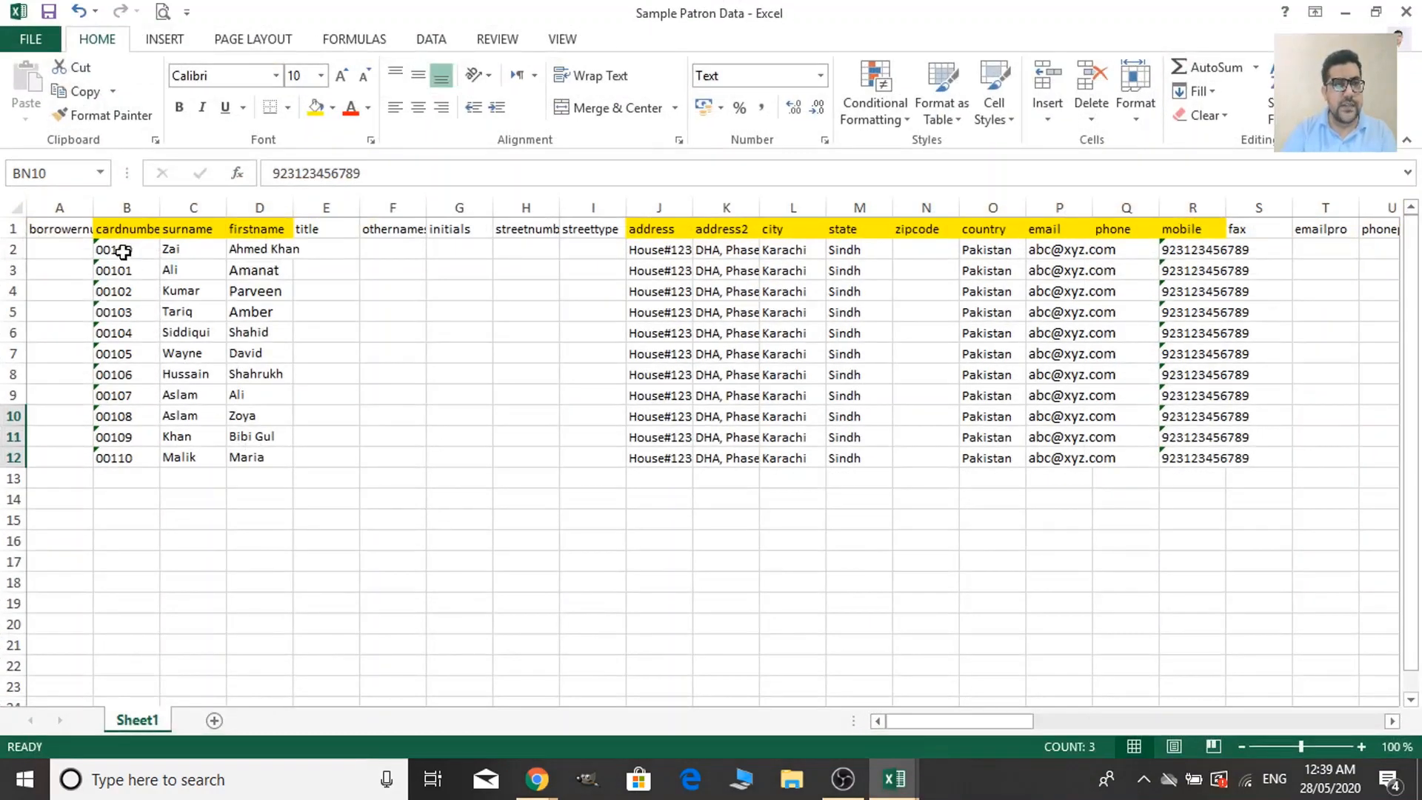
Copy the sample card numbers B2:B12 into patron_import A2:A12.
left_click_drag(123, 252, 120, 456)
key("ctrl+c")
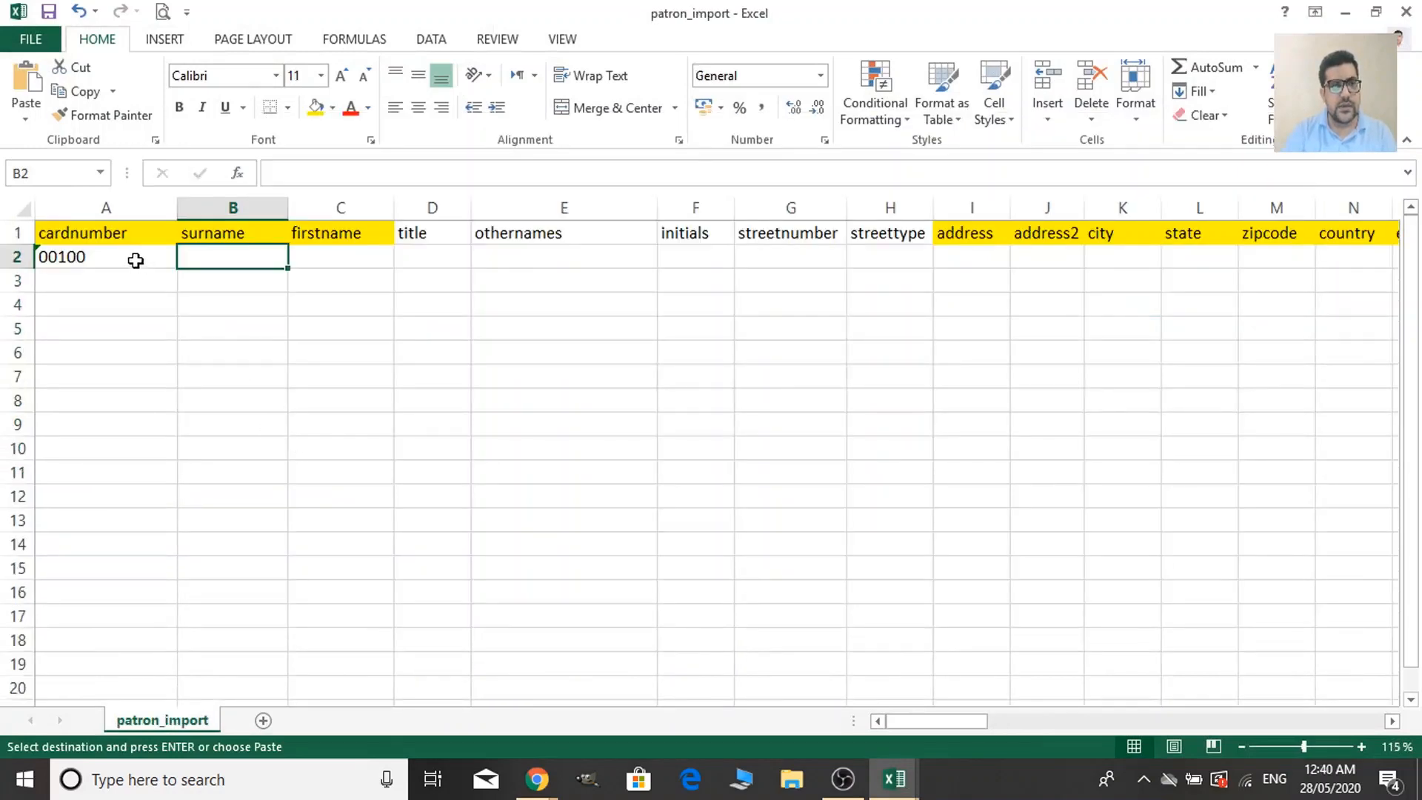
left_click(136, 260)
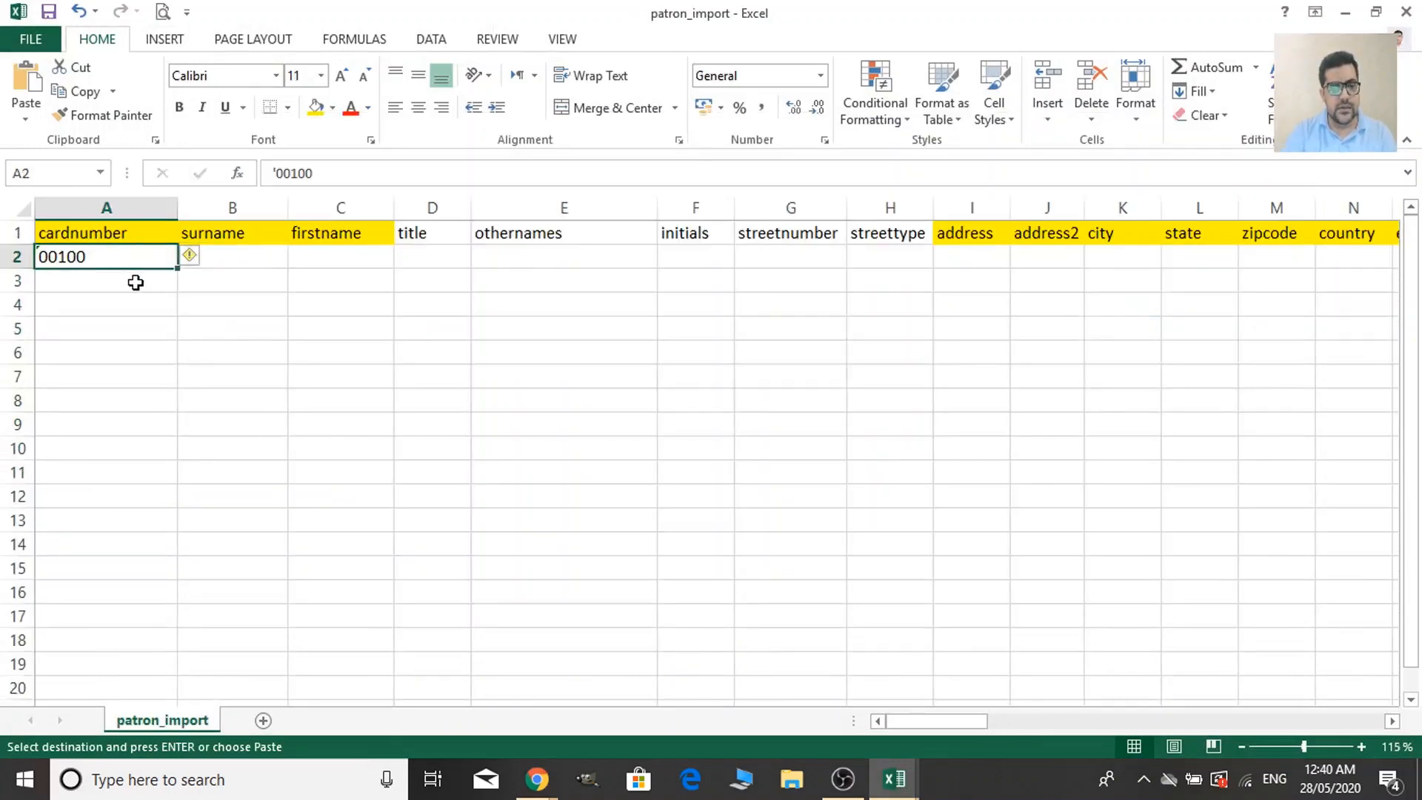
key("ctrl+v")
scroll(285, 502, "up", 3)
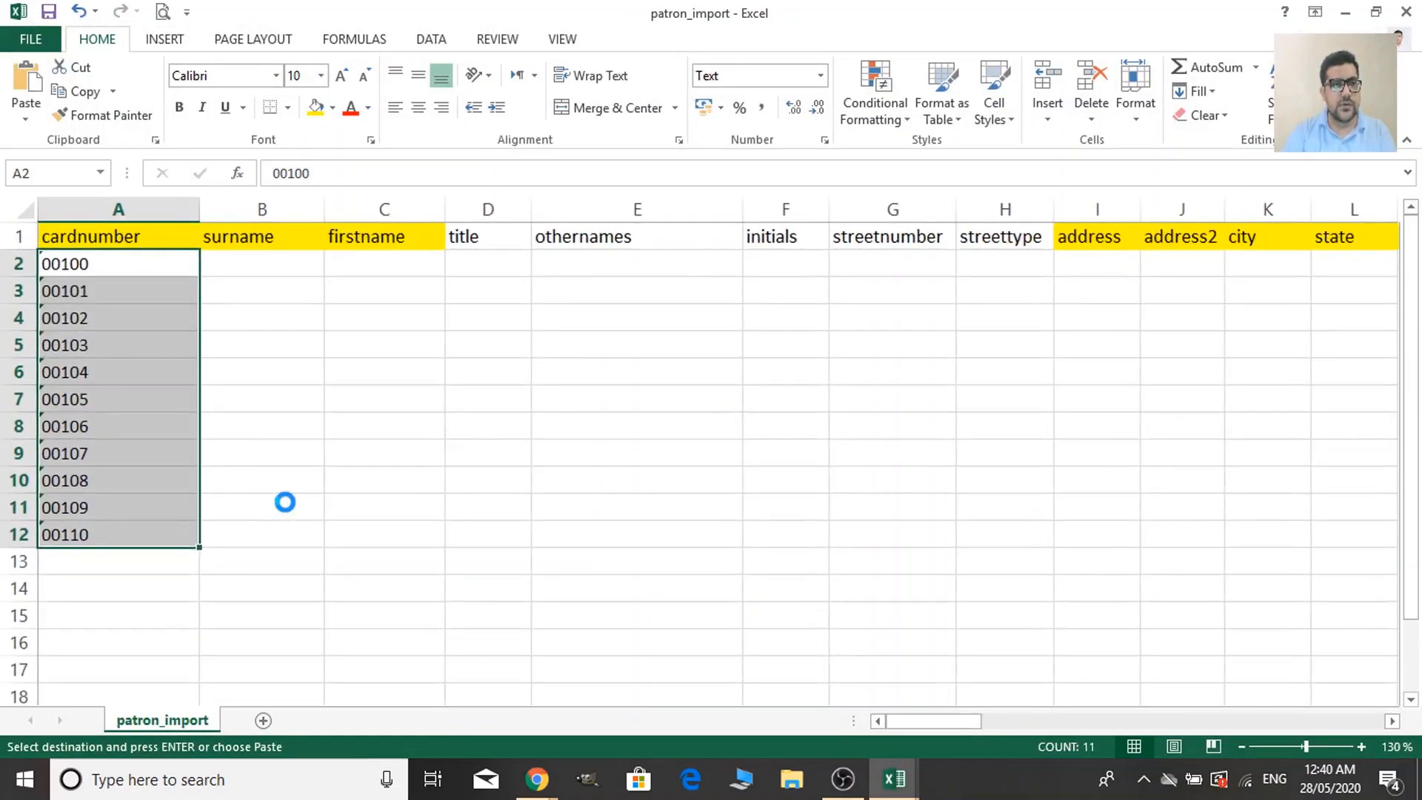
scroll(285, 502, "up", 2)
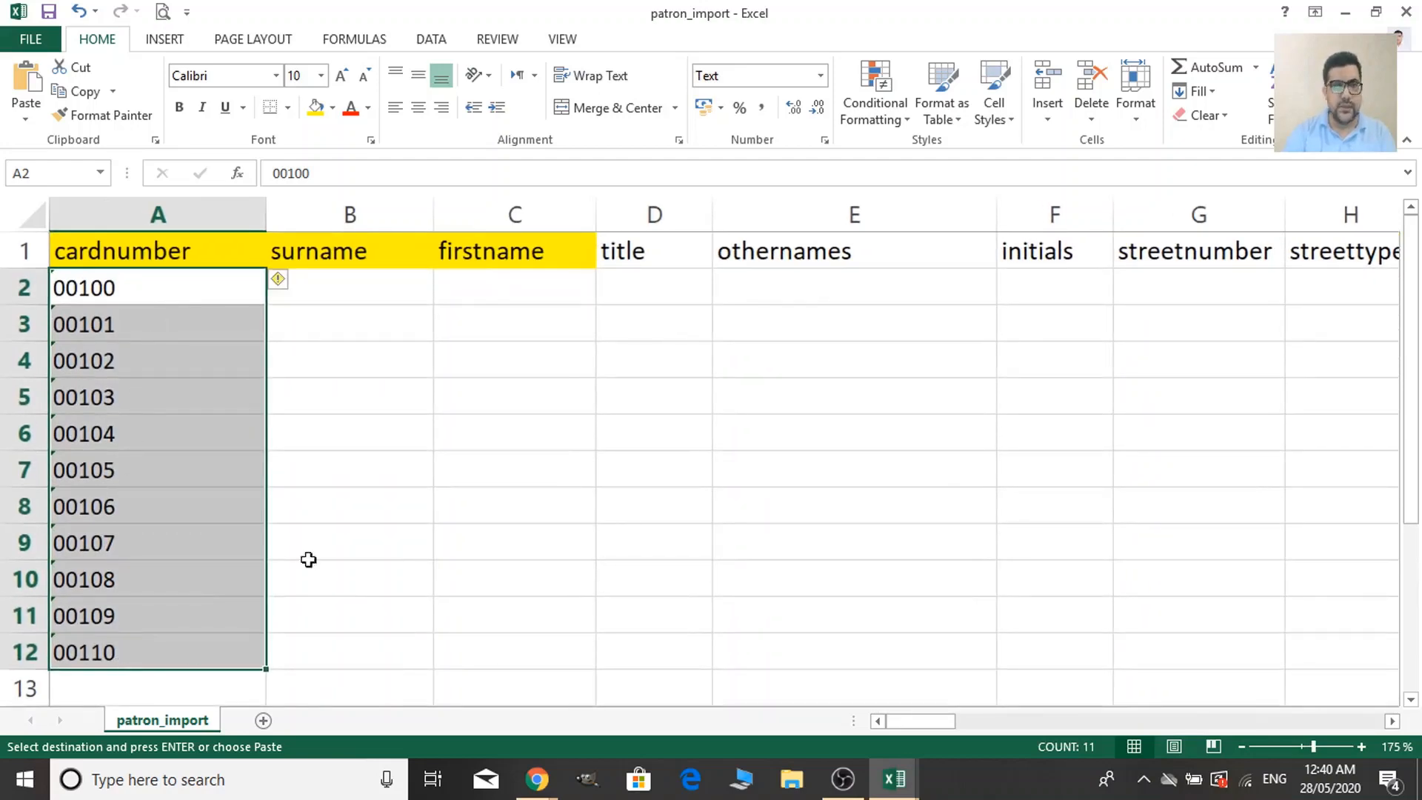
left_click(366, 296)
Copy the sample surnames C2:C12 into patron_import B2:B12.
key("alt+Tab")
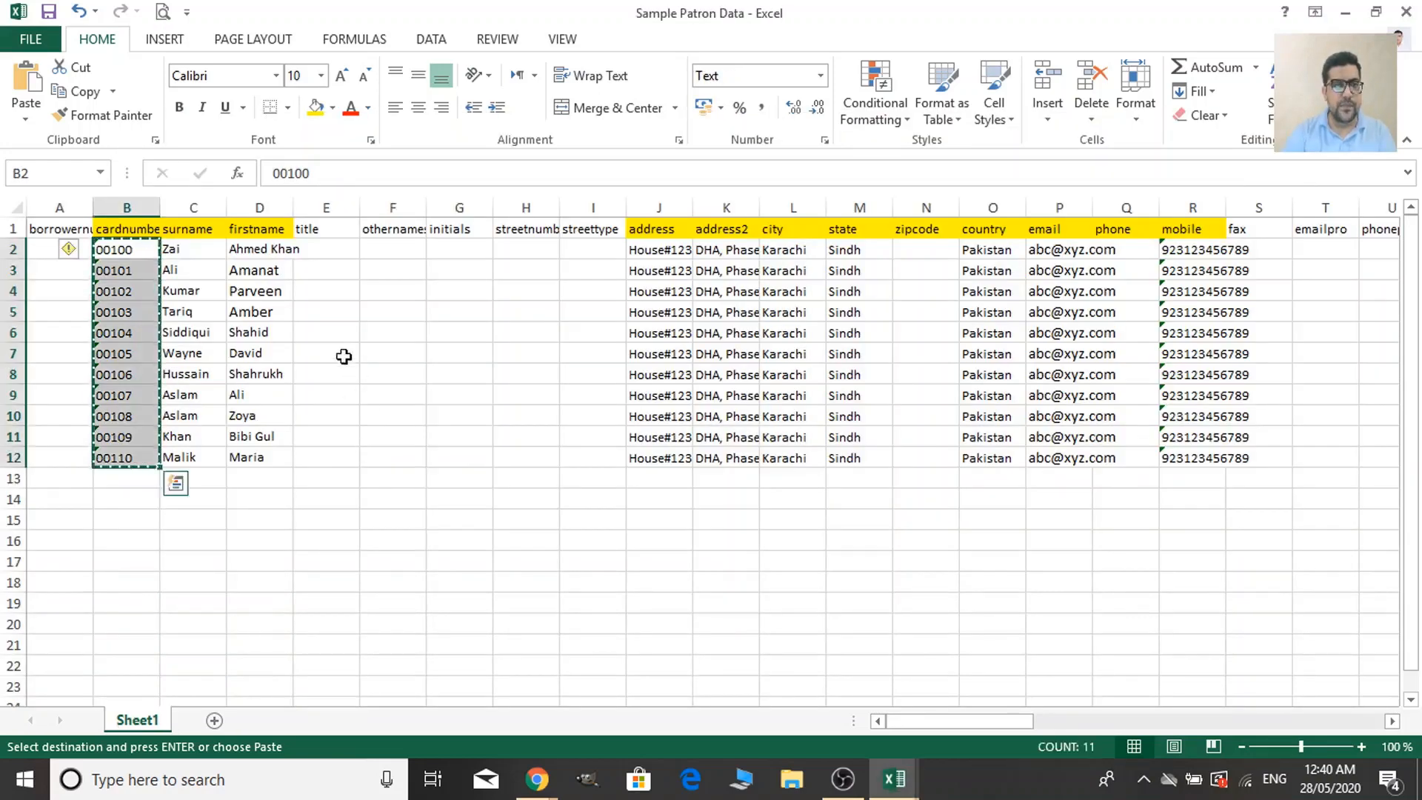
scroll(375, 406, "up", 3)
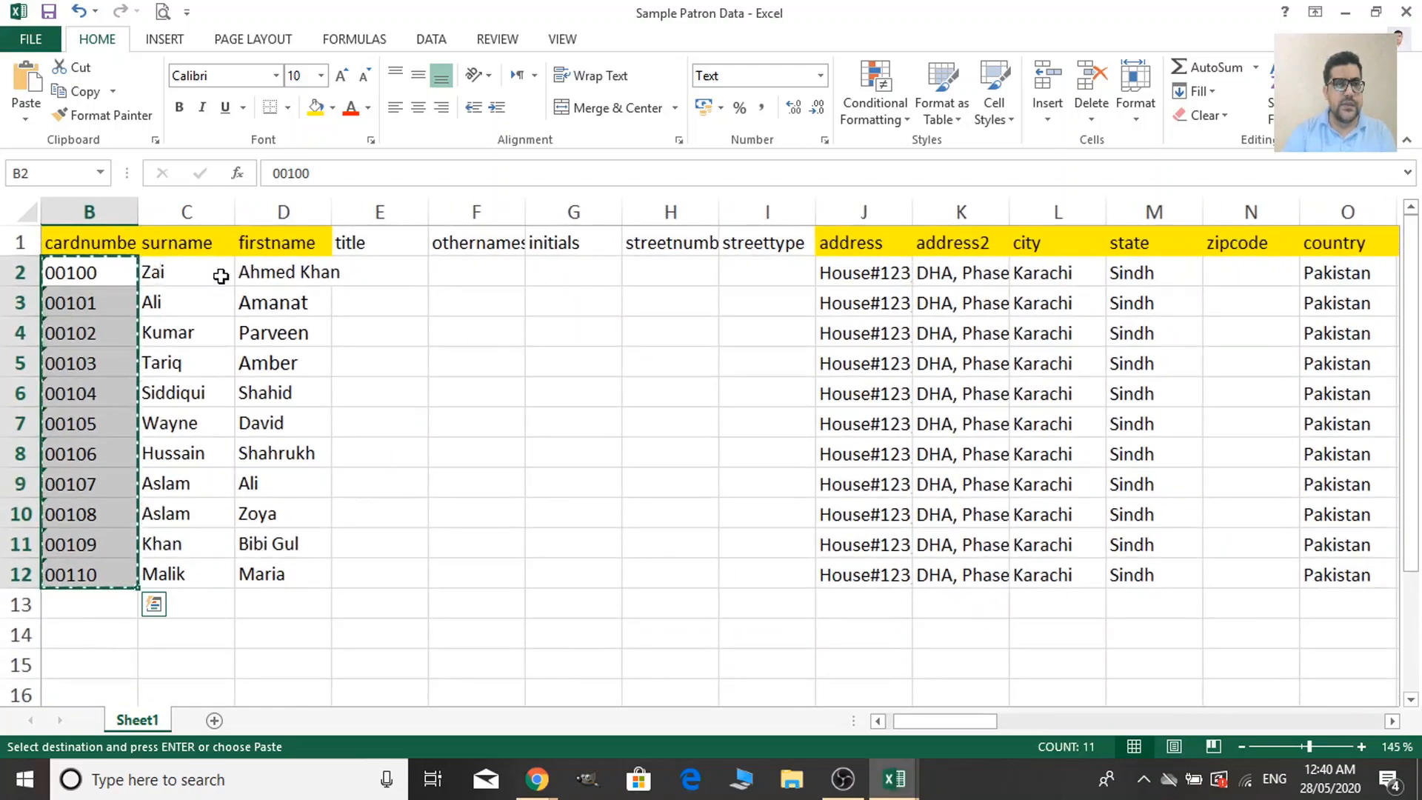
left_click(221, 275)
left_click_drag(221, 275, 198, 577)
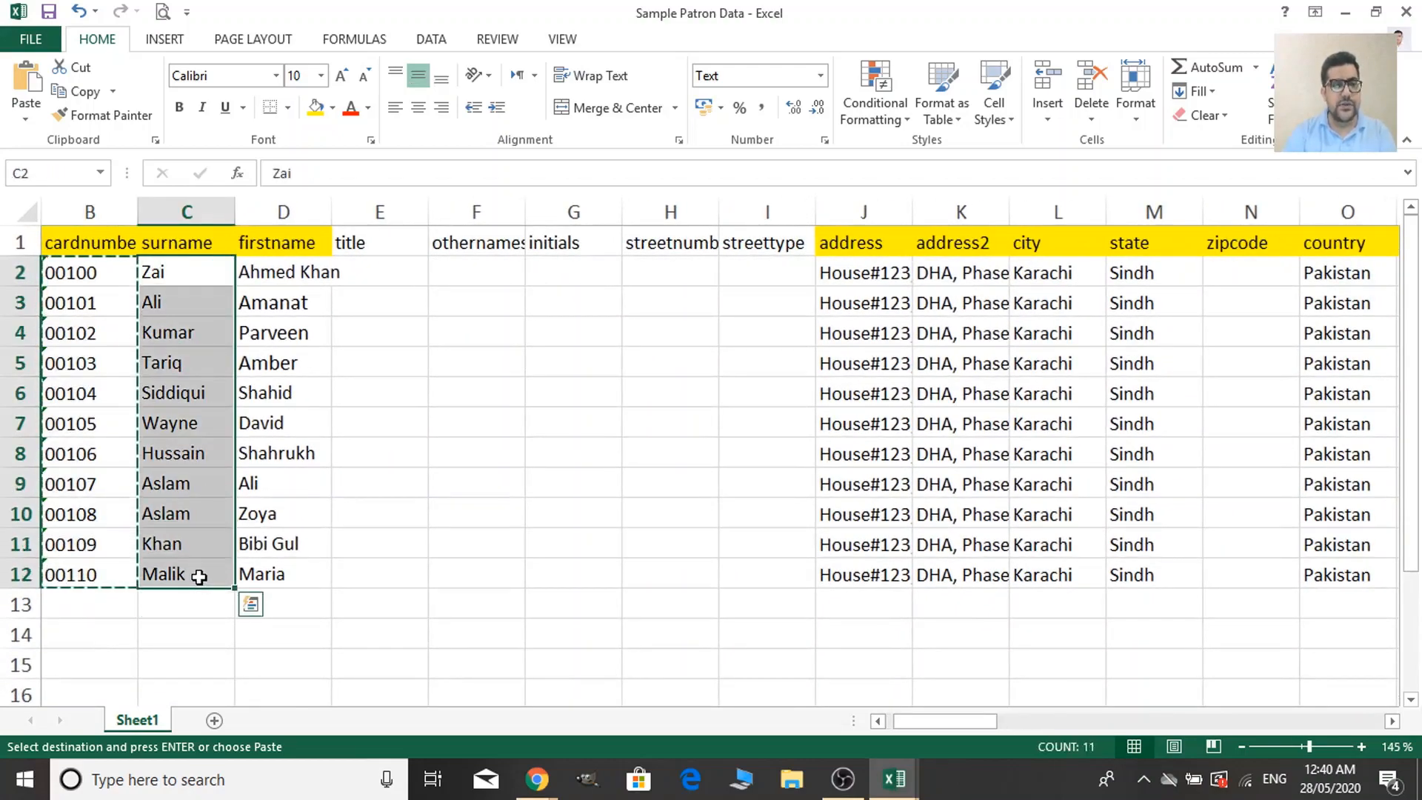
key("alt+Tab")
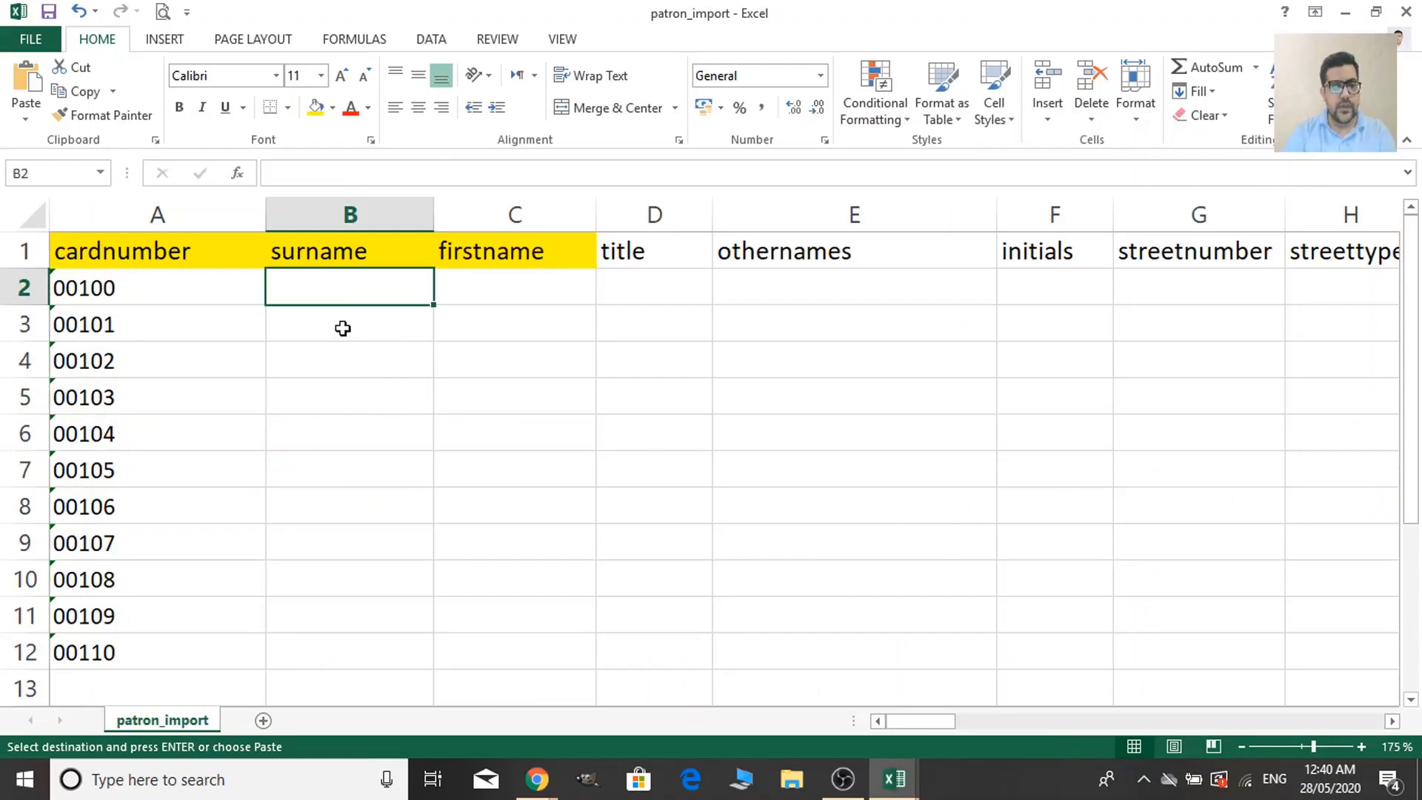
key("ctrl+v")
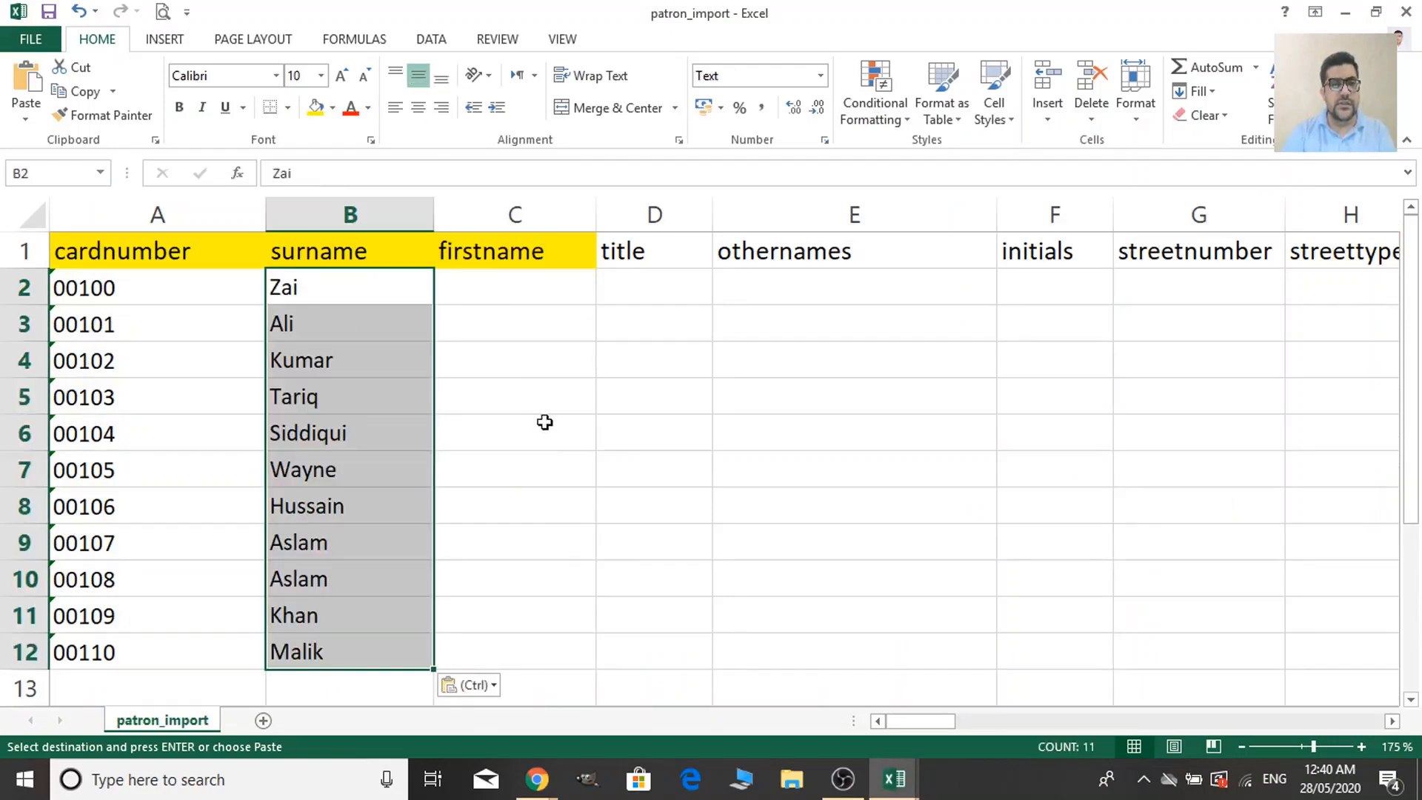
Copy the sample first names D2:D12 into patron_import C2:C12.
left_click(523, 294)
key("alt+Tab")
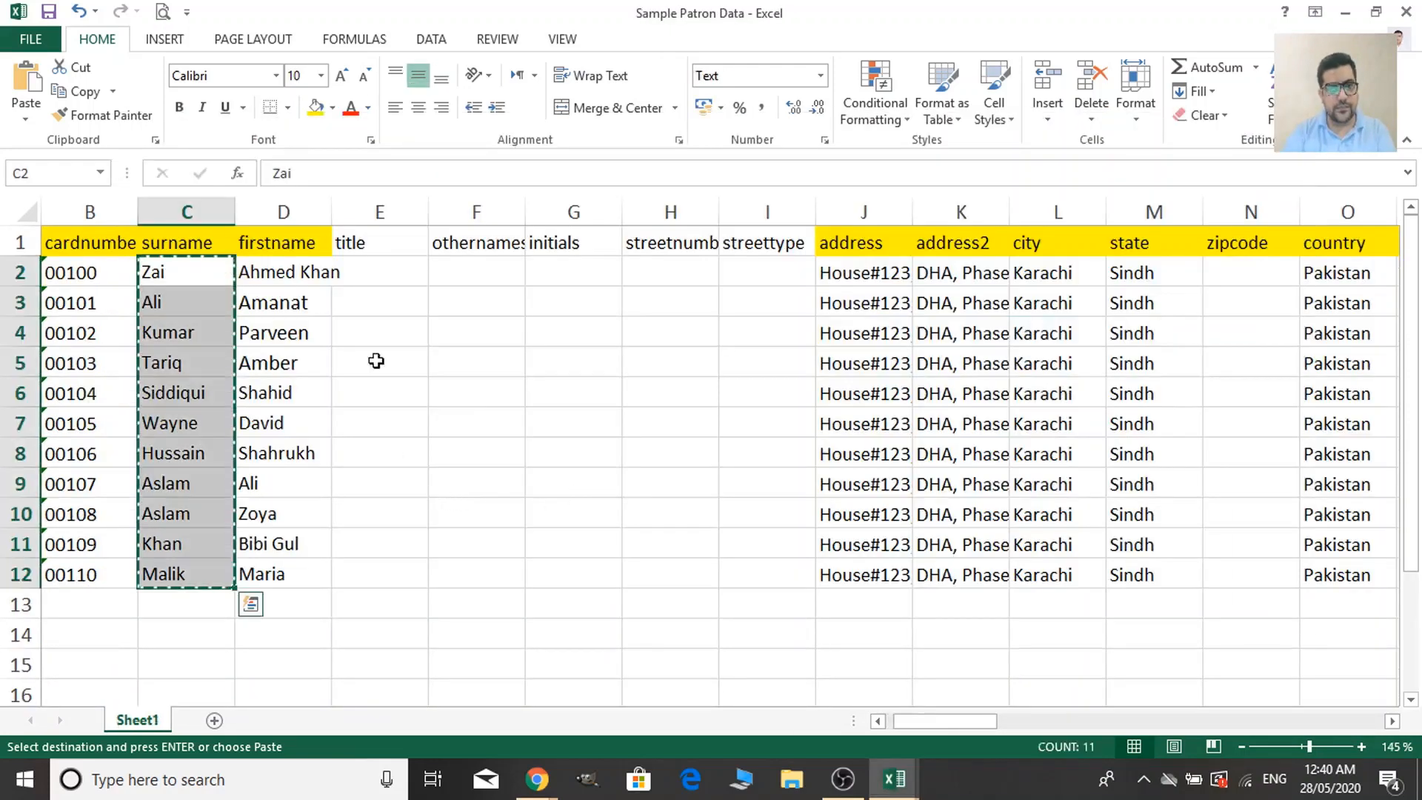
left_click_drag(300, 271, 286, 565)
key("ctrl+c")
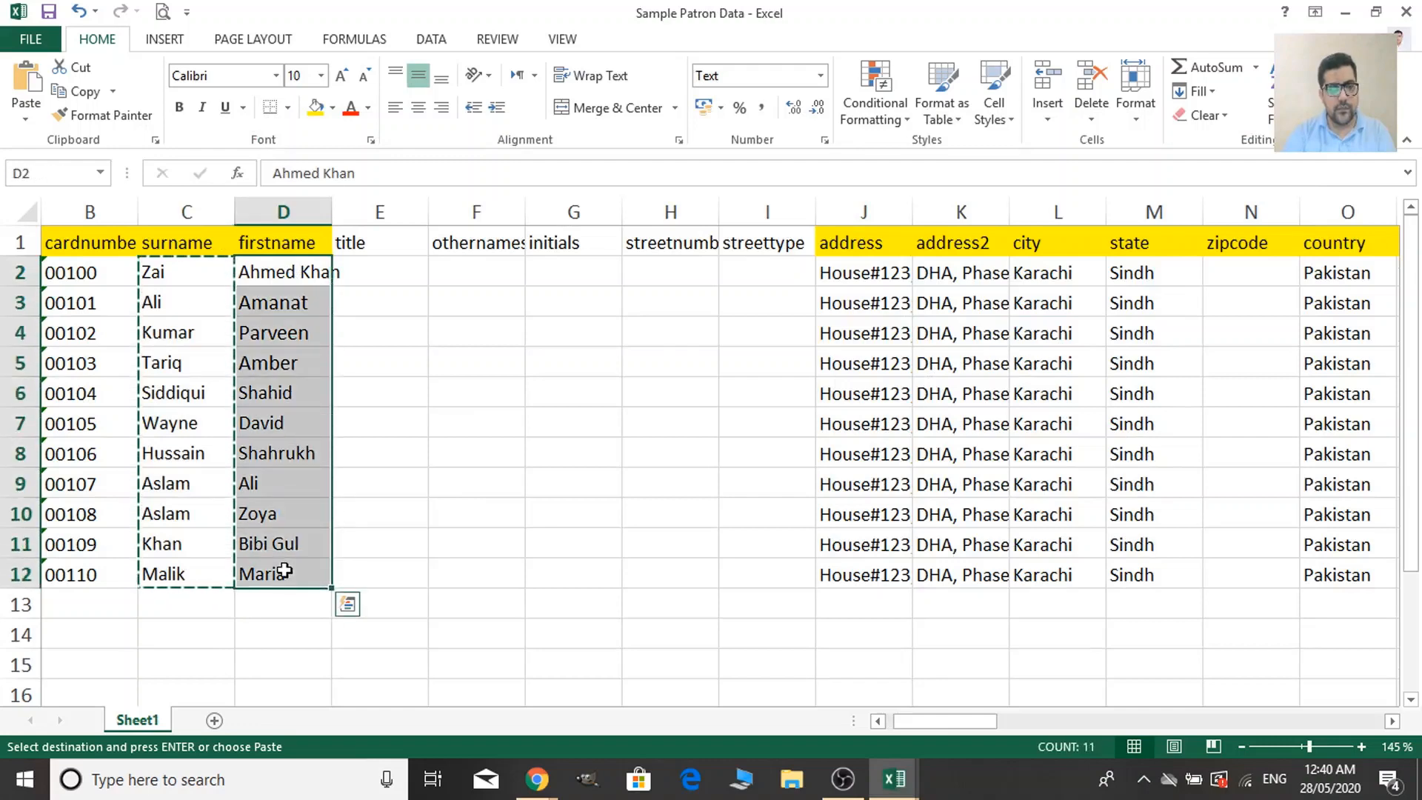
key("alt+Tab")
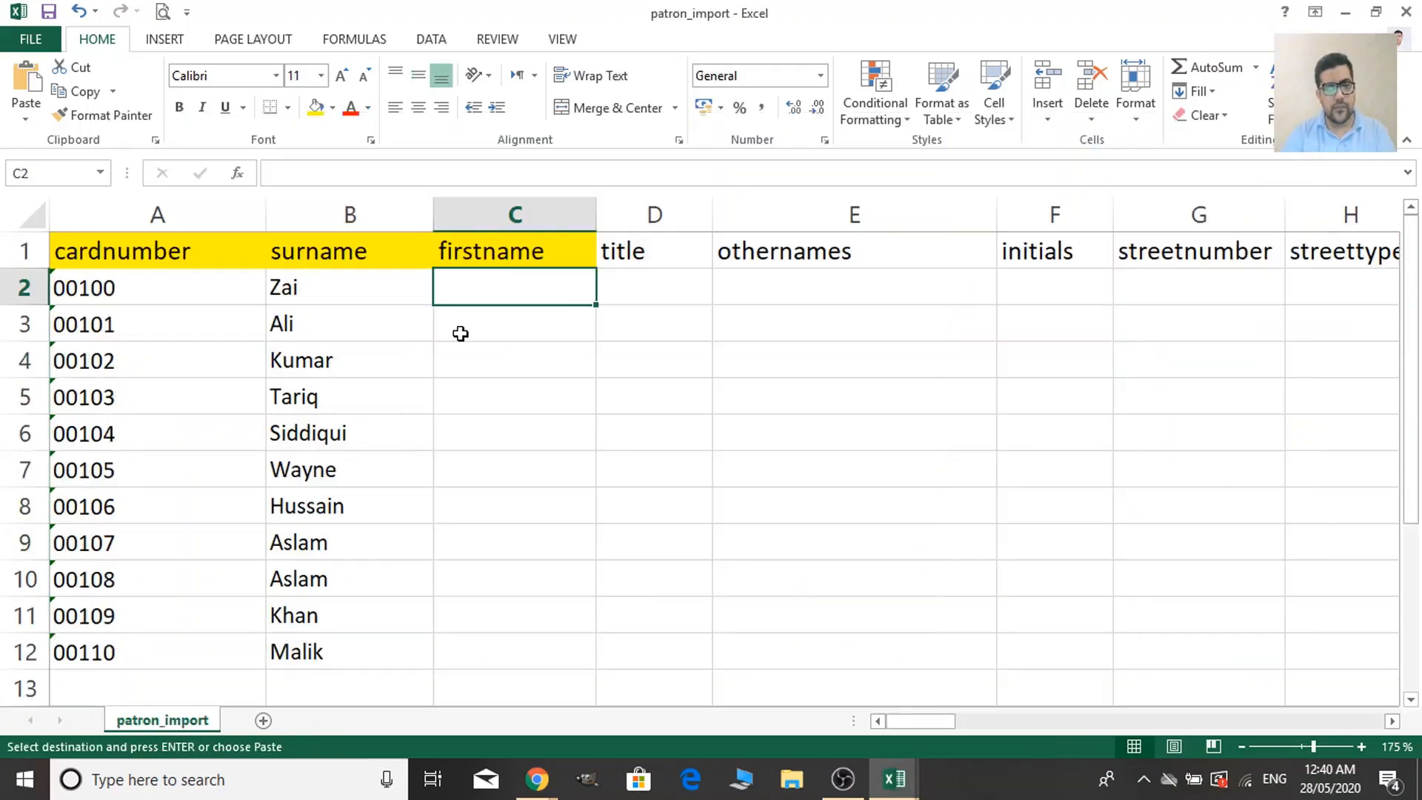
key("ctrl+v")
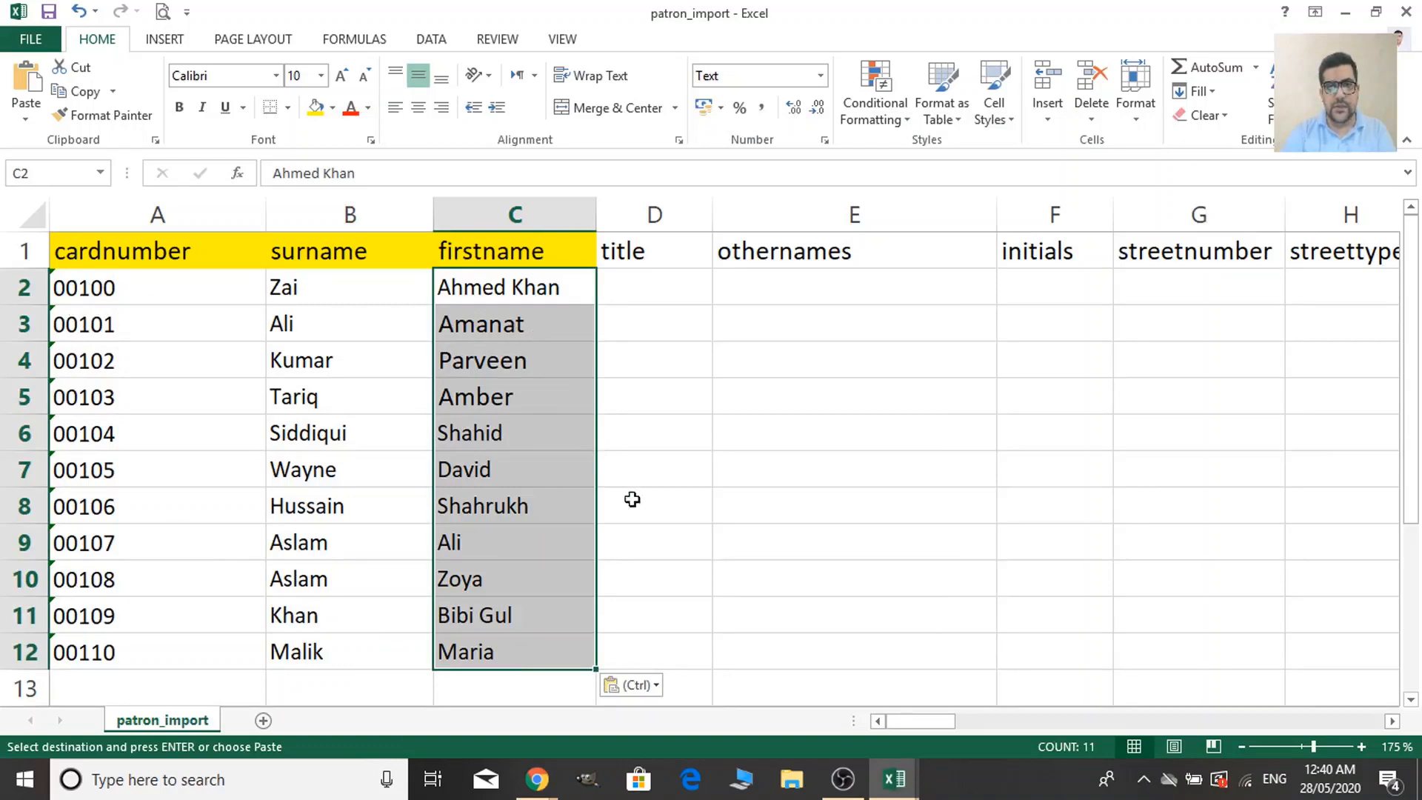
left_click(655, 287)
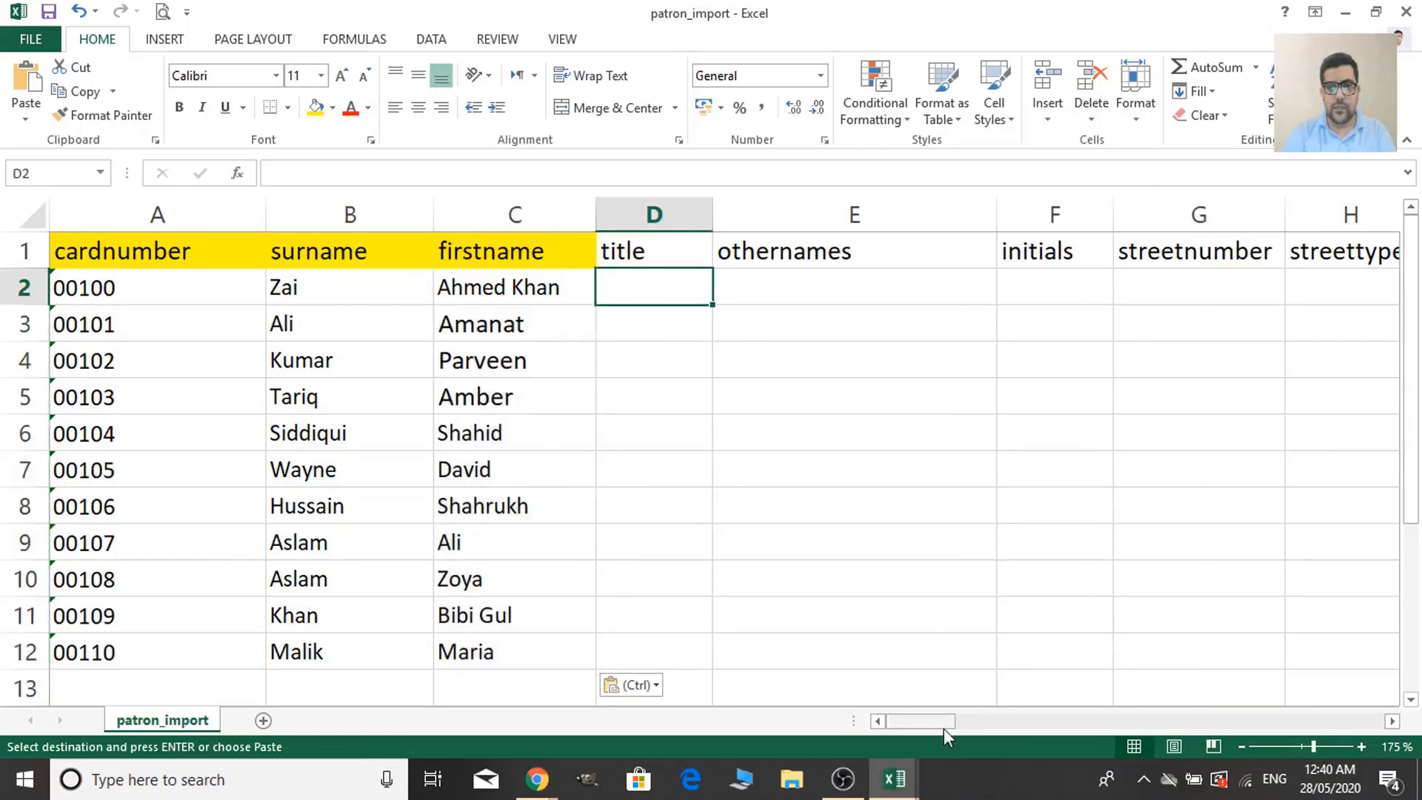
Copy the sample addresses into the address column from I2 and autofit it.
left_click_drag(923, 724, 970, 740)
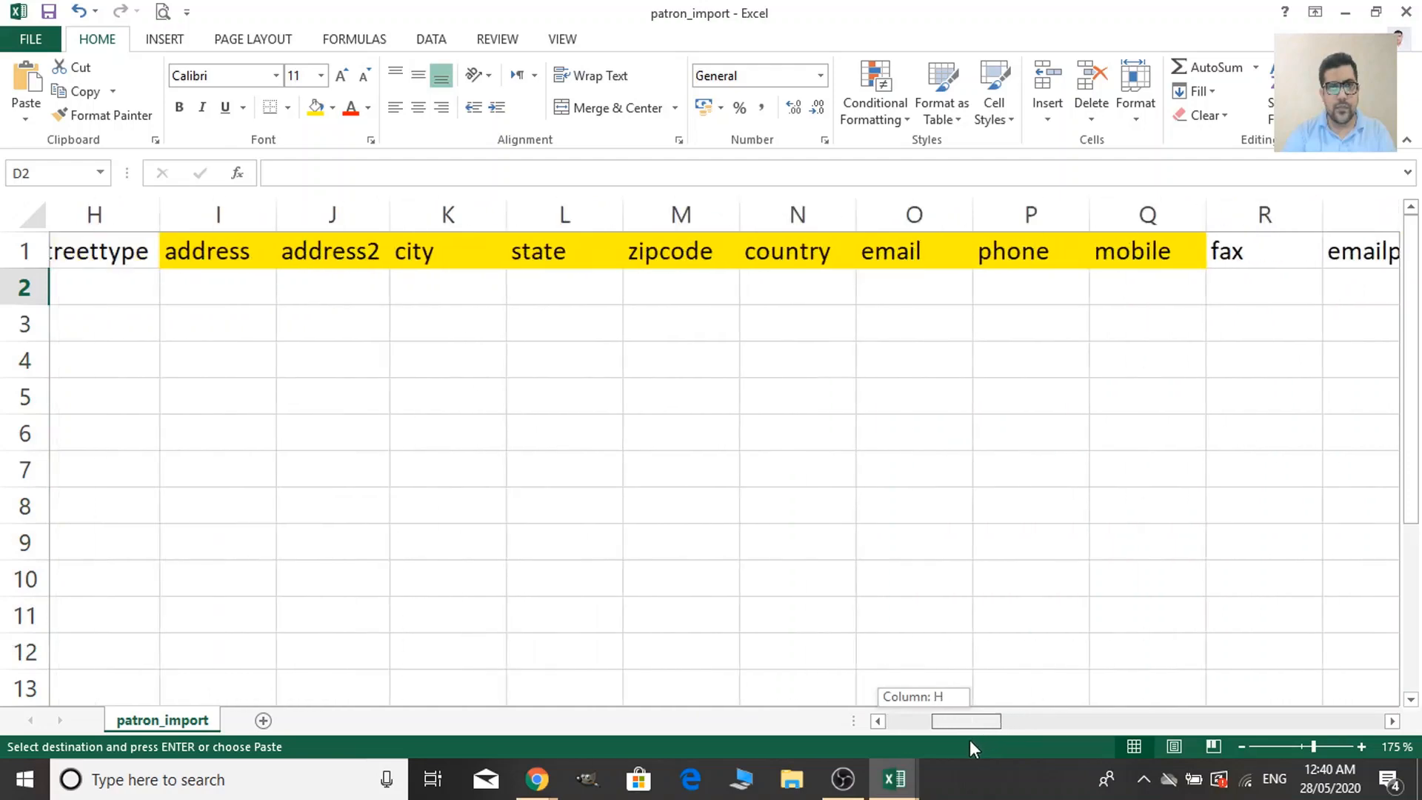
left_click(258, 302)
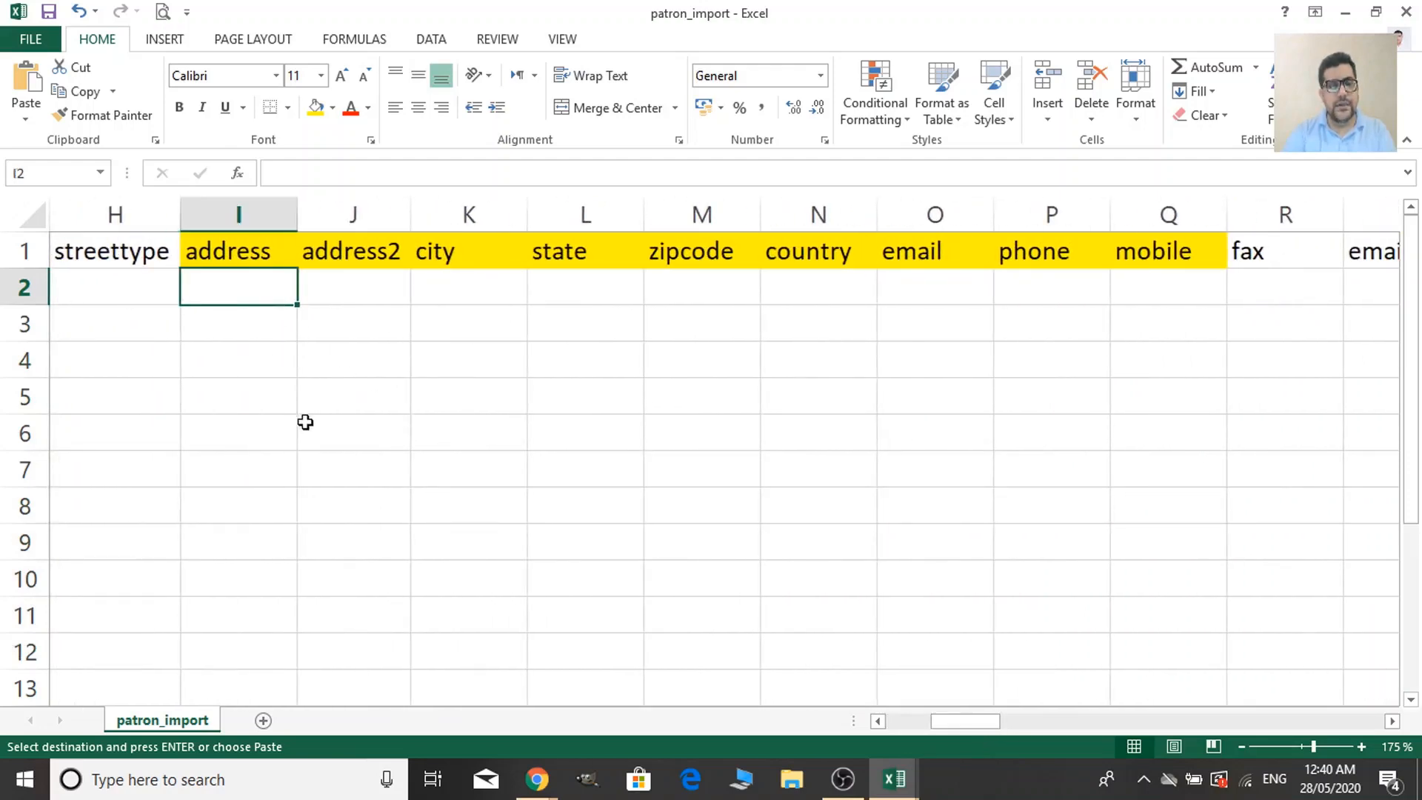
key("alt+Tab")
left_click(876, 277)
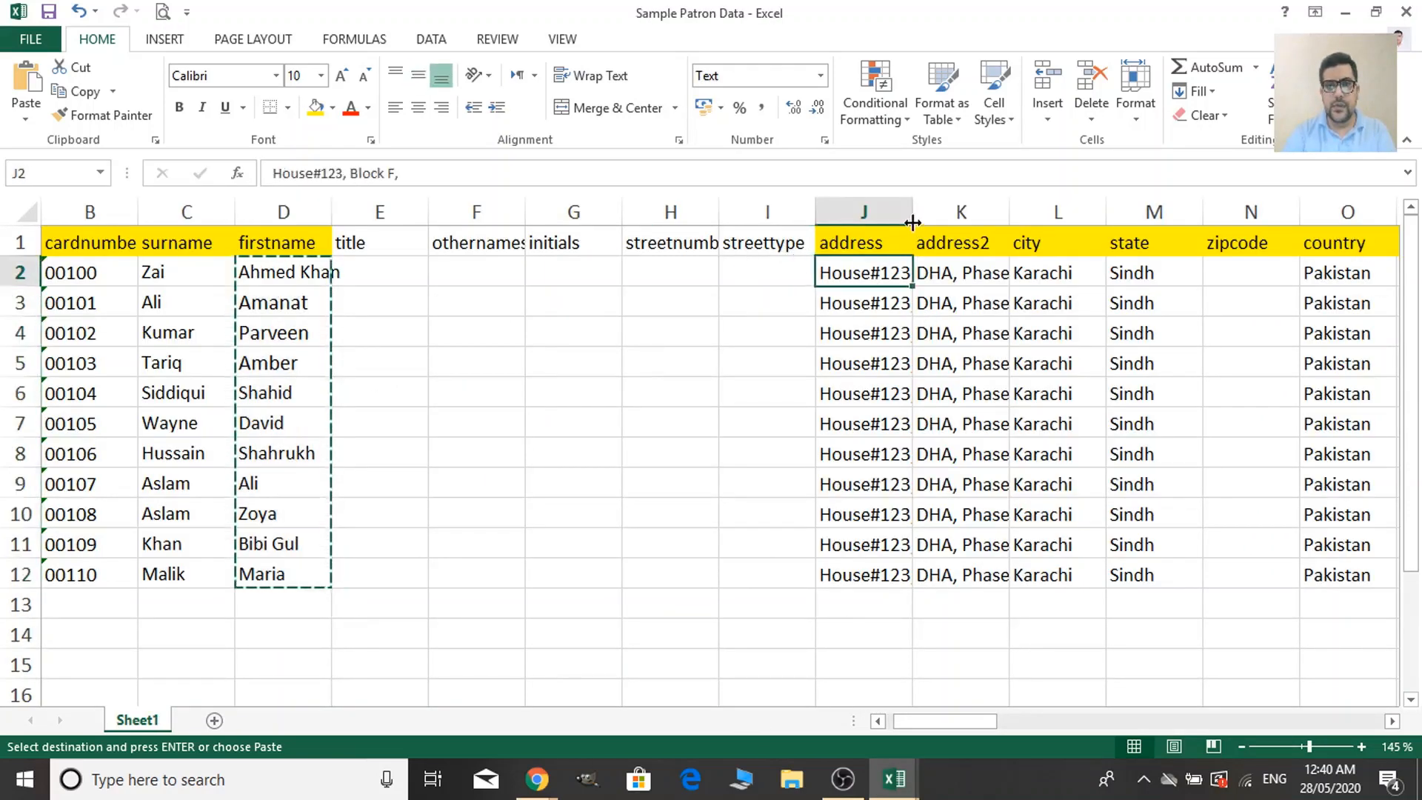
double_click(912, 213)
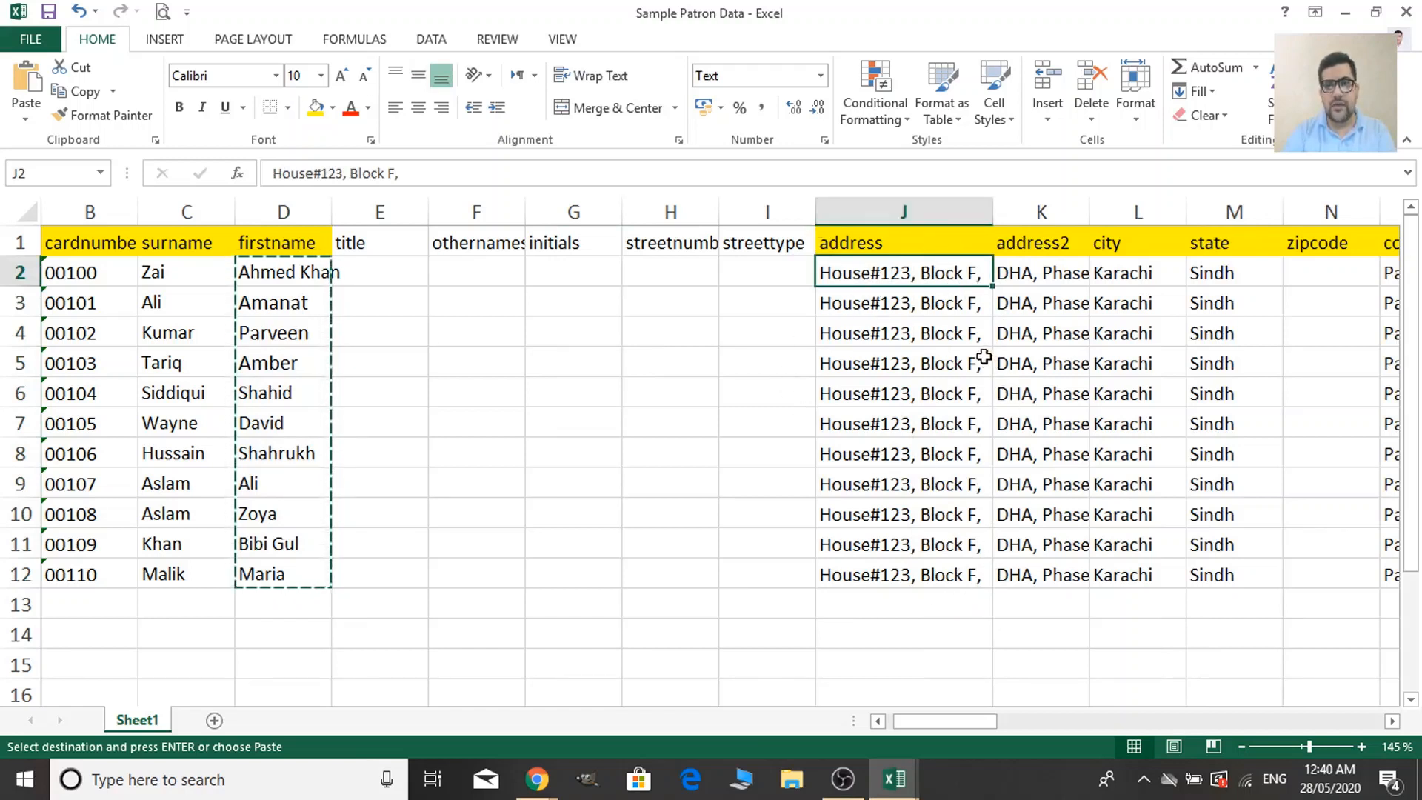
key("shift+Down")
key("shift+Down")
key("shift+Down")
key("shift+Down")
key("shift+Down")
key("shift+Down")
key("shift+Down")
key("shift+Down")
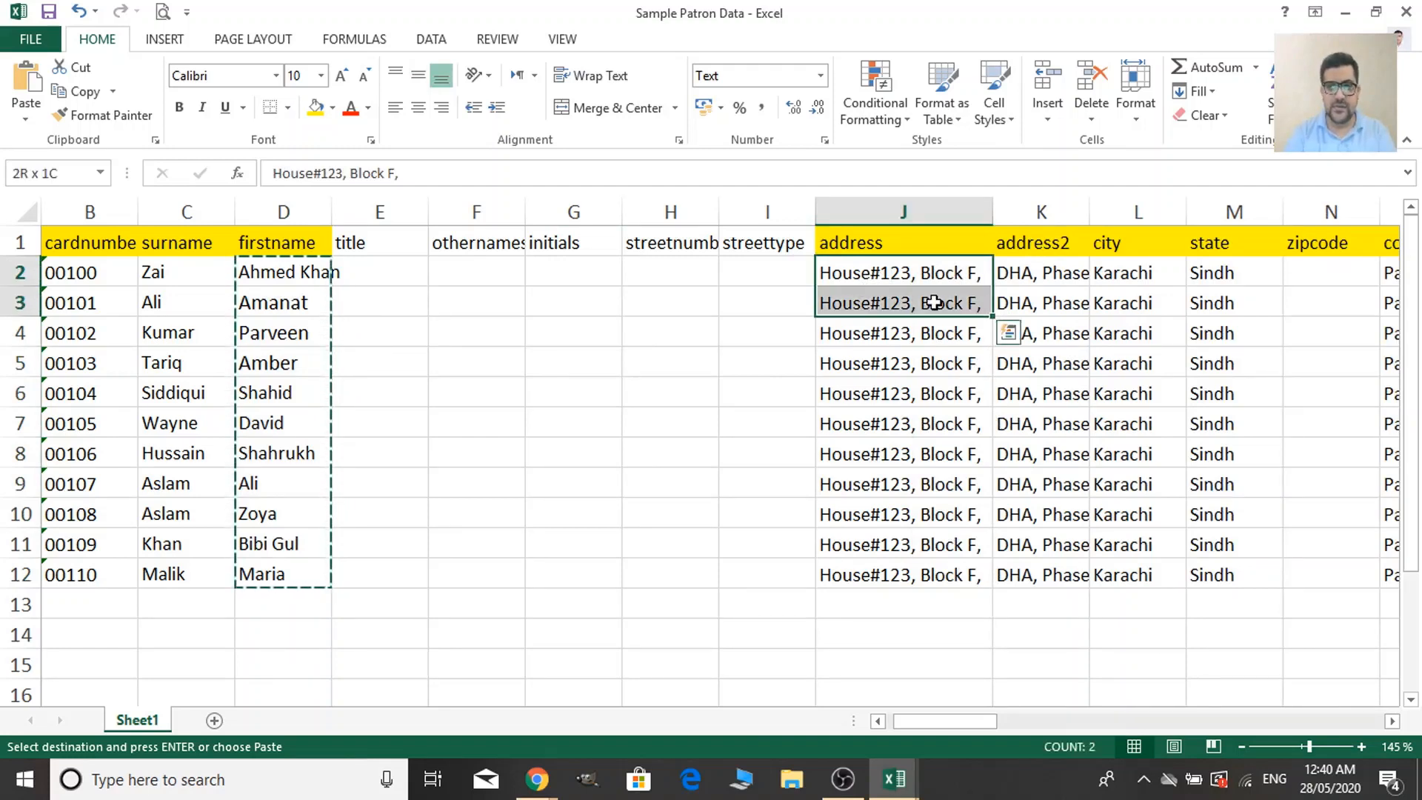
key("shift+Down")
key("shift+Down")
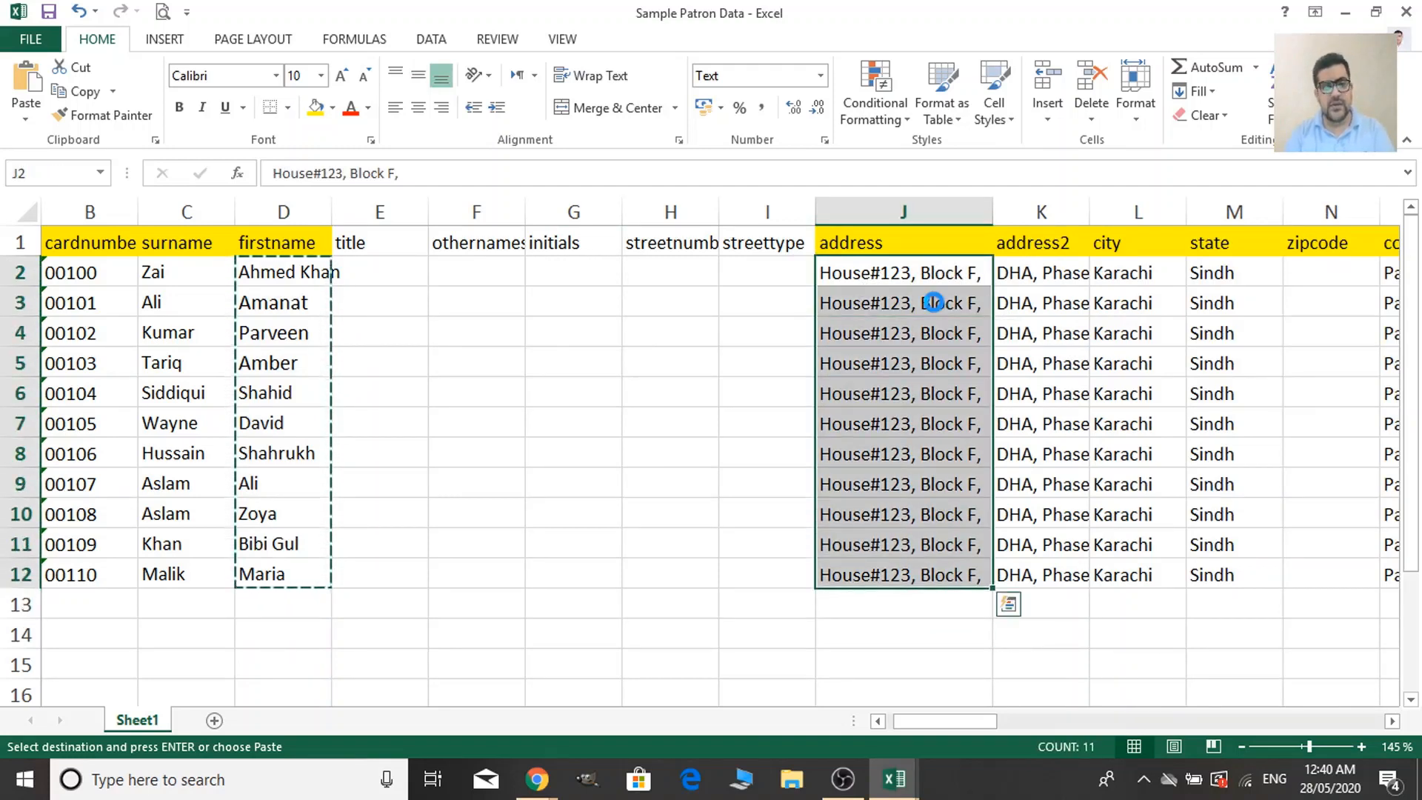
key("ctrl+c")
key("alt+Tab")
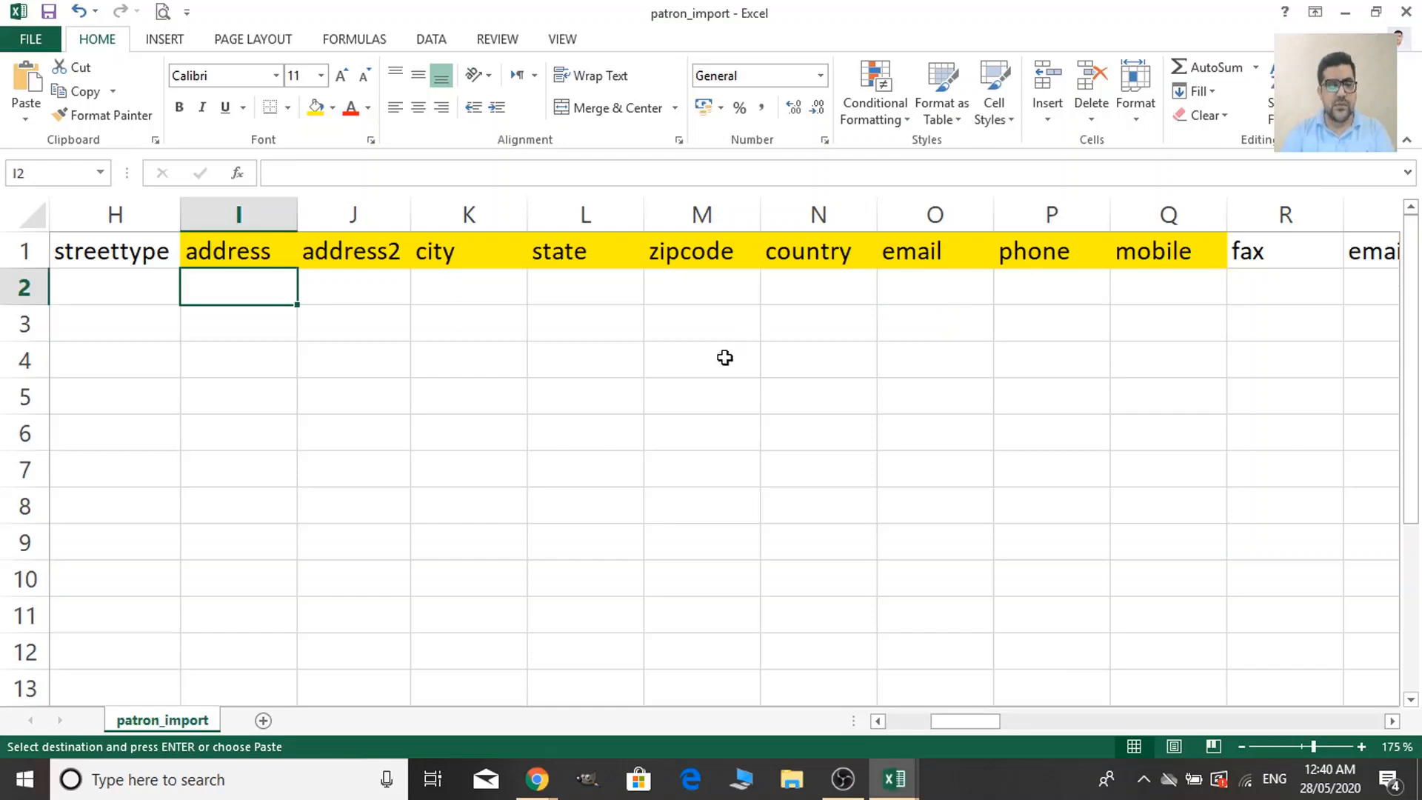
key("ctrl+v")
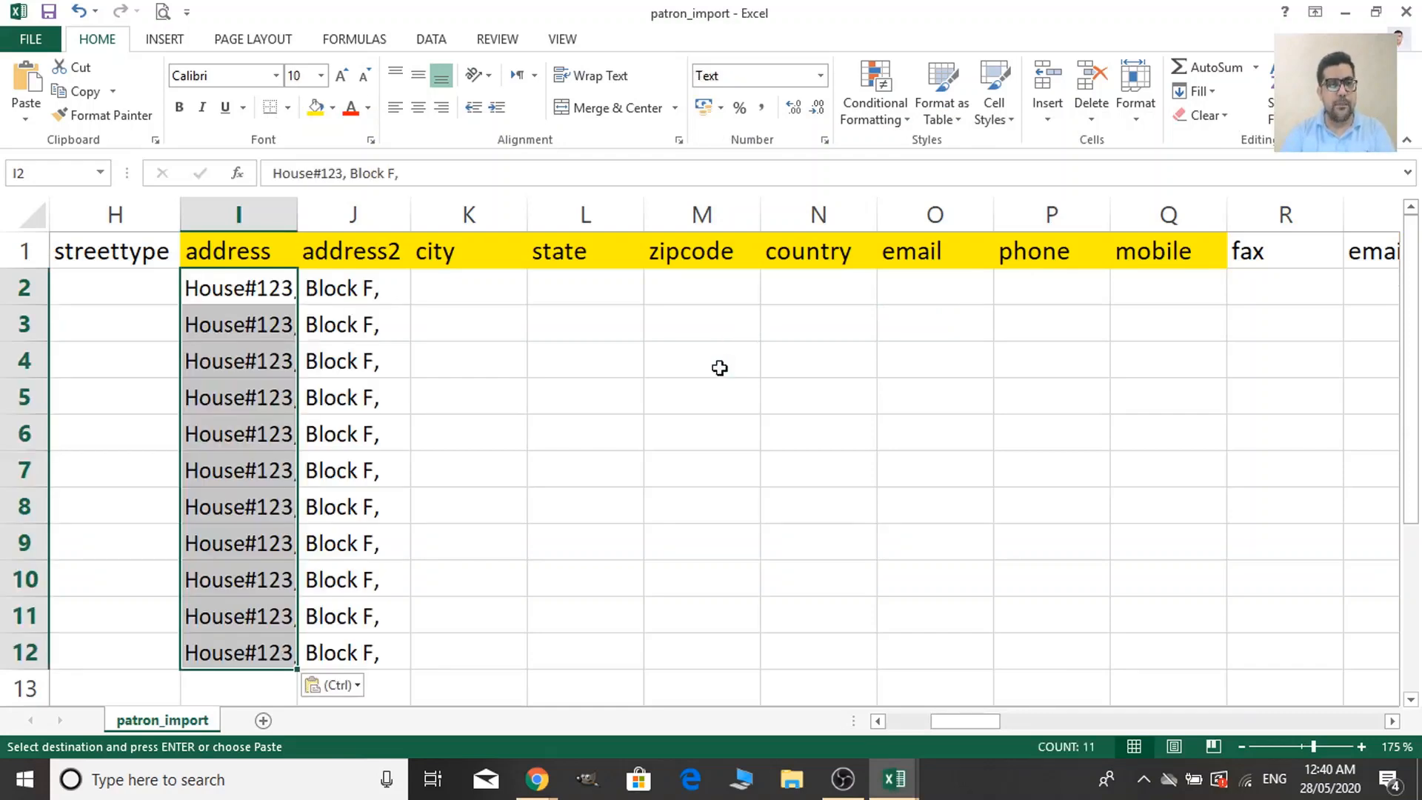
double_click(298, 215)
Copy the sample address2 values (DHA, Phase II) into the address2 column from J2.
left_click(453, 299)
key("alt+Tab")
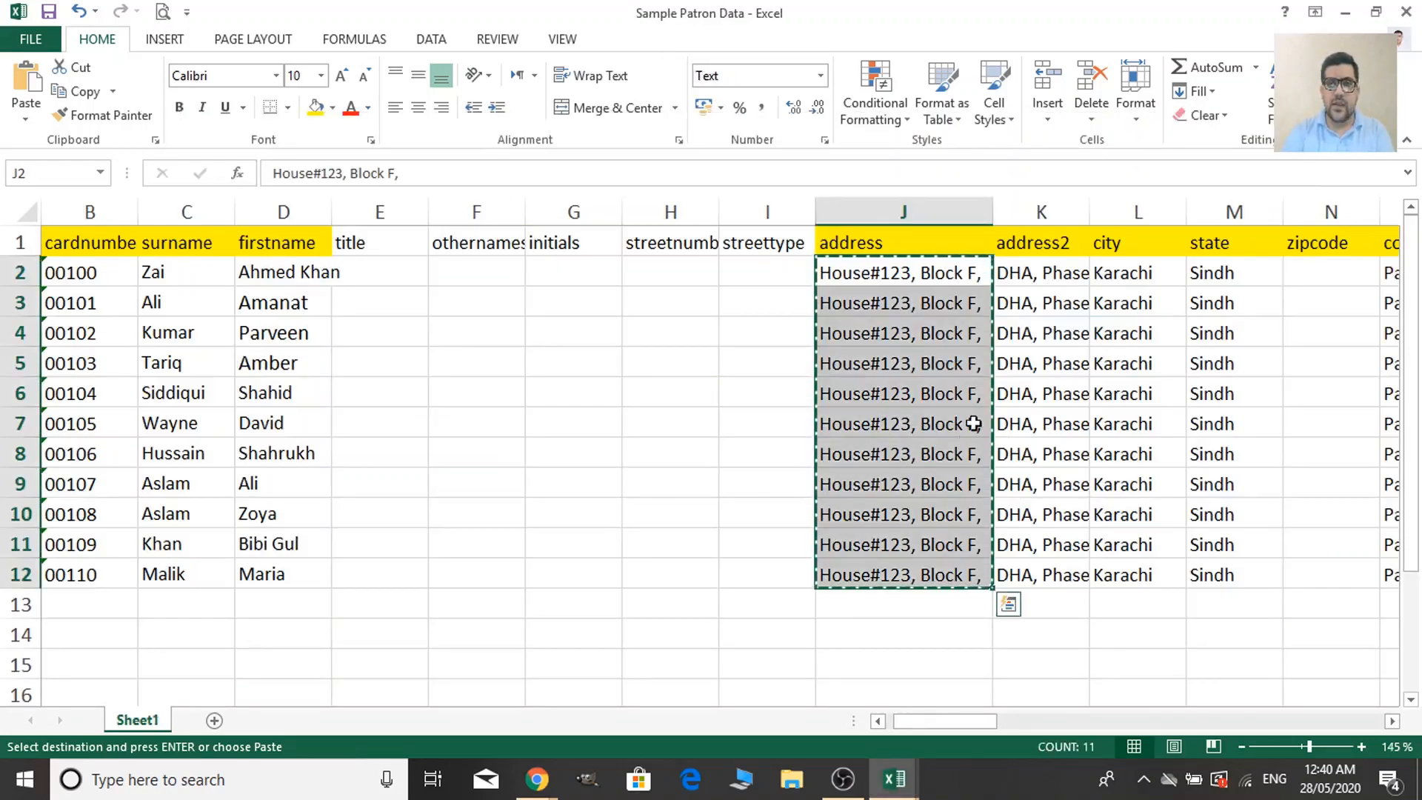
left_click(1028, 266)
double_click(1089, 216)
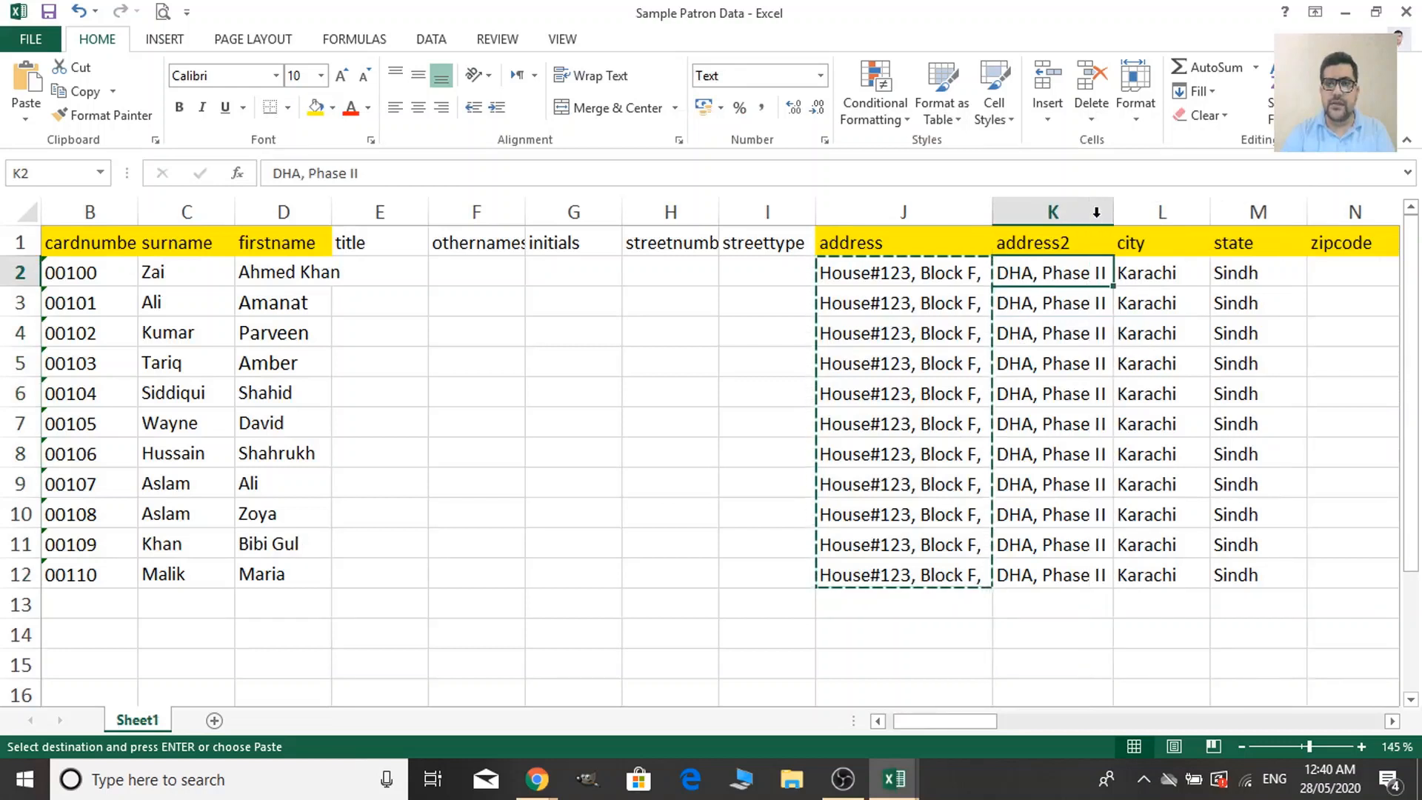
left_click(1037, 354)
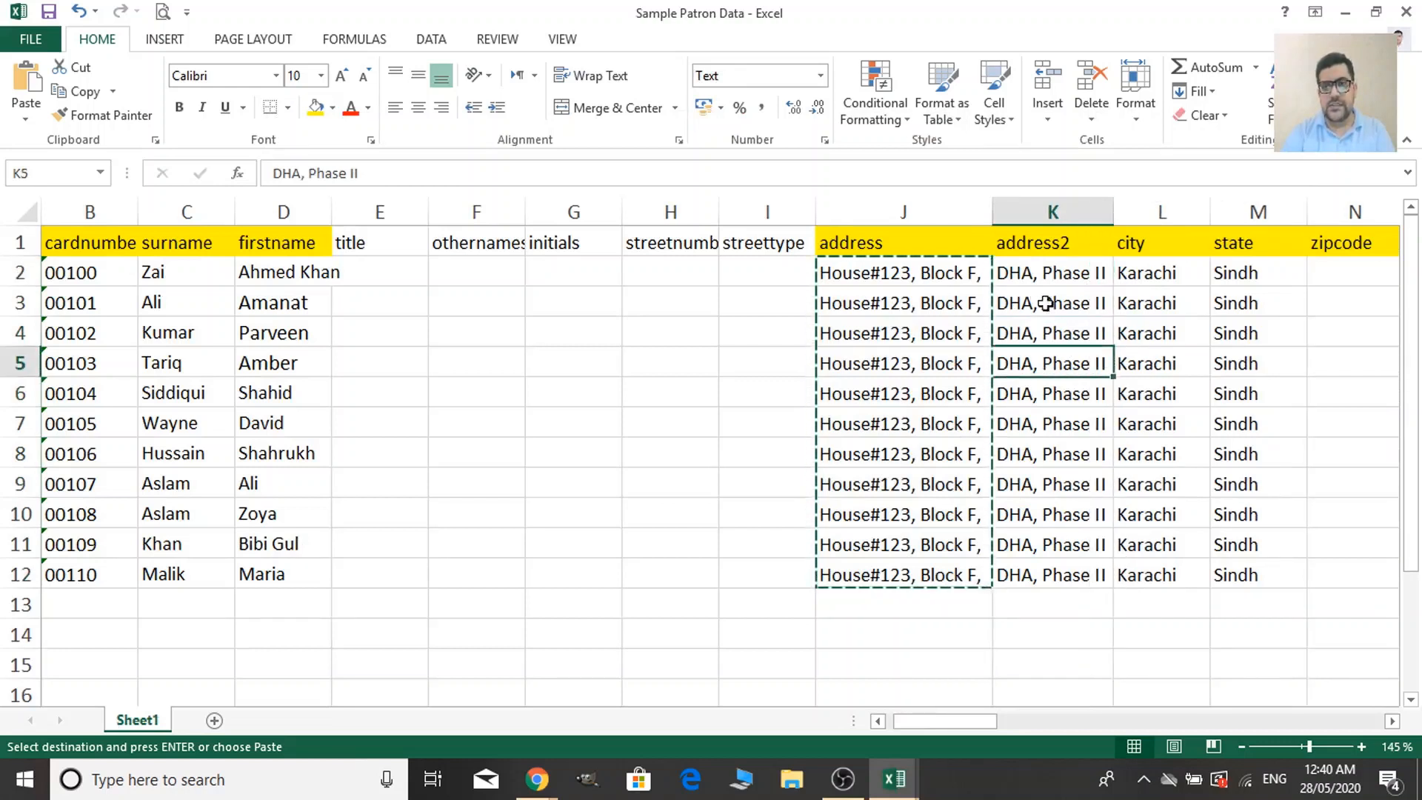
left_click(1046, 274)
key("shift+Down")
key("shift+Down")
key("shift+Down")
key("shift+Down")
key("shift+Down")
key("shift+Down")
key("shift+Down")
key("shift+Down")
key("shift+Down")
key("shift+Down")
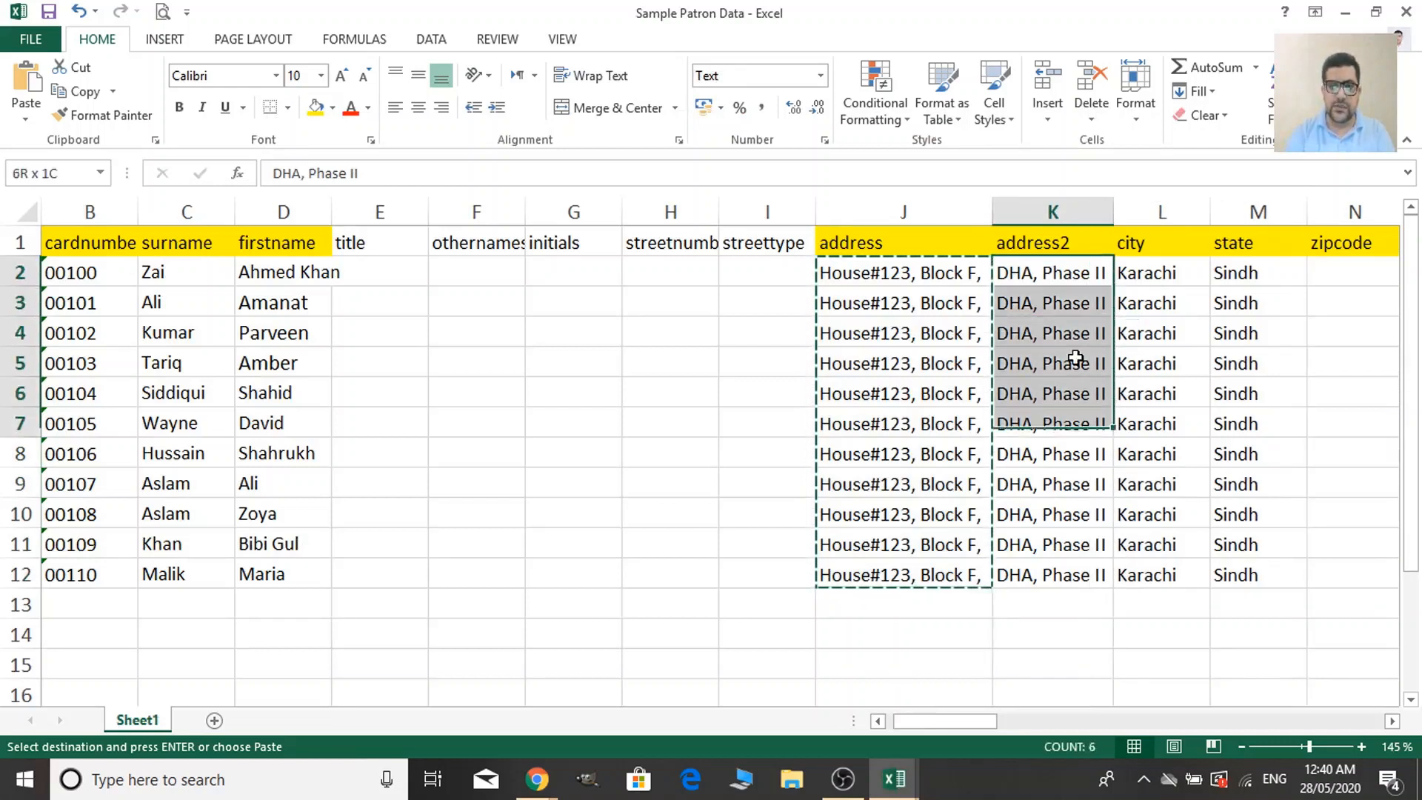
key("ctrl+c")
key("alt+Tab")
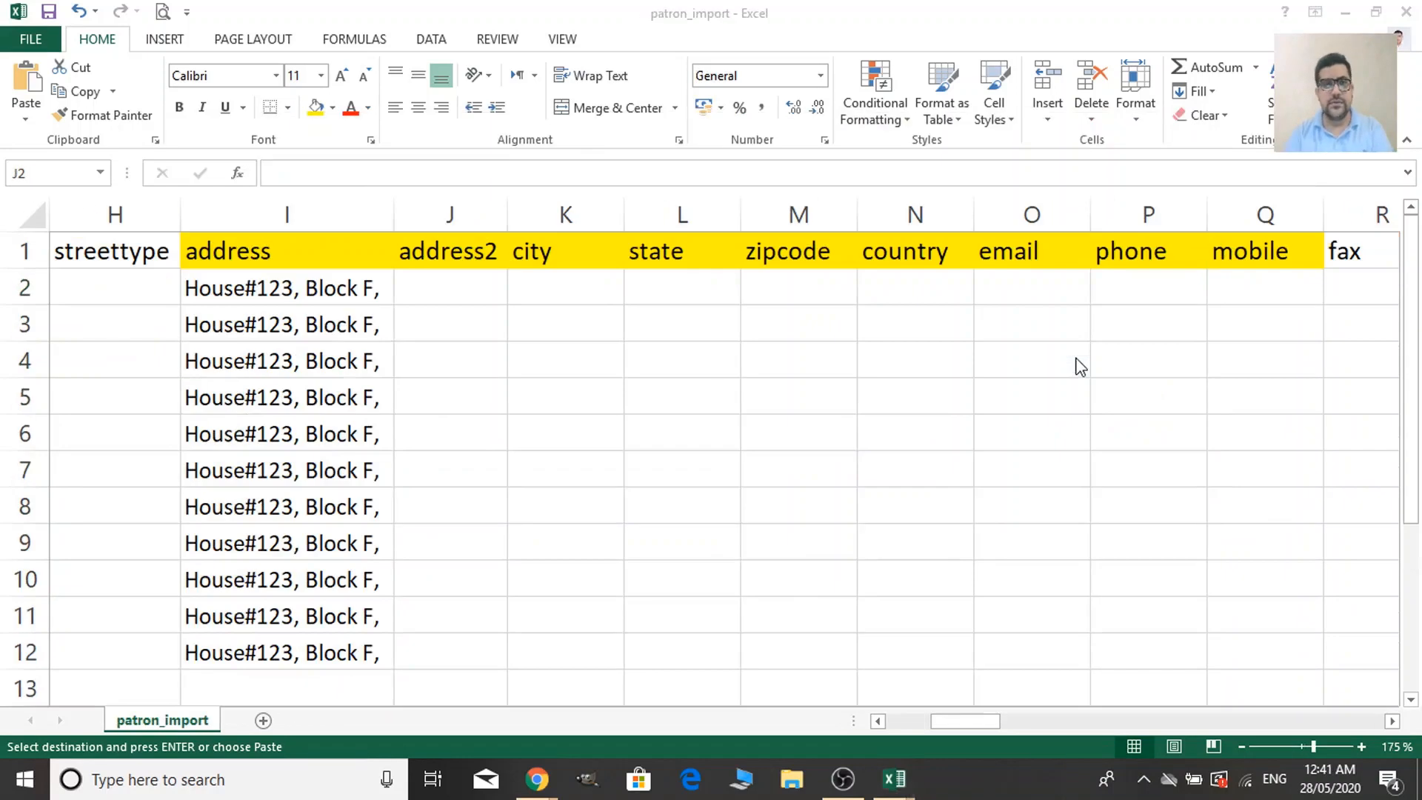
left_click_drag(508, 214, 607, 214)
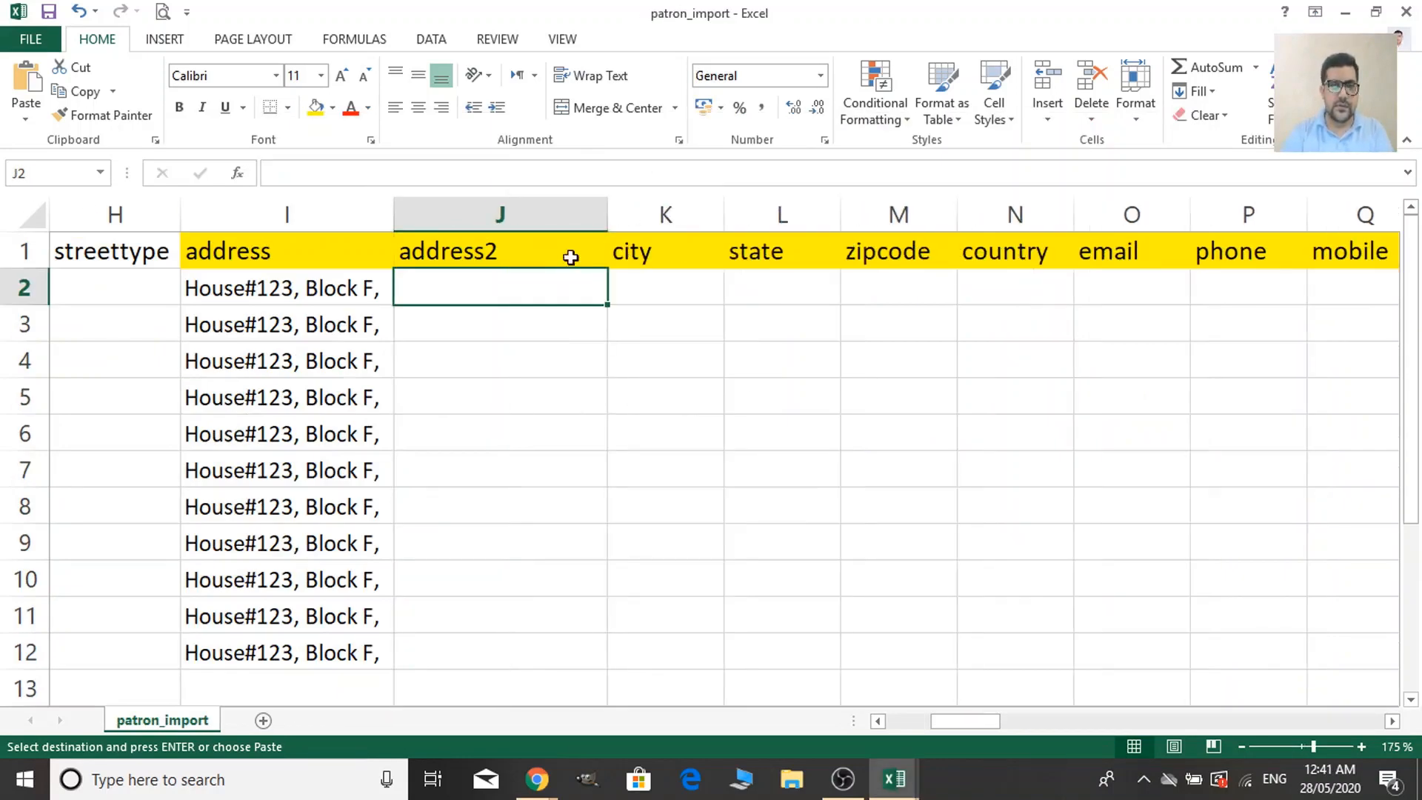
left_click(546, 400)
left_click(532, 298)
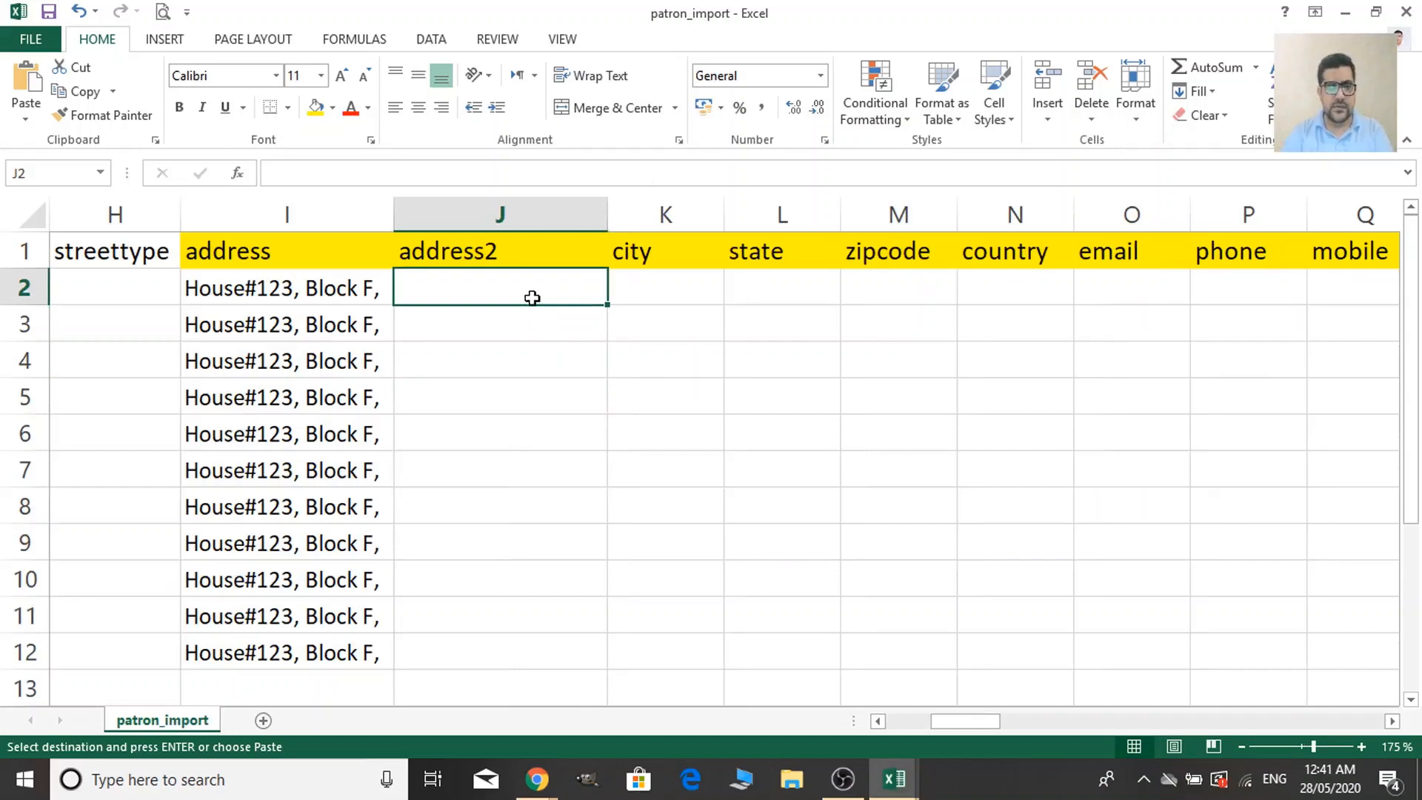
key("ctrl+v")
Copy the sample city and state values (Karachi, Sindh) into the city and state columns.
left_click(660, 279)
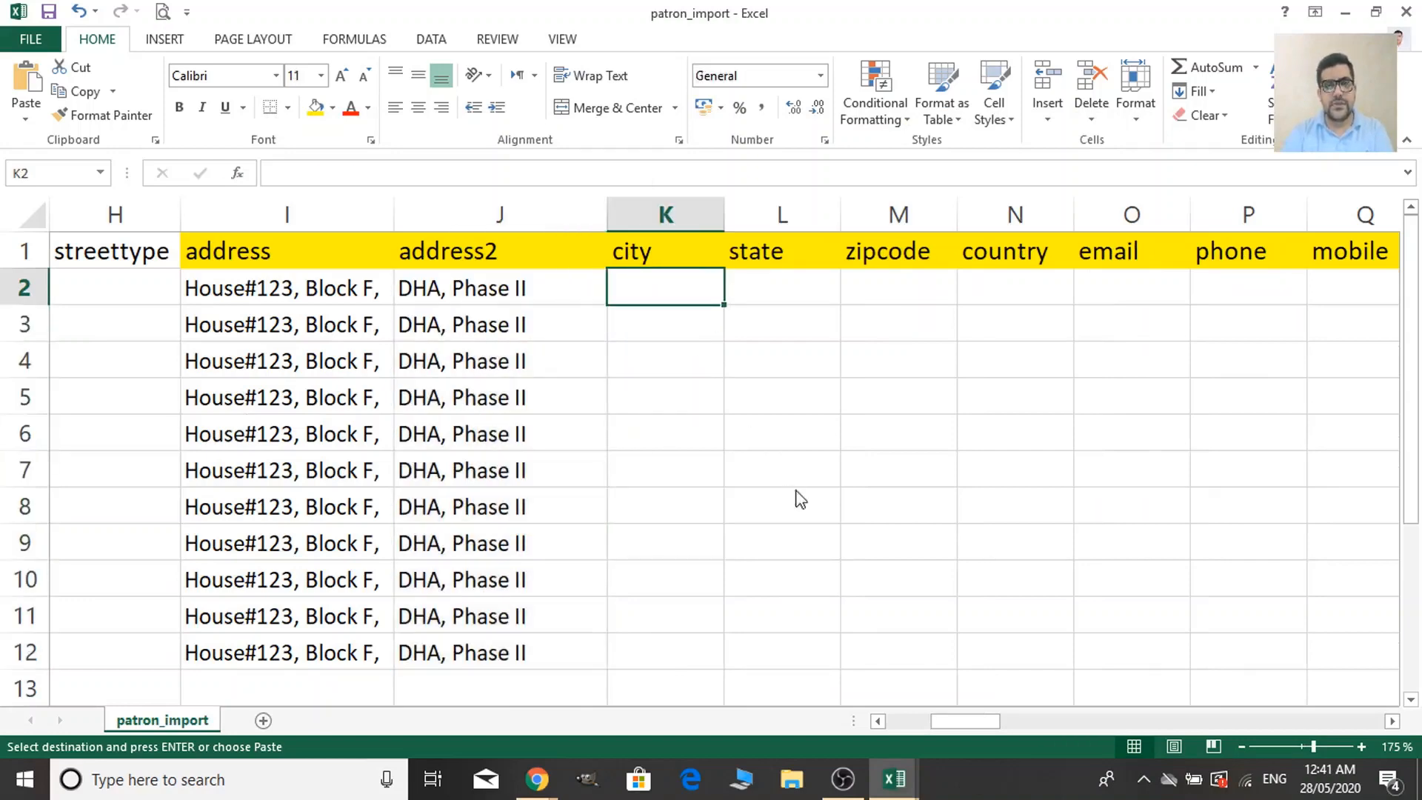
key("alt+Tab")
key("alt+Tab")
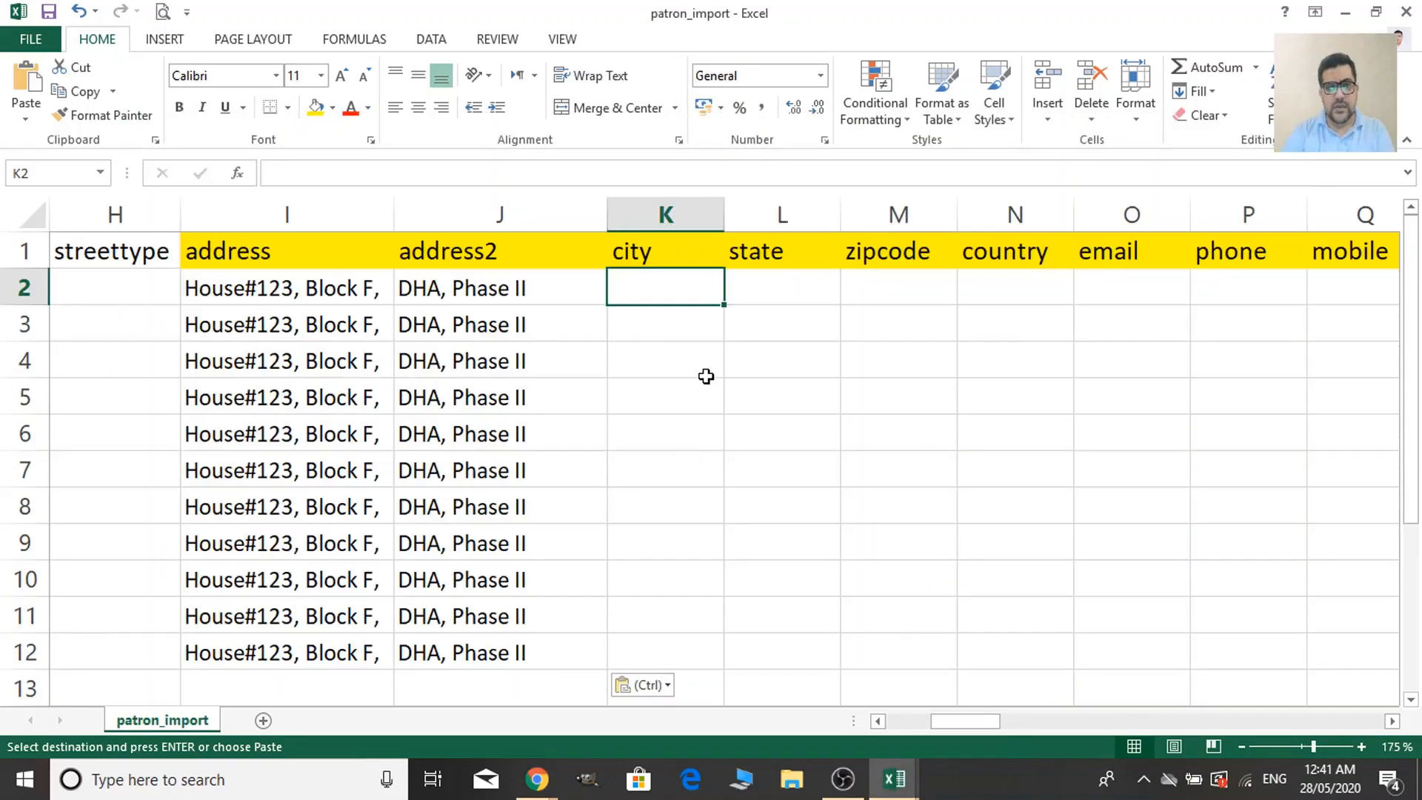
key("alt+Tab")
left_click_drag(1144, 276, 1215, 561)
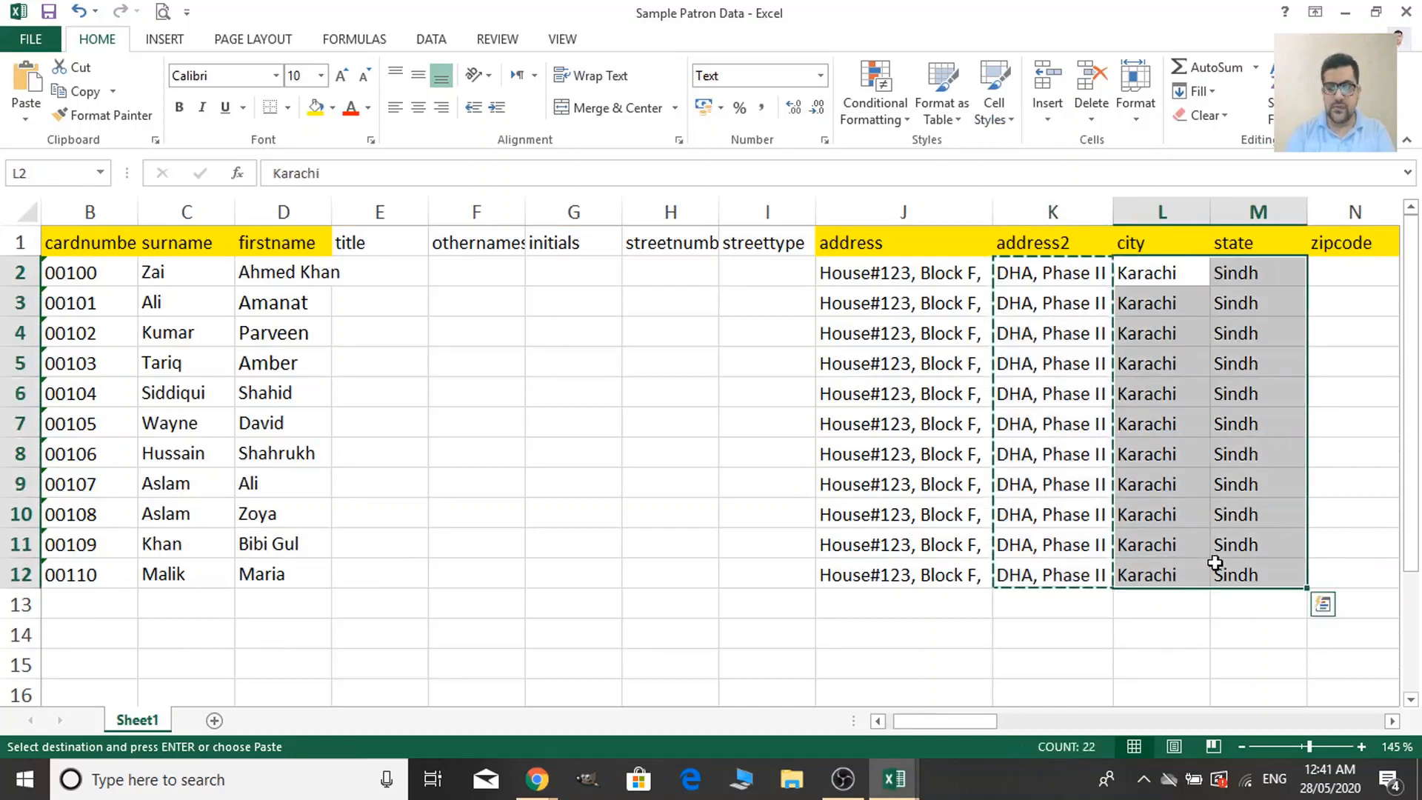
key("ctrl+c")
key("alt+Tab")
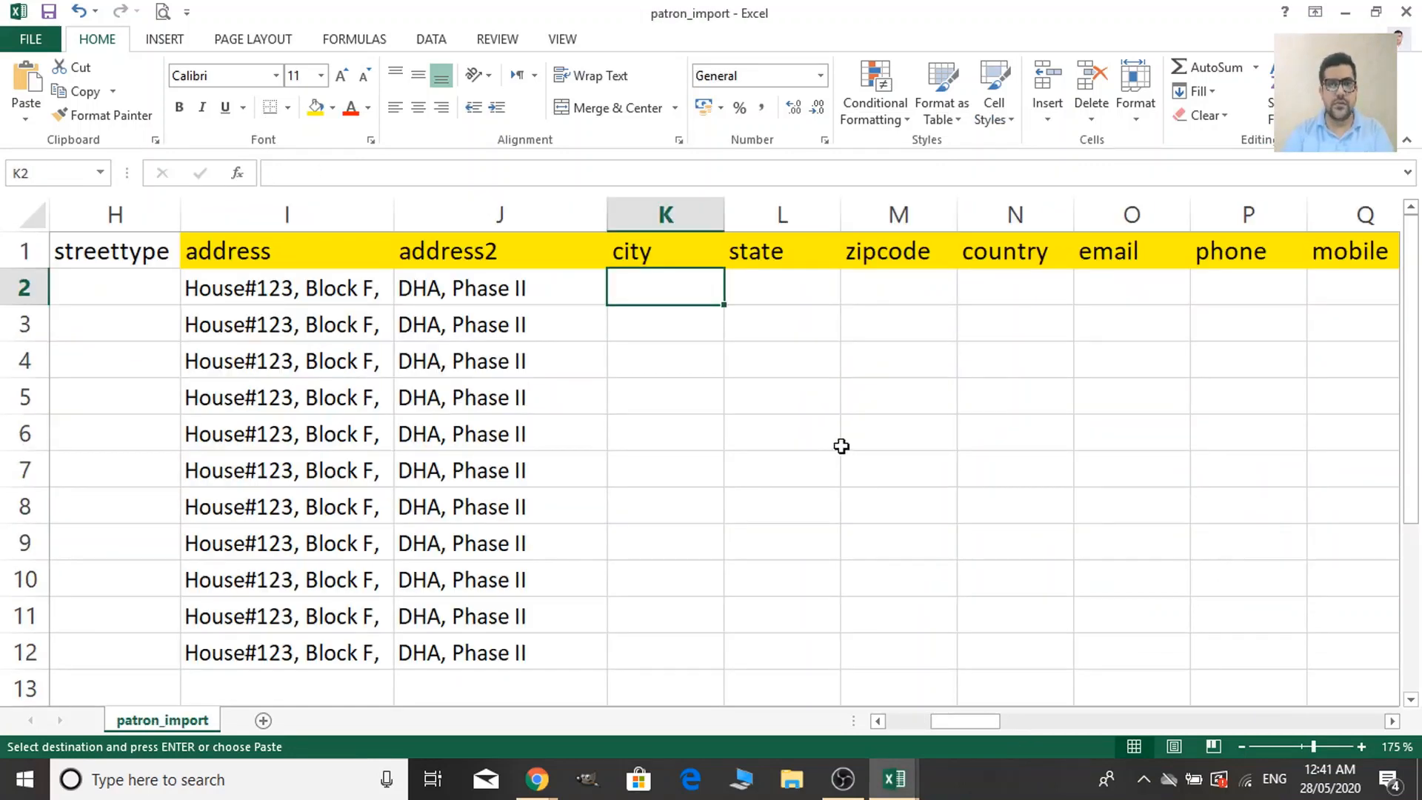
key("ctrl+v")
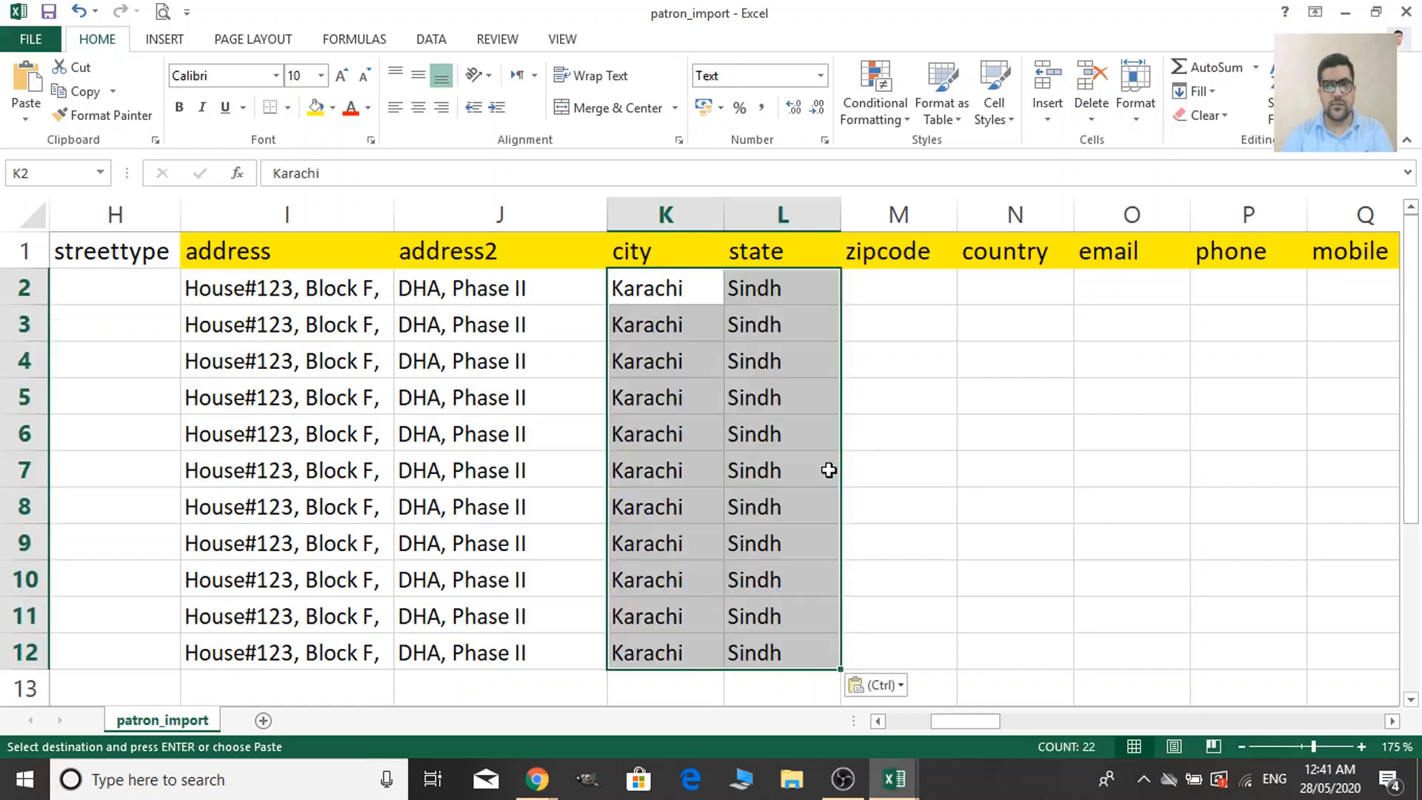
left_click(911, 294)
key("alt+Tab")
key("alt+Tab")
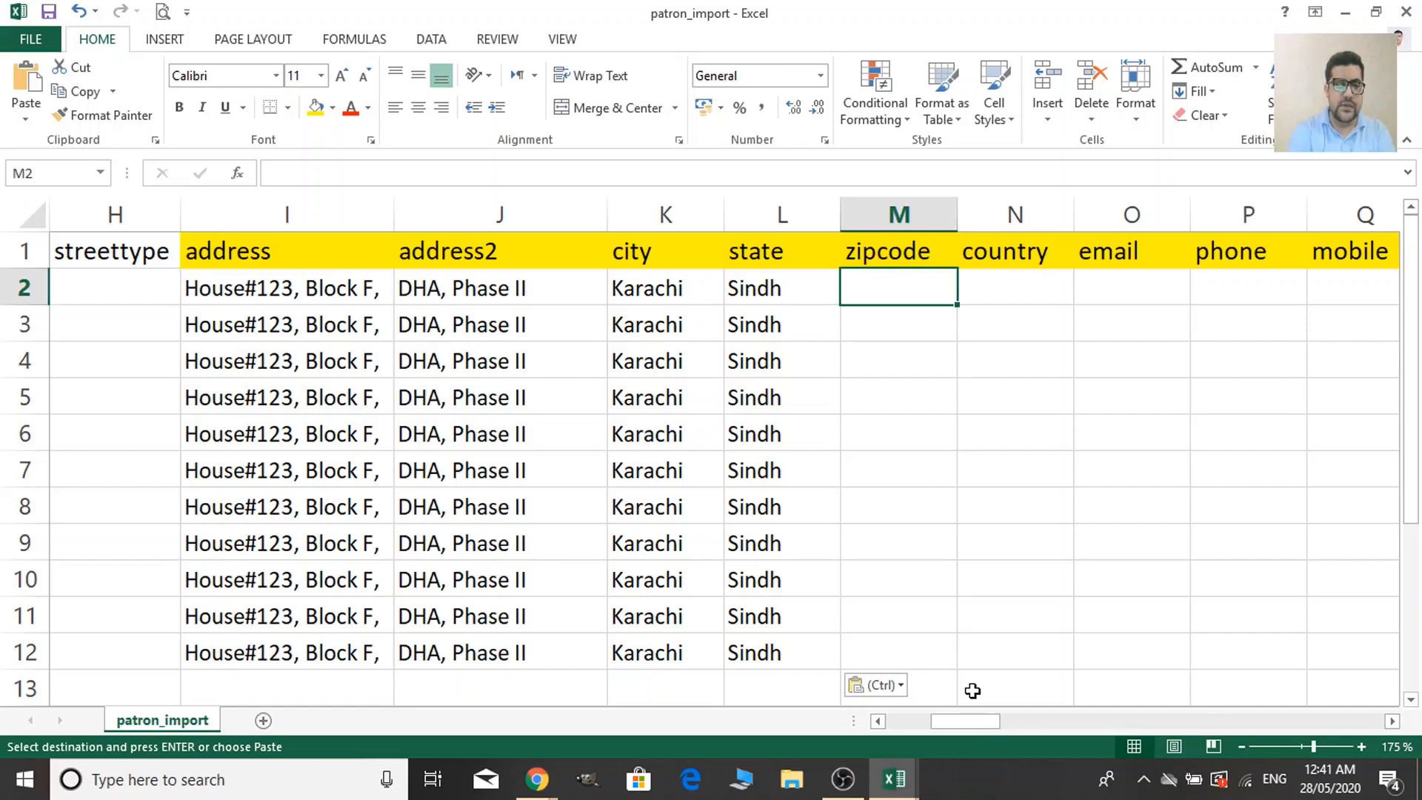
Fill zipcode 74500 into the zipcode column for patron rows 2–12.
type("7450")
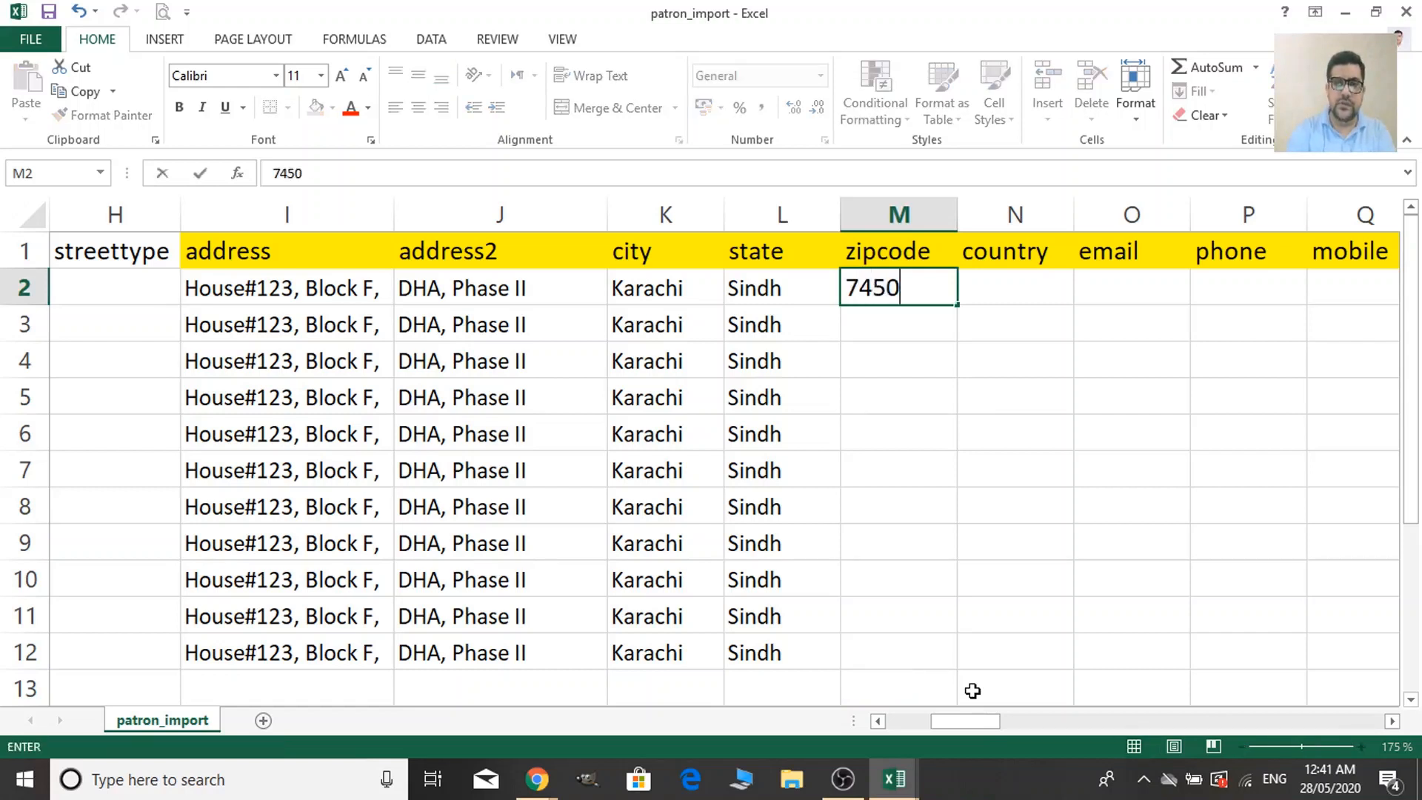
type("0")
left_click(1066, 580)
left_click(926, 300)
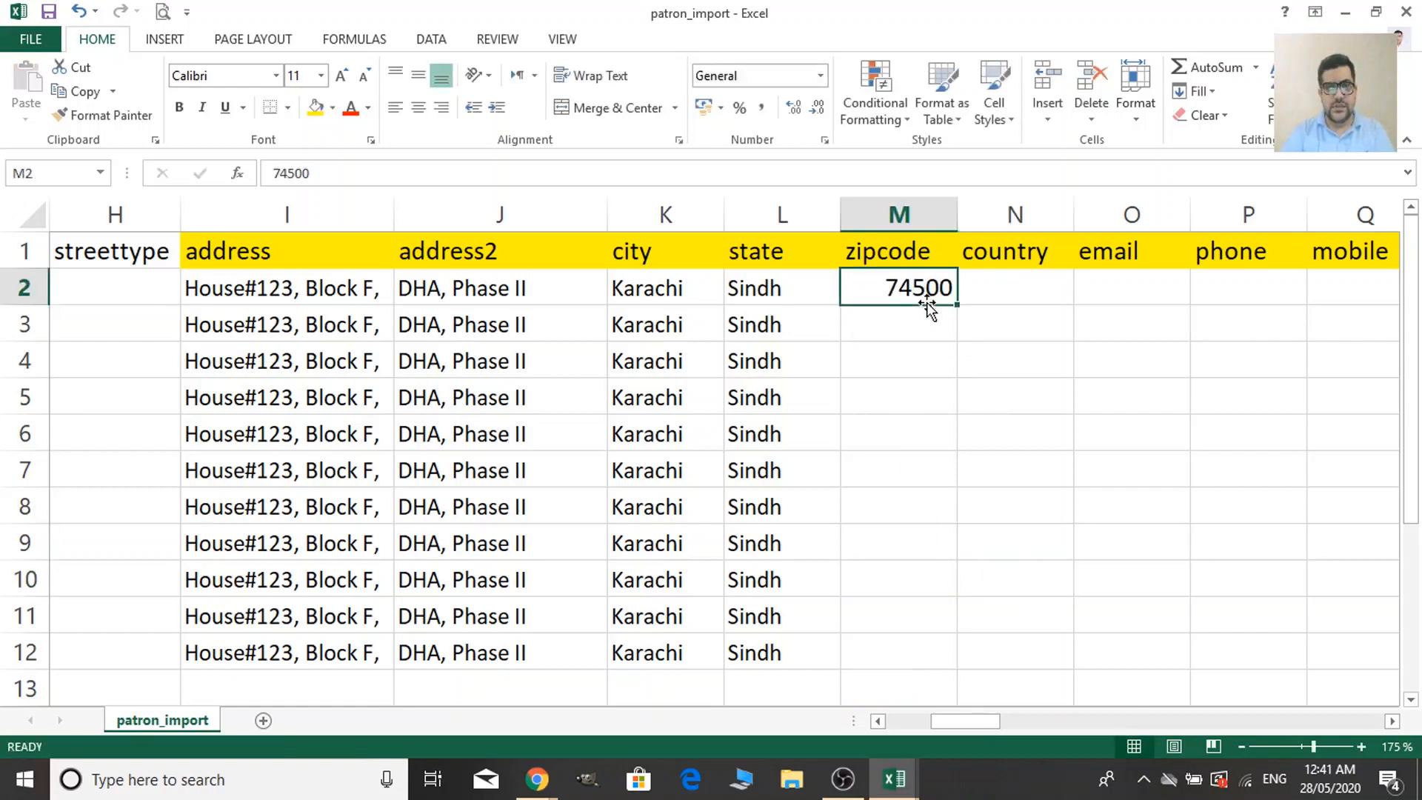
key("ctrl+c")
left_click_drag(926, 330, 884, 647)
key("ctrl+v")
Fill country Pakistan into the country column for patron rows 2–12.
left_click(1031, 289)
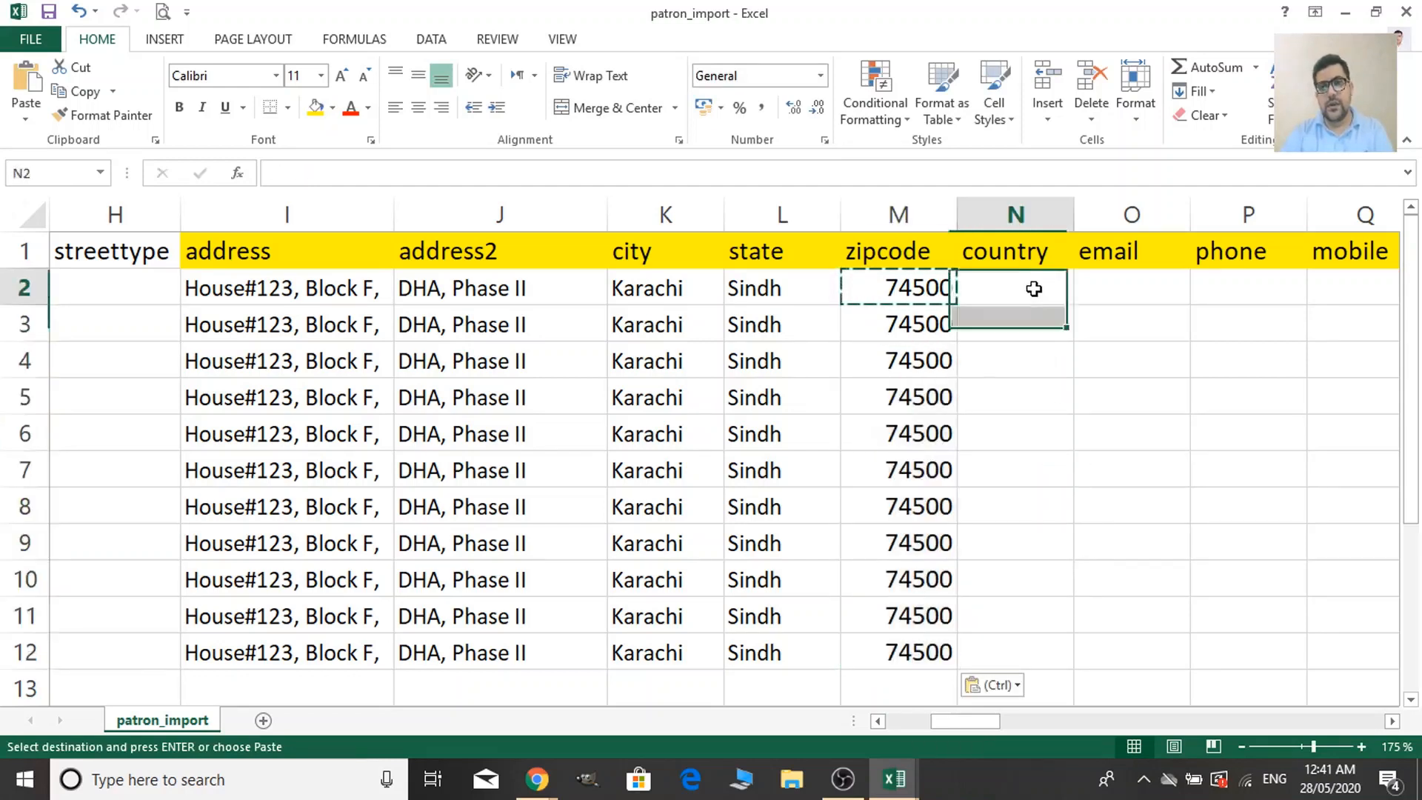
type("Pakistan")
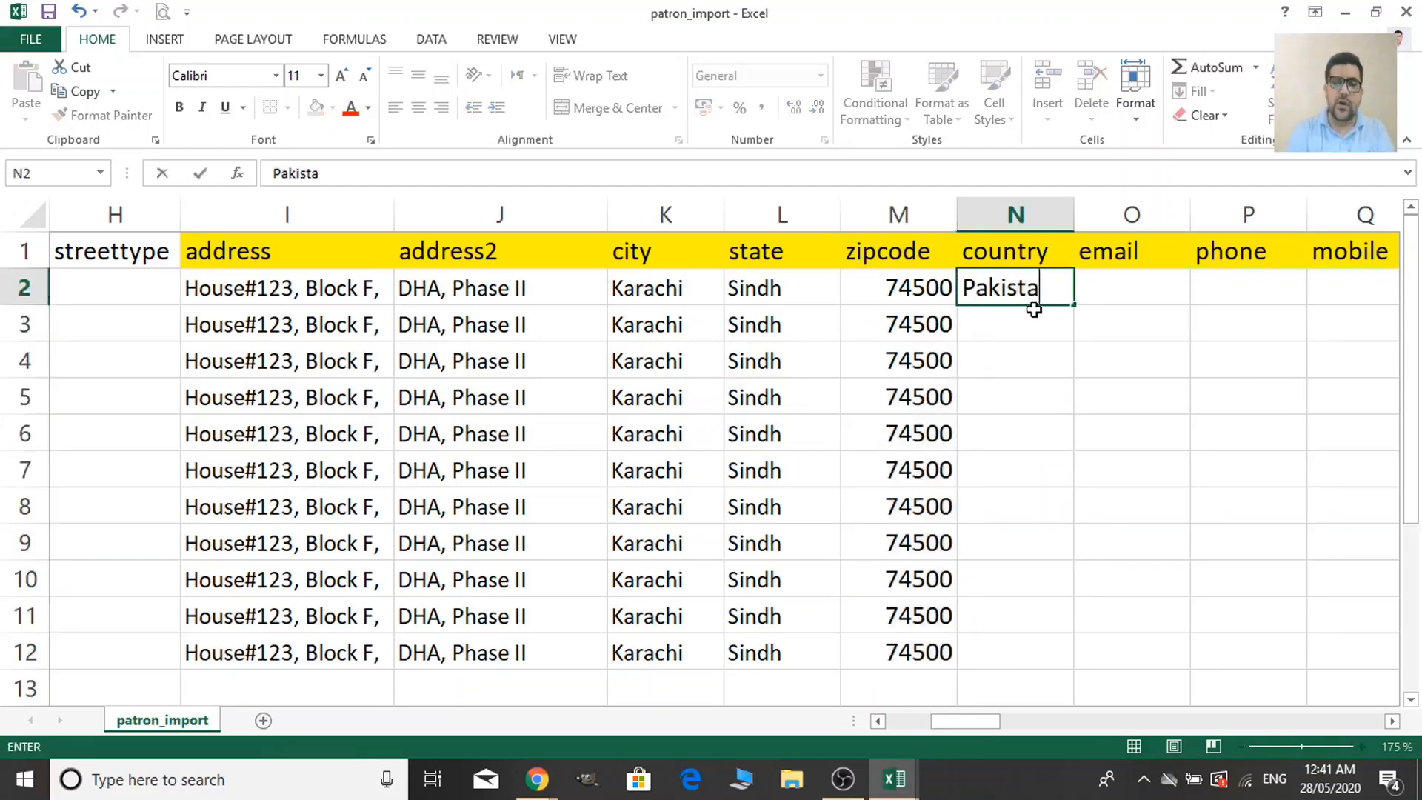
left_click(1085, 382)
left_click(1047, 290)
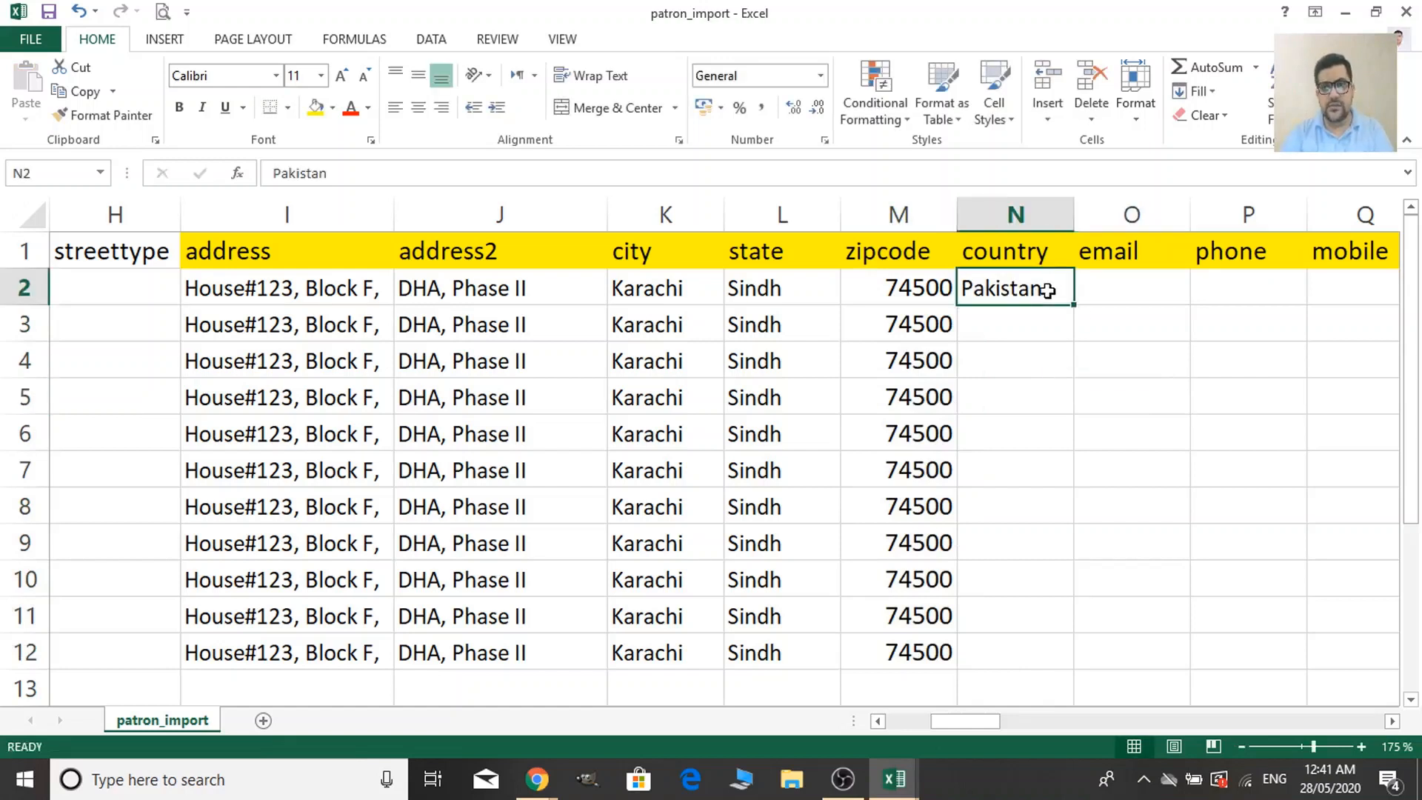
key("ctrl+c")
left_click_drag(1036, 326, 1031, 638)
key("ctrl+v")
Enter a sample email address in cell O2 and remove its hyperlink.
left_click(1132, 290)
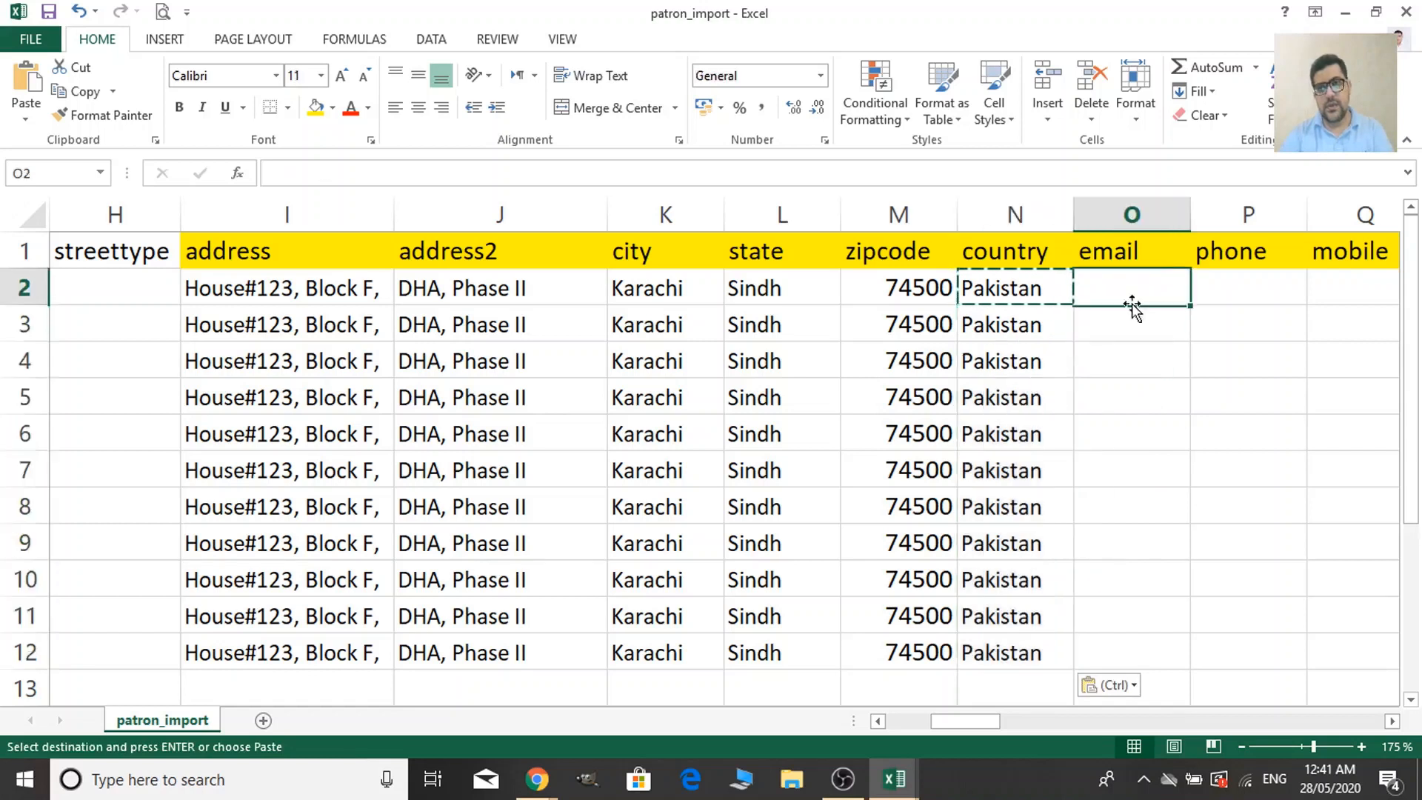
type("ab")
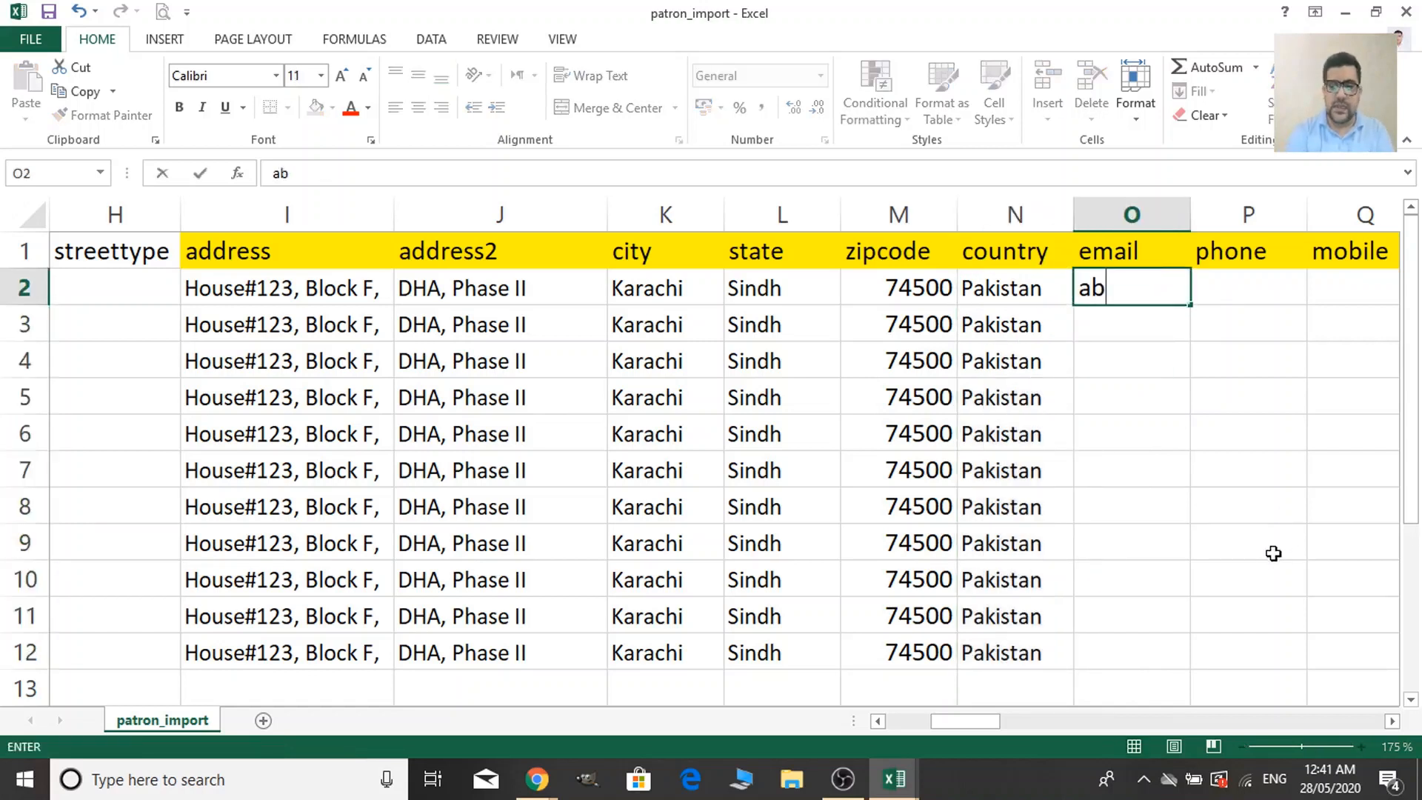
type("c")
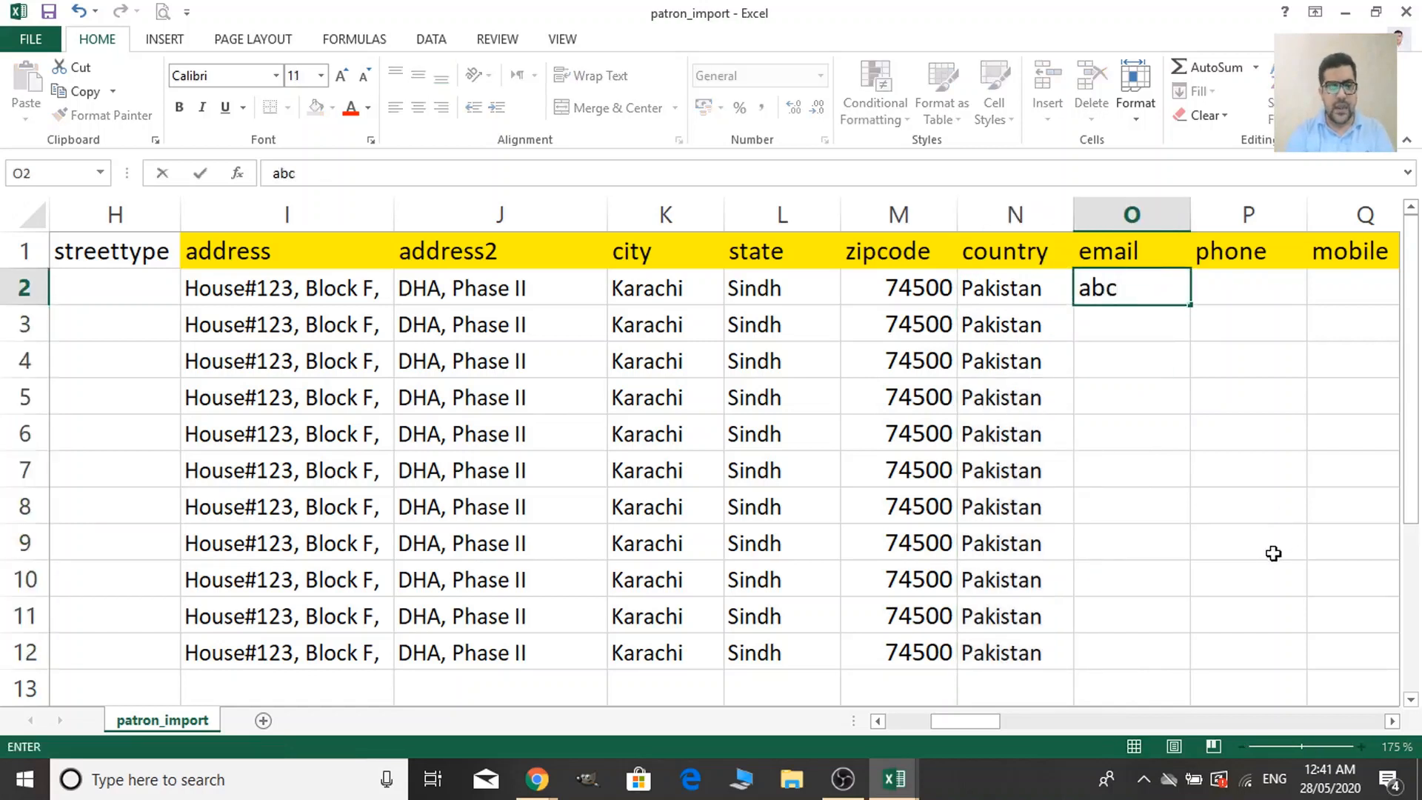
type("@")
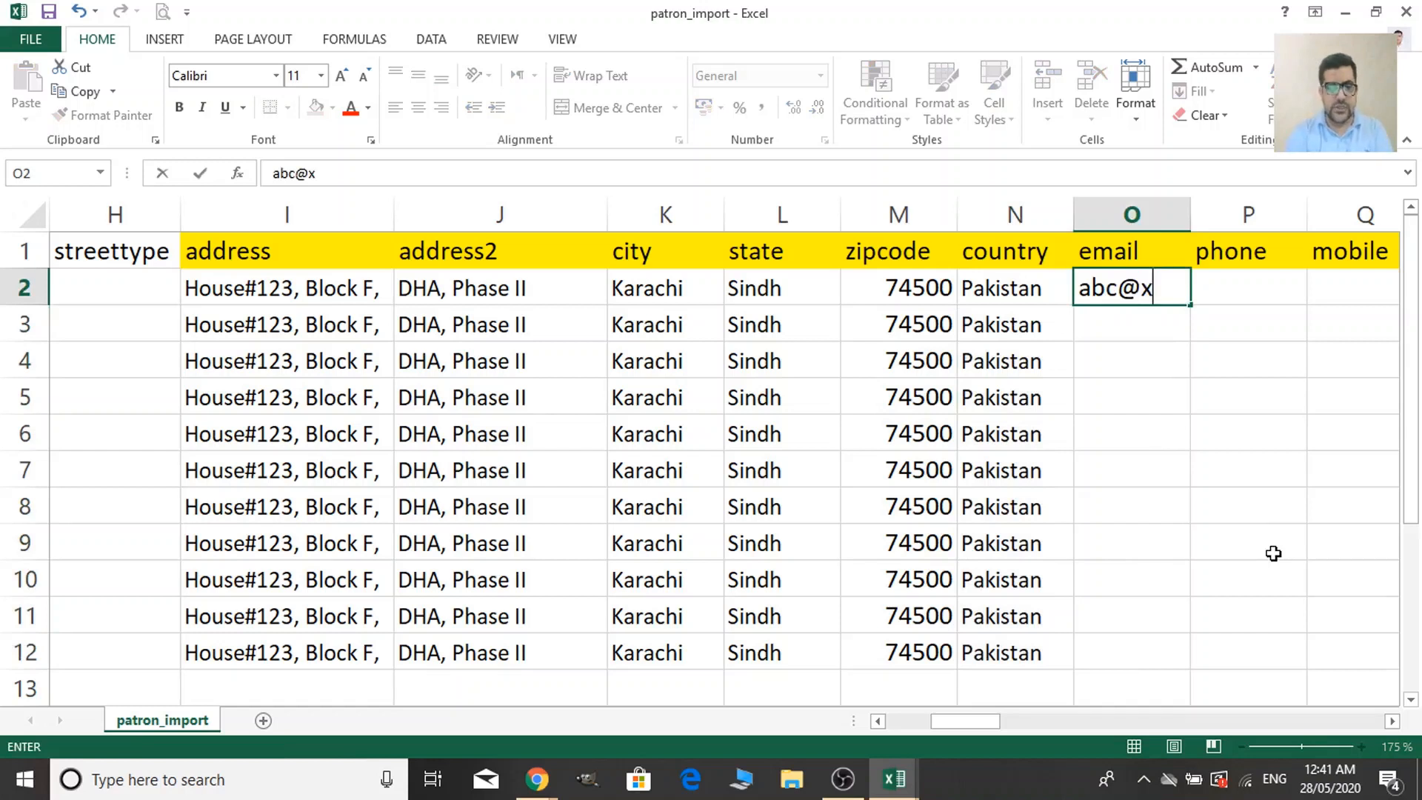
type("xyz.com")
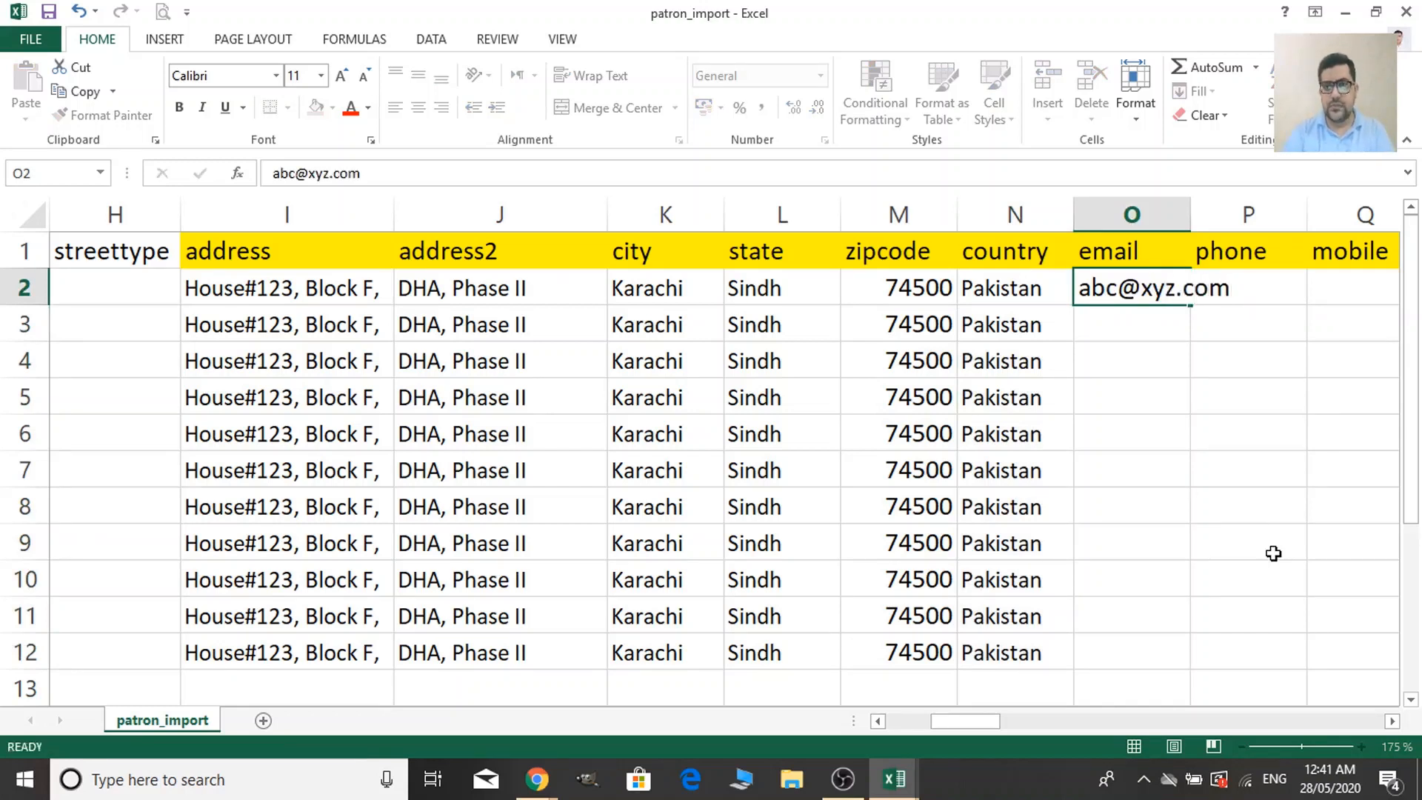
left_click(1273, 553)
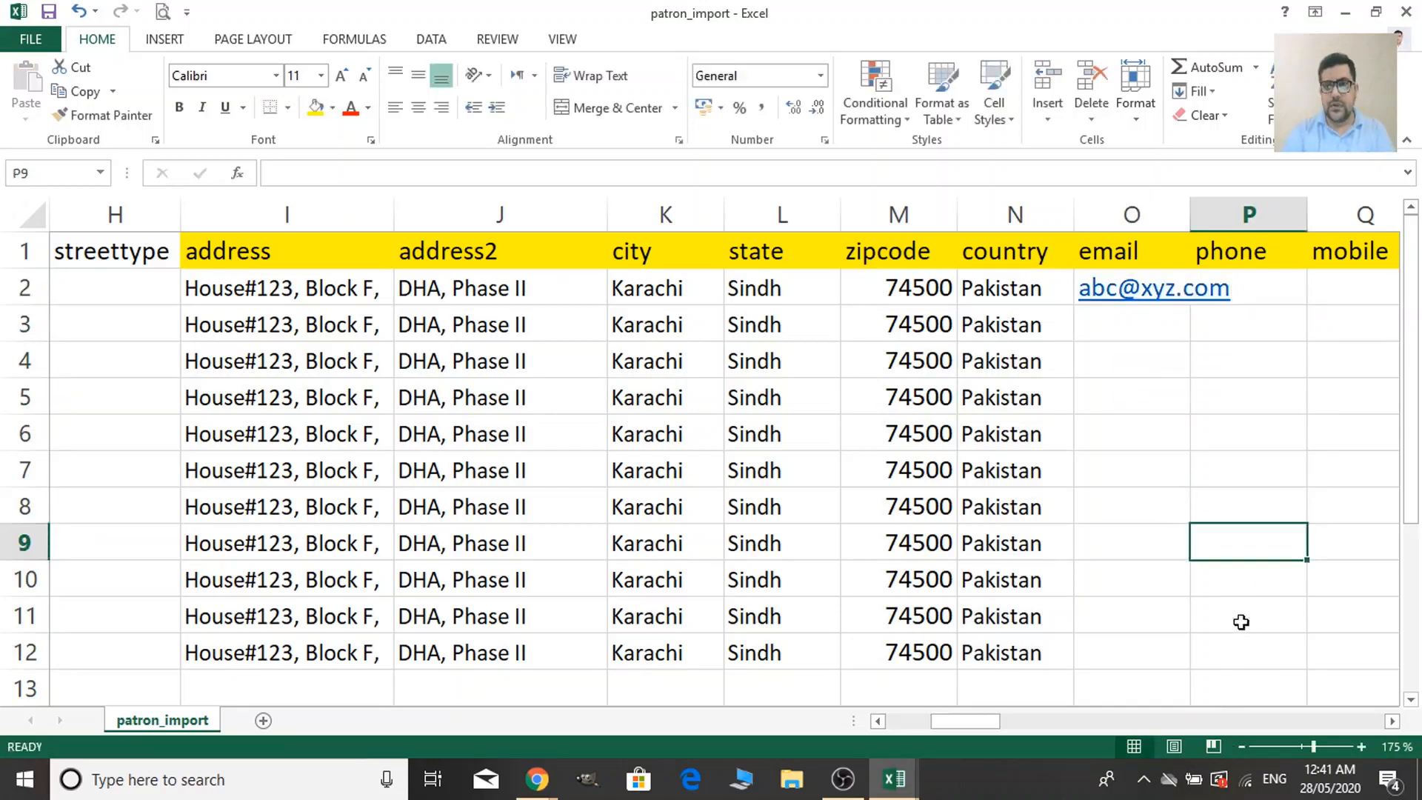
key("Left")
key("Up")
key("Up")
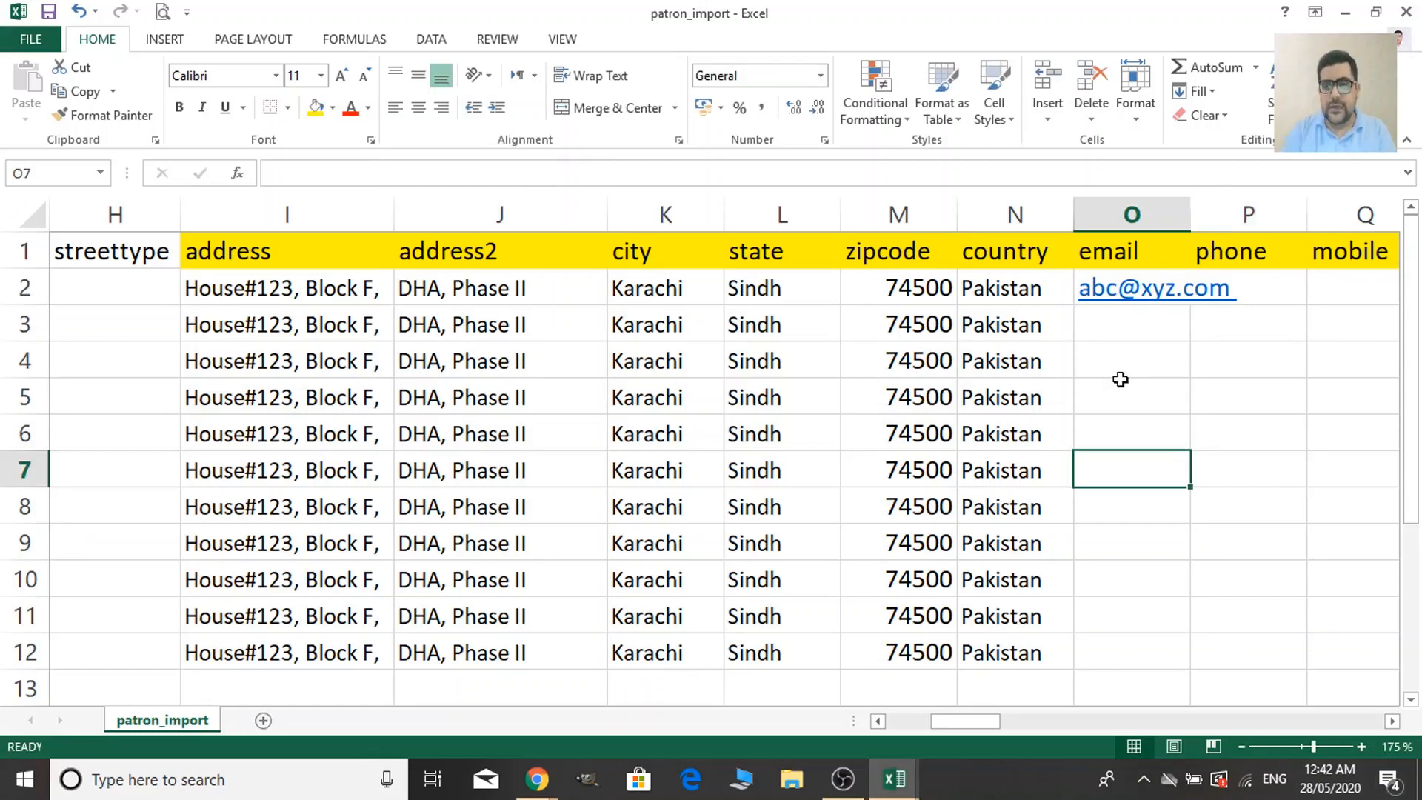
key("Up")
key("Up")
key("Up")
key("Up")
key("Up")
key("Up")
key("Down")
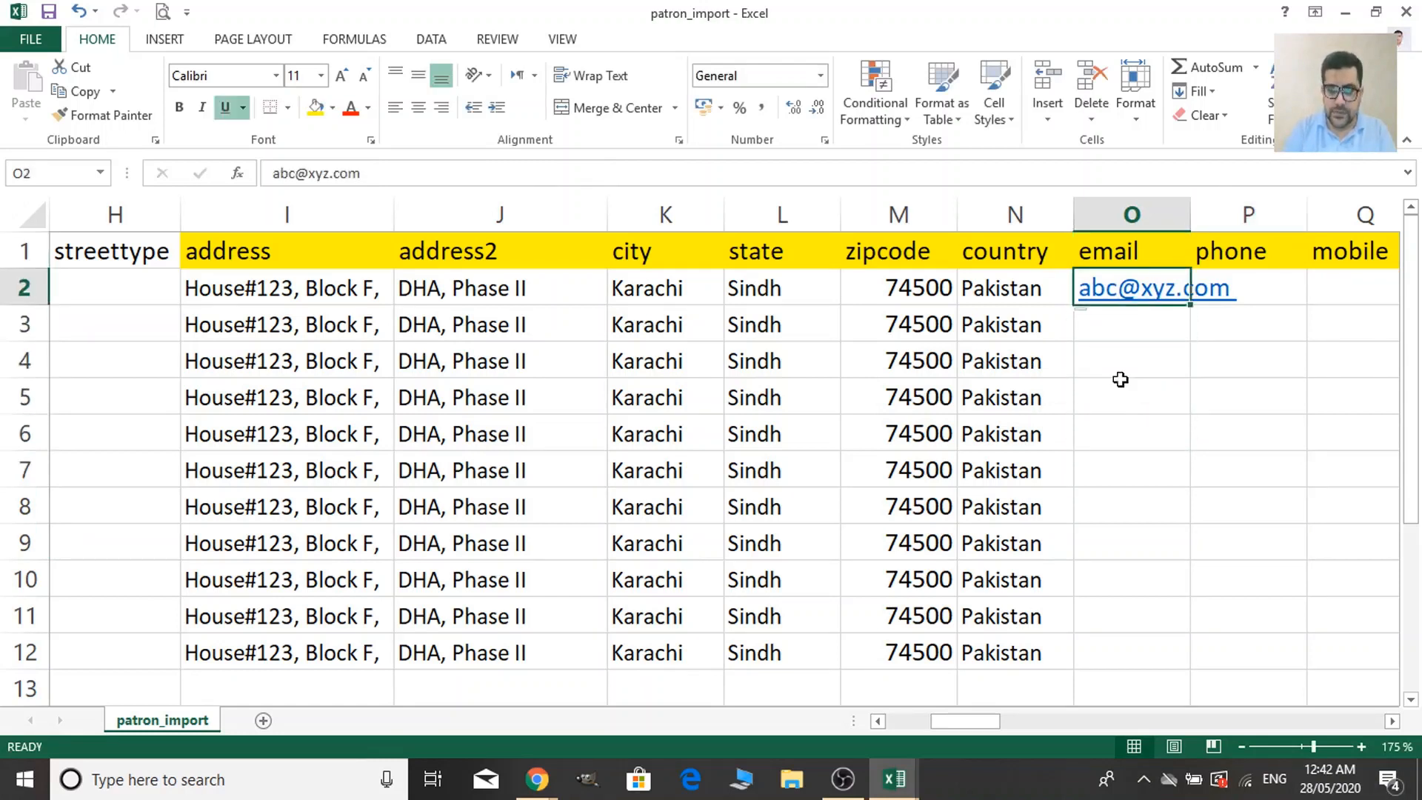
key("shift+F10")
key("Up")
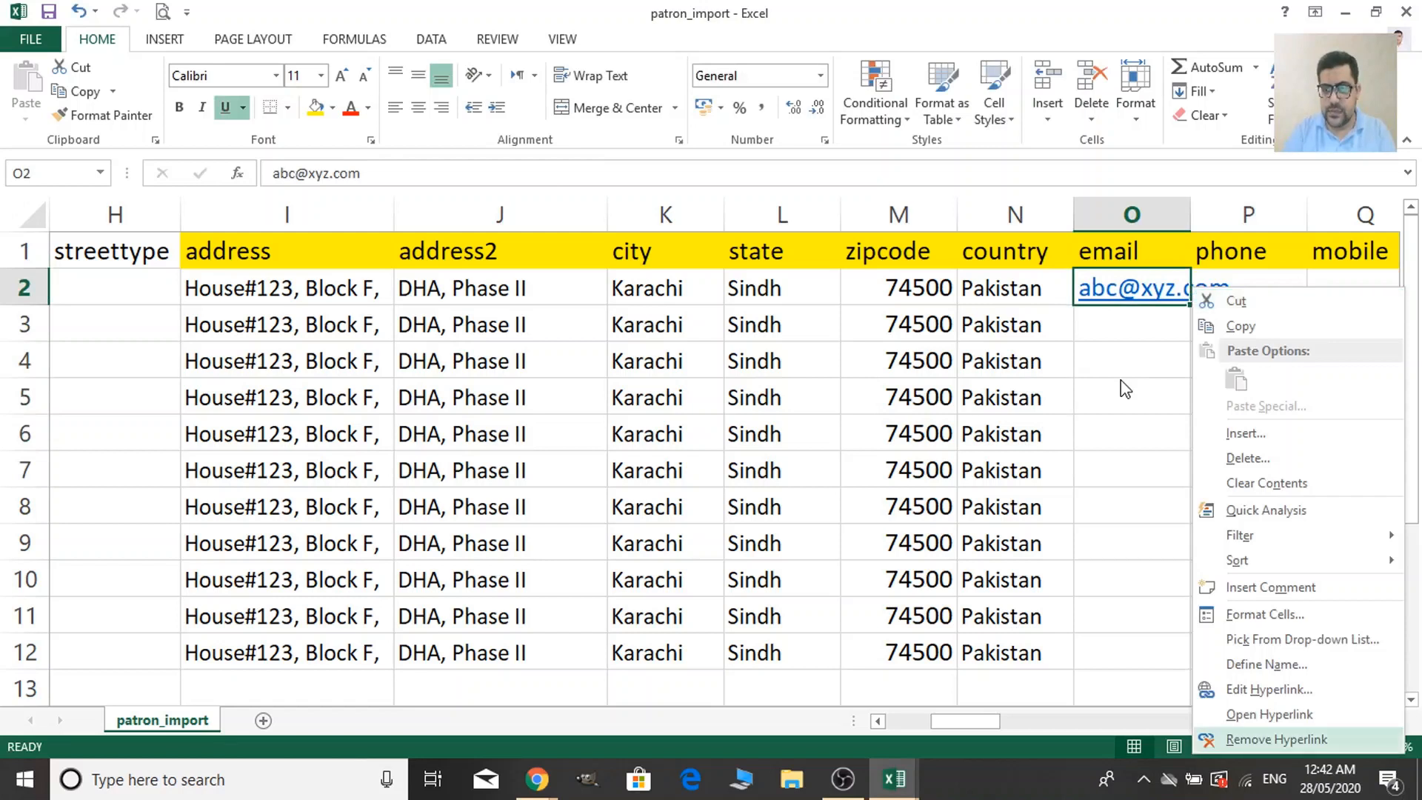
key("Return")
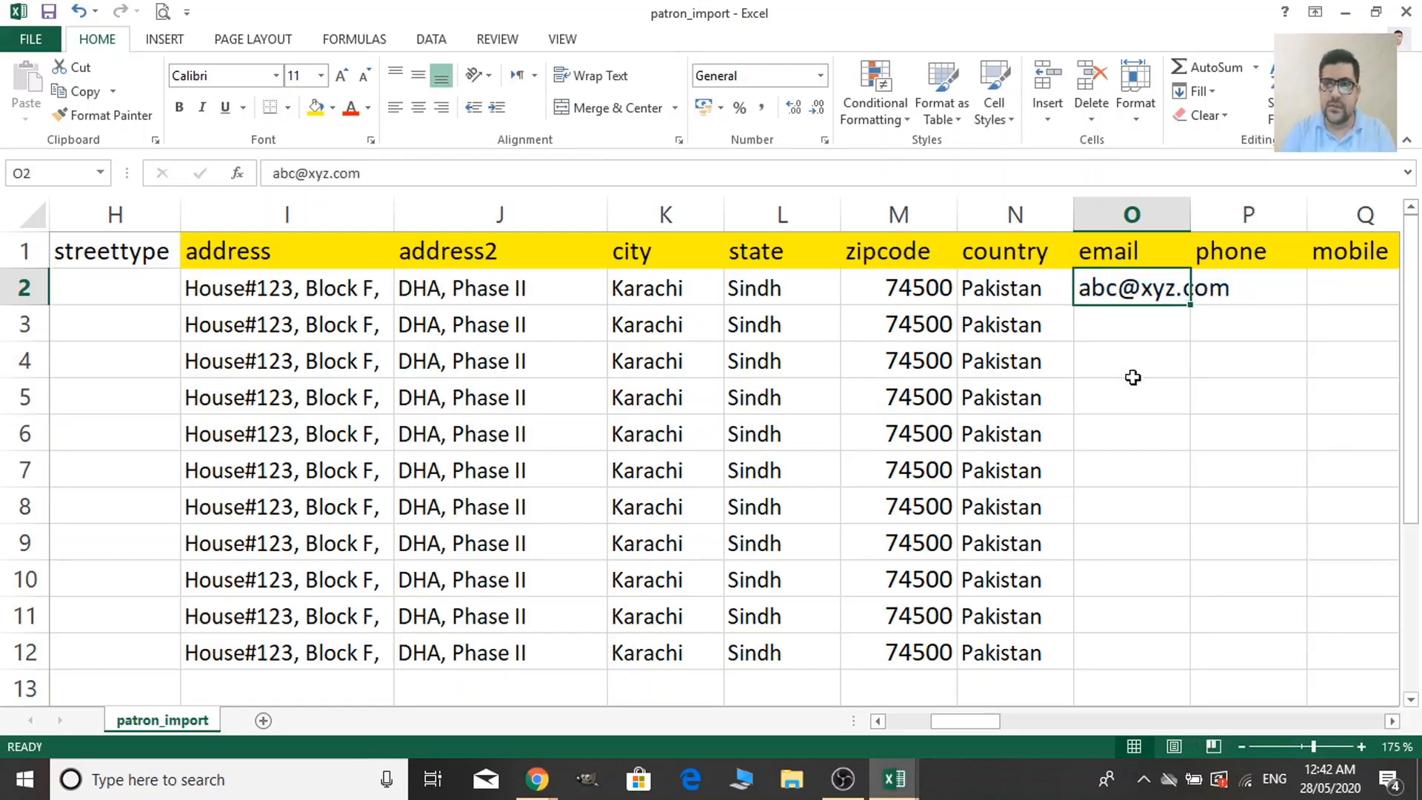
Copy the plain-text email from O2 into the remaining patron rows O3:O12.
left_click(1133, 375)
left_click(1067, 293)
left_click(1081, 292)
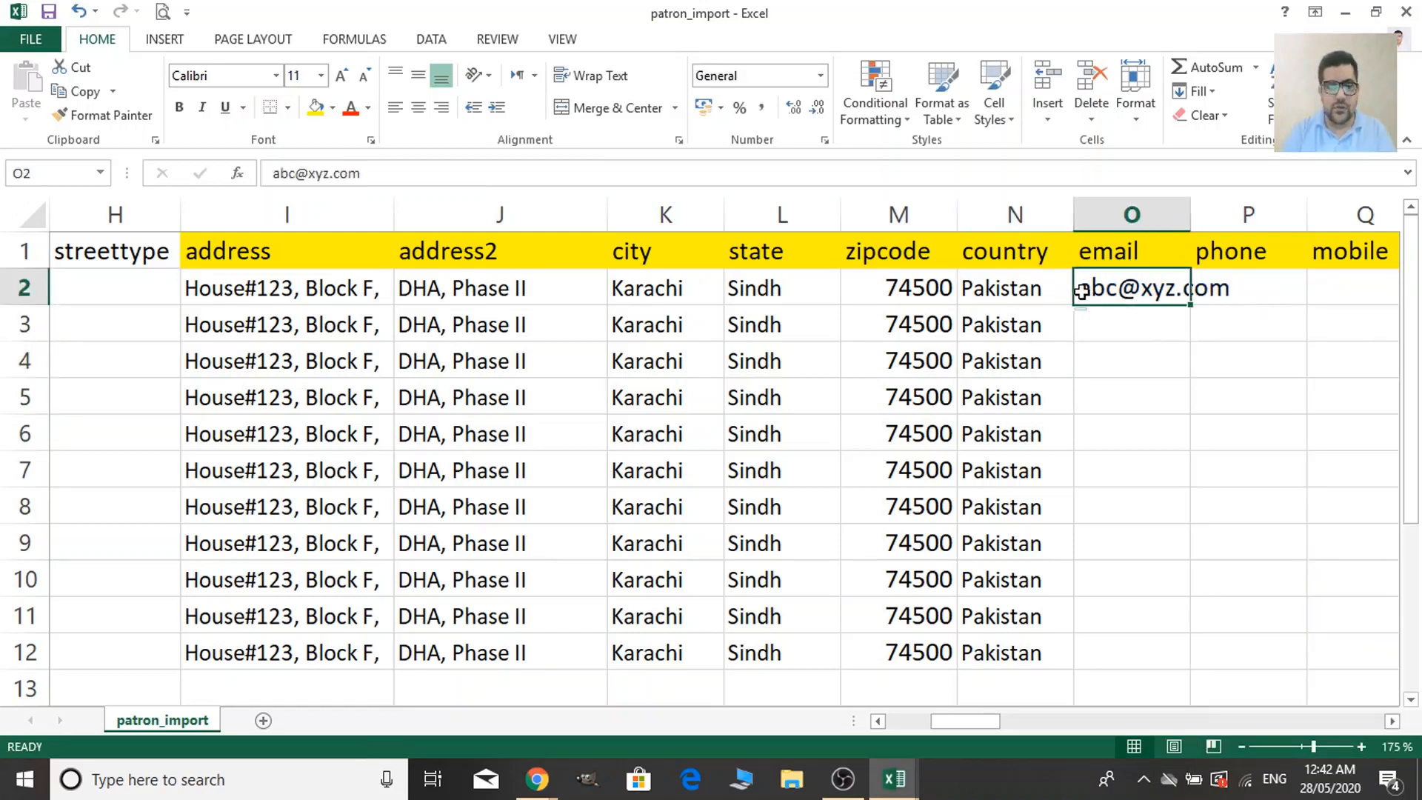
key("ctrl+c")
key("Down")
key("shift+Down")
key("shift+Down")
key("shift+Down")
key("shift+Down")
key("shift+Down")
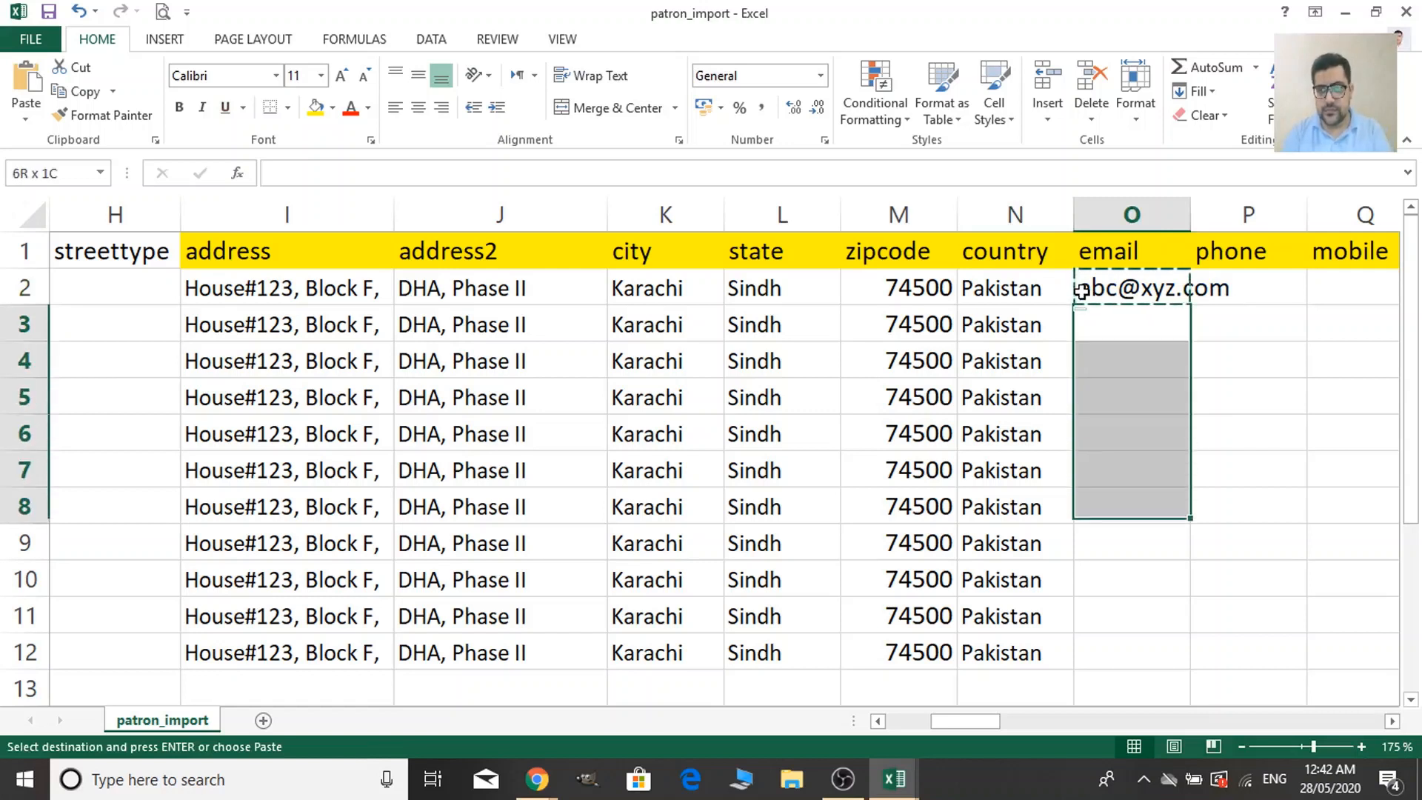
key("shift+Down")
key("shift+Down")
key("shift+Down")
key("shift+Down")
key("ctrl+v")
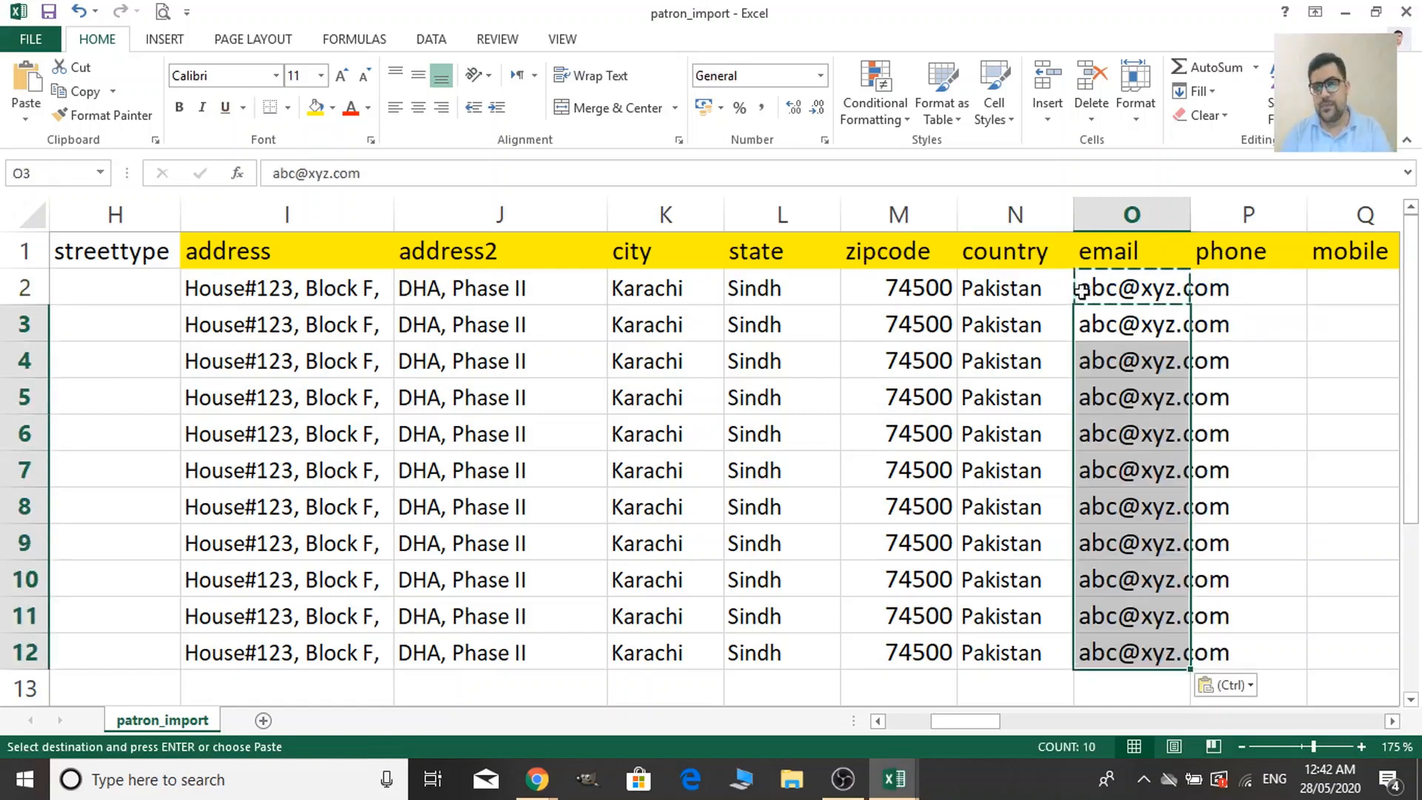
Autofit the email column O and widen the mobile column Q.
double_click(1186, 213)
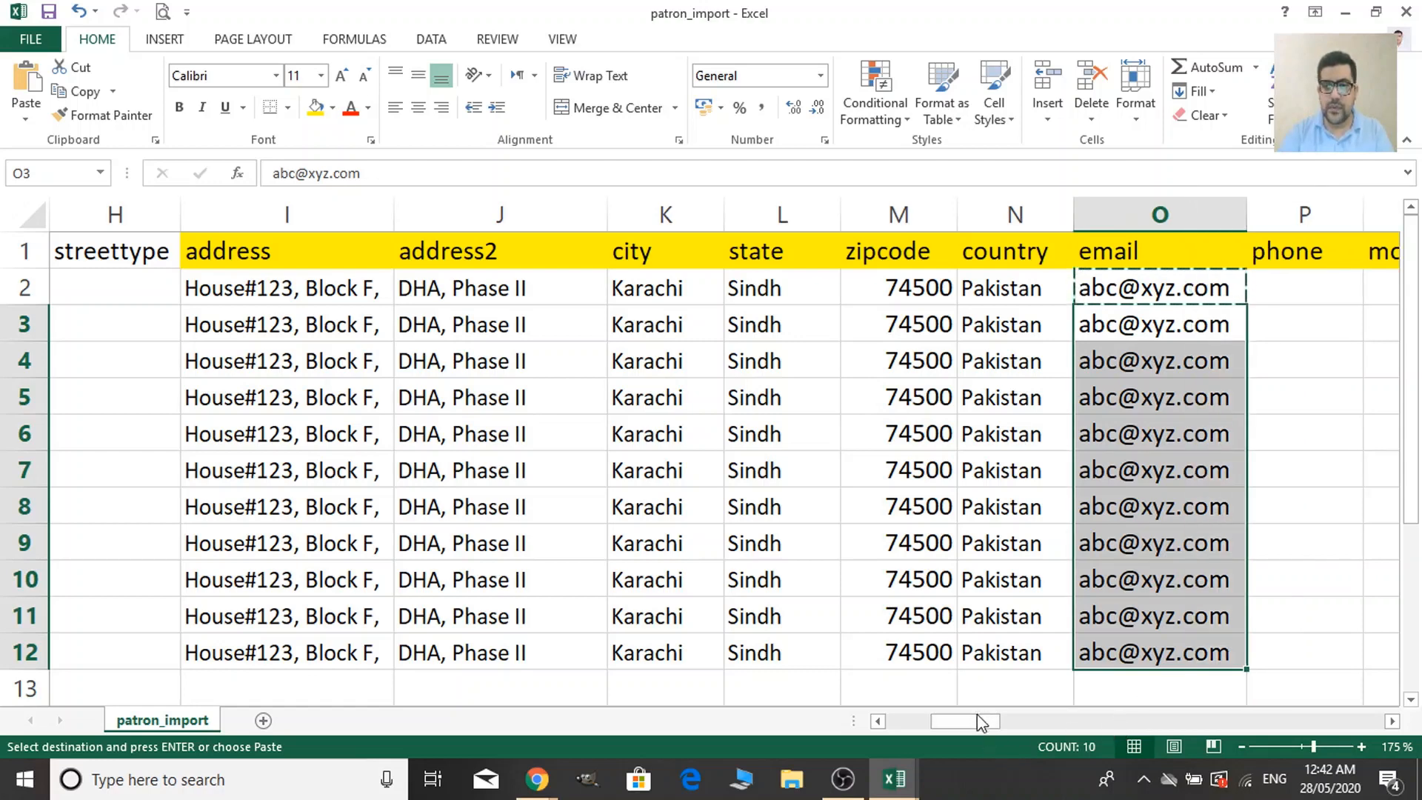
left_click_drag(976, 718, 1001, 717)
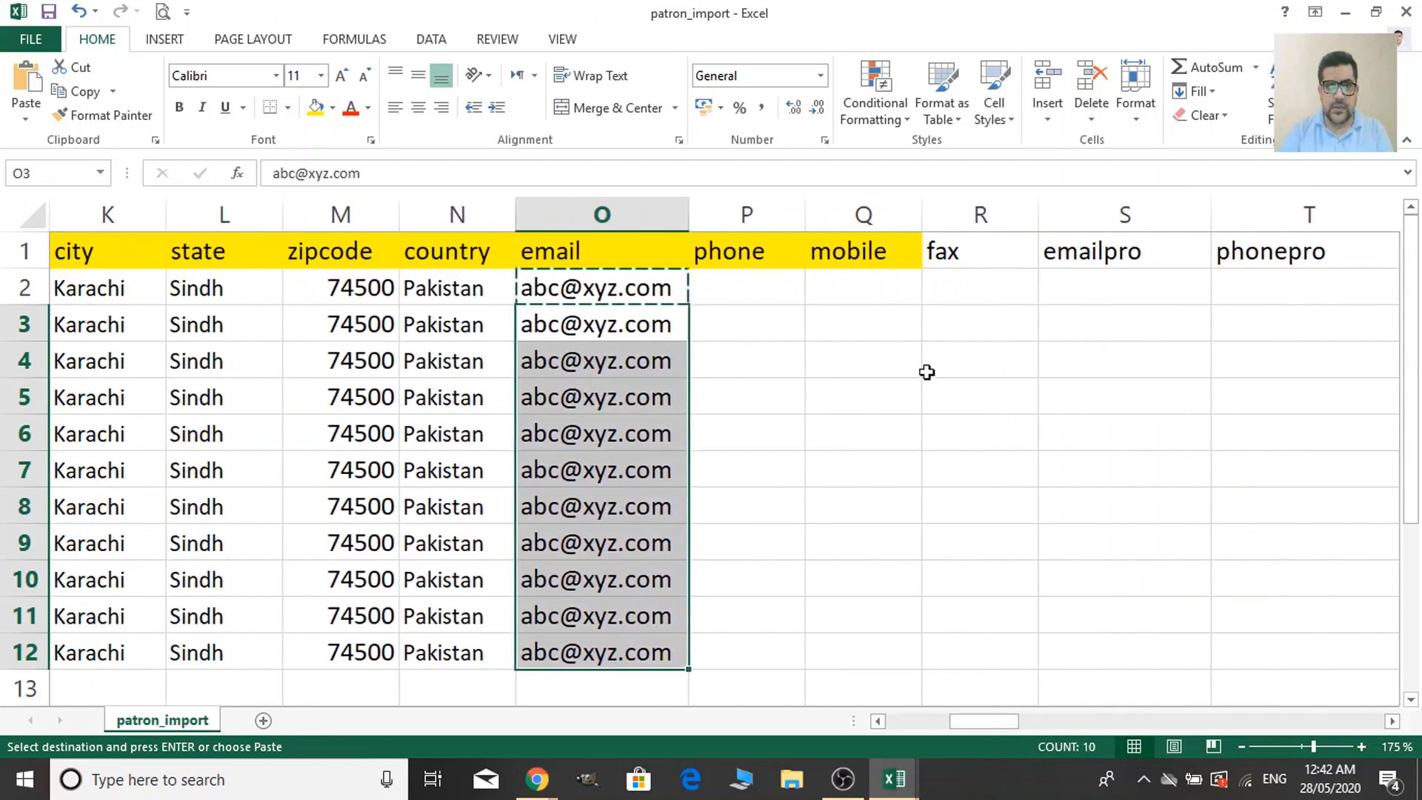
double_click(921, 217)
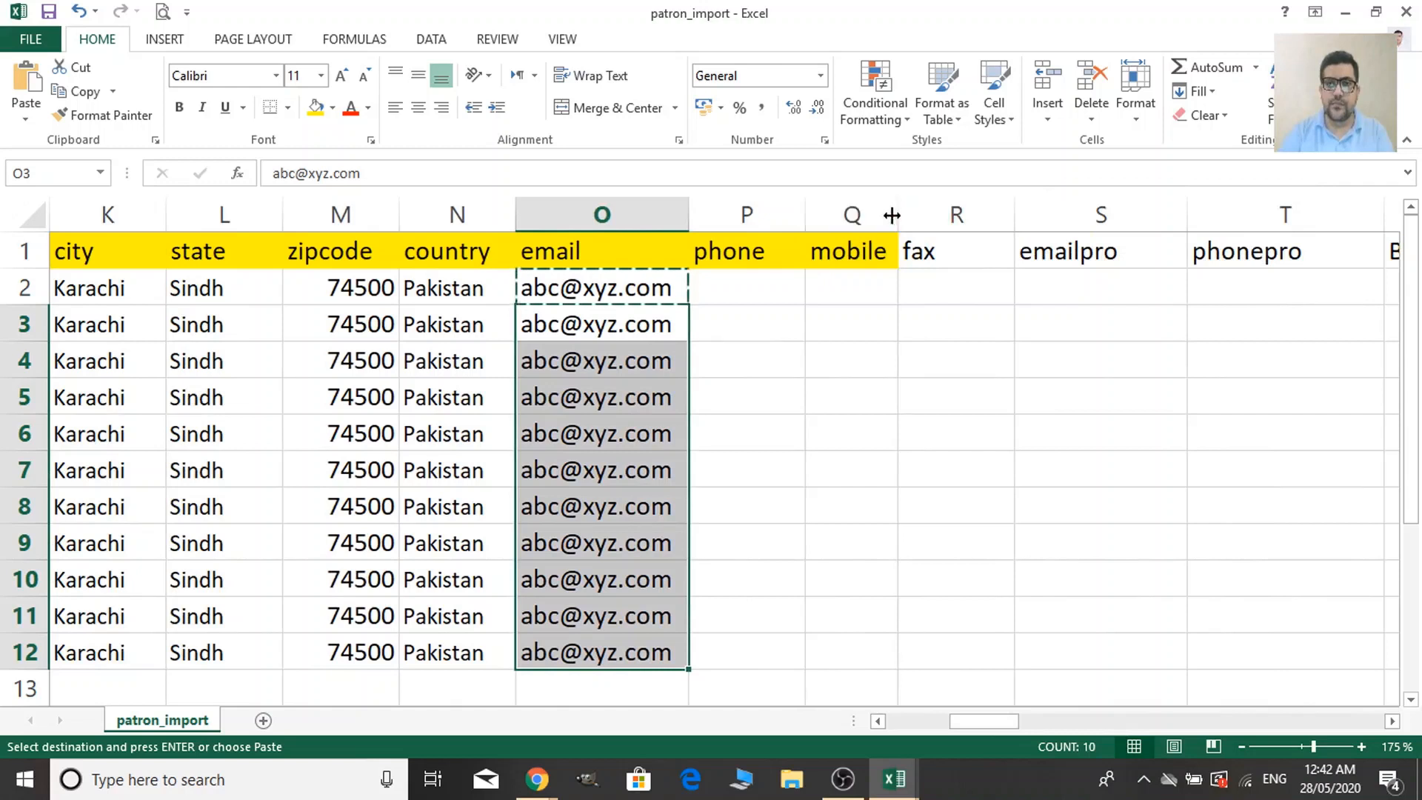
left_click_drag(892, 214, 973, 214)
Enter a sample mobile number in Q2, which then displays as 9.23123E+11.
left_click(896, 285)
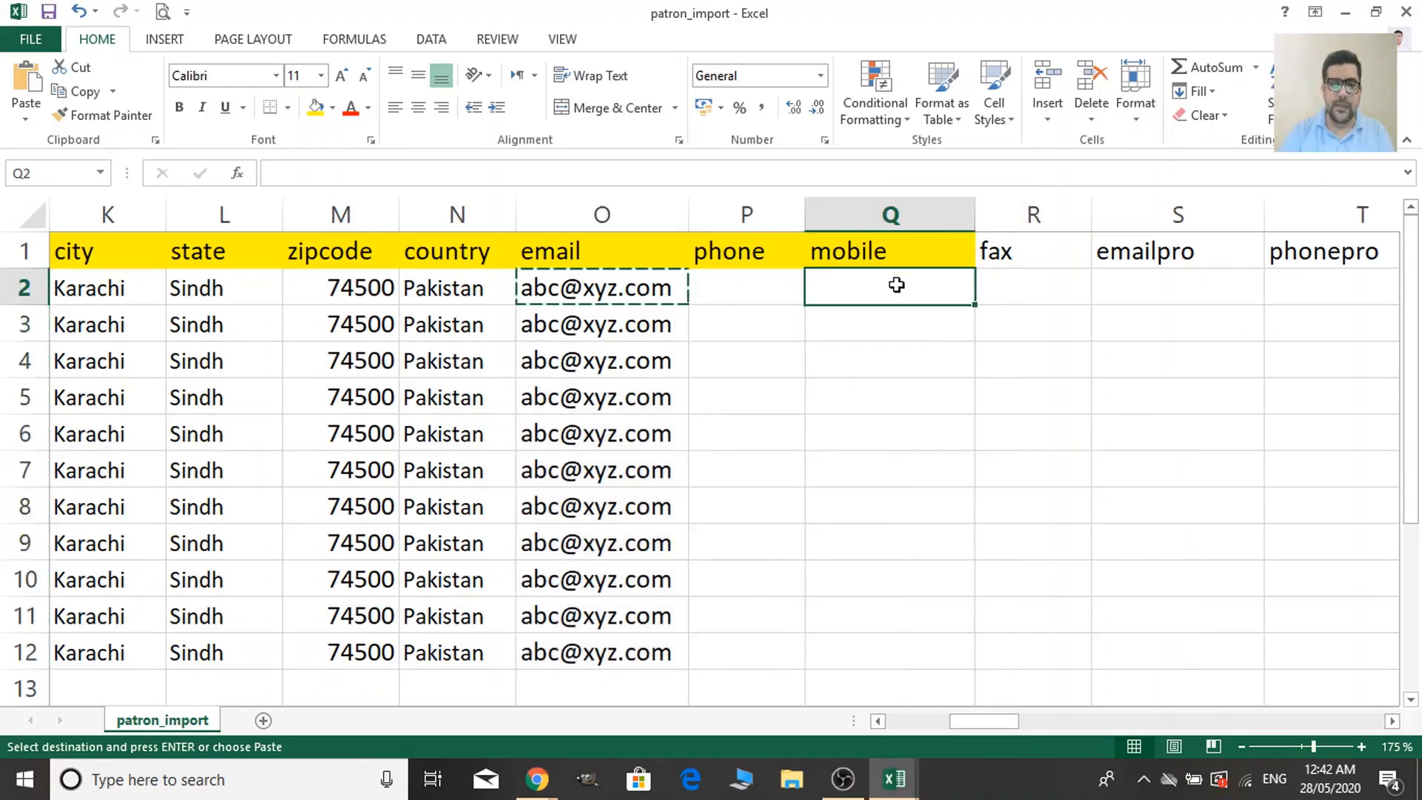
type("92")
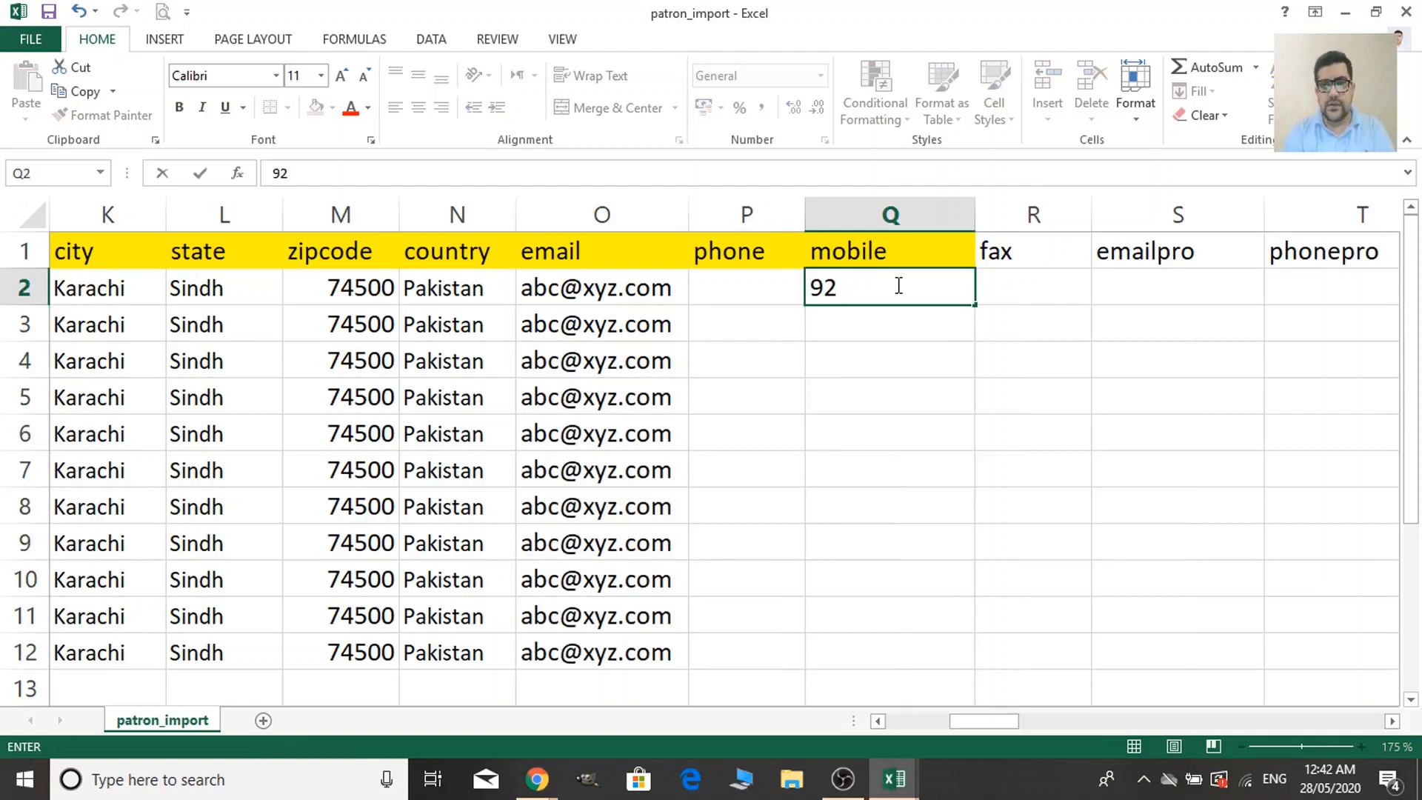
type("3")
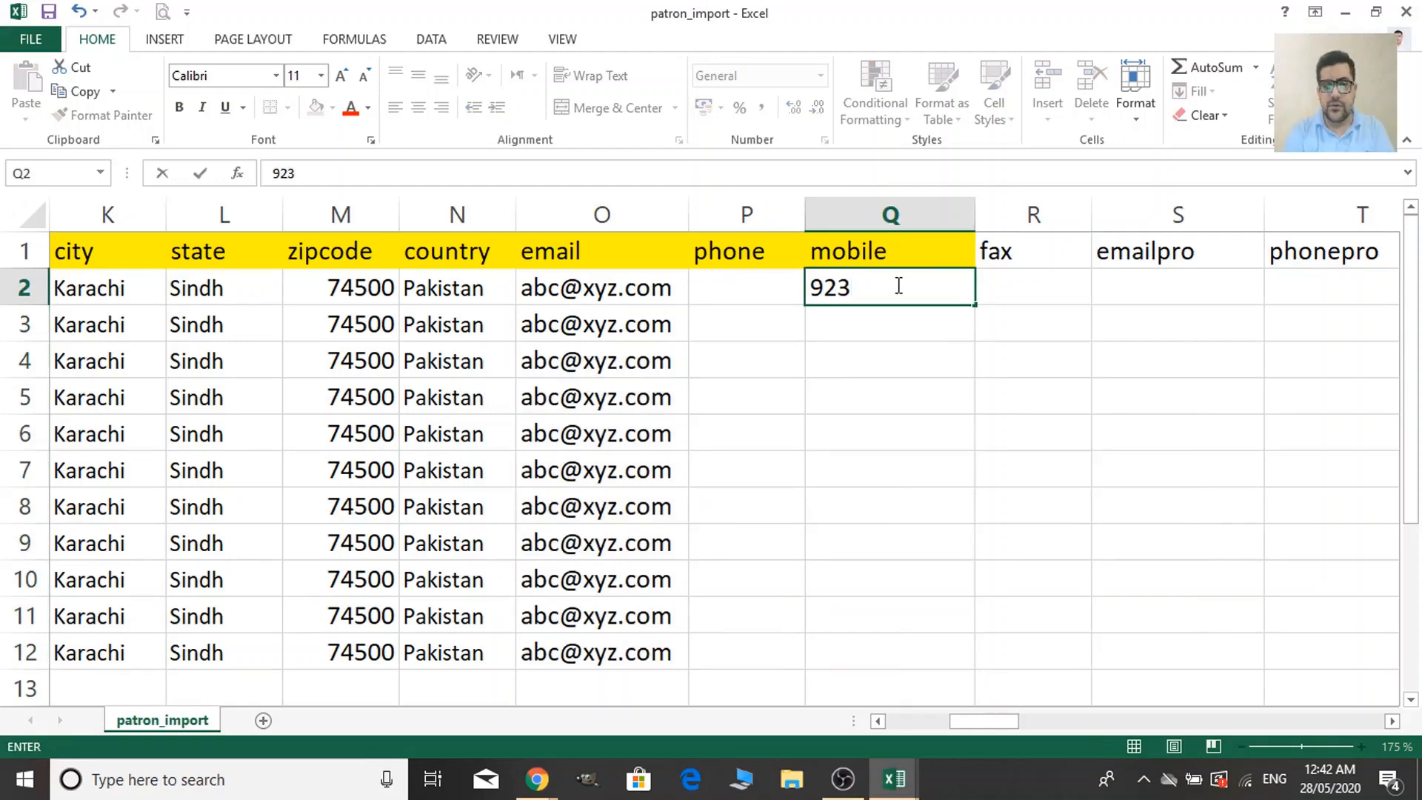
type("13")
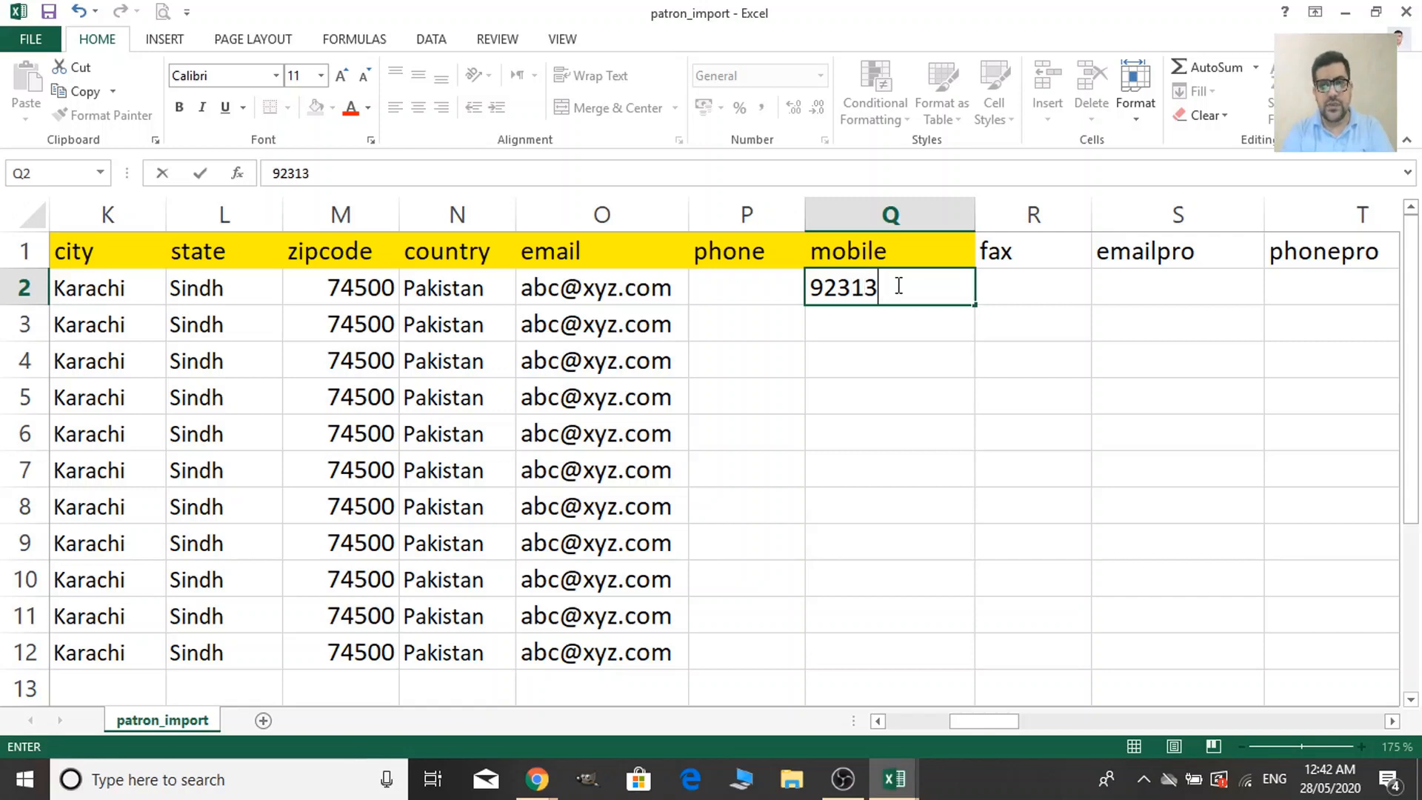
key("BackSpace")
type("2")
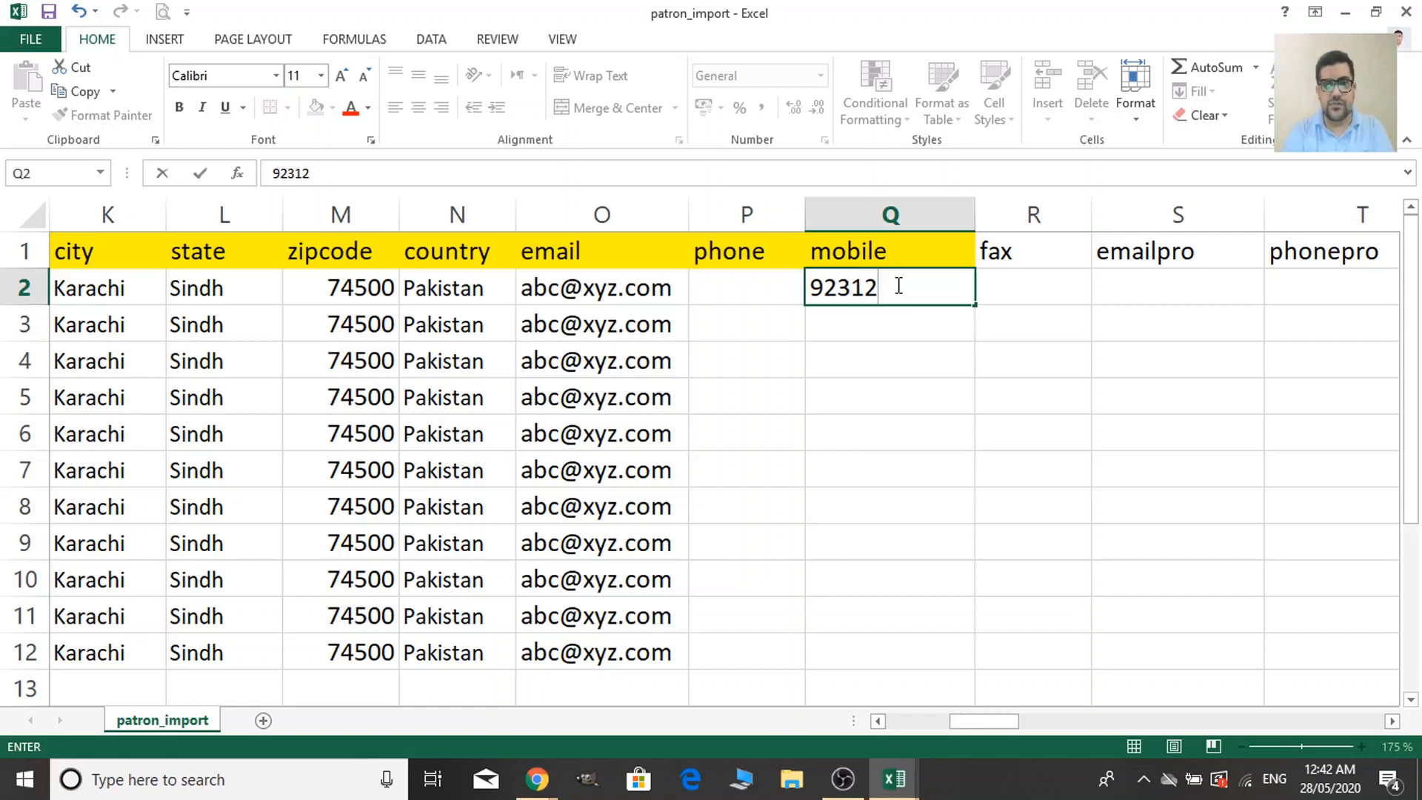
type("45")
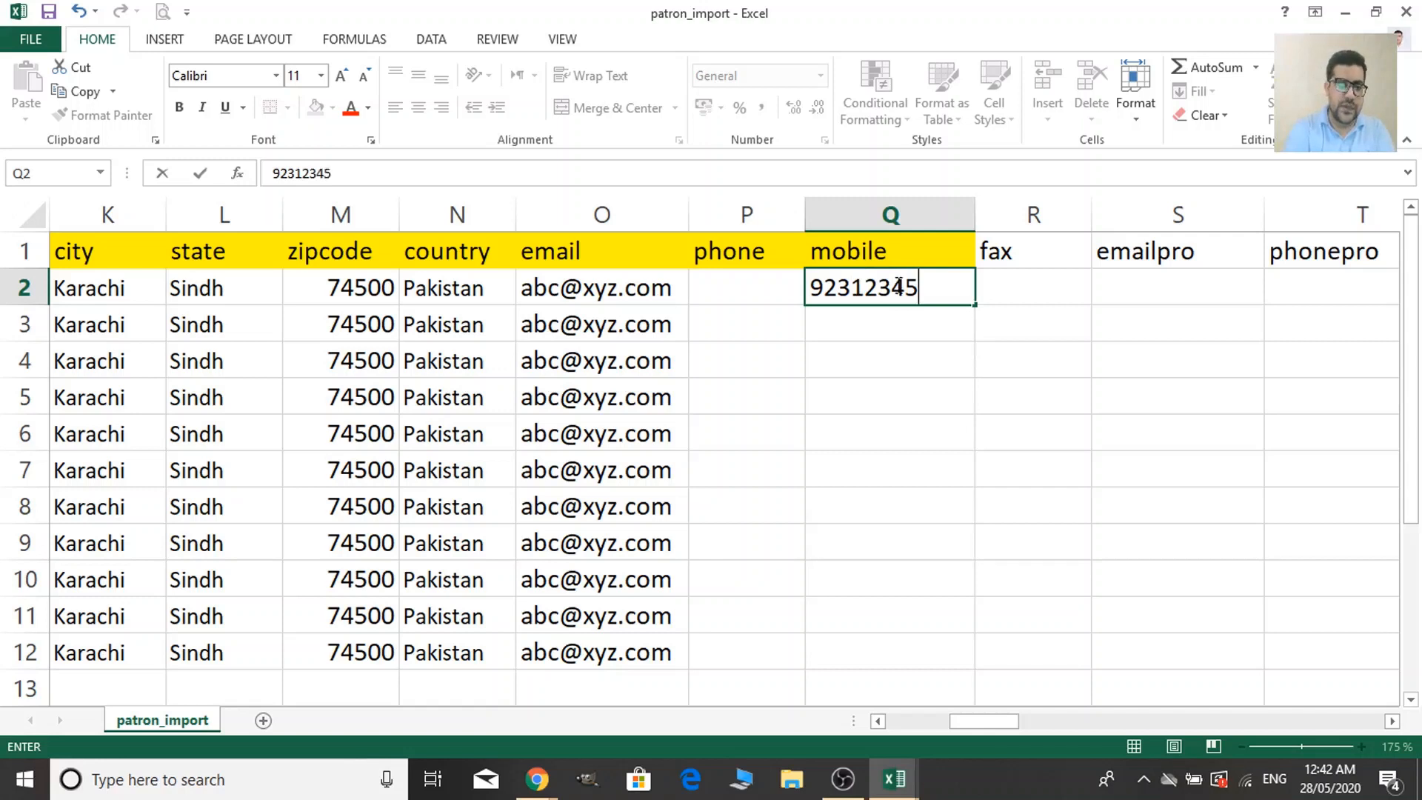
type("678")
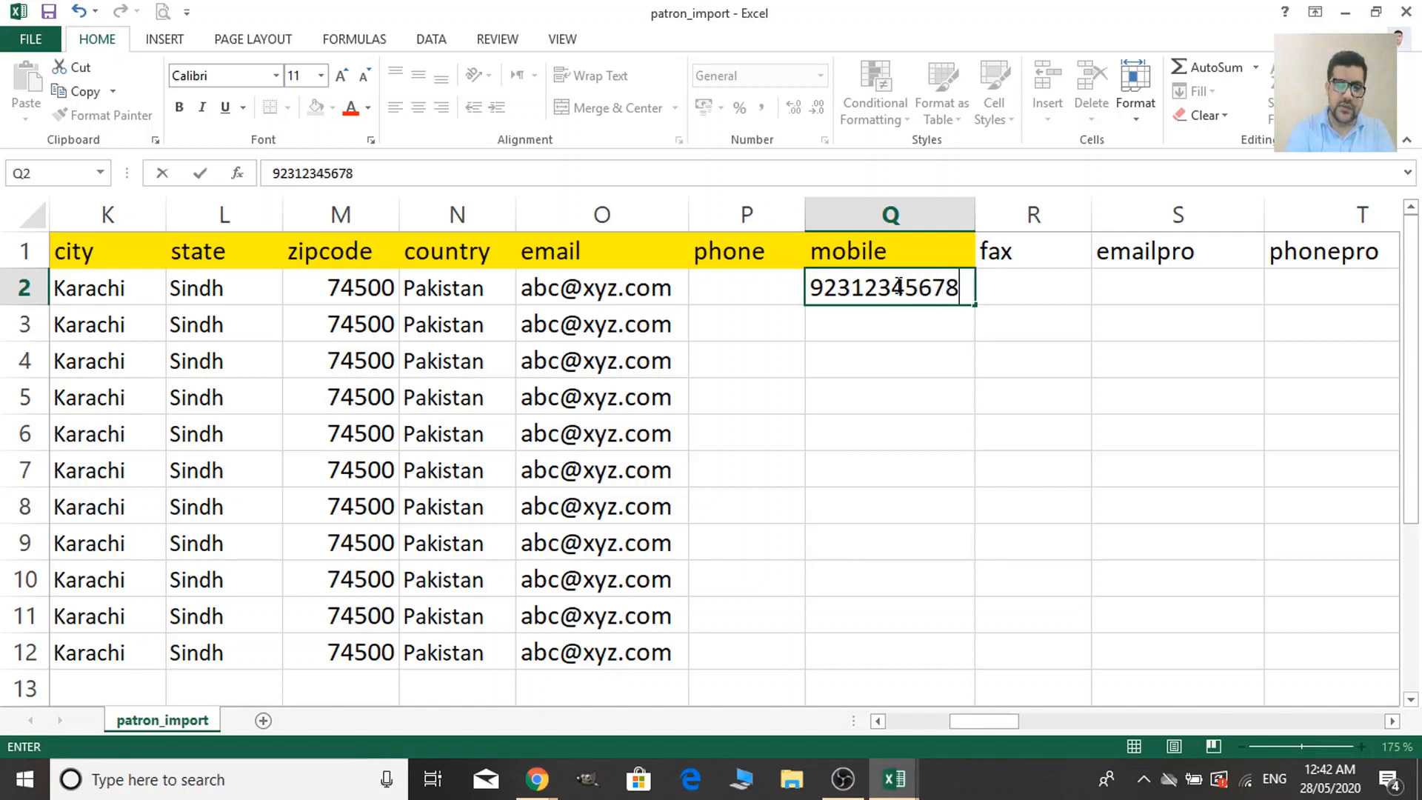
type("9")
left_click(1165, 431)
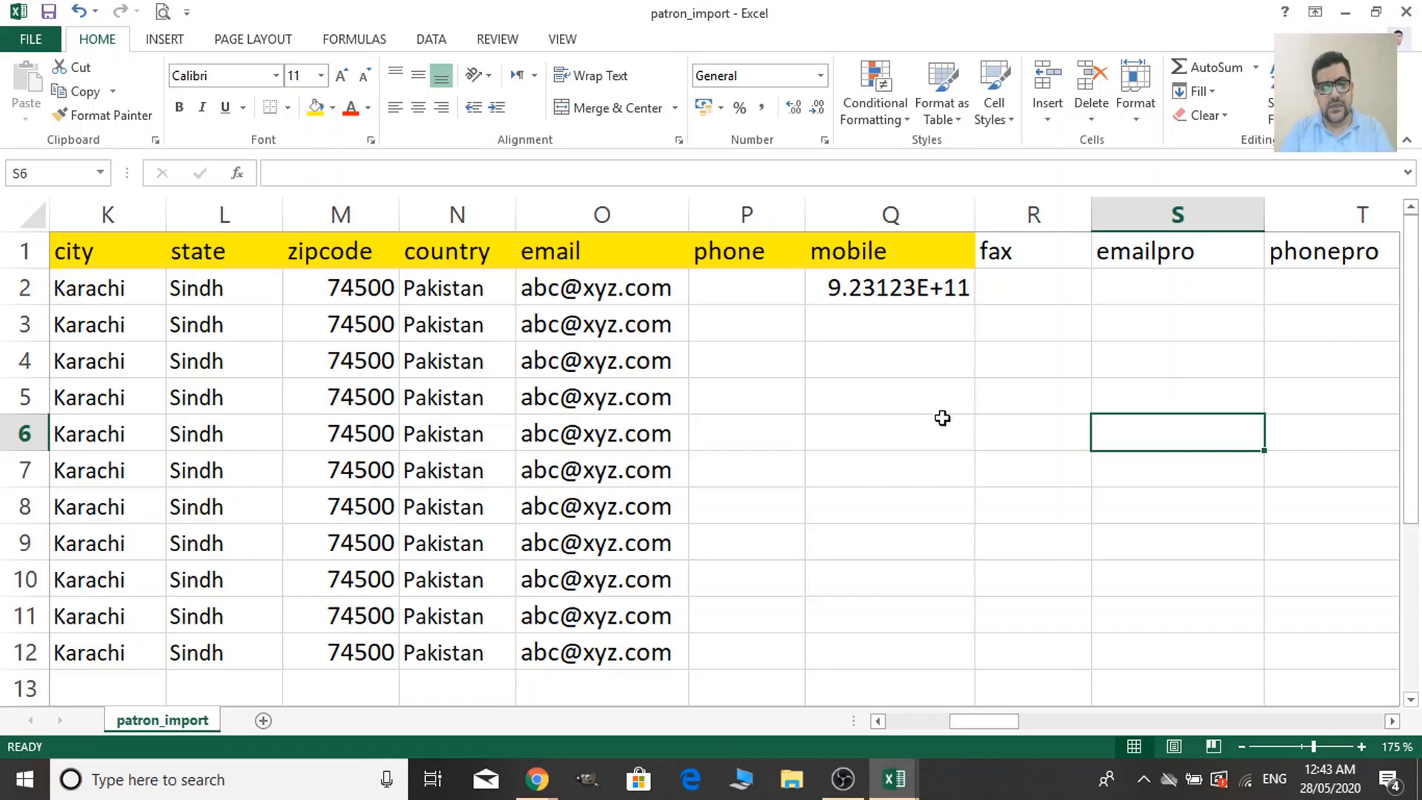
Re-enter the mobile number in Q2 with a leading apostrophe so it stays text.
scroll(942, 419, "up", 1, "ctrl")
scroll(907, 397, "up", 1)
scroll(857, 322, "up", 1, "ctrl")
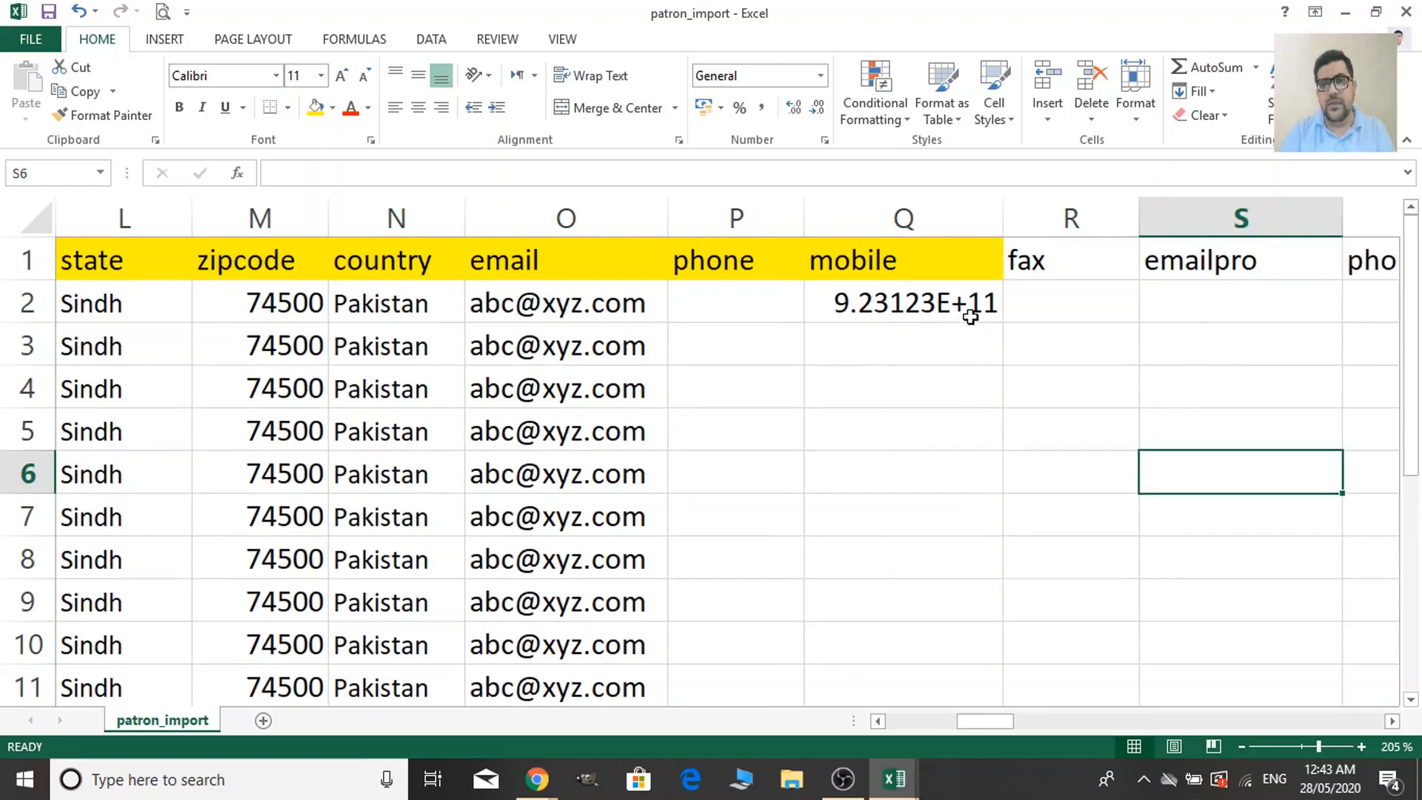
left_click(817, 310)
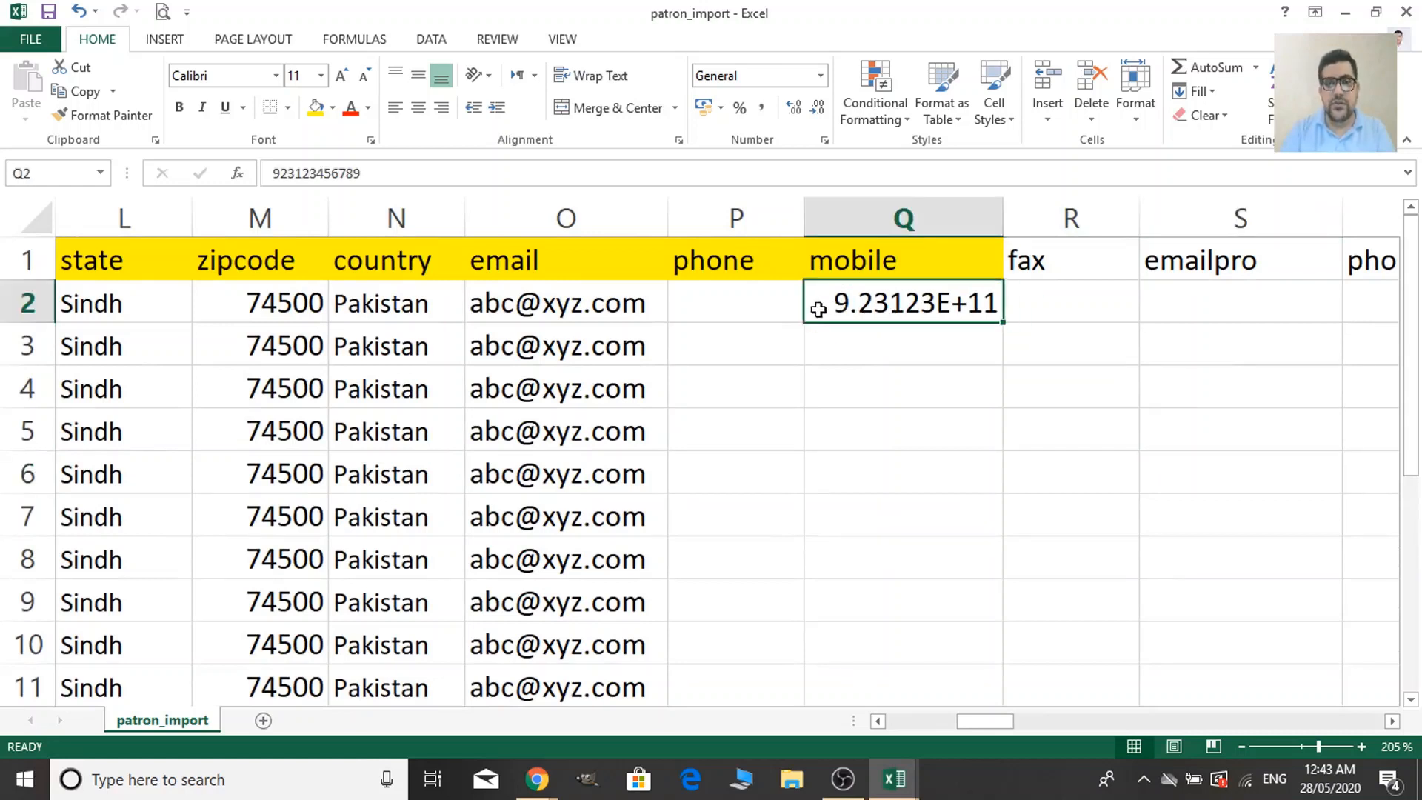
type("'")
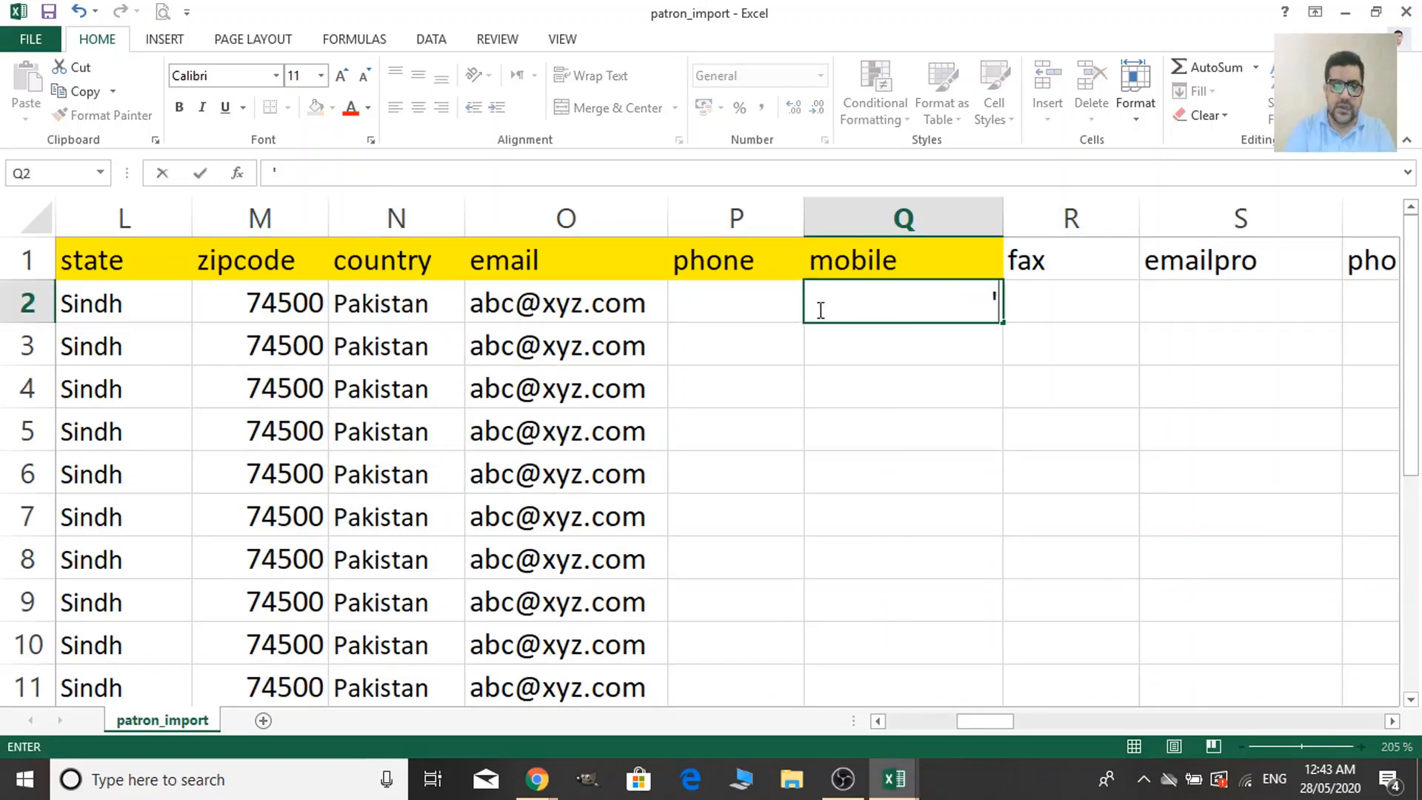
type("92")
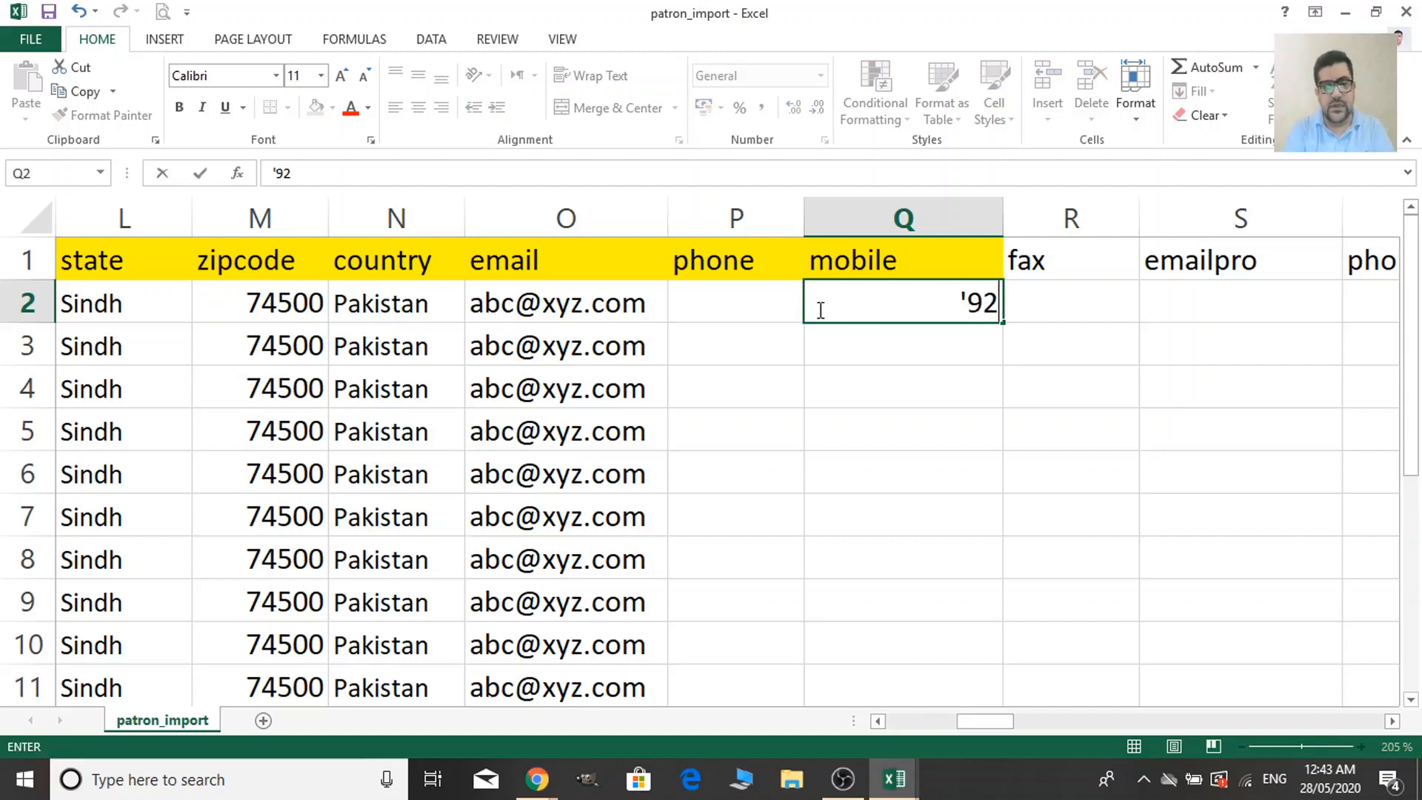
type("3")
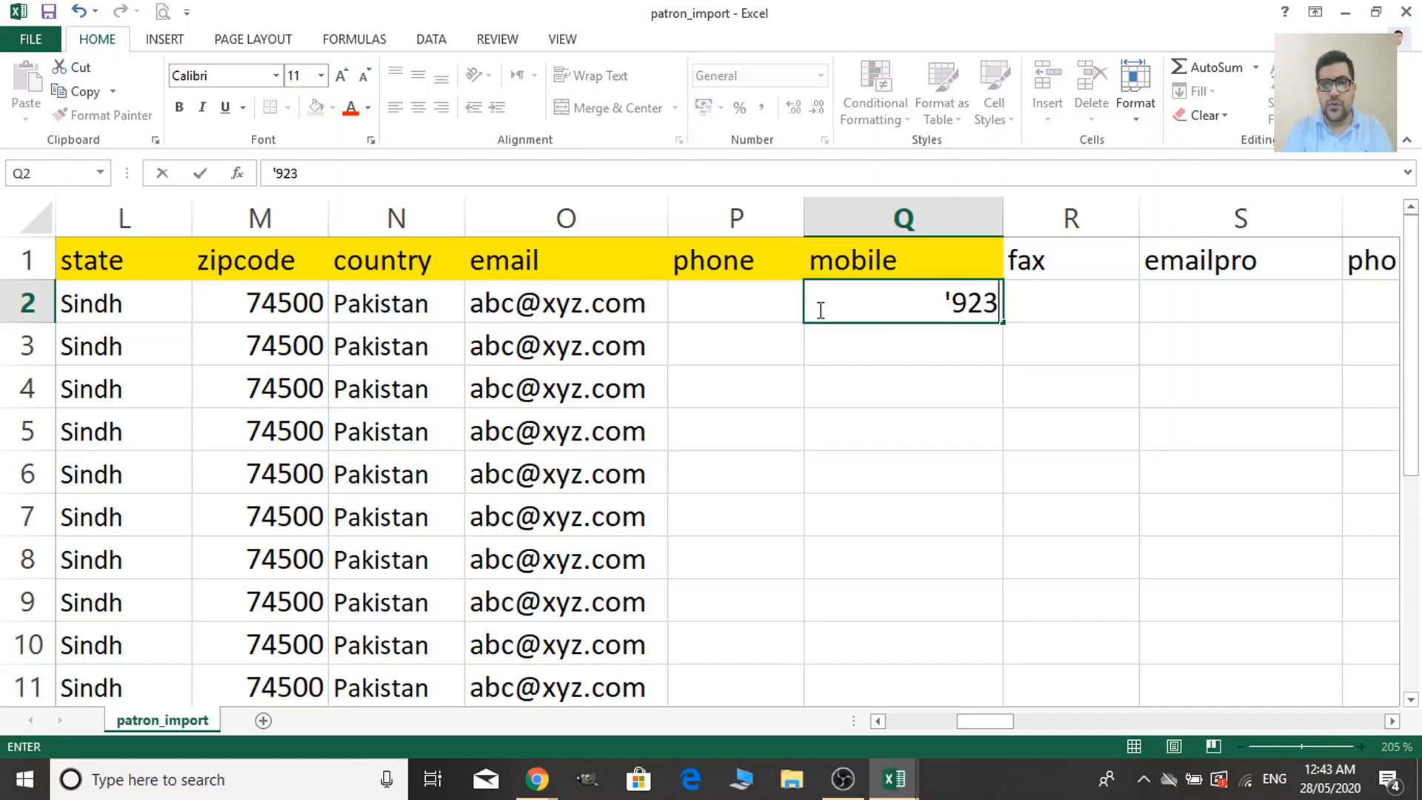
type("12")
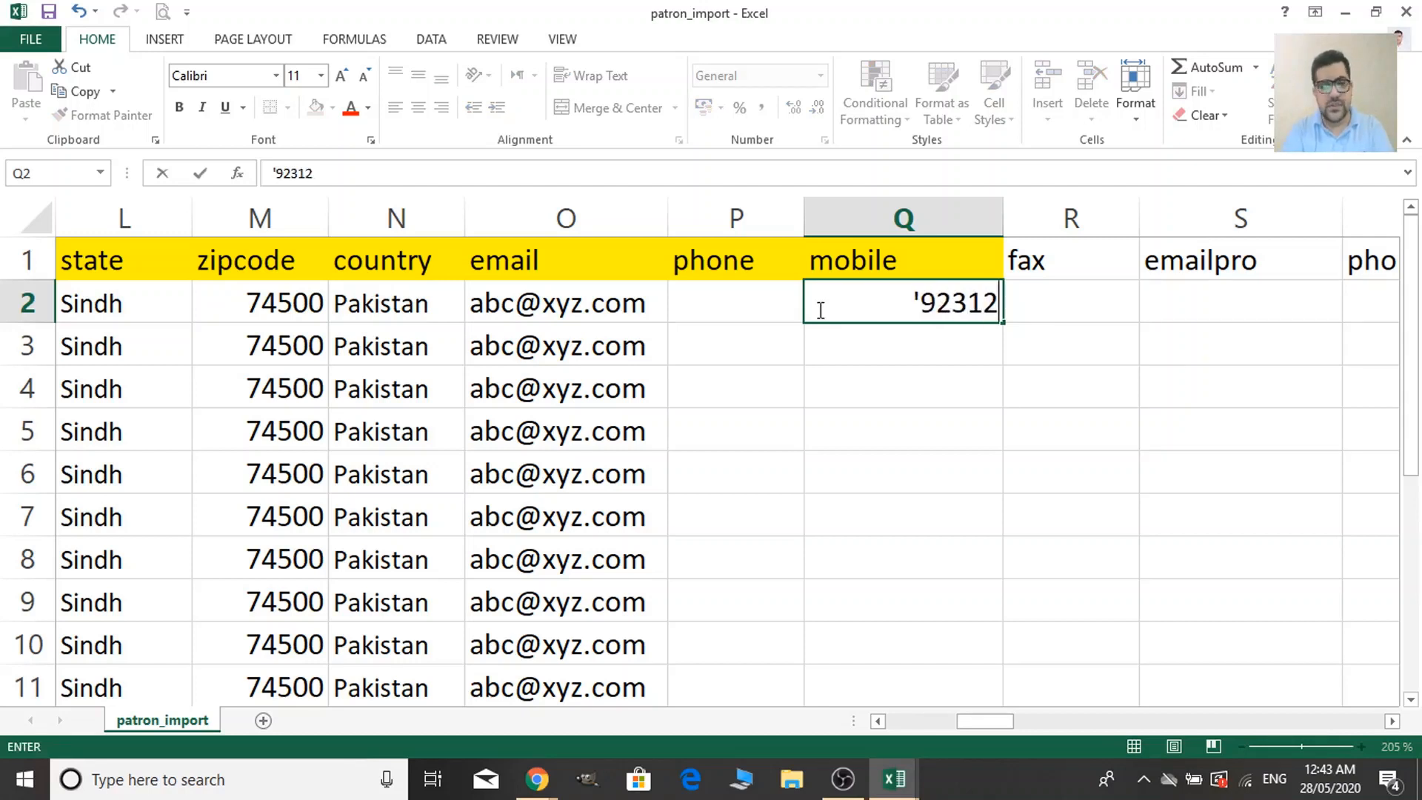
type("3")
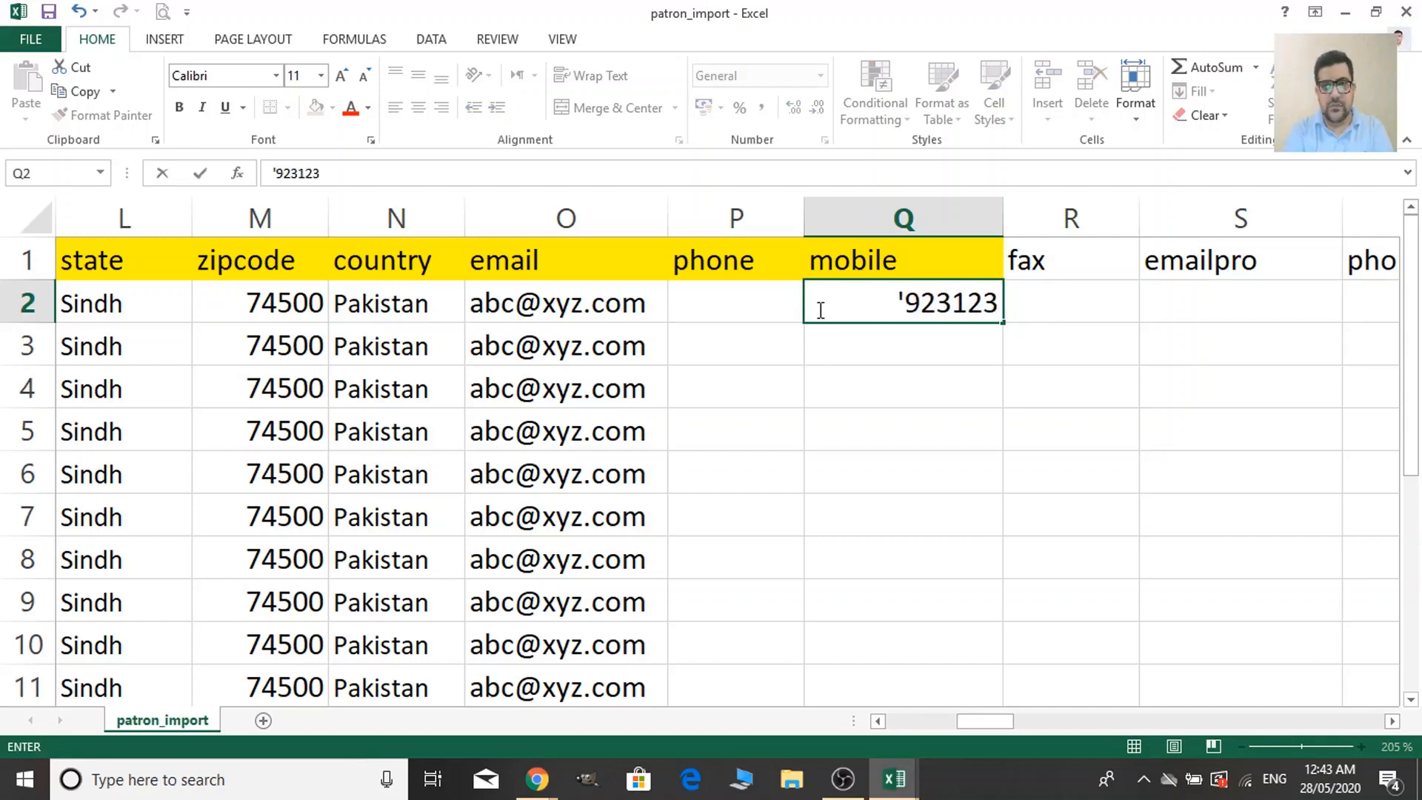
type("456789")
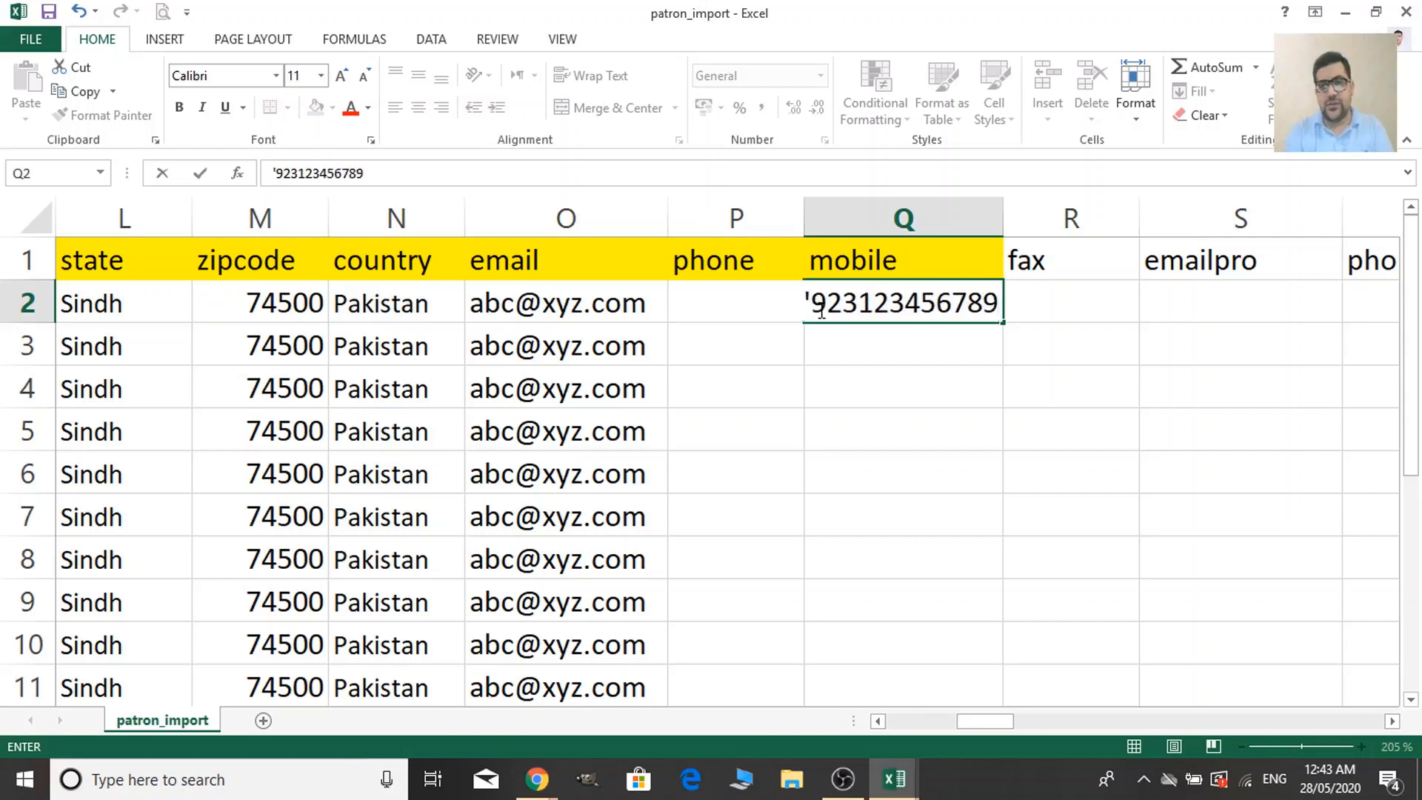
left_click(896, 436)
left_click(1045, 300)
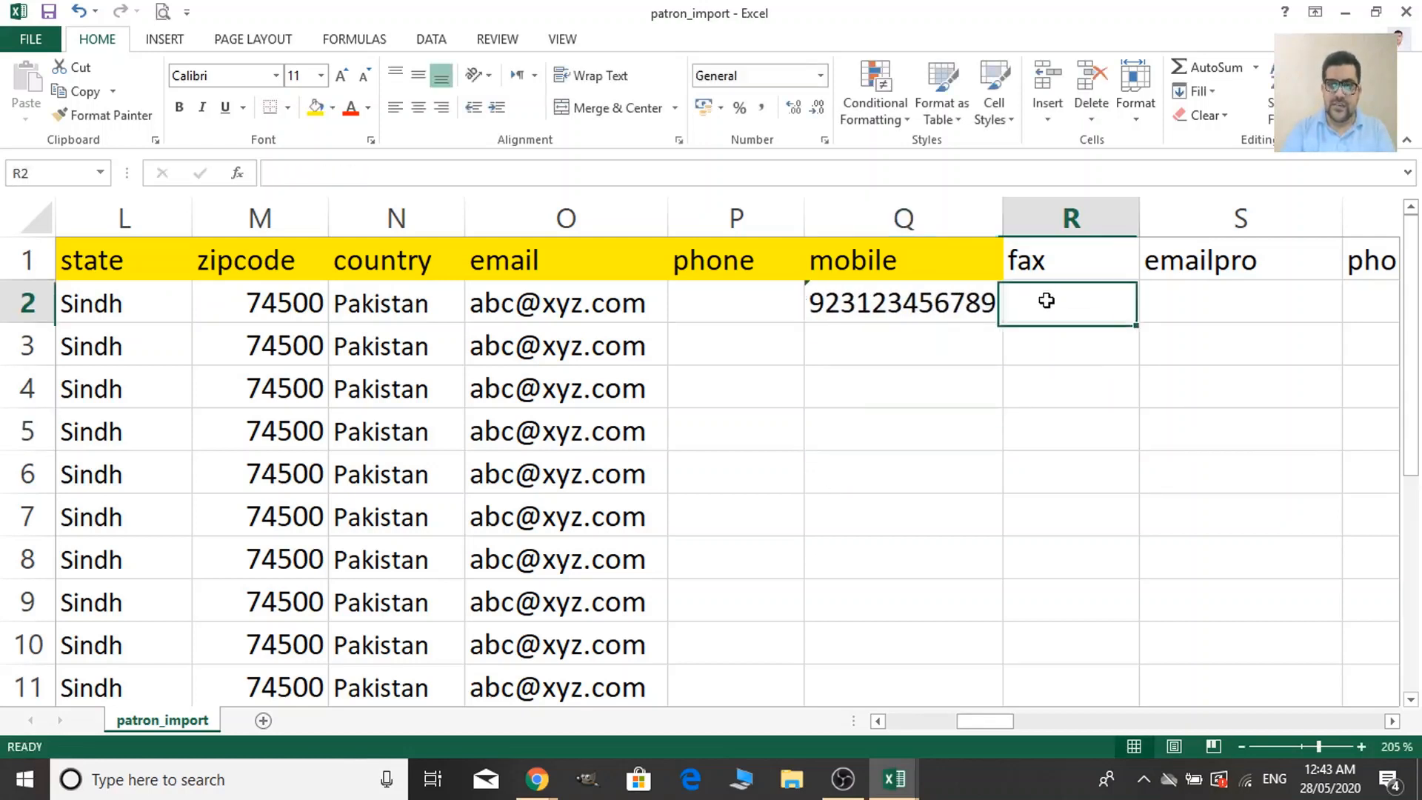
key("Left")
key("ctrl+c")
key("Down")
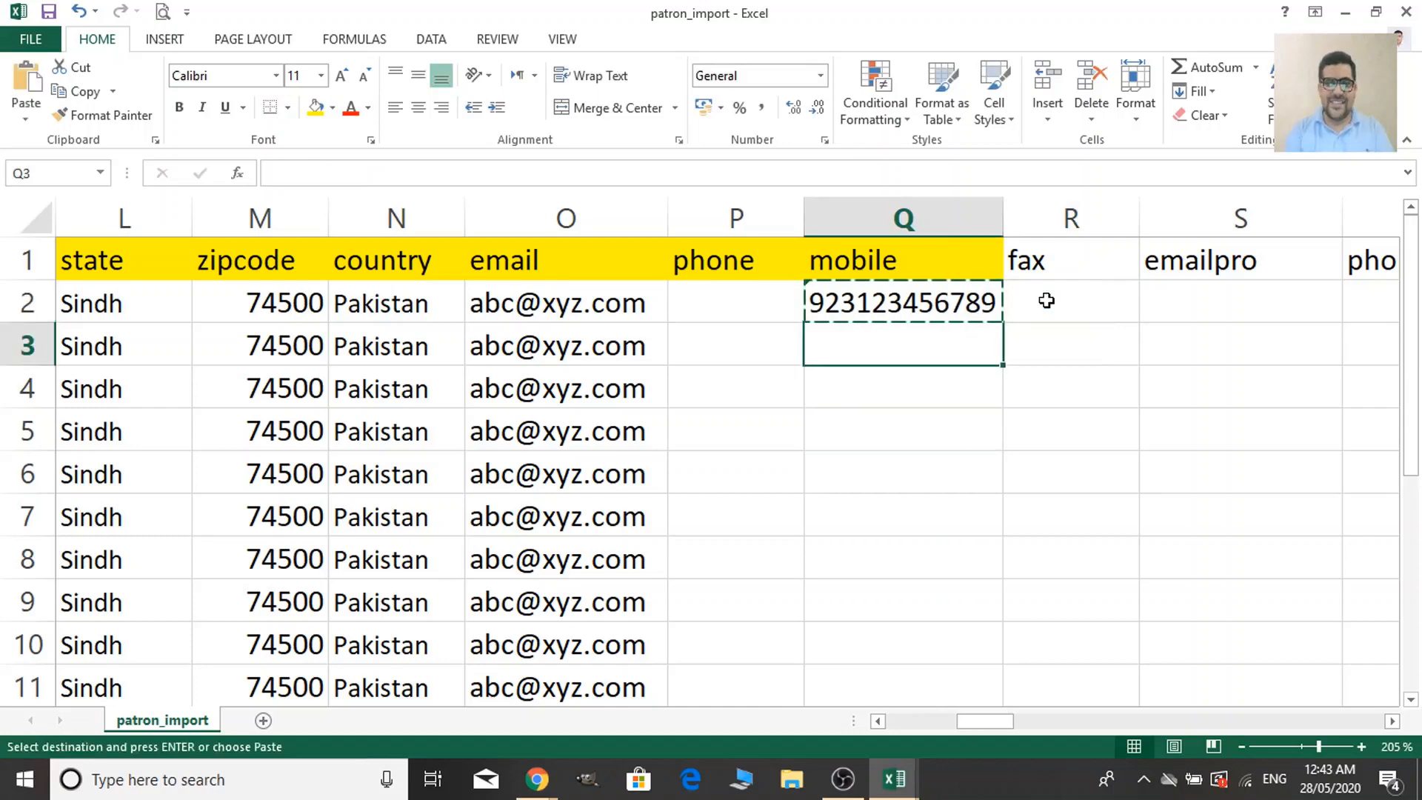
key("shift+Down")
key("shift+Down")
key("shift+Down")
key("shift+Down")
key("shift+Down")
key("shift+Down")
key("shift+Down")
key("shift+Down")
key("shift+Down")
key("shift+Down")
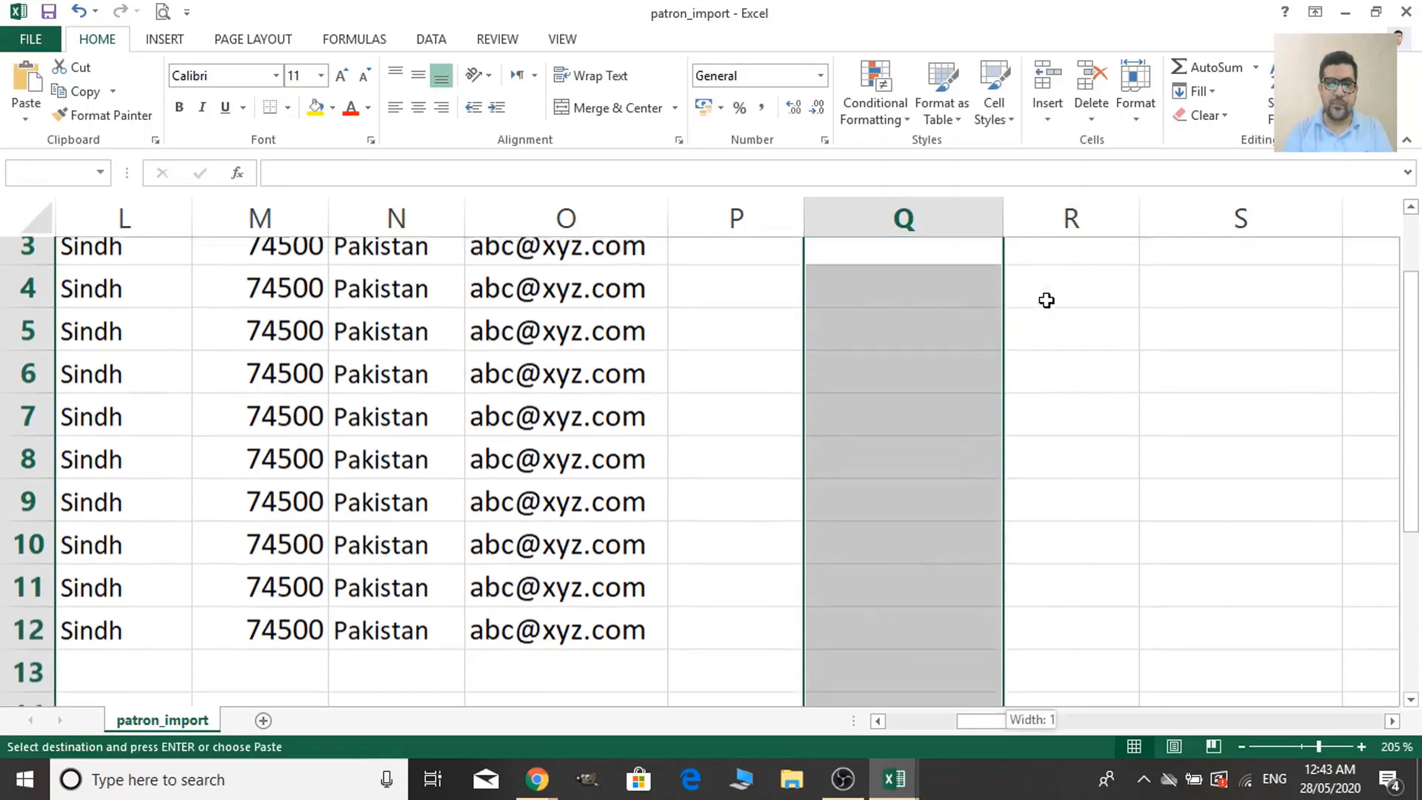
key("shift+Up")
key("ctrl+v")
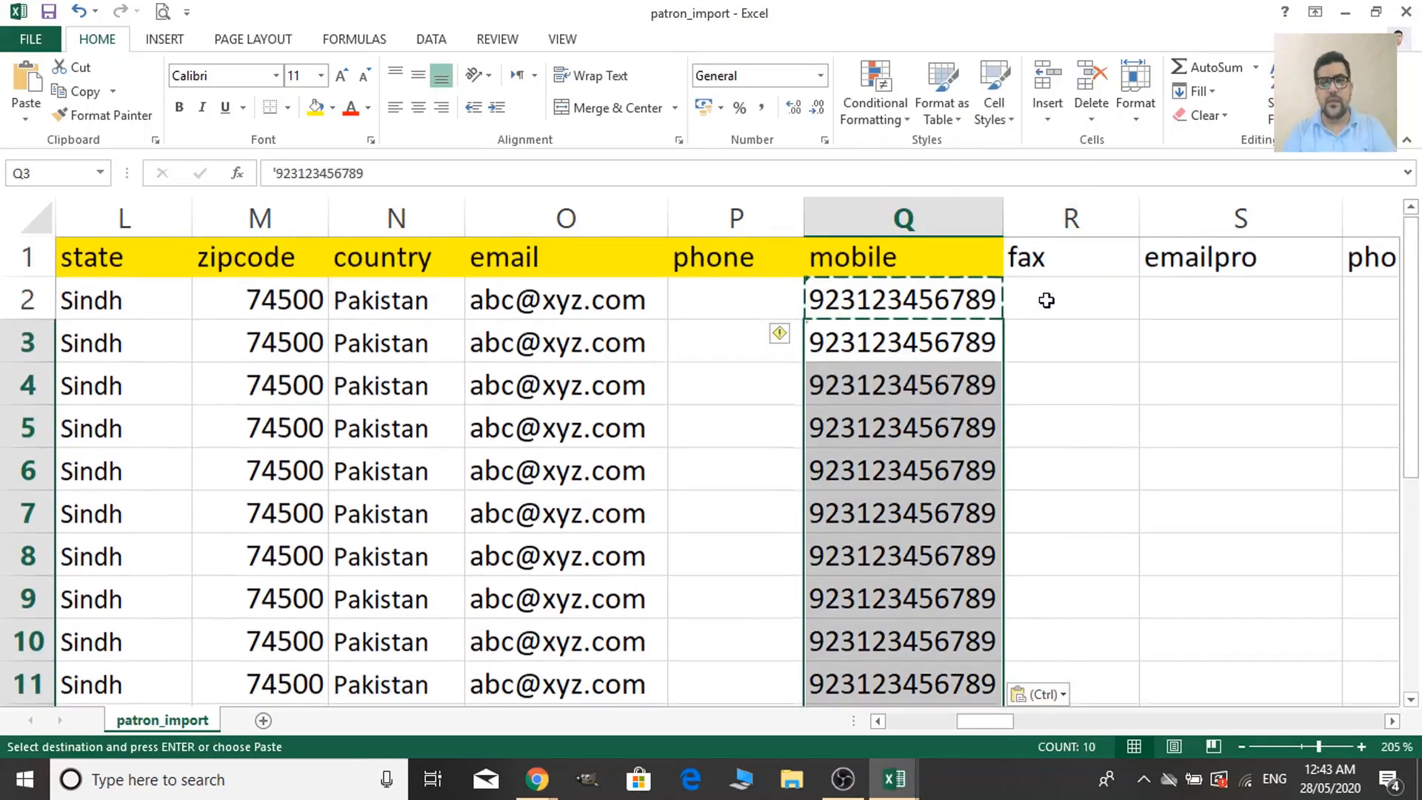
key("Right")
key("Right")
key("Right")
key("Right")
key("Right")
key("Right")
key("Right")
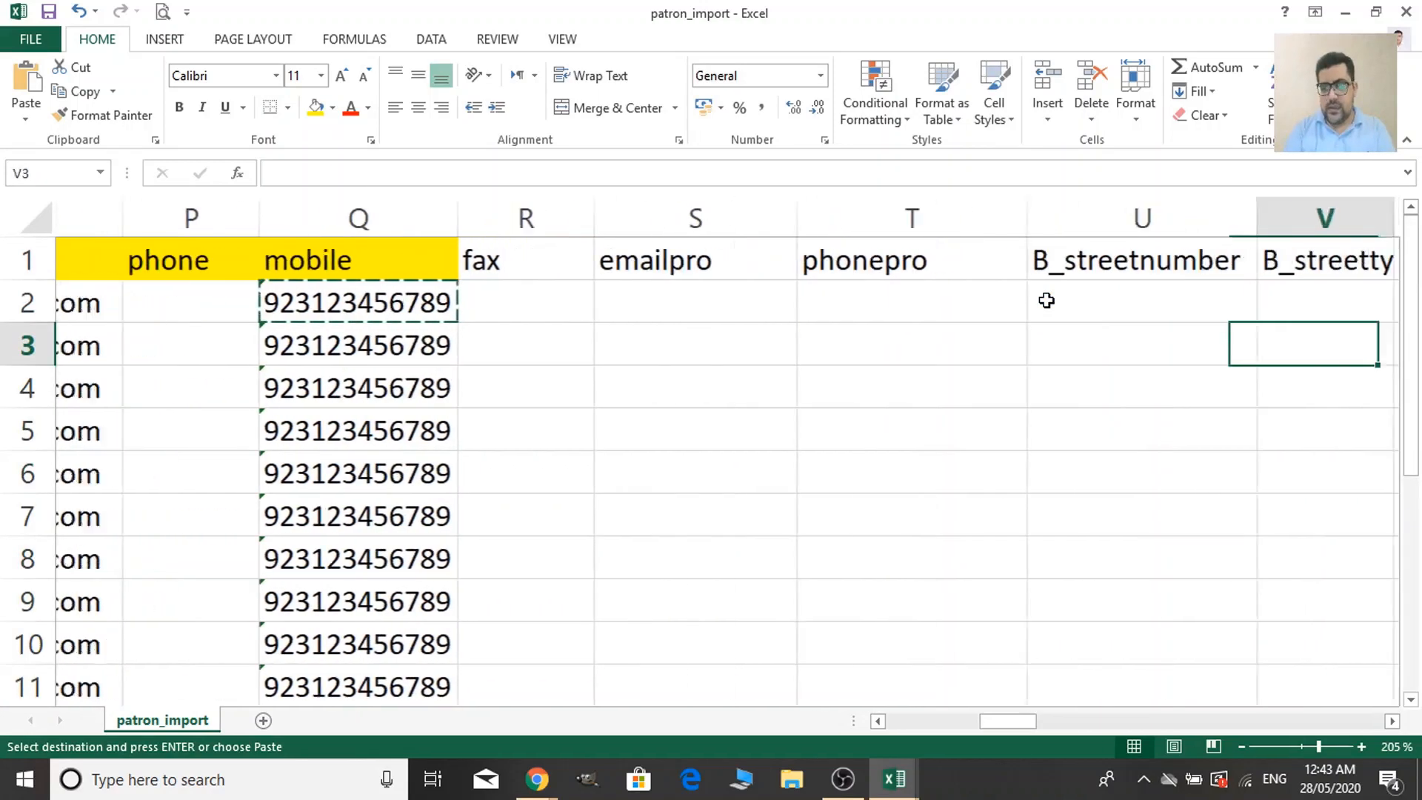
key("Right")
key("Right")
key("Right")
key("Right")
key("Right")
key("Right")
key("Right")
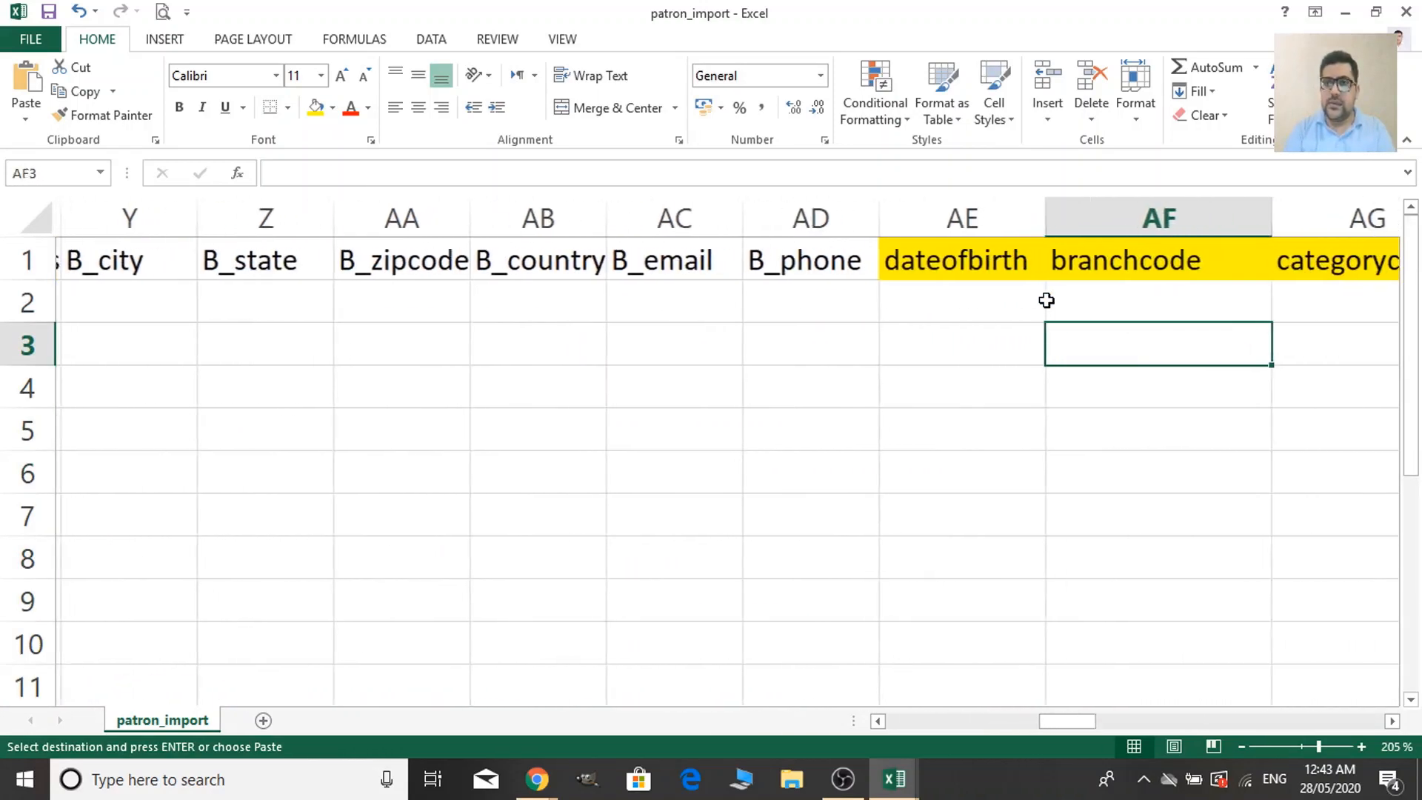
key("Up")
key("Right")
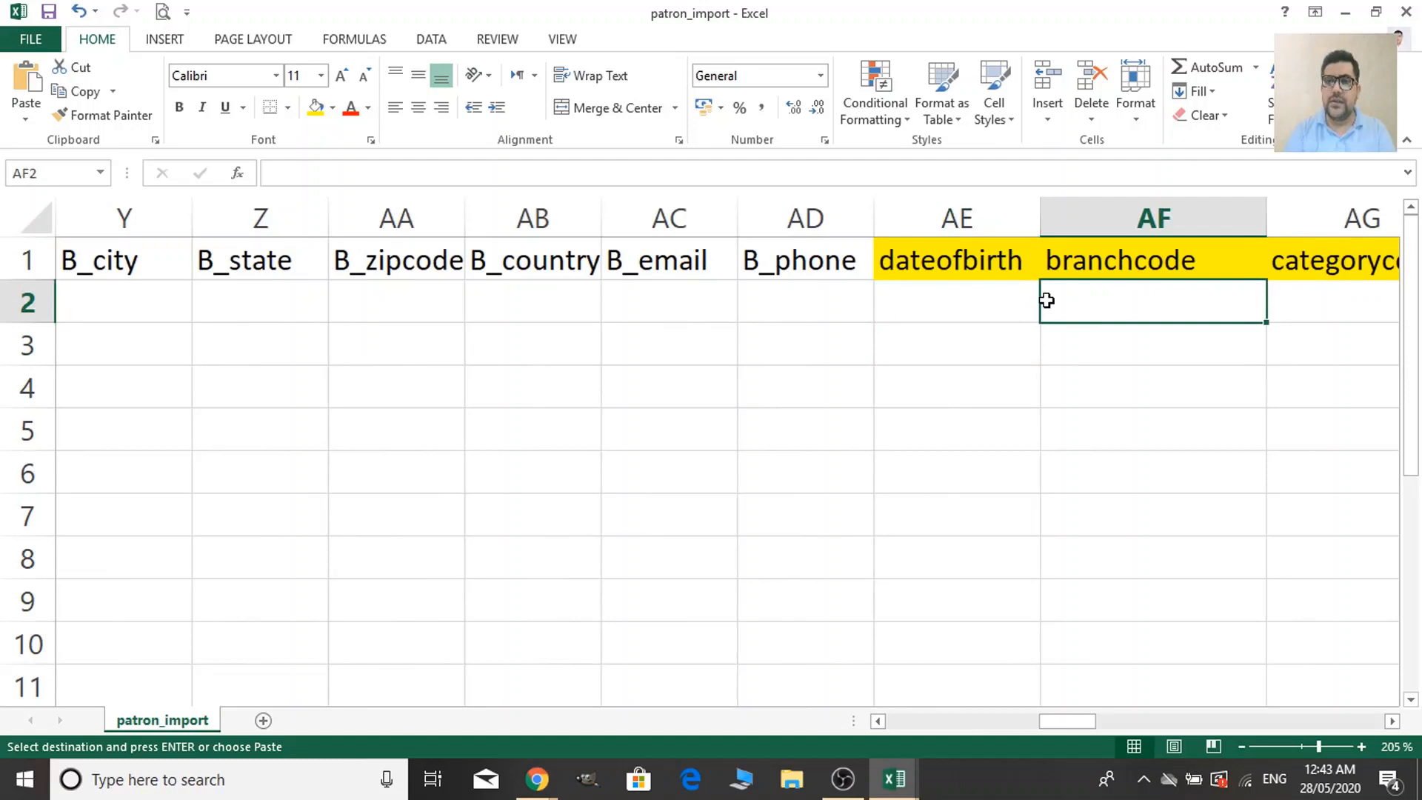
key("Left")
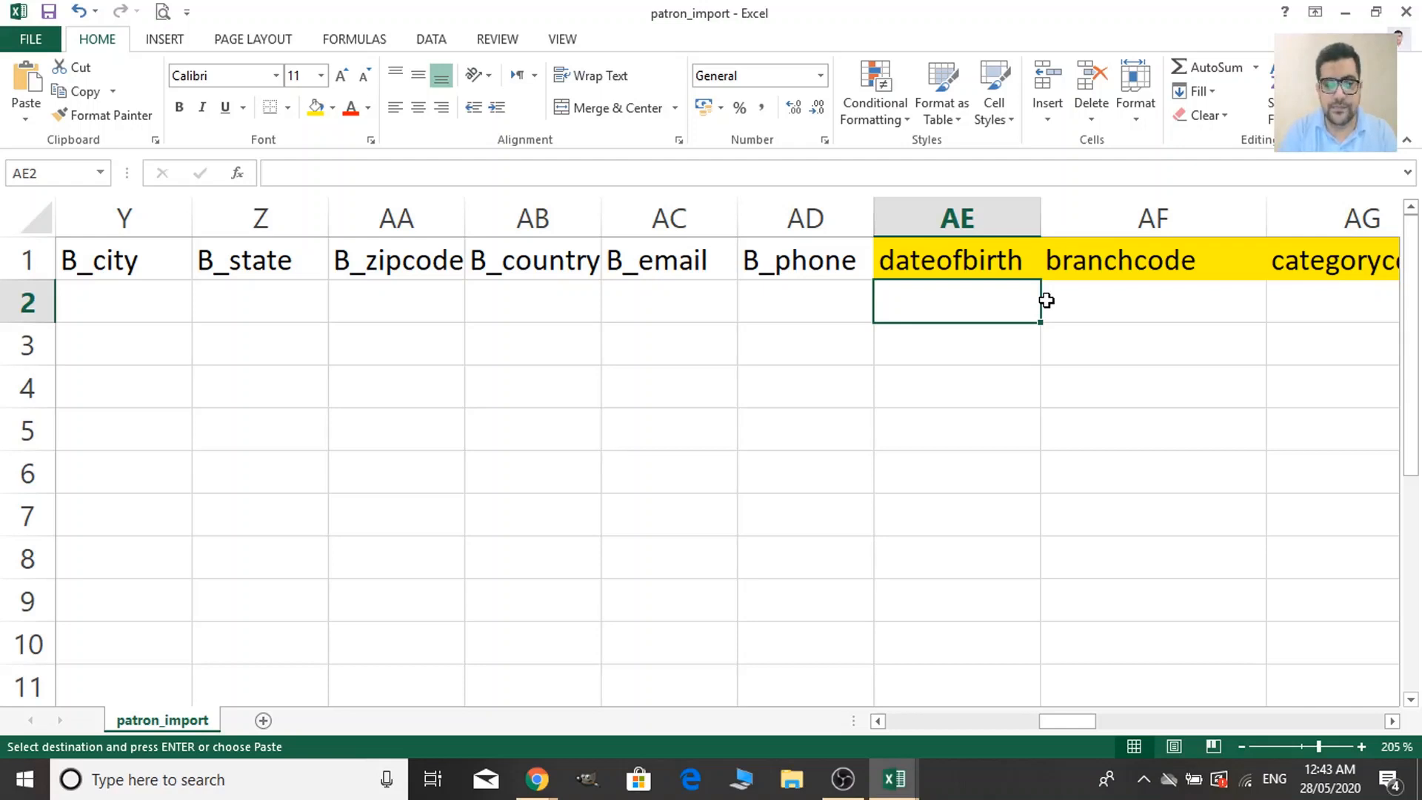
type("19")
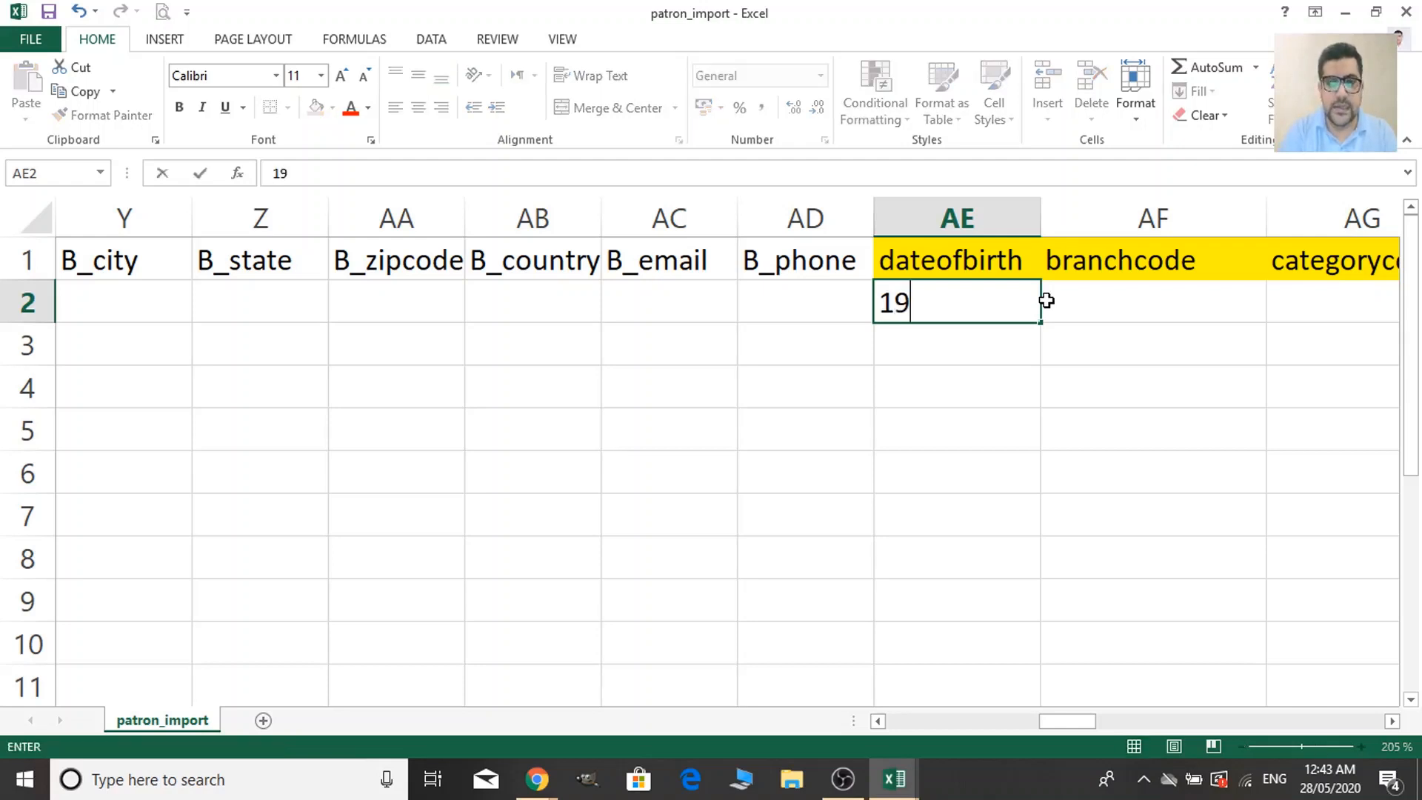
type("90-")
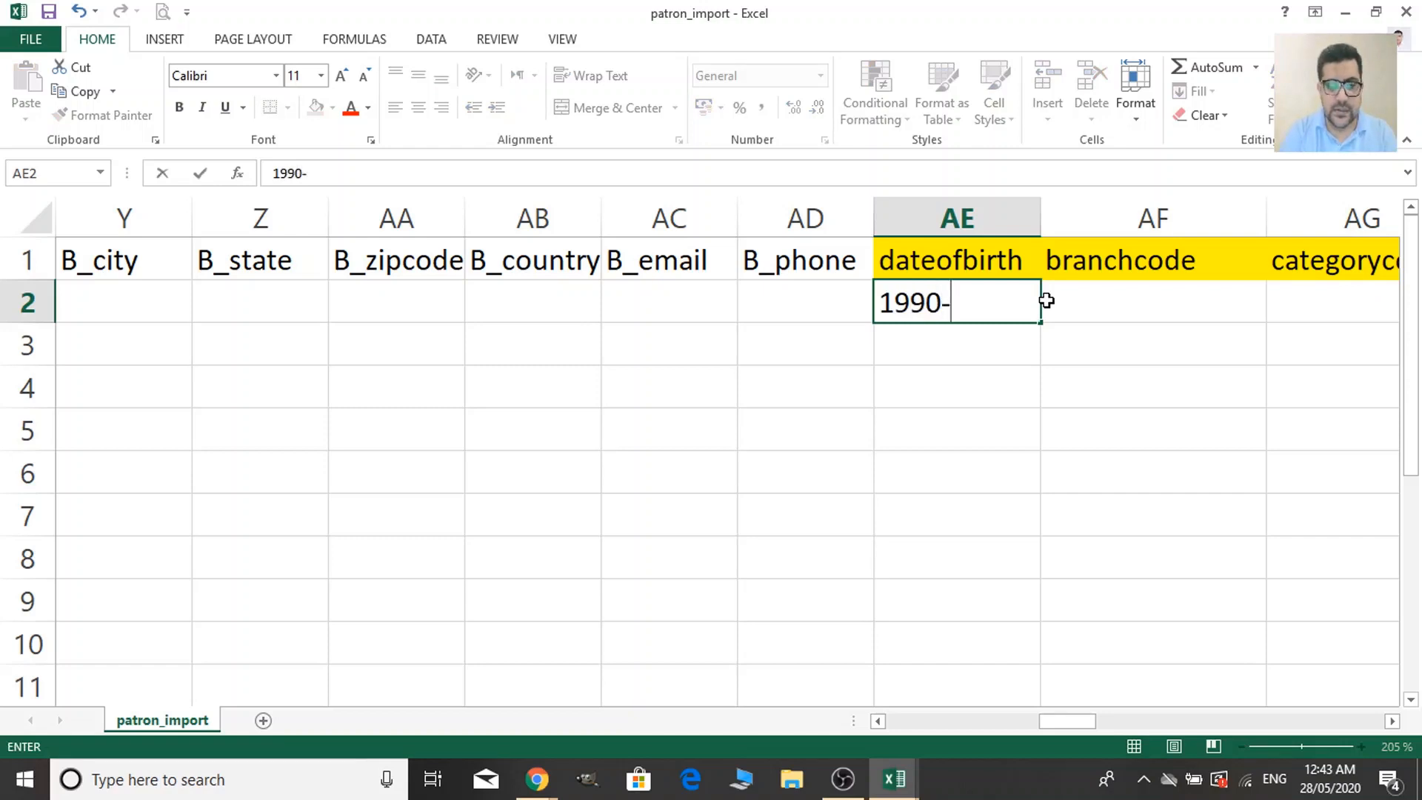
type("01")
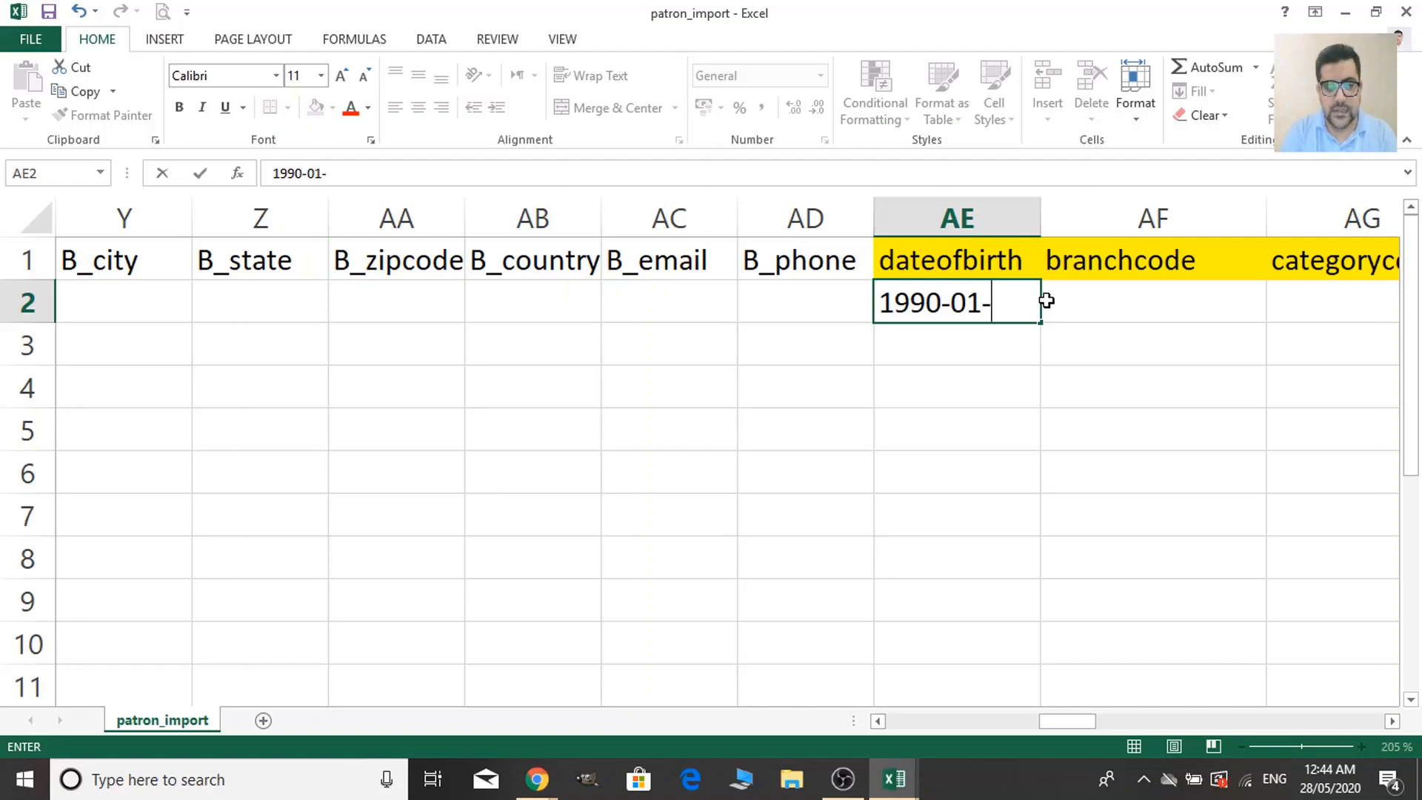
type("-28")
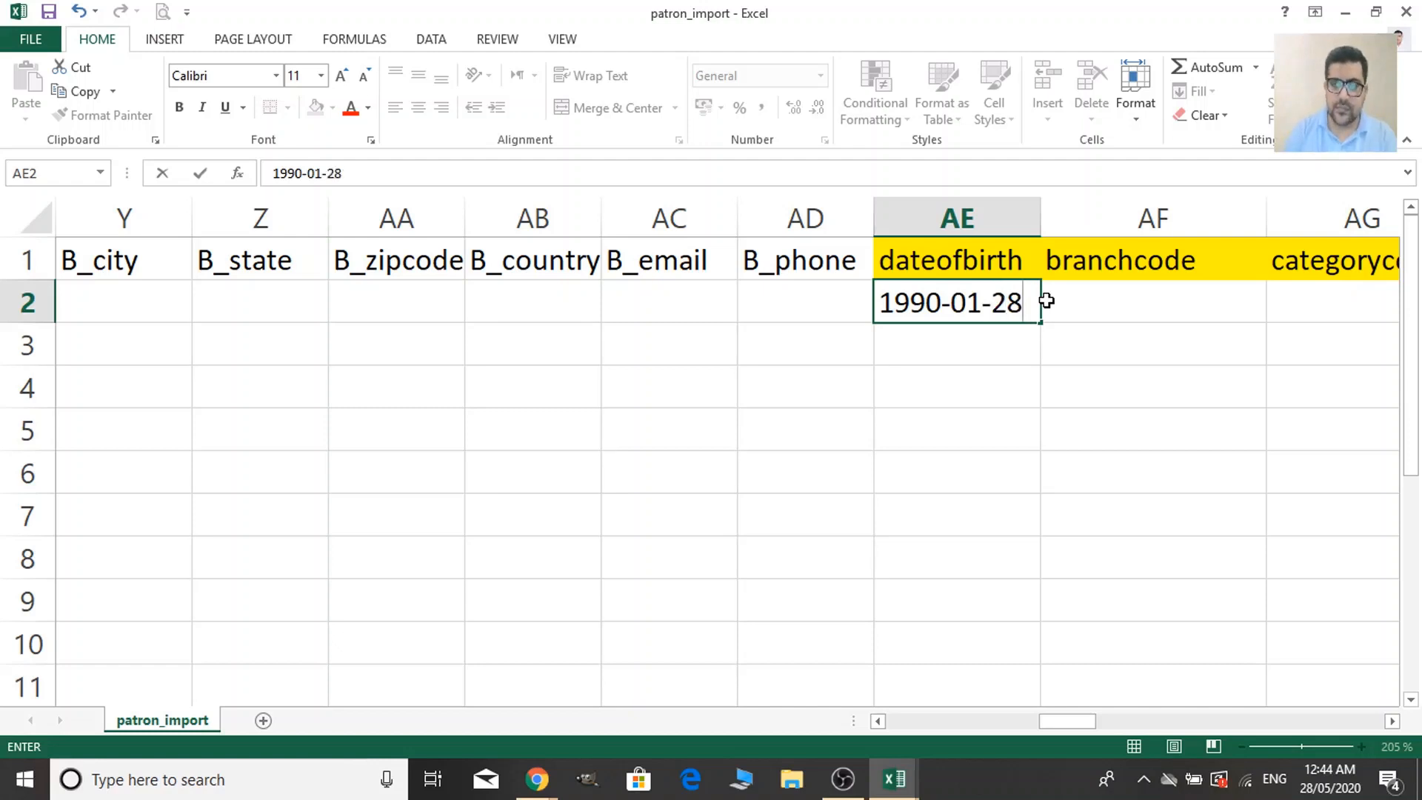
key("Right")
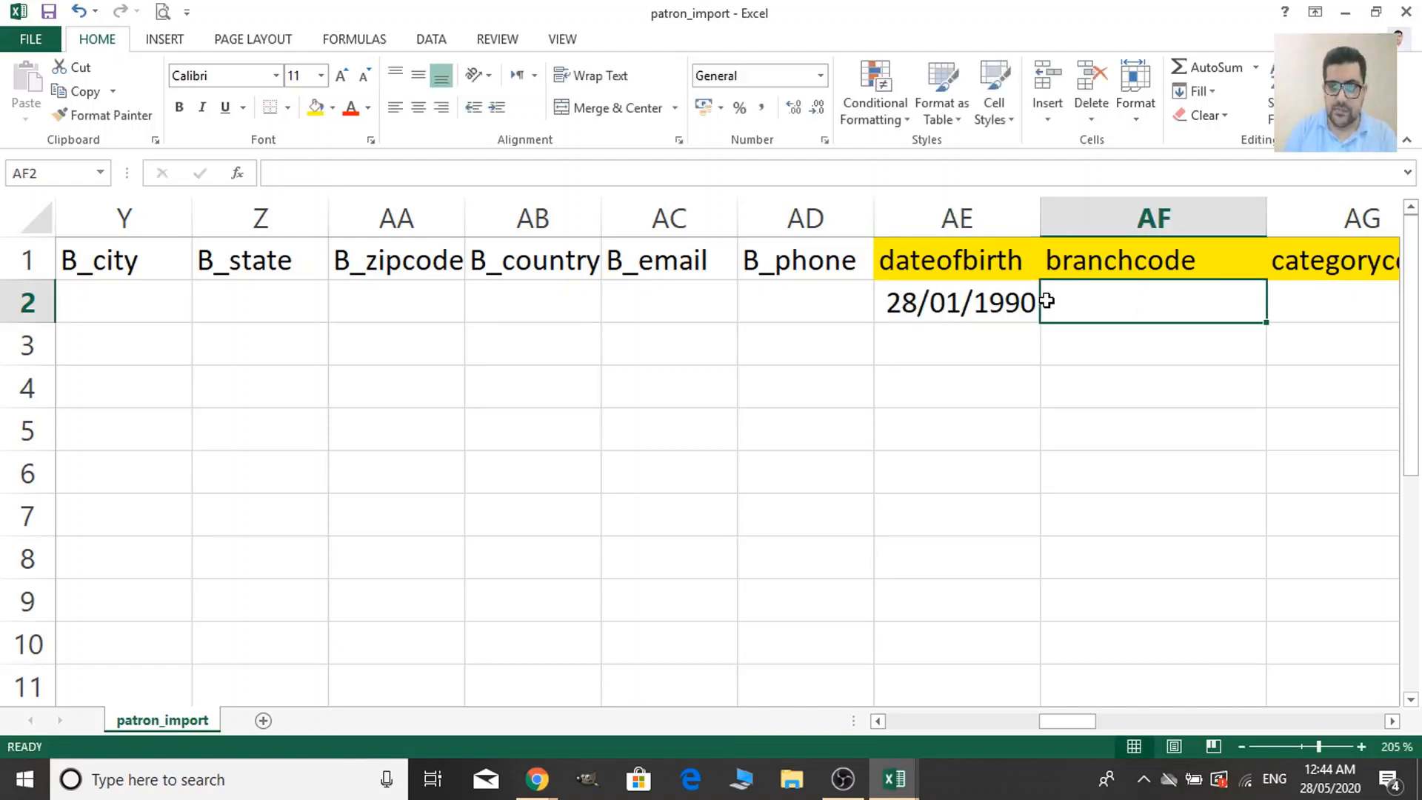
key("Left")
key("Right")
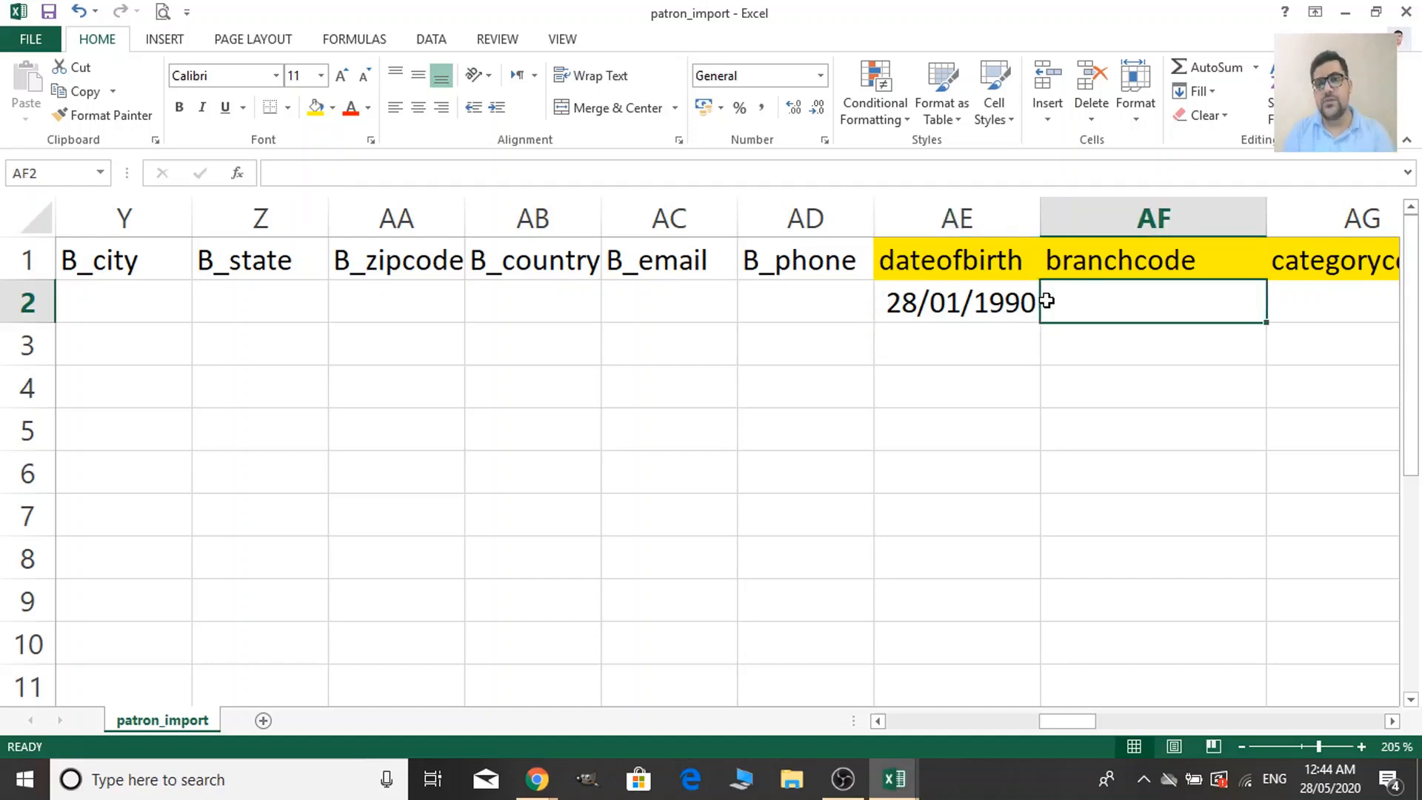
key("Left")
key("Delete")
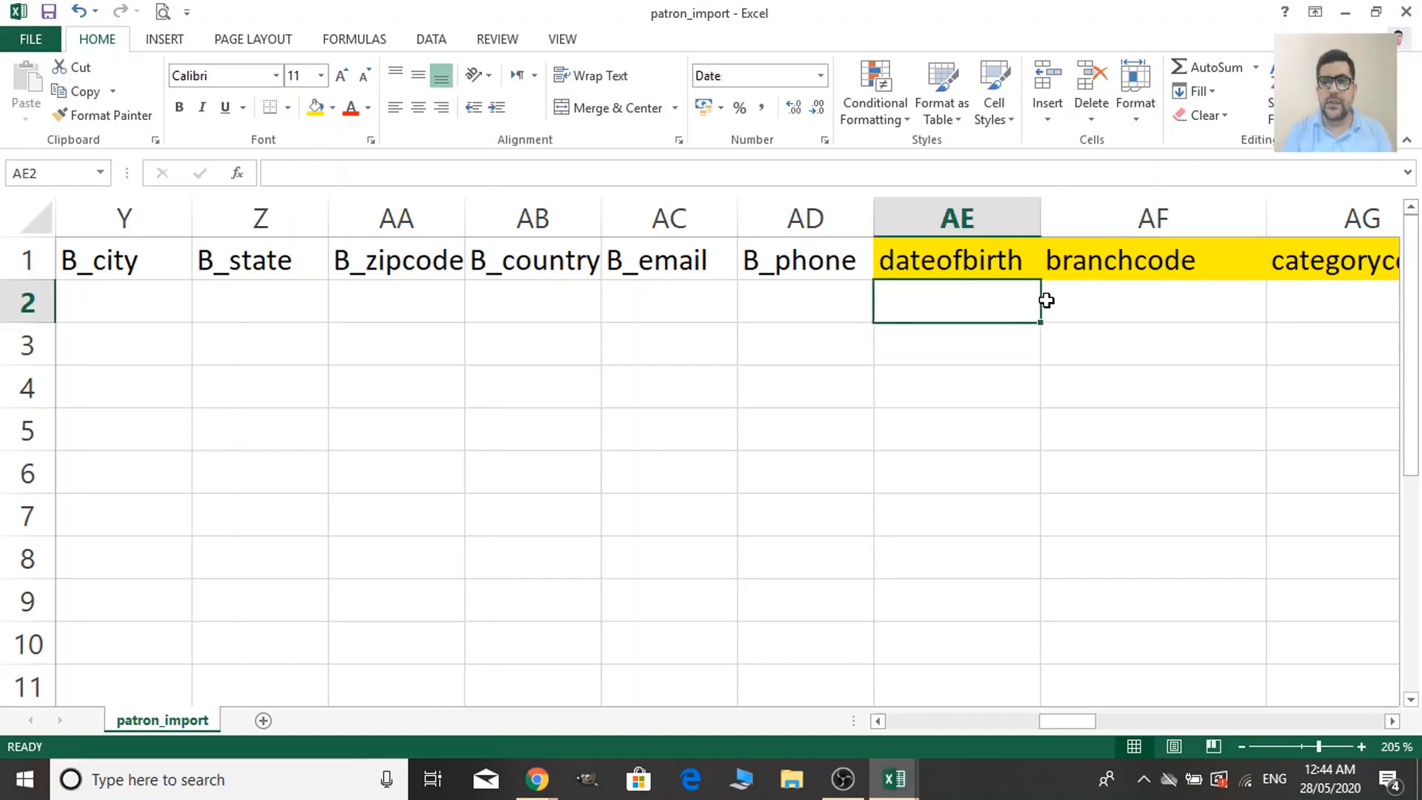
key("Right")
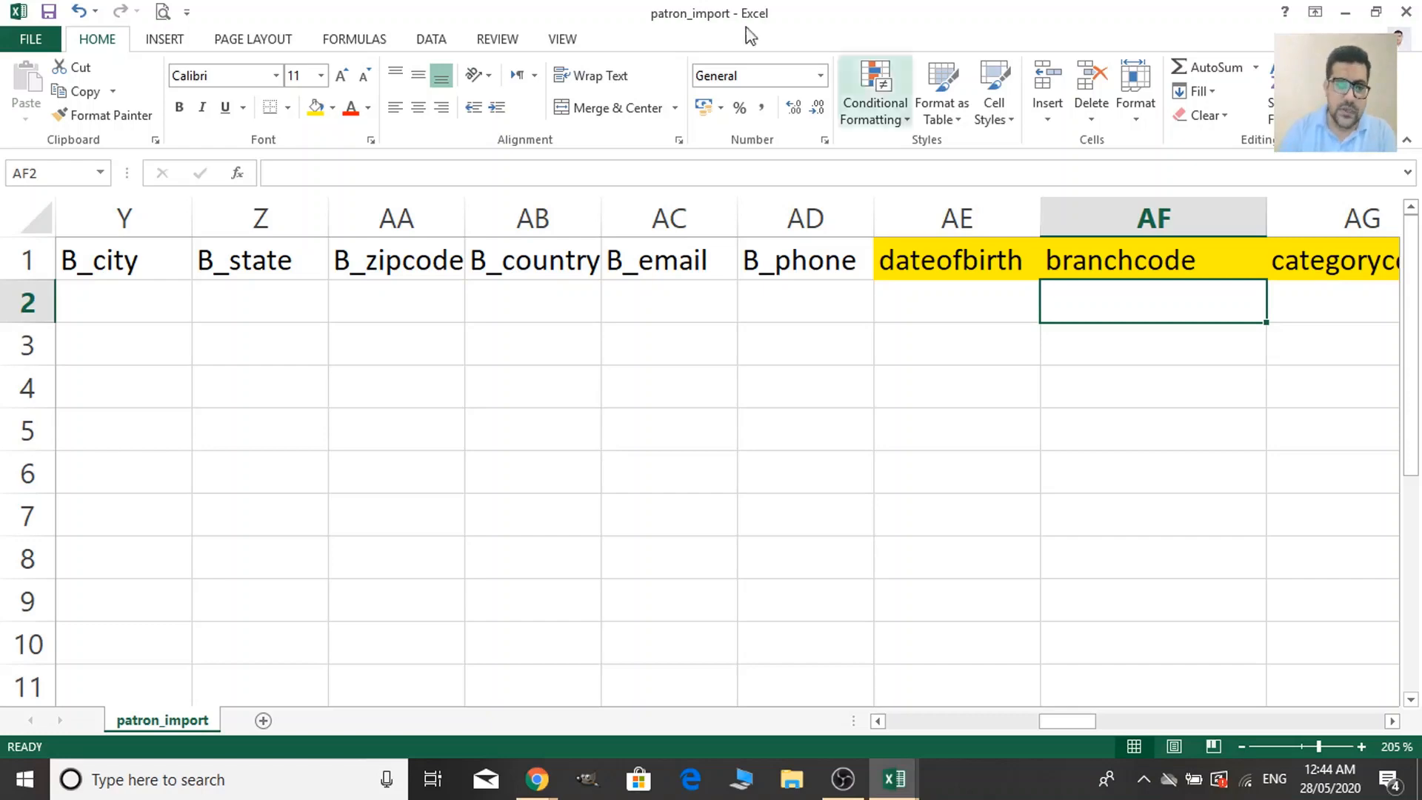
mouse_move(555, 778)
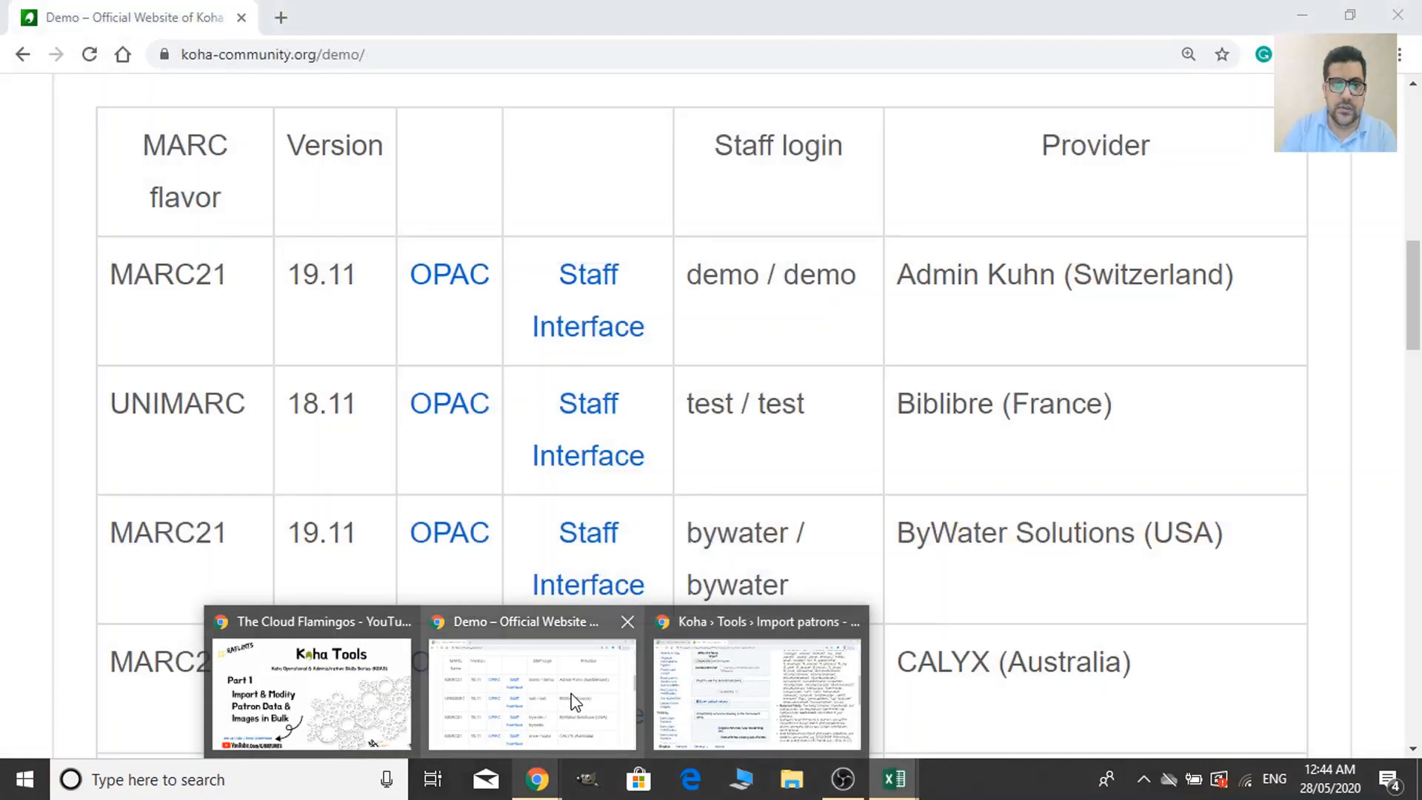
From the Import patrons page, open the Home breadcrumb in a new tab.
left_click(576, 699)
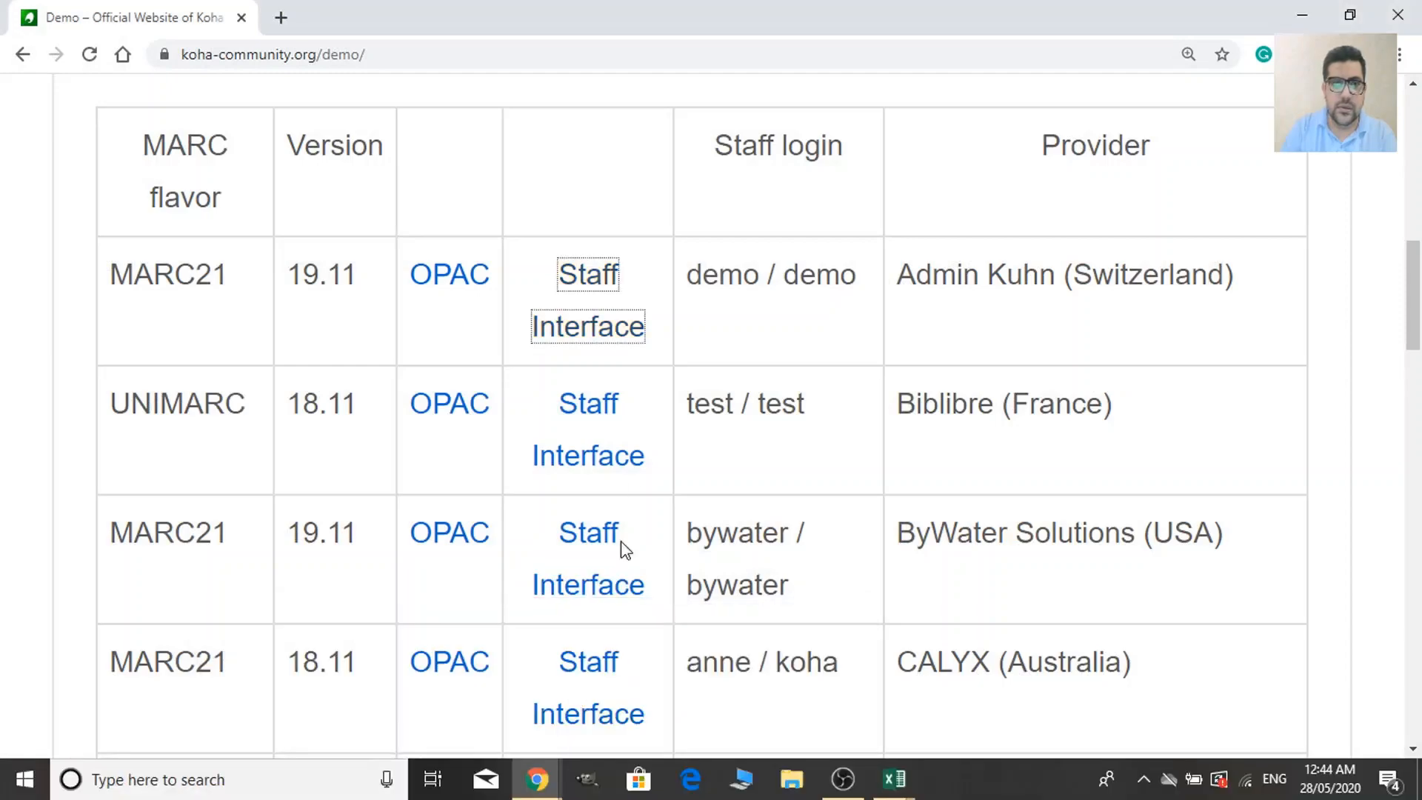
scroll(619, 545, "up", 10)
scroll(656, 436, "down", 4)
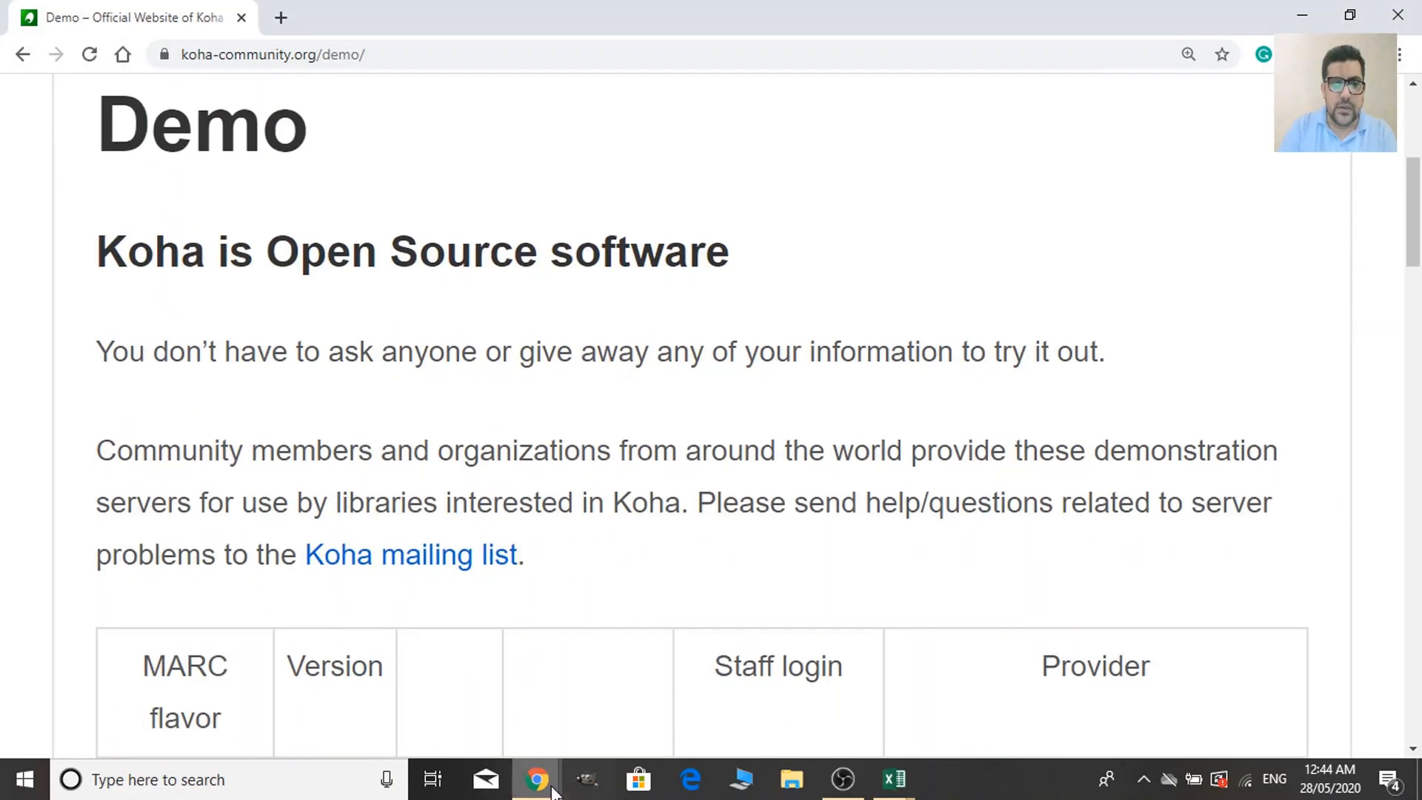
mouse_move(537, 779)
left_click(763, 699)
scroll(766, 389, "up", 7)
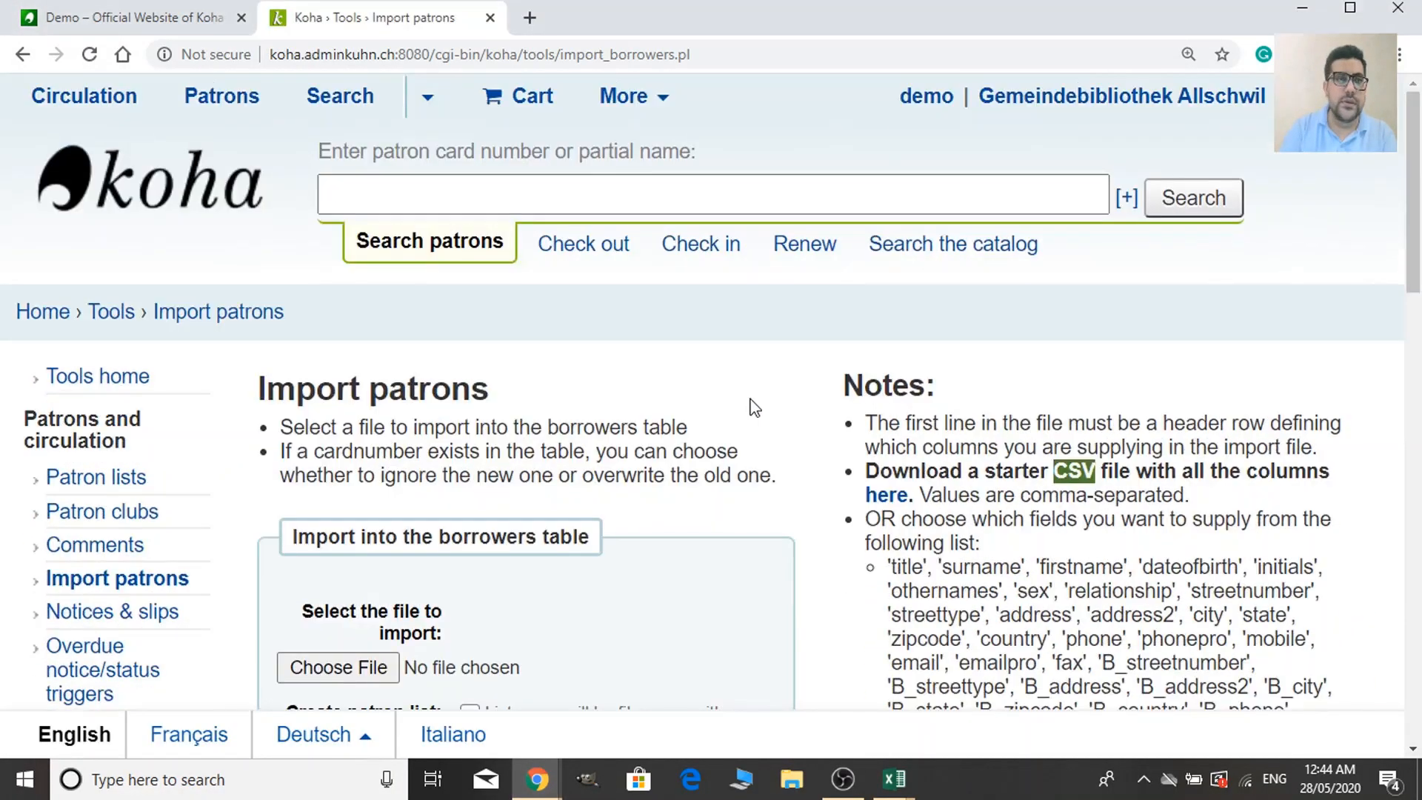
right_click(46, 316)
left_click(114, 320)
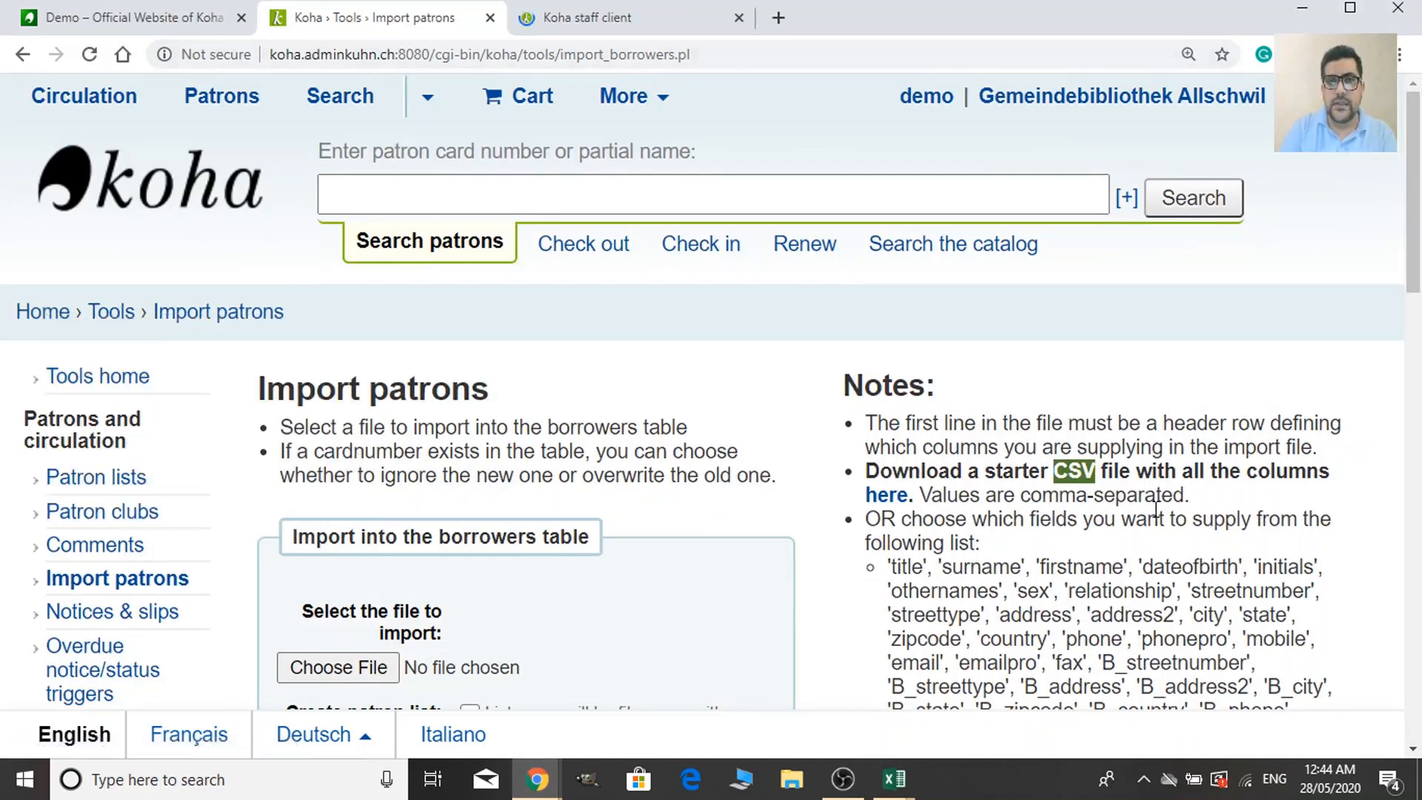
In the new tab, open Koha administration showing Basic parameters and Patrons settings.
left_click(671, 23)
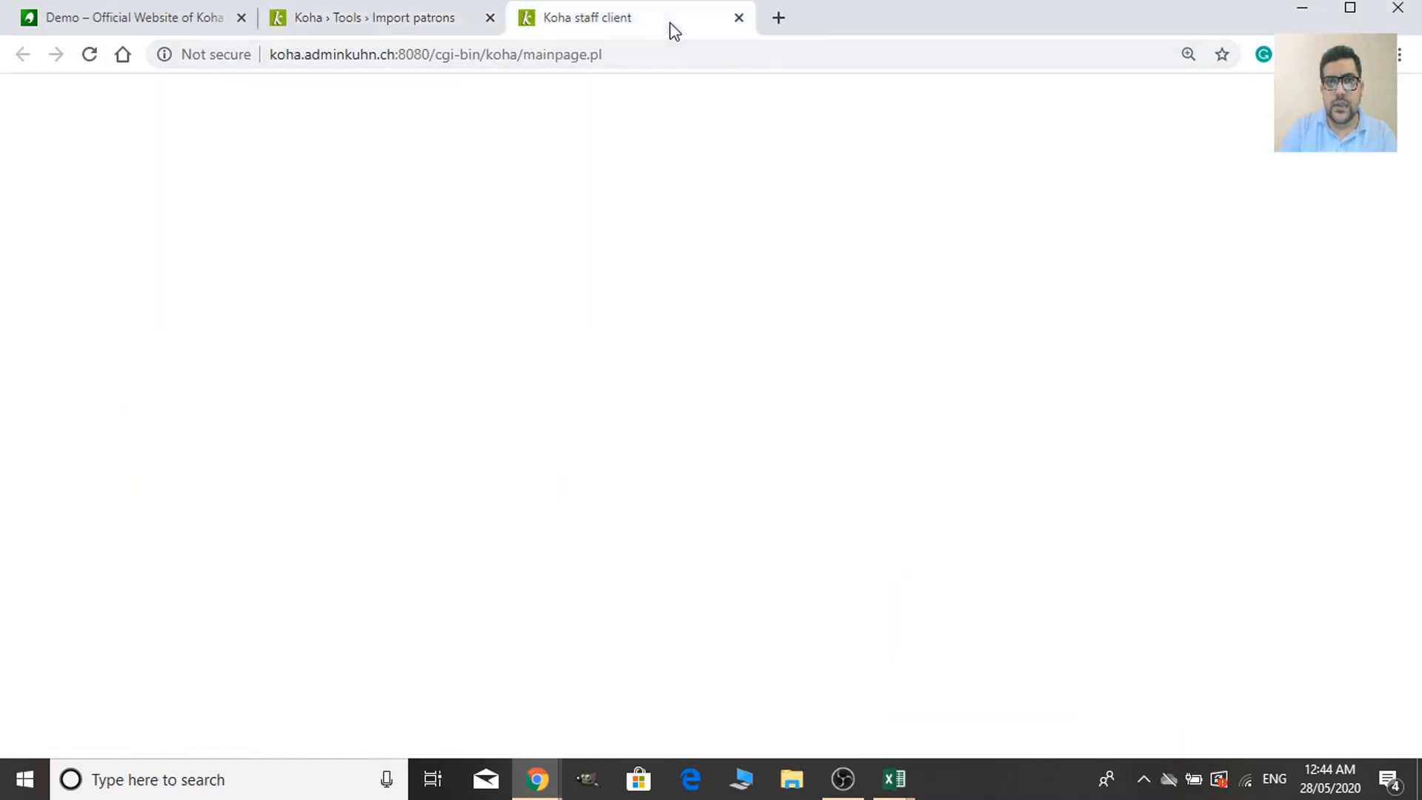
scroll(1133, 666, "down", 4)
left_click(1143, 562)
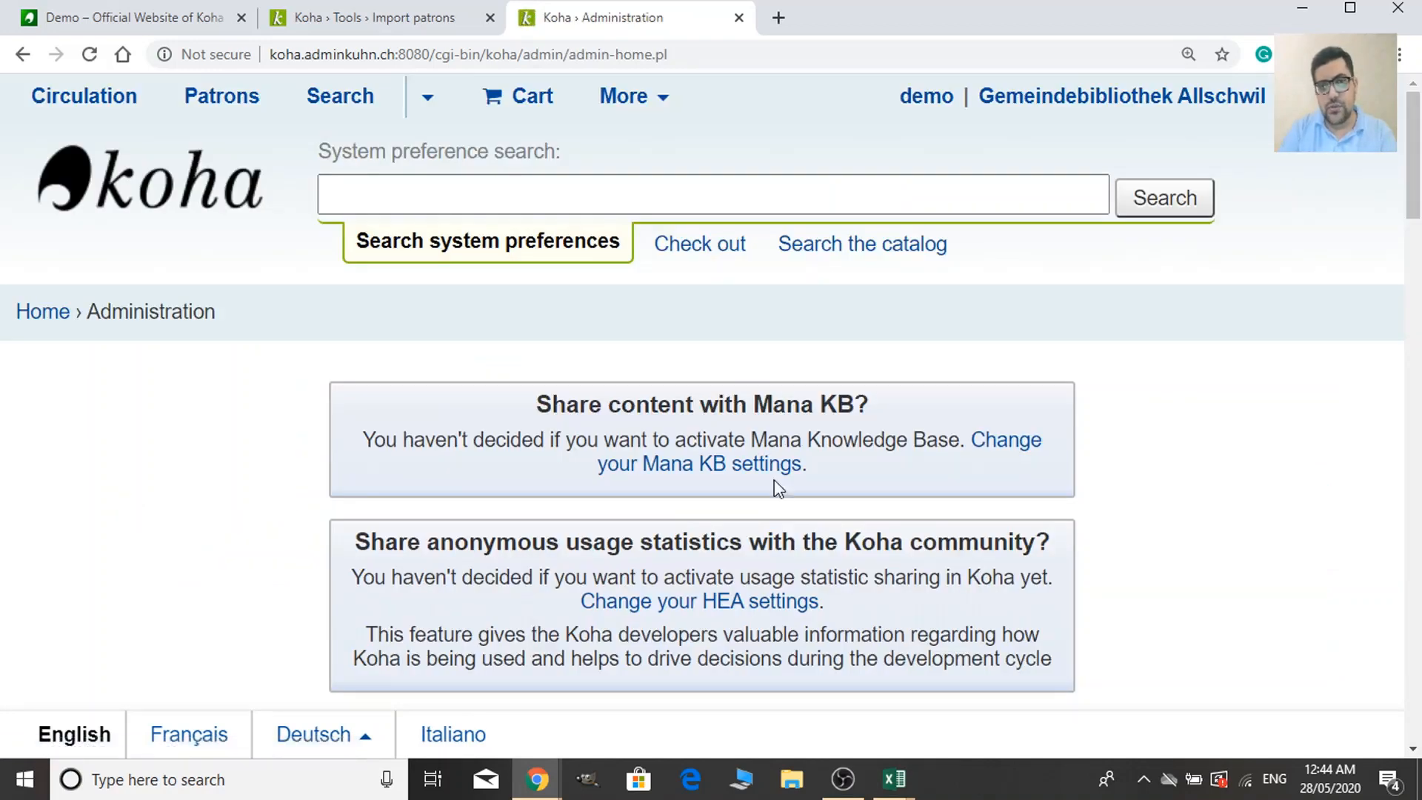
scroll(778, 489, "down", 10)
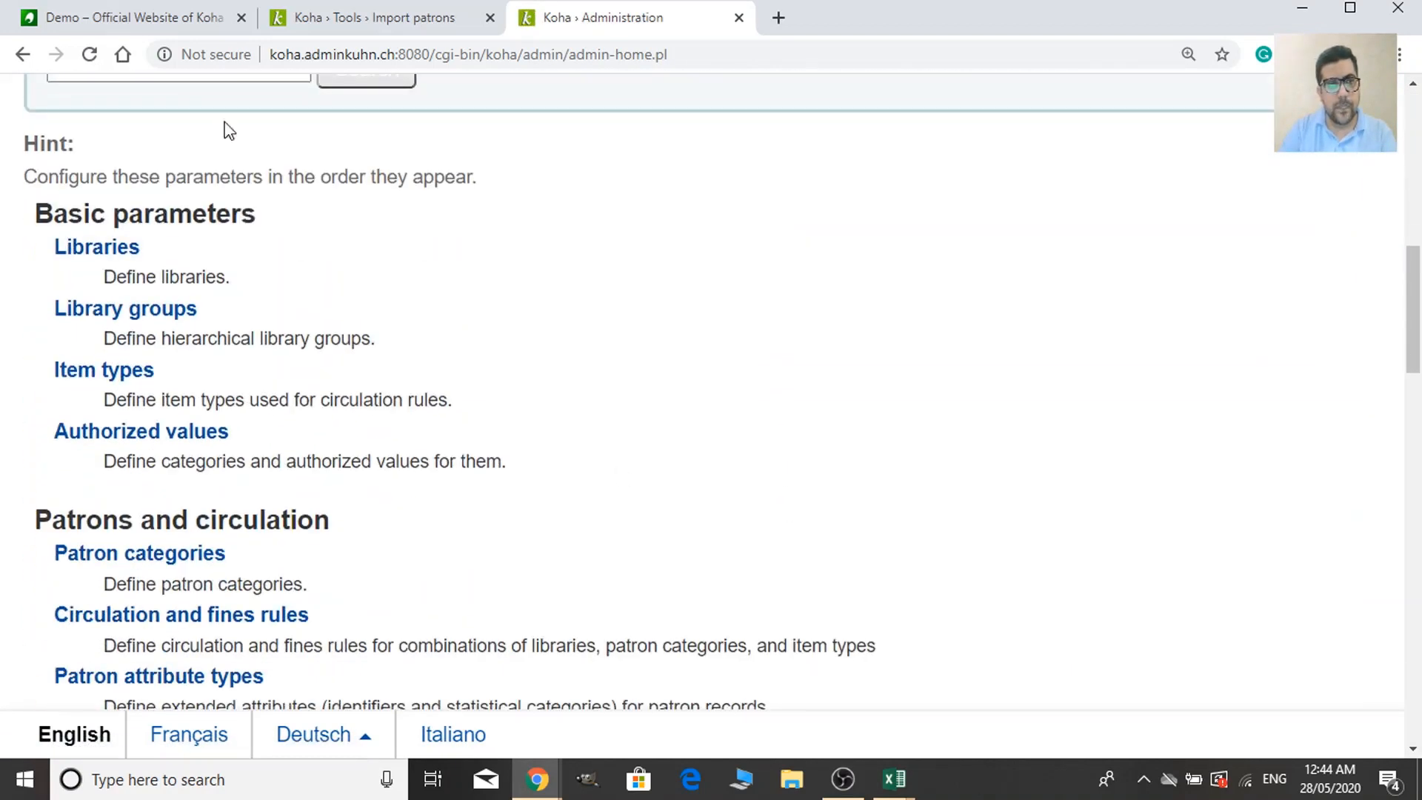
scroll(375, 397, "up", 3)
scroll(165, 349, "down", 3)
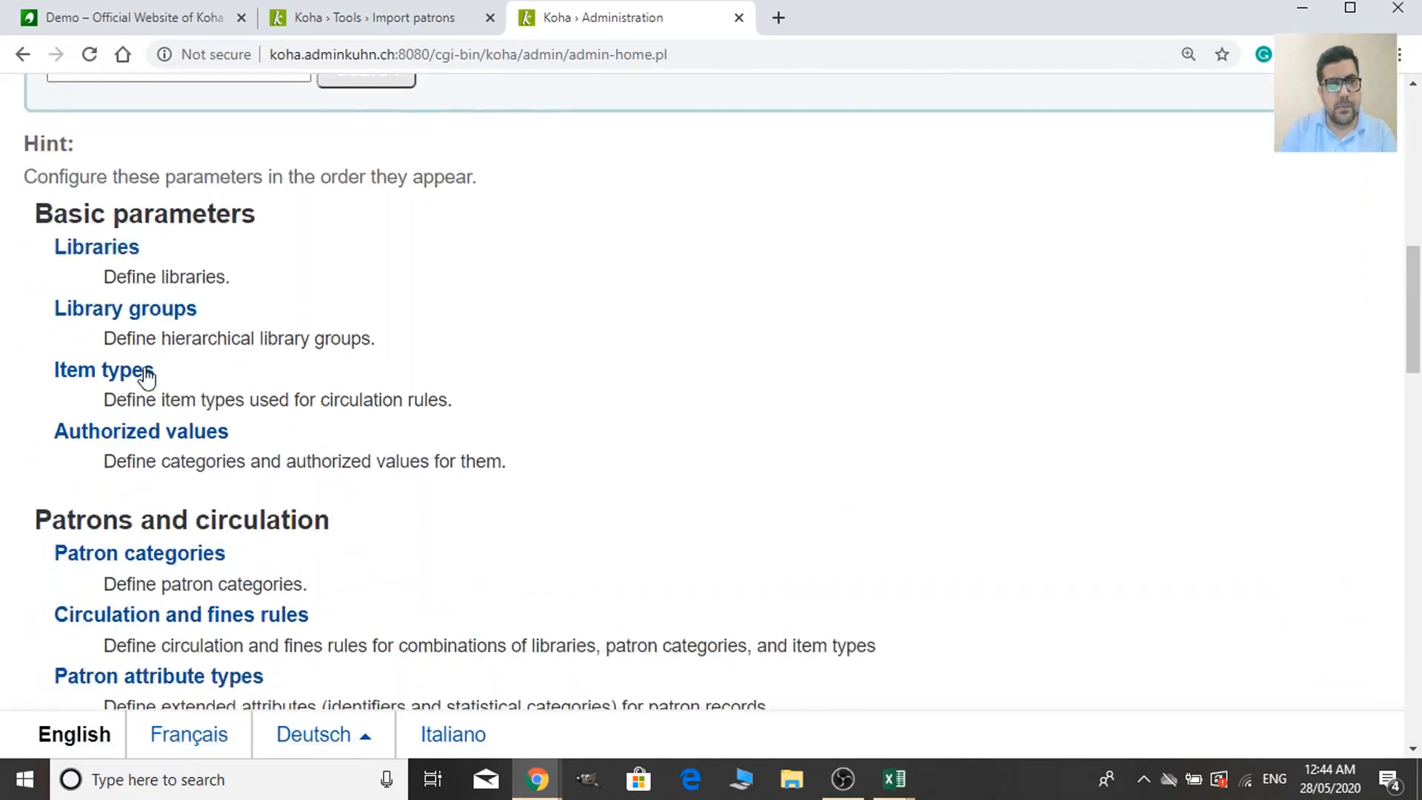
Open Libraries and select Gemeindebibliothek Allschwil's library code GBA to copy.
left_click(117, 259)
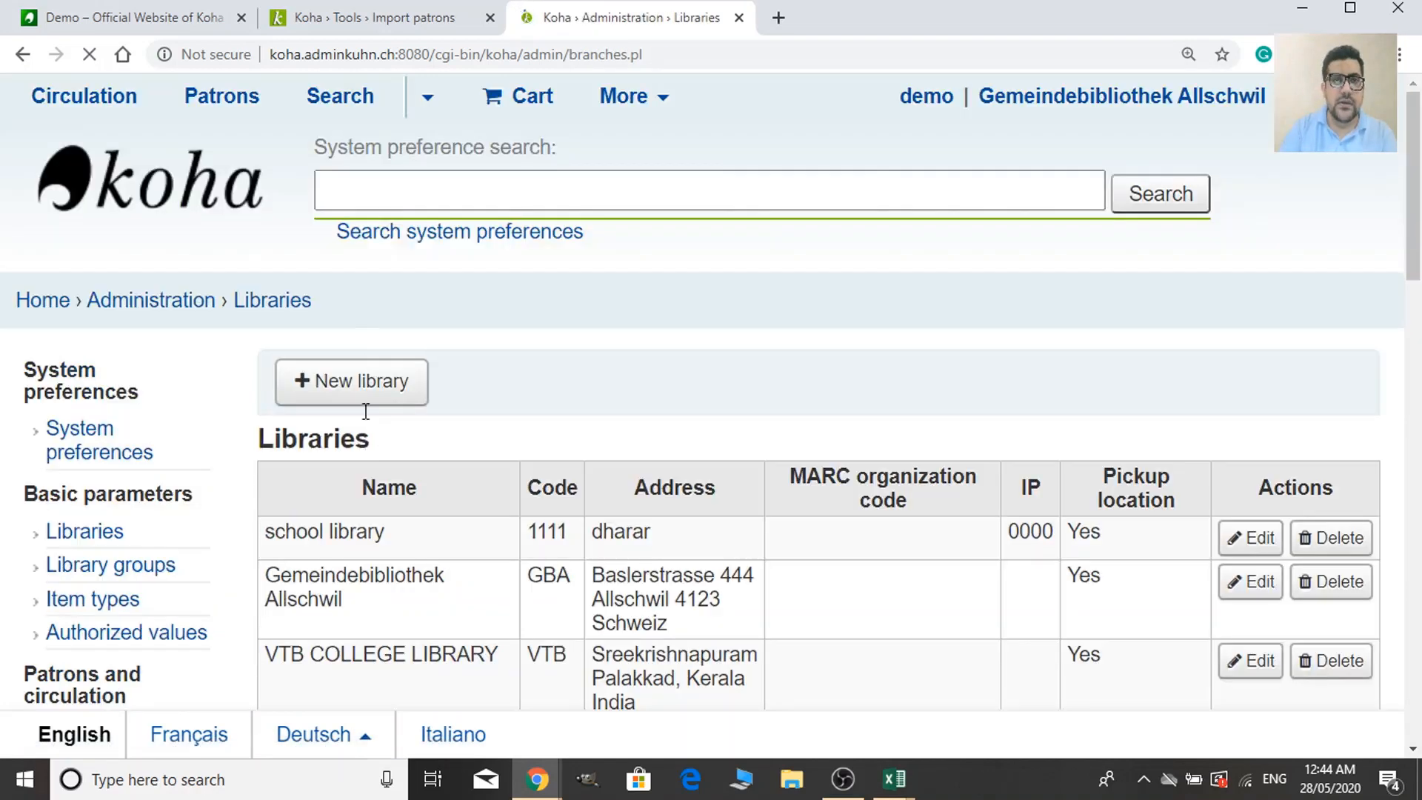
scroll(741, 377, "down", 3)
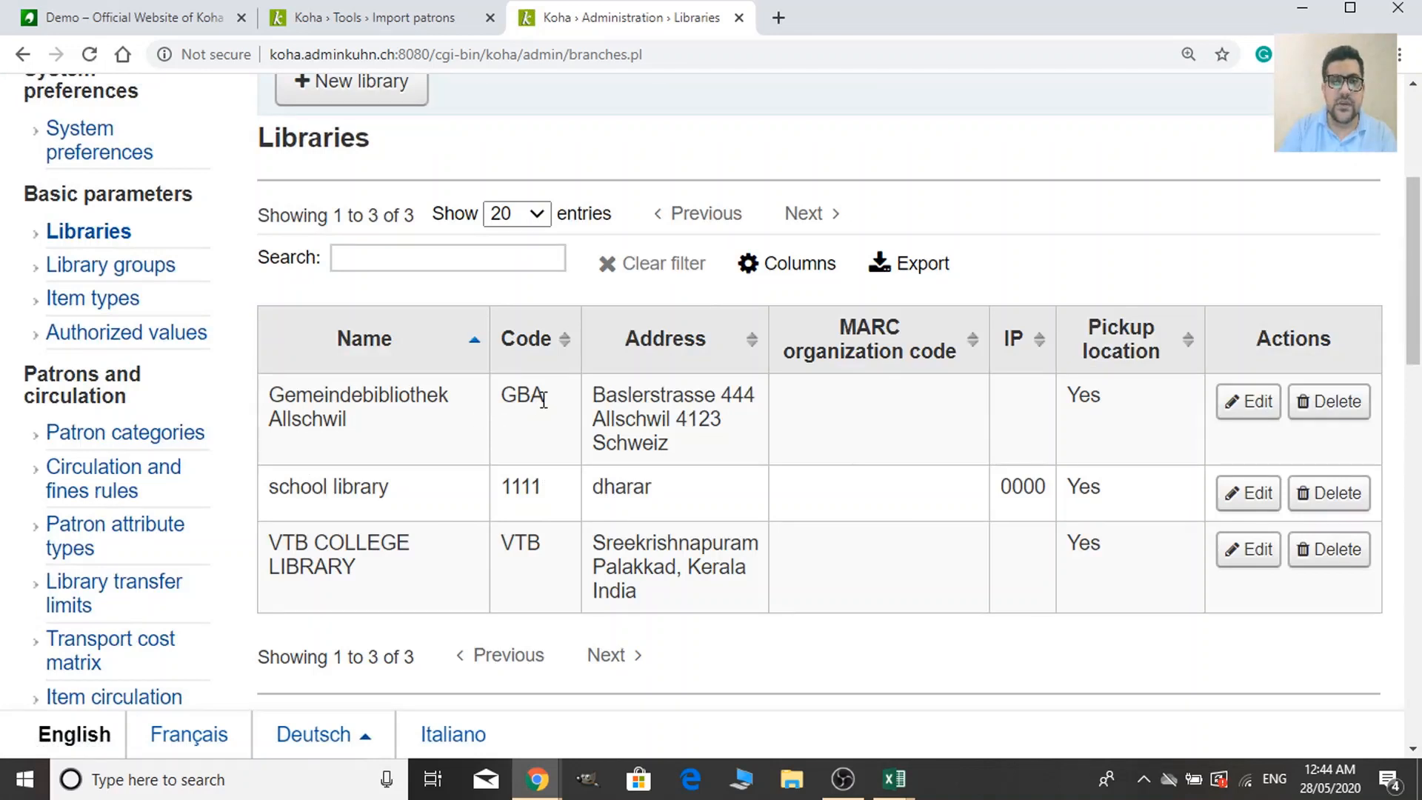
left_click_drag(544, 400, 497, 418)
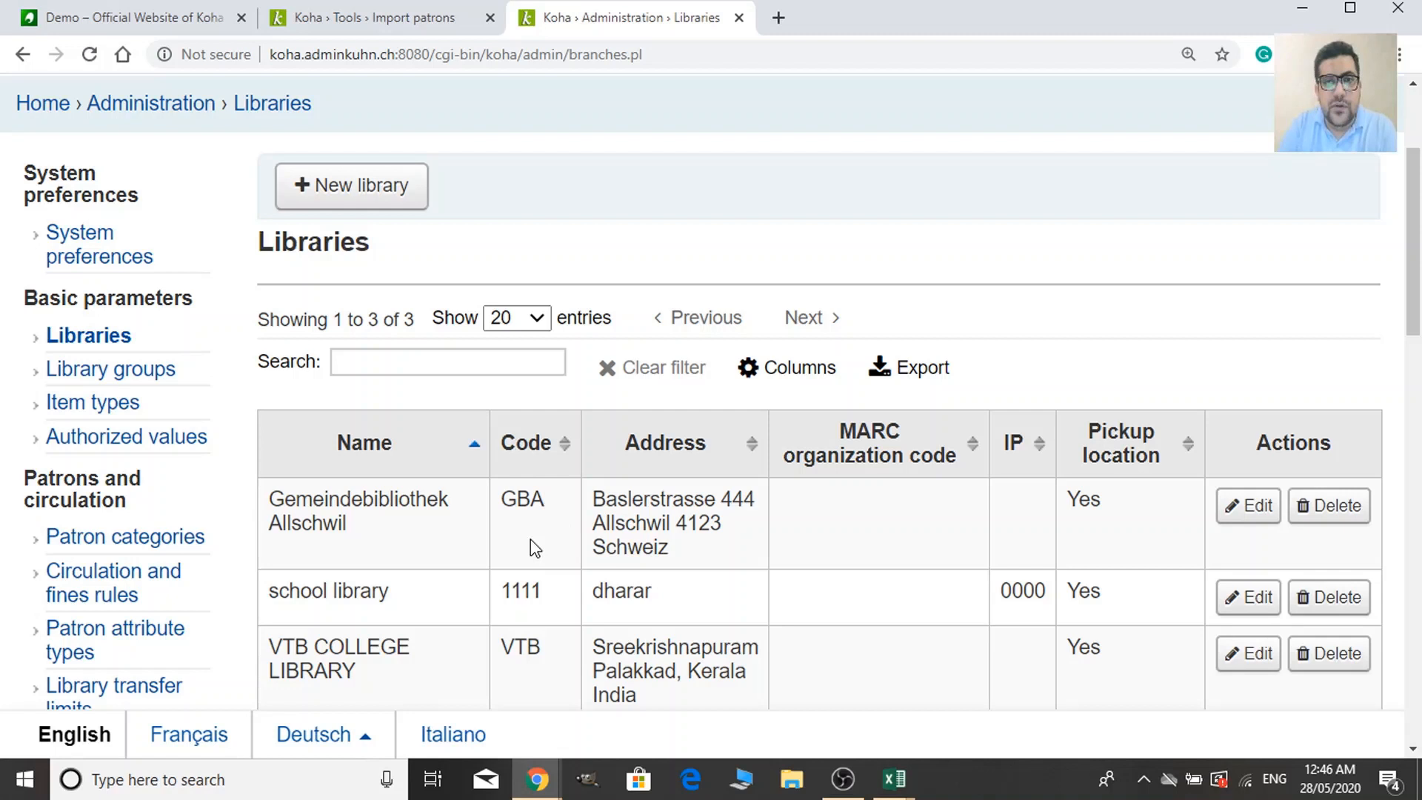
scroll(530, 539, "up", 1)
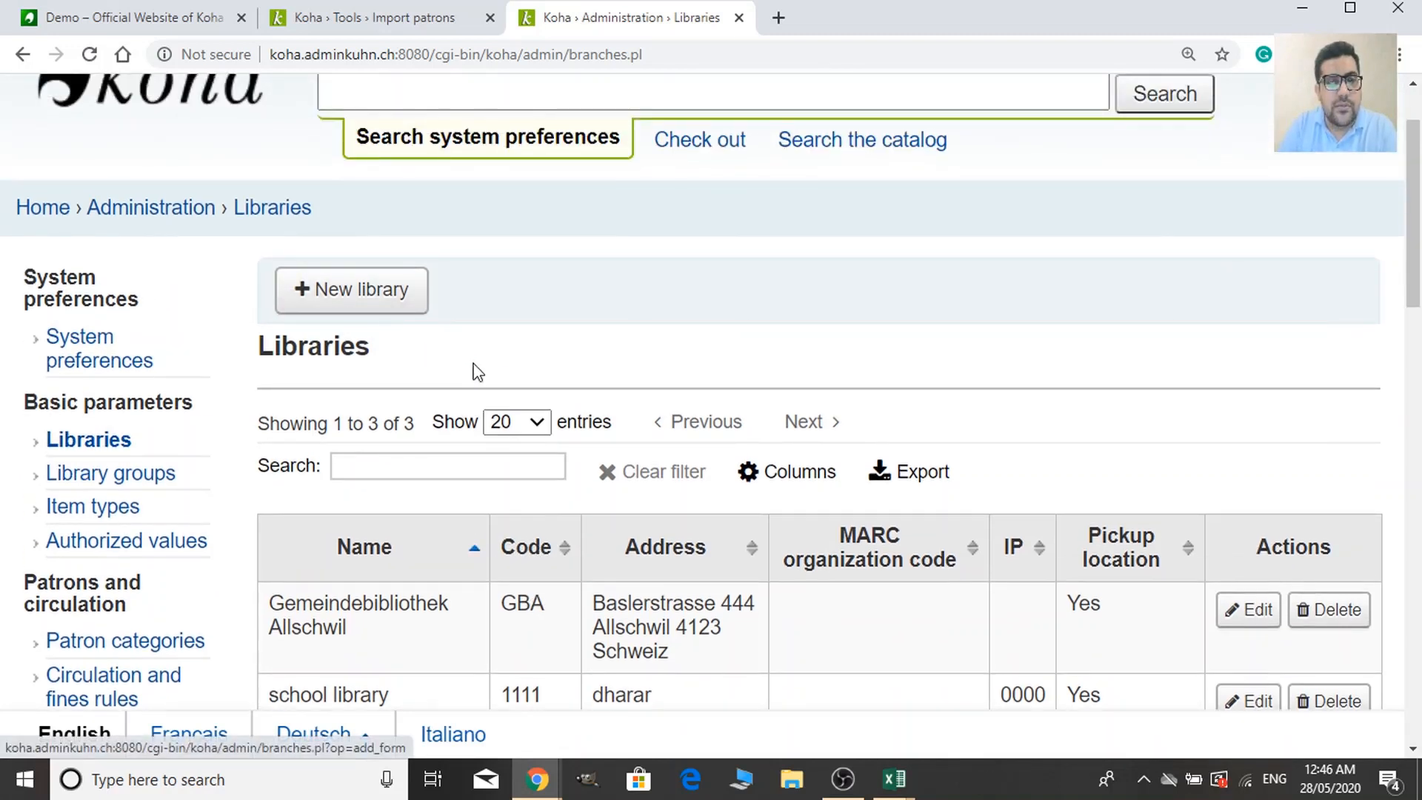
scroll(448, 594, "down", 1)
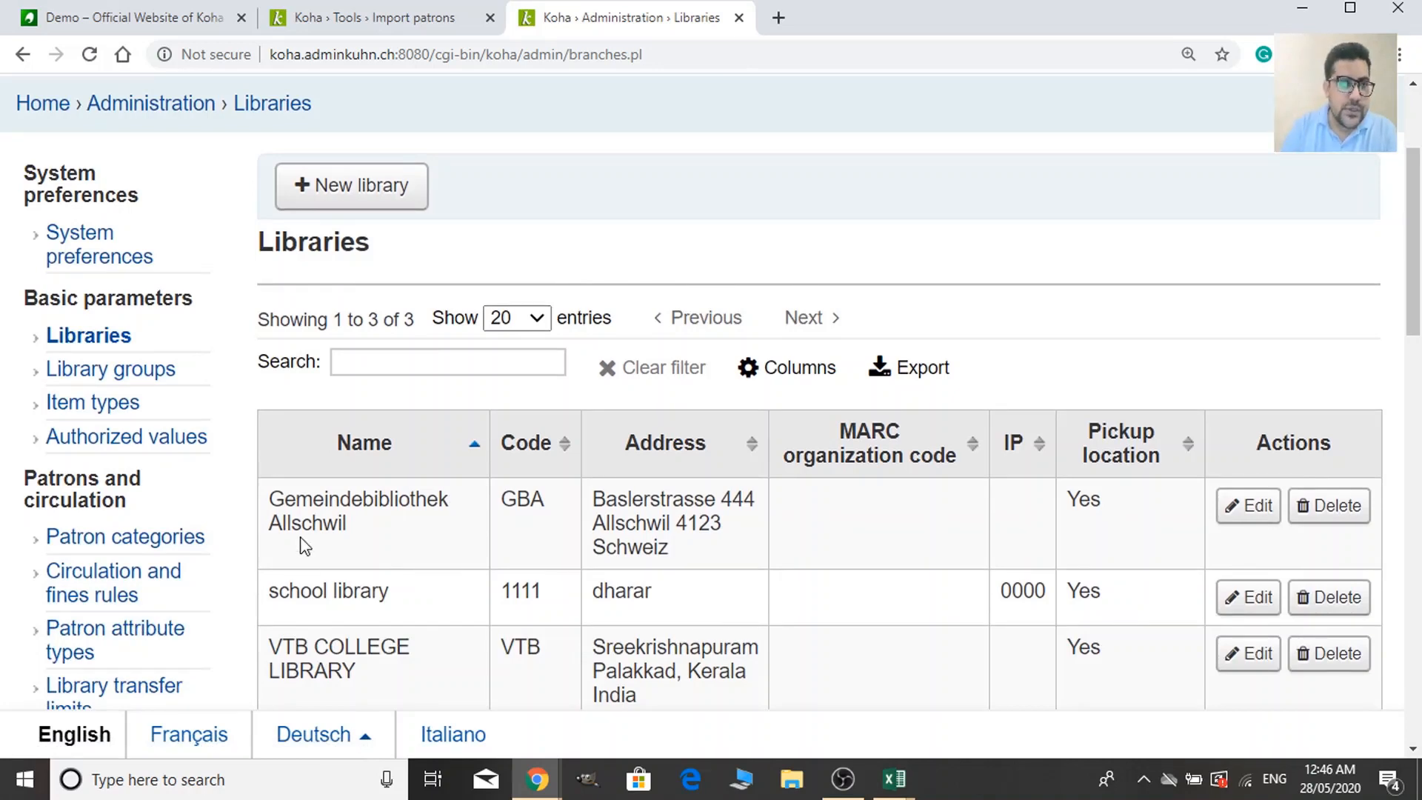
scroll(301, 543, "up", 1)
scroll(380, 606, "down", 1)
left_click_drag(549, 502, 503, 499)
key("ctrl+c")
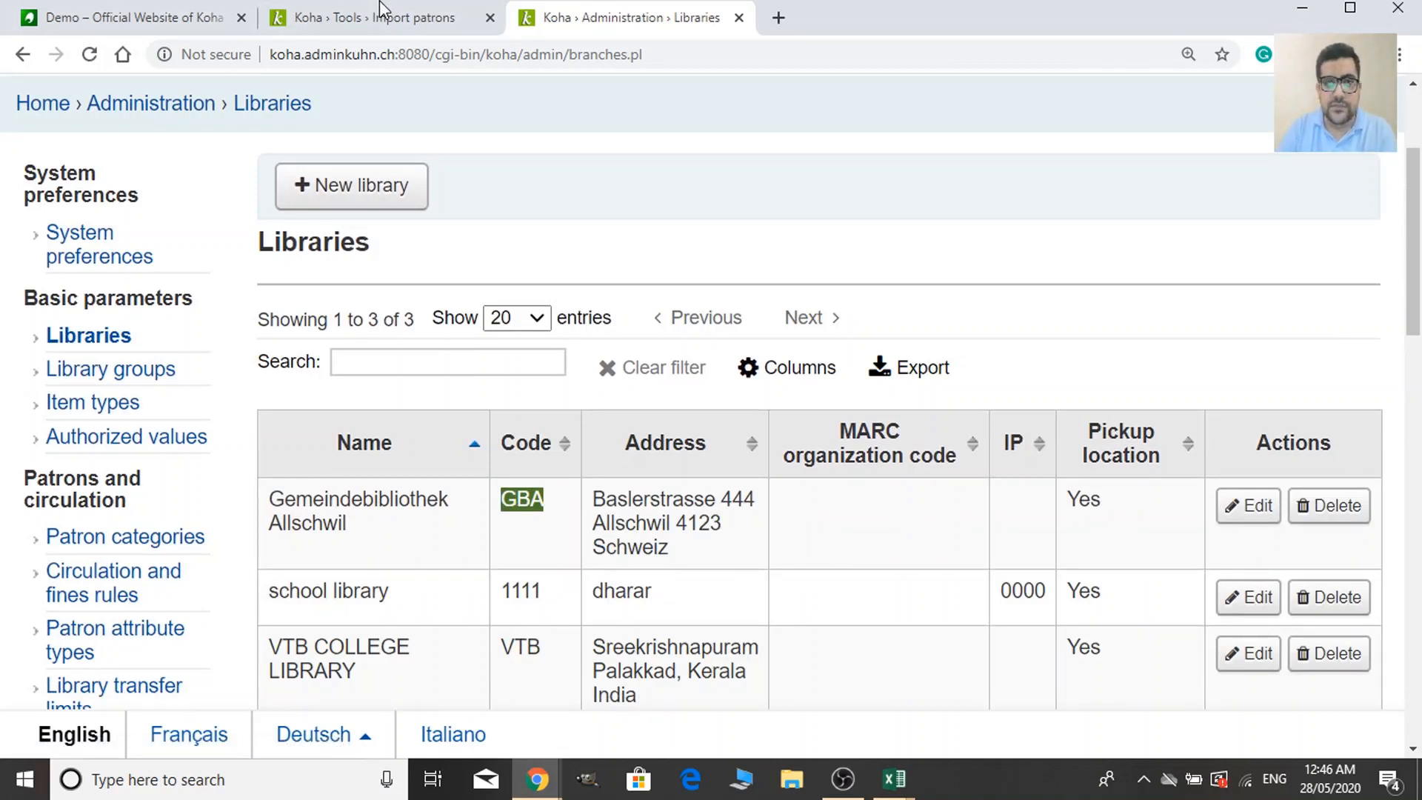
Paste library code GBA into branchcode cell AF2 and copy it.
mouse_move(895, 777)
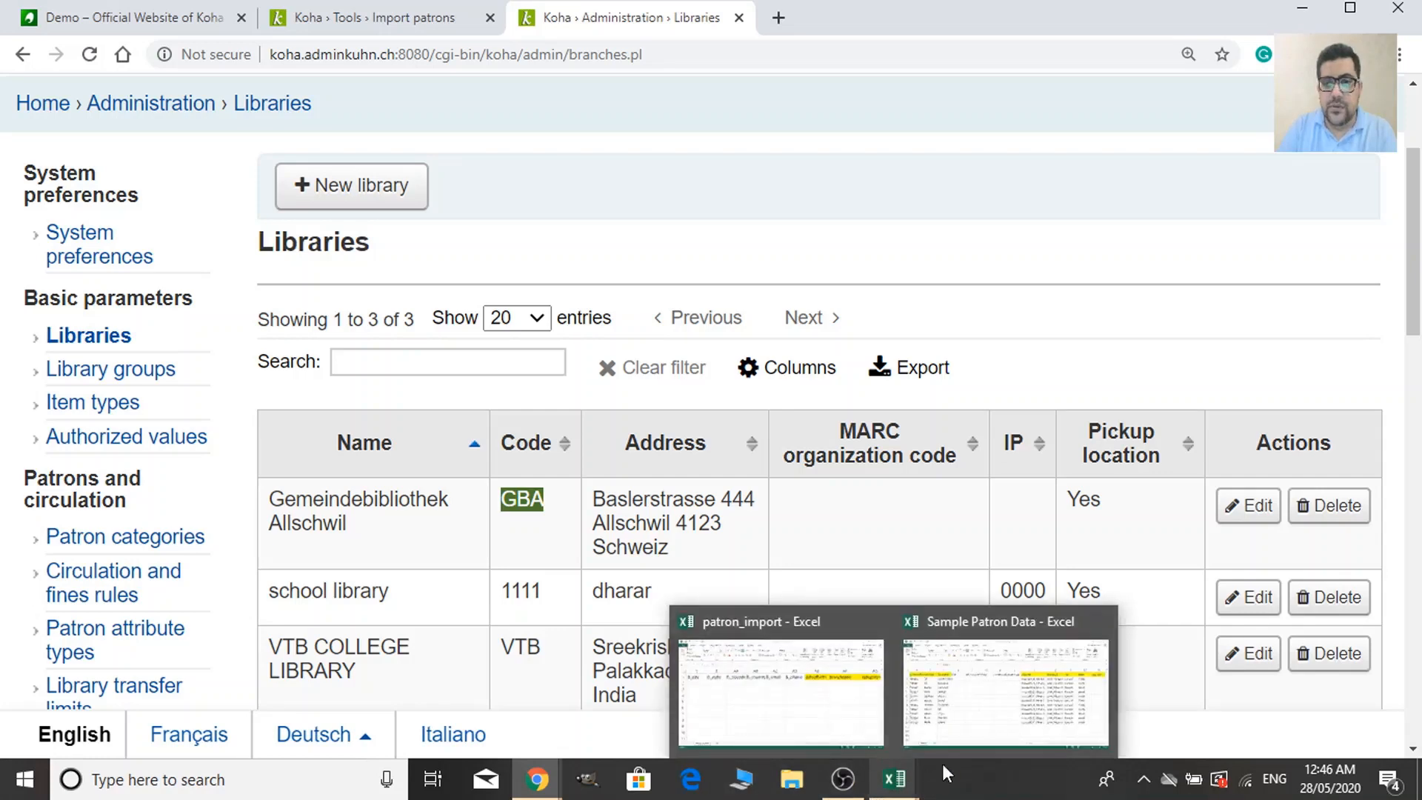
mouse_move(1003, 713)
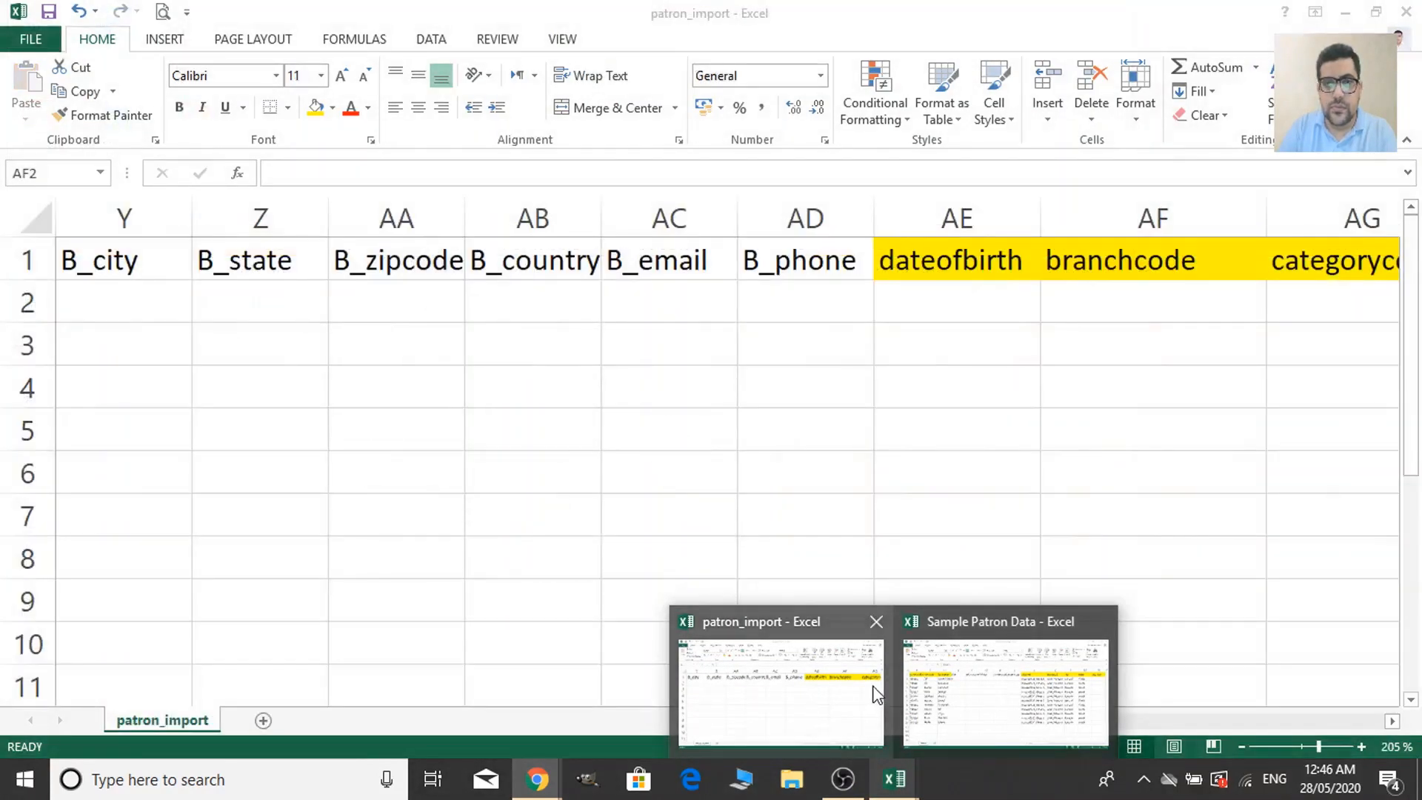
left_click(874, 693)
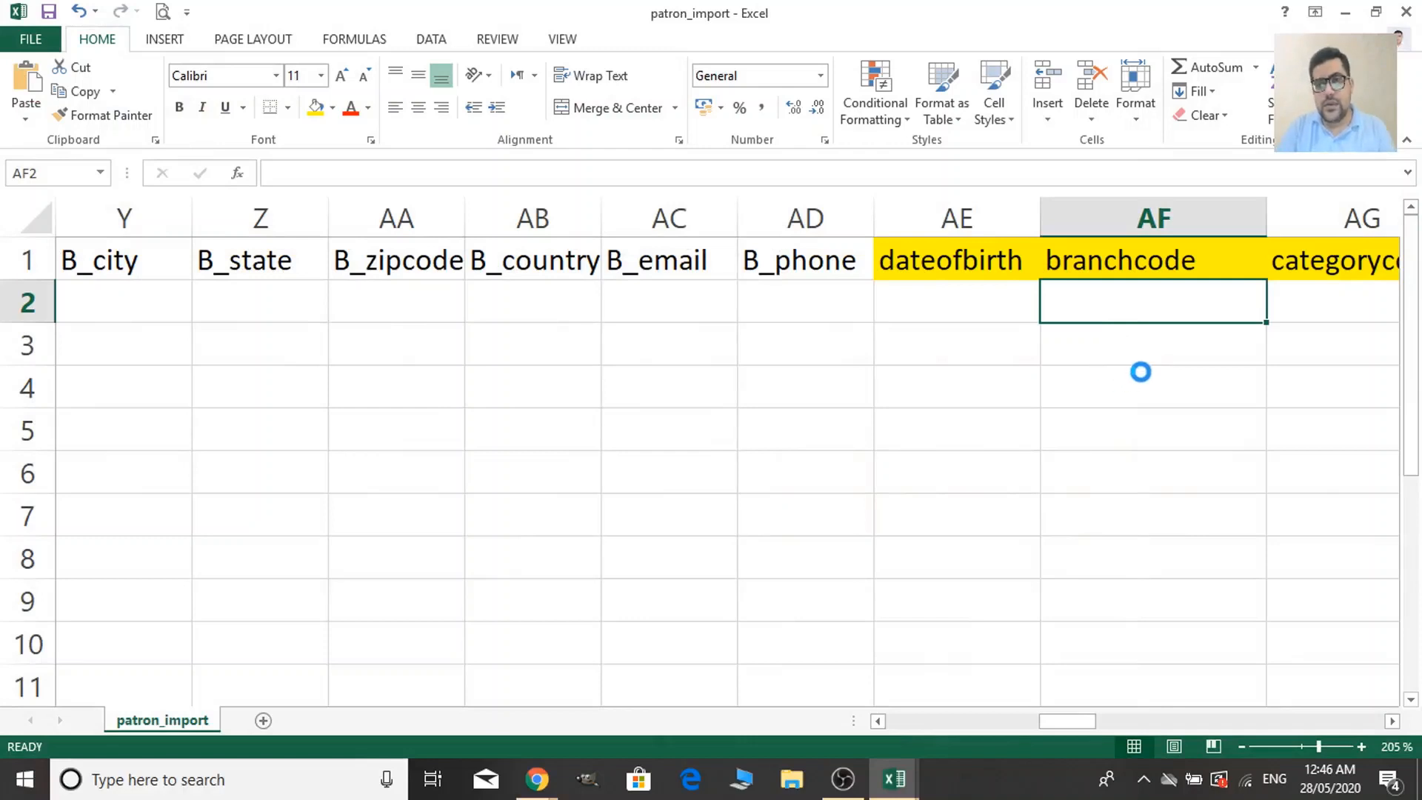
key("ctrl+v")
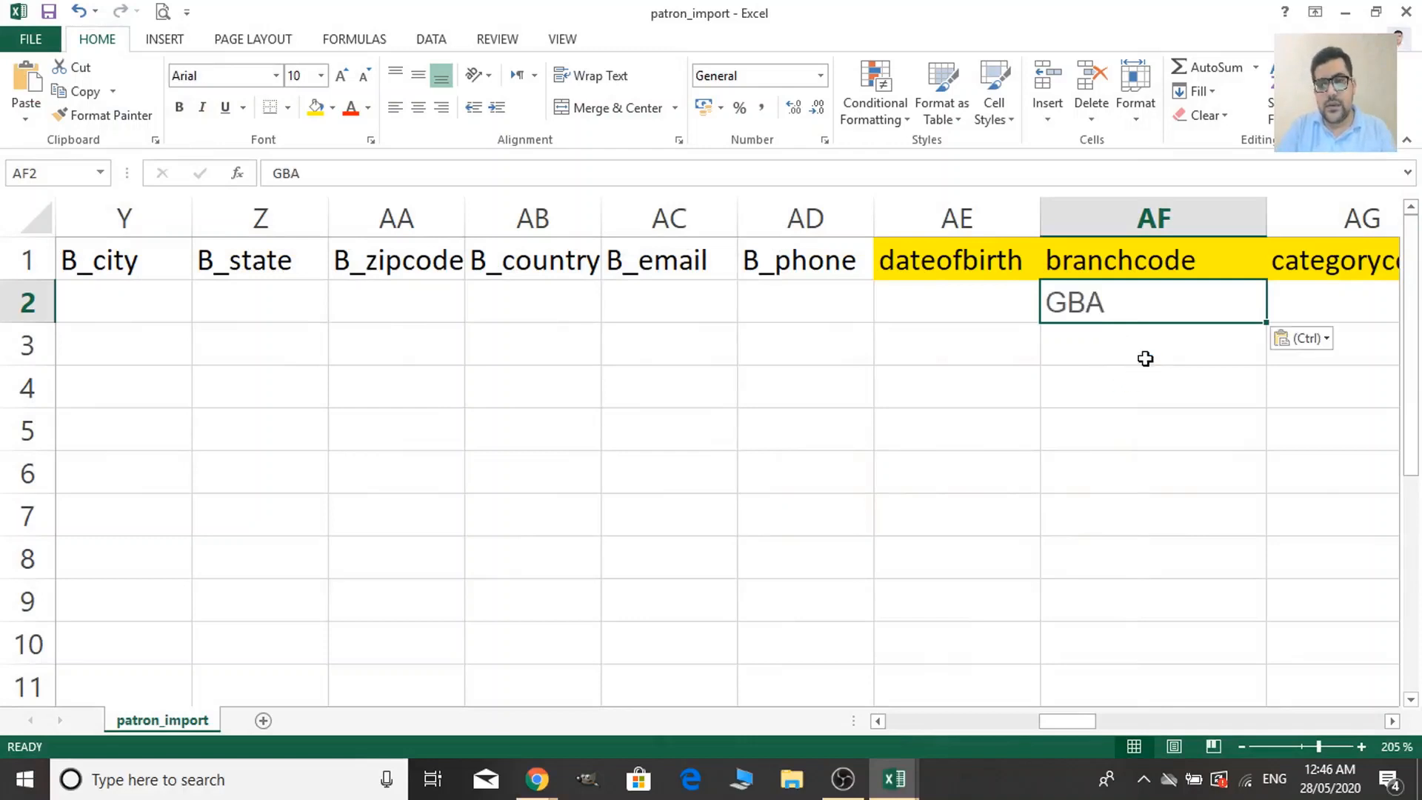
left_click(1106, 362)
left_click(1121, 311)
key("ctrl+c")
Paste GBA into branchcode cells AF3 through AF12.
left_click_drag(1110, 347, 1120, 647)
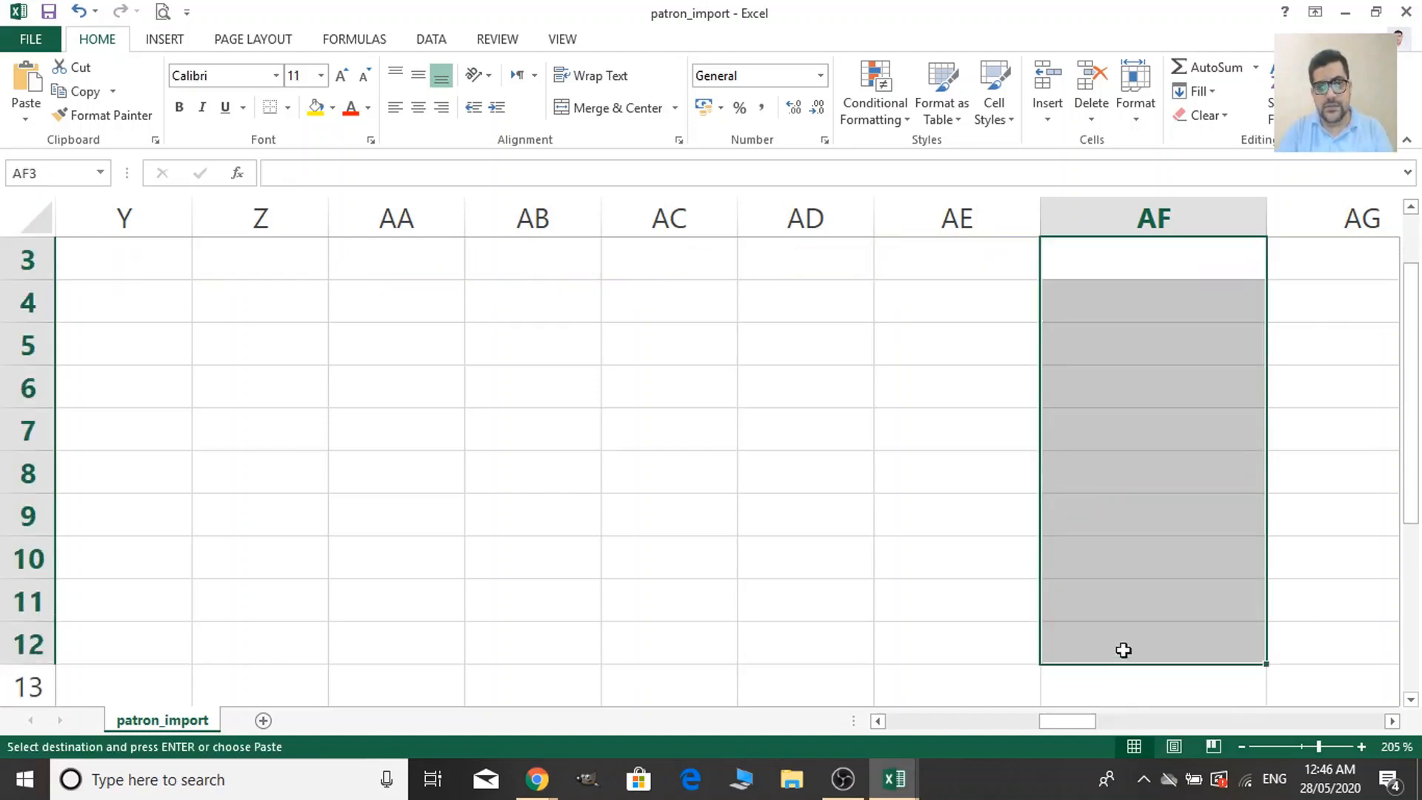
key("ctrl+v")
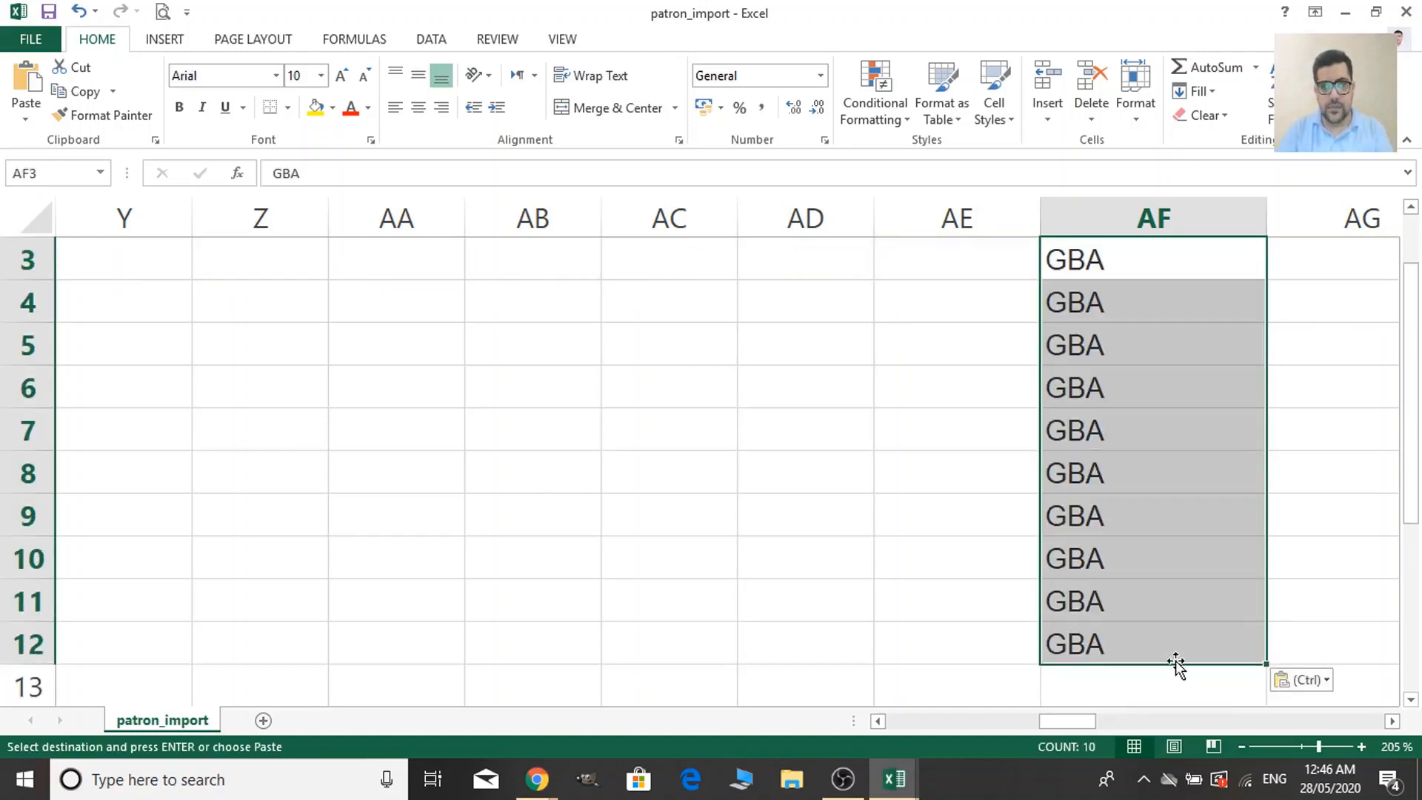
key("Left")
key("Down")
key("Down")
key("Down")
key("Down")
key("Down")
key("Down")
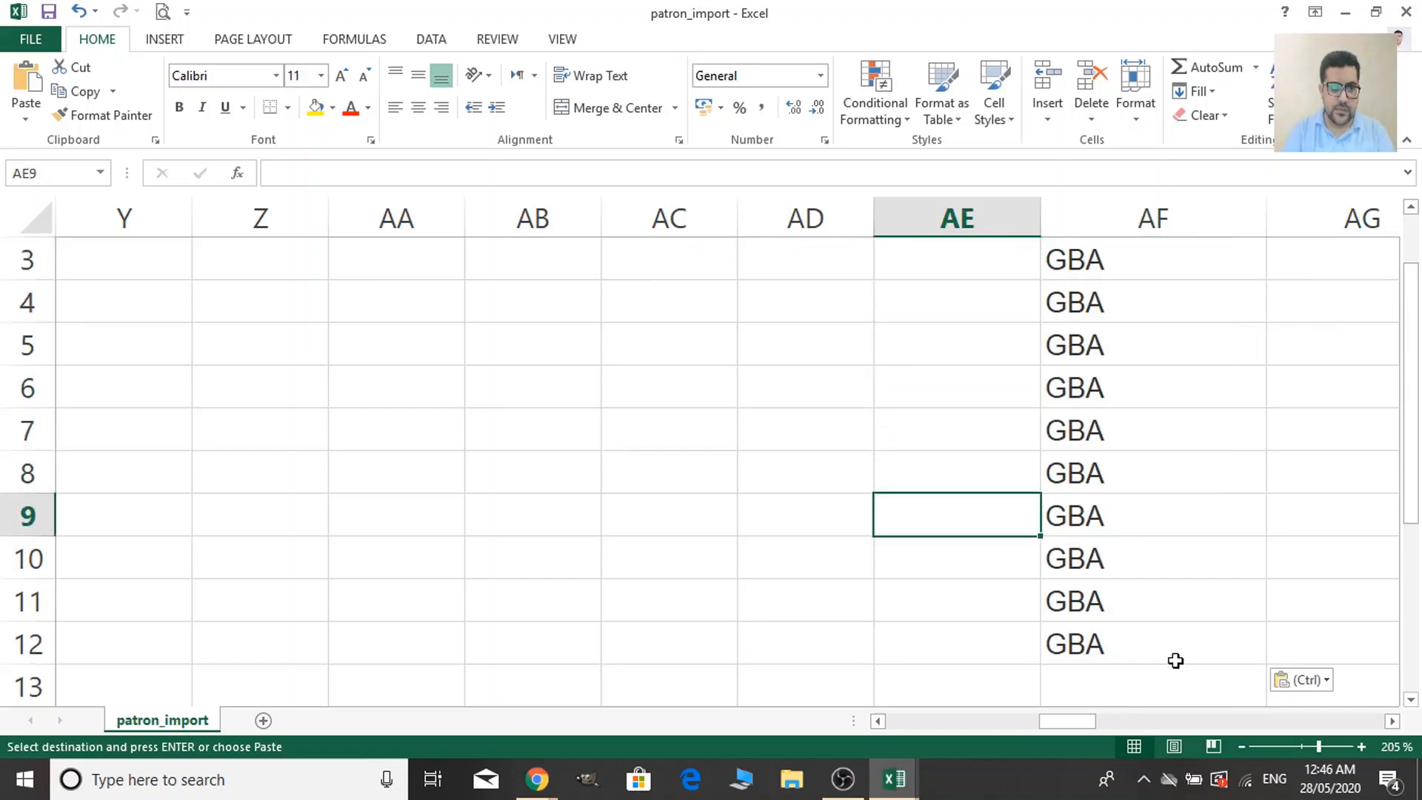
key("Down")
key("Down")
key("Down")
key("Left")
key("Left")
key("Left")
key("Left")
key("Left")
key("Left")
key("Left")
key("Left")
key("Left")
key("Left")
key("Left")
key("Left")
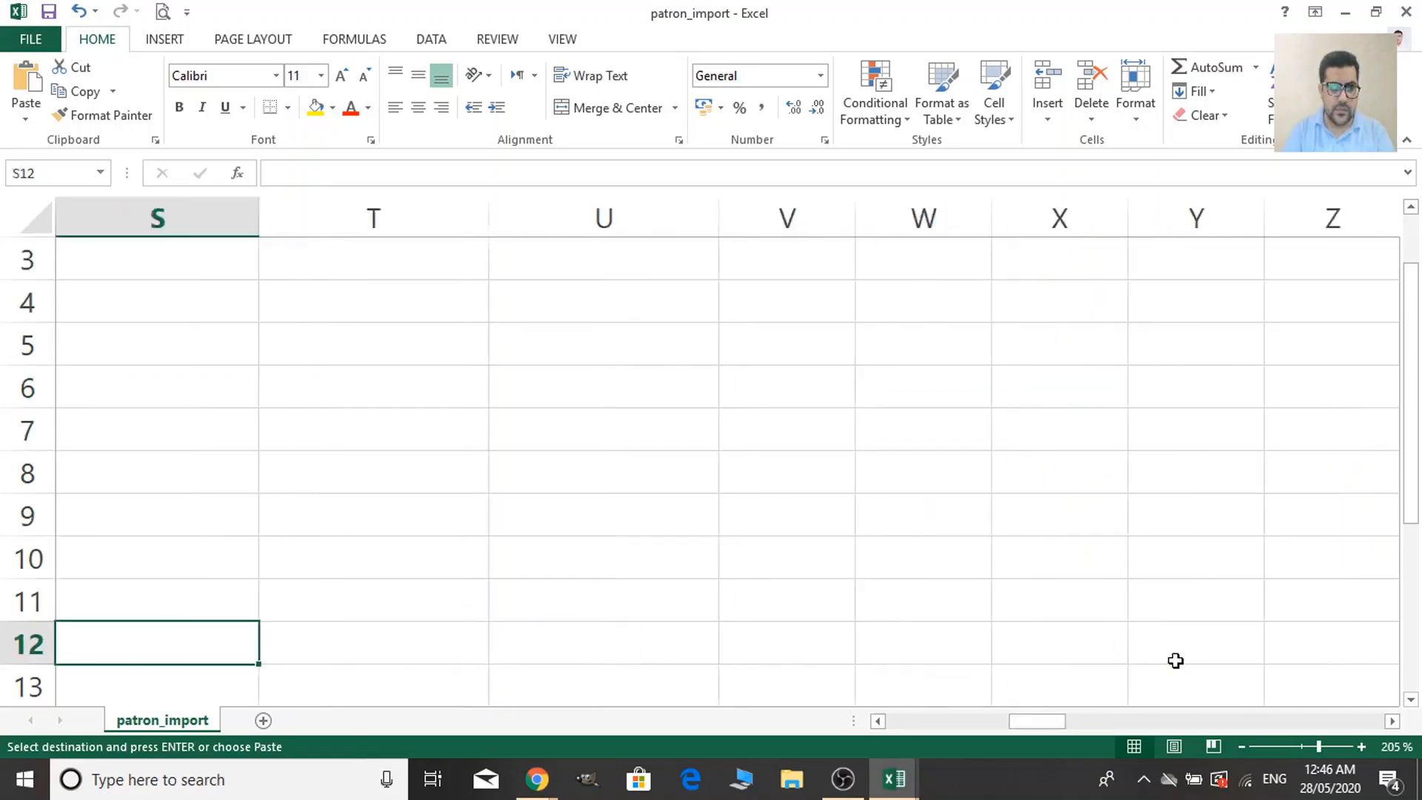
key("Left")
key("Left")
key("Left")
key("Right")
key("Right")
key("Right")
key("Right")
key("Right")
key("Right")
key("Right")
key("Right")
key("Right")
key("Right")
key("Right")
key("Right")
key("Right")
key("Right")
key("Right")
key("Right")
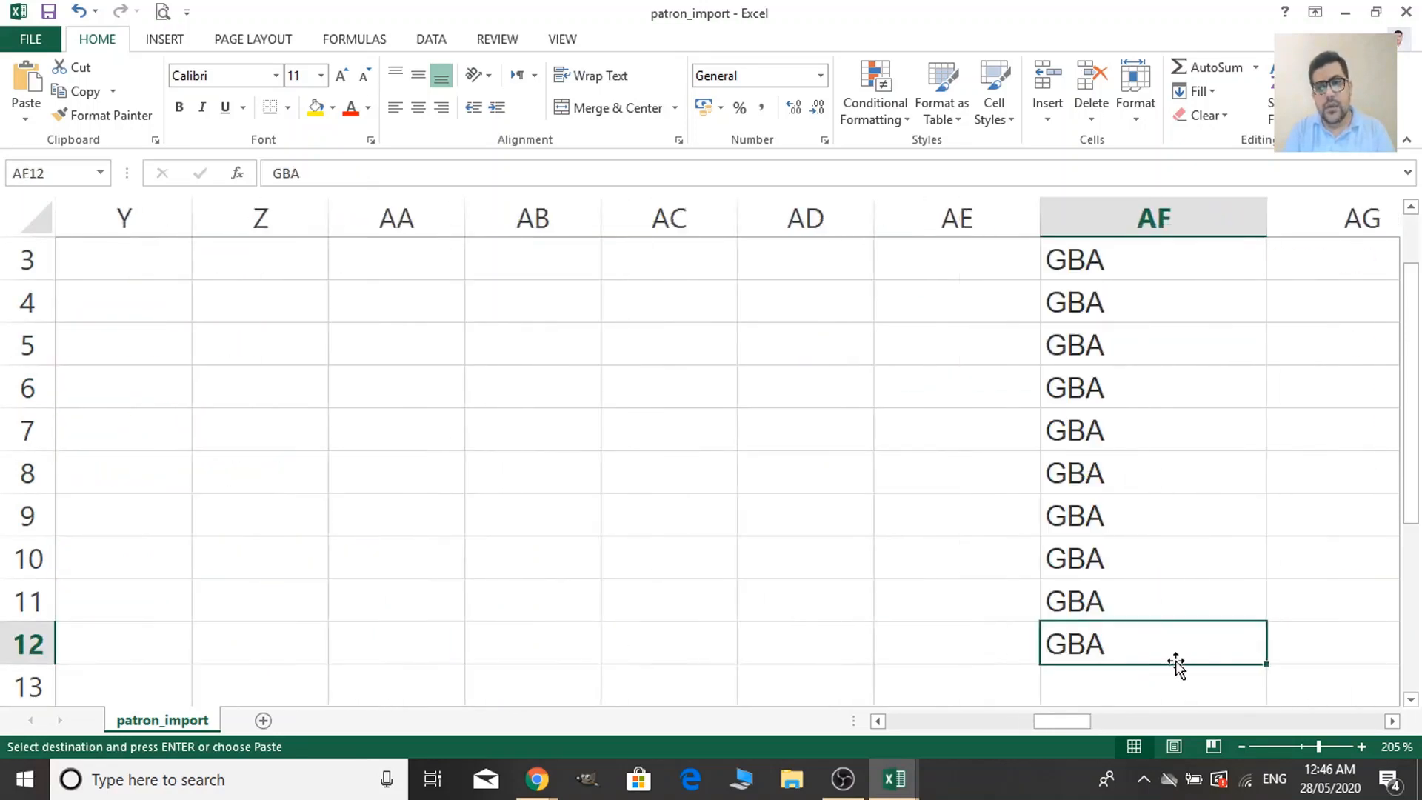
key("ctrl+v")
Move to the categorycode cell of the first patron row, AG2.
key("Right")
key("Up")
key("ctrl+Up")
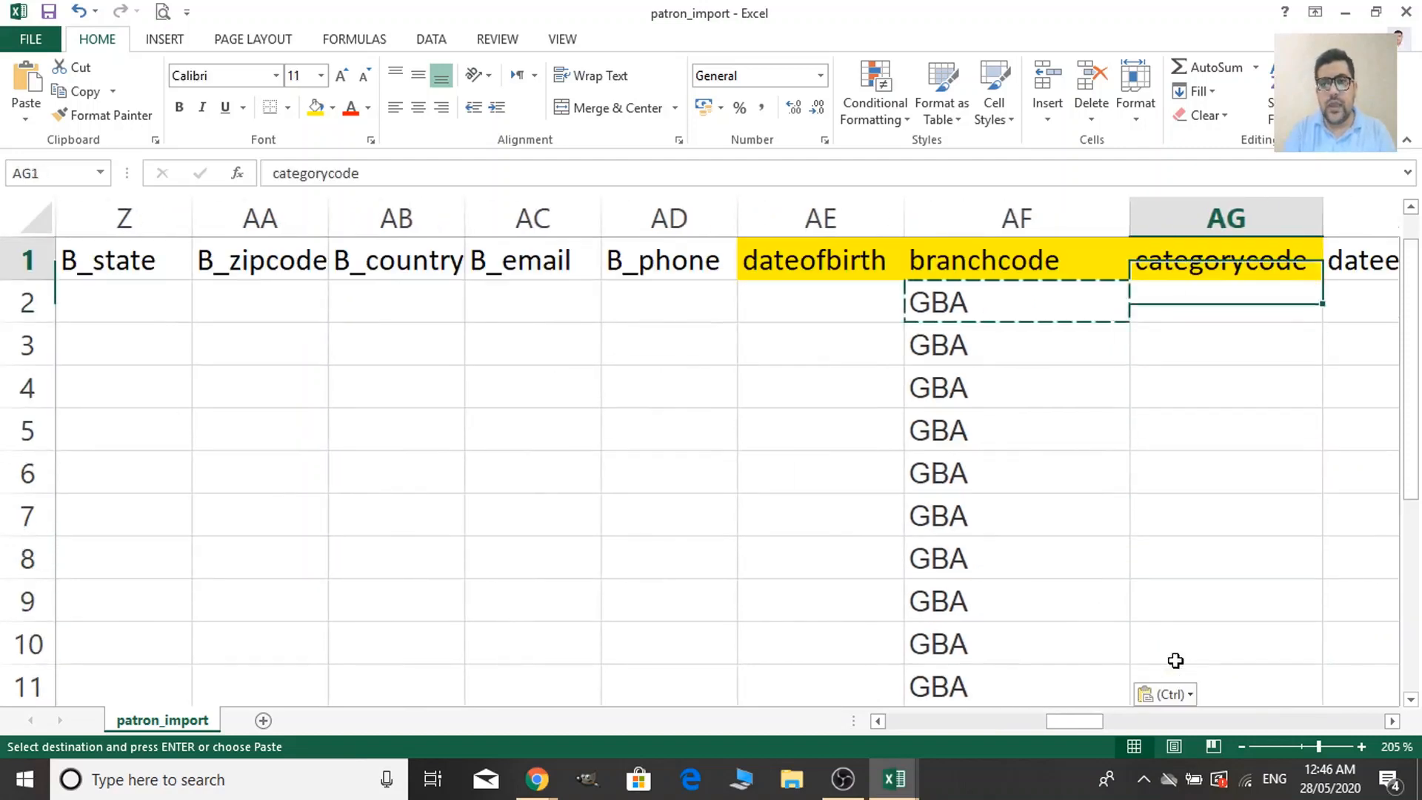
key("Down")
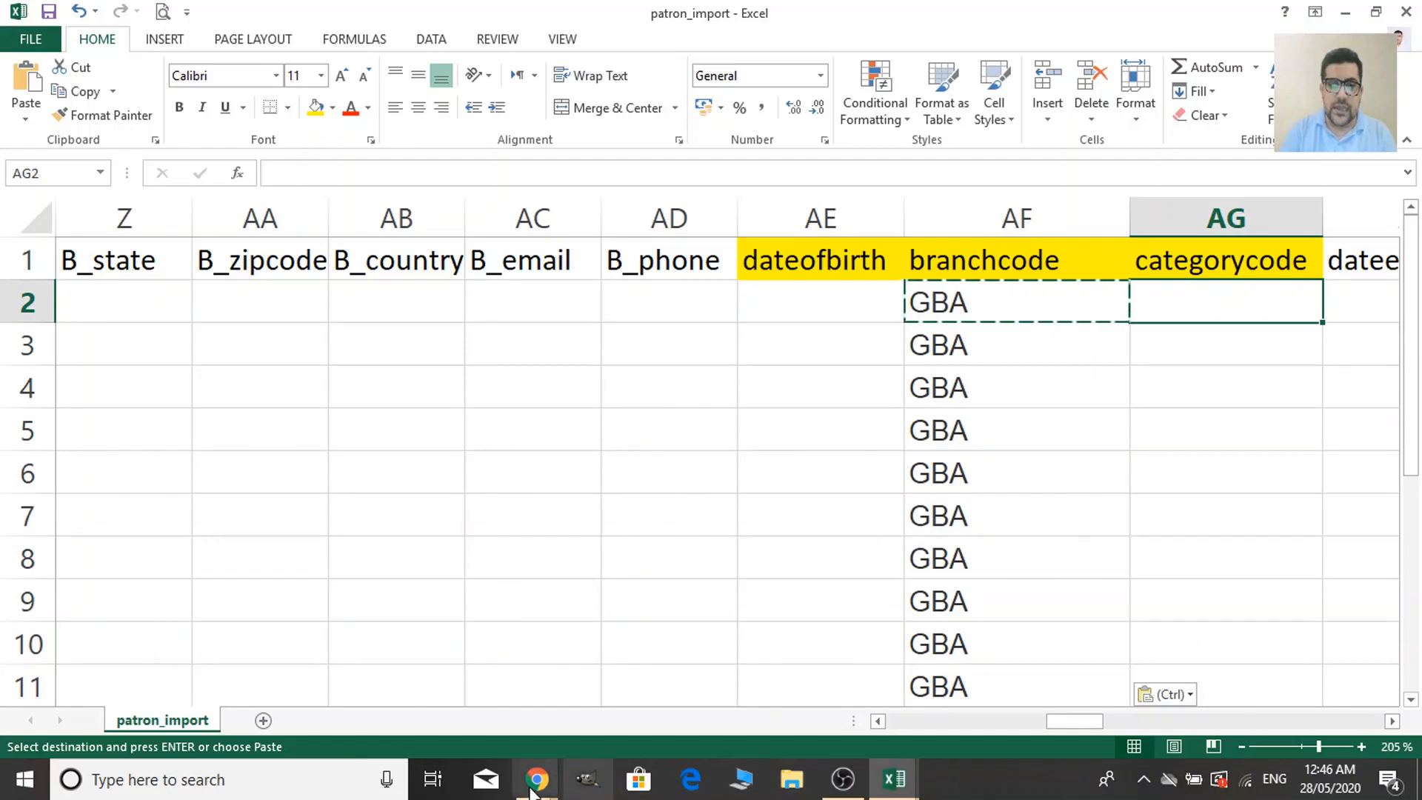
mouse_move(531, 786)
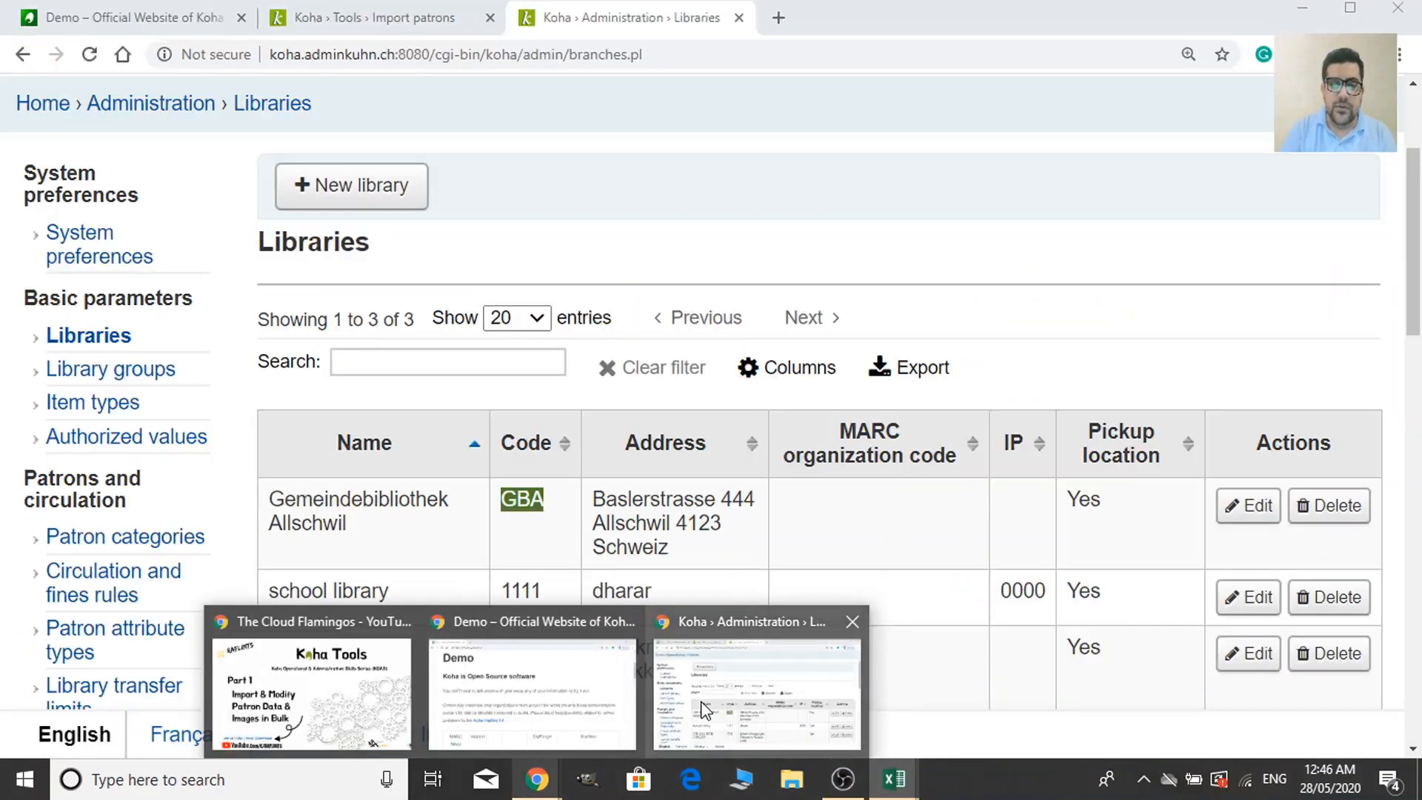
From Koha administration, open Patron categories and copy the Student code ST.
left_click(701, 707)
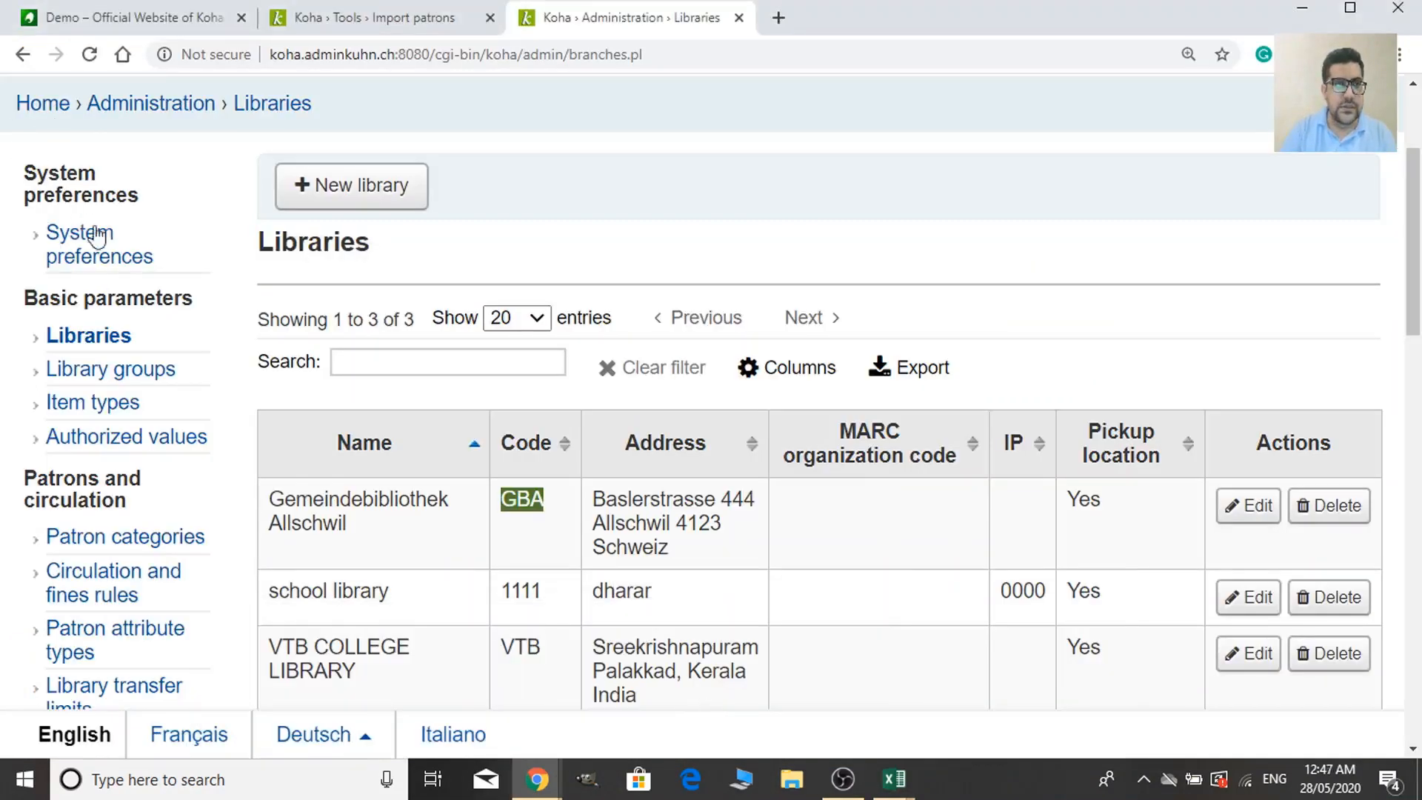
left_click(126, 117)
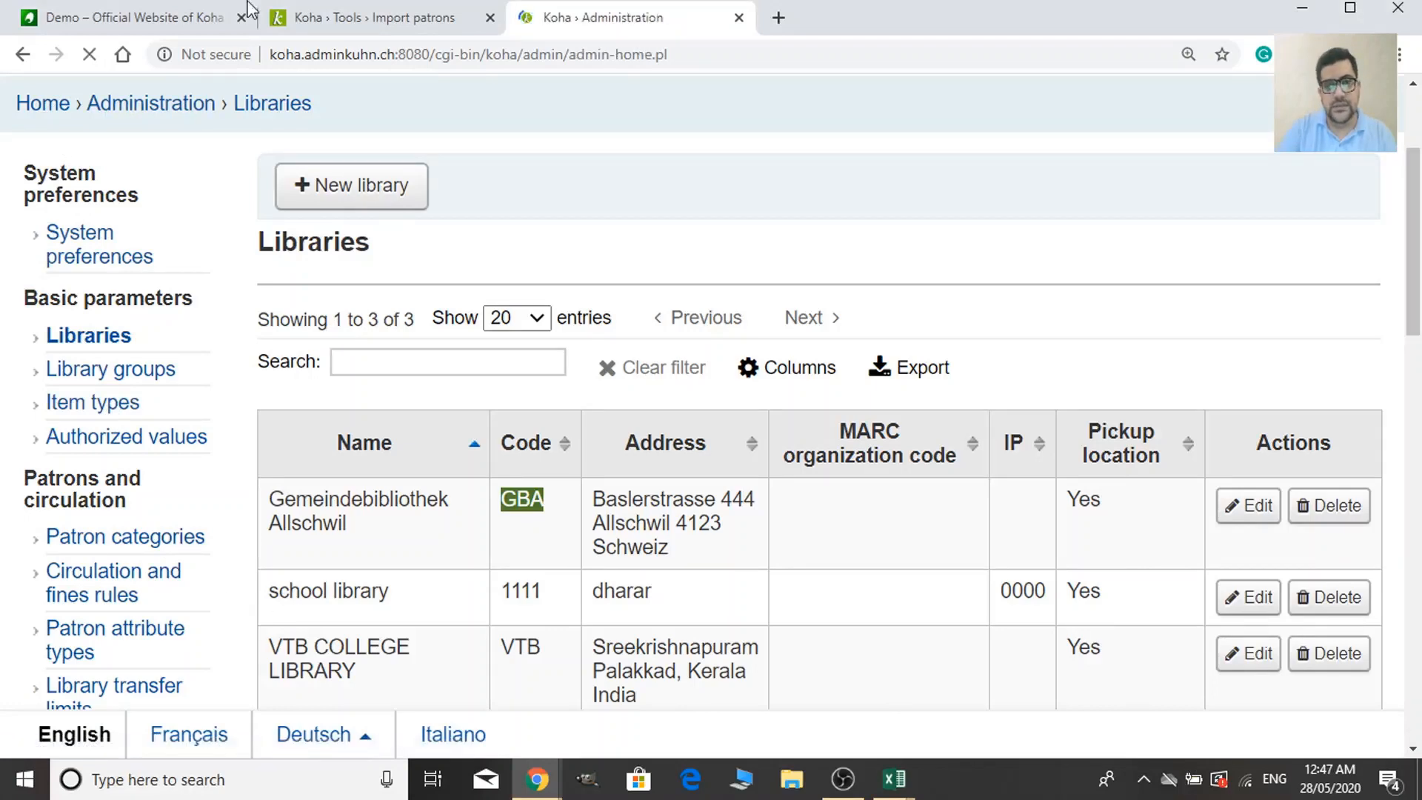
scroll(523, 619, "down", 8)
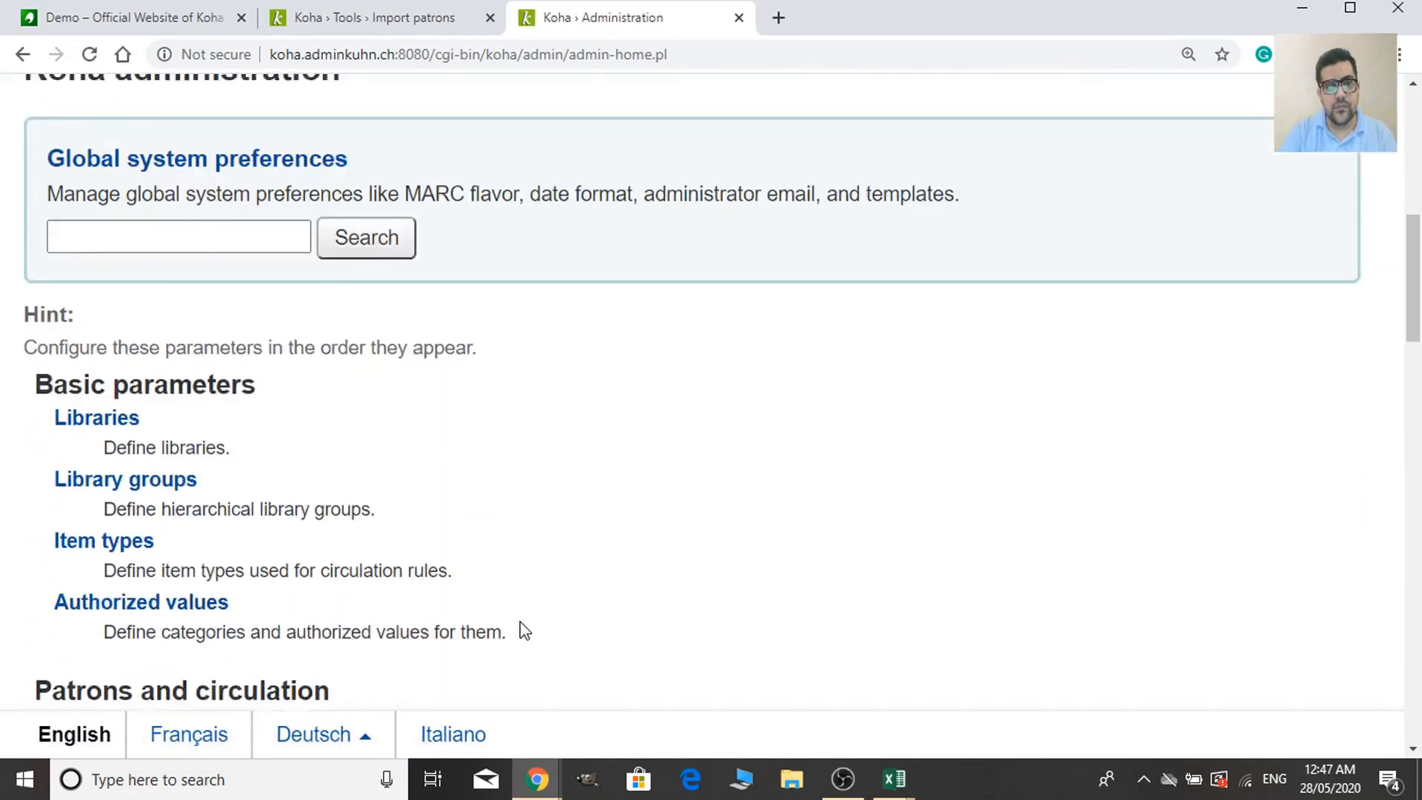
scroll(520, 621, "down", 5)
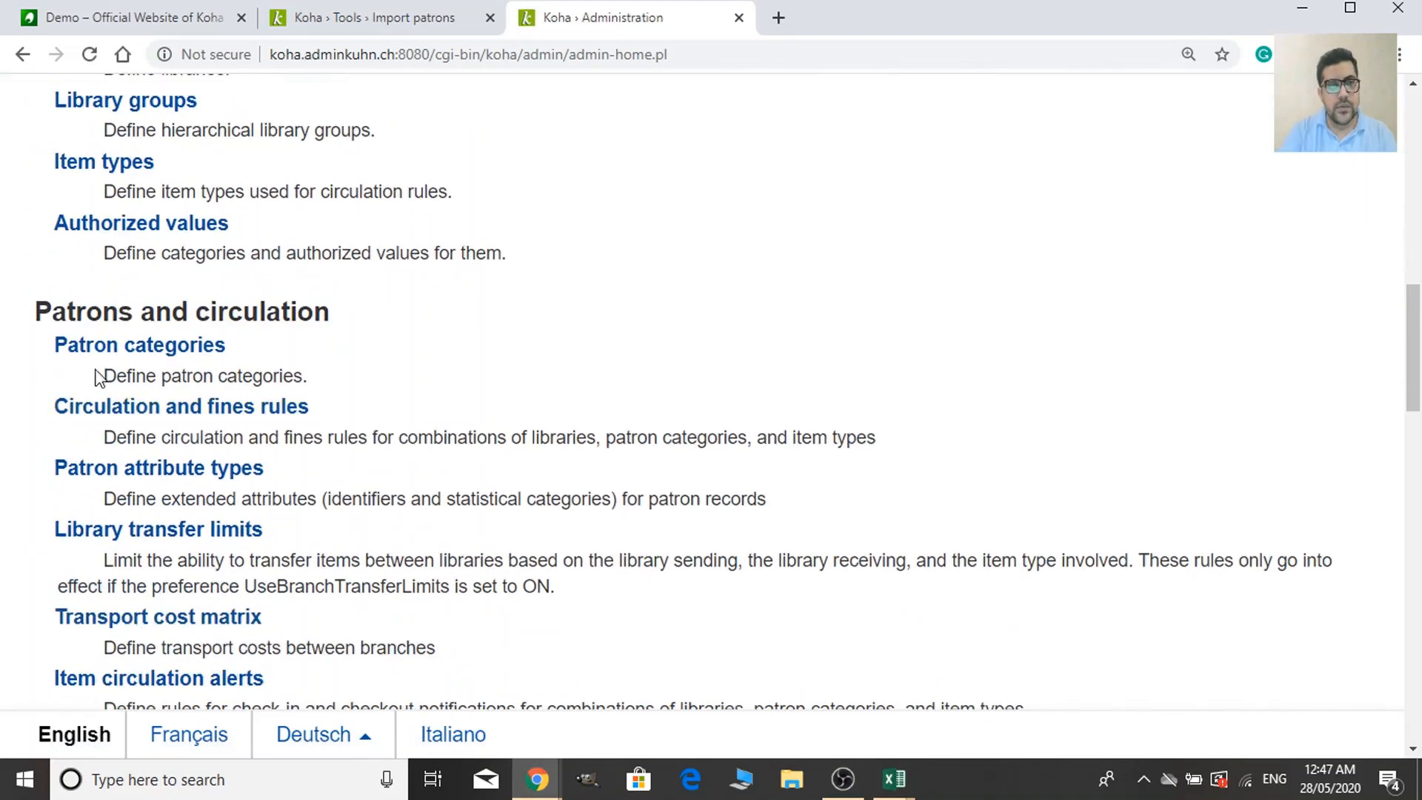
left_click(194, 360)
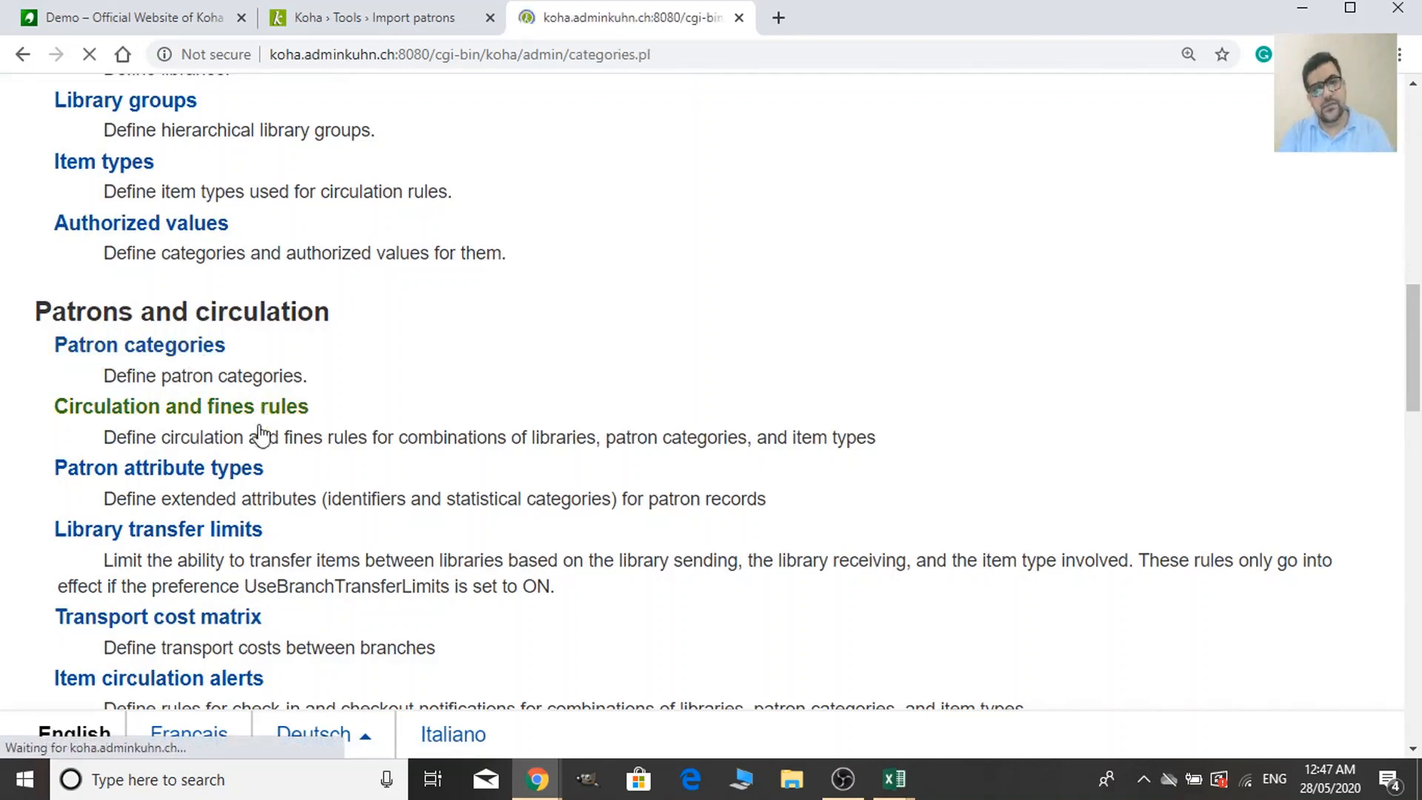
scroll(850, 578, "down", 9)
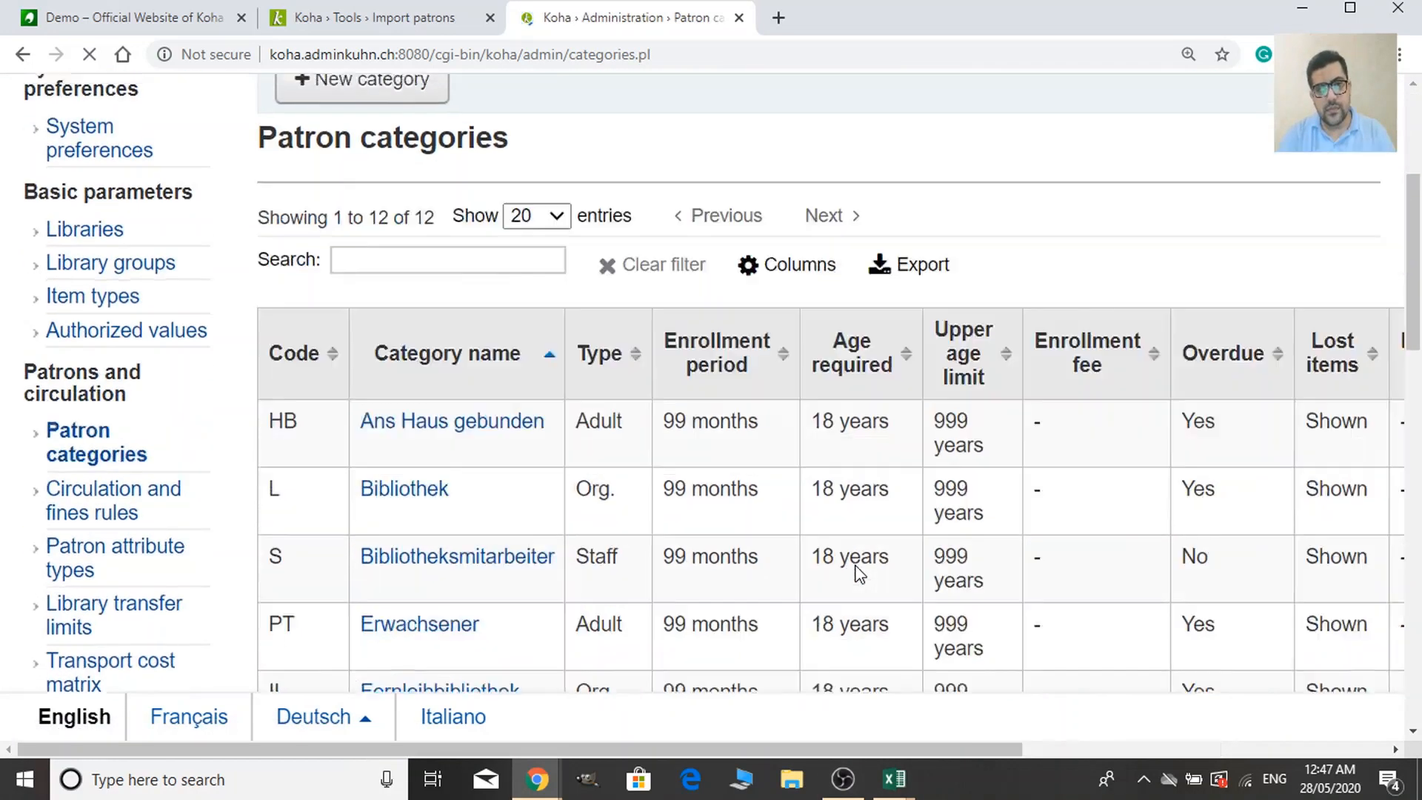
scroll(365, 600, "down", 4)
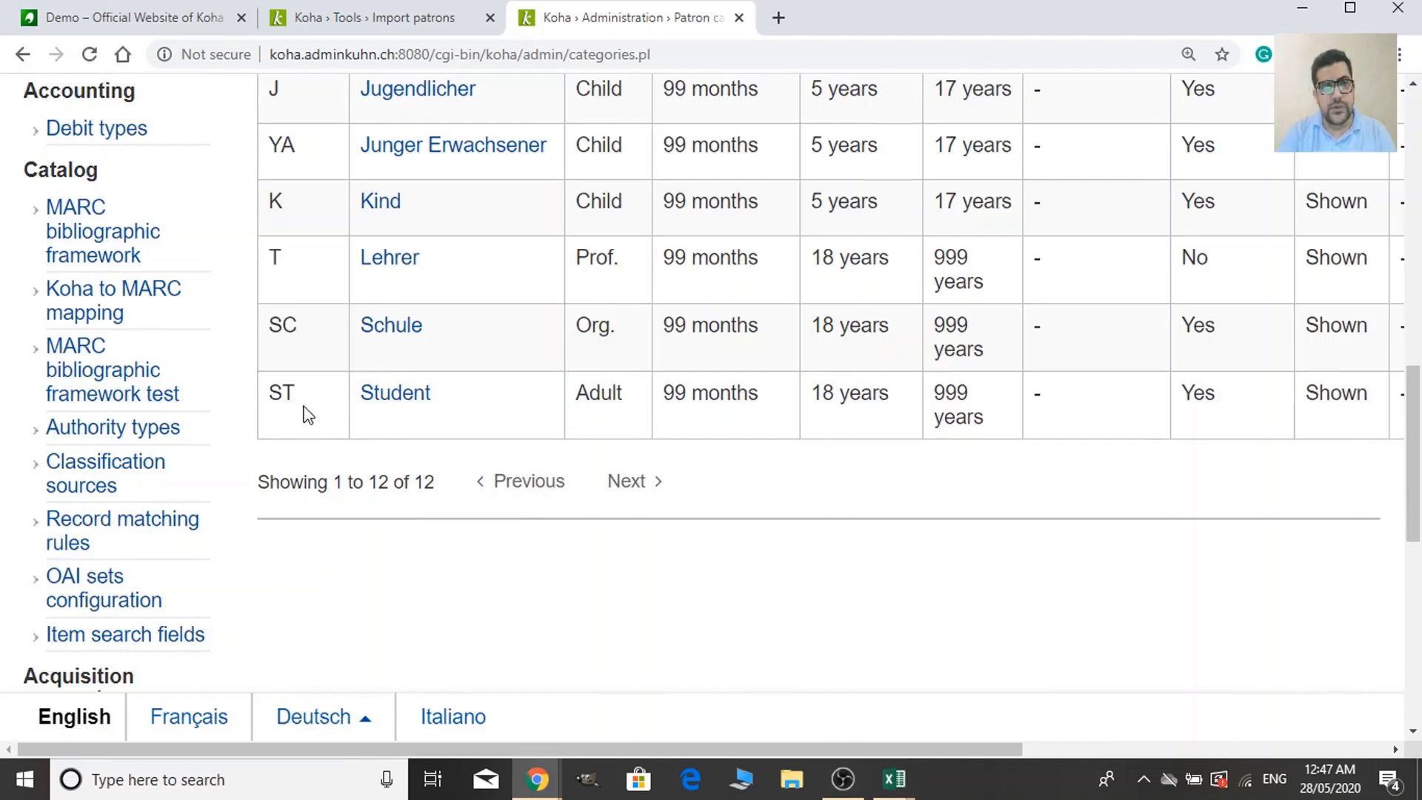
left_click_drag(303, 397, 274, 396)
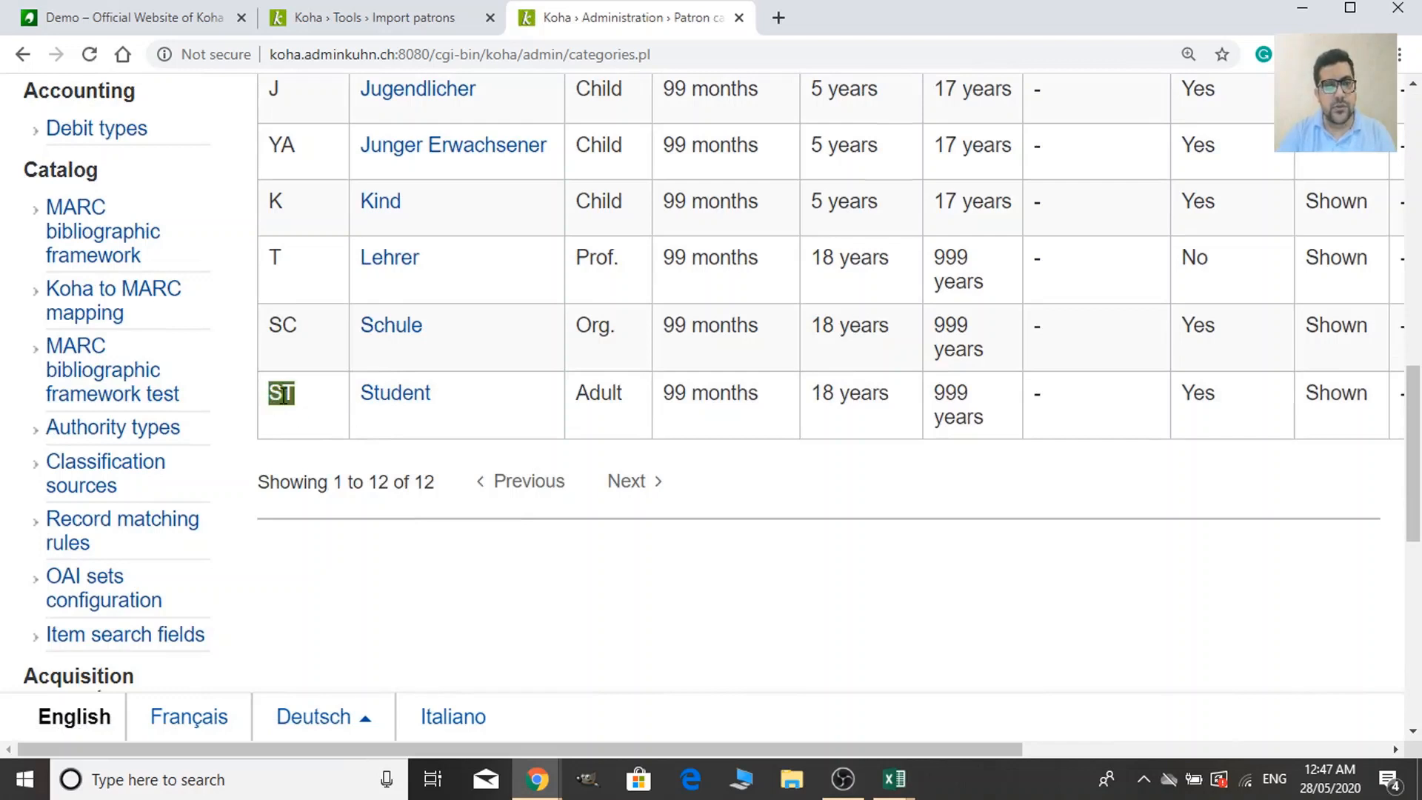
right_click(284, 394)
left_click(308, 403)
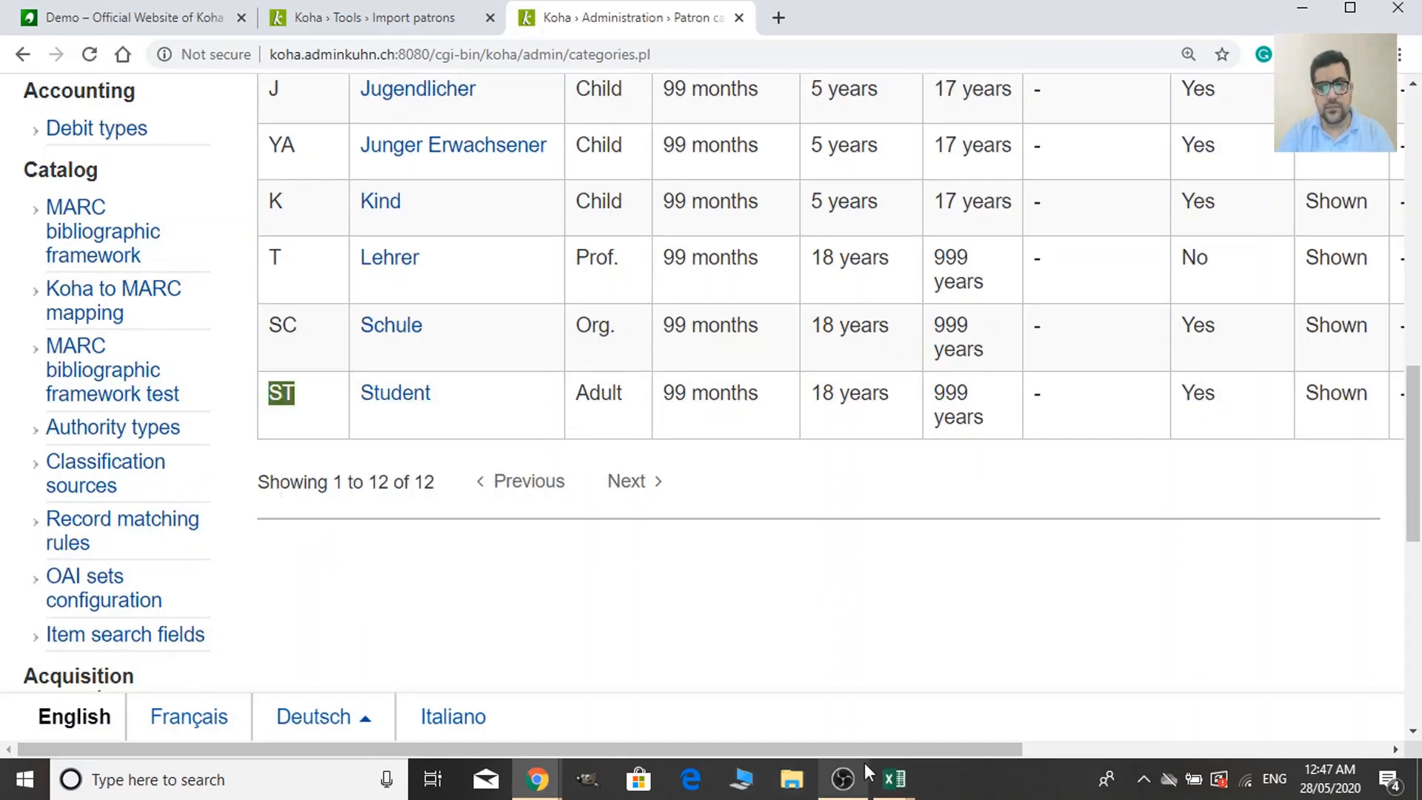
Paste category code ST into cell AG2 for the first patron and reselect it.
mouse_move(893, 777)
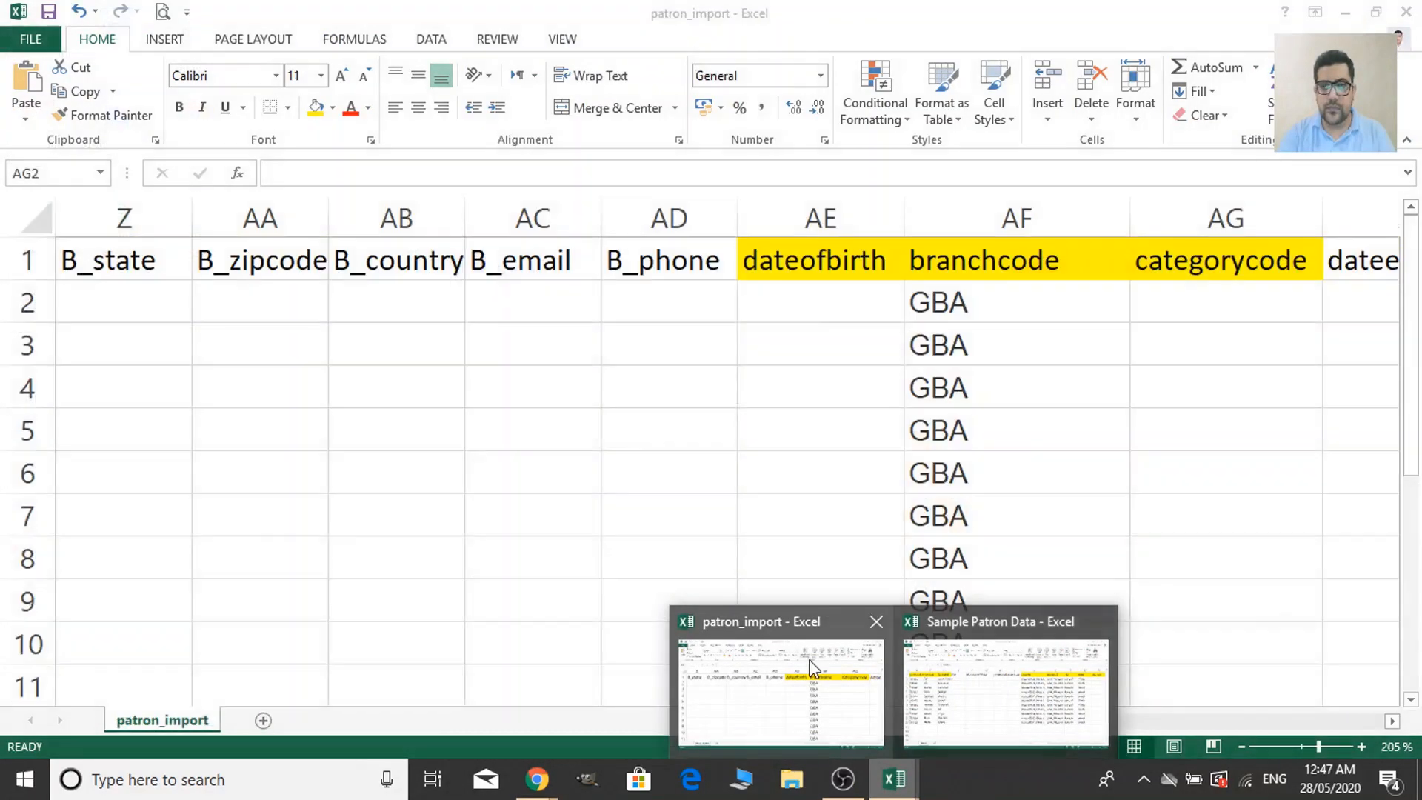
left_click(812, 666)
key("ctrl+v")
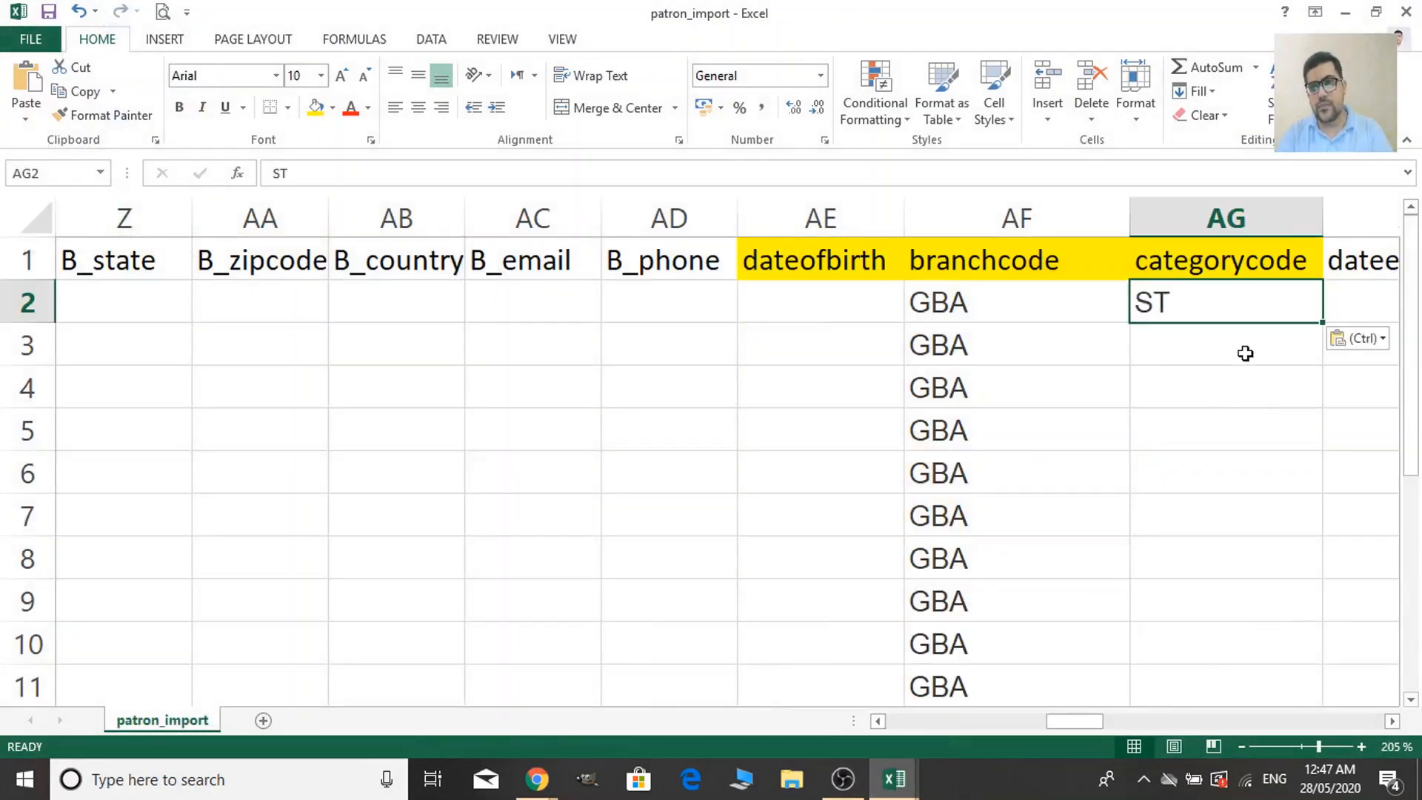
left_click(1237, 378)
left_click(1197, 317)
key("shift+Down")
key("shift+Down")
key("shift+Down")
key("shift+Down")
key("shift+Down")
key("shift+Down")
key("shift+Down")
key("shift+Down")
key("shift+Down")
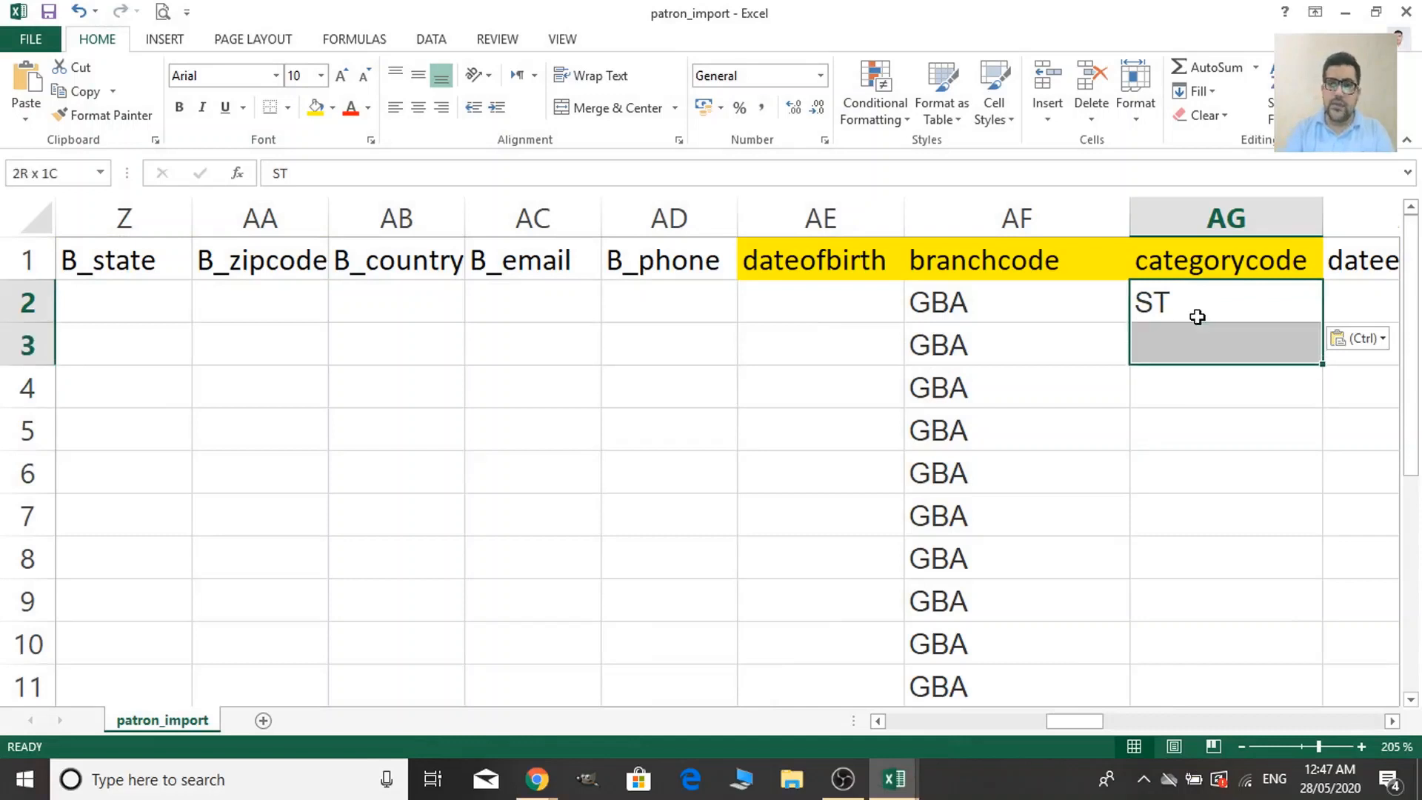
key("shift+Down")
key("shift+Down")
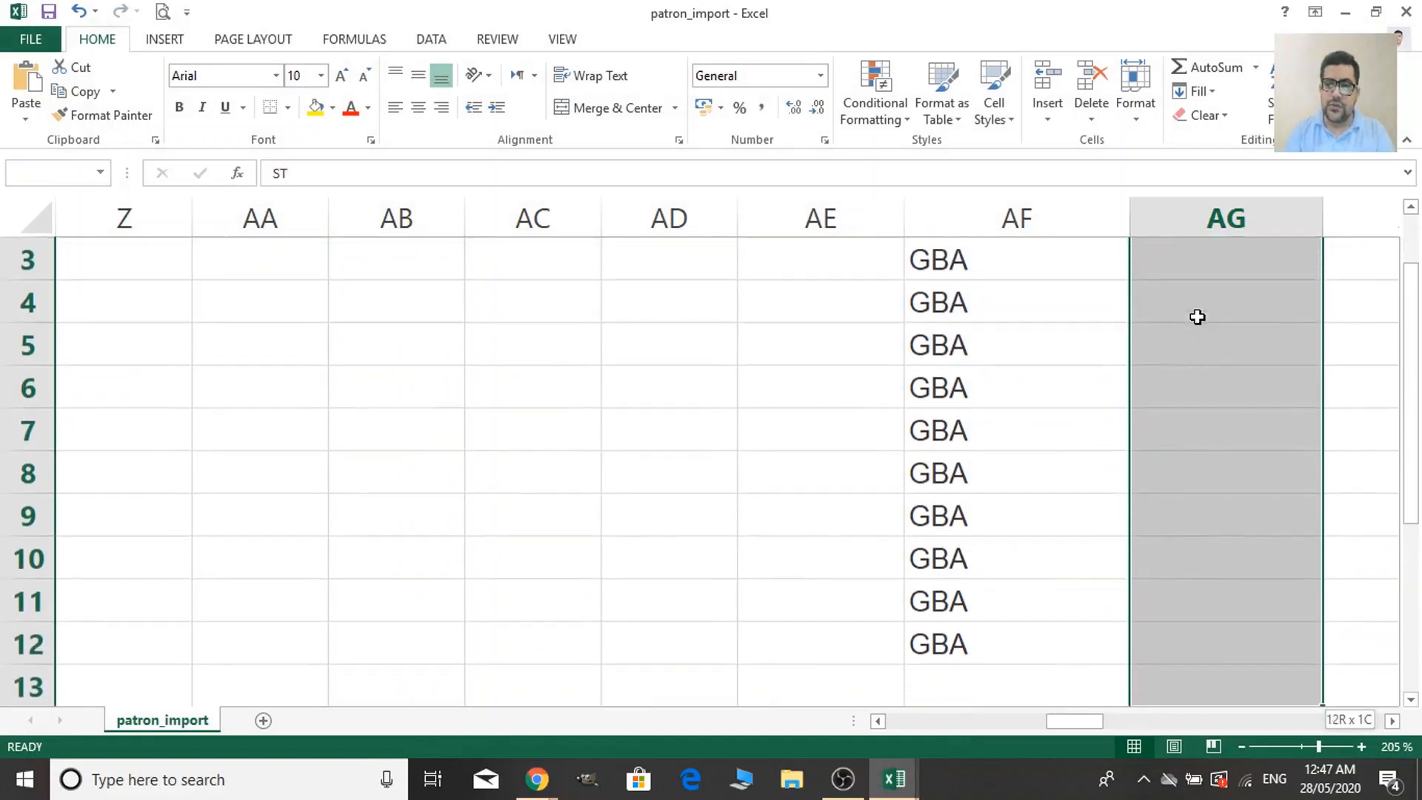
key("shift+Up")
key("shift+Up")
key("shift+Down")
scroll(1185, 315, "up", 1)
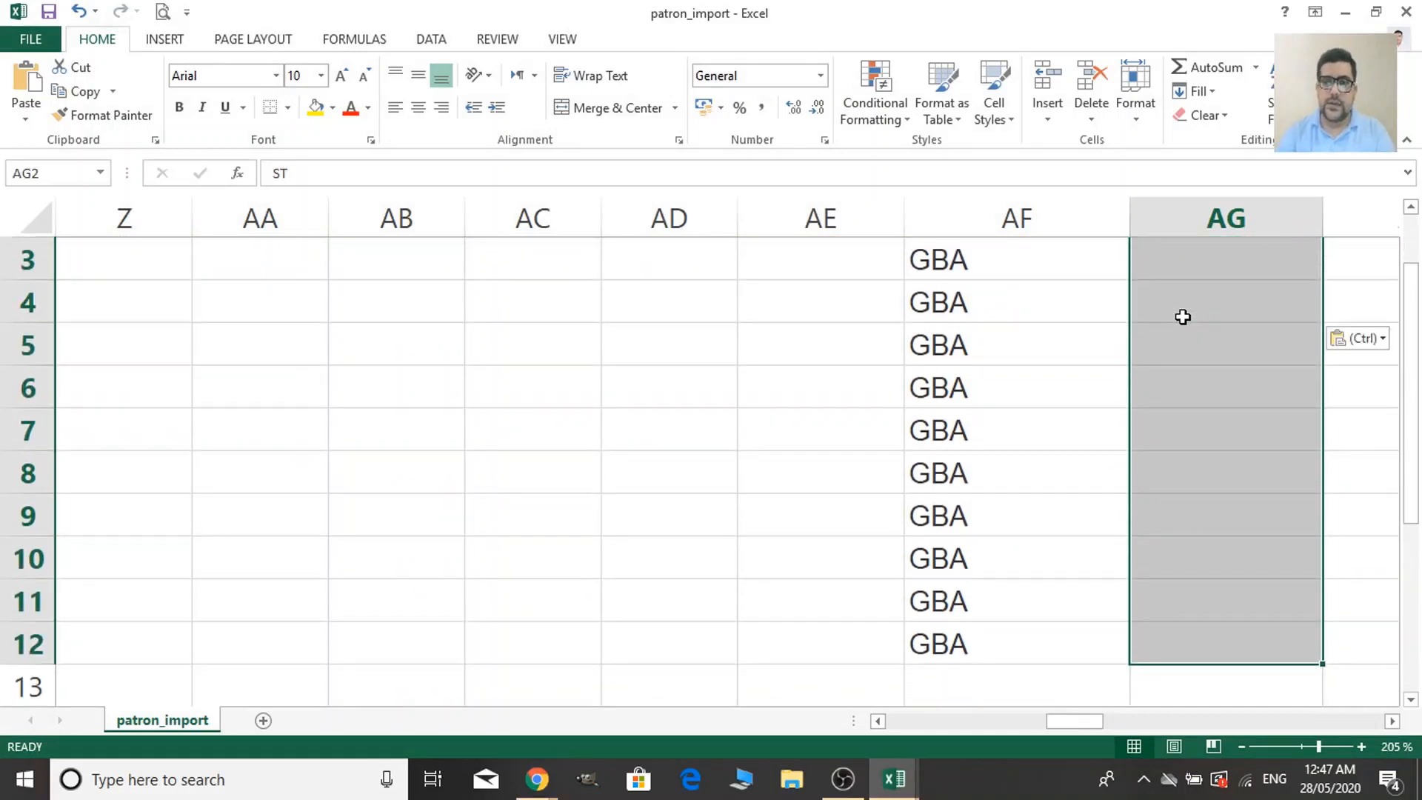
left_click(1201, 327)
left_click(1212, 303)
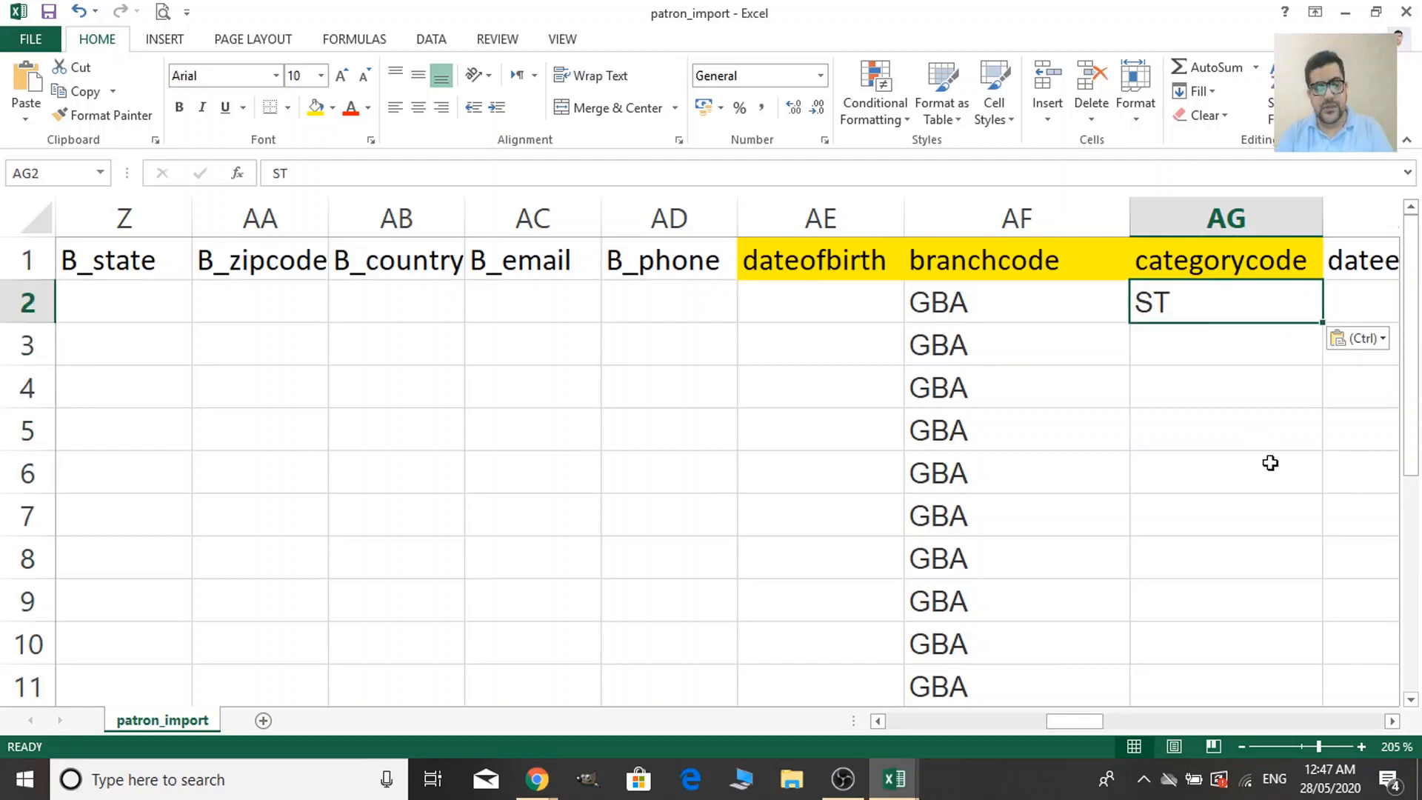
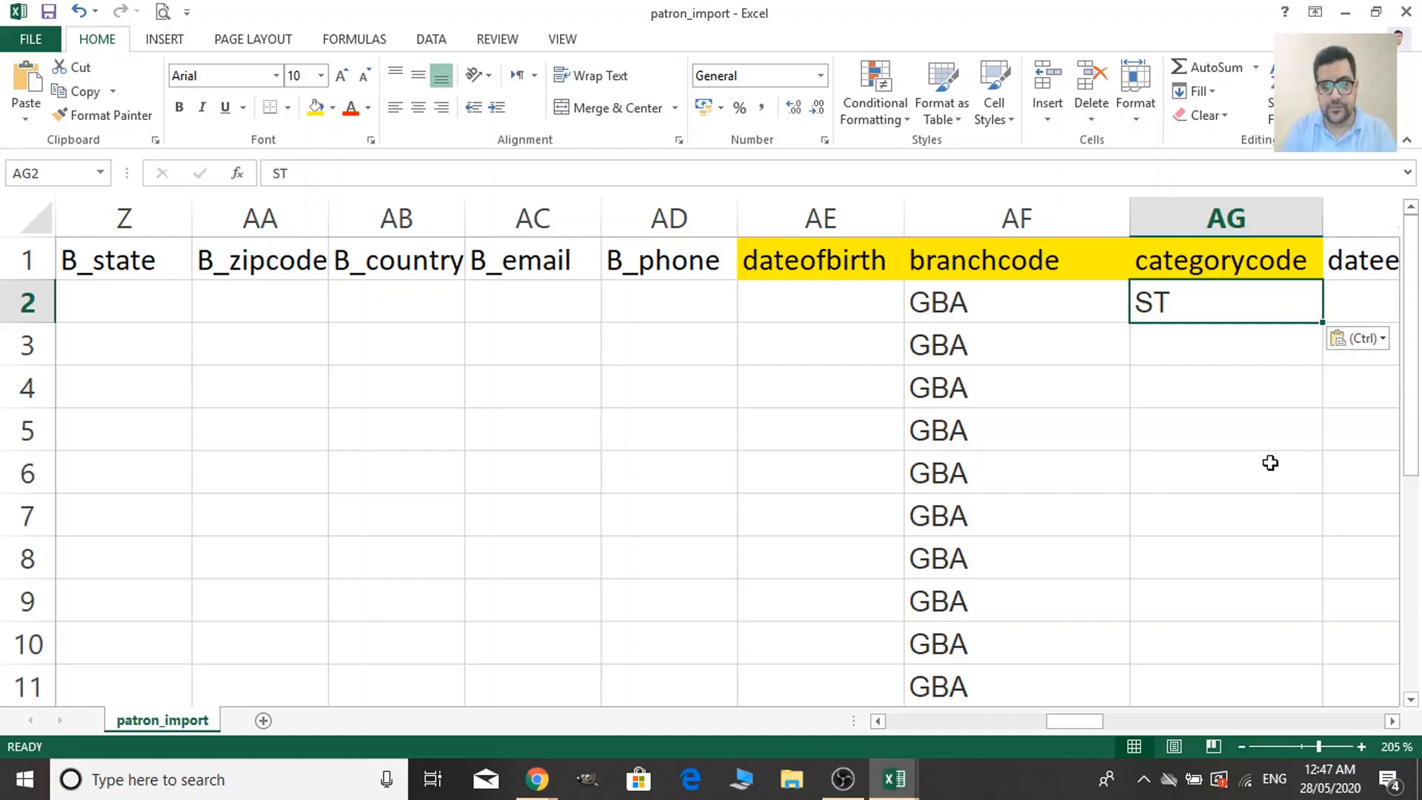
Copy ST from AG2 into the categorycode cells of all remaining patron rows (AG3:AG12).
key("Right")
key("Left")
key("ctrl+c")
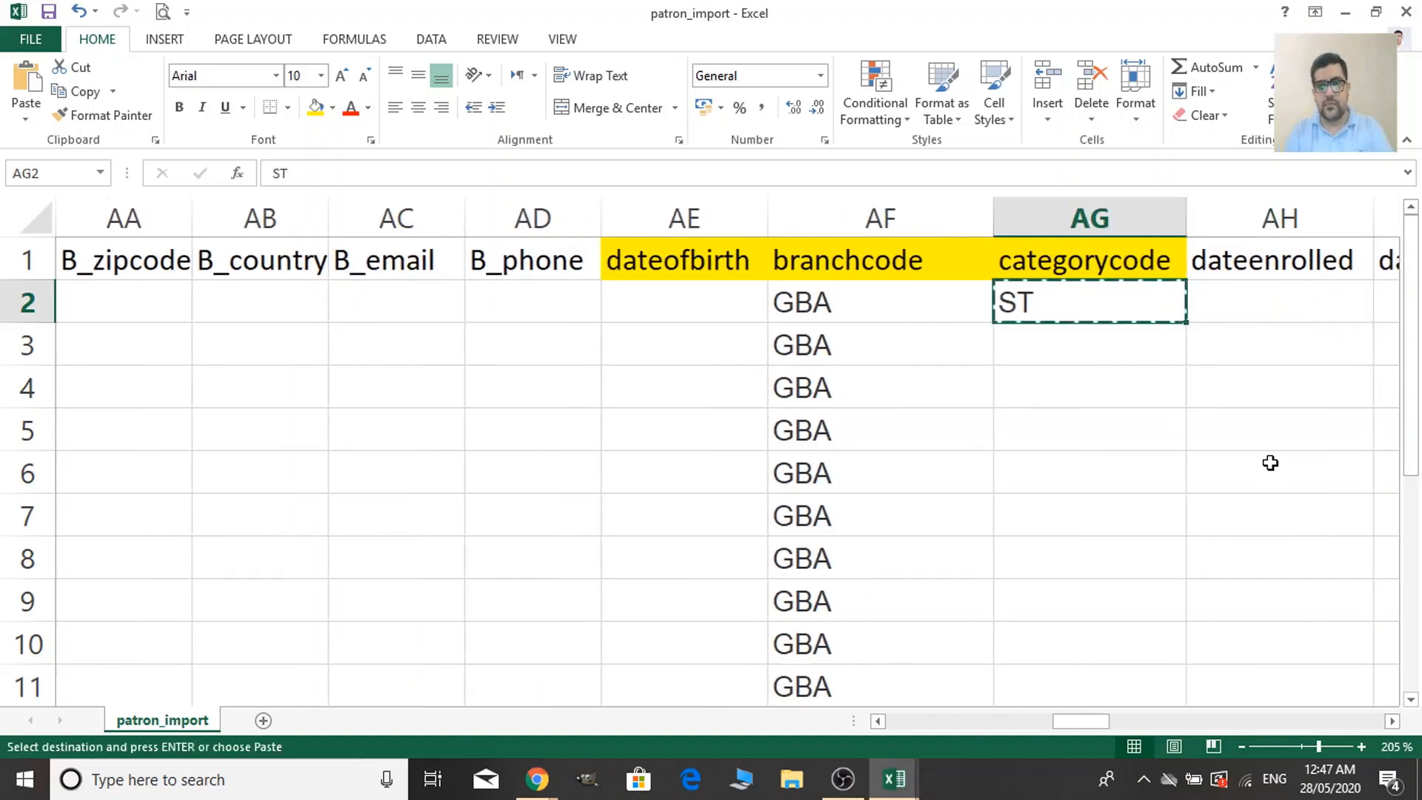
key("ctrl+Down")
key("ctrl+Up")
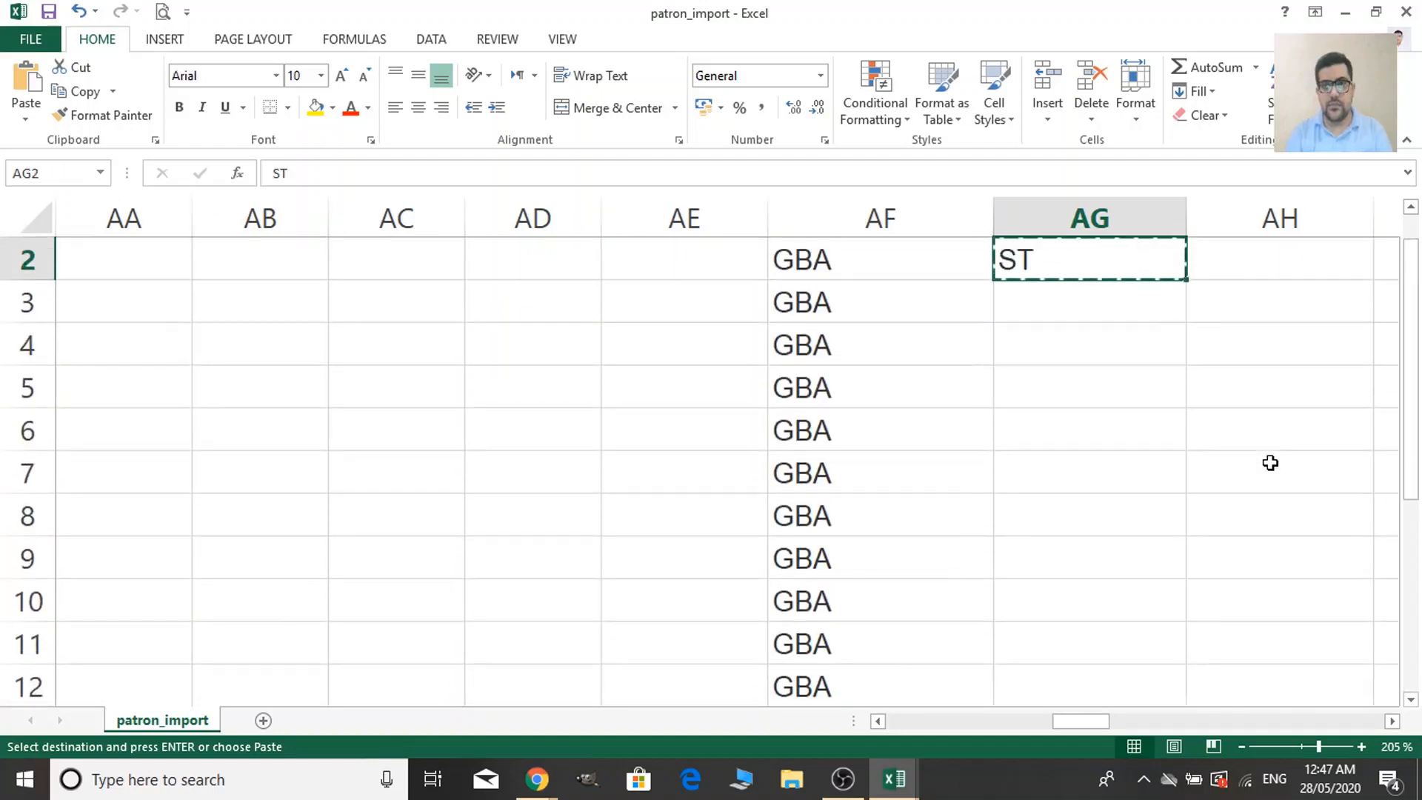
key("Down")
key("shift+Down")
key("shift+Down")
key("shift+Down")
key("shift+Down")
key("shift+Down")
key("shift+Down")
key("shift+Down")
key("shift+Down")
key("shift+Down")
key("shift+Down")
key("shift+Down")
key("shift+Down")
key("shift+Down")
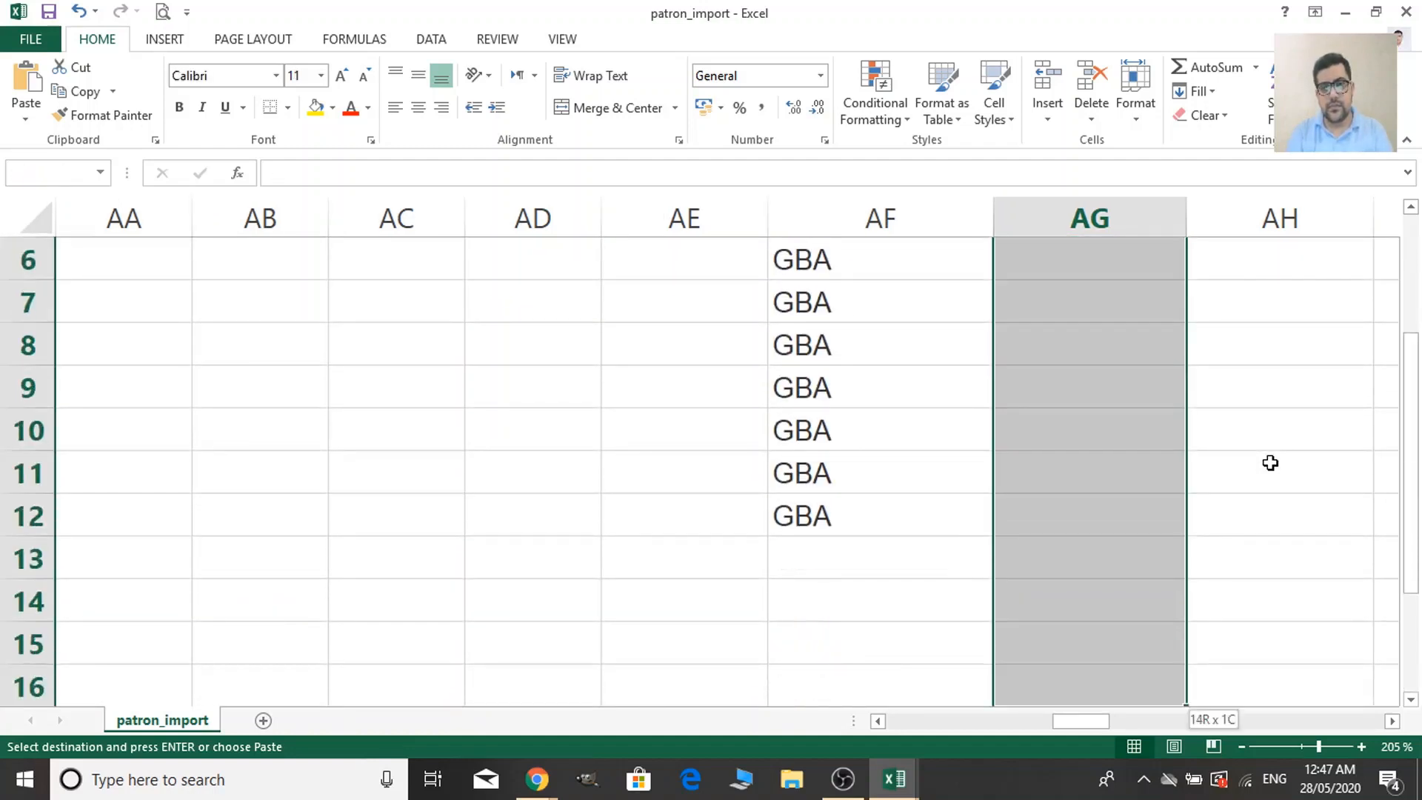
key("shift+Up")
key("shift+Up")
key("shift+Up")
key("shift+Up")
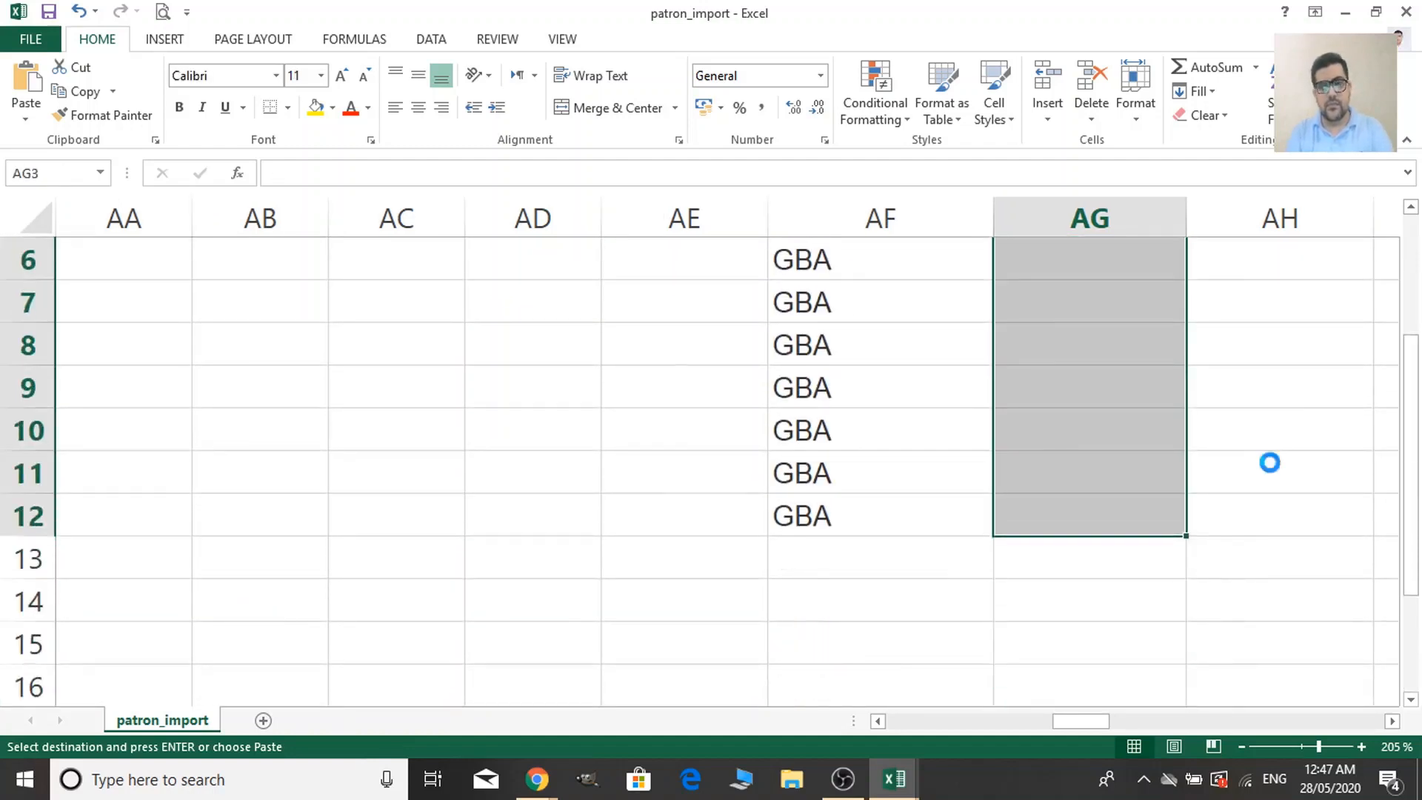
key("ctrl+v")
Move along row 2 to the empty sex cell.
left_click(1278, 314)
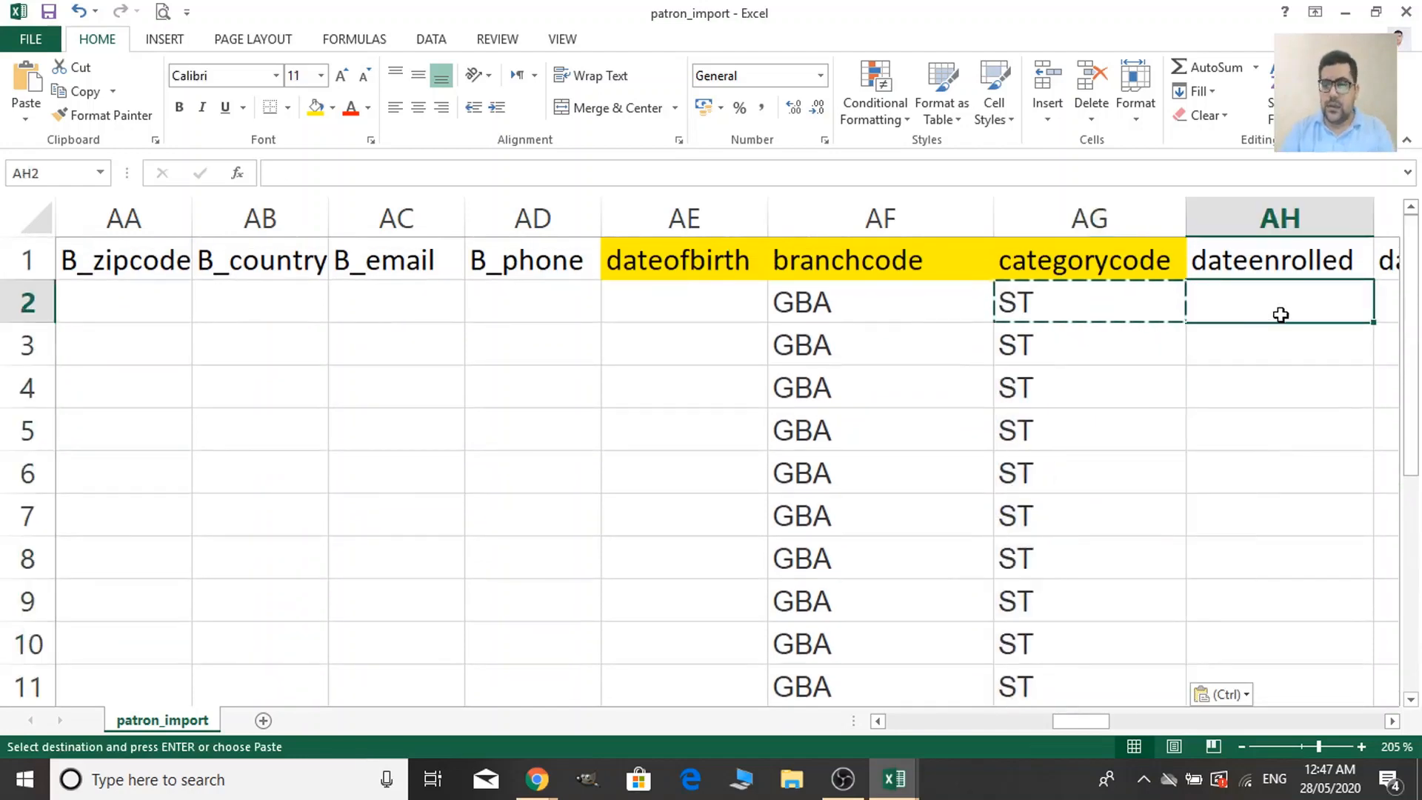
key("Right")
key("Right")
key("Right")
key("Right")
key("Right")
key("Right")
key("Right")
key("Right")
key("Right")
key("Right")
key("Right")
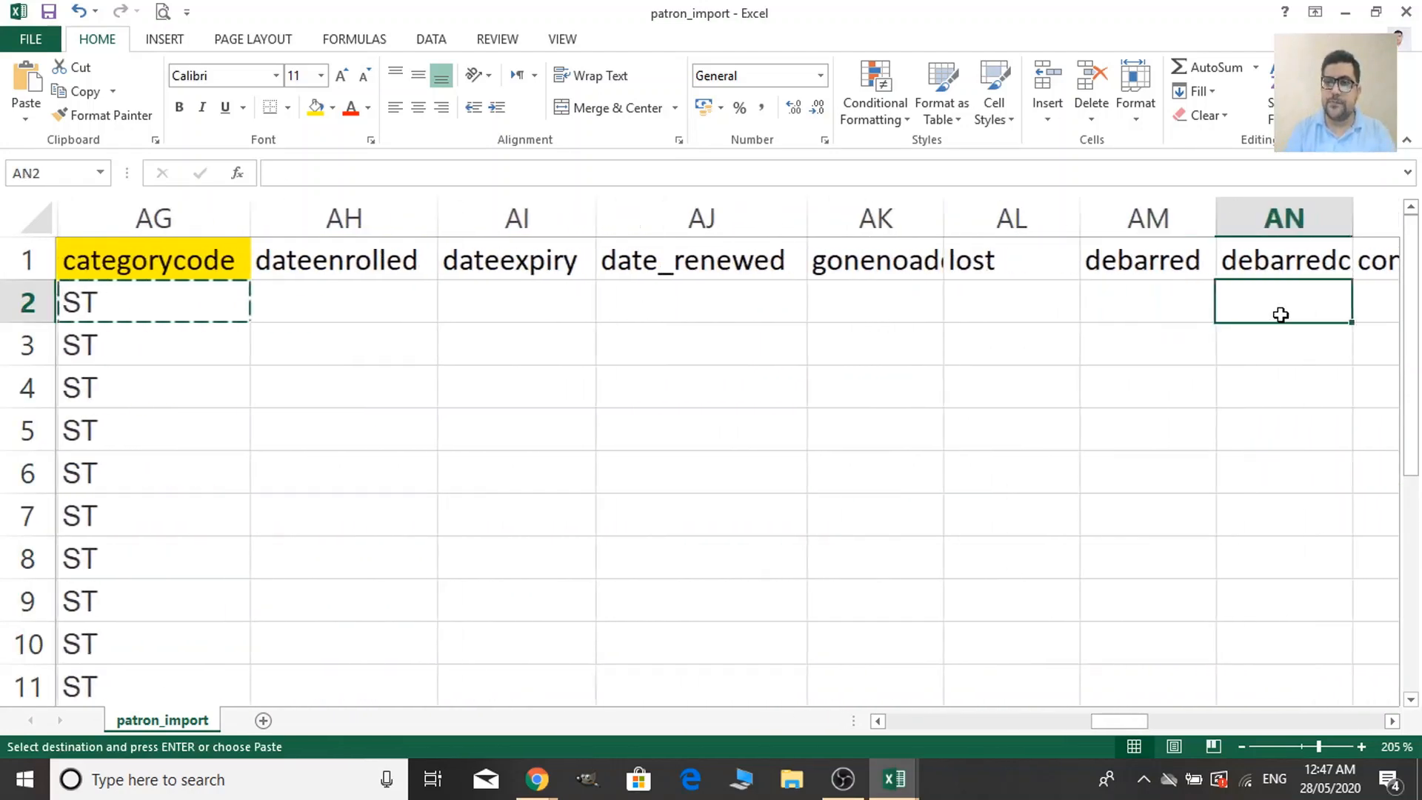
key("Right")
key("Right")
key("Left")
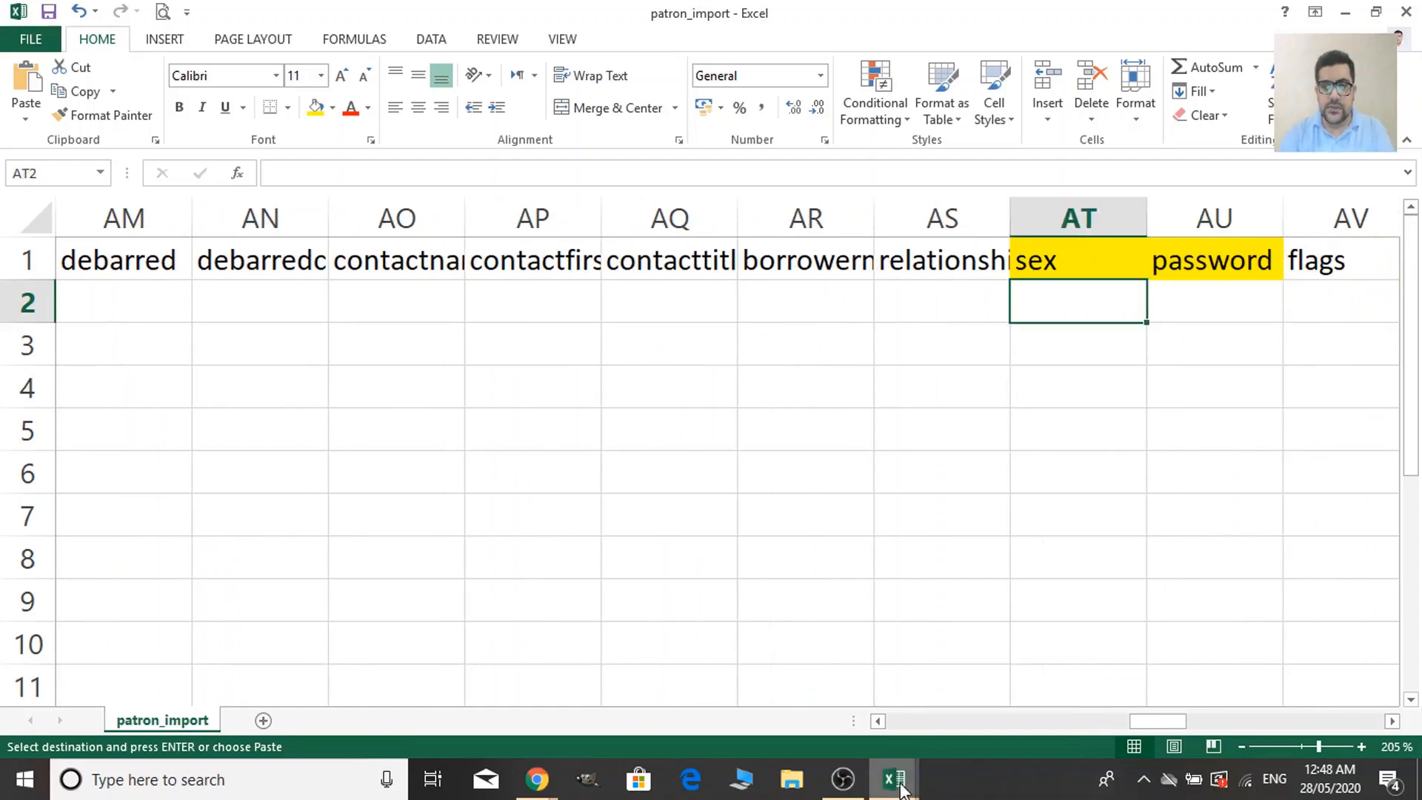
Copy the Male/Female values from Sample Patron Data into patron_import's sex column.
mouse_move(896, 779)
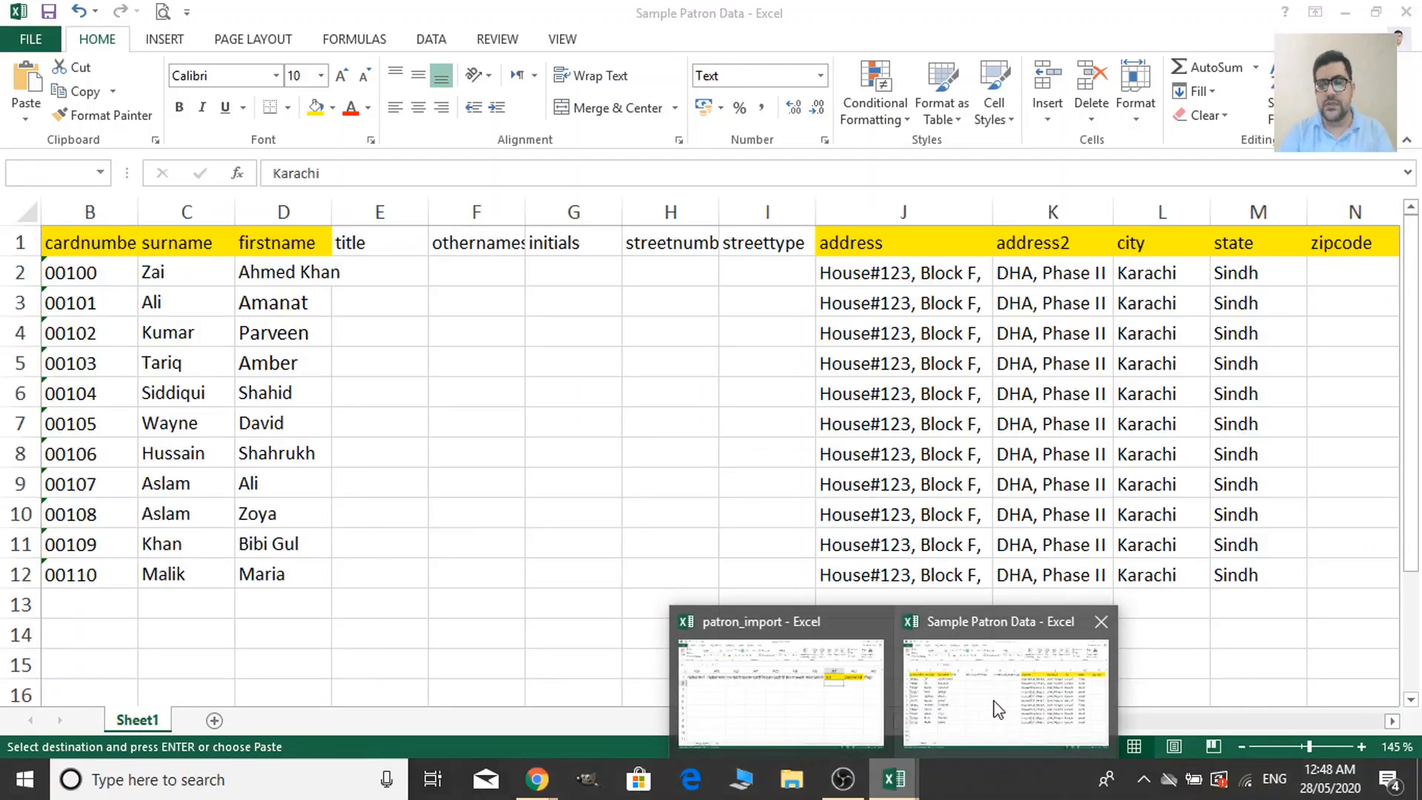
left_click(994, 709)
left_click(981, 719)
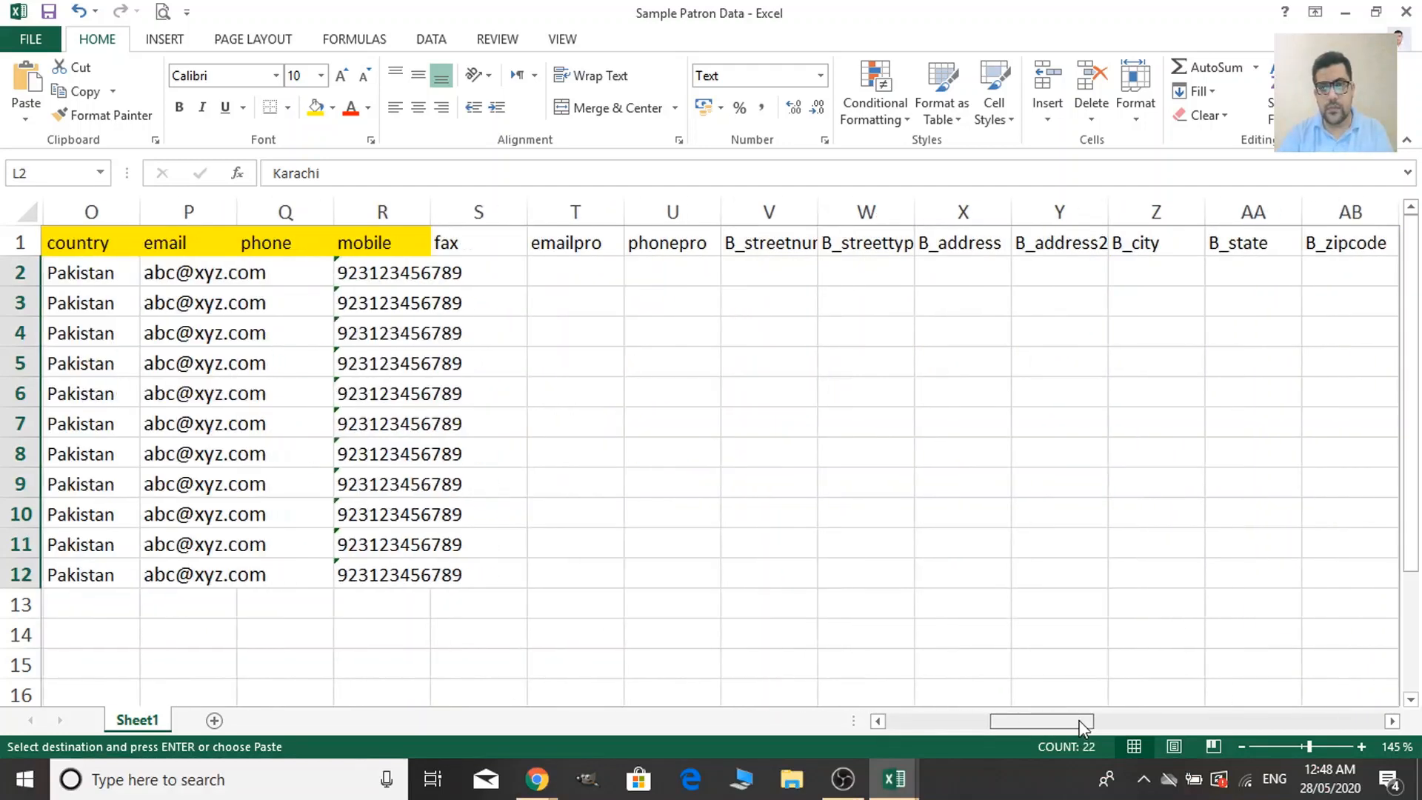
left_click_drag(1081, 722, 1302, 726)
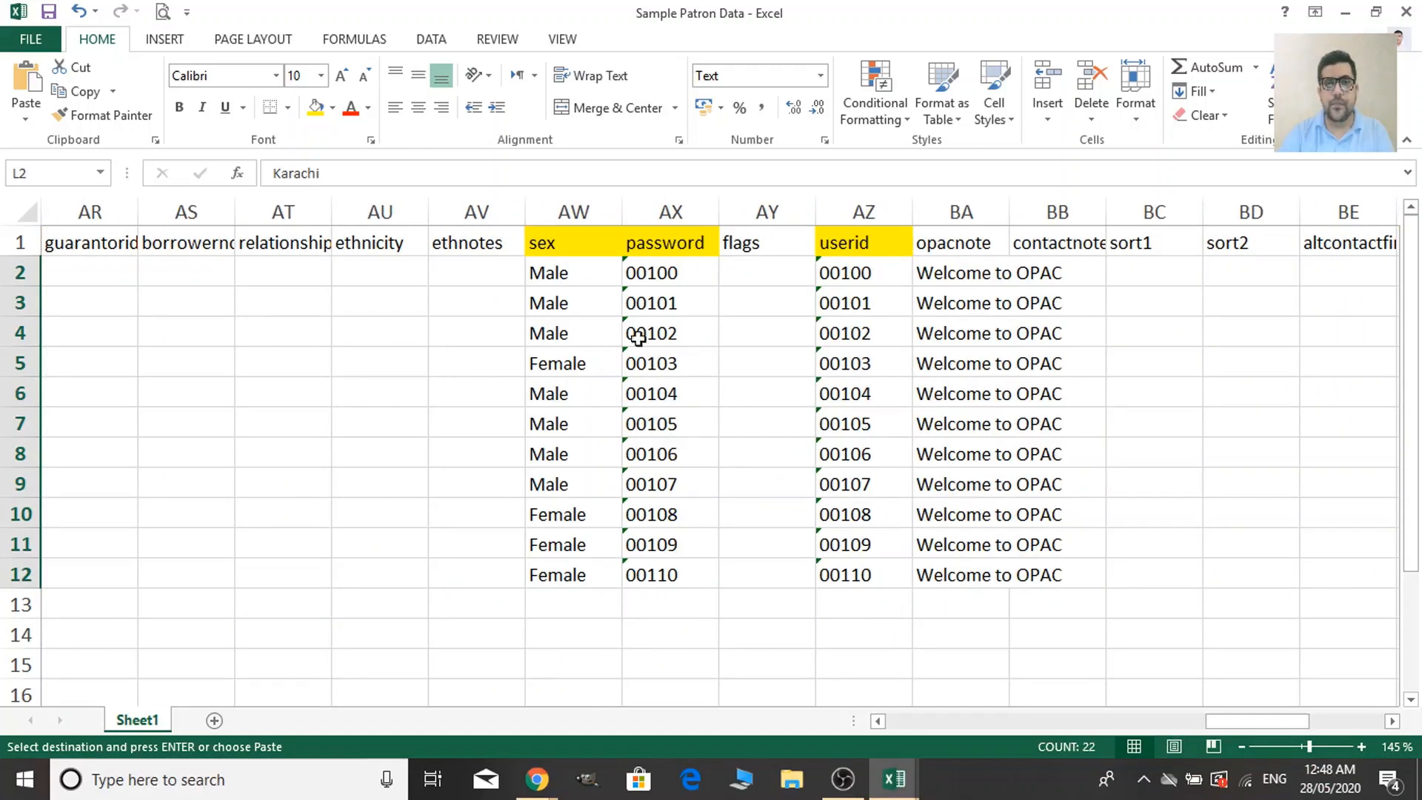
left_click_drag(607, 268, 593, 574)
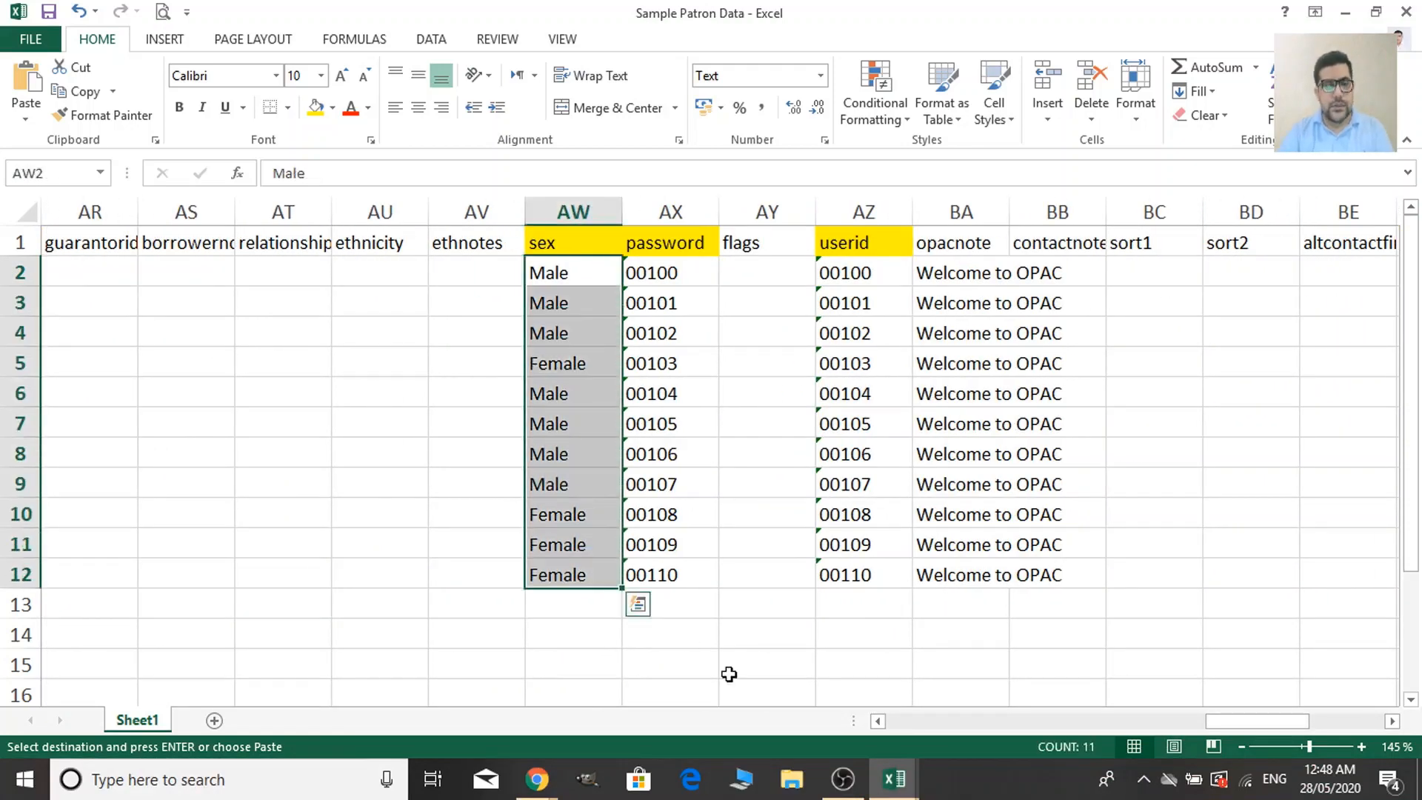
key("alt+Tab")
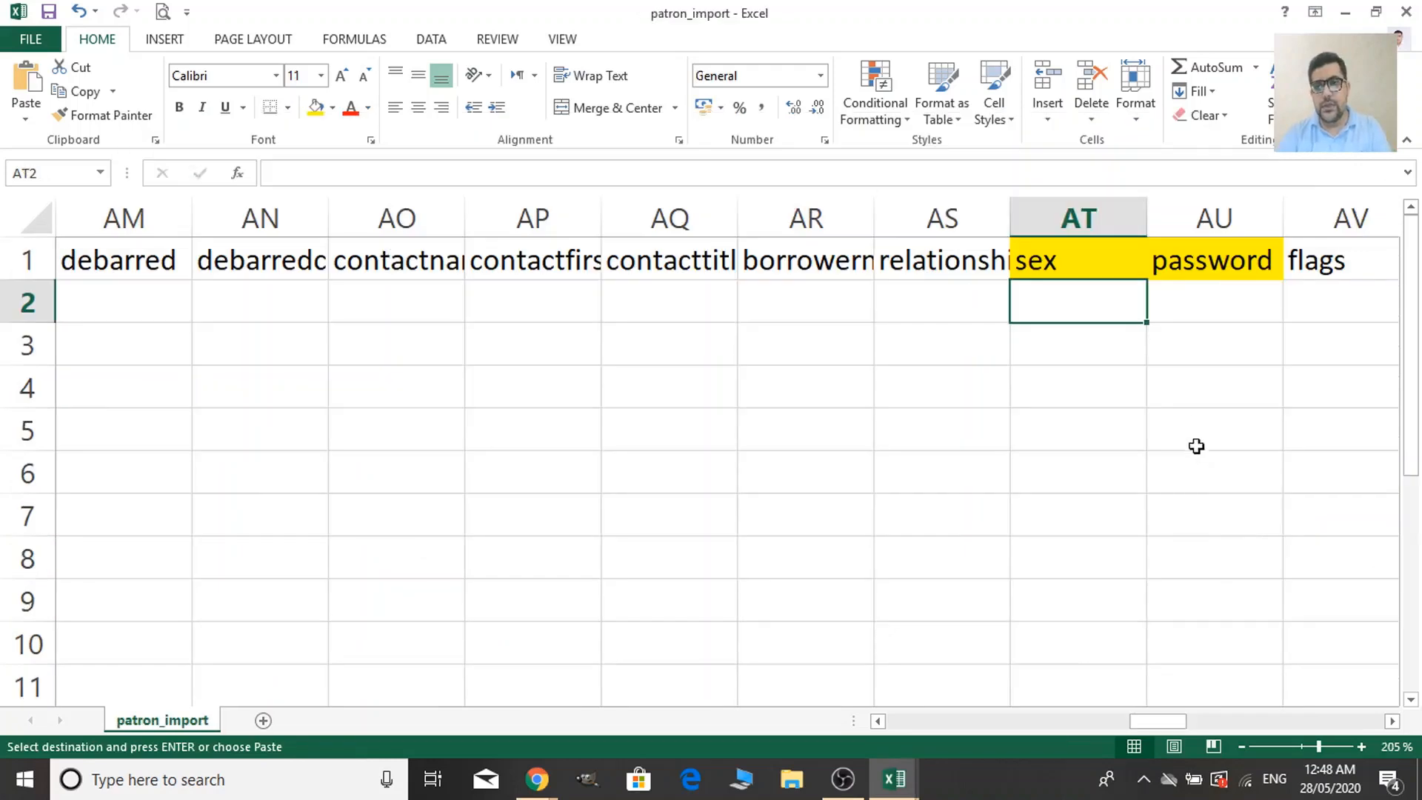
key("ctrl+v")
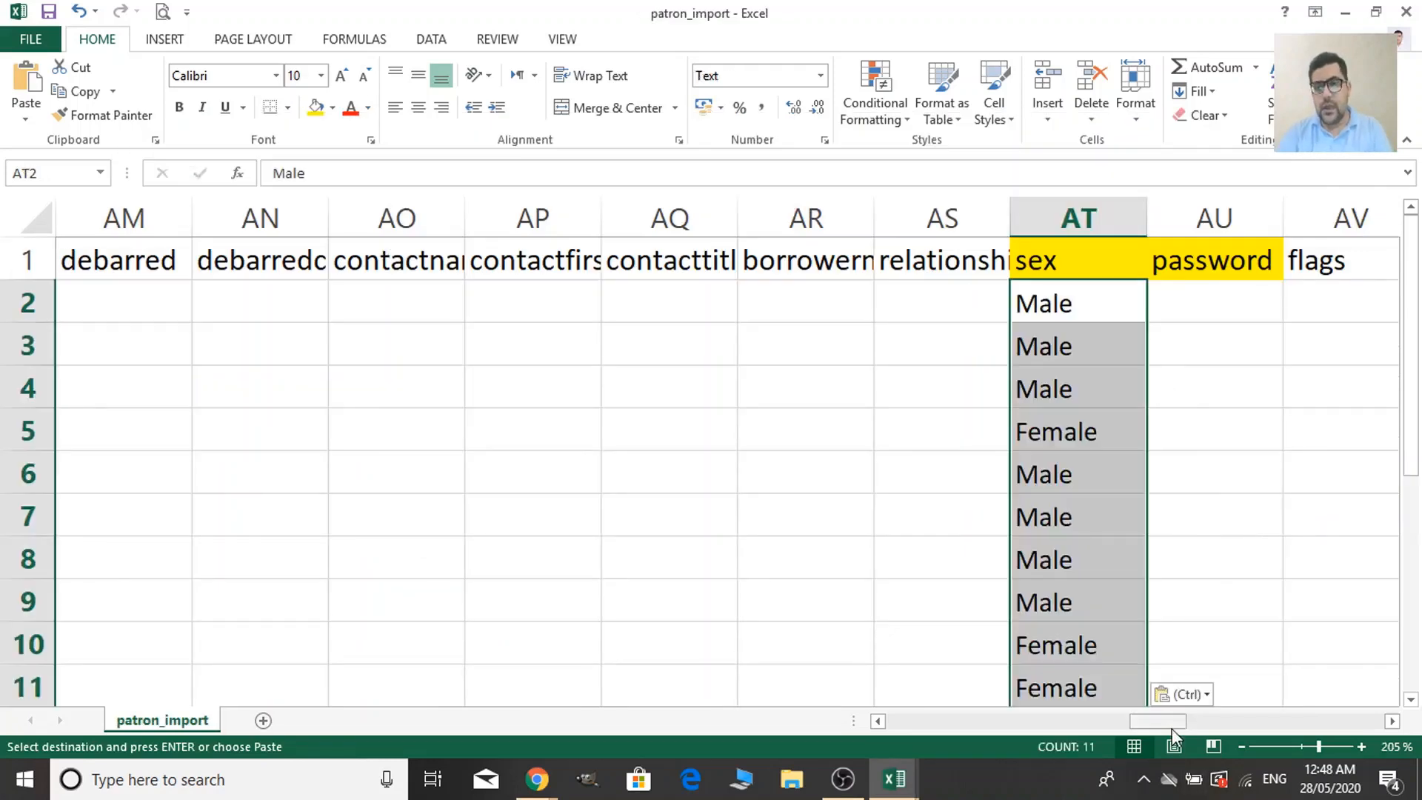
Scroll across patron_import to locate the first password and userid cells.
left_click_drag(1172, 727, 1189, 727)
left_click(830, 322)
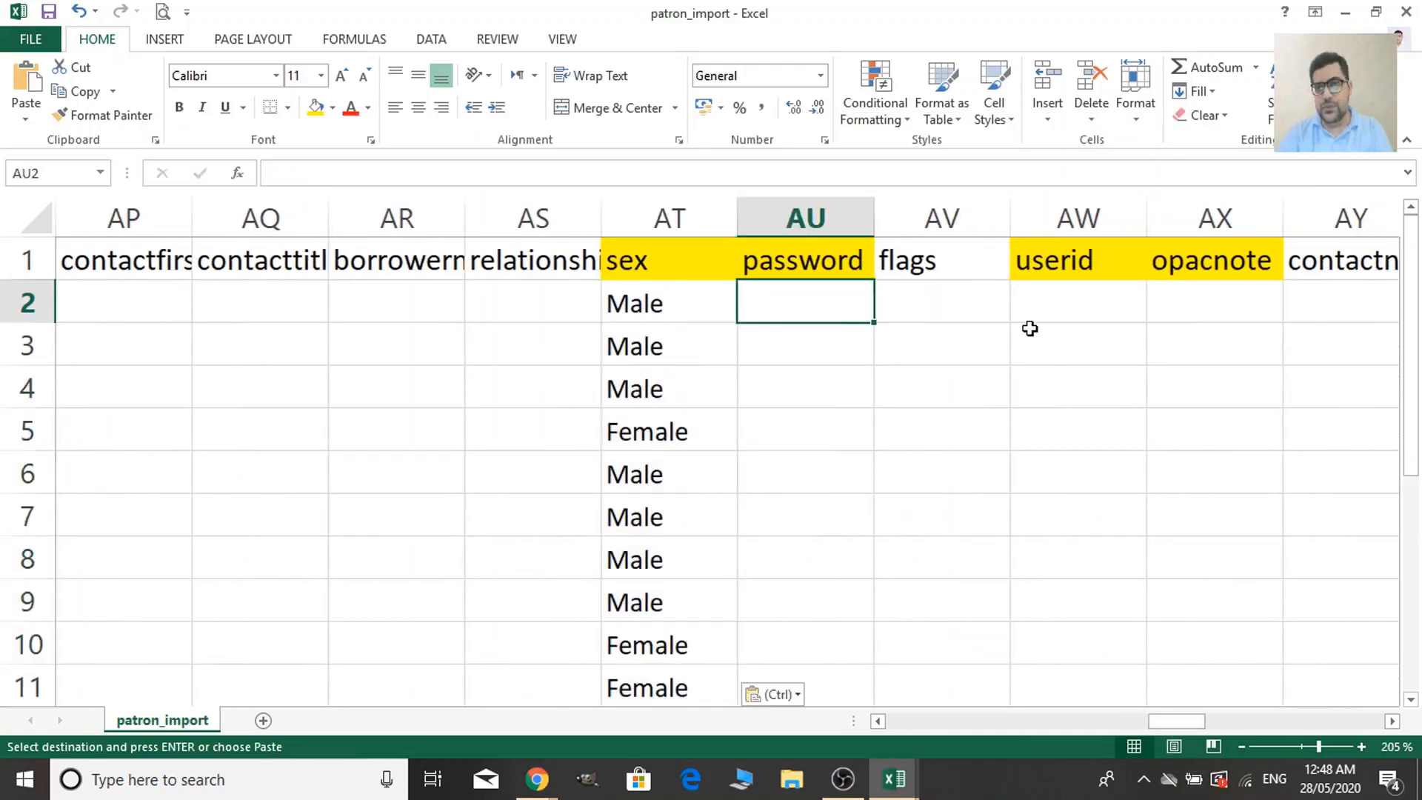
left_click(1067, 299)
left_click_drag(1192, 722, 1203, 723)
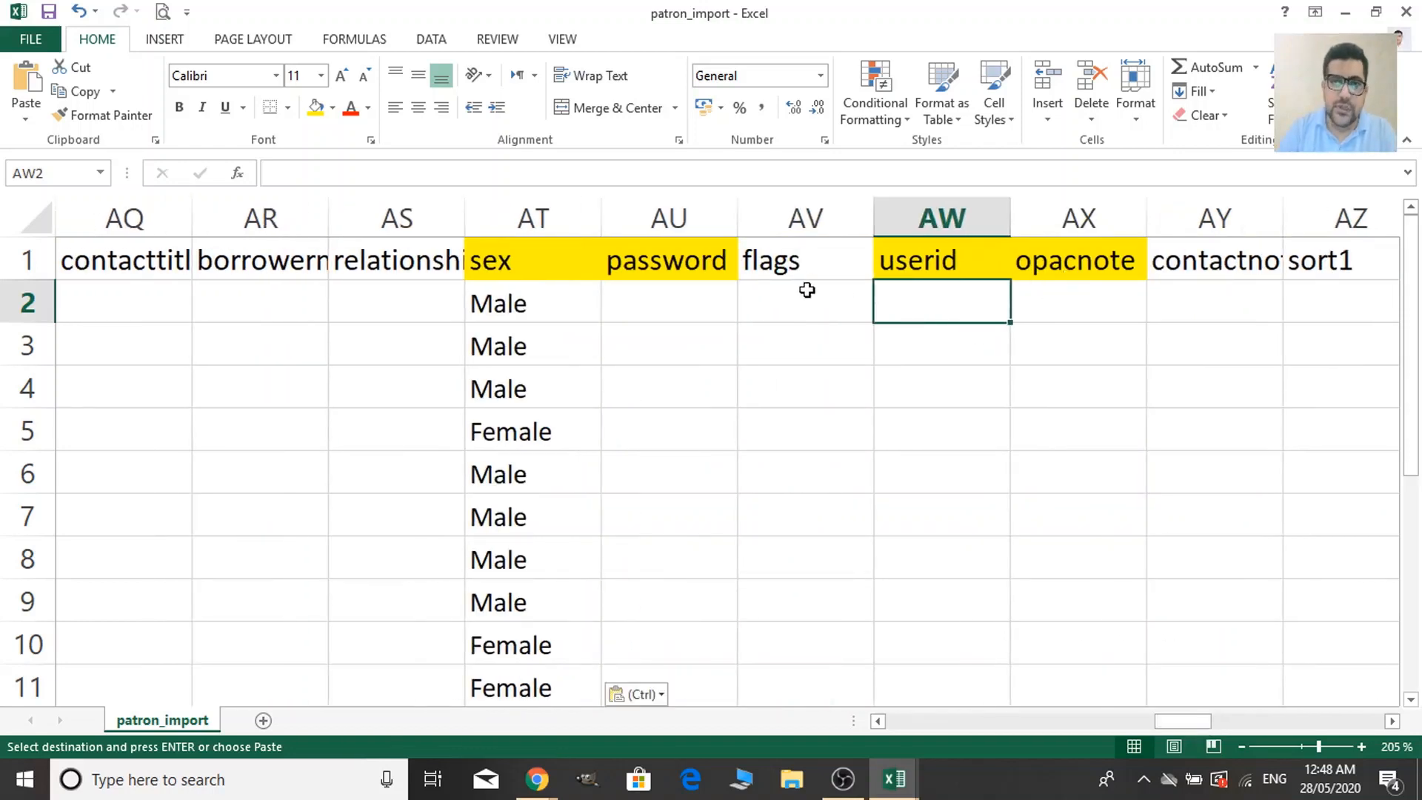
left_click(676, 307)
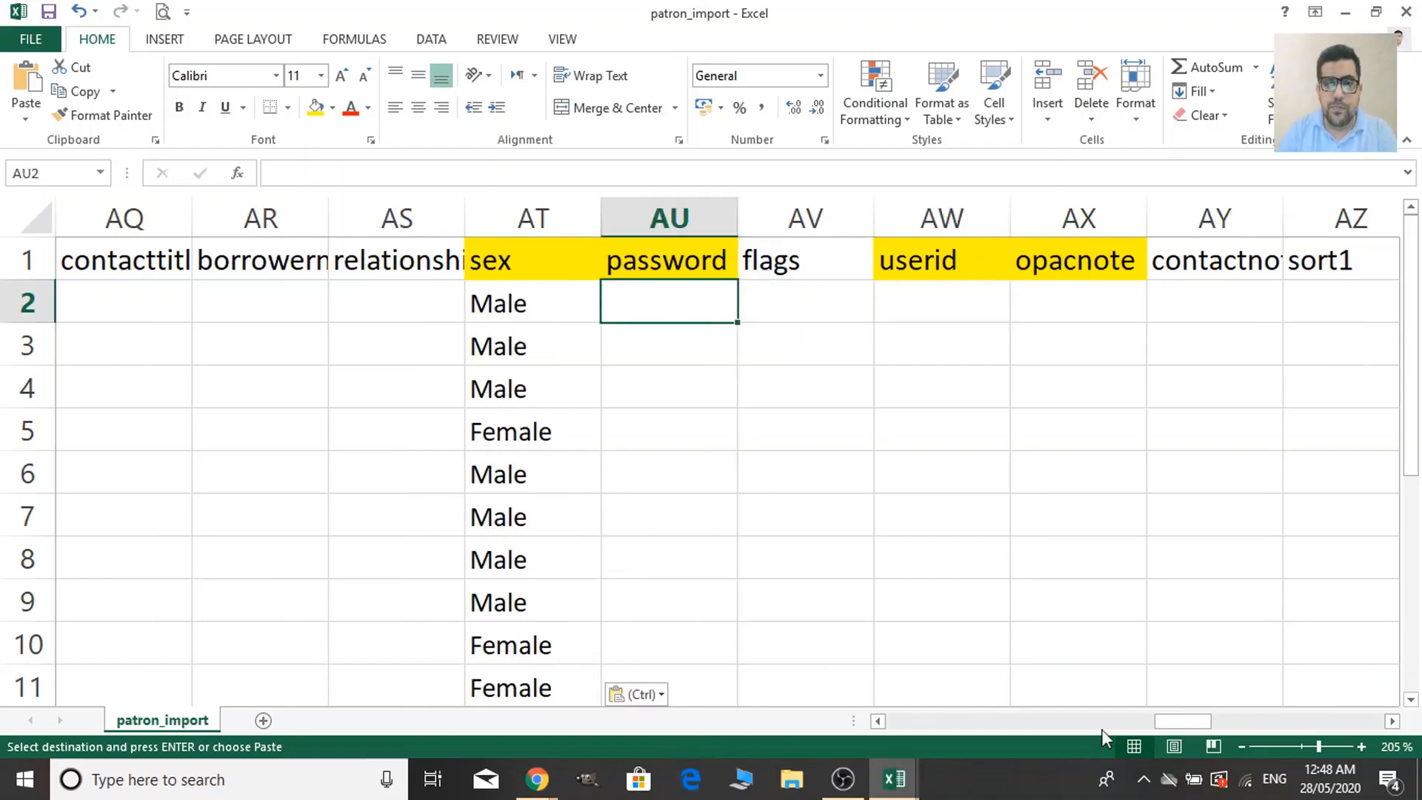
left_click_drag(1192, 720, 728, 664)
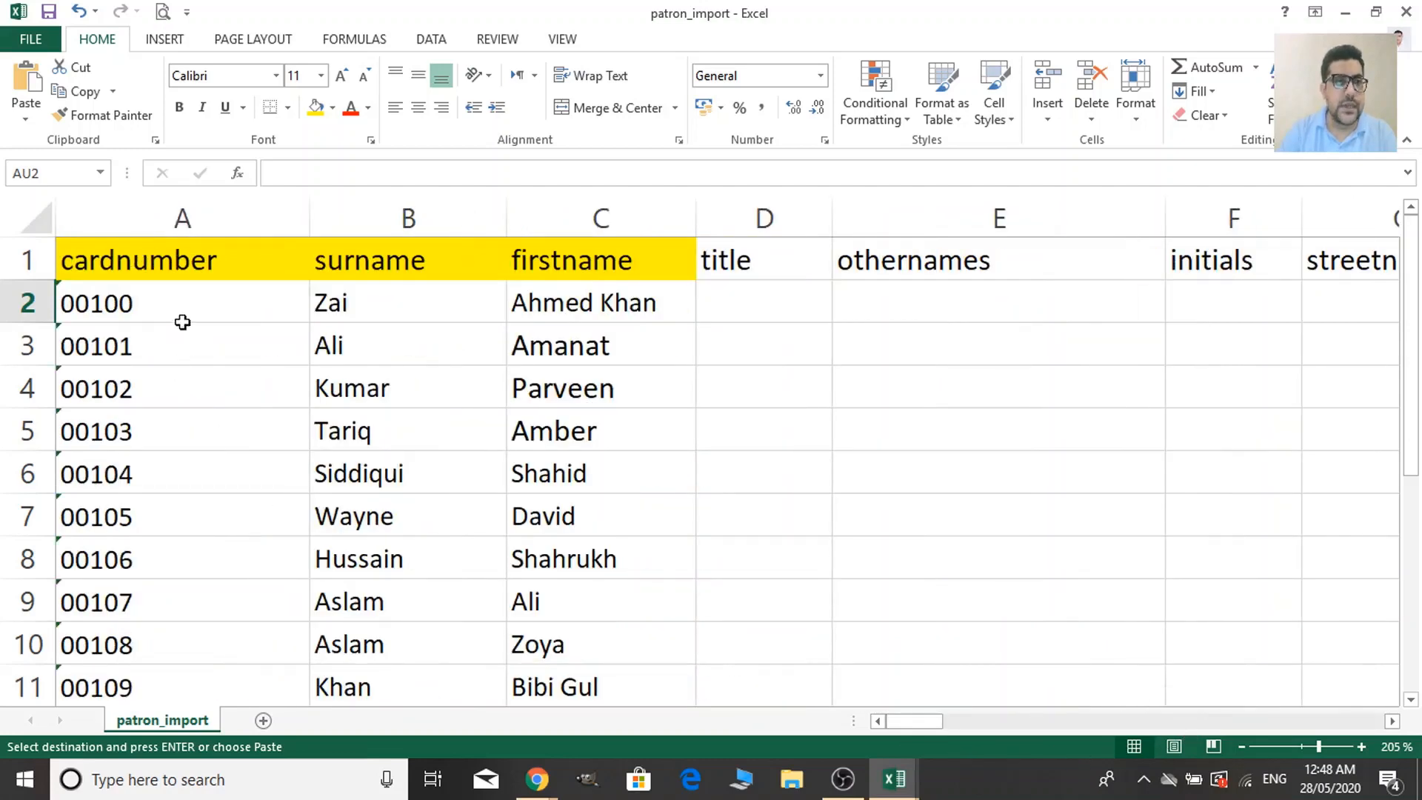
Copy the card numbers in A2:A12.
left_click_drag(189, 310, 229, 679)
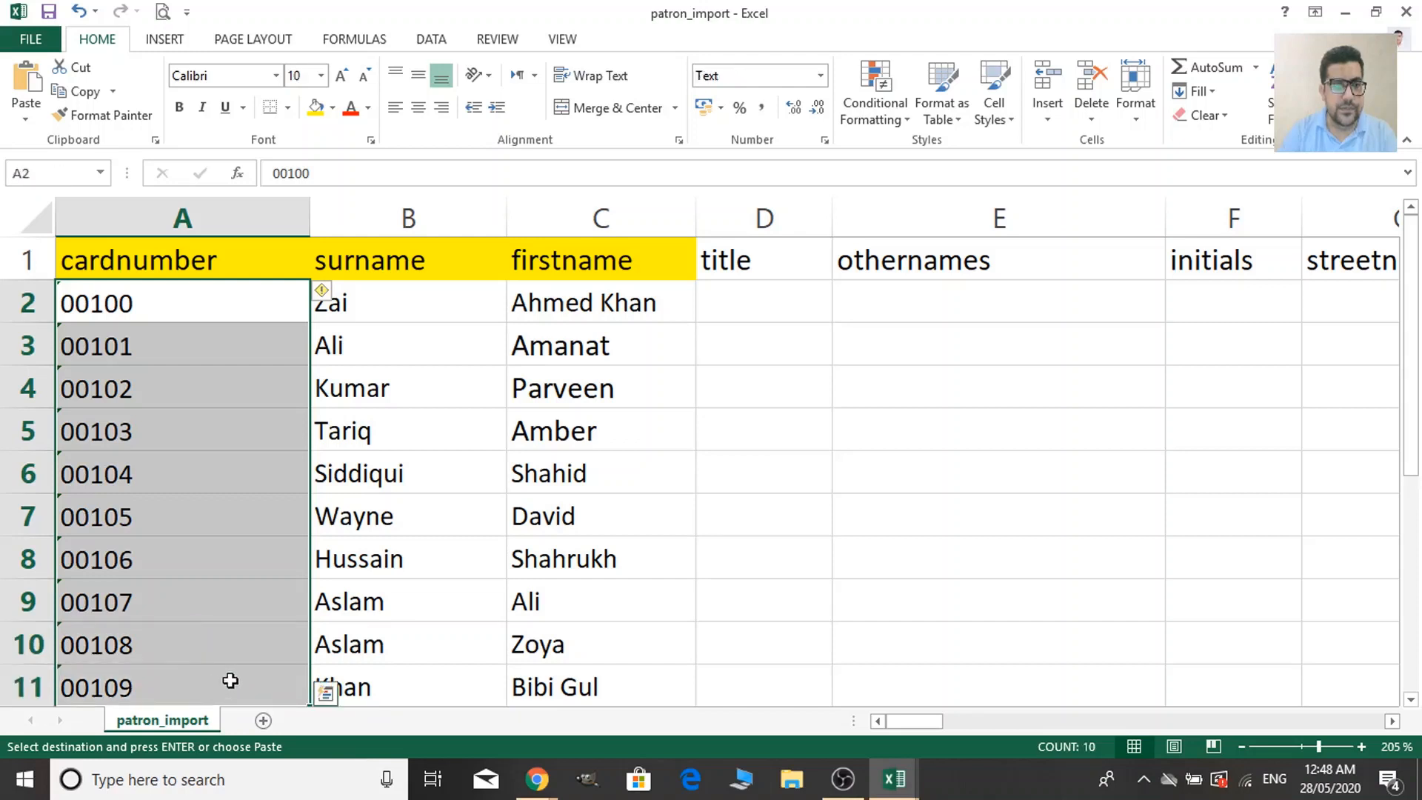
scroll(234, 679, "down", 2)
key("shift+Down")
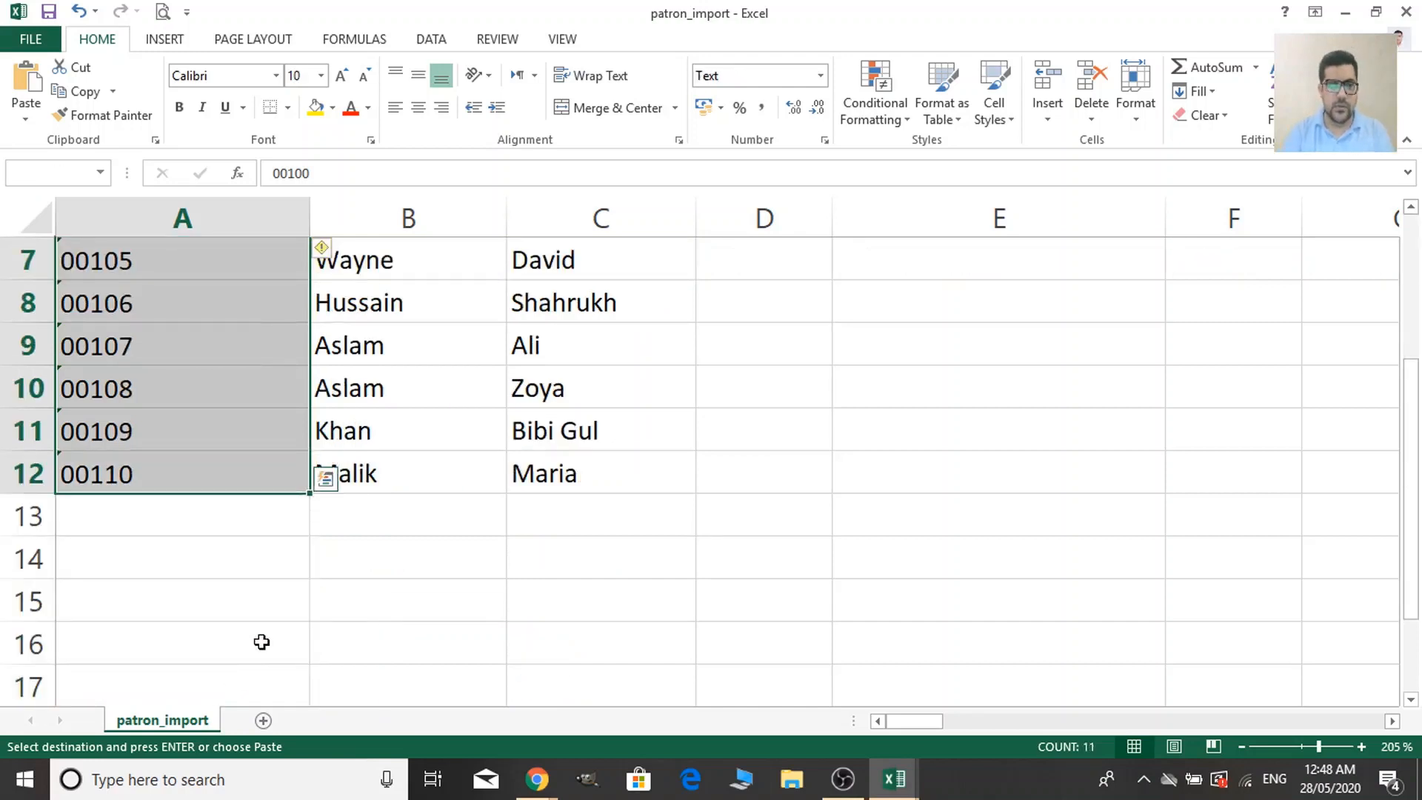
key("ctrl+c")
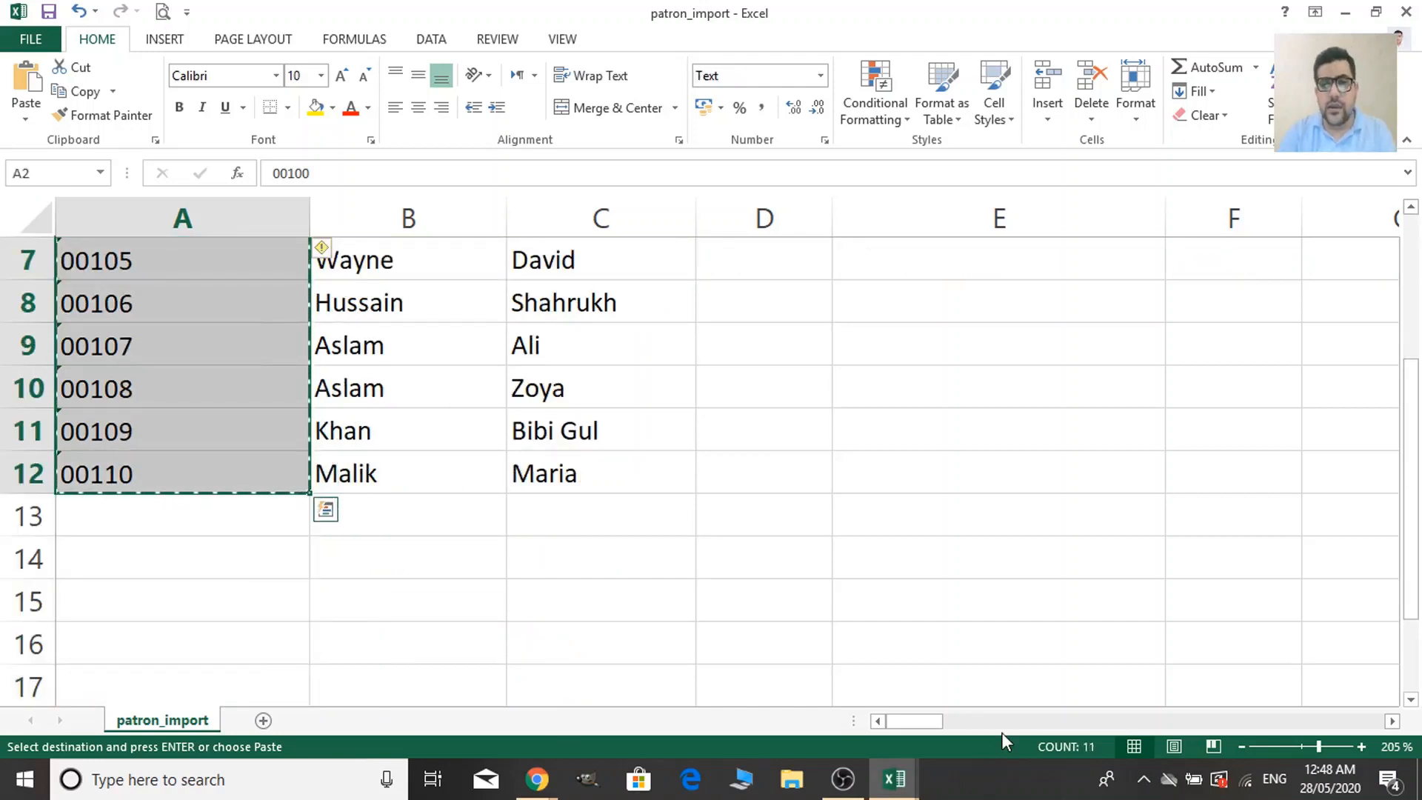
Paste the card numbers into the password column and the userid column.
left_click_drag(927, 722, 1010, 733)
scroll(1064, 707, "up", 2)
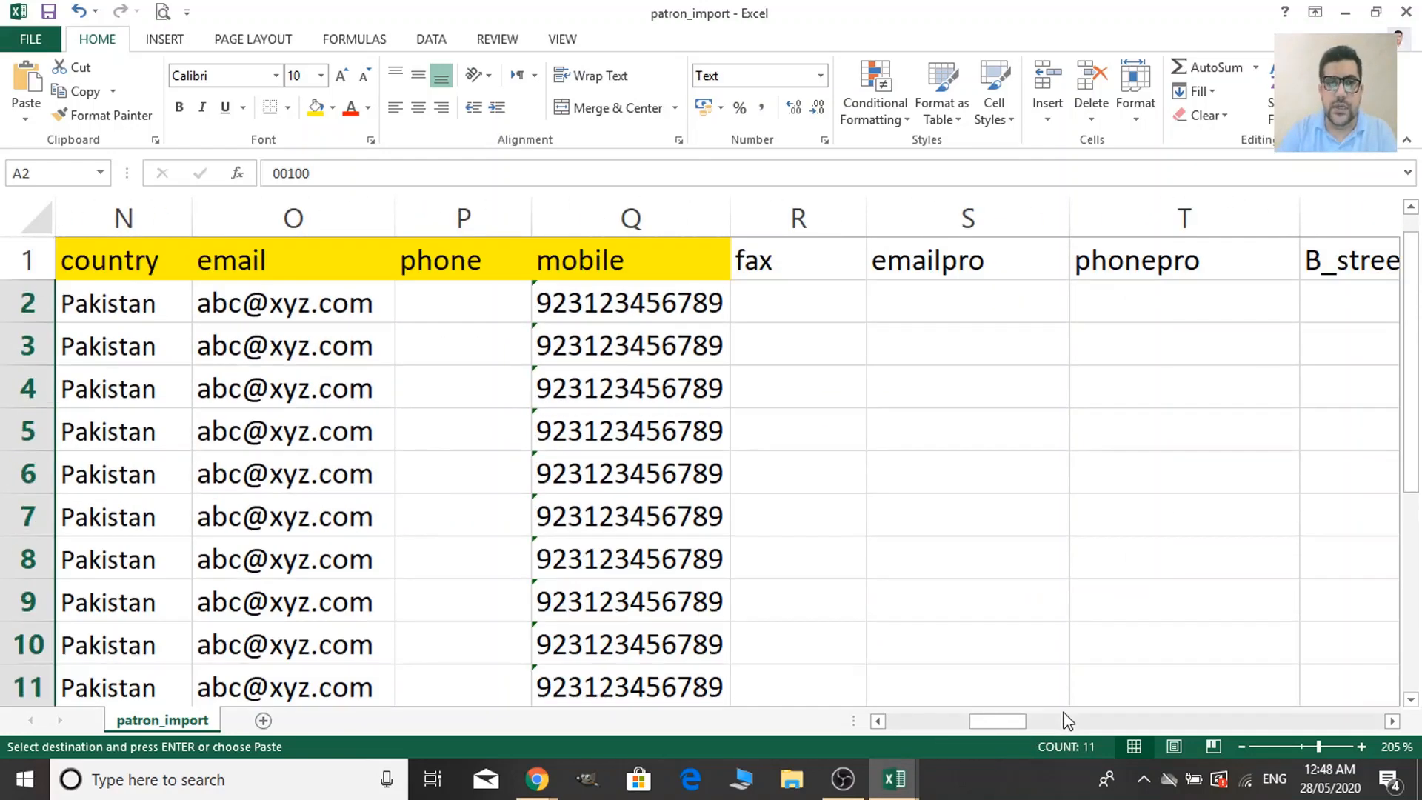
left_click_drag(1008, 723, 1186, 725)
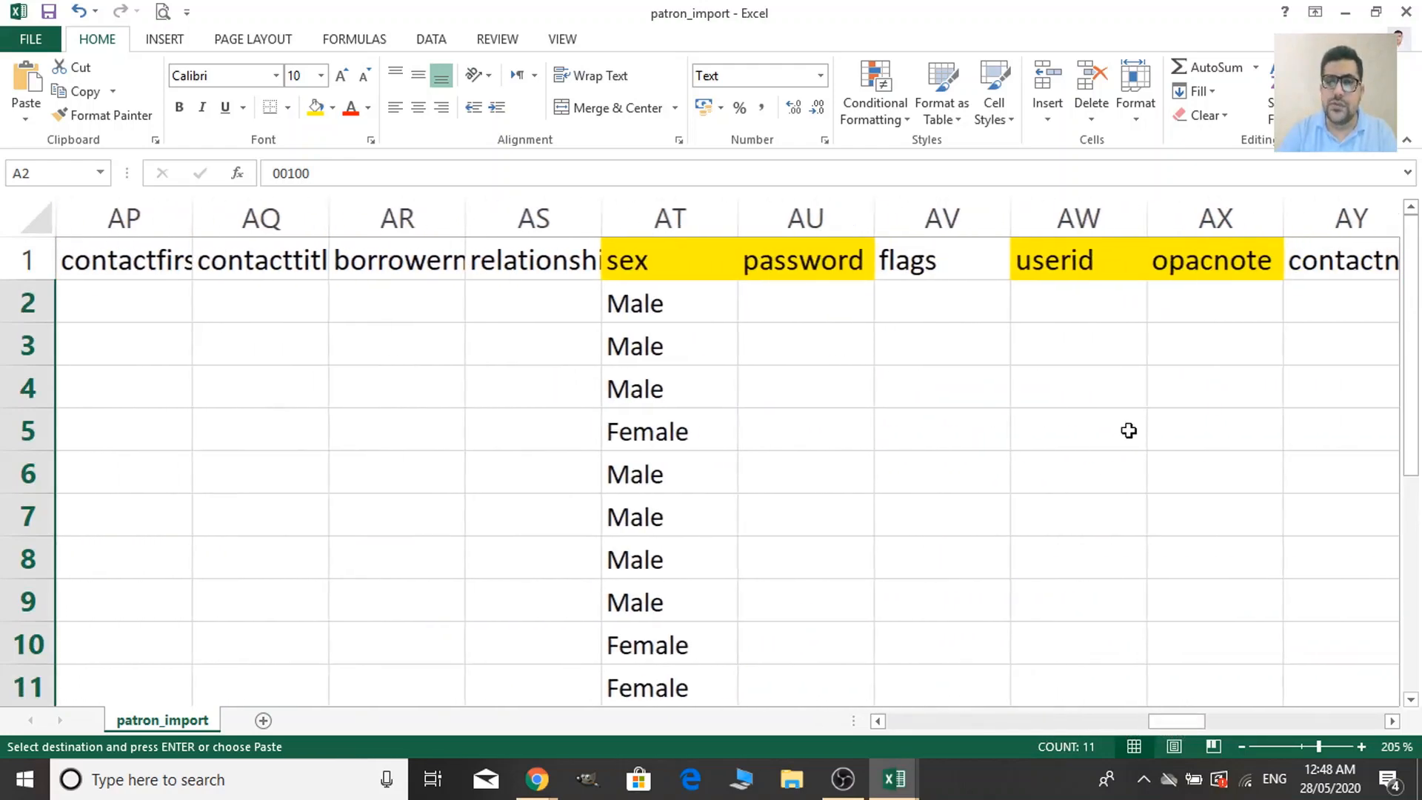
left_click(1096, 306)
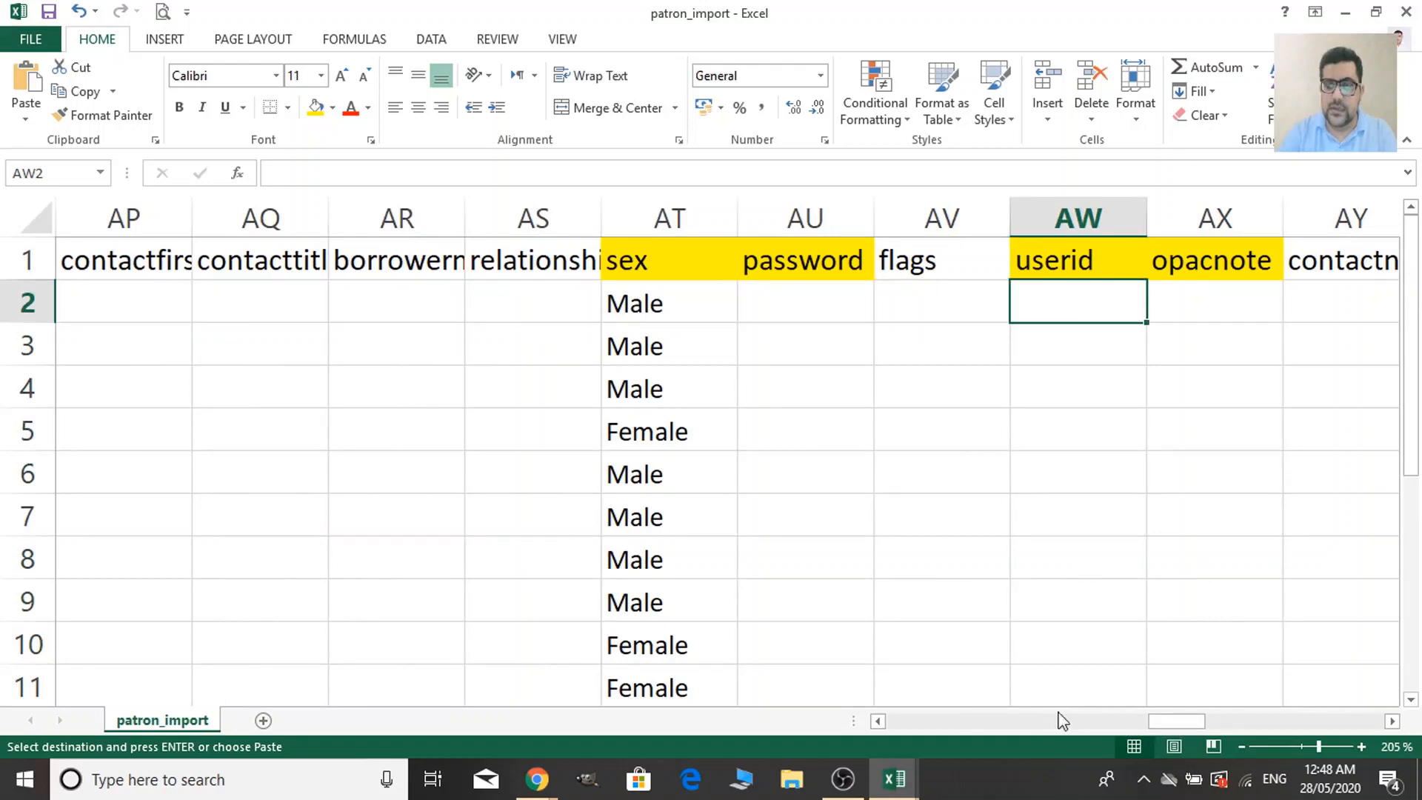
left_click(854, 300)
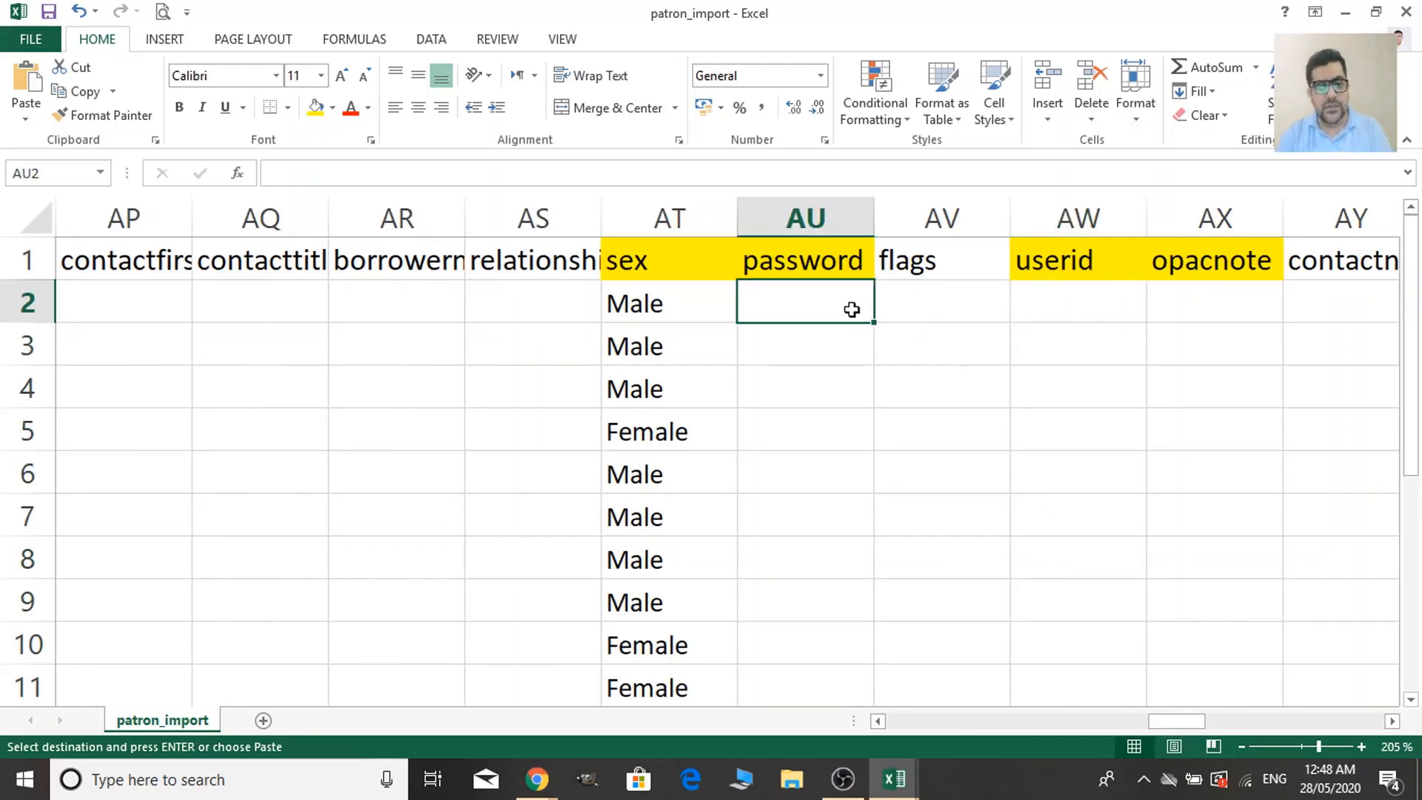
key("ctrl+v")
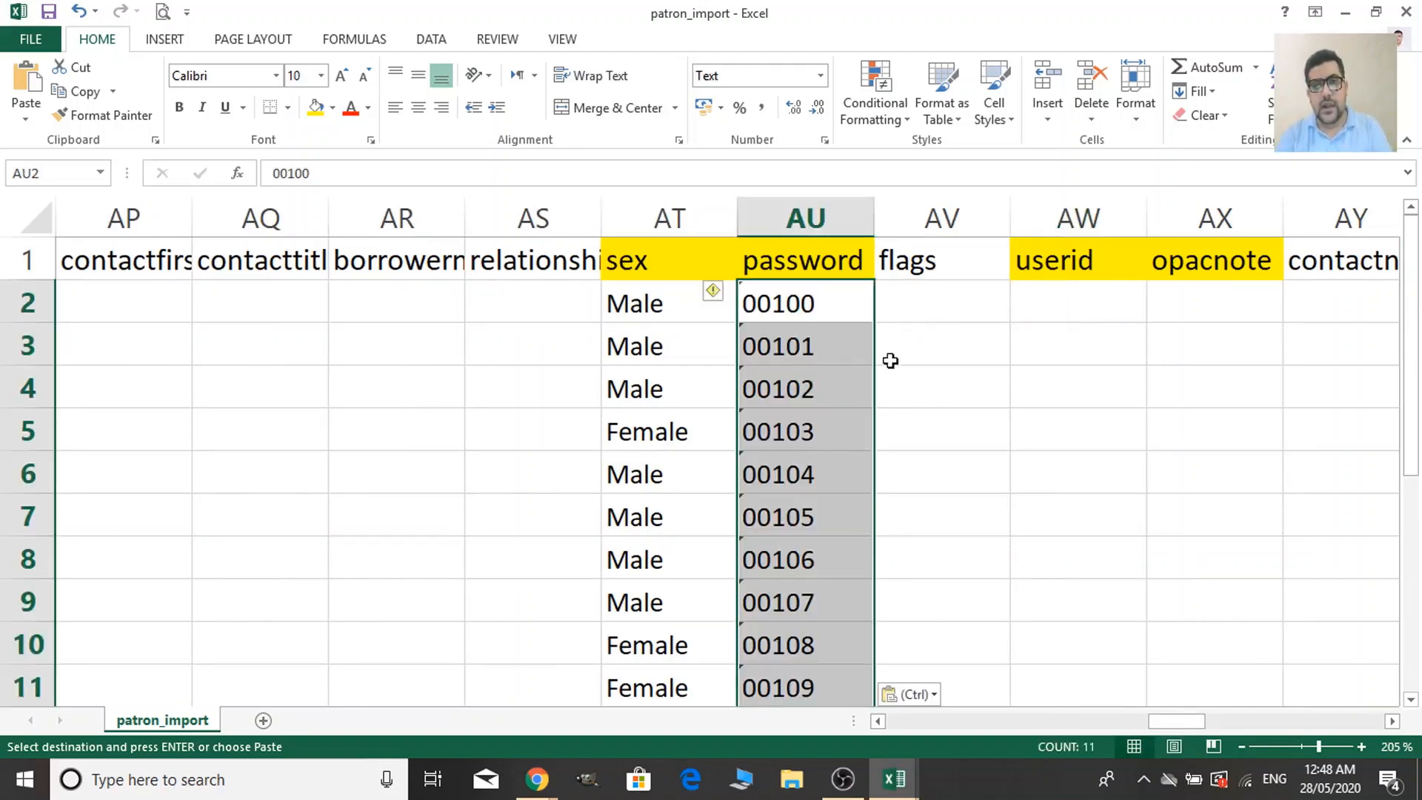
left_click(1104, 309)
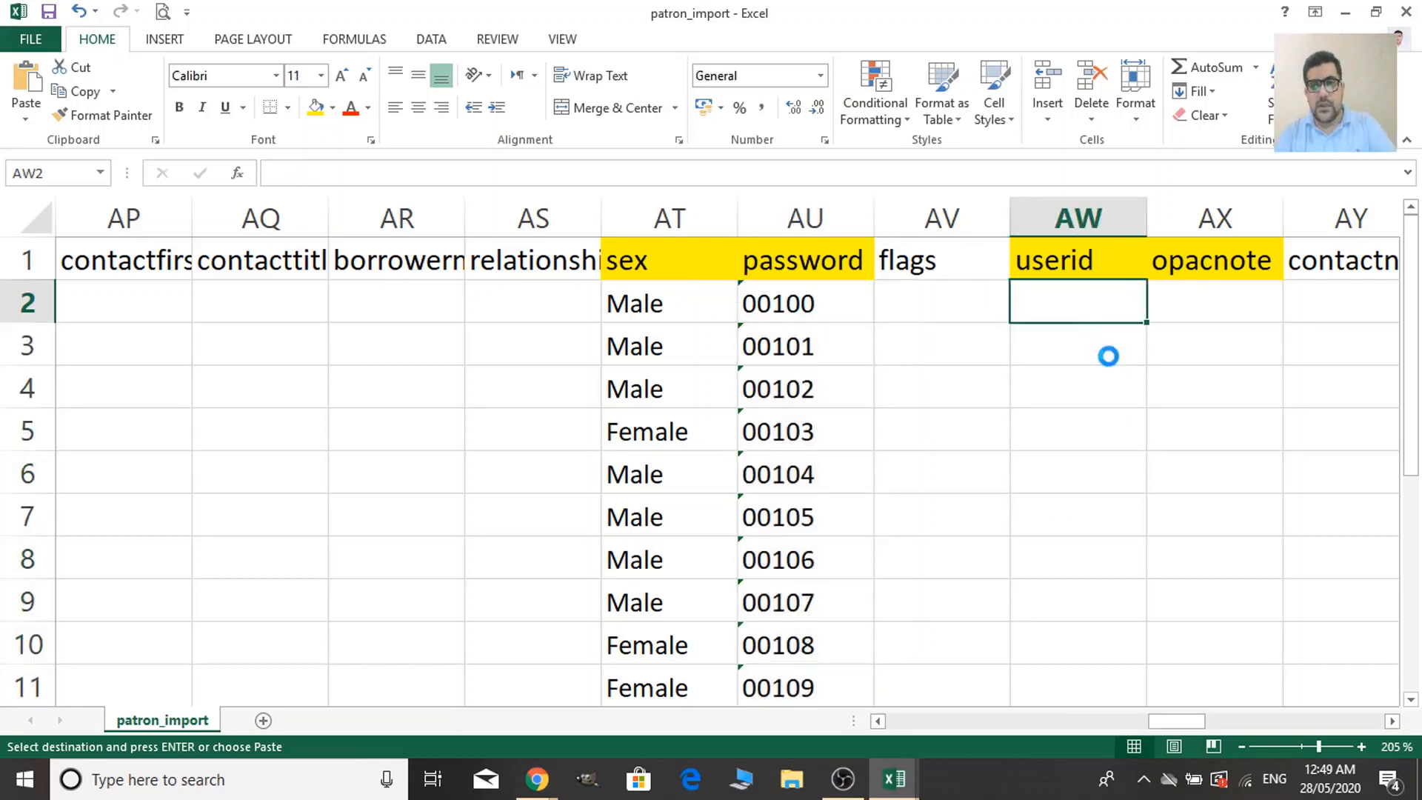
key("ctrl+v")
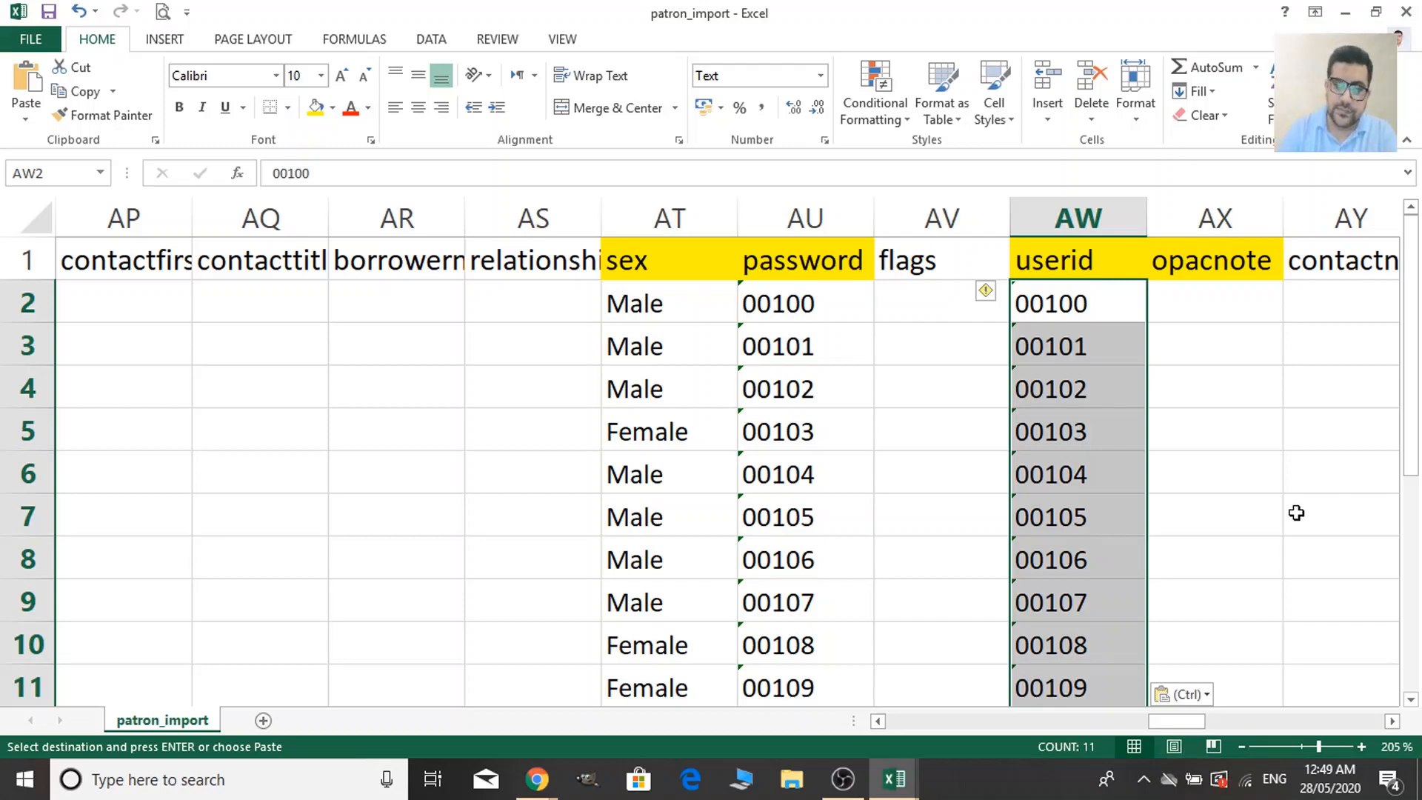
left_click_drag(1150, 722, 1178, 722)
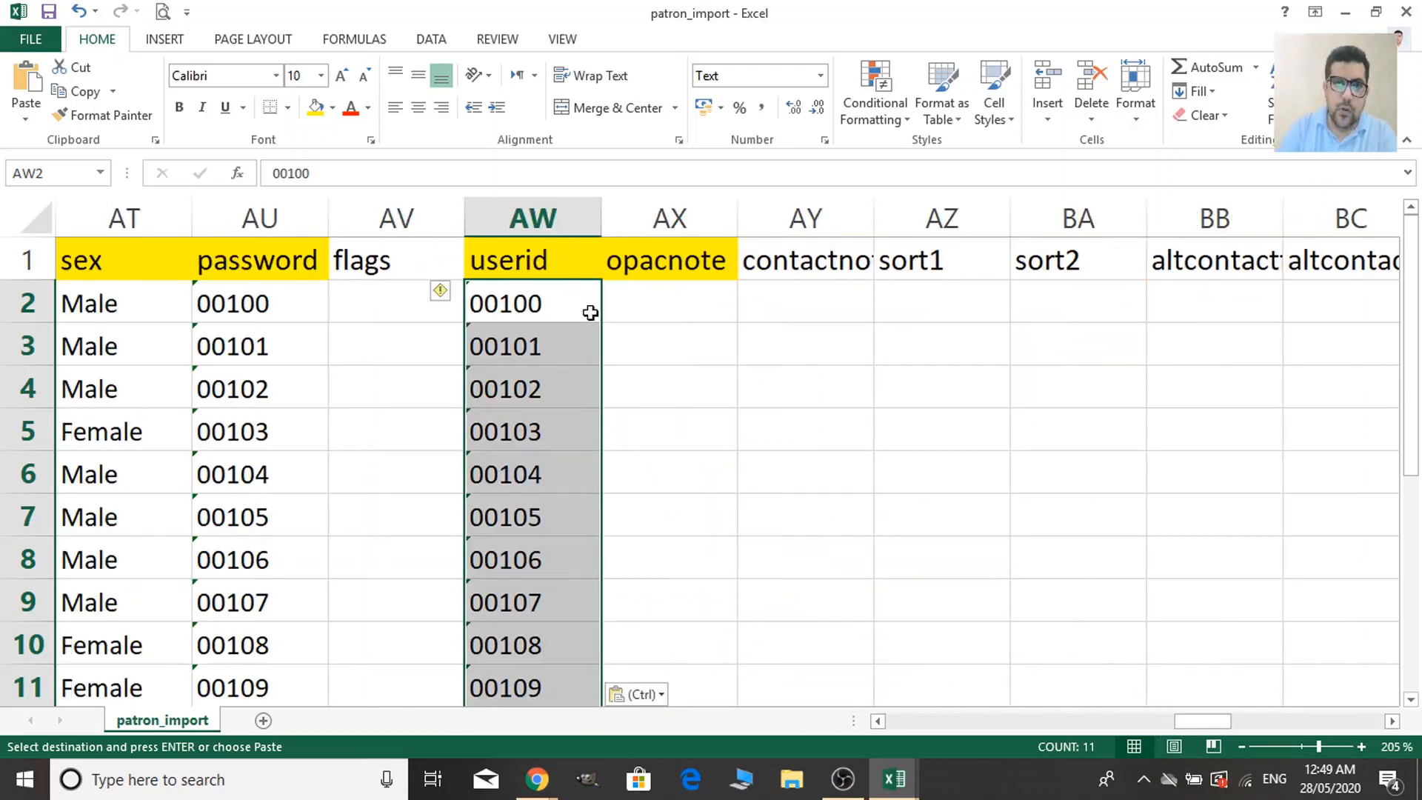
Enter 'Welcome to RAFLIMTS Library Catalog' in AX2 and paste it down through AX12.
left_click(642, 295)
type("We")
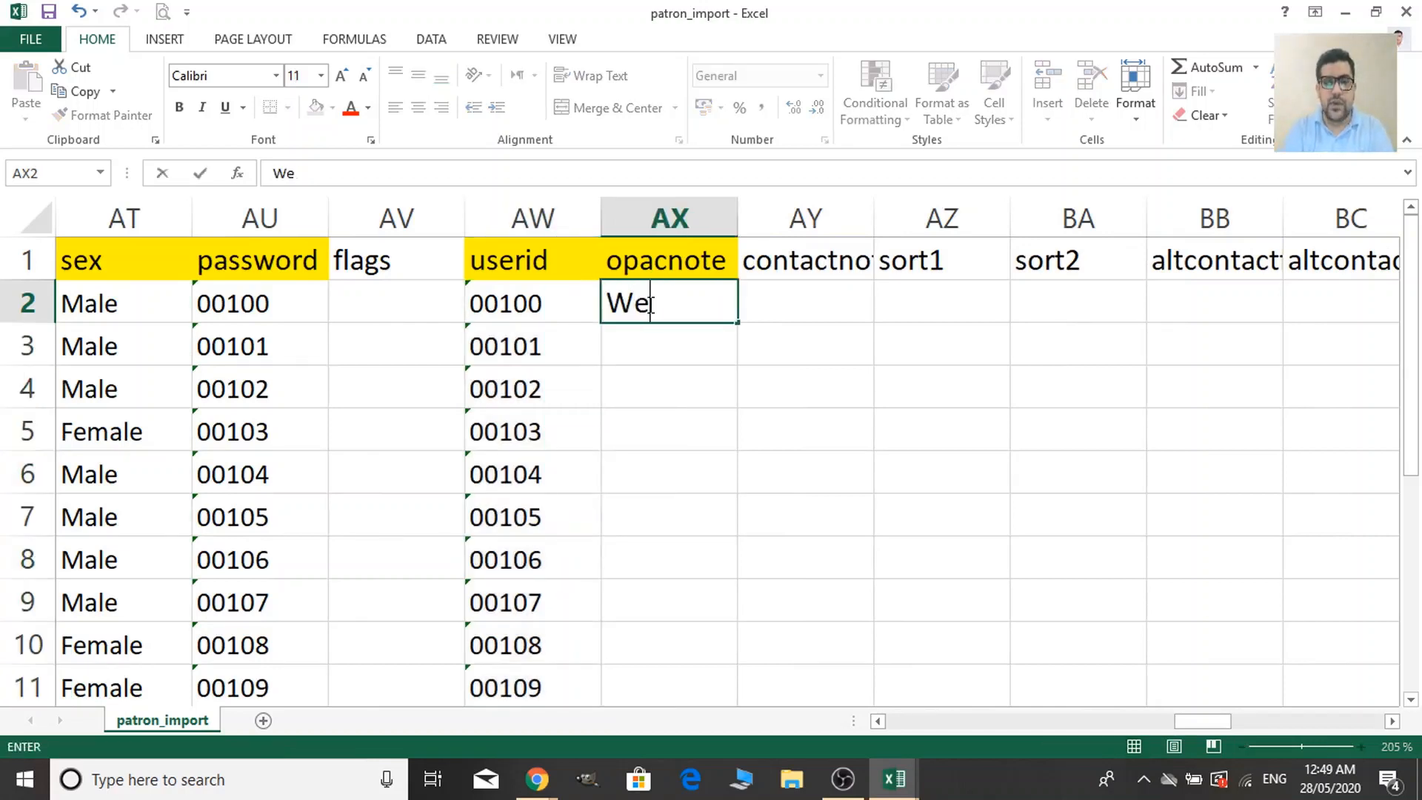
type("lcome to ")
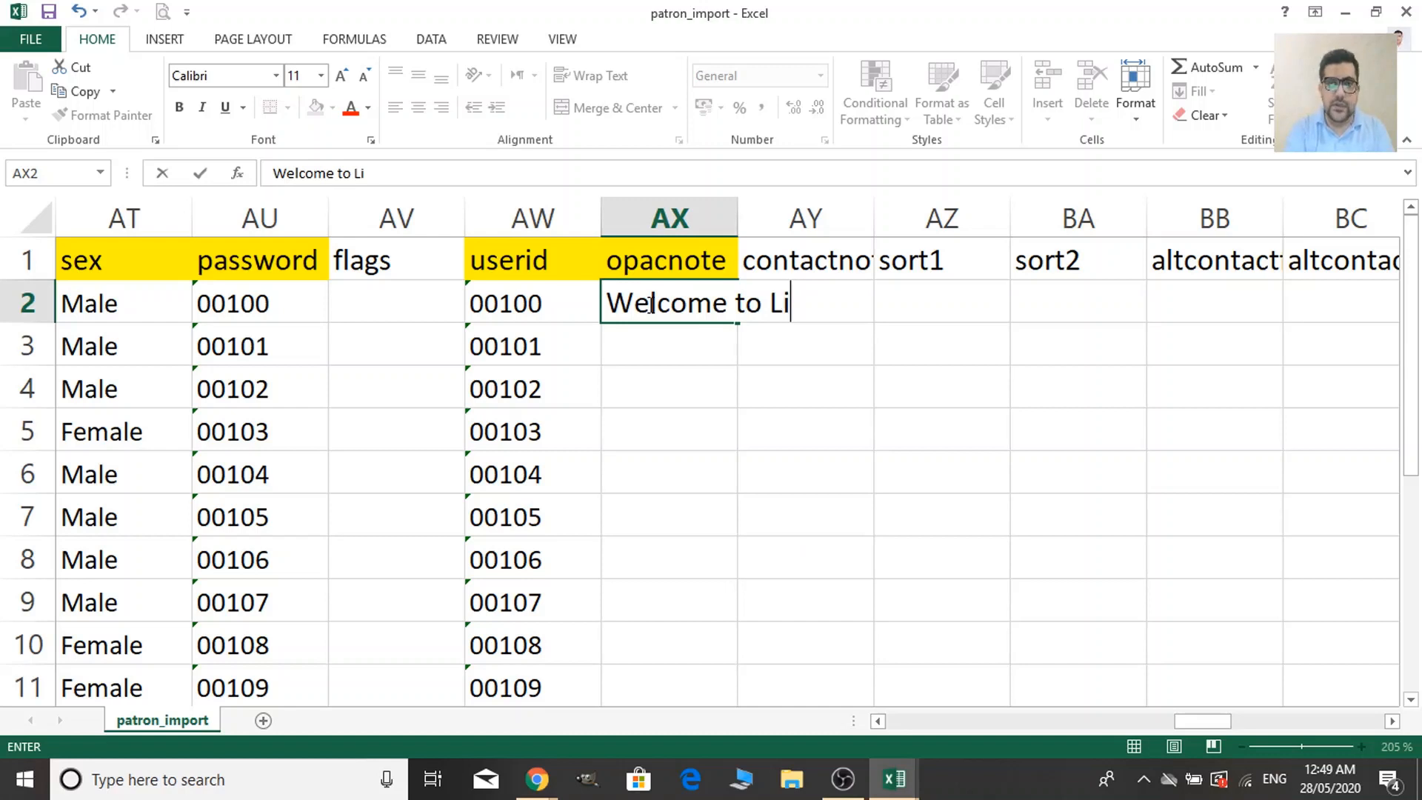
type("RAF")
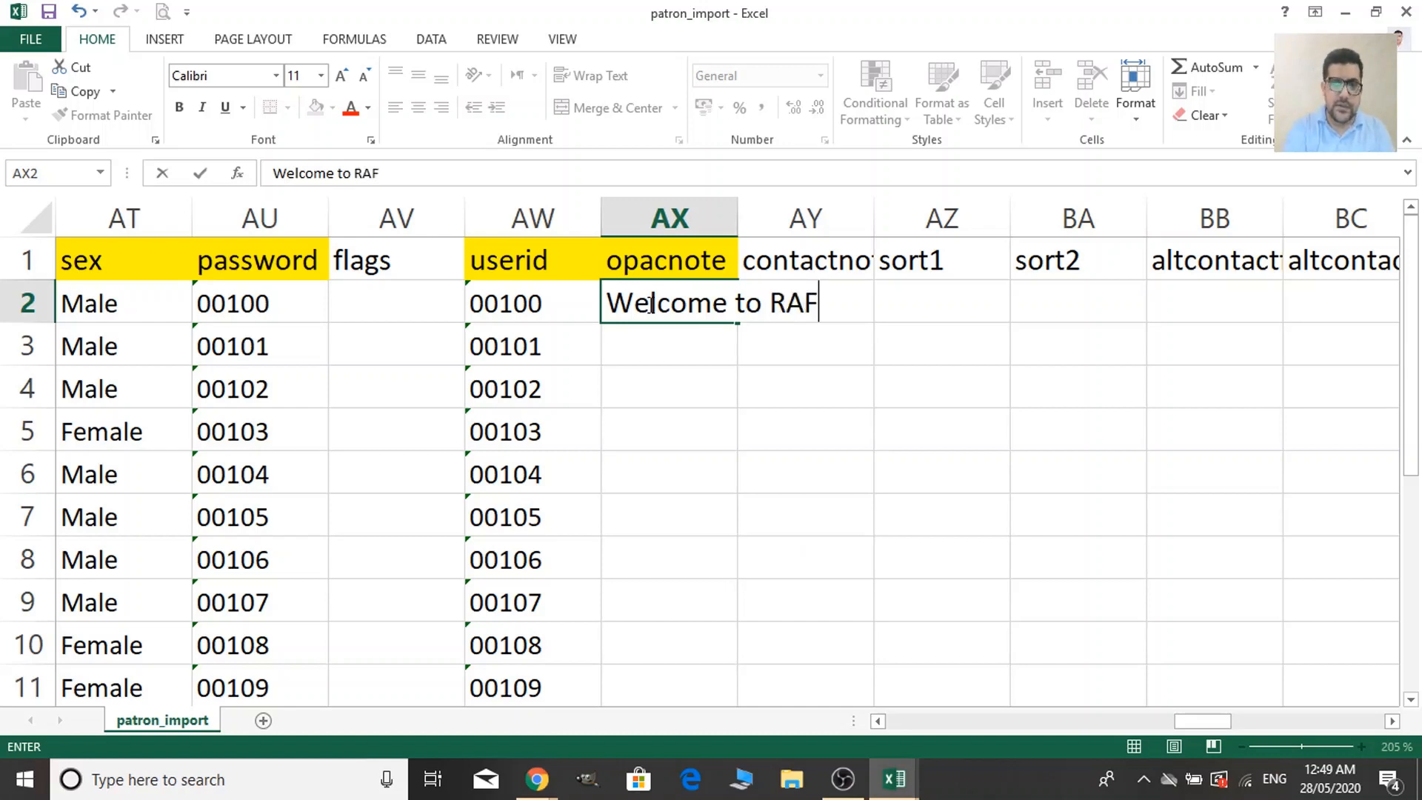
type("LIMTS ")
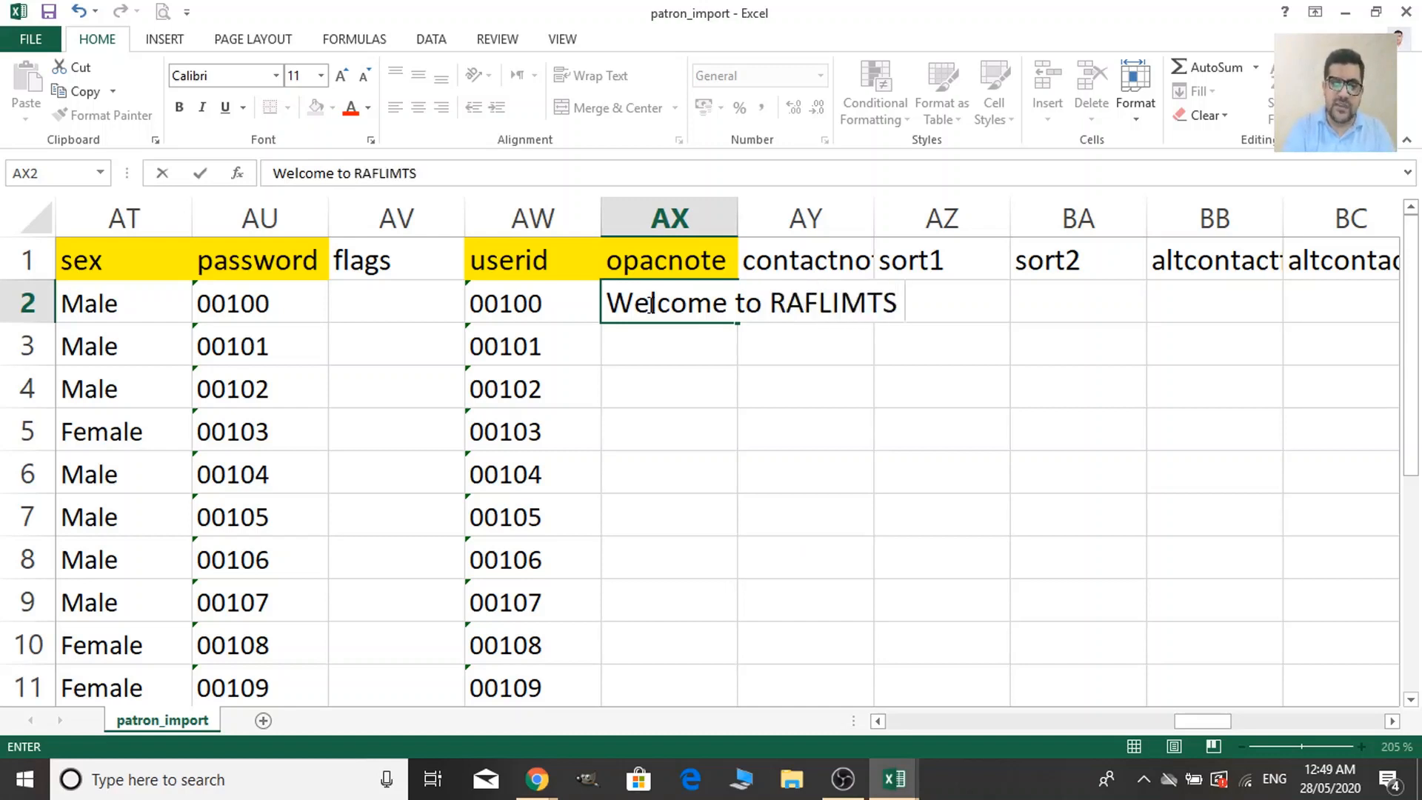
type("Librar")
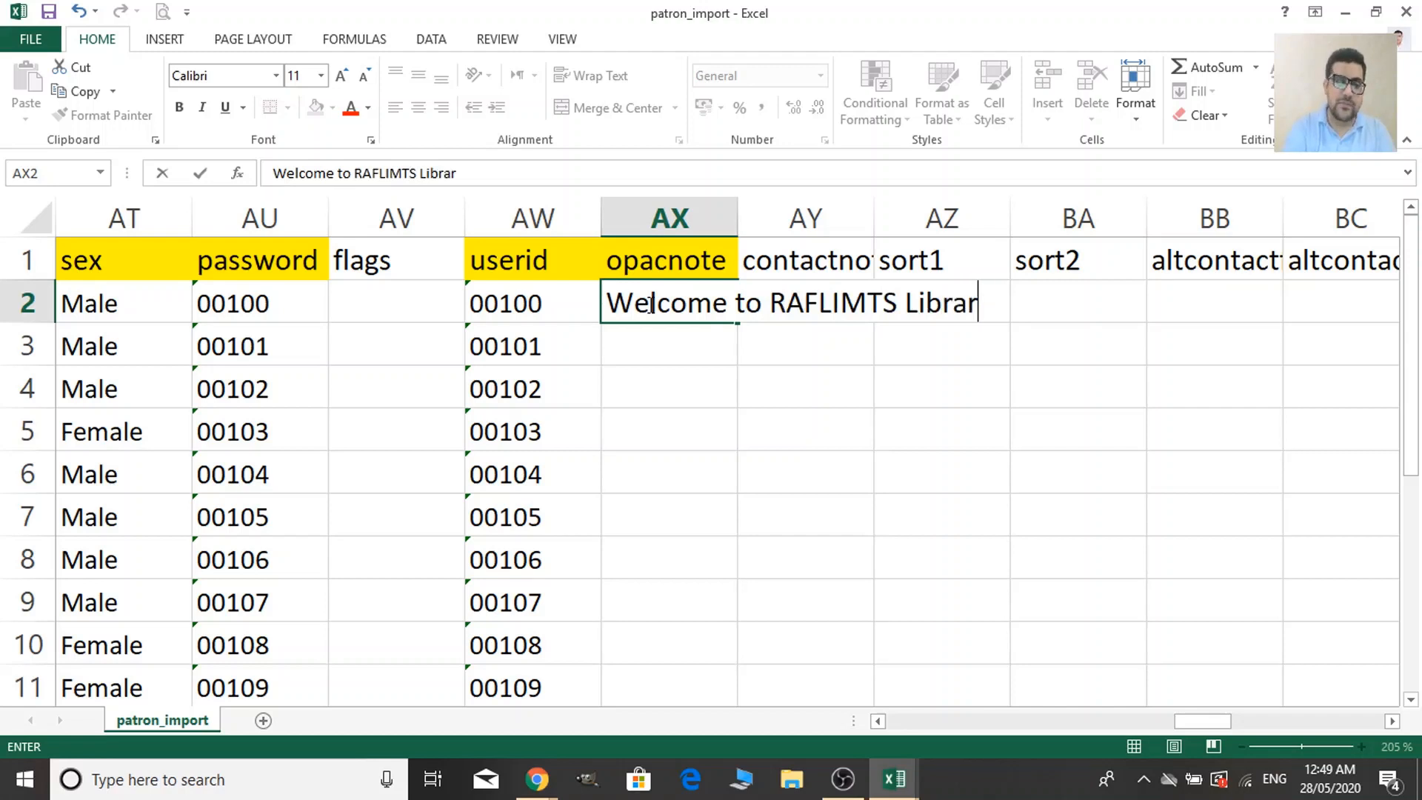
type("y Cata")
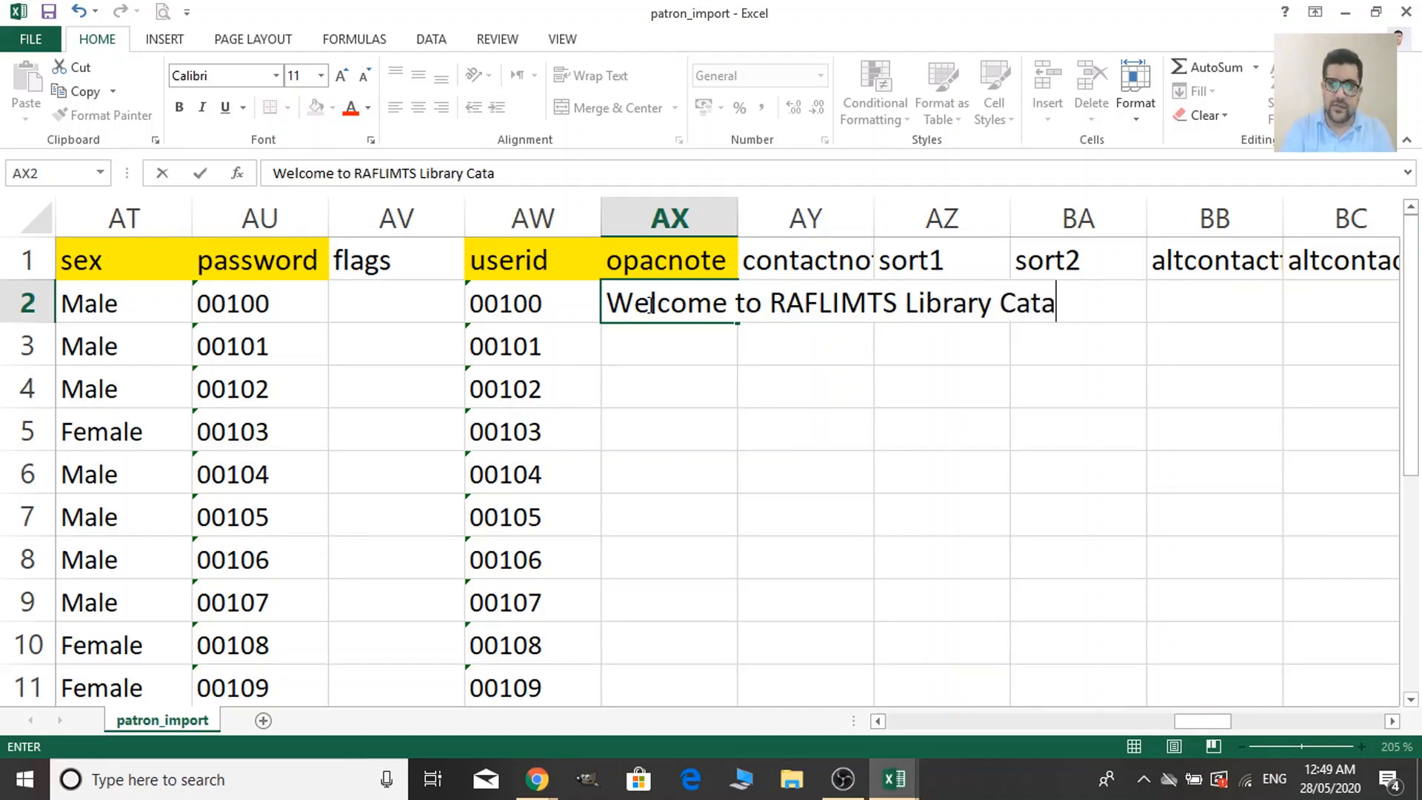
type("log")
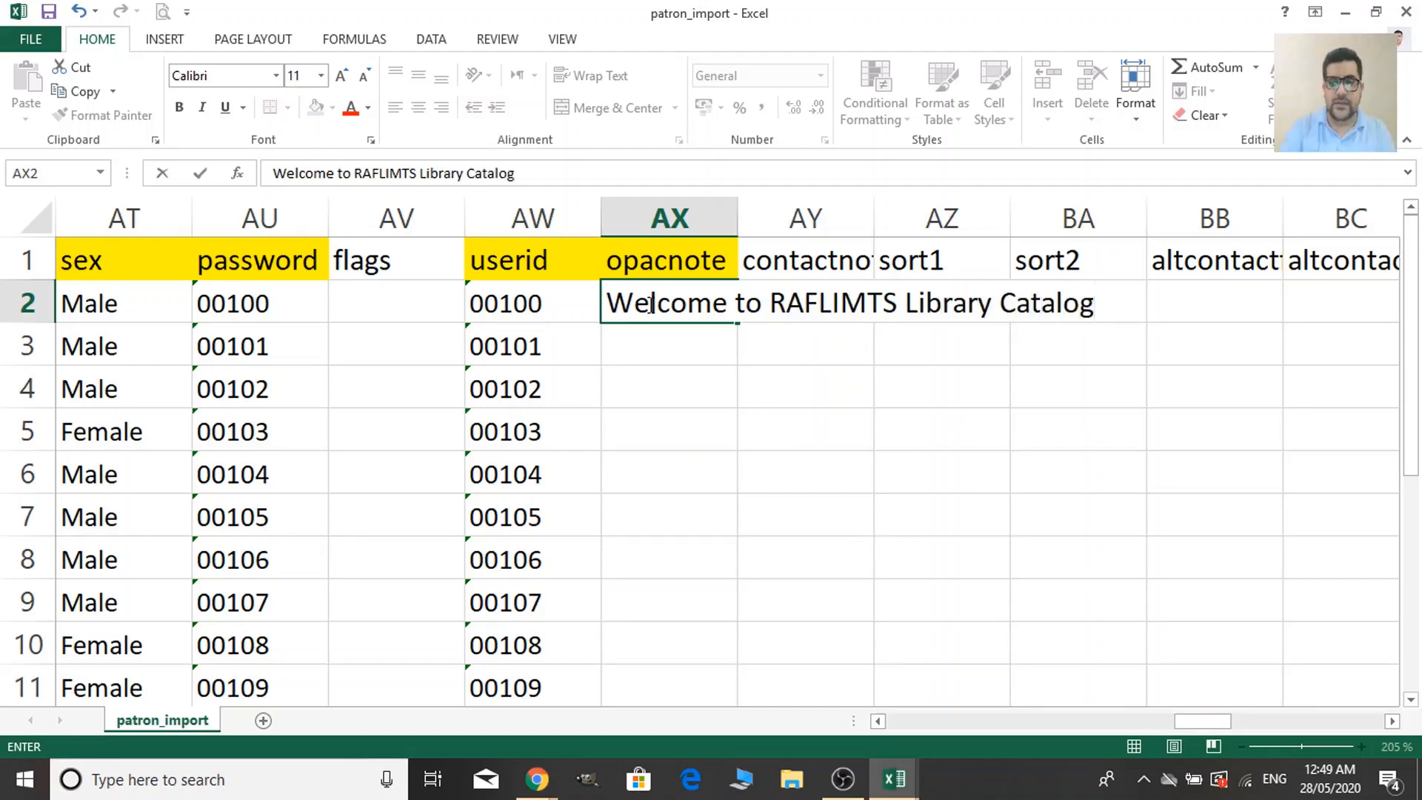
left_click(658, 428)
left_click(685, 308)
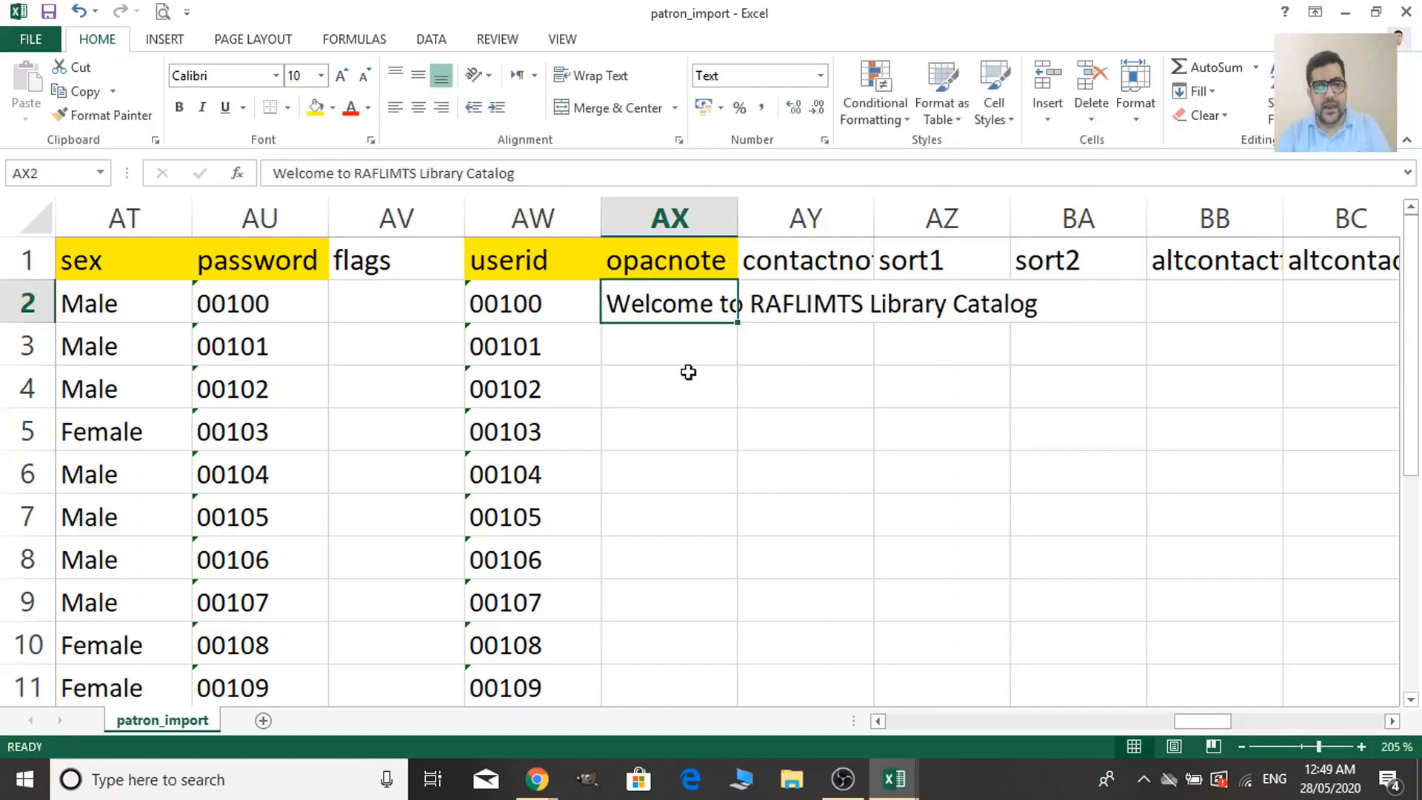
key("ctrl+c")
left_click_drag(674, 357, 676, 664)
scroll(703, 651, "down", 2)
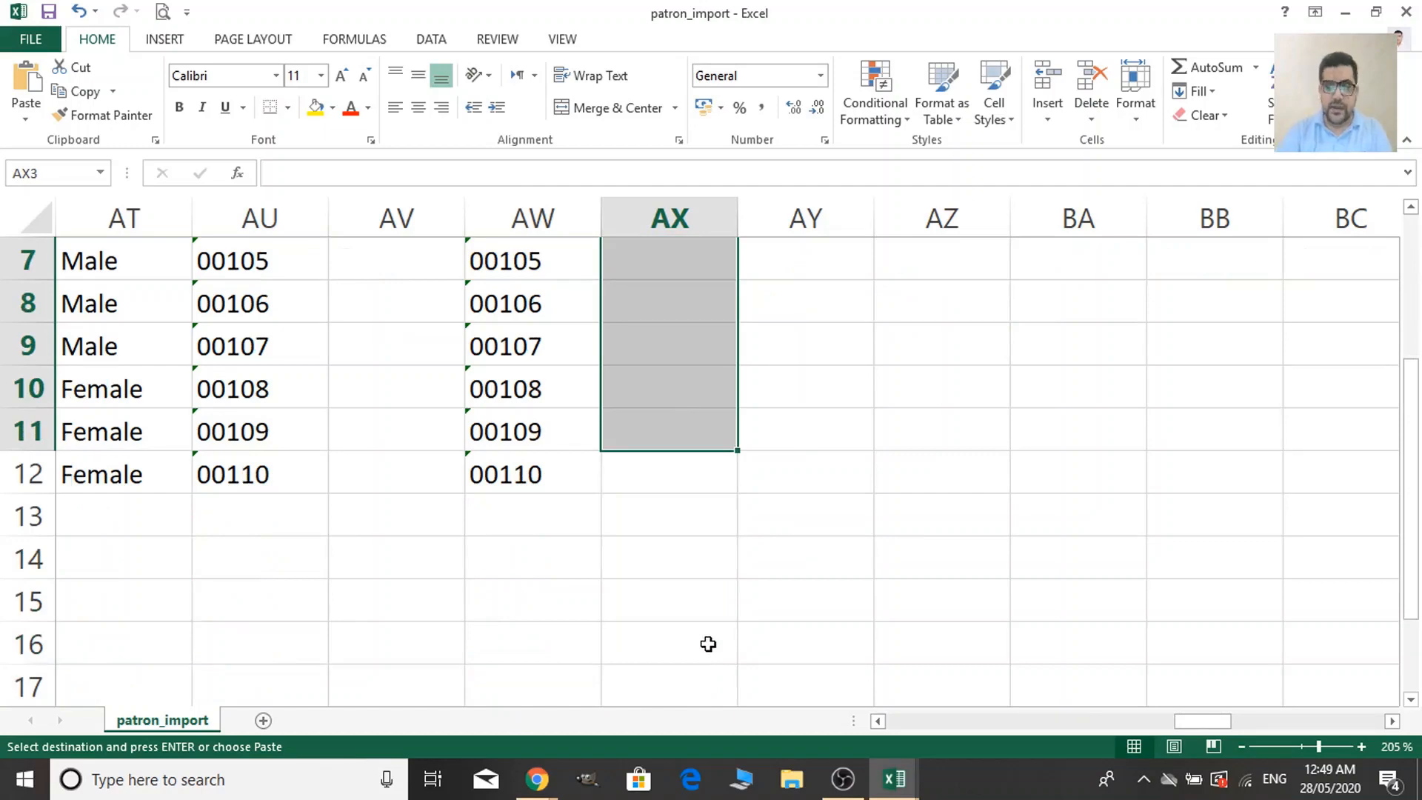
key("shift+Down")
key("ctrl+v")
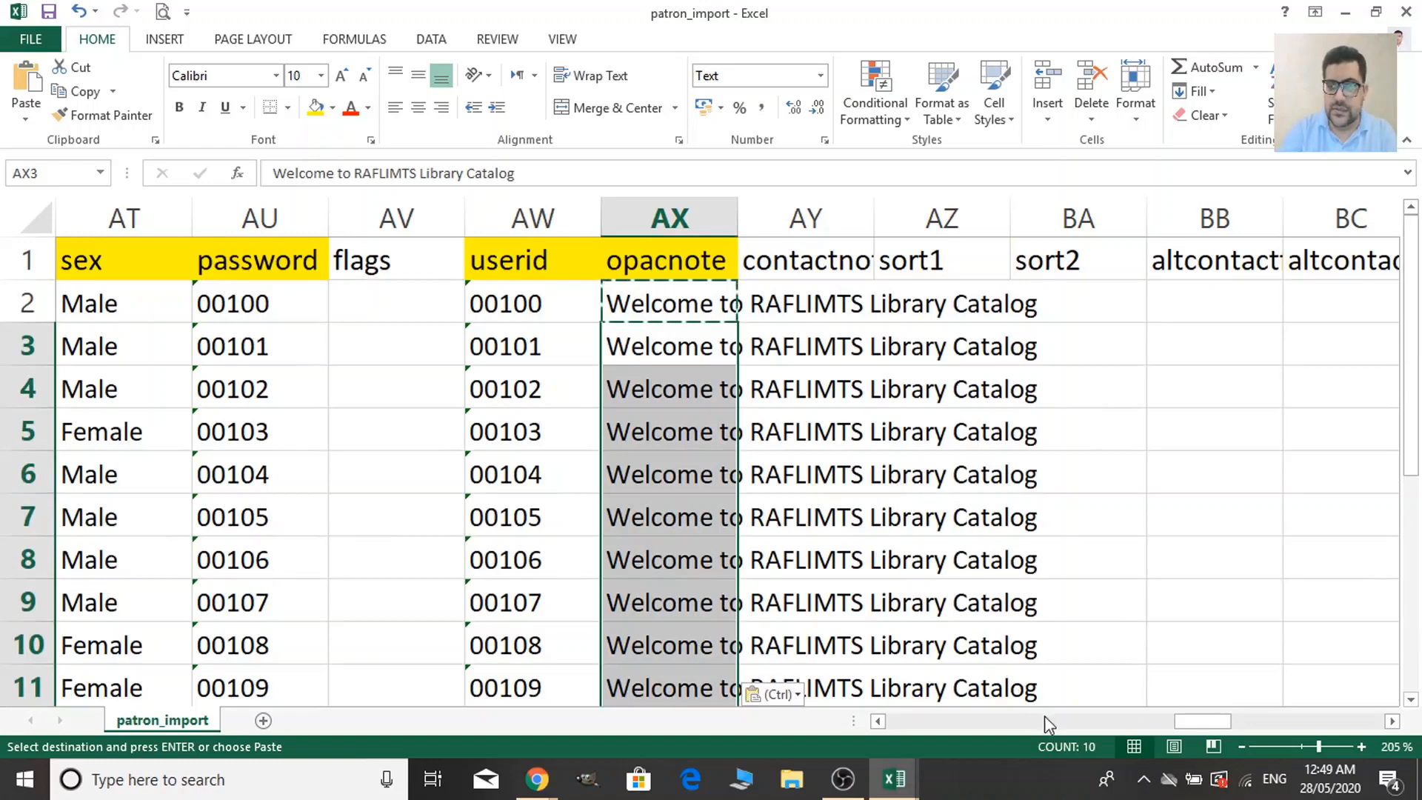
left_click_drag(1216, 727, 1292, 732)
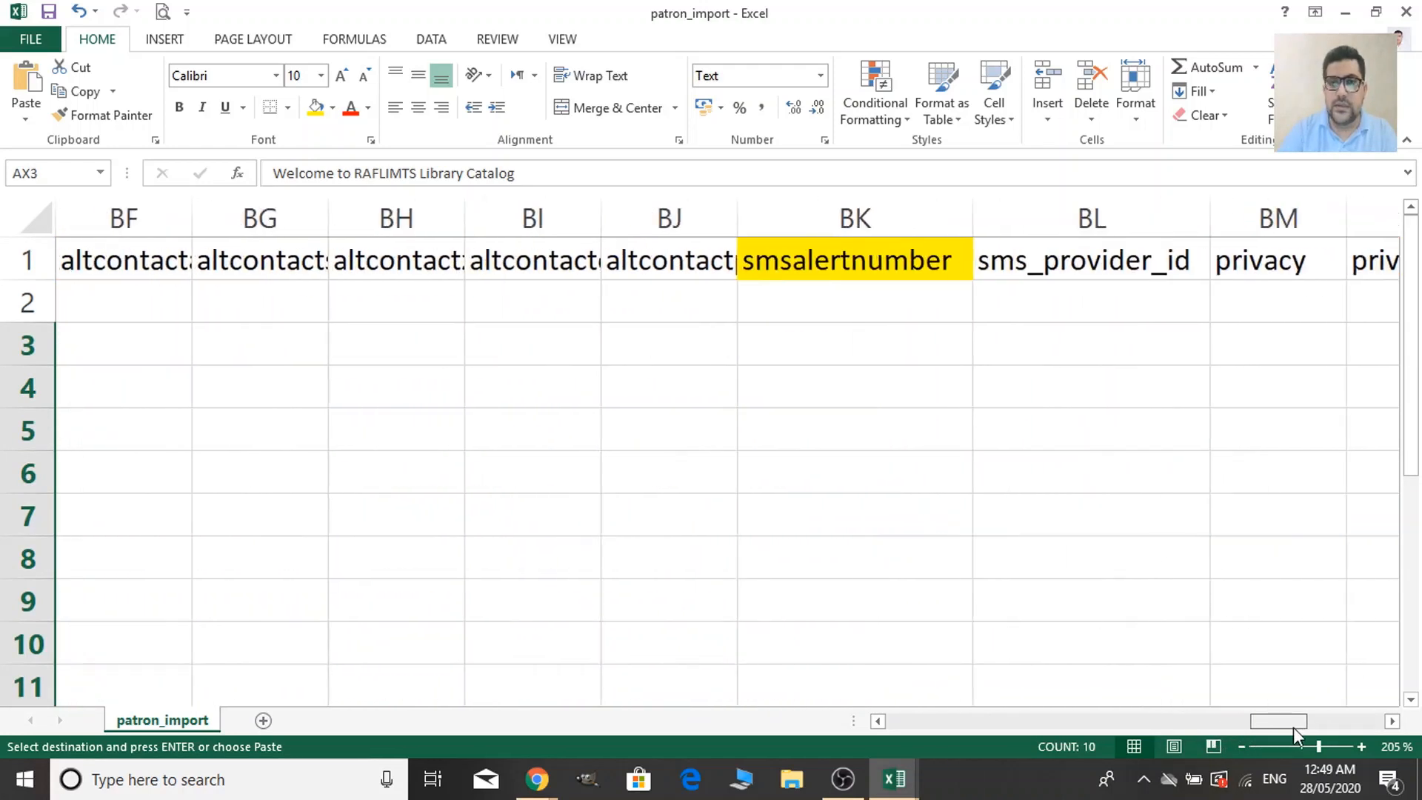
Copy the mobile numbers Q2:Q12 into the smsalertnumber column starting at BK2.
left_click(898, 296)
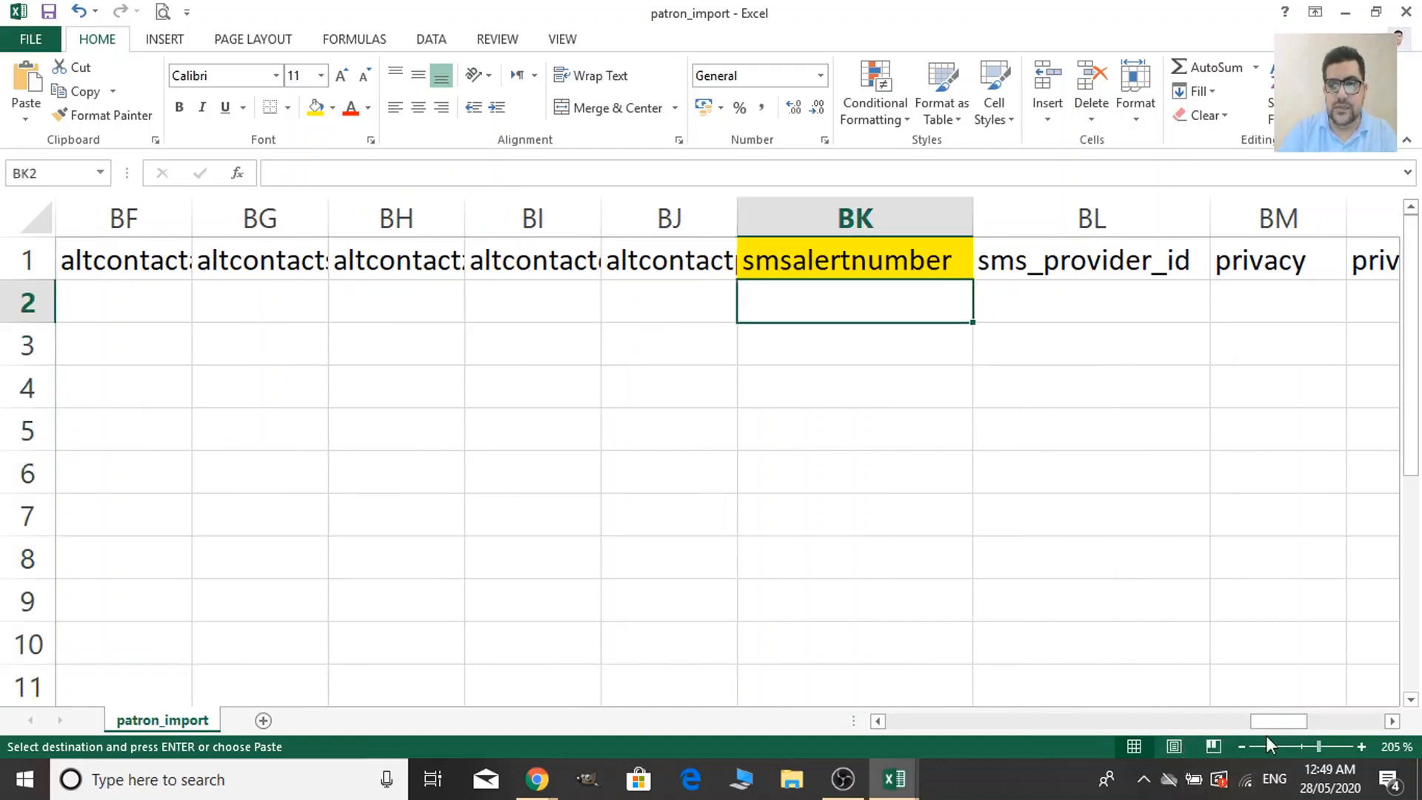
left_click(1112, 300)
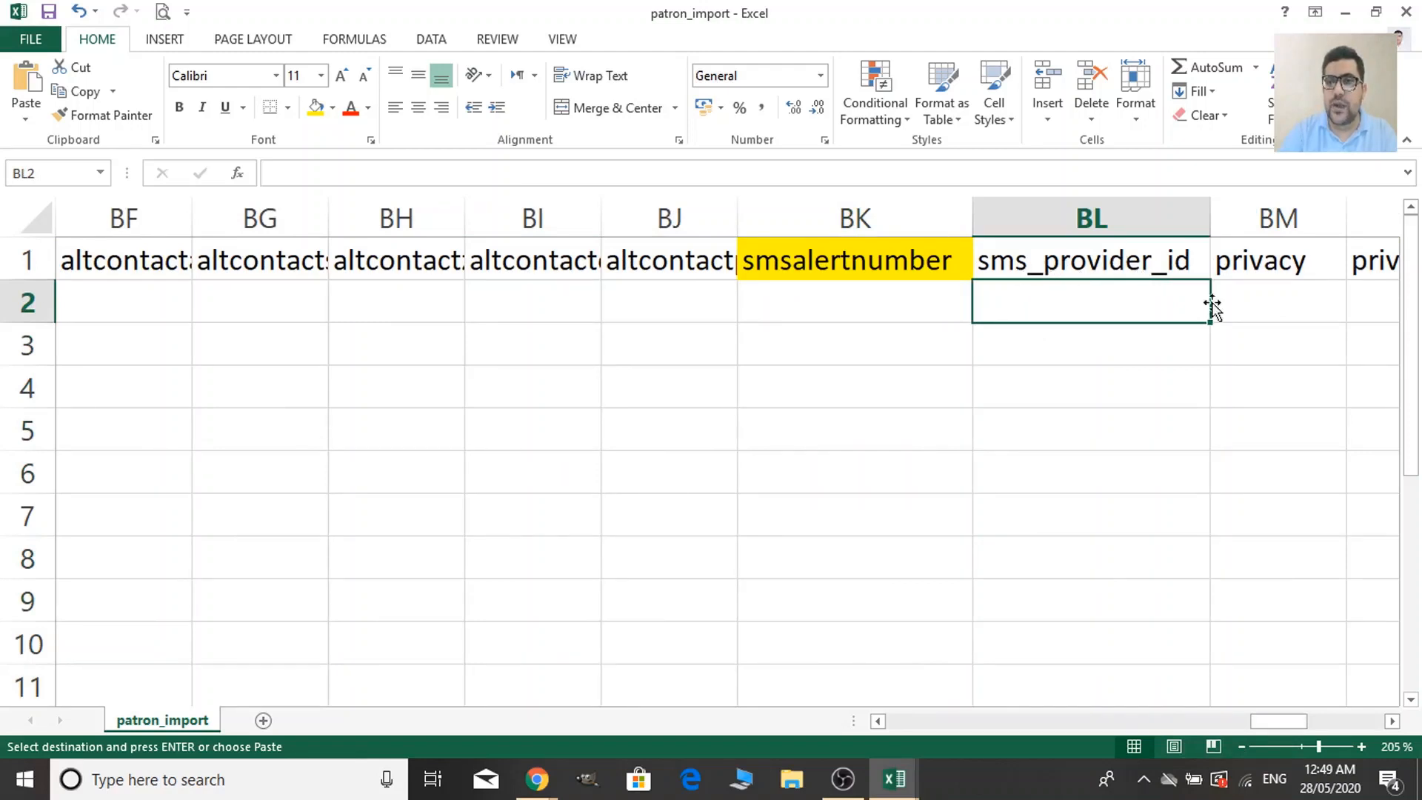
left_click_drag(1279, 722, 987, 696)
left_click(908, 303)
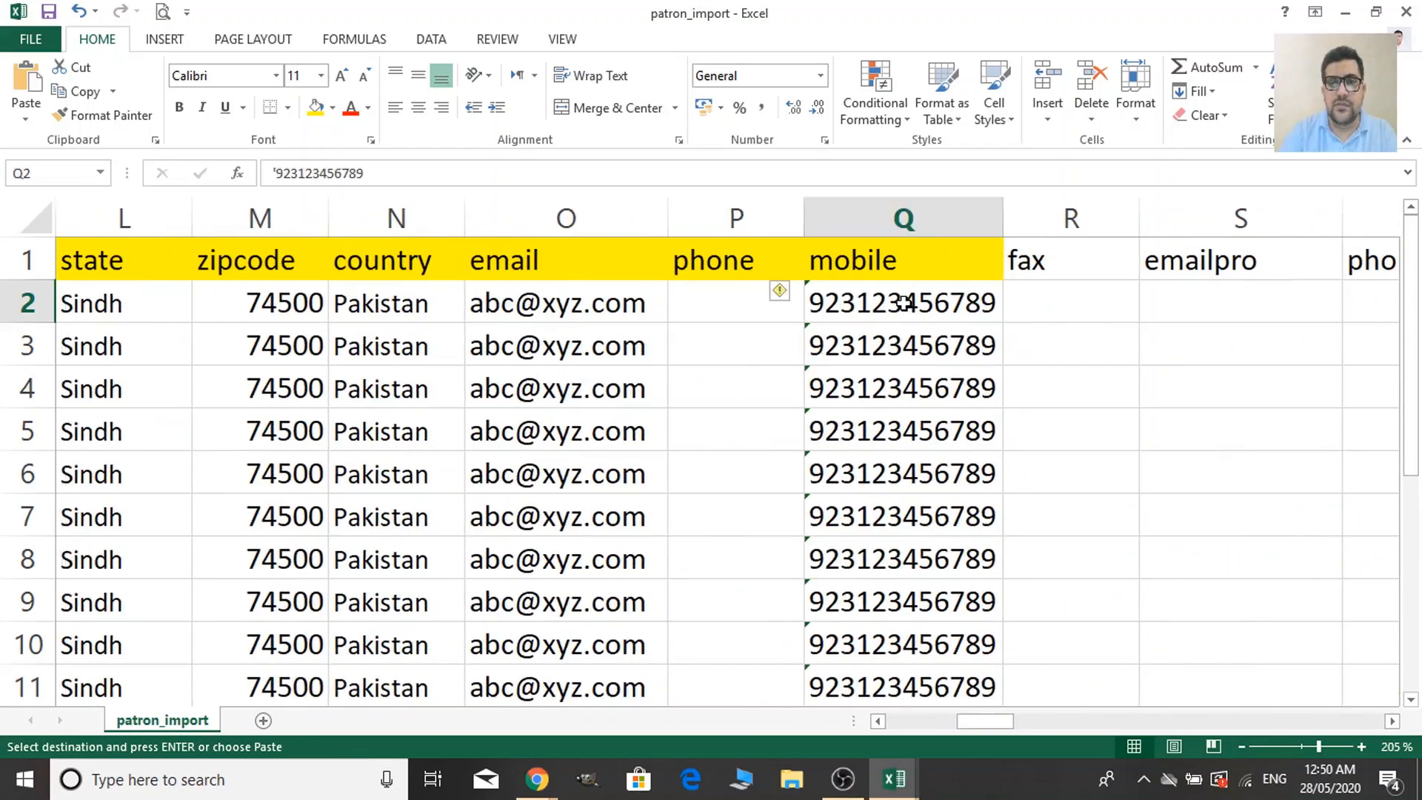
key("shift+Down")
key("shift+Down")
key("shift+Down")
key("shift+Down")
key("shift+Down")
key("shift+Down")
key("shift+Down")
key("shift+Down")
key("shift+Down")
key("shift+Down")
key("shift+Down")
key("shift+Down")
key("shift+Down")
key("shift+Down")
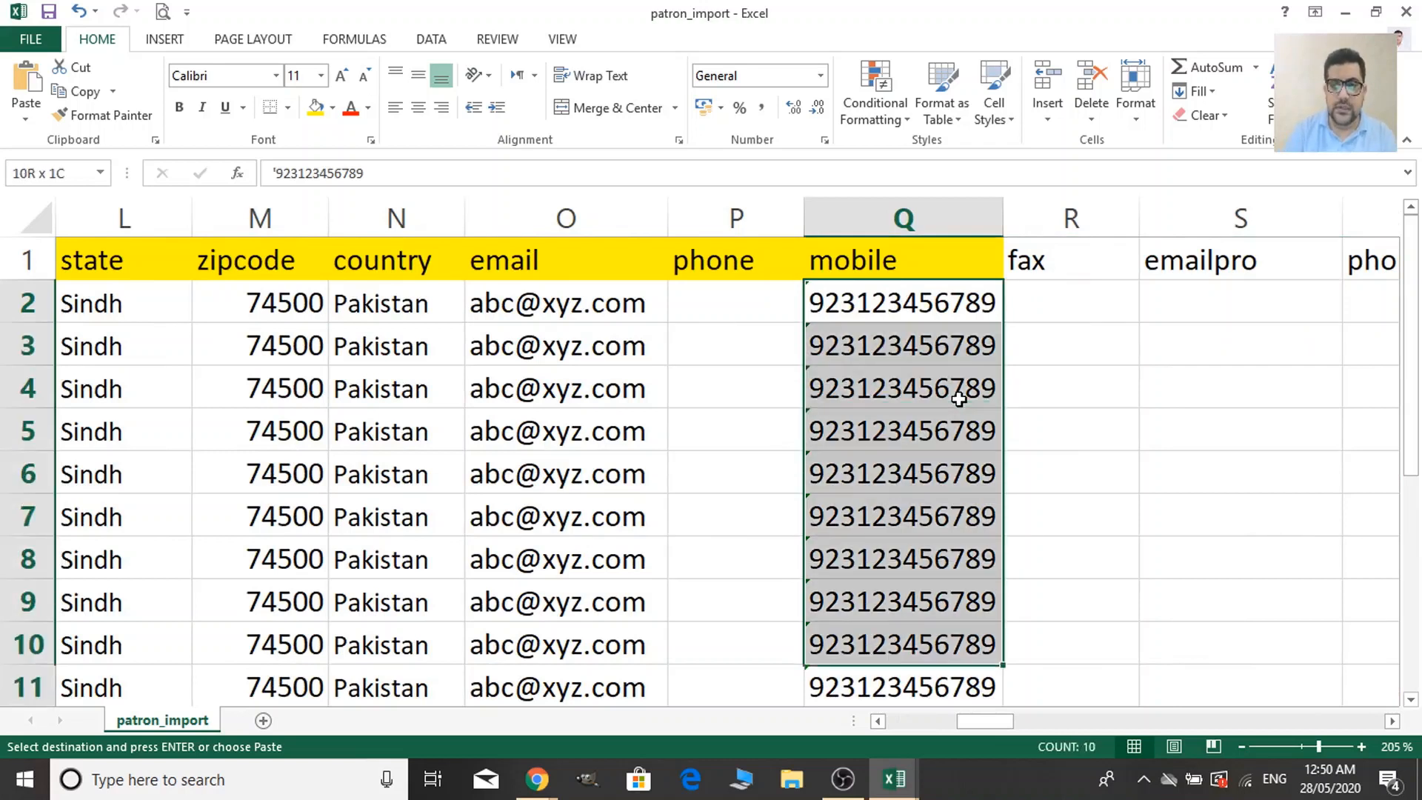
key("shift+Up")
key("shift+Up")
key("shift+Up")
key("shift+Up")
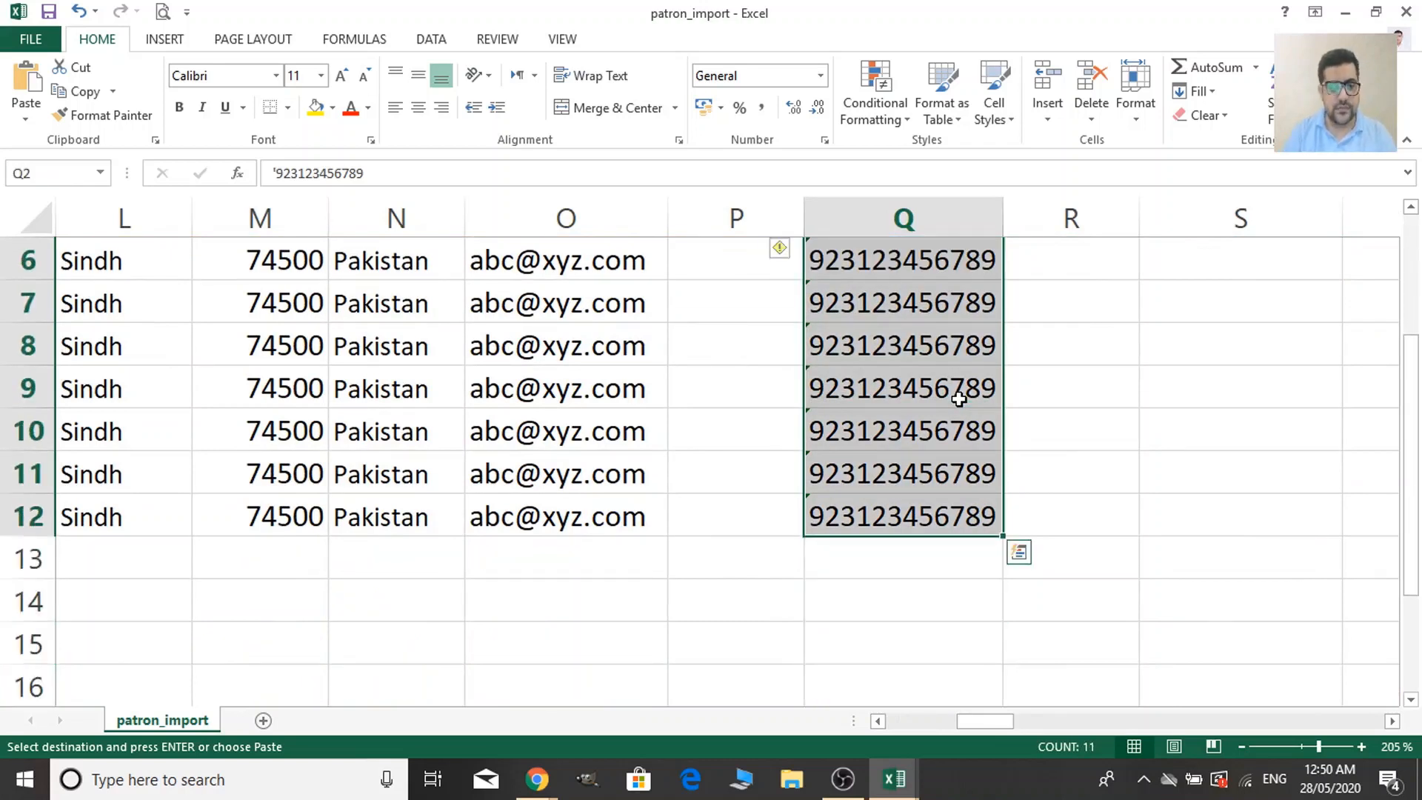
key("ctrl+c")
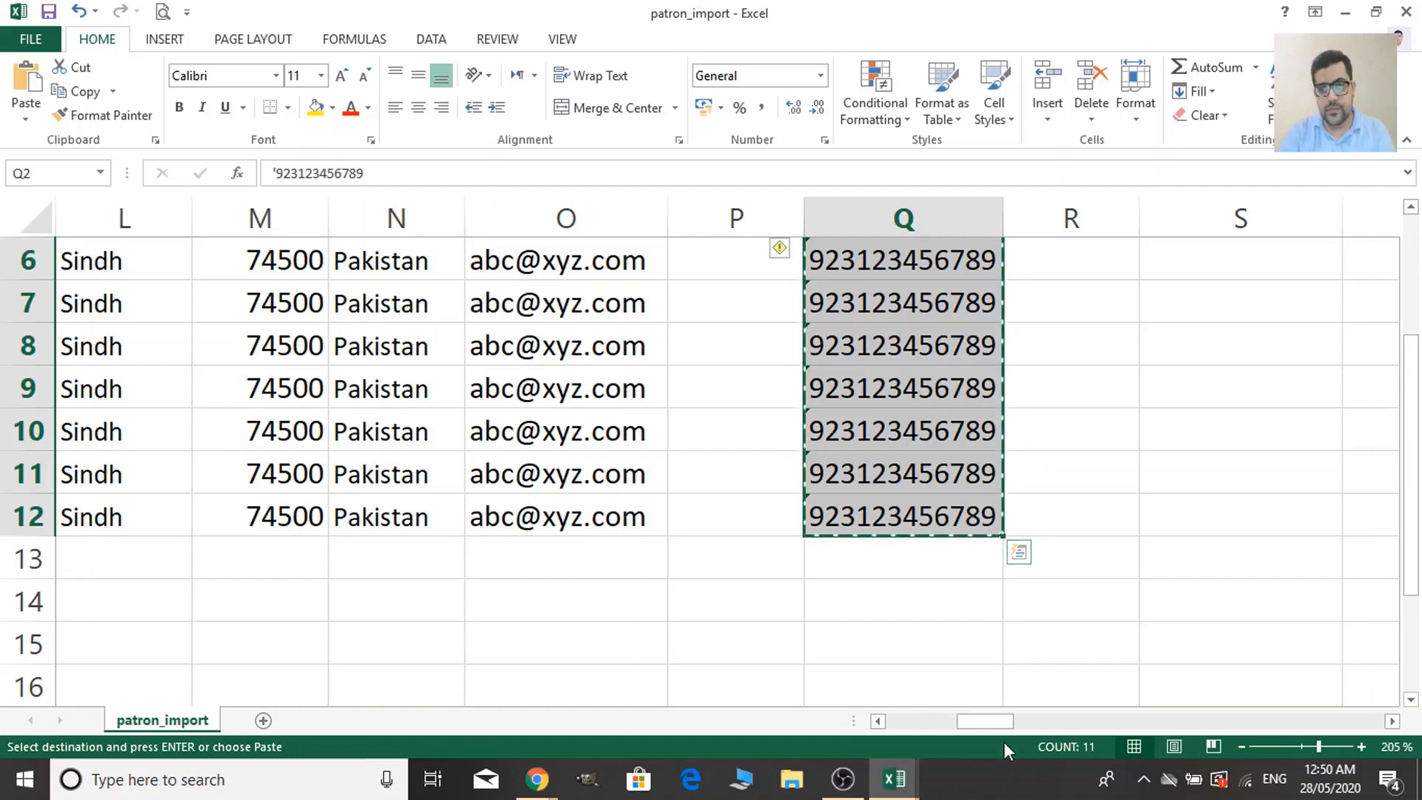
left_click_drag(1002, 727, 1288, 718)
scroll(1118, 721, "up", 2)
left_click(865, 286)
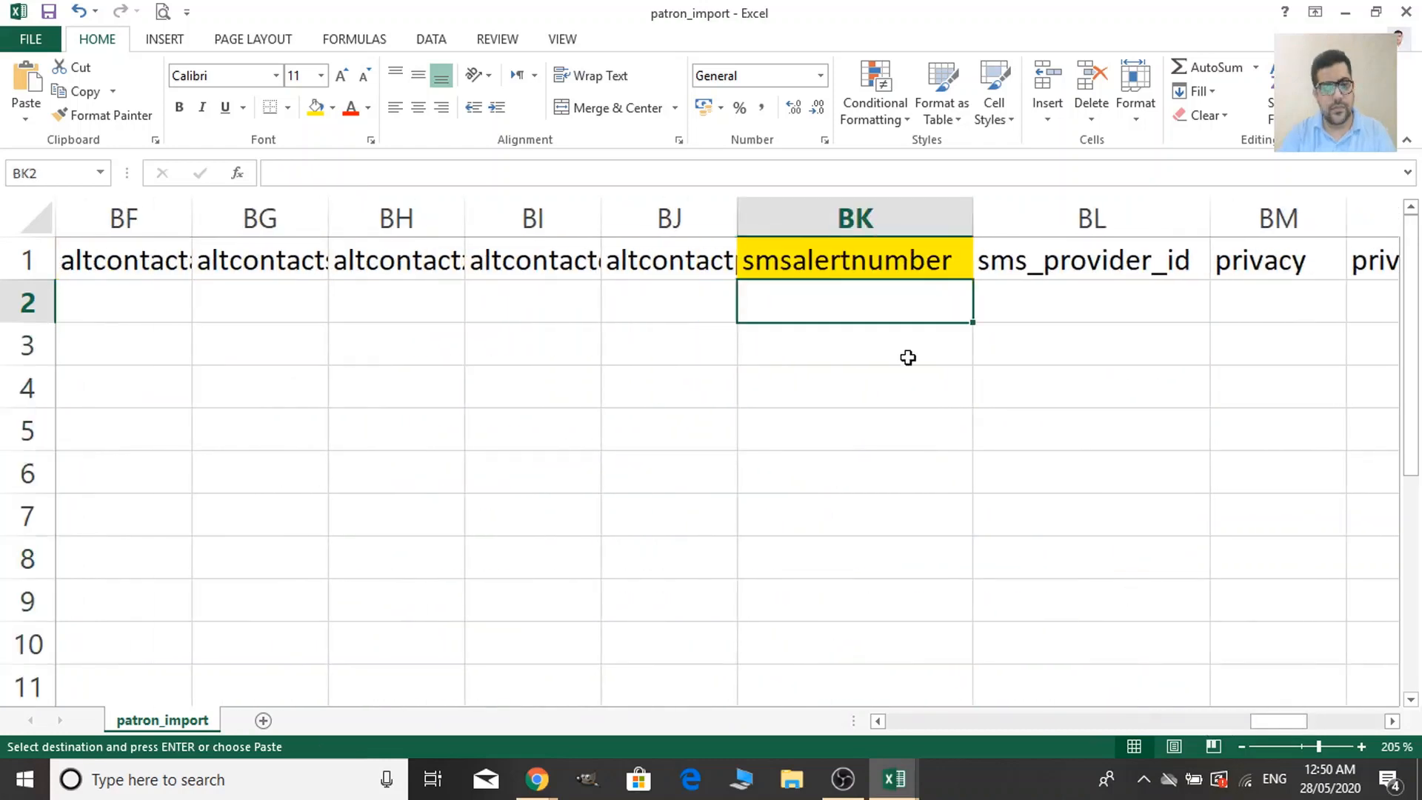
key("ctrl+v")
left_click_drag(1265, 721, 894, 703)
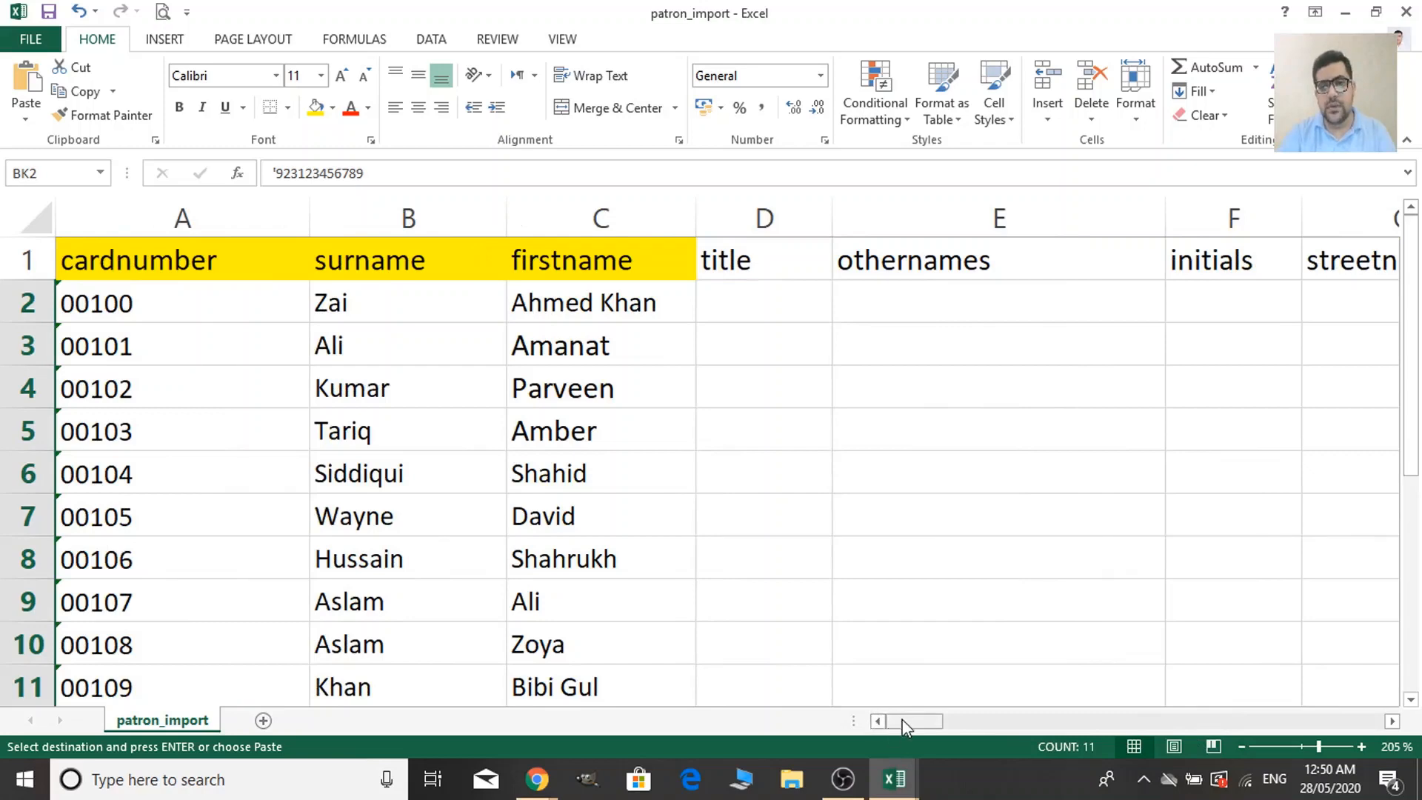
left_click_drag(915, 721, 1221, 723)
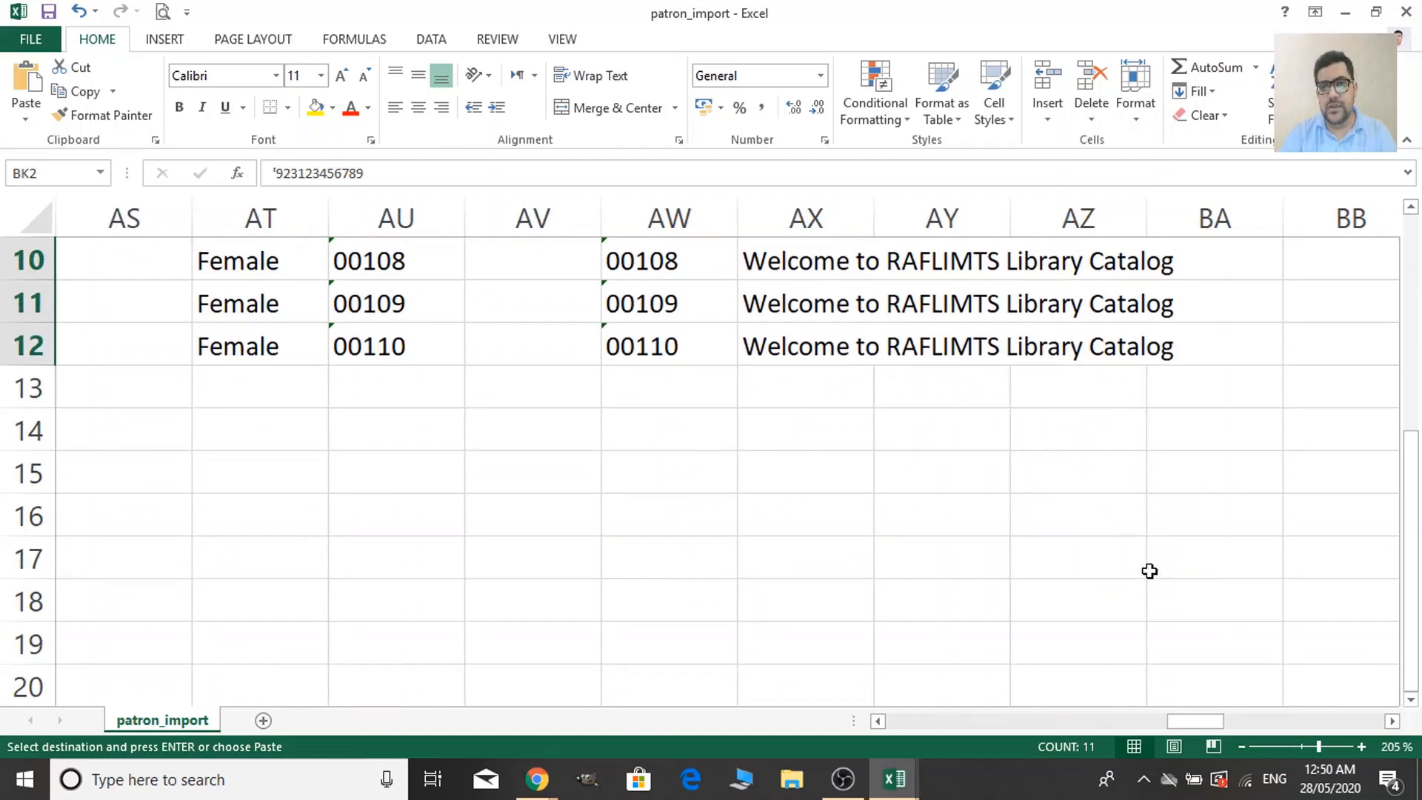
scroll(1149, 571, "up", 3)
left_click(864, 260)
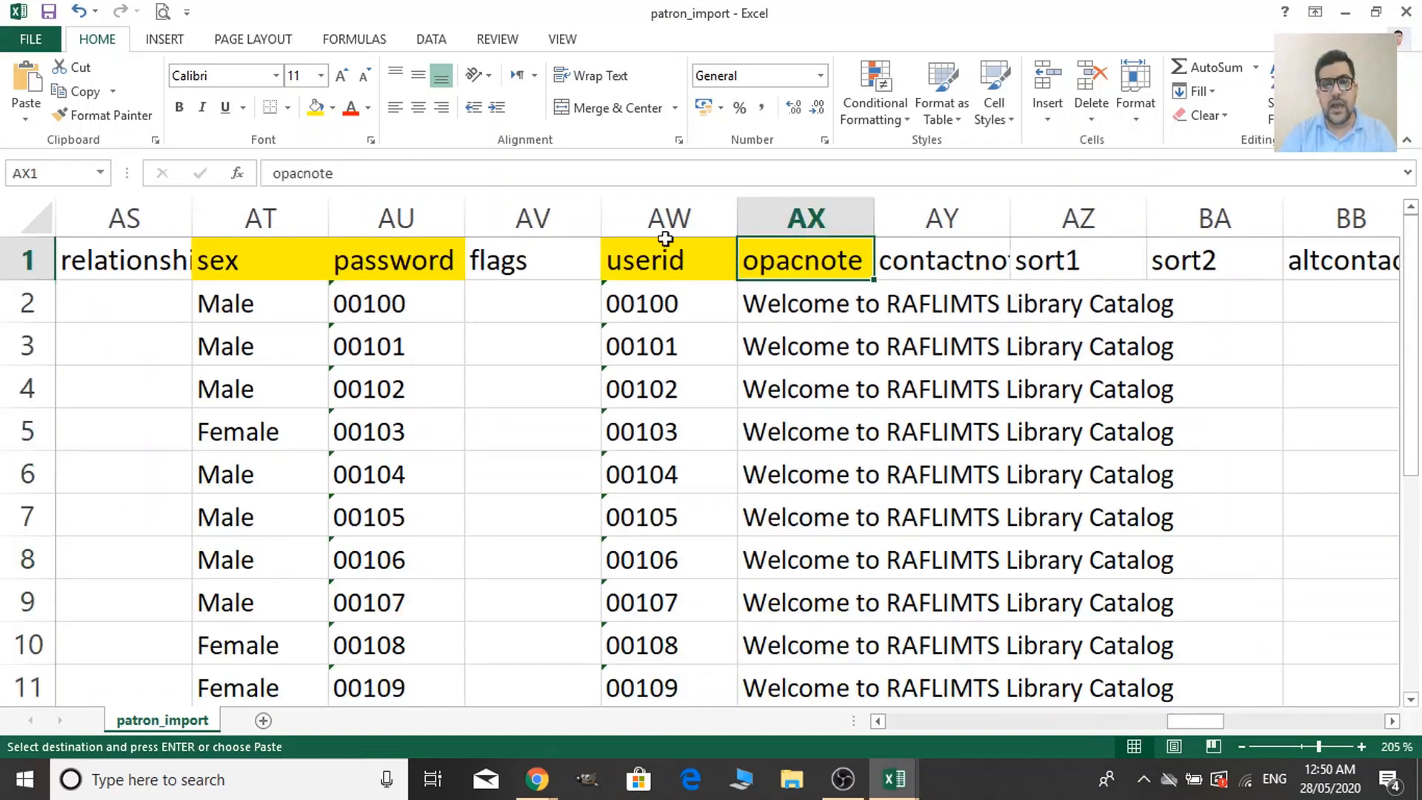
left_click(640, 262)
left_click(433, 253)
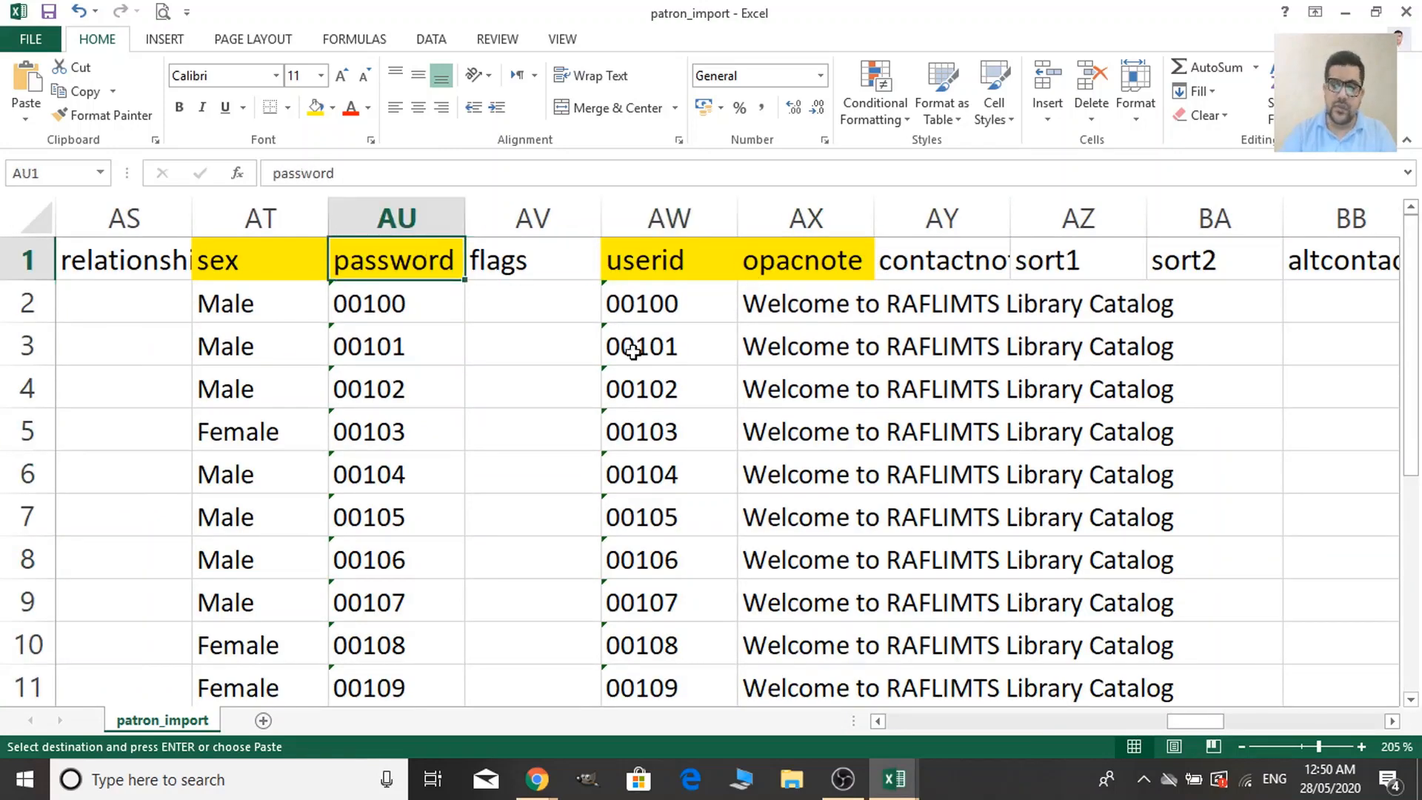
key("Left")
key("Left")
key("Left")
key("Left")
key("Left")
key("Left")
key("Left")
key("Left")
key("Left")
key("Left")
key("Left")
key("Left")
key("Left")
key("Left")
key("Left")
key("Left")
key("Left")
key("Left")
key("Left")
key("Left")
key("Left")
key("Left")
key("Left")
key("Left")
key("Left")
key("Left")
key("Left")
key("Left")
key("Left")
key("Left")
key("Left")
key("Left")
key("Left")
key("Left")
key("Left")
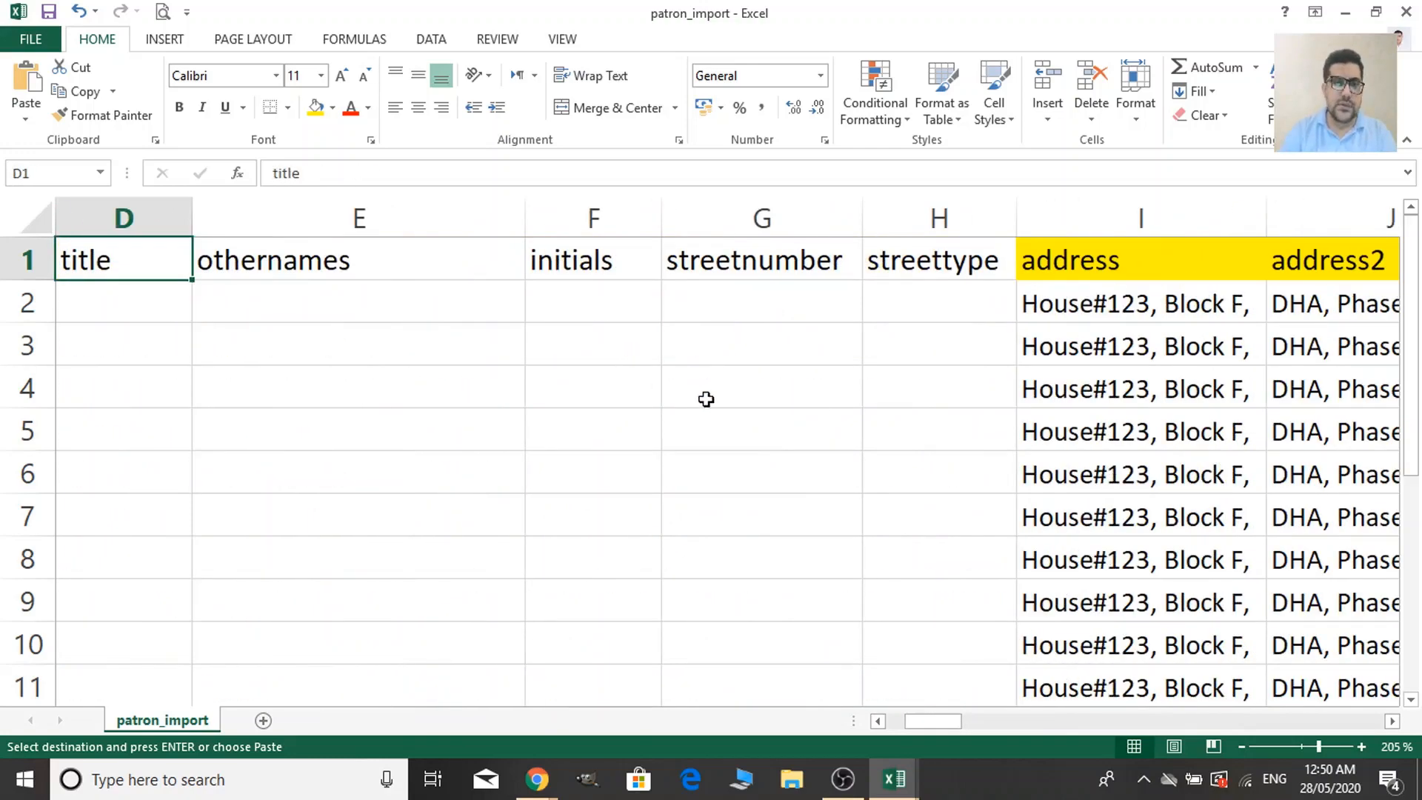
key("Left")
key("Left")
key("Left")
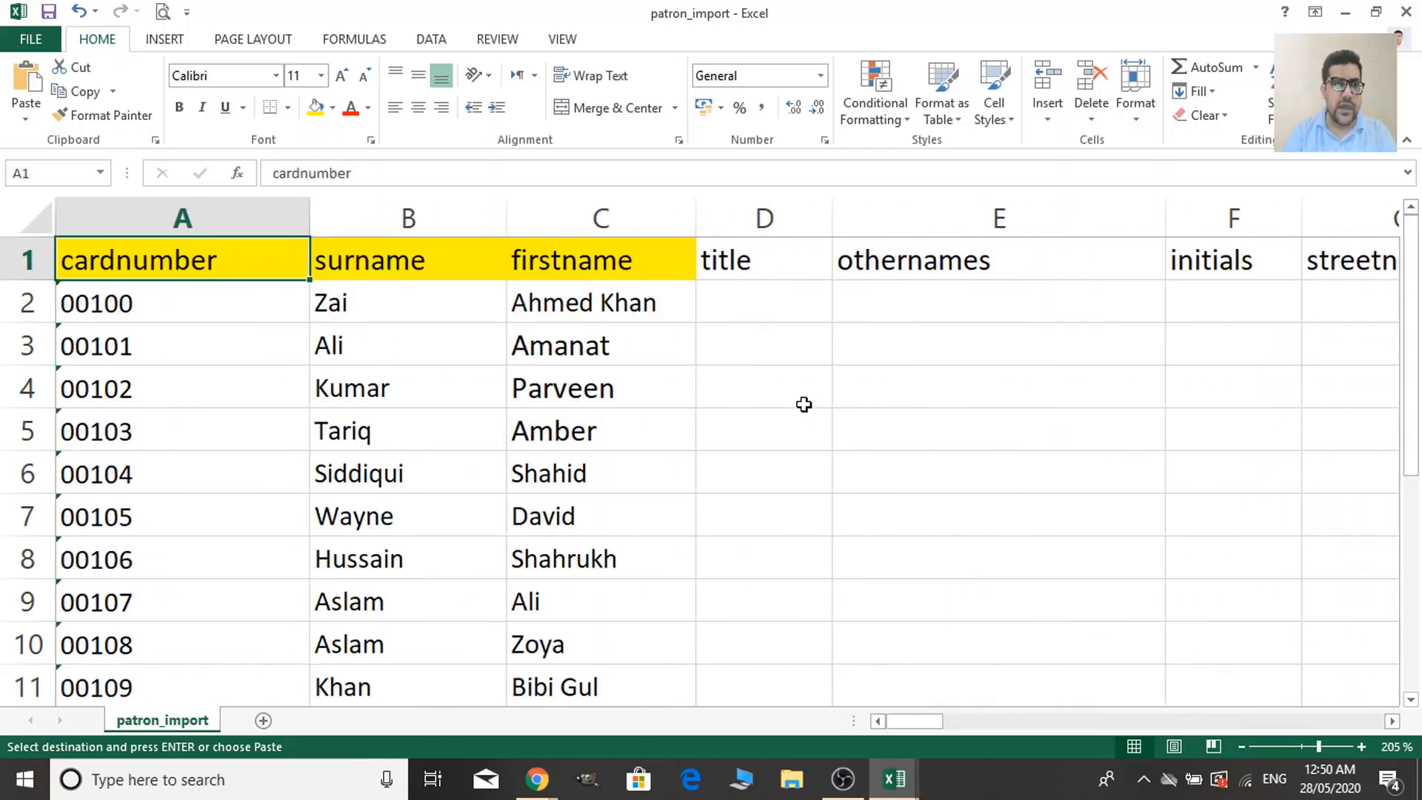
scroll(603, 472, "down", 3)
scroll(244, 536, "up", 2)
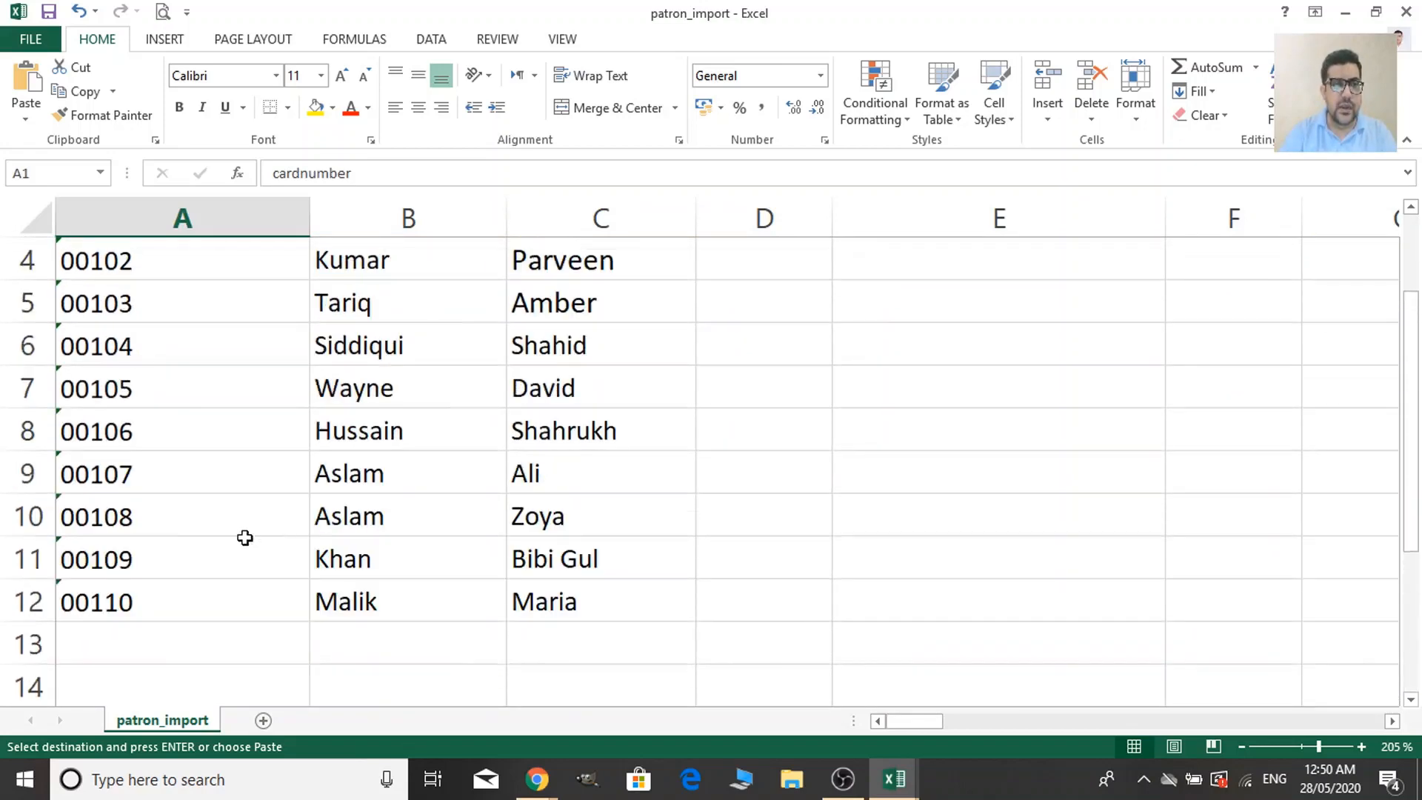
scroll(228, 609, "up", 1)
scroll(229, 610, "down", 3, "ctrl")
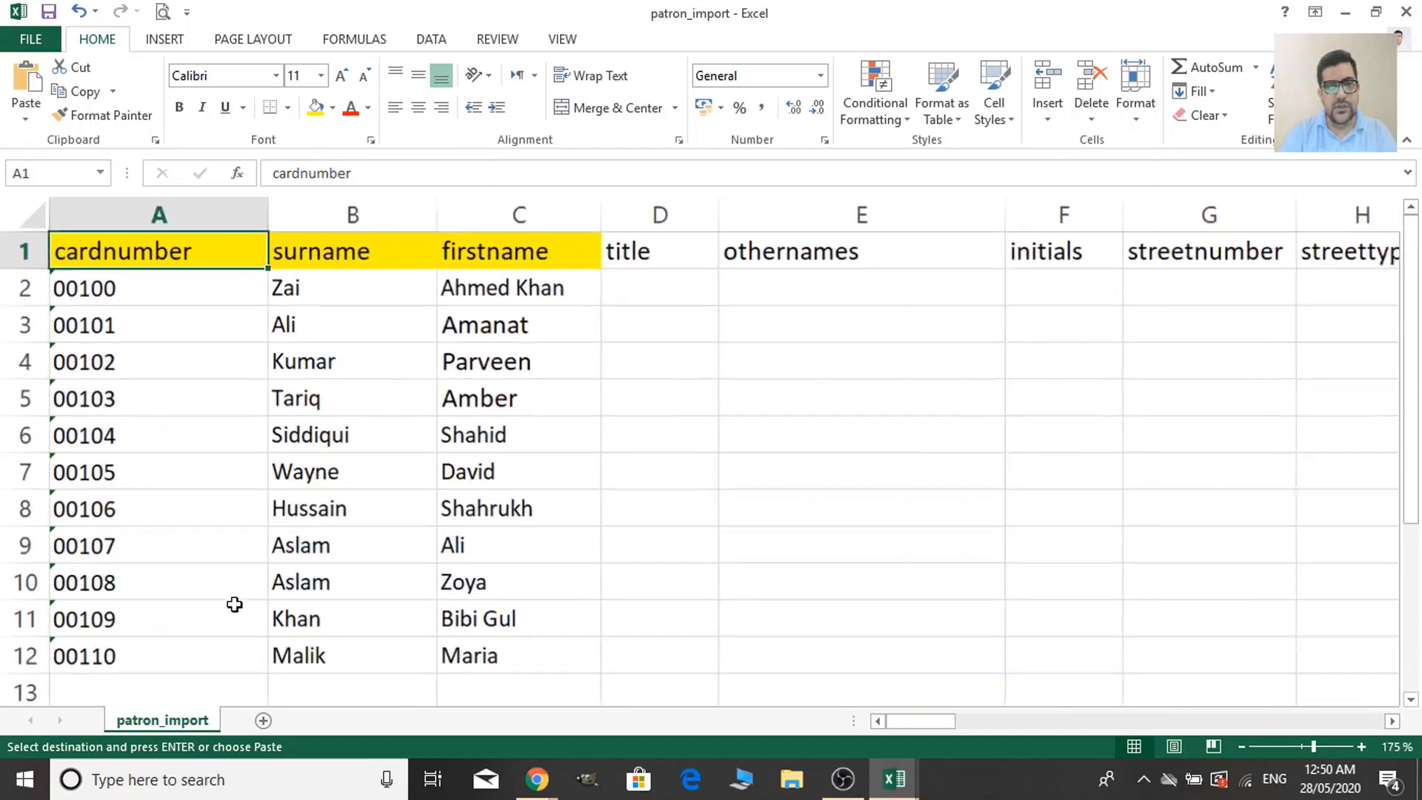
scroll(234, 604, "down", 1, "ctrl")
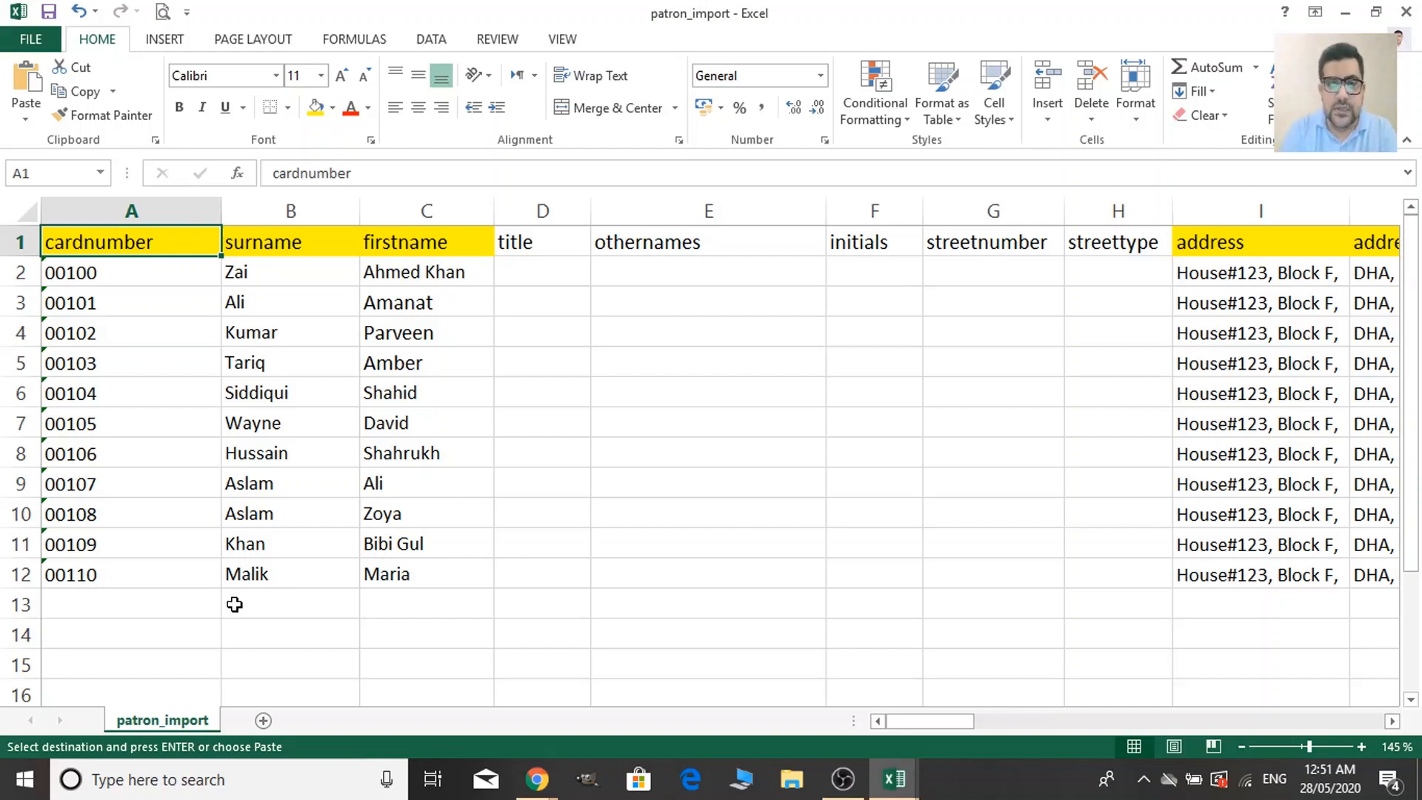
mouse_move(537, 779)
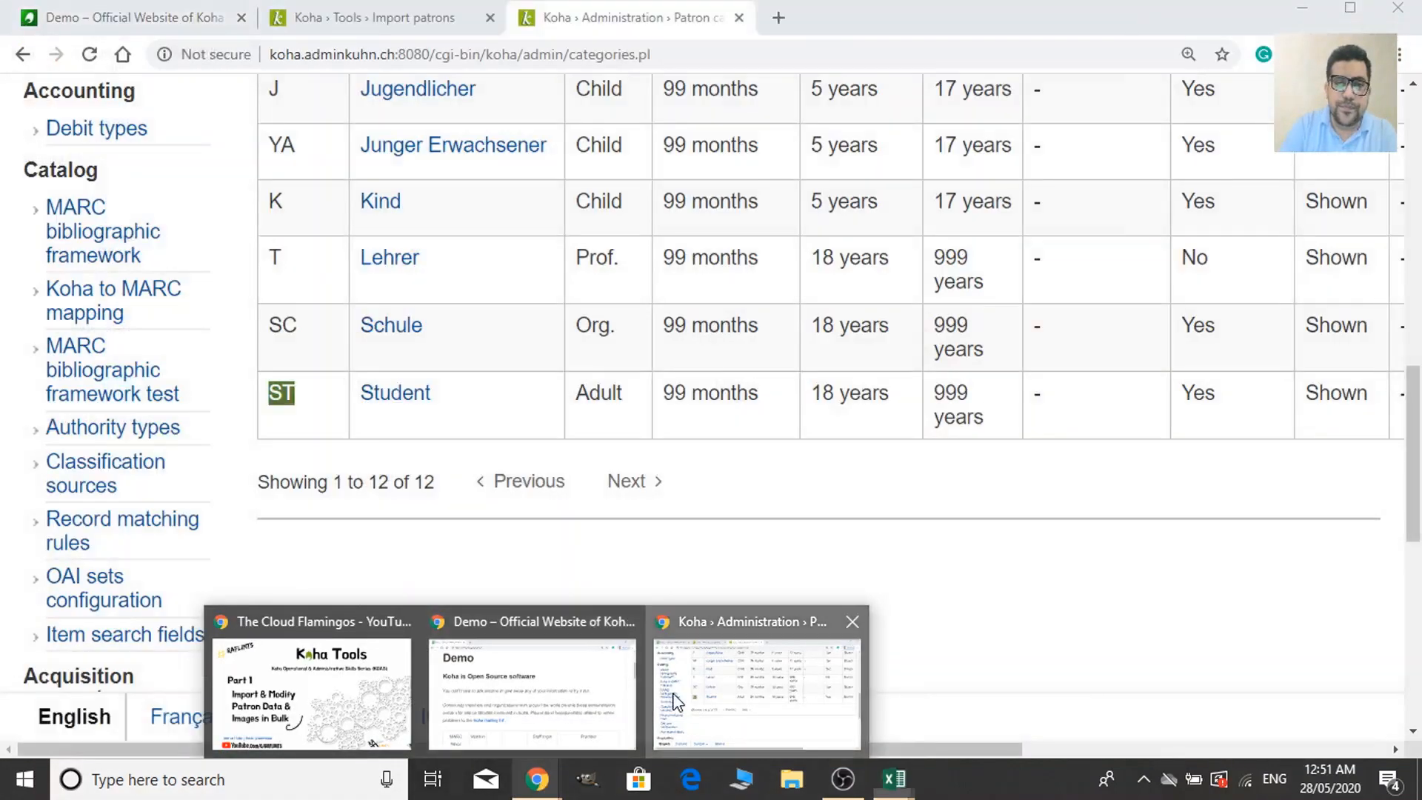
Go from the Koha home page to Tools and open Import patrons.
left_click(666, 703)
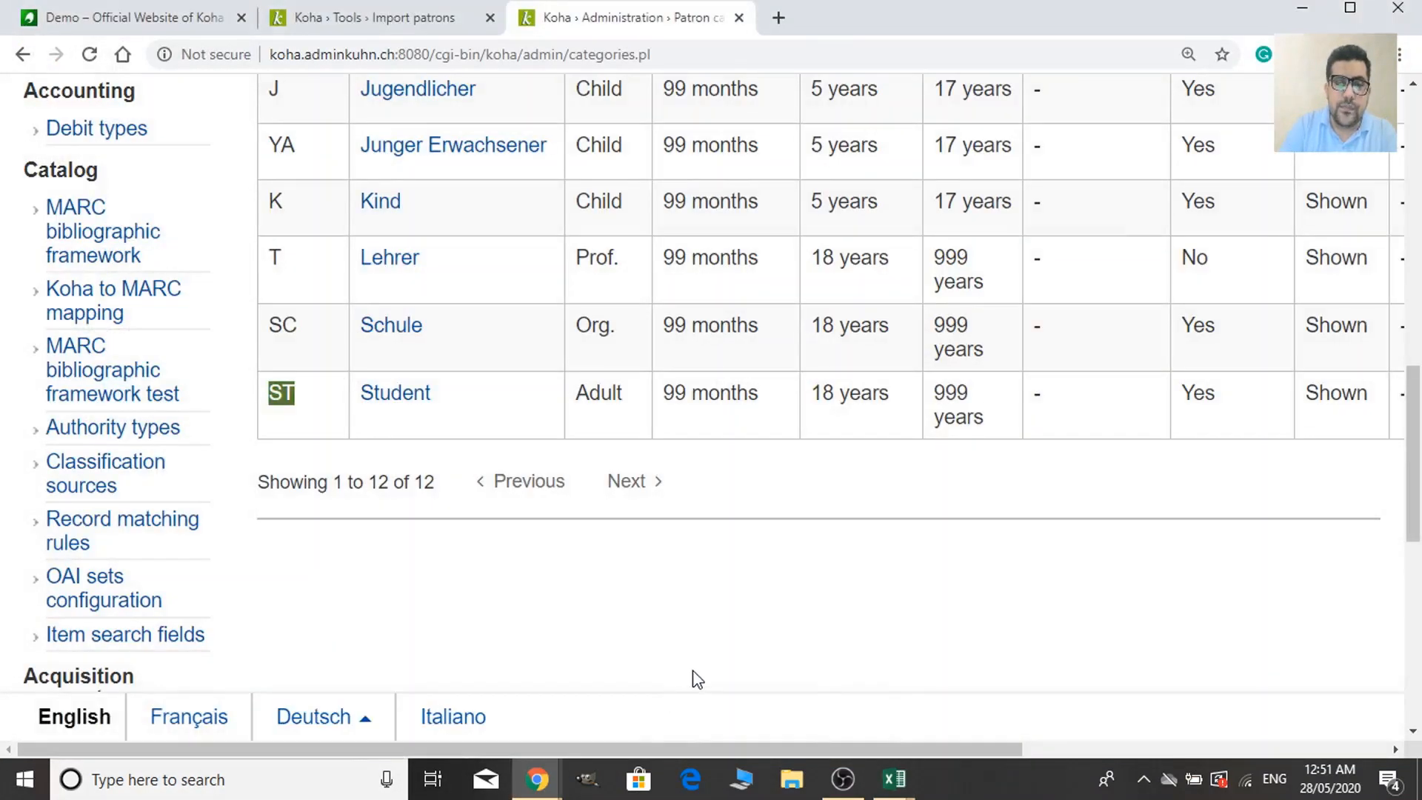
scroll(335, 401, "up", 6)
scroll(614, 305, "up", 5)
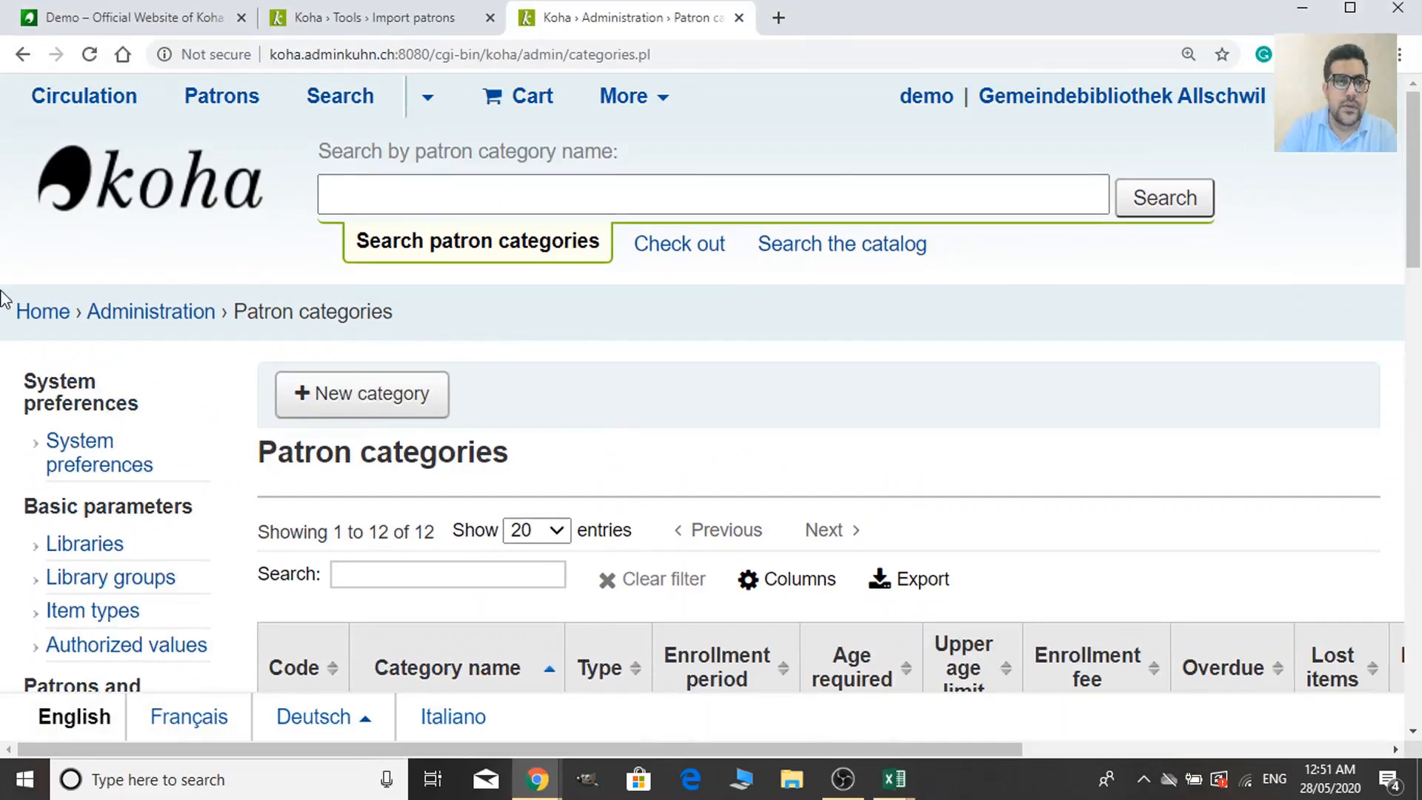
left_click(30, 314)
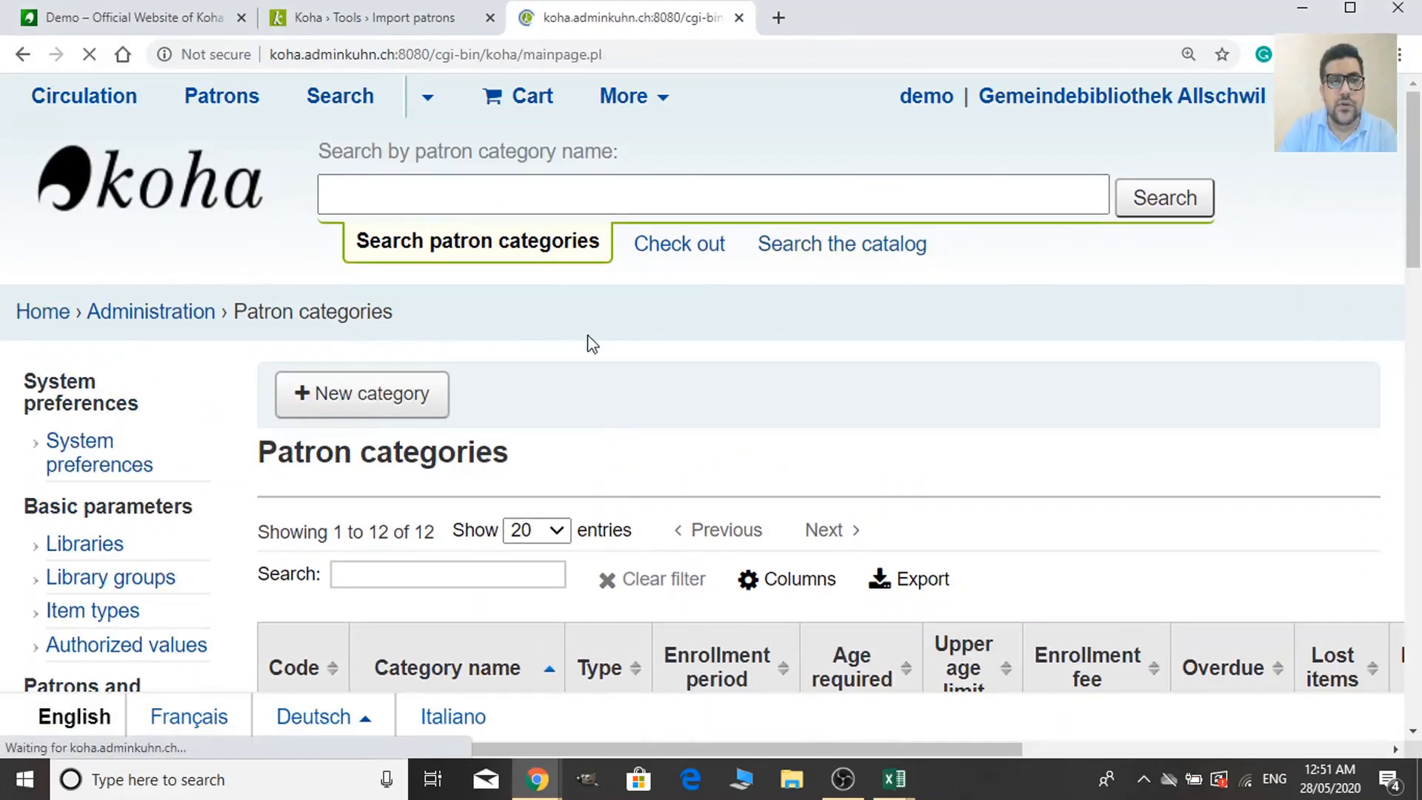
scroll(1089, 473, "down", 5)
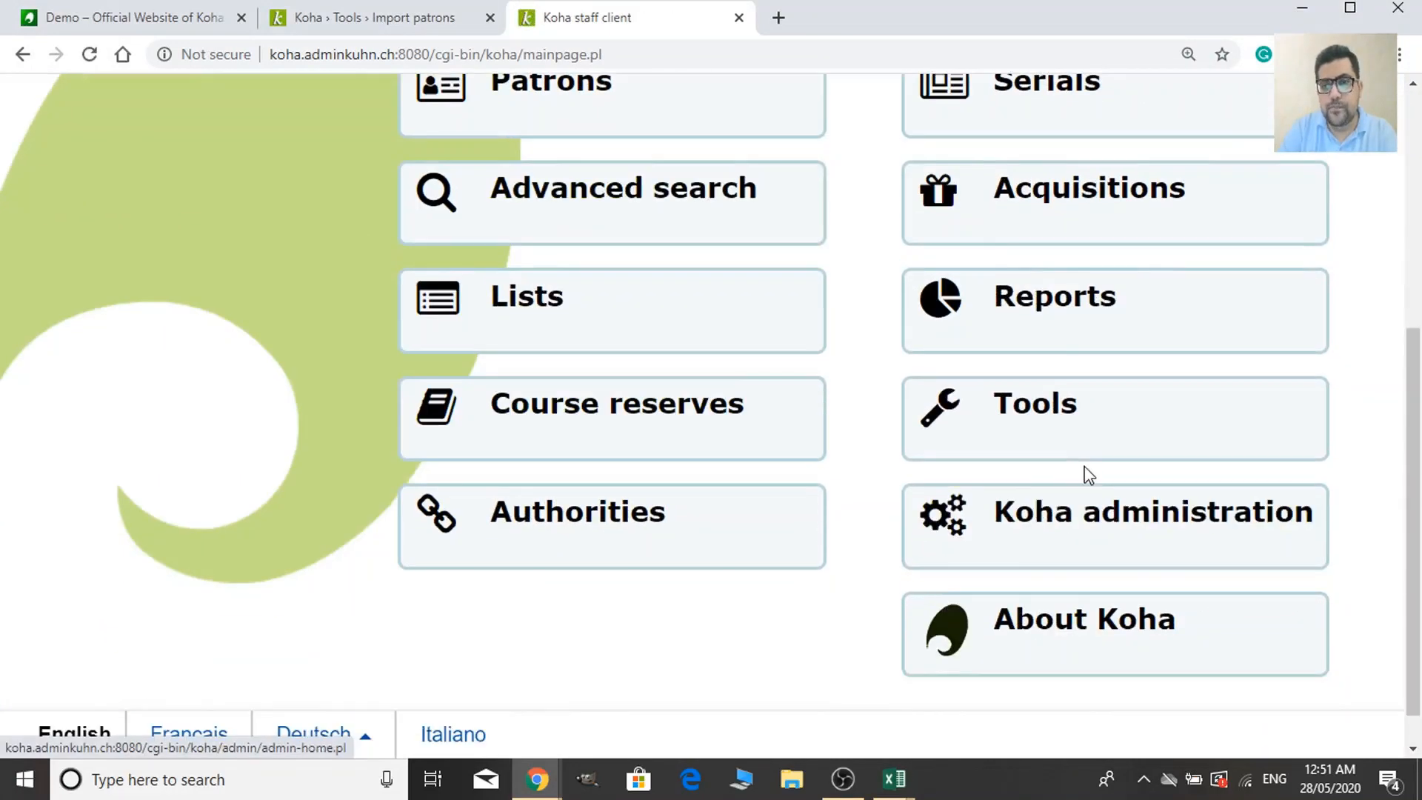
left_click(1094, 440)
scroll(744, 522, "down", 1)
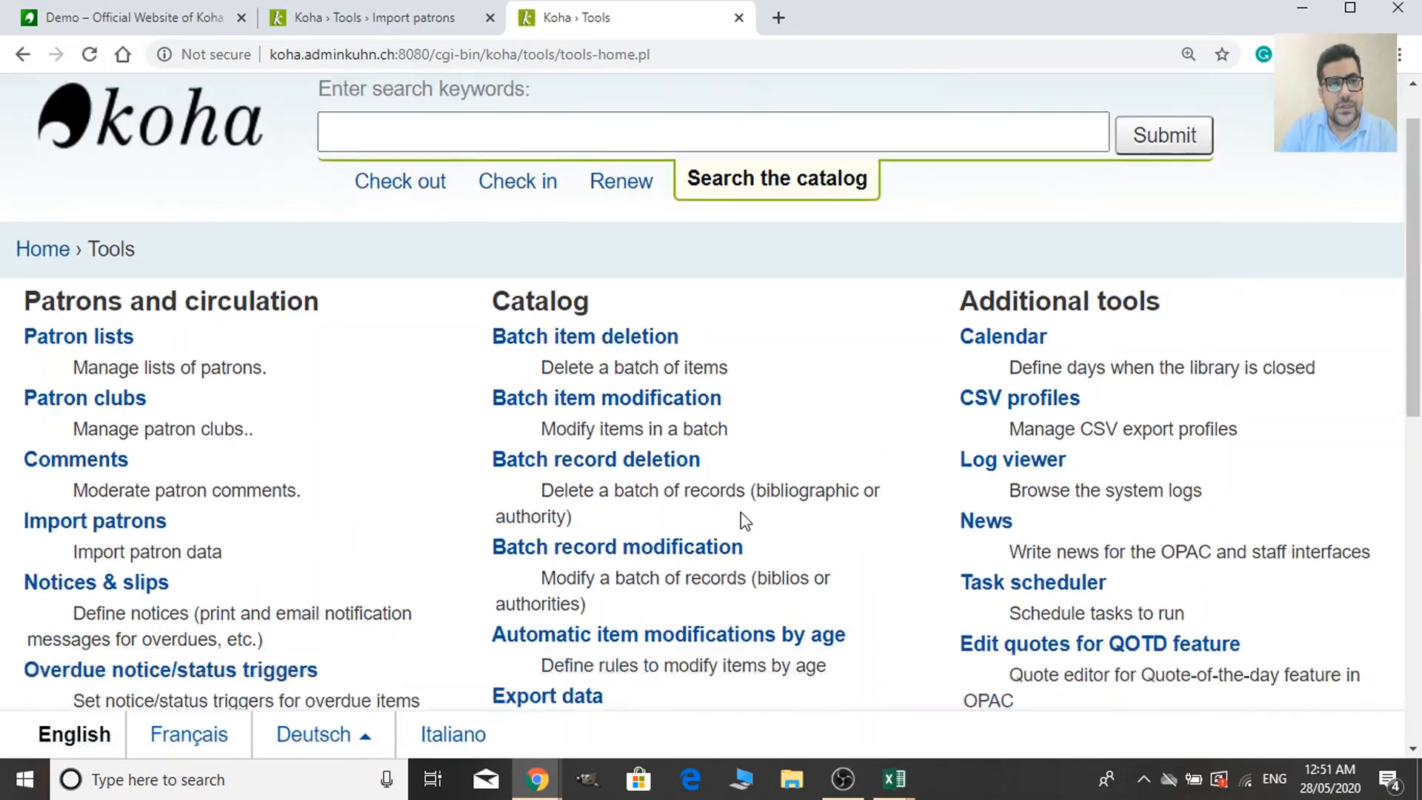
scroll(745, 521, "down", 3)
left_click(128, 280)
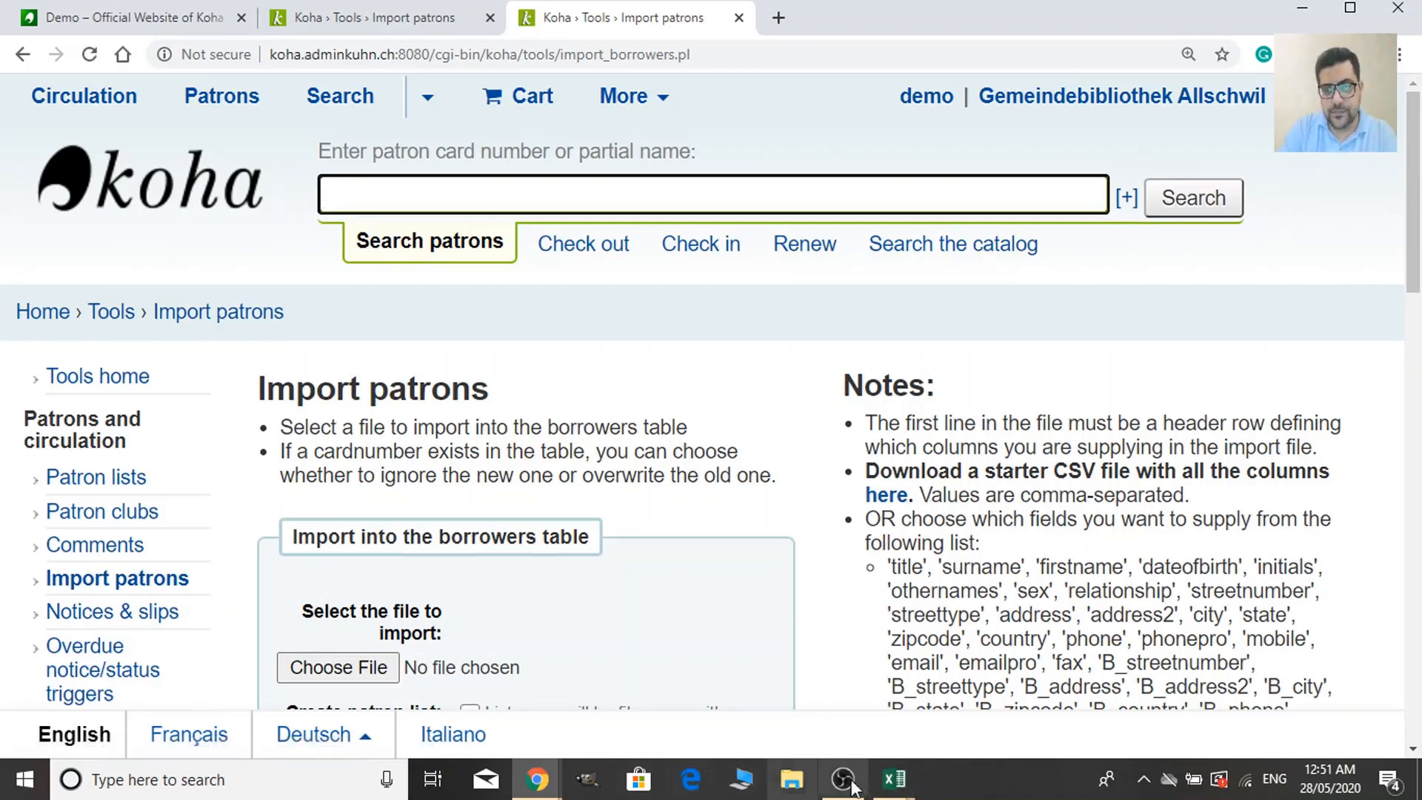
mouse_move(901, 794)
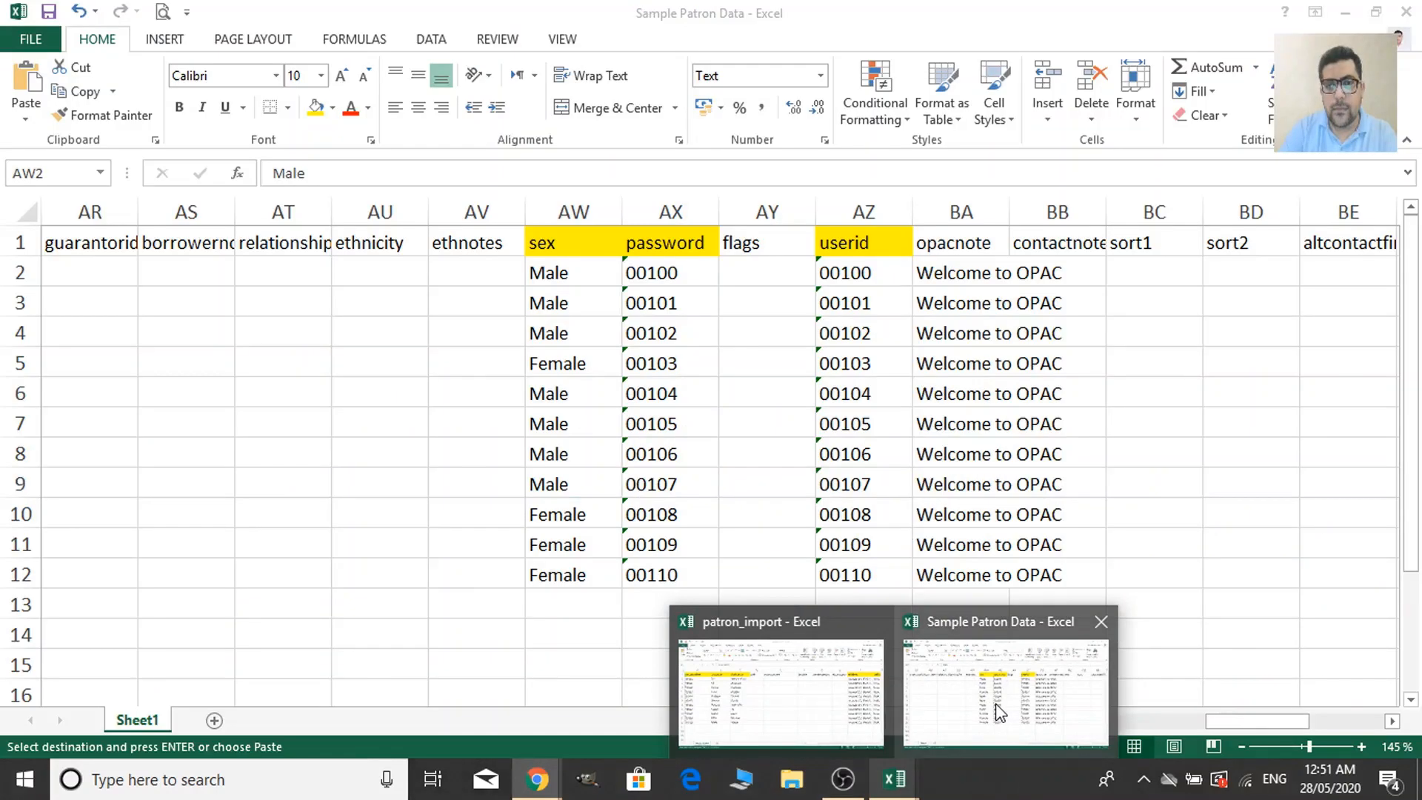
Save patron_import, keeping the CSV format.
left_click(875, 713)
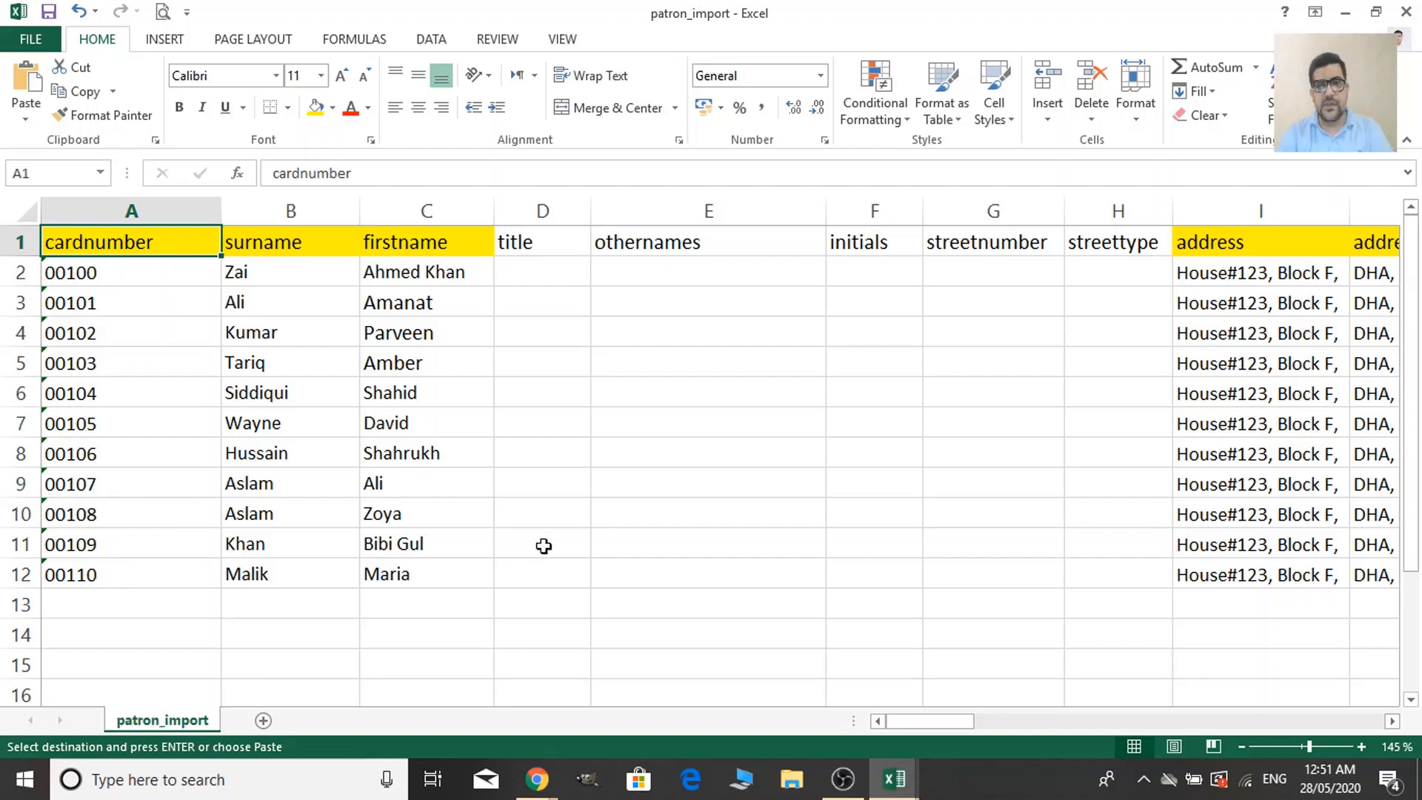
key("Escape")
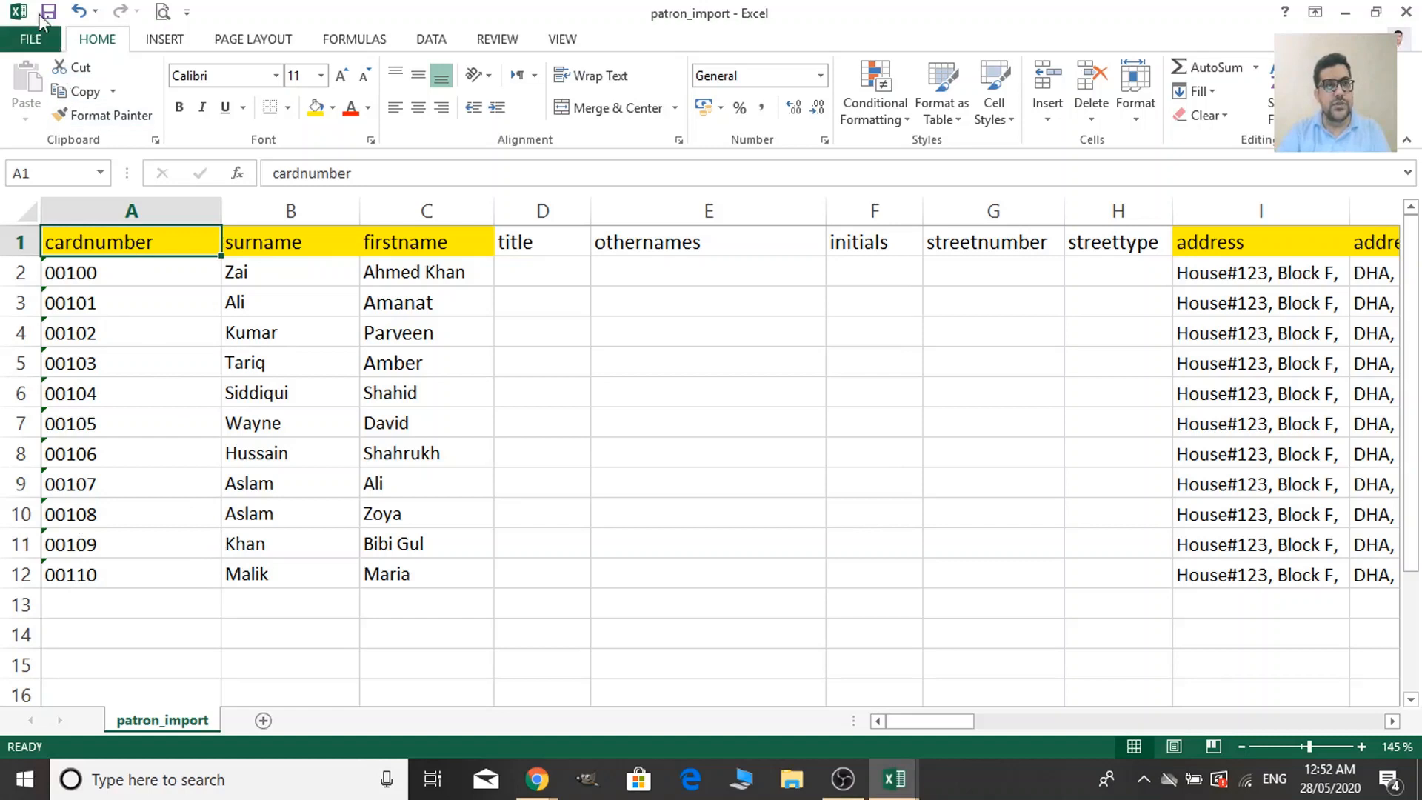
left_click(46, 15)
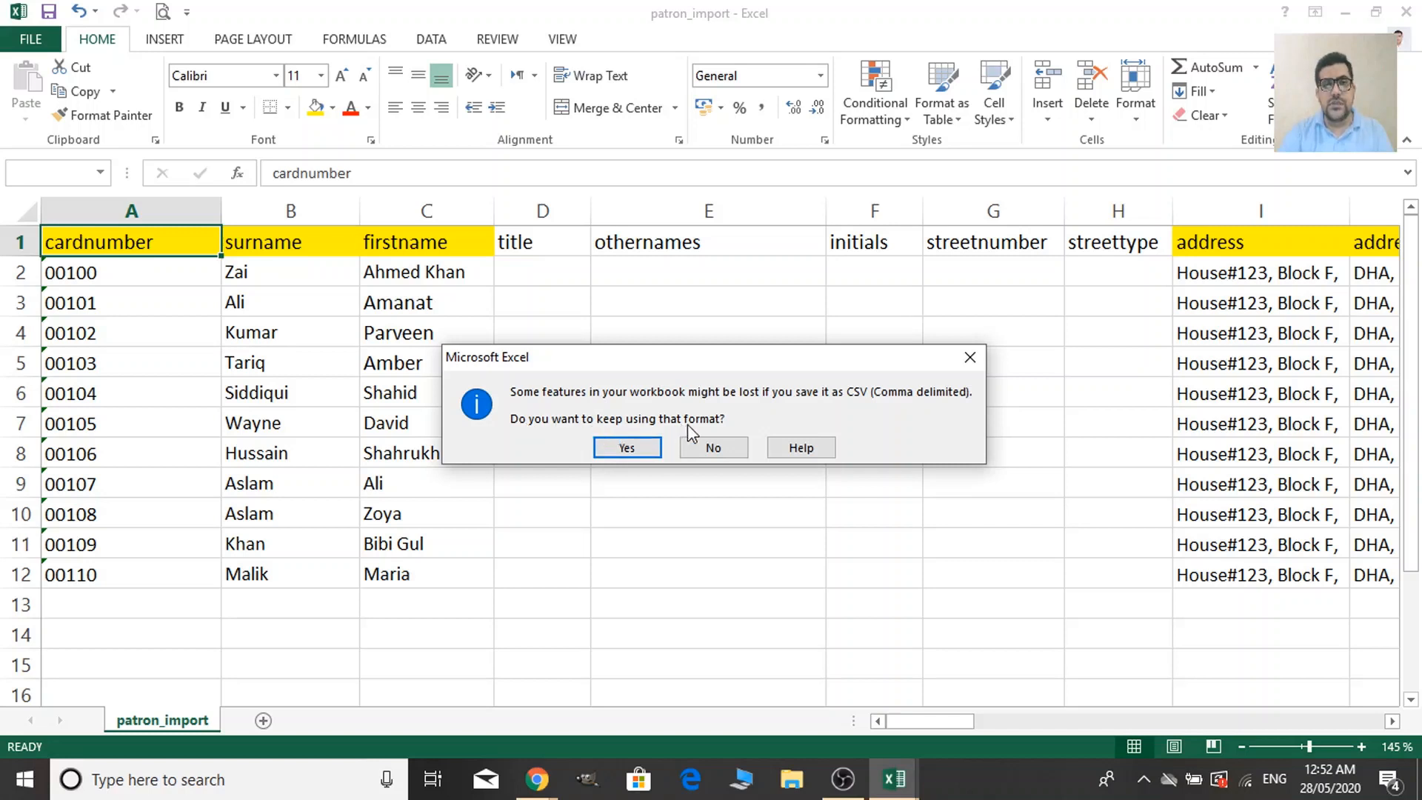
left_click(626, 447)
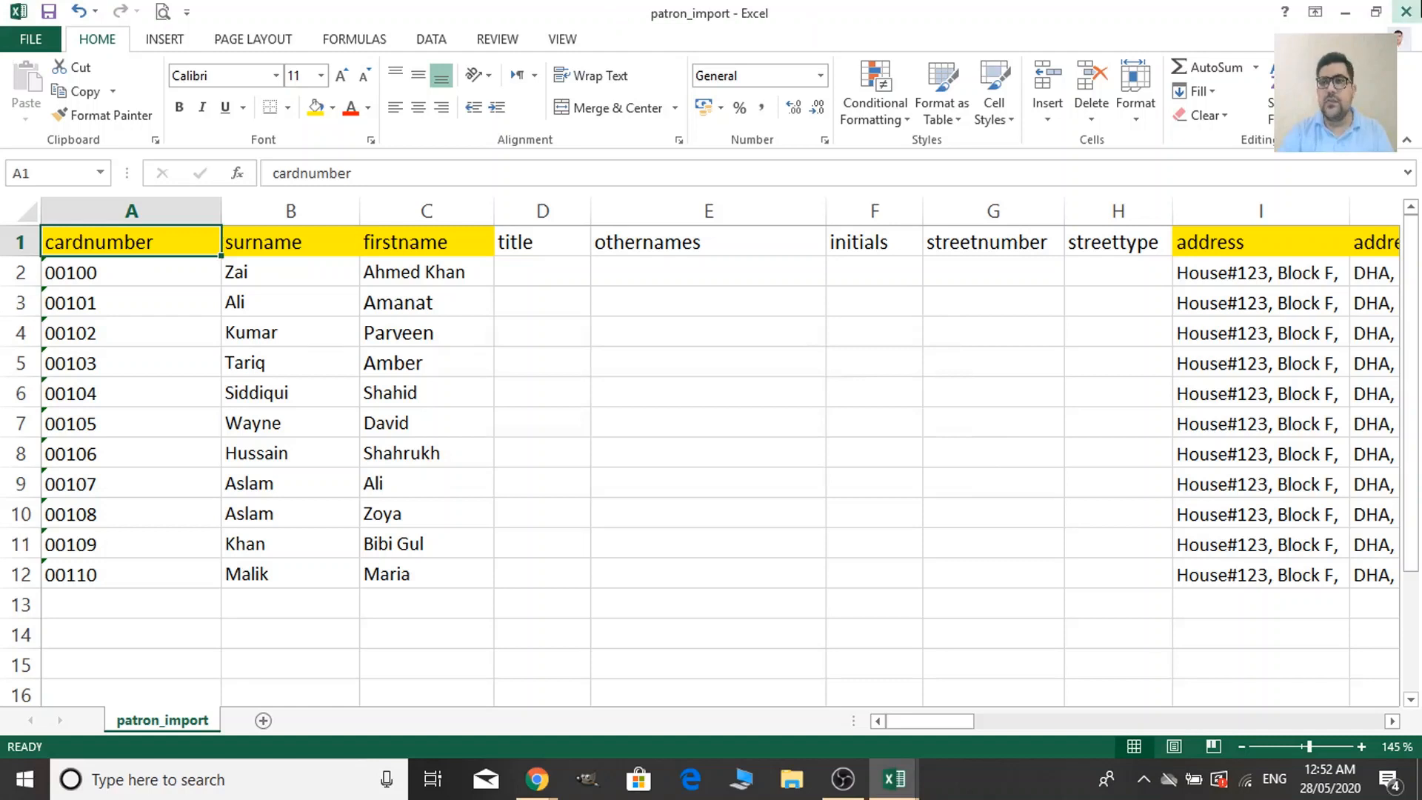
Close patron_import as CSV and close Sample Patron Data without saving.
left_click(1407, 11)
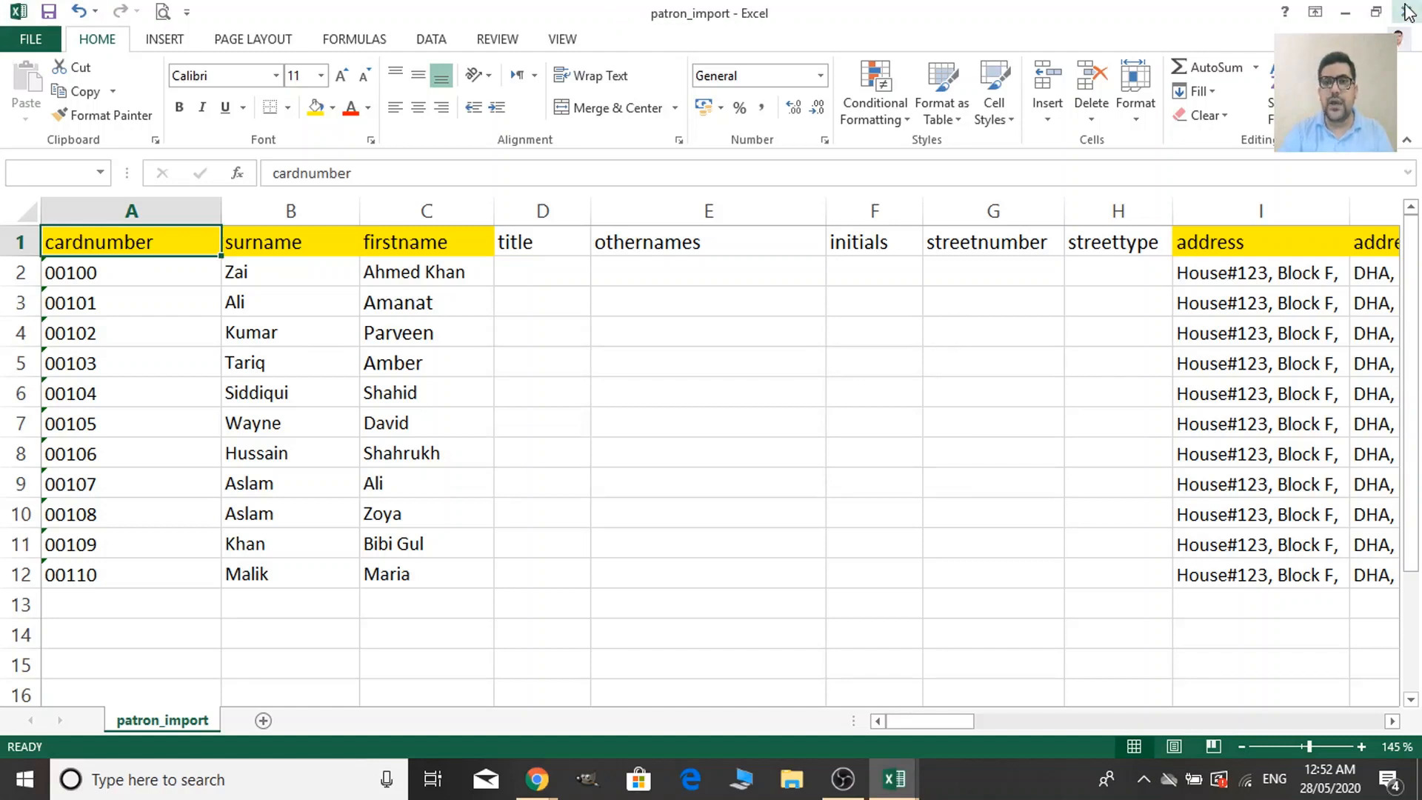
left_click(626, 412)
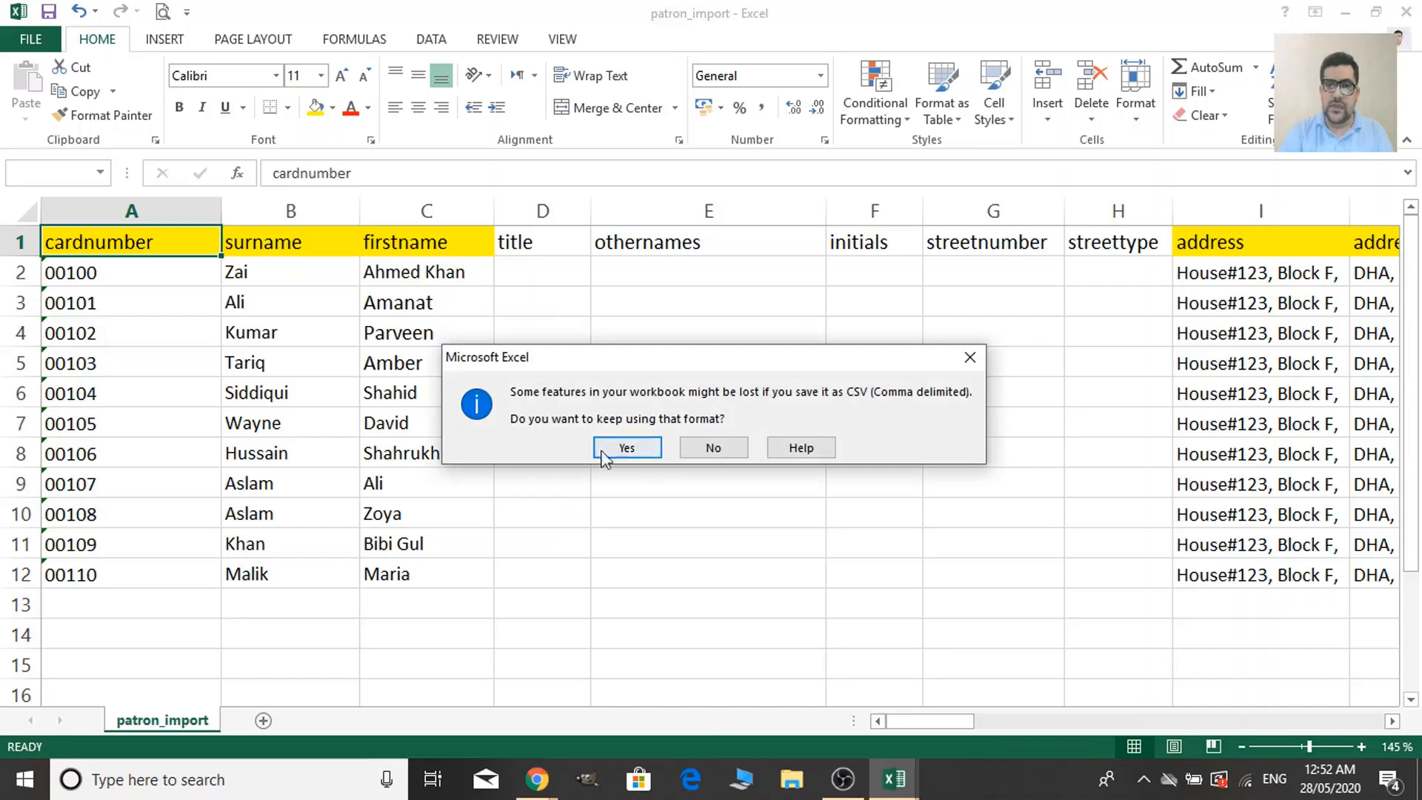
left_click(616, 447)
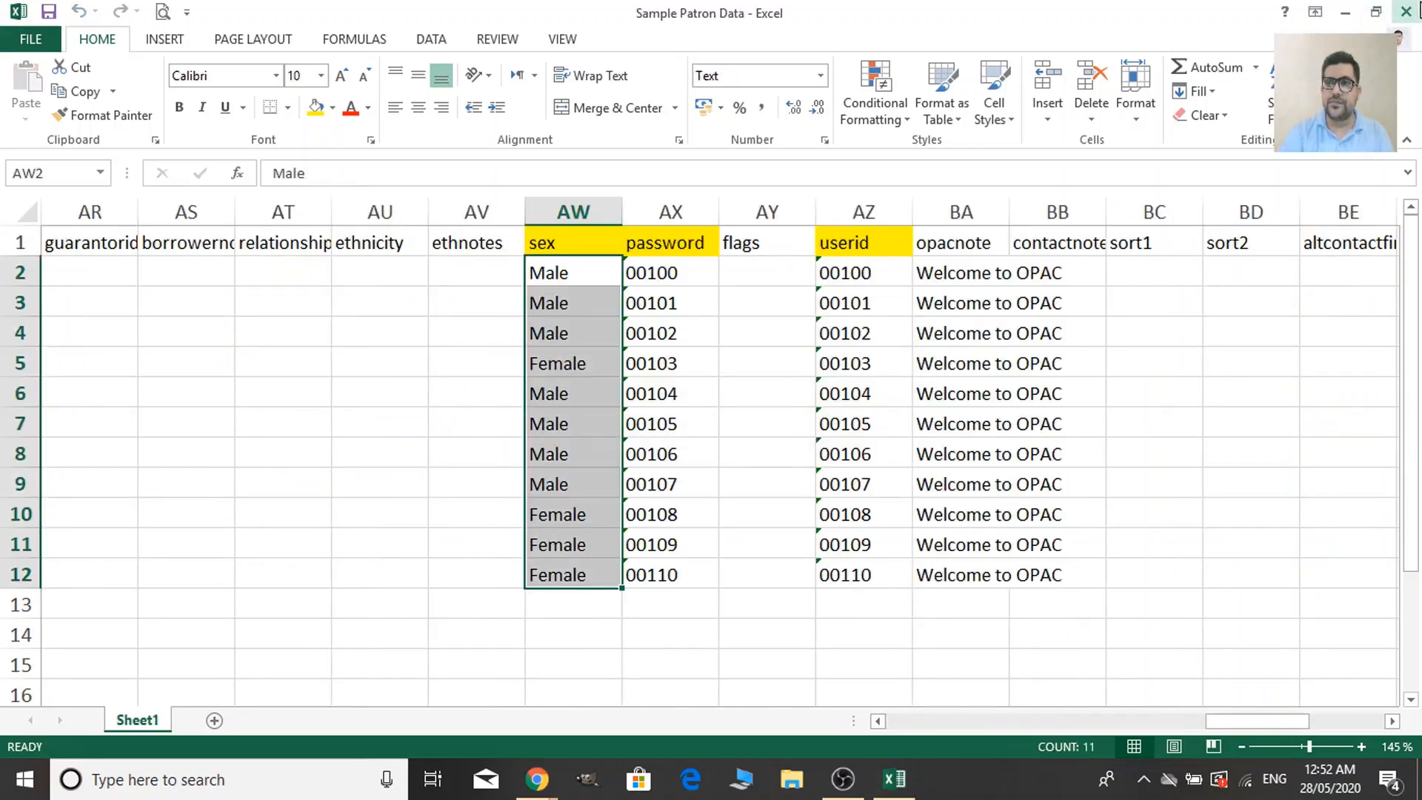
left_click(1409, 13)
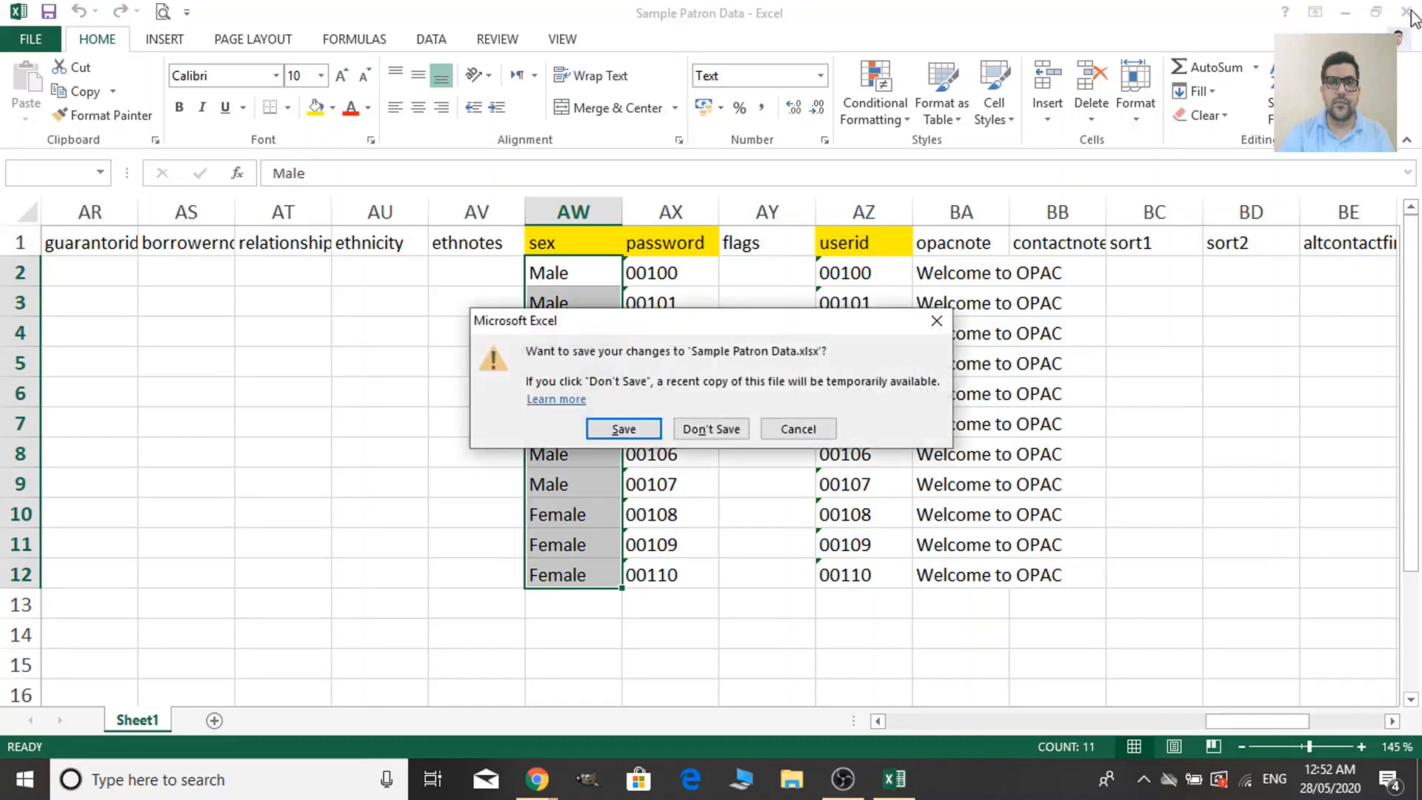
left_click(711, 428)
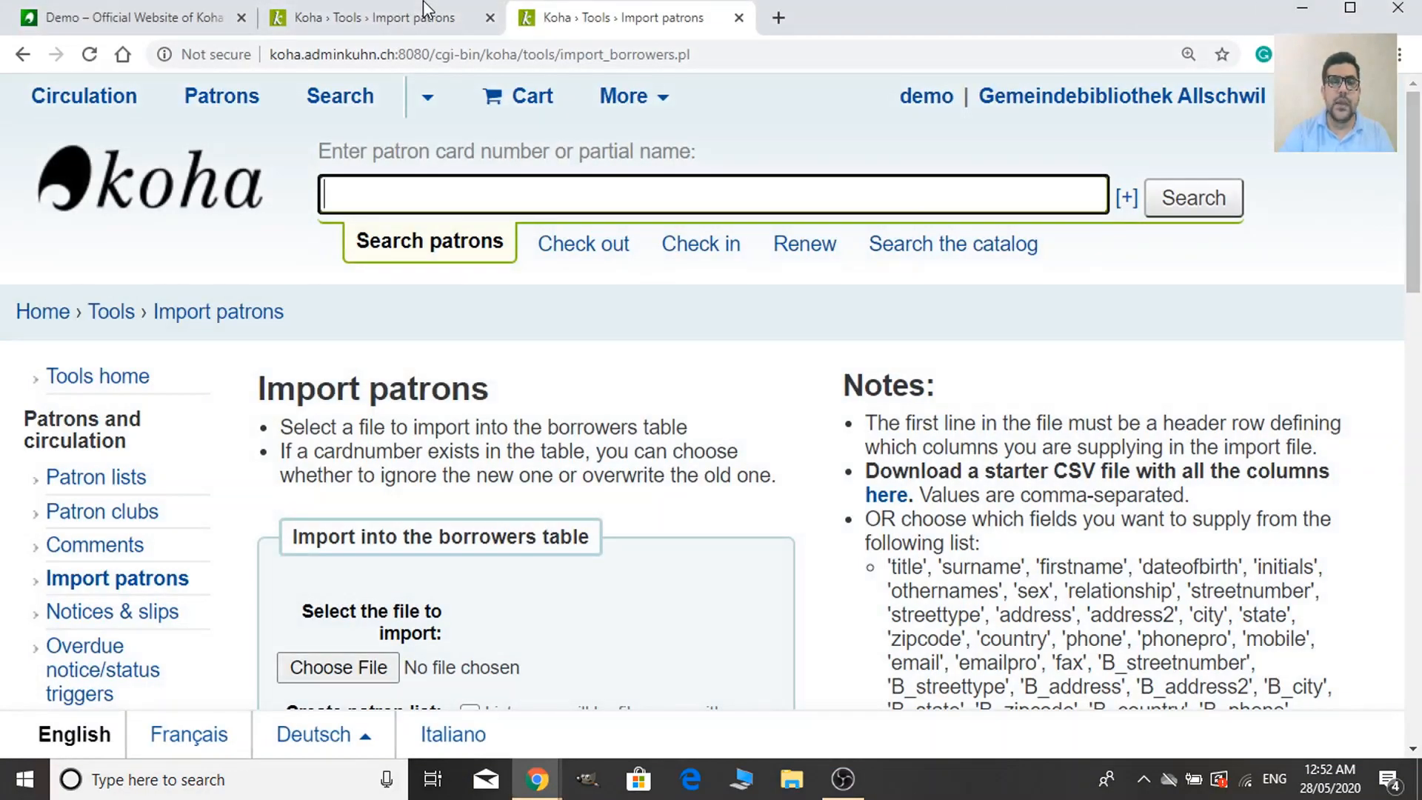
Open the Import patrons file chooser and browse for the import file.
scroll(612, 475, "down", 1)
scroll(612, 474, "down", 1)
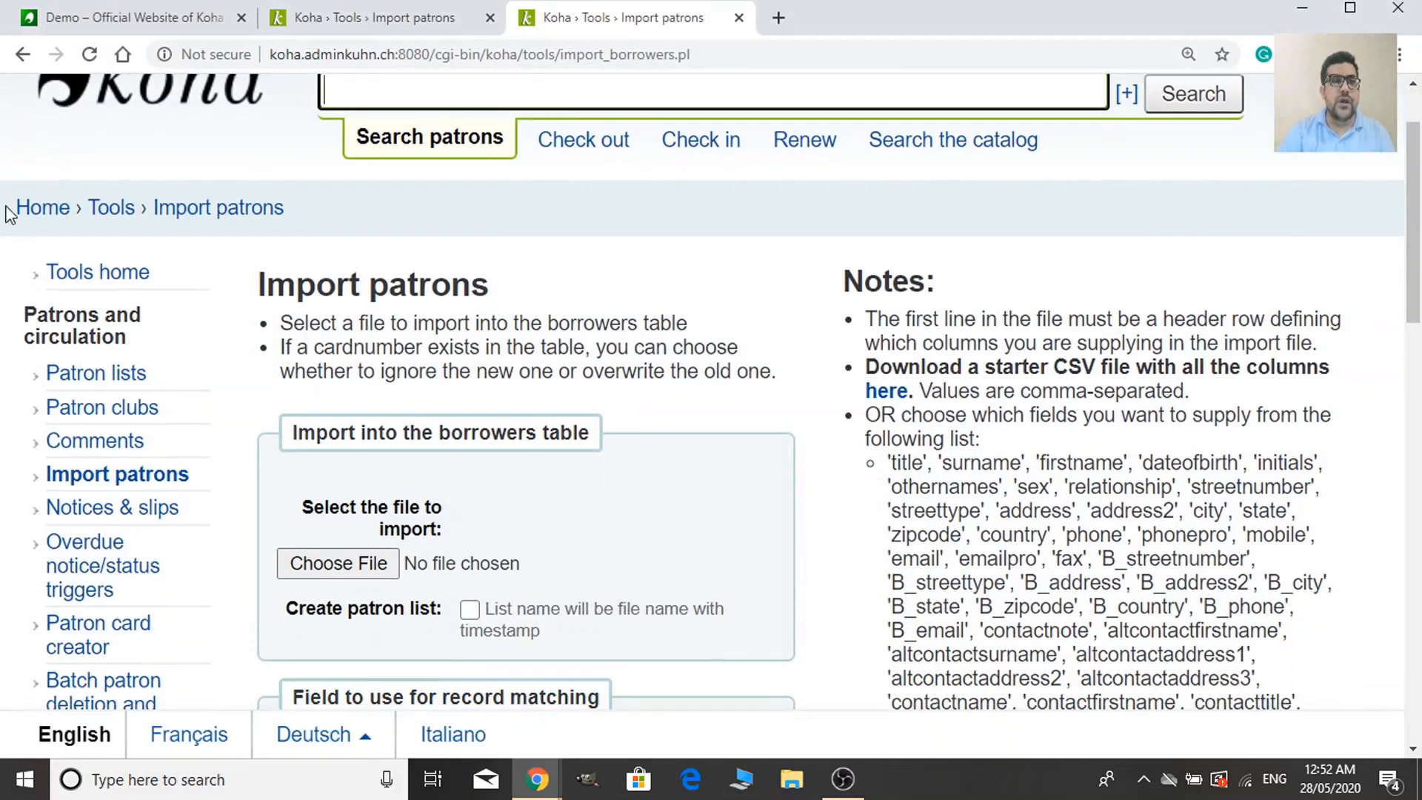
scroll(320, 339, "down", 2)
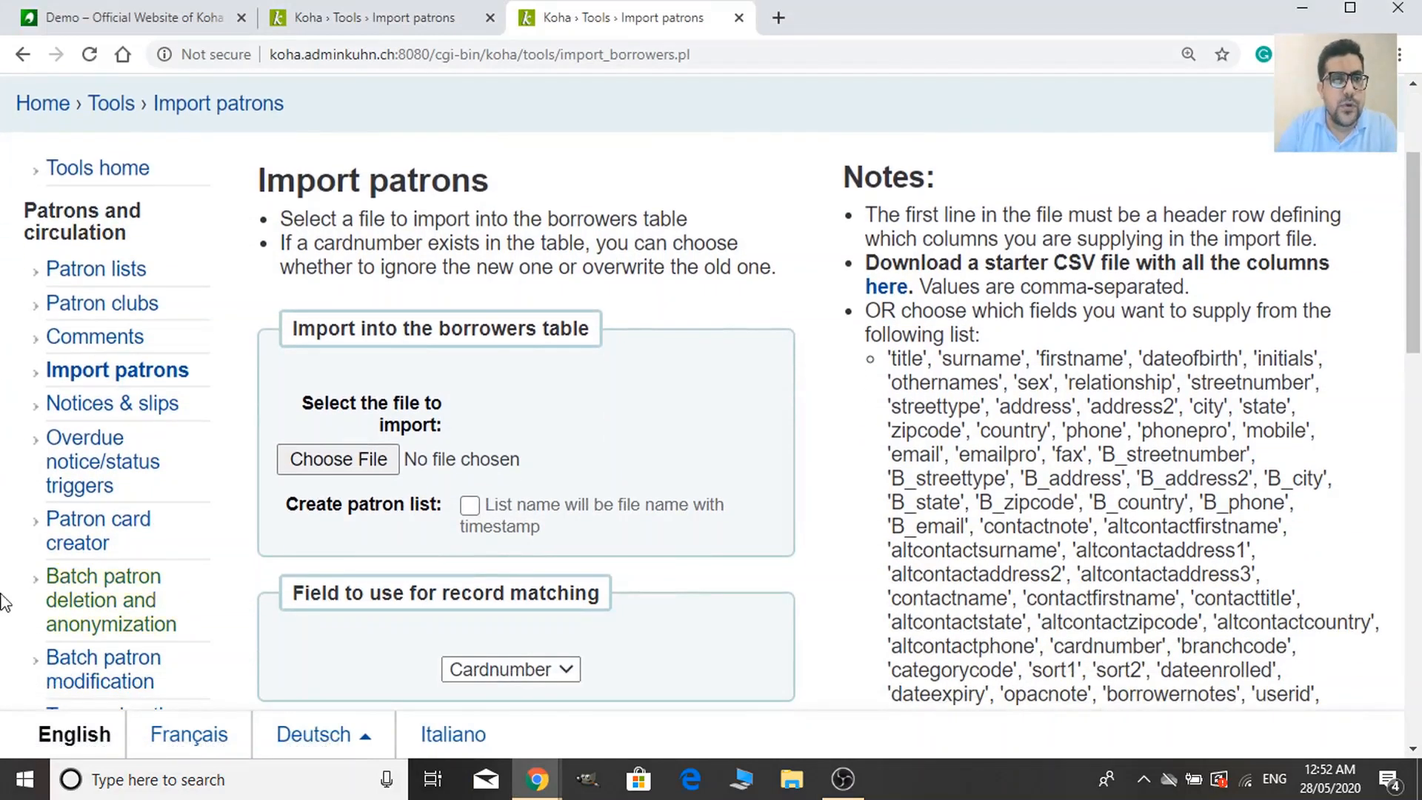
scroll(533, 578, "down", 4)
left_click(345, 265)
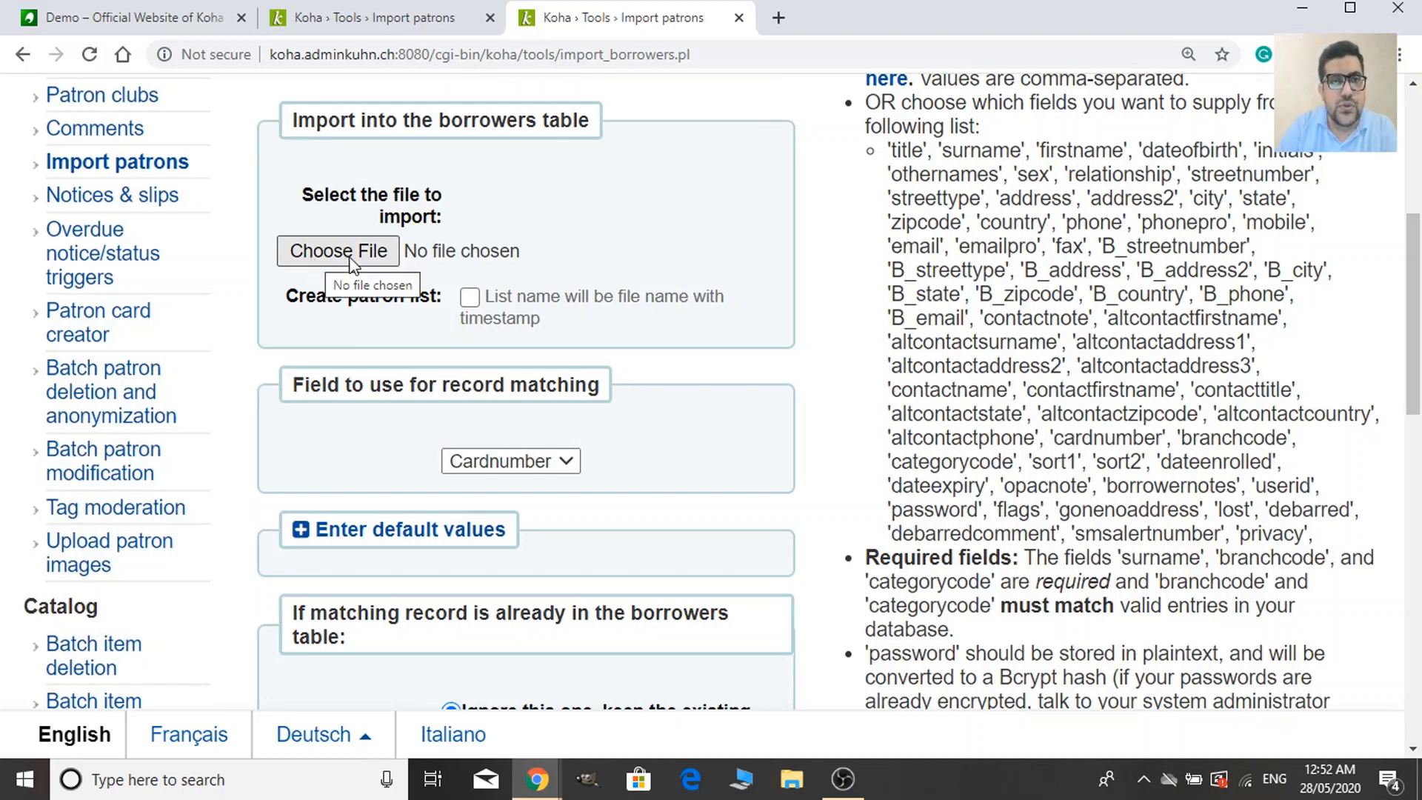
left_click(356, 261)
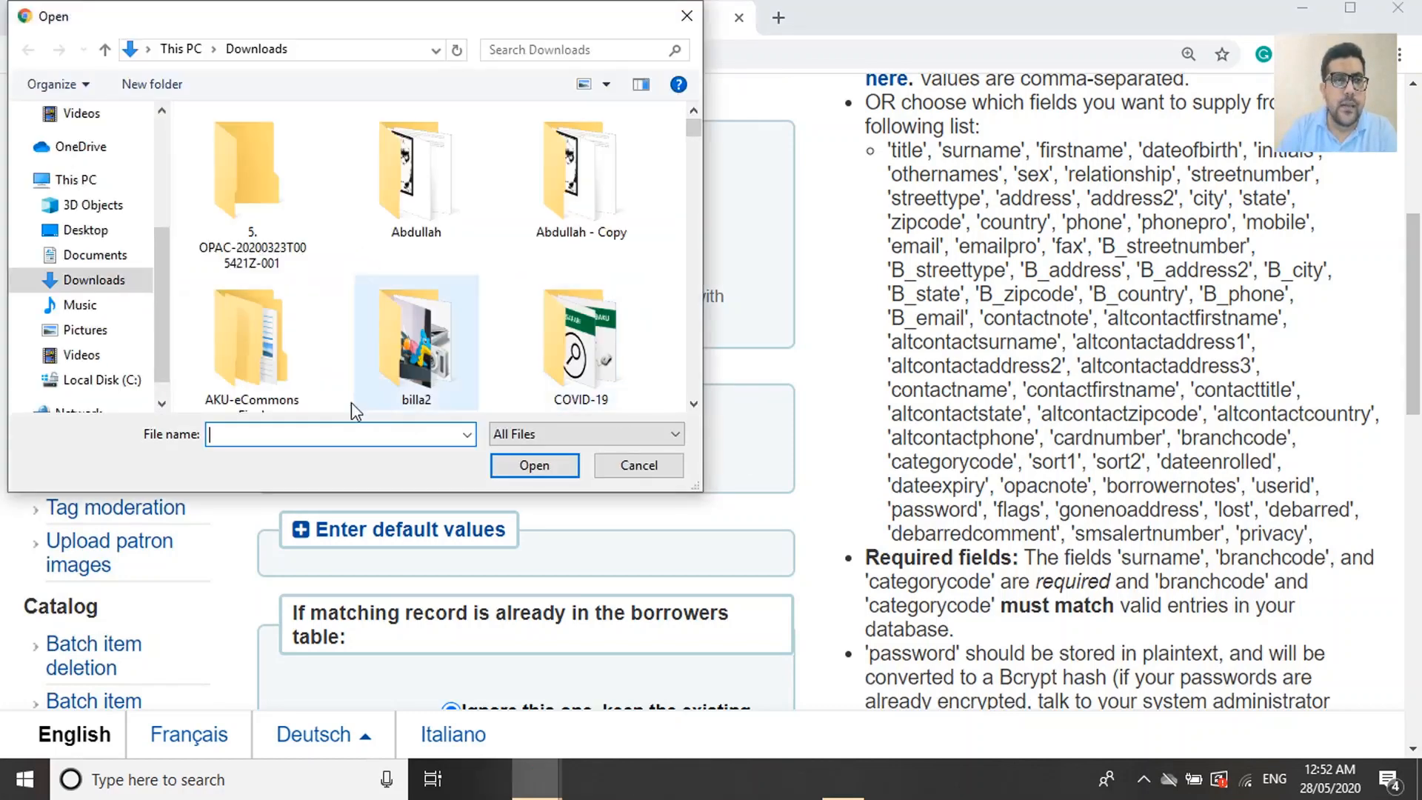
scroll(414, 344, "down", 3)
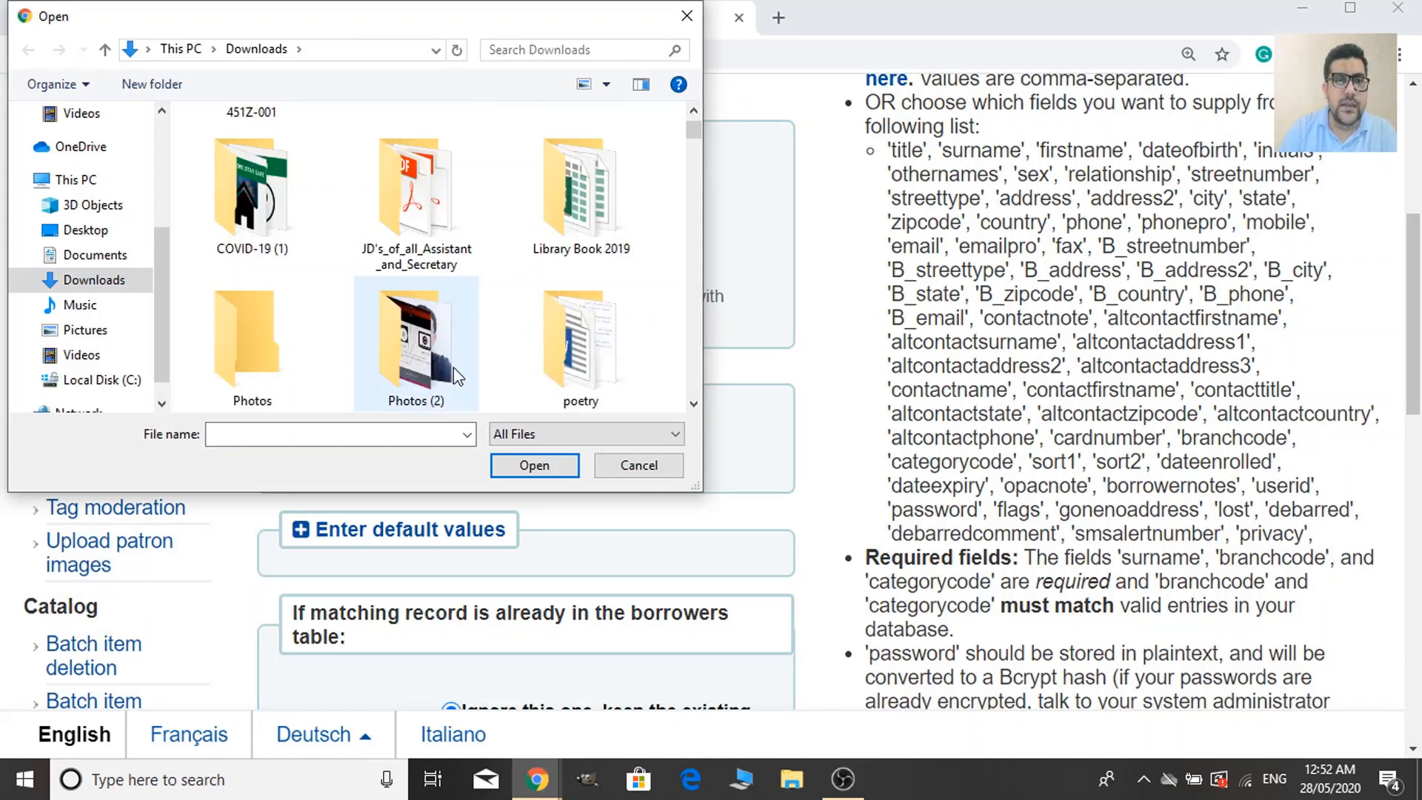
left_click(438, 364)
key("i")
key("i")
key("i")
key("i")
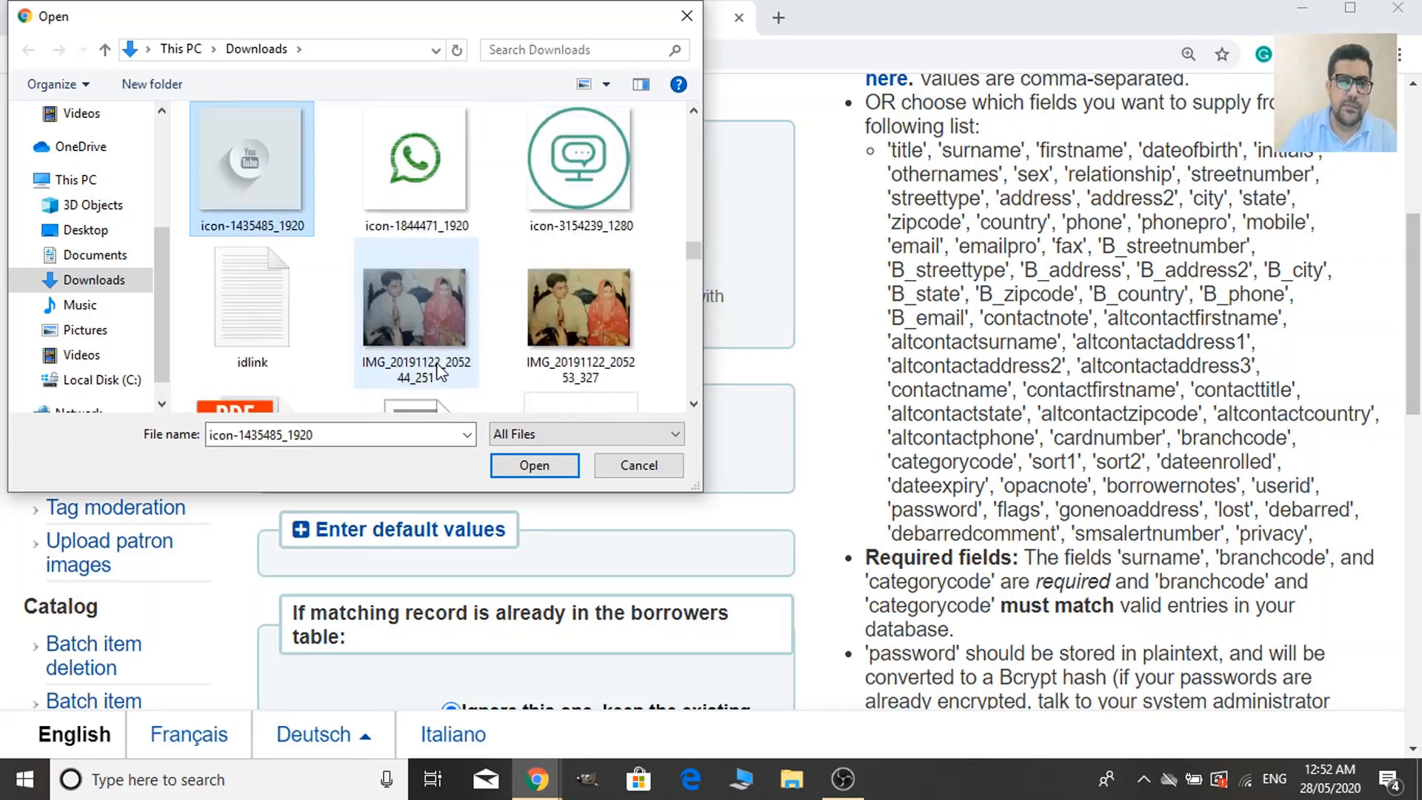
key("i")
key("i")
key("i")
key("i")
key("i")
key("i")
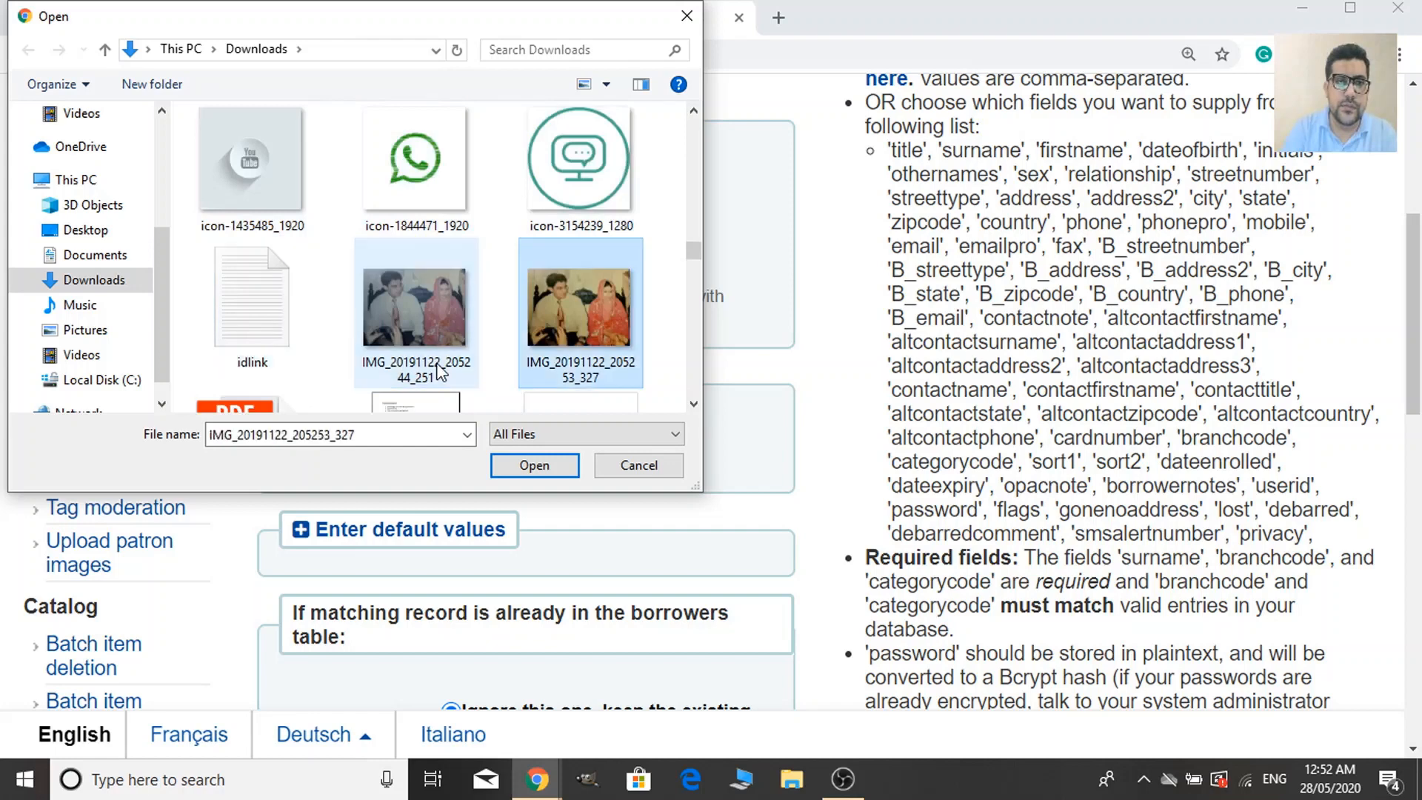
key("i")
key("i")
key("i")
key("i")
key("i")
key("i")
key("i")
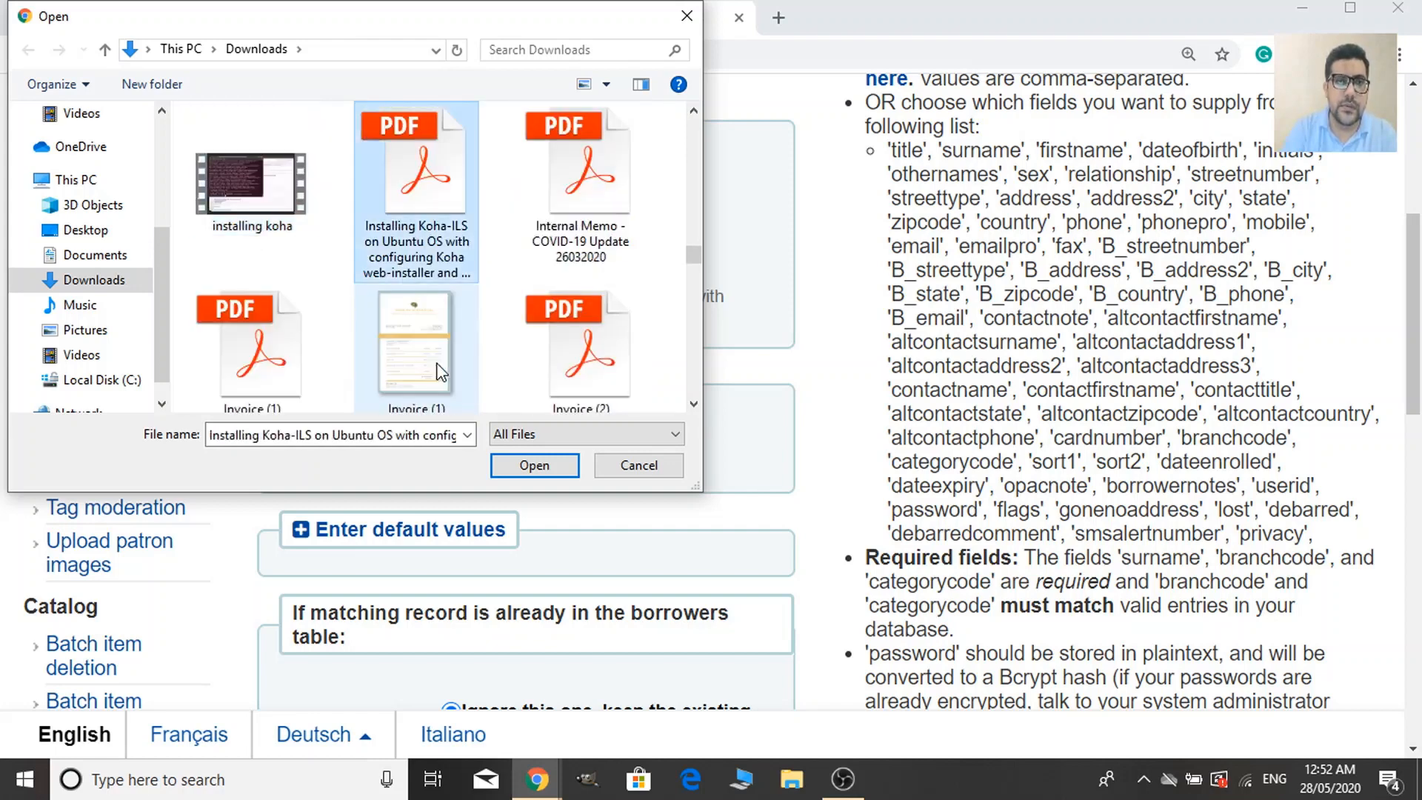
key("i")
key("i")
key("i")
key("i")
key("i")
key("i")
key("i")
key("i")
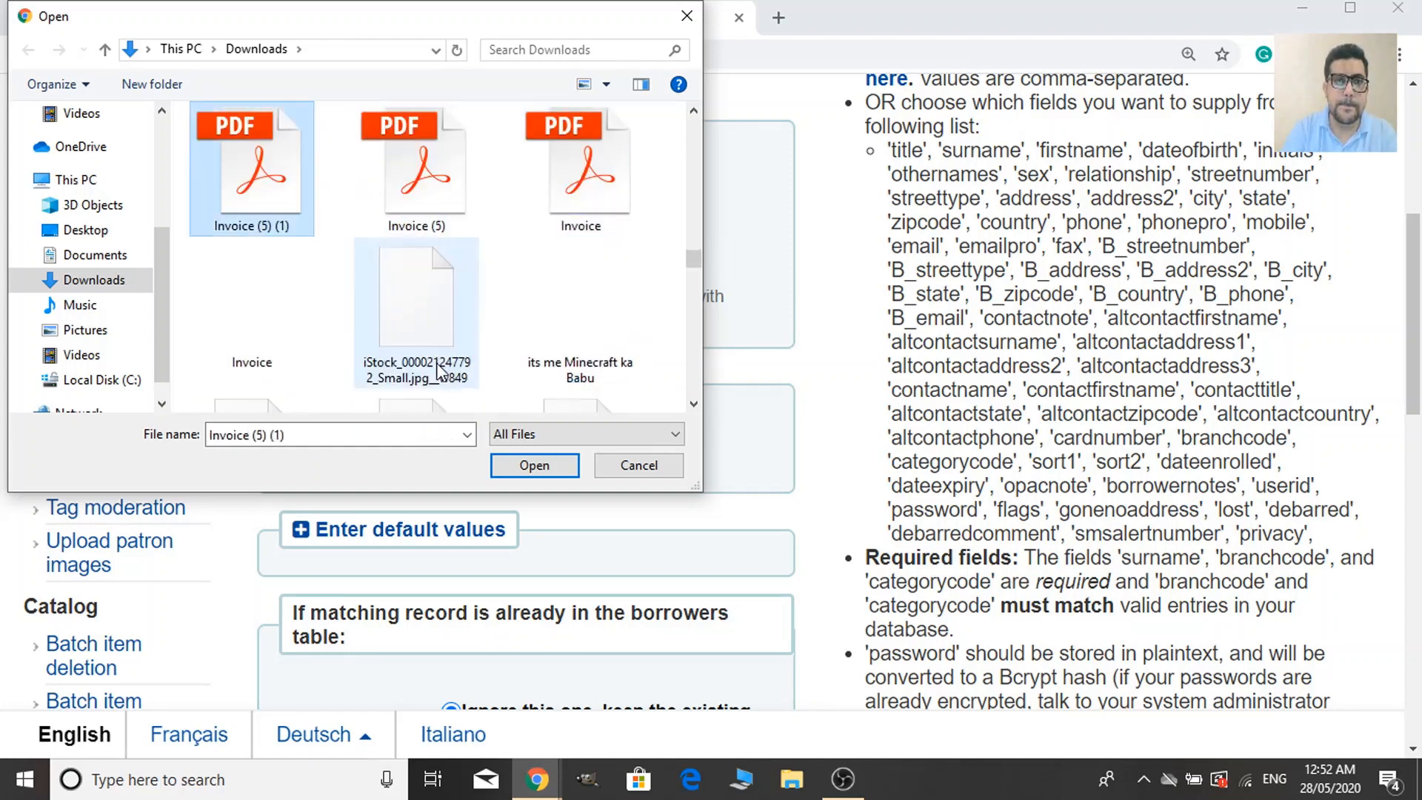
key("i")
key("i")
key("i")
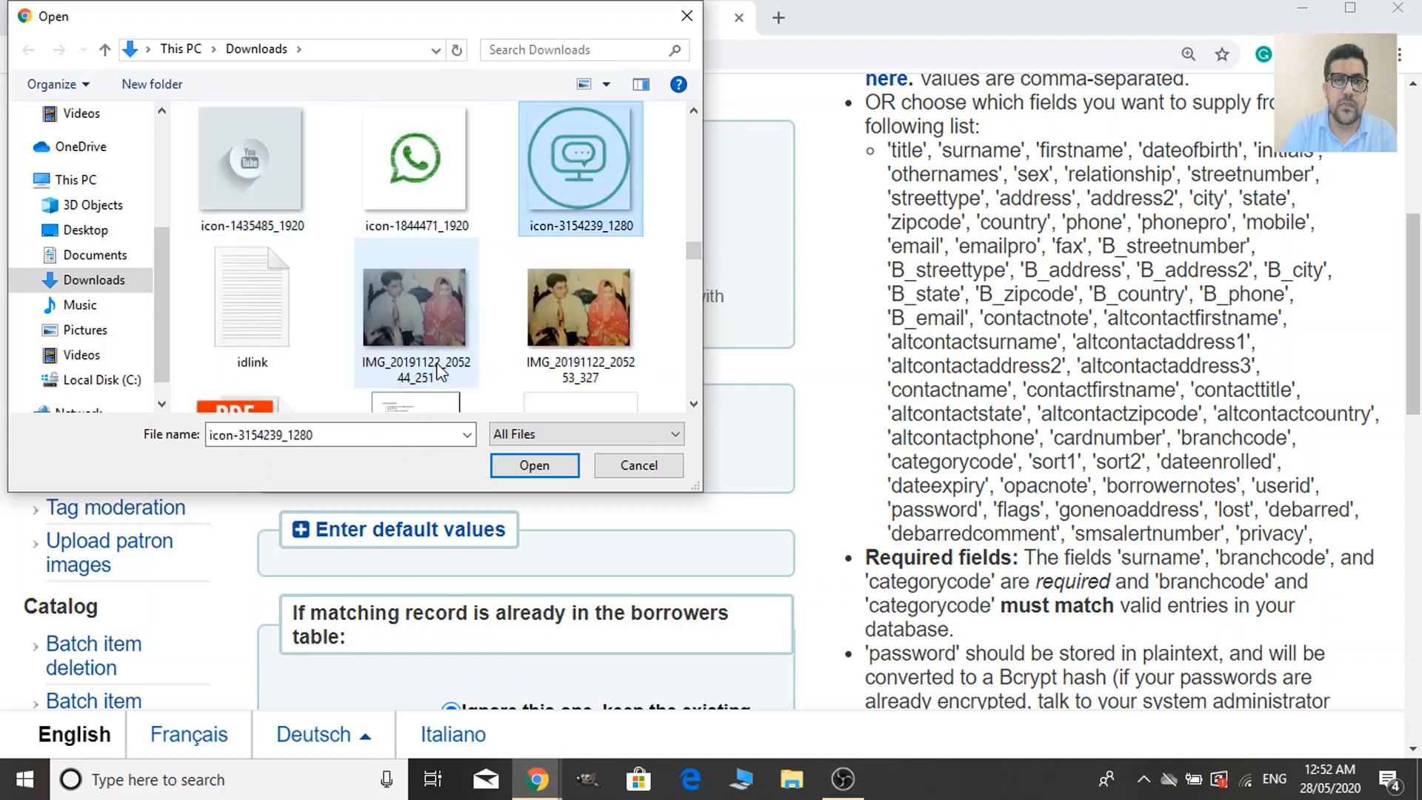
Pick patron_import.csv from Downloads as the file to upload.
left_click(88, 285)
left_click_drag(692, 261, 691, 307)
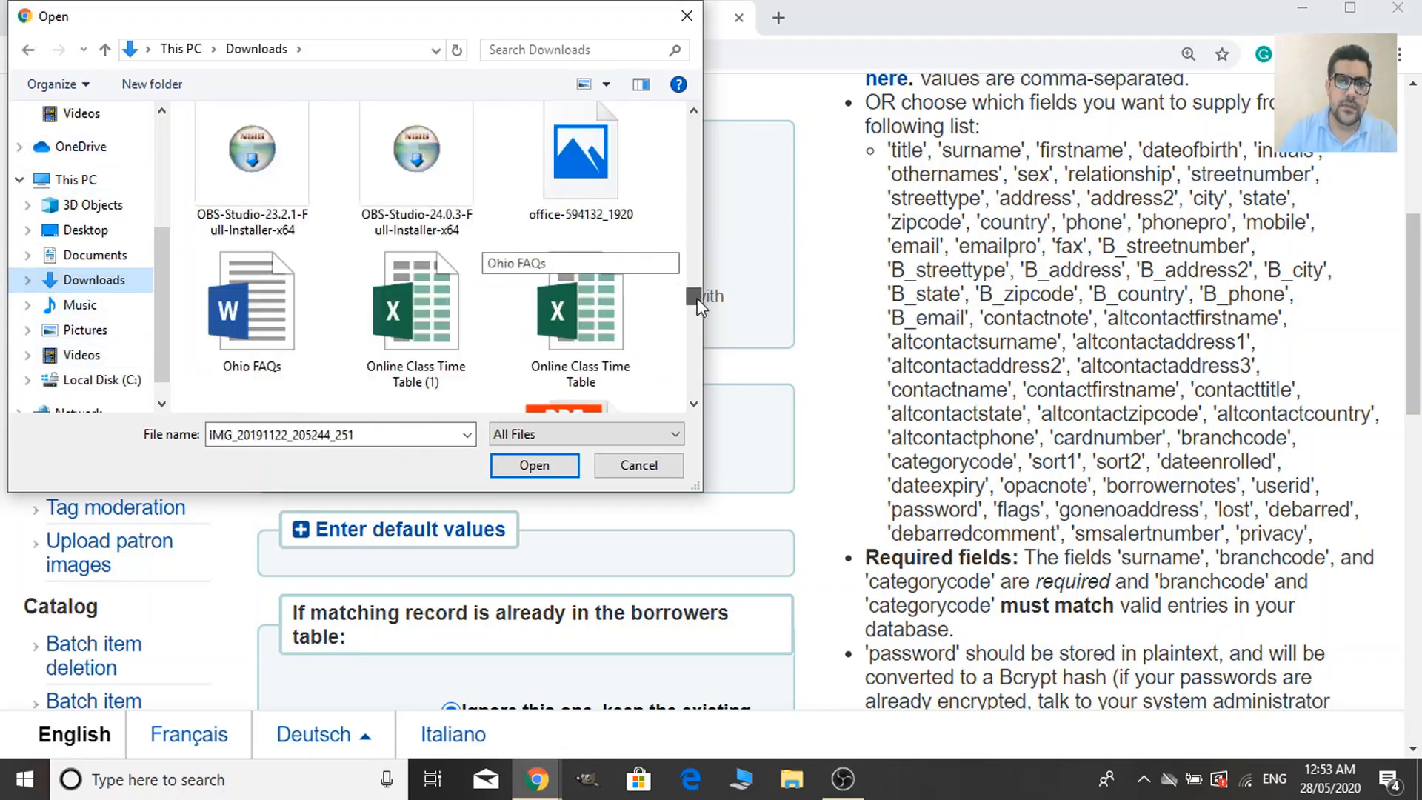
scroll(690, 308, "down", 4)
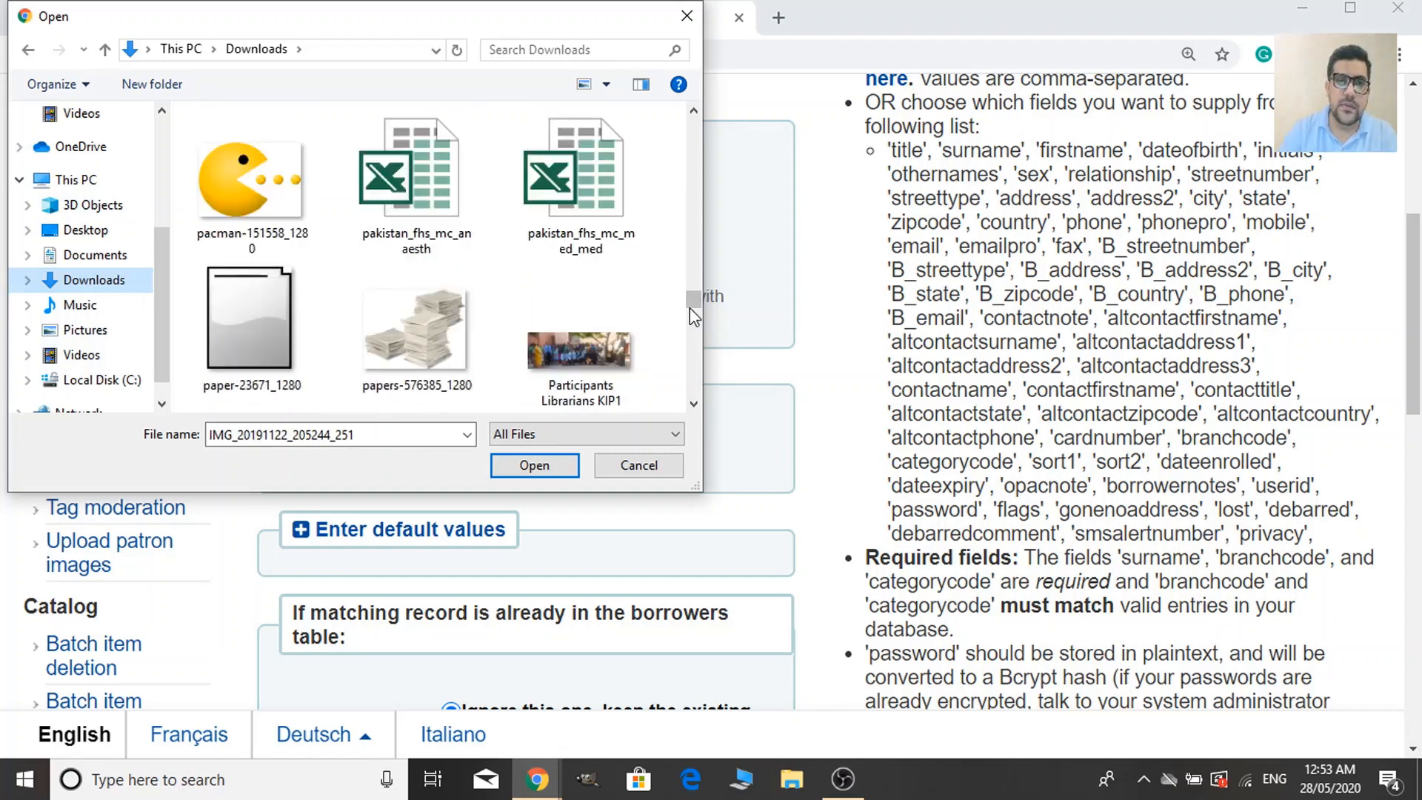
scroll(690, 308, "down", 2)
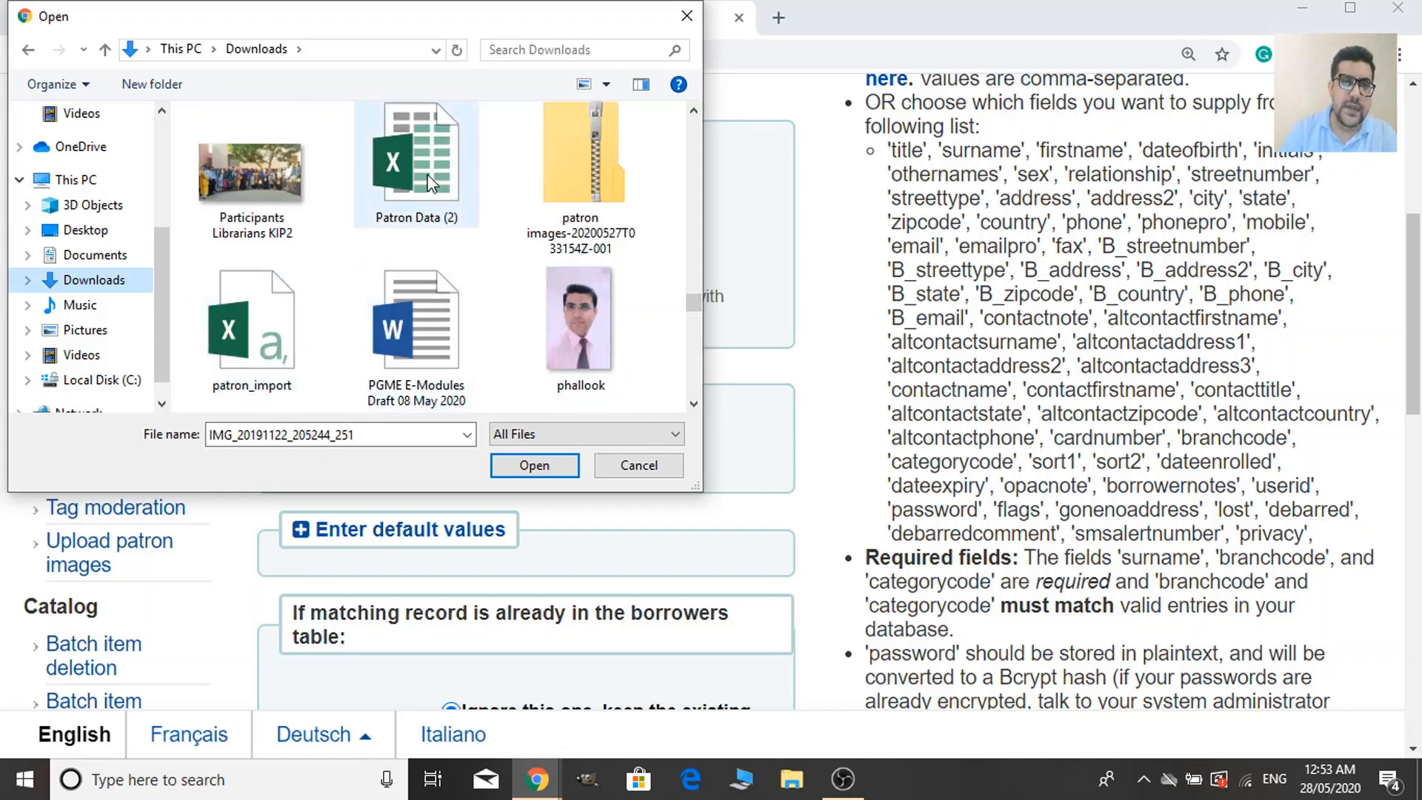
left_click(256, 333)
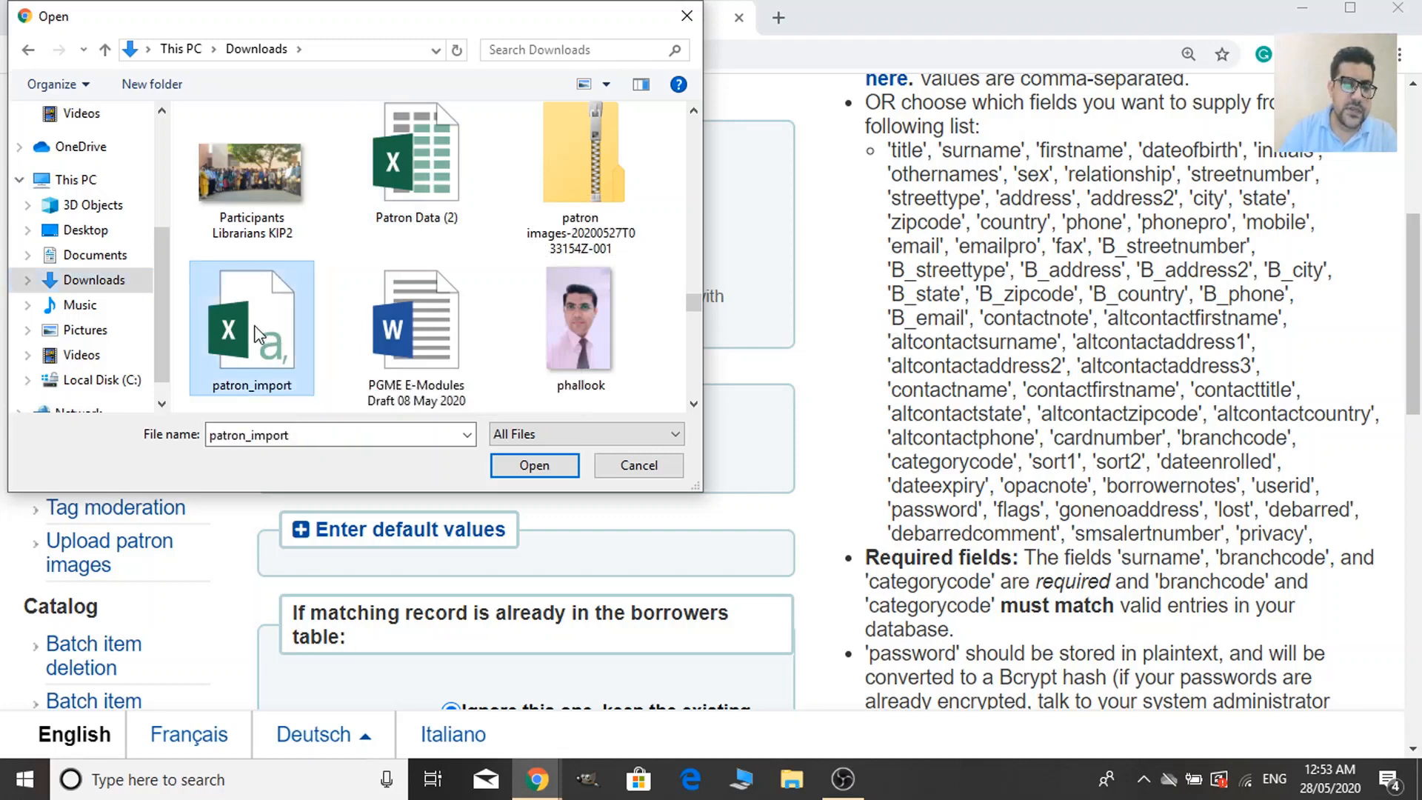
left_click(540, 469)
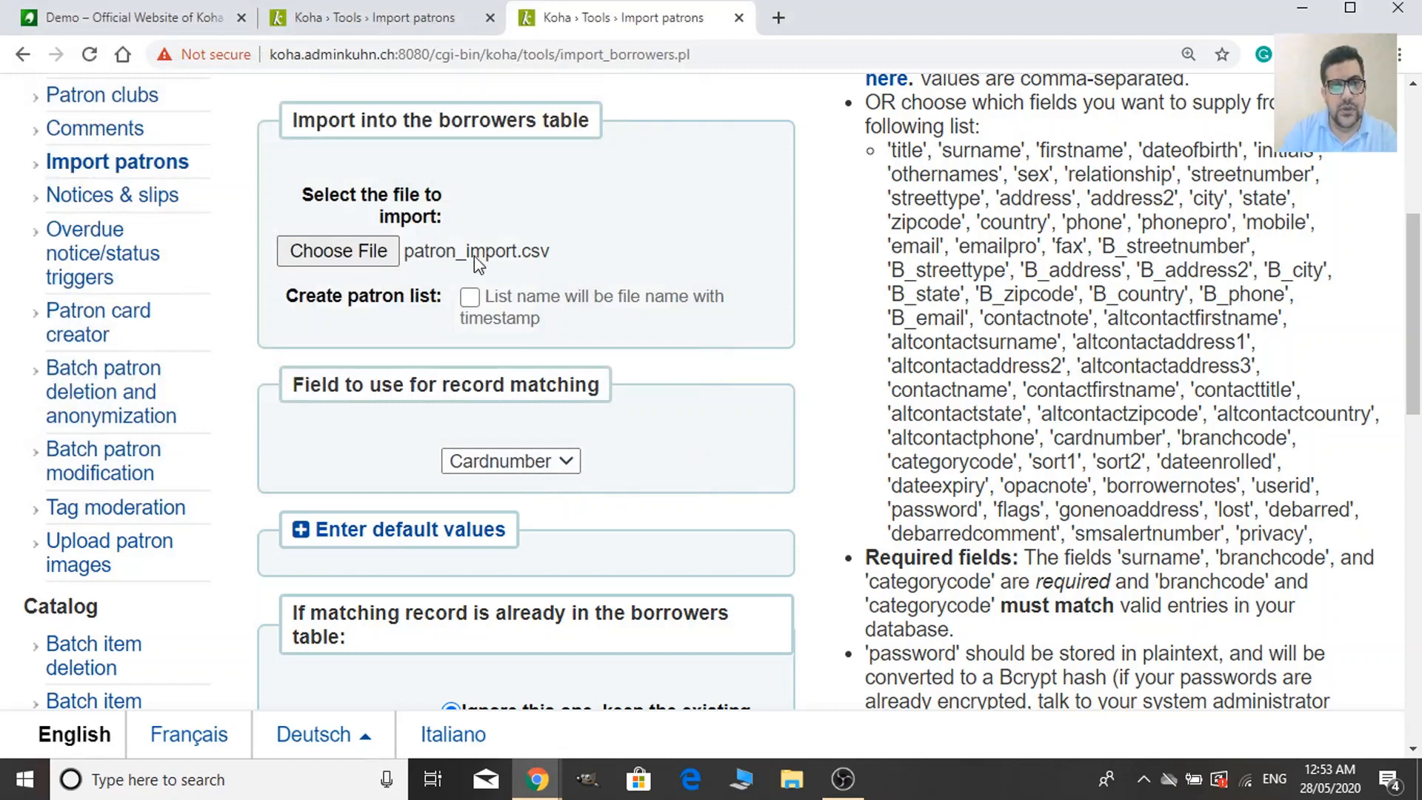
Keep Cardnumber as the matching field and import the file, bringing in 11 patrons.
scroll(699, 470, "down", 3)
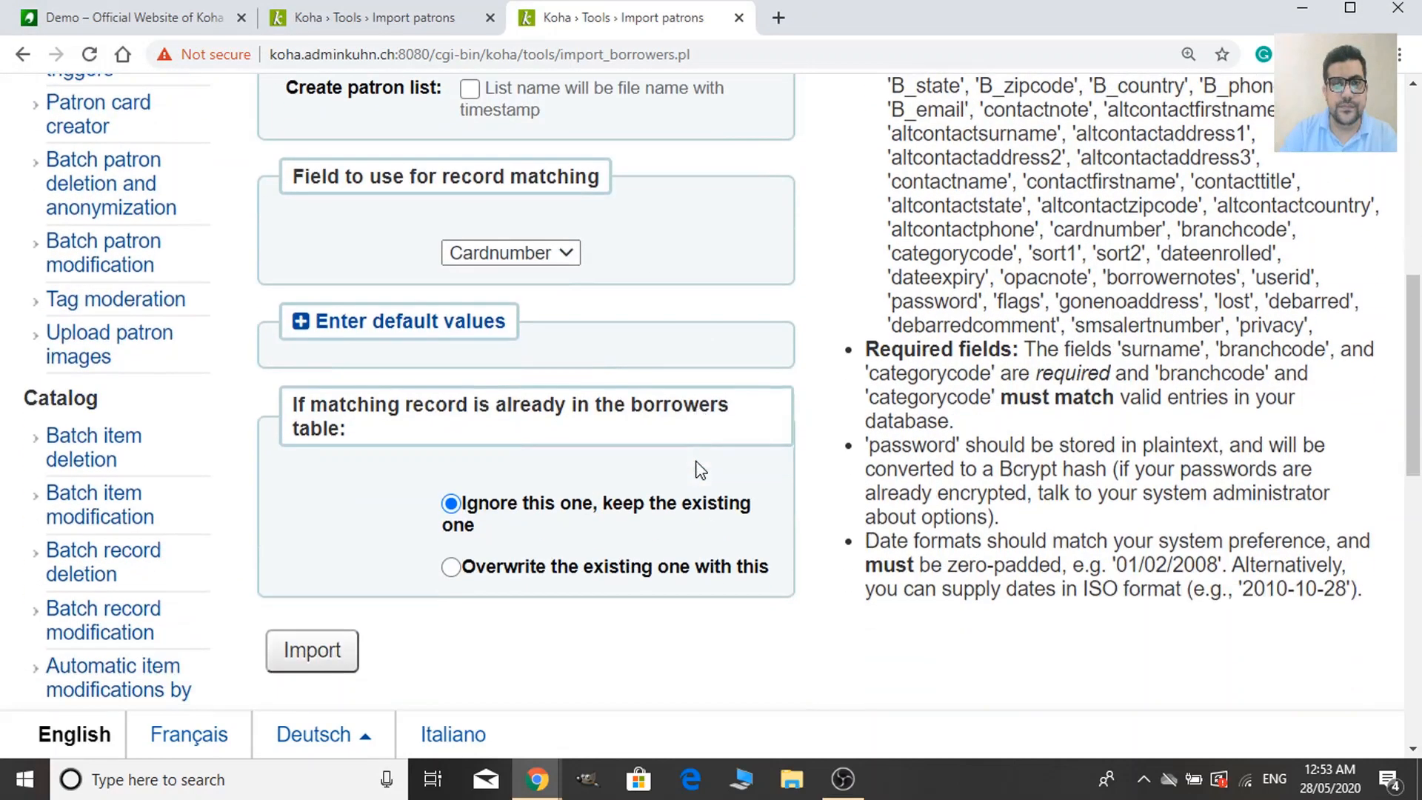
scroll(666, 468, "down", 2)
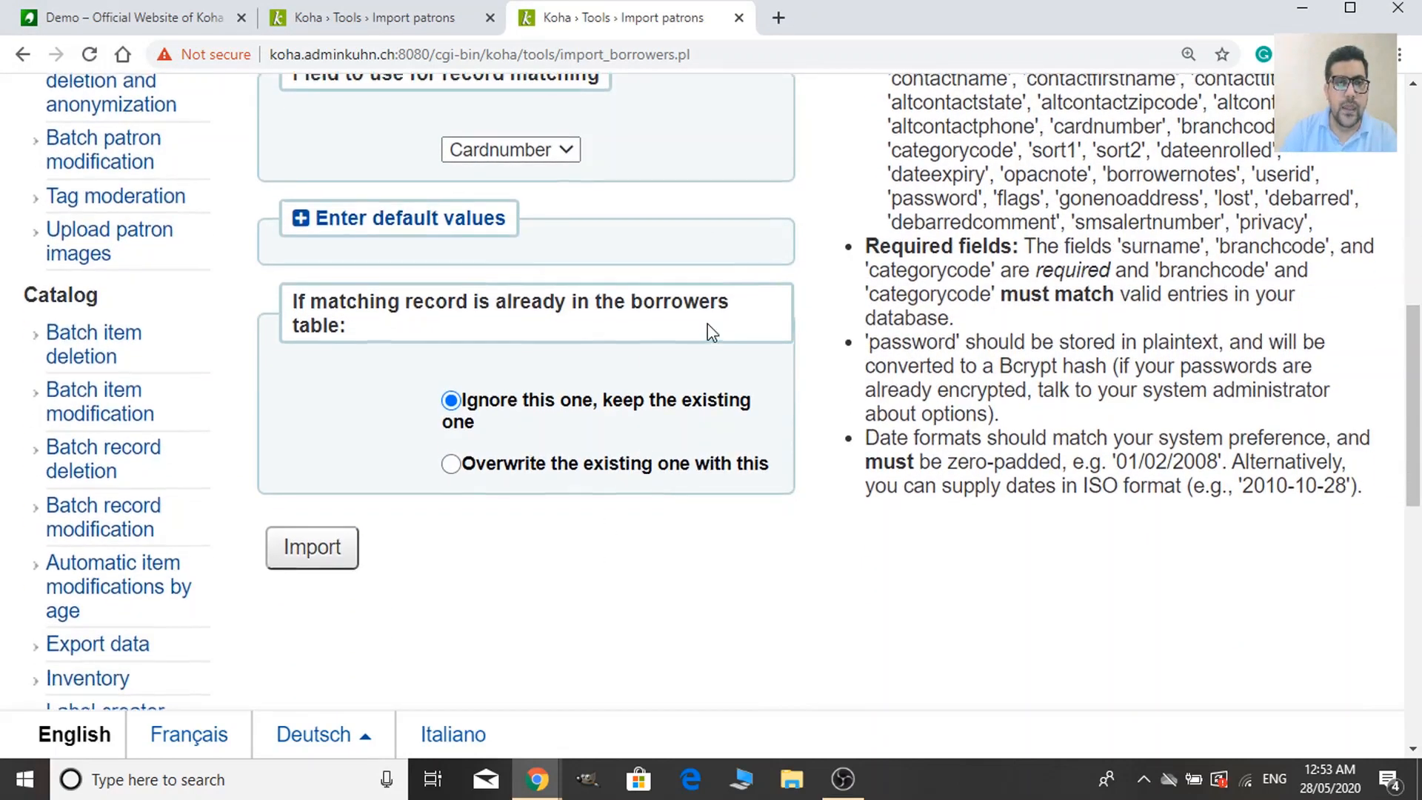
scroll(710, 326, "up", 2)
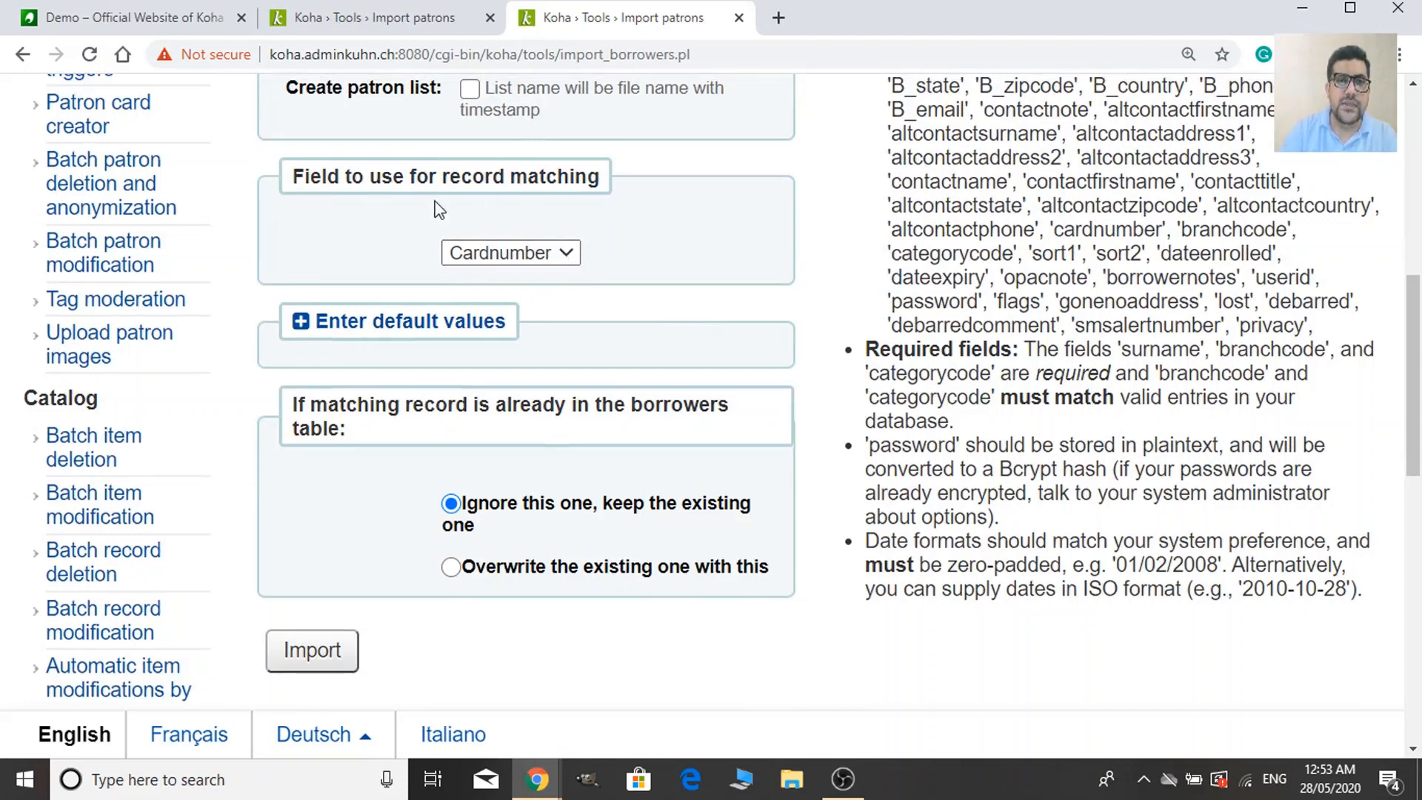
left_click(509, 251)
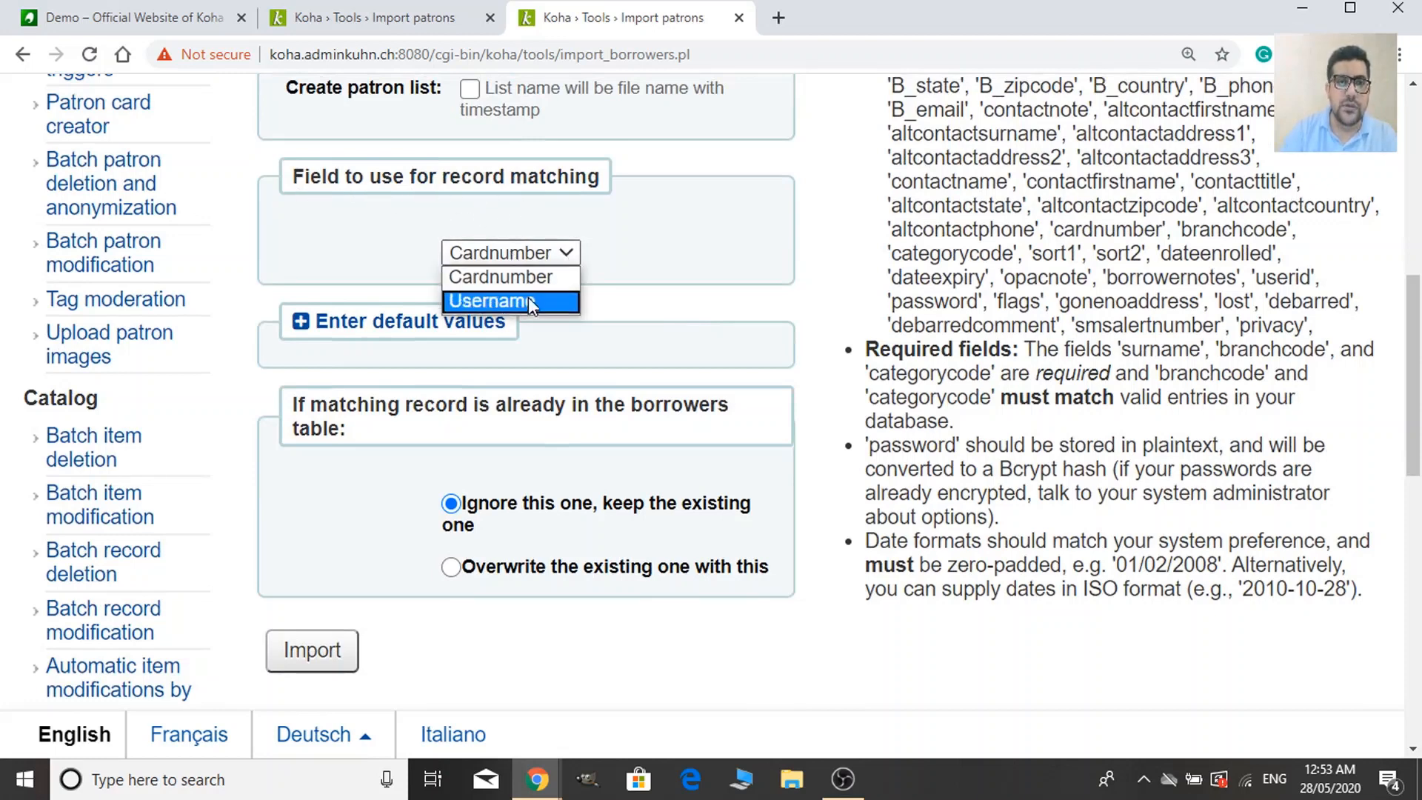
left_click(626, 285)
scroll(590, 325, "down", 1)
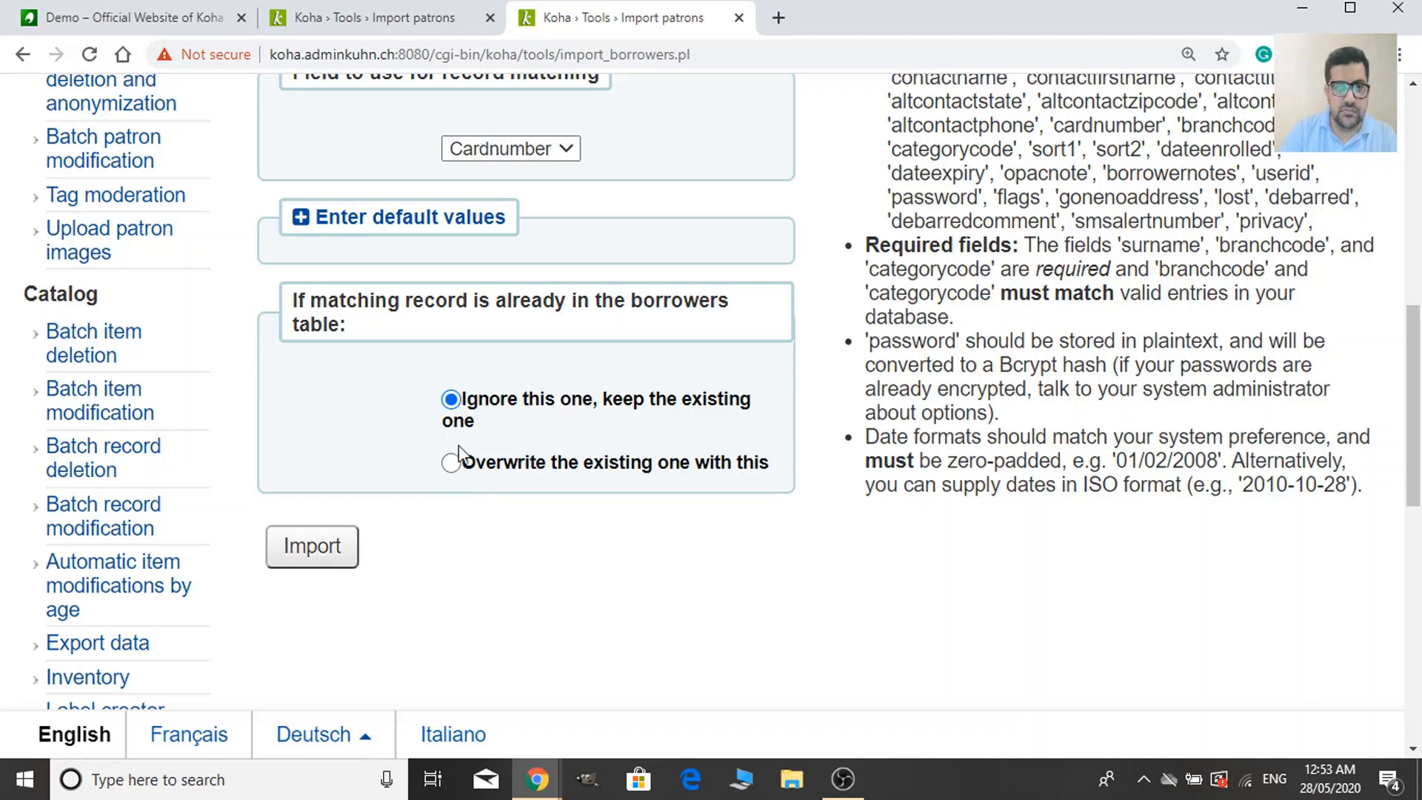
left_click(339, 557)
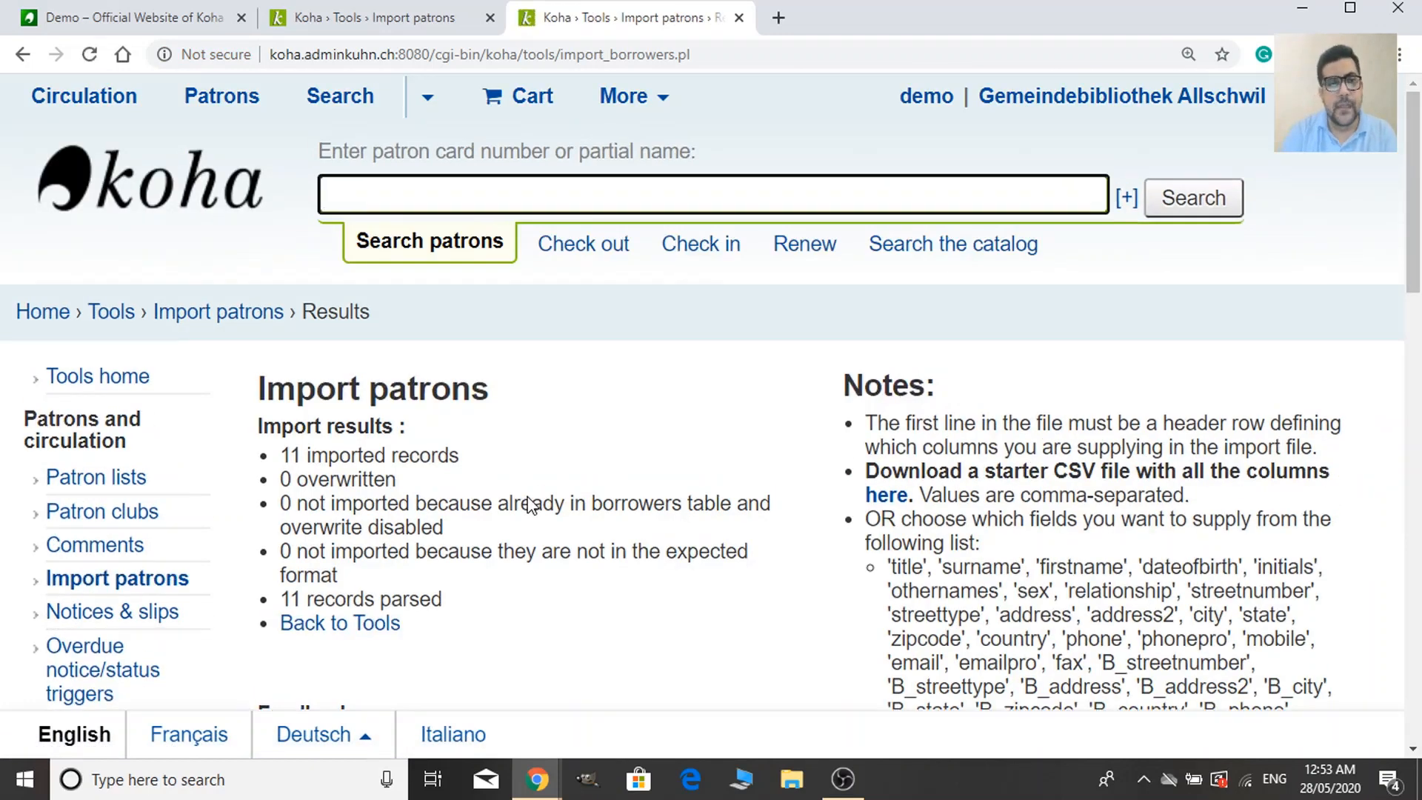
scroll(530, 506, "down", 3)
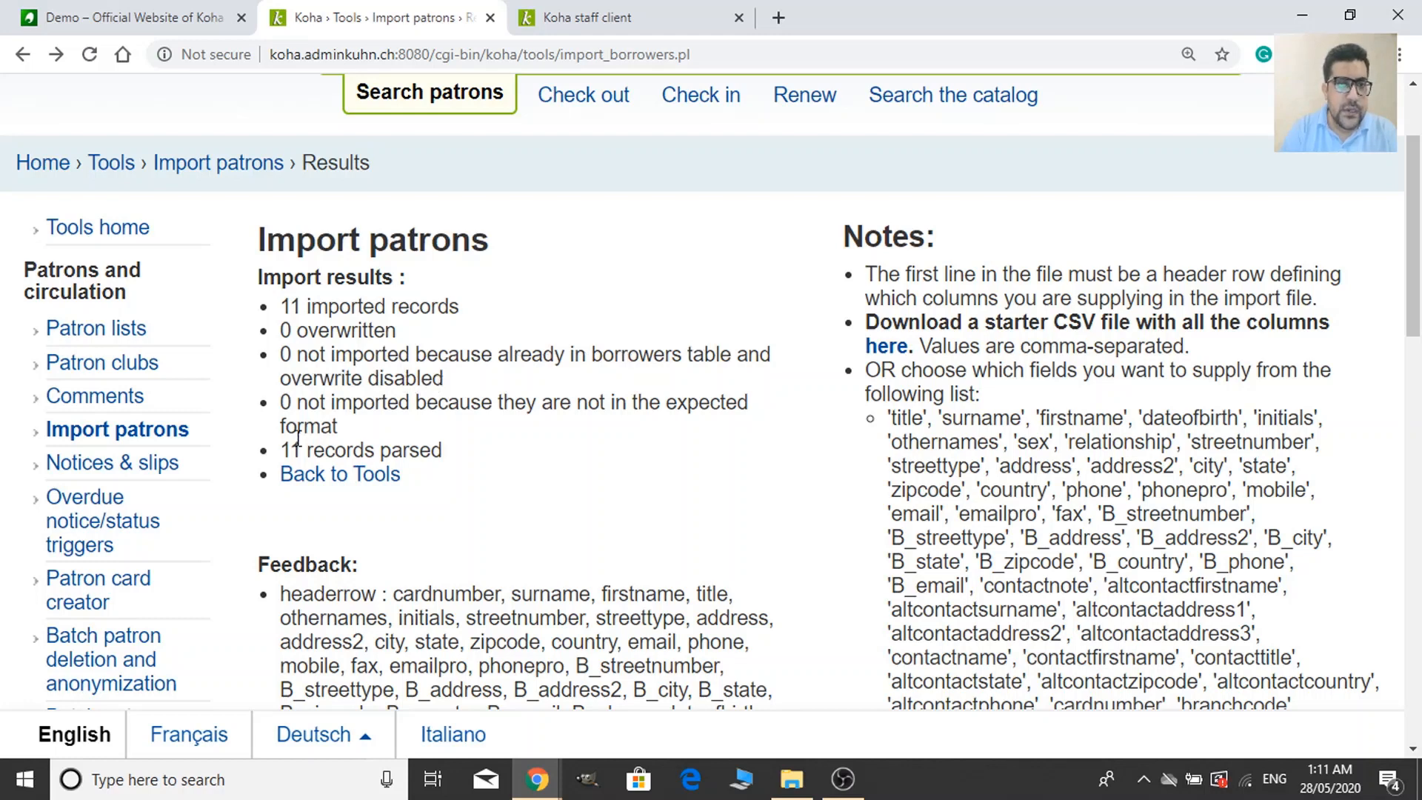
scroll(299, 441, "down", 1)
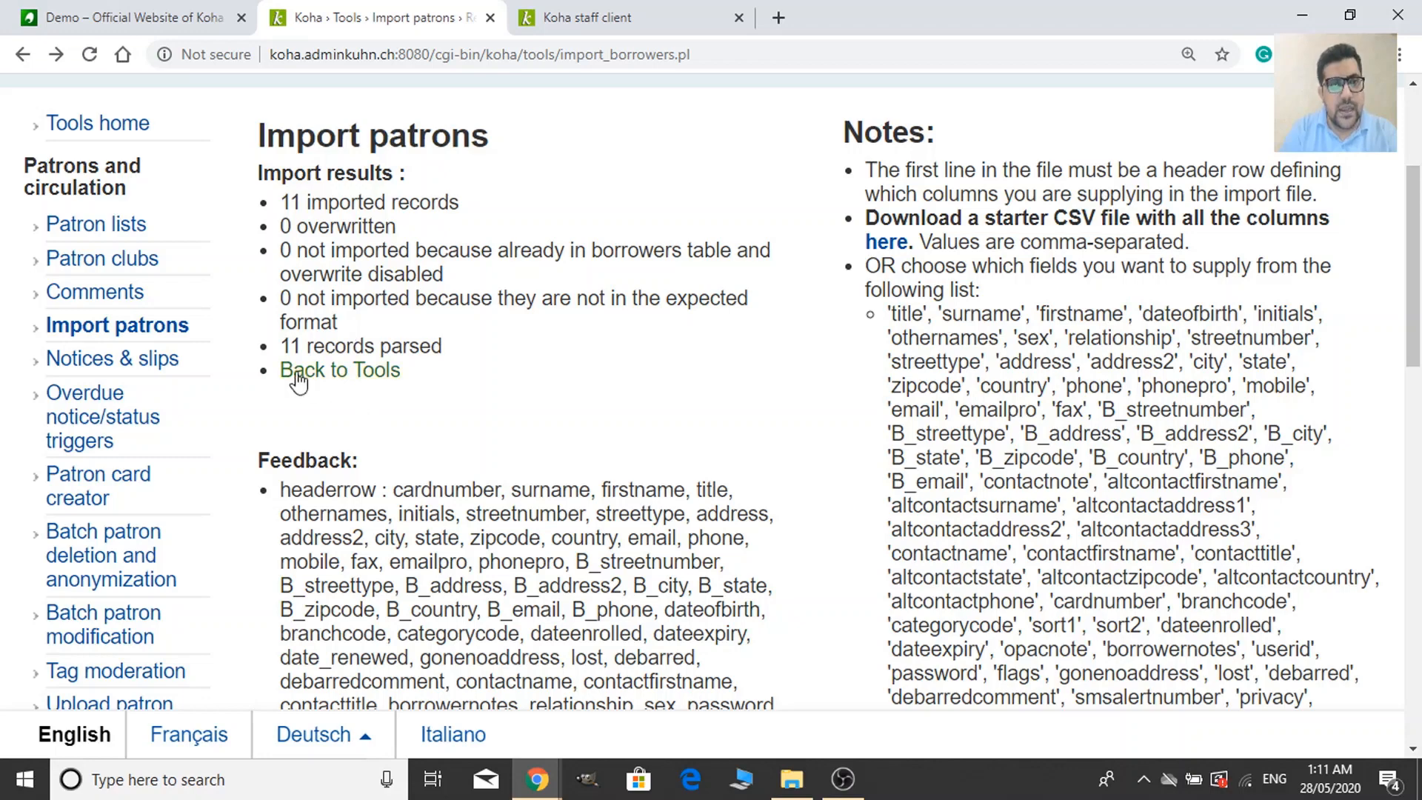
scroll(434, 375, "down", 4)
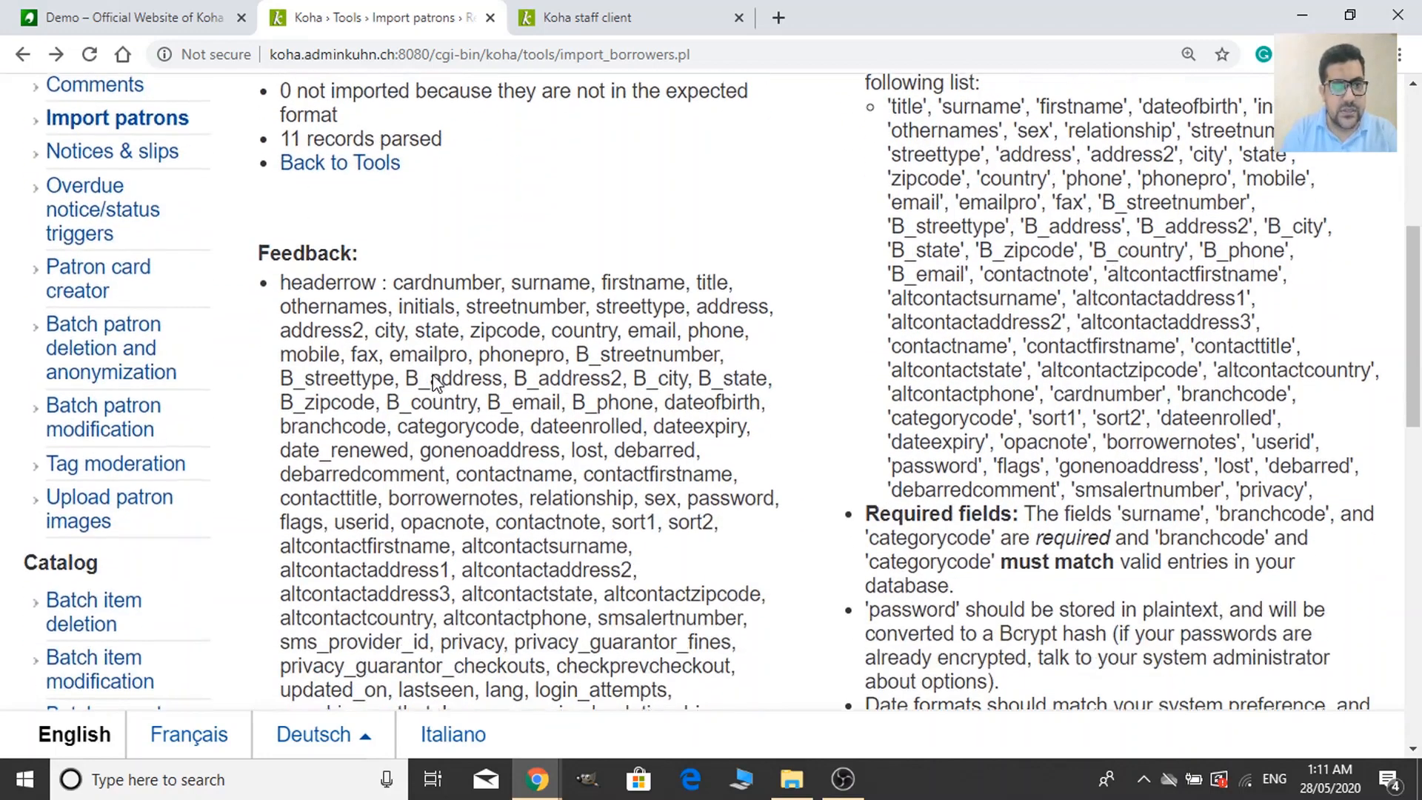
scroll(434, 375, "down", 4)
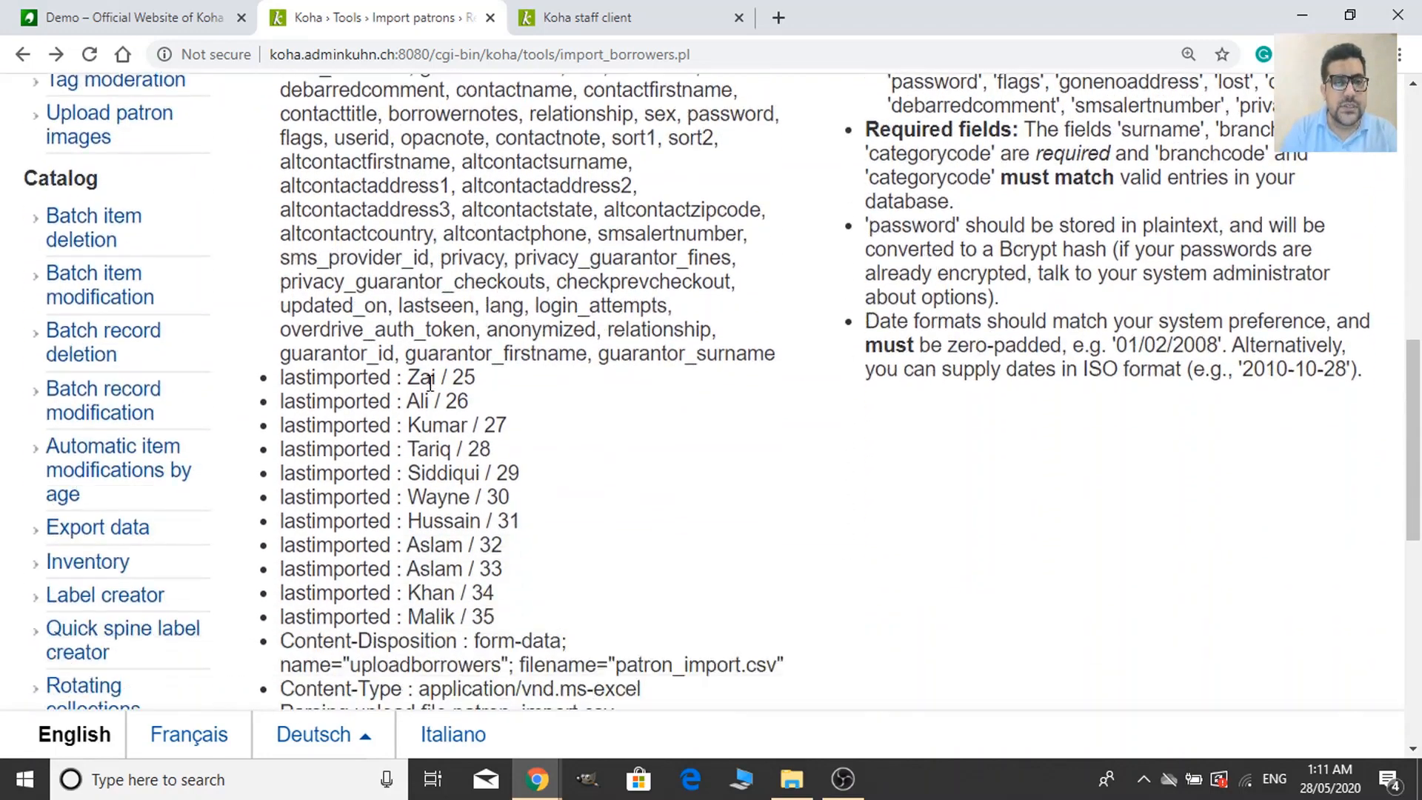
scroll(430, 386, "down", 3)
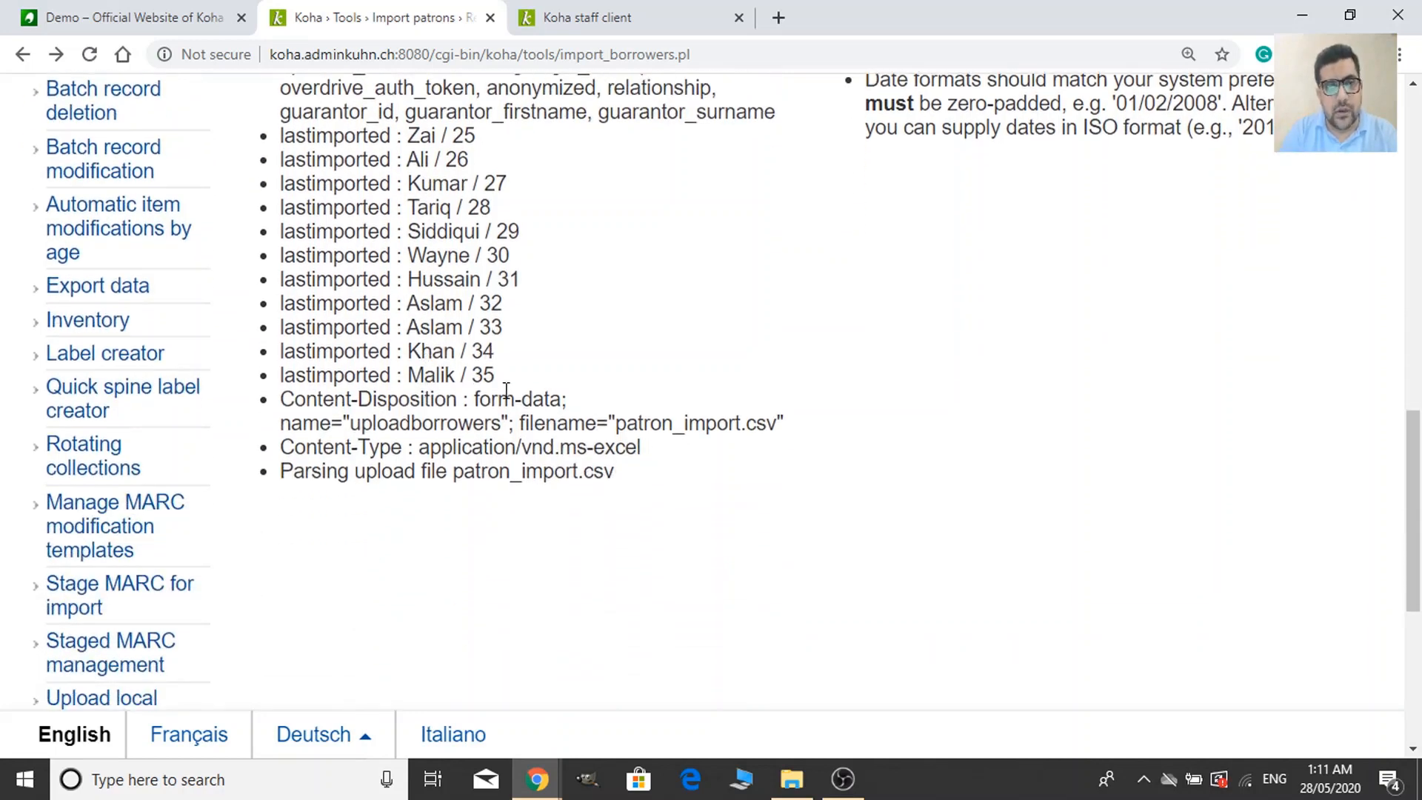
scroll(482, 465, "up", 3)
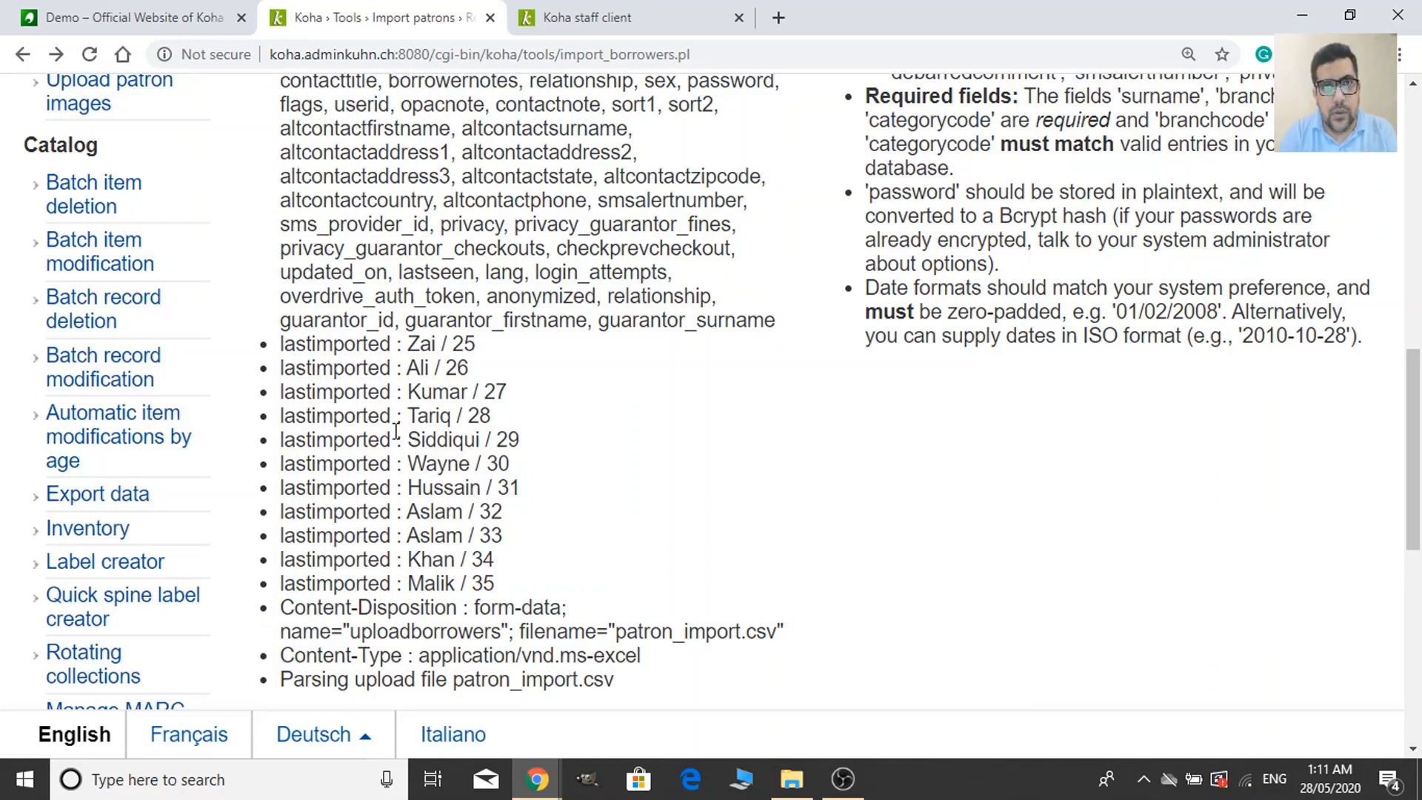
scroll(396, 431, "up", 10)
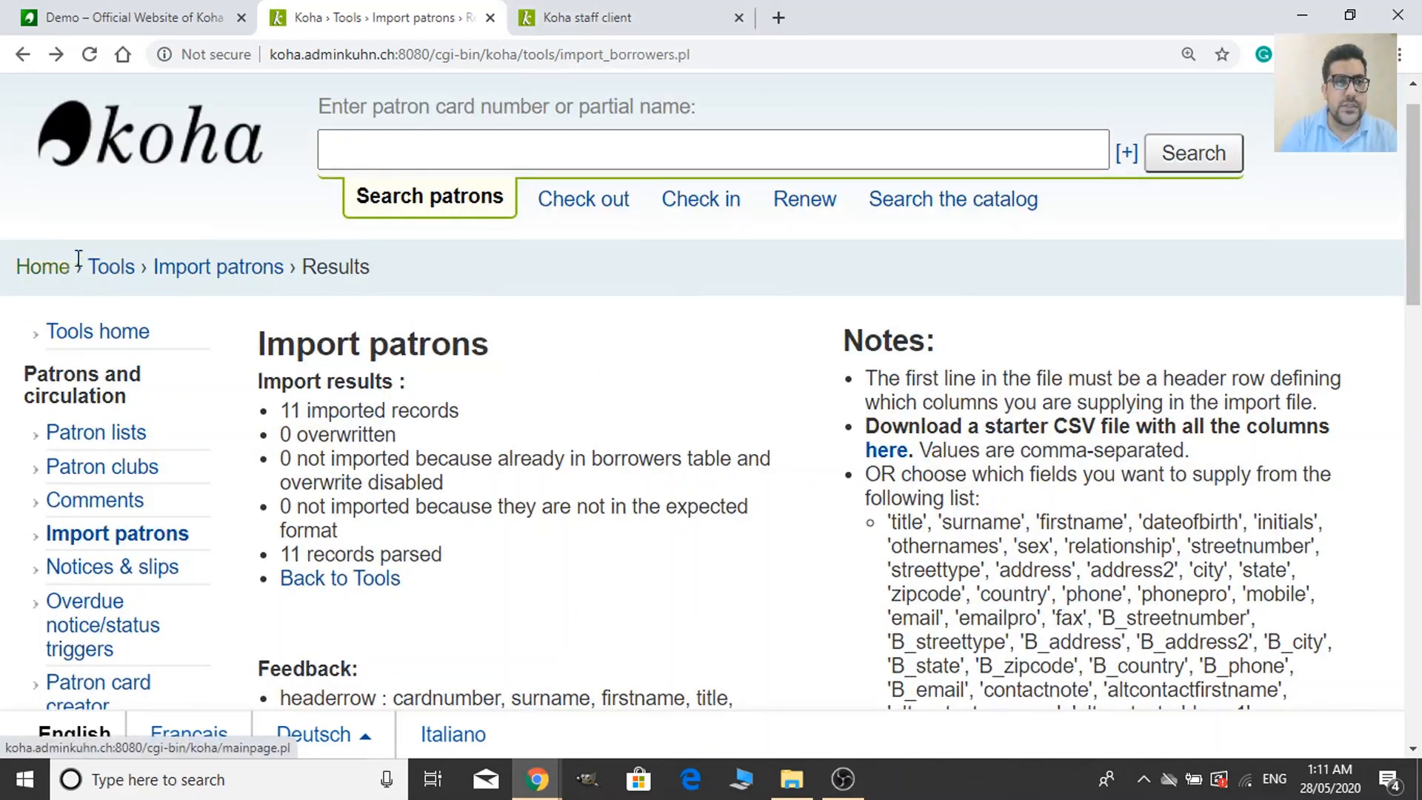
Open the Patrons search page, glancing back at the import results tab in between.
left_click(587, 17)
scroll(1024, 460, "down", 1)
scroll(1111, 461, "down", 3)
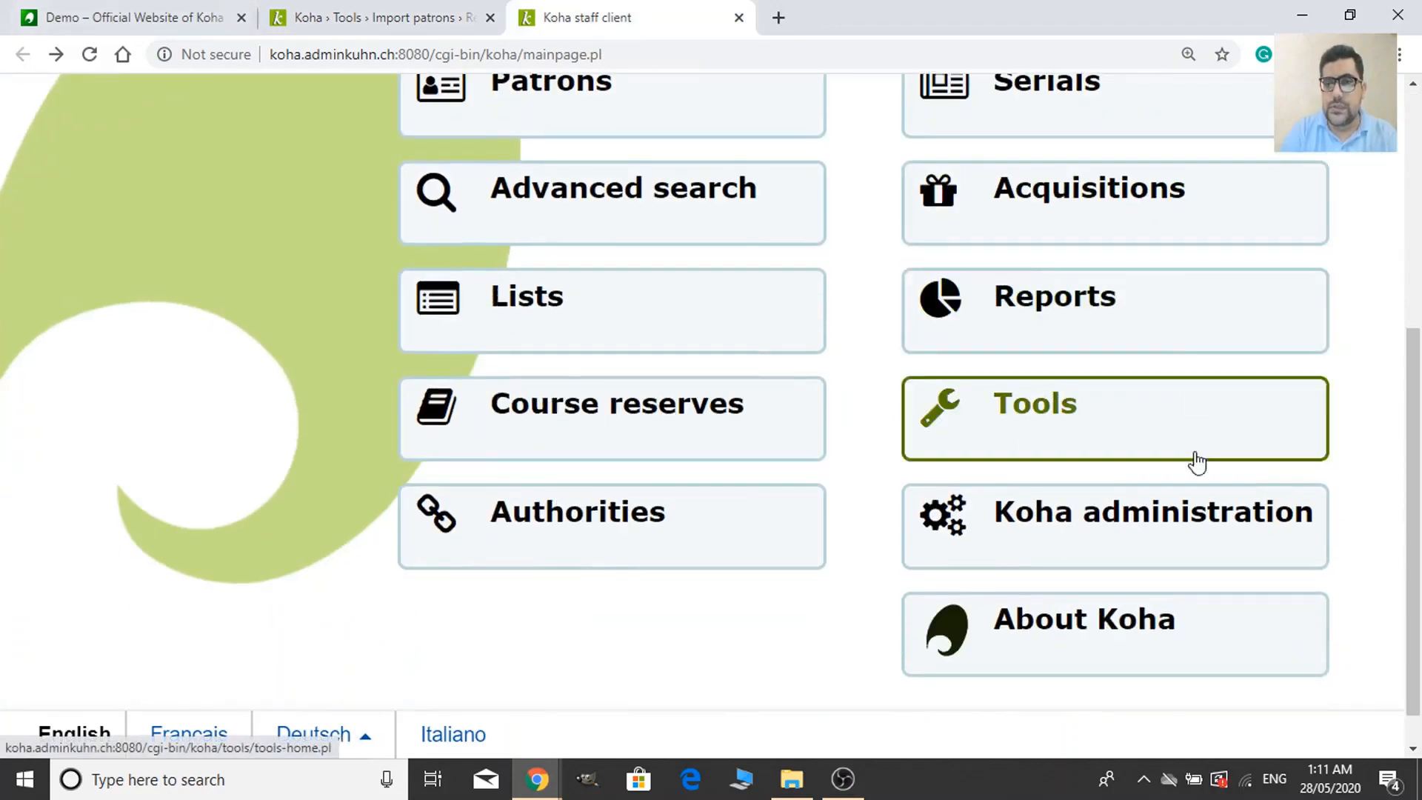
scroll(1151, 685, "up", 2)
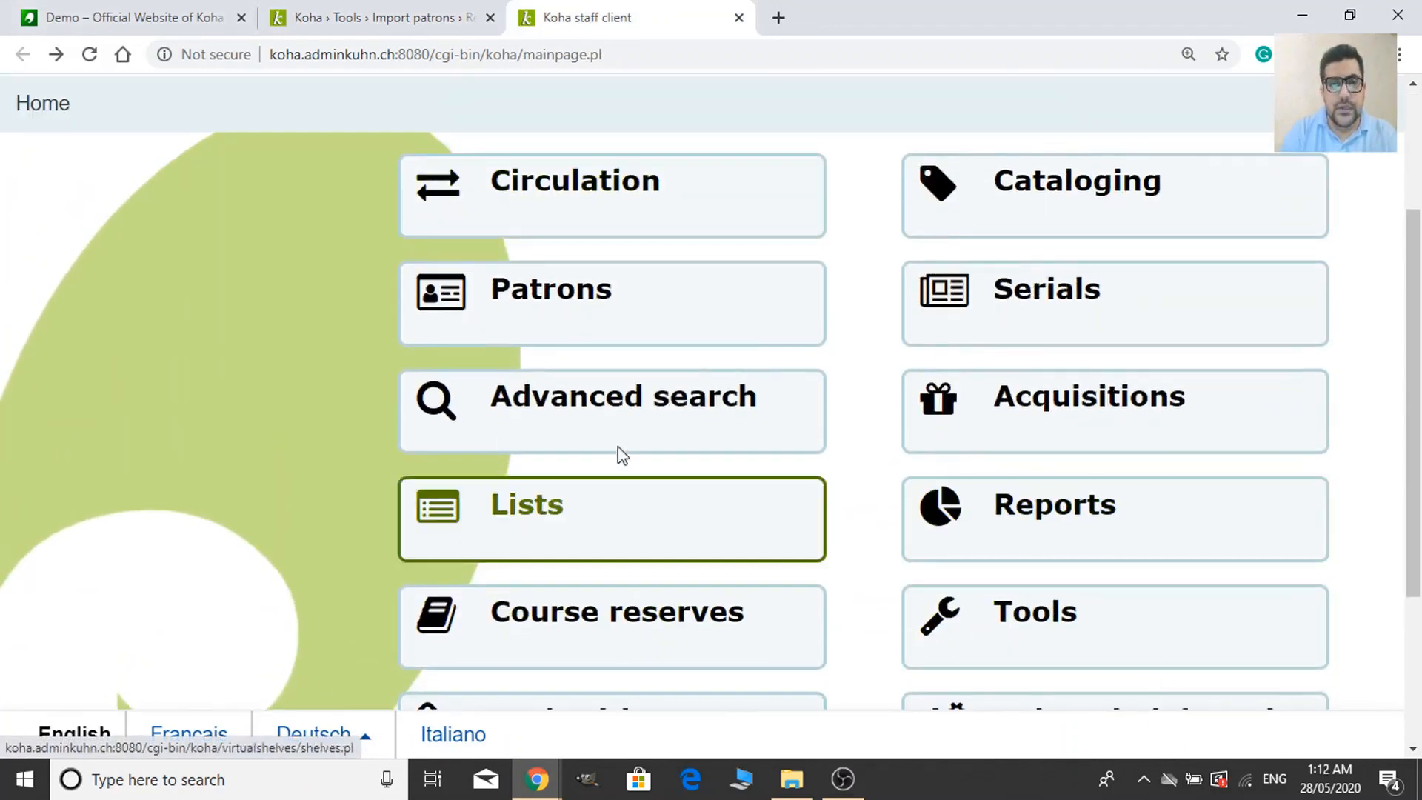
scroll(1073, 590, "up", 3)
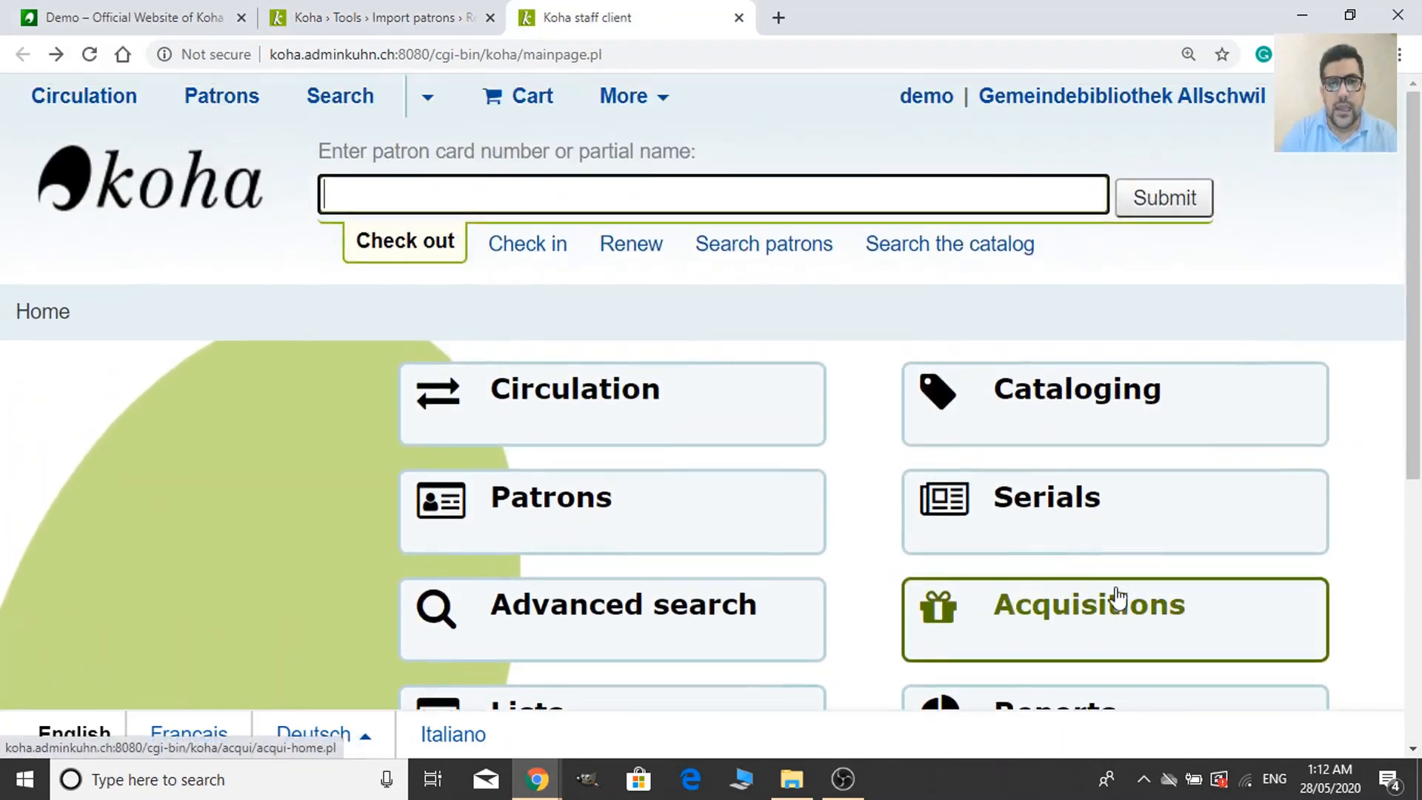
left_click(670, 510)
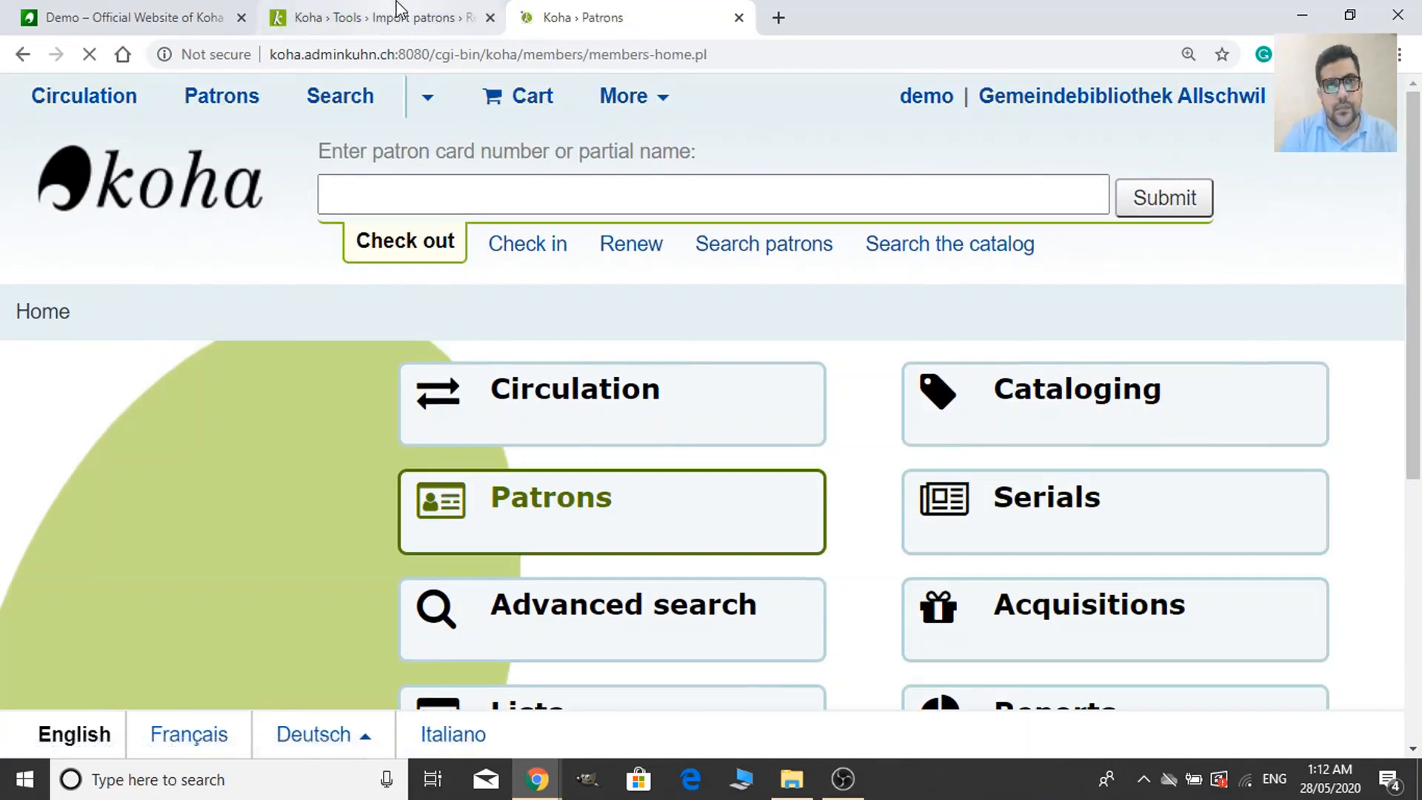
left_click(400, 8)
scroll(558, 397, "down", 5)
scroll(439, 576, "down", 5)
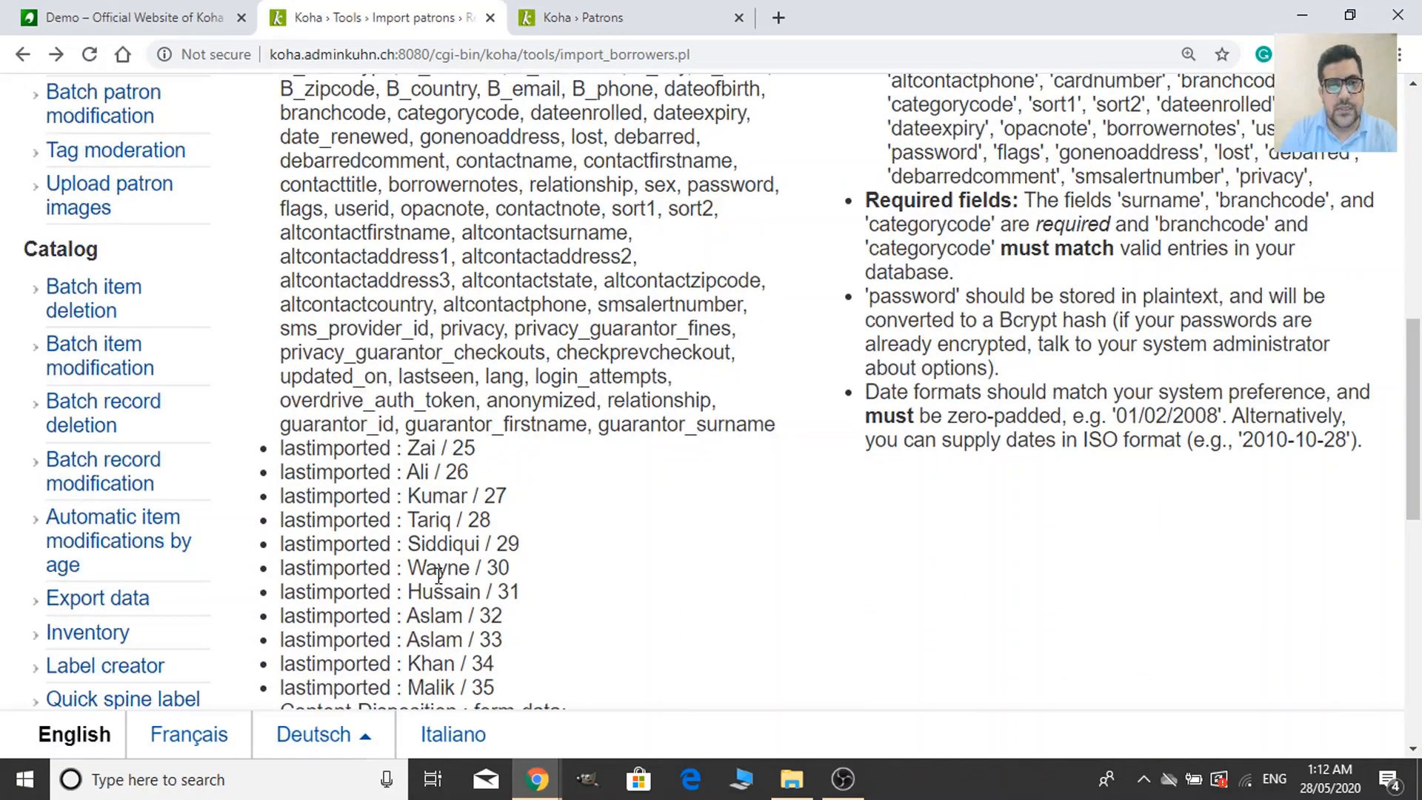
left_click(585, 17)
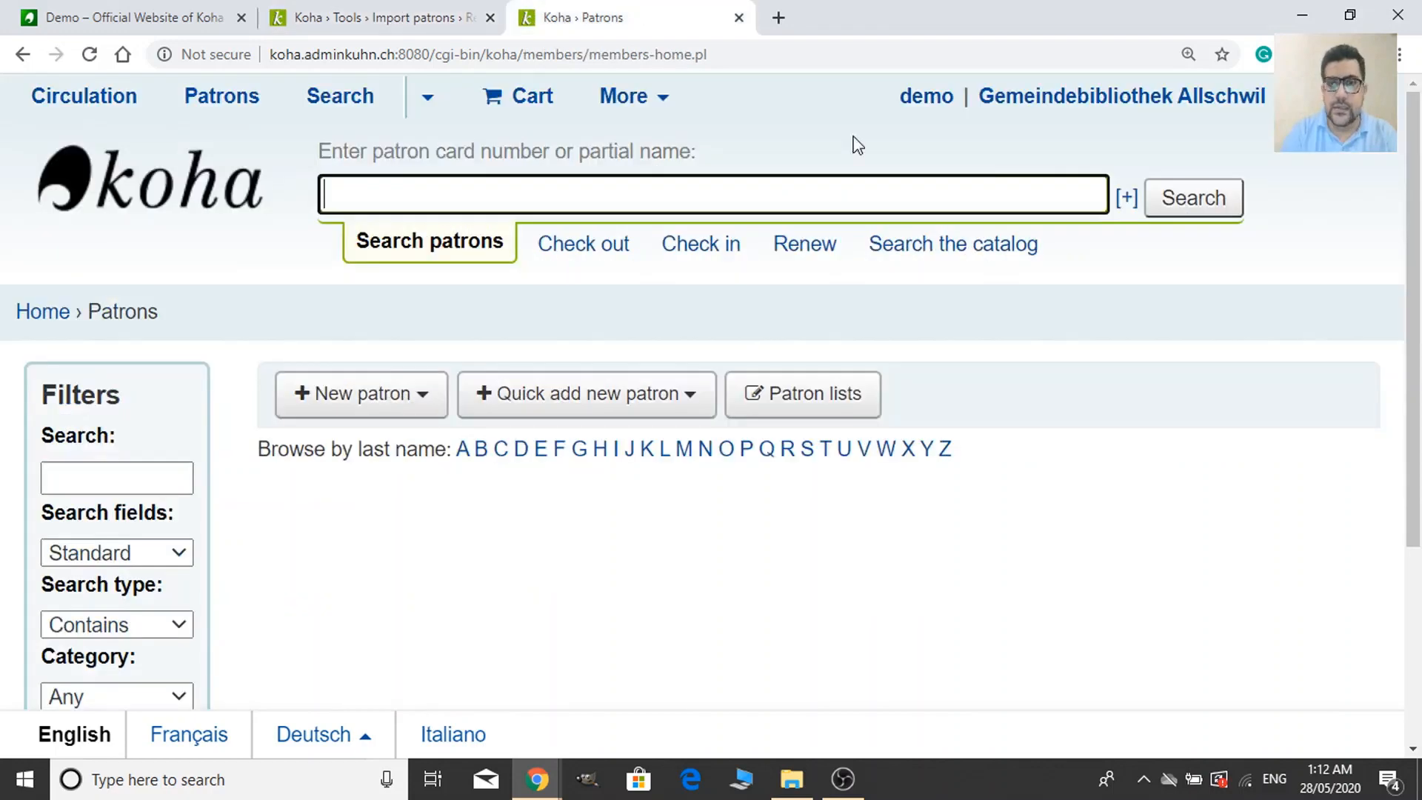
Browse last names under Z and review the imported Student patron's details, expiring 27/08/2028.
left_click(946, 452)
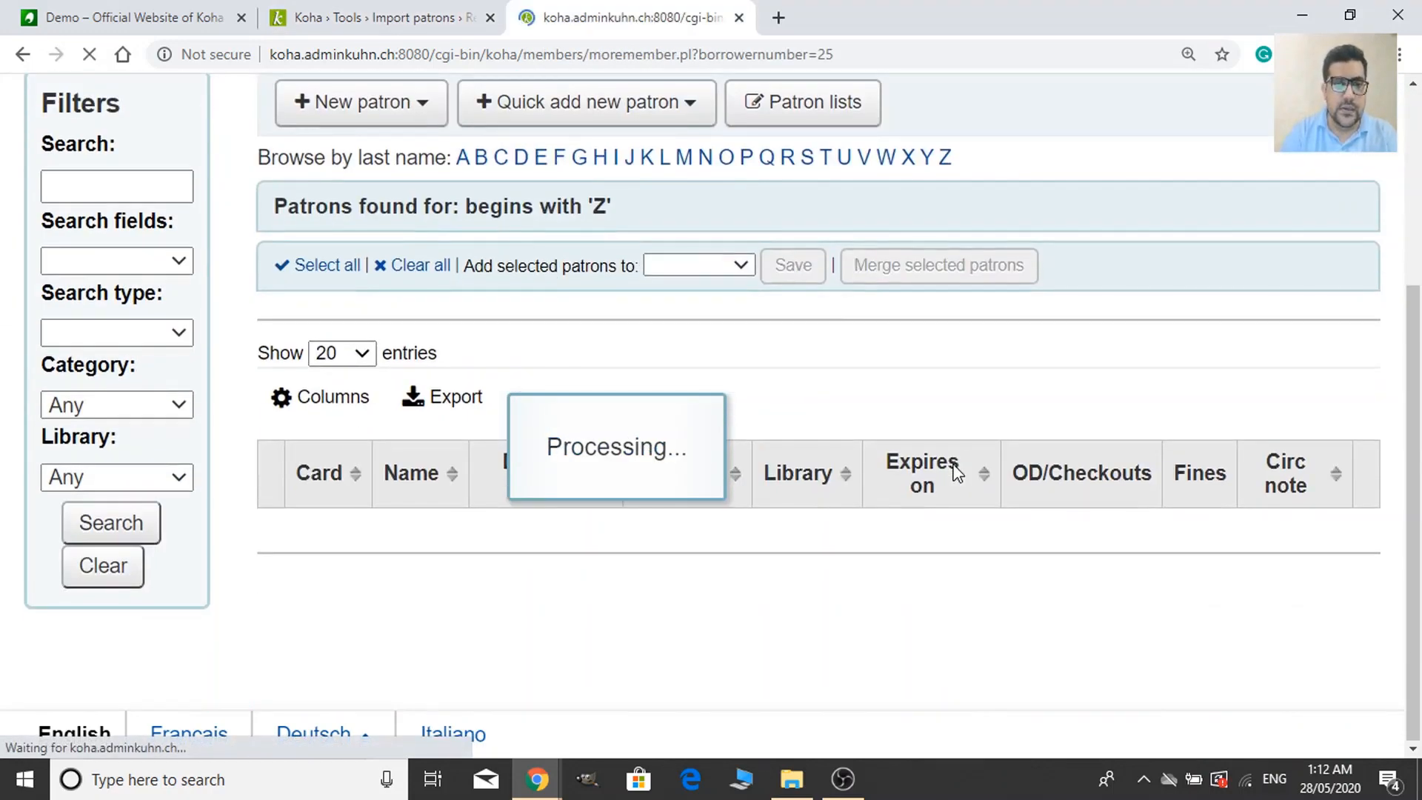
scroll(955, 474, "down", 3)
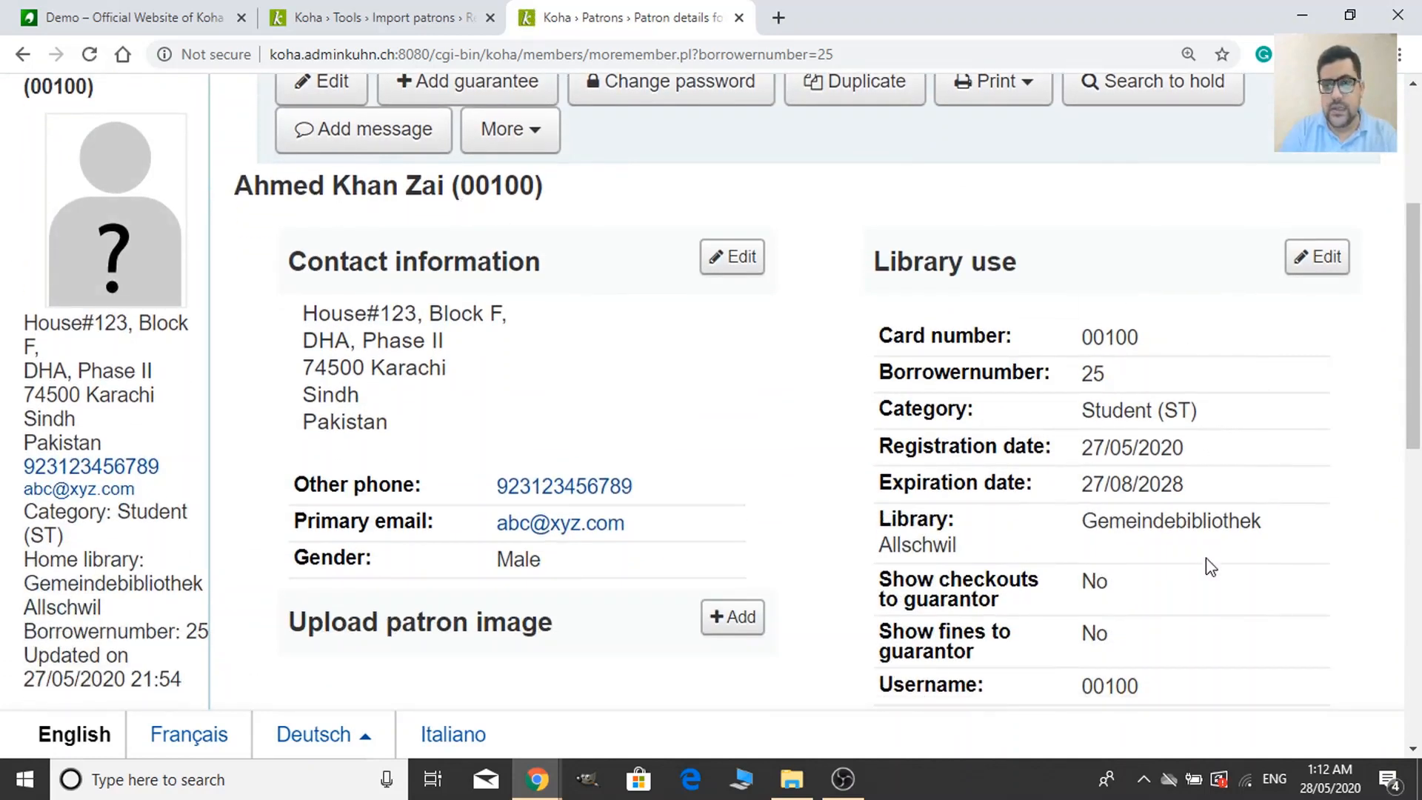
scroll(1211, 568, "down", 3)
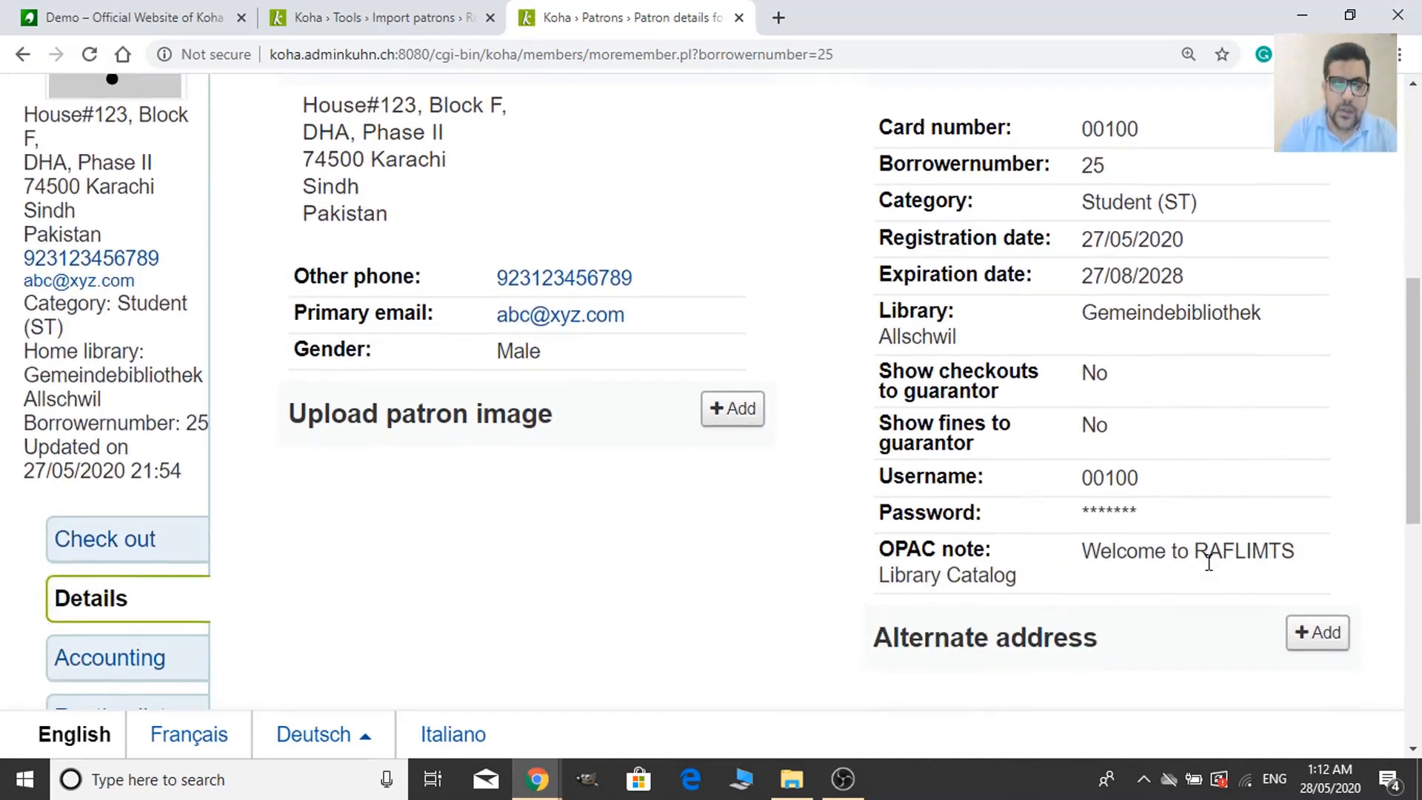
scroll(1185, 519, "up", 2)
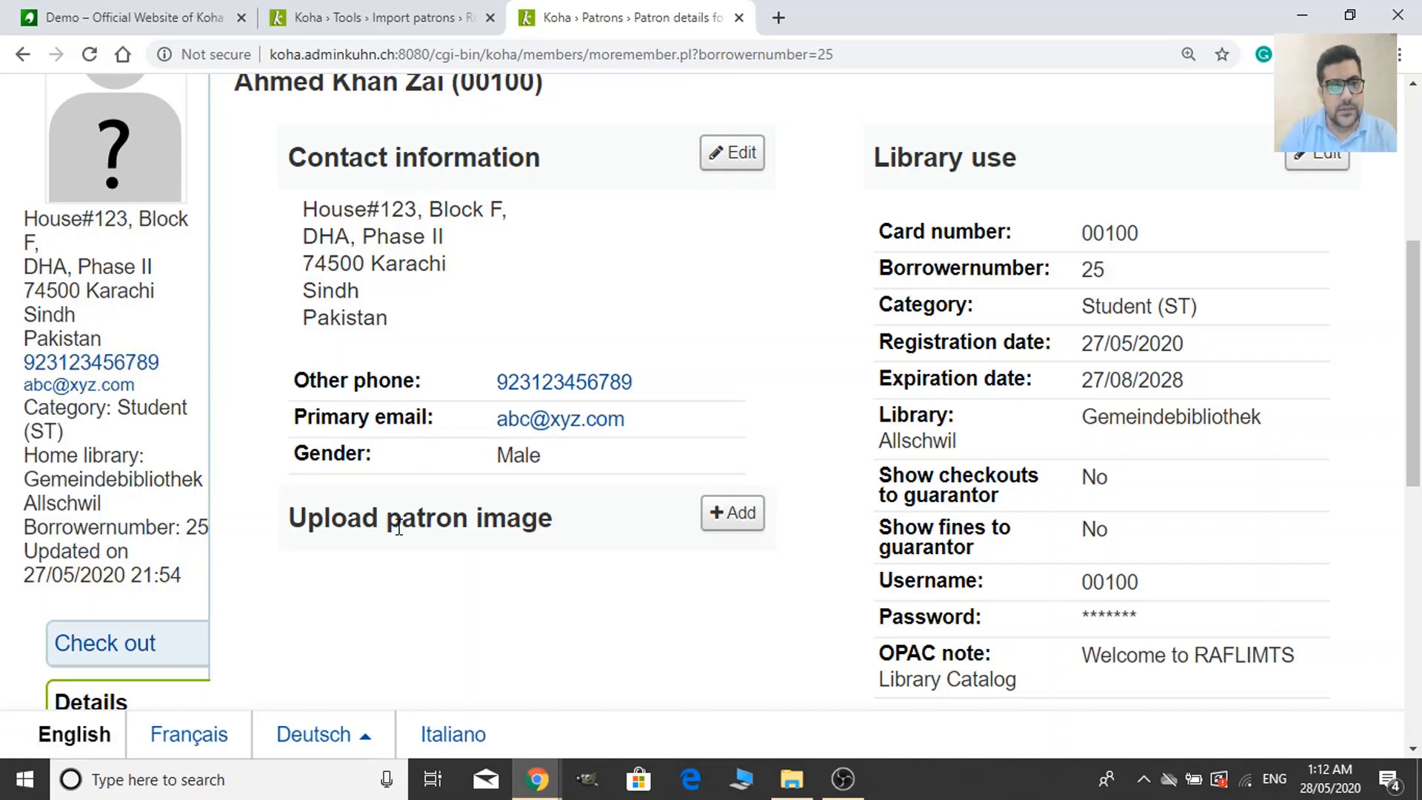
scroll(247, 491, "up", 1)
mouse_move(115, 242)
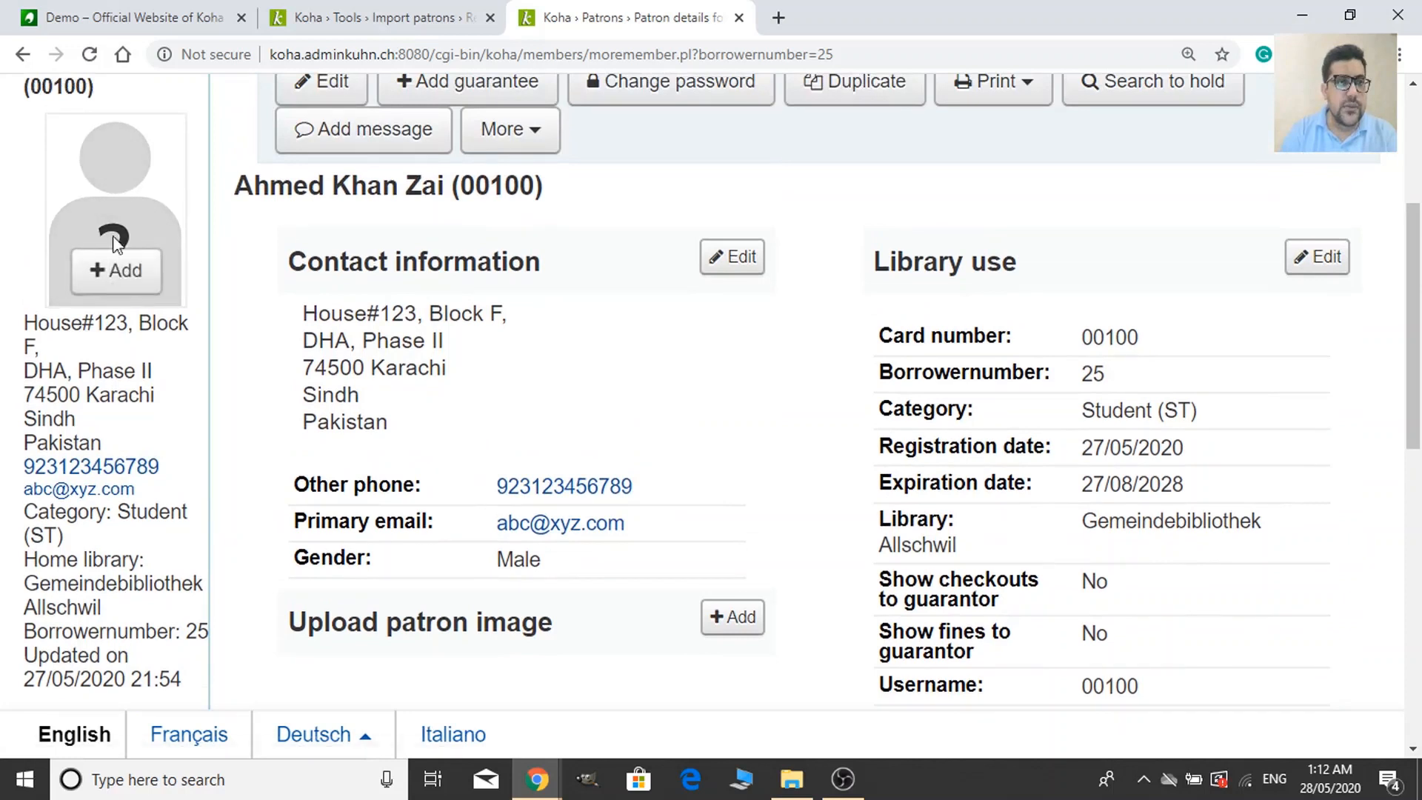
scroll(164, 566, "down", 1)
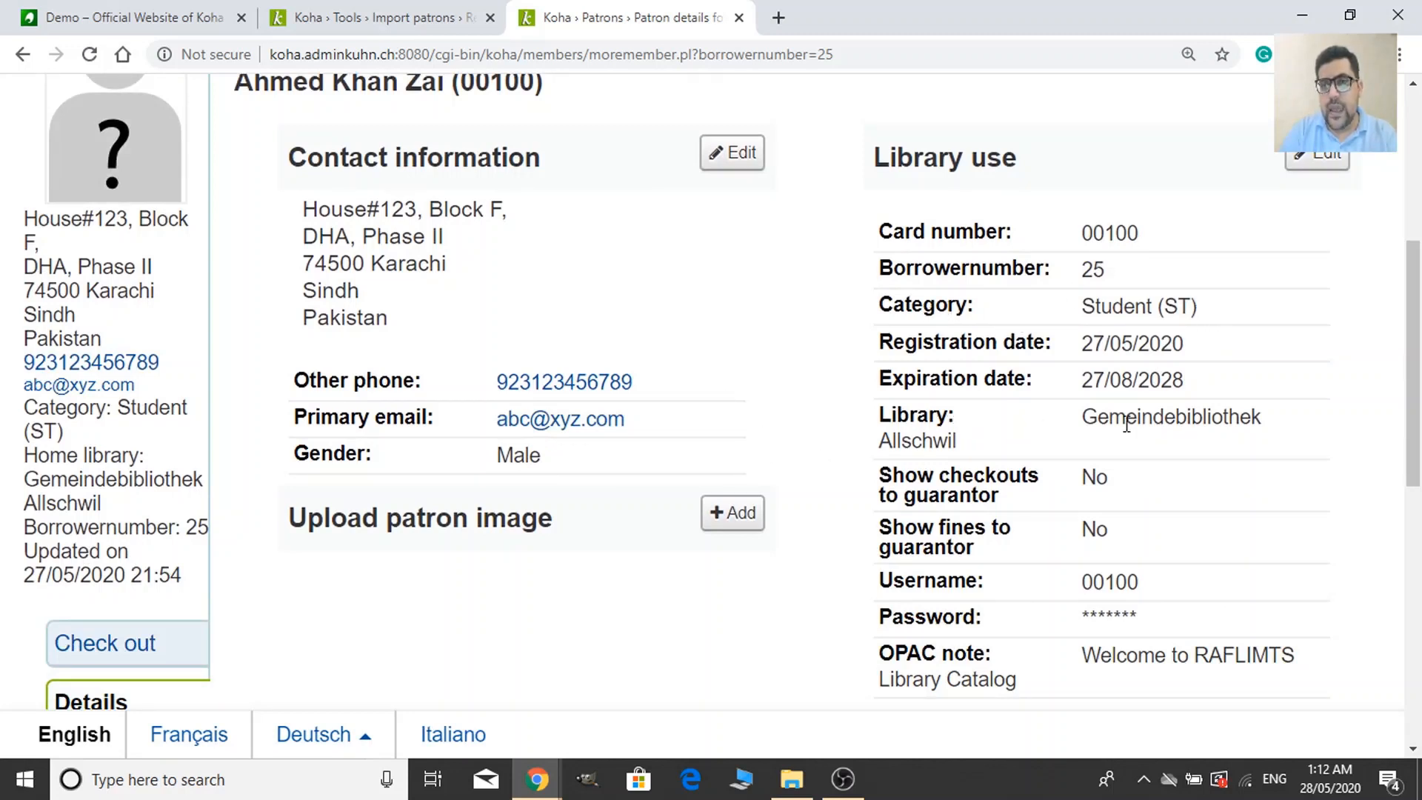
scroll(951, 551, "down", 3)
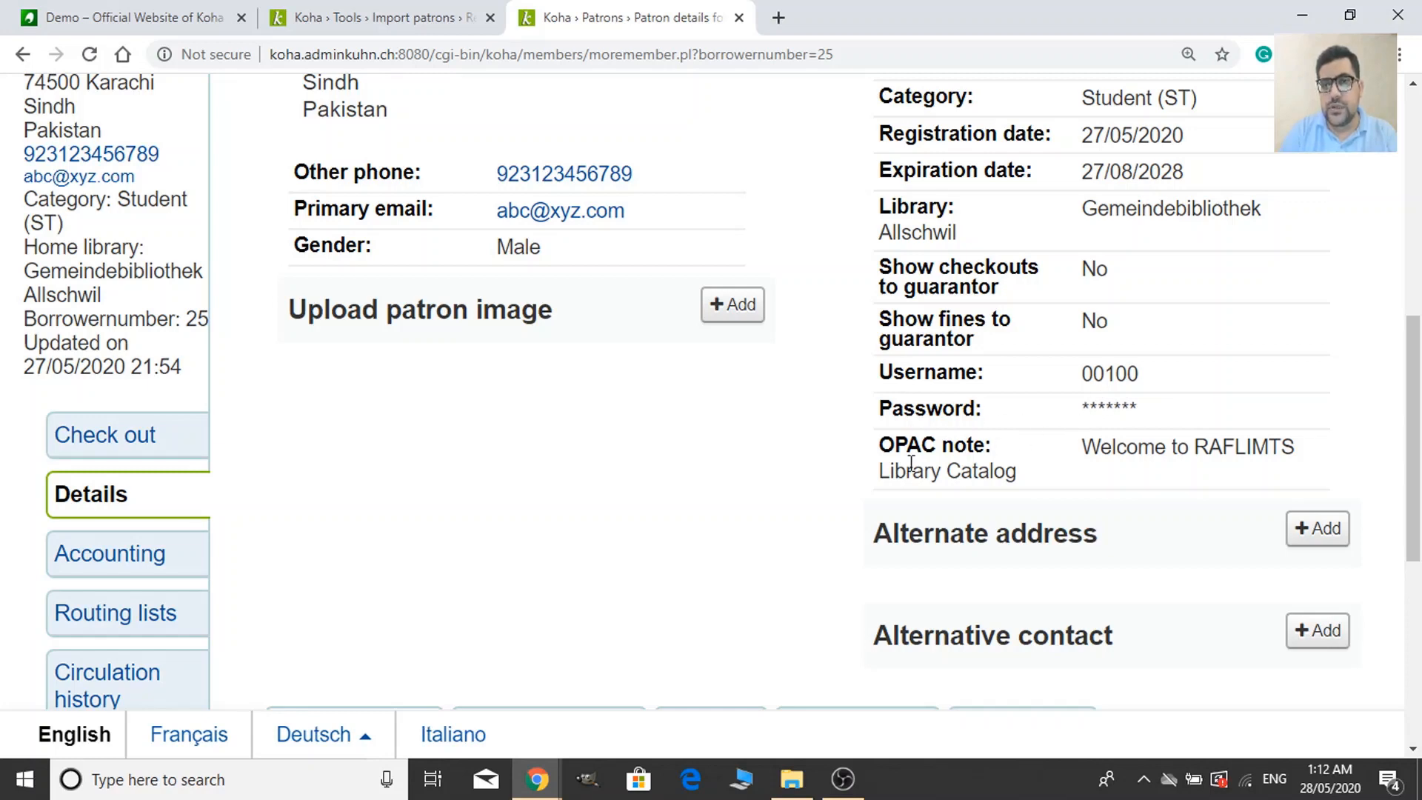
scroll(708, 422, "down", 4)
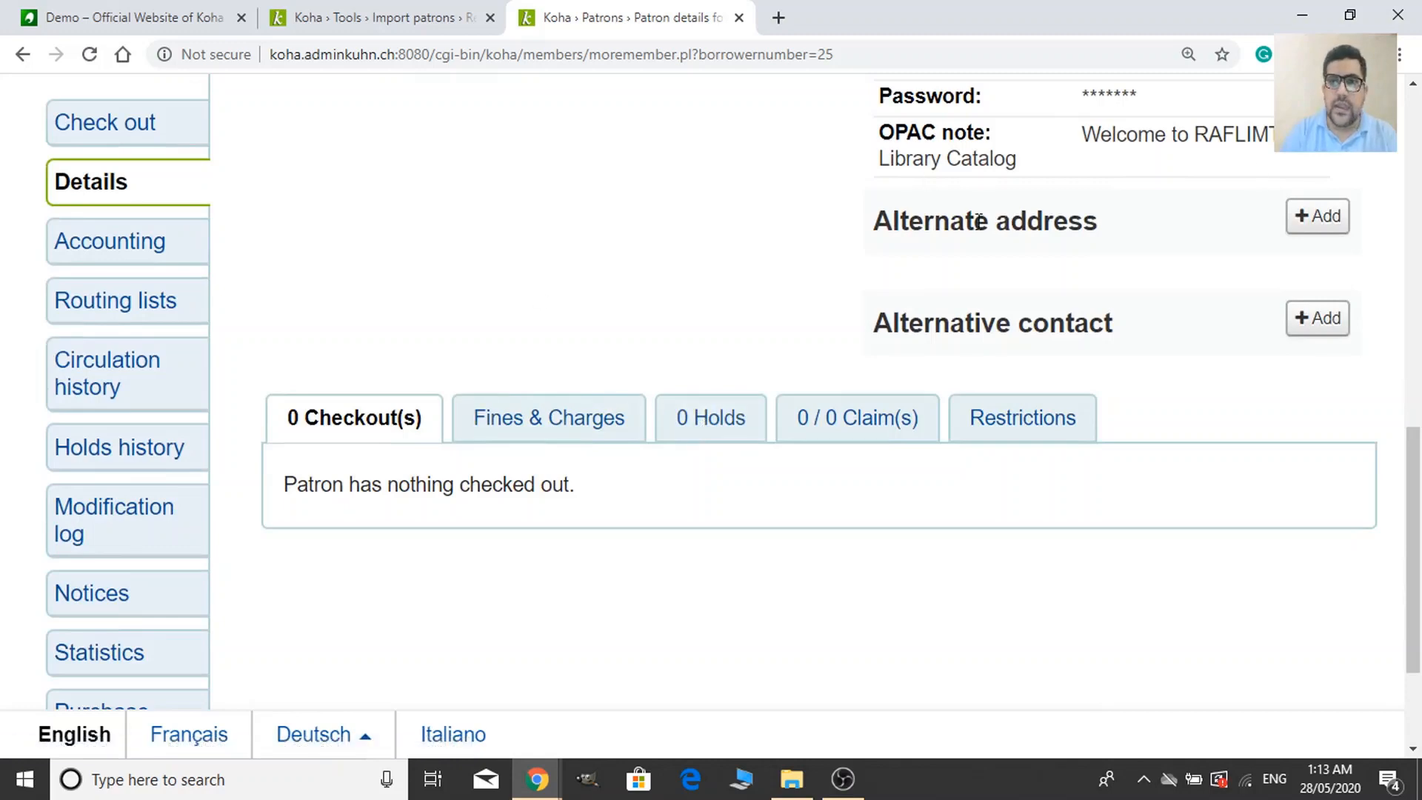
scroll(704, 349, "up", 5)
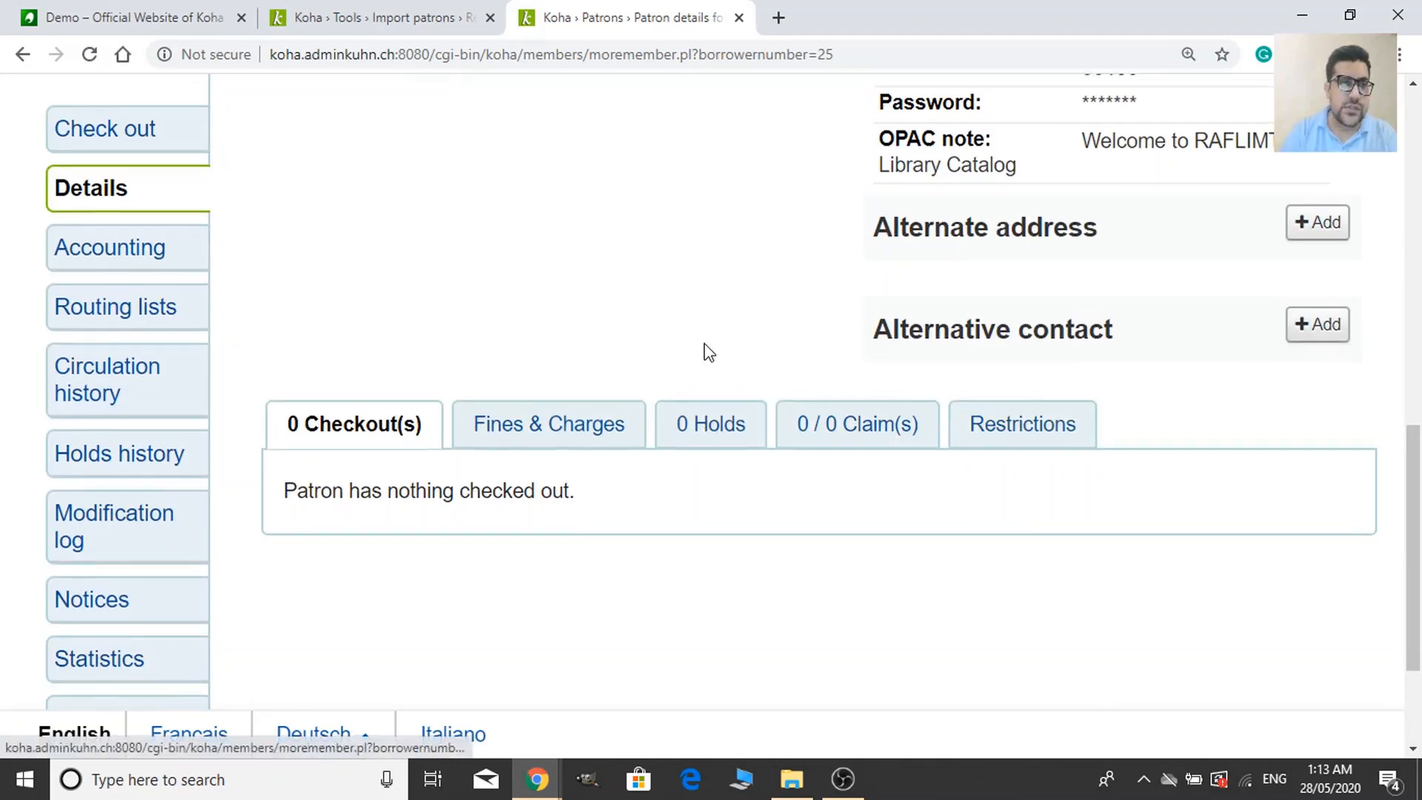
scroll(733, 467, "up", 4)
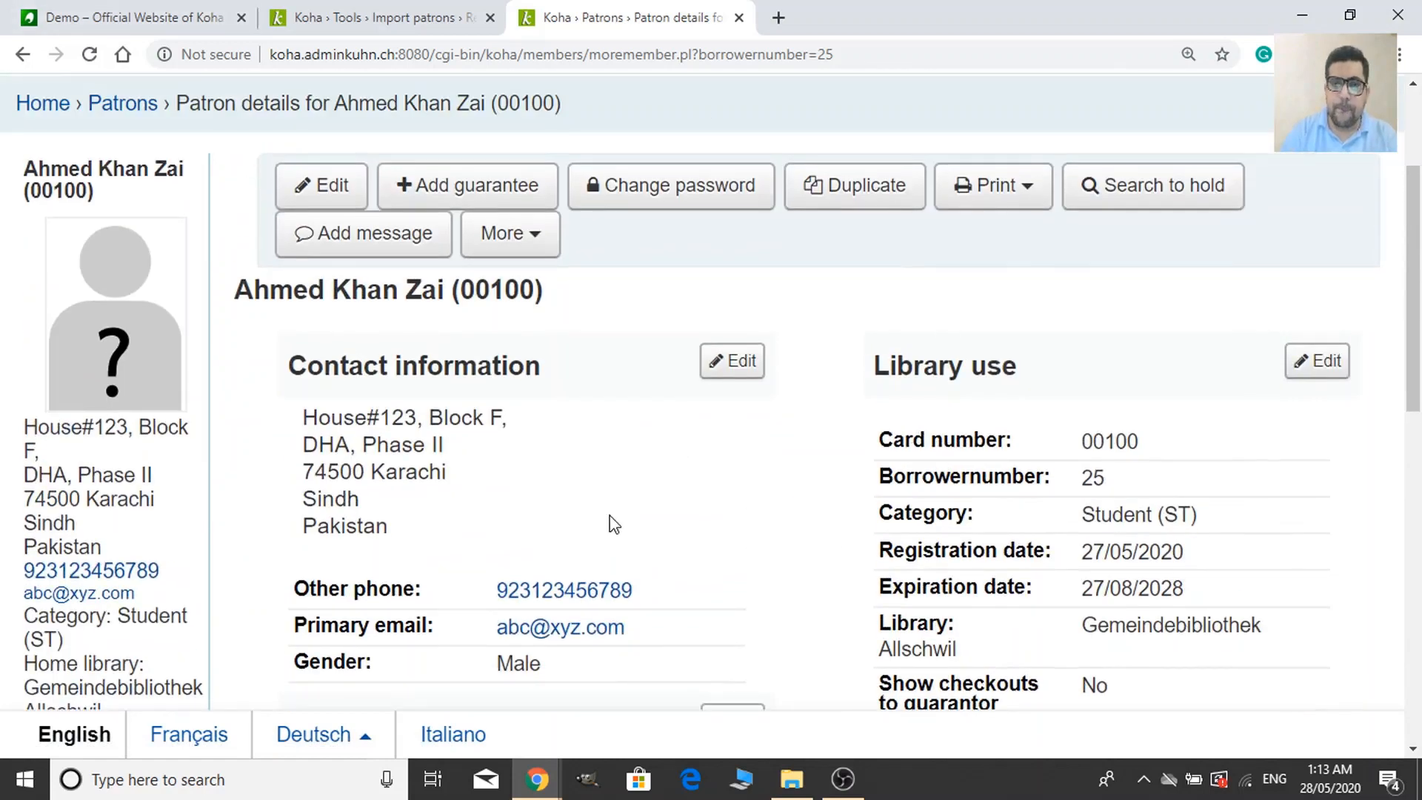
scroll(657, 486, "down", 1)
scroll(704, 476, "up", 3)
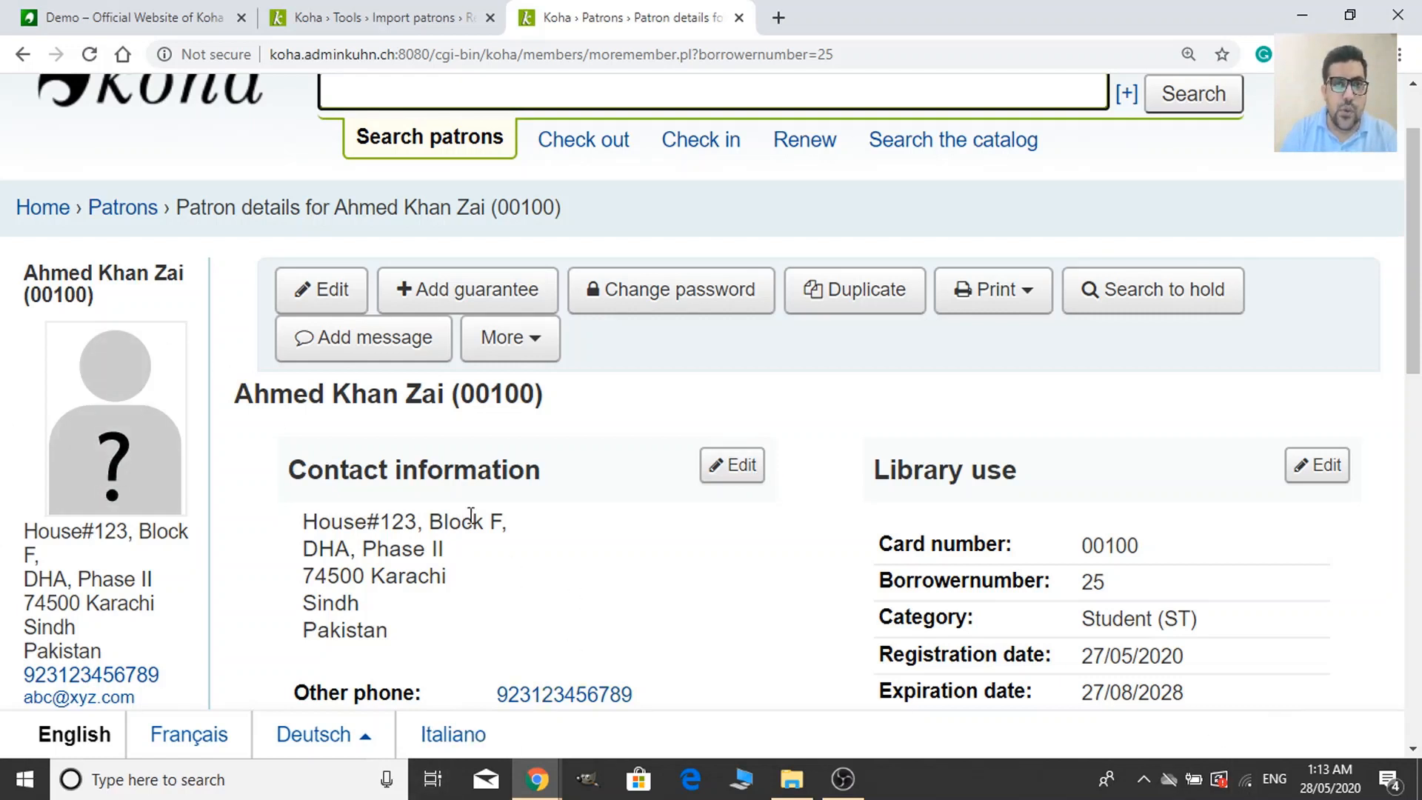
left_click(540, 362)
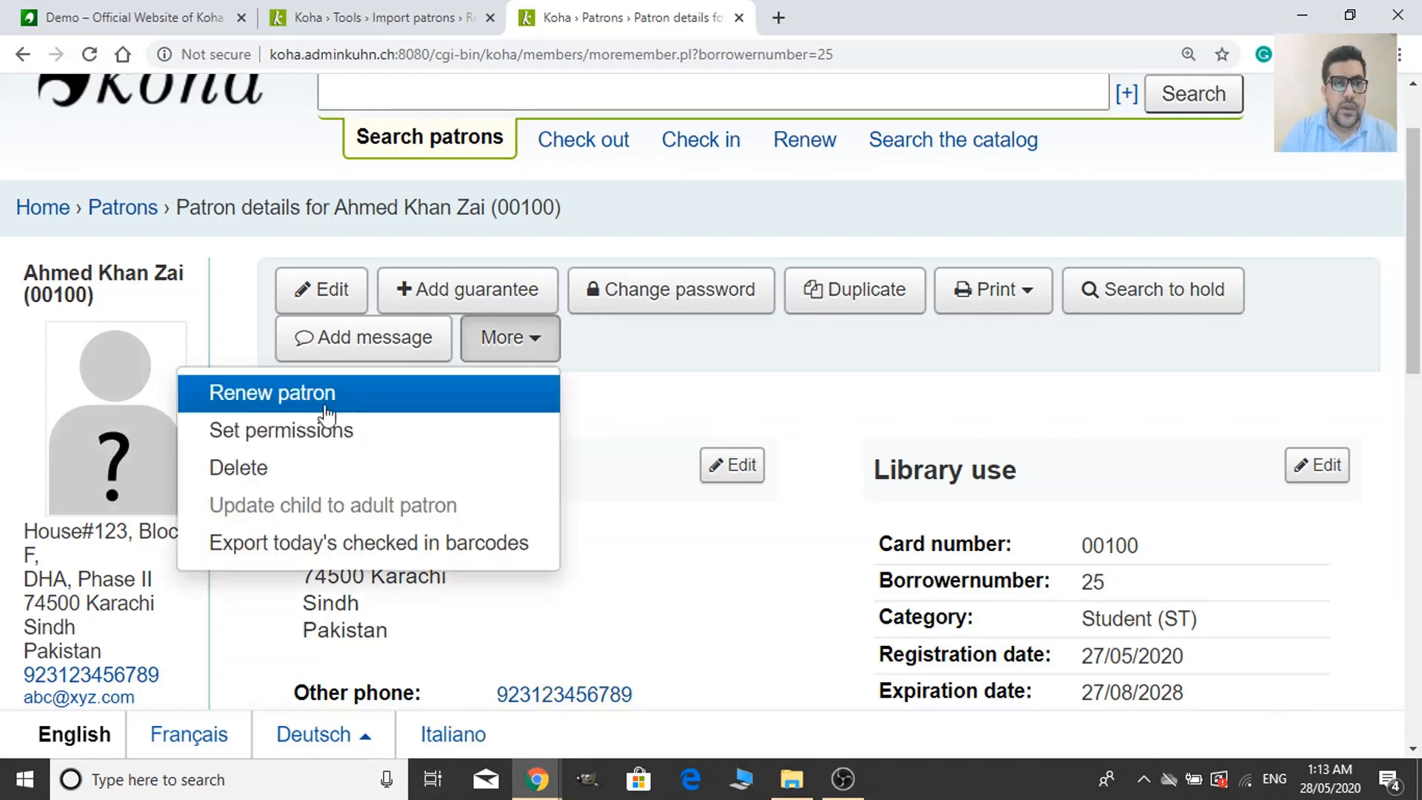
Open the patron's Set permissions page and toggle superlibrarian on, then back off.
left_click(291, 447)
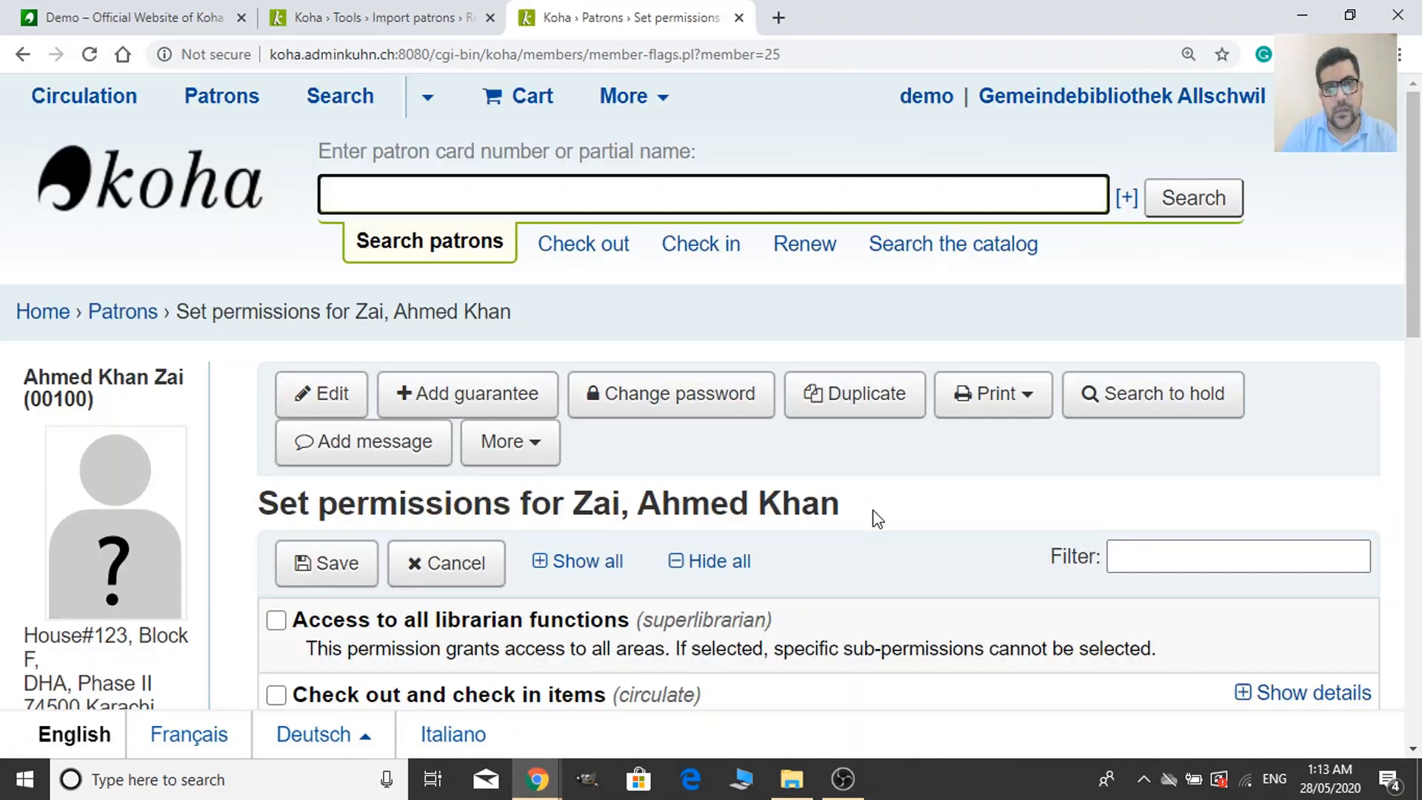
scroll(874, 515, "down", 3)
scroll(874, 517, "down", 1)
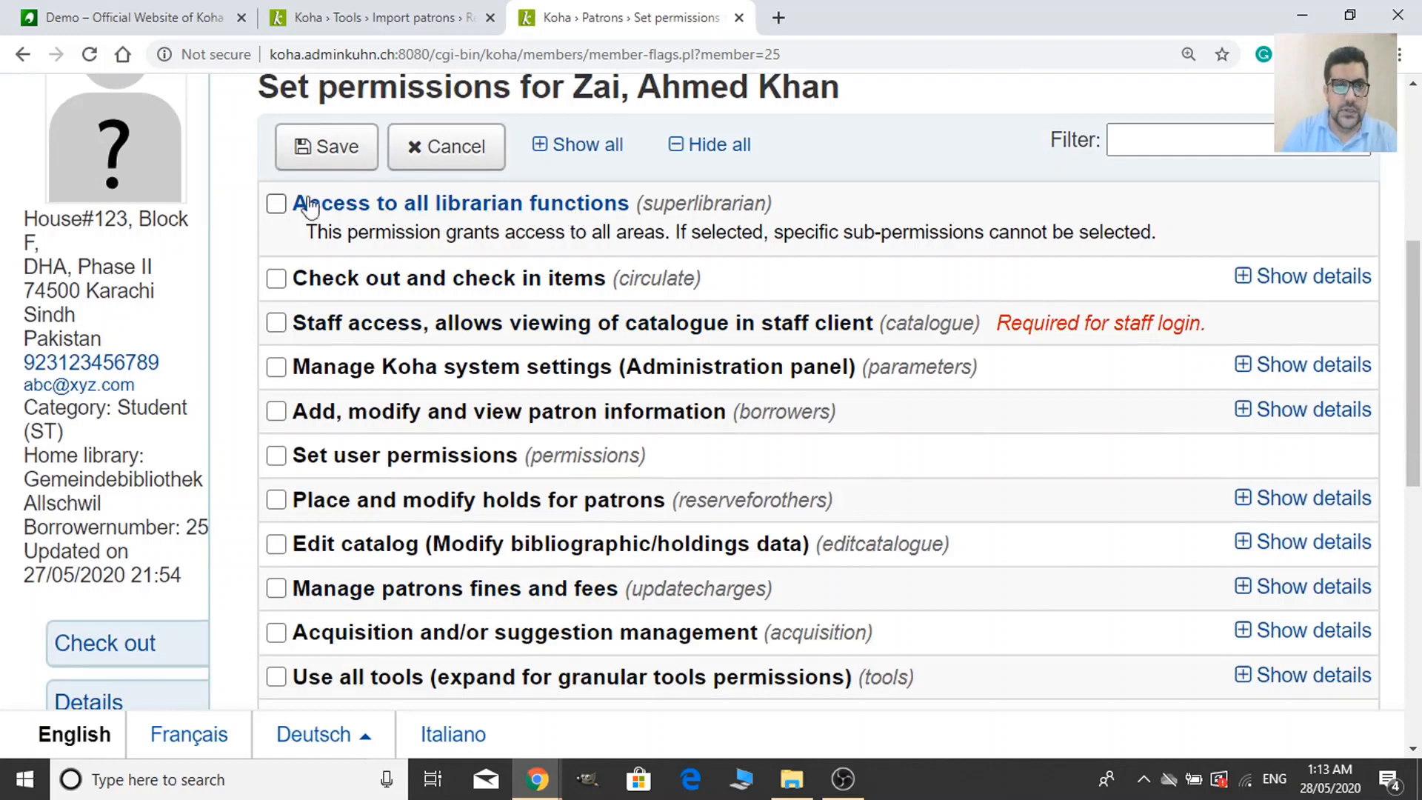
left_click(275, 202)
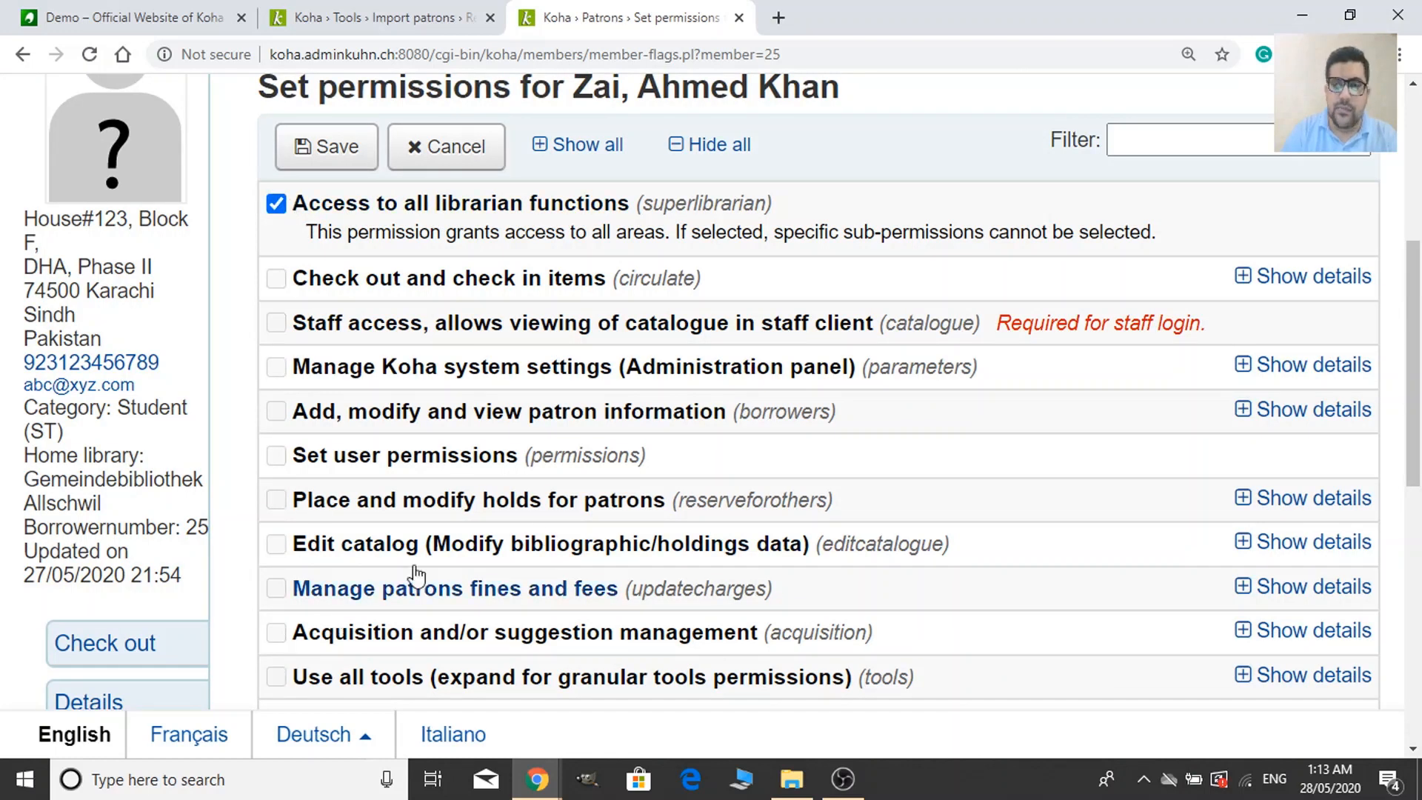
scroll(607, 541, "down", 1)
scroll(740, 607, "up", 1)
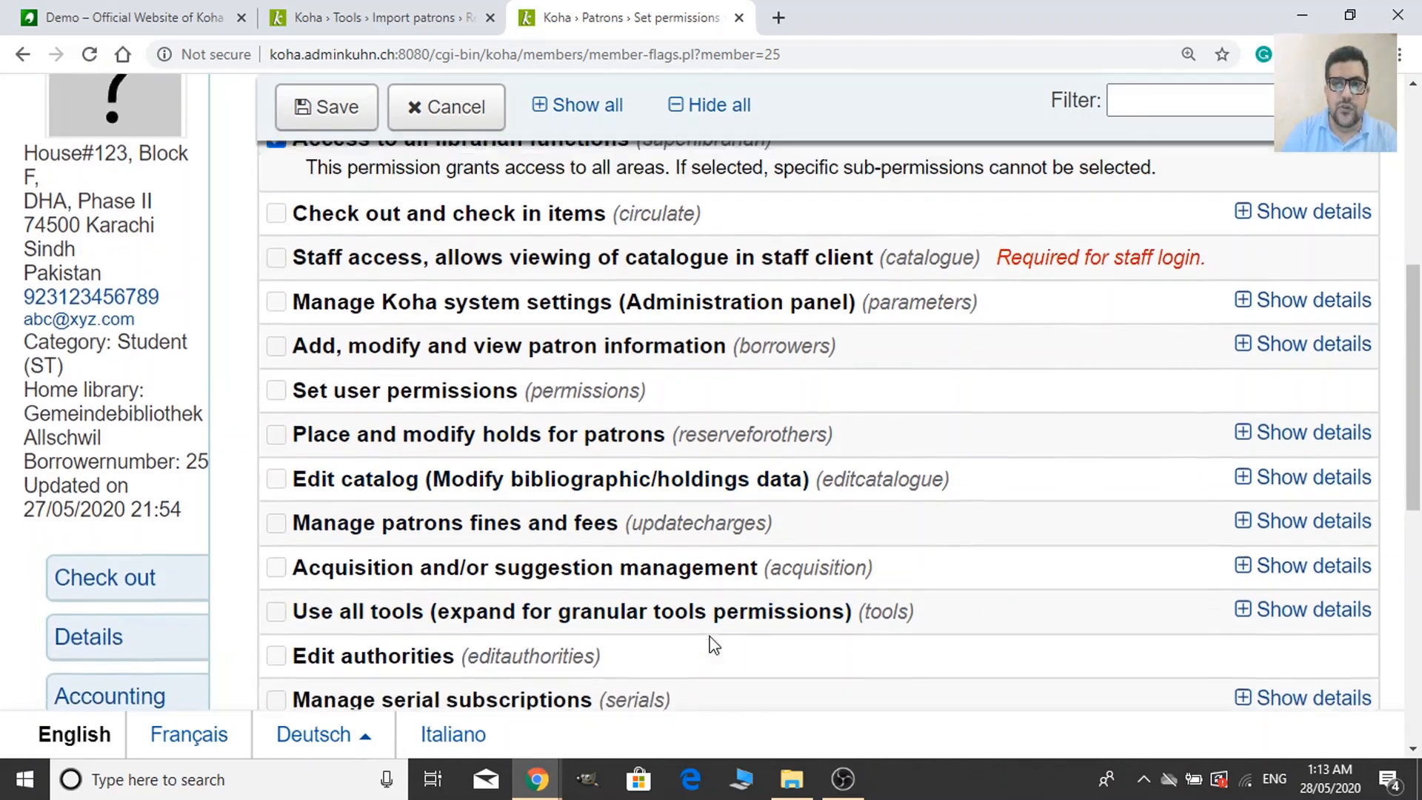
left_click(277, 204)
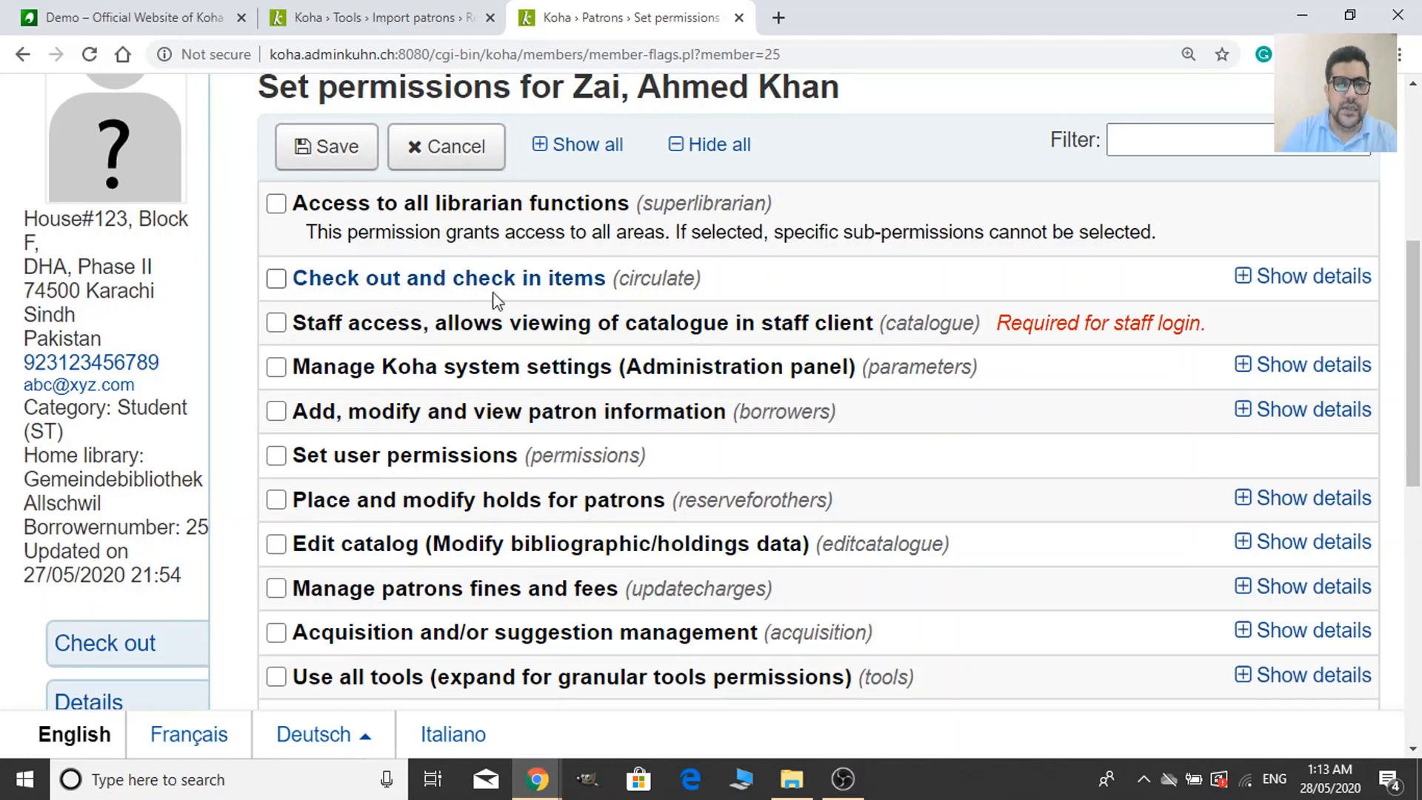
Tick the 'Check out and check in items' and 'Staff access (catalogue)' permissions.
left_click(276, 279)
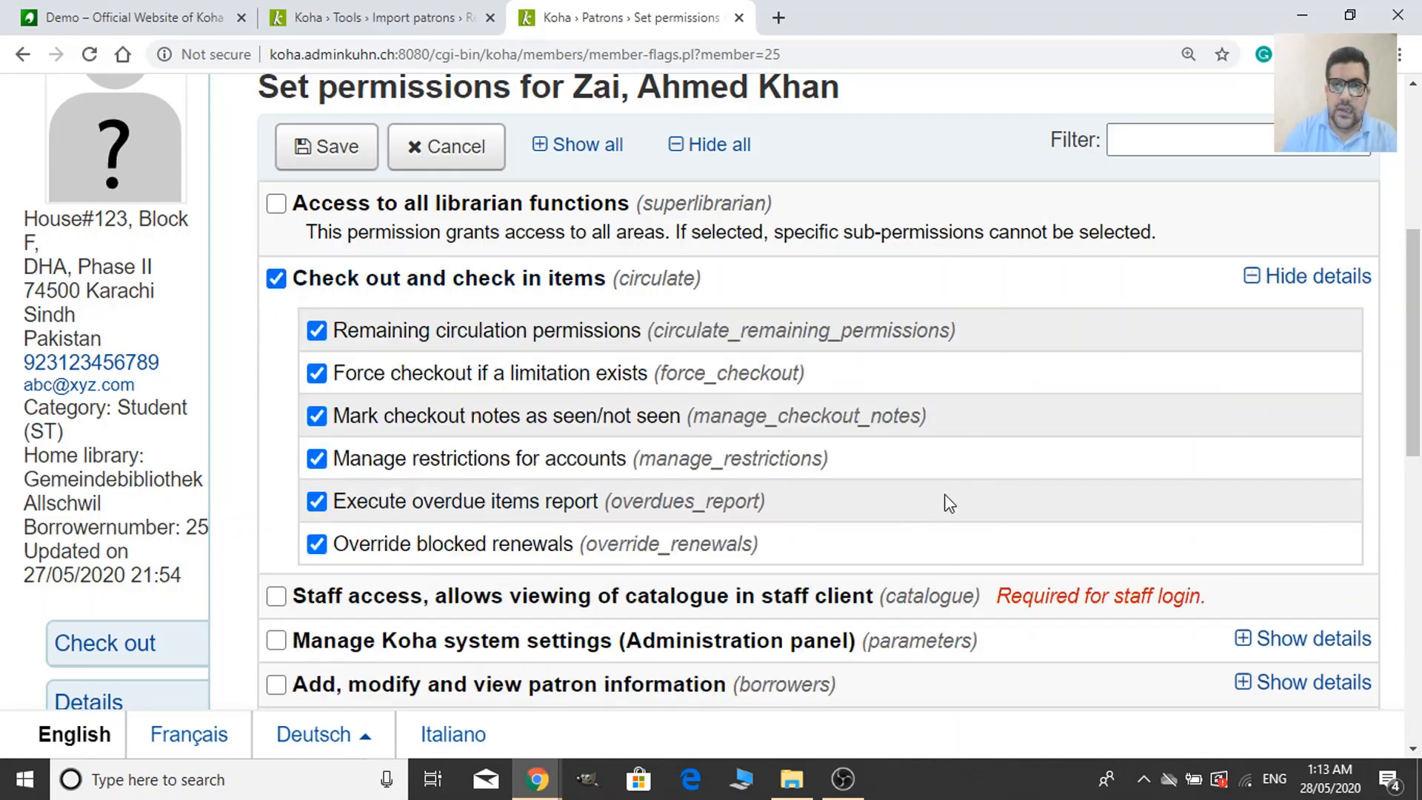
scroll(963, 491, "down", 3)
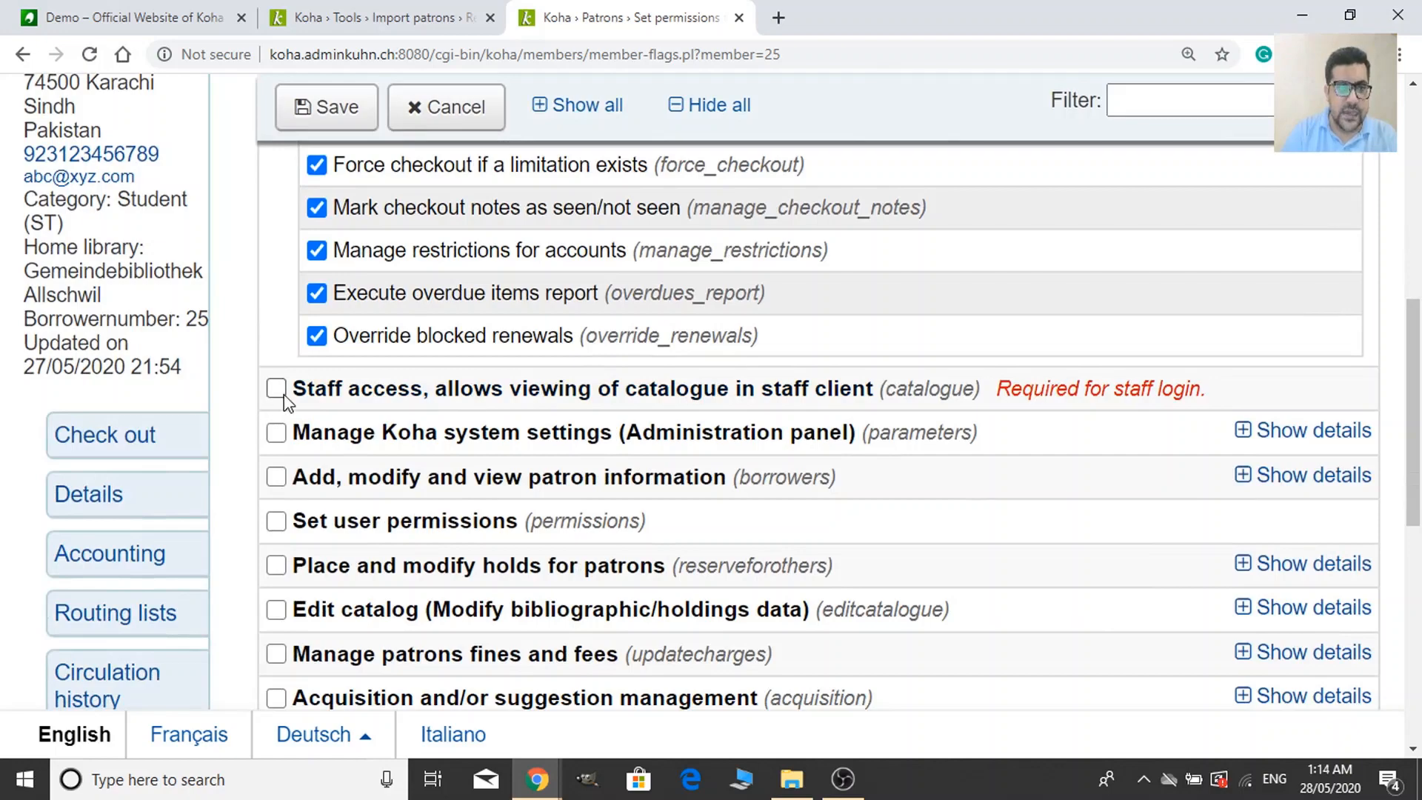
left_click(277, 391)
scroll(614, 488, "down", 6)
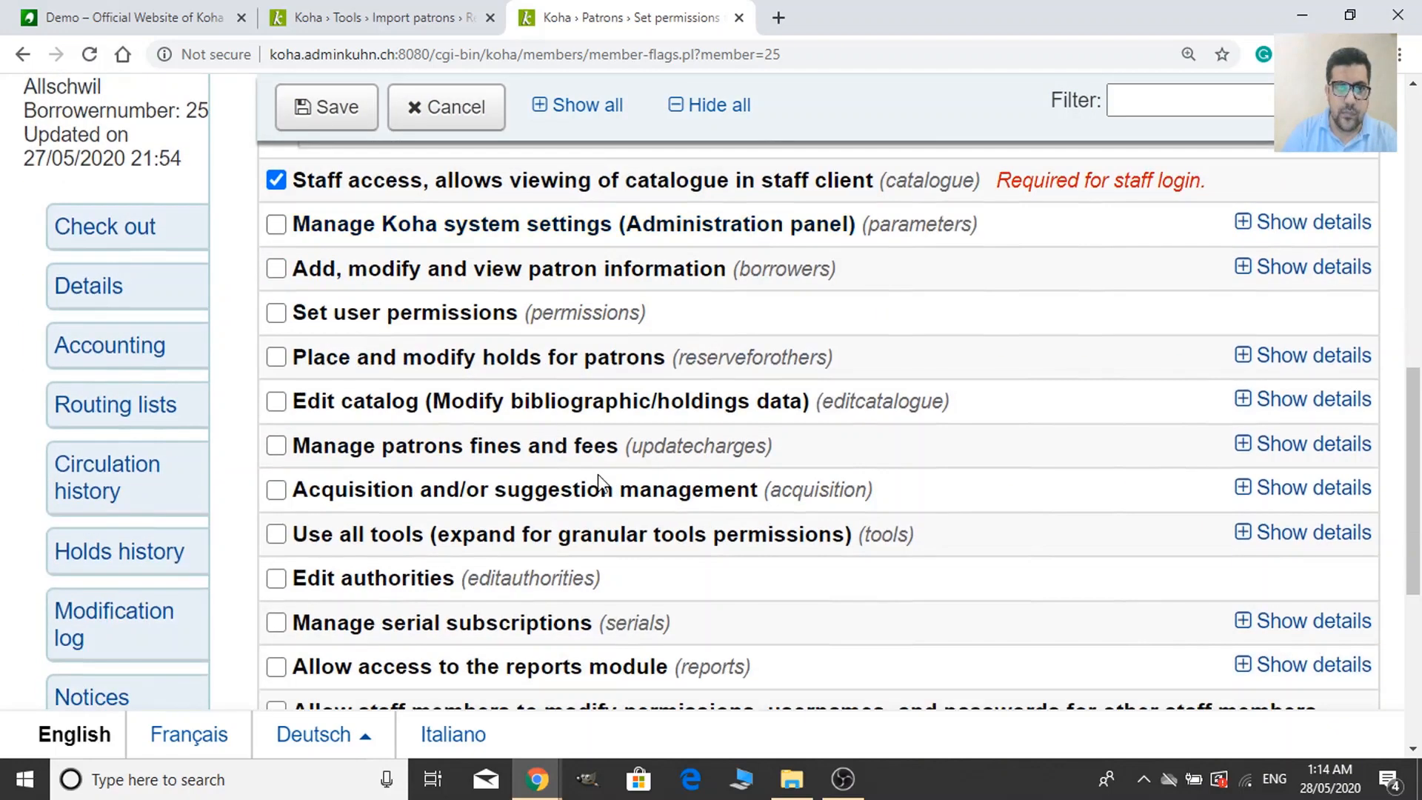
scroll(617, 504, "down", 2)
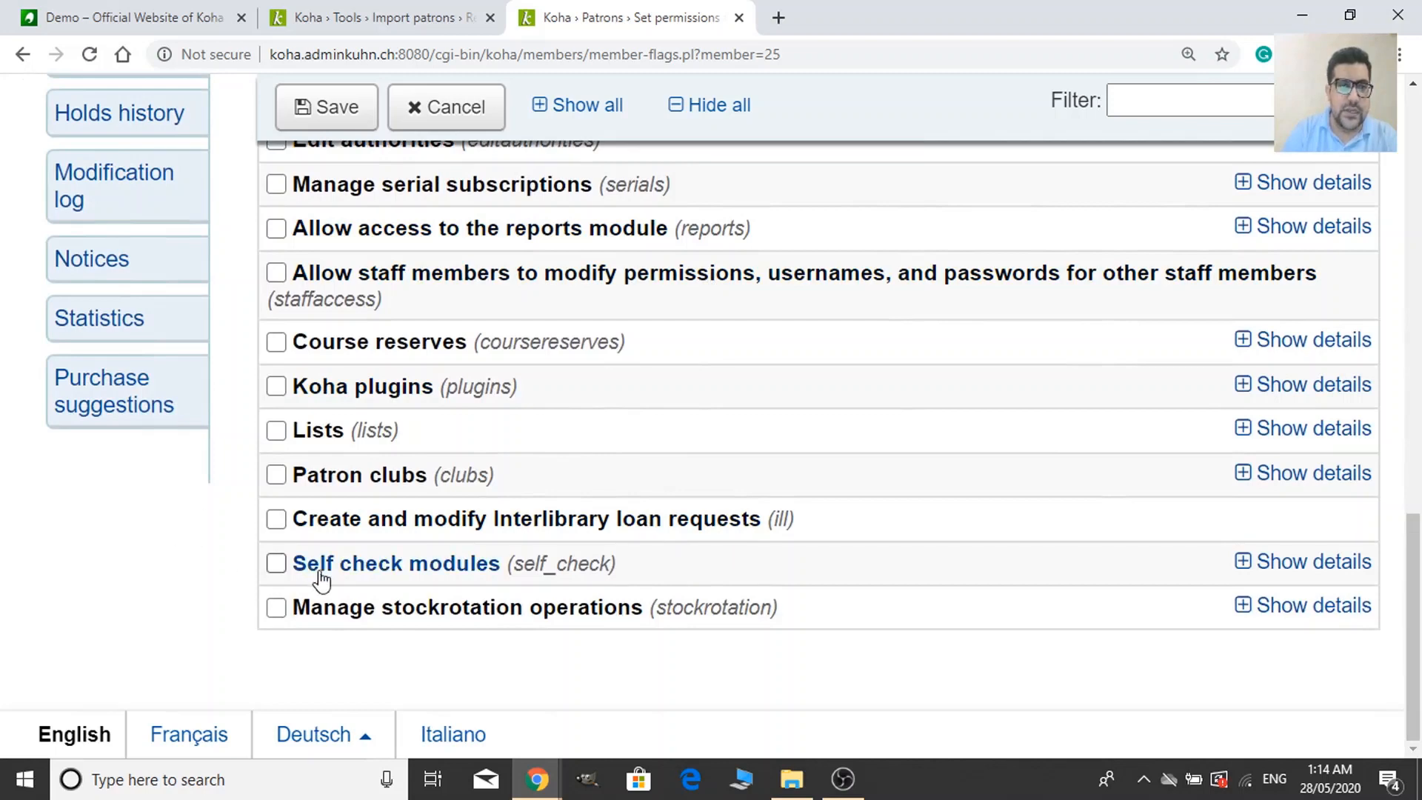
scroll(326, 609, "up", 1)
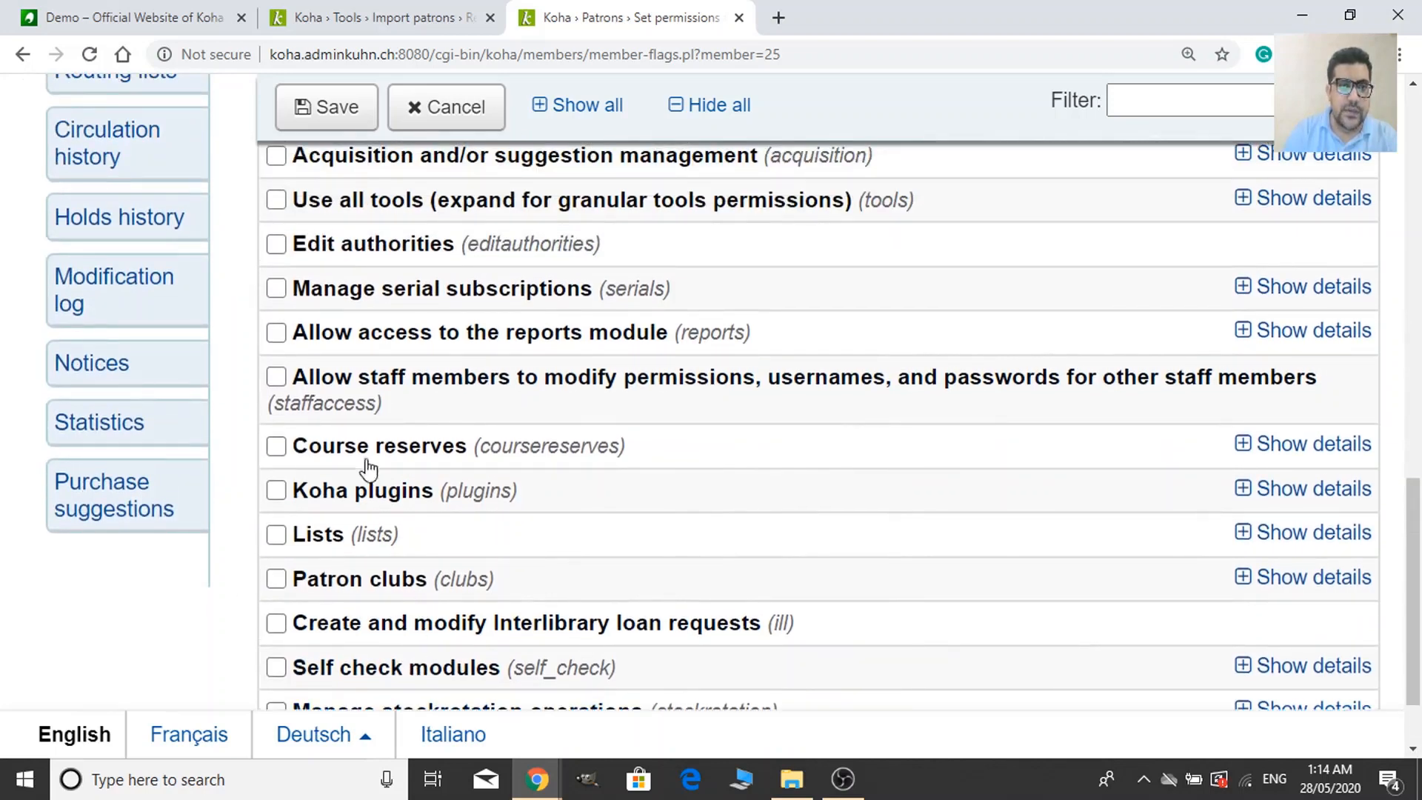
scroll(311, 280, "up", 1)
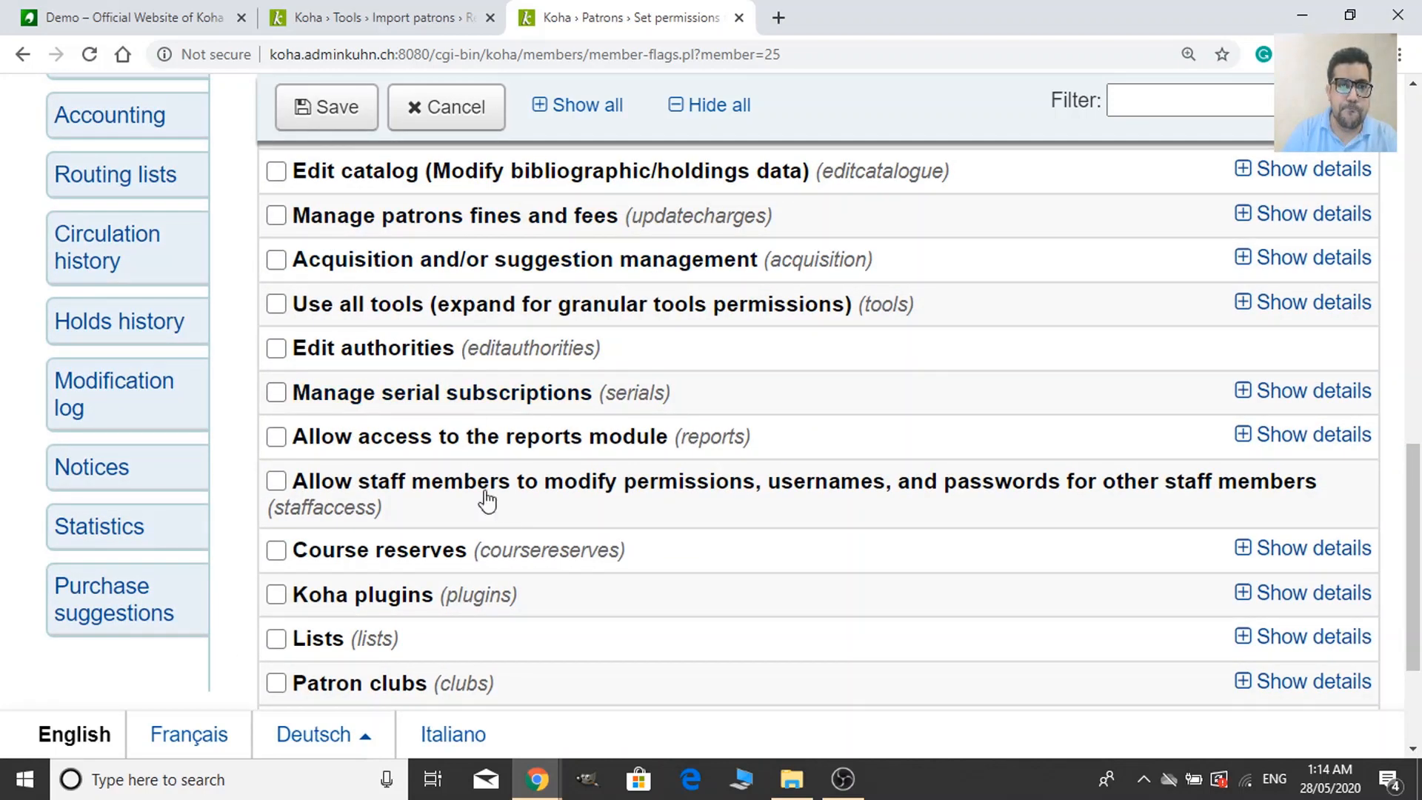
scroll(414, 607, "up", 2)
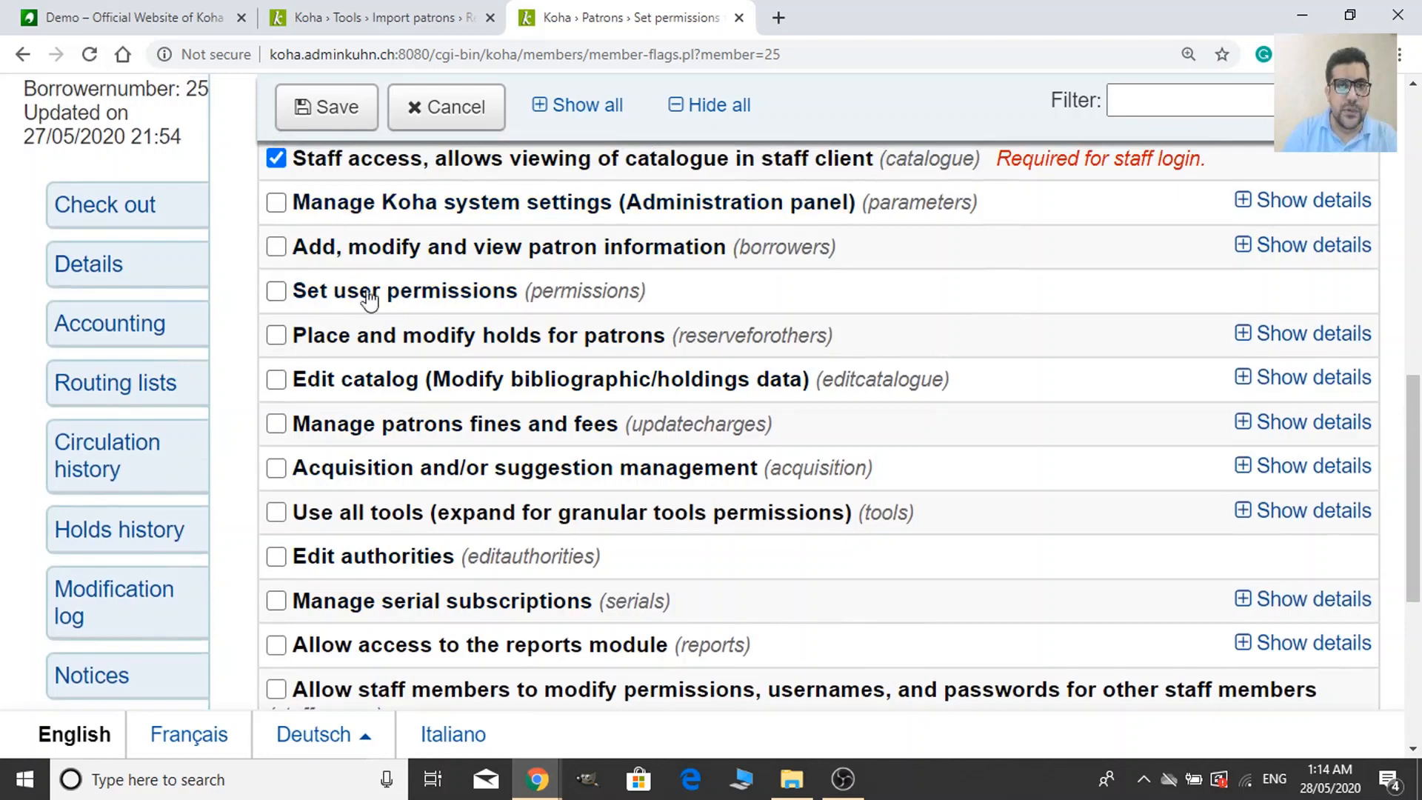
scroll(355, 297, "up", 1)
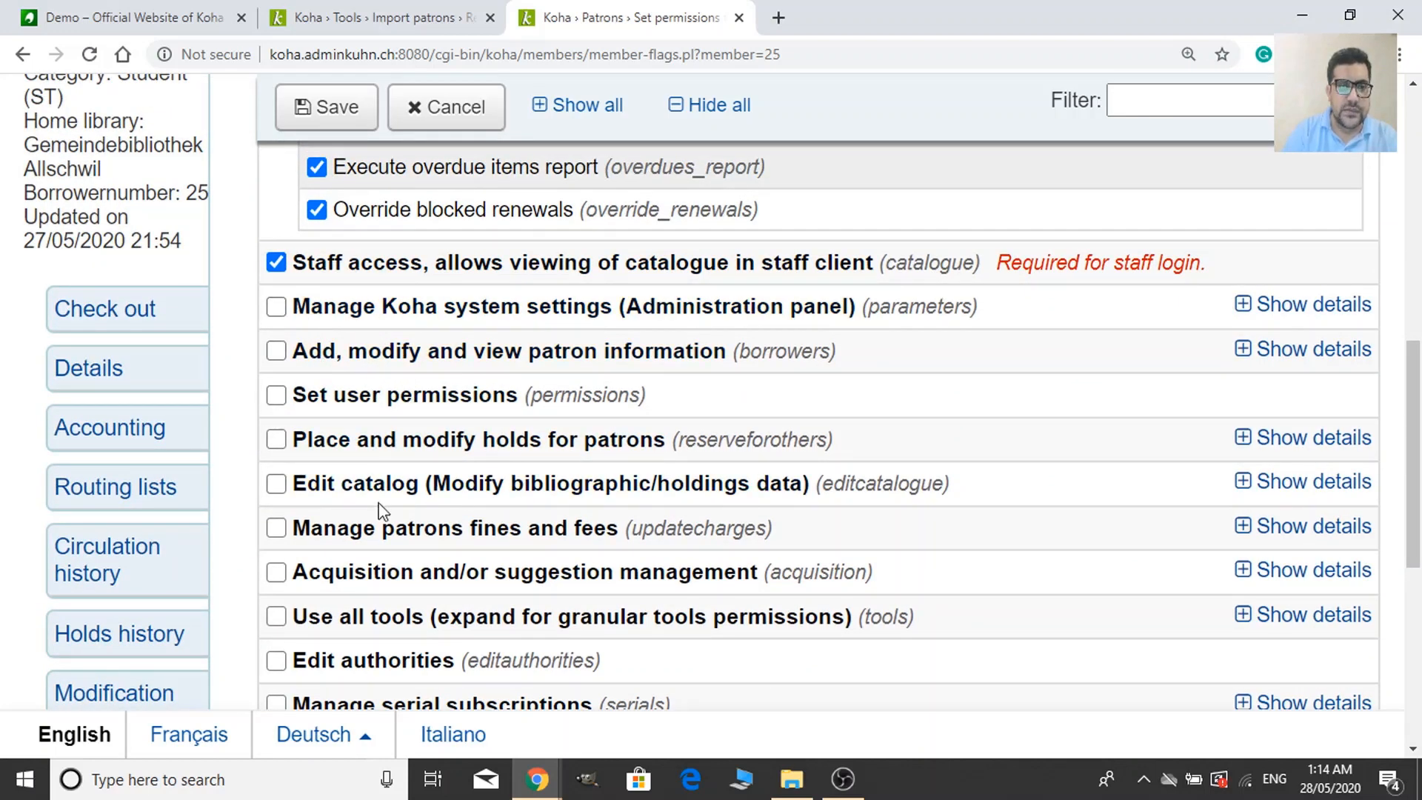
scroll(374, 511, "down", 1)
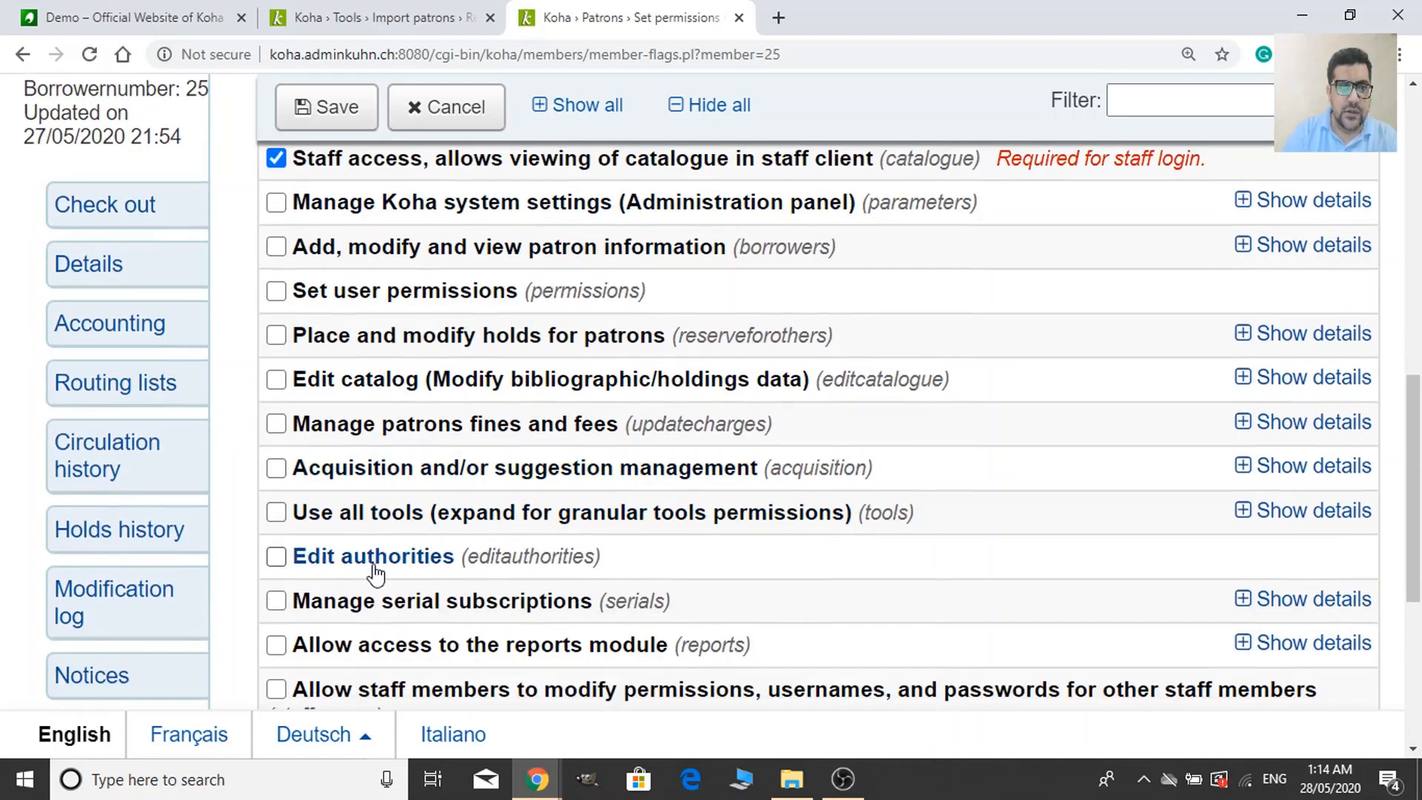
scroll(369, 581, "down", 1)
scroll(377, 596, "down", 2)
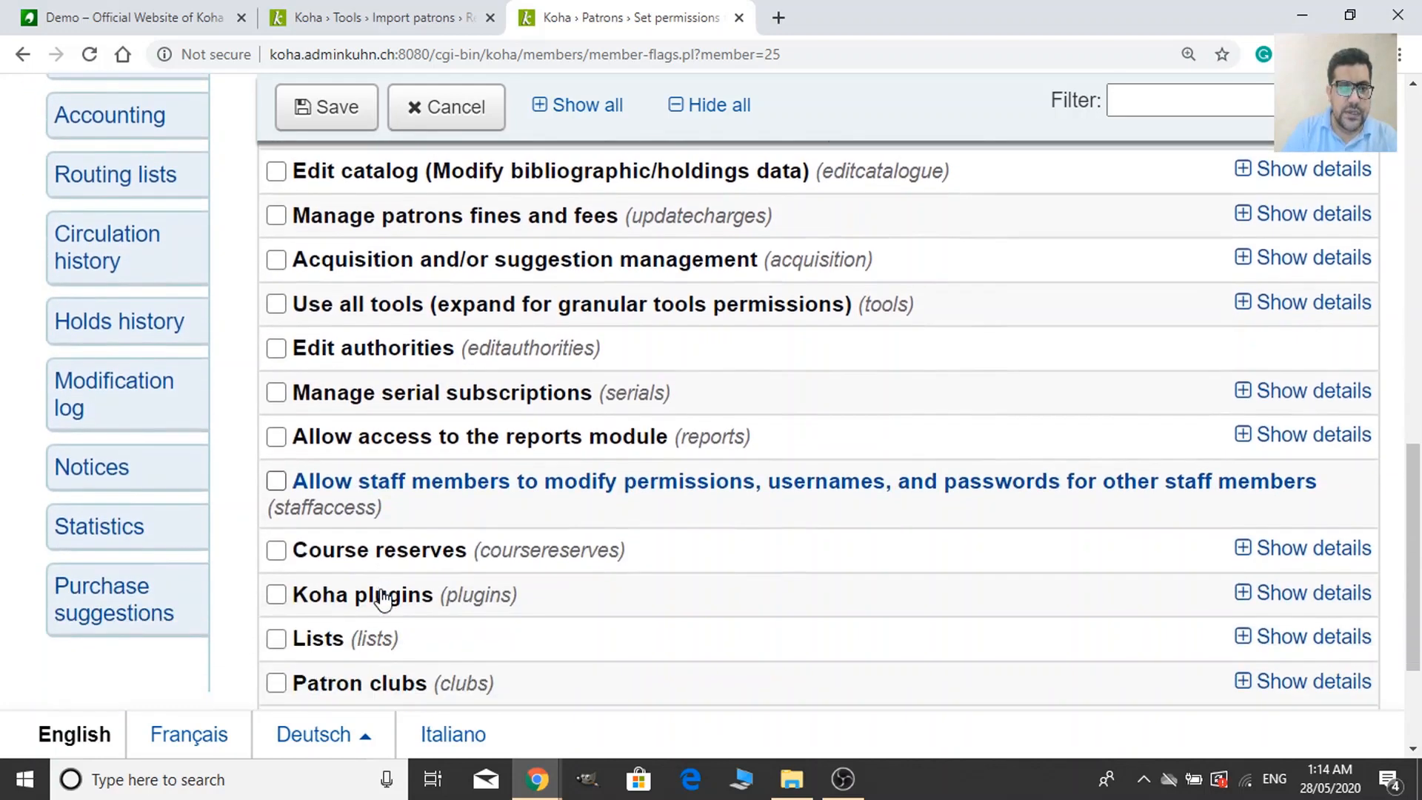
scroll(385, 602, "down", 2)
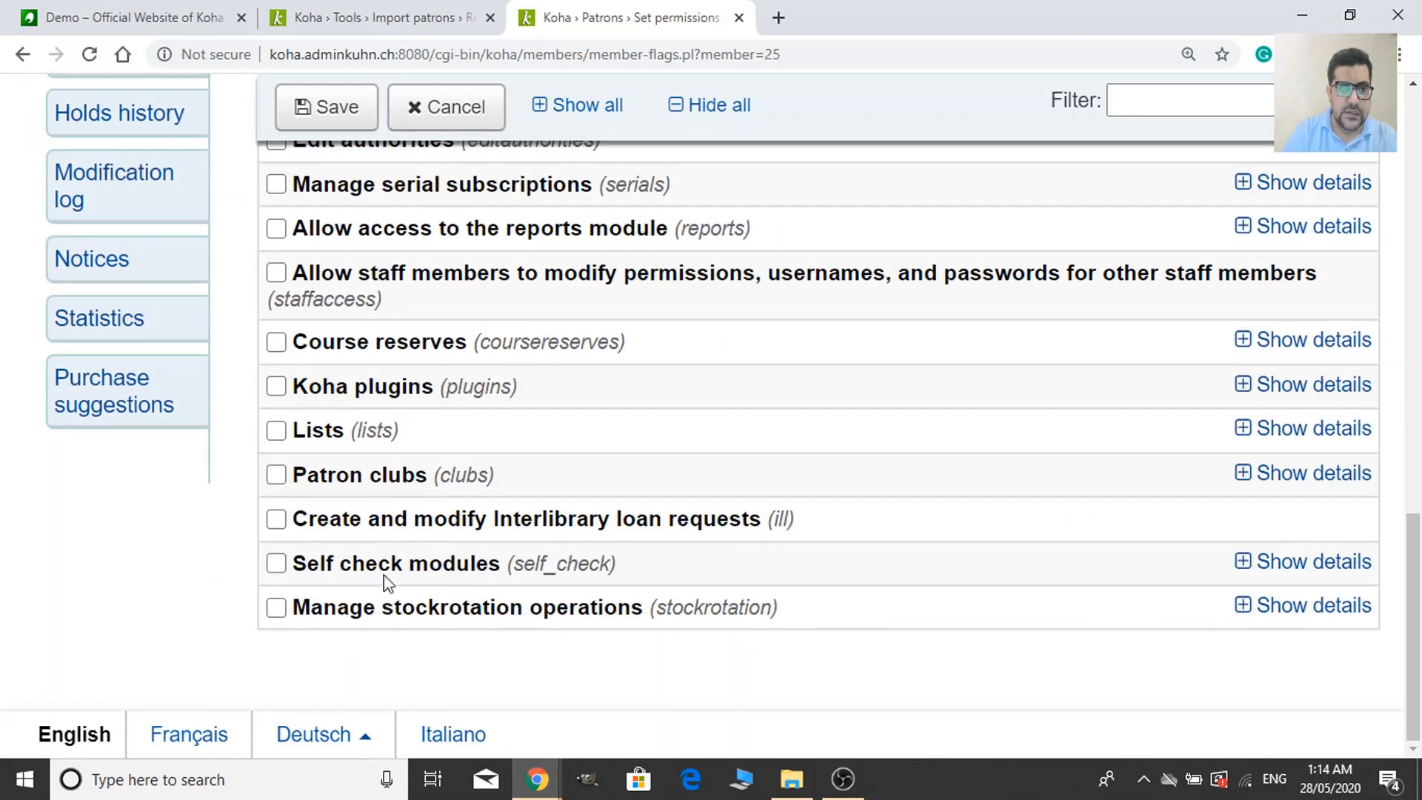
scroll(393, 544, "up", 6)
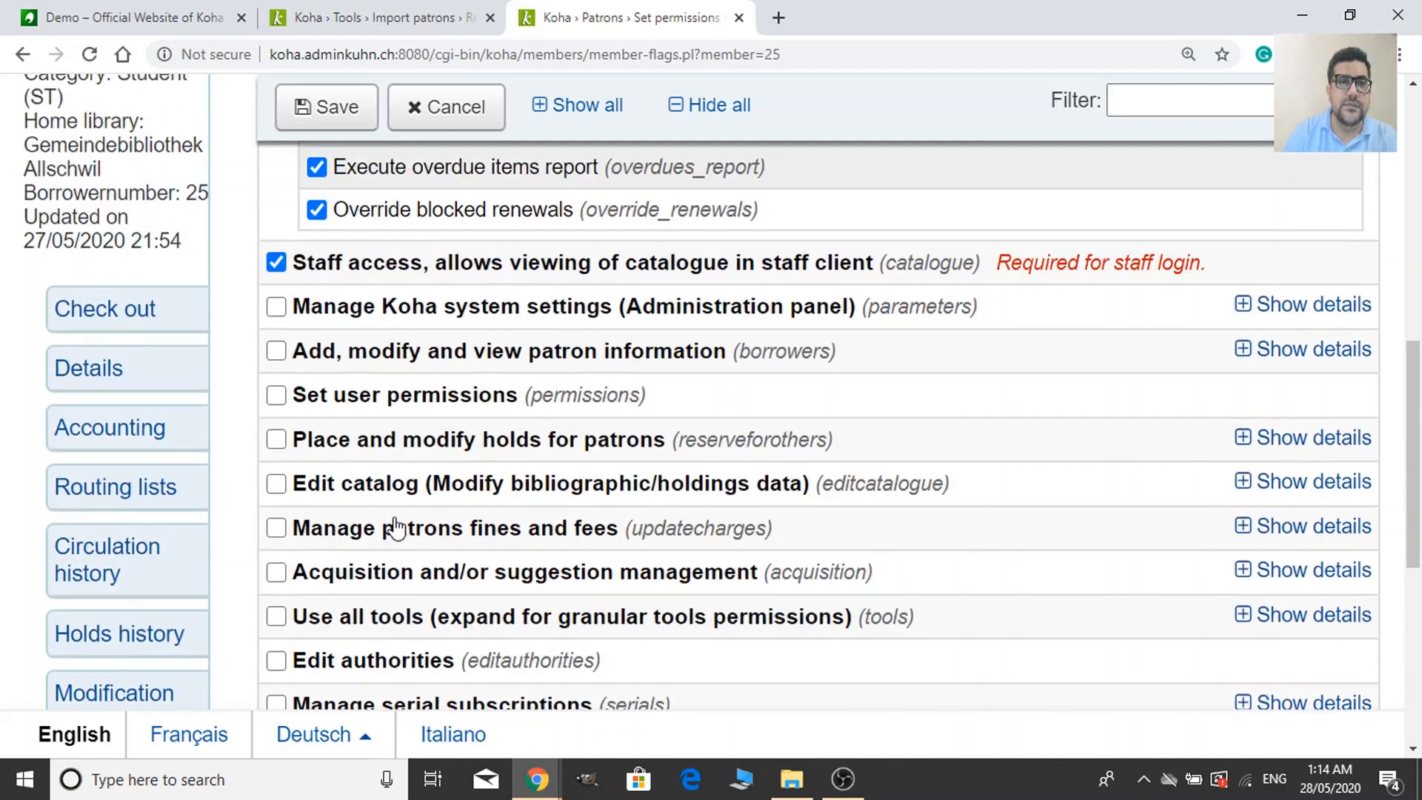
scroll(396, 527, "up", 1)
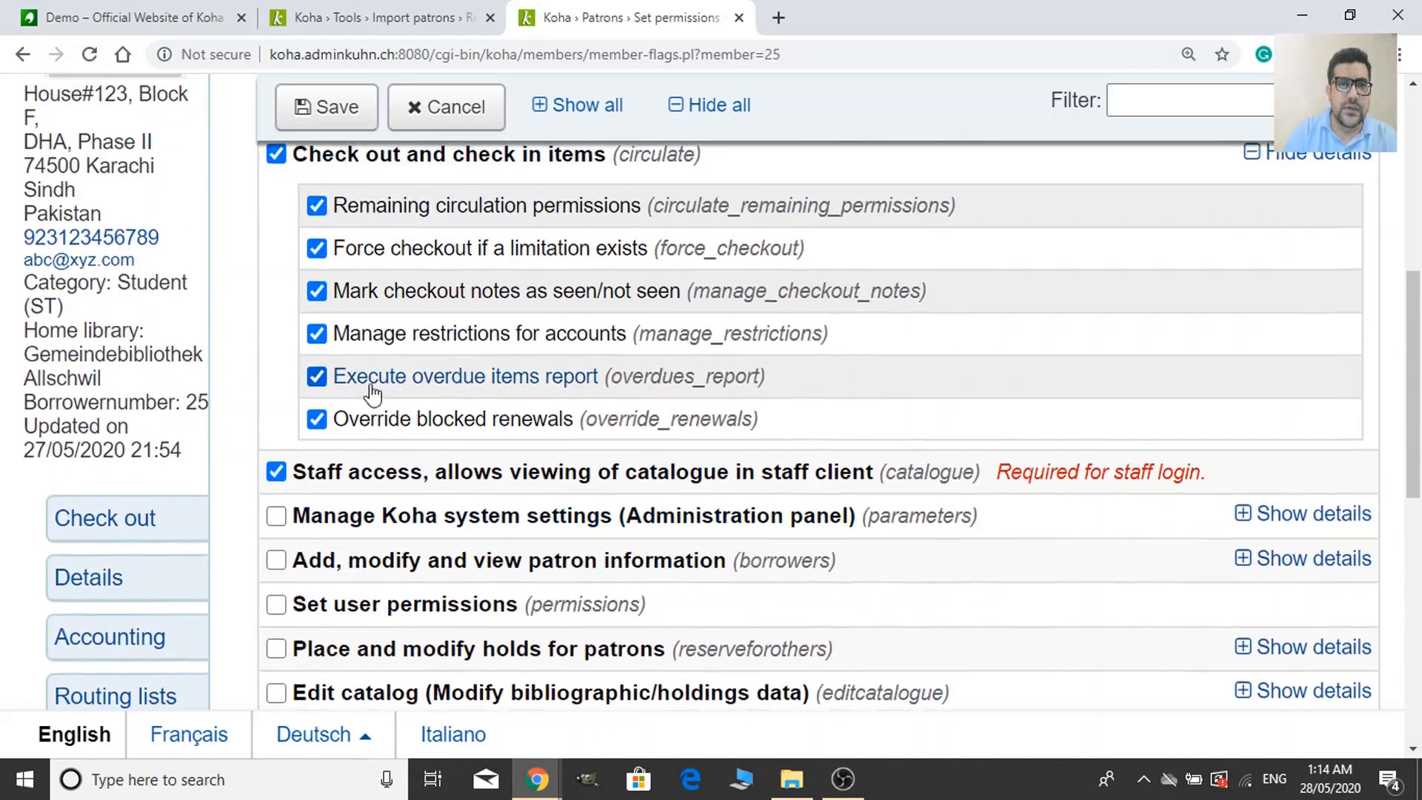
scroll(371, 394, "up", 1)
scroll(441, 570, "down", 1)
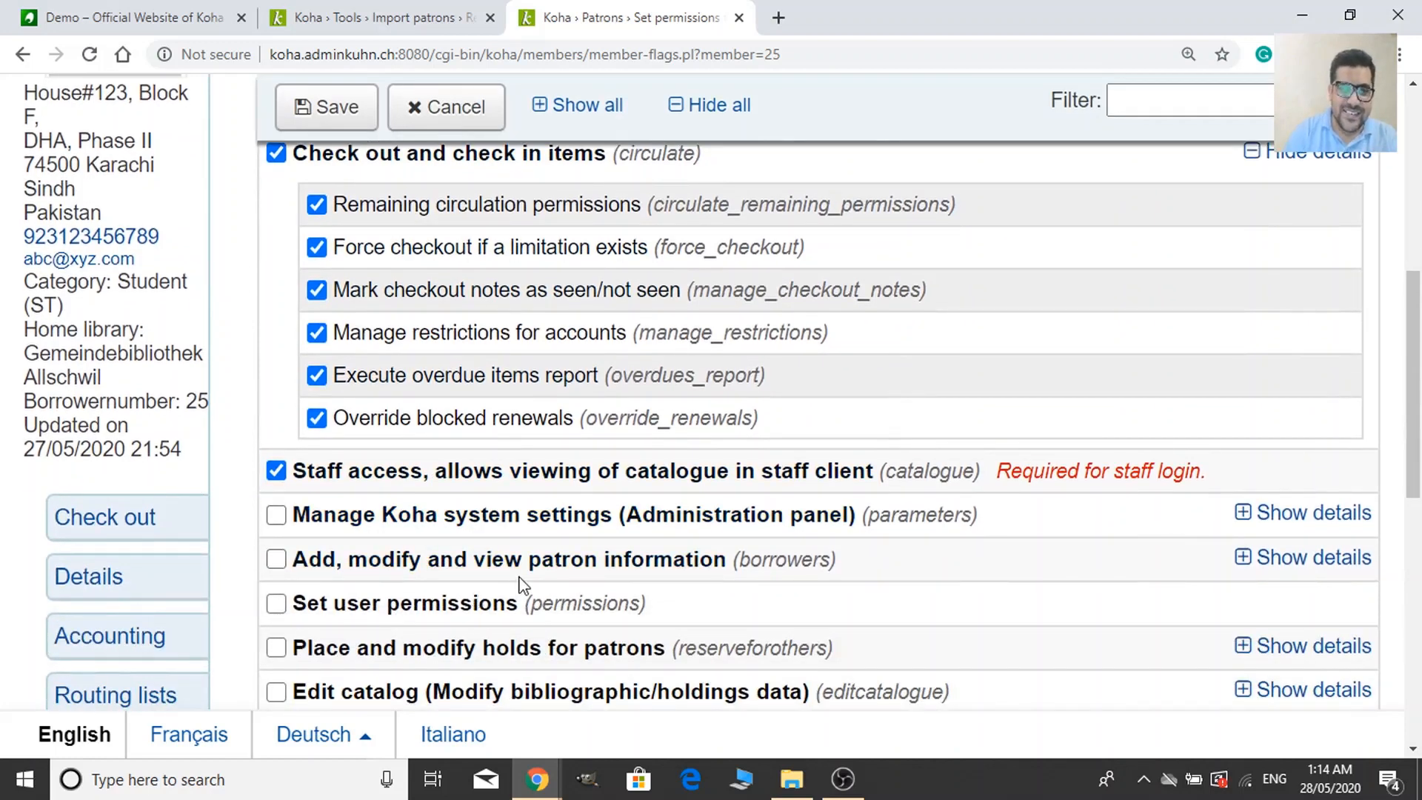
scroll(496, 589, "down", 1)
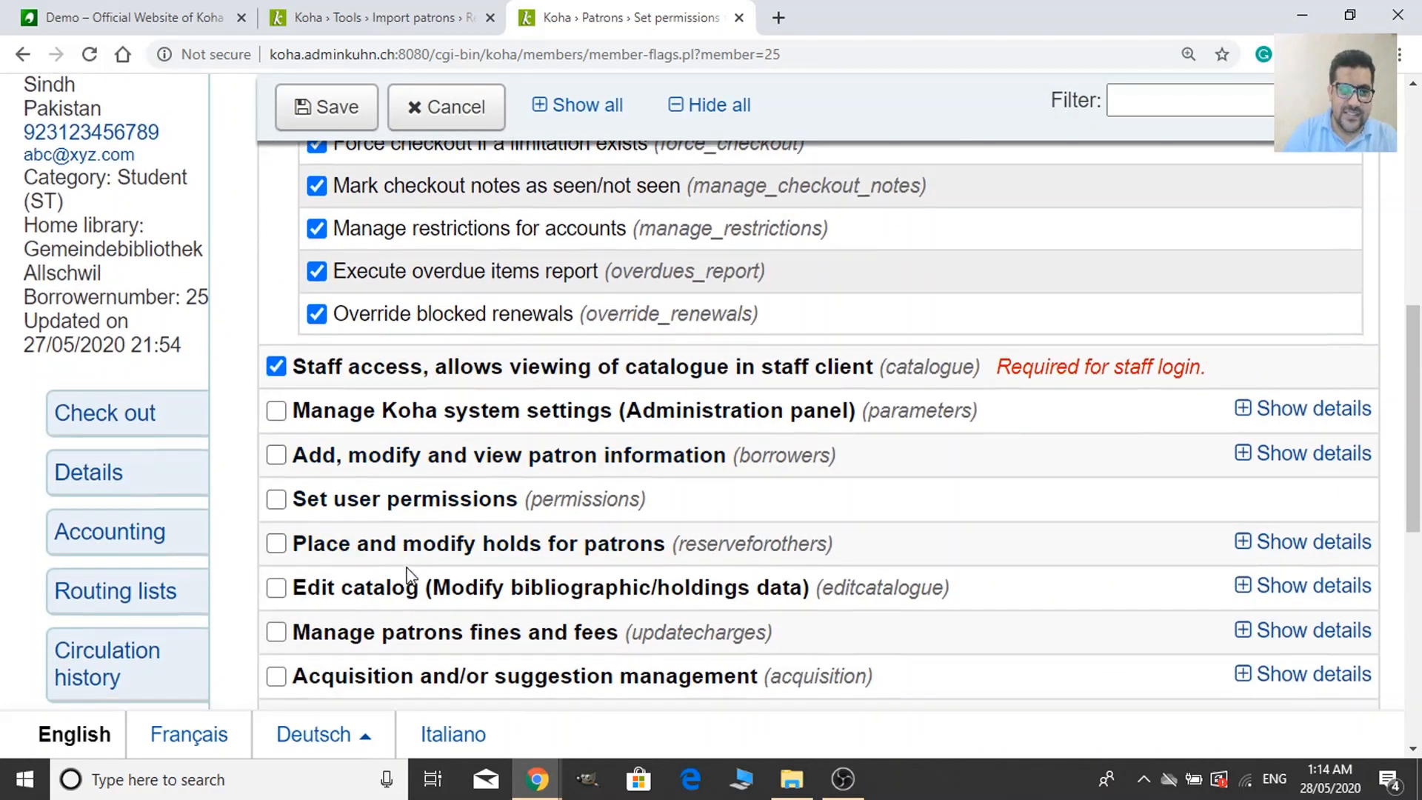
scroll(412, 633, "down", 1)
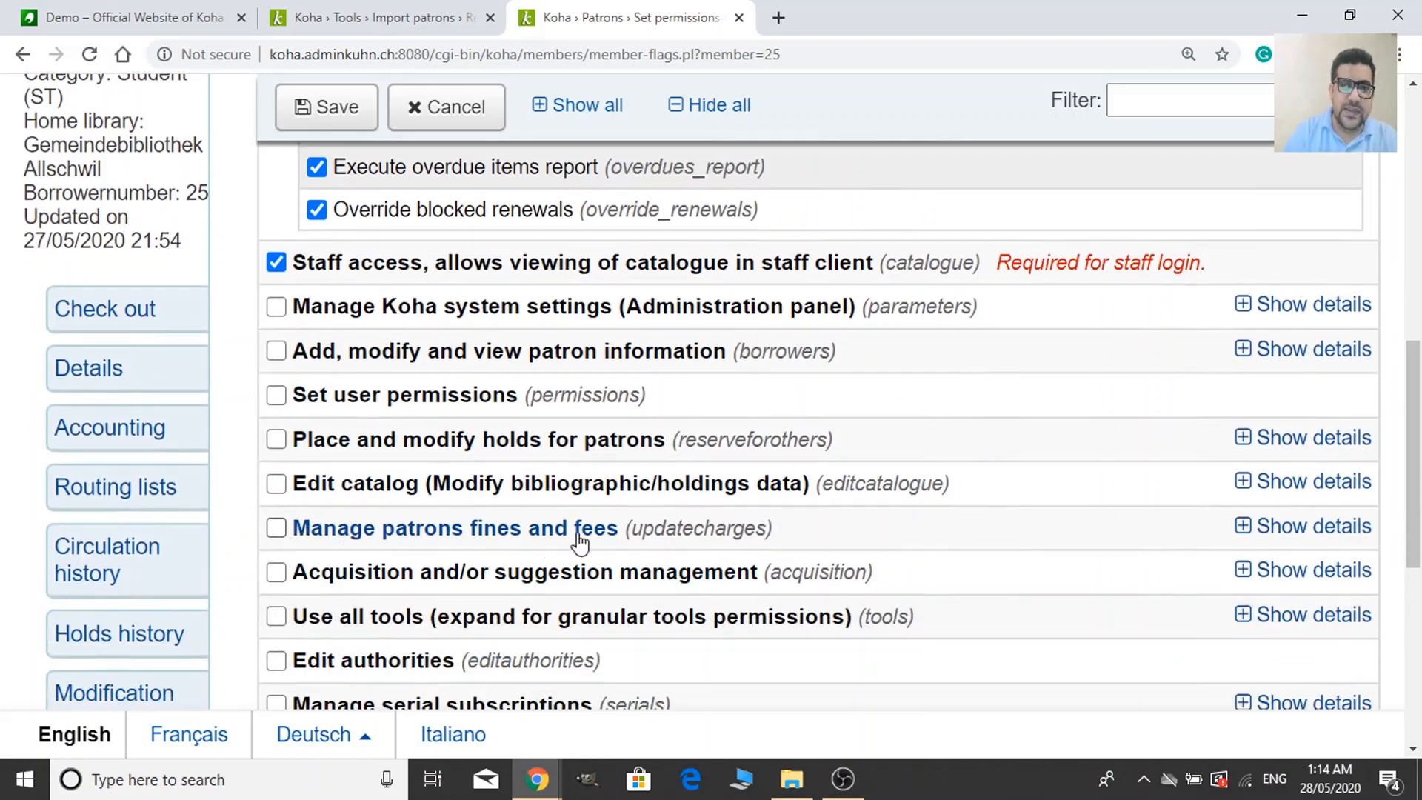
Tick 'Manage patrons fines and fees', including all its sub-permissions.
left_click(276, 528)
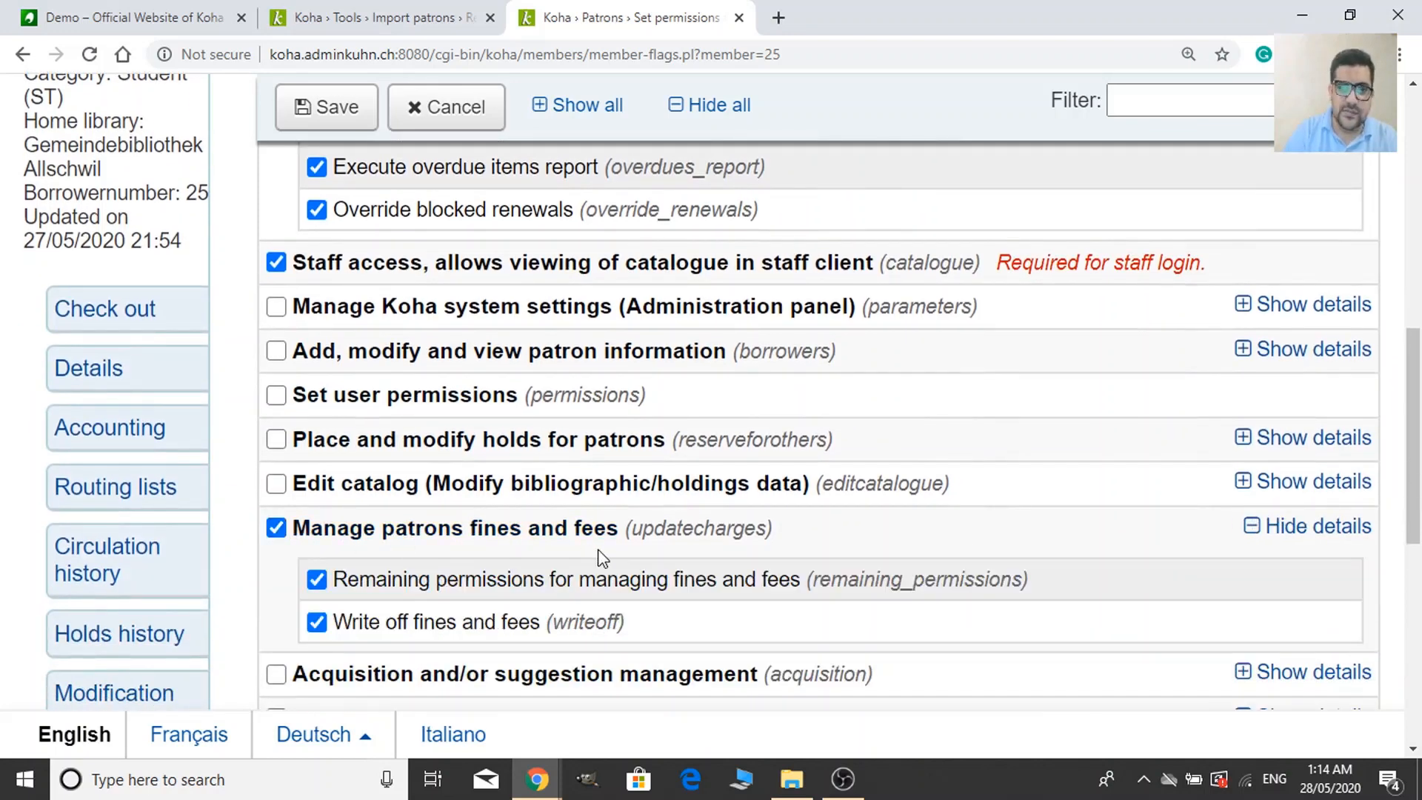
scroll(599, 556, "down", 5)
scroll(602, 558, "down", 3)
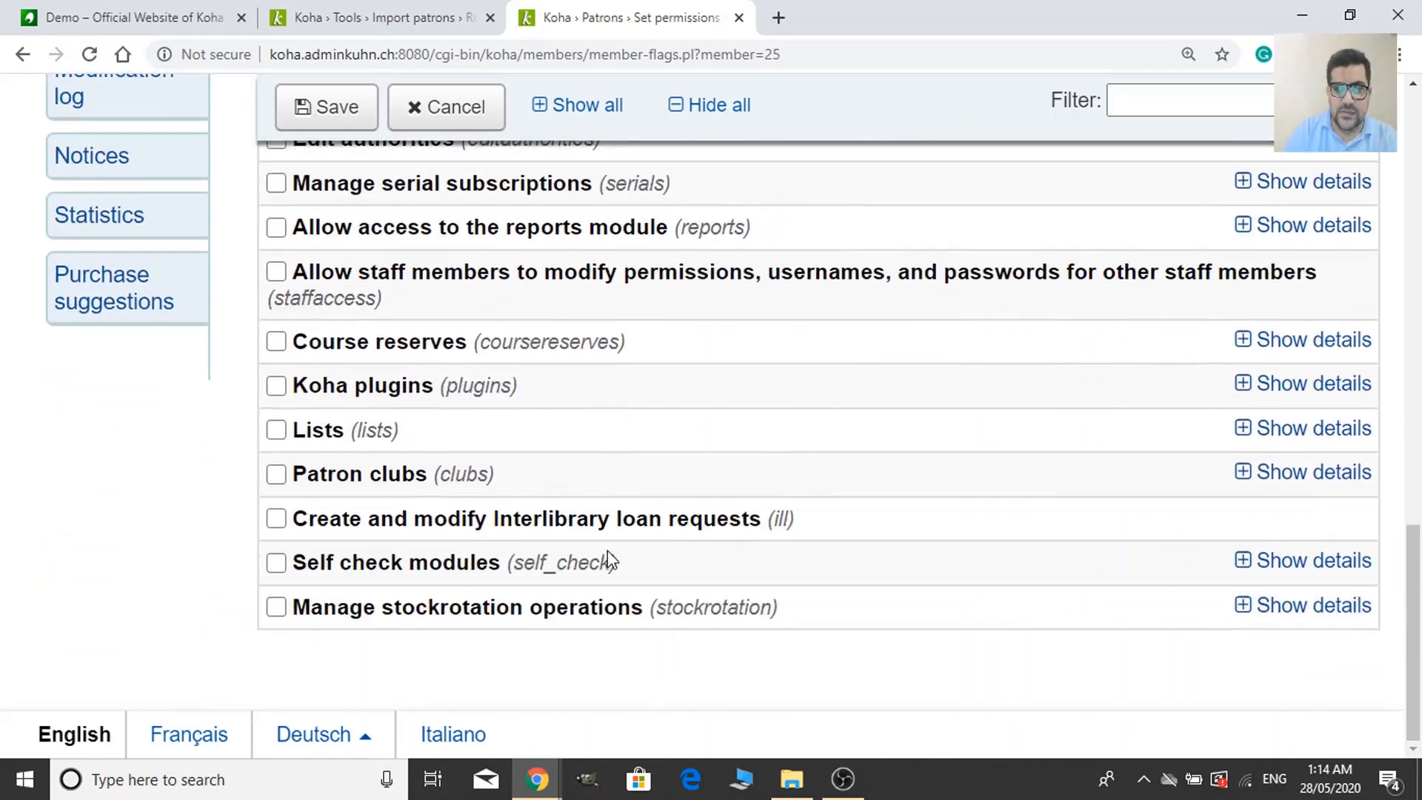
scroll(585, 558, "up", 8)
scroll(414, 407, "up", 6)
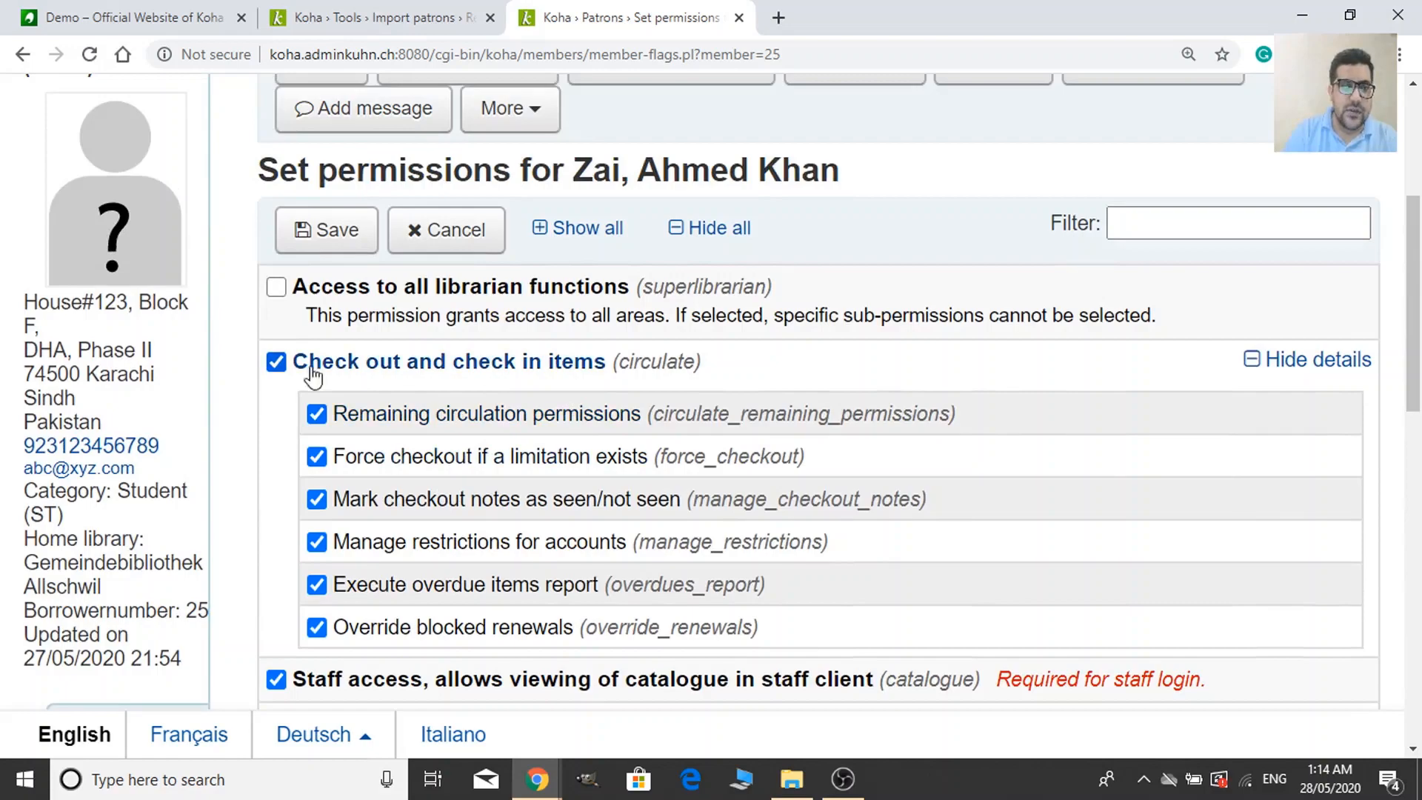
scroll(435, 633, "down", 3)
scroll(436, 633, "down", 5)
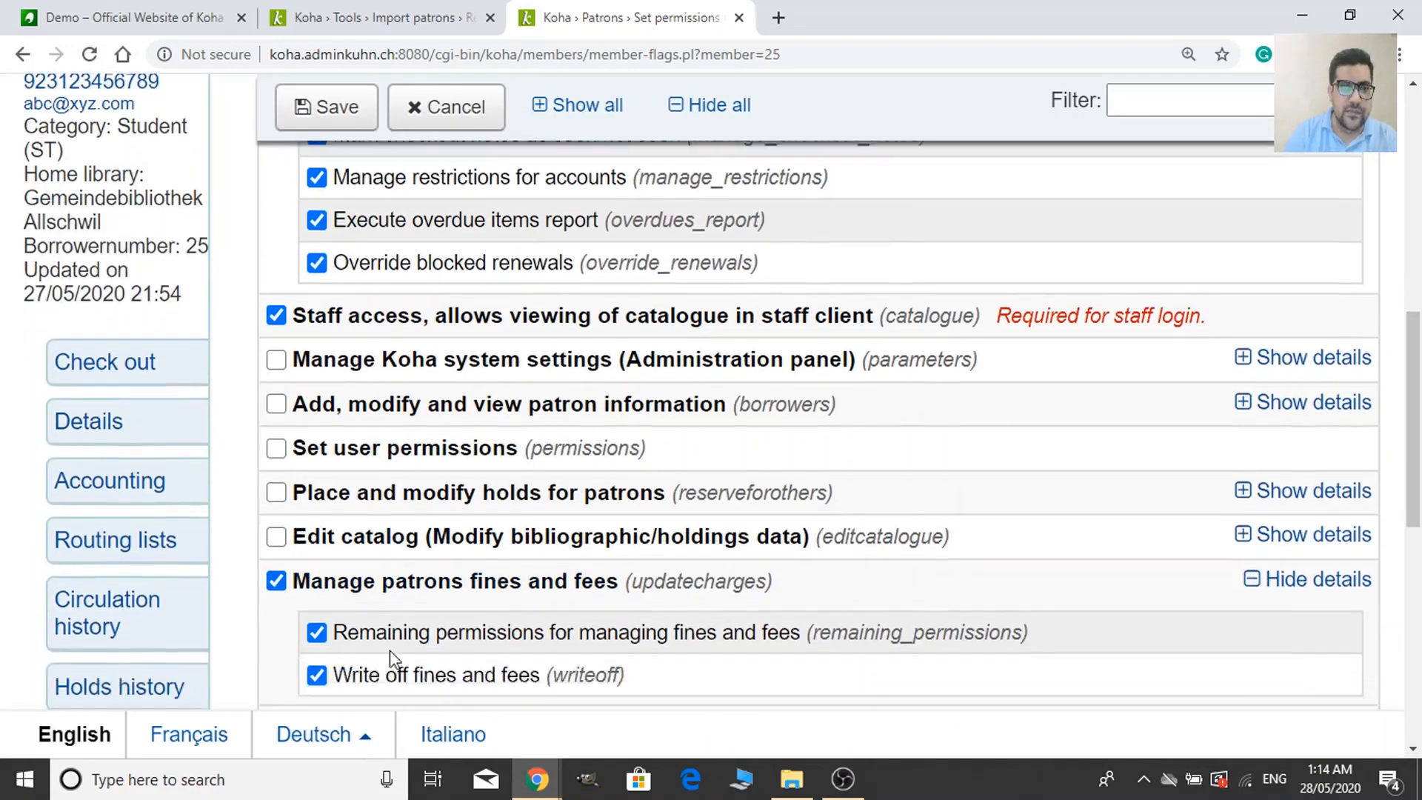
scroll(581, 616, "down", 2)
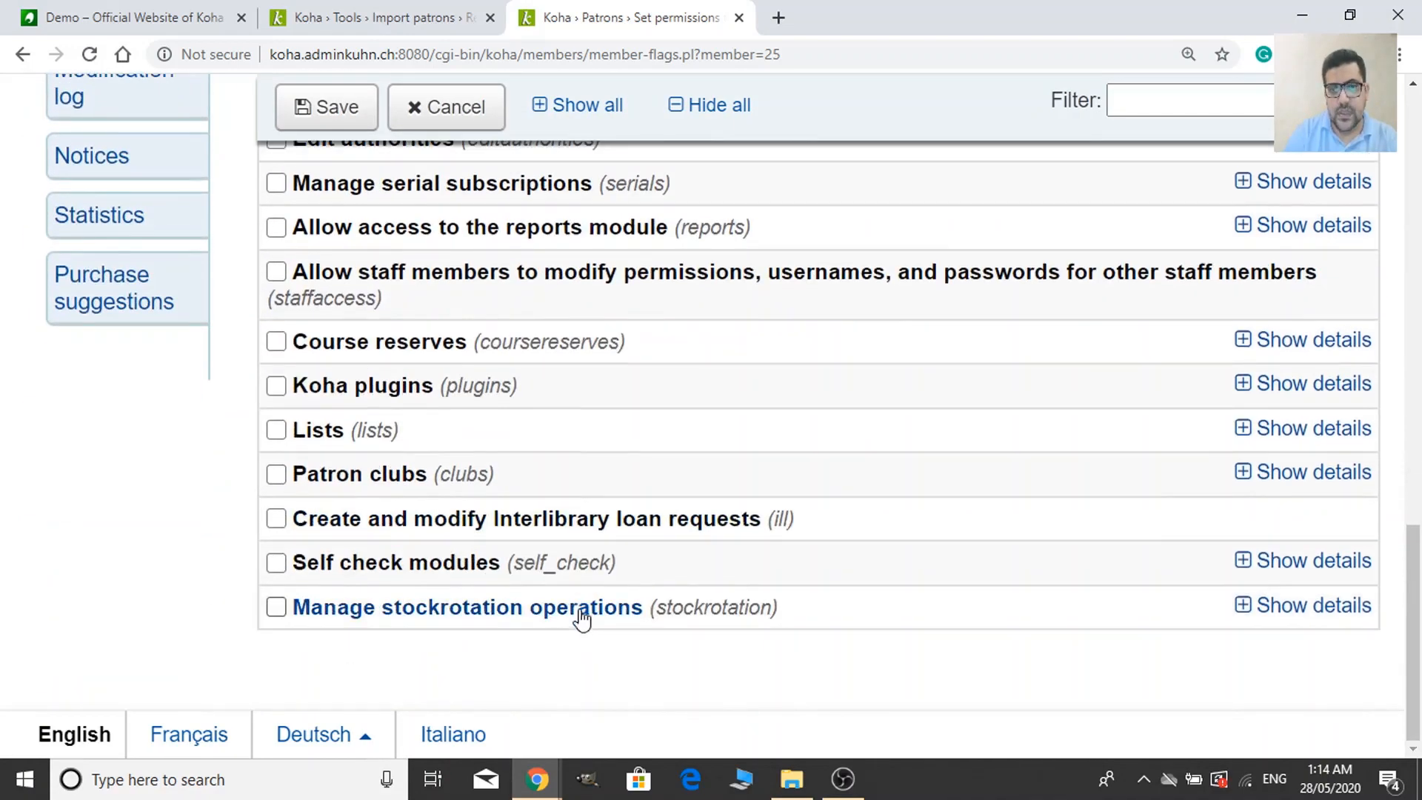
scroll(888, 571, "up", 10)
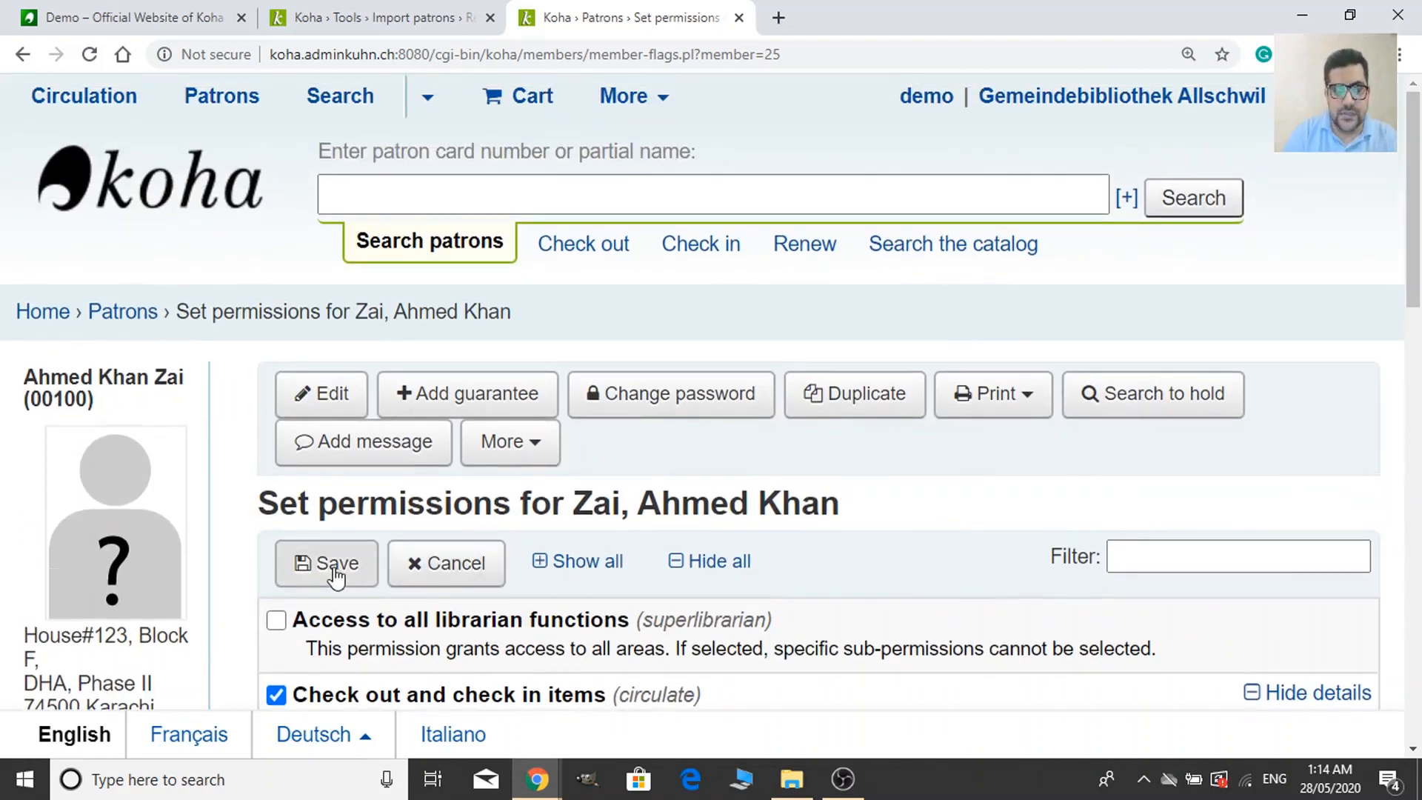
Save the permissions, glance at the import results, and return to the patron's details page.
left_click(457, 570)
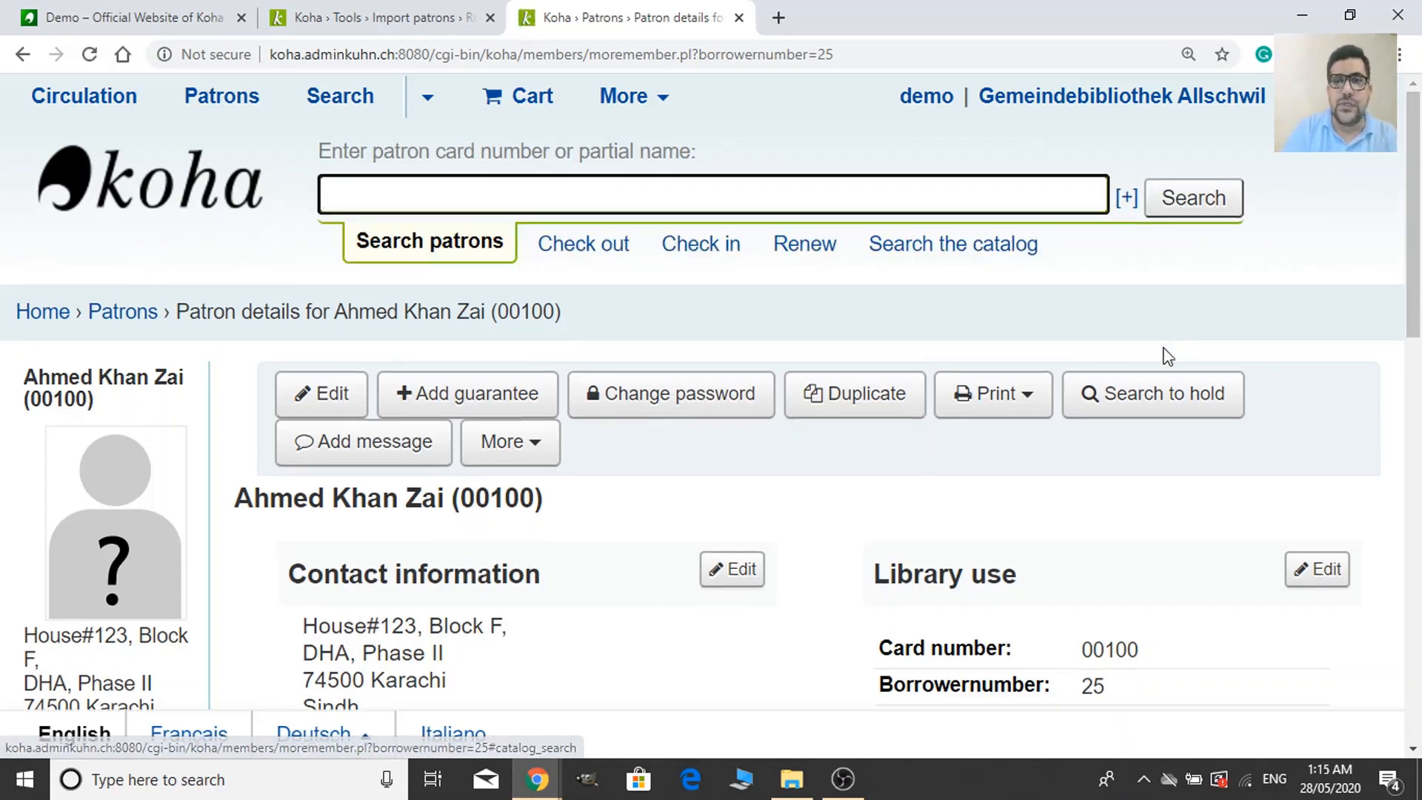
scroll(985, 326, "down", 3)
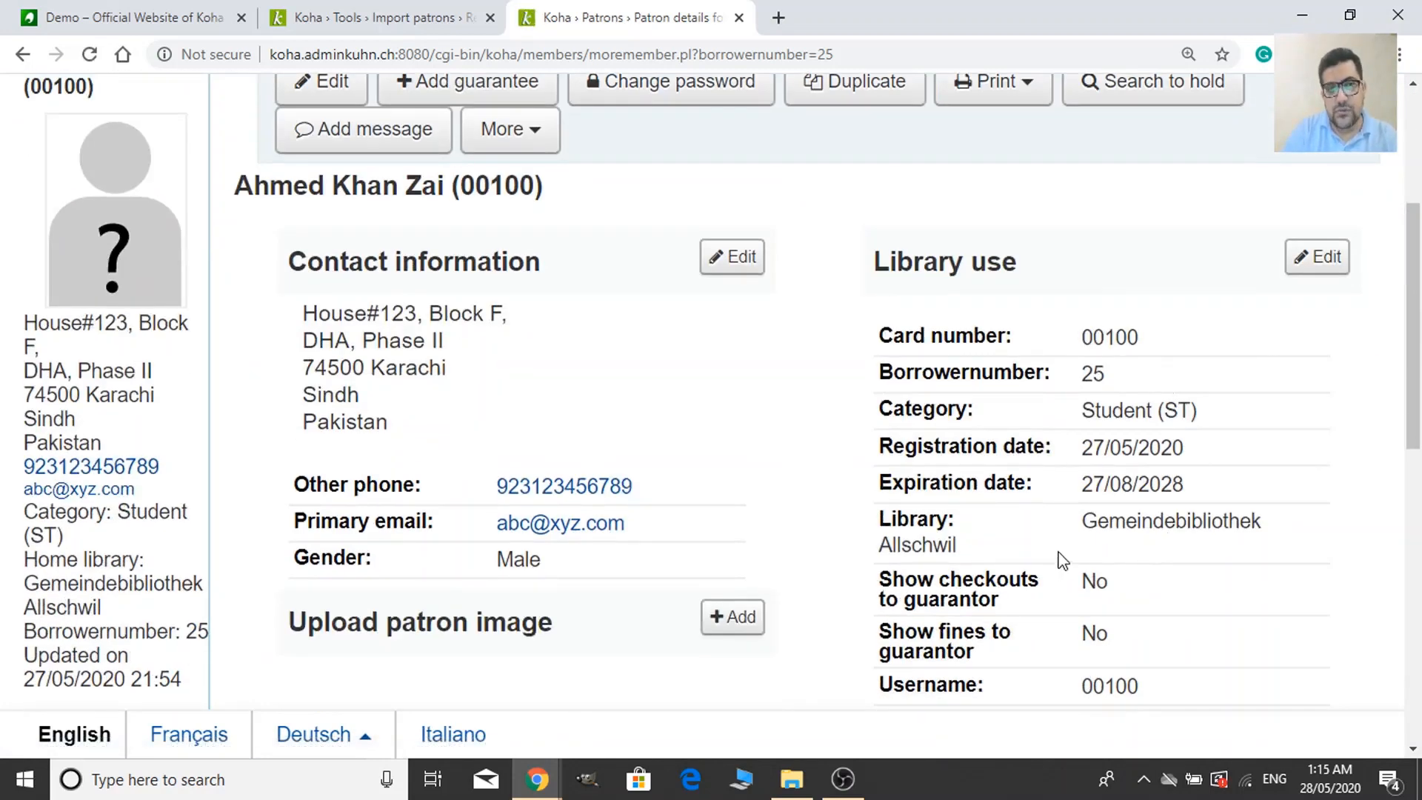
left_click(424, 10)
left_click(607, 17)
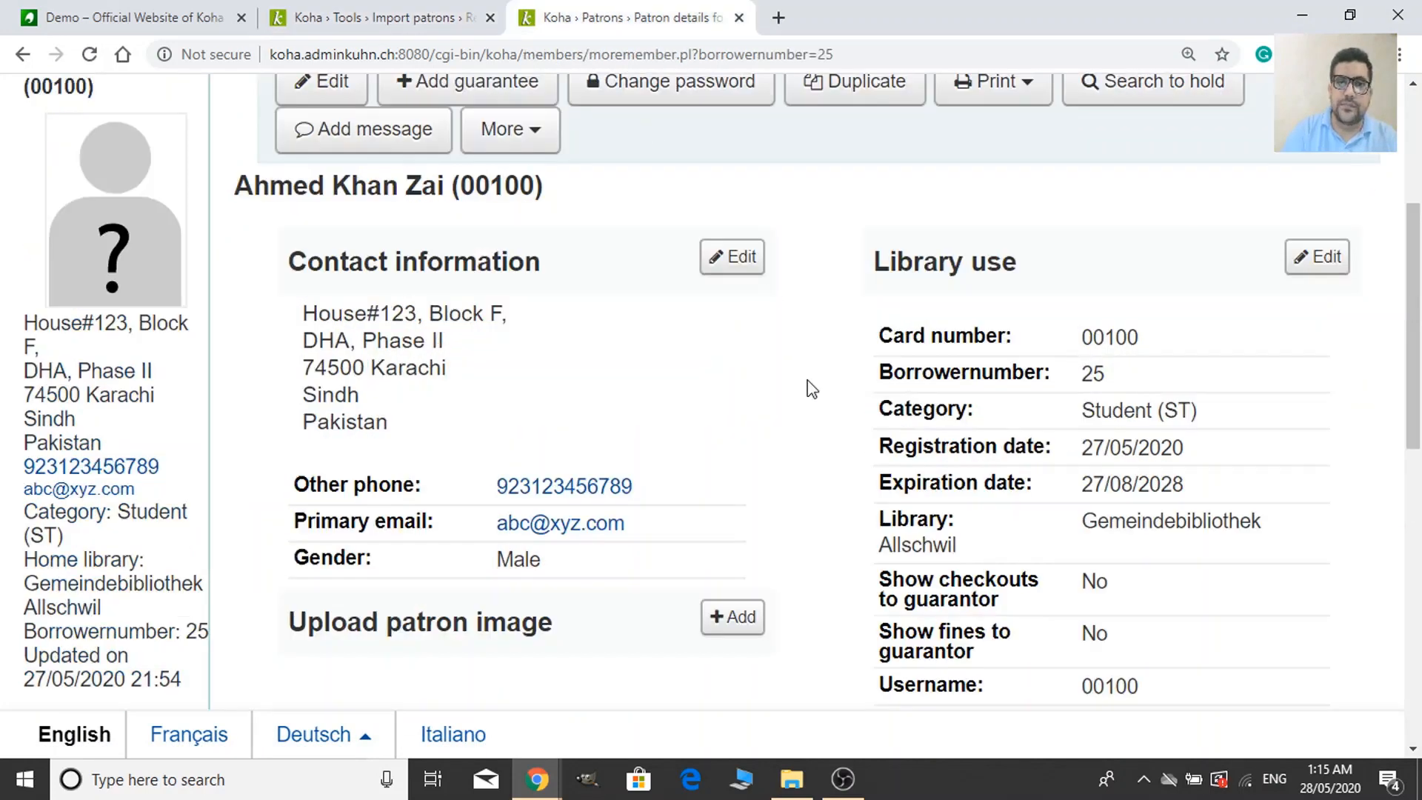
scroll(796, 400, "up", 3)
mouse_move(103, 451)
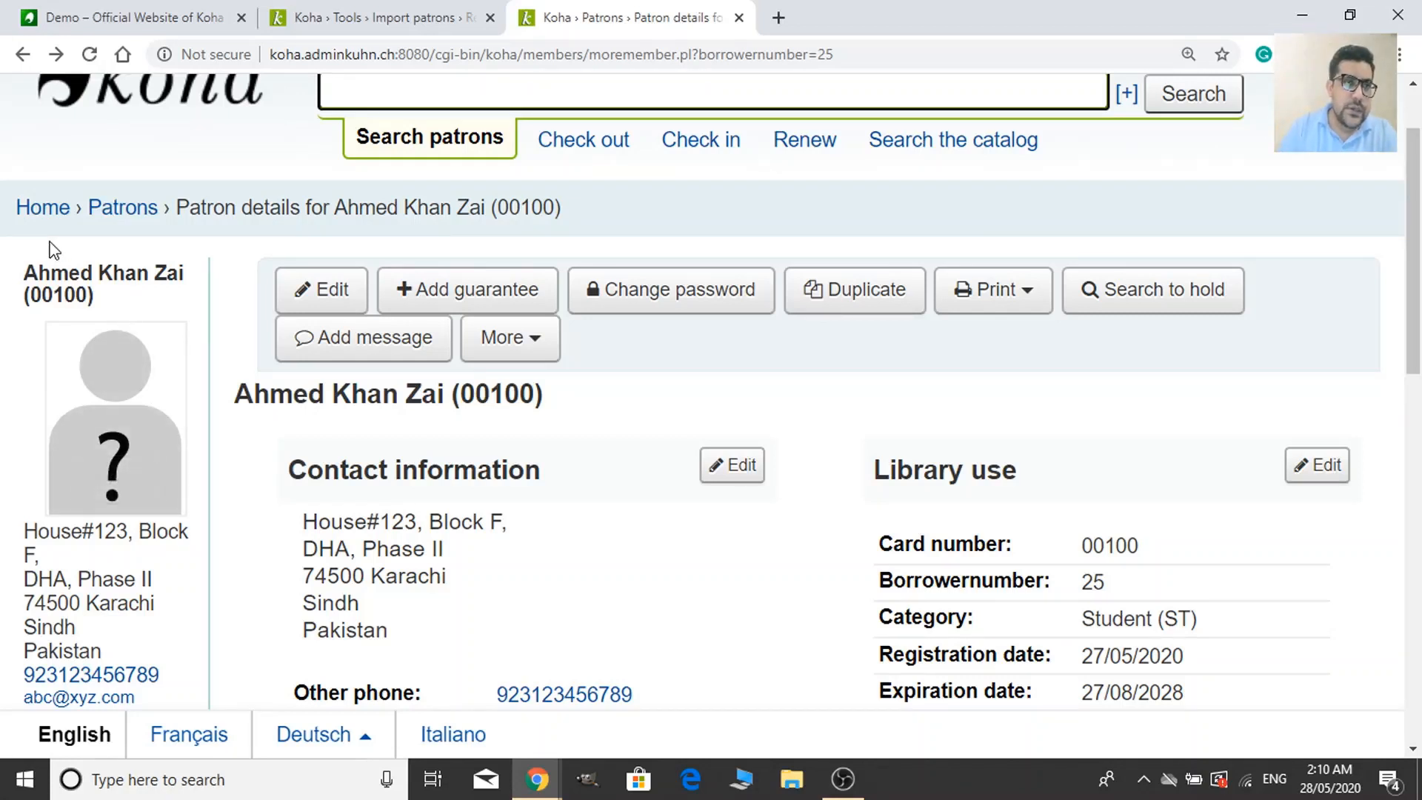
Go from the Home page into Tools and open 'Upload patron images'.
left_click(41, 211)
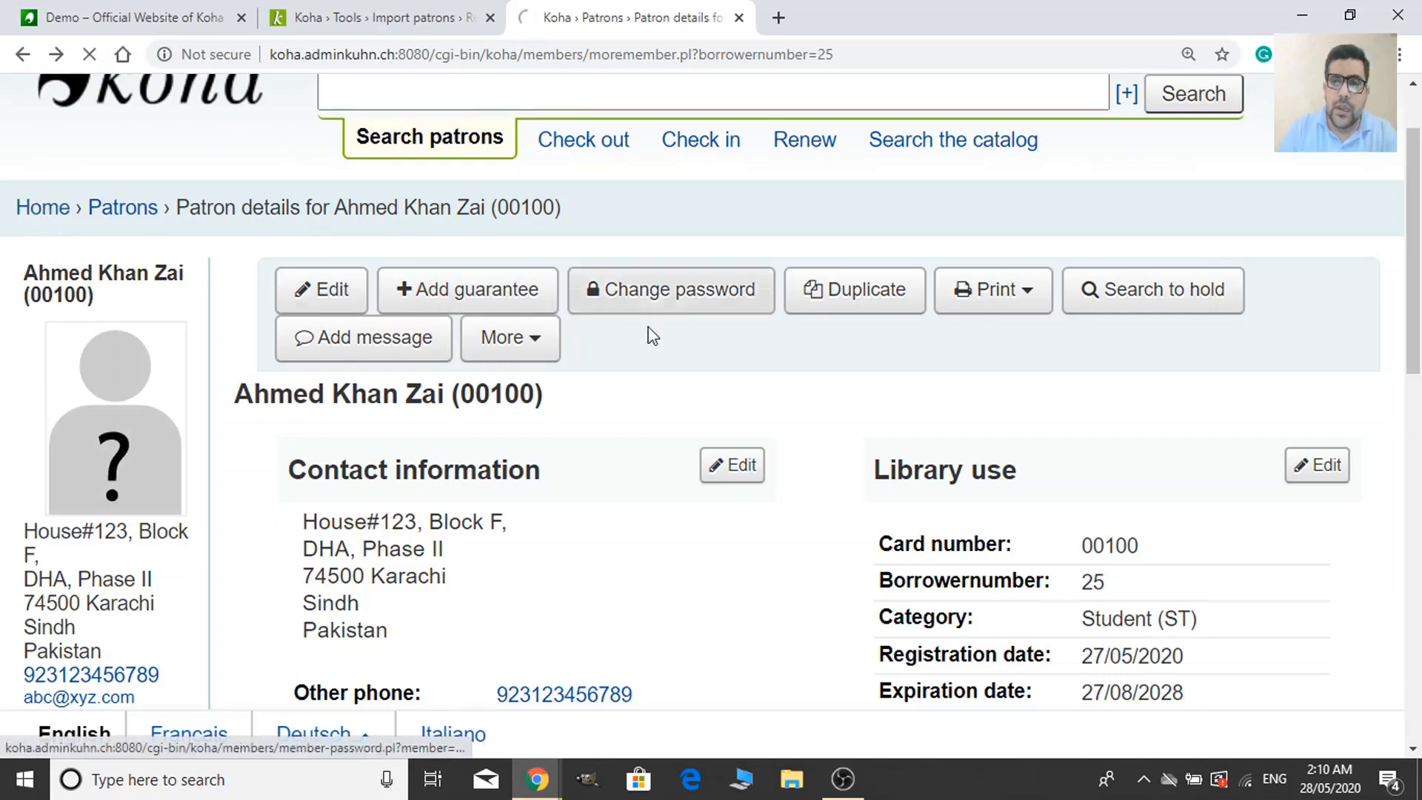
scroll(916, 496, "down", 3)
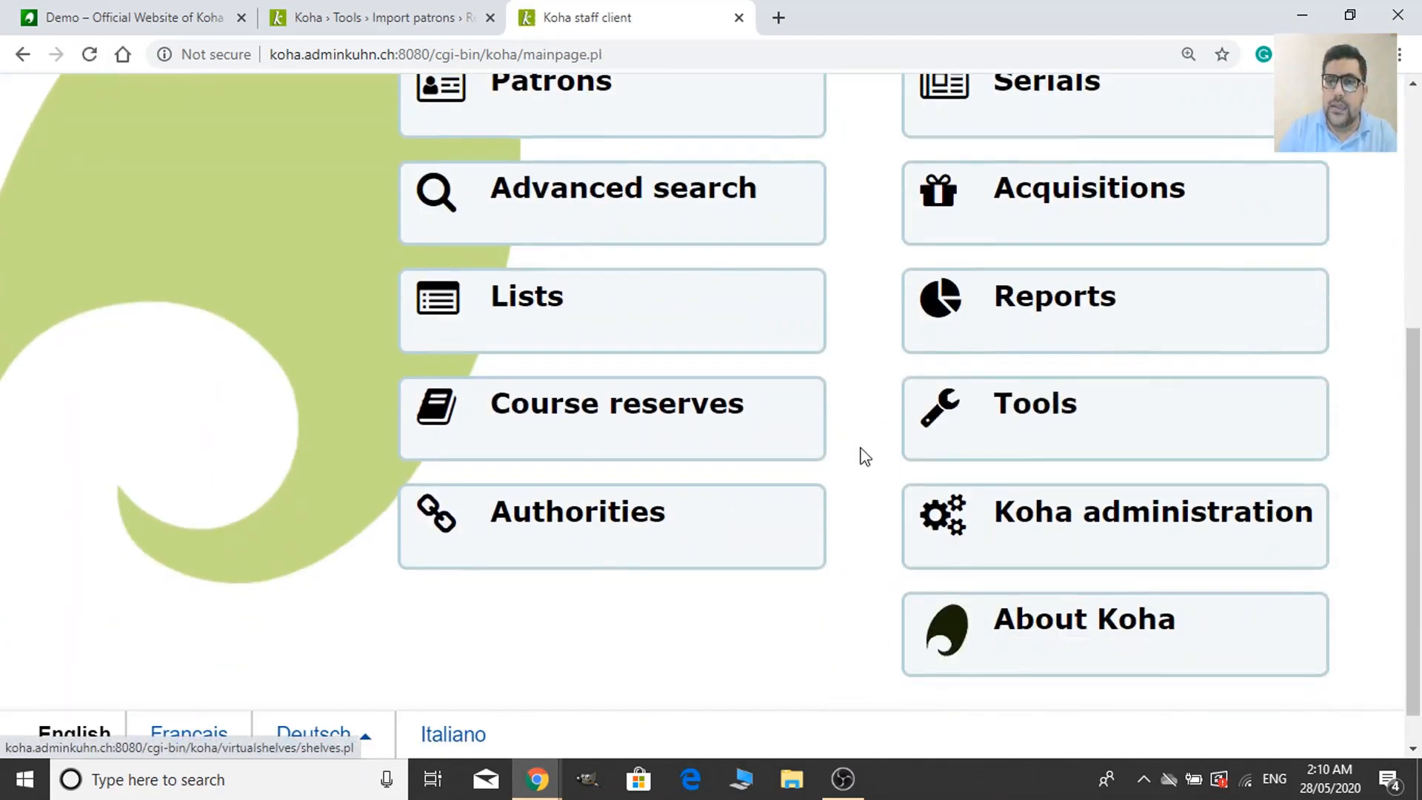
left_click(1171, 431)
scroll(996, 539, "down", 2)
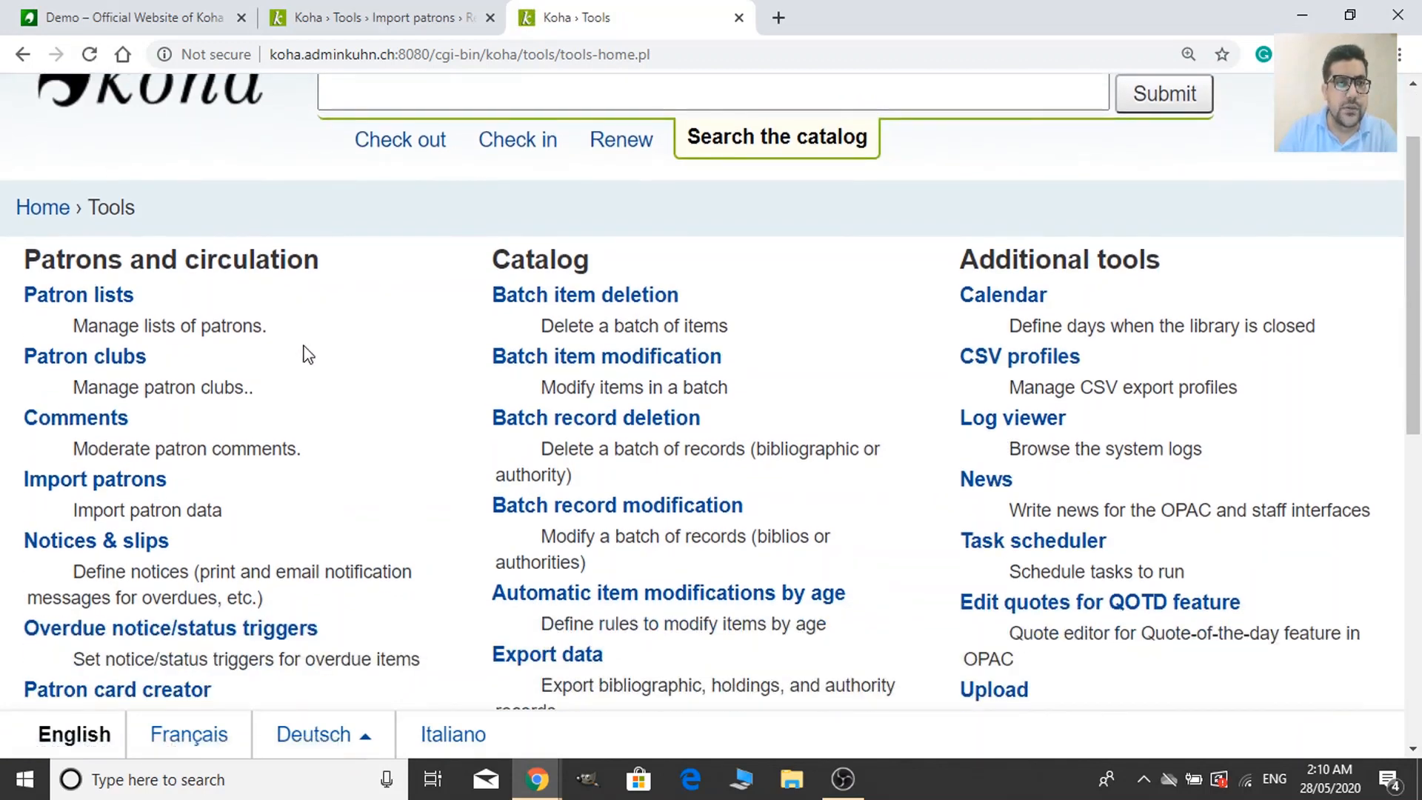
scroll(303, 362, "down", 7)
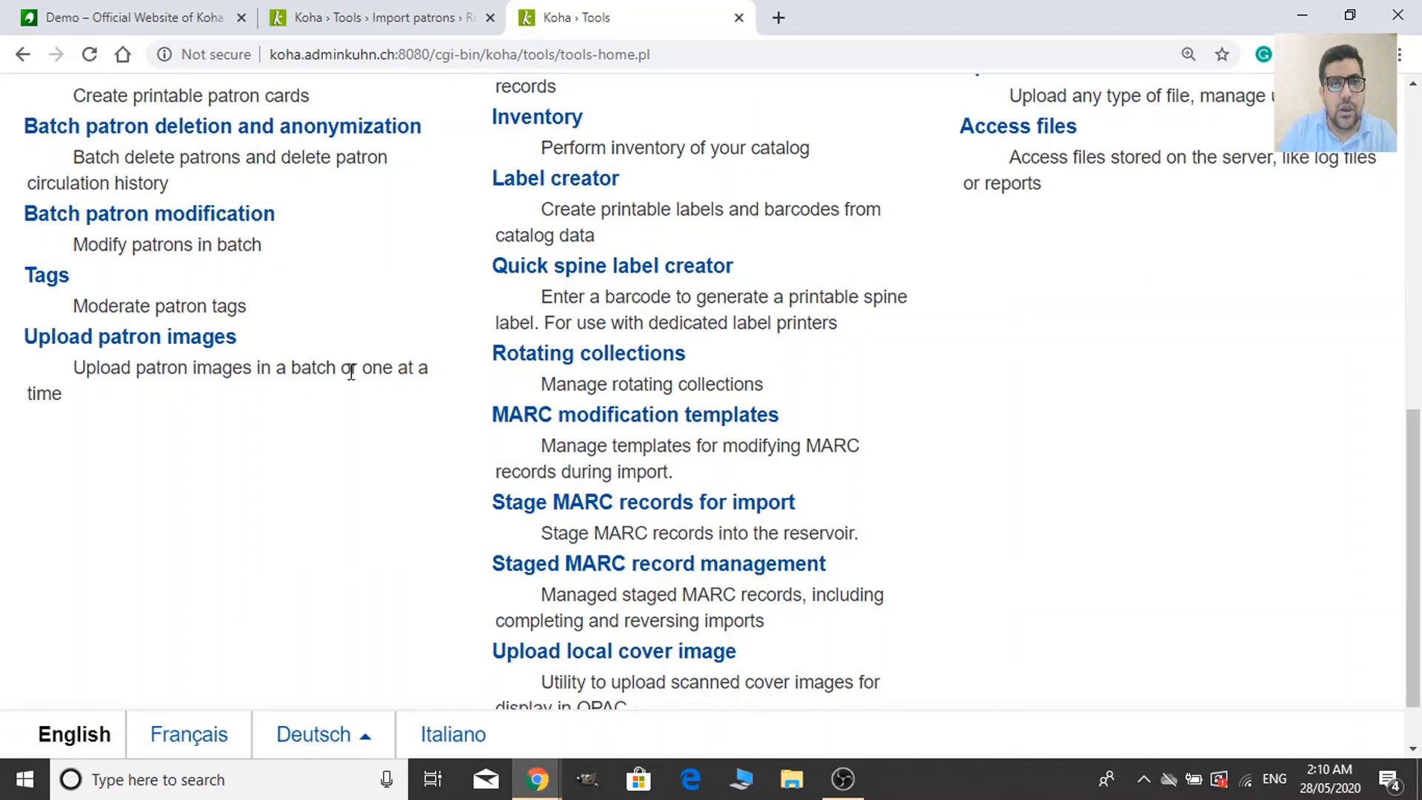
left_click(192, 341)
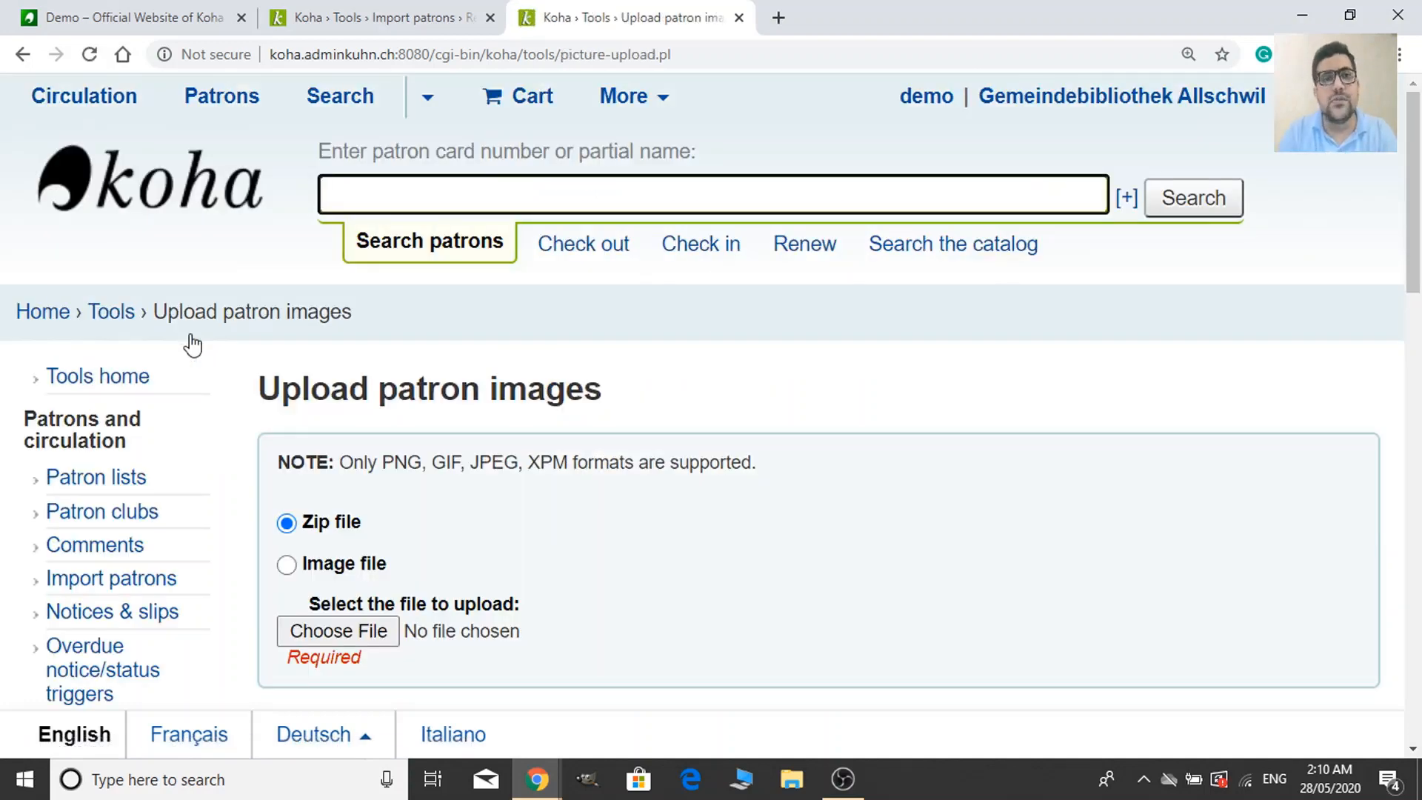
Review the Zip file upload form (PNG, GIF, JPEG, XPM only), then minimize Chrome to the desktop.
scroll(687, 238, "down", 1)
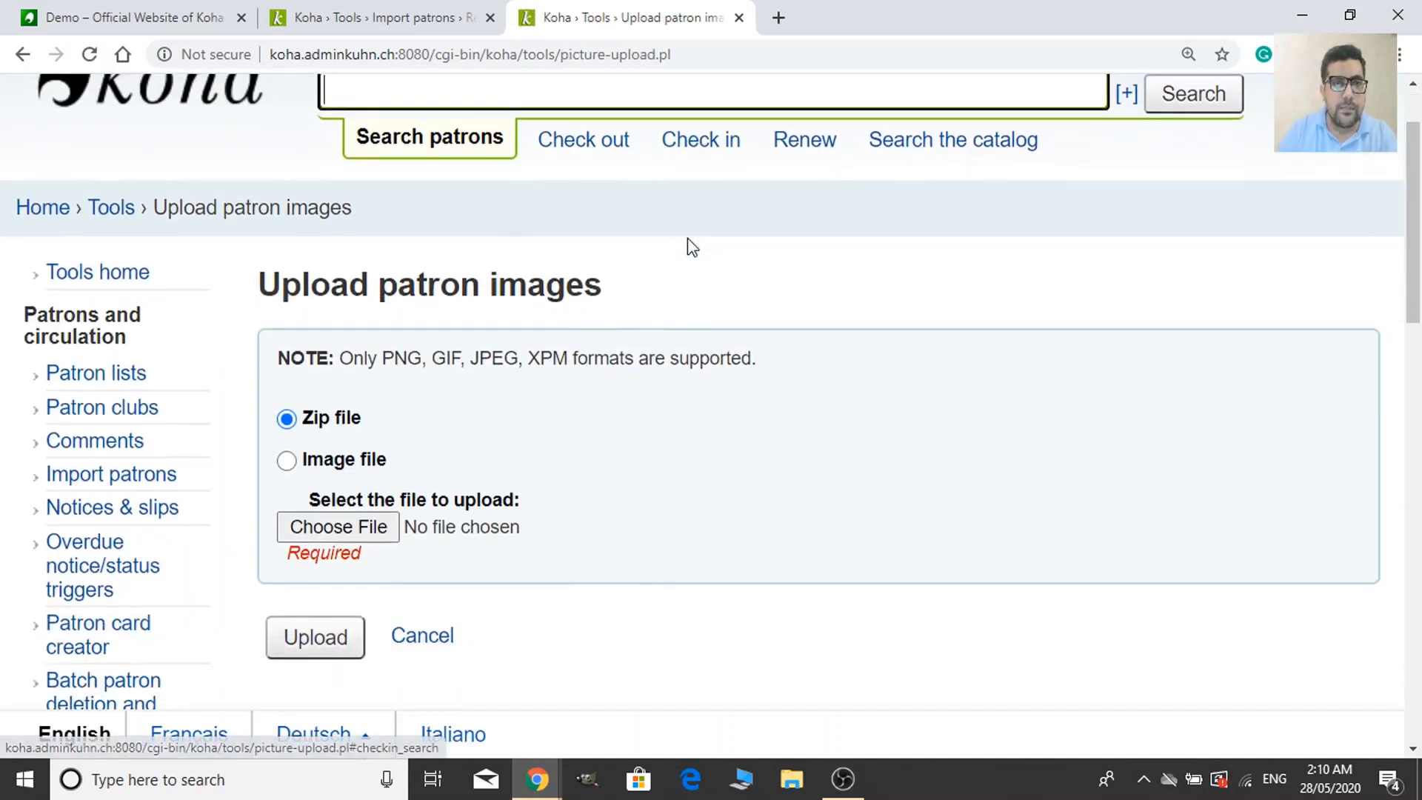
scroll(489, 422, "down", 1)
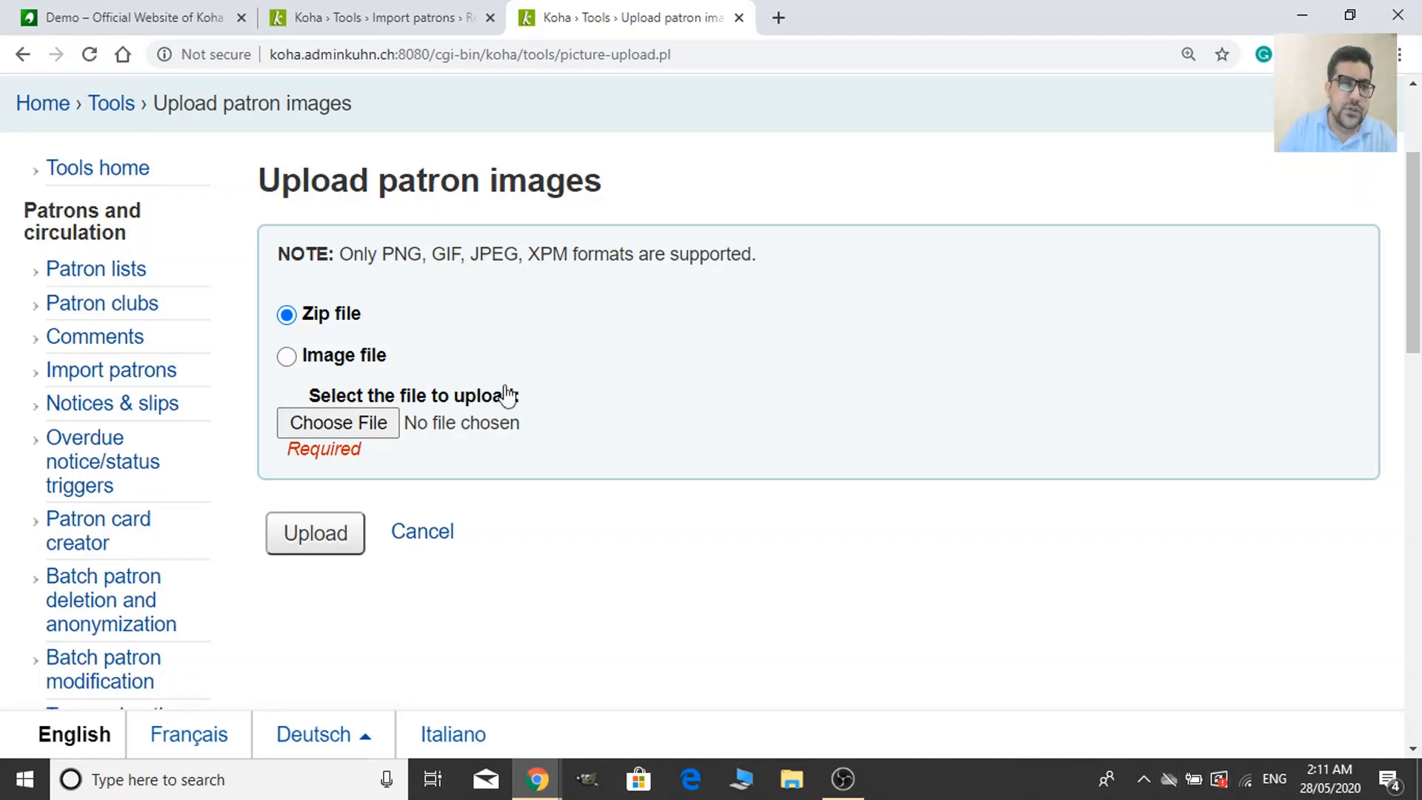
scroll(601, 431, "down", 1)
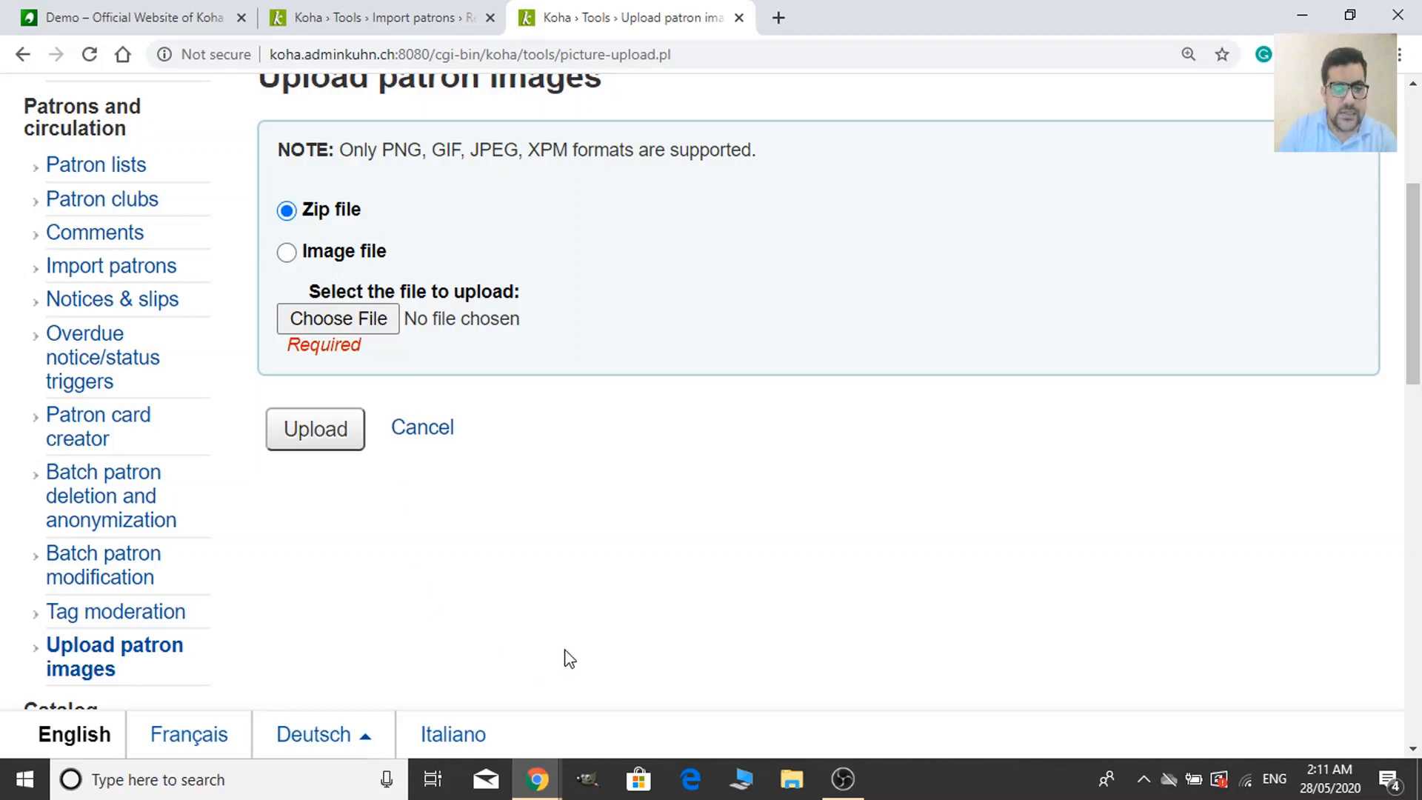
key("super+d")
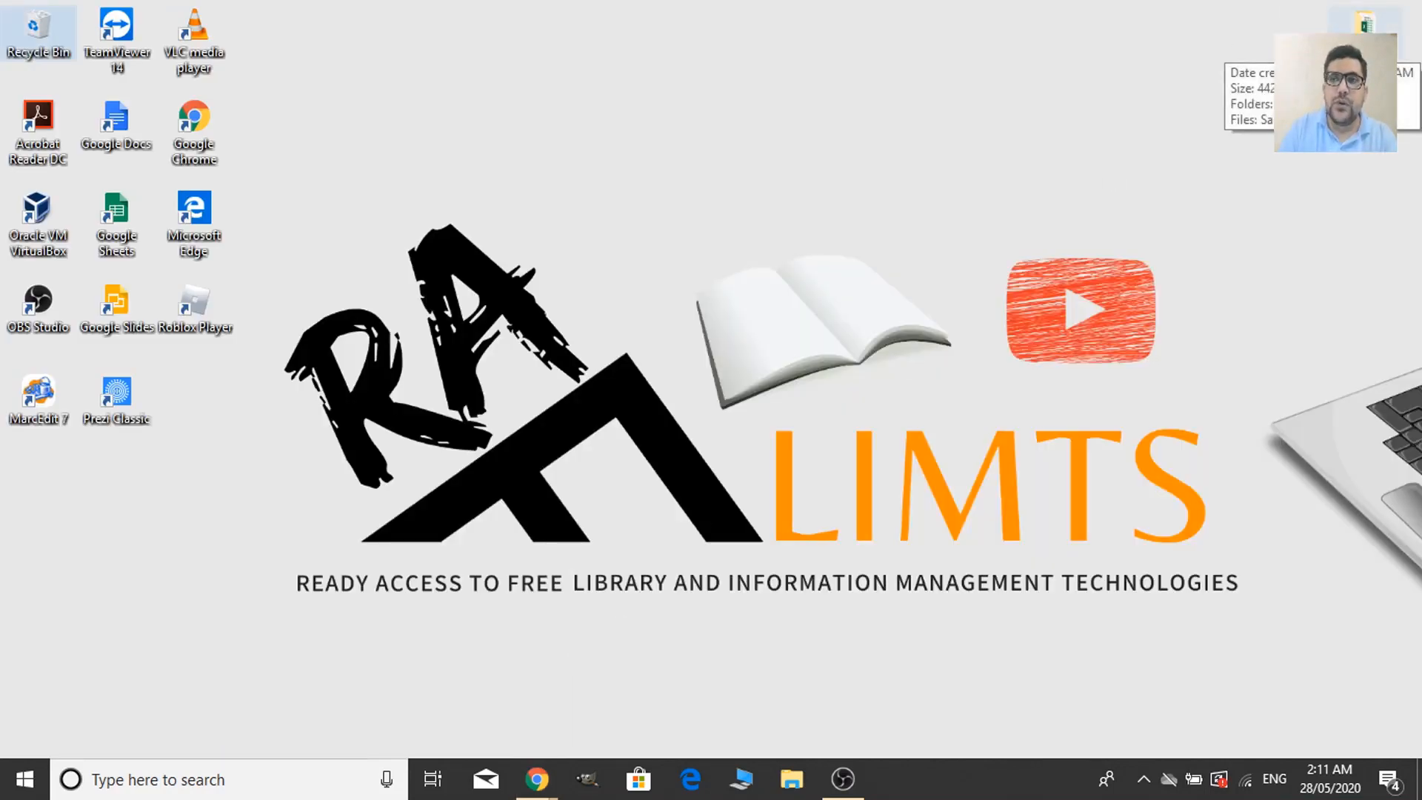
Open Patrons > patron images in File Explorer and check the details of photos 100 and 101.
double_click(1365, 22)
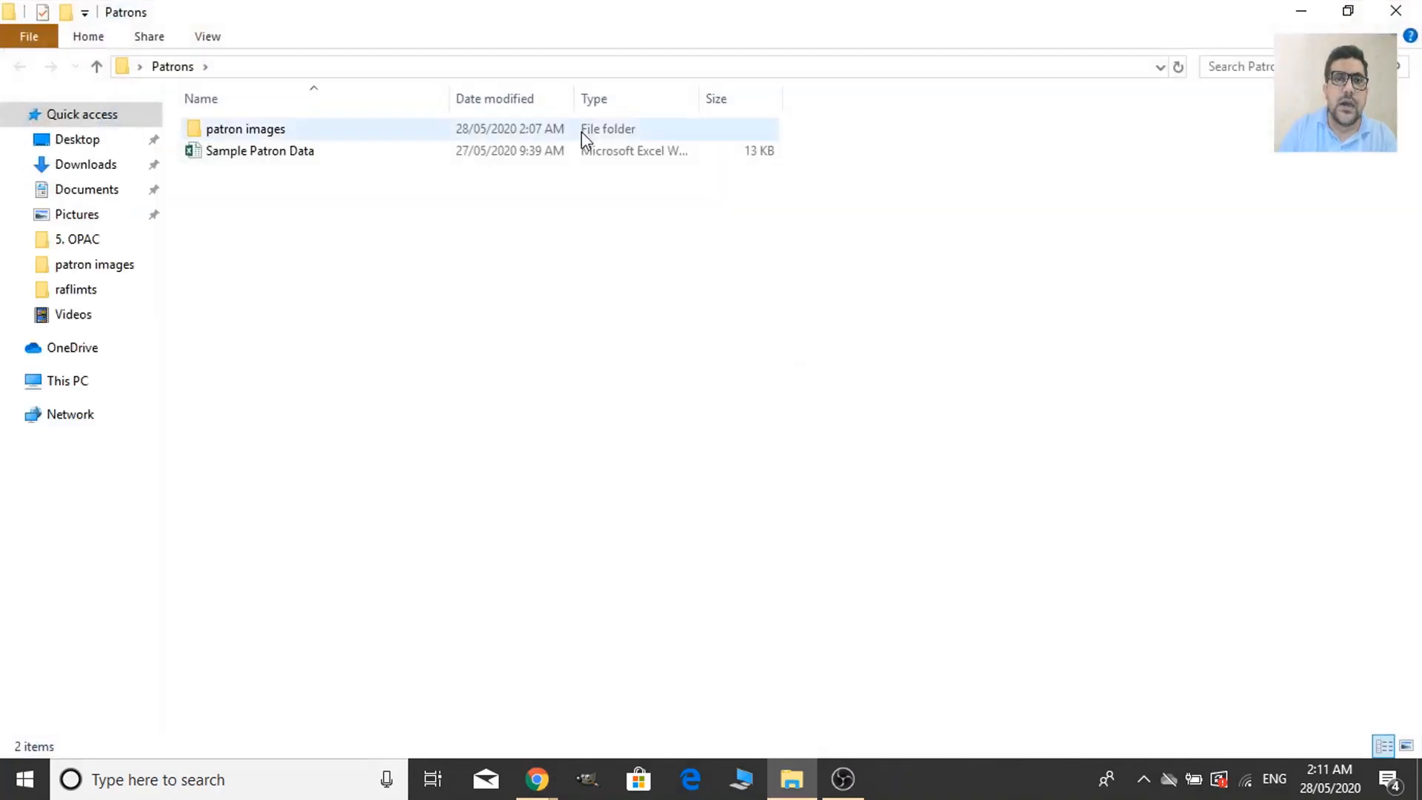
double_click(397, 137)
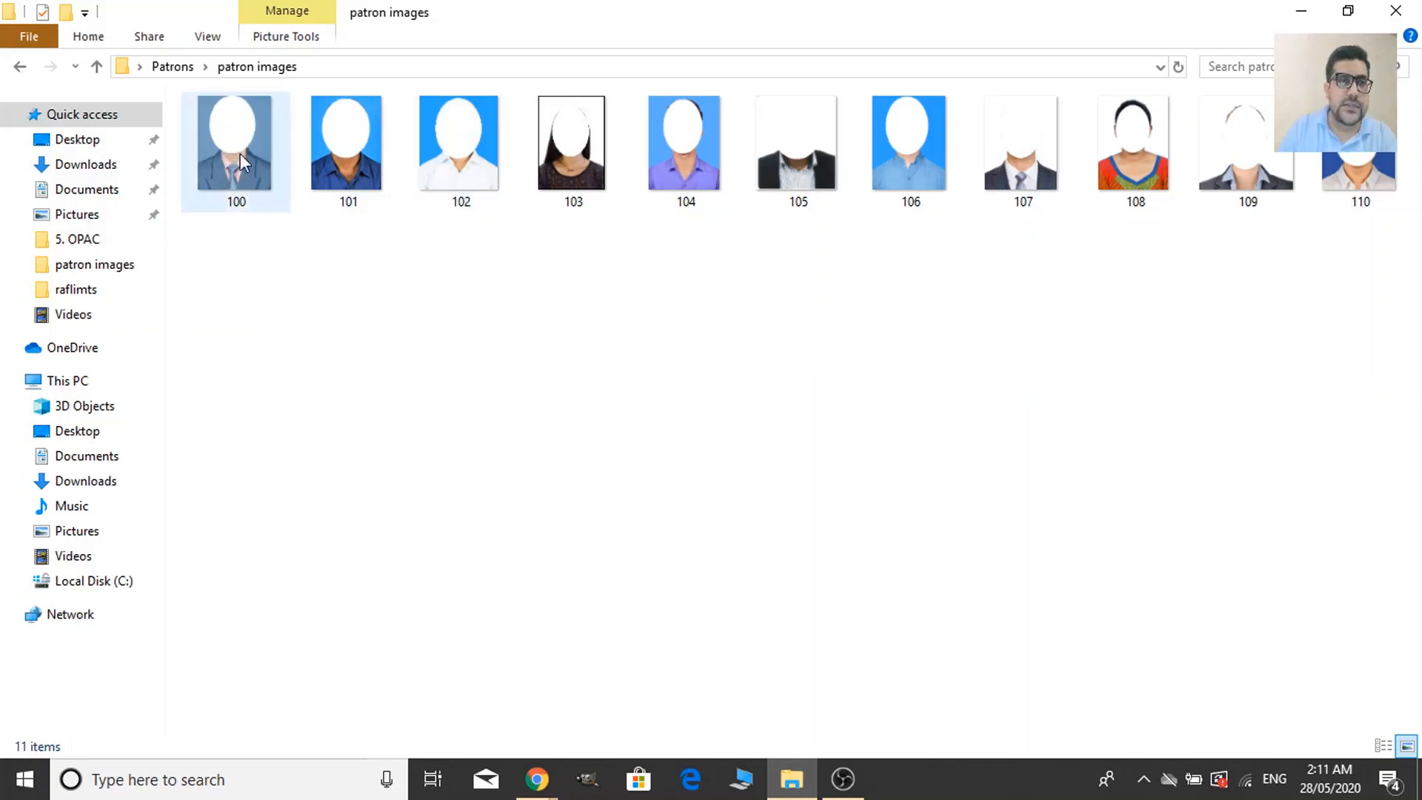
left_click(235, 212)
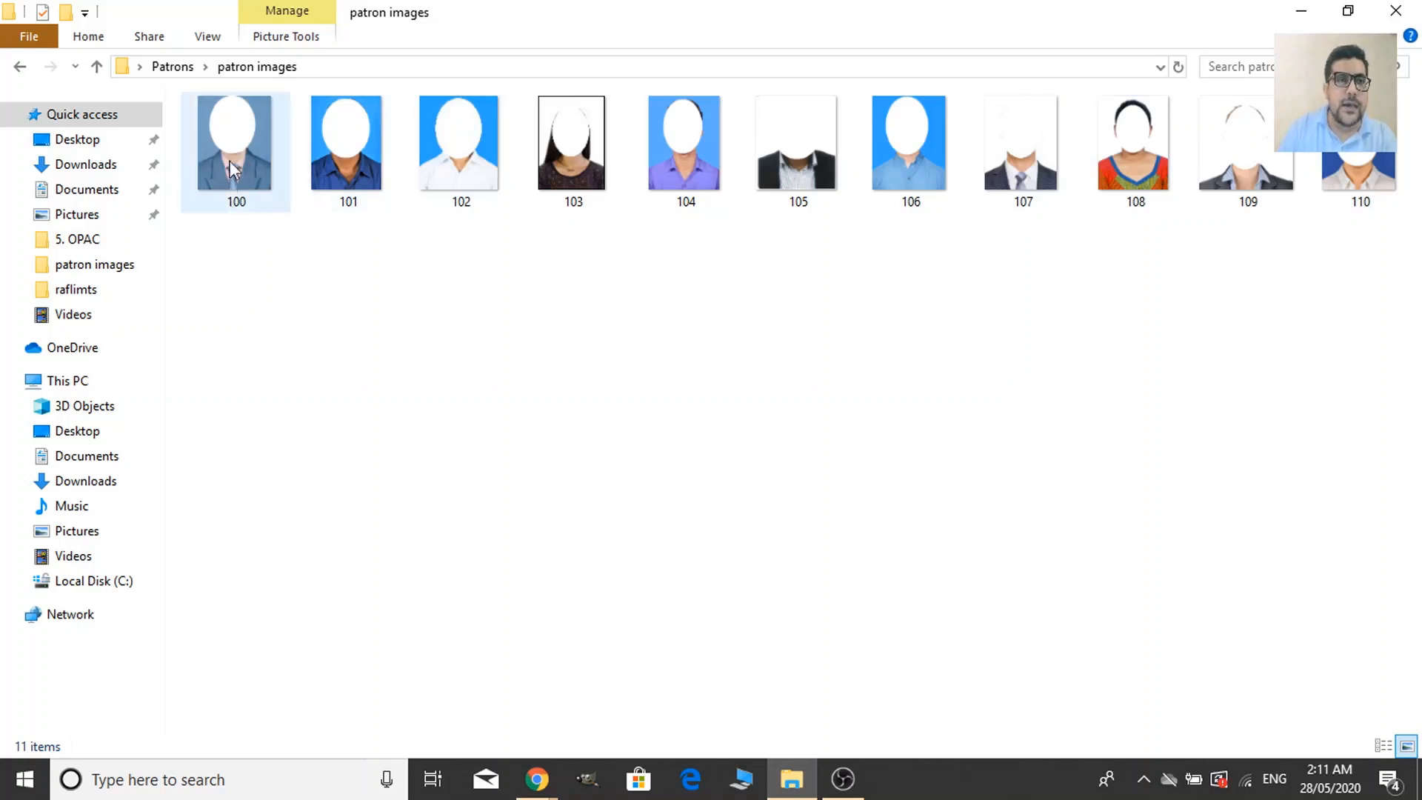
left_click(353, 209)
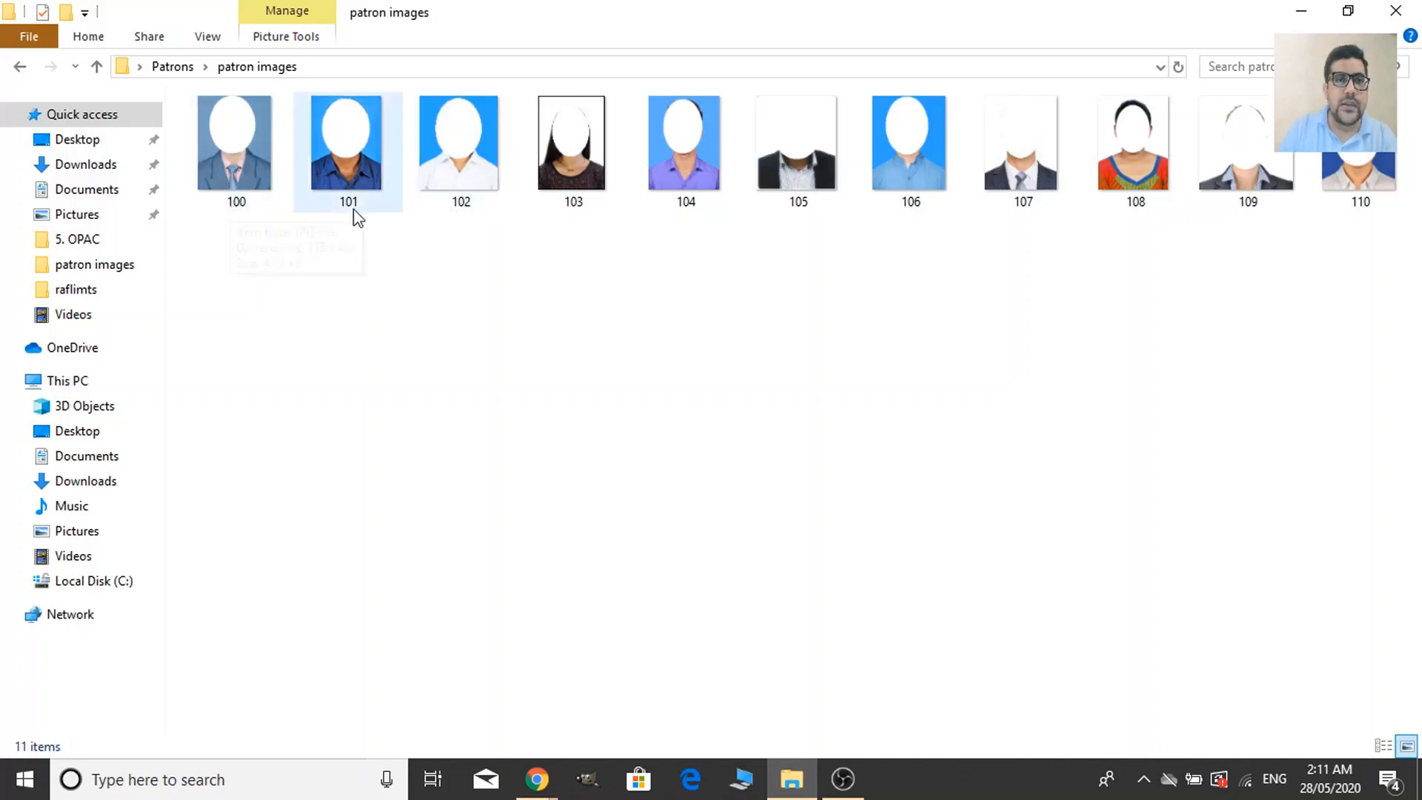
left_click(250, 140)
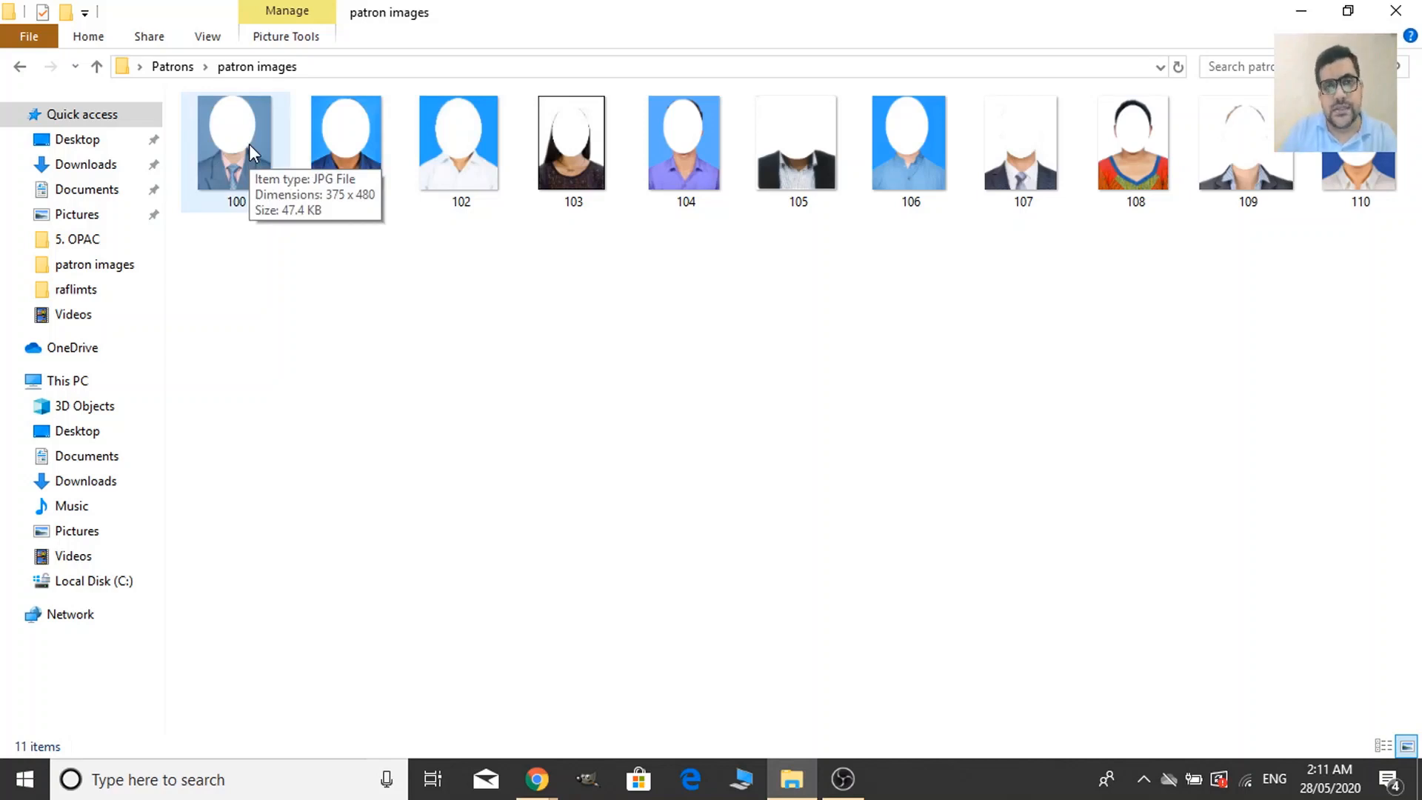
left_click(384, 254)
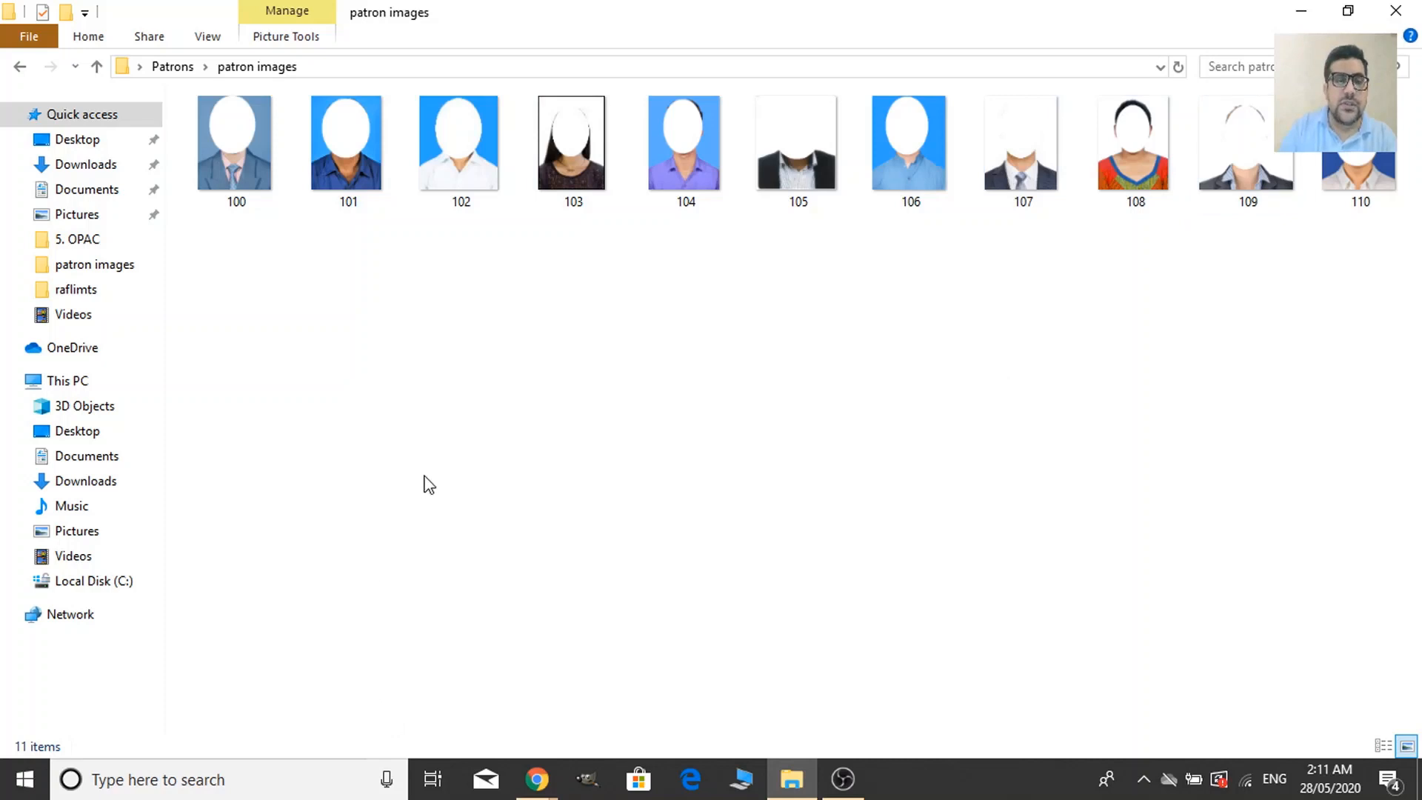
Create a new text document named idlink in the patron images folder and open it in Notepad.
right_click(499, 299)
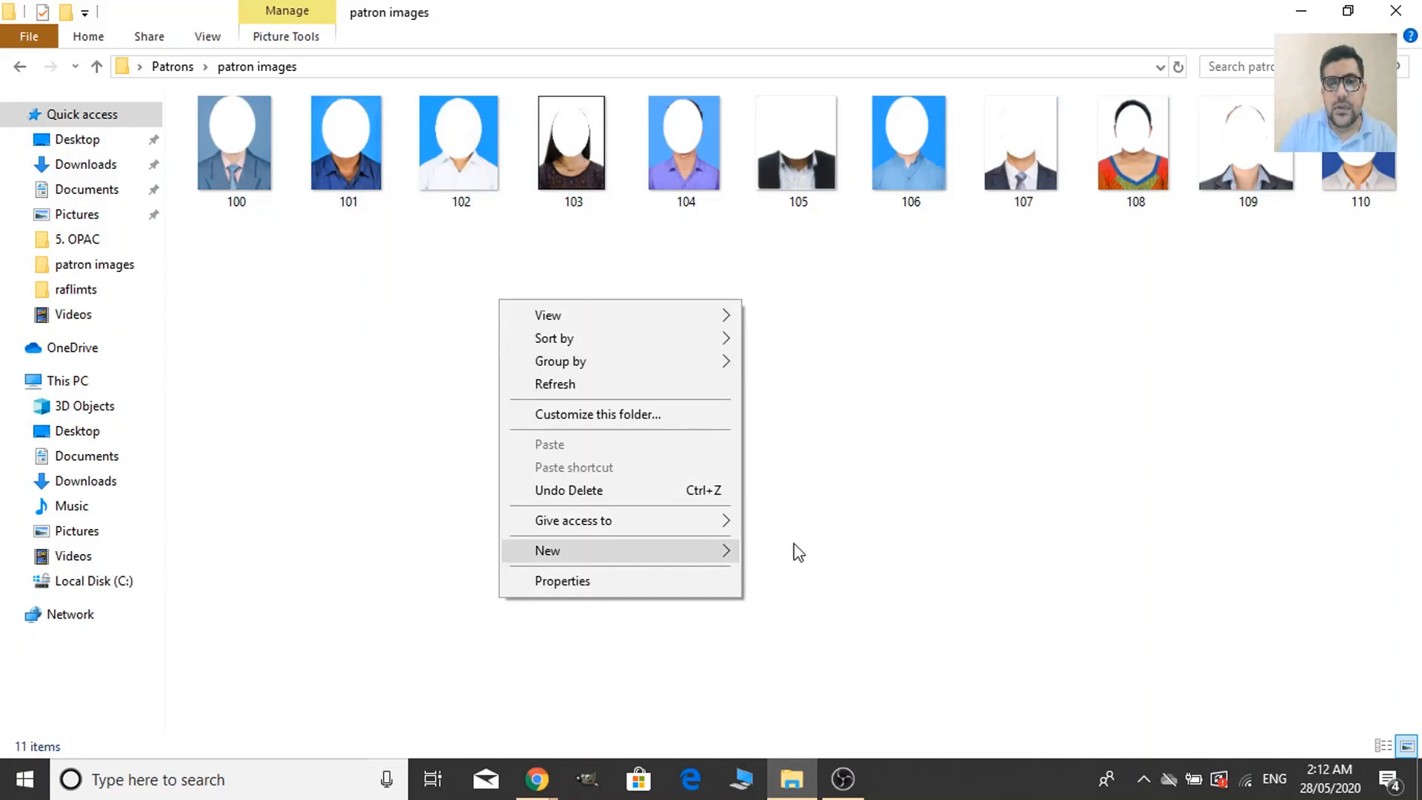
left_click(728, 552)
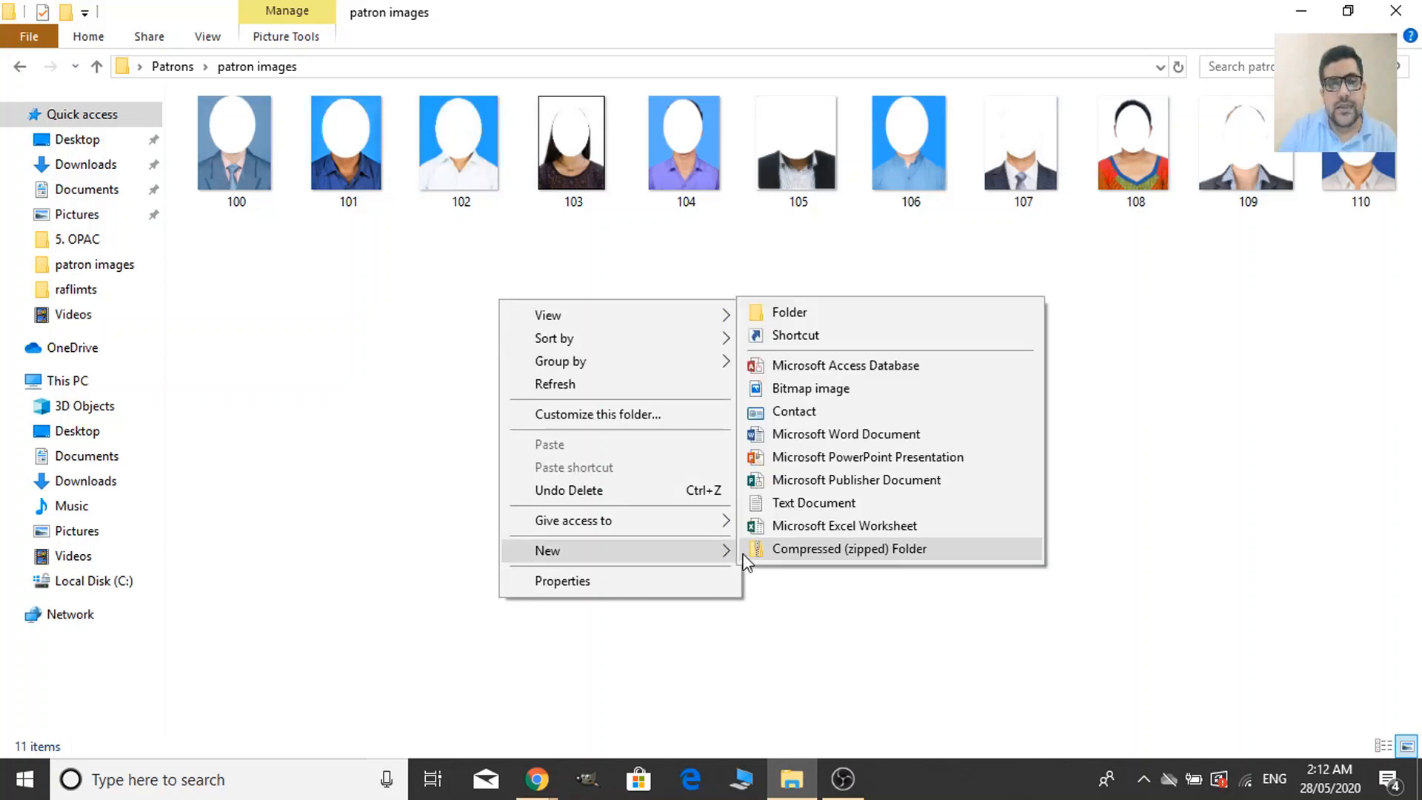
left_click(826, 507)
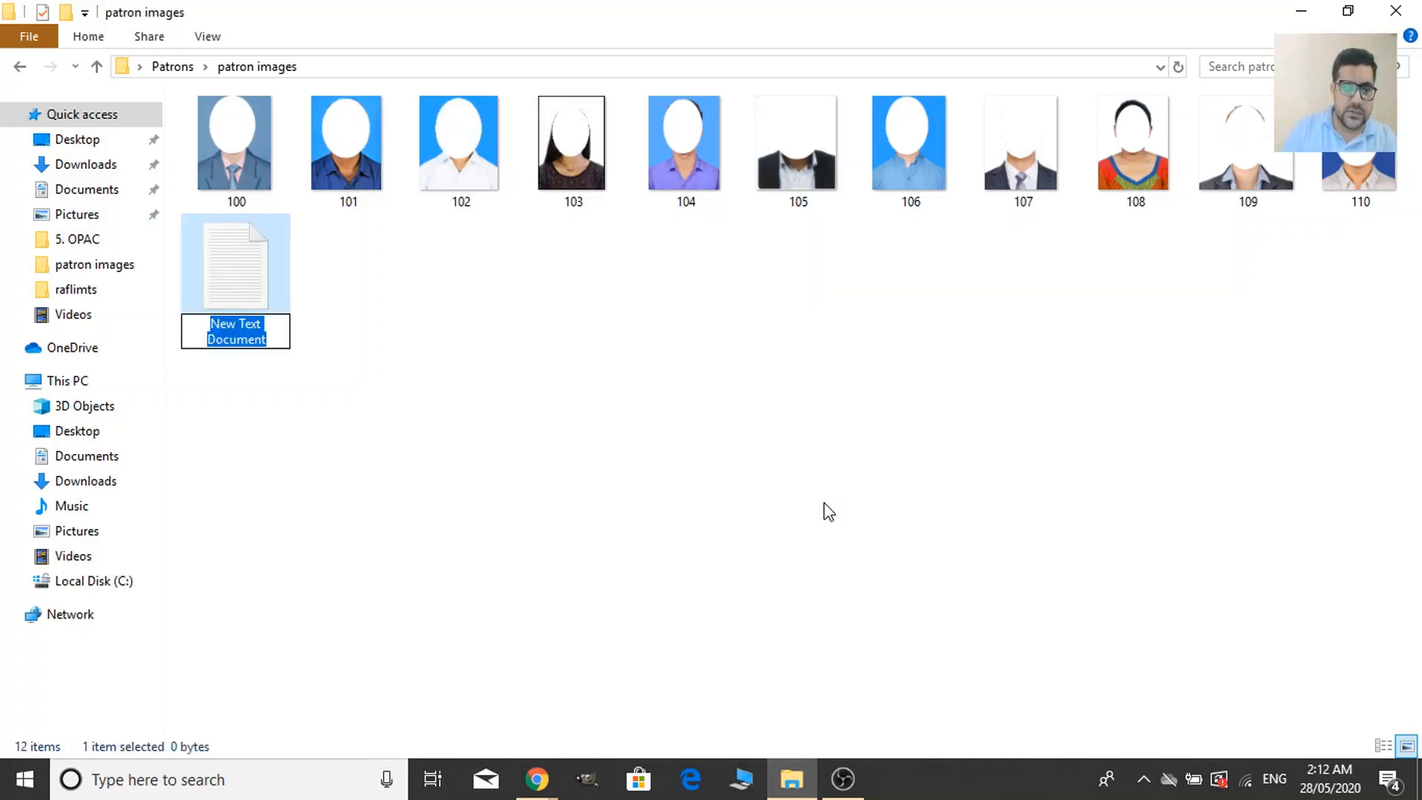
type("idlink")
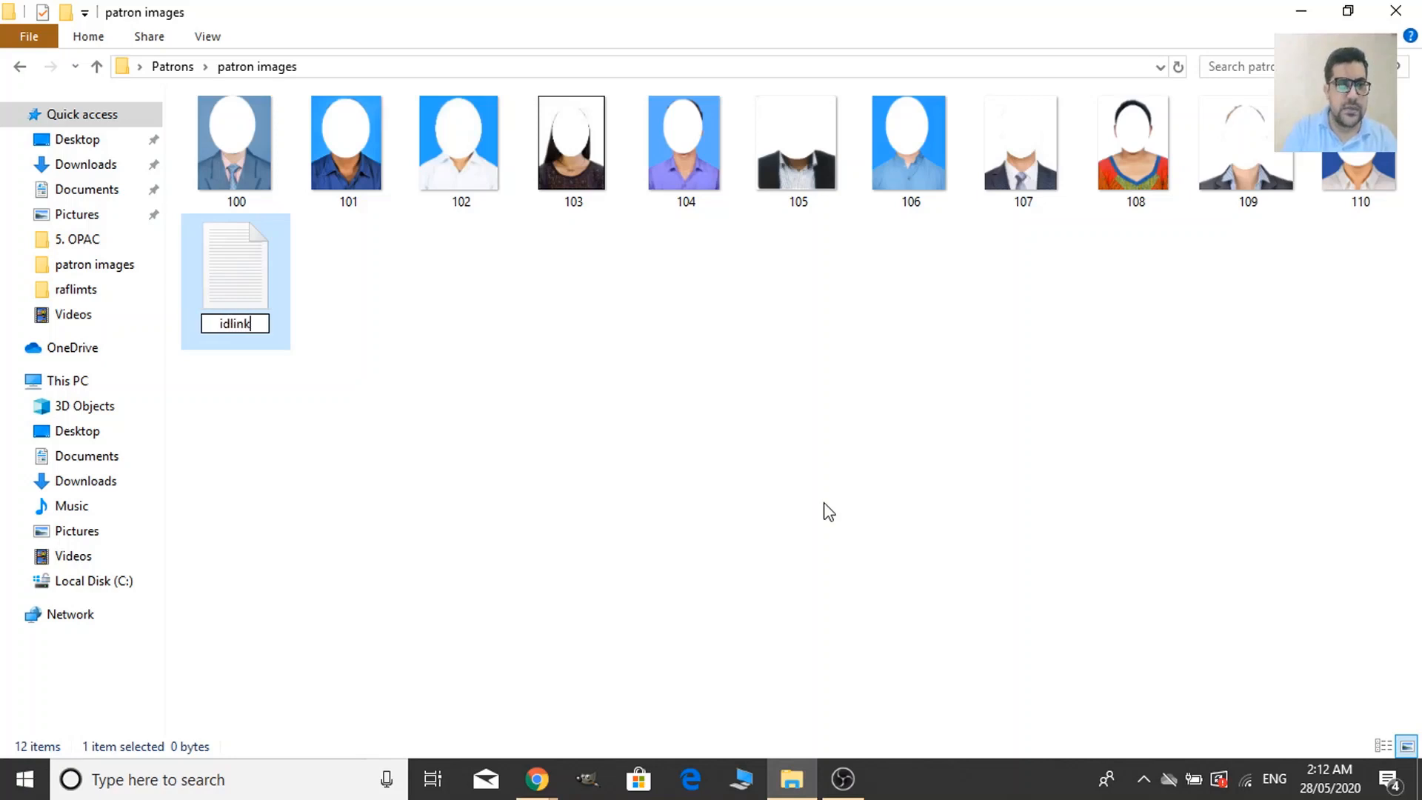
key("Return")
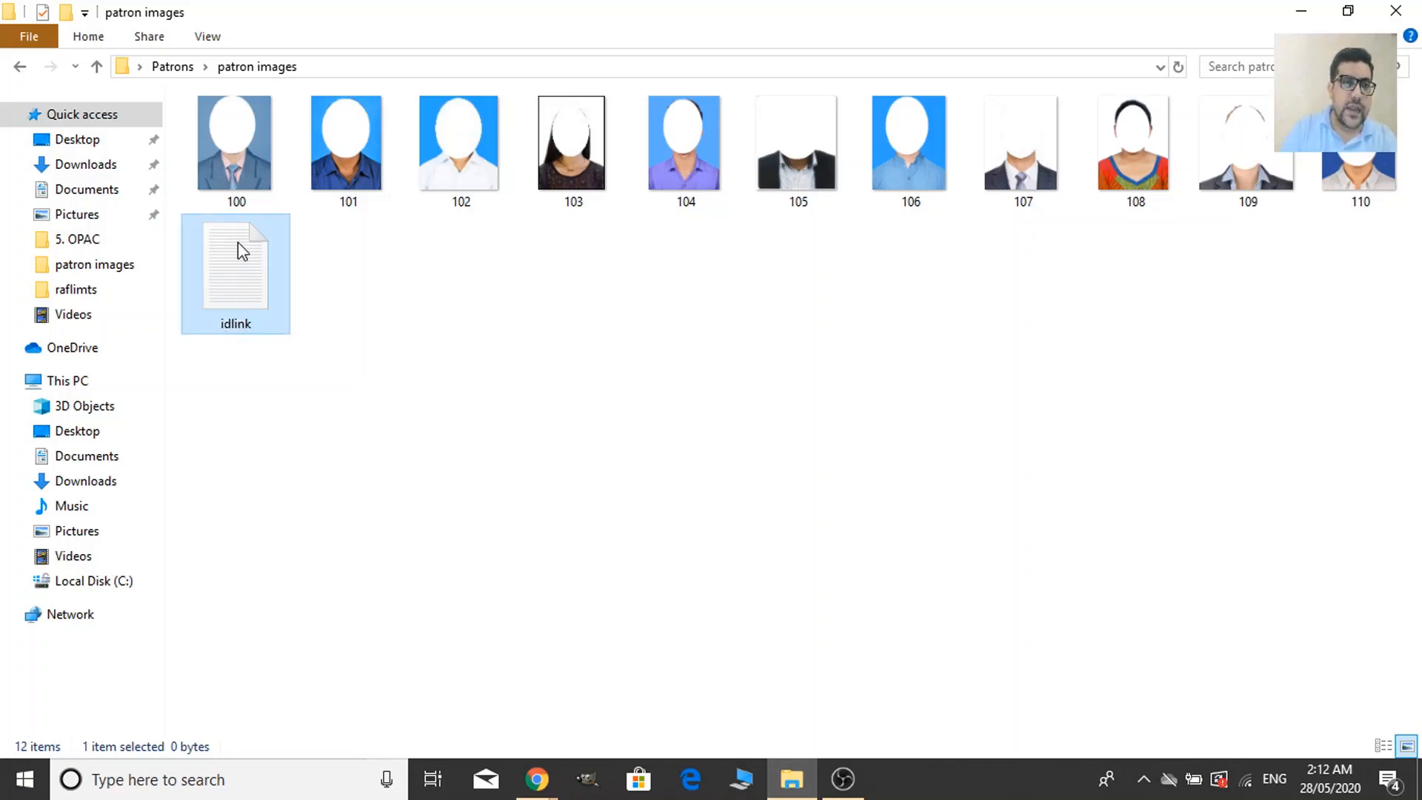
double_click(237, 242)
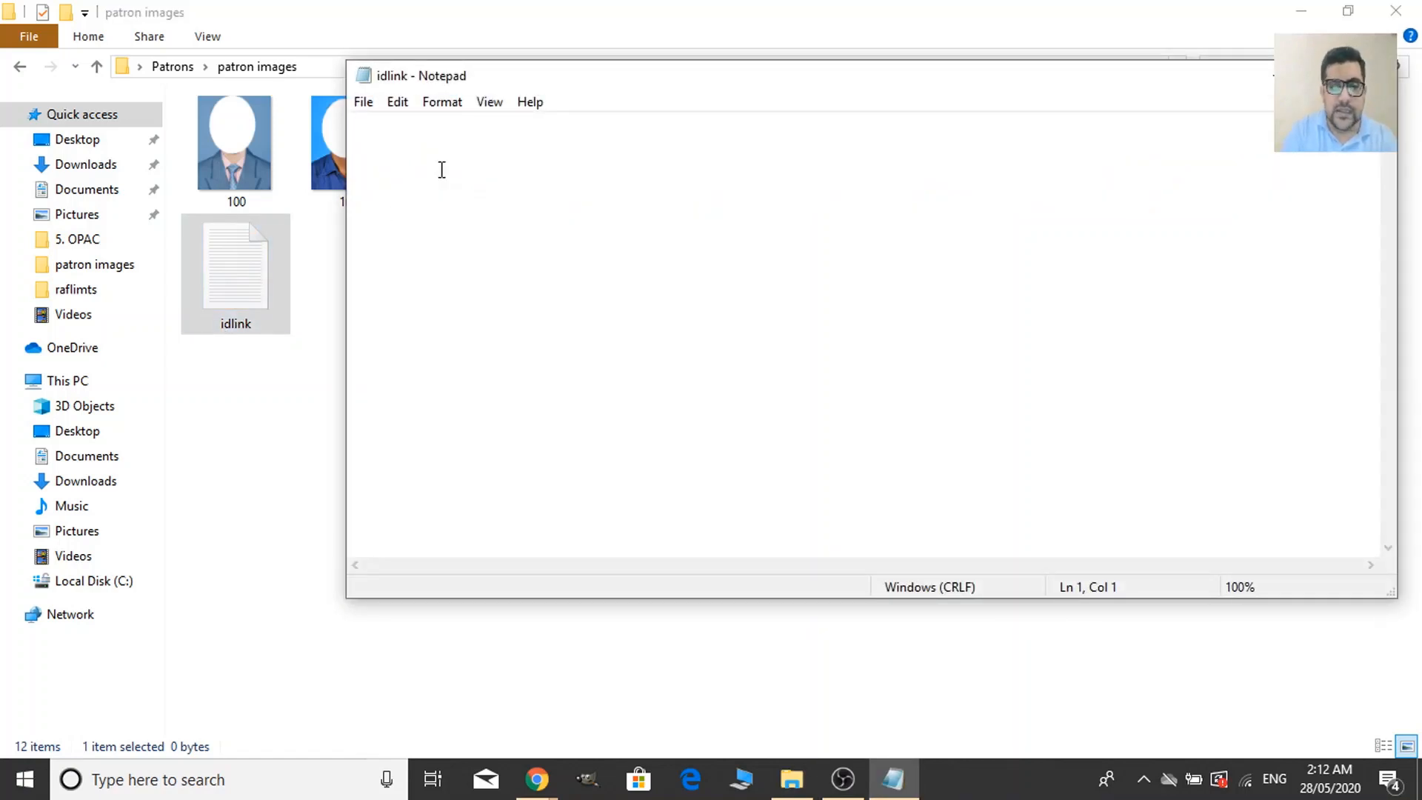
Type the first idlink line '00100, 100.jpg'.
type("00")
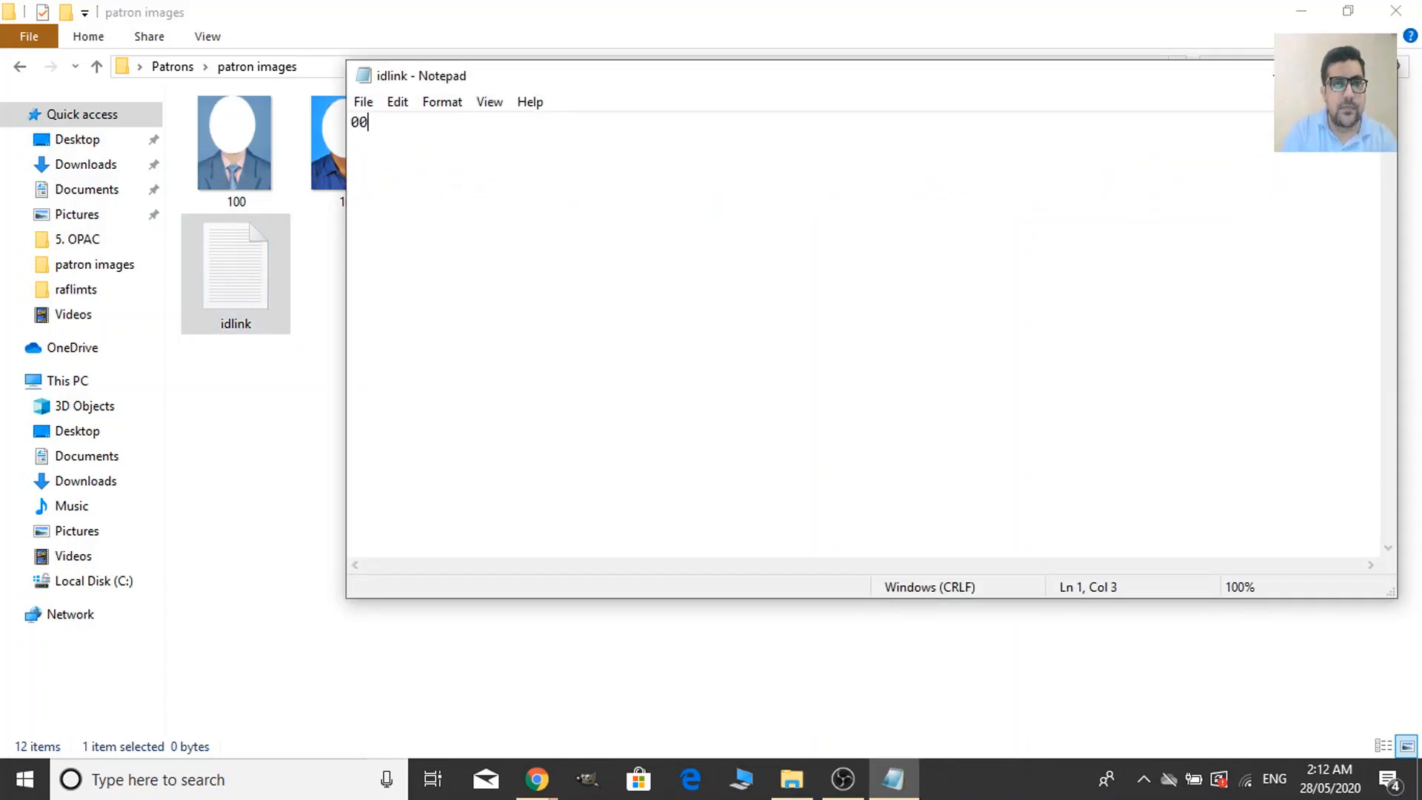
type("11")
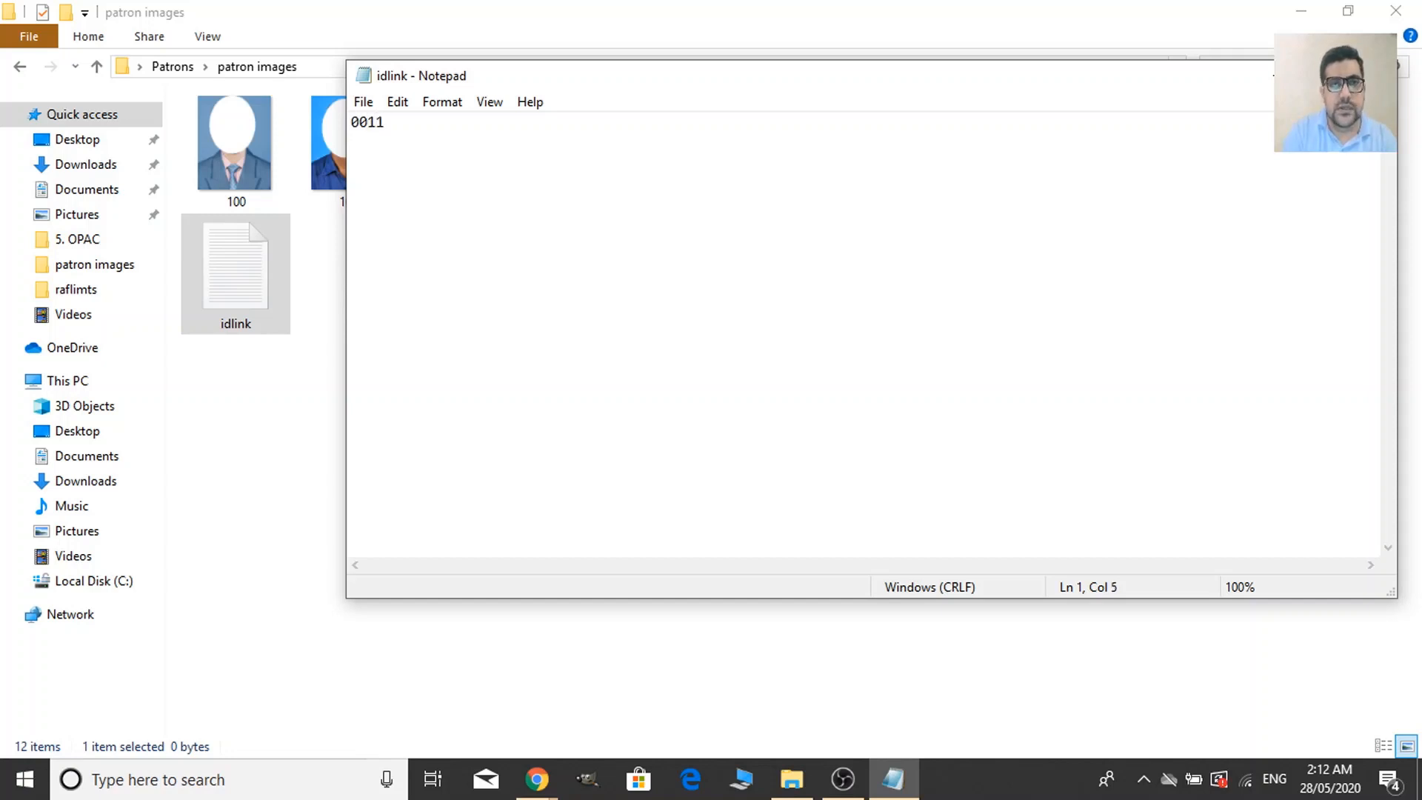
key("BackSpace")
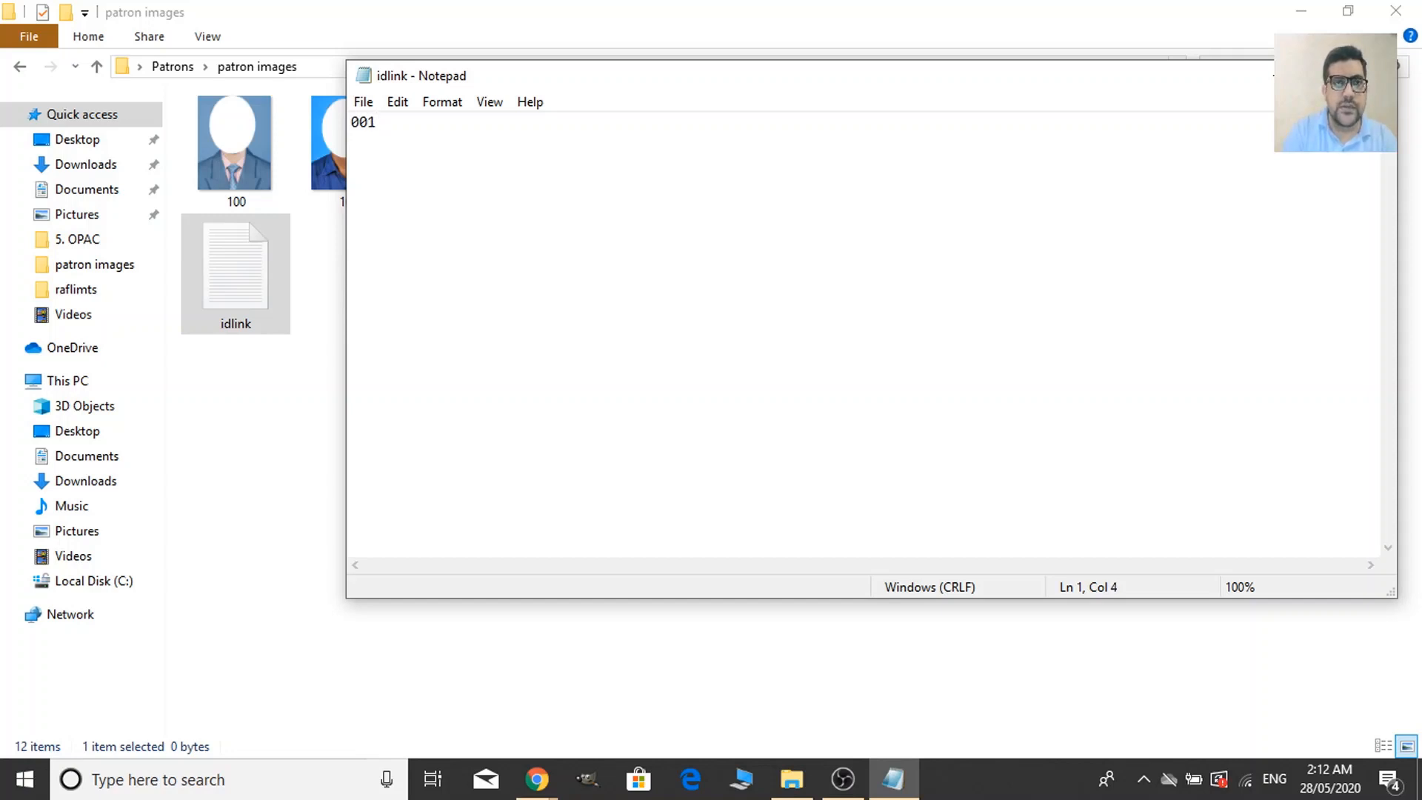
type("00")
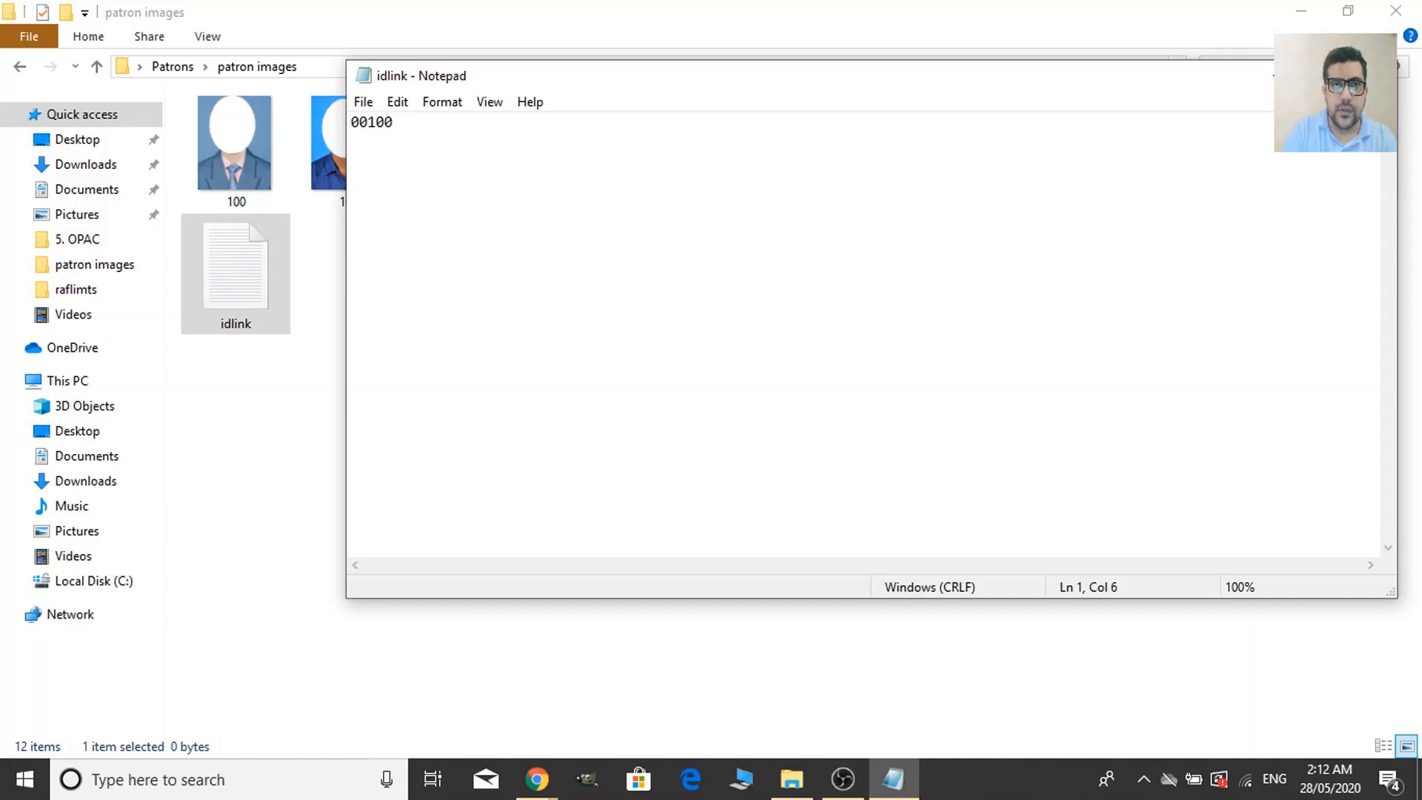
type(" ,")
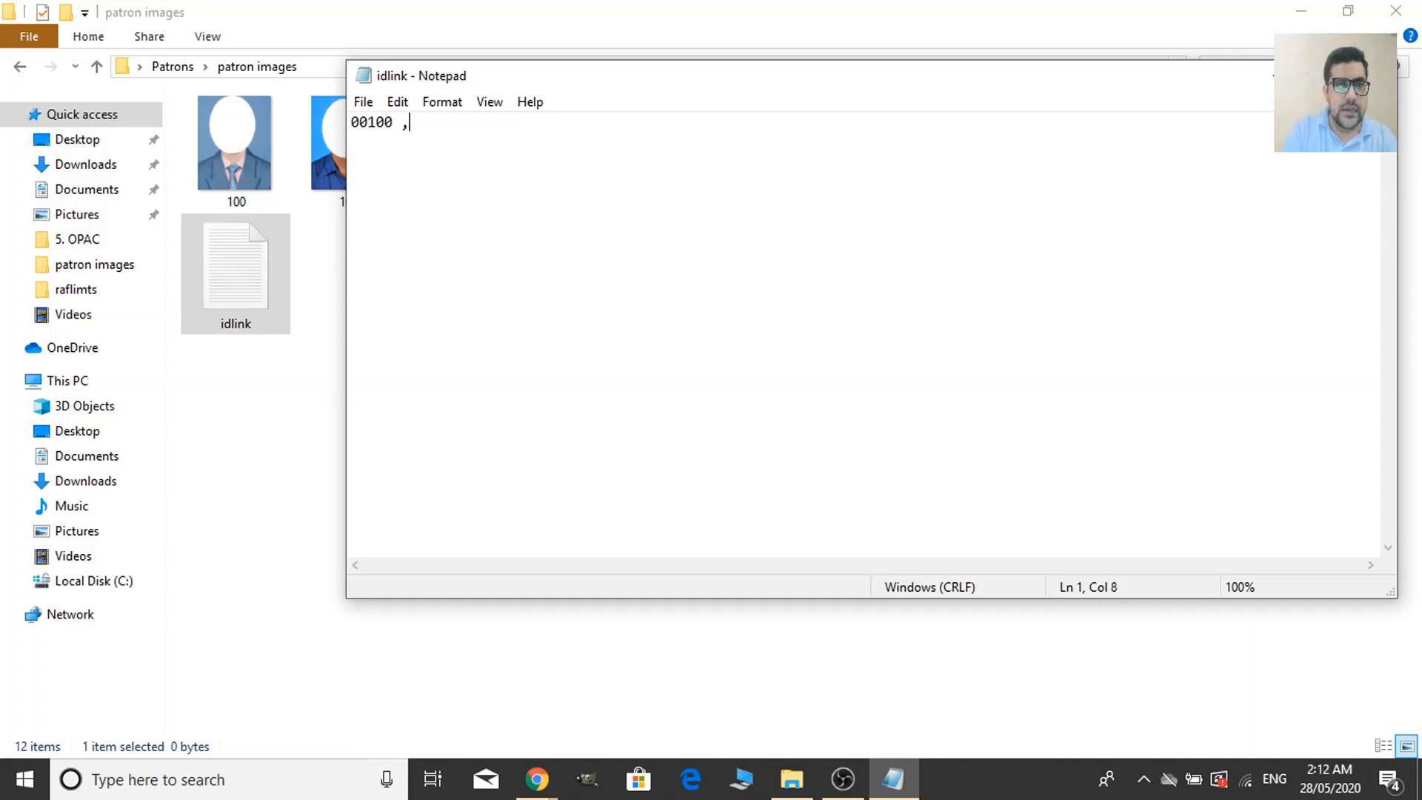
key("BackSpace")
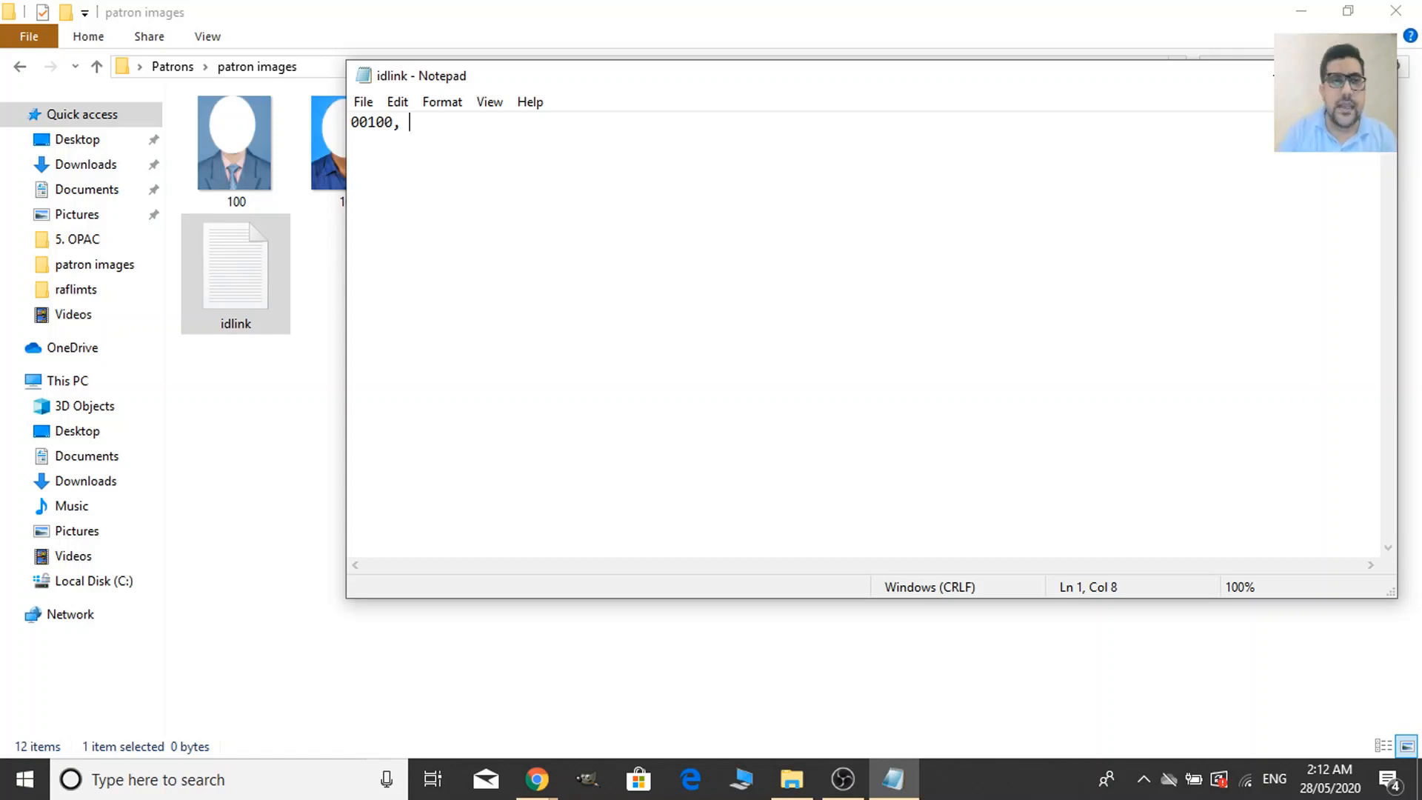
type("100")
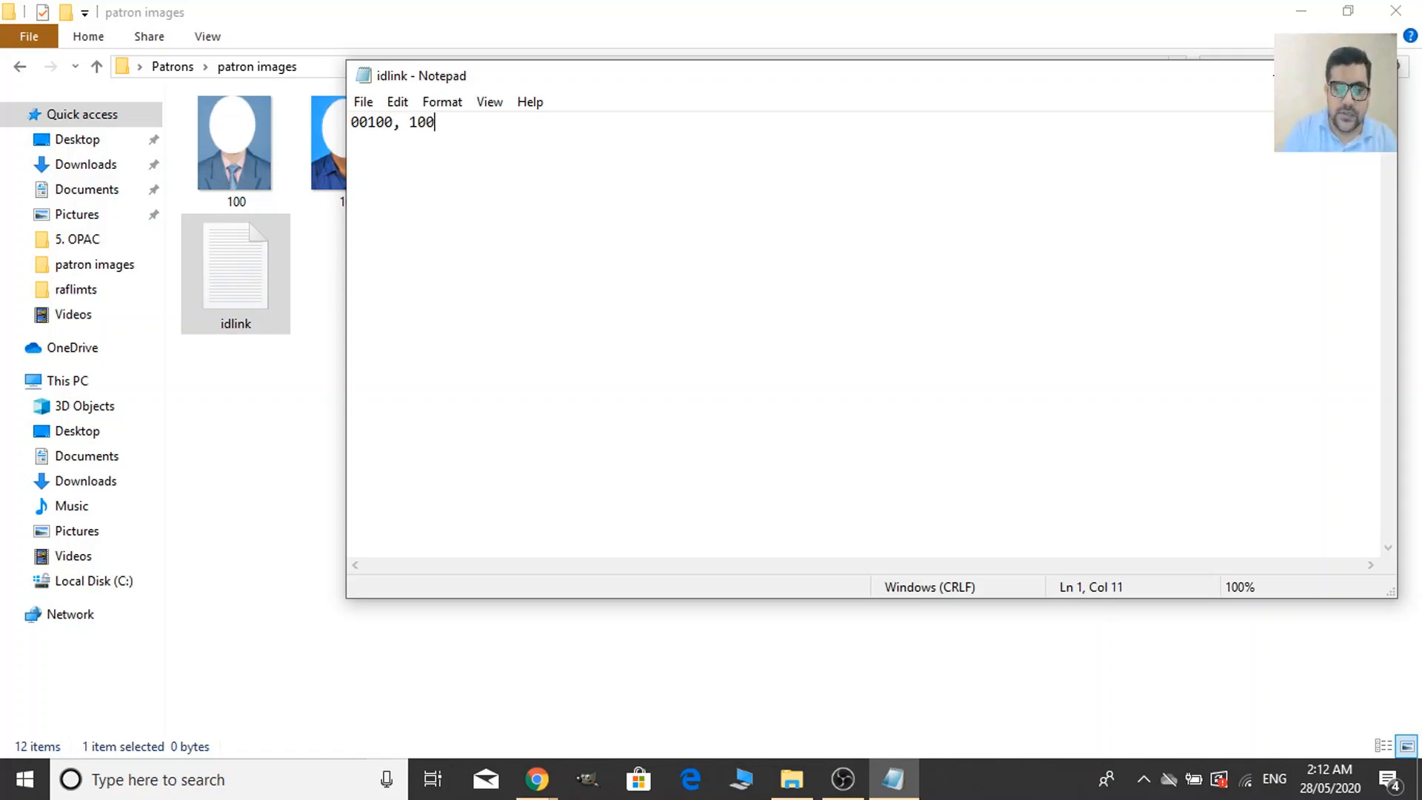
type(".j")
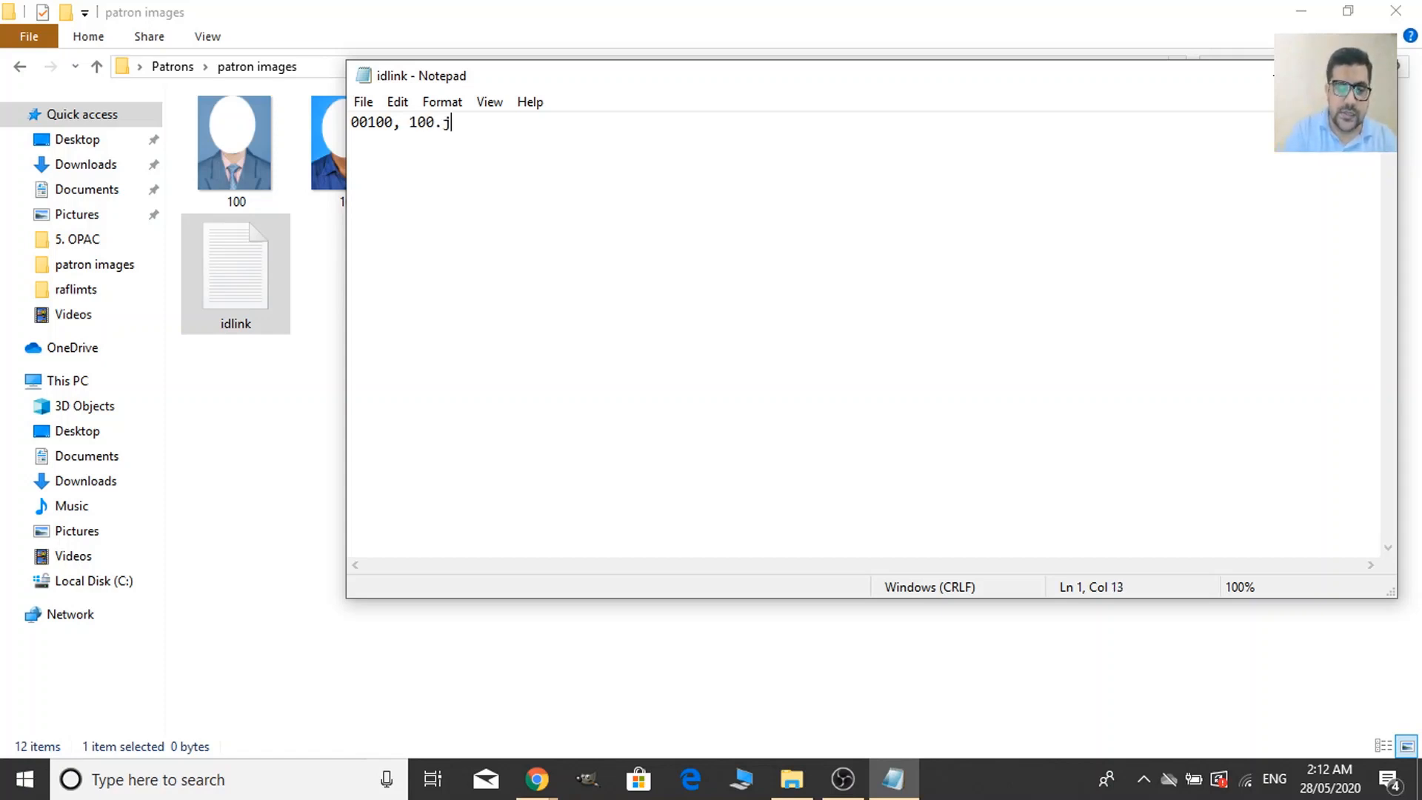
type("pg")
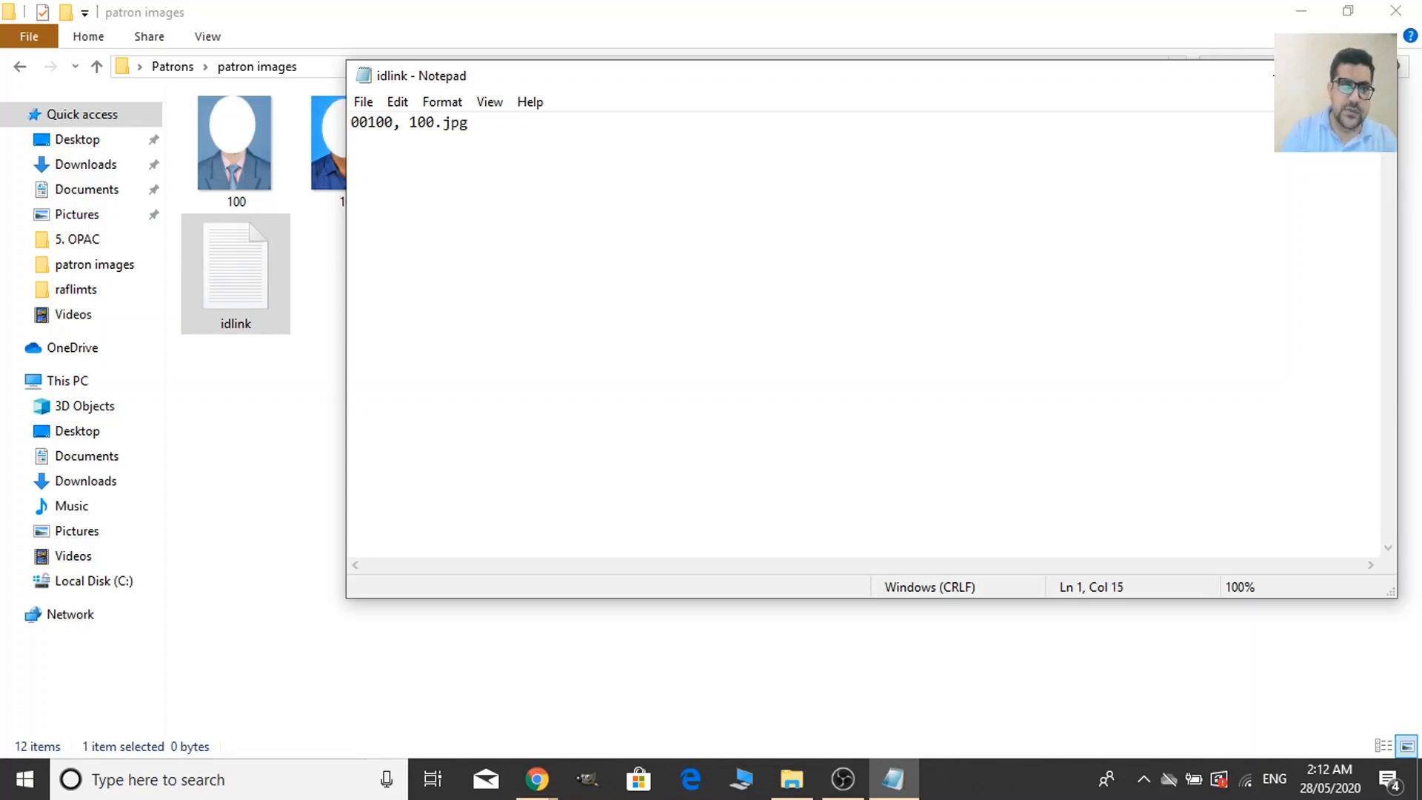
key("Return")
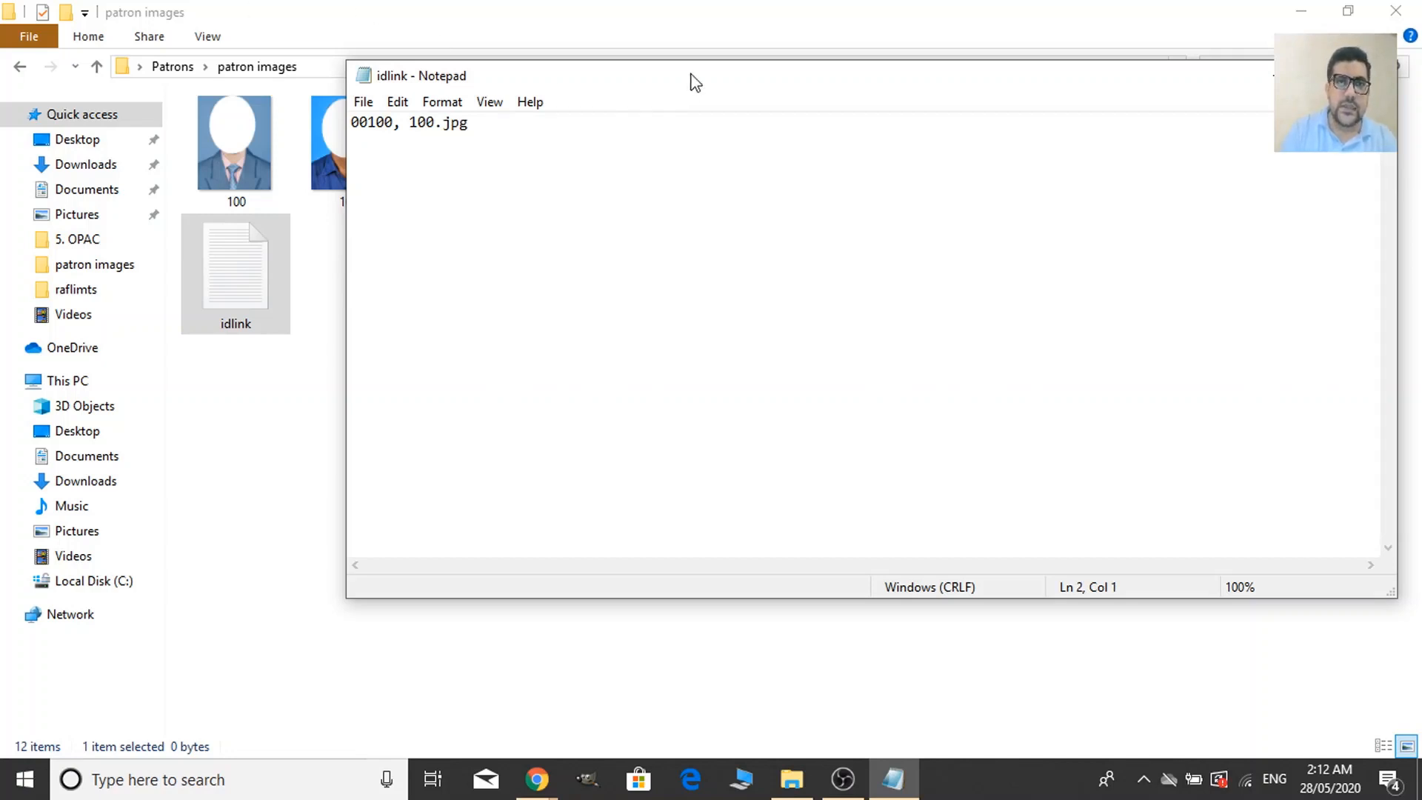
Add the second line '00101, 101.jpg', briefly trying png before restoring the jpg extension.
left_click_drag(696, 77, 773, 215)
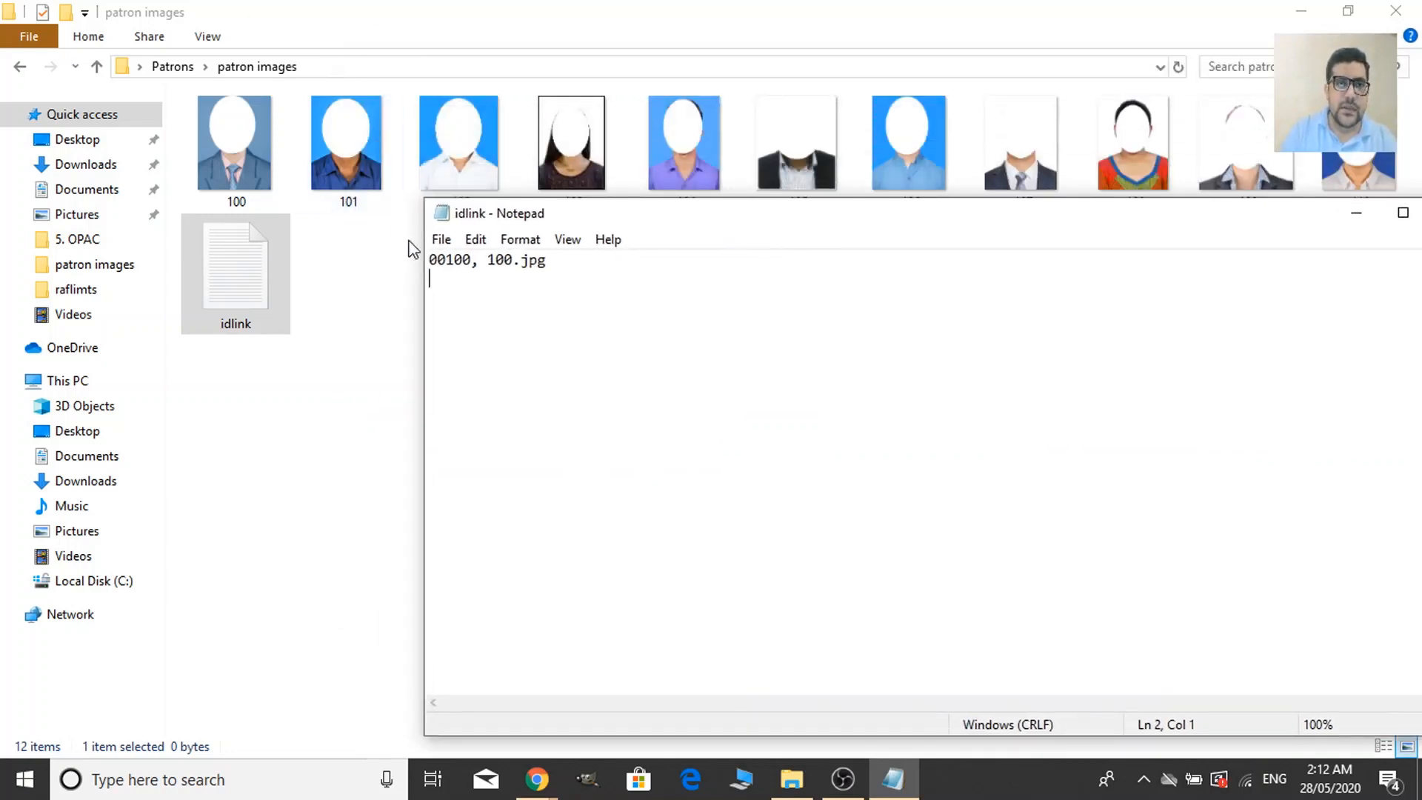
type("0")
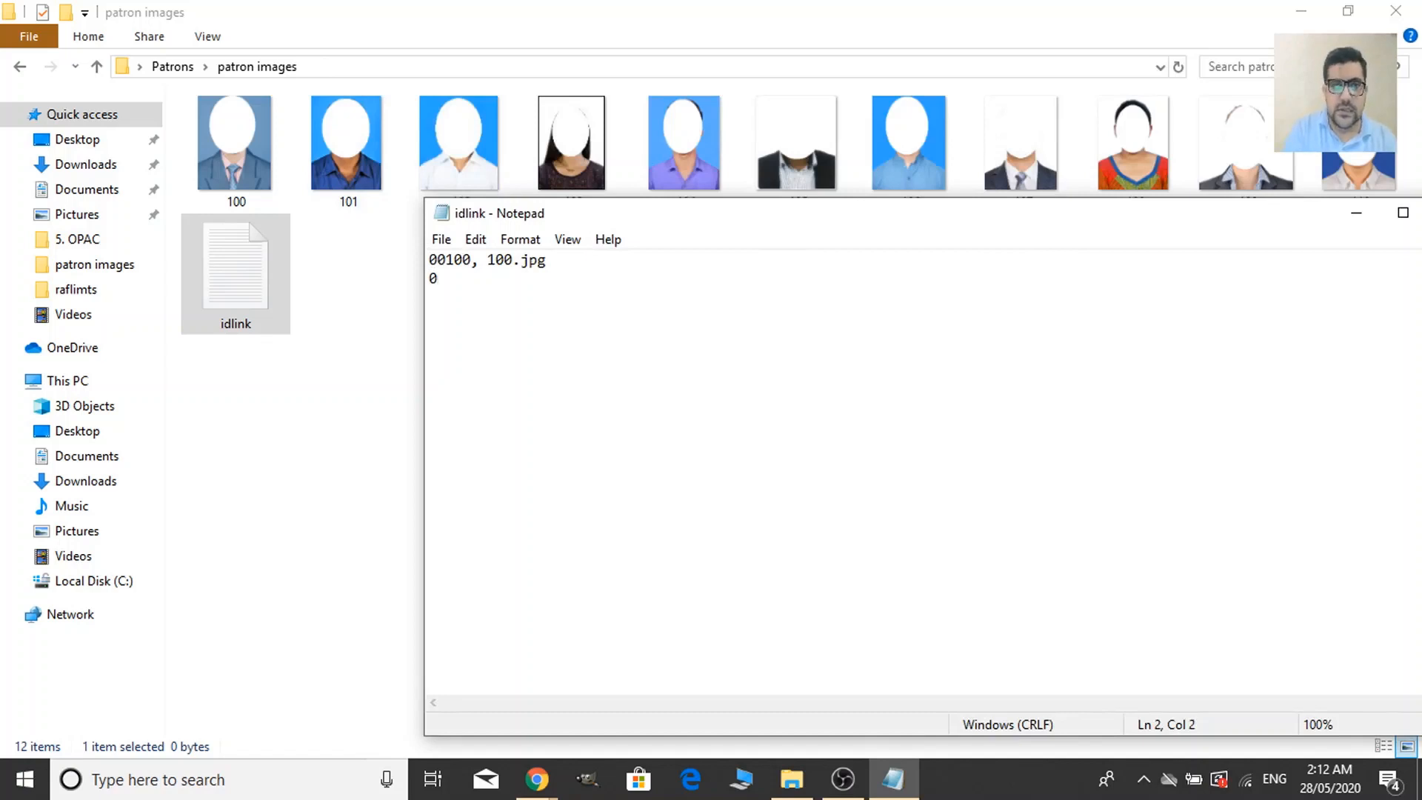
type("01")
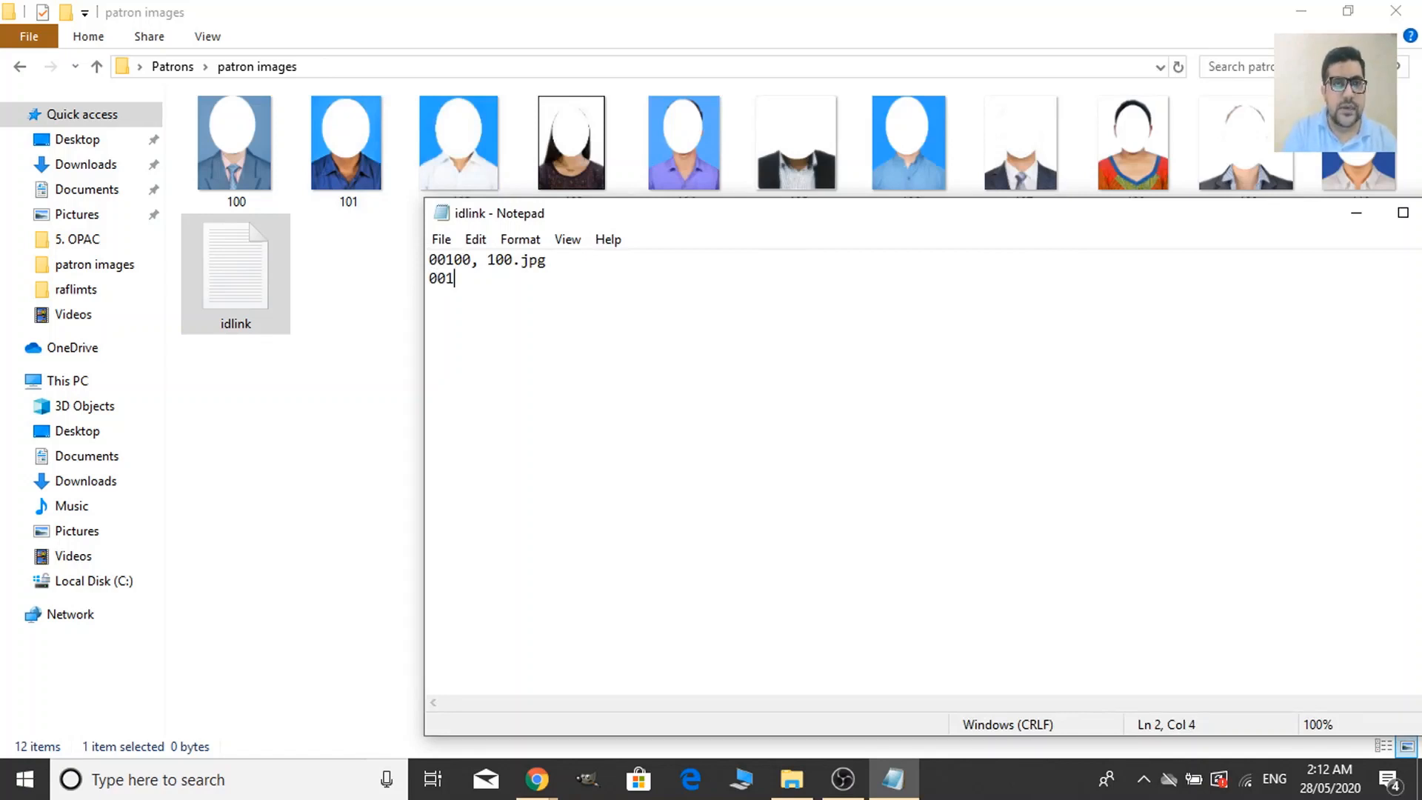
type("01,")
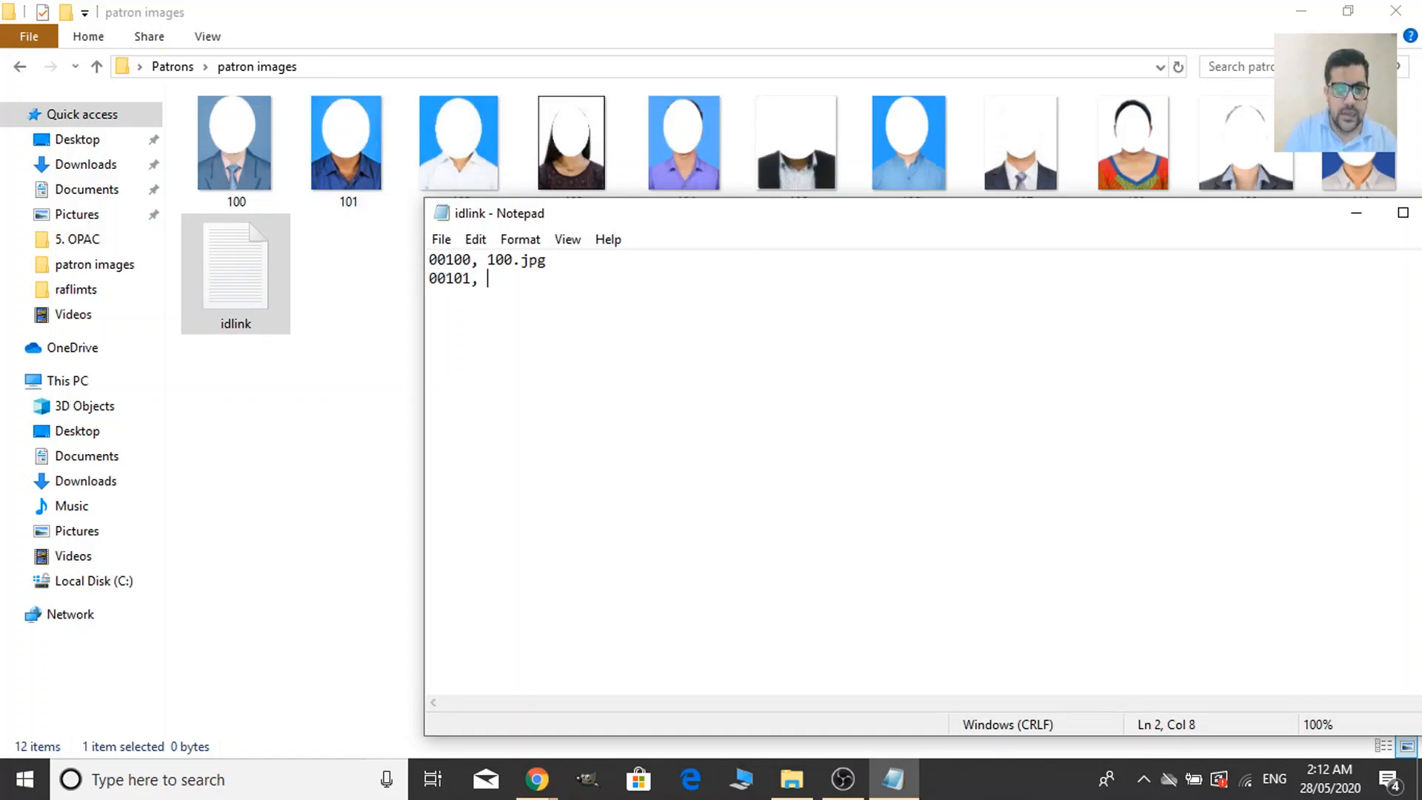
type(" 100")
key("BackSpace")
type("1")
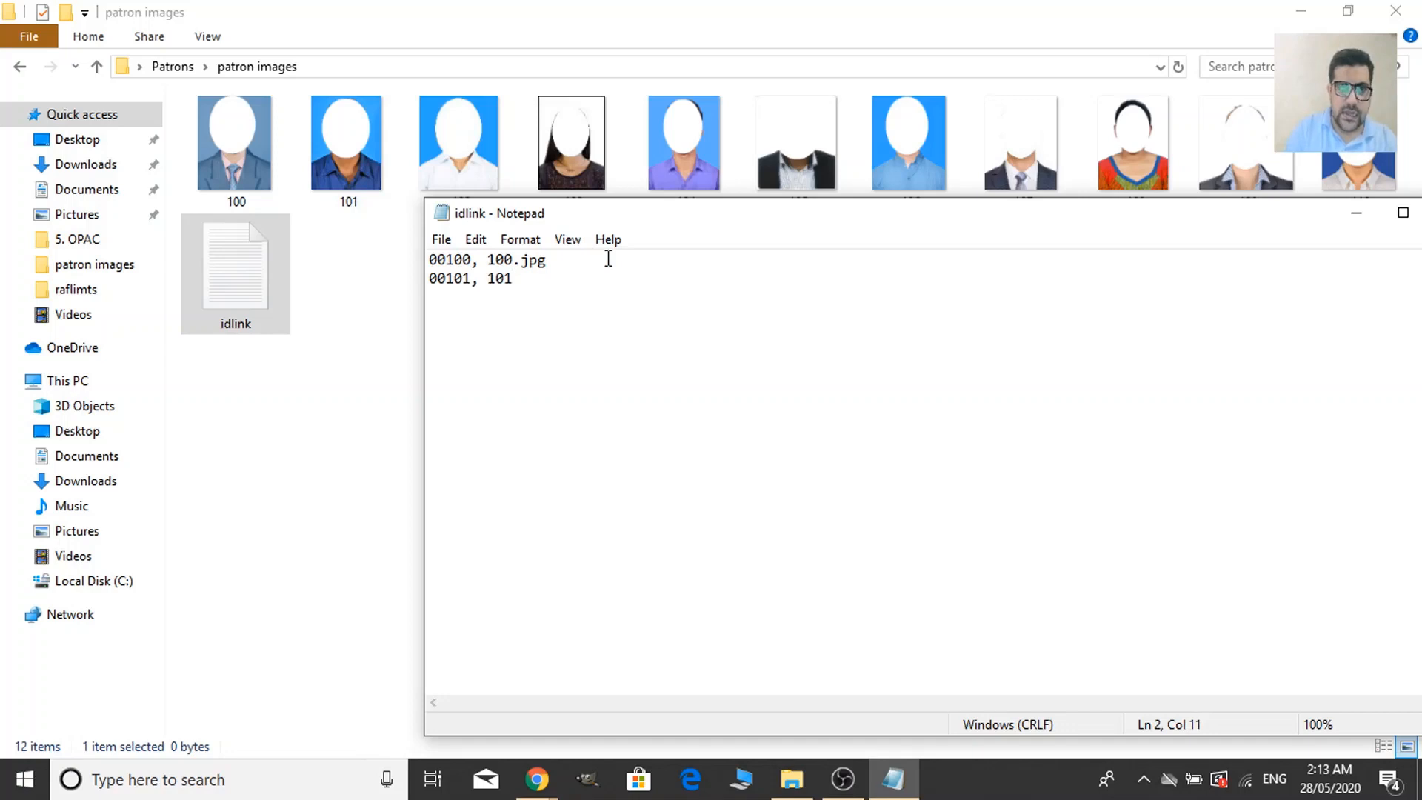
type(".jpg")
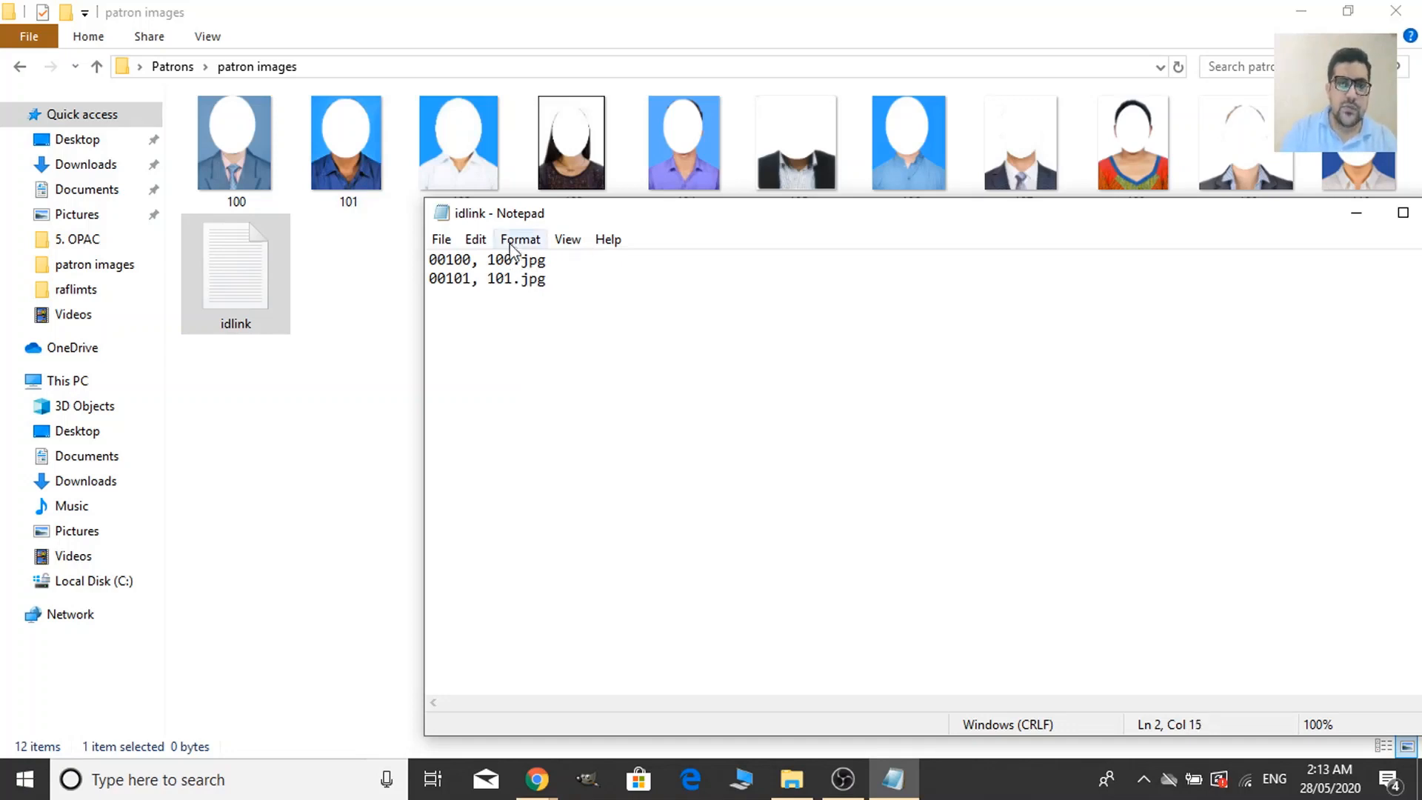
left_click_drag(554, 280, 523, 285)
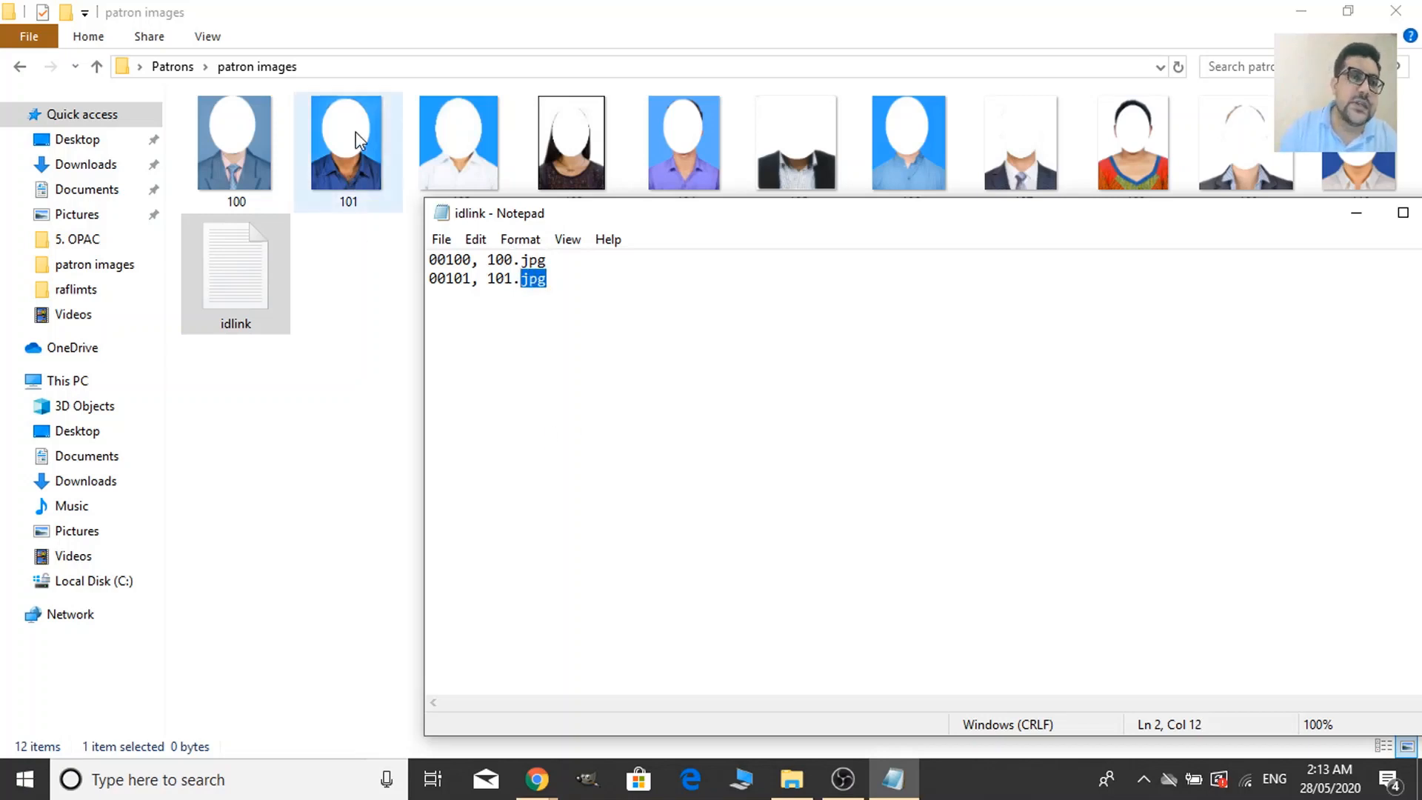
left_click(590, 302)
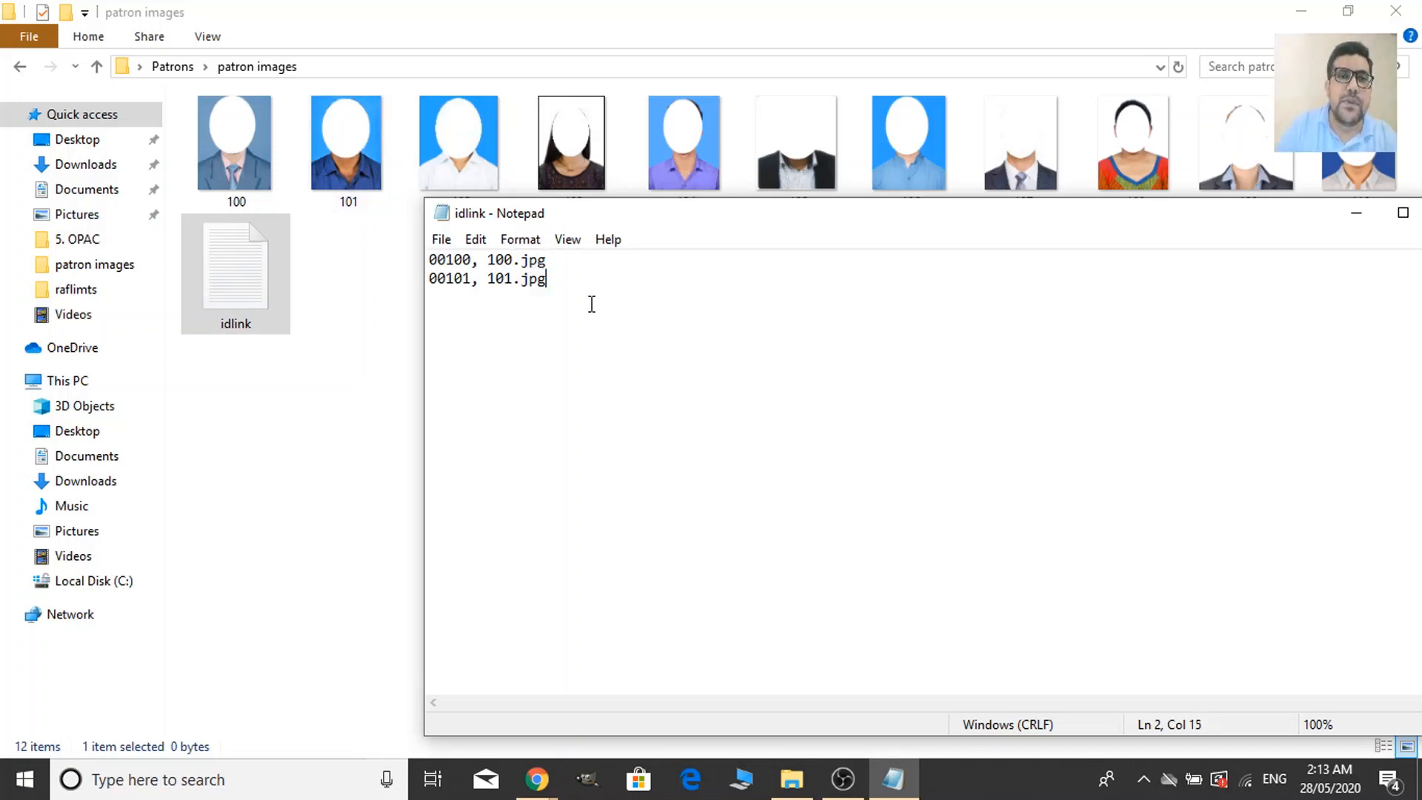
key("shift+Left")
key("shift+Left")
key("shift+Left")
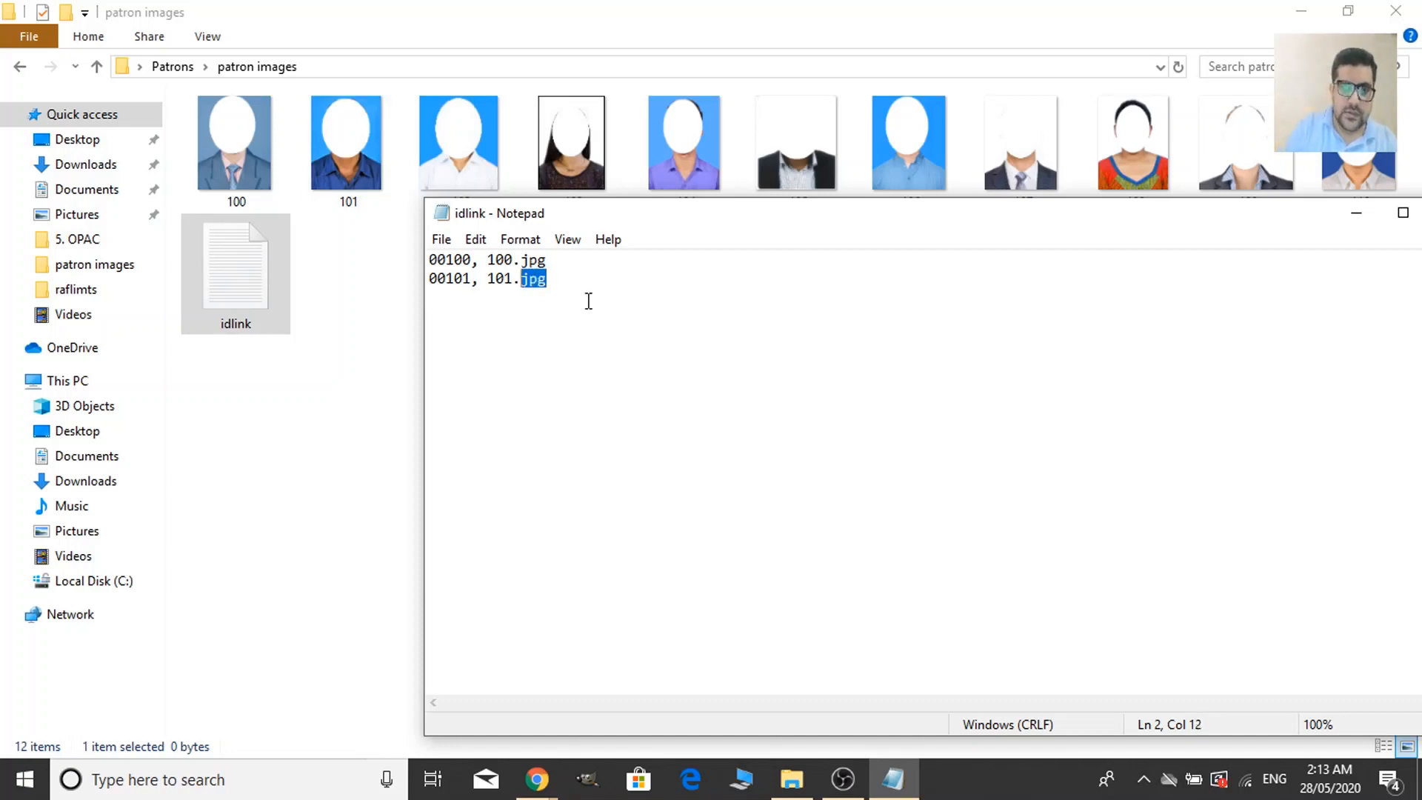
type("png")
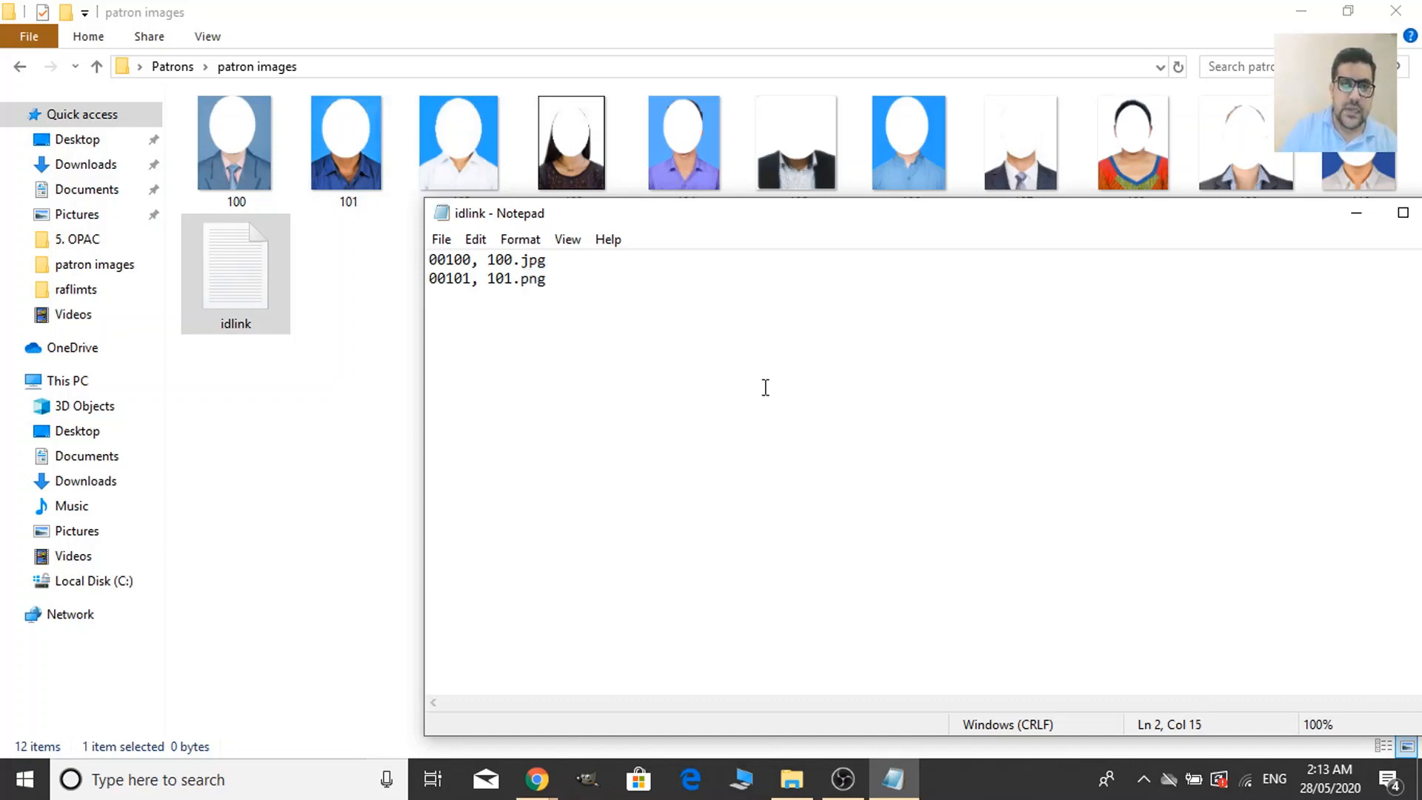
key("BackSpace")
key("BackSpace")
key("BackSpace")
type("jpg")
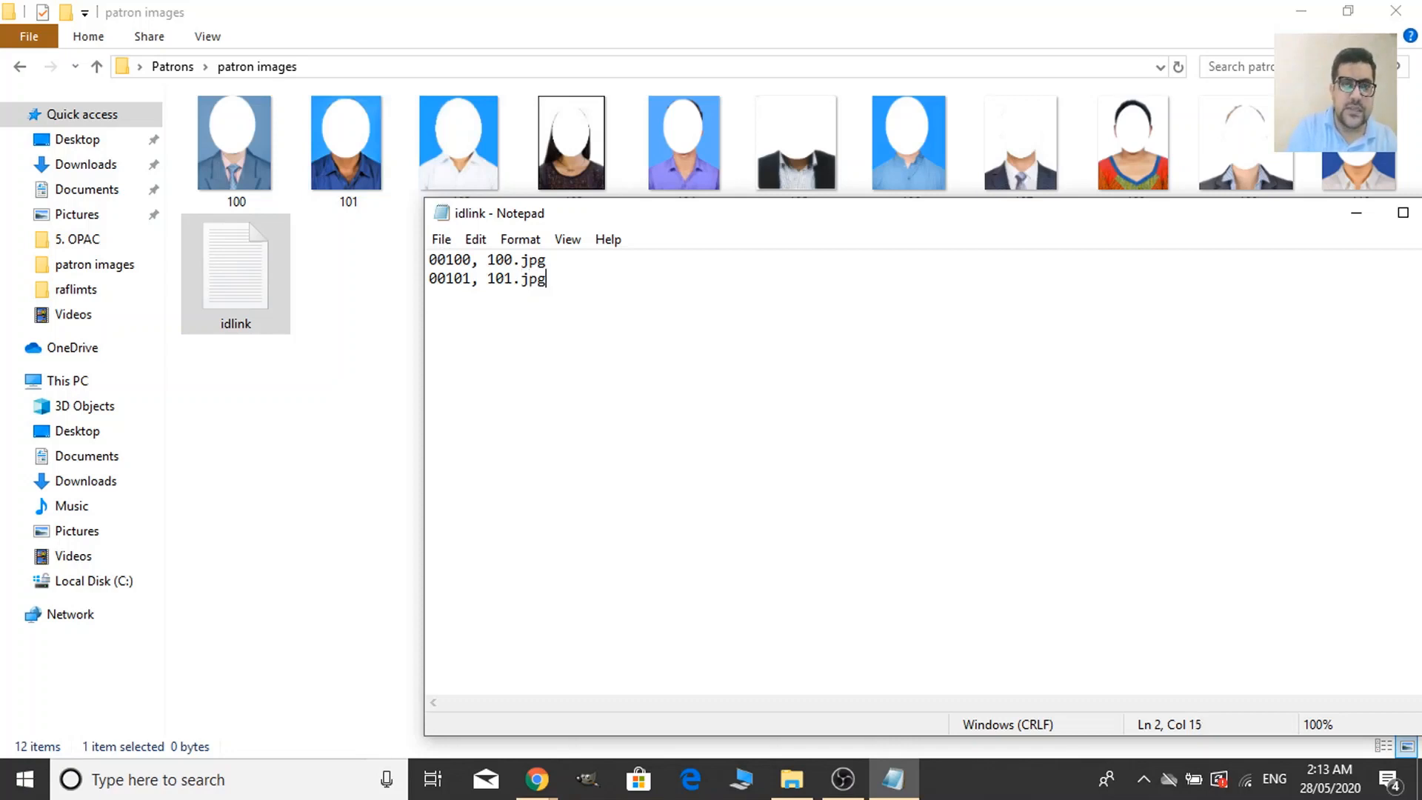
Check image 101's Properties to confirm its type is JPG File (.jpg), then cancel.
right_click(355, 148)
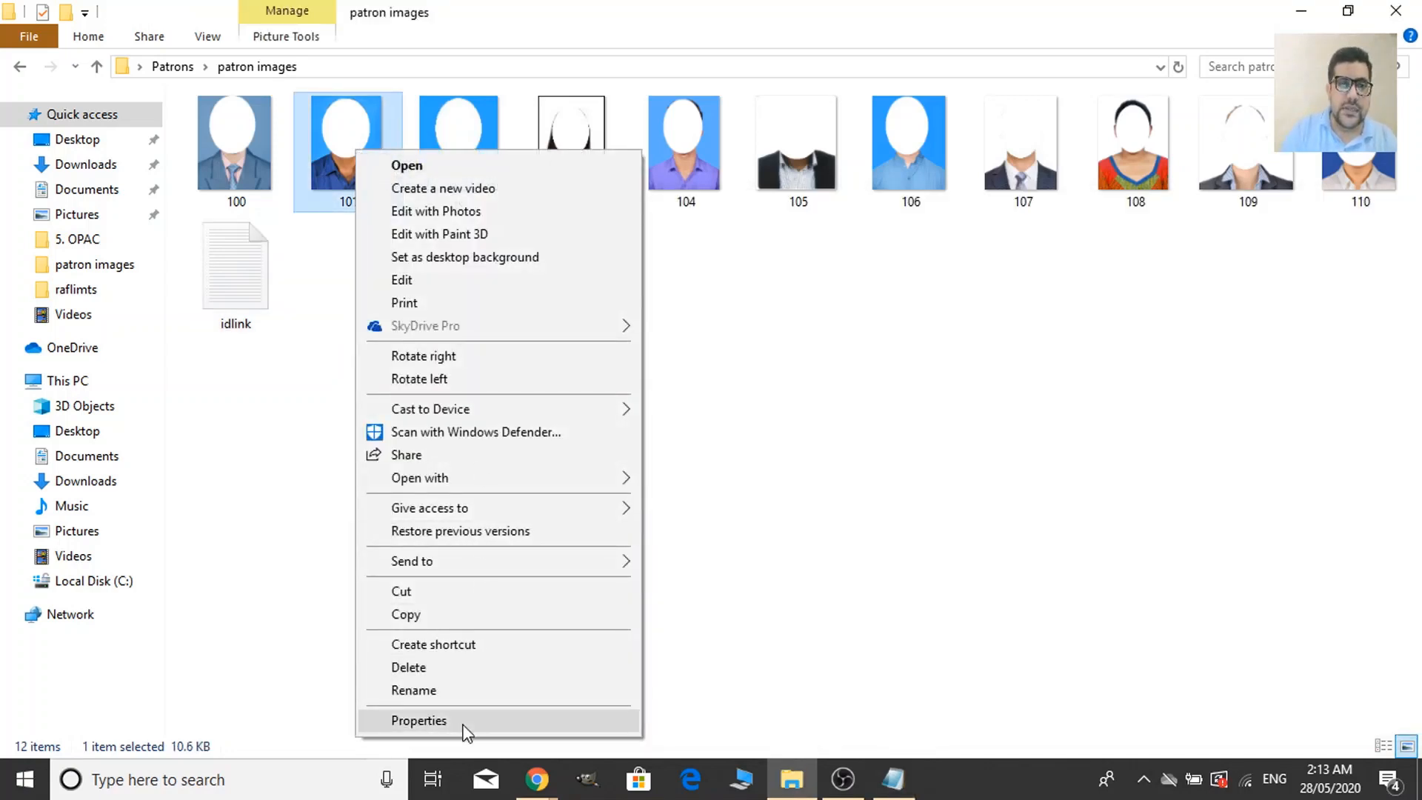
left_click(463, 722)
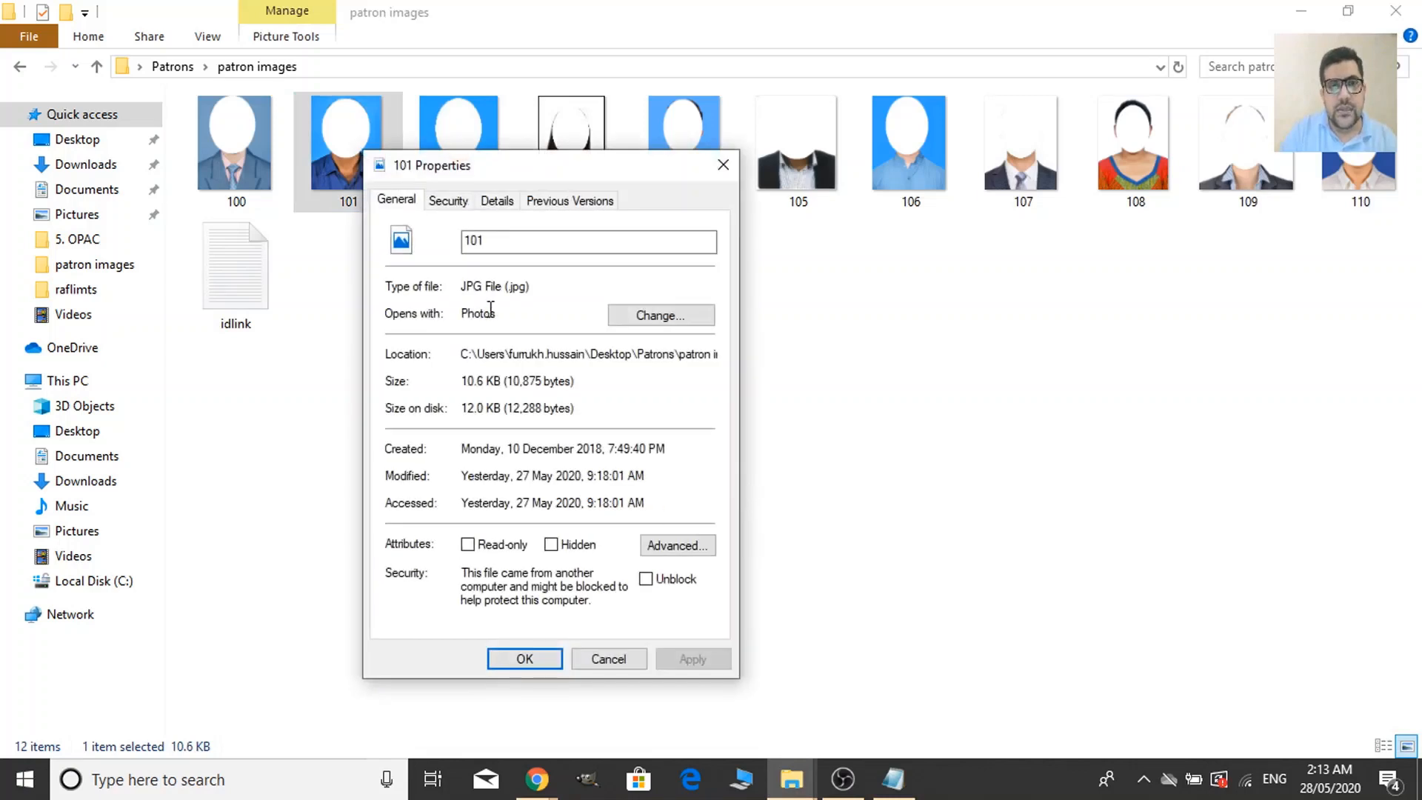
mouse_move(527, 292)
left_mouse_down()
mouse_move(460, 290)
mouse_move(522, 291)
mouse_move(509, 294)
left_mouse_up()
left_click(535, 296)
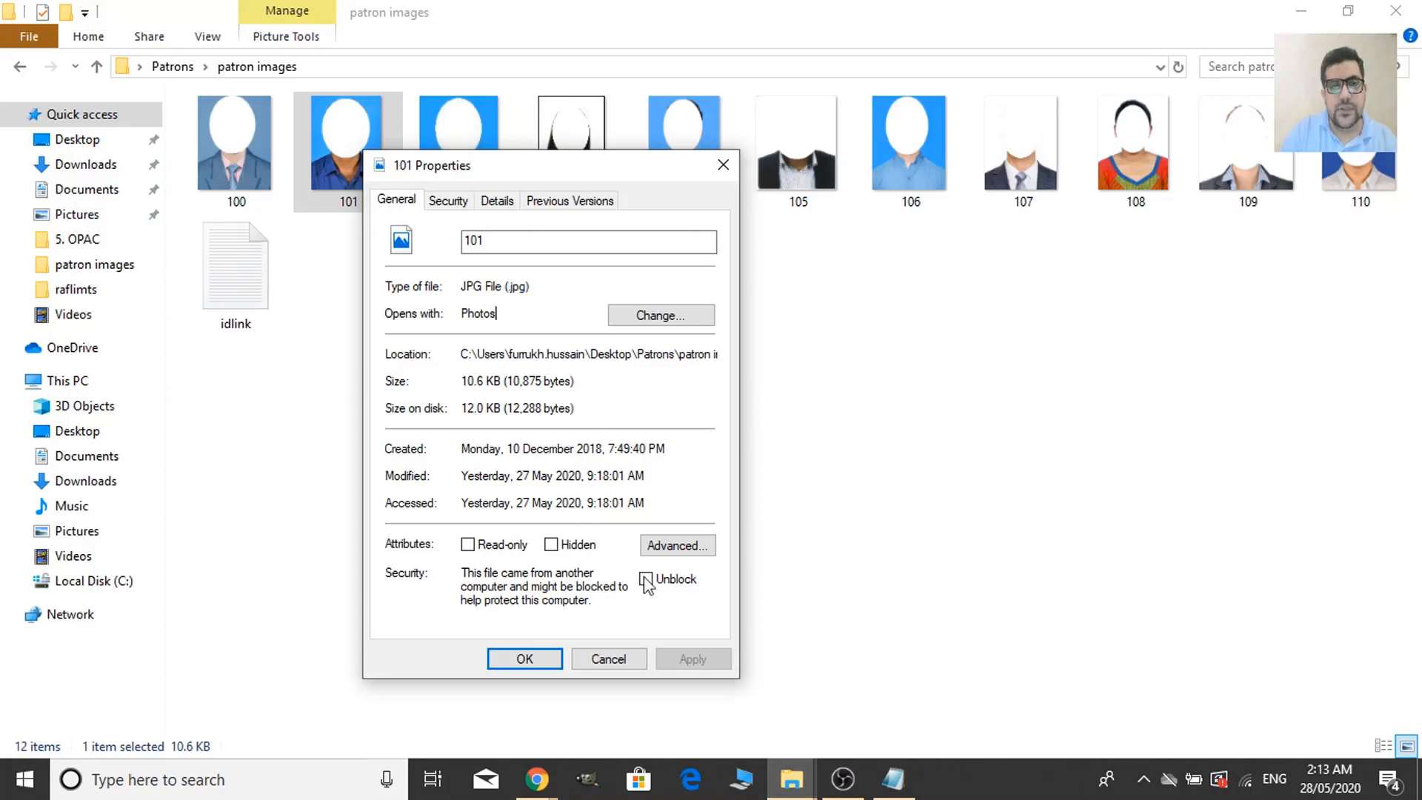
left_click(641, 665)
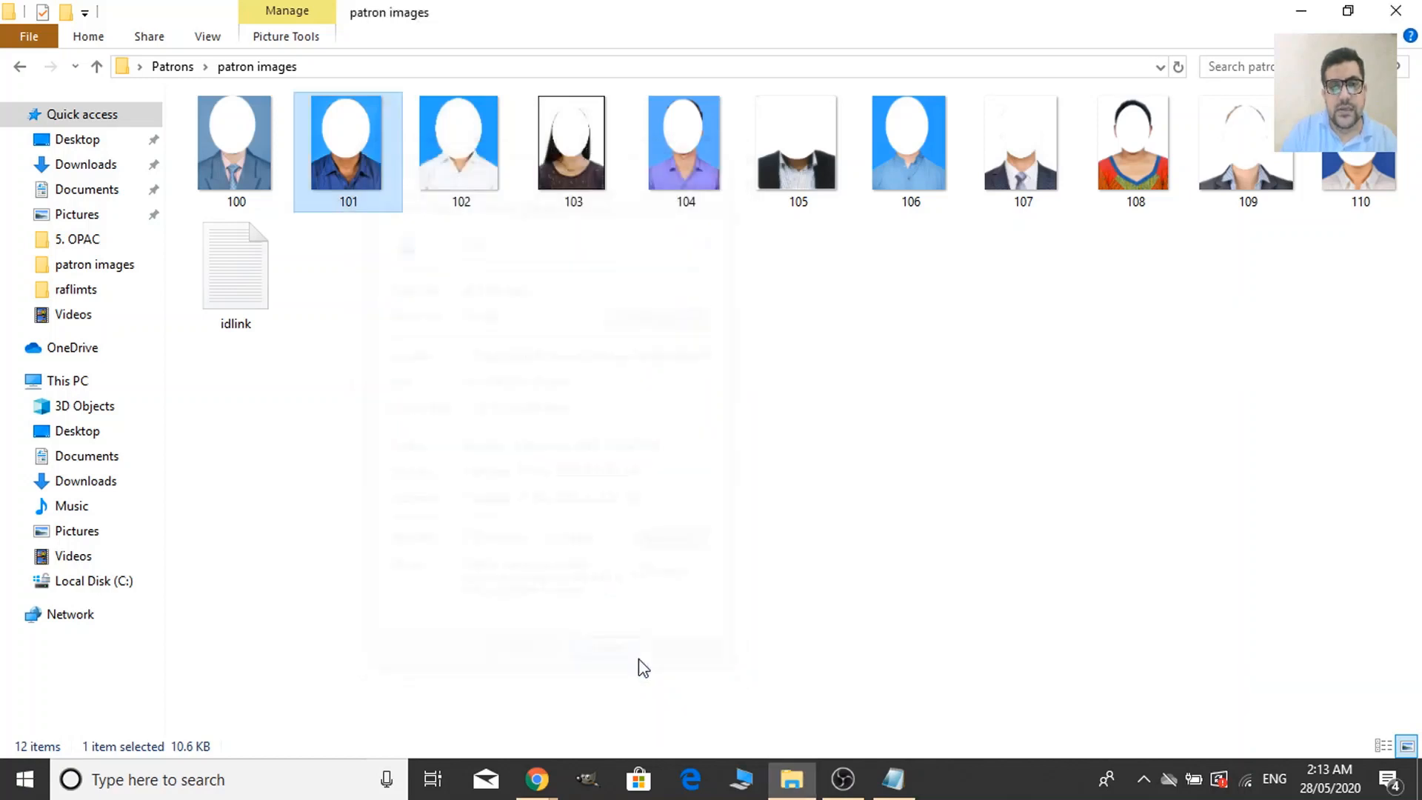
Add idlink lines '00102, 102.jpg' through '00105, 105.jpg', one per line, fixing the 00103 typo.
left_click(896, 779)
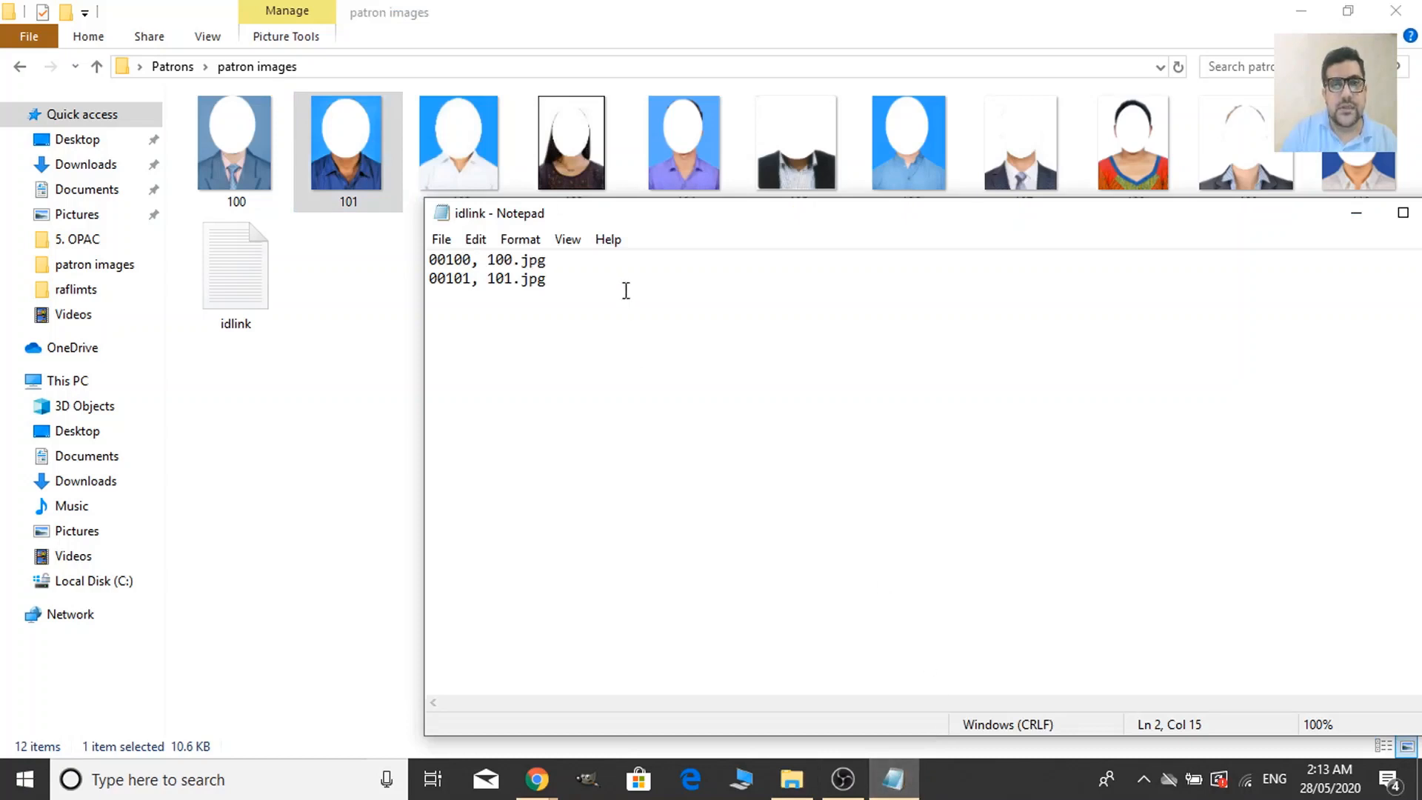
key("Return")
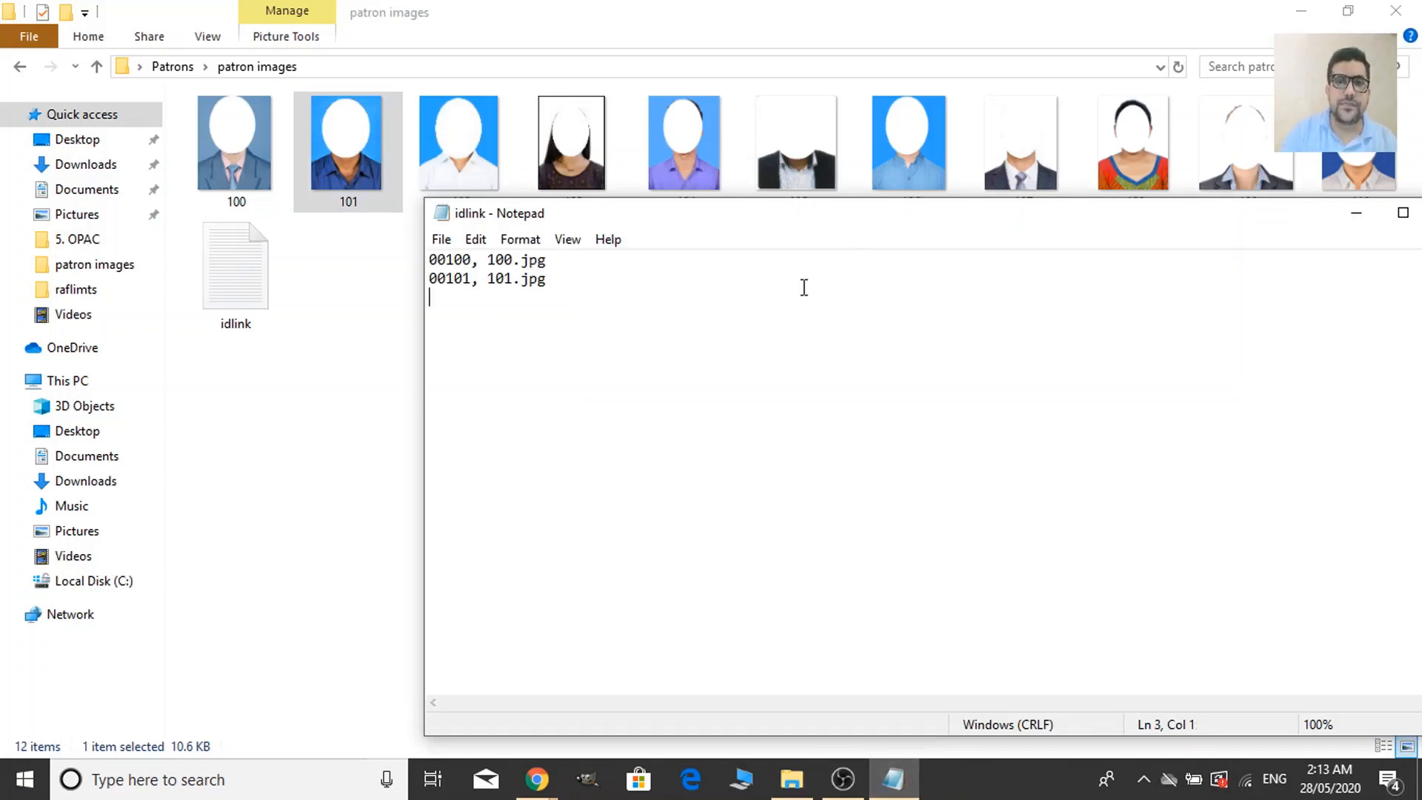
left_click_drag(800, 222, 774, 255)
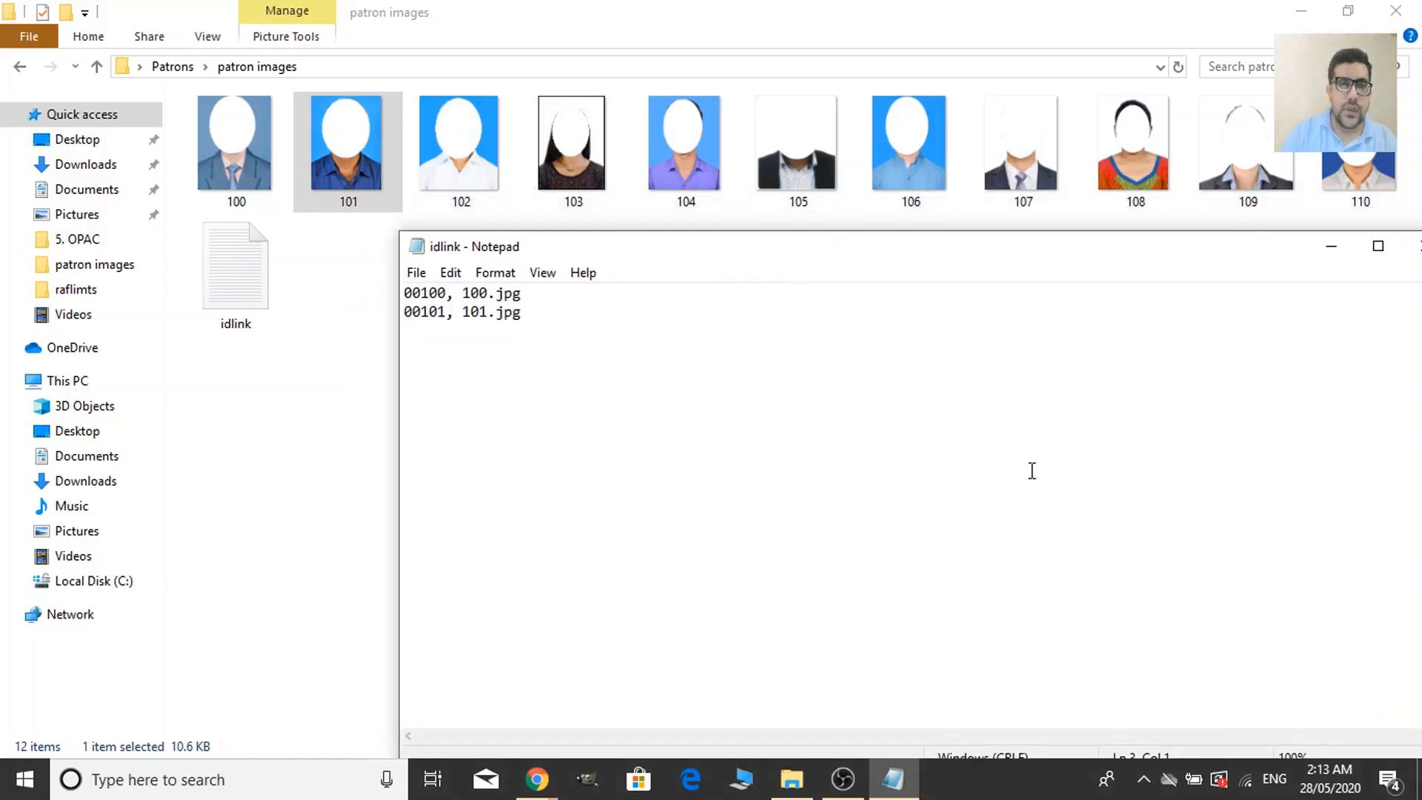
type("00")
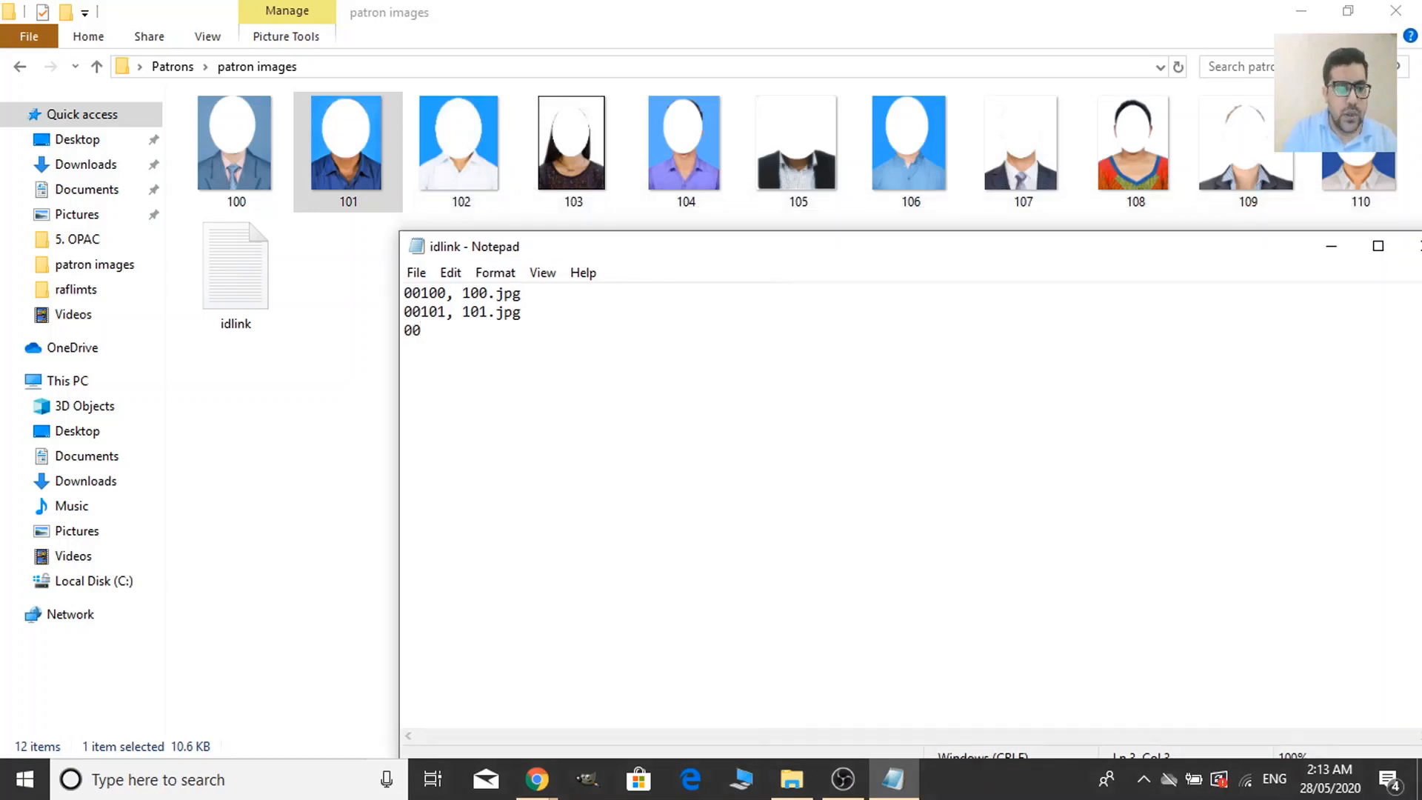
type("102")
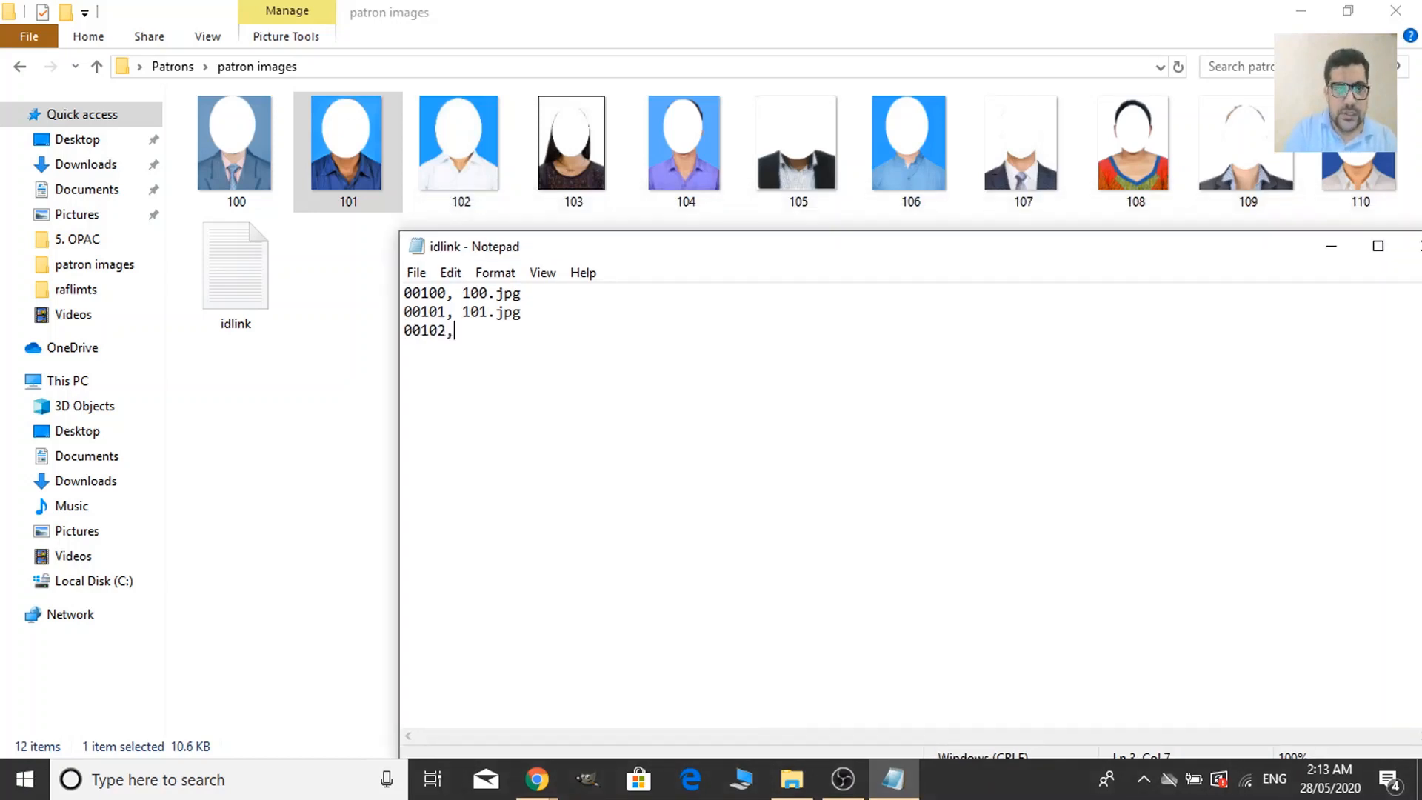
type(", 102")
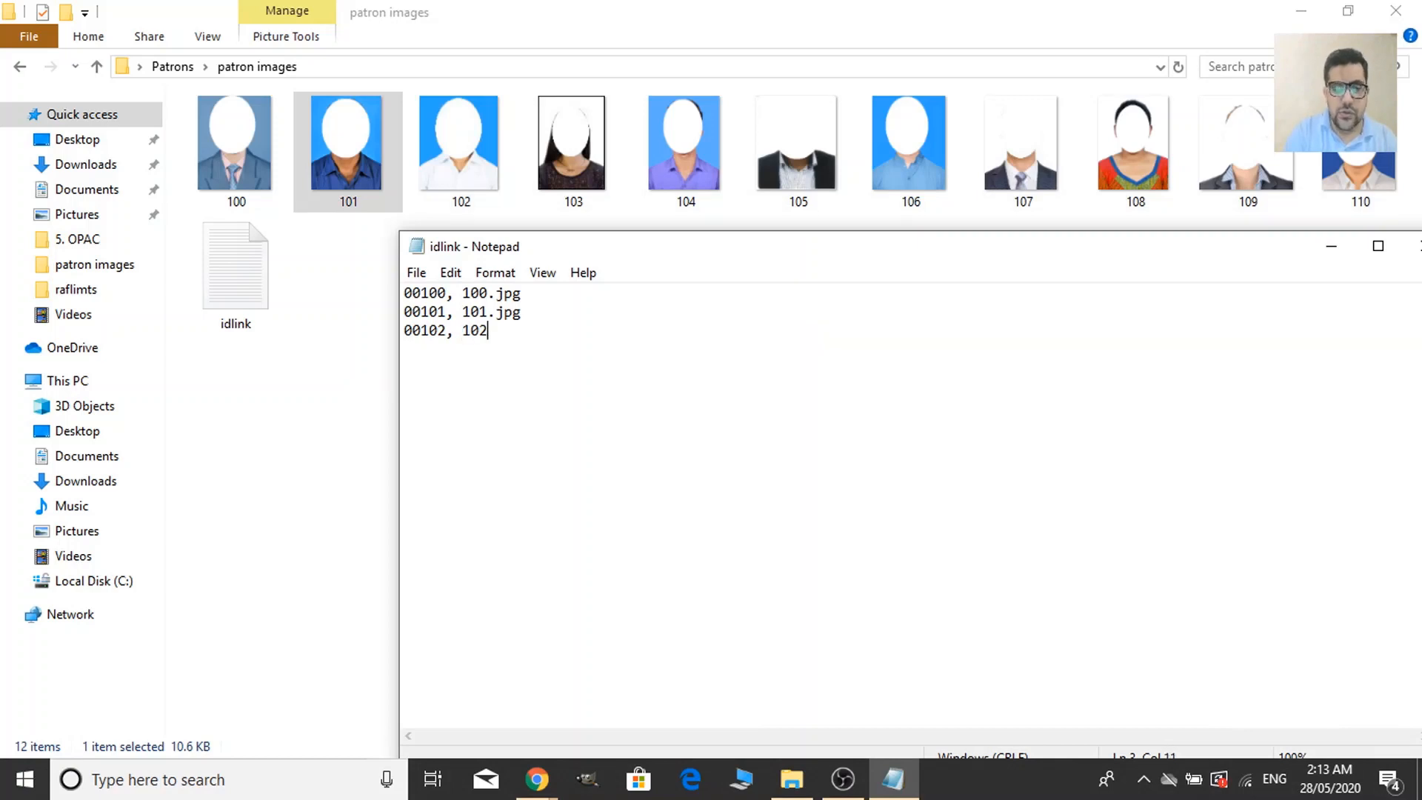
type(".")
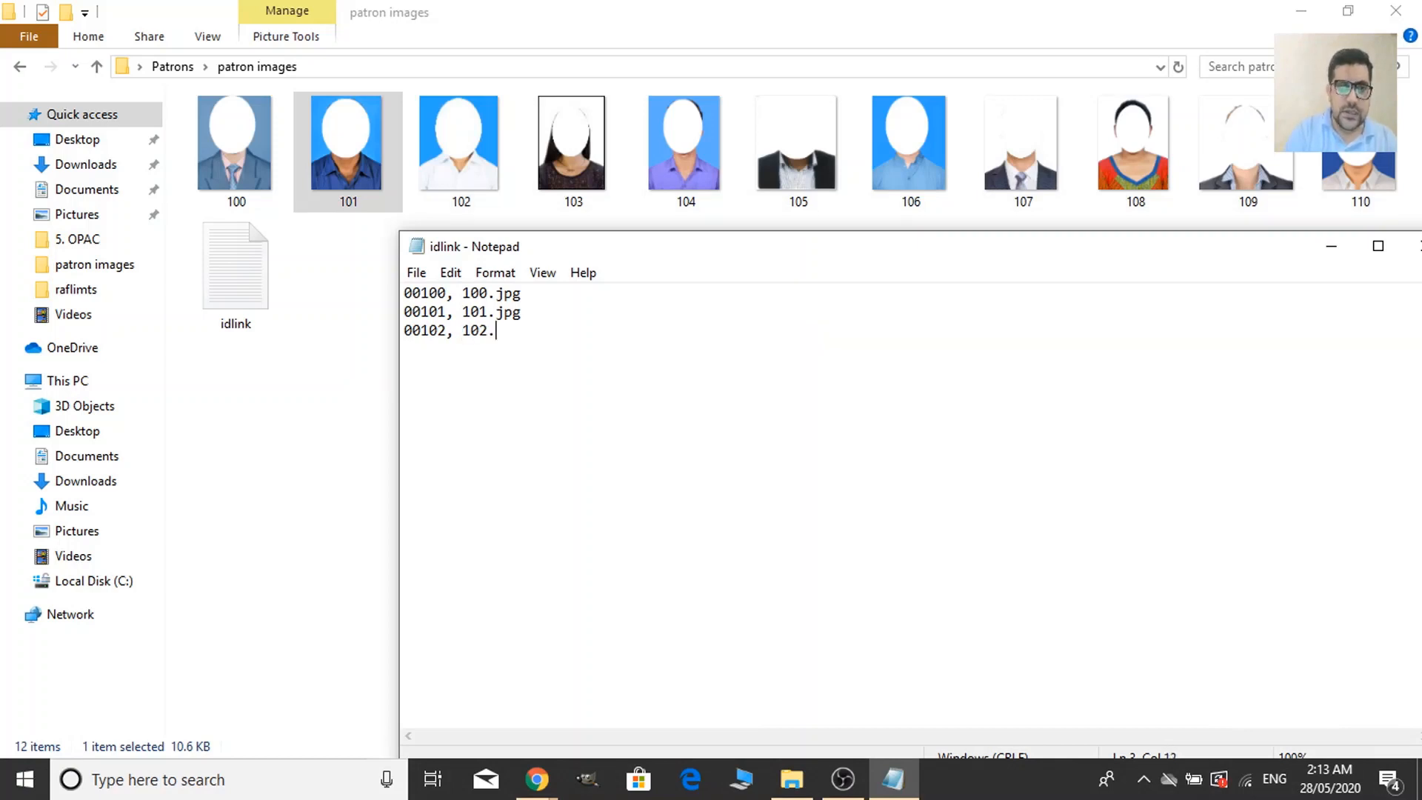
type("jpg ")
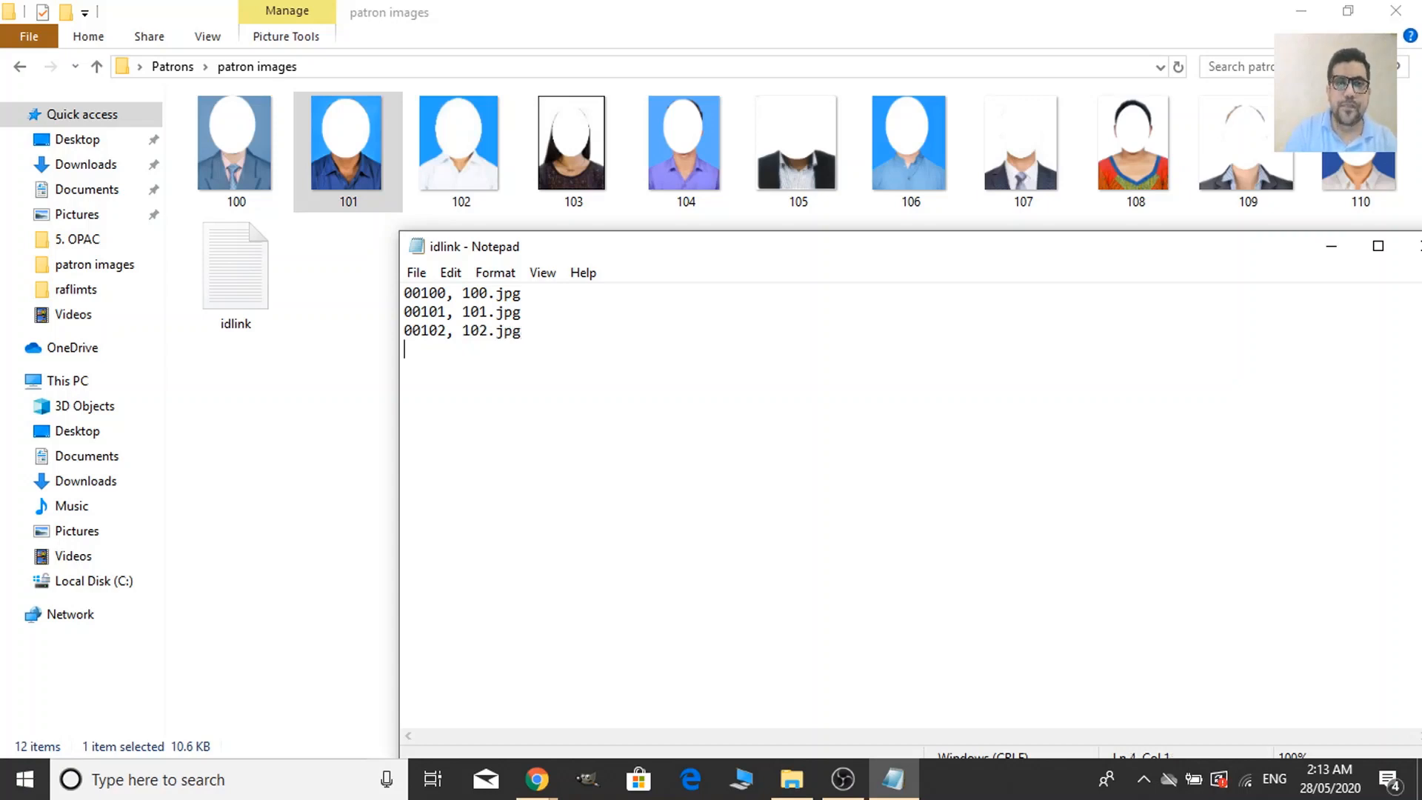
type("00130")
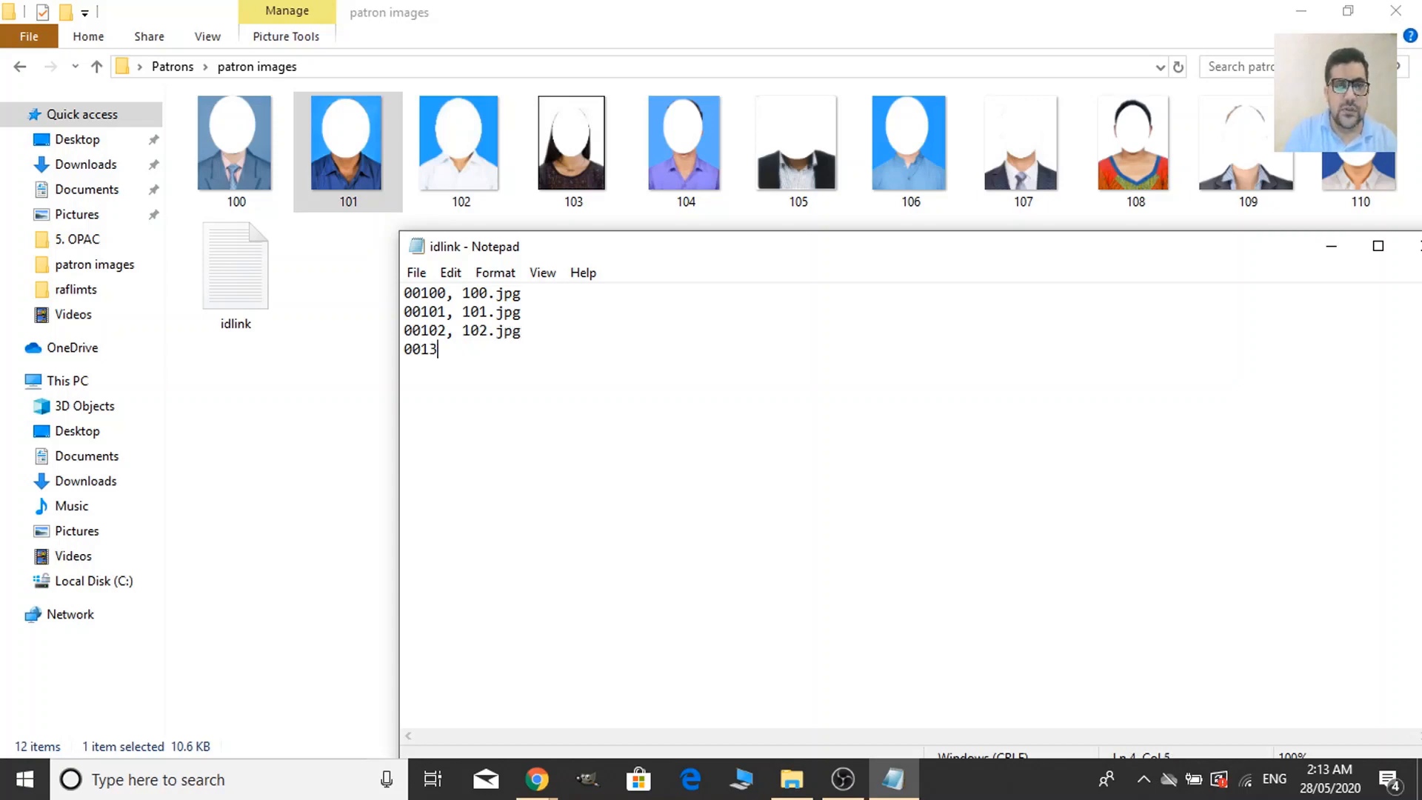
key("BackSpace")
key("BackSpace")
type("03,")
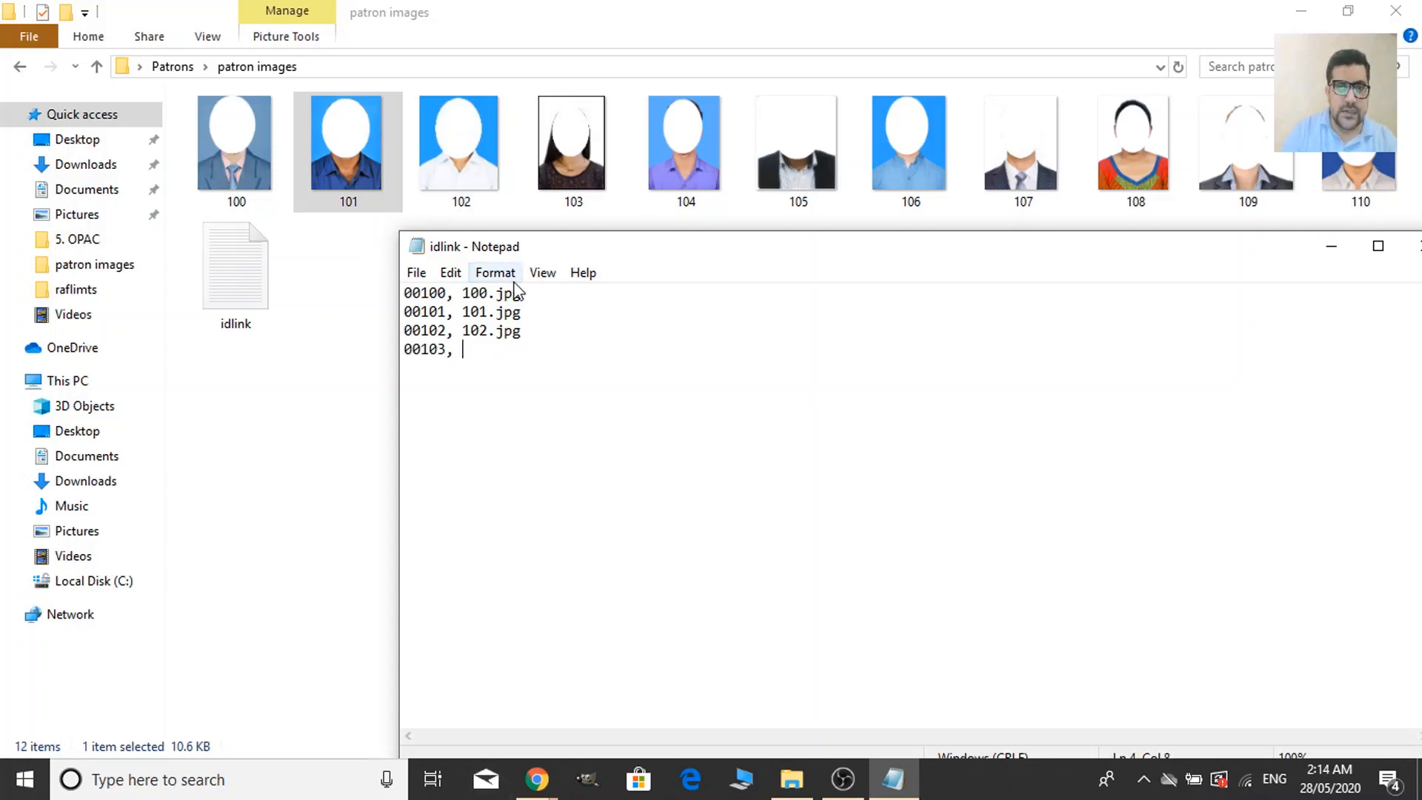
type("103")
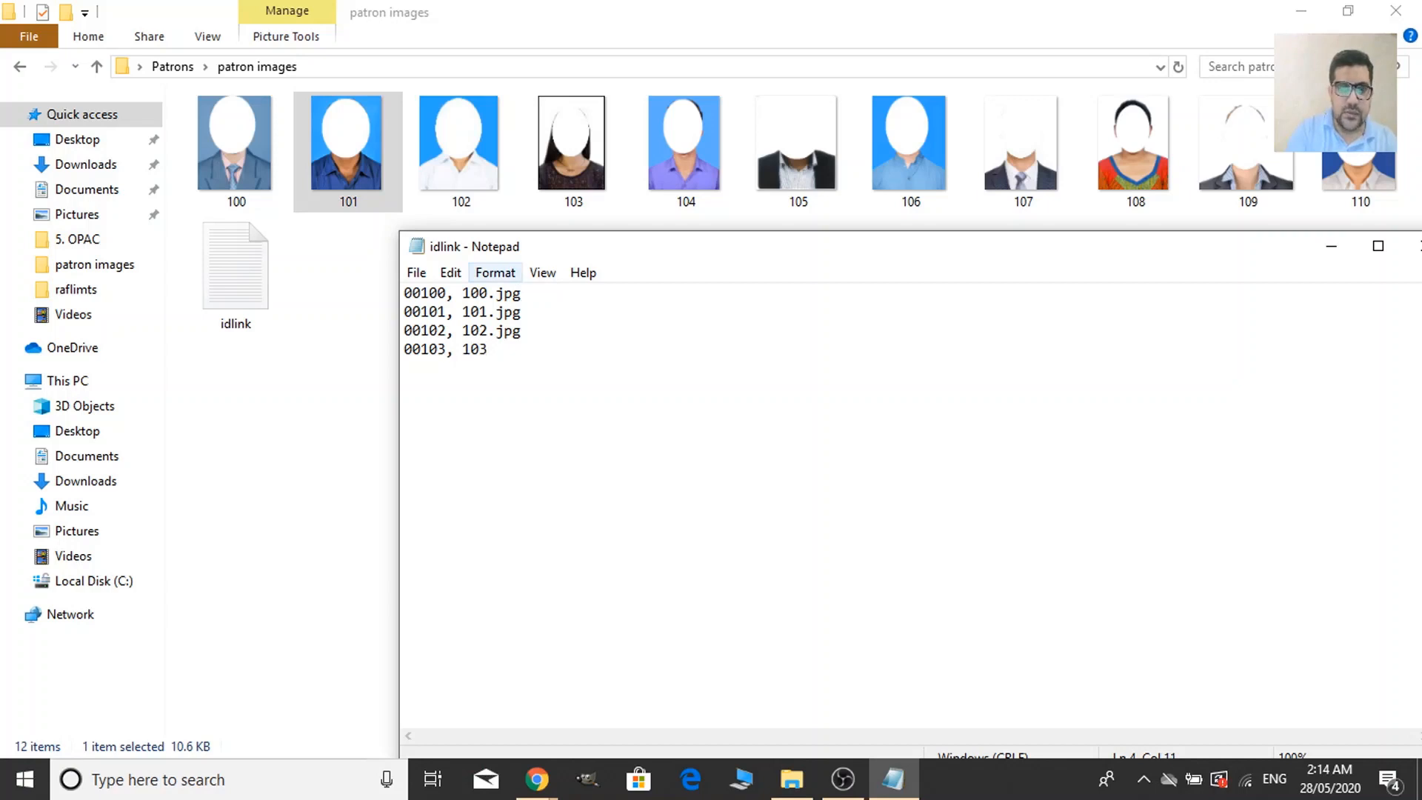
type(".jpg")
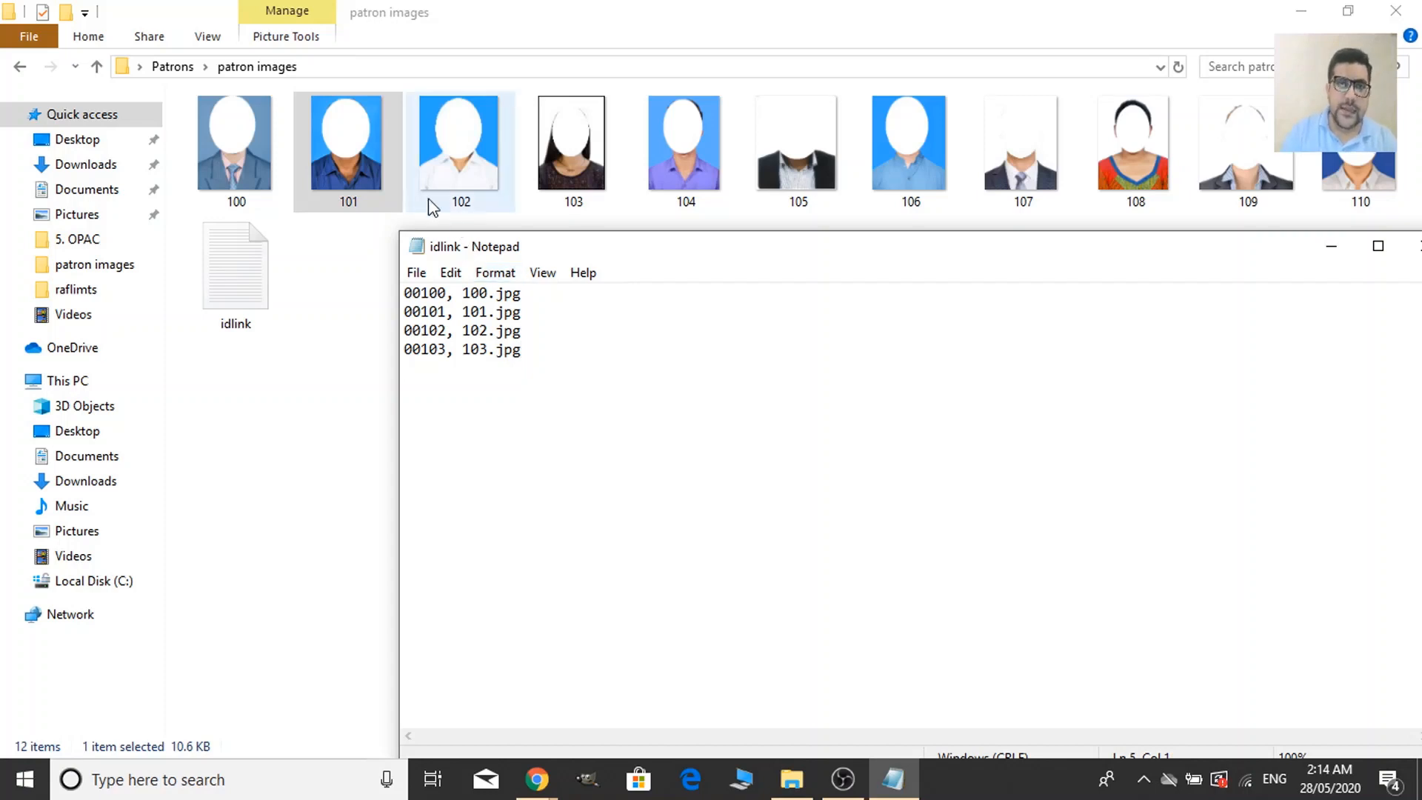
type("00")
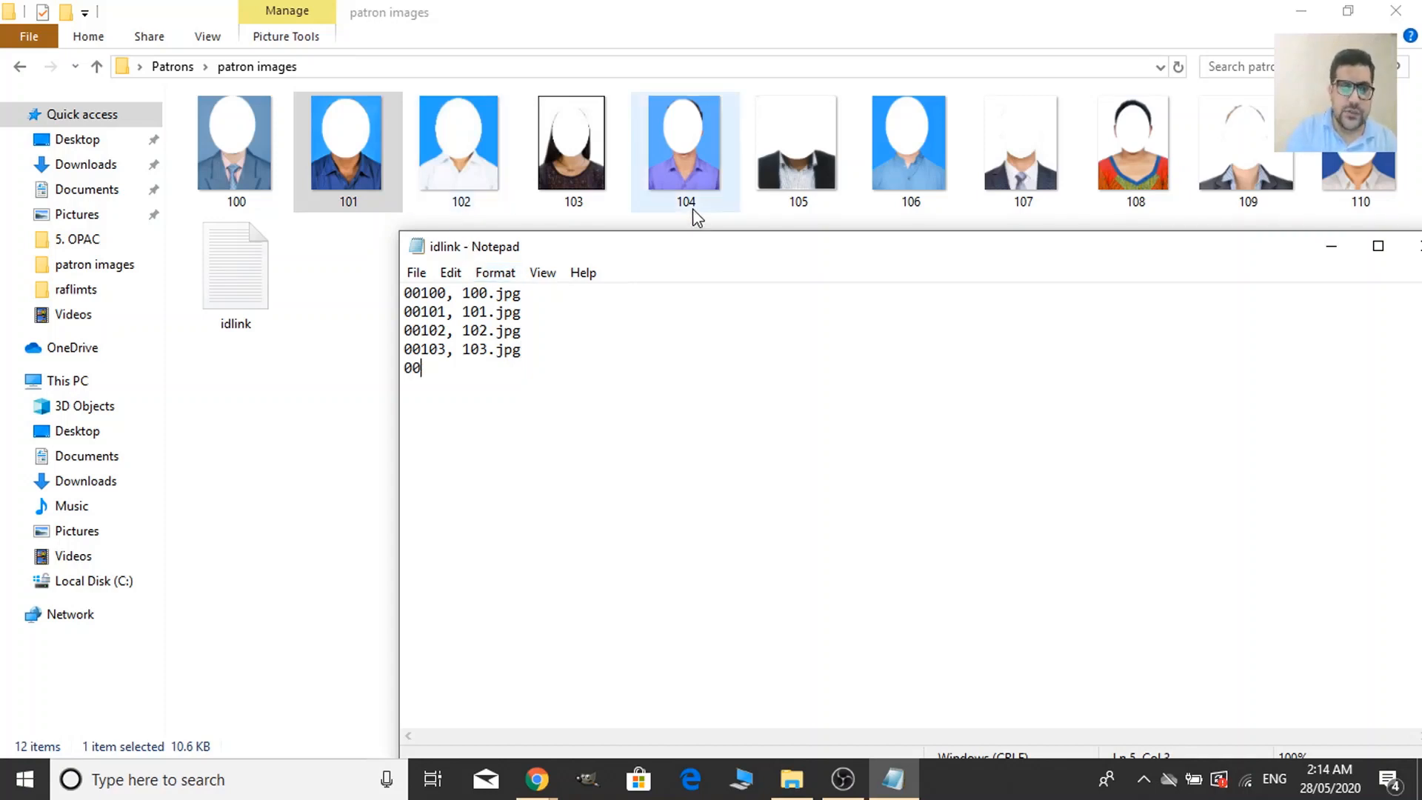
type("104")
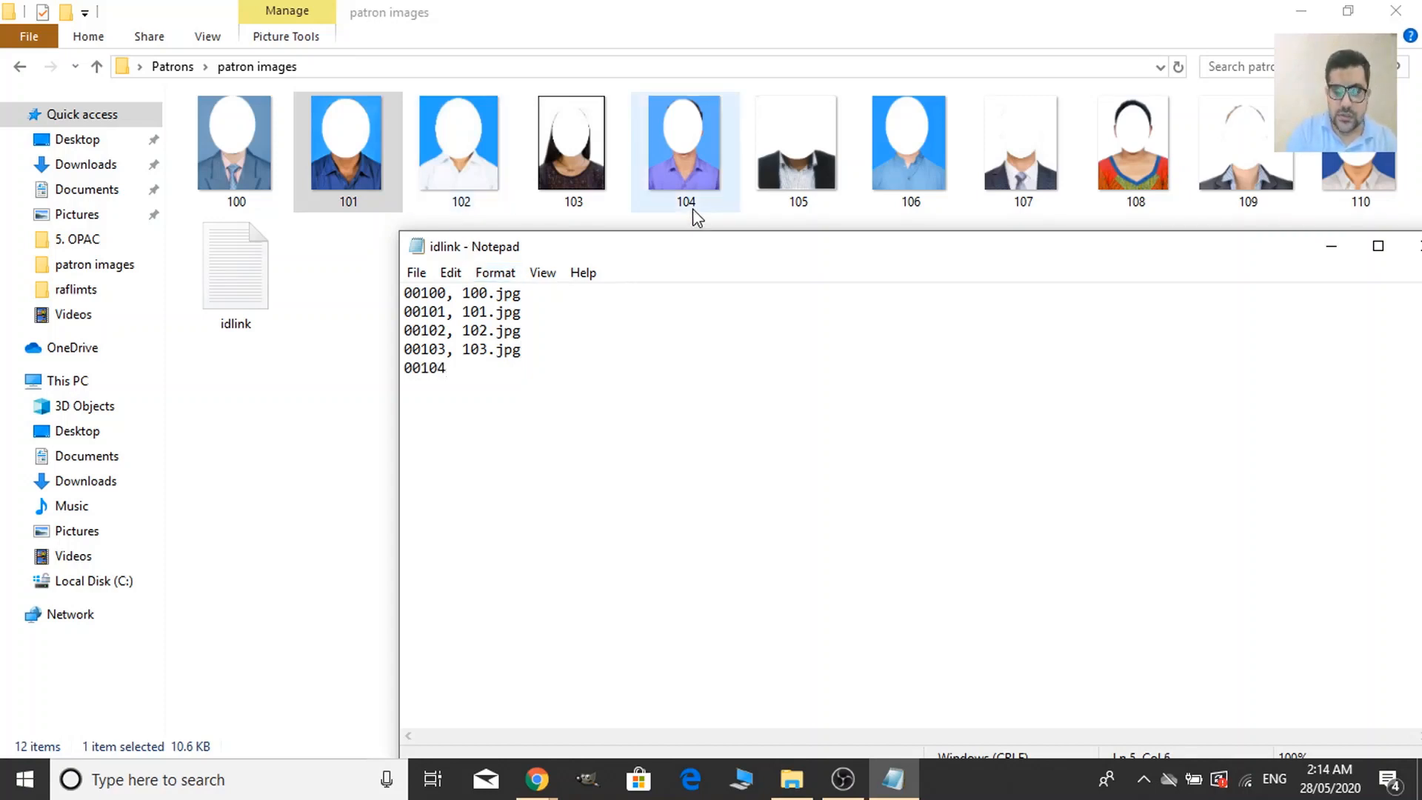
type(", ")
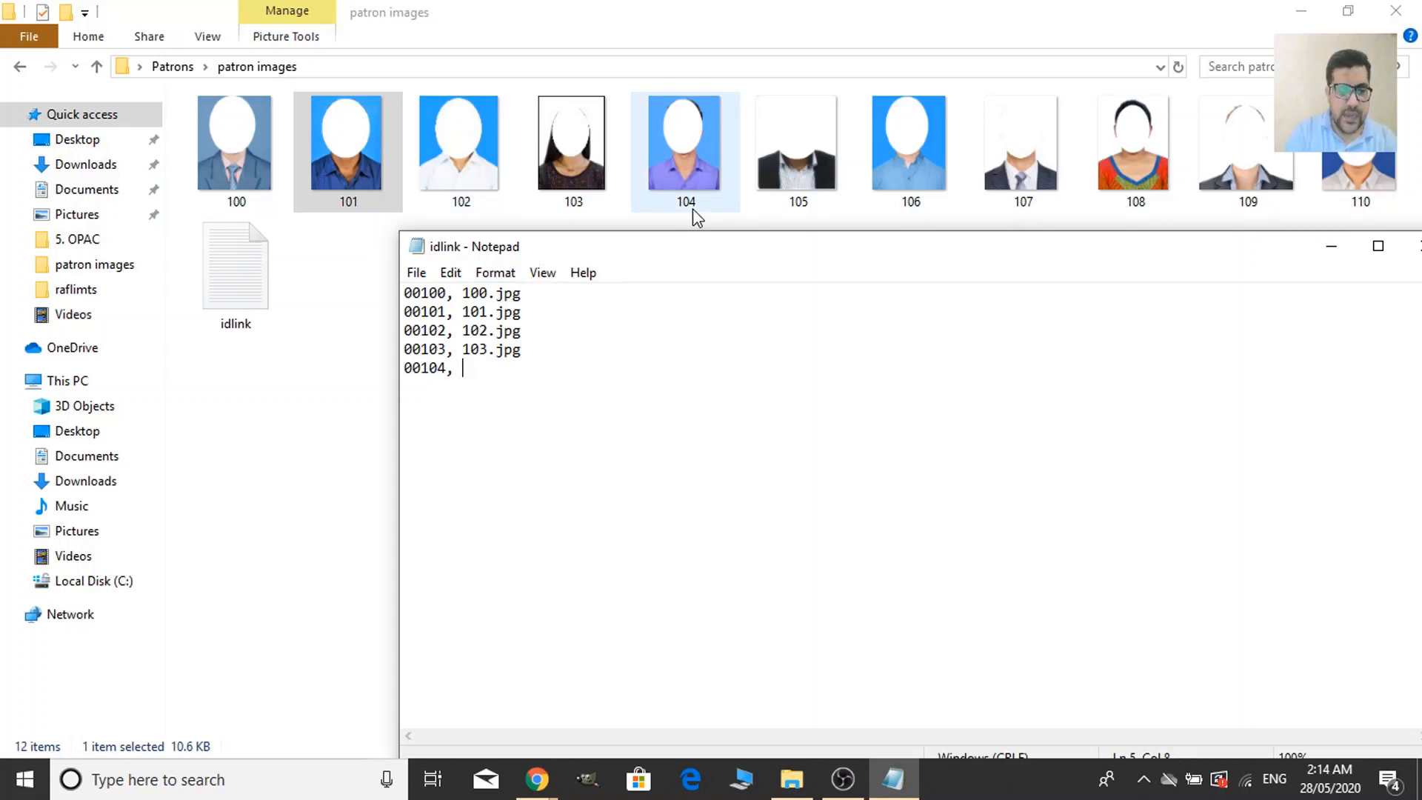
type("104")
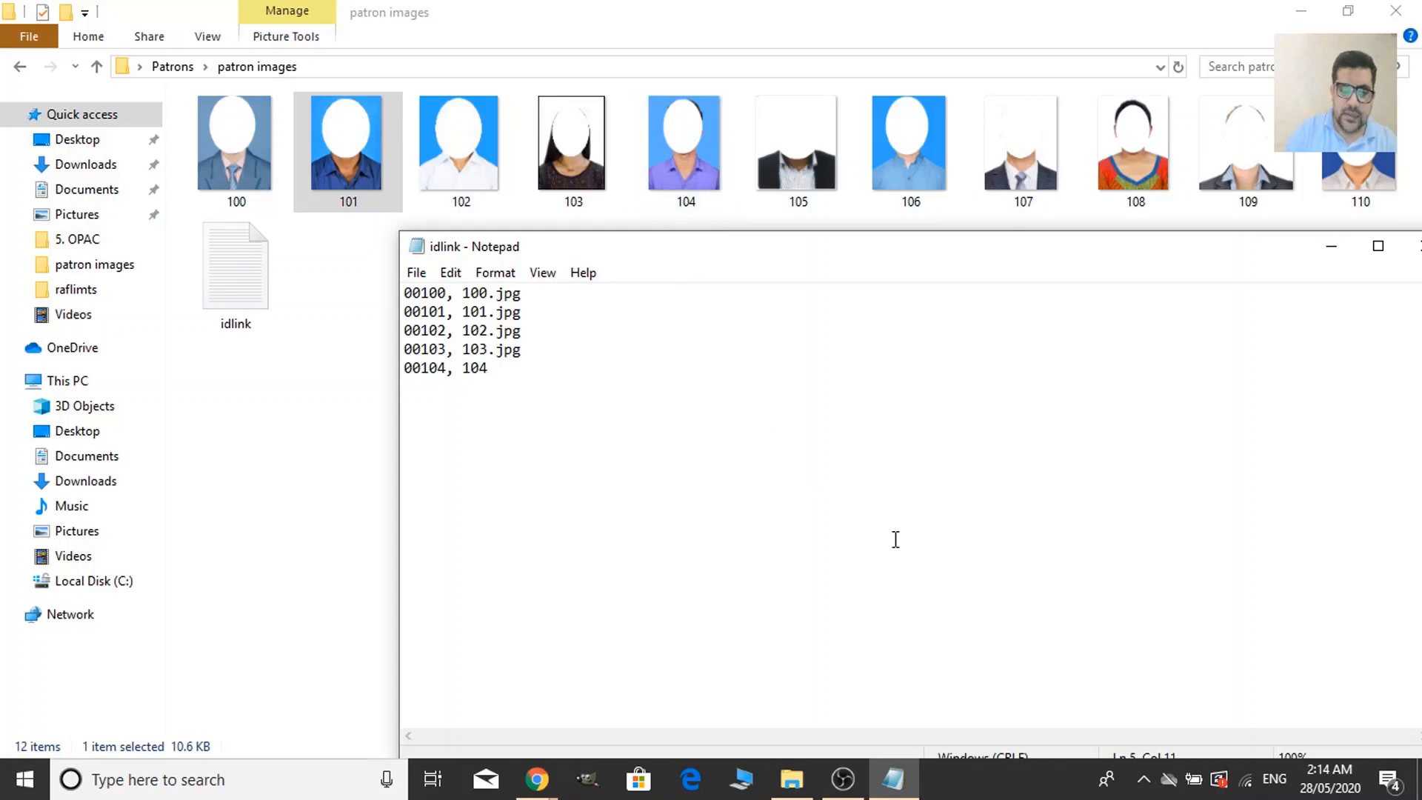
type(".jpg ")
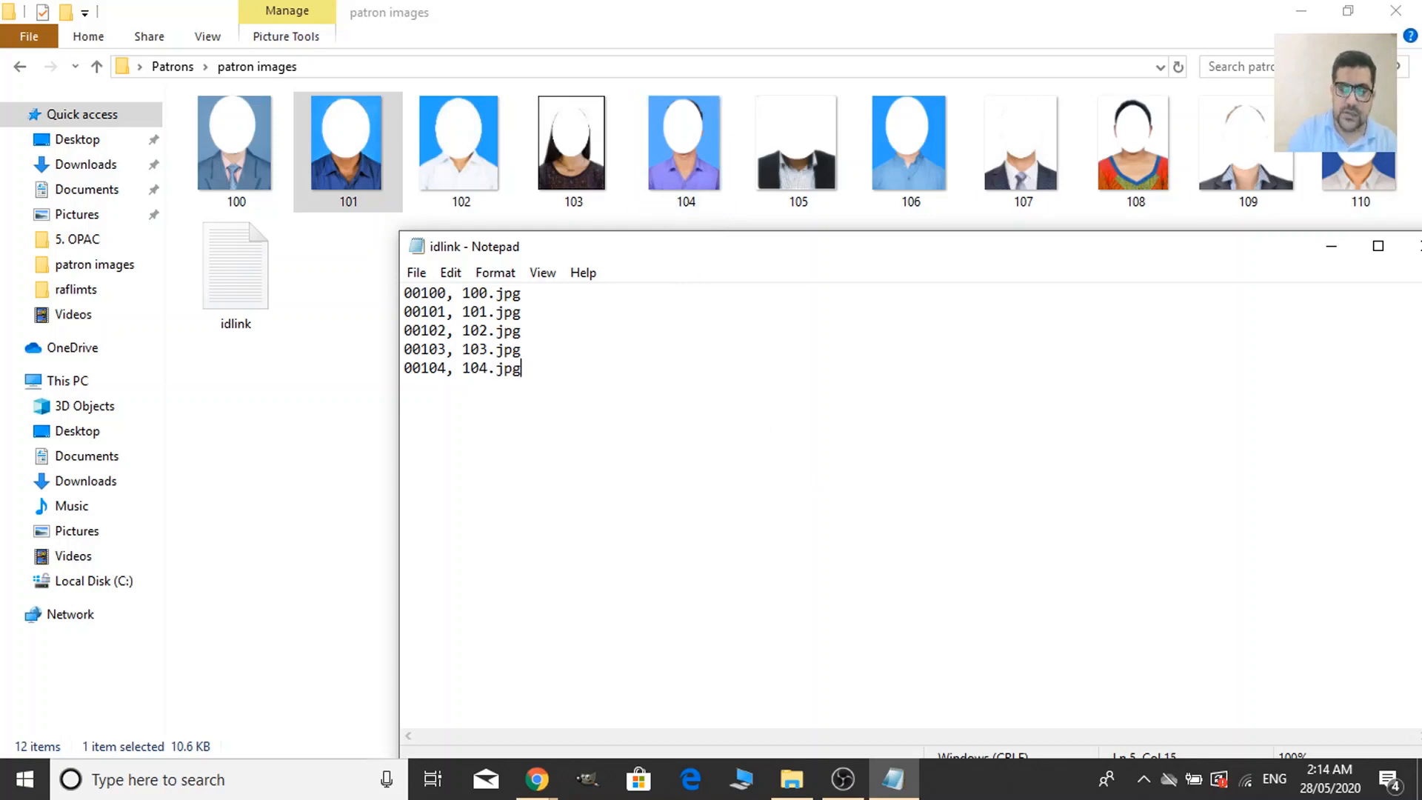
type("0")
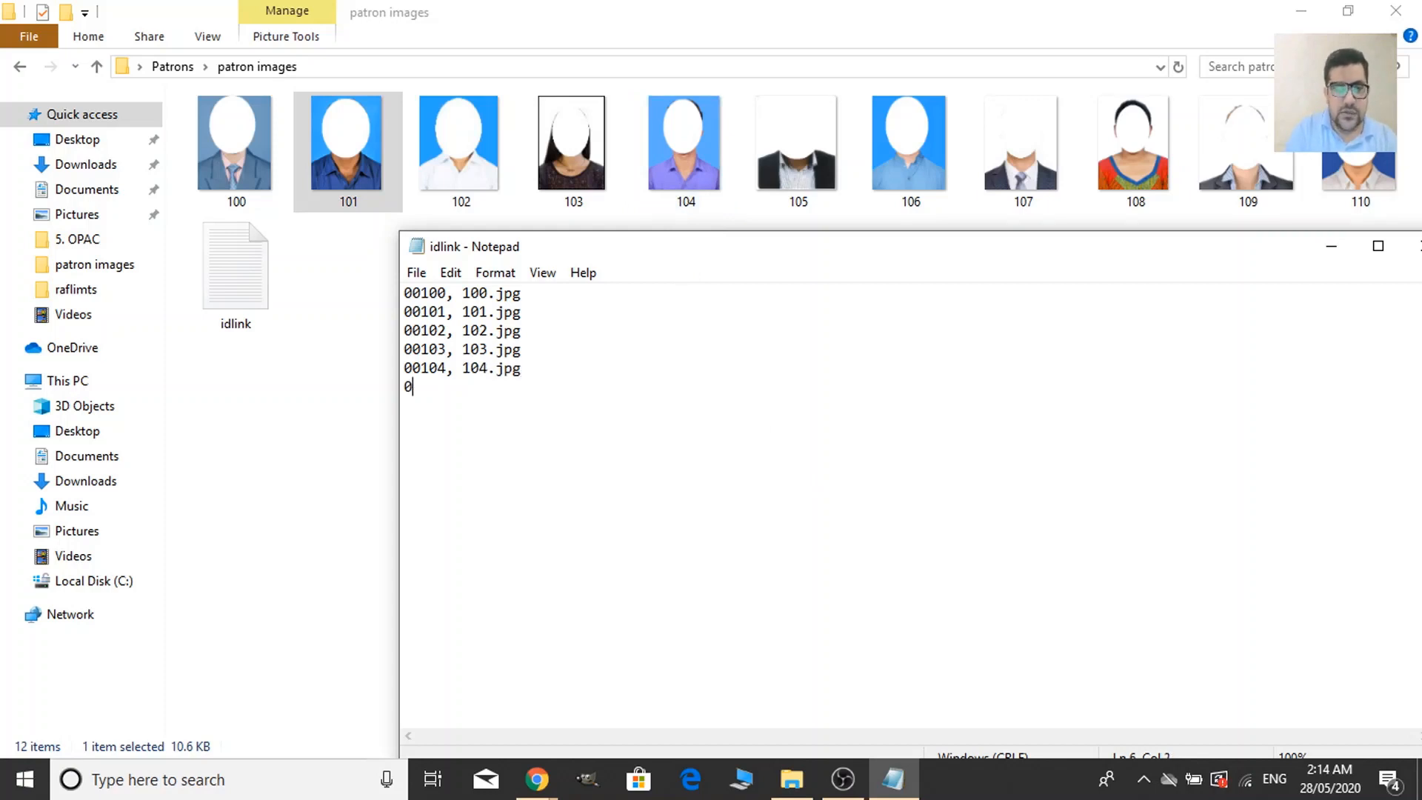
type("0105")
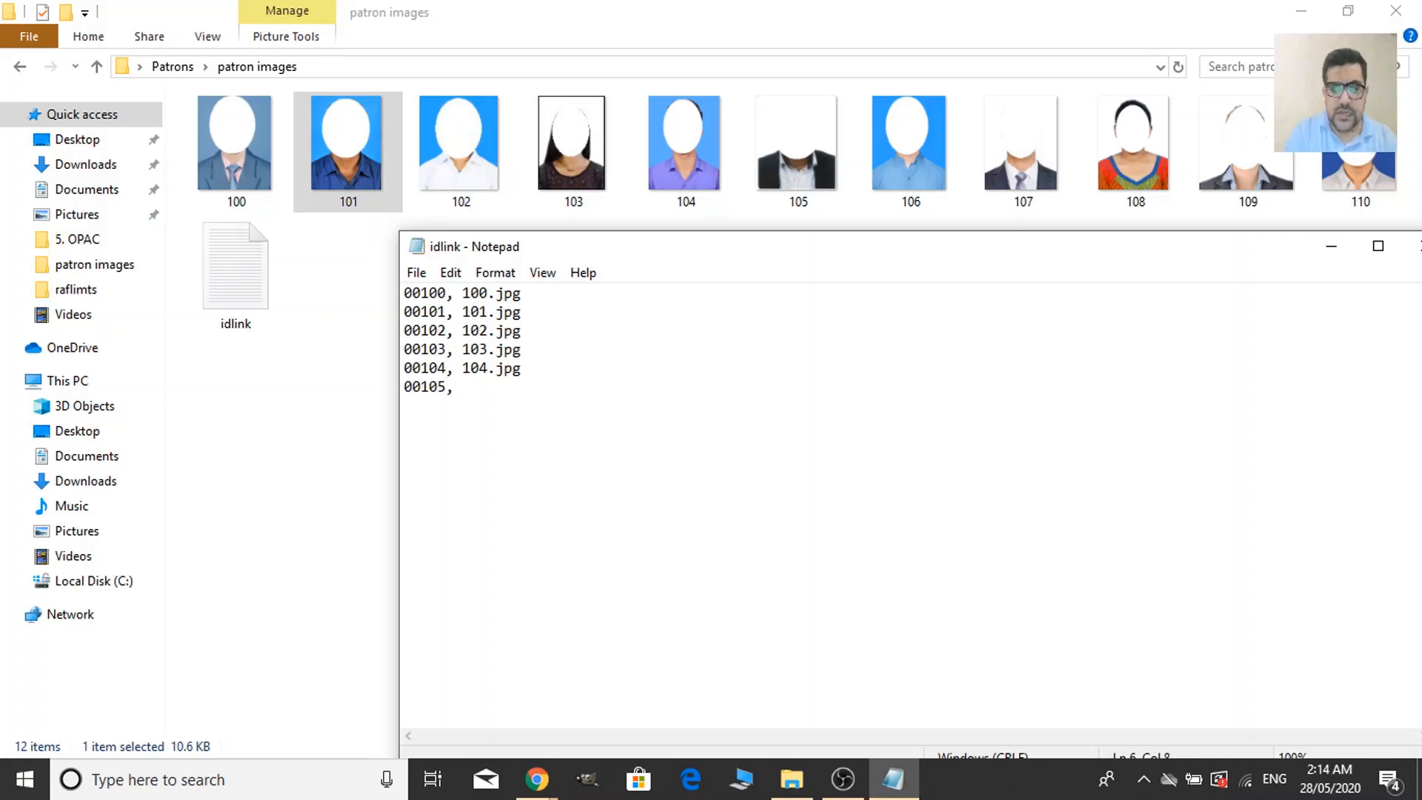
type(", 10")
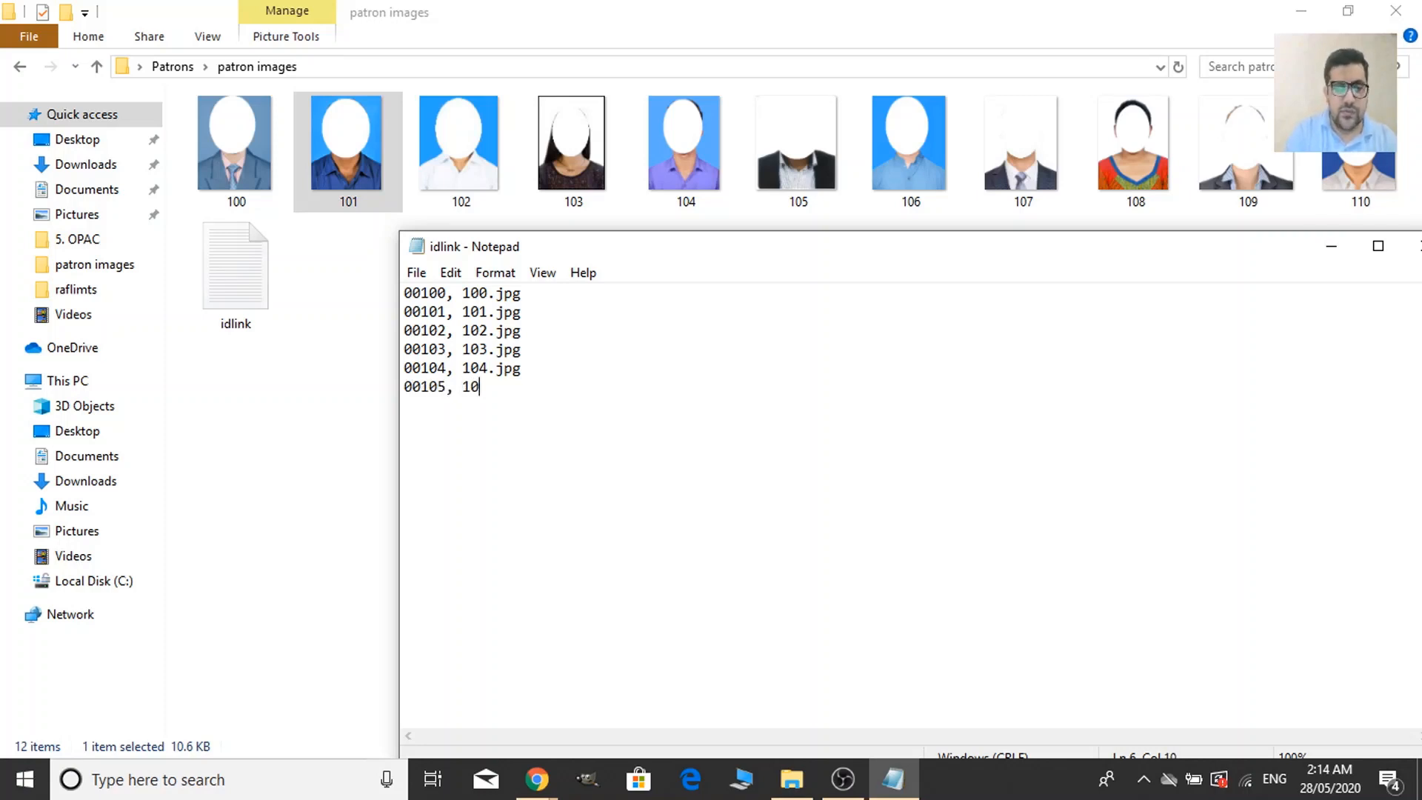
type("5.jpg")
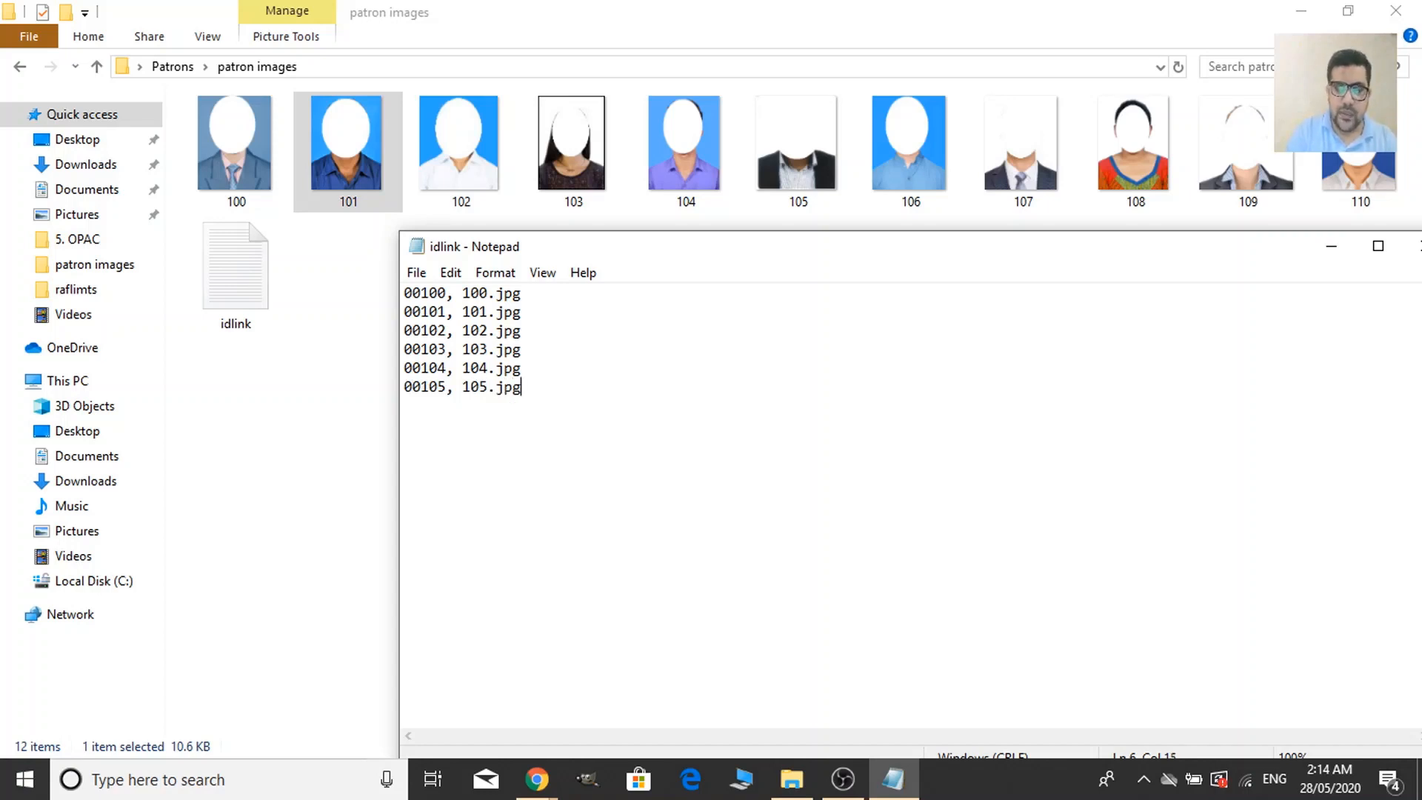
key("Return")
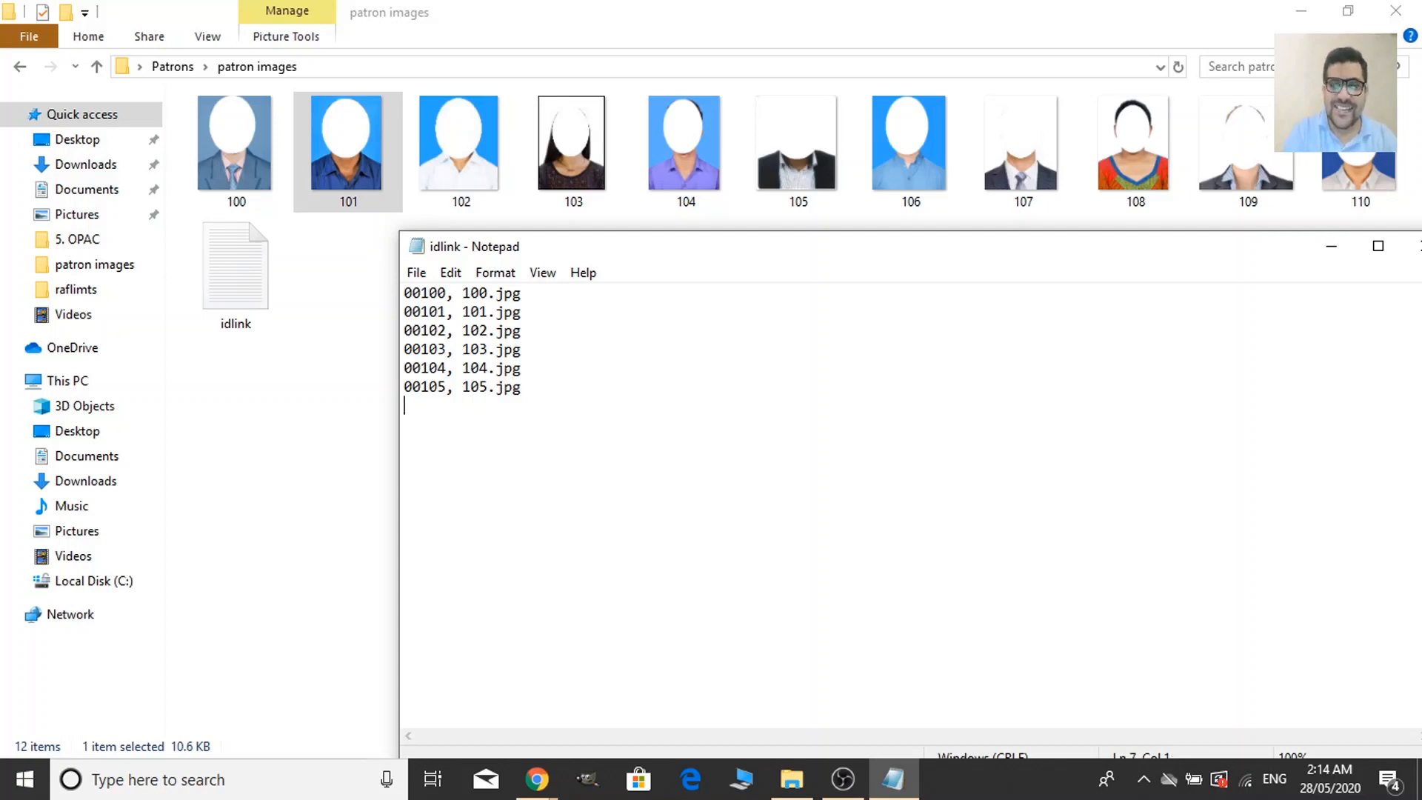
Paste a copy of the six idlink lines below and change the first to '00106, 106.jpg'.
left_click_drag(546, 396, 403, 293)
key("ctrl+c")
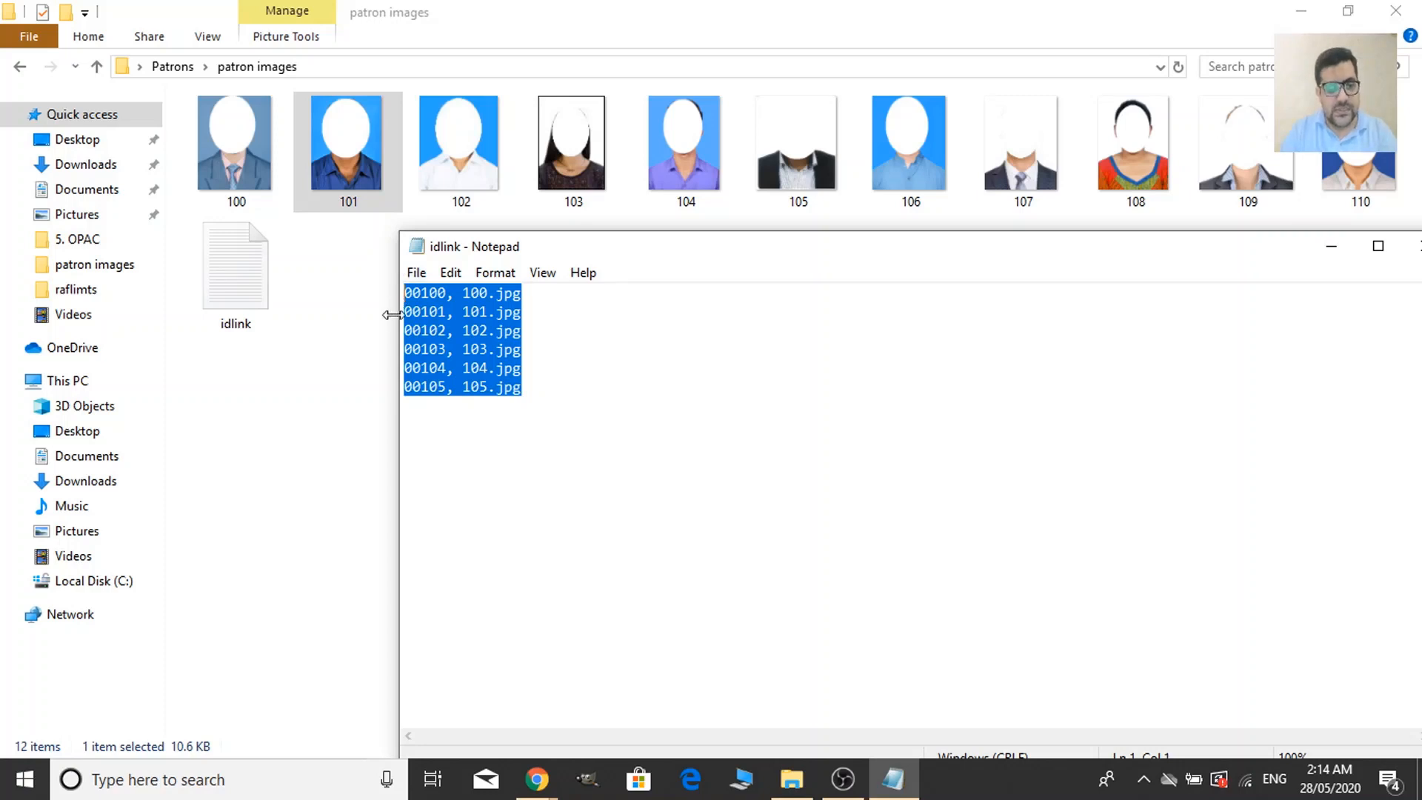
left_click(432, 412)
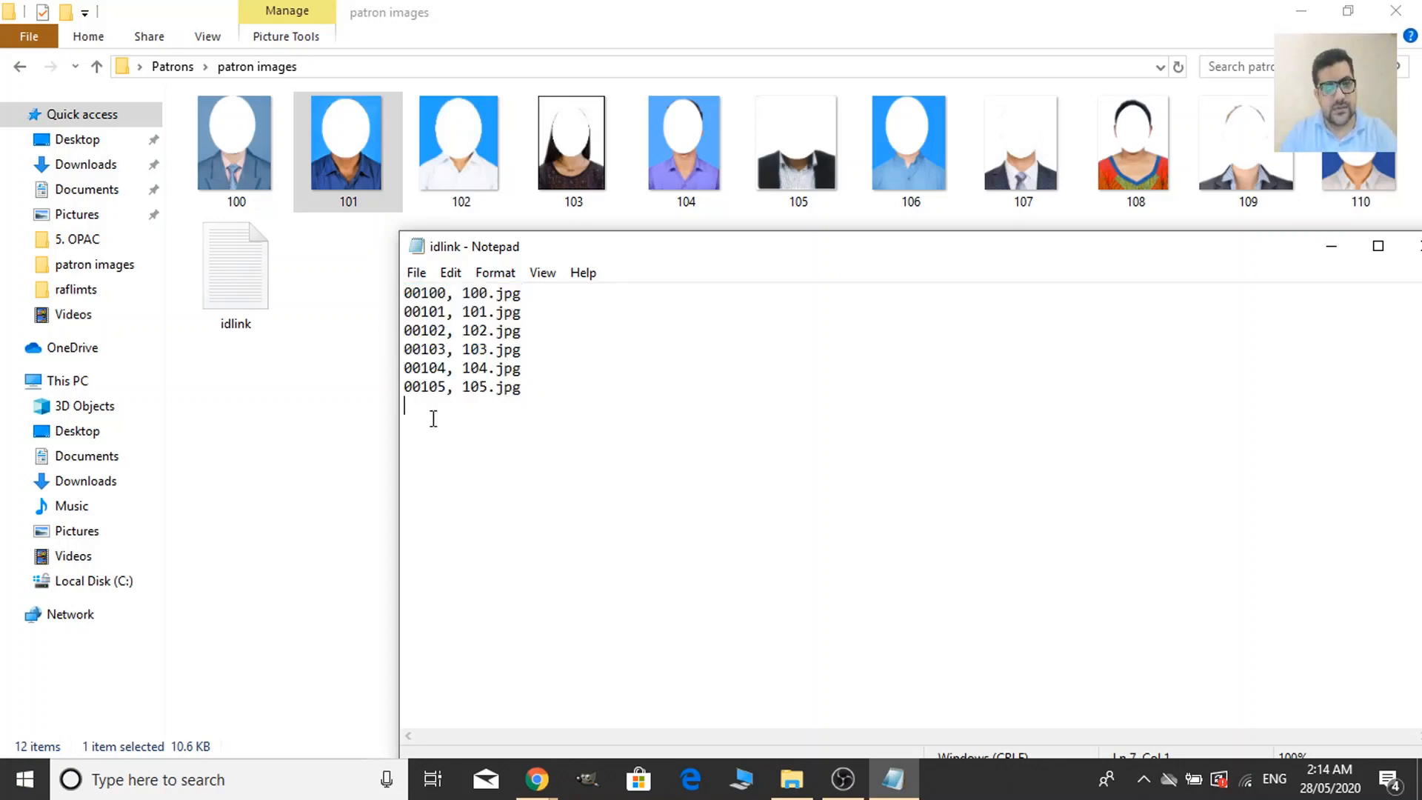
key("ctrl+v")
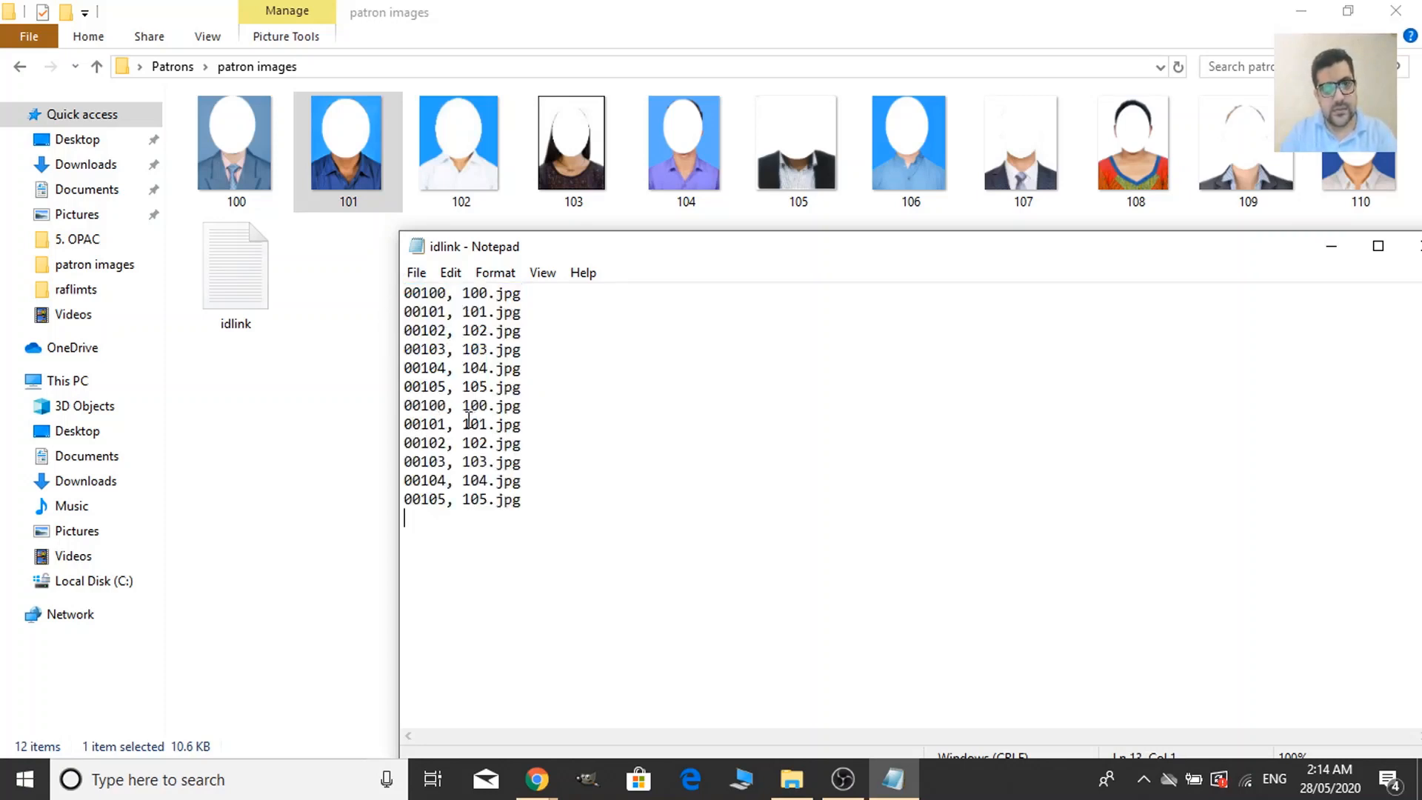
left_click(447, 407)
key("BackSpace")
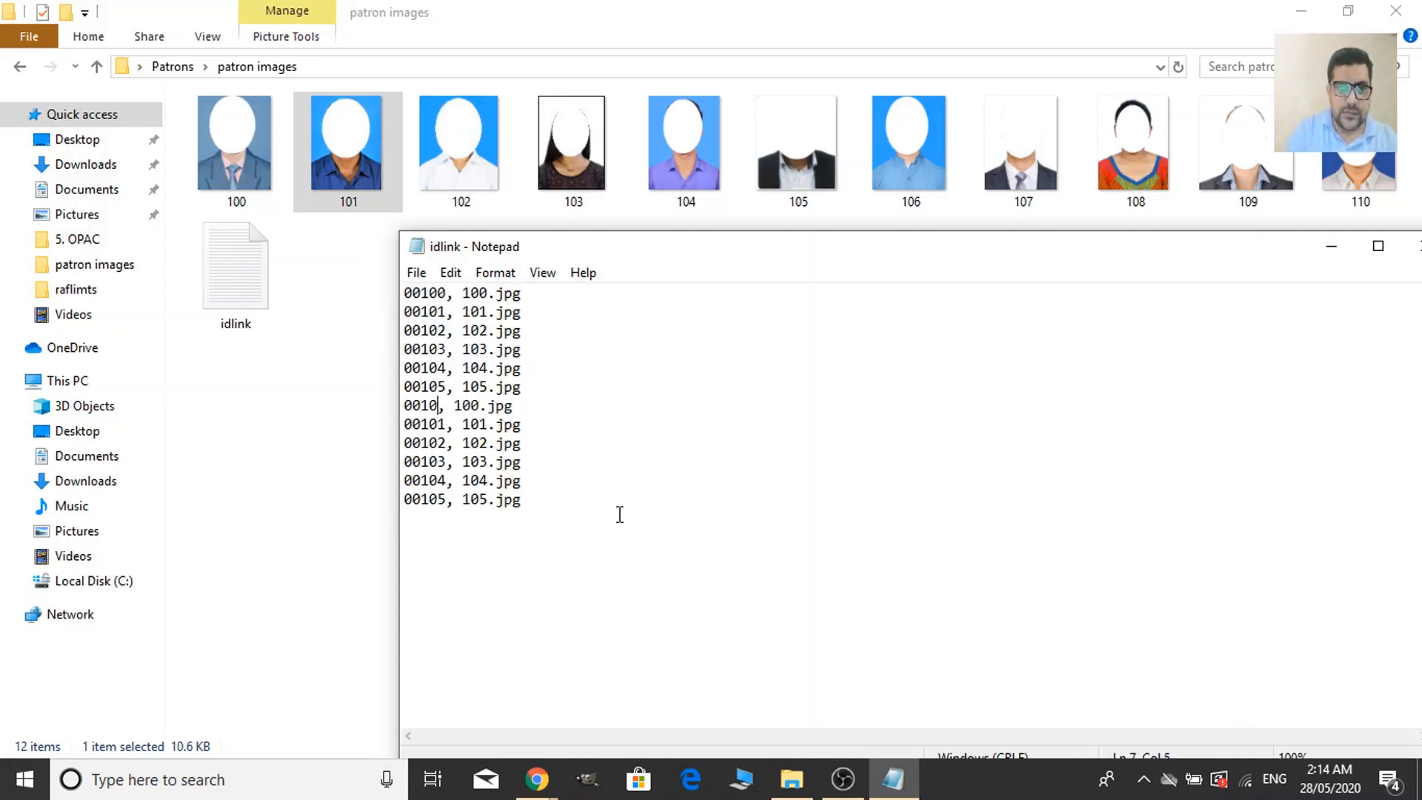
type("6")
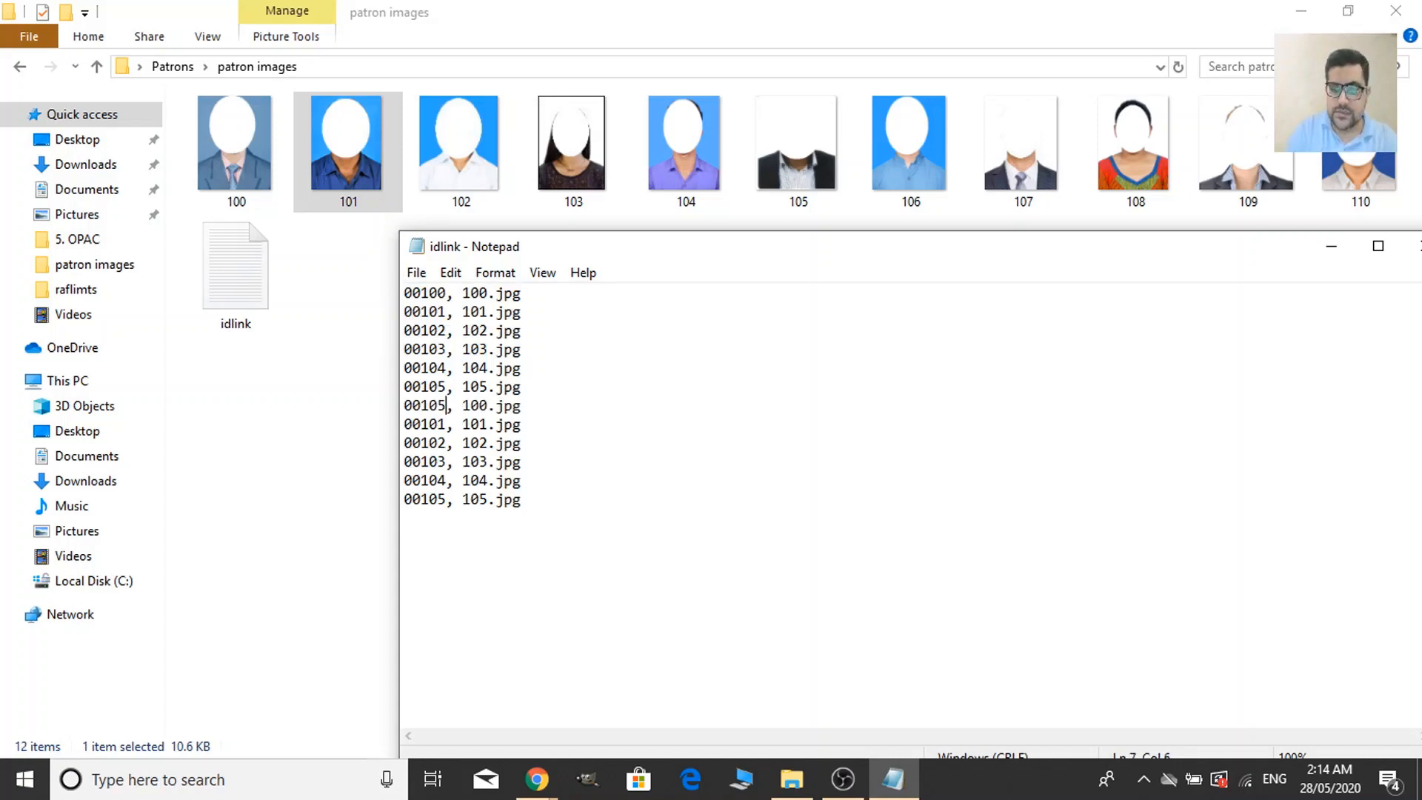
key("Right")
key("Right")
key("Right")
key("Right")
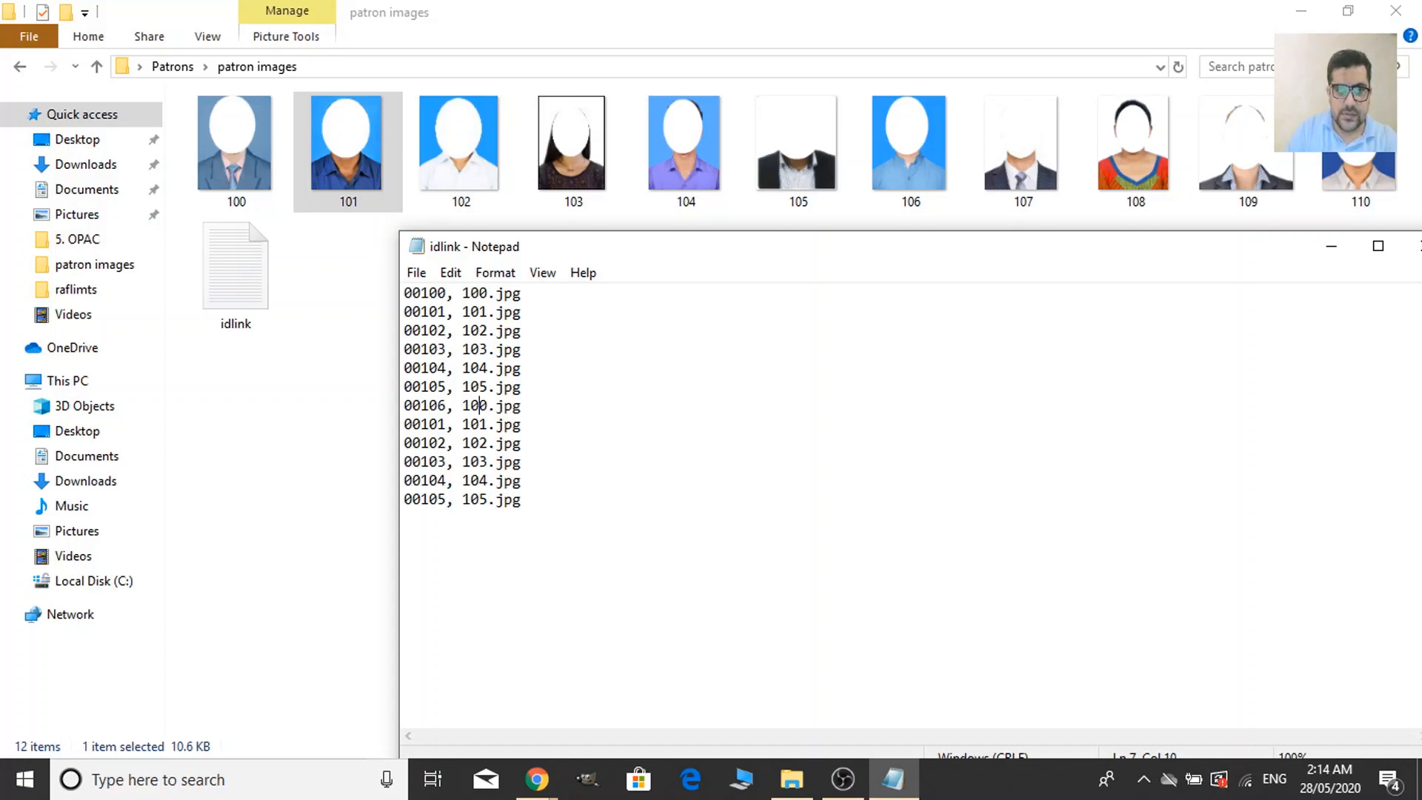
key("BackSpace")
type("6")
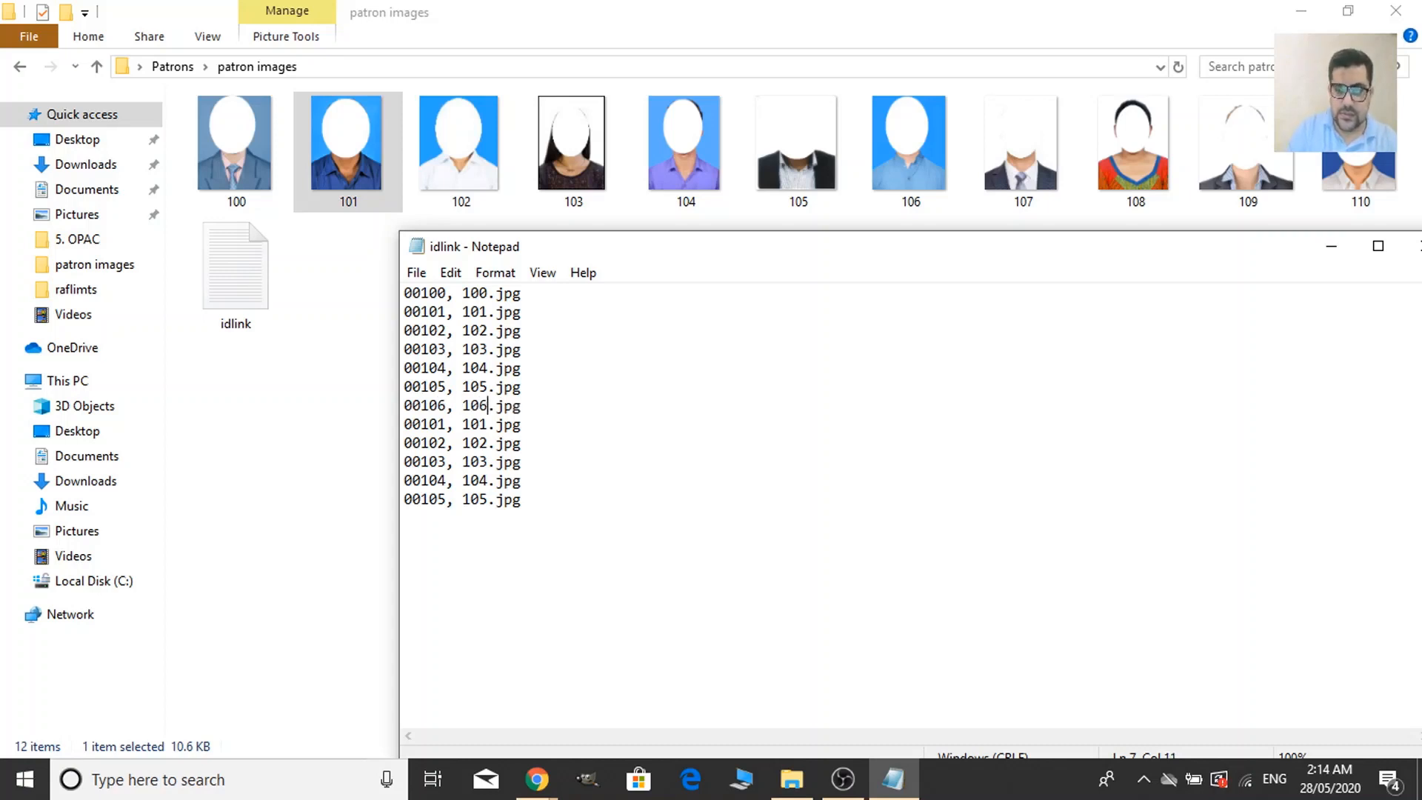
Change the next two pasted lines to '00107, 107.jpg' and '00108, 108.jpg'.
key("Down")
key("Left")
key("Left")
key("Left")
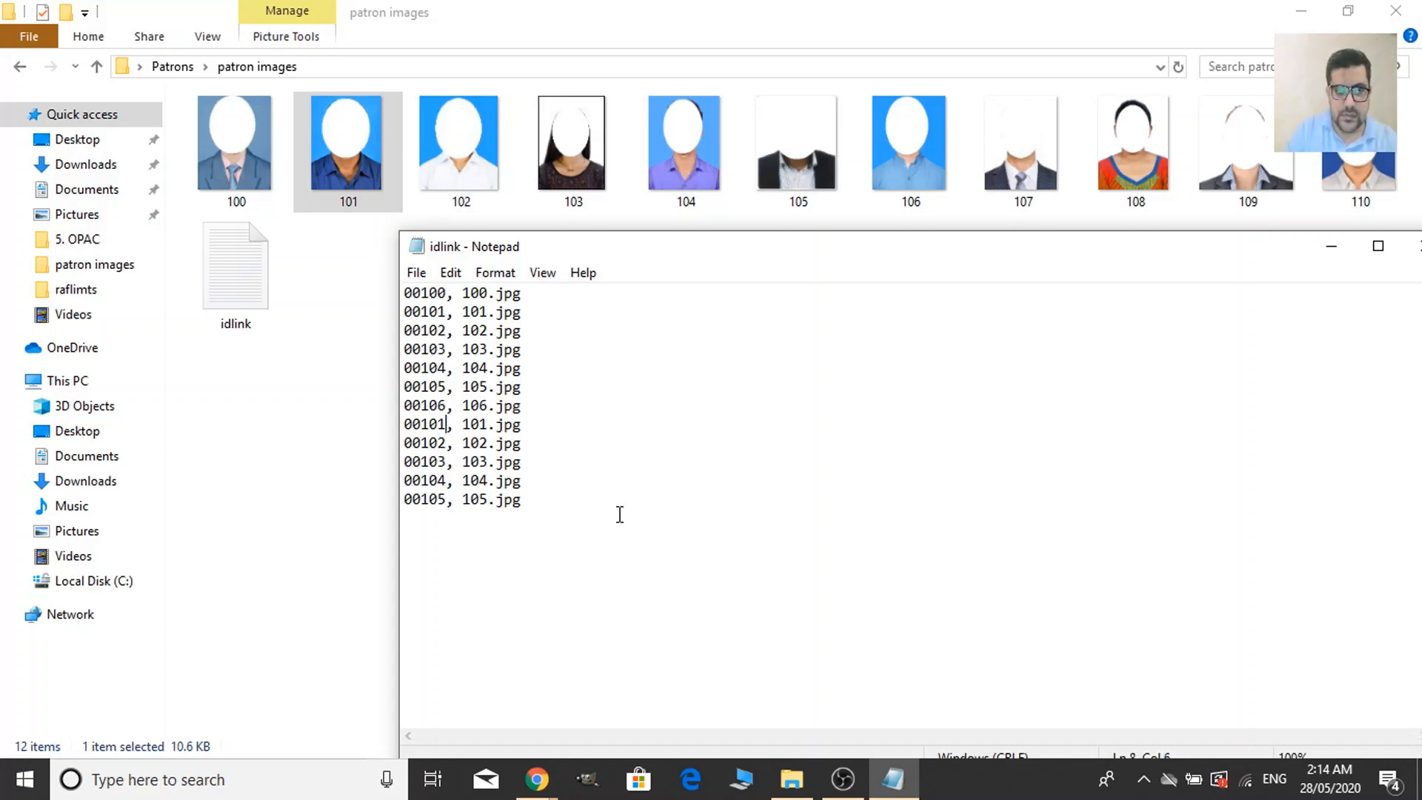
key("BackSpace")
type("7")
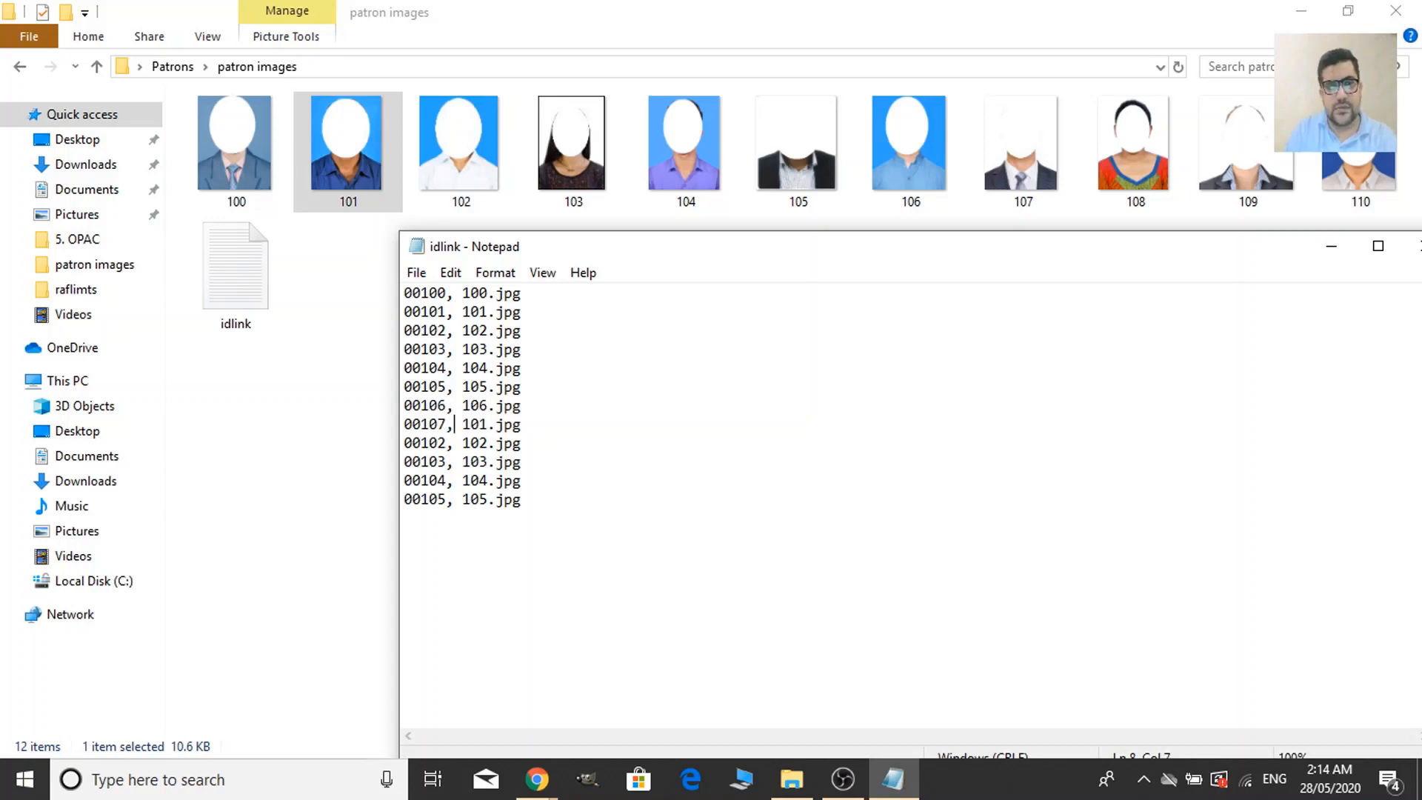
key("BackSpace")
type("7")
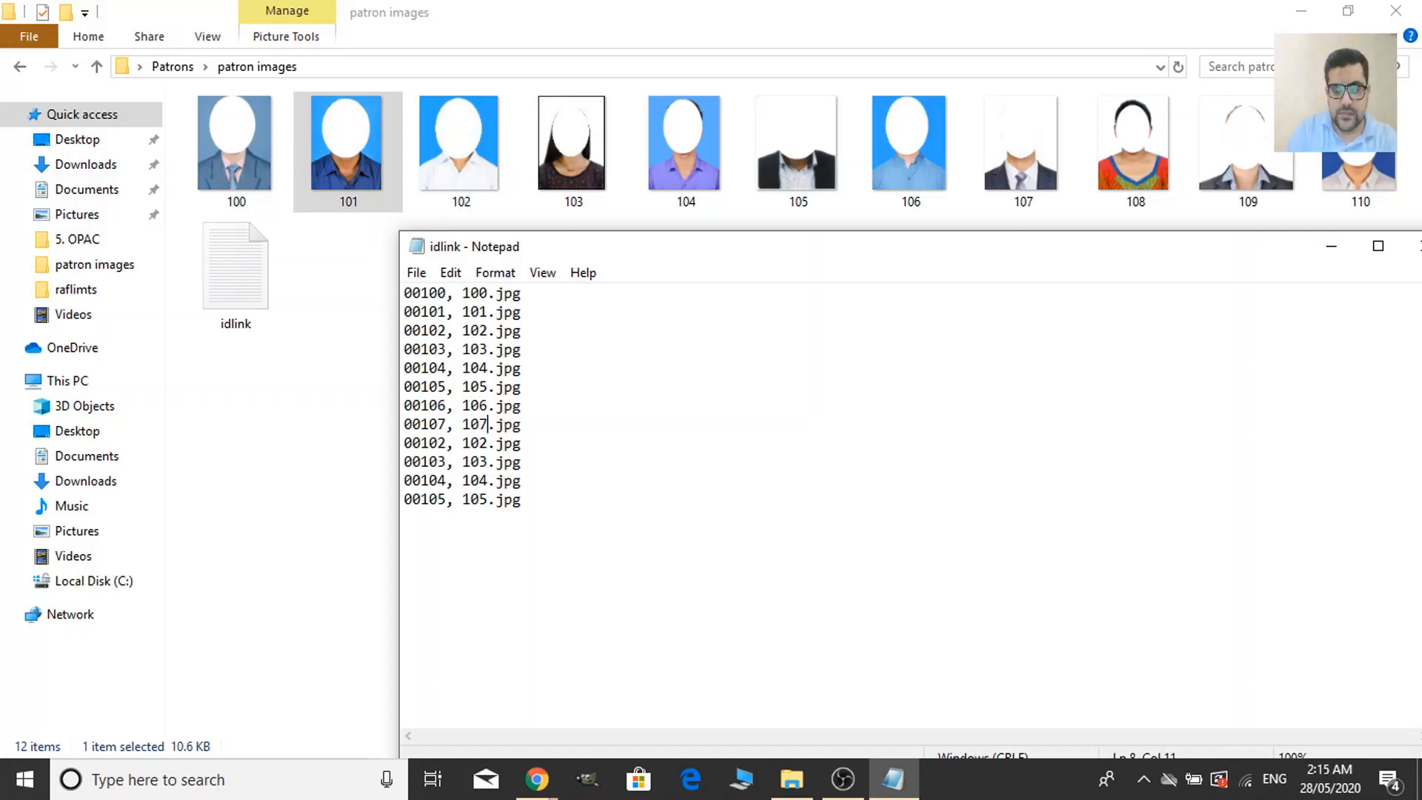
key("Down")
key("BackSpace")
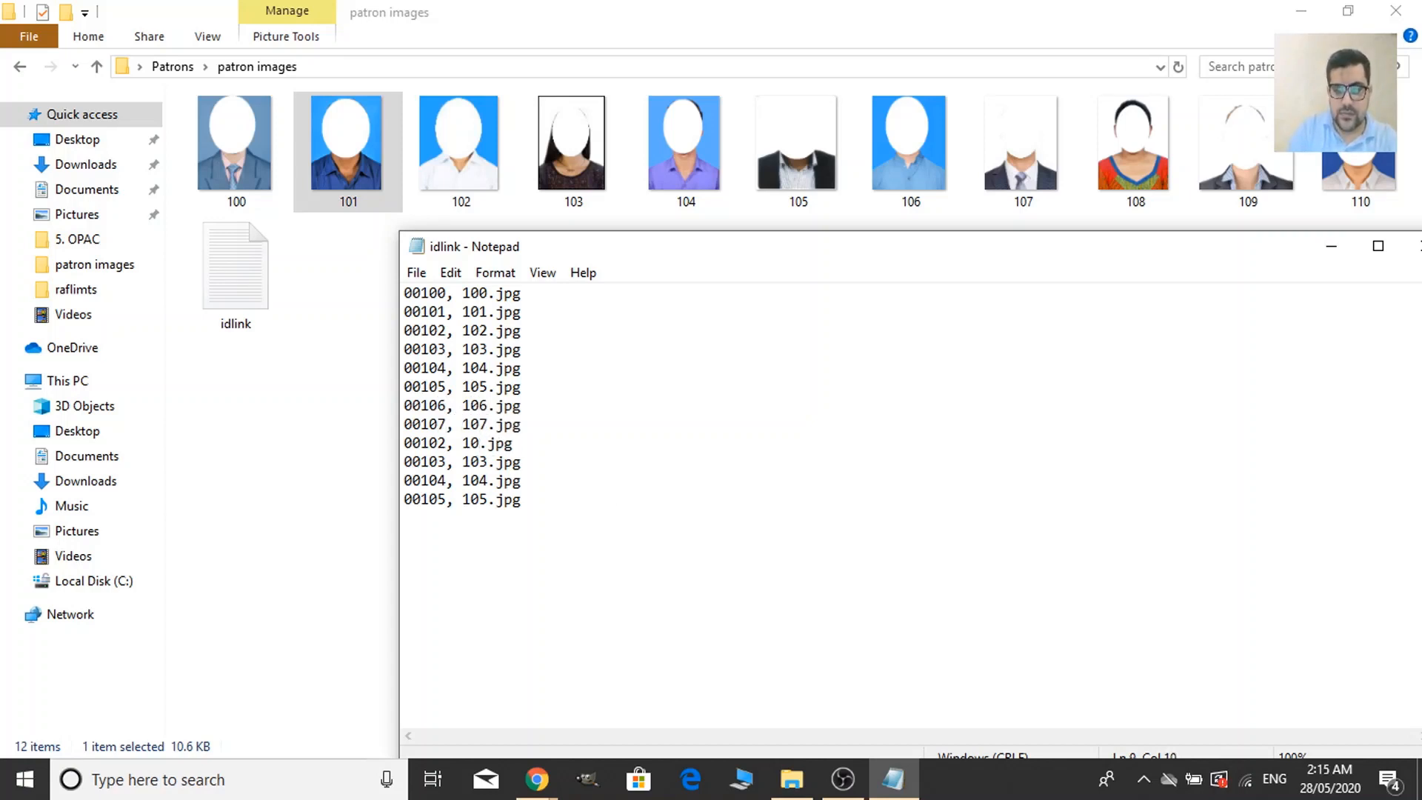
type("8")
key("Left")
key("Left")
key("Left")
key("BackSpace")
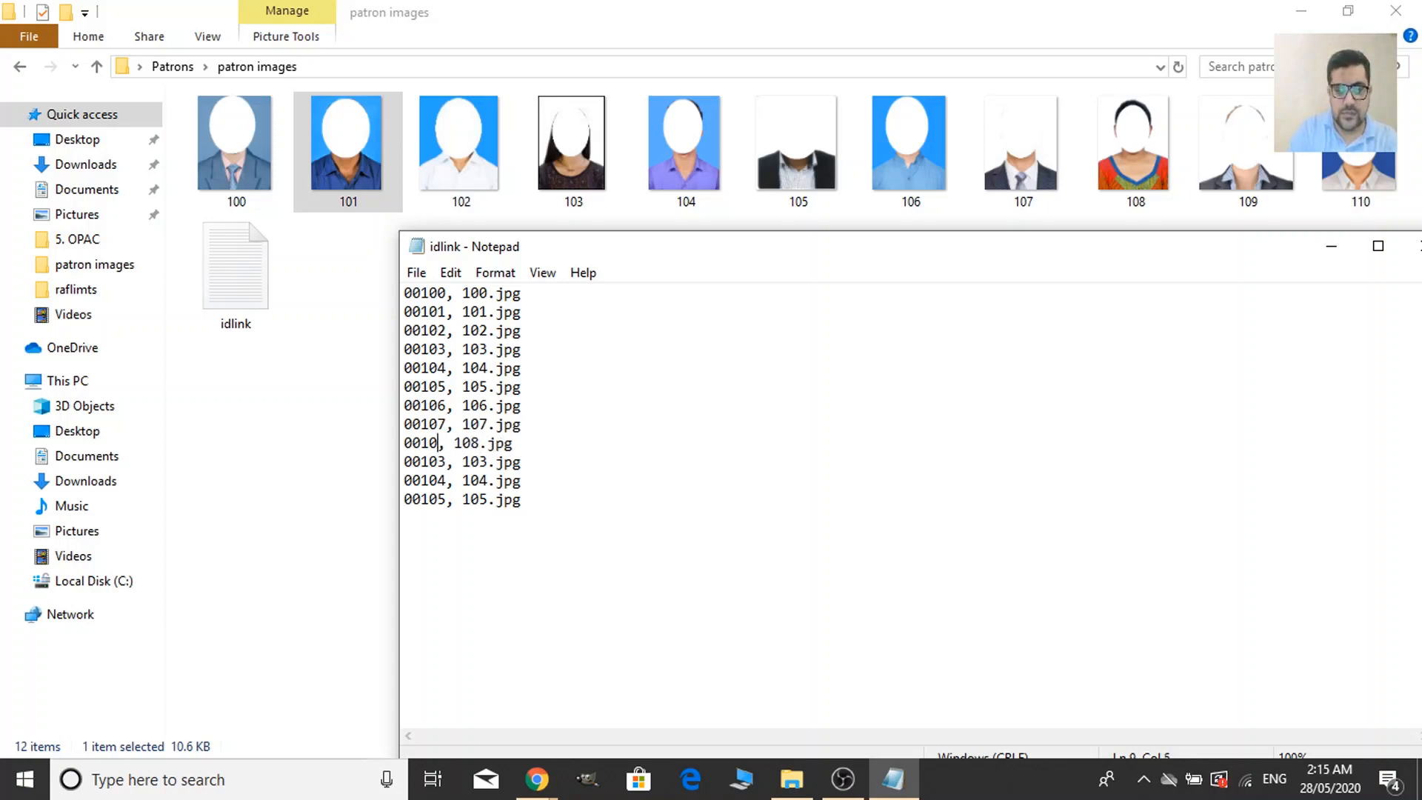
type("8")
Change the following two lines to '00109, 109.jpg' and '00110, 110.jpg'.
key("Down")
key("BackSpace")
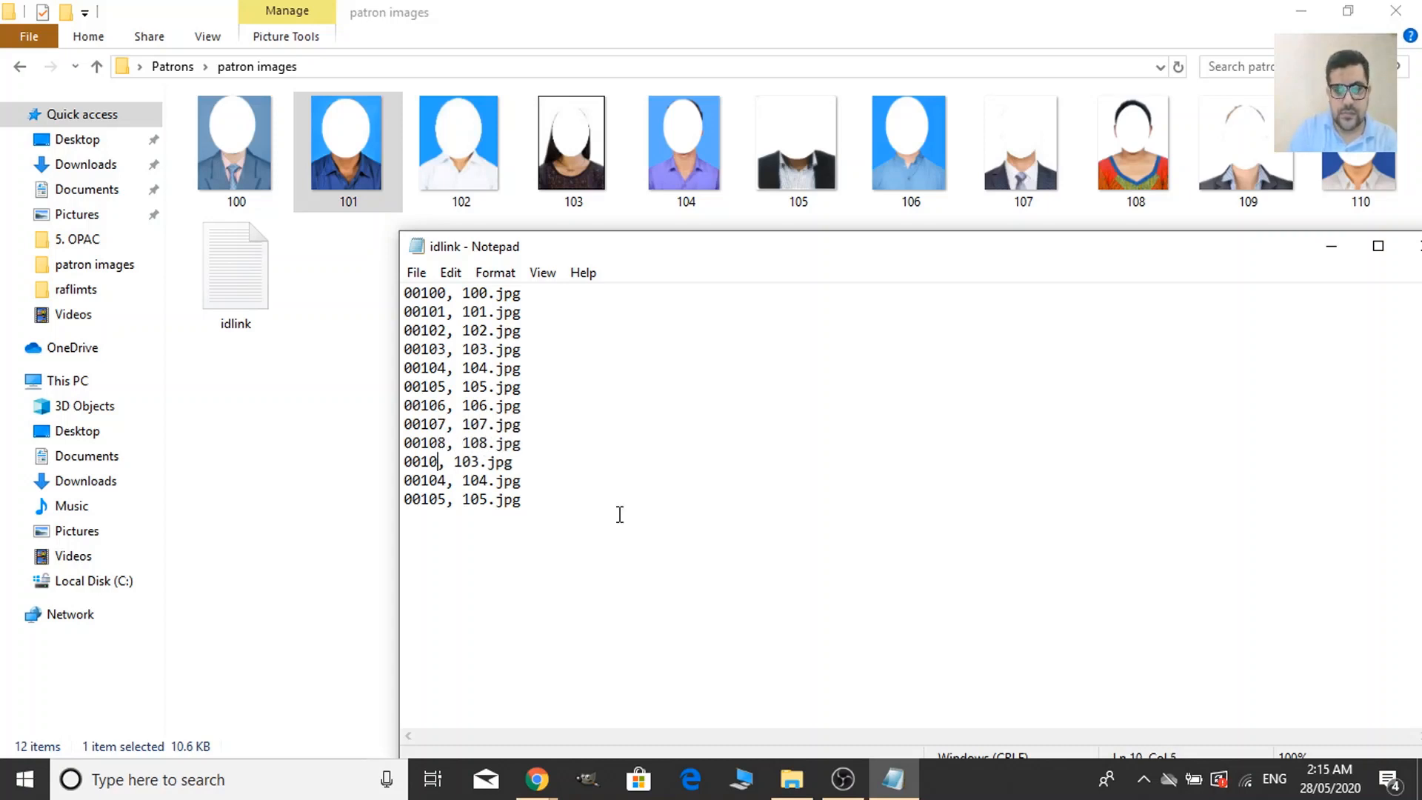
type("9")
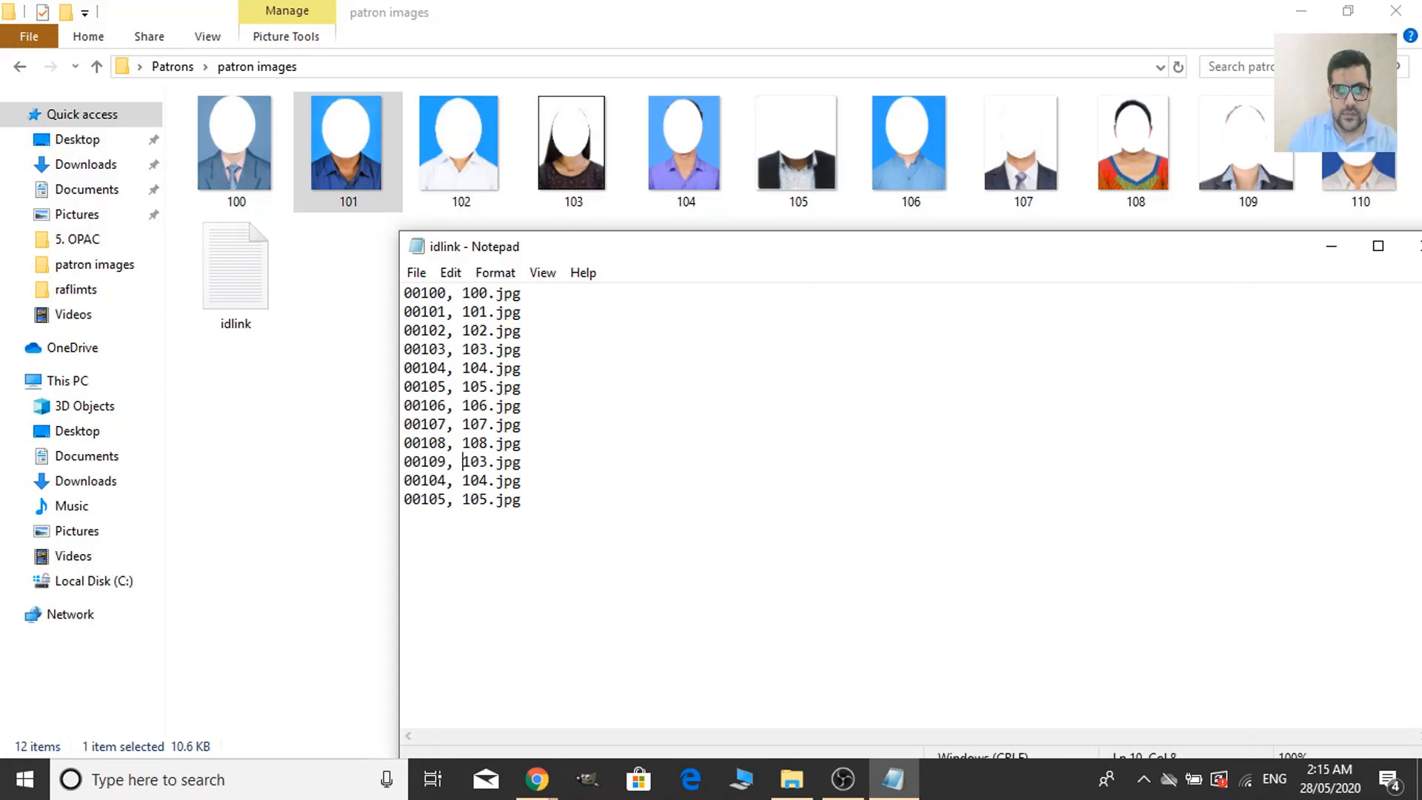
key("Right")
key("Right")
key("Delete")
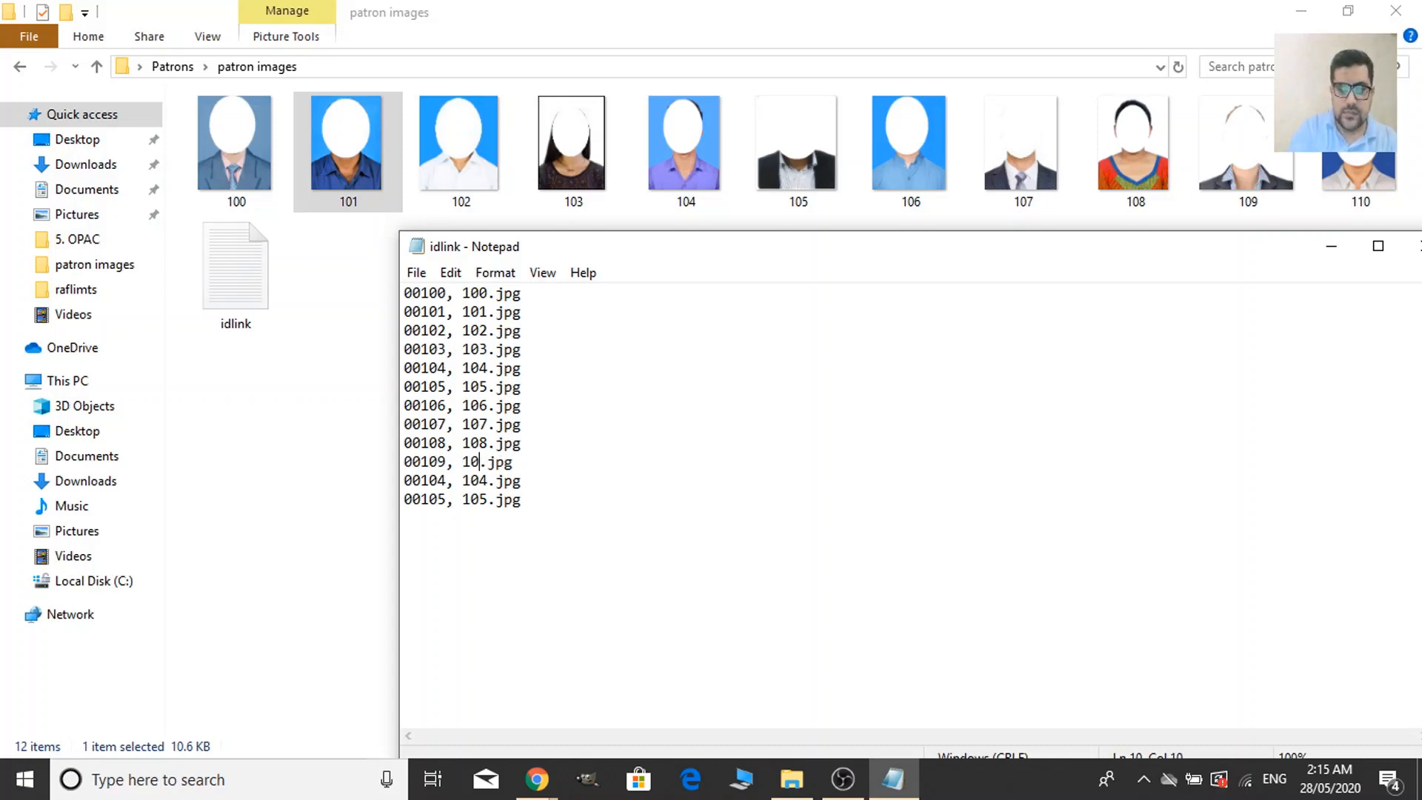
type("9")
key("Down")
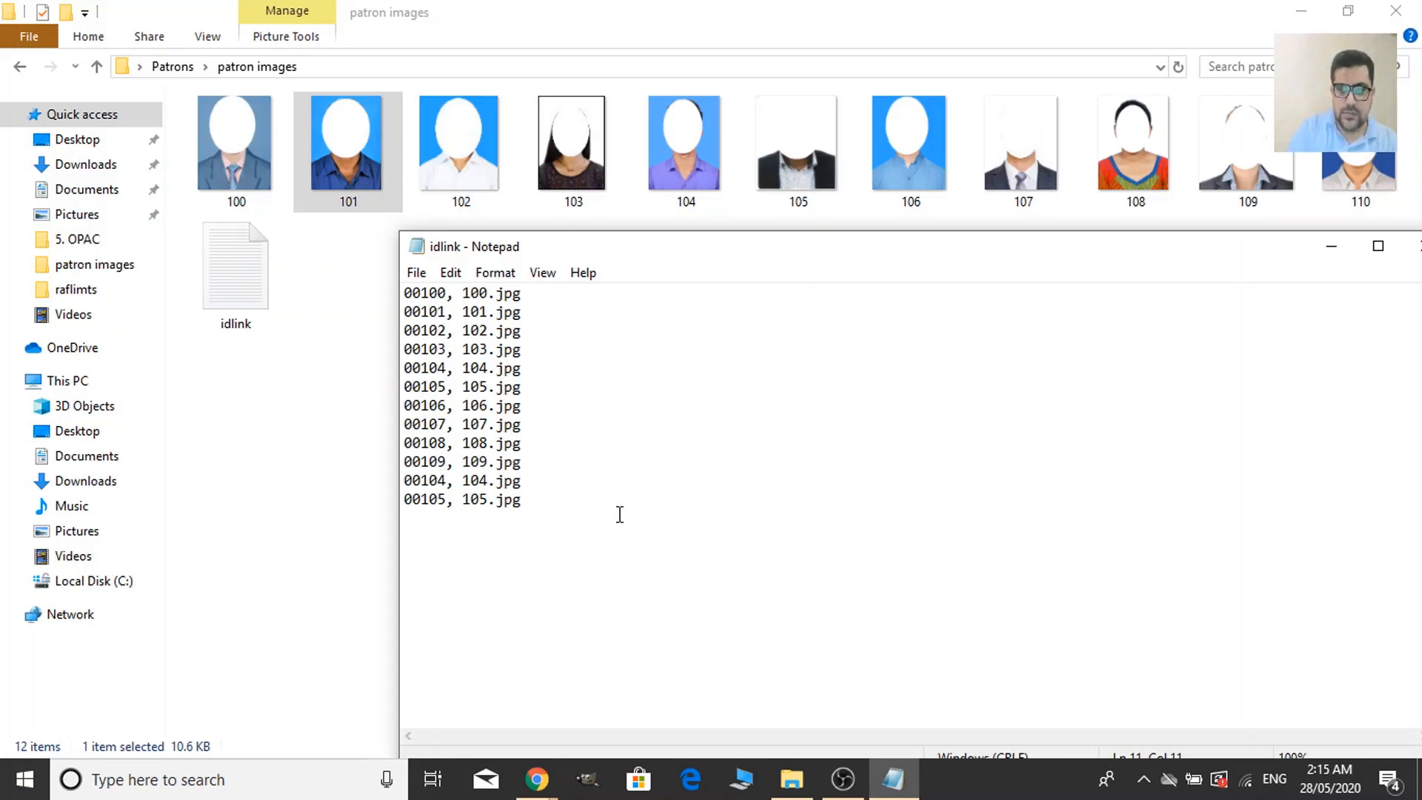
key("BackSpace")
key("BackSpace")
type("10")
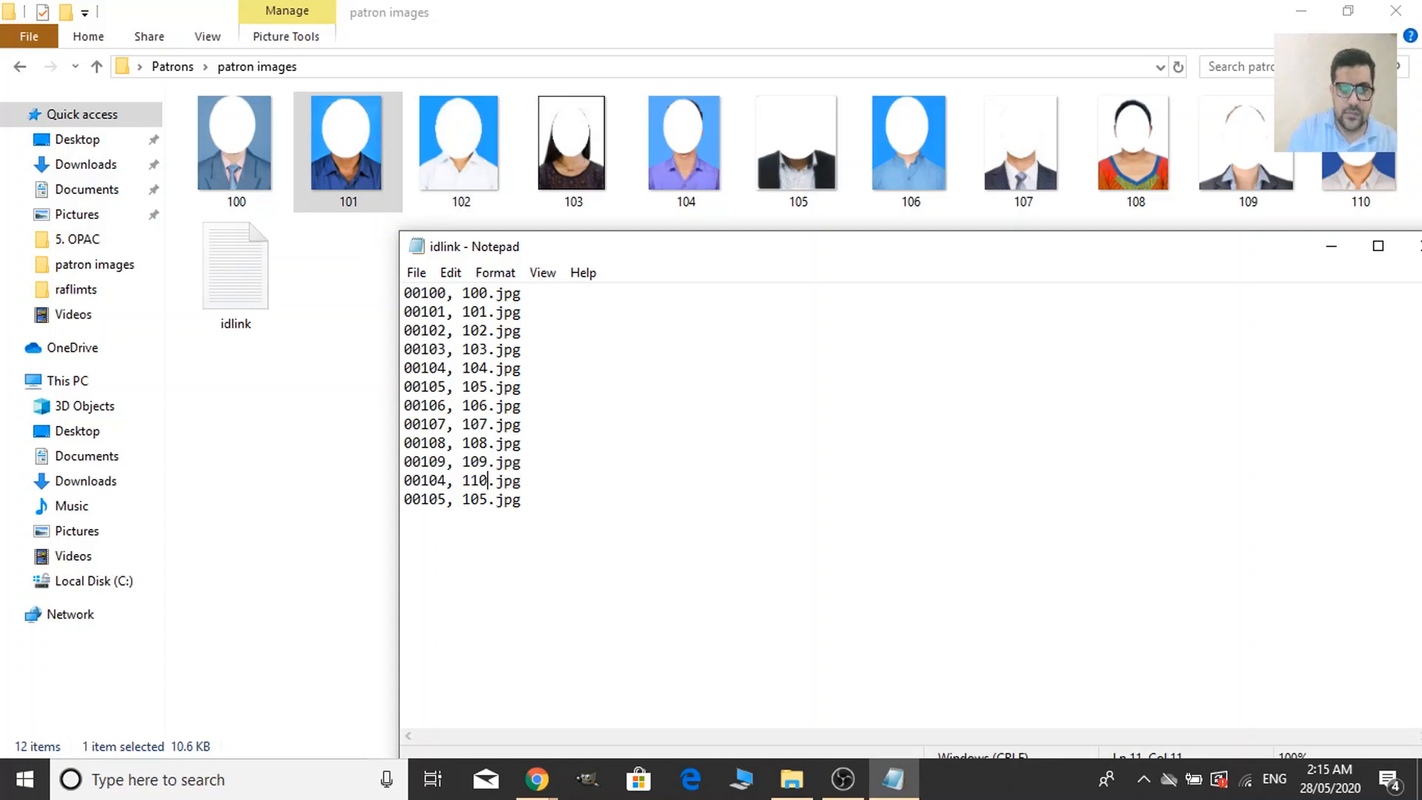
key("BackSpace")
key("BackSpace")
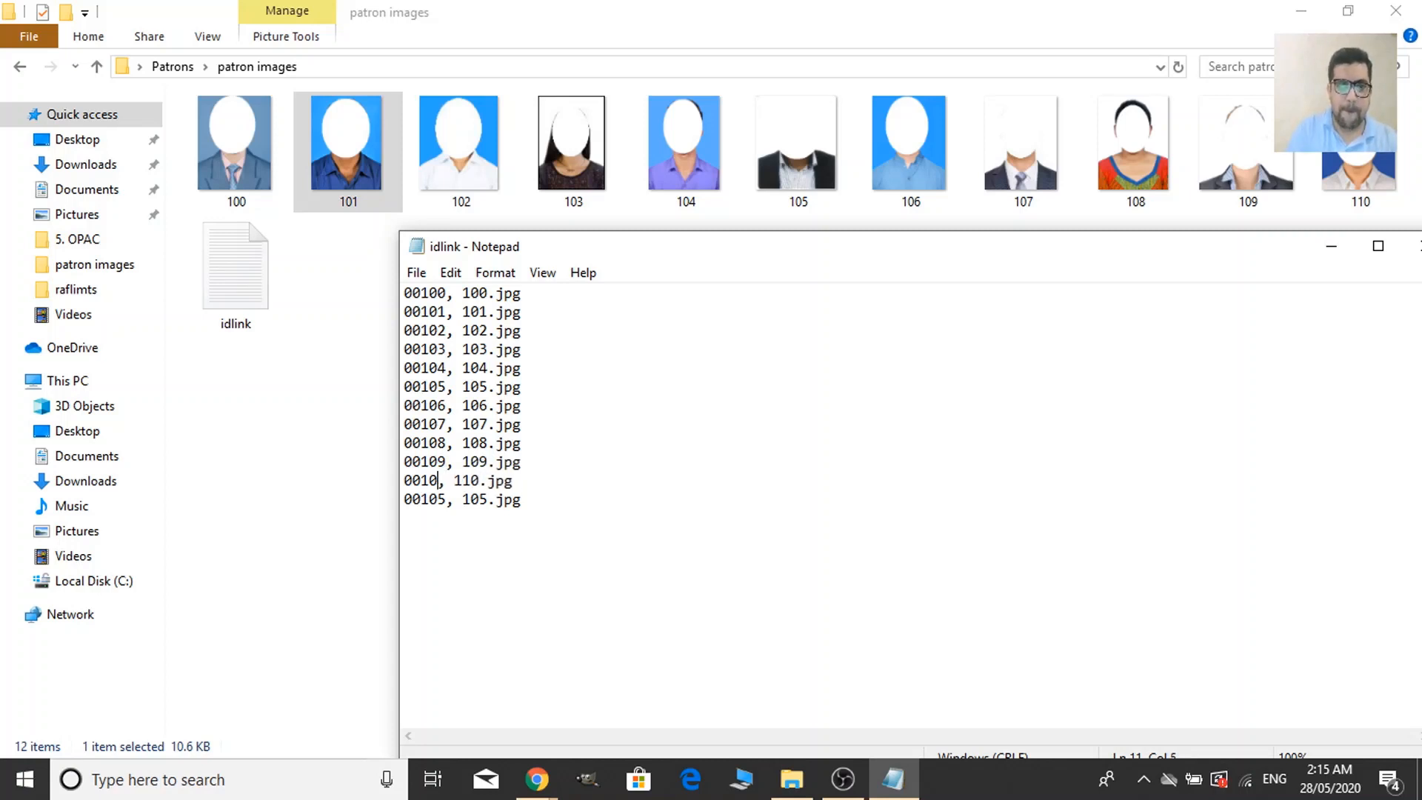
type("10")
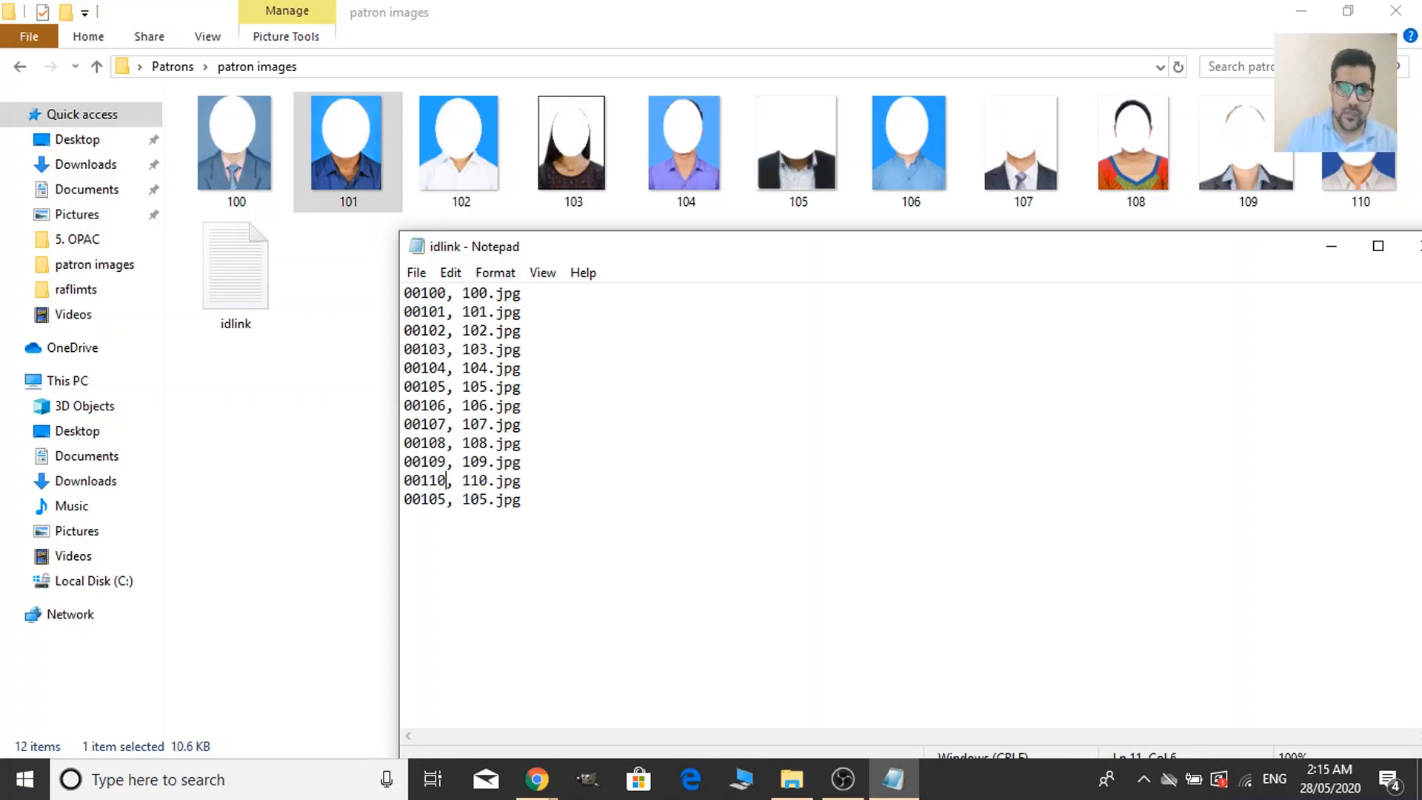
Delete the leftover '00105, 105.jpg' line and close the idlink file.
left_click_drag(470, 511, 404, 499)
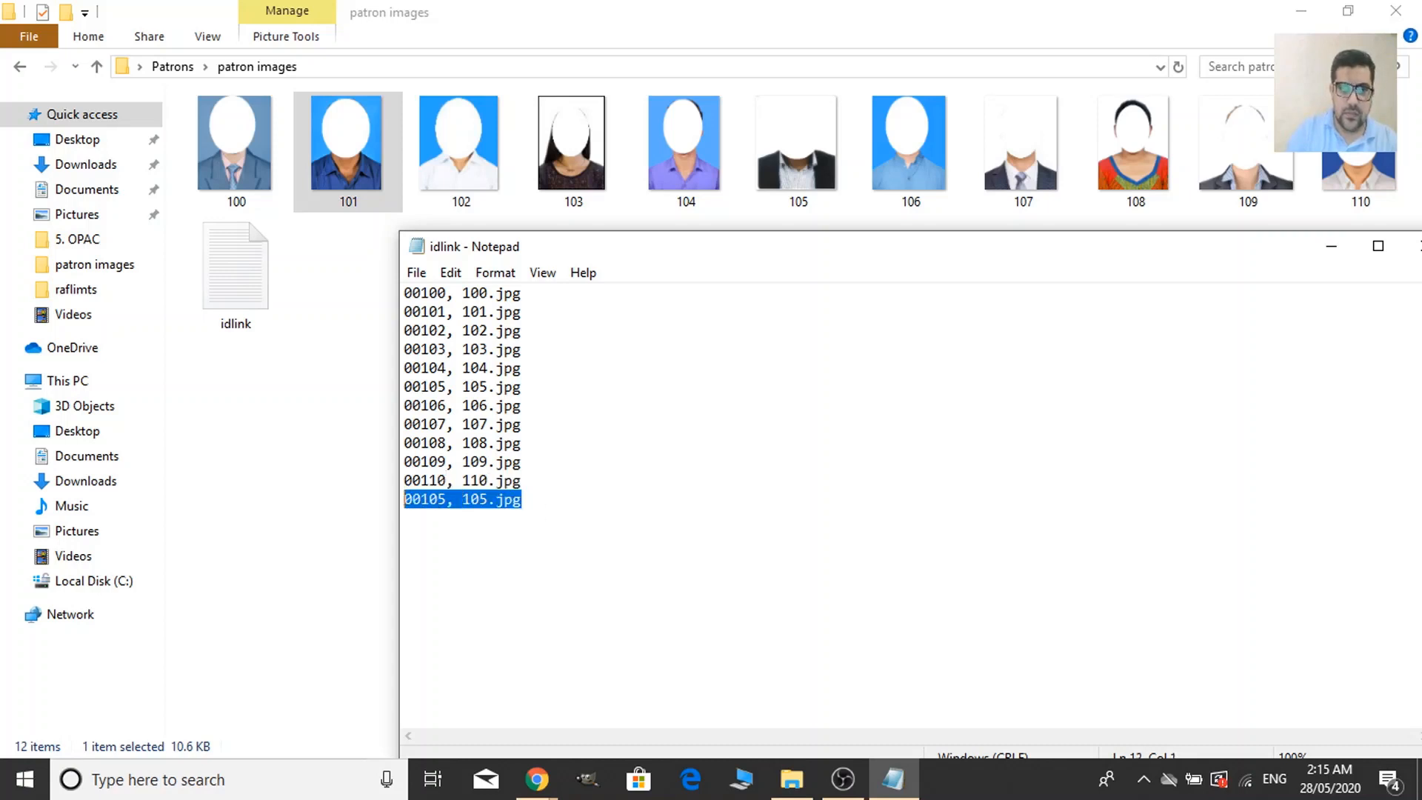
key("Delete")
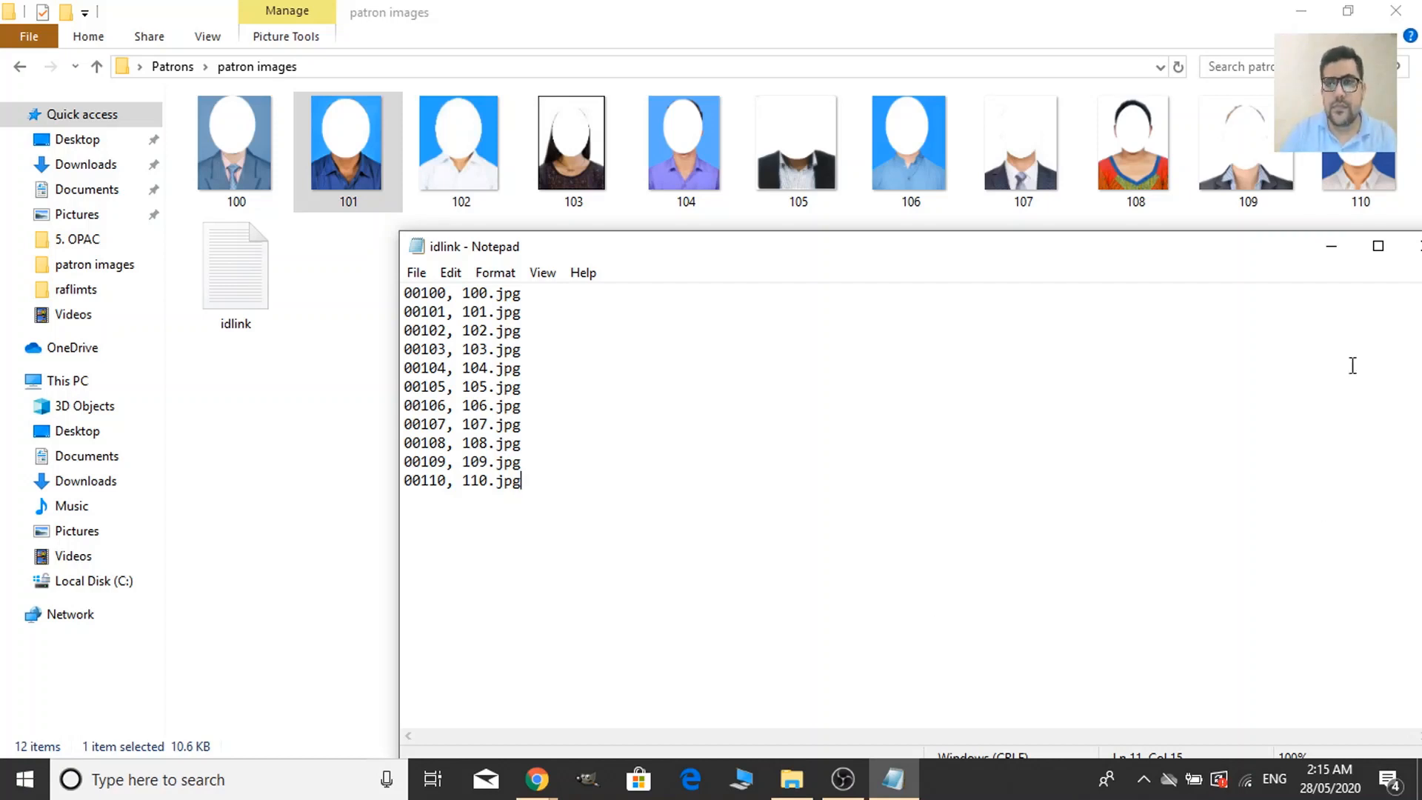
left_click_drag(1219, 247, 996, 215)
left_click(1199, 212)
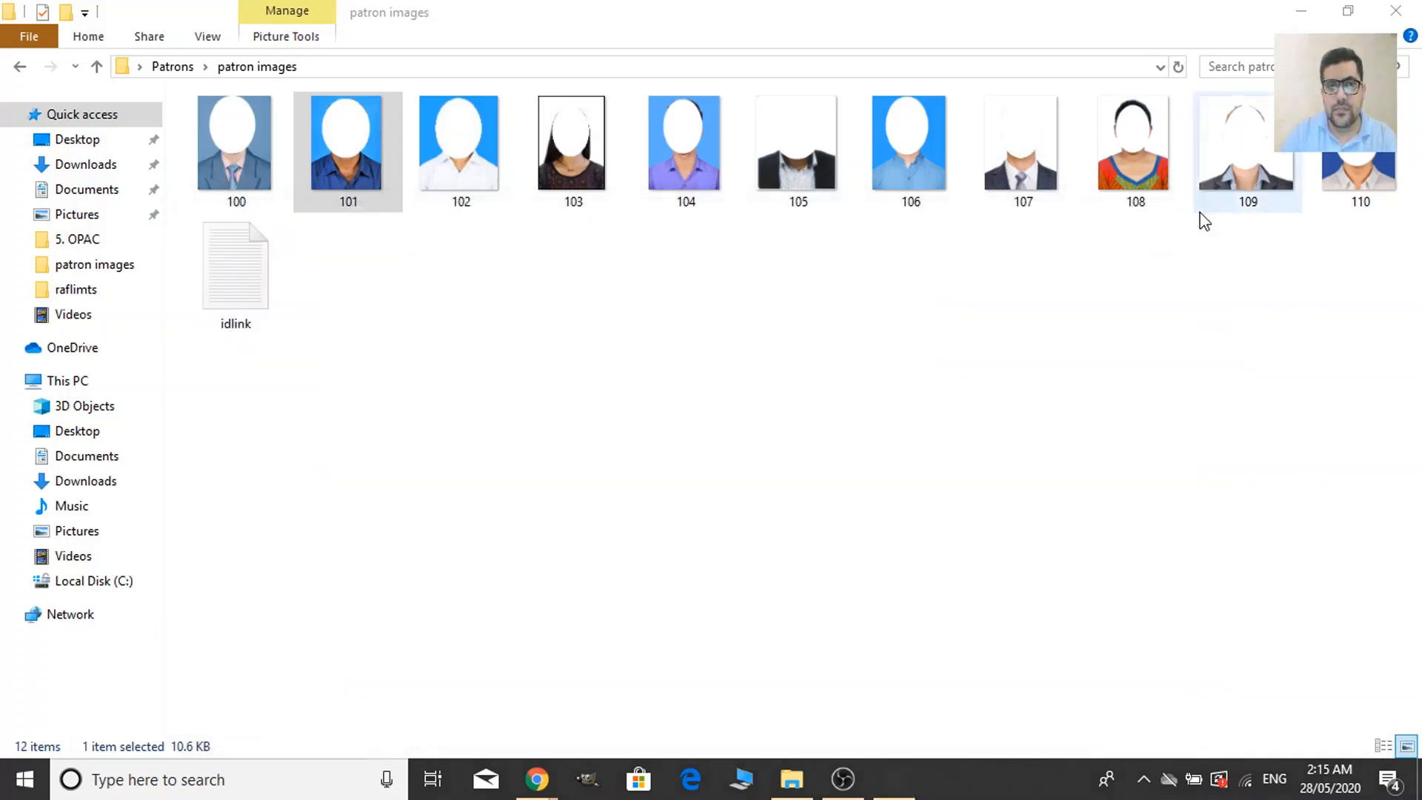
Compress the patron images folder into a 'patron images' zip in the Patrons folder.
left_click(96, 67)
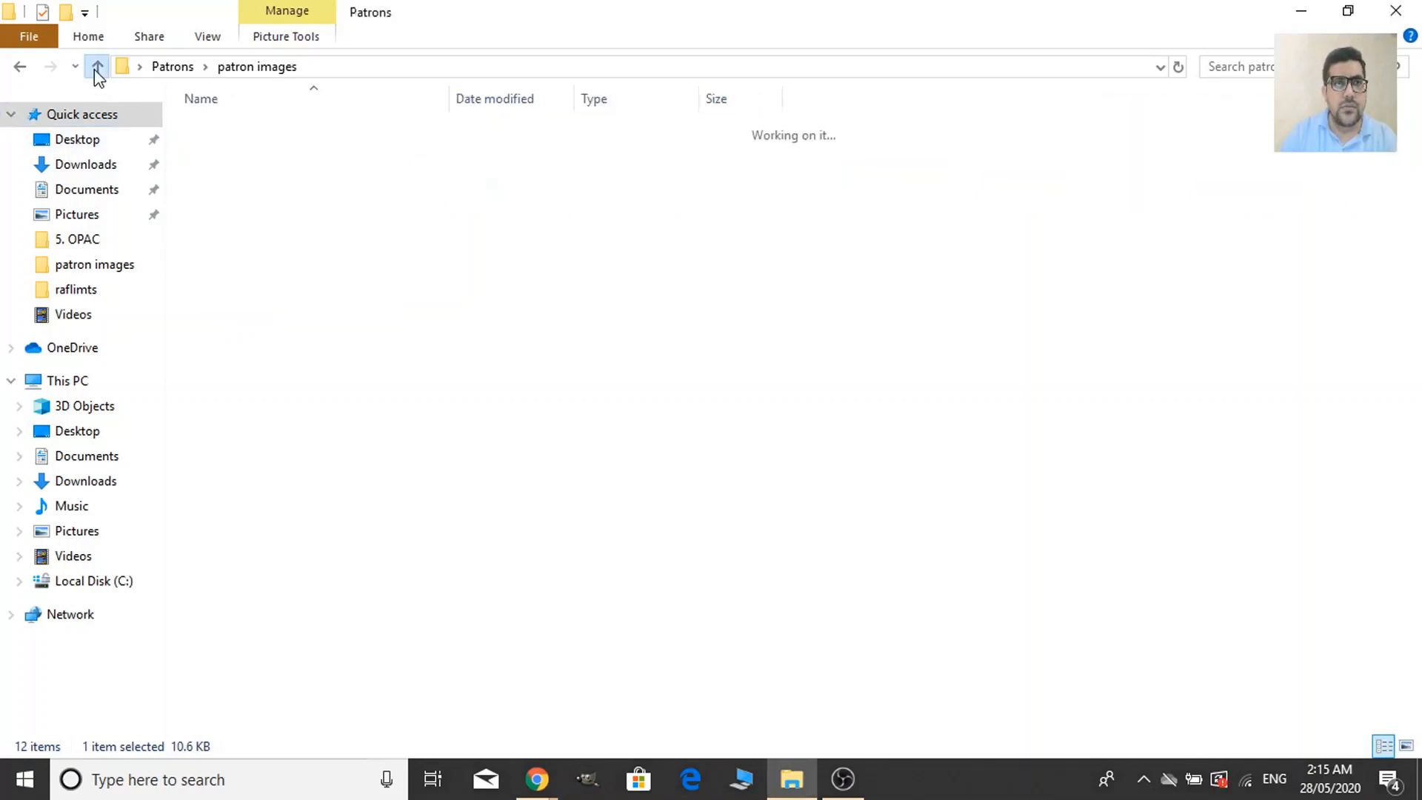
left_click(551, 423)
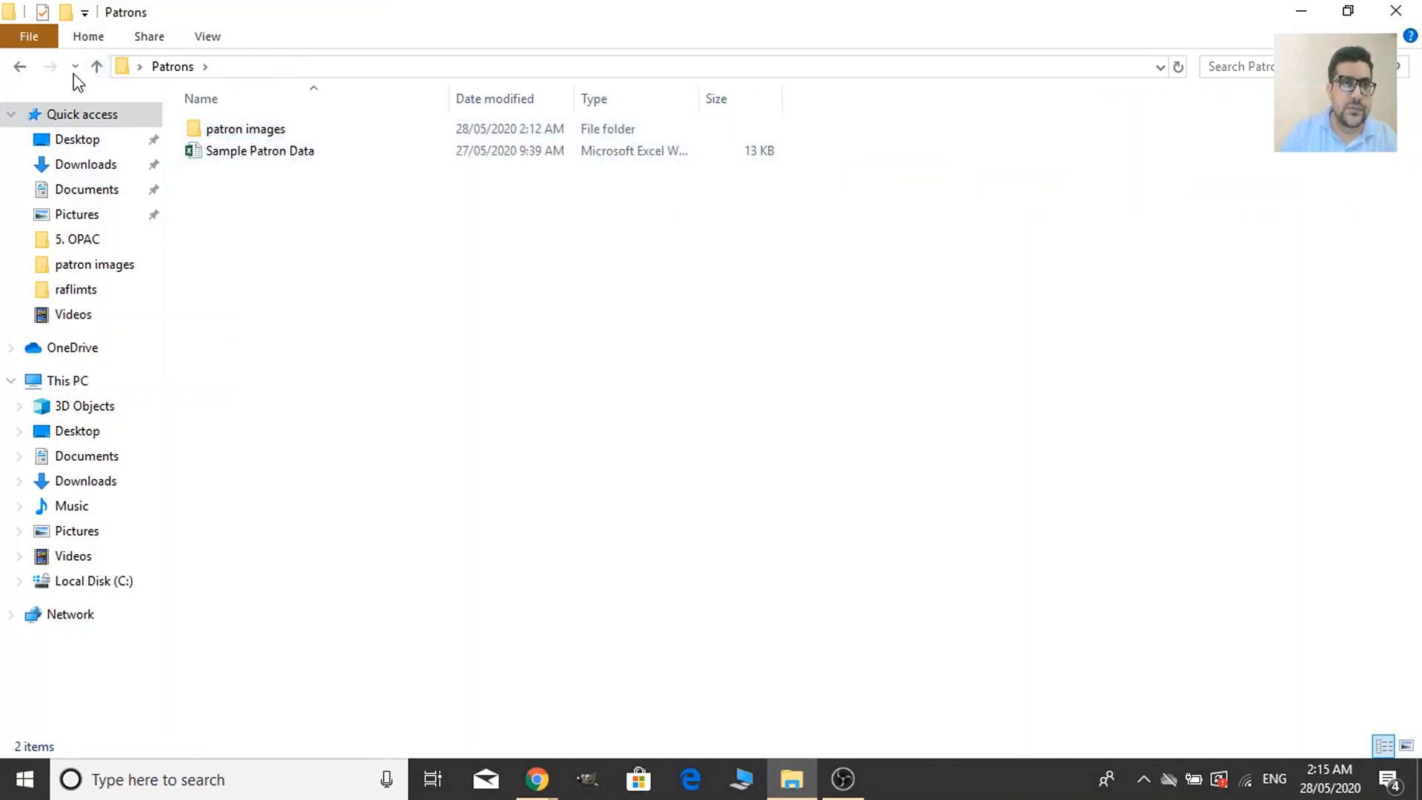
left_click(20, 66)
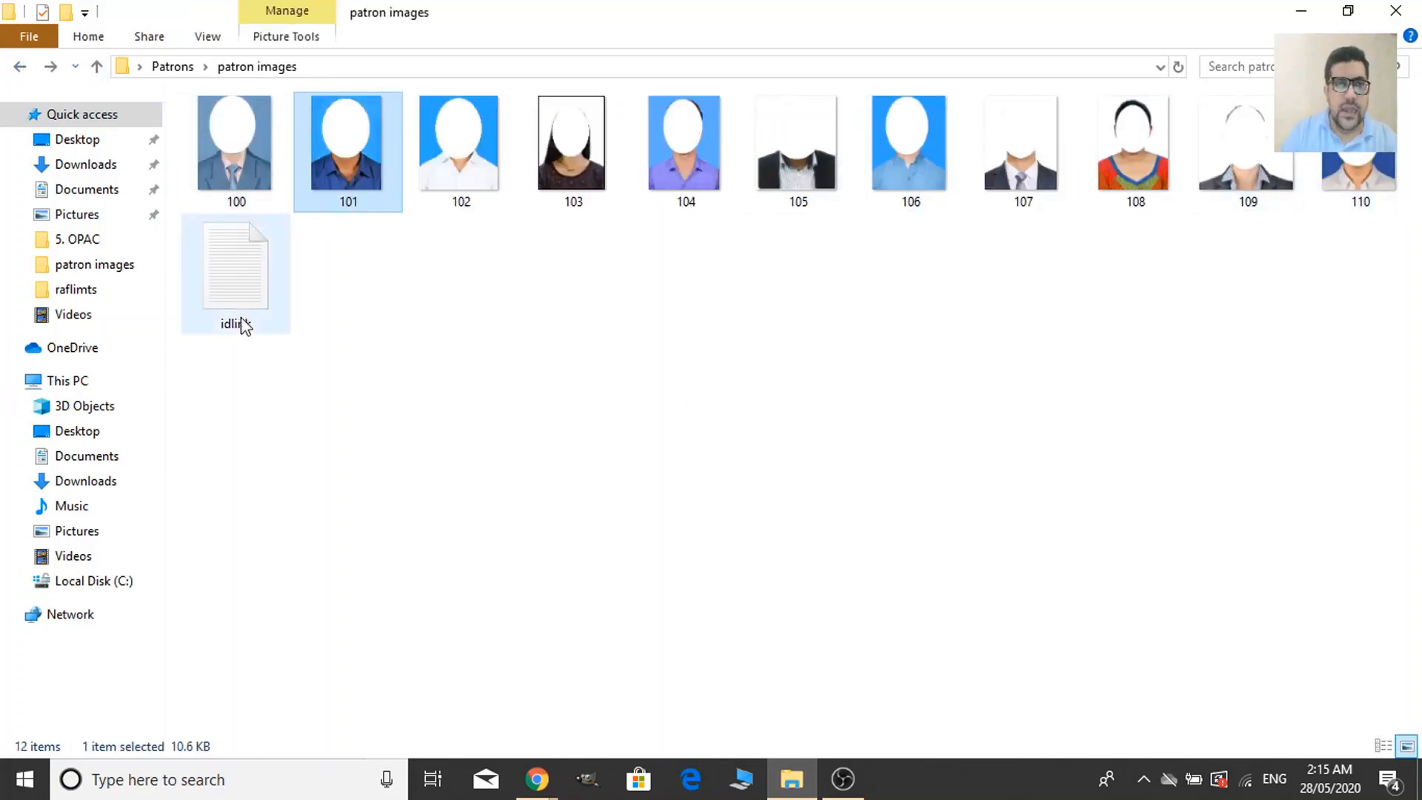
left_click(96, 66)
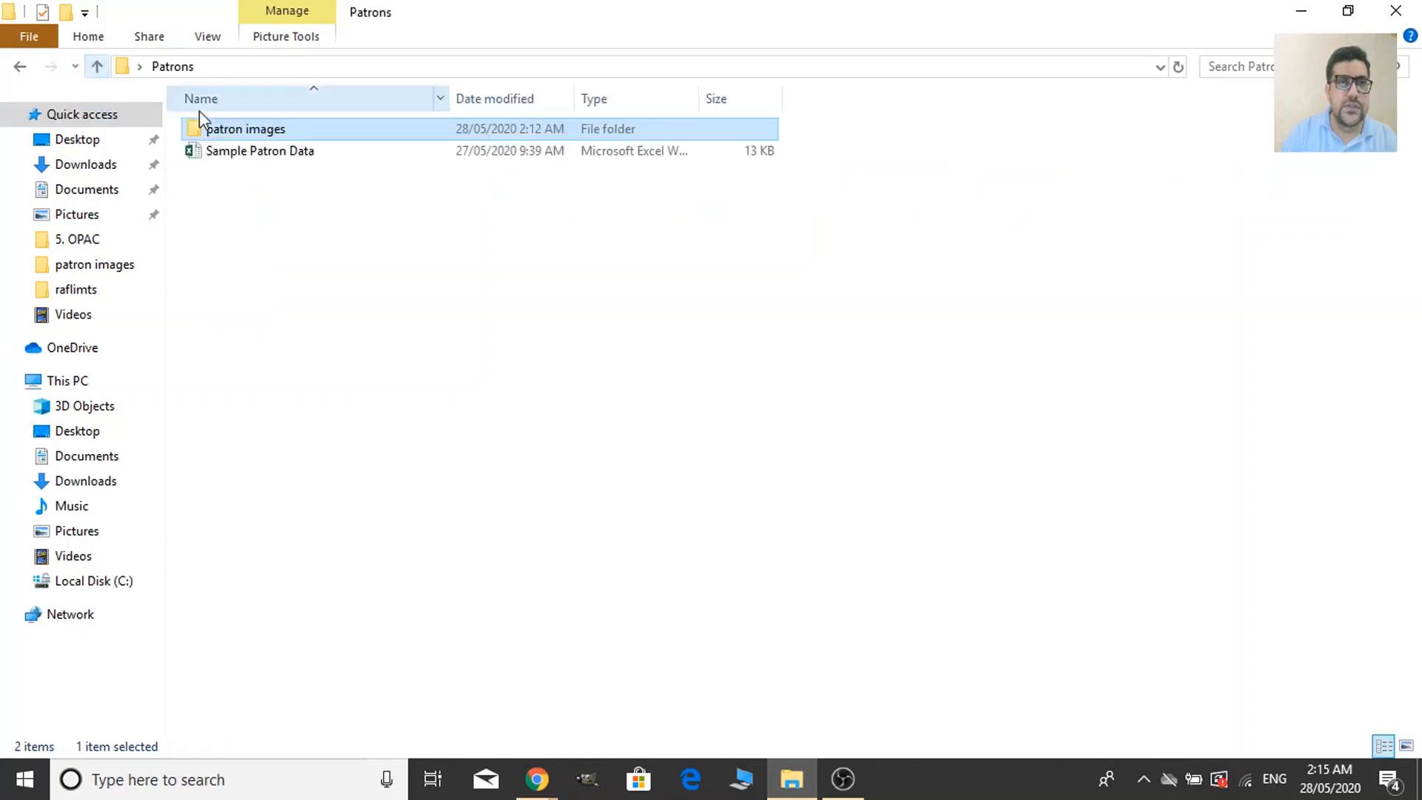
right_click(237, 130)
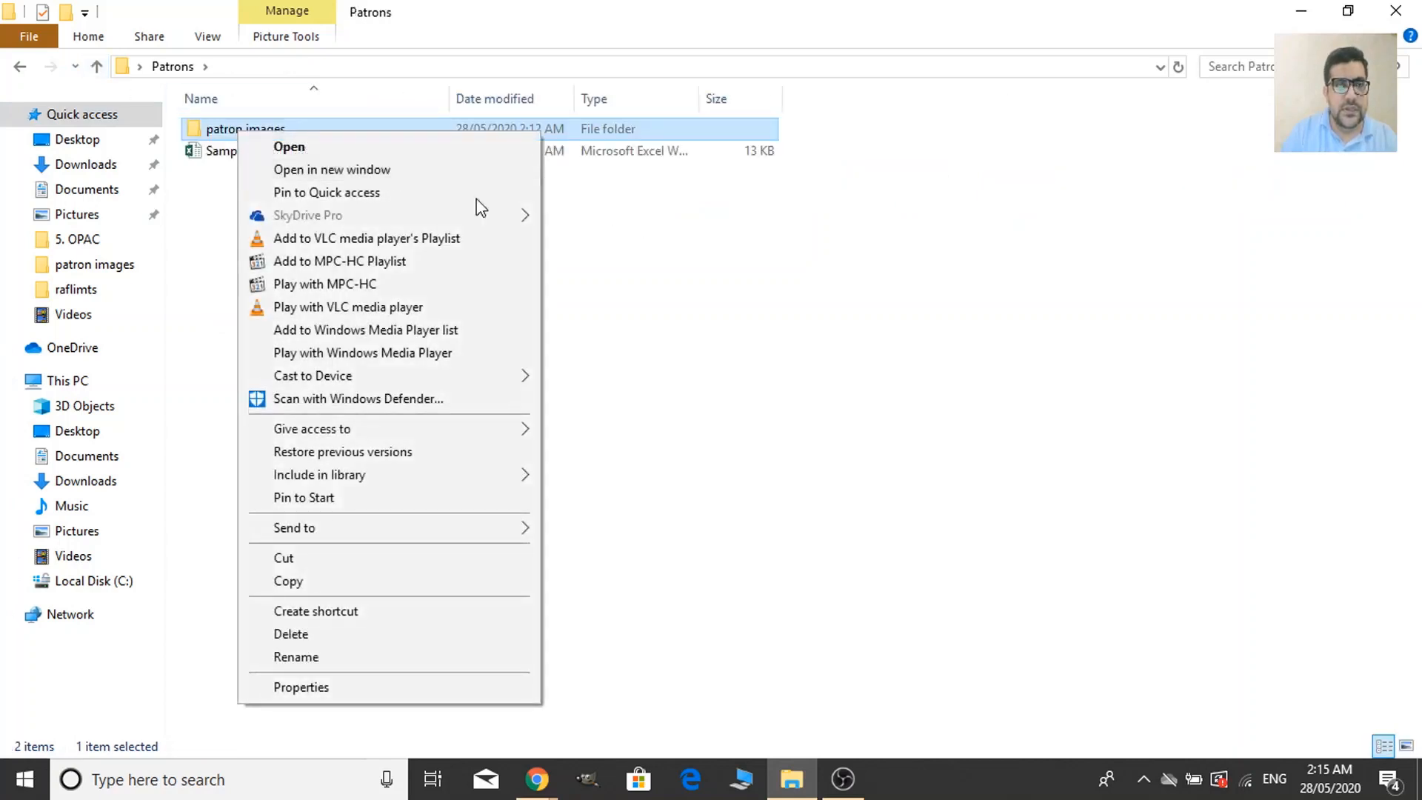
left_click(779, 444)
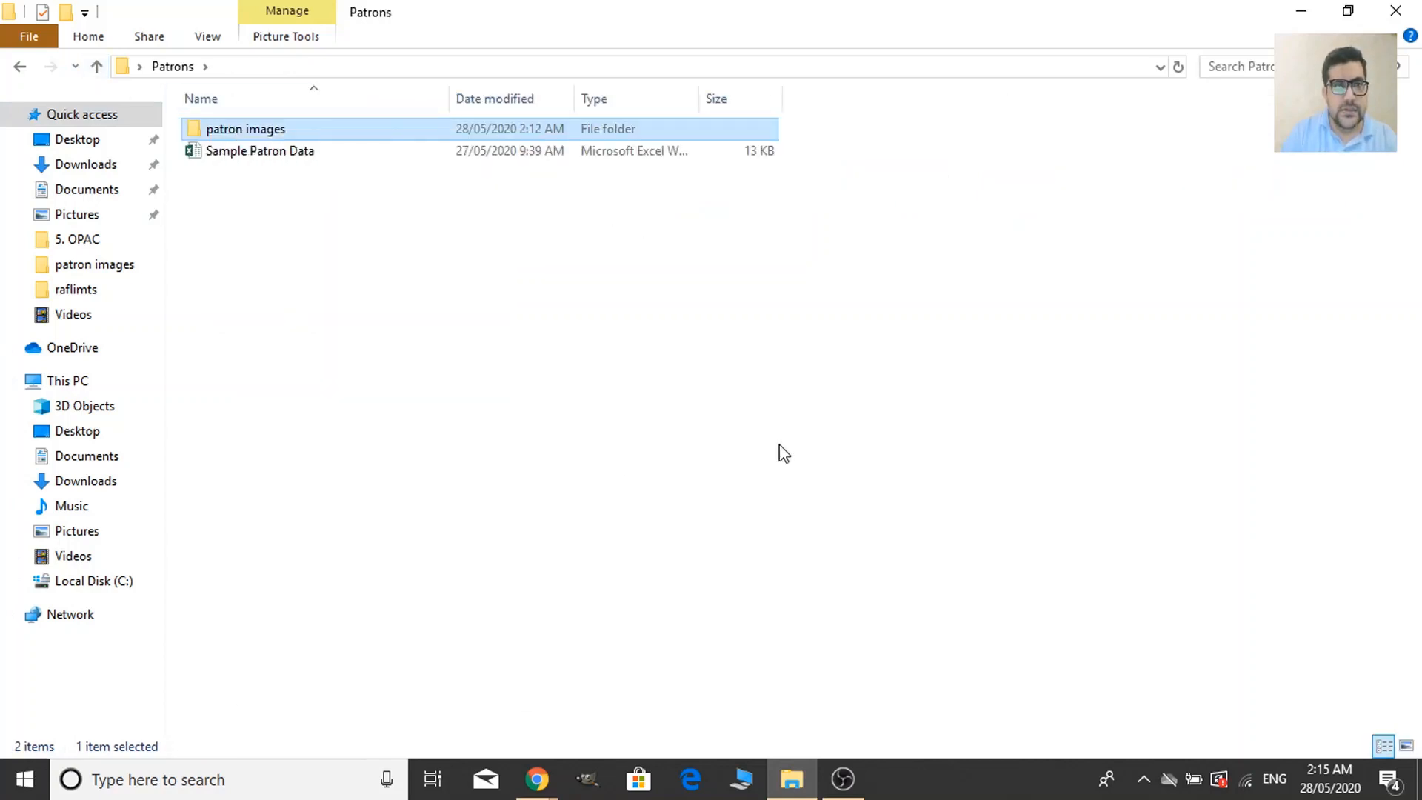
left_click(273, 132)
right_click(272, 133)
mouse_move(406, 538)
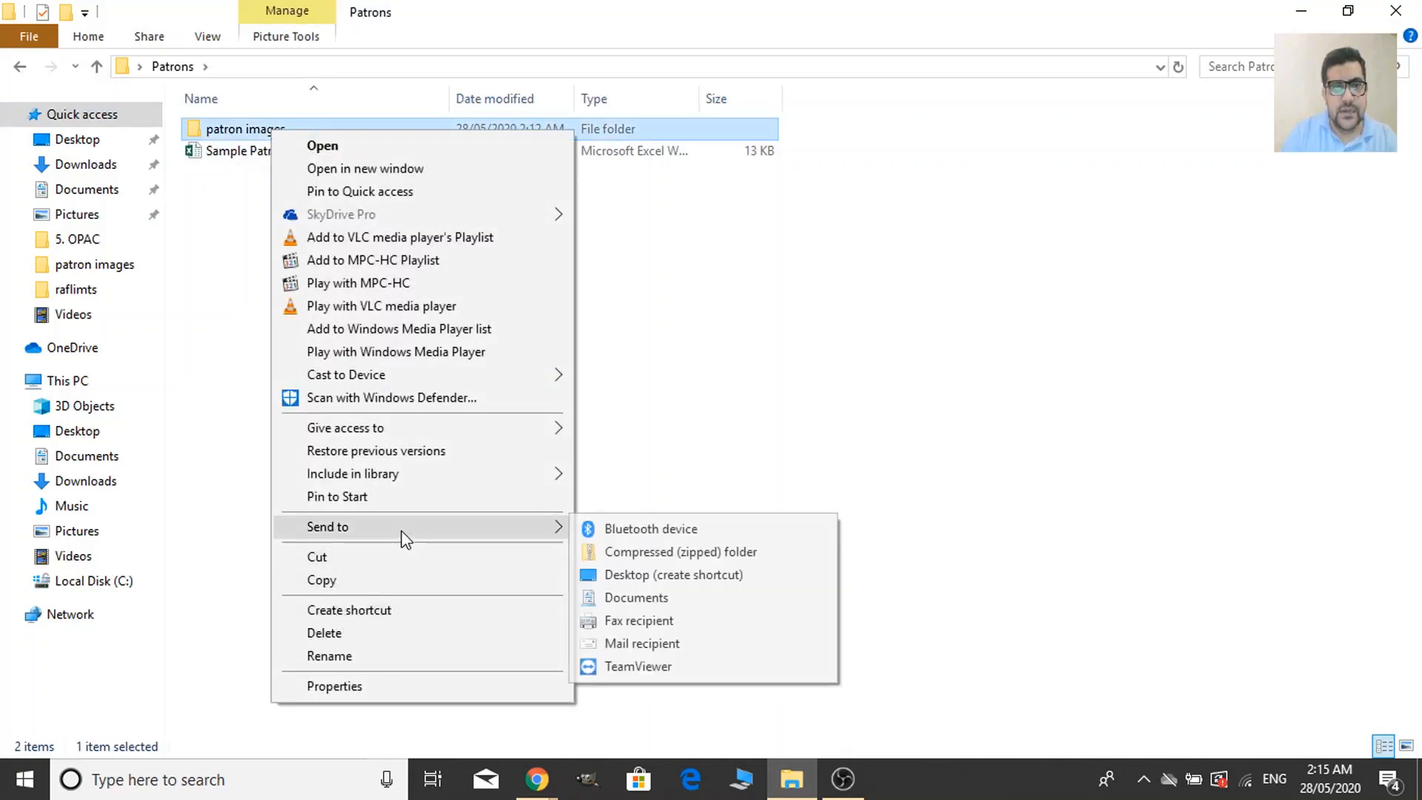
left_click(688, 552)
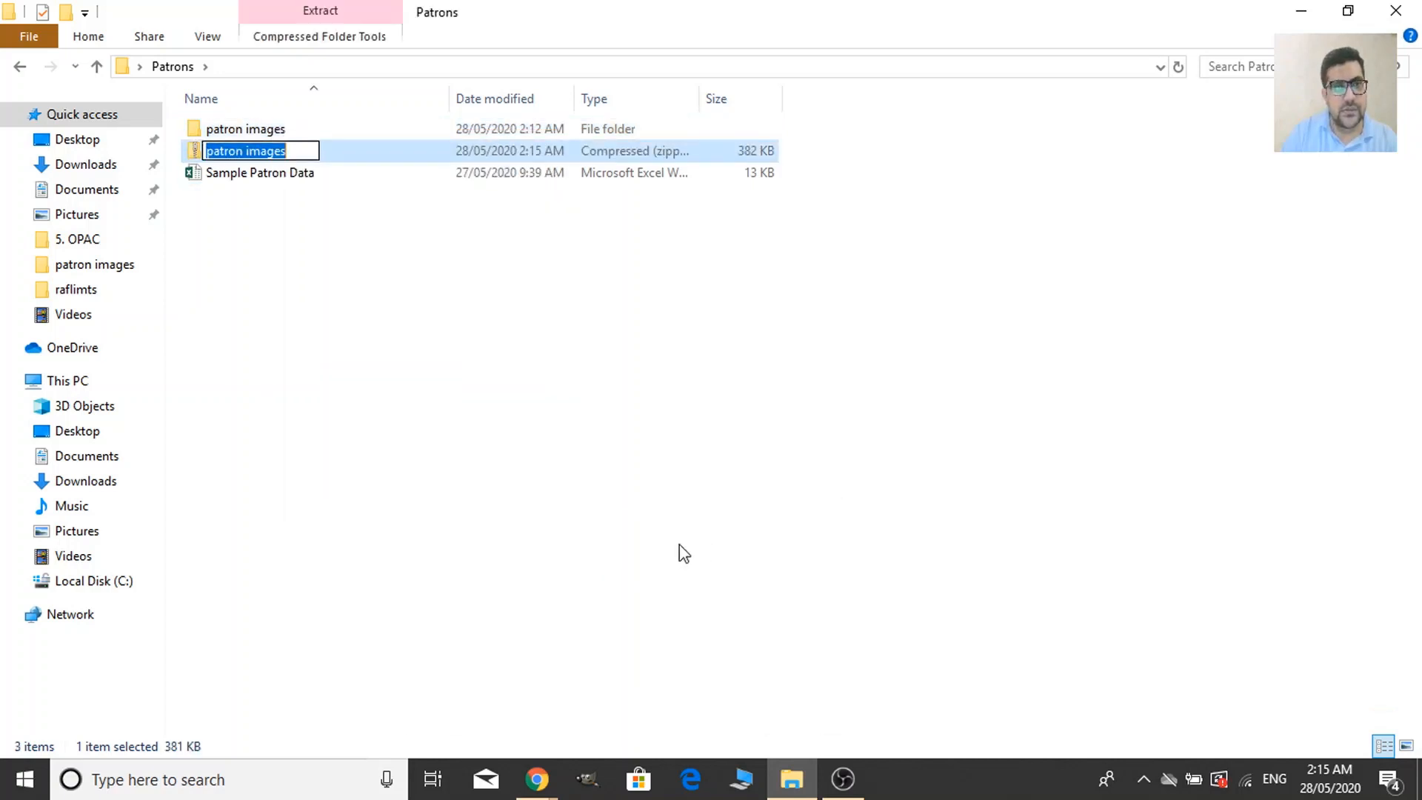
key("Return")
left_click(570, 478)
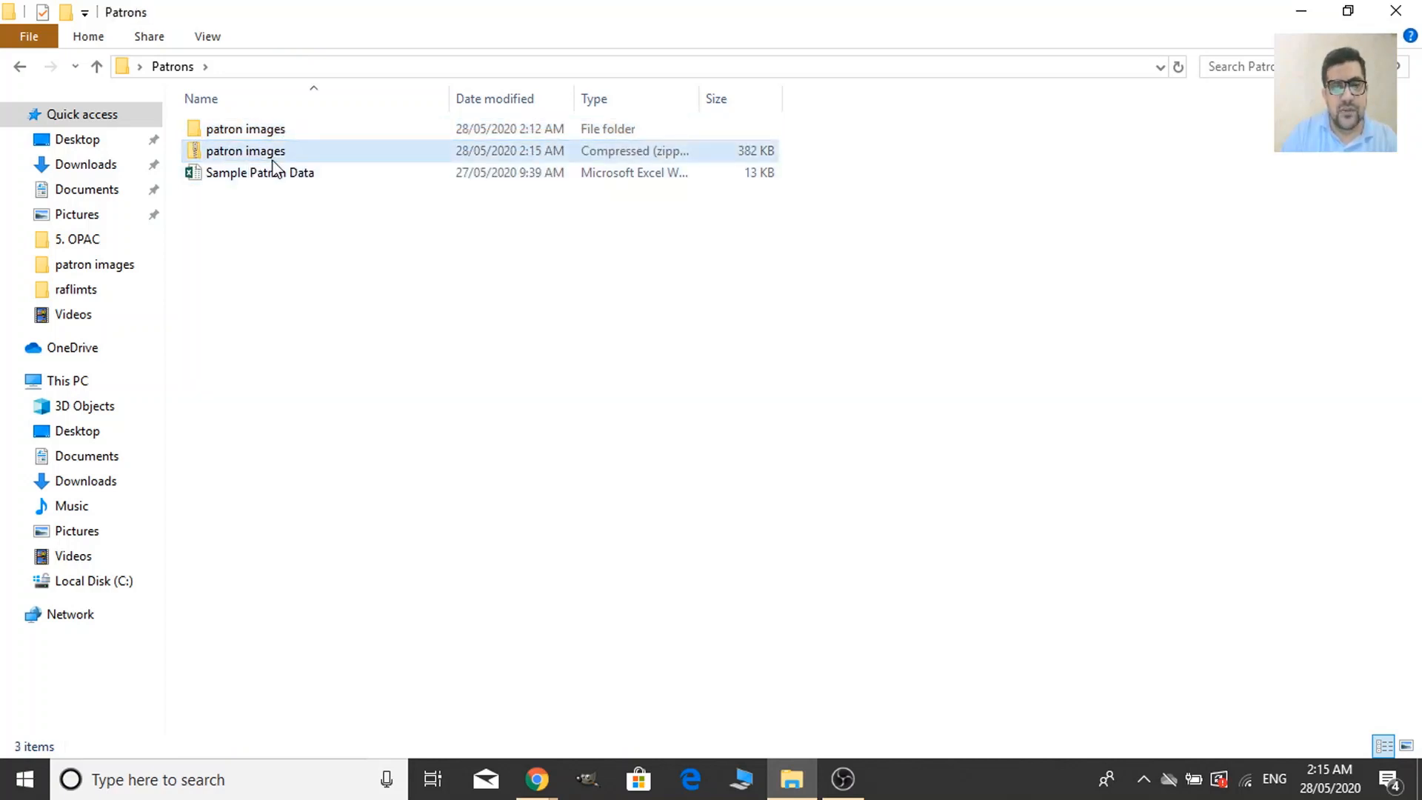
Choose patron images.zip from Desktop > Patrons as Koha's upload file and upload it.
mouse_move(537, 779)
mouse_move(632, 730)
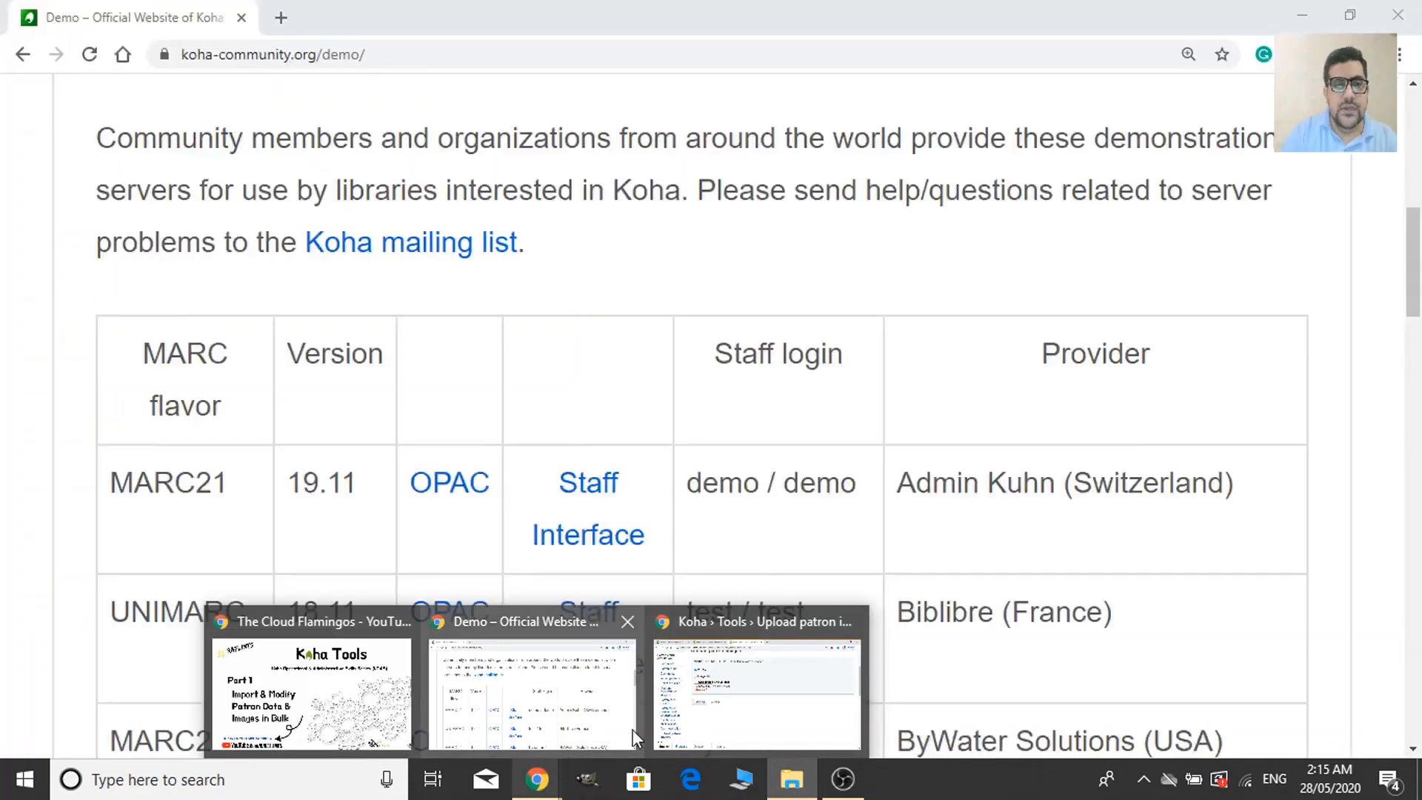
left_click(735, 727)
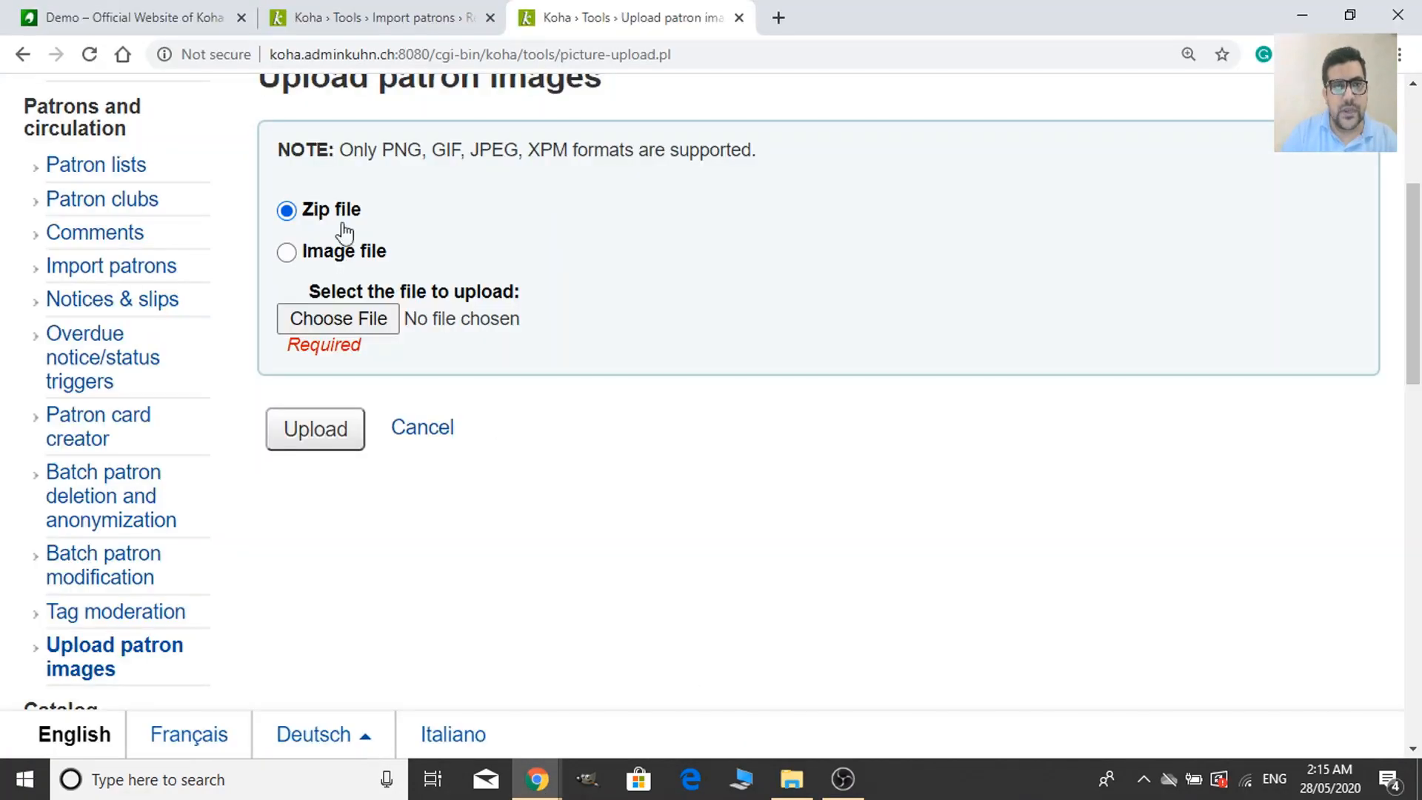
scroll(334, 349, "up", 3)
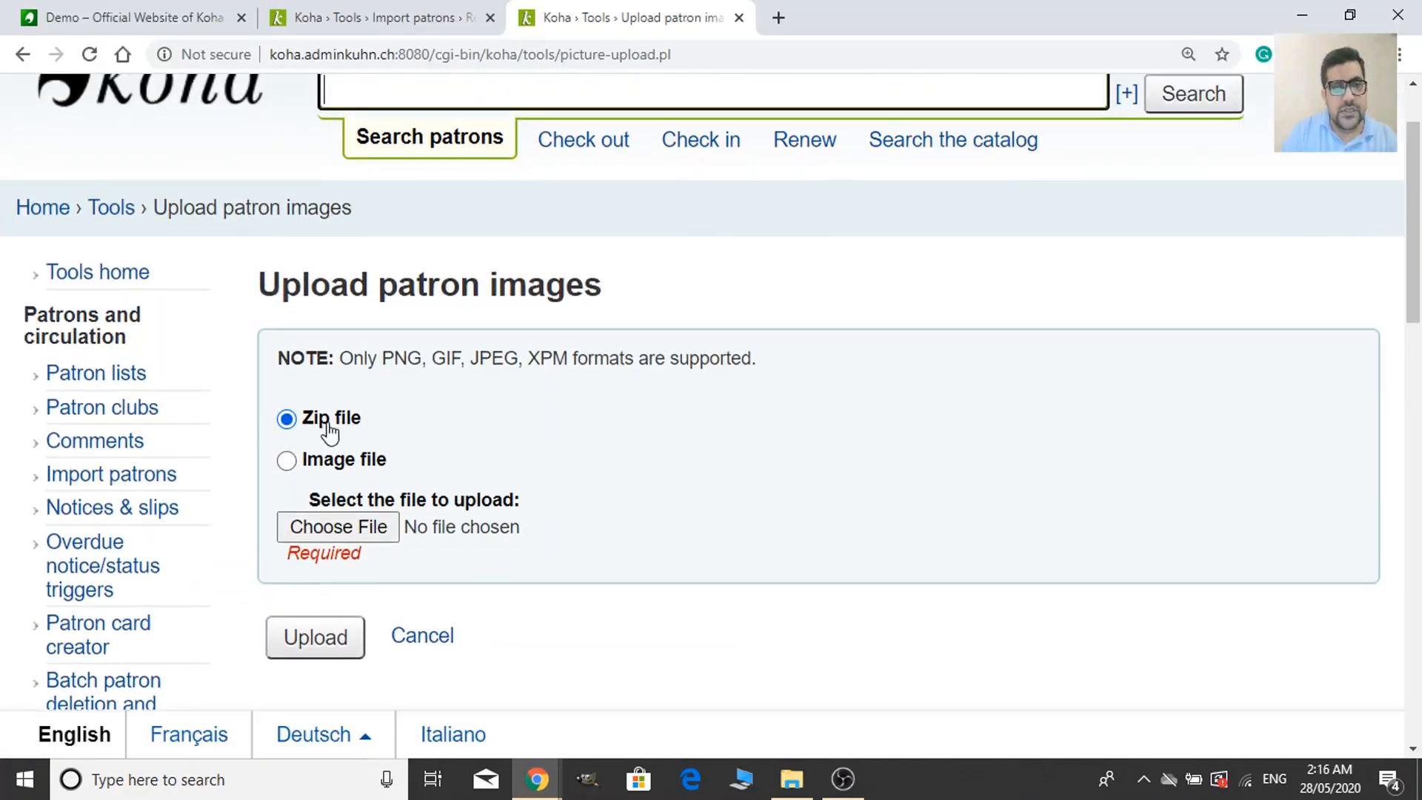
left_click(346, 535)
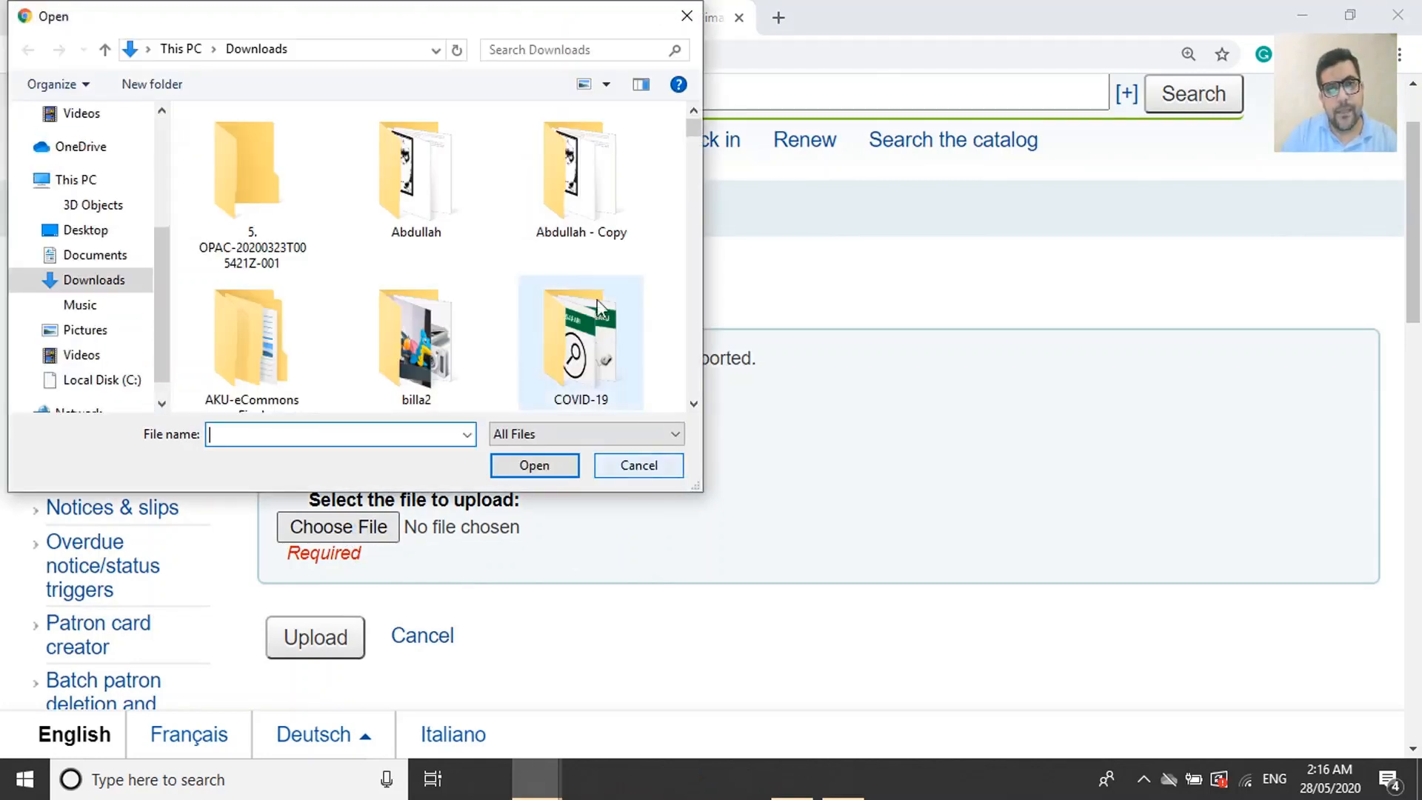
scroll(577, 333, "down", 3)
left_click(90, 233)
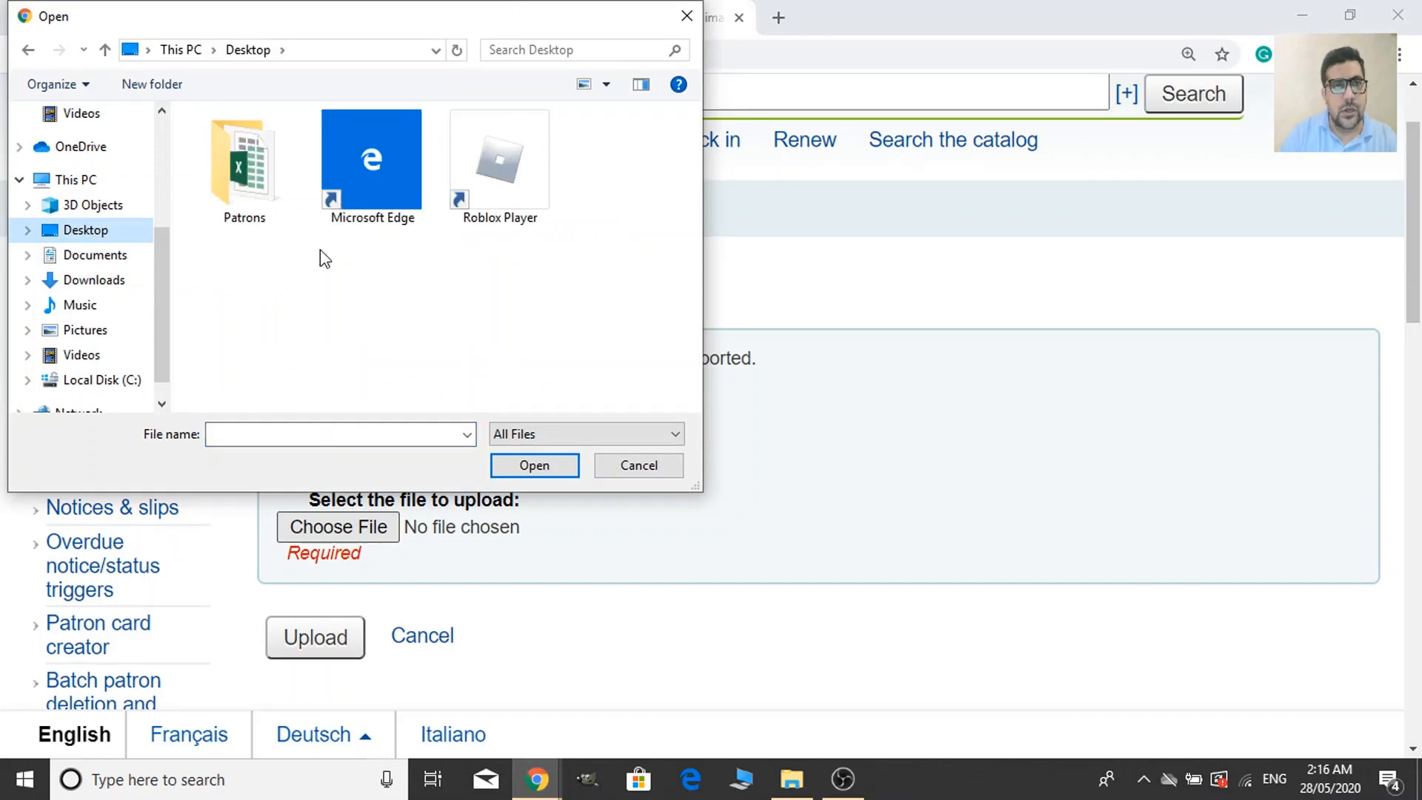
double_click(256, 169)
left_click(267, 169)
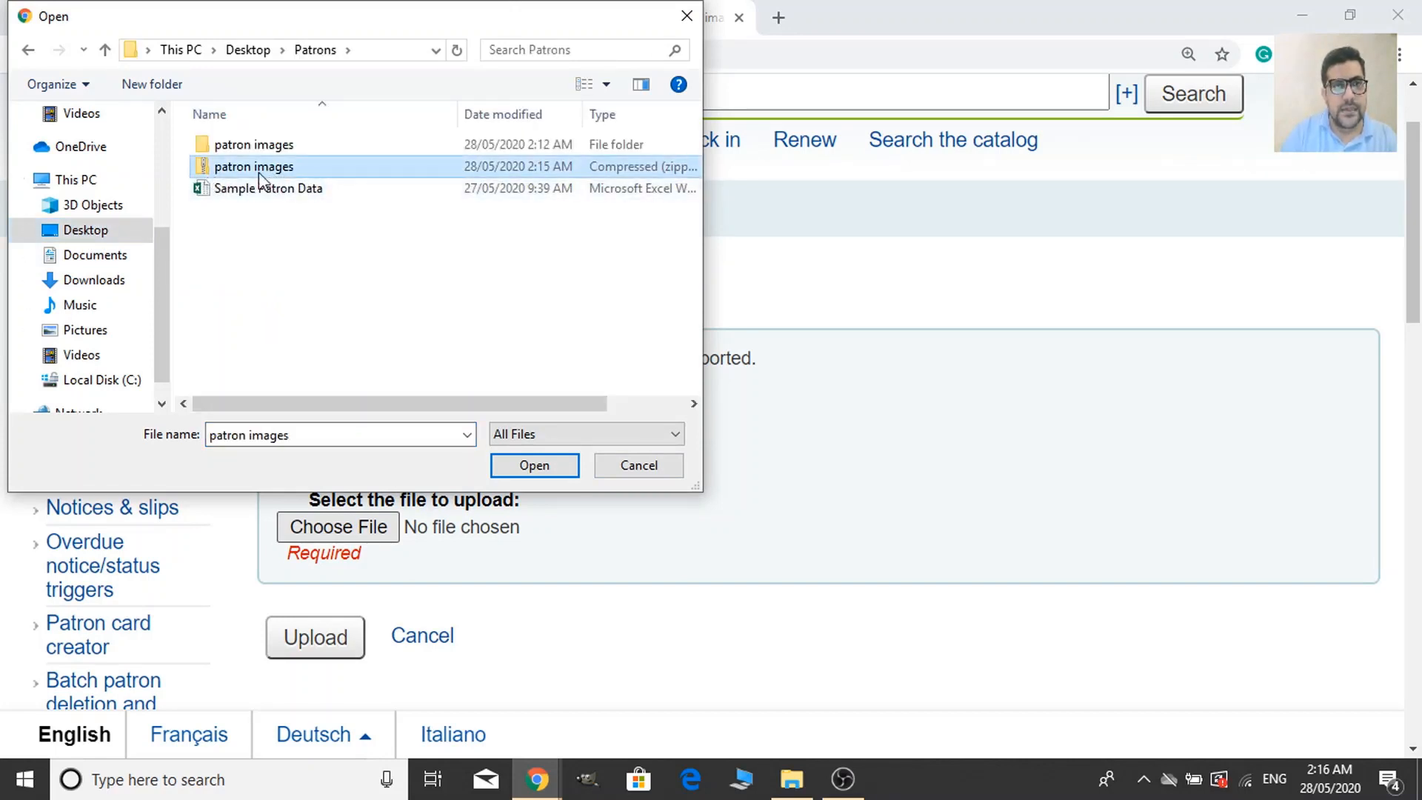
left_click(534, 467)
scroll(518, 526, "down", 1)
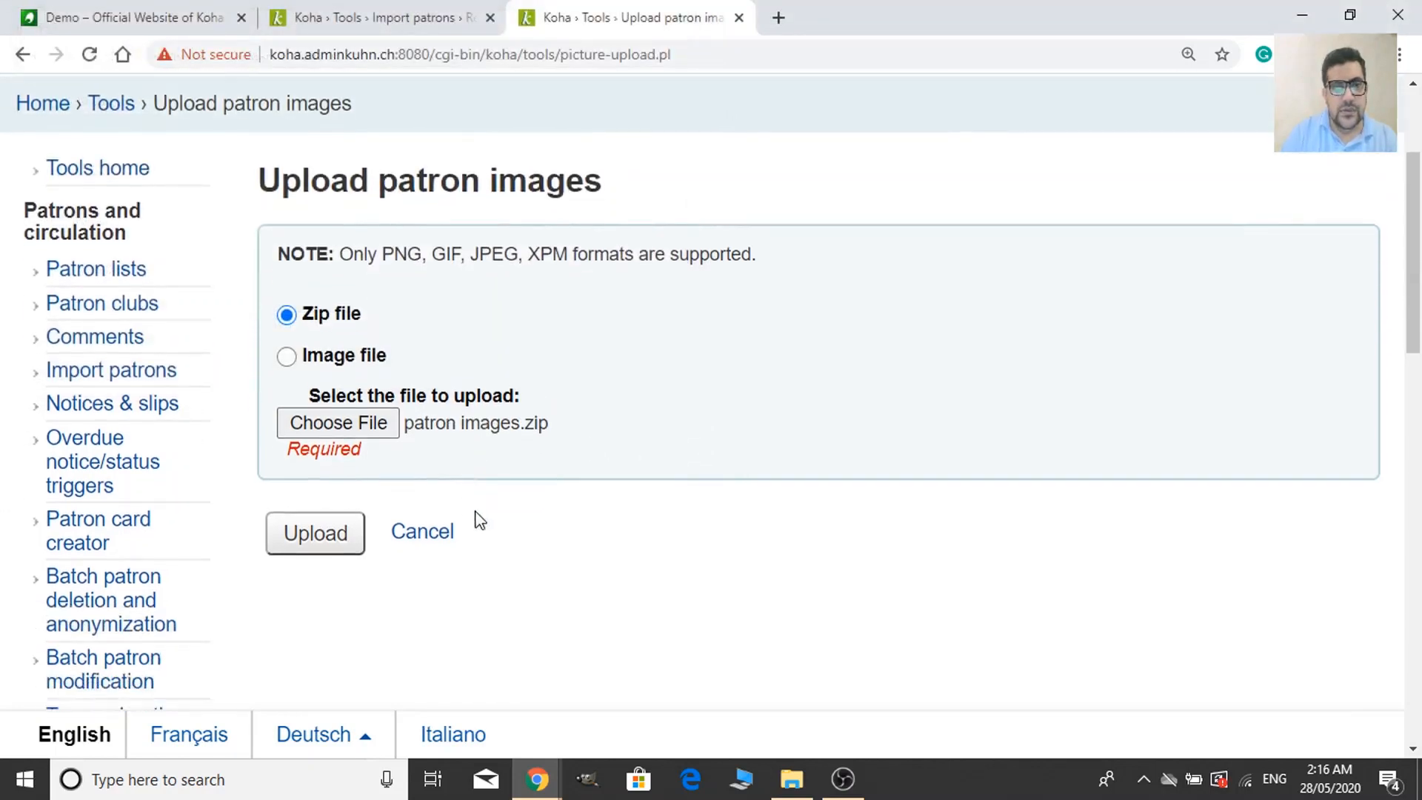
left_click(328, 557)
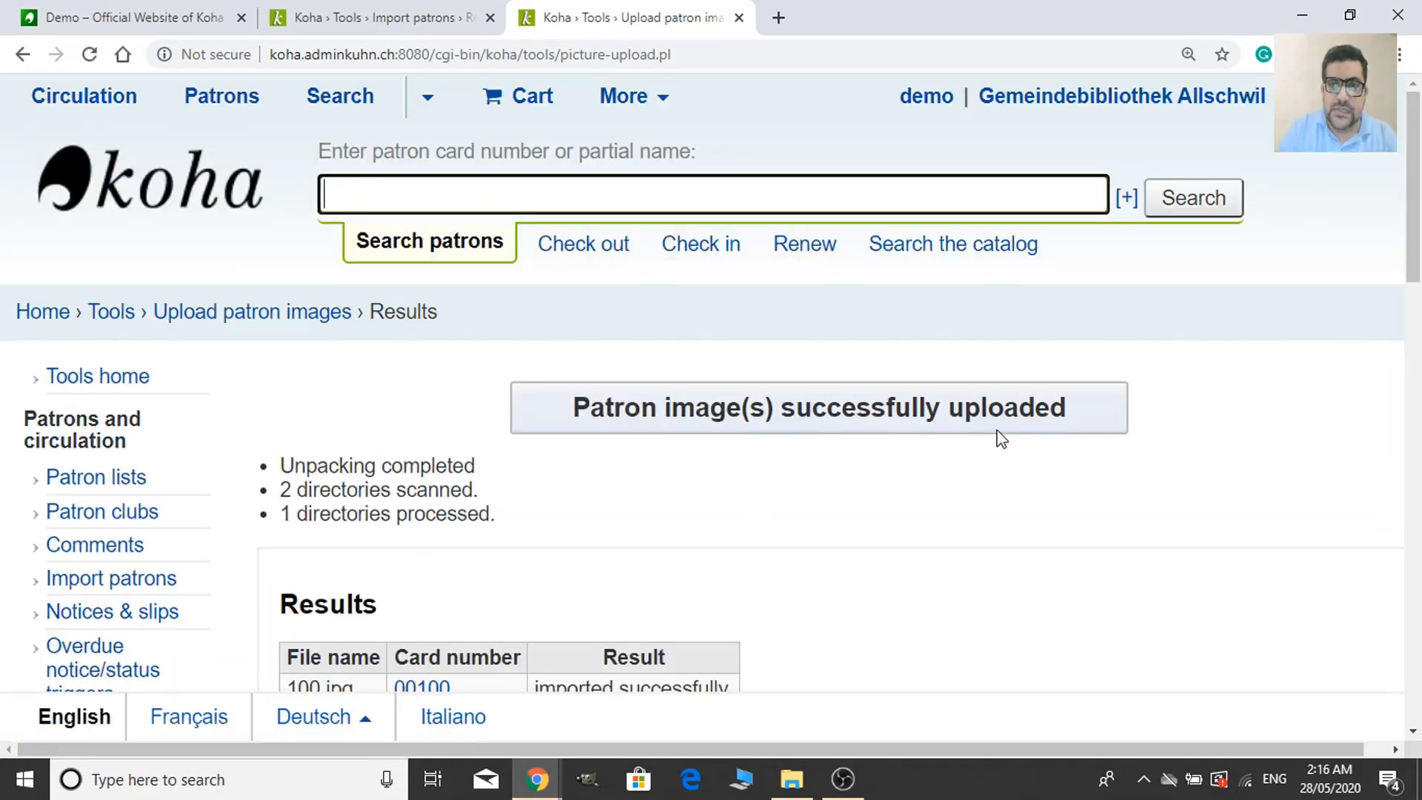
Review the successful imports of 100.jpg–110.jpg and open card 00100's checkout page.
scroll(371, 483, "down", 1)
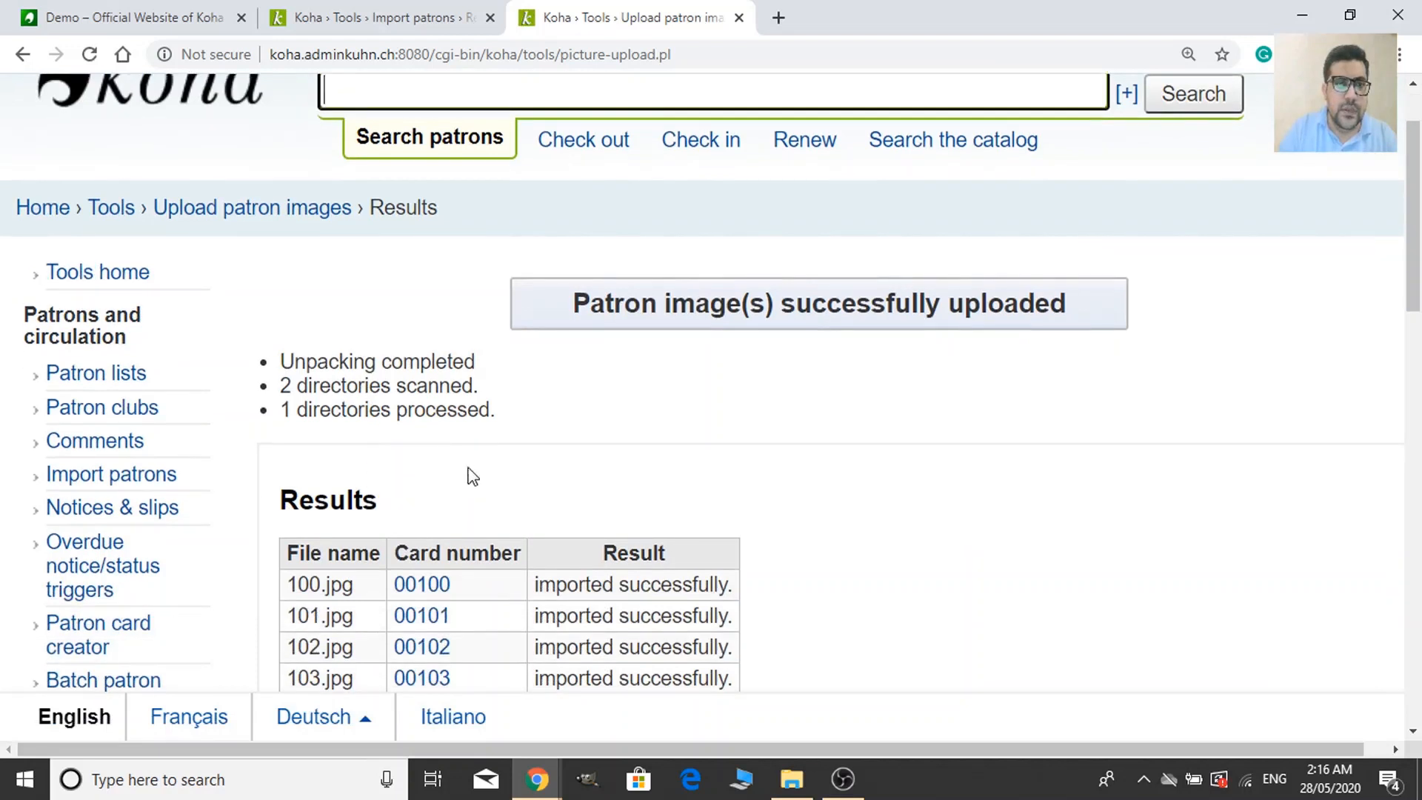
scroll(504, 429, "down", 3)
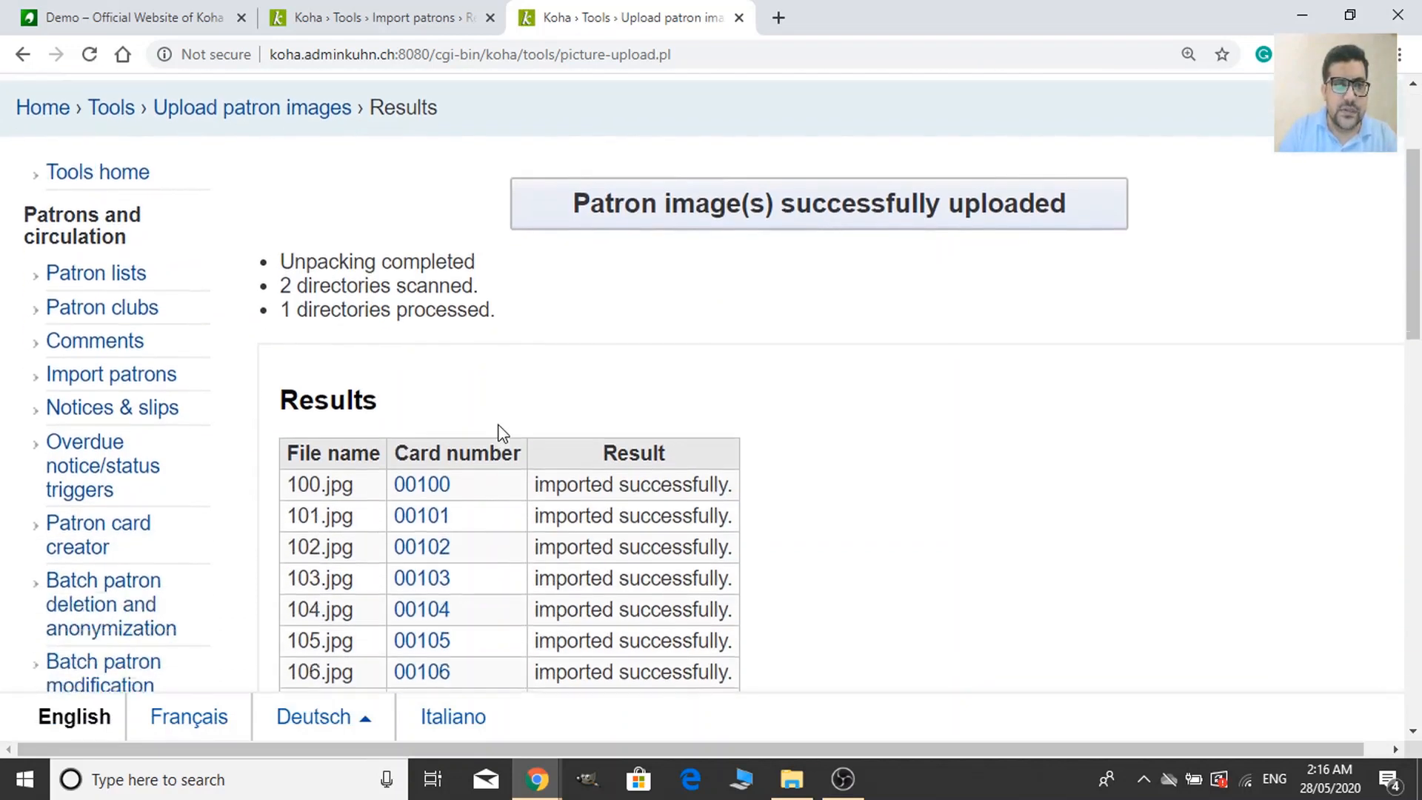
scroll(590, 361, "down", 3)
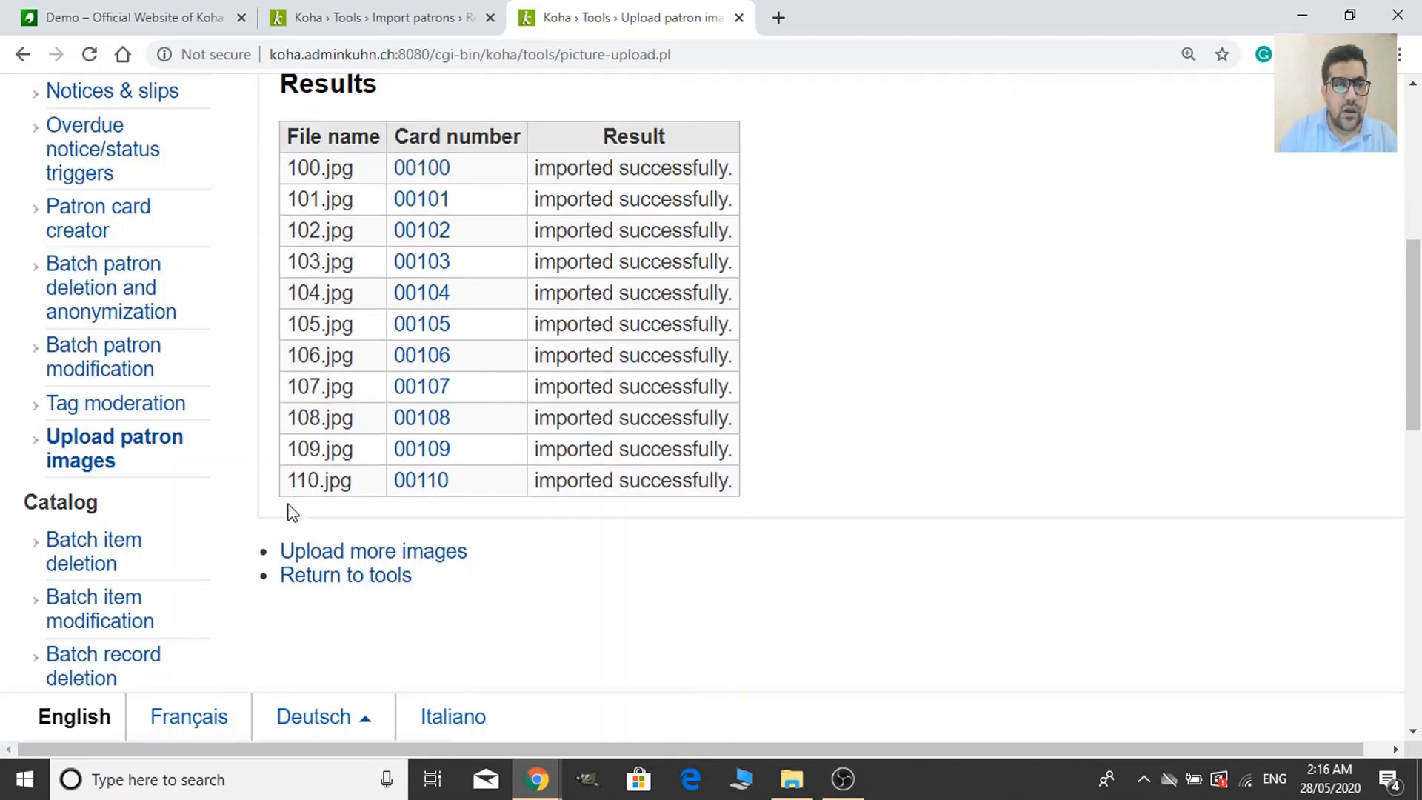
left_click_drag(736, 480, 288, 164)
left_click(909, 396)
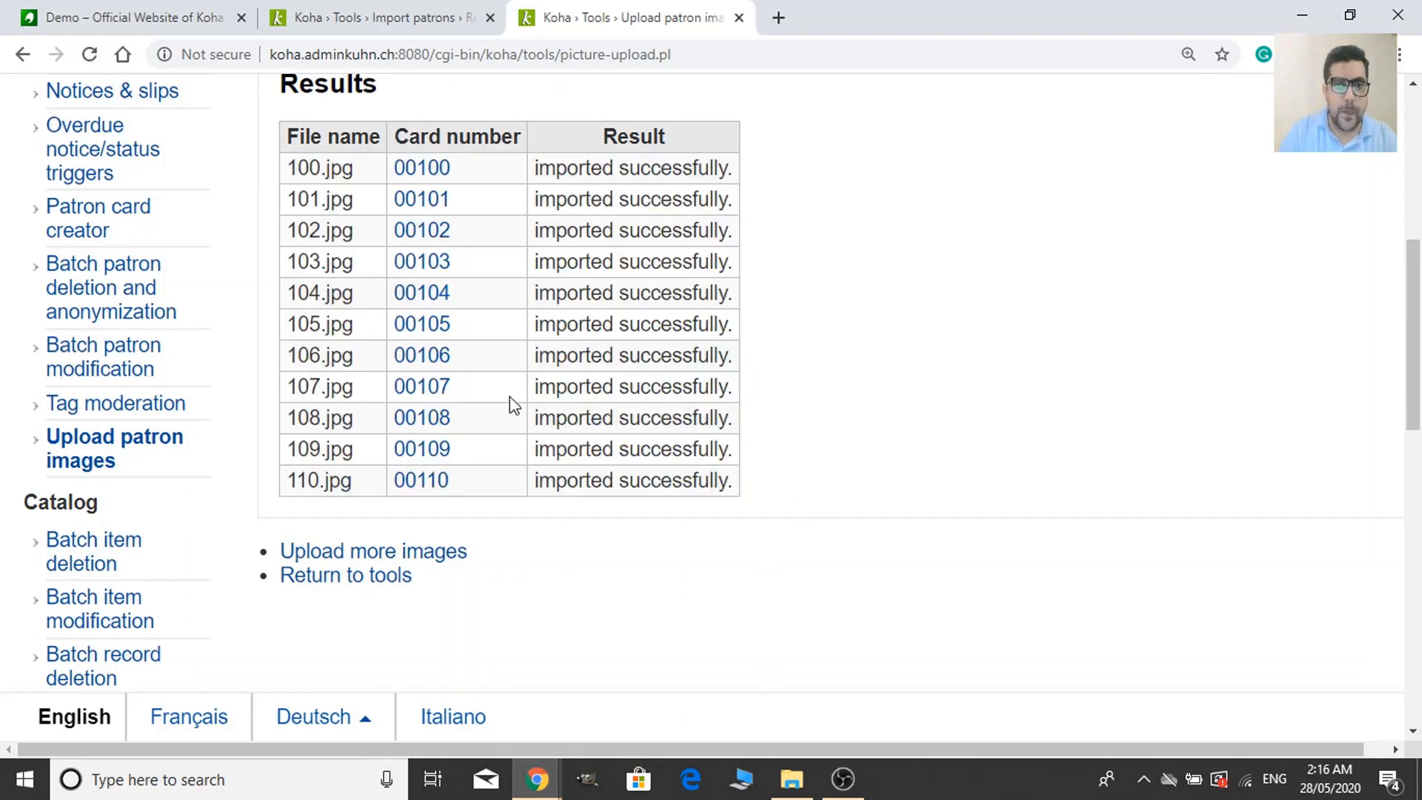
left_click(421, 170)
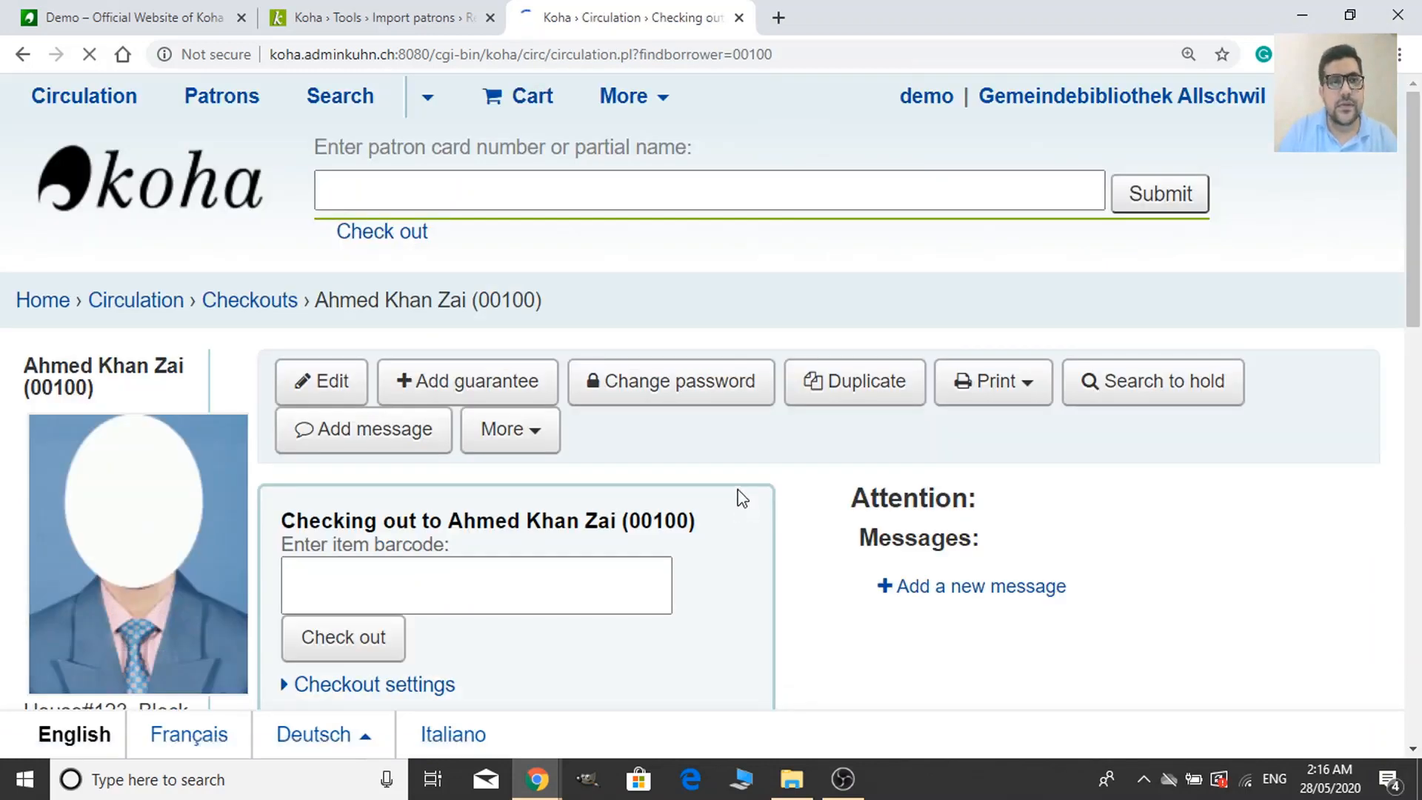
View card 00100's photo on its checkout page, then return to the upload results.
scroll(739, 499, "down", 1)
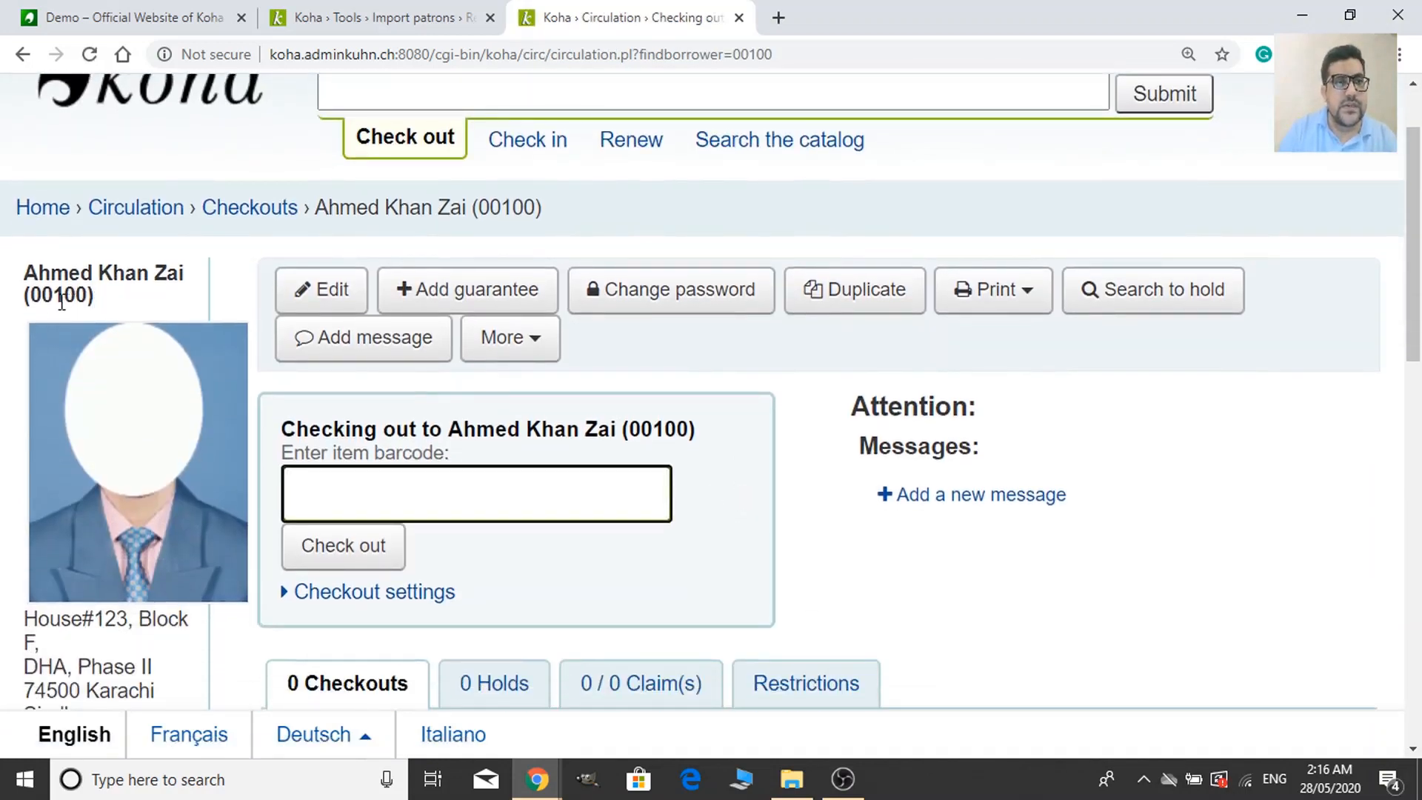
scroll(158, 516, "down", 2)
scroll(152, 370, "down", 1)
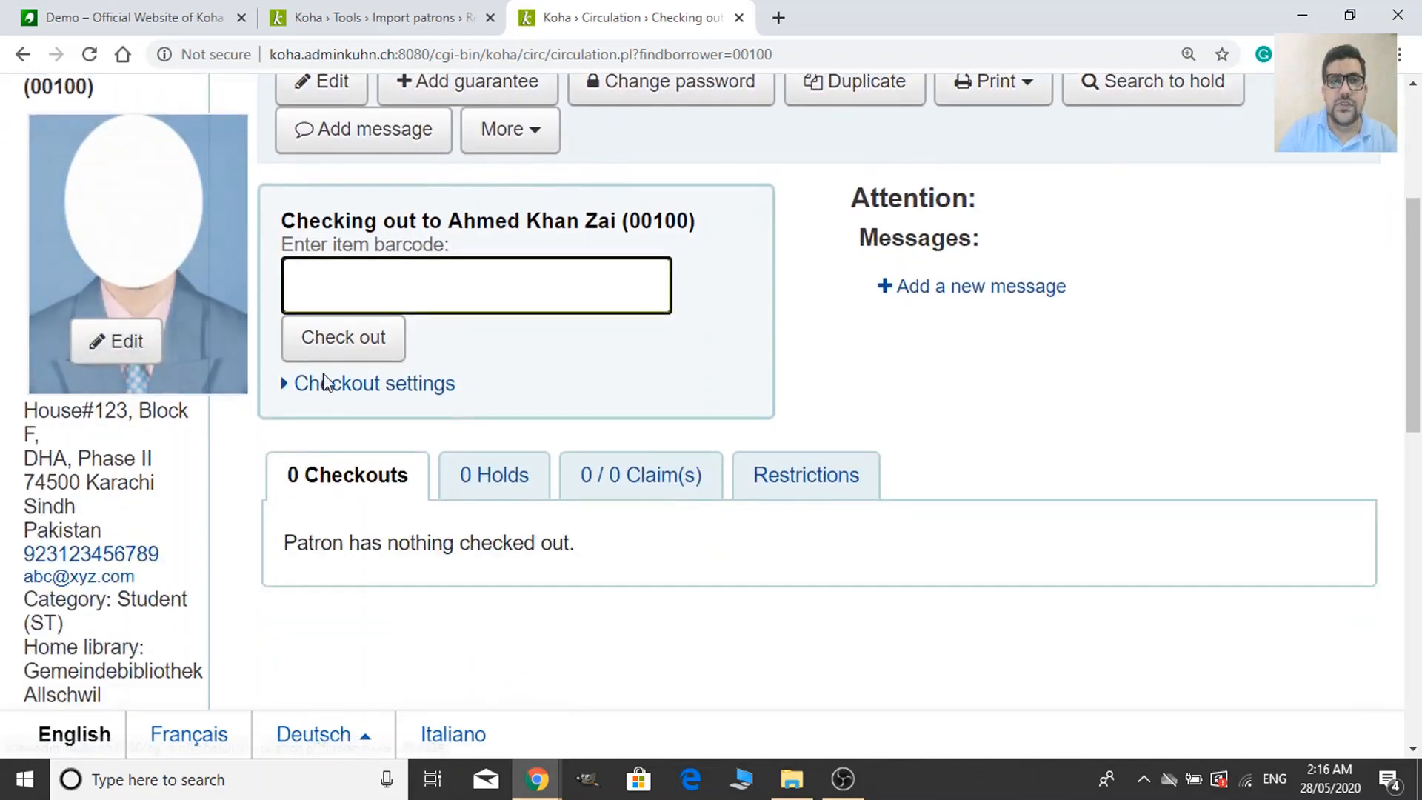
scroll(178, 188, "up", 3)
left_click(23, 54)
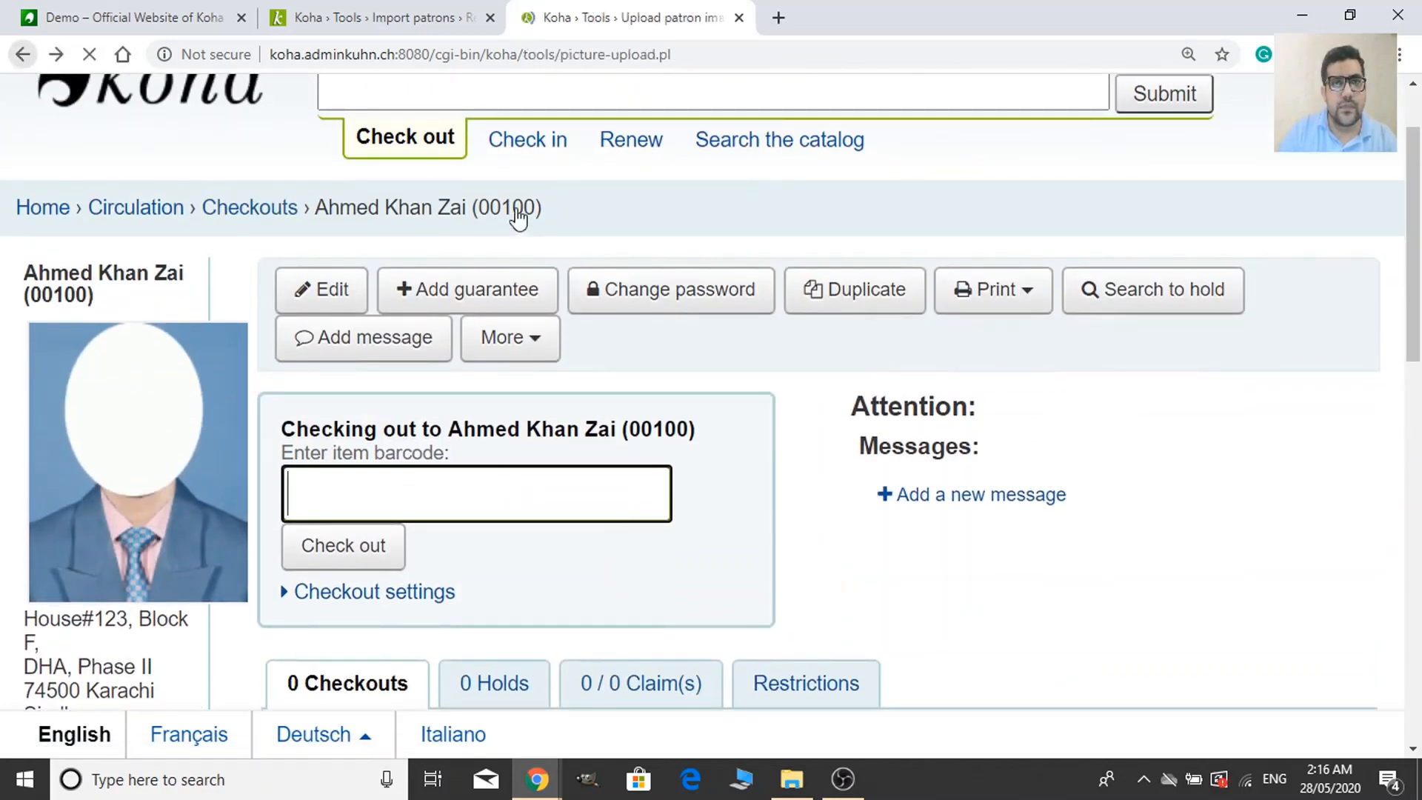
Check the second patron's checkout page shows a photo, zoomed out, and return to results.
scroll(509, 556, "down", 5)
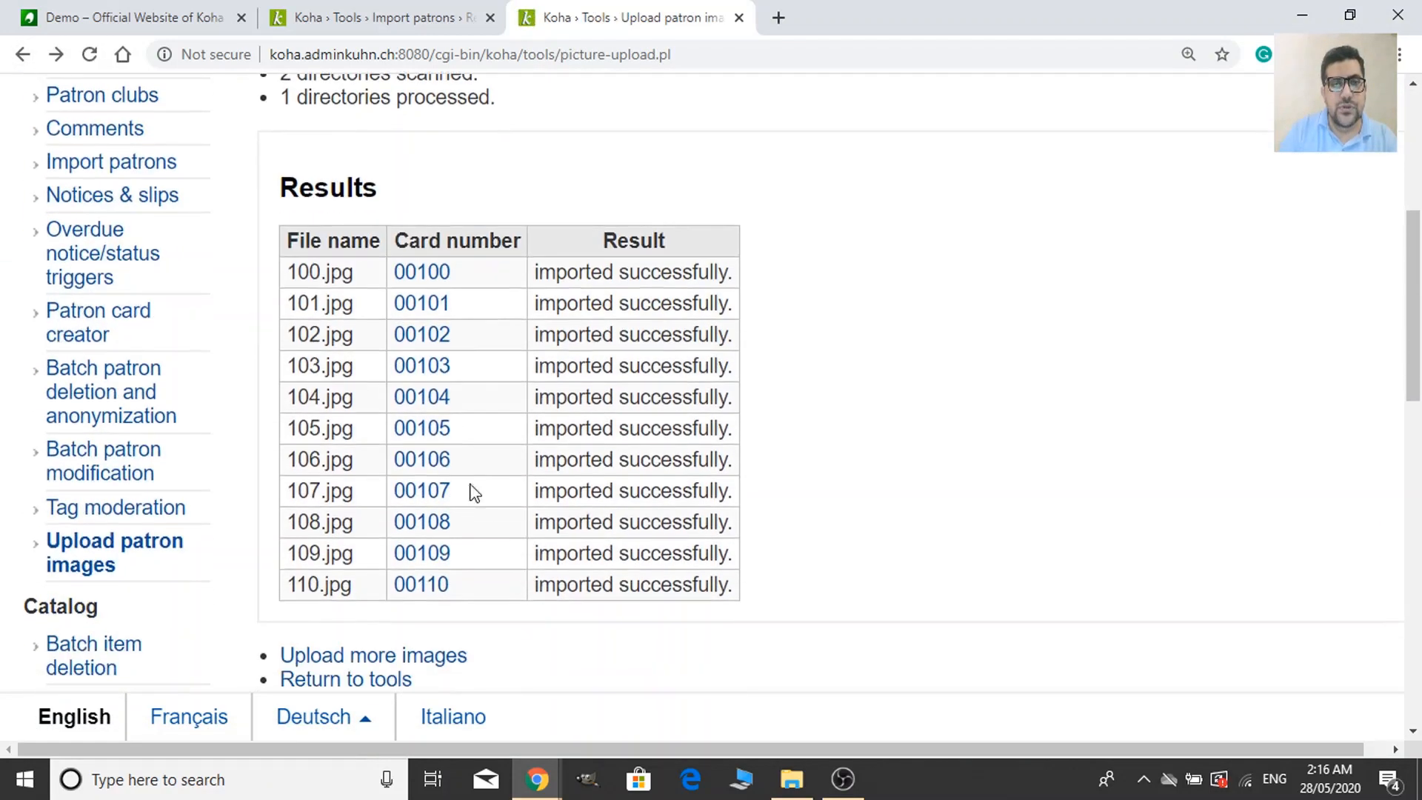
left_click(438, 304)
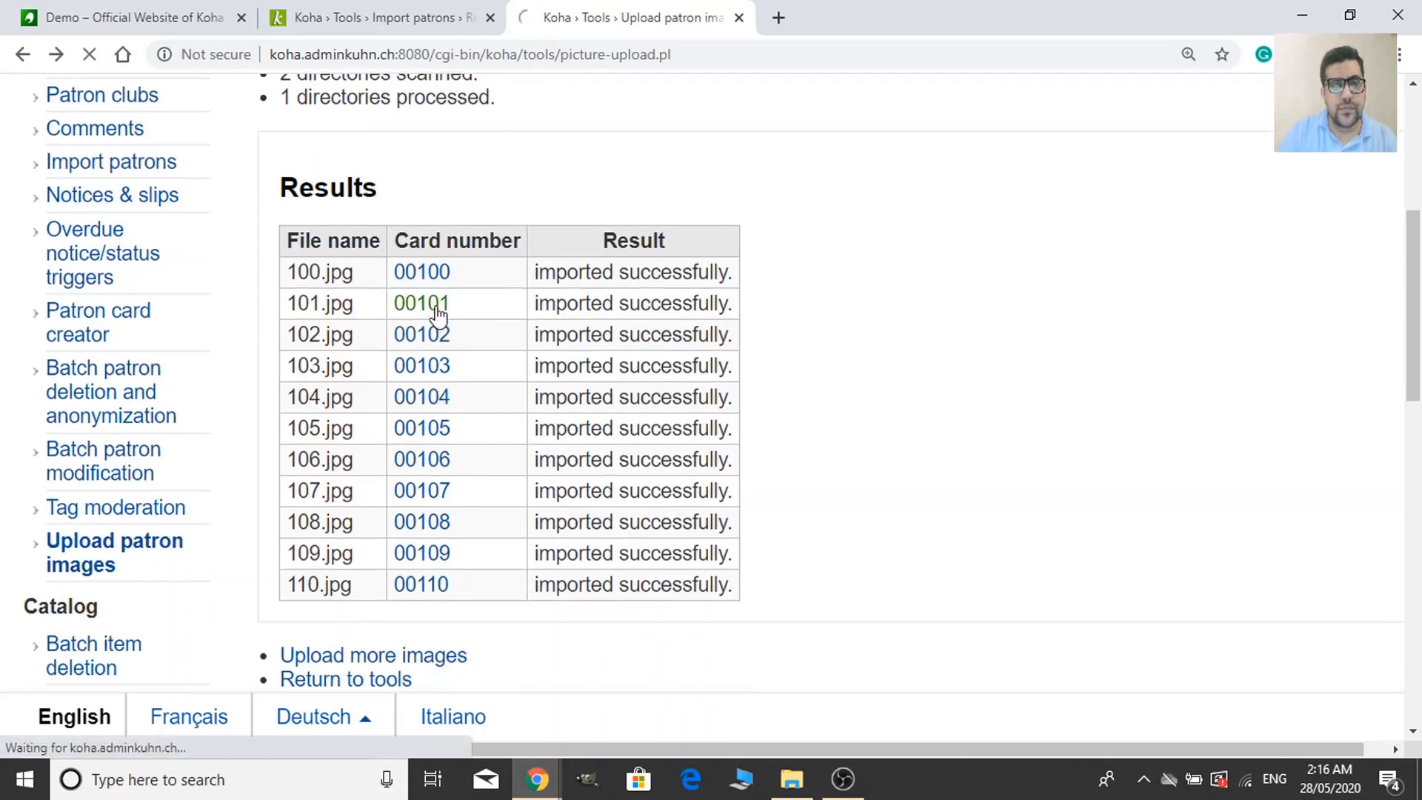
scroll(732, 506, "down", 2)
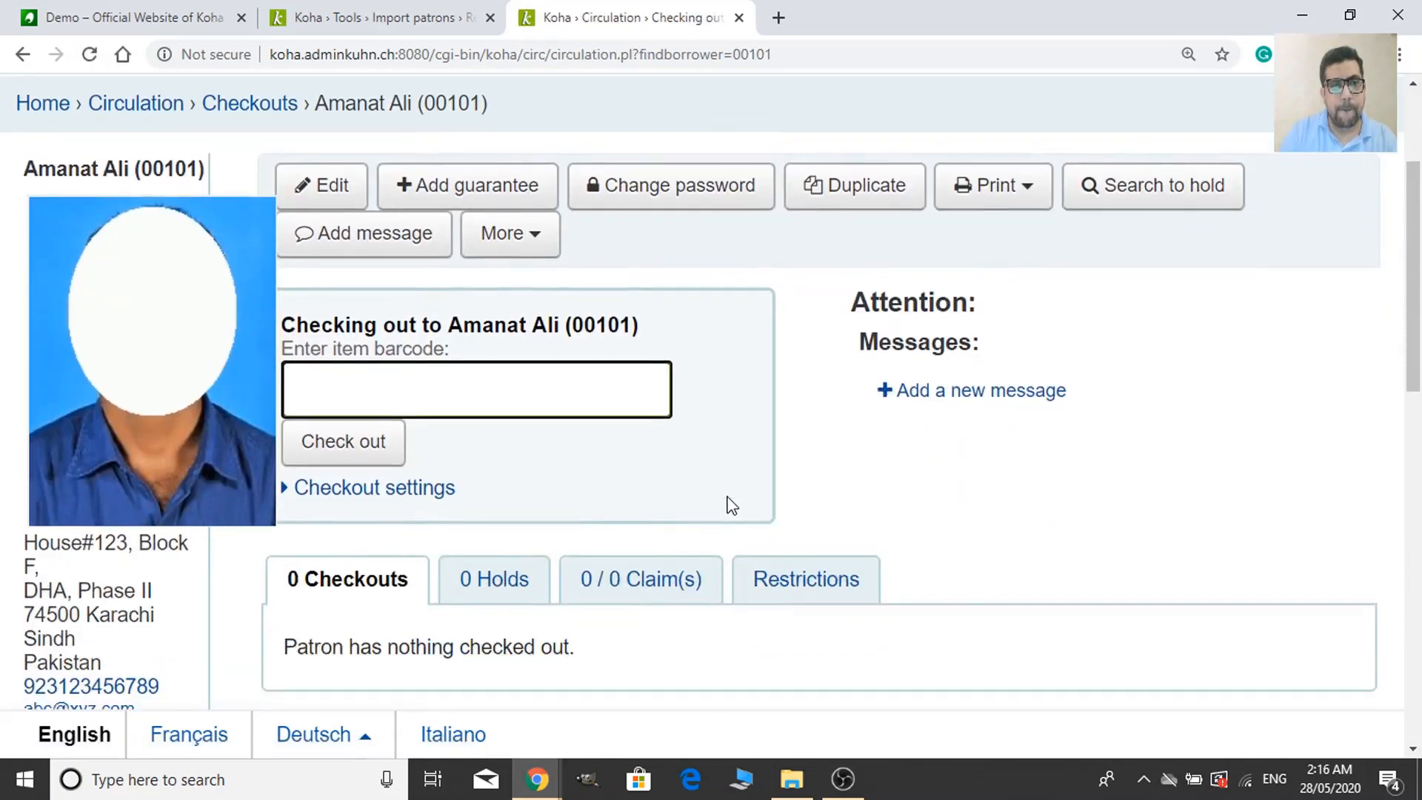
scroll(732, 506, "down", 2)
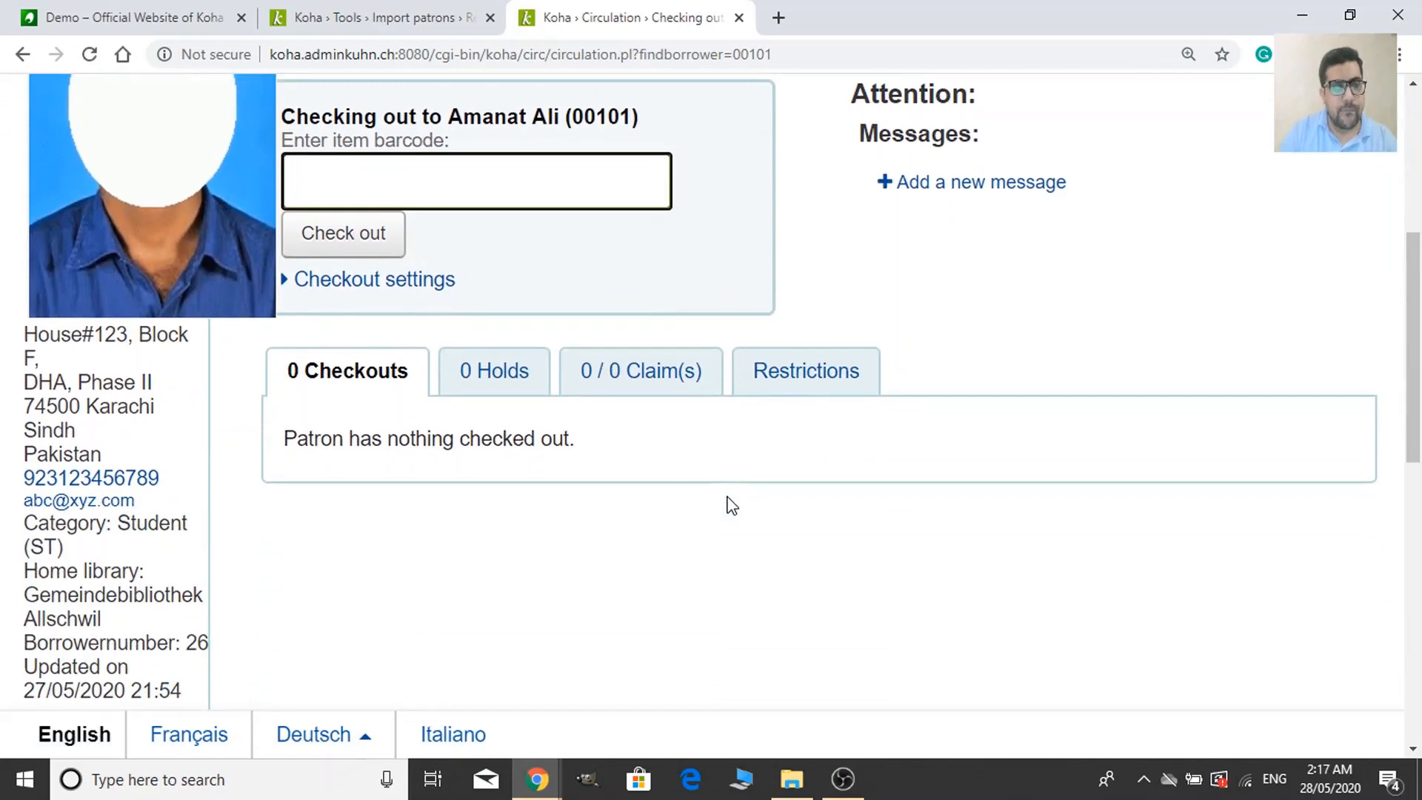
key("ctrl+minus")
key("ctrl+minus")
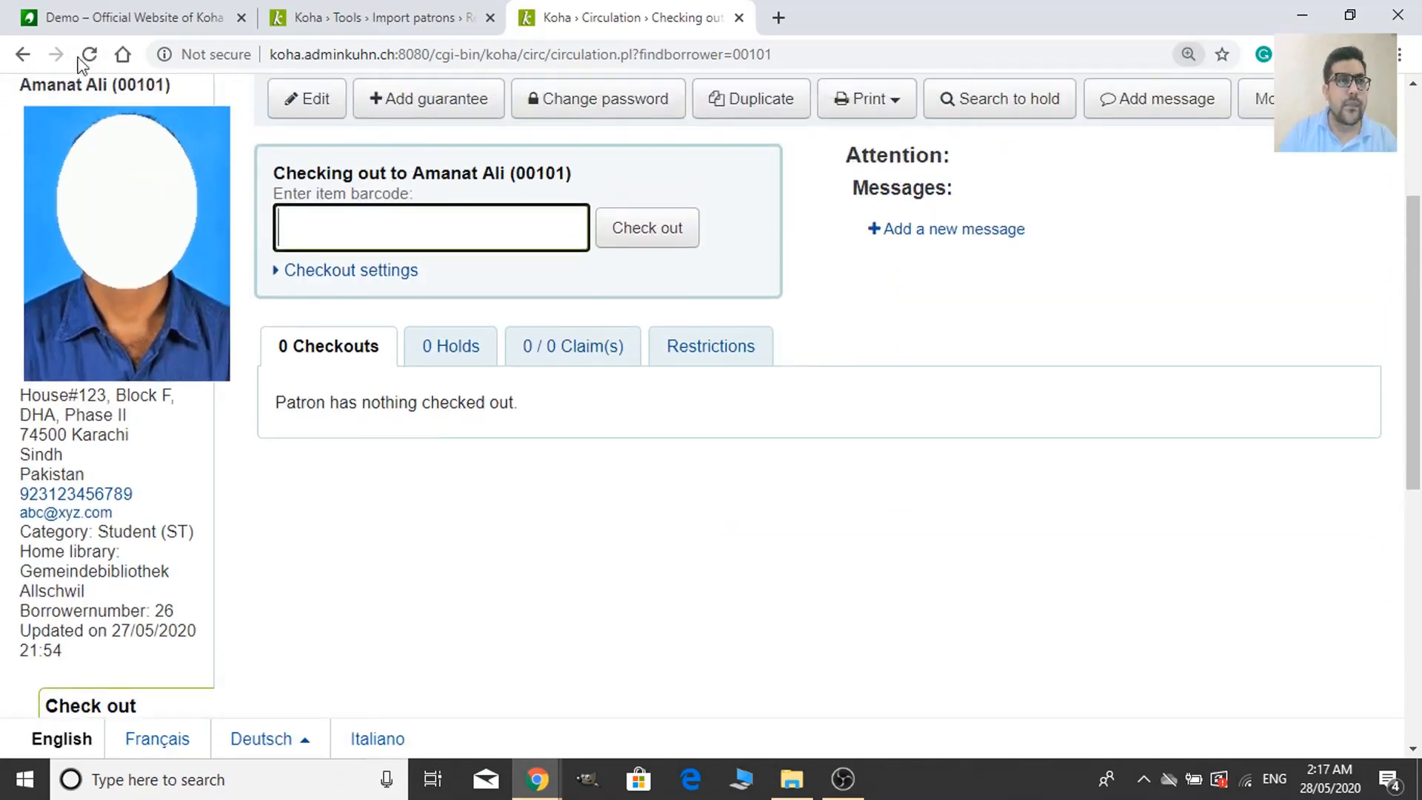
left_click(23, 54)
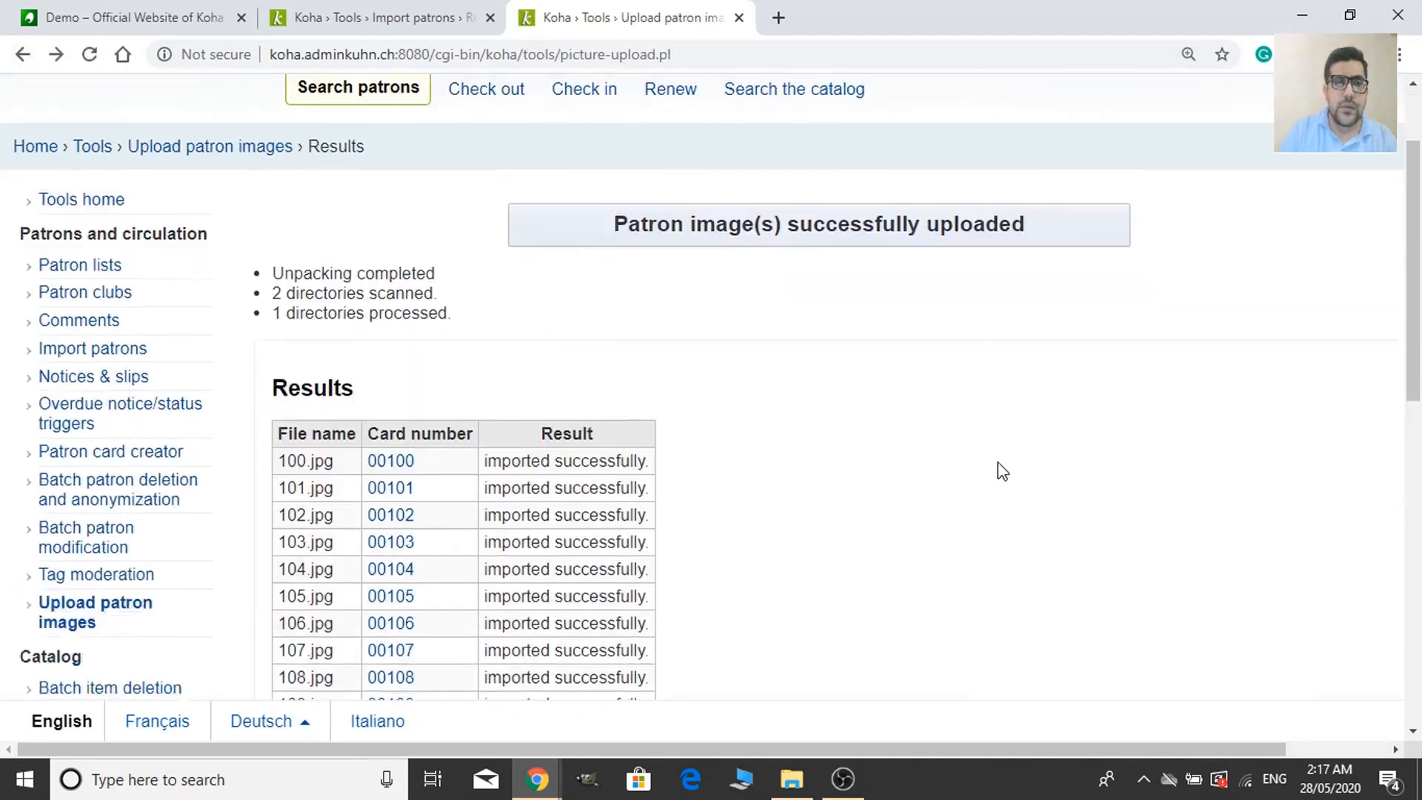
Confirm cards 00102 and 00103 show their photos, ending back on the upload results.
scroll(1002, 471, "down", 2)
left_click(400, 331)
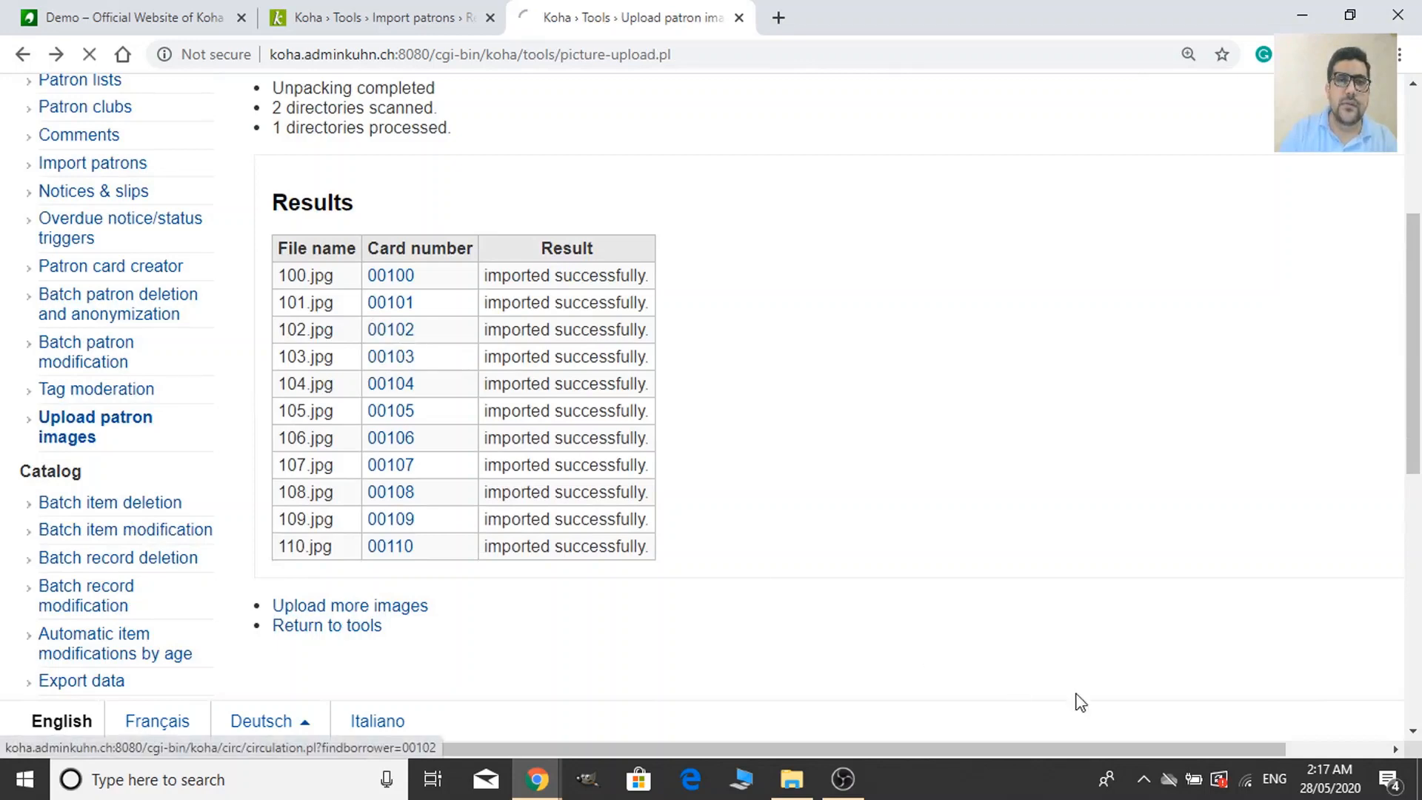
scroll(590, 527, "down", 4)
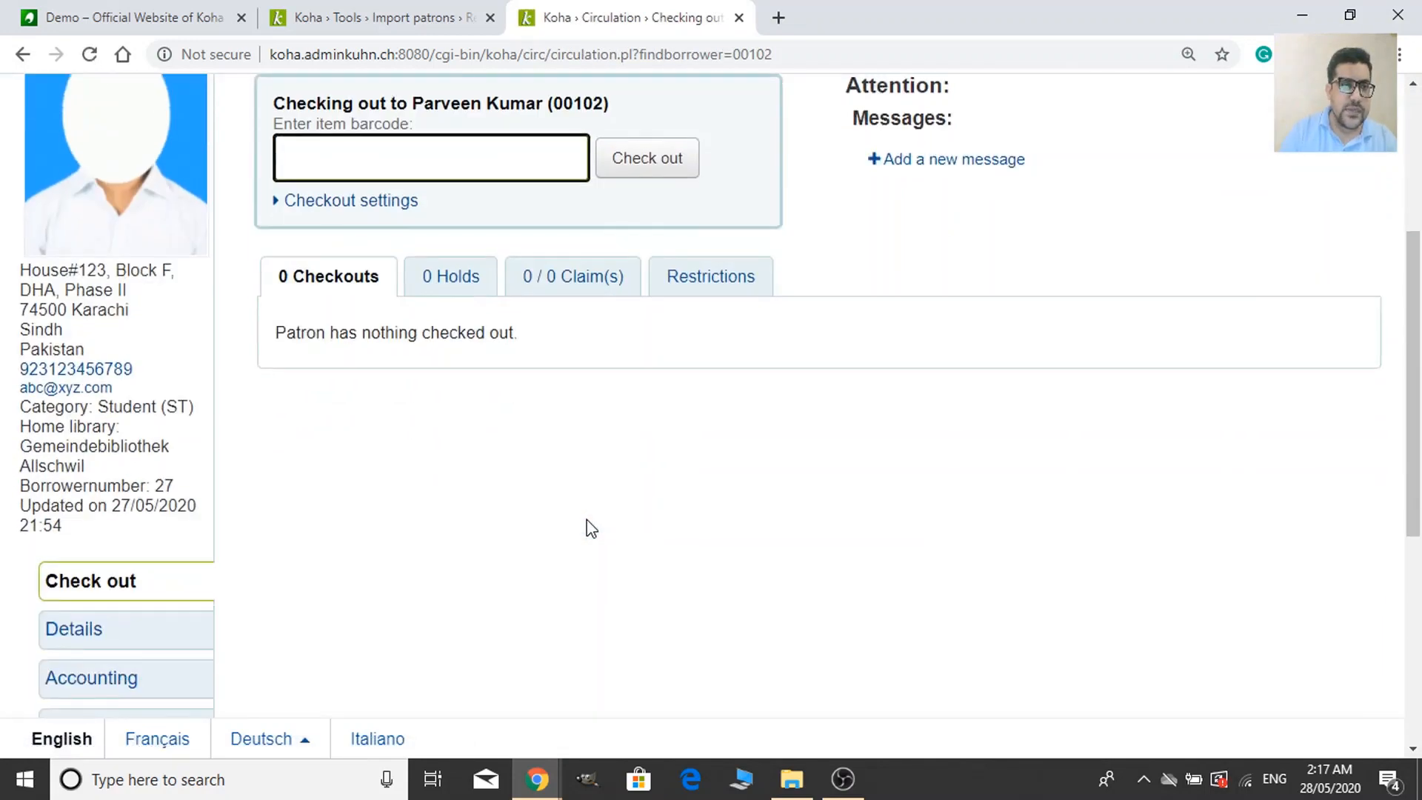
scroll(590, 527, "up", 4)
left_click(23, 54)
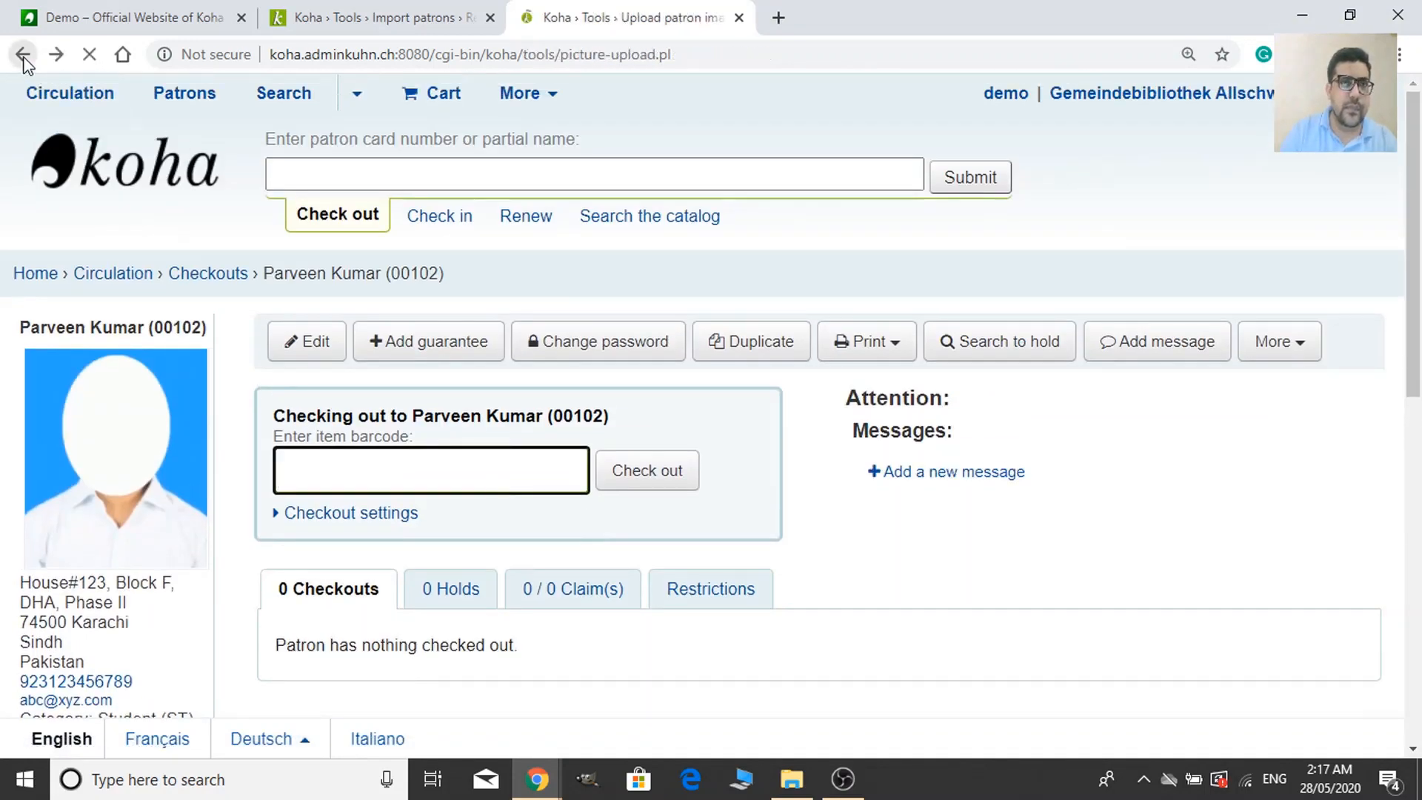
scroll(738, 496, "down", 3)
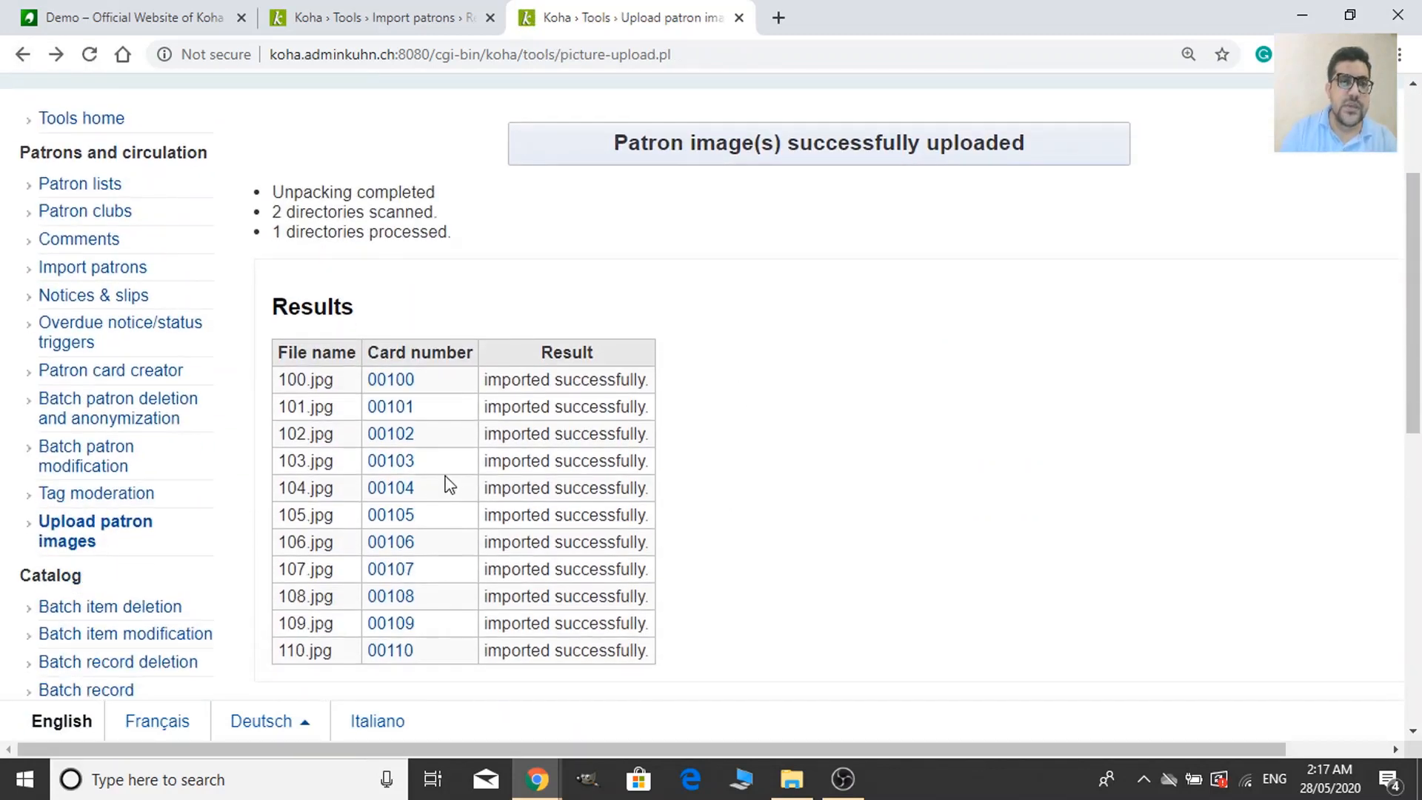
left_click(407, 468)
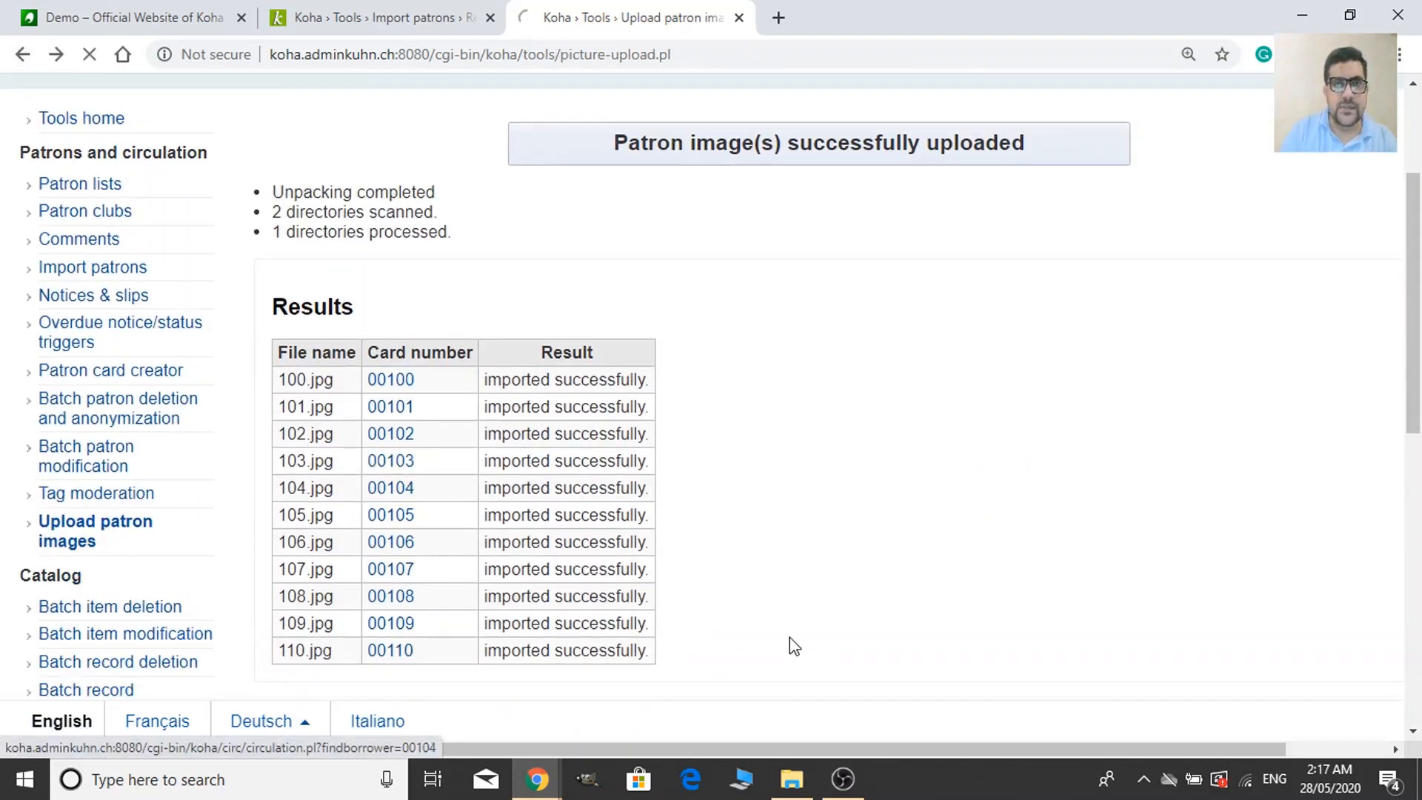
scroll(817, 656, "down", 3)
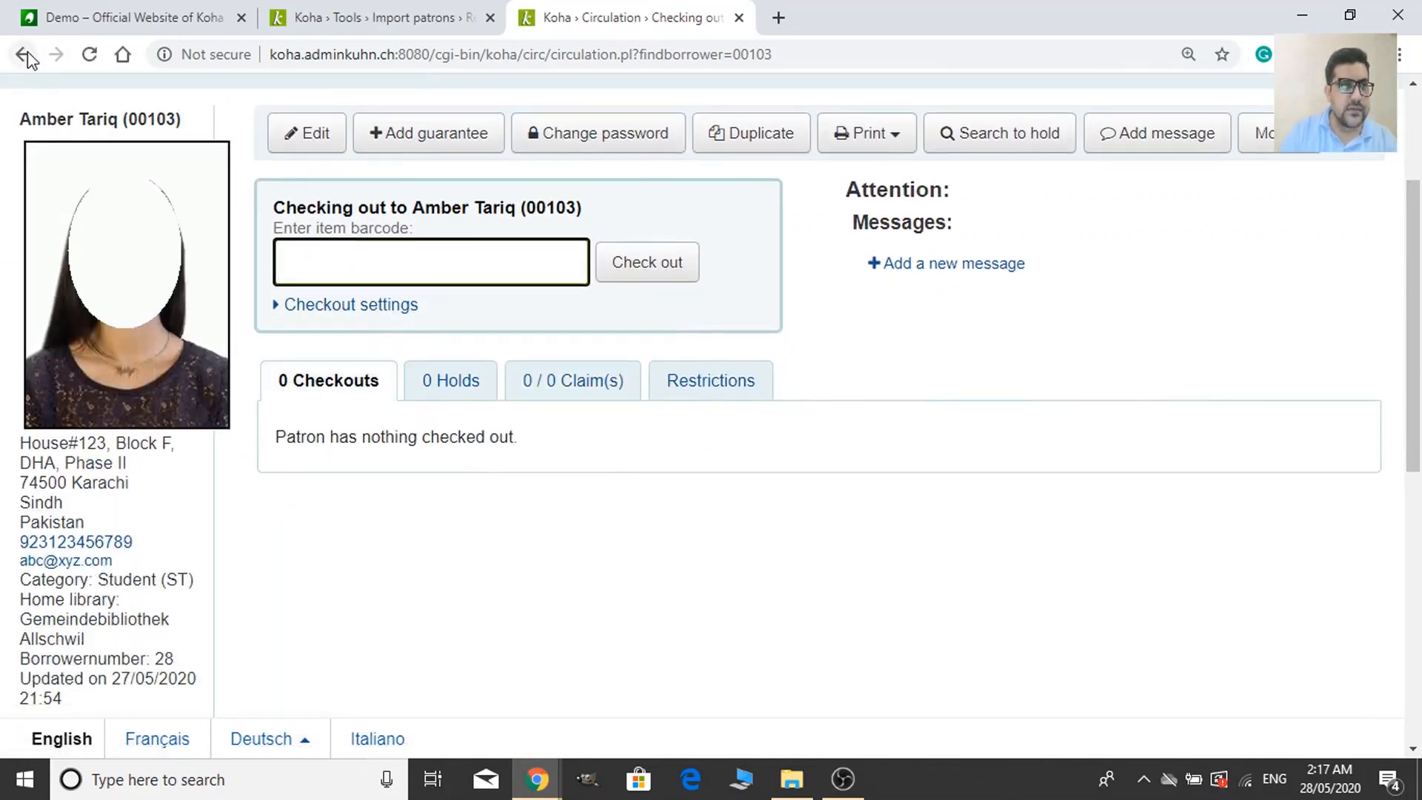
key("alt+Left")
scroll(772, 641, "down", 4)
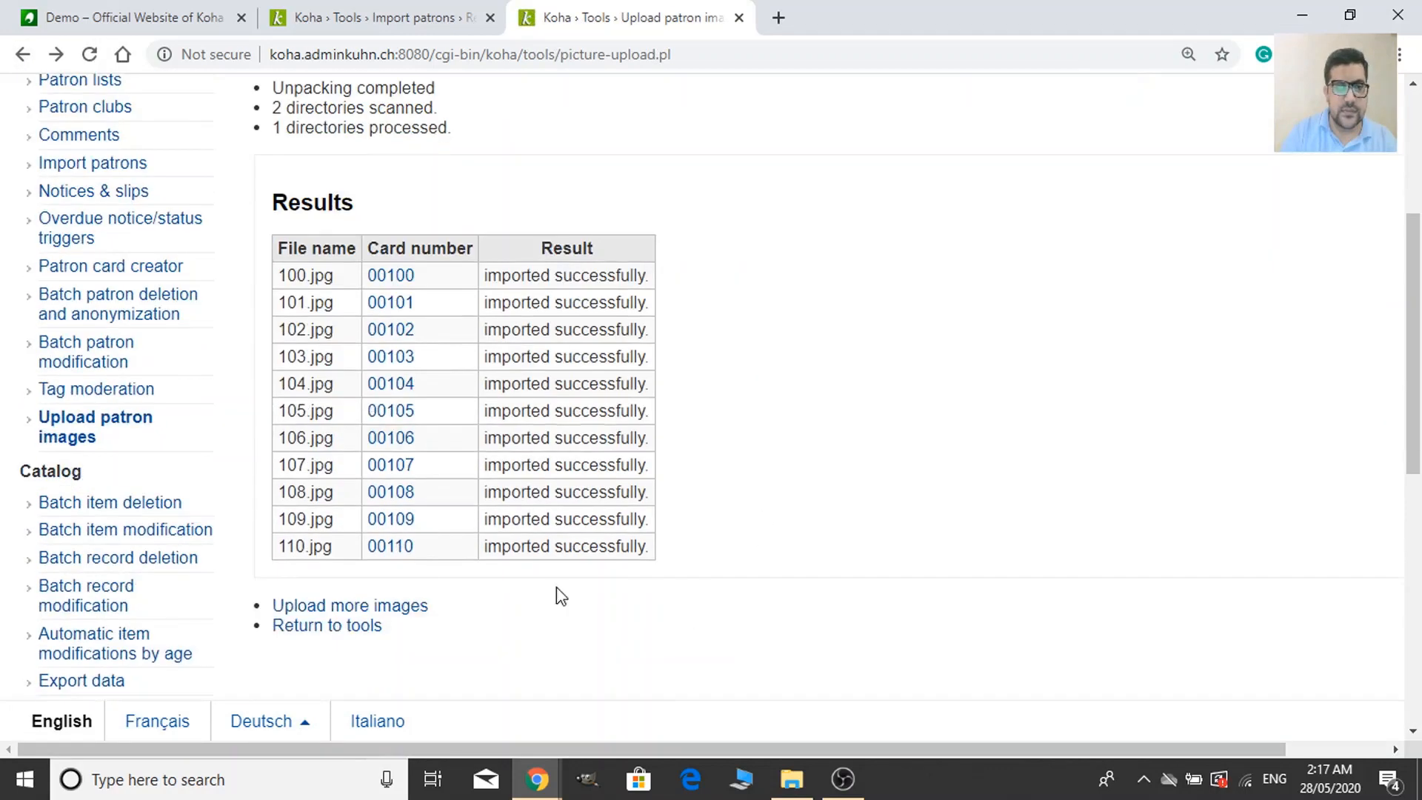
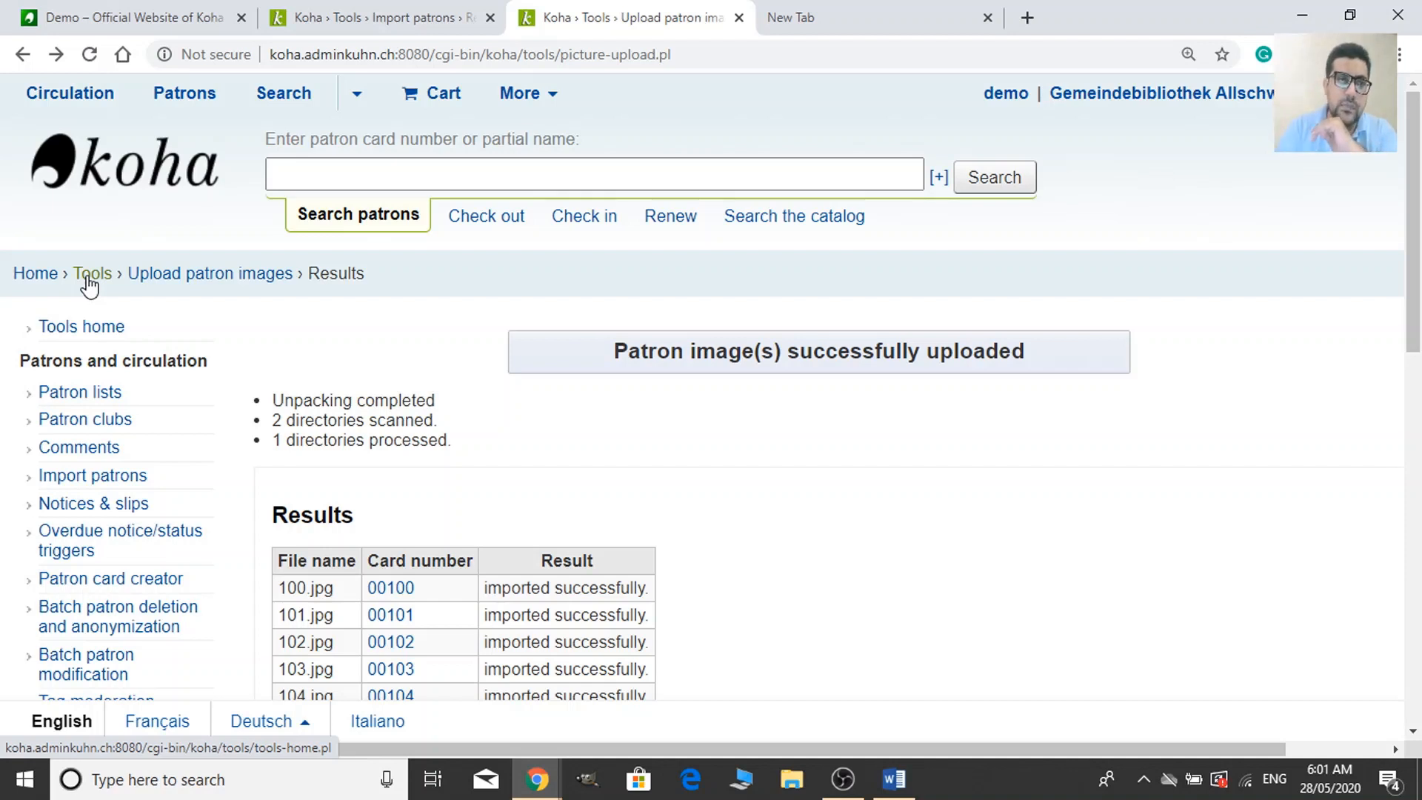
Go from Tools to the Batch patron modification tool.
left_click(88, 281)
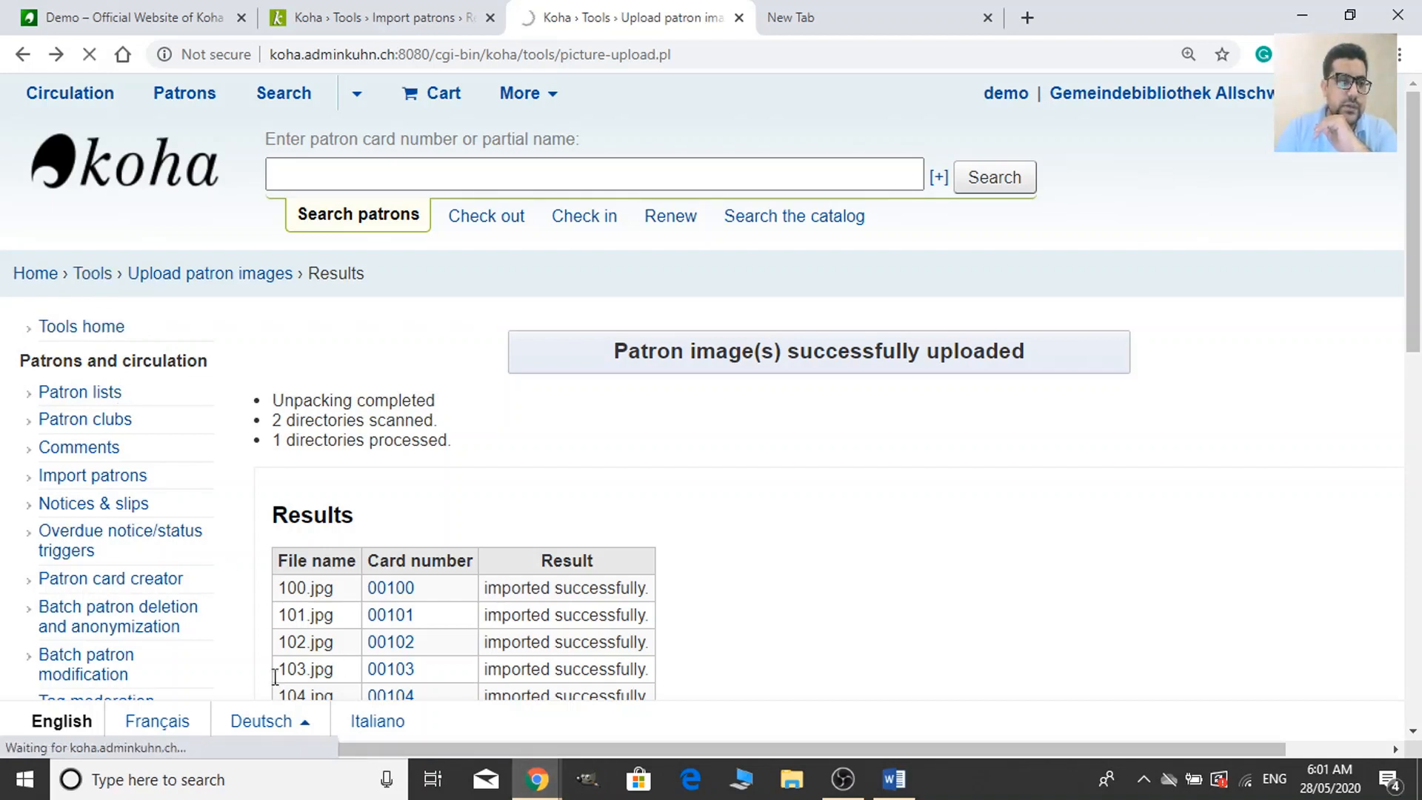
scroll(358, 517, "down", 3)
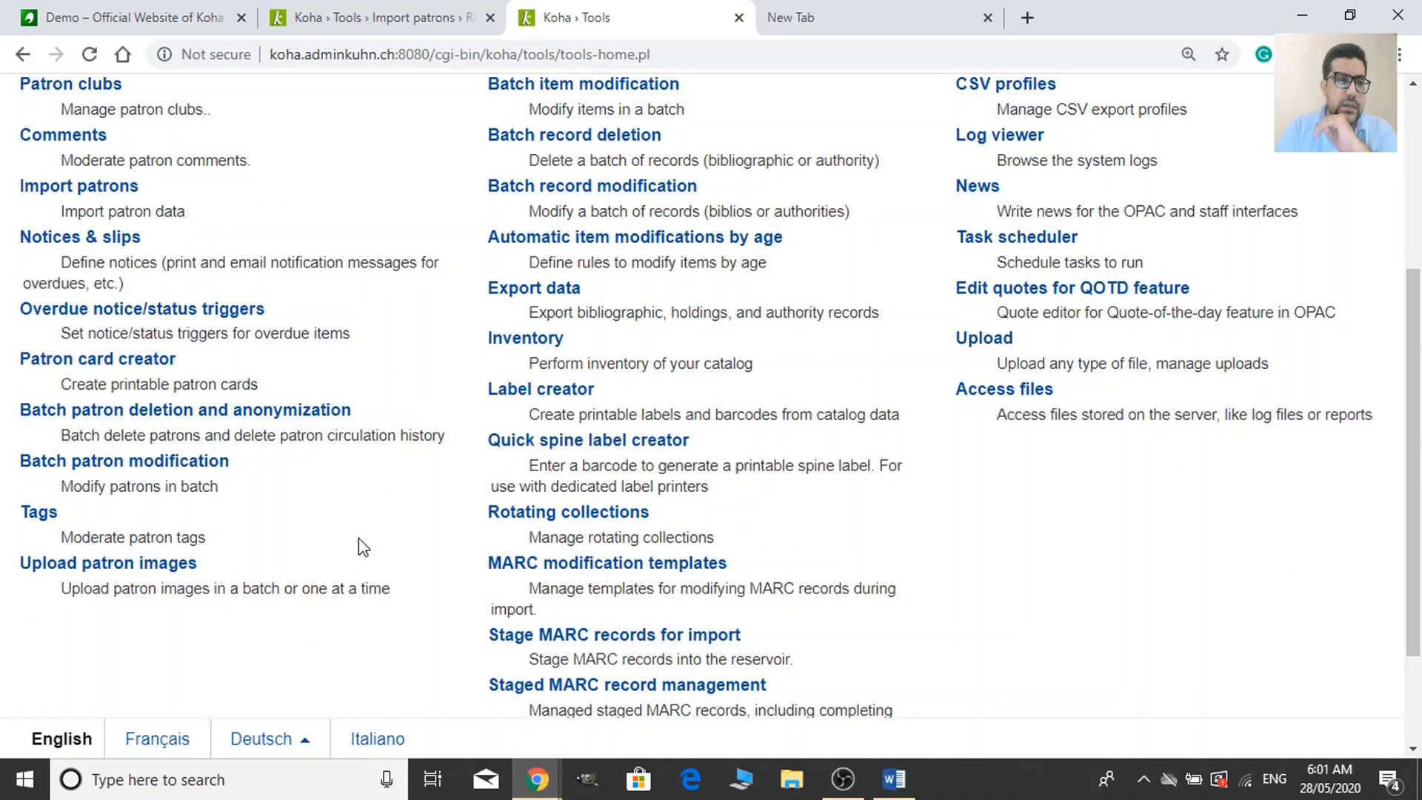
scroll(358, 538, "up", 2)
scroll(37, 614, "down", 2)
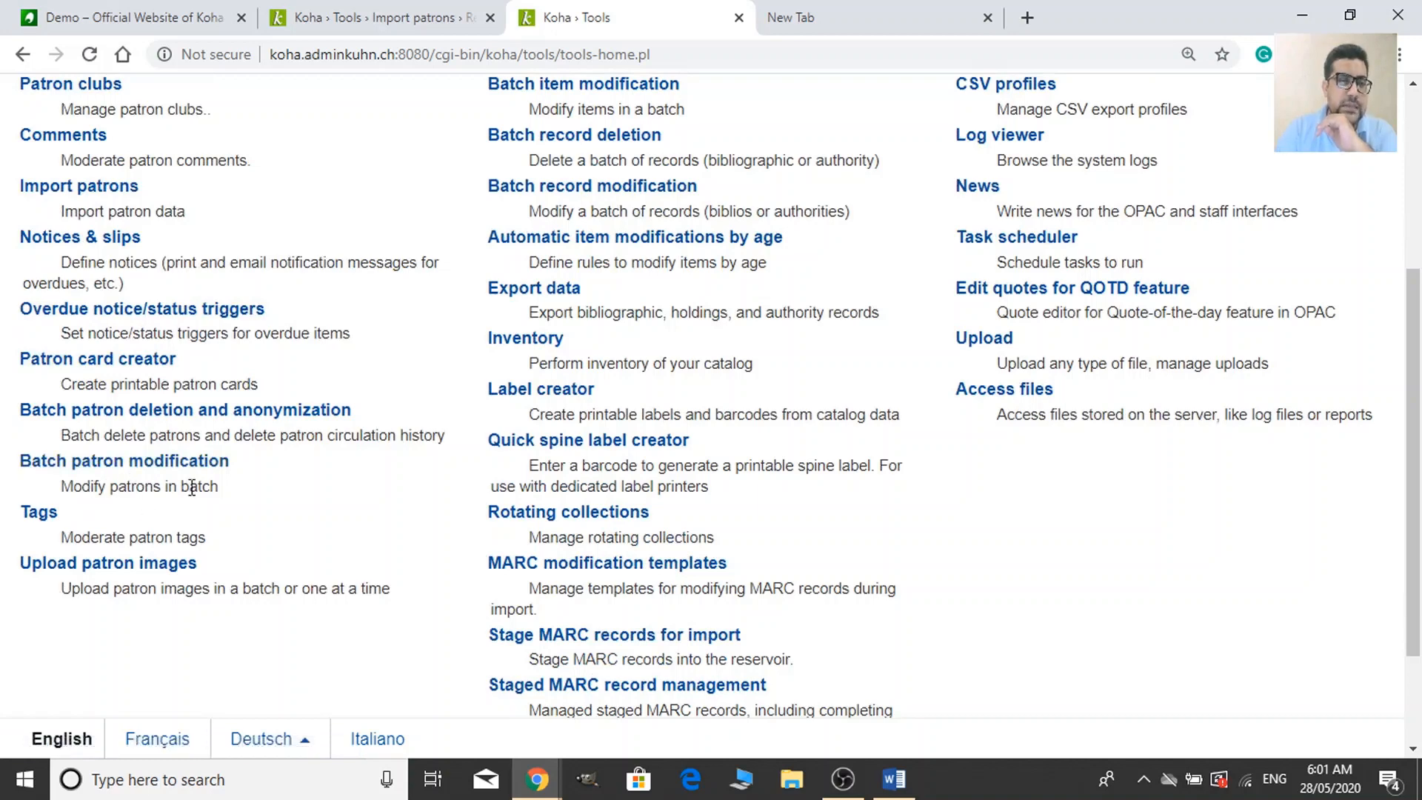
left_click(211, 465)
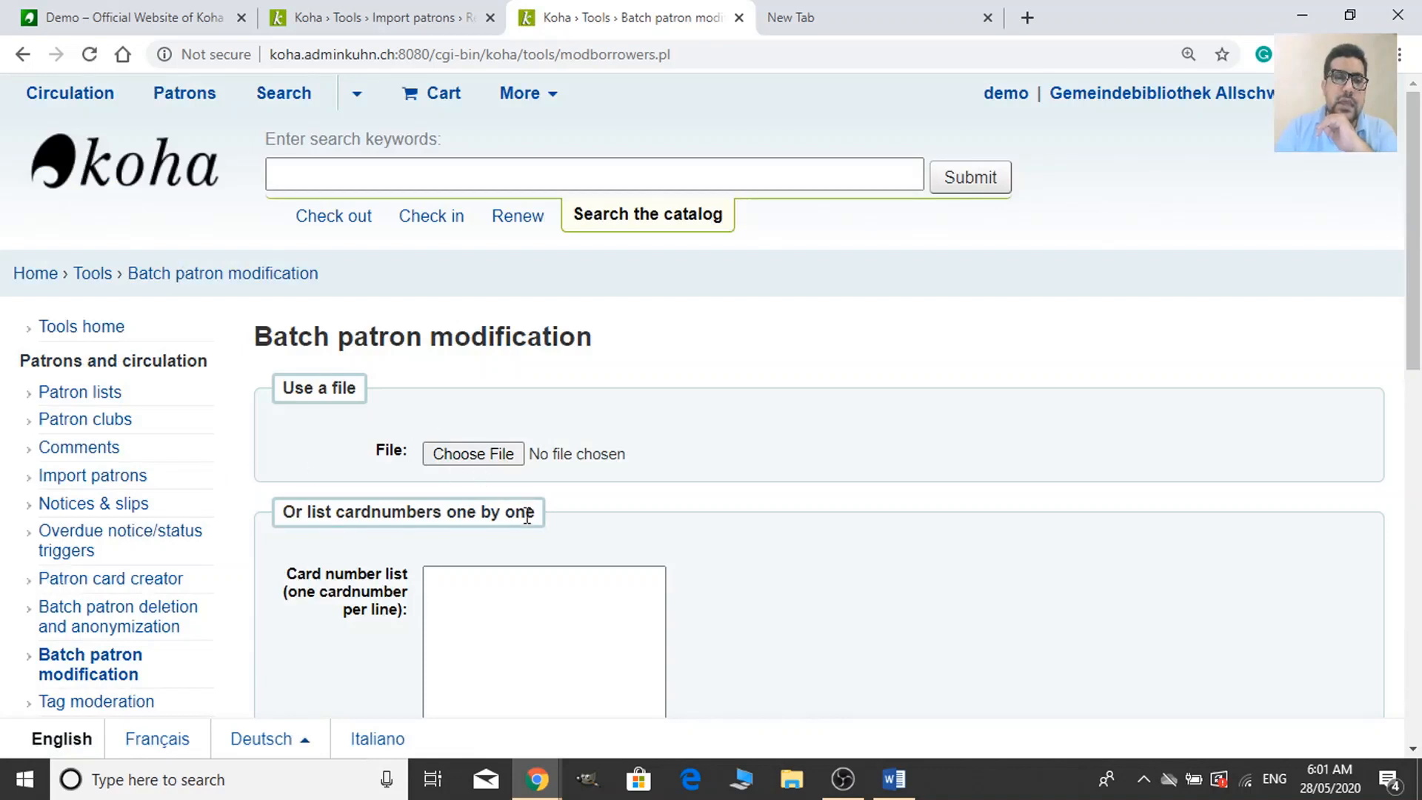
scroll(401, 395, "down", 3)
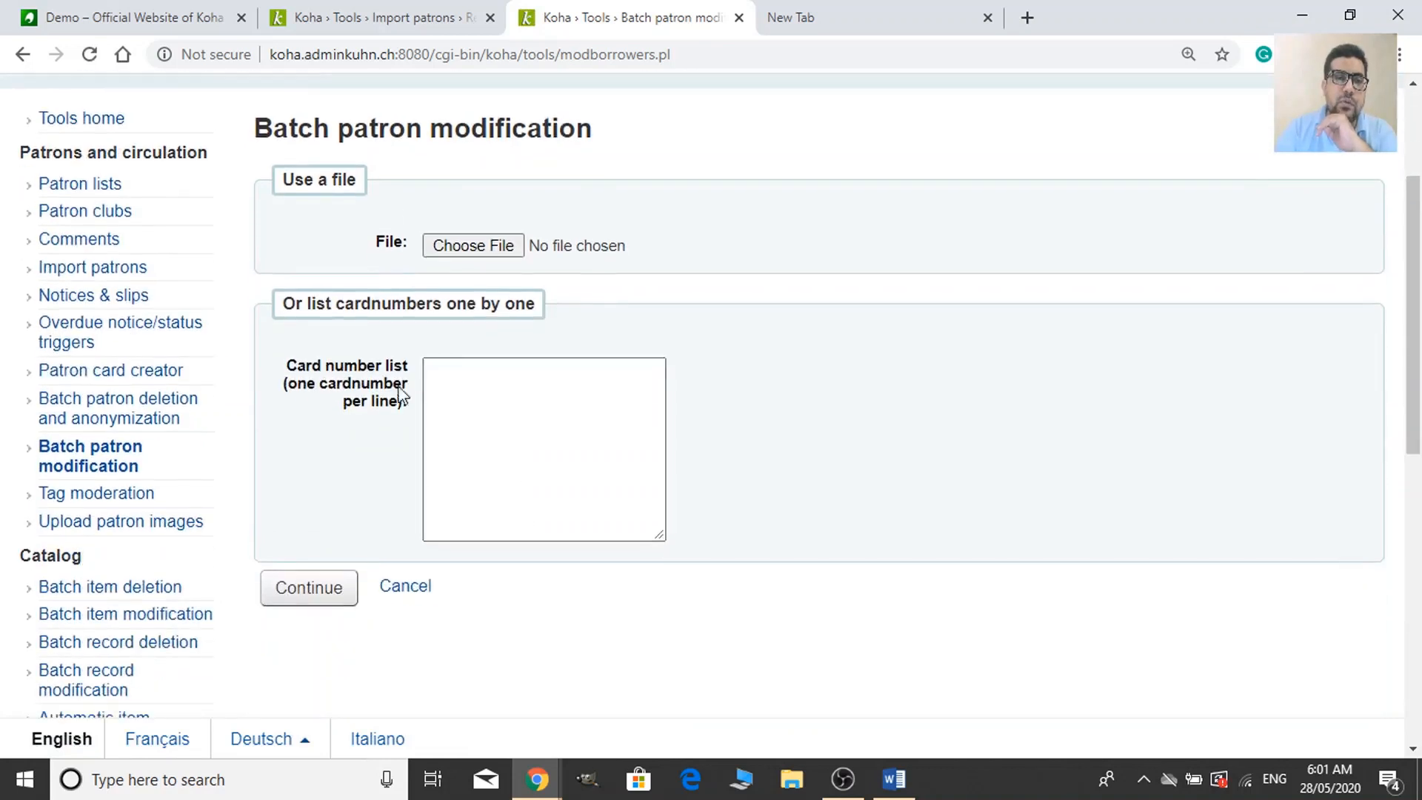
Paste card numbers 00100 through 00110 into the Card number list, zoomed to 175%.
left_click(530, 405)
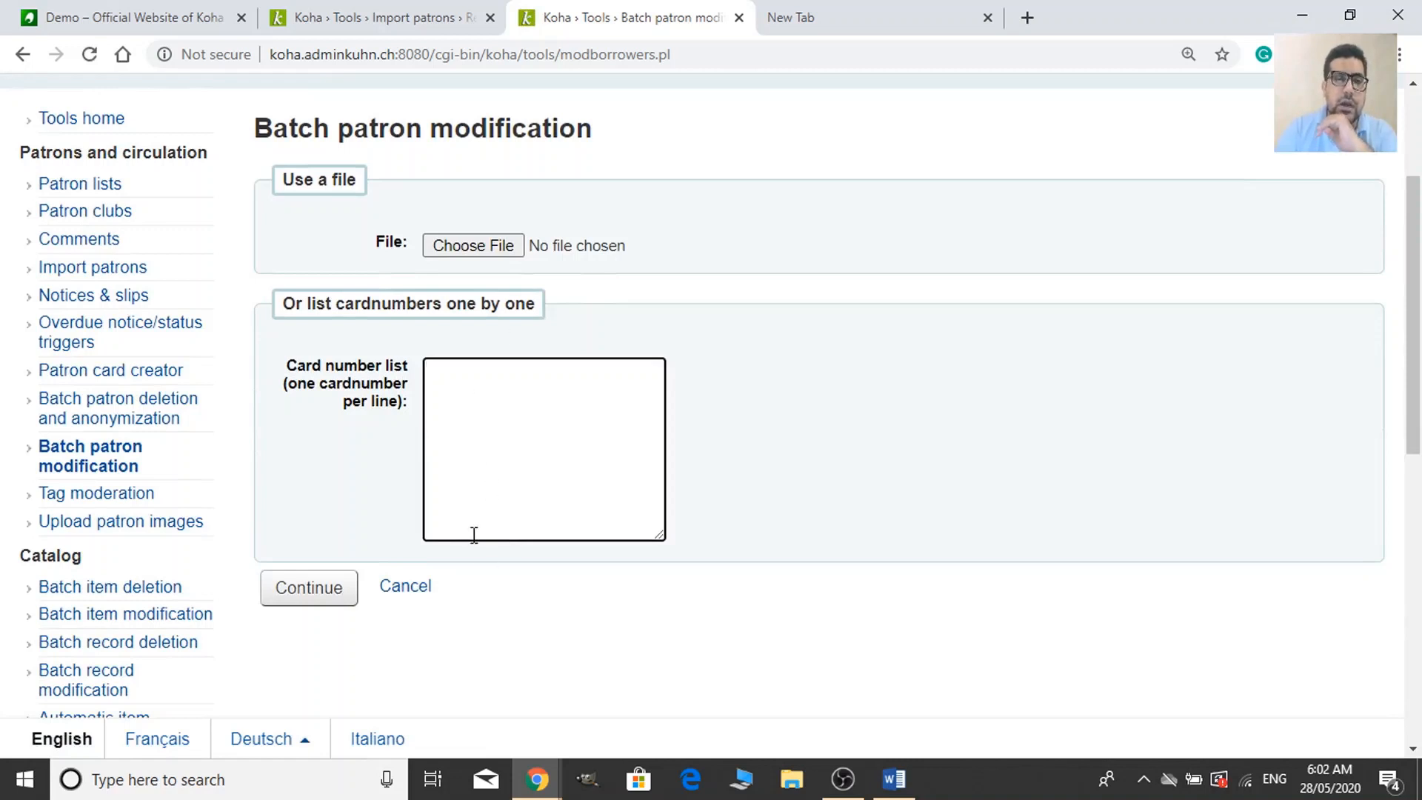
right_click(502, 411)
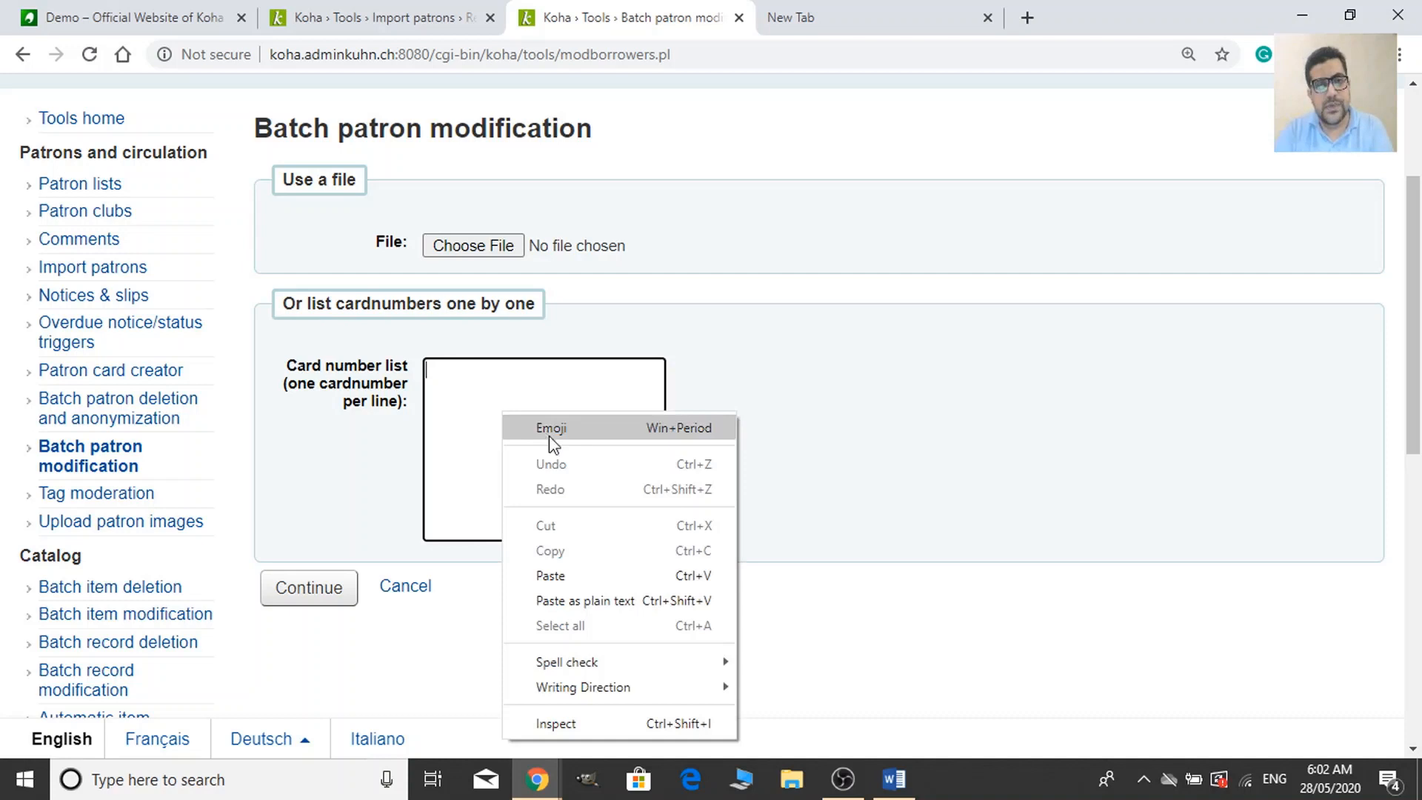
left_click(602, 576)
scroll(582, 488, "up", 1)
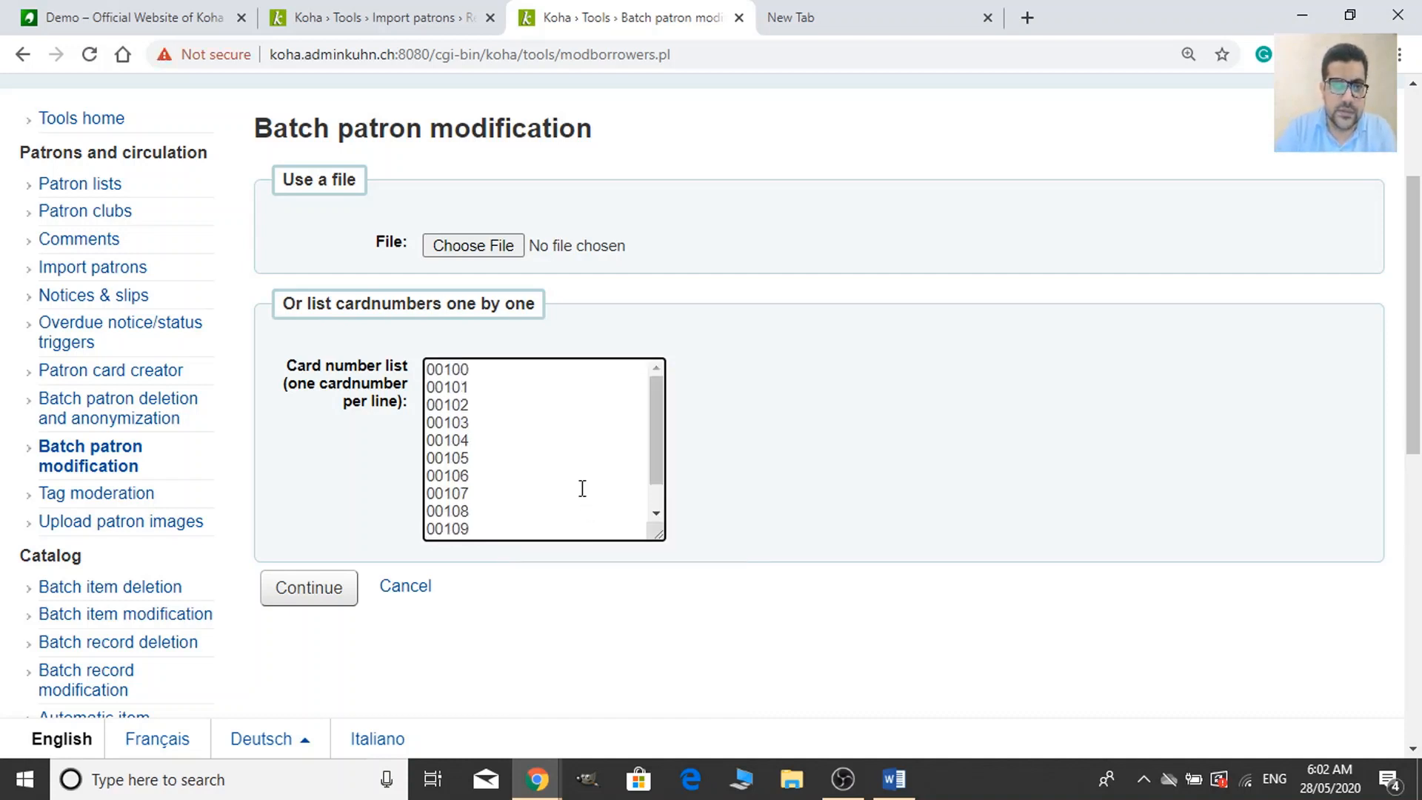
left_click_drag(513, 374, 454, 473)
left_click(490, 533)
left_click(495, 365)
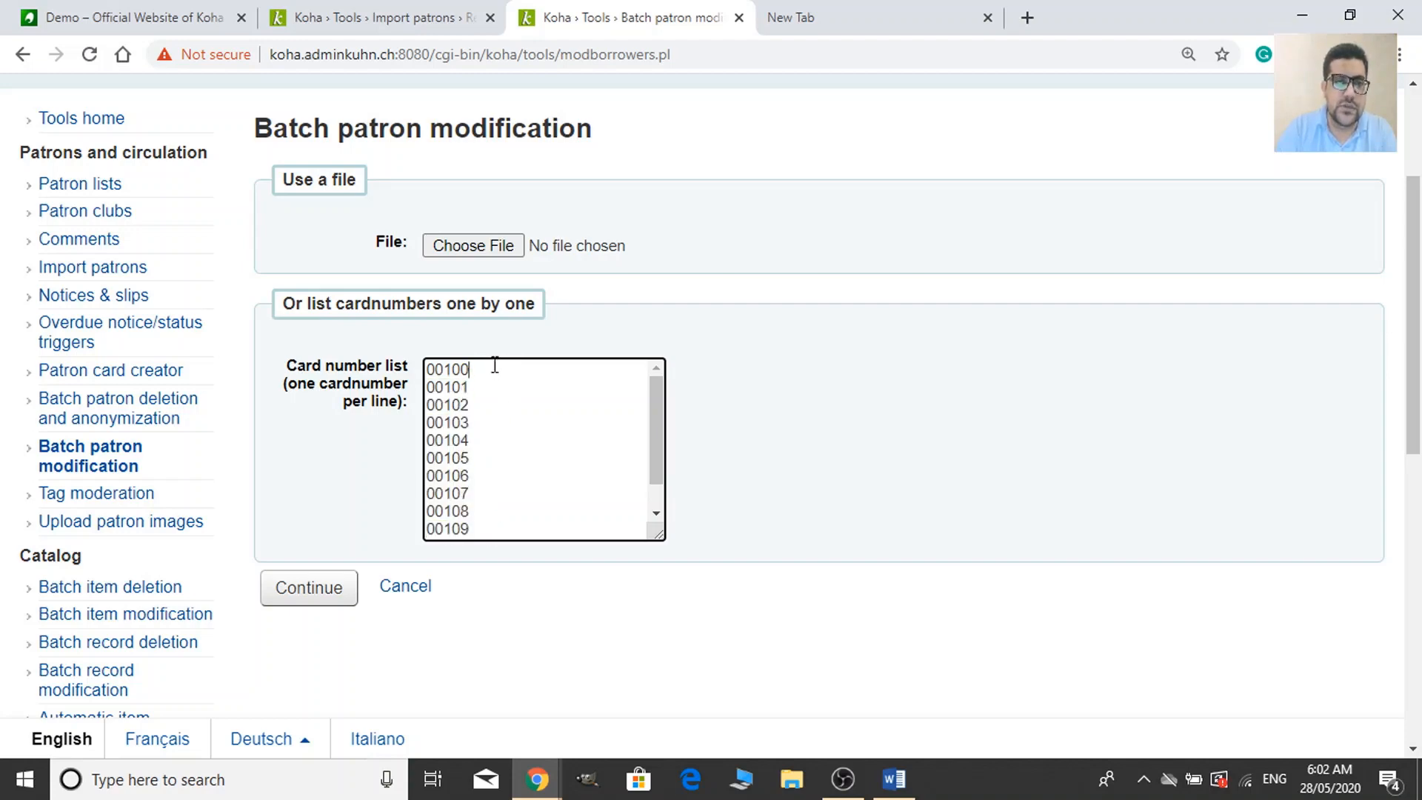
key("ctrl+plus")
key("ctrl+plus")
key("ctrl+plus")
key("ctrl+plus")
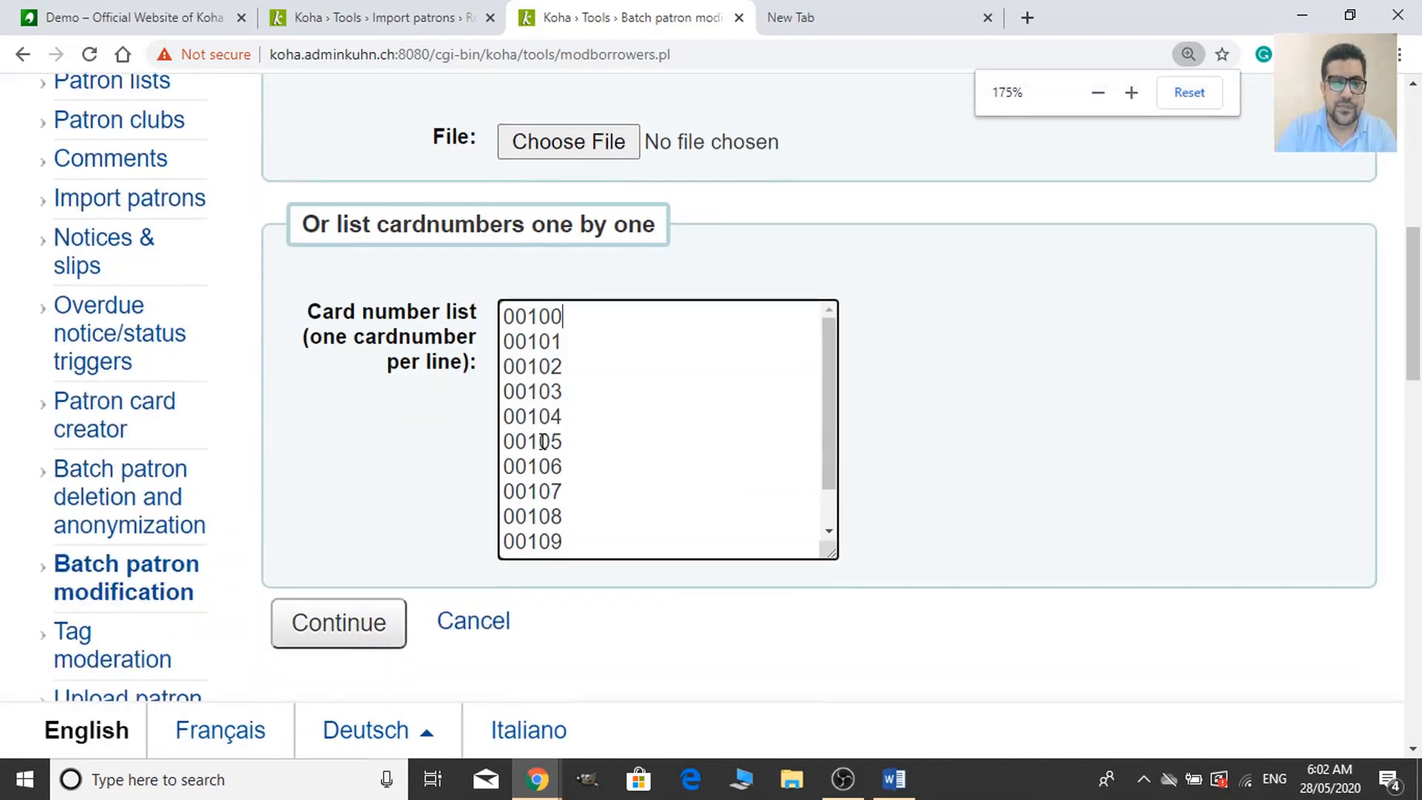
left_click_drag(567, 317, 484, 311)
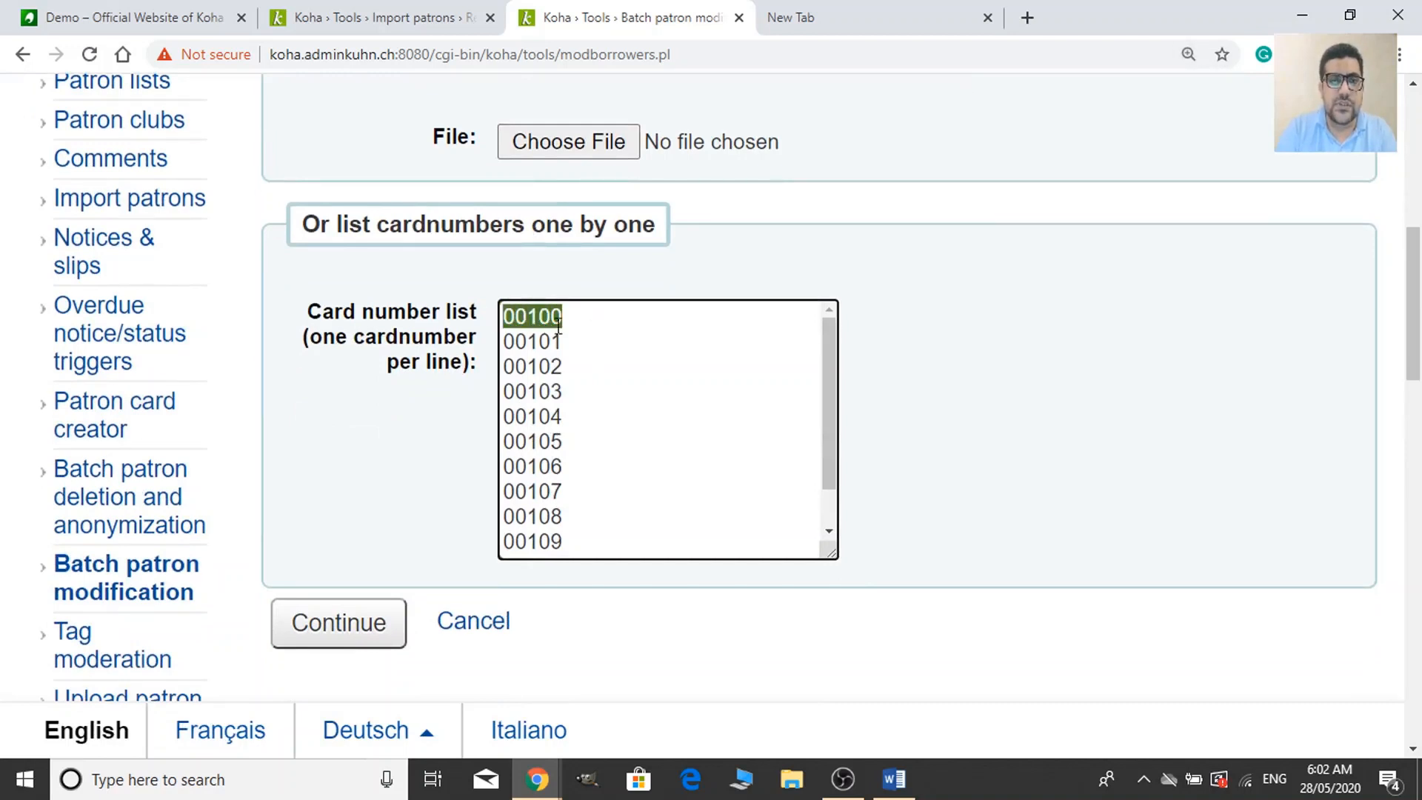
scroll(576, 516, "down", 1)
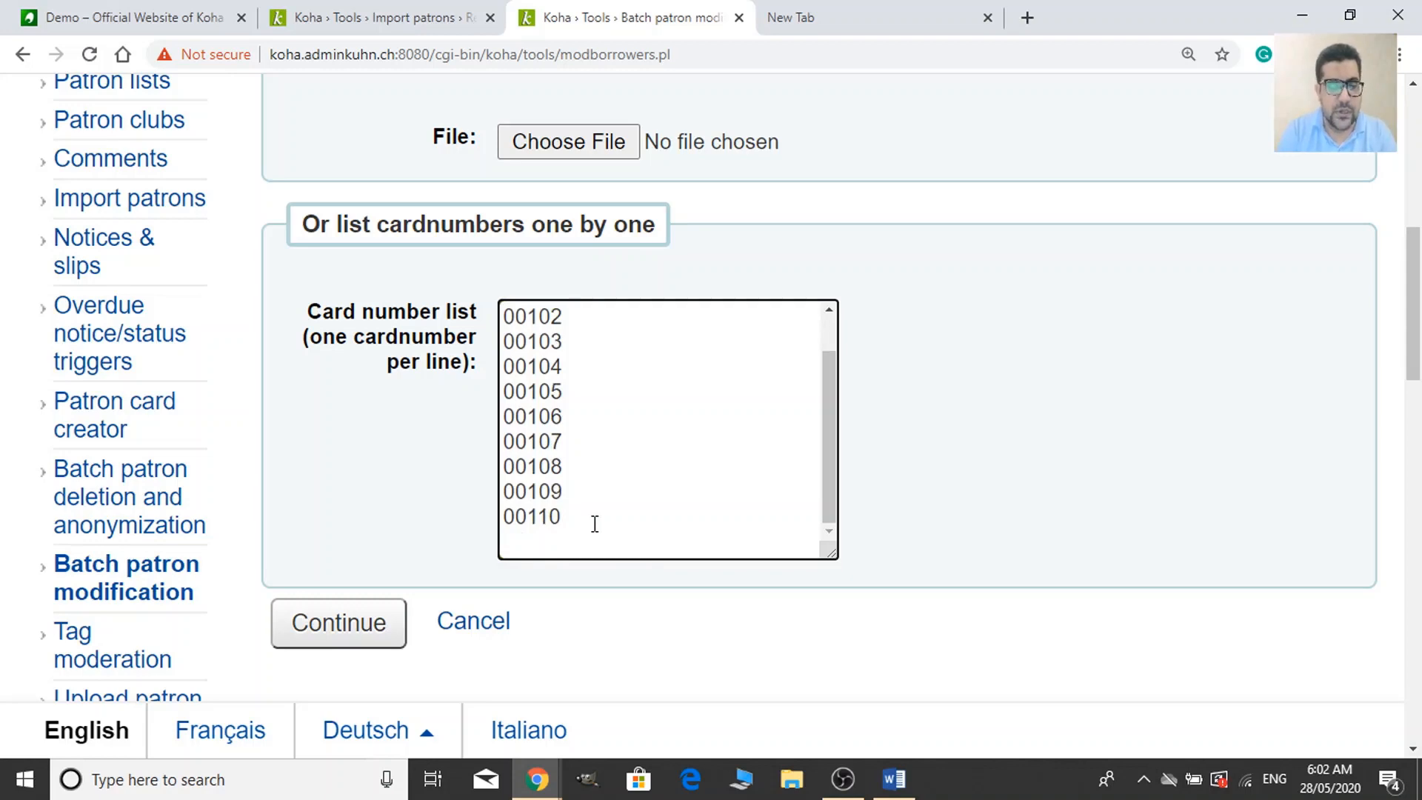
key("super")
Open Notepad and paste in the card numbers 00100 through 00110.
type("ote")
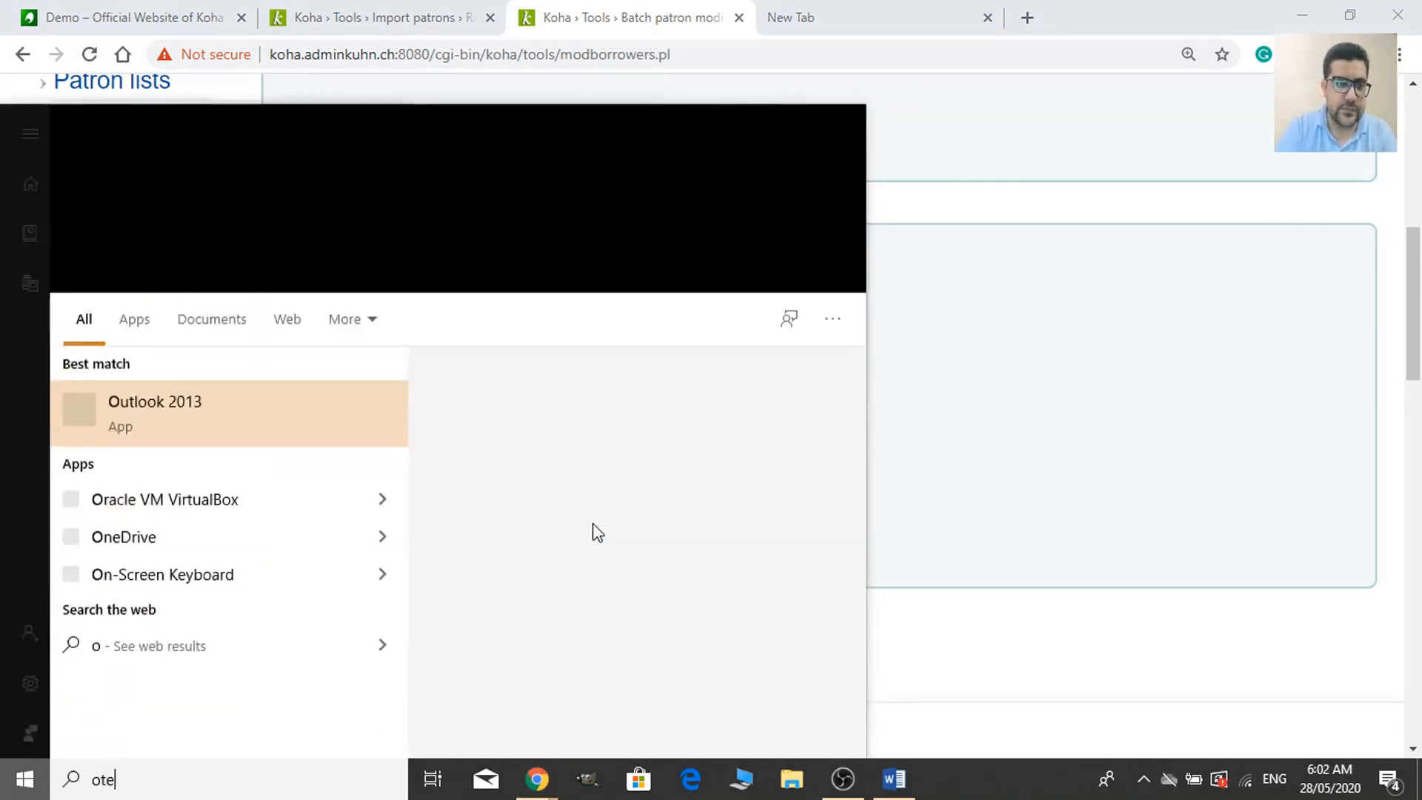
left_click(640, 265)
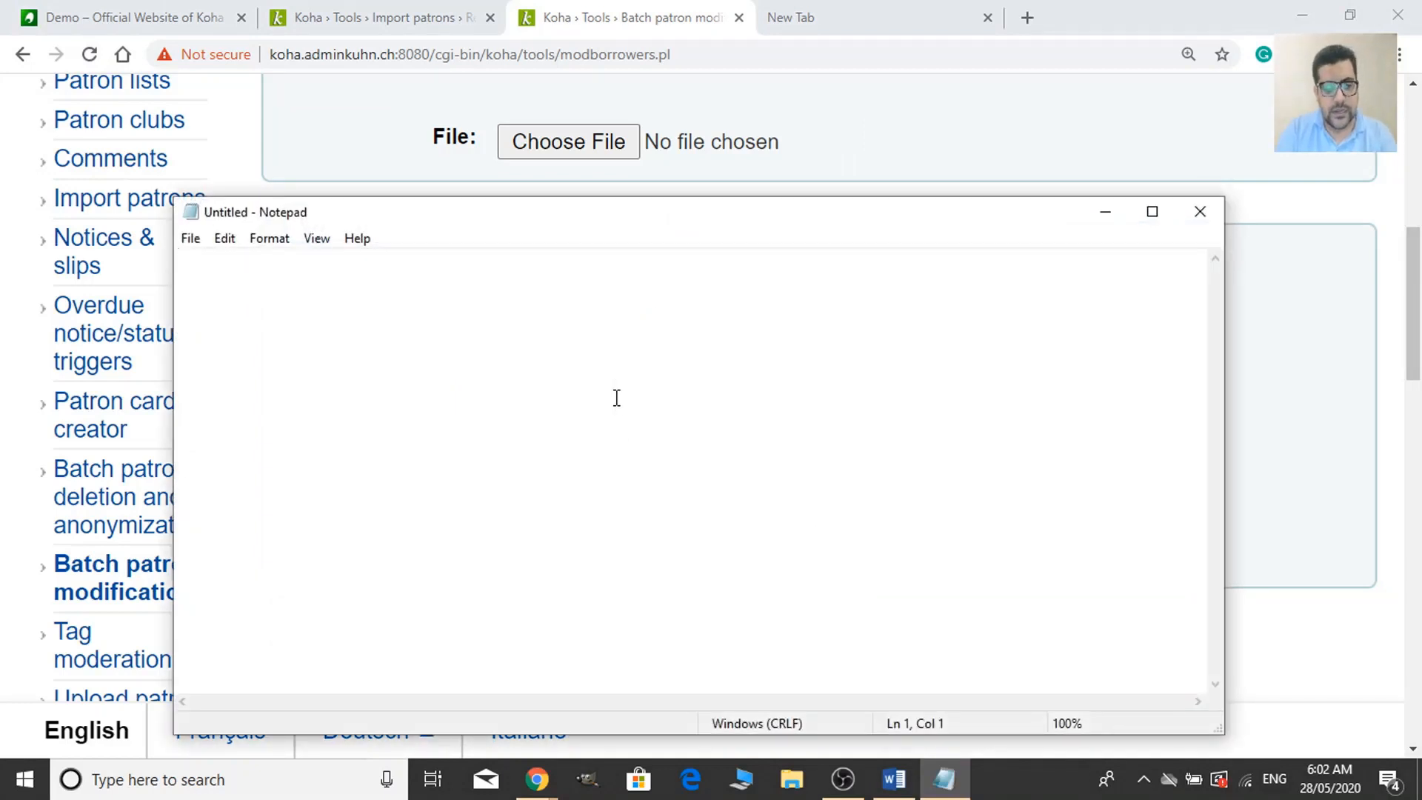
key("ctrl+v")
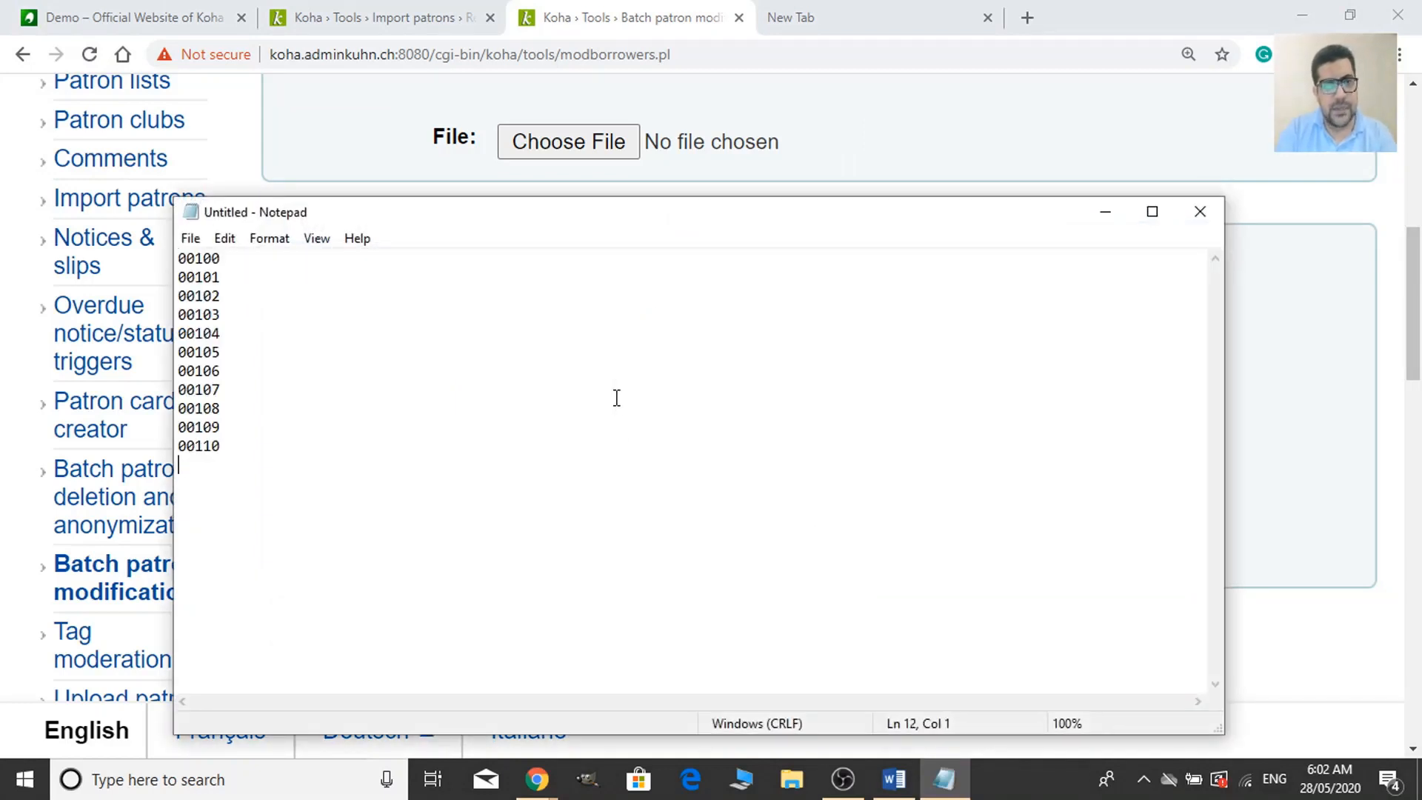
left_click(251, 447)
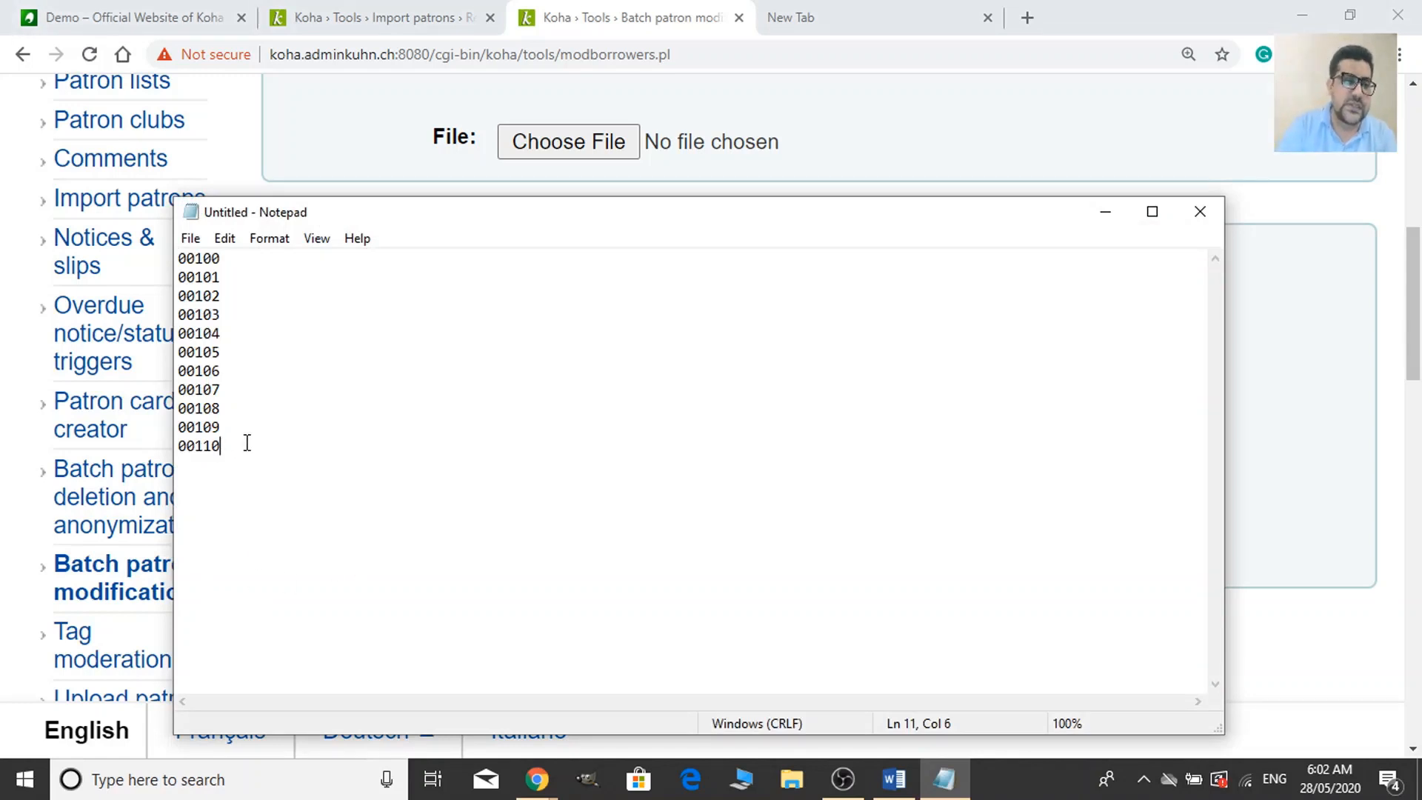
left_click_drag(245, 447, 180, 257)
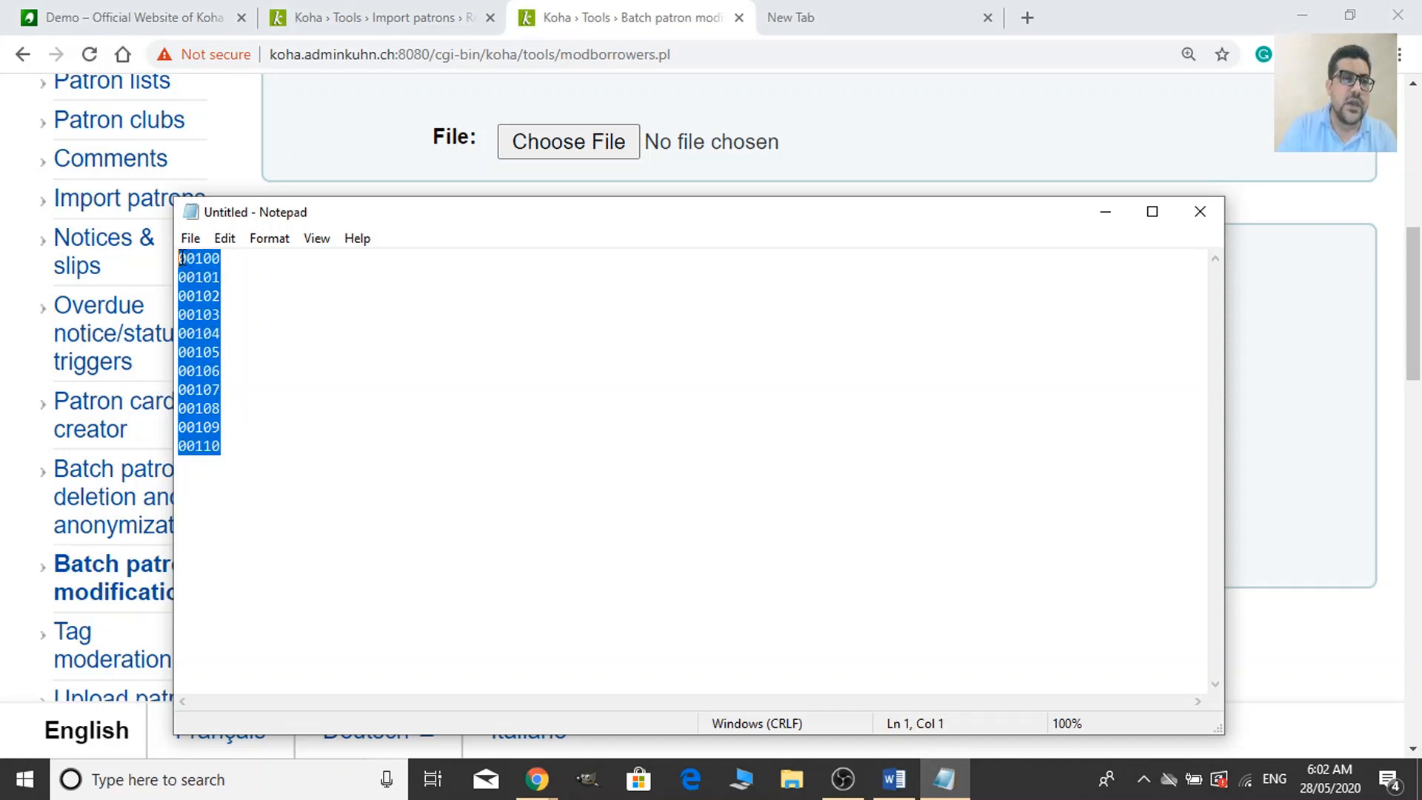
left_click(284, 453)
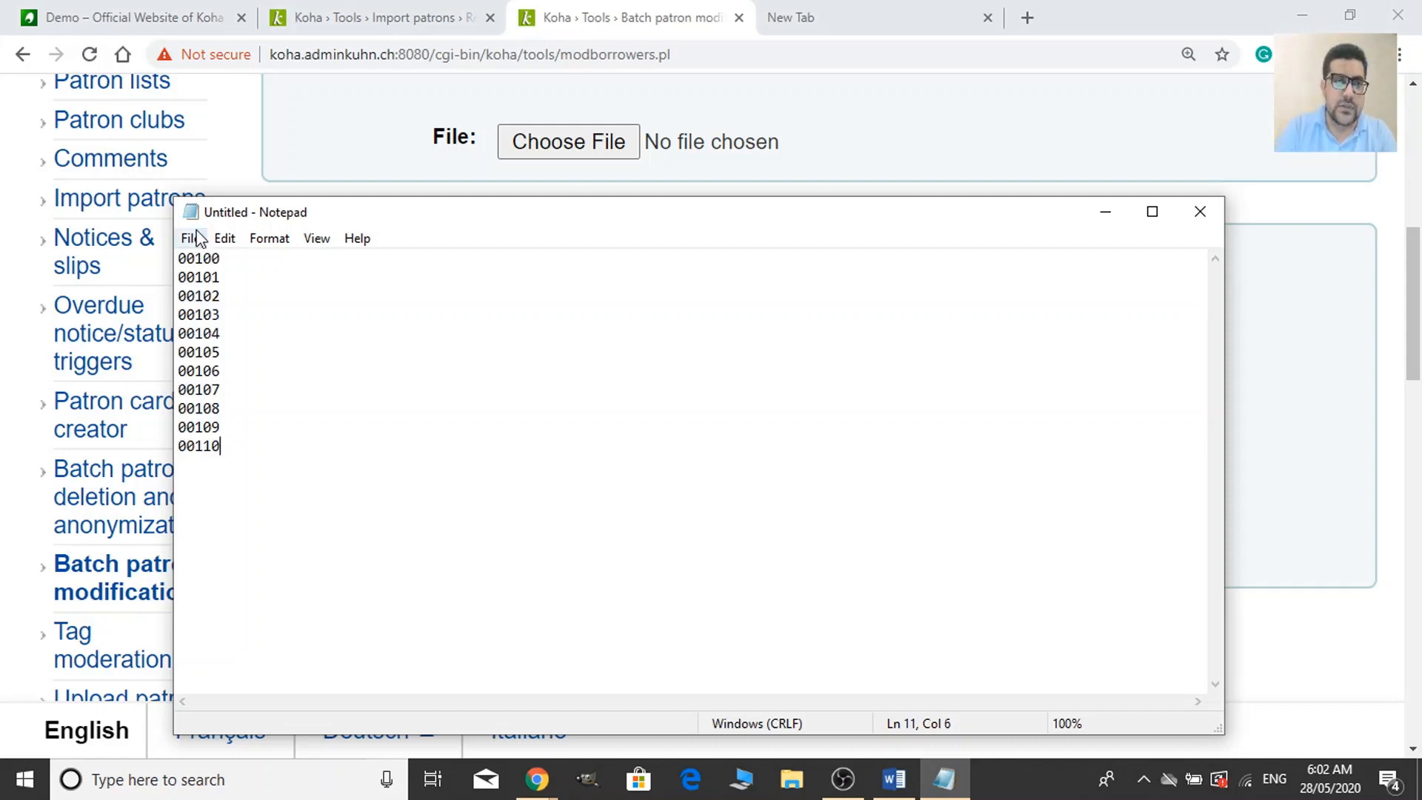
Save the note as patrons-123 on the Desktop.
key("ctrl+s")
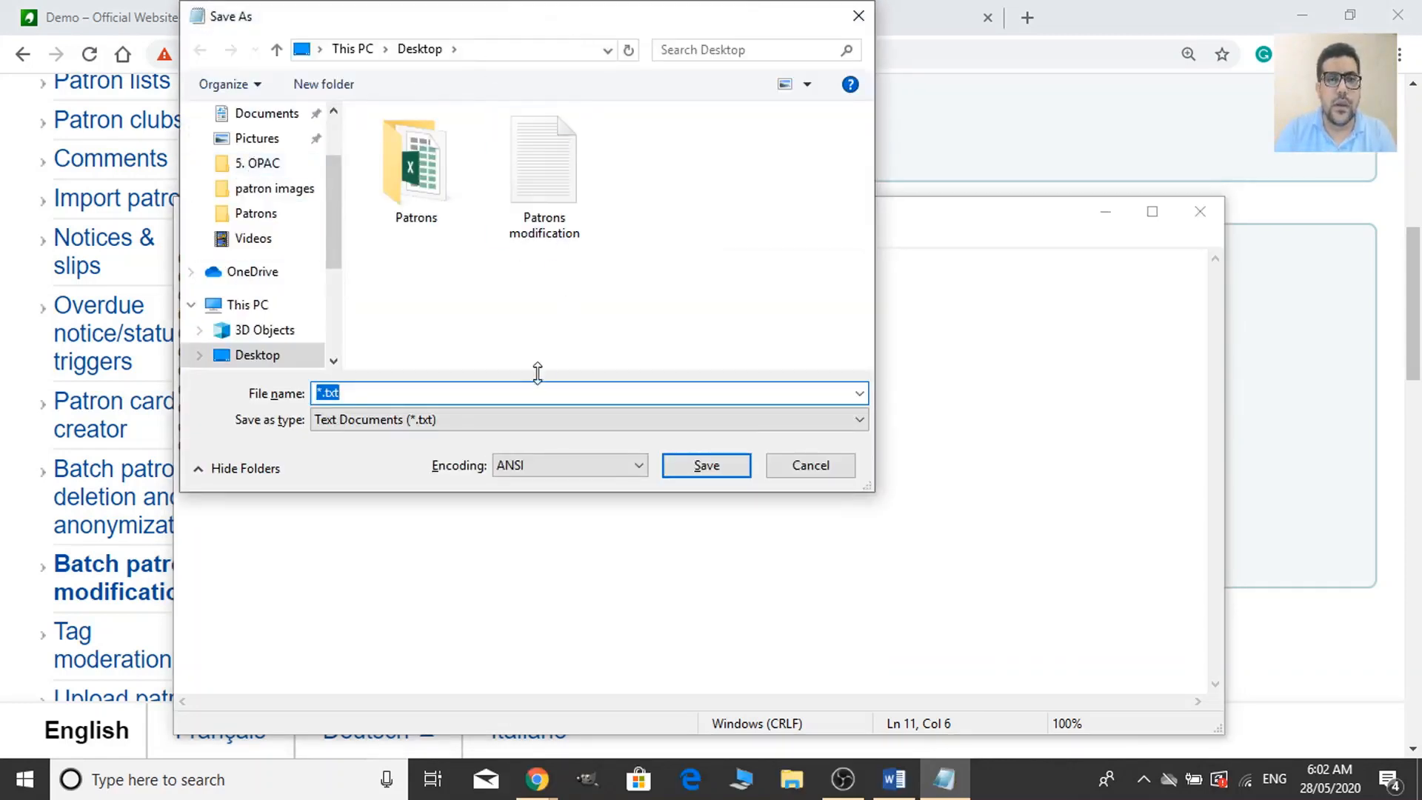
left_click_drag(482, 398, 326, 398)
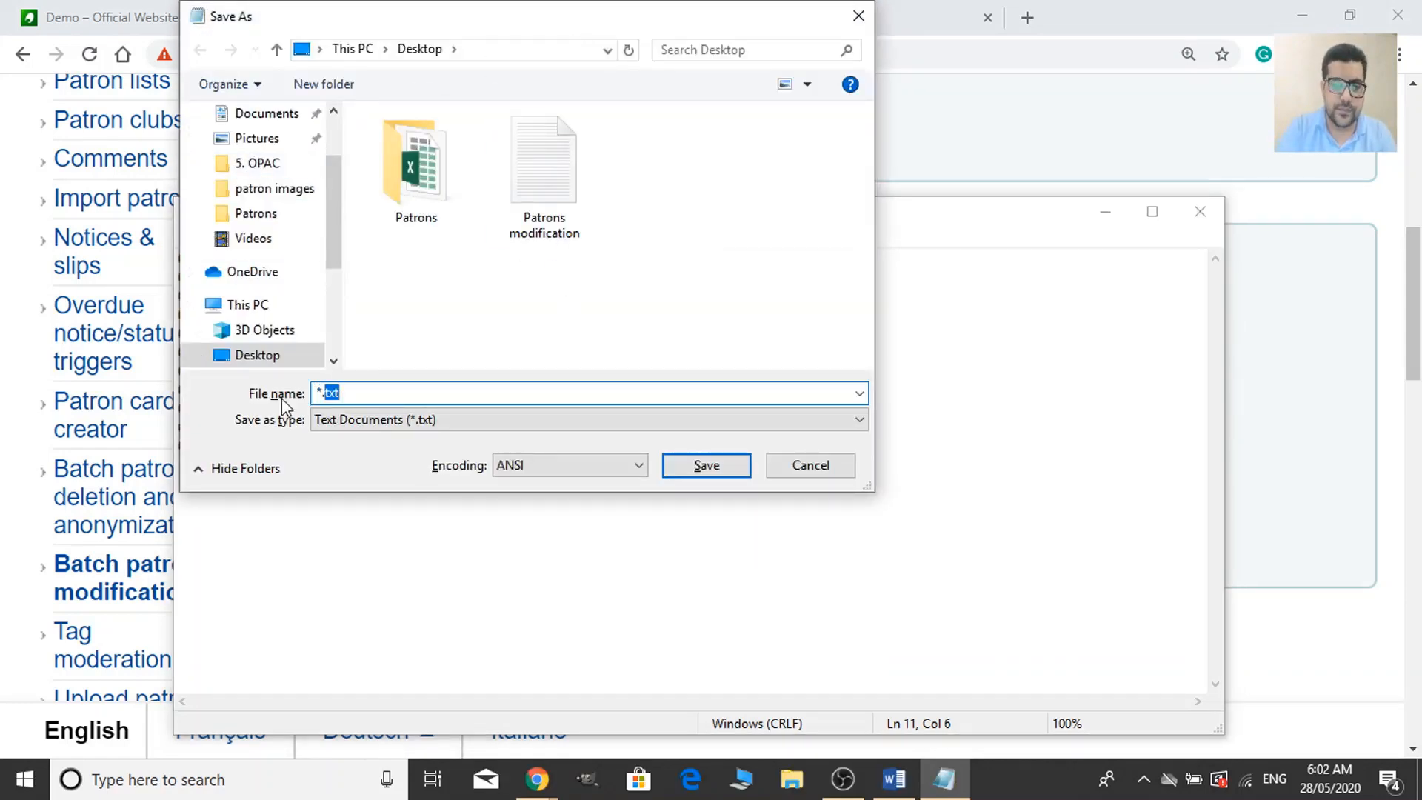
type("patrons")
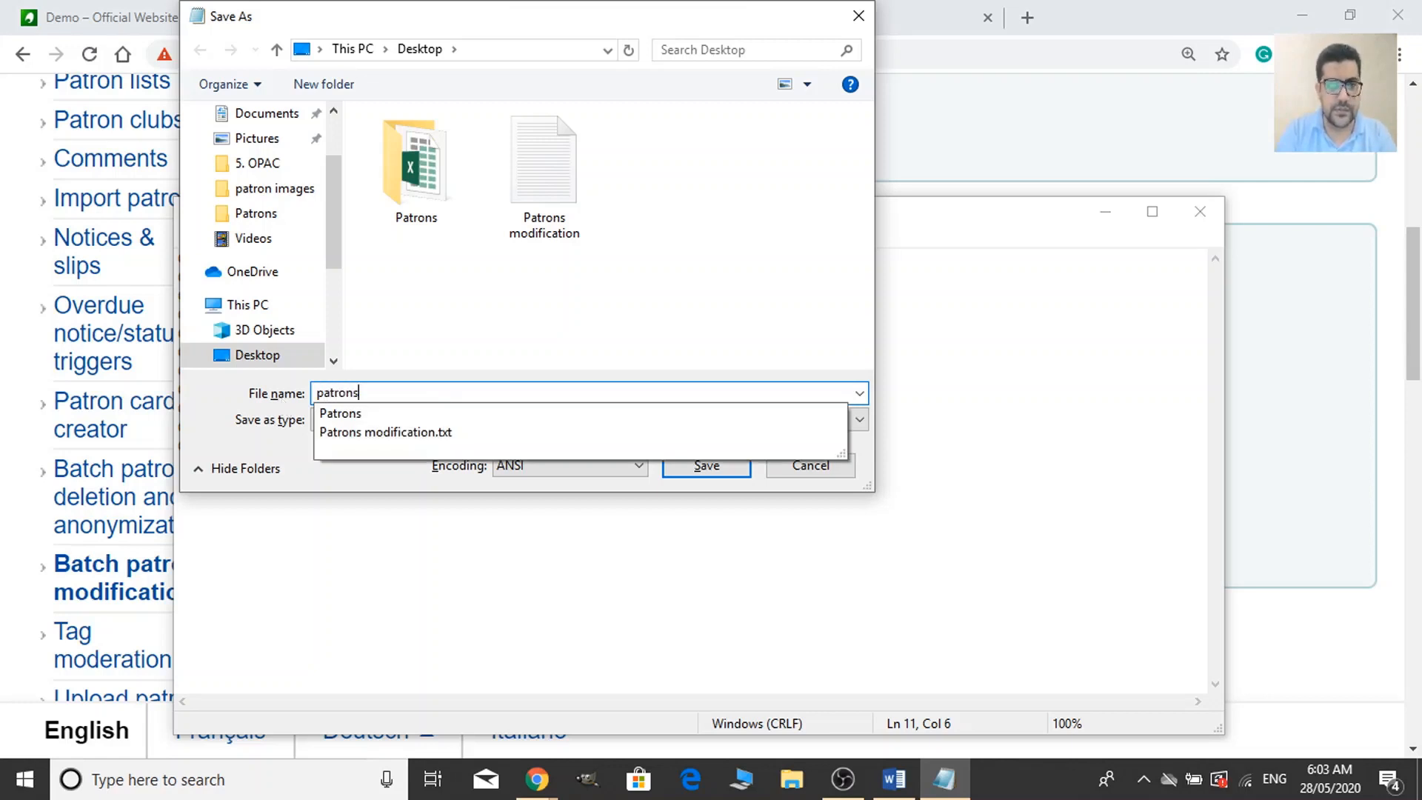
type("-123")
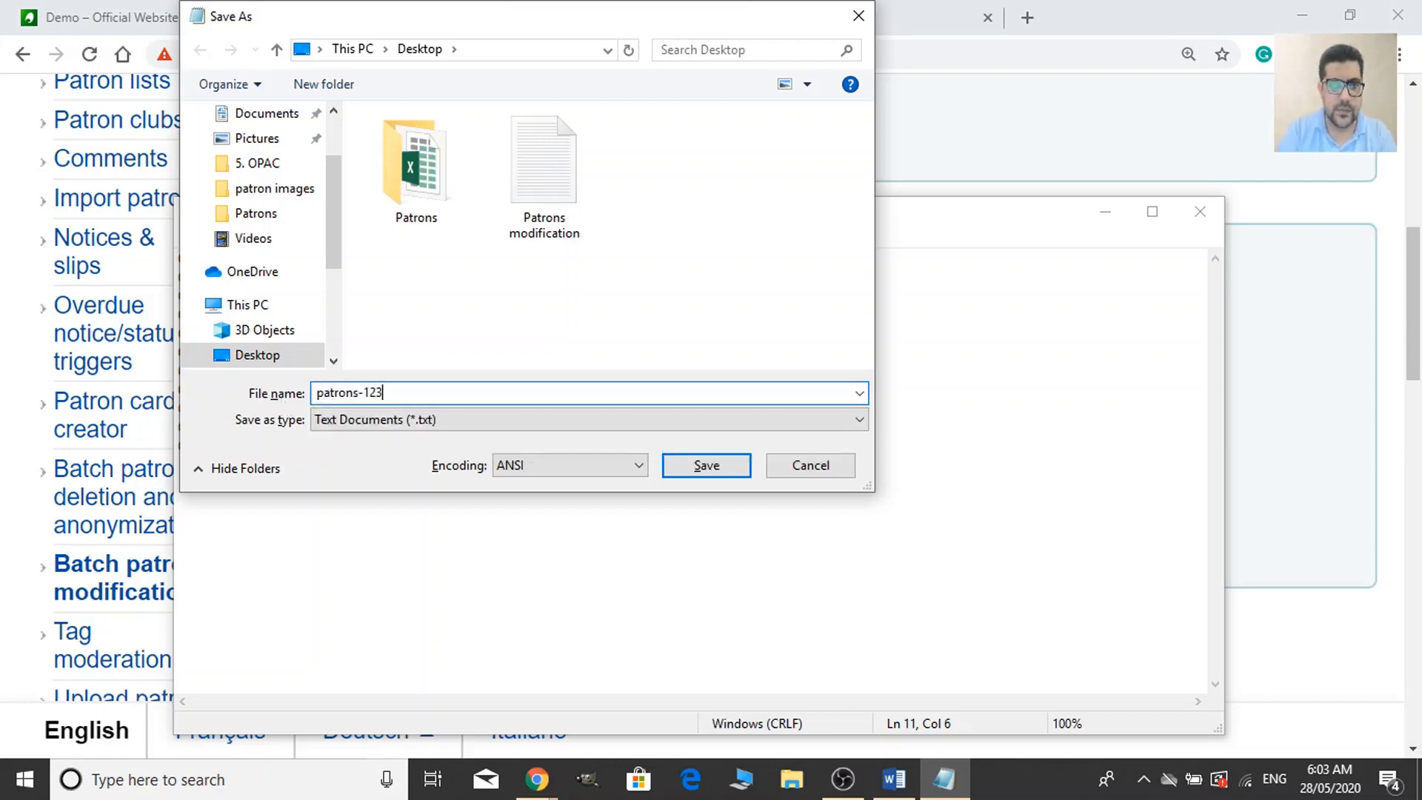
left_click(739, 468)
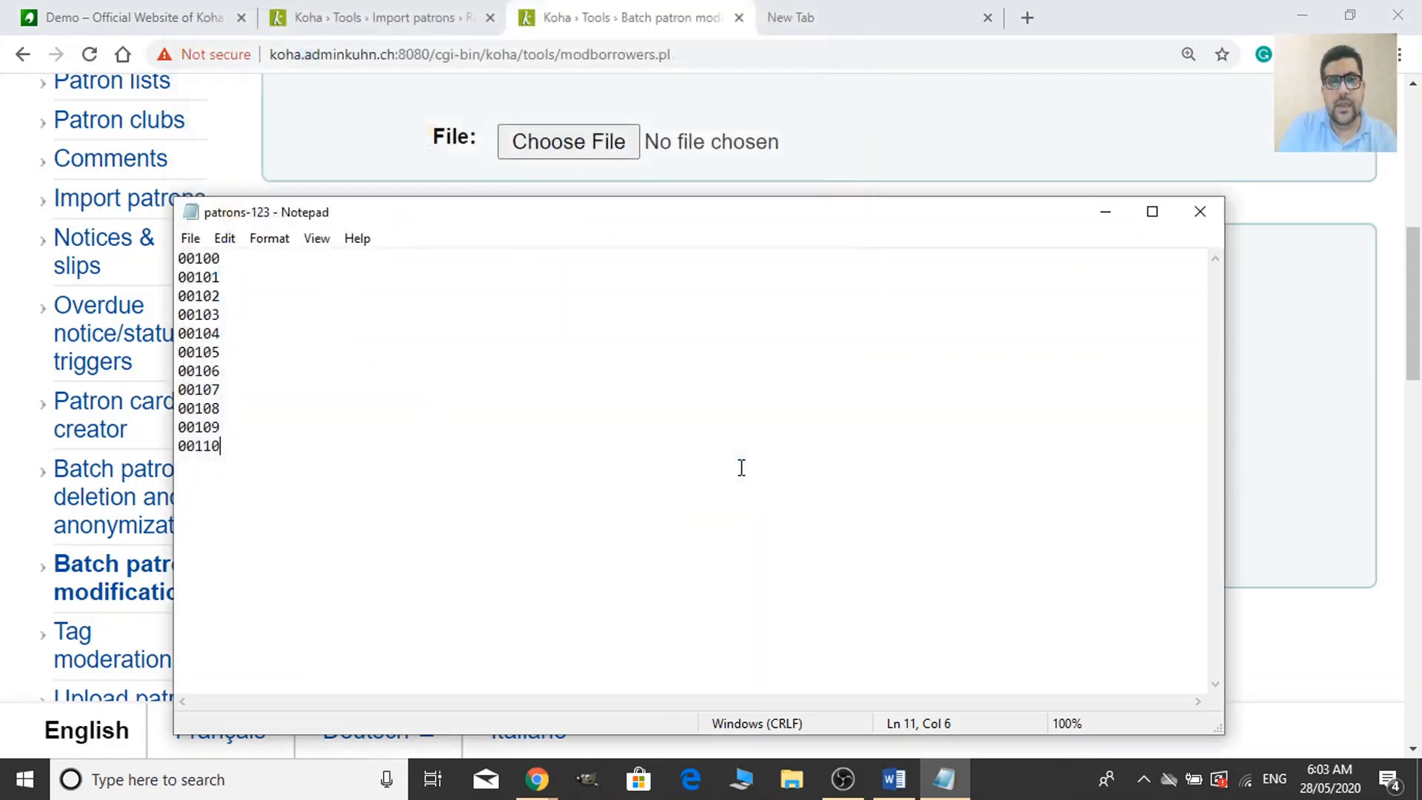
Close Notepad and clear the card numbers from Koha's Card number list.
left_click(1201, 213)
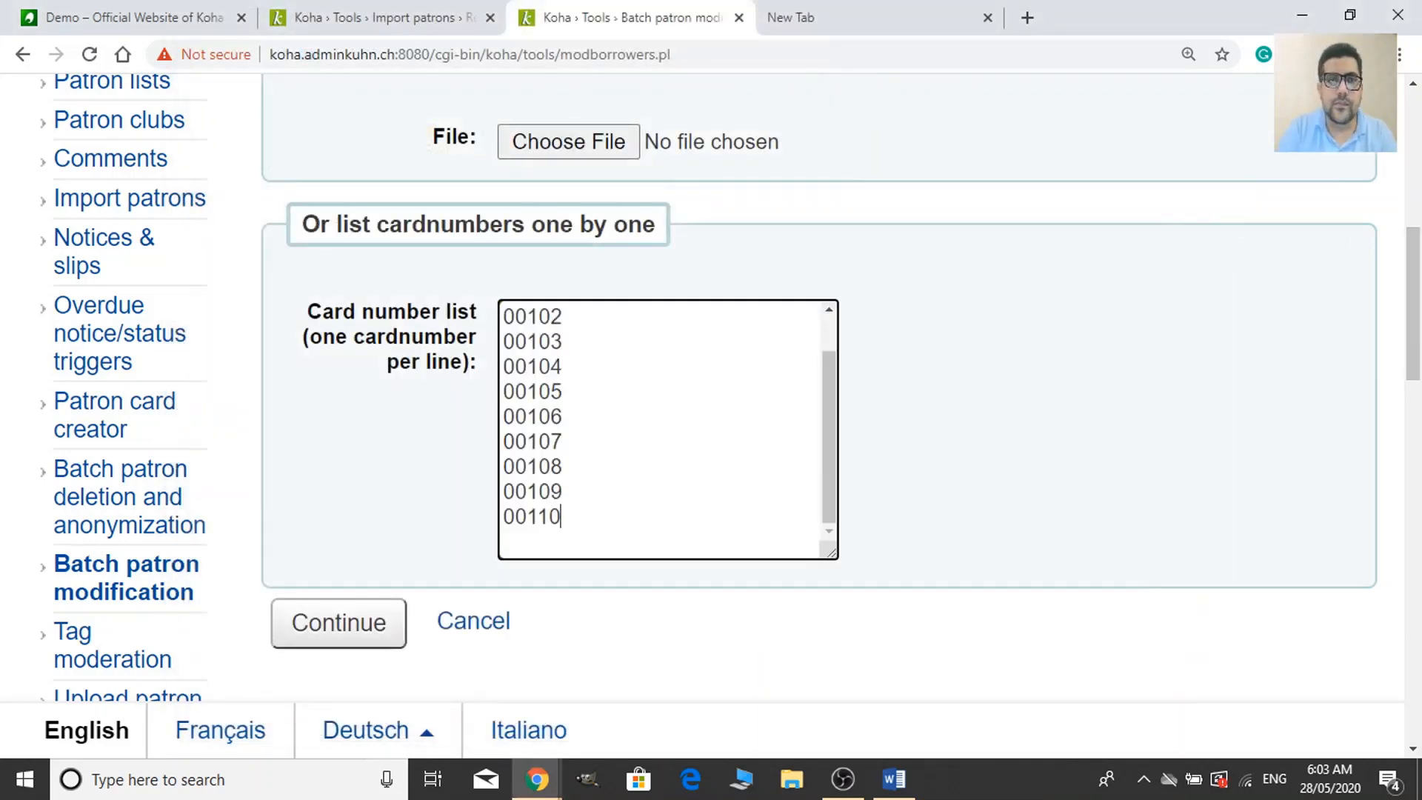
scroll(622, 470, "up", 1)
key("ctrl+a")
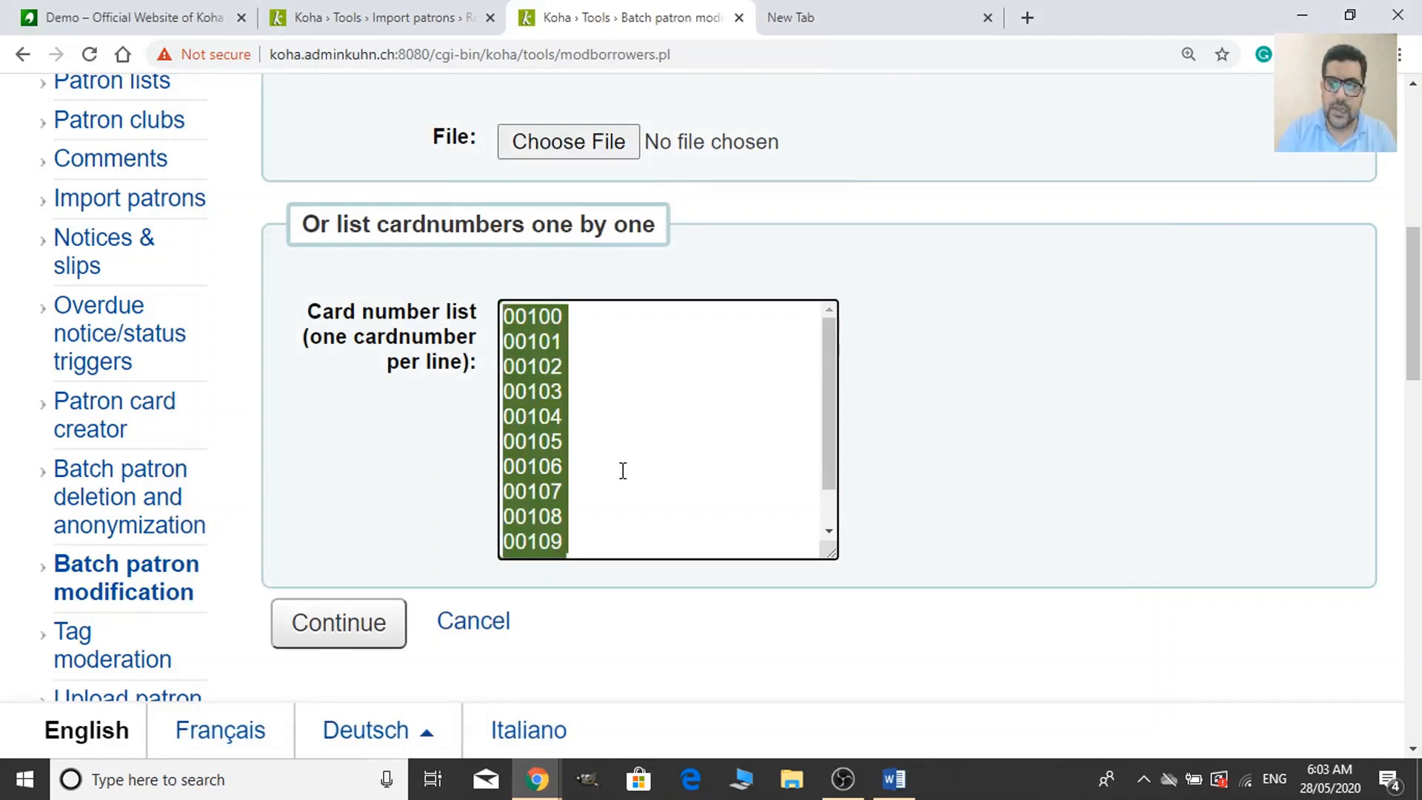
key("Delete")
scroll(622, 469, "up", 4)
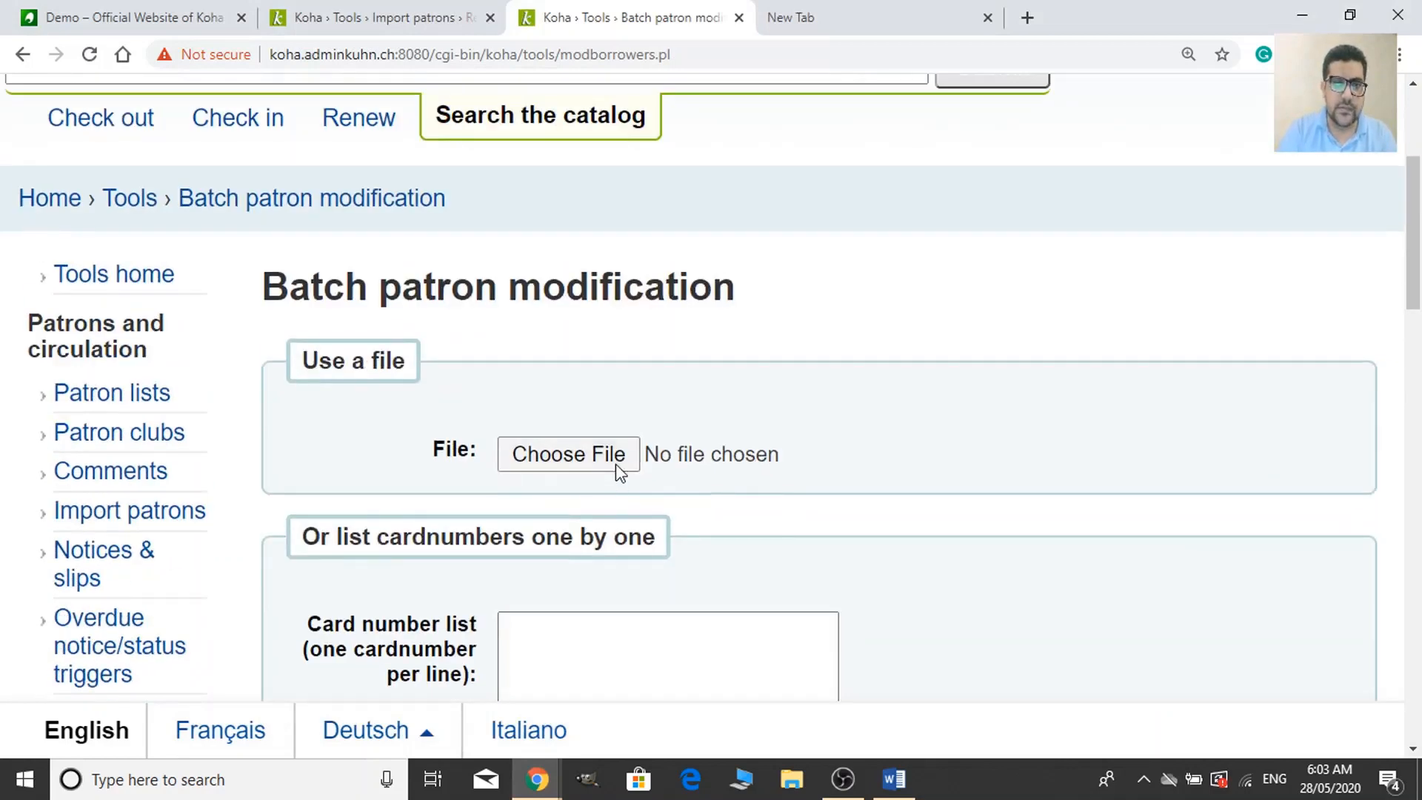
Upload patrons-123.txt as the card number file and continue.
left_click(615, 464)
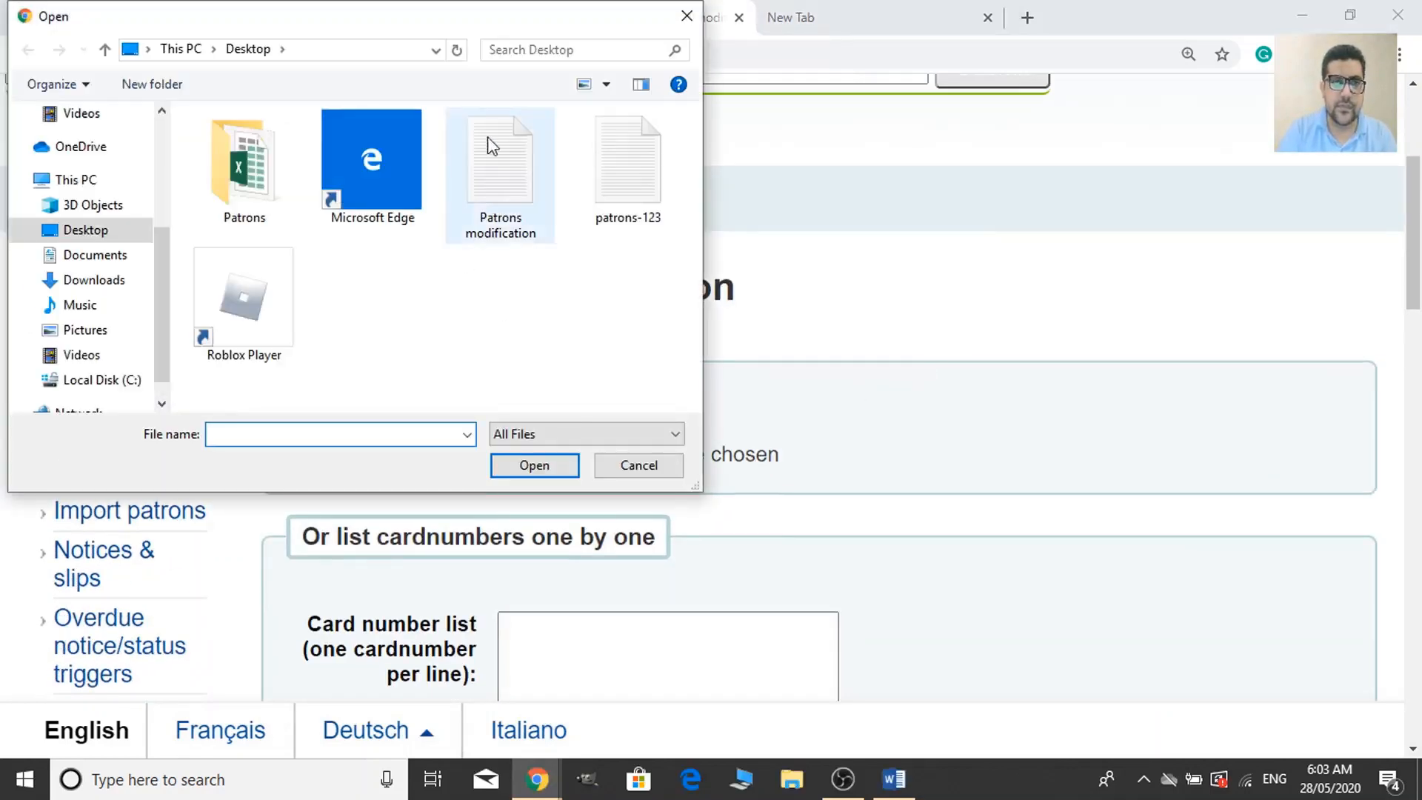
left_click(633, 197)
left_click(561, 472)
scroll(985, 415, "down", 3)
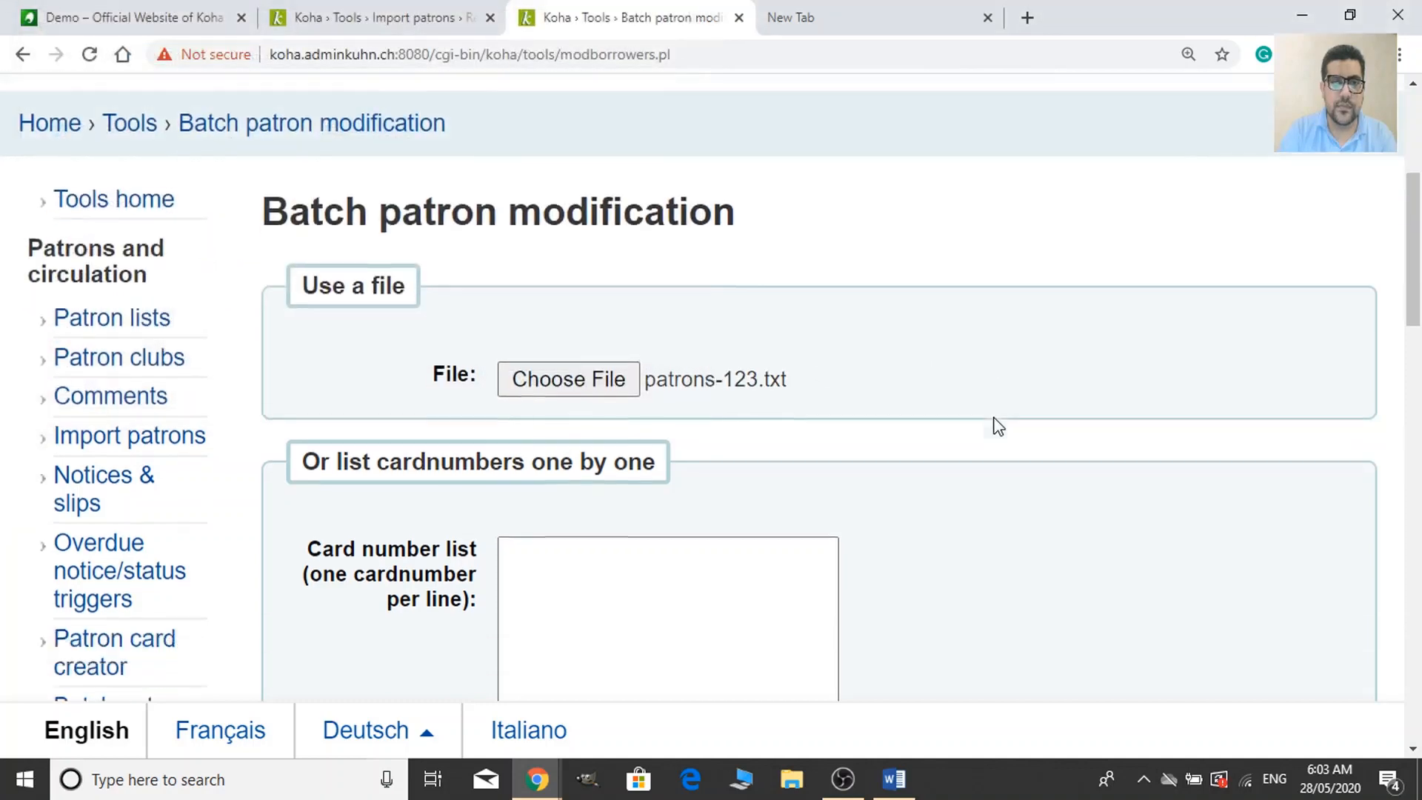
left_click(370, 324)
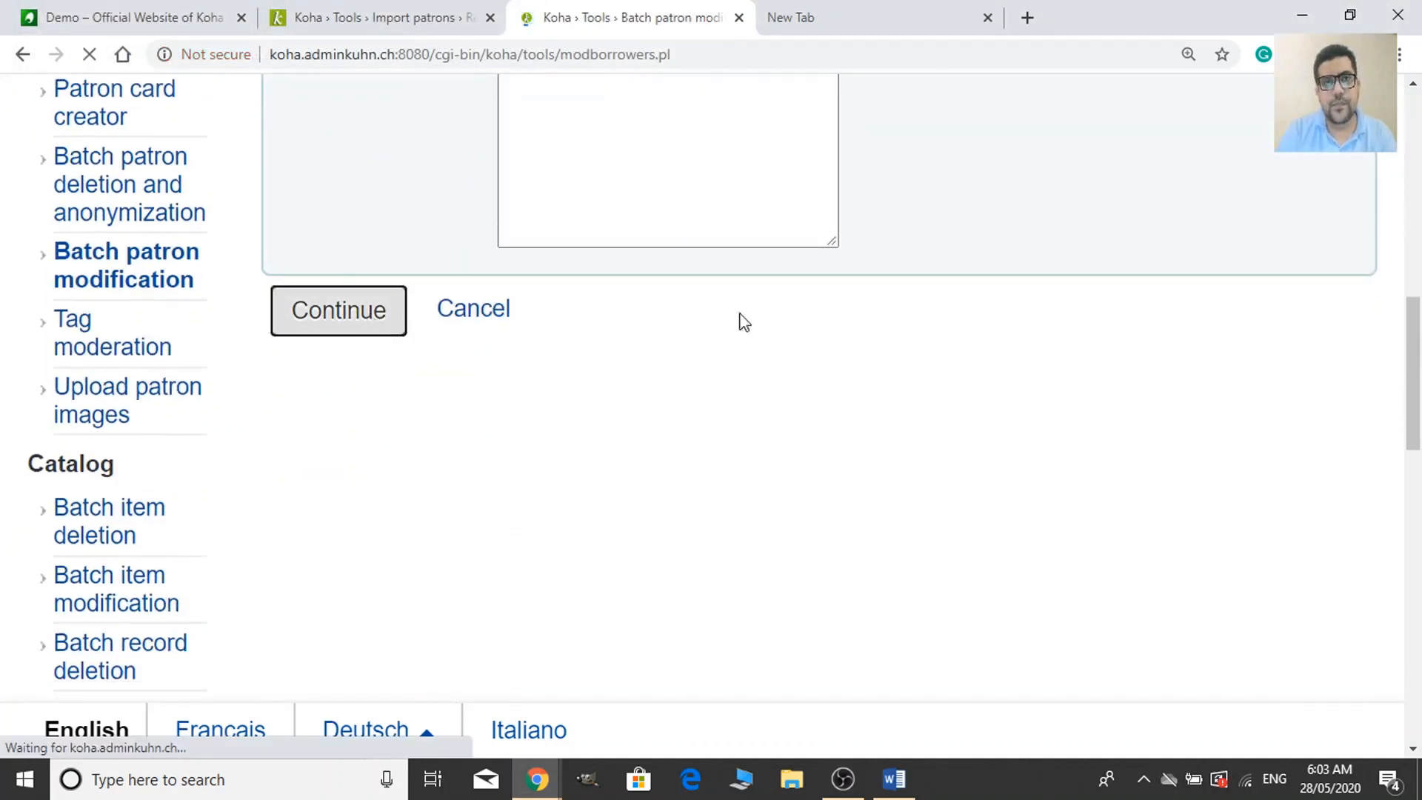
Scroll through the listed patrons 00100–00110 down to the empty Edit patrons form.
scroll(844, 530, "down", 3)
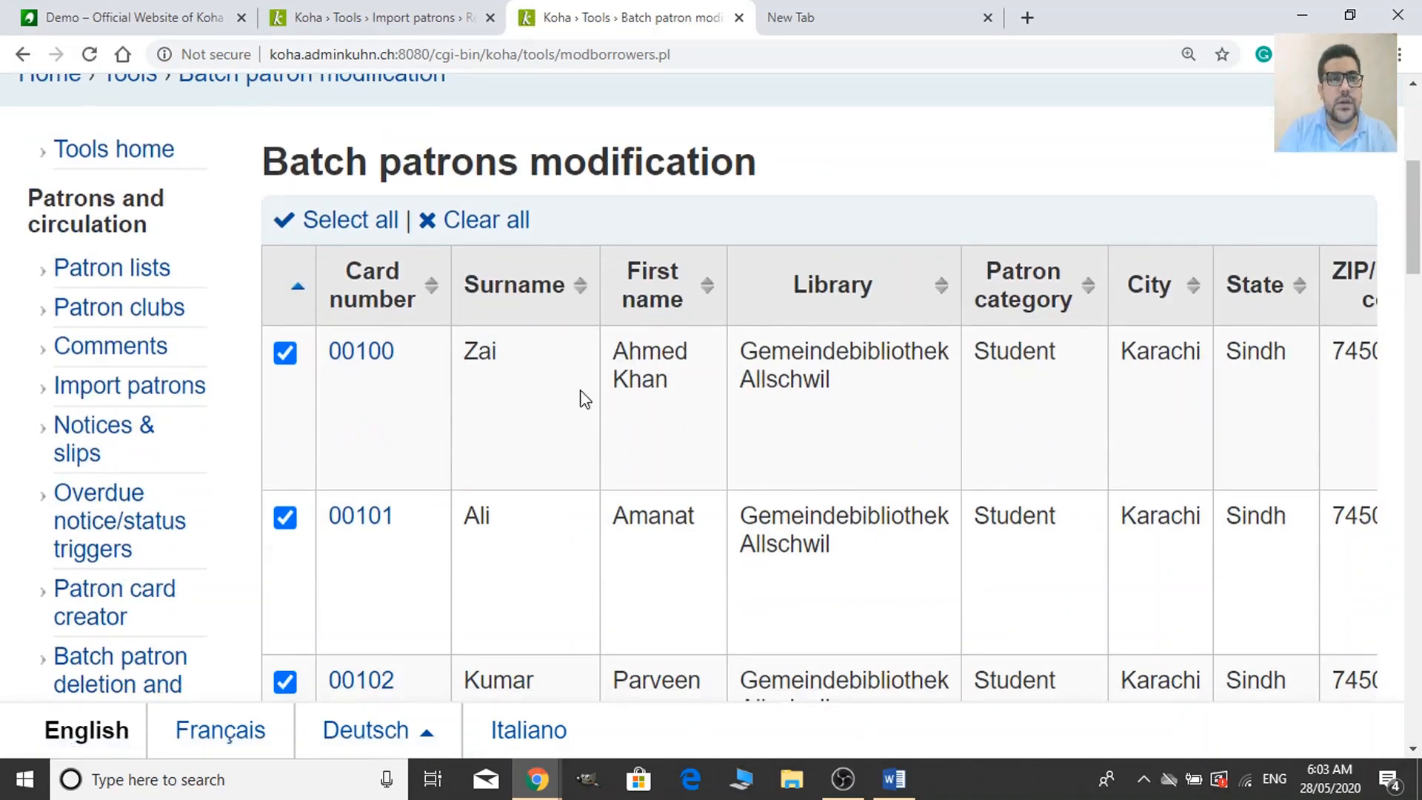
scroll(592, 385, "up", 3)
scroll(1244, 535, "down", 3)
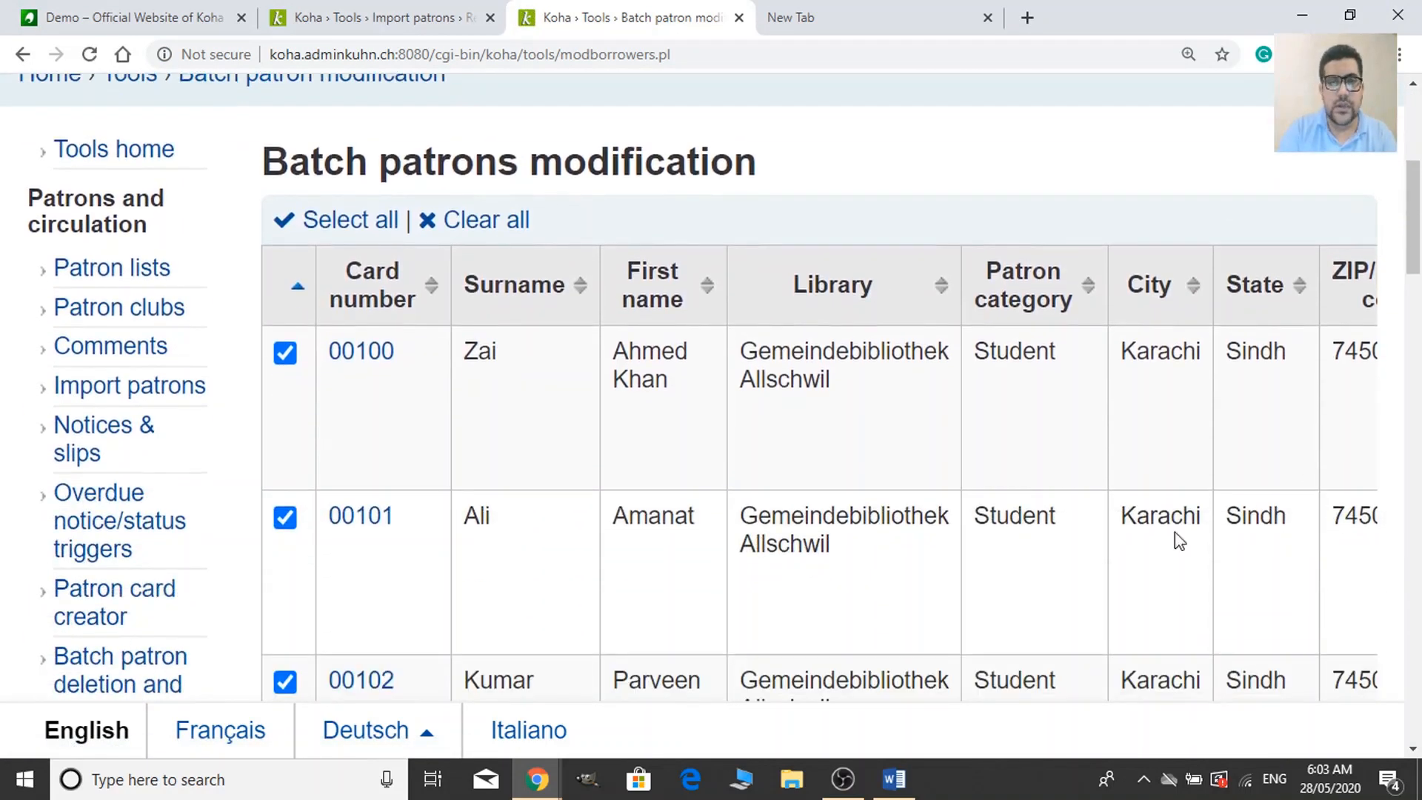
scroll(807, 455, "down", 17)
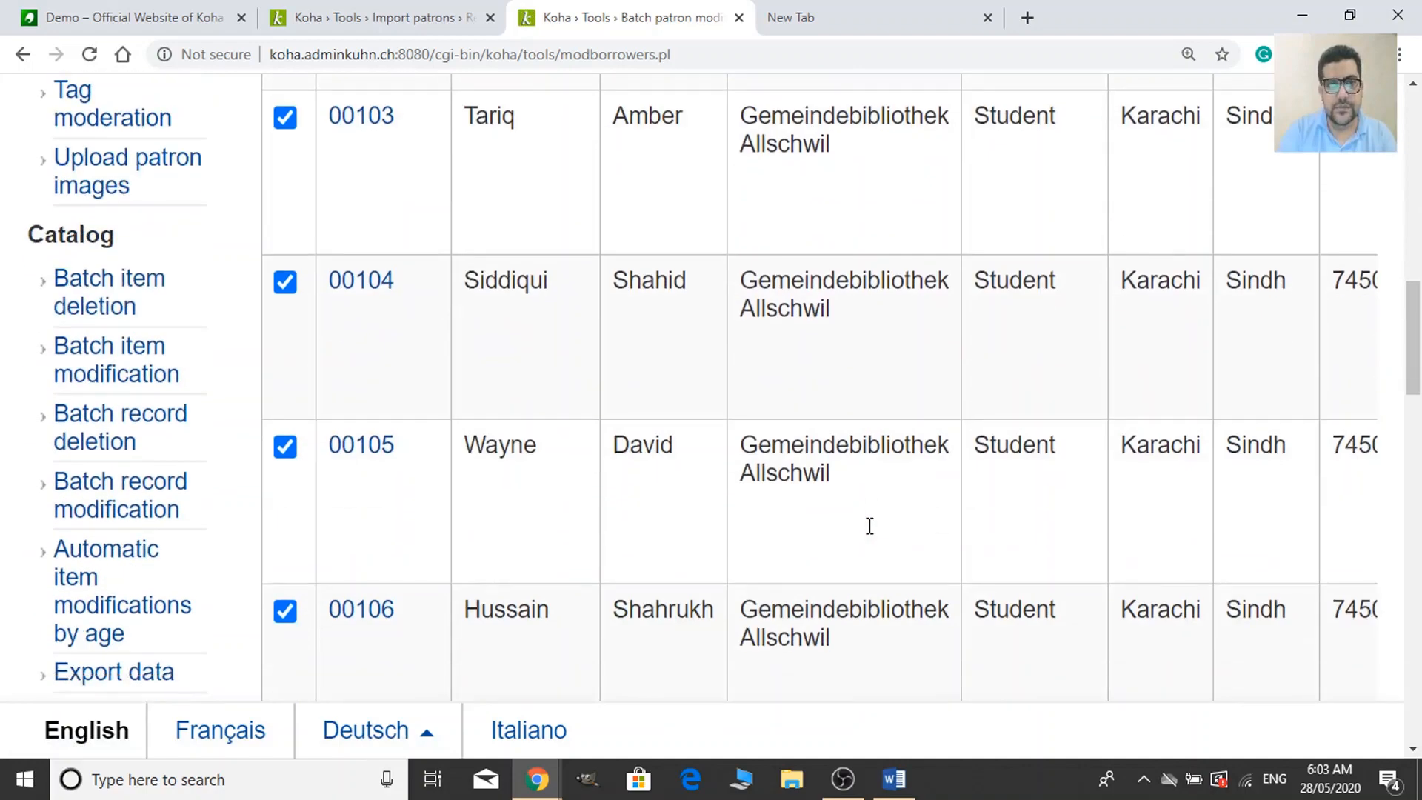
scroll(869, 526, "up", 15)
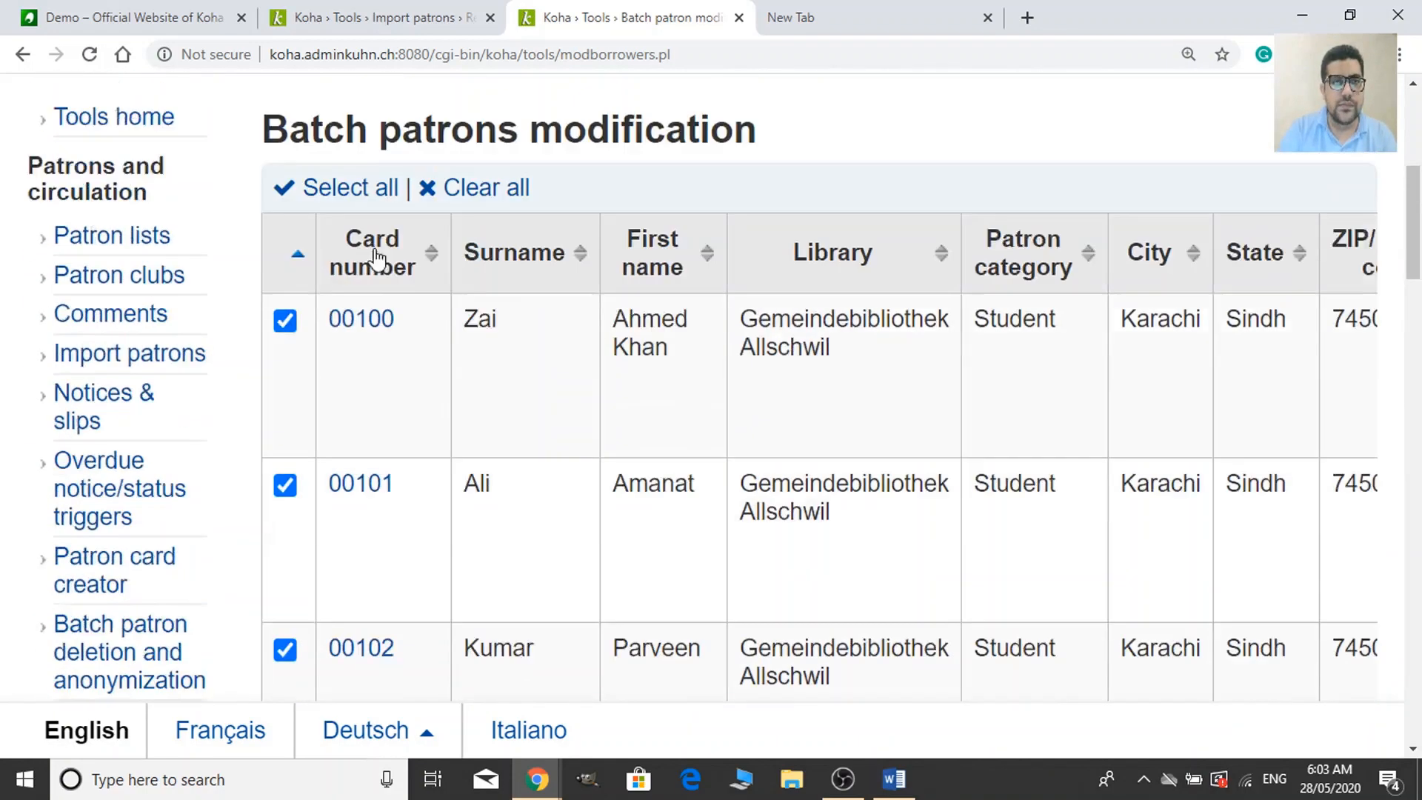
scroll(469, 438, "down", 18)
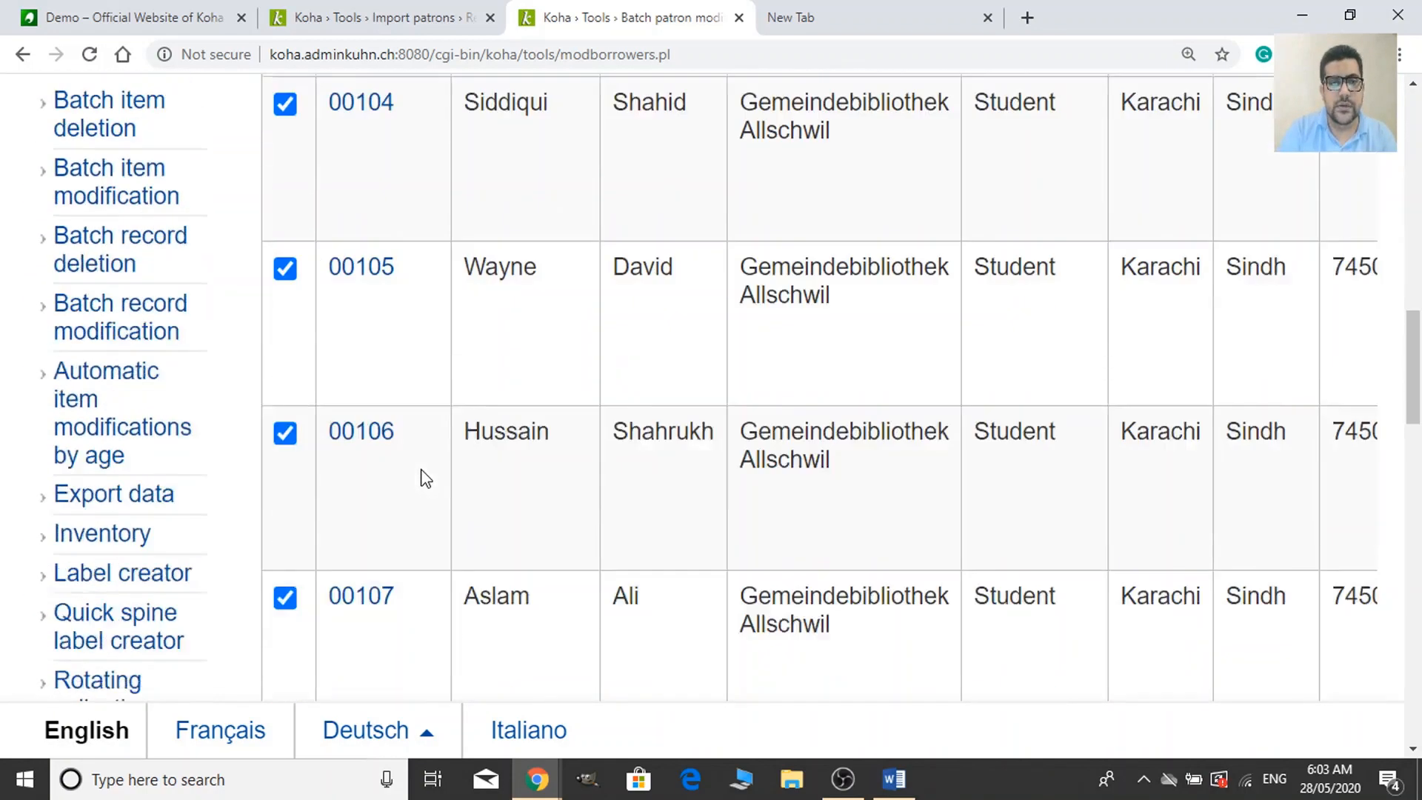
scroll(422, 477, "down", 4)
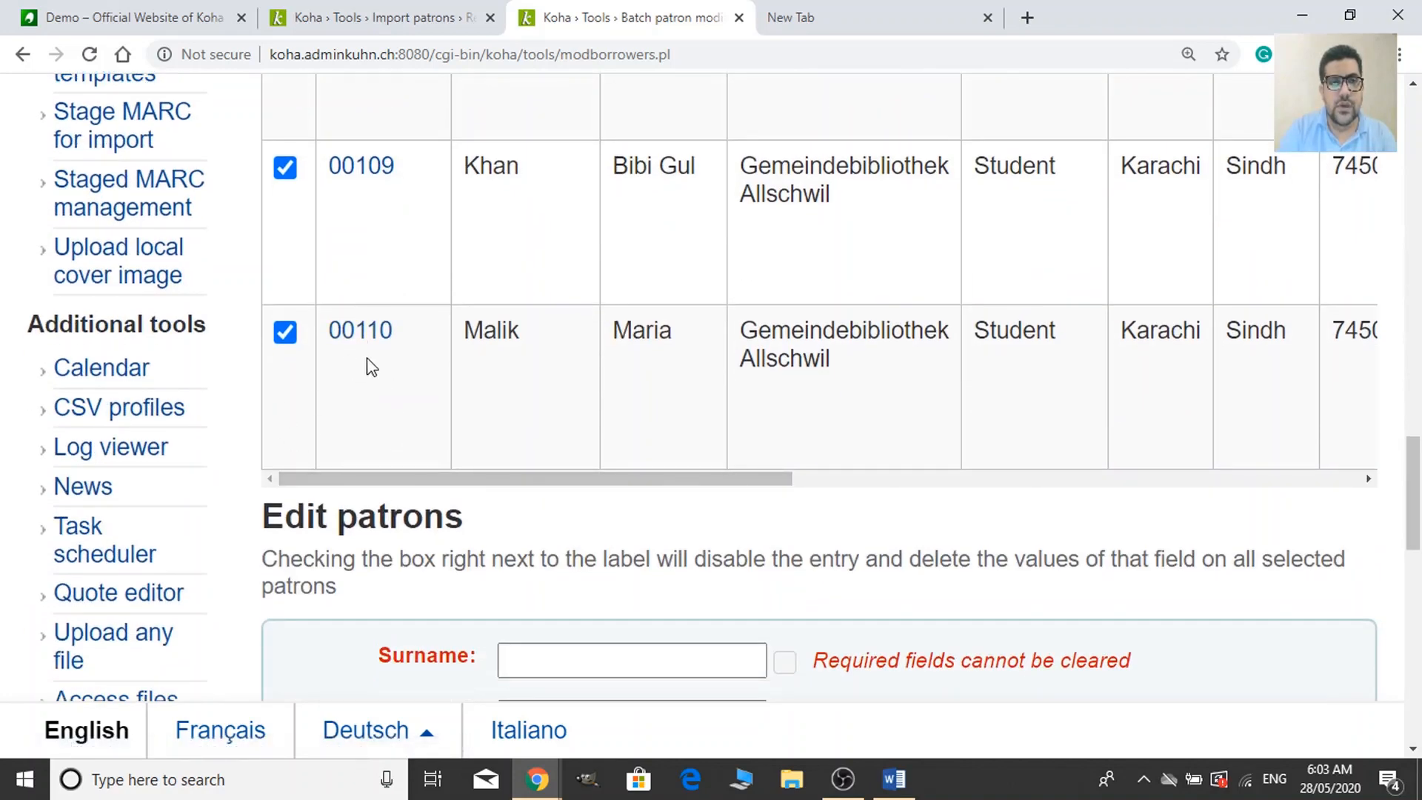
left_click_drag(470, 480, 1255, 483)
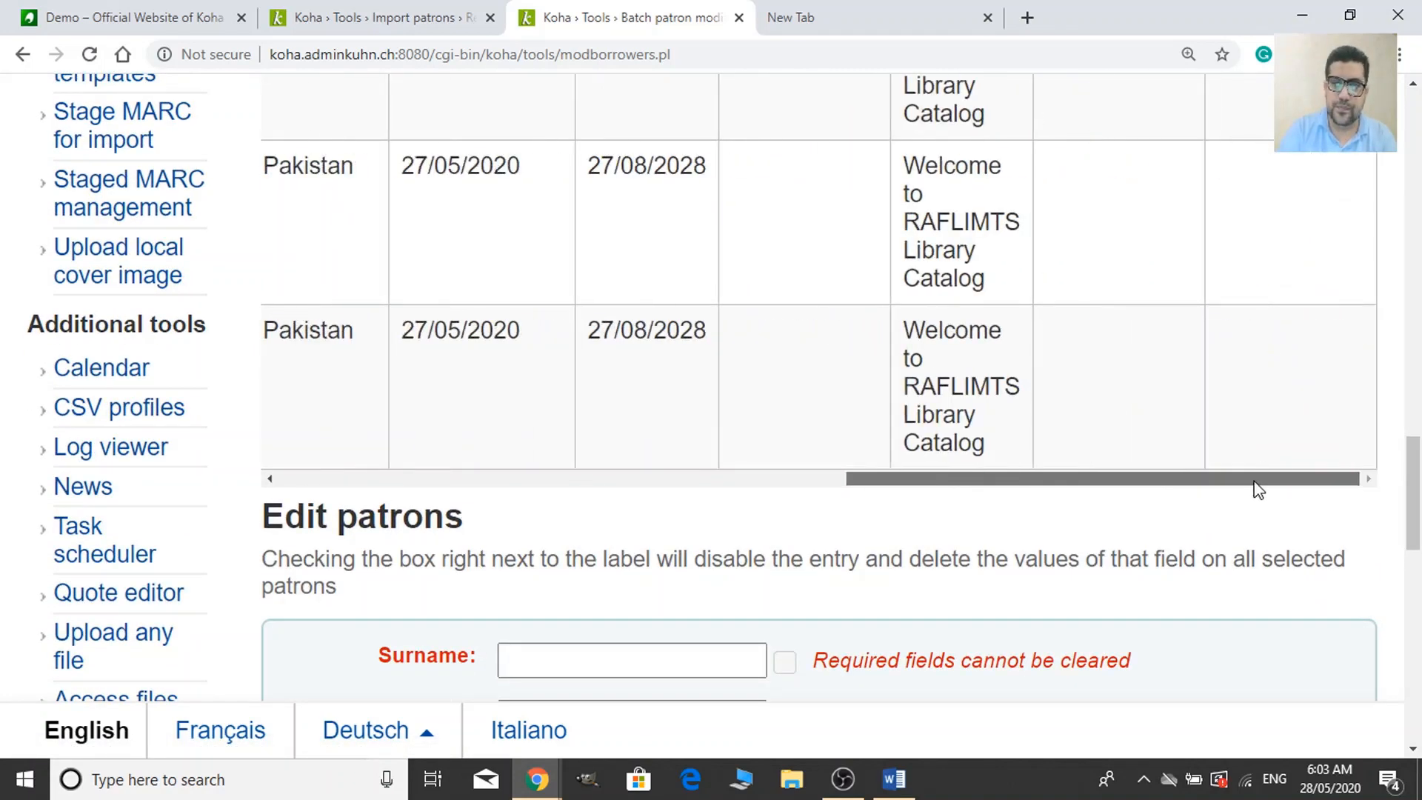
left_click_drag(1073, 491, 260, 486)
scroll(822, 659, "down", 6)
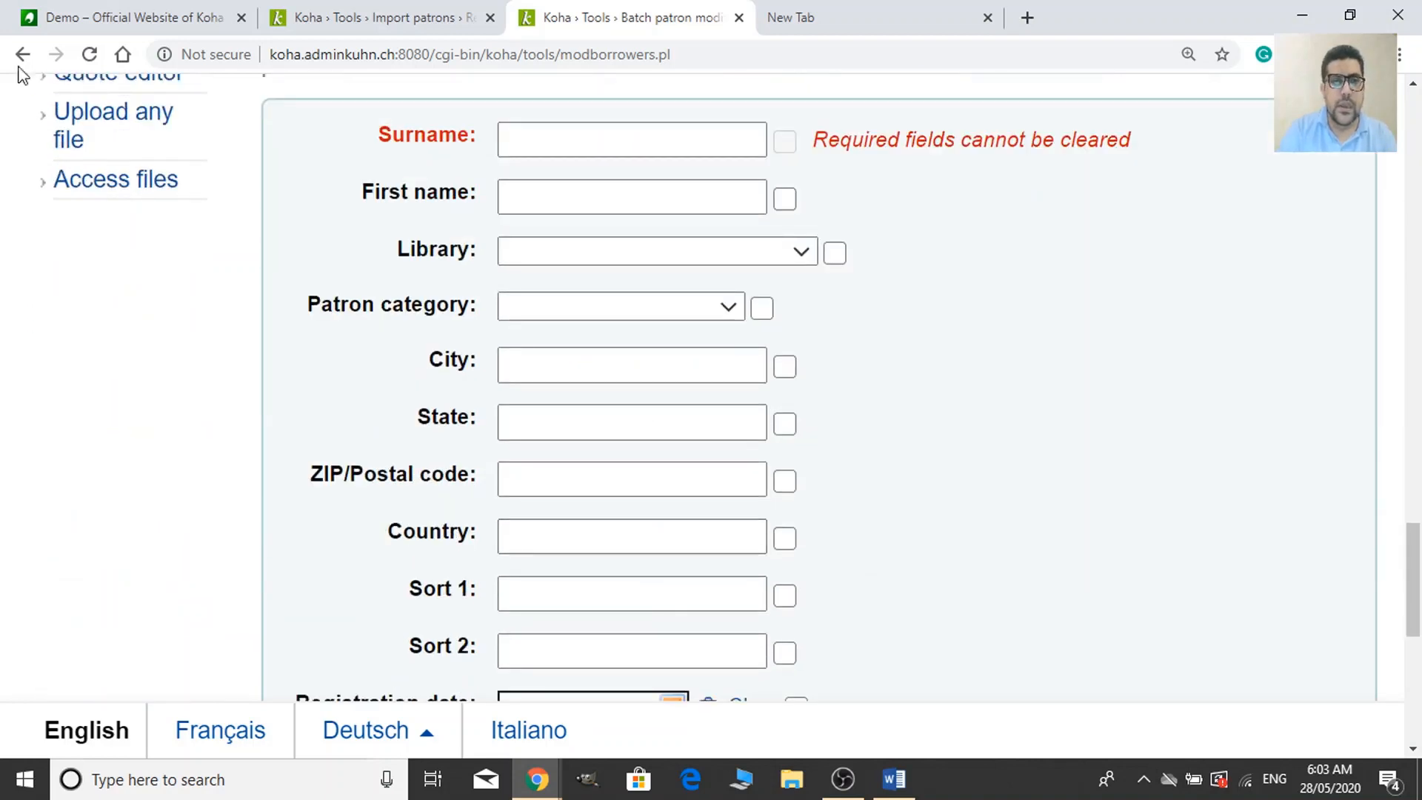
scroll(993, 428, "up", 2)
scroll(508, 166, "down", 2)
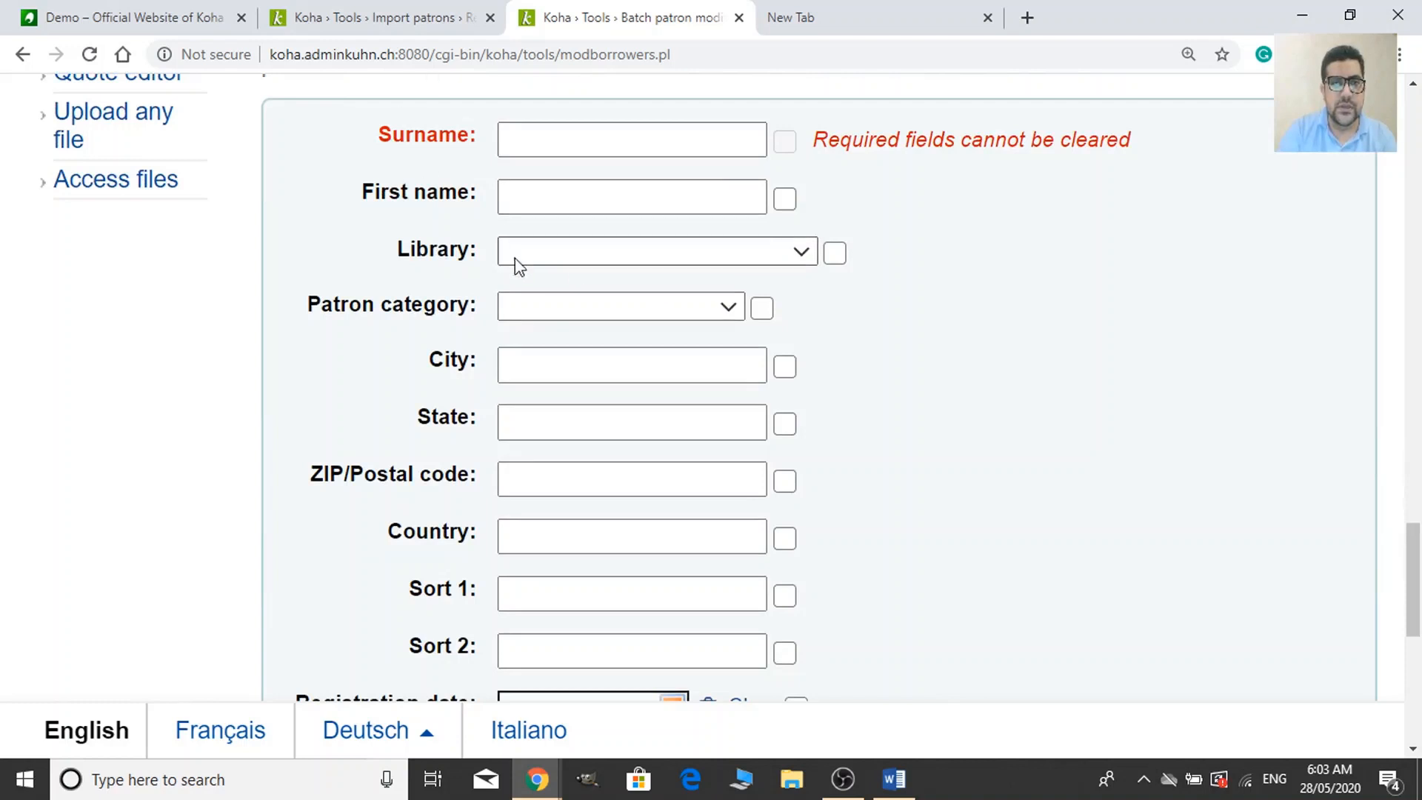
left_click(546, 260)
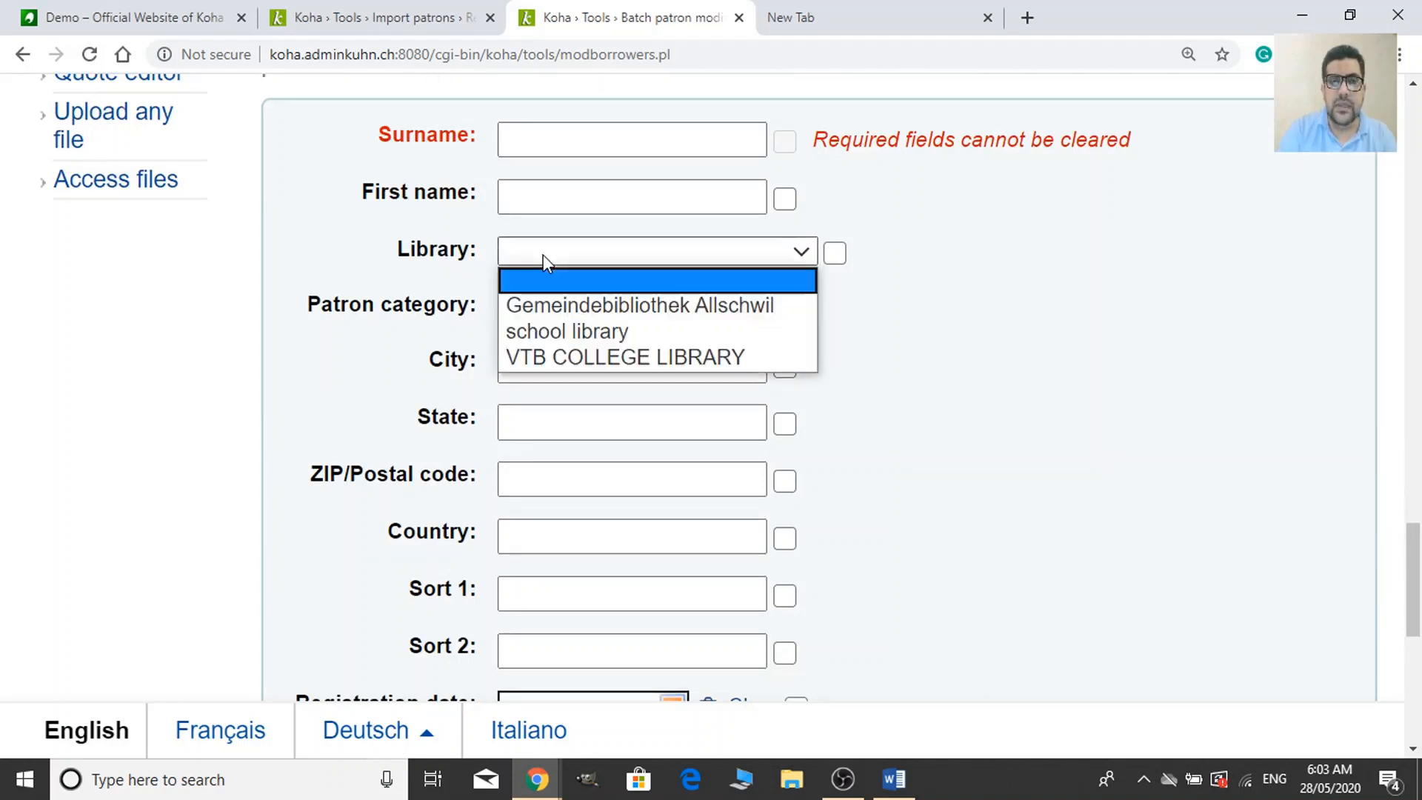
left_click(544, 255)
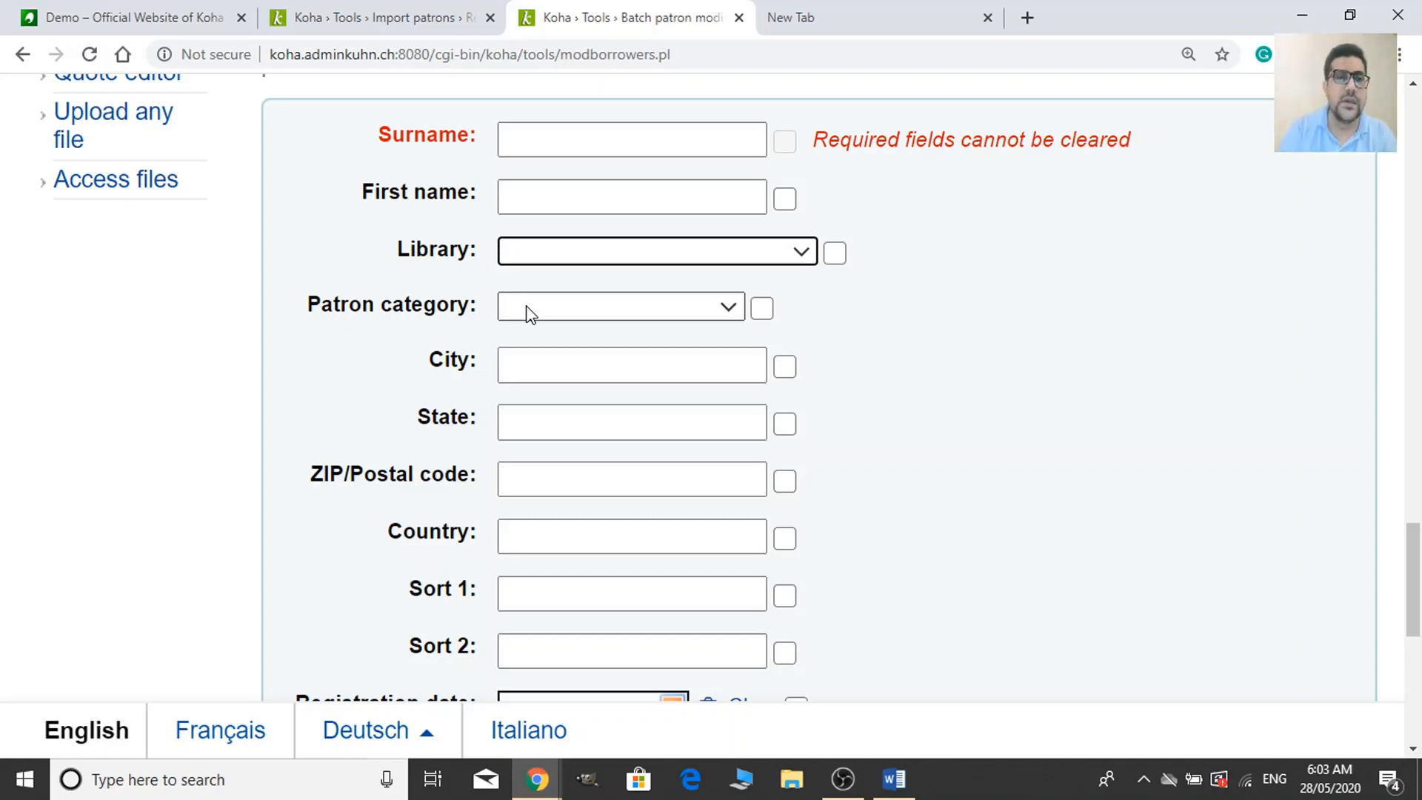
left_click(571, 368)
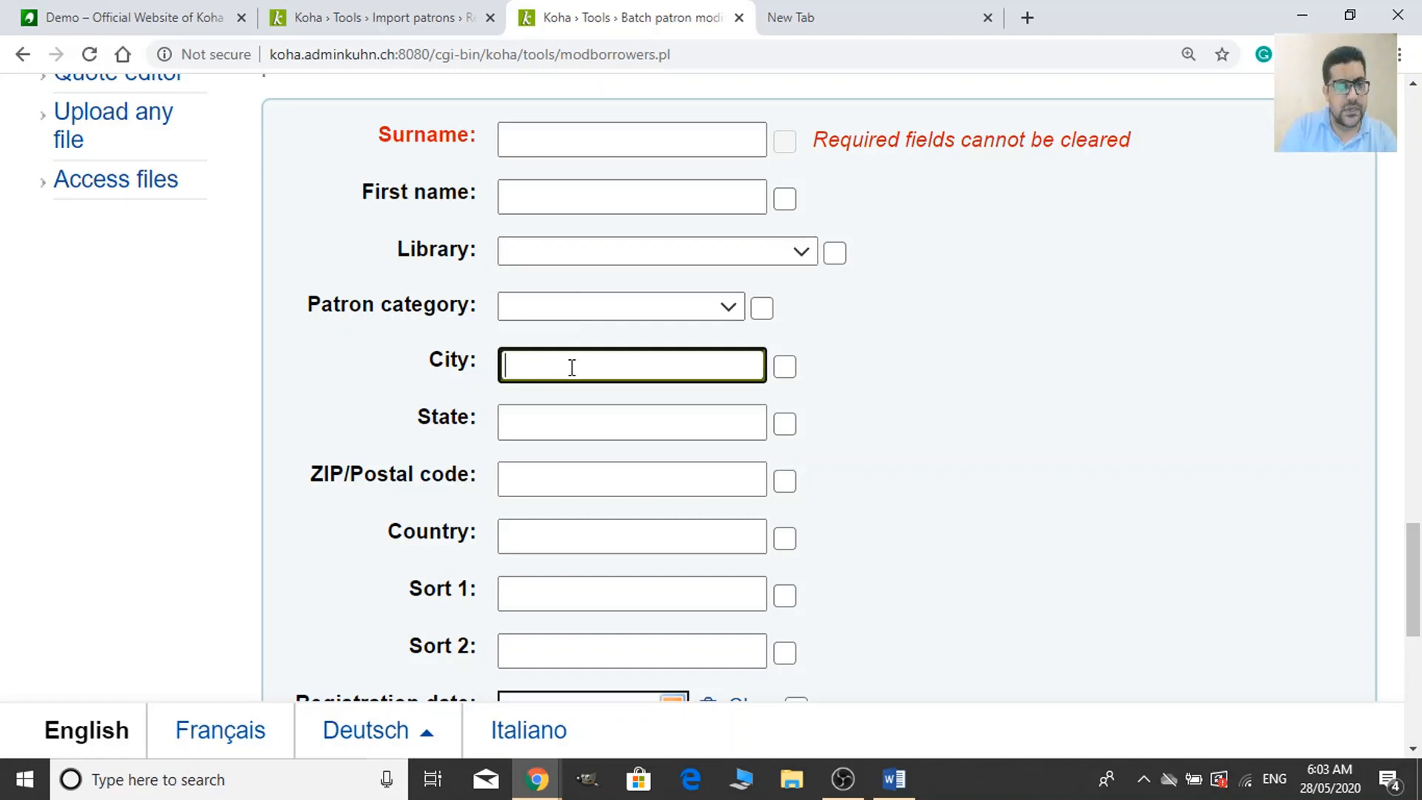
scroll(571, 413, "down", 1)
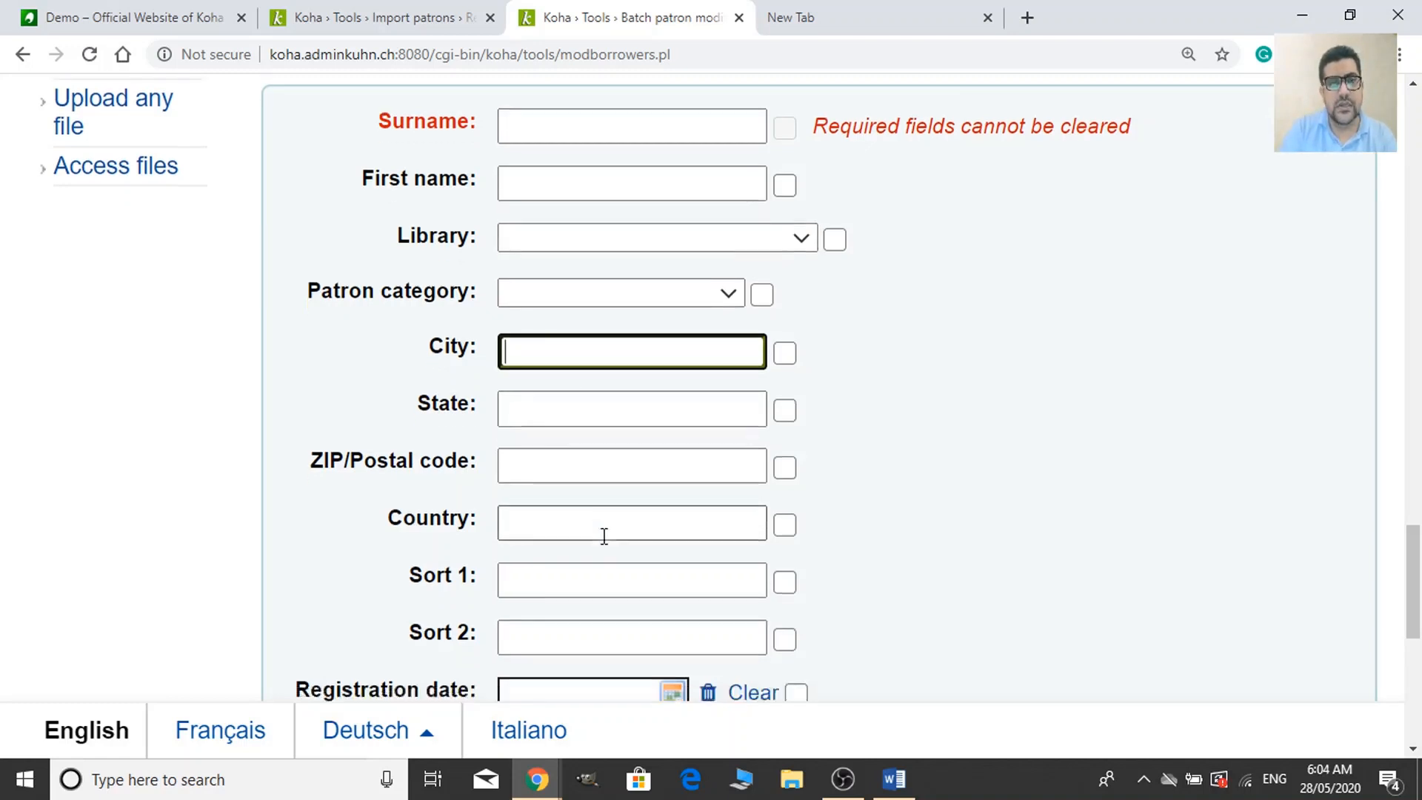
scroll(619, 593, "down", 2)
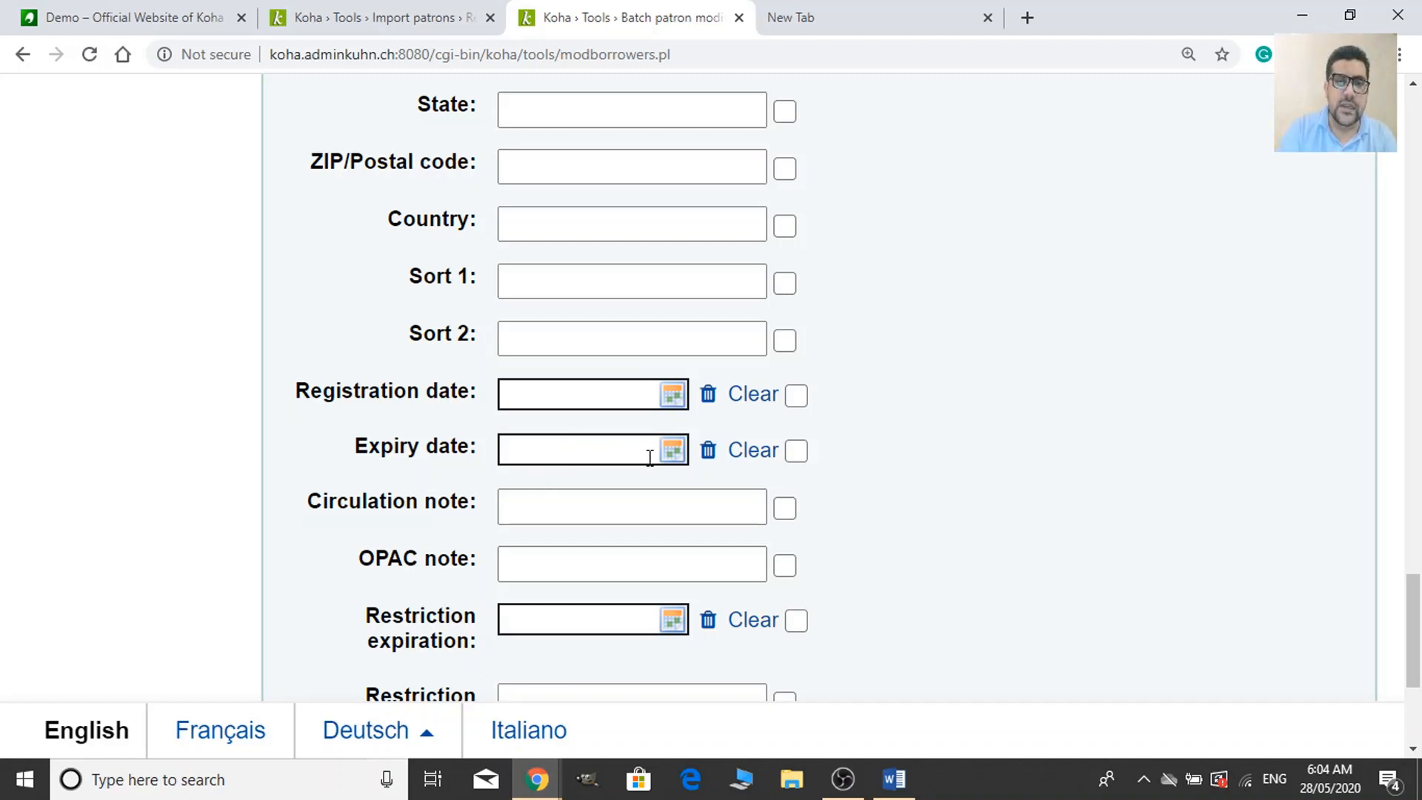
scroll(522, 546, "down", 3)
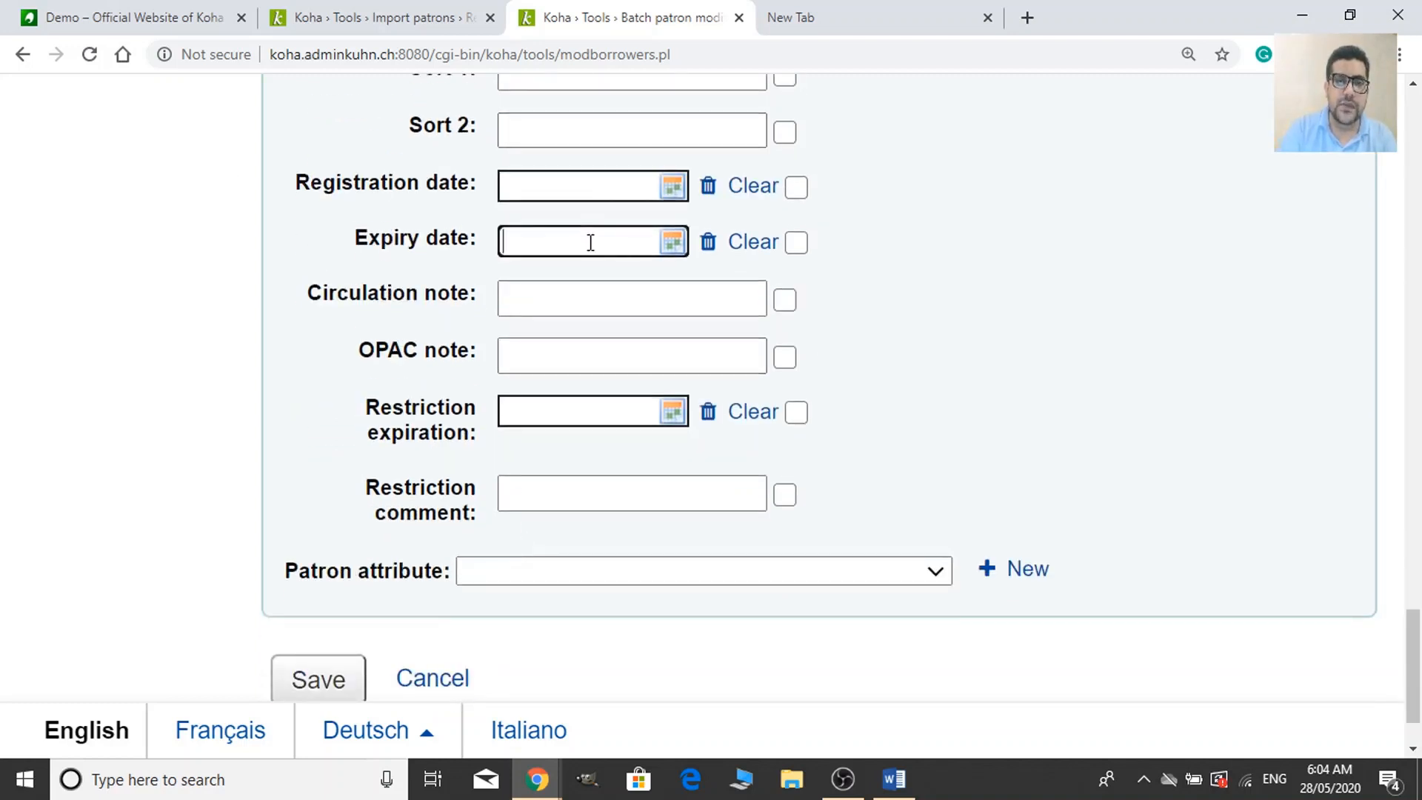
Pick 28/05/2020 as the Expiry date, leaving Restriction expiration empty.
left_click(707, 559)
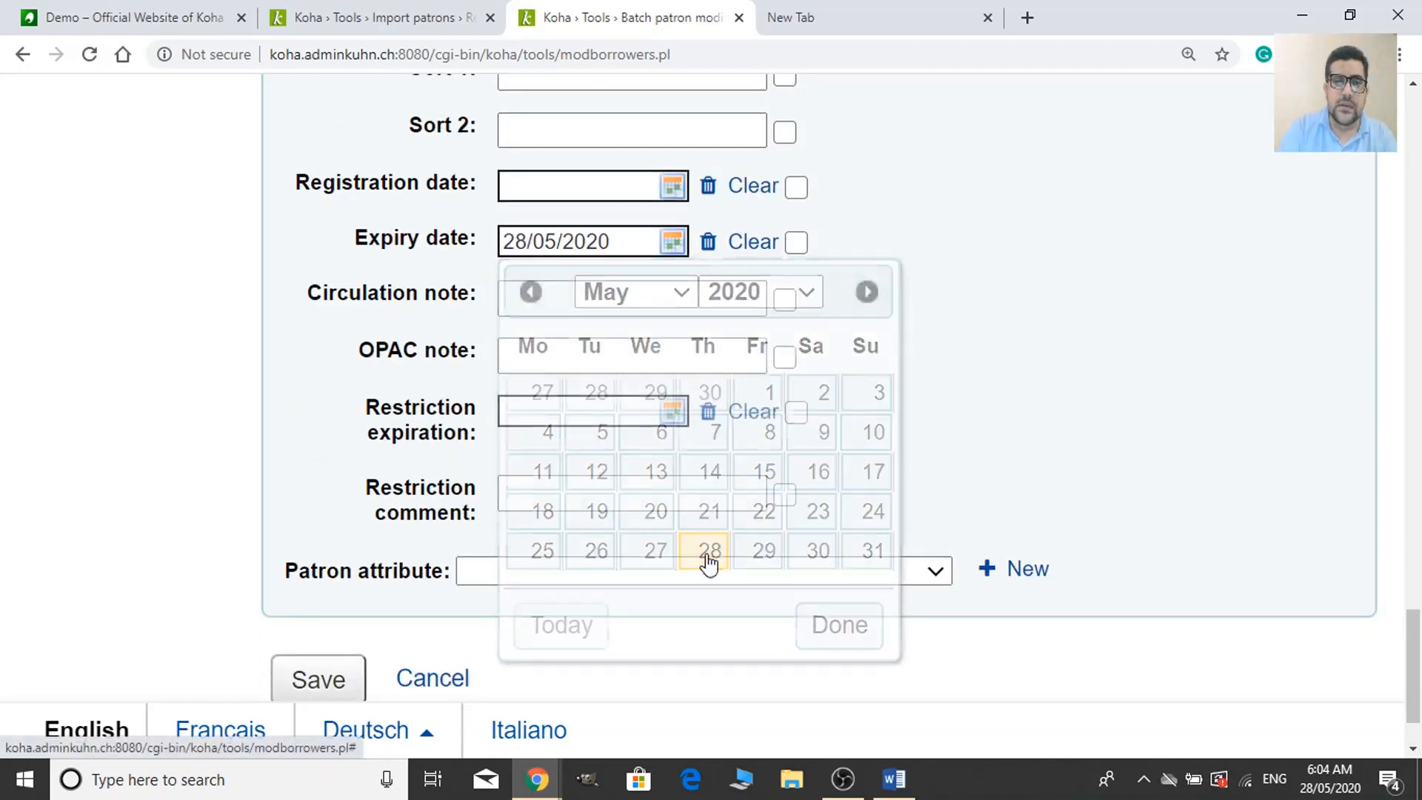
left_click(630, 252)
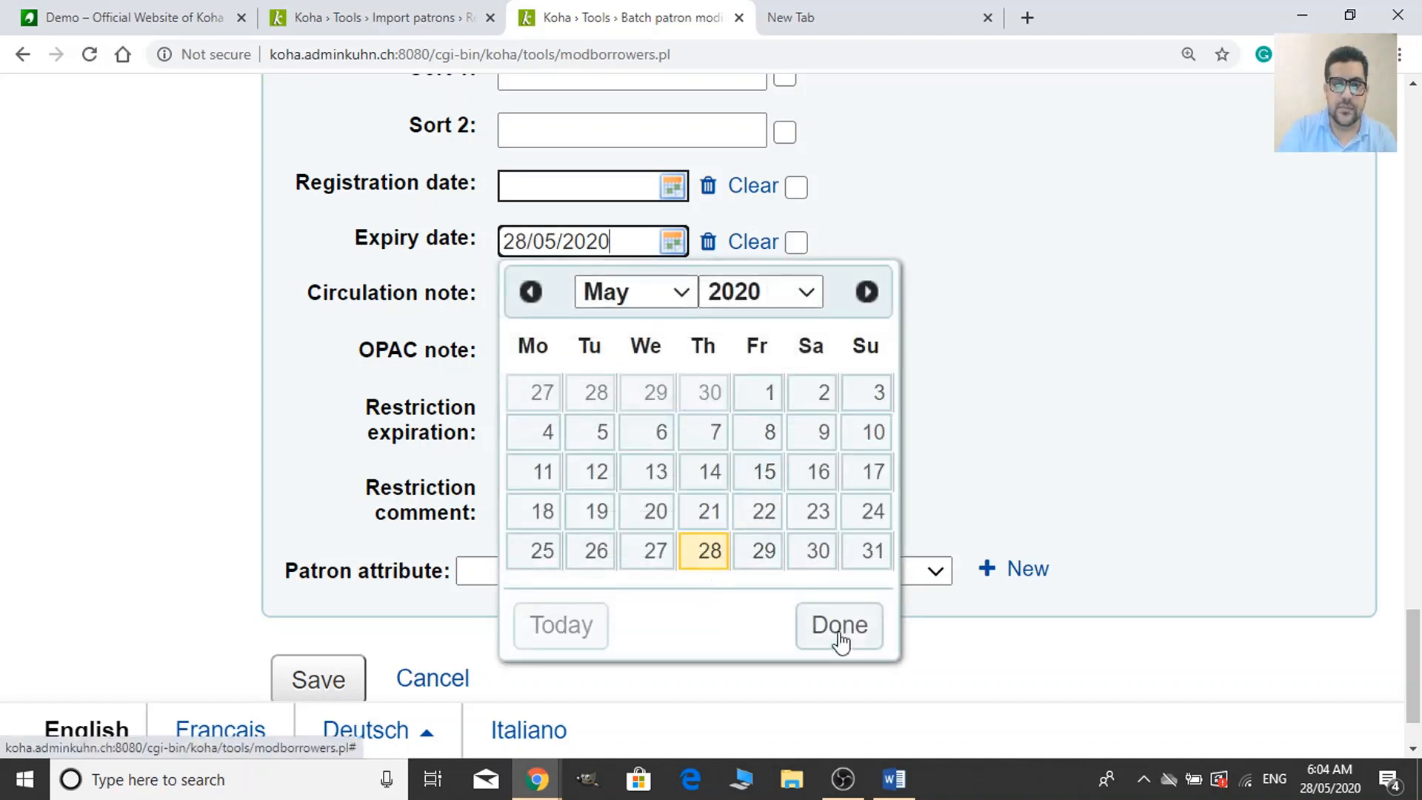
left_click(1221, 391)
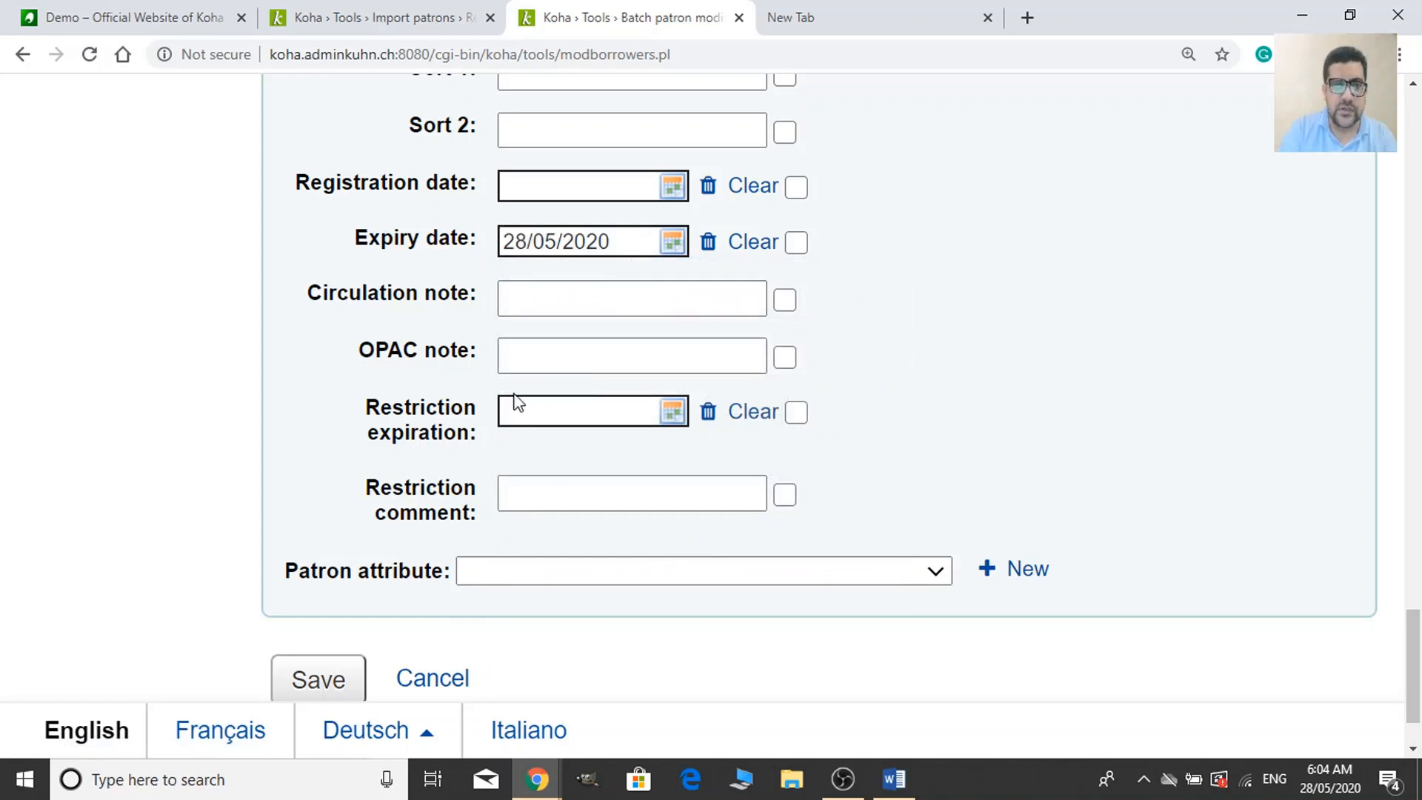
left_click(561, 414)
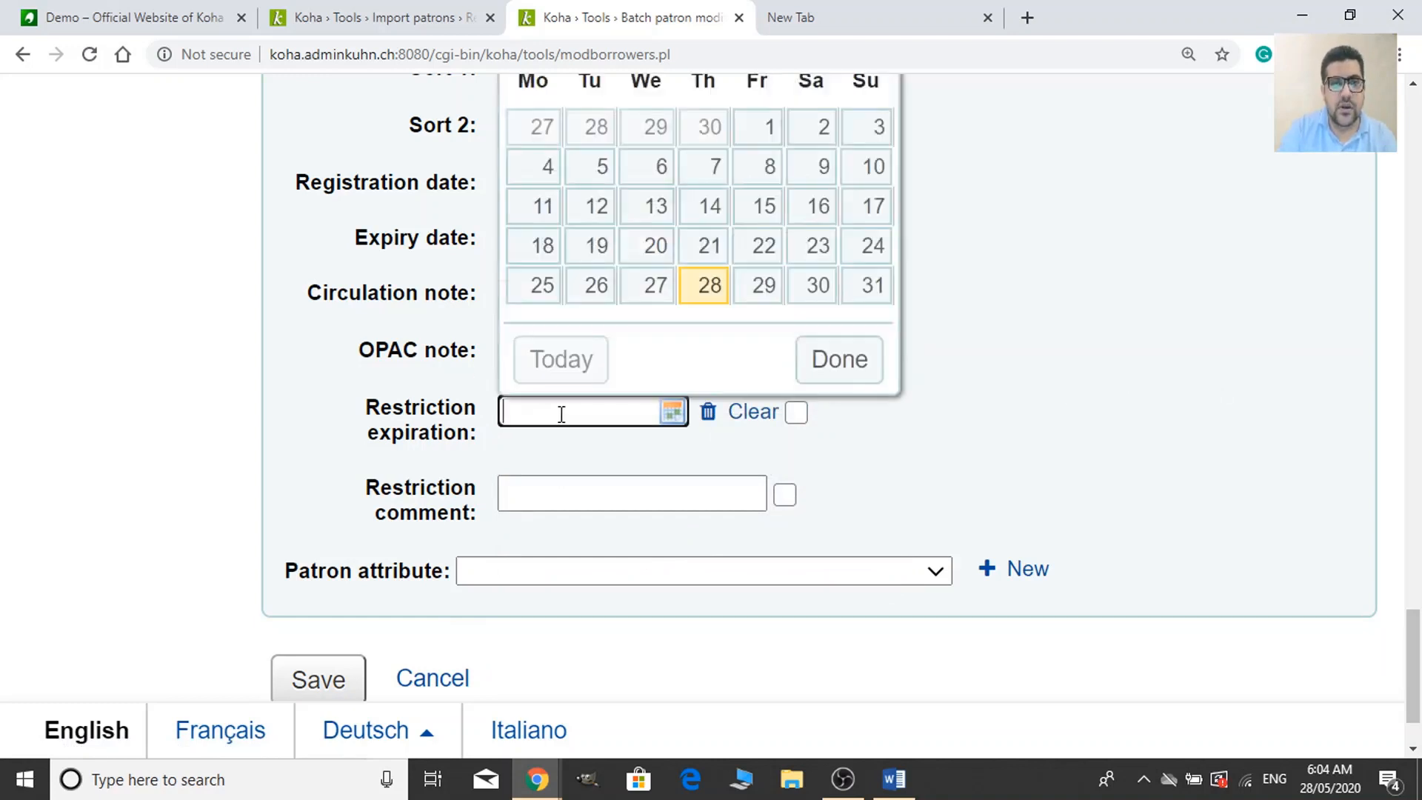
left_click(1050, 330)
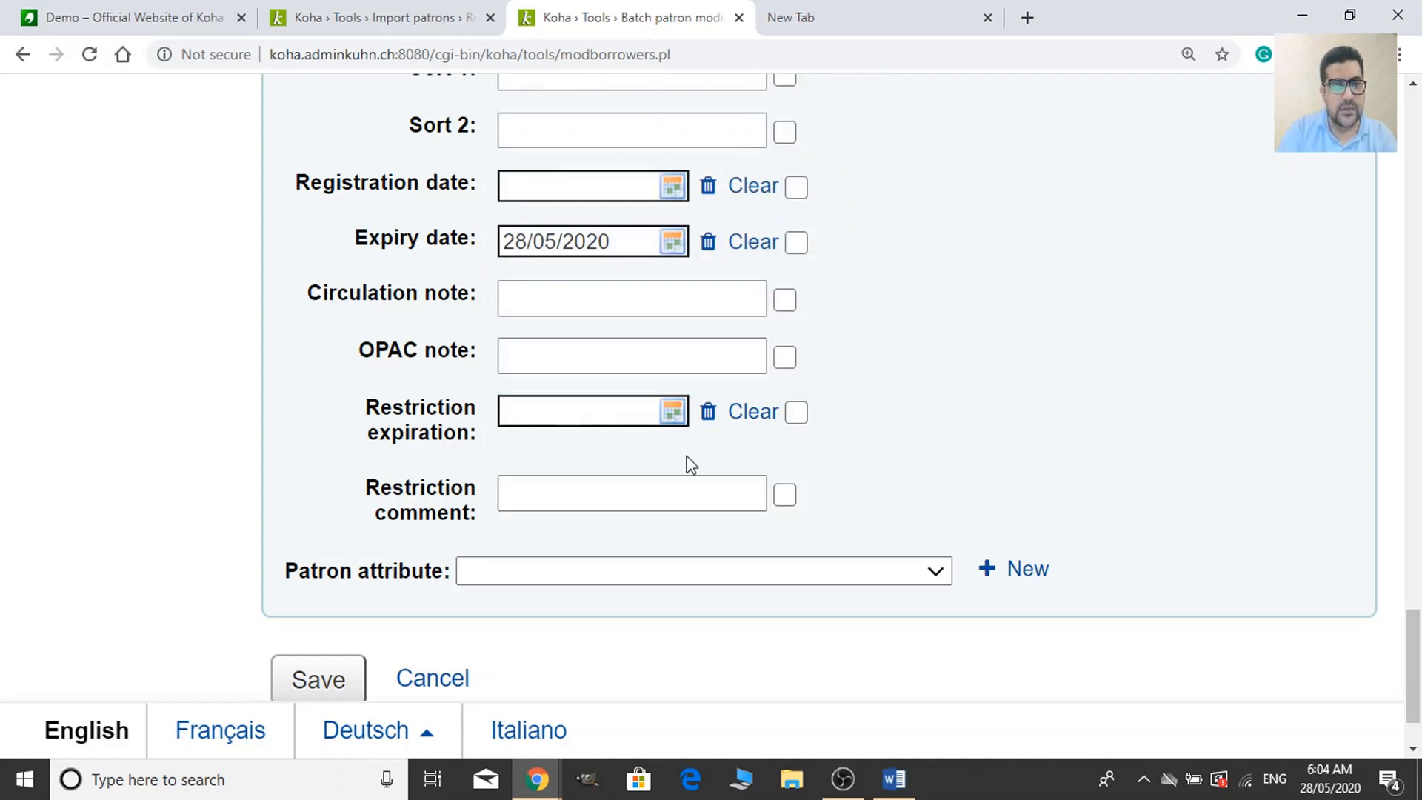
scroll(510, 376, "down", 1)
left_click(510, 376)
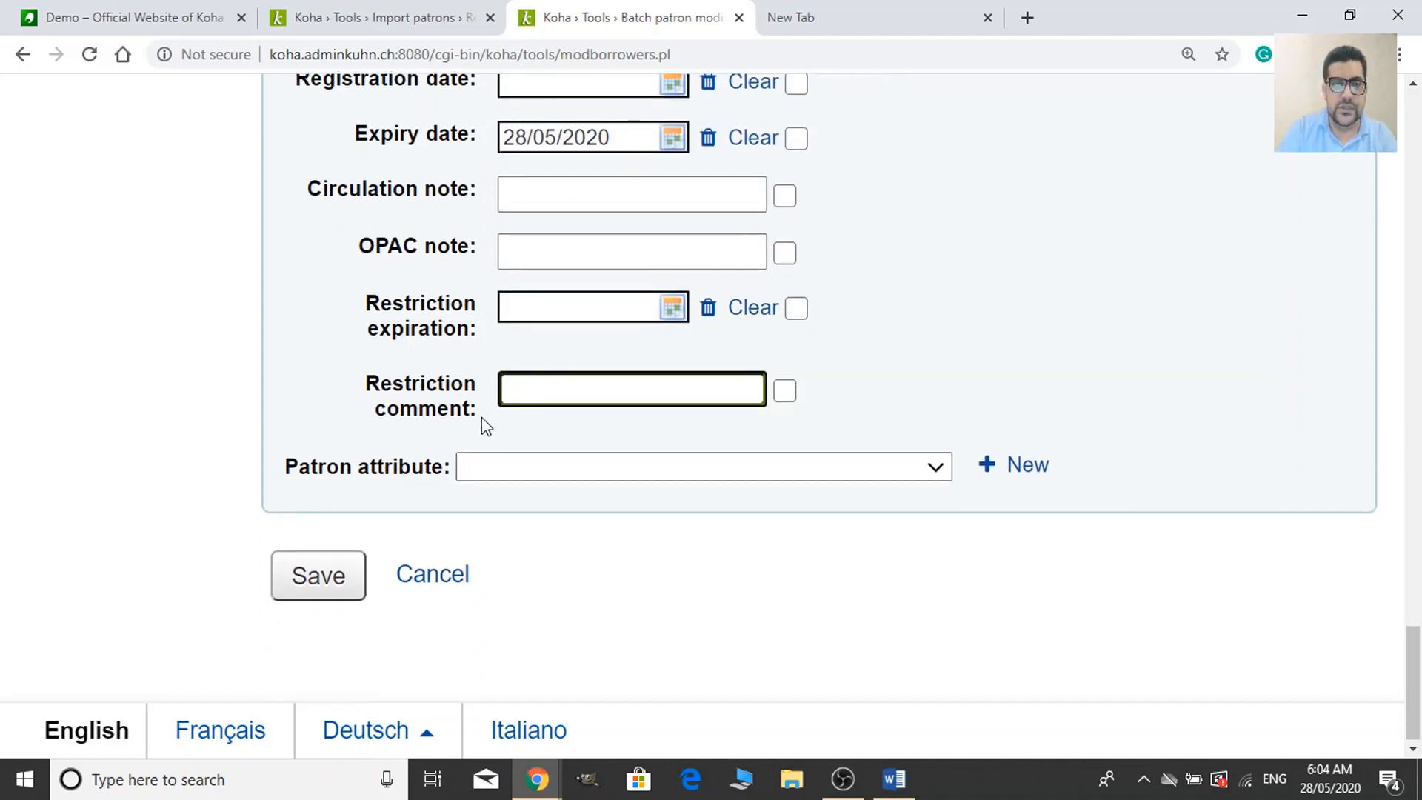
scroll(653, 444, "up", 1)
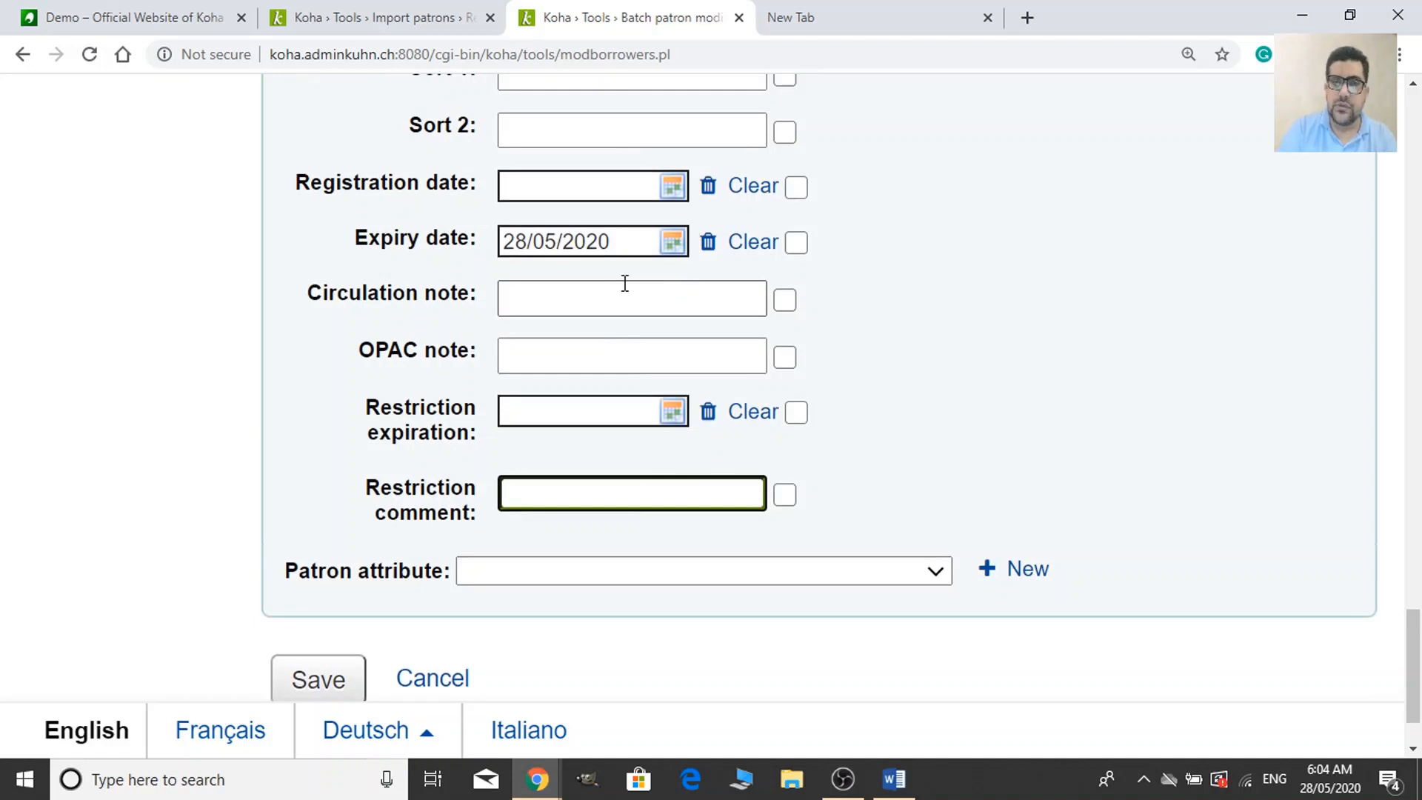
scroll(625, 283, "up", 1)
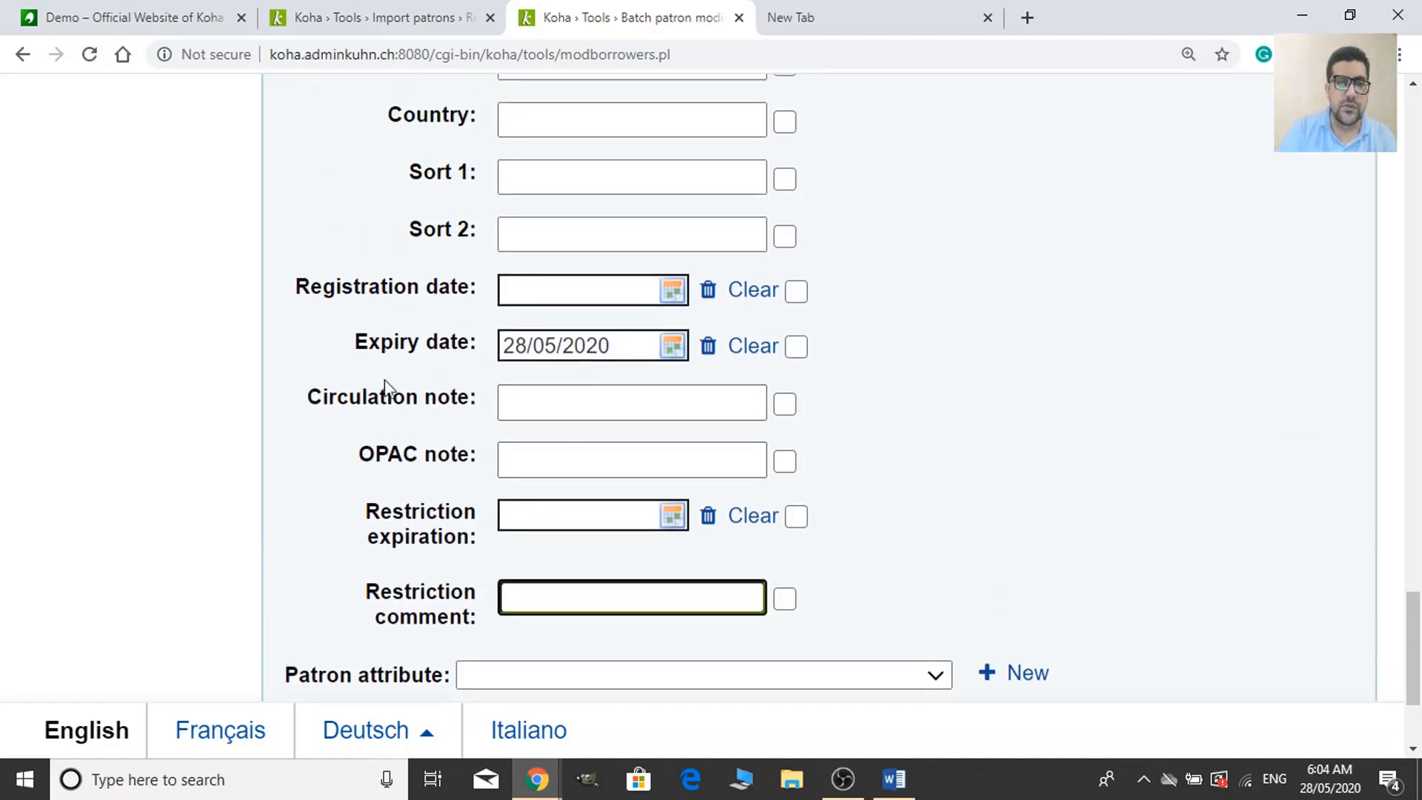
Type 'Please return your library book' into the OPAC note, fixing a typo.
left_click(574, 400)
left_click(530, 456)
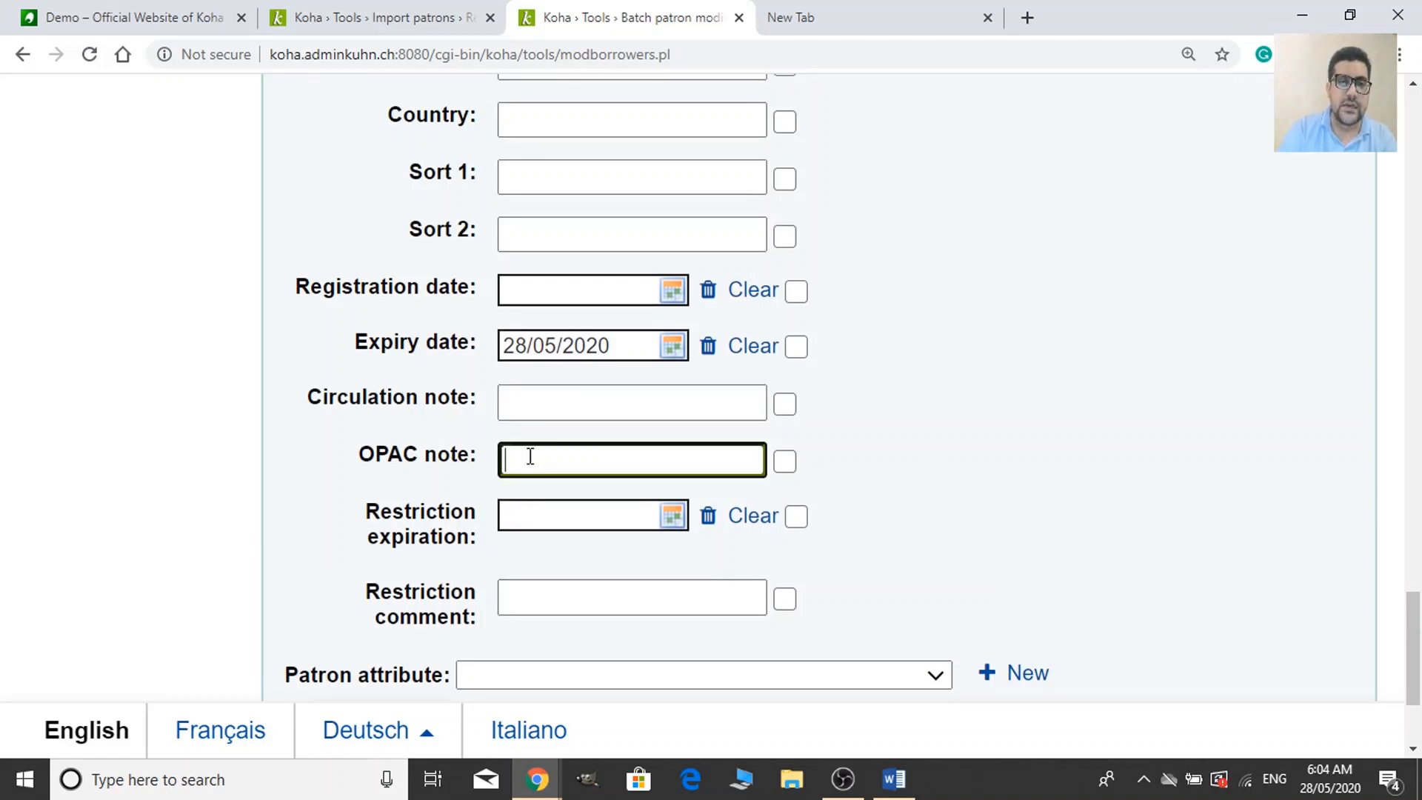
type("Please")
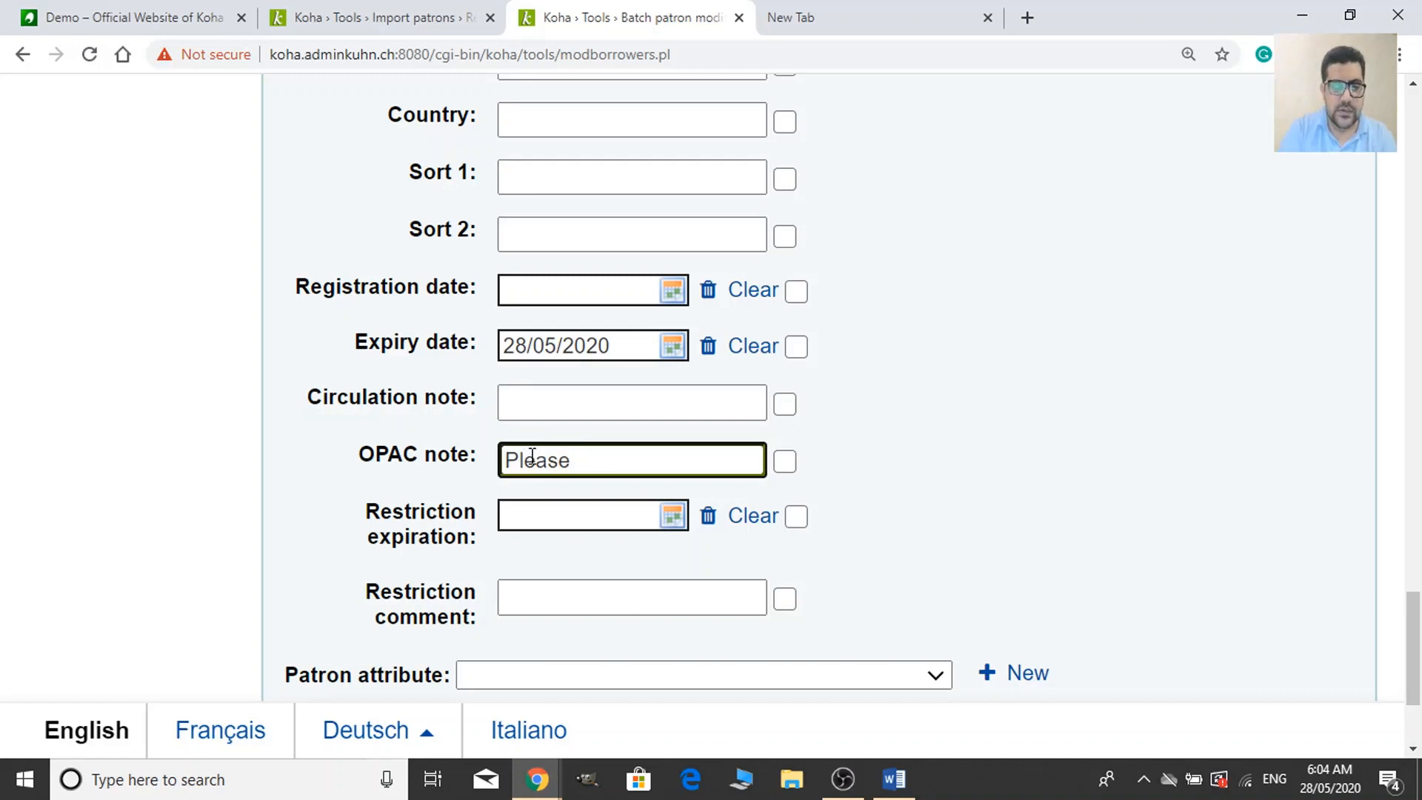
type(" retu")
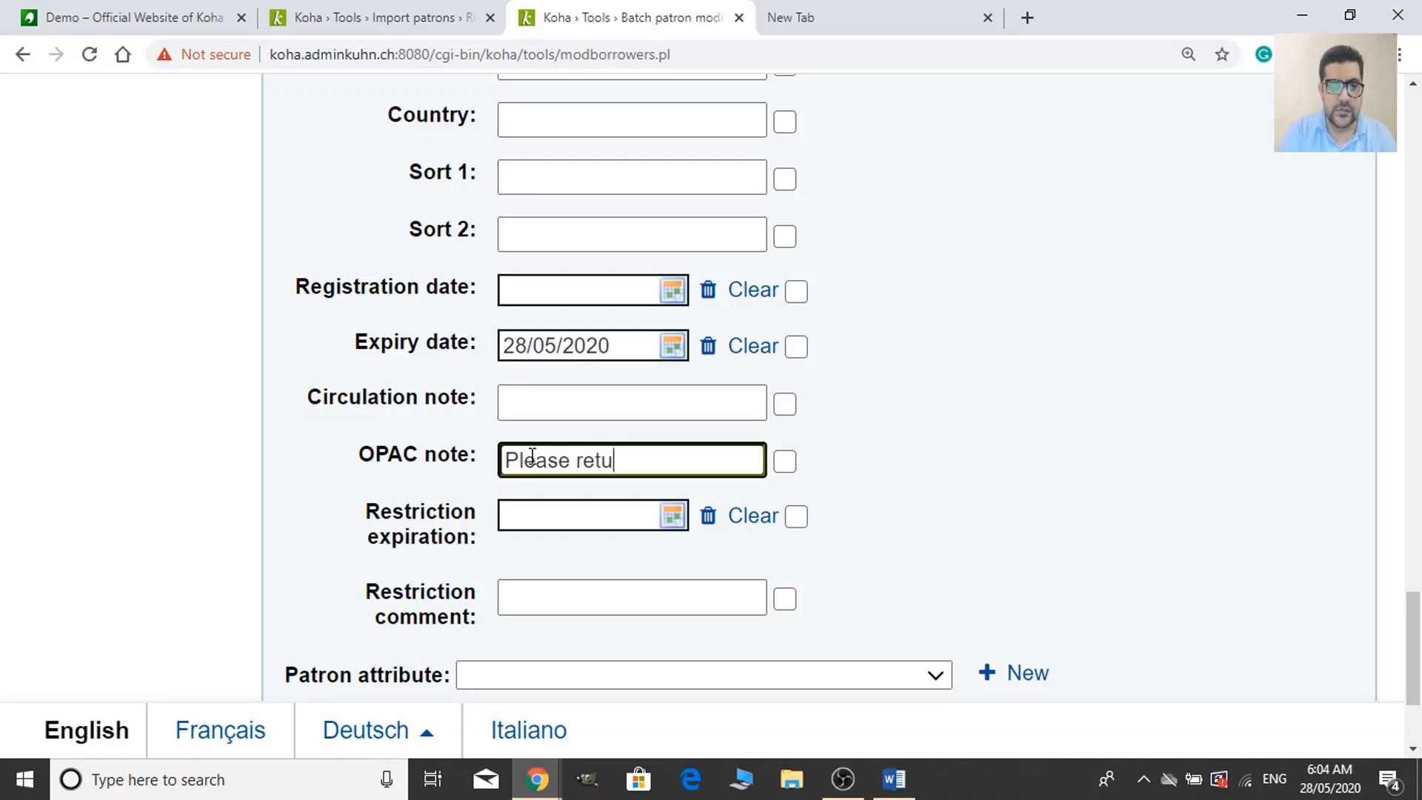
type("n")
key("BackSpace")
key("BackSpace")
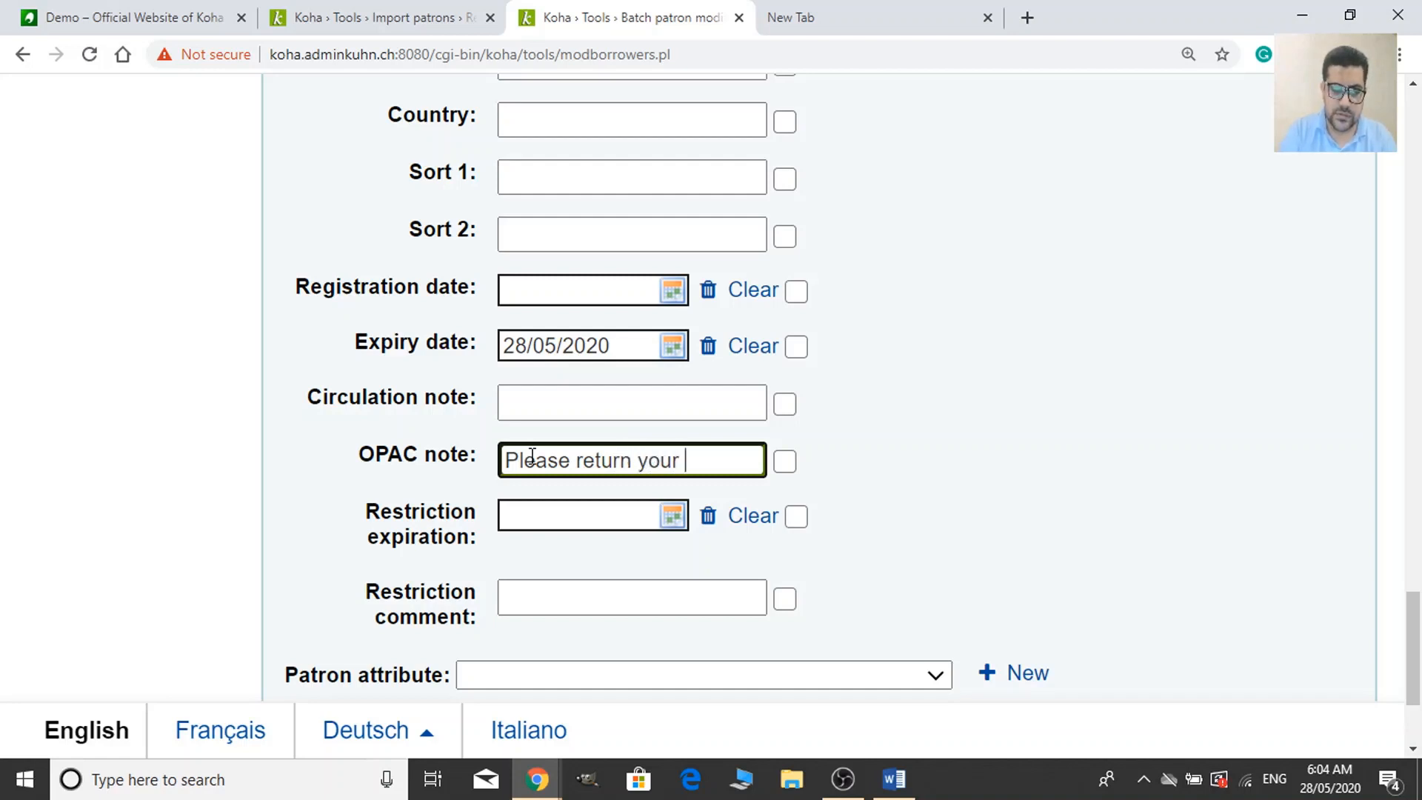
type("rn your librar")
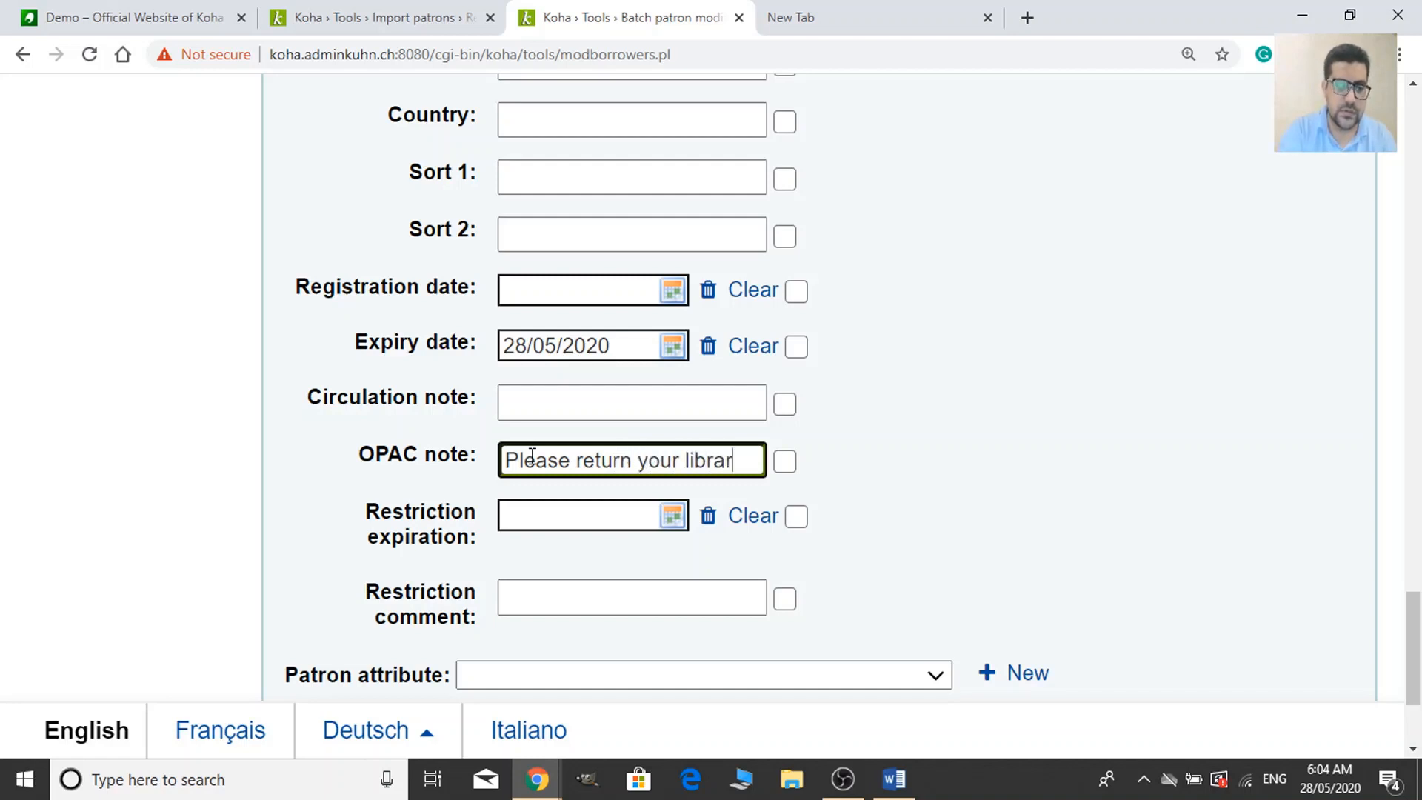
type("y book")
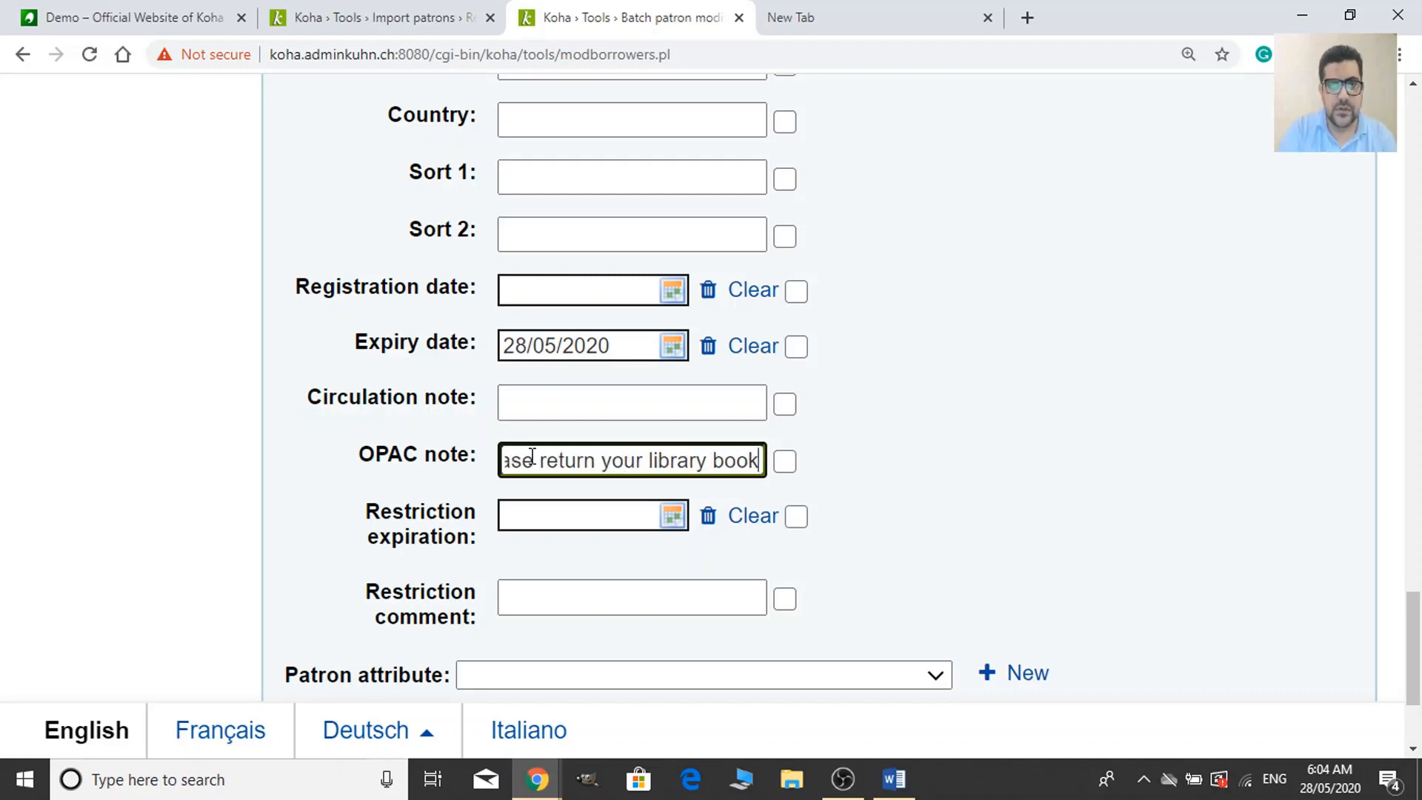
scroll(800, 647, "up", 1)
scroll(787, 557, "up", 10)
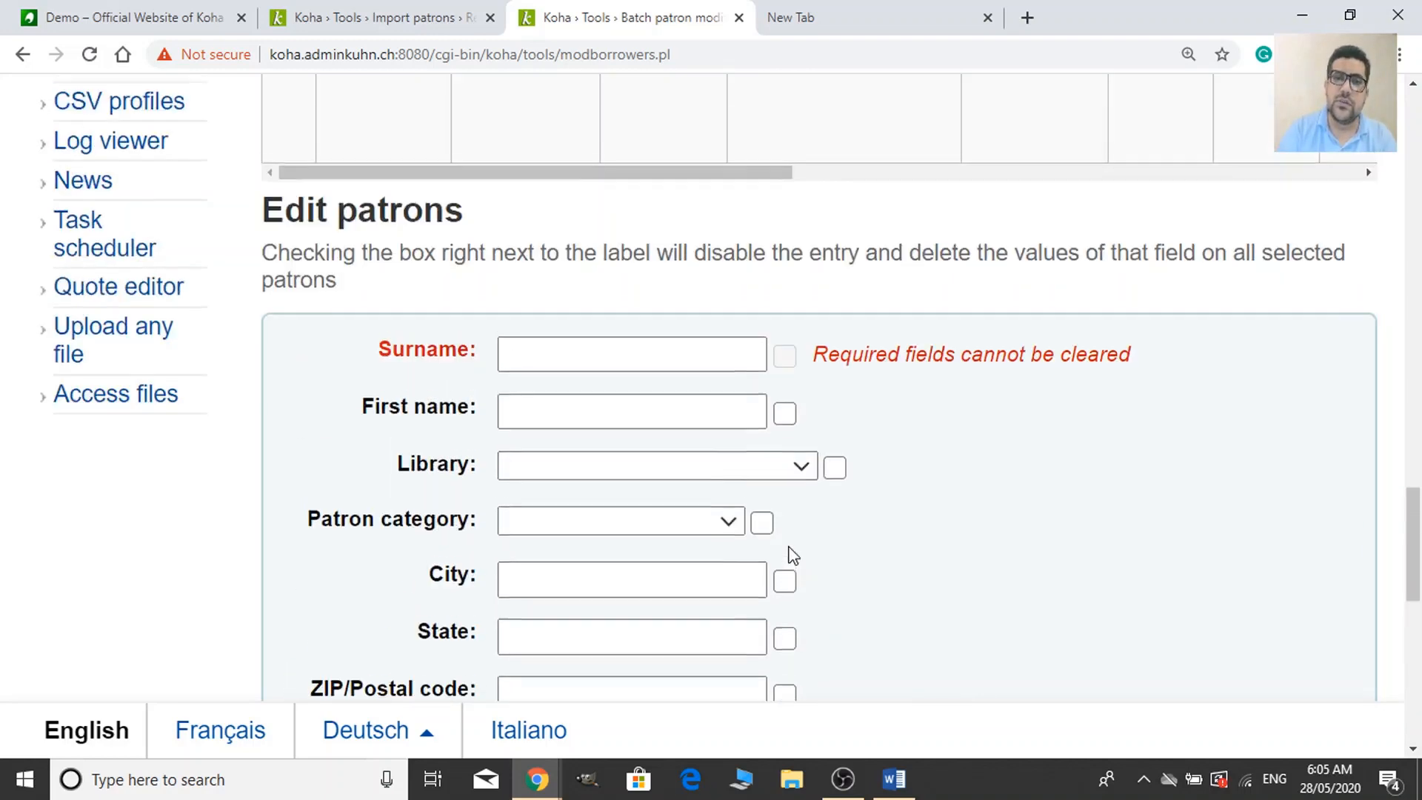
scroll(552, 342, "up", 10)
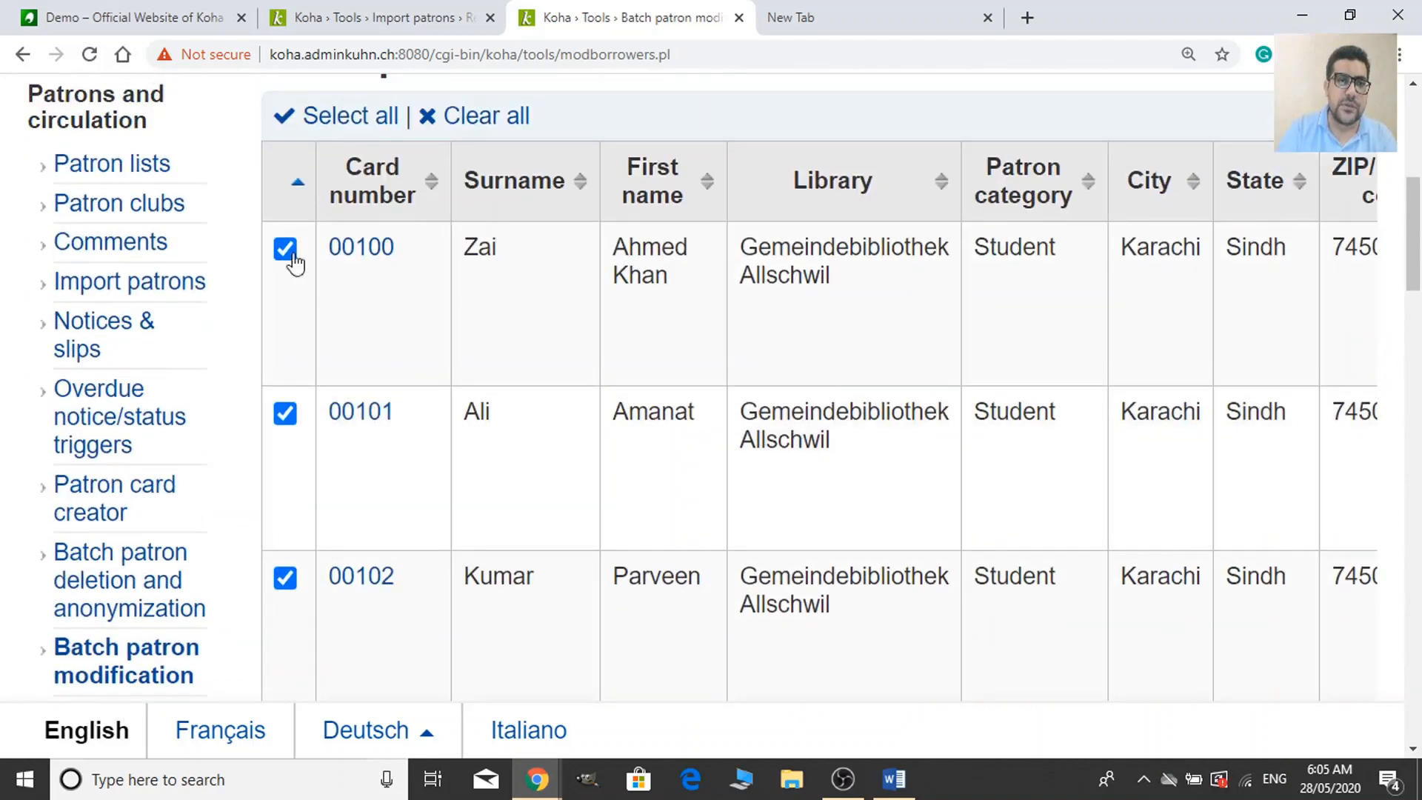
scroll(344, 354, "down", 15)
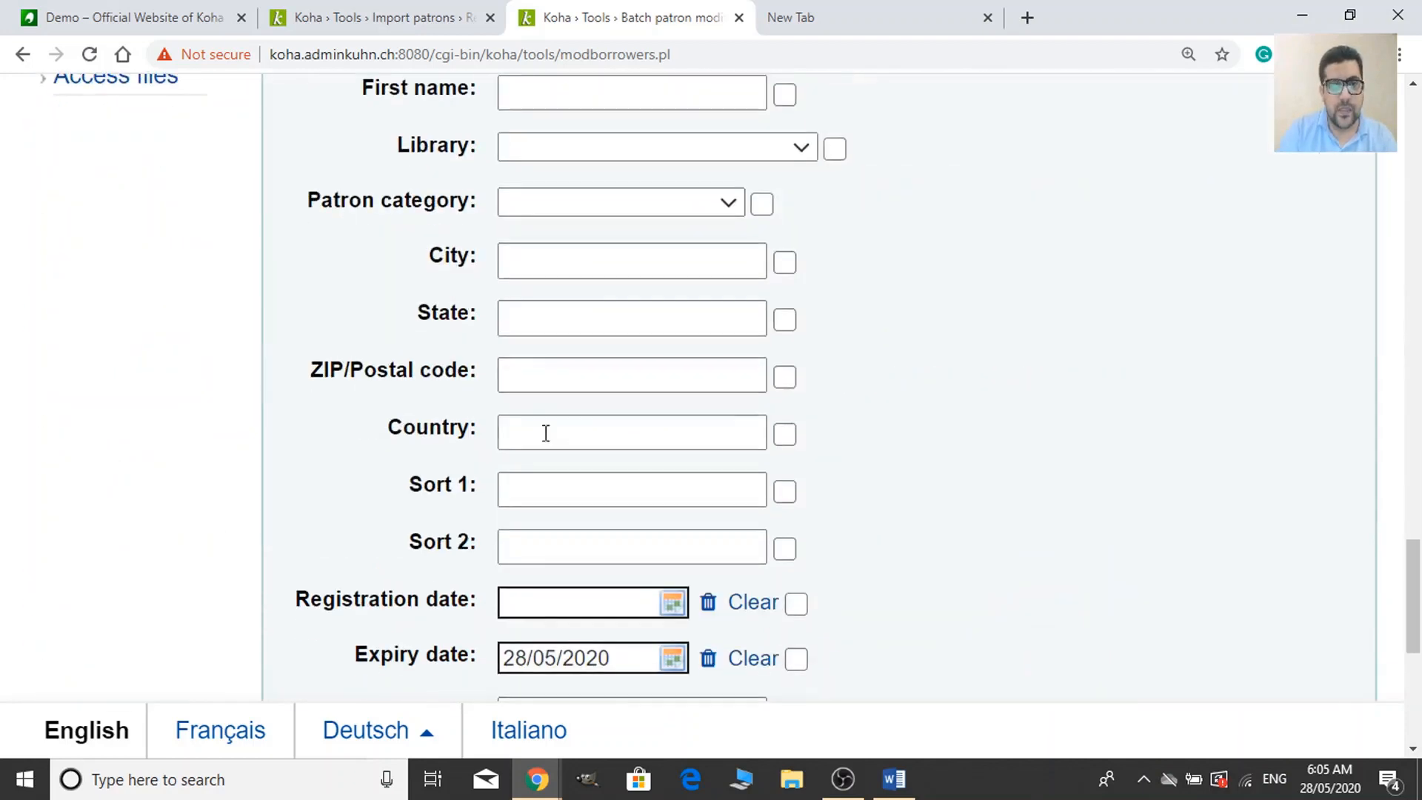
scroll(548, 445, "down", 5)
Erase the OPAC note and the 28/05/2020 expiry date from the edit form.
triple_click(666, 372)
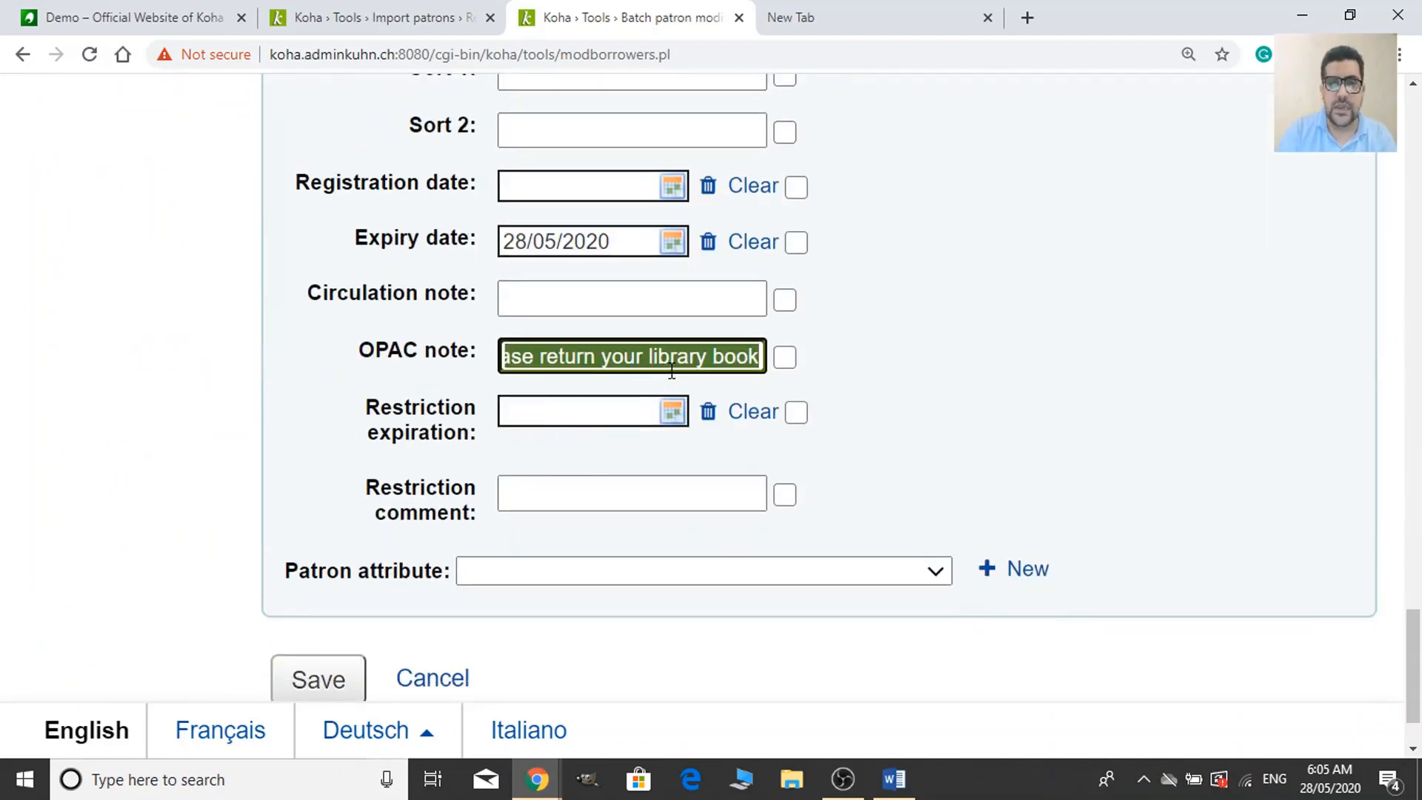
key("BackSpace")
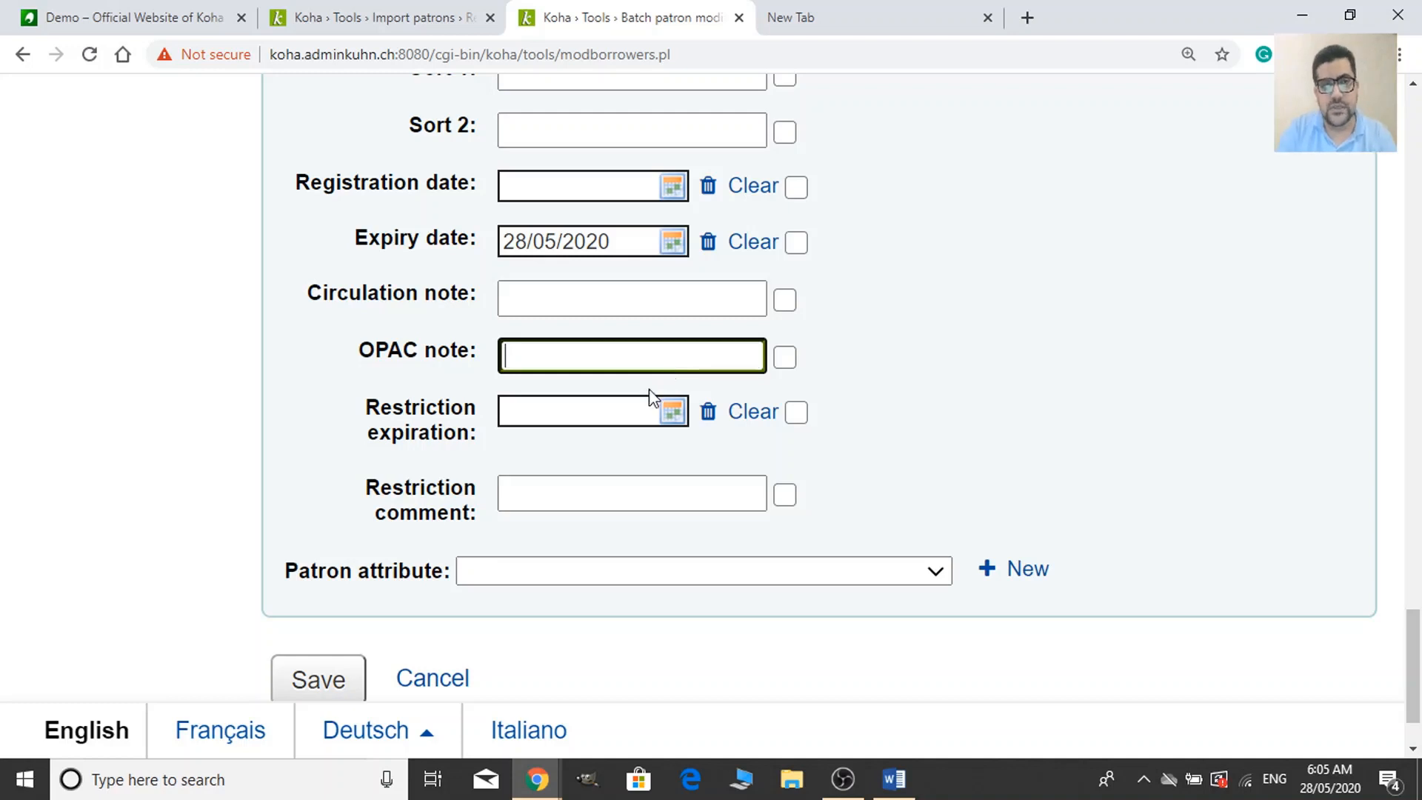
scroll(650, 398, "up", 3)
left_click(573, 457)
triple_click(572, 457)
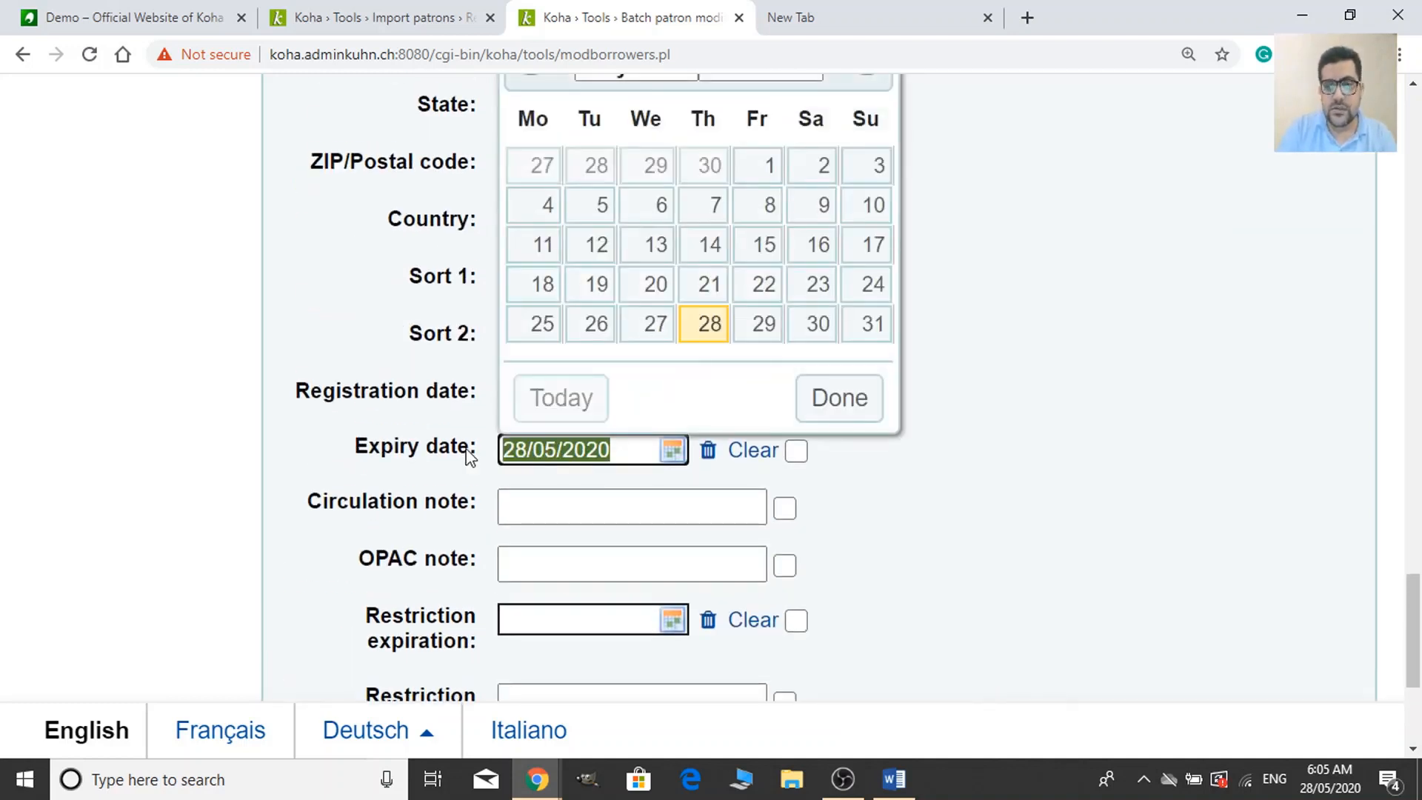
key("BackSpace")
left_click(1047, 412)
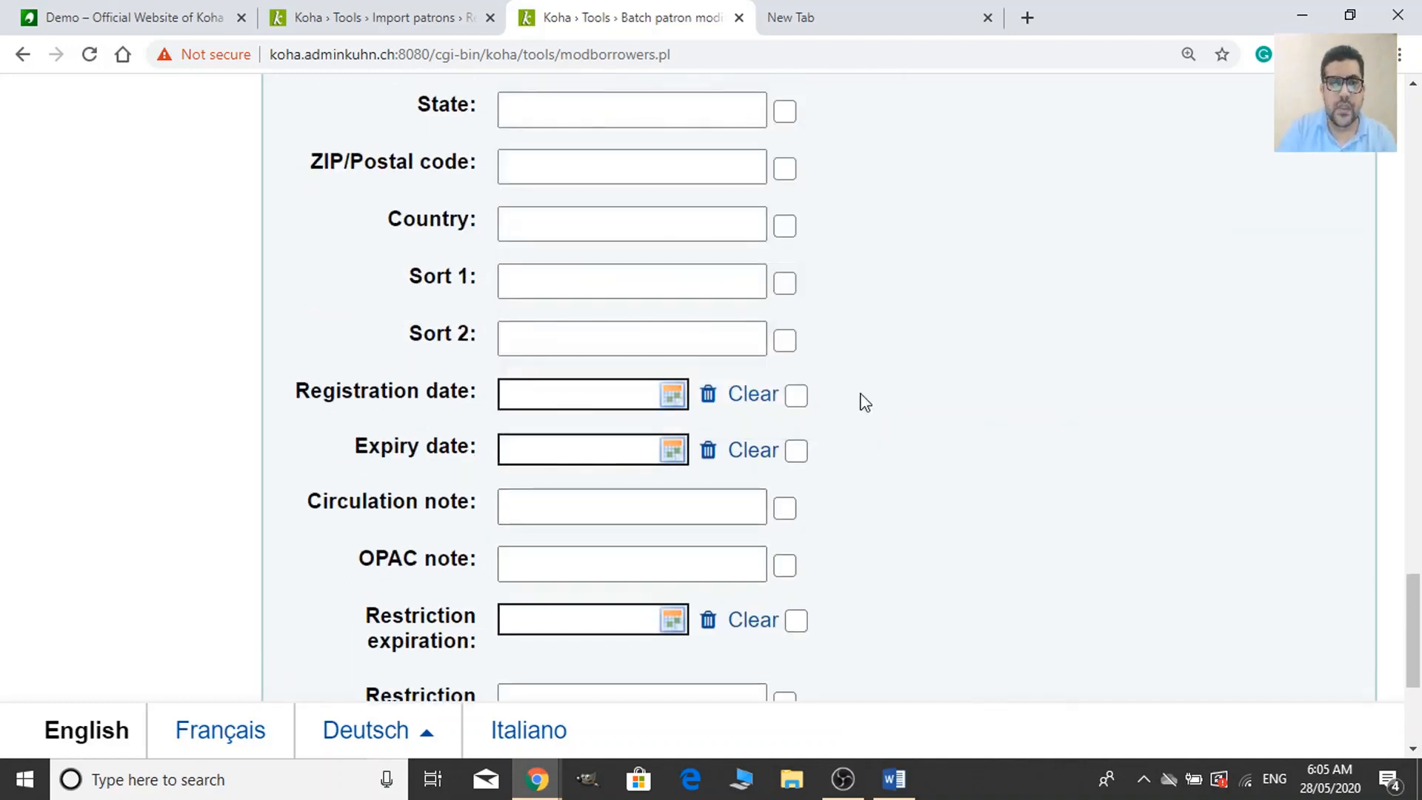
scroll(862, 396, "up", 3)
scroll(723, 318, "up", 15)
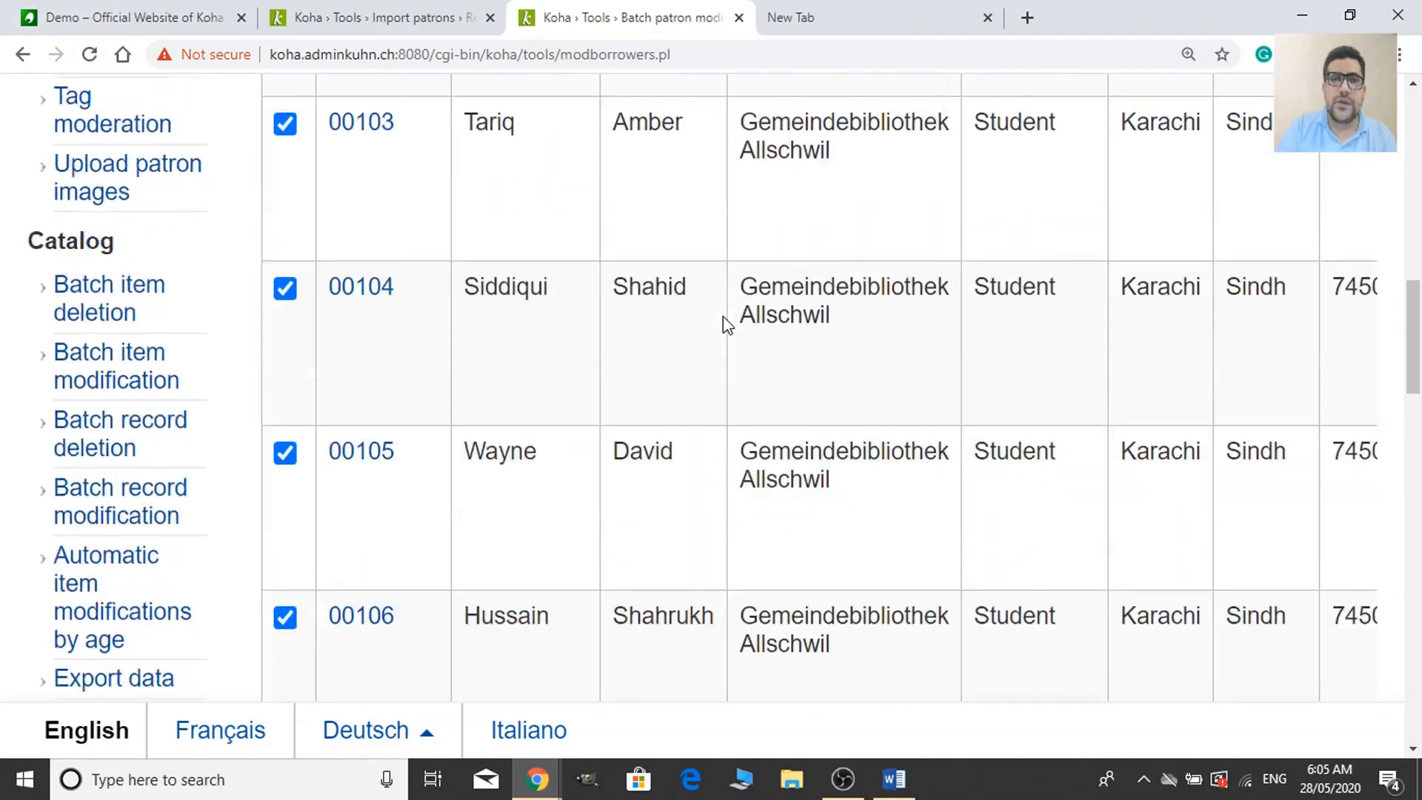
scroll(555, 325, "down", 3)
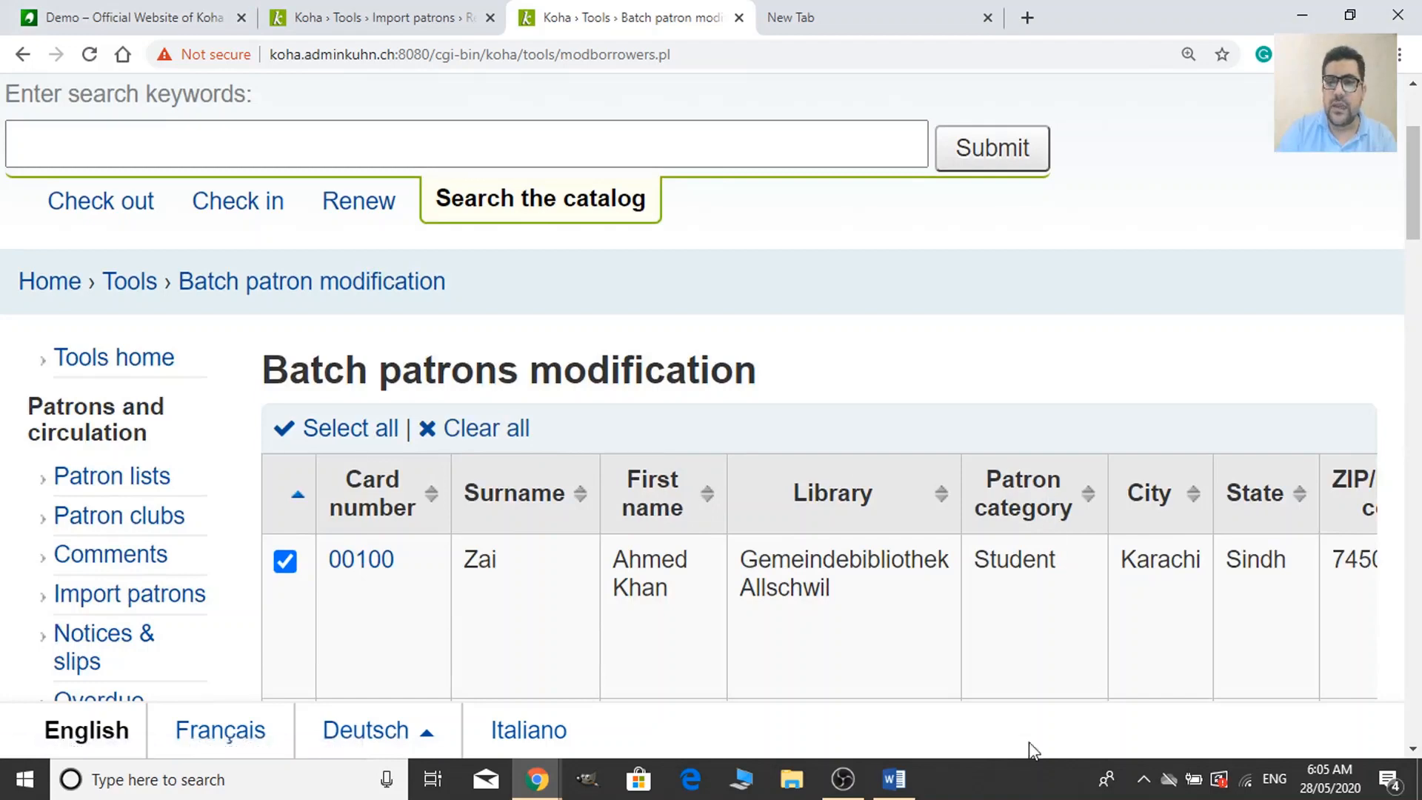
scroll(1140, 598, "down", 4)
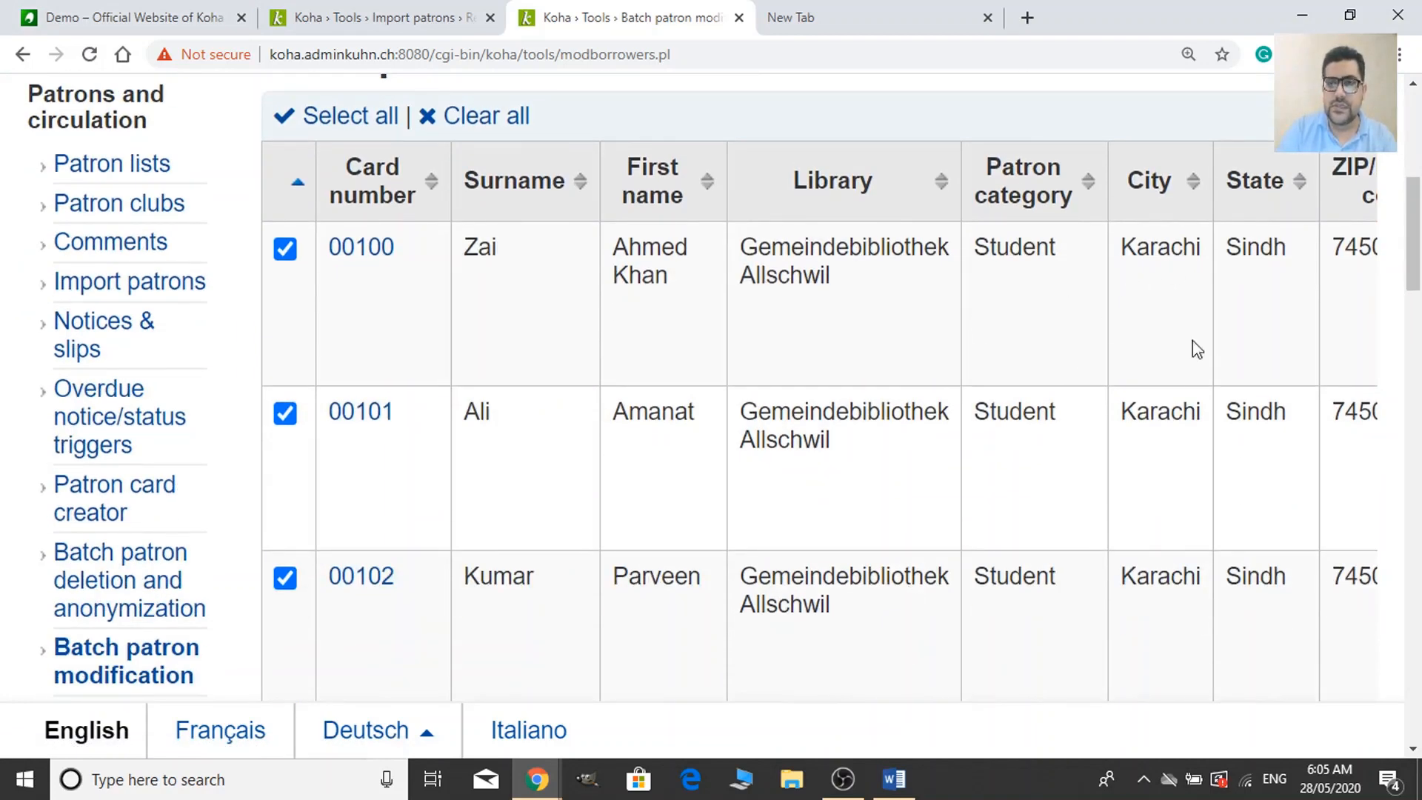
Untick all patrons, then tick only 00100, 00101 and 00102.
left_click(470, 120)
left_click(286, 248)
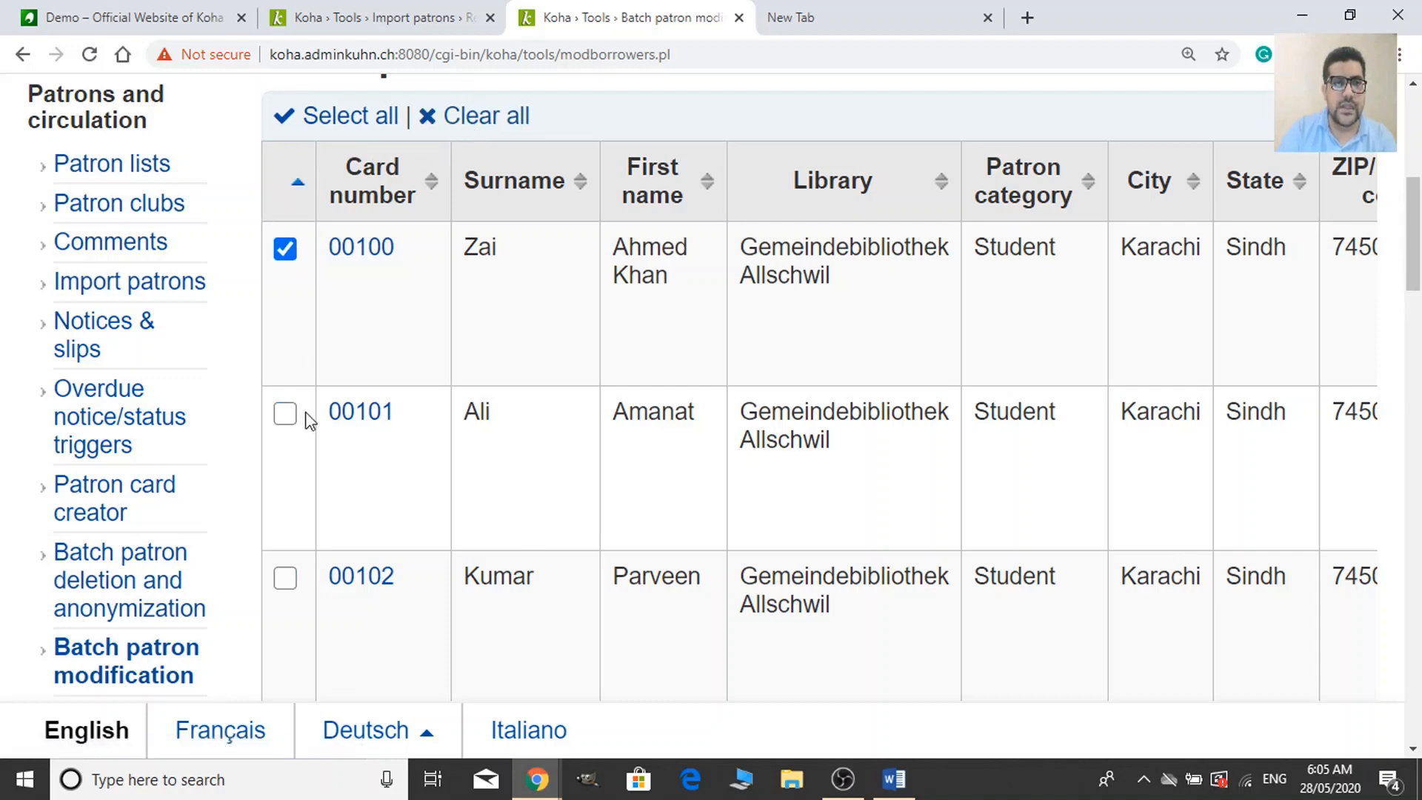
left_click(287, 413)
left_click(293, 582)
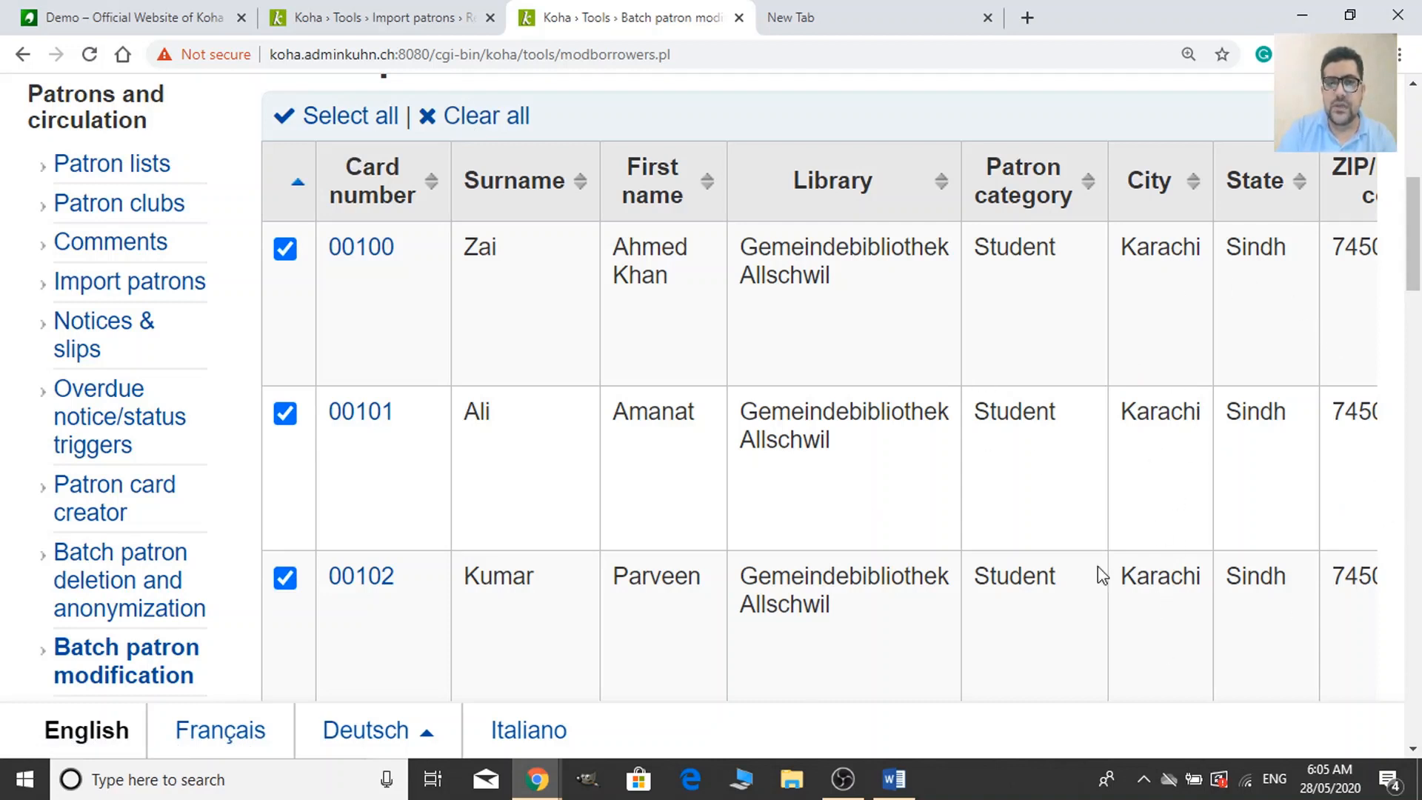
scroll(820, 568, "down", 20)
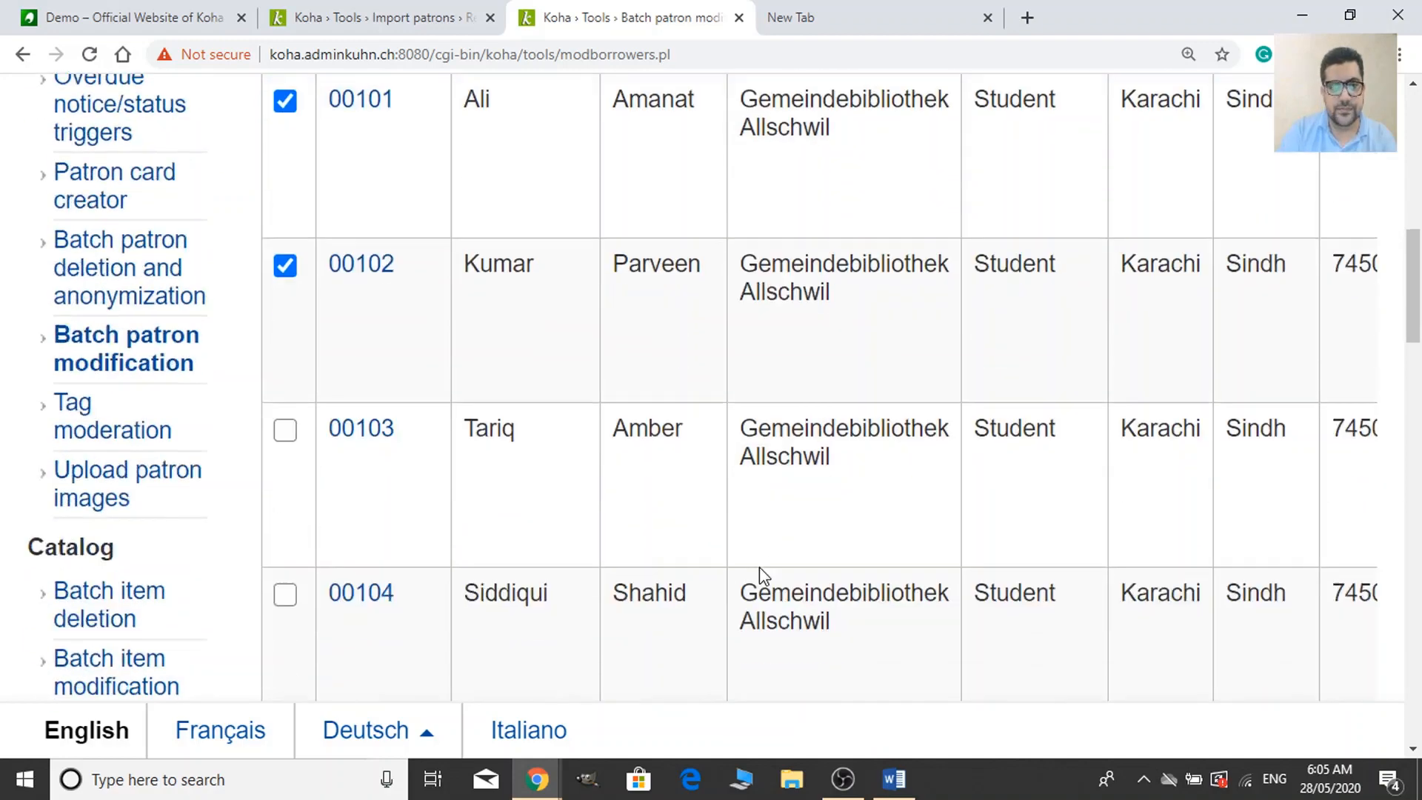
scroll(688, 585, "up", 12)
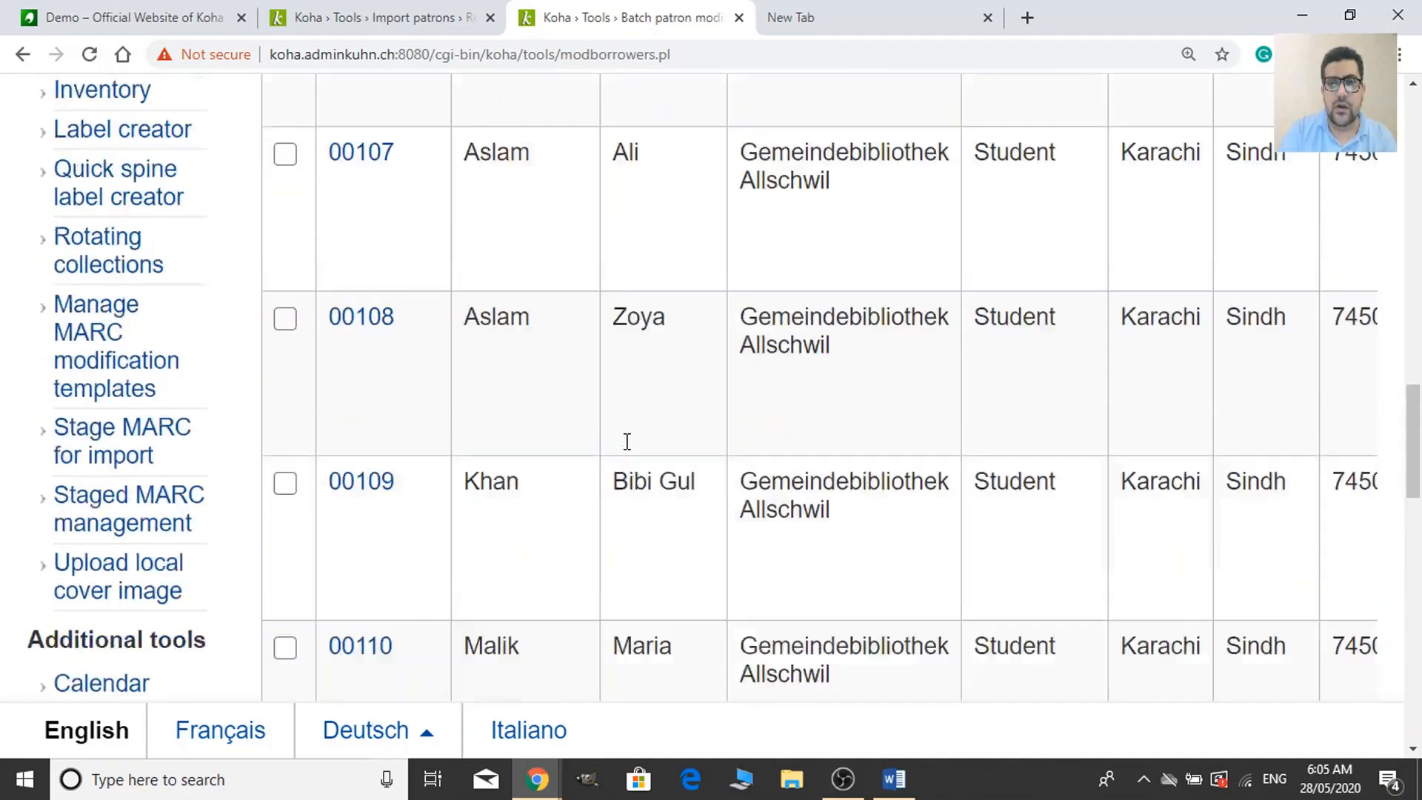
scroll(625, 441, "down", 14)
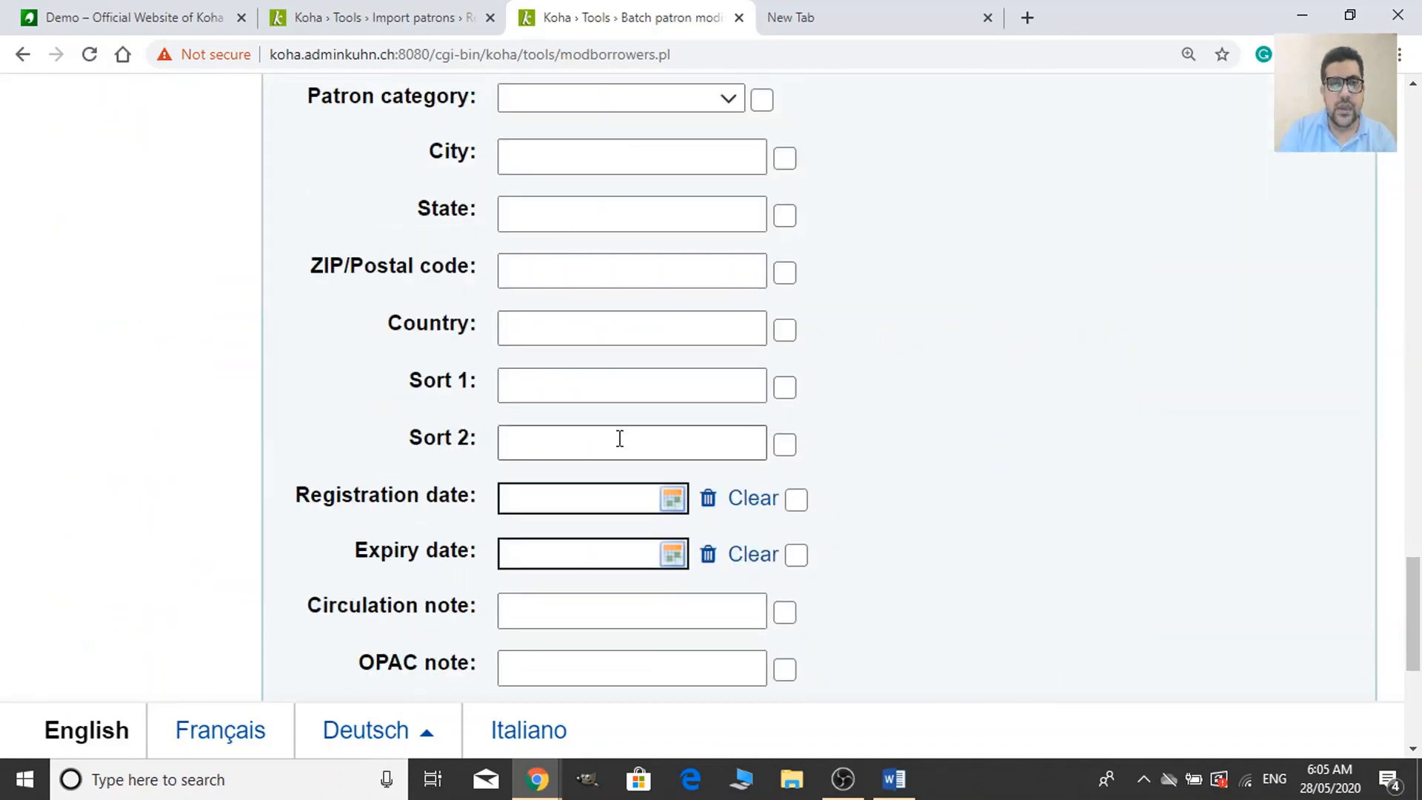
Set City to Khairpur for patrons 00100, 00101 and 00102 and save.
left_click(566, 167)
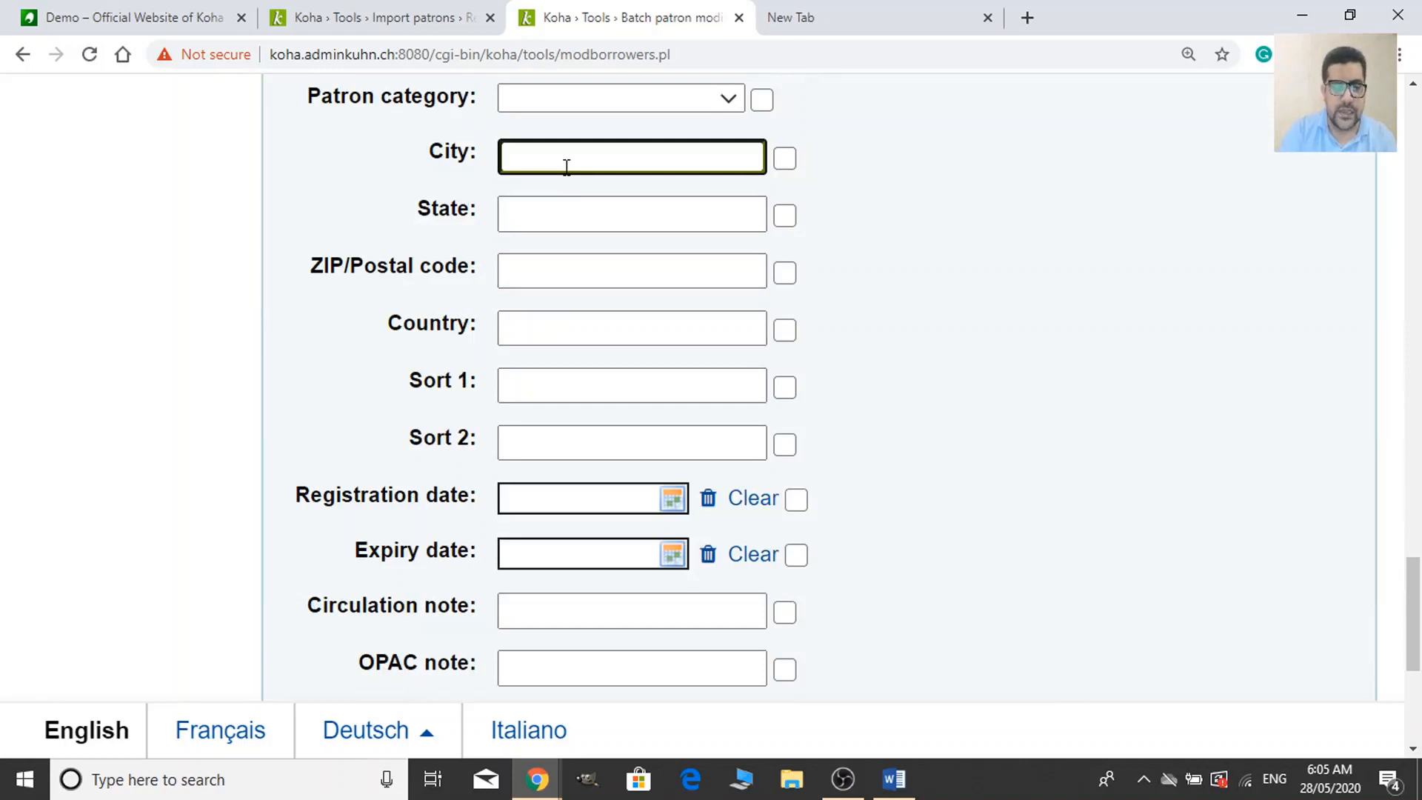
type("Ka")
key("BackSpace")
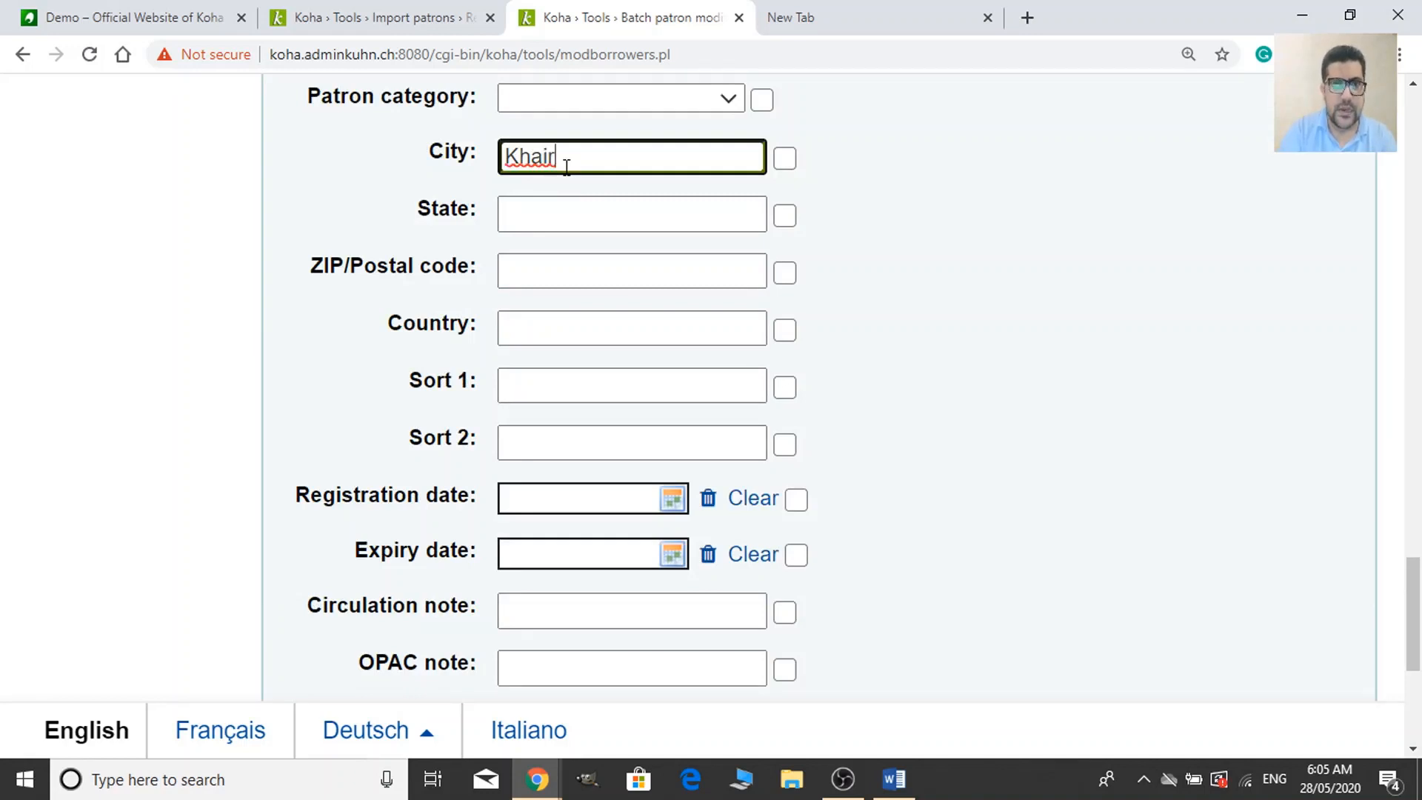
type("hairpur")
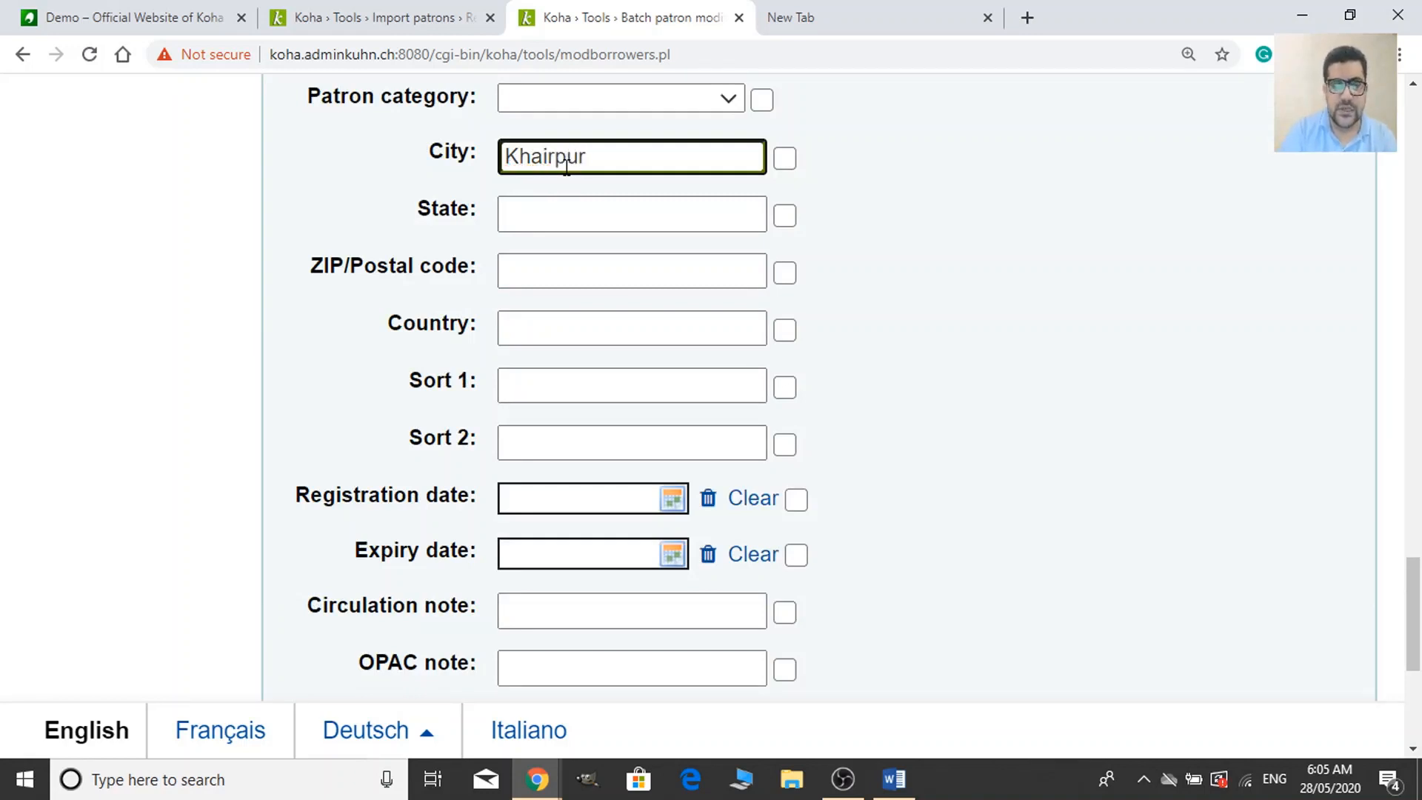
scroll(892, 488, "down", 4)
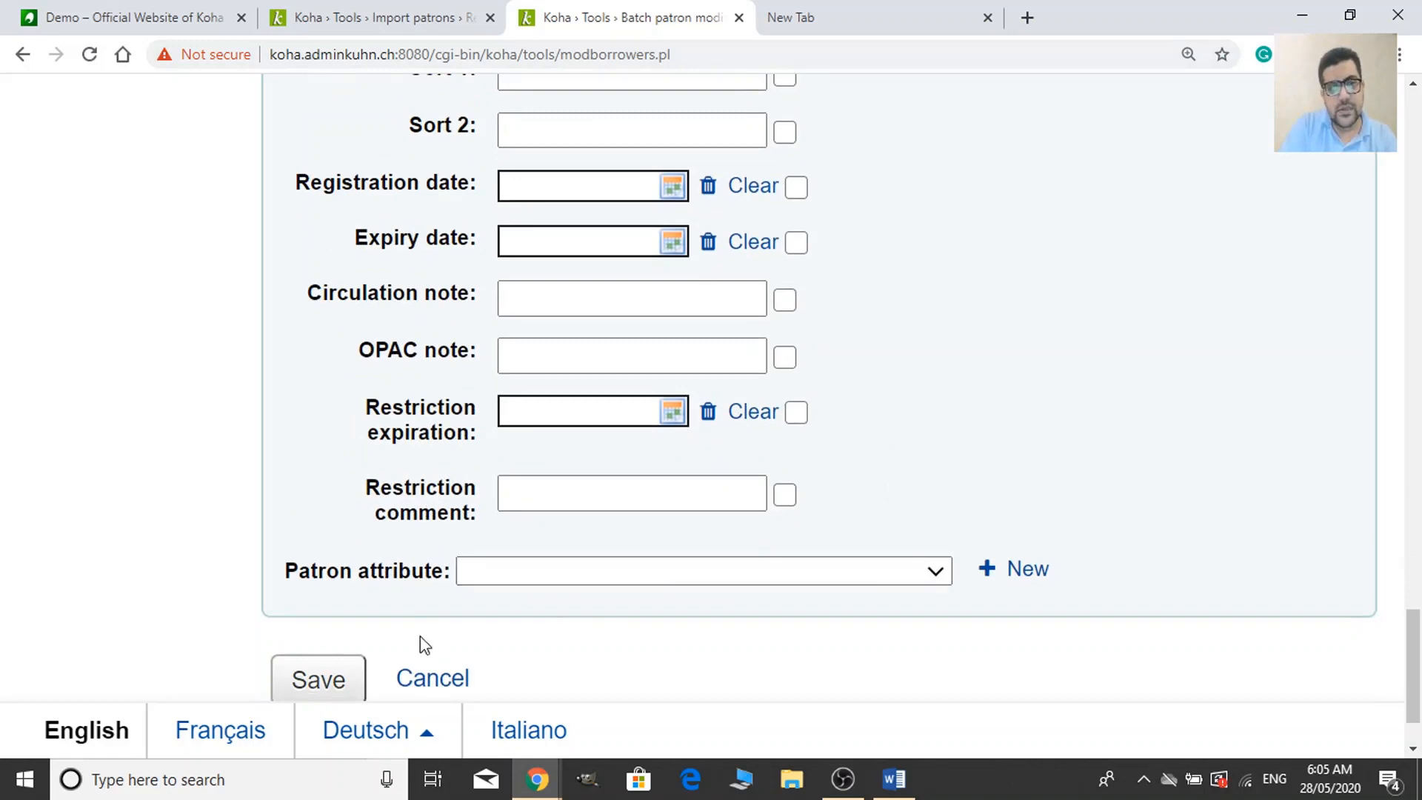
scroll(643, 575, "down", 2)
left_click(314, 582)
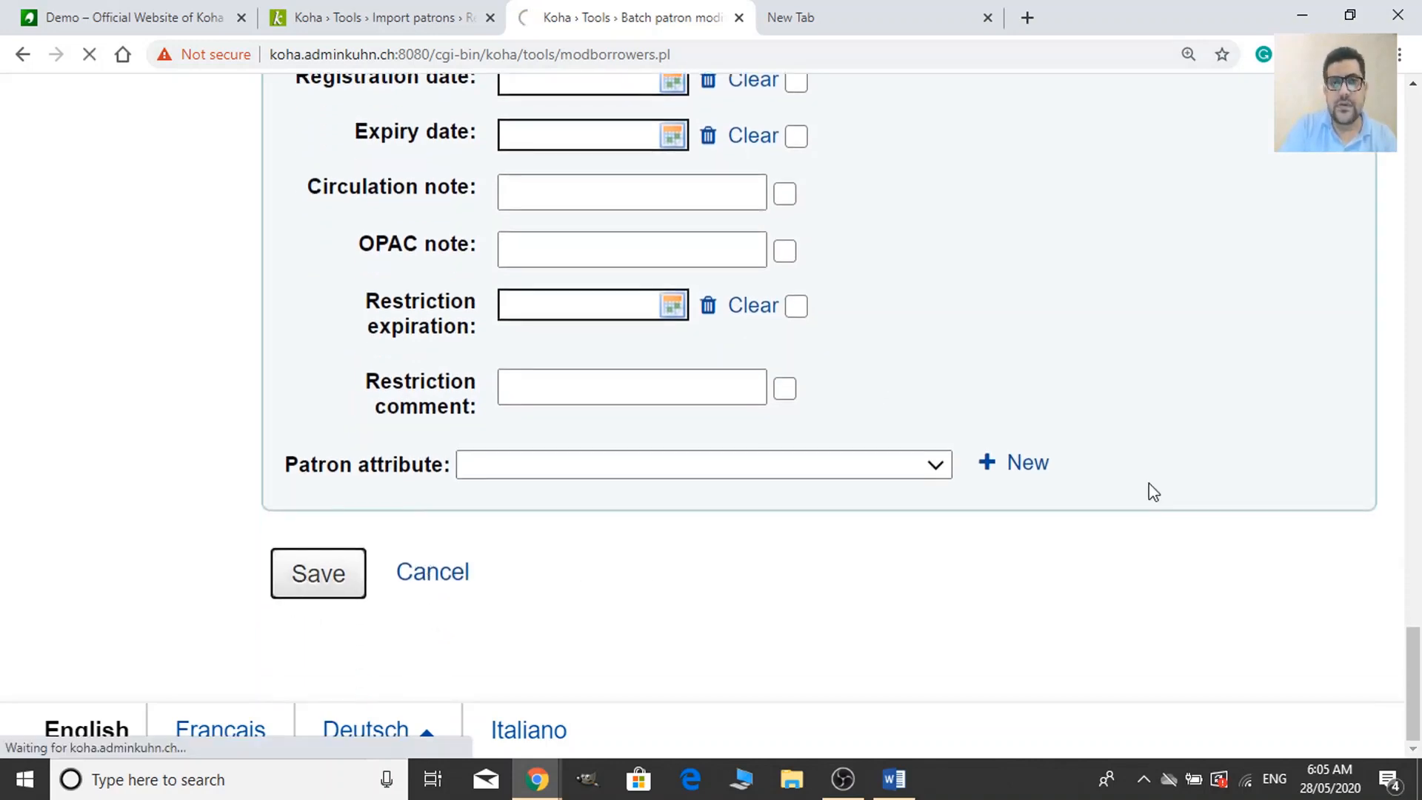
Scroll through the results table showing city Khairpur for each patron.
scroll(1151, 488, "down", 7)
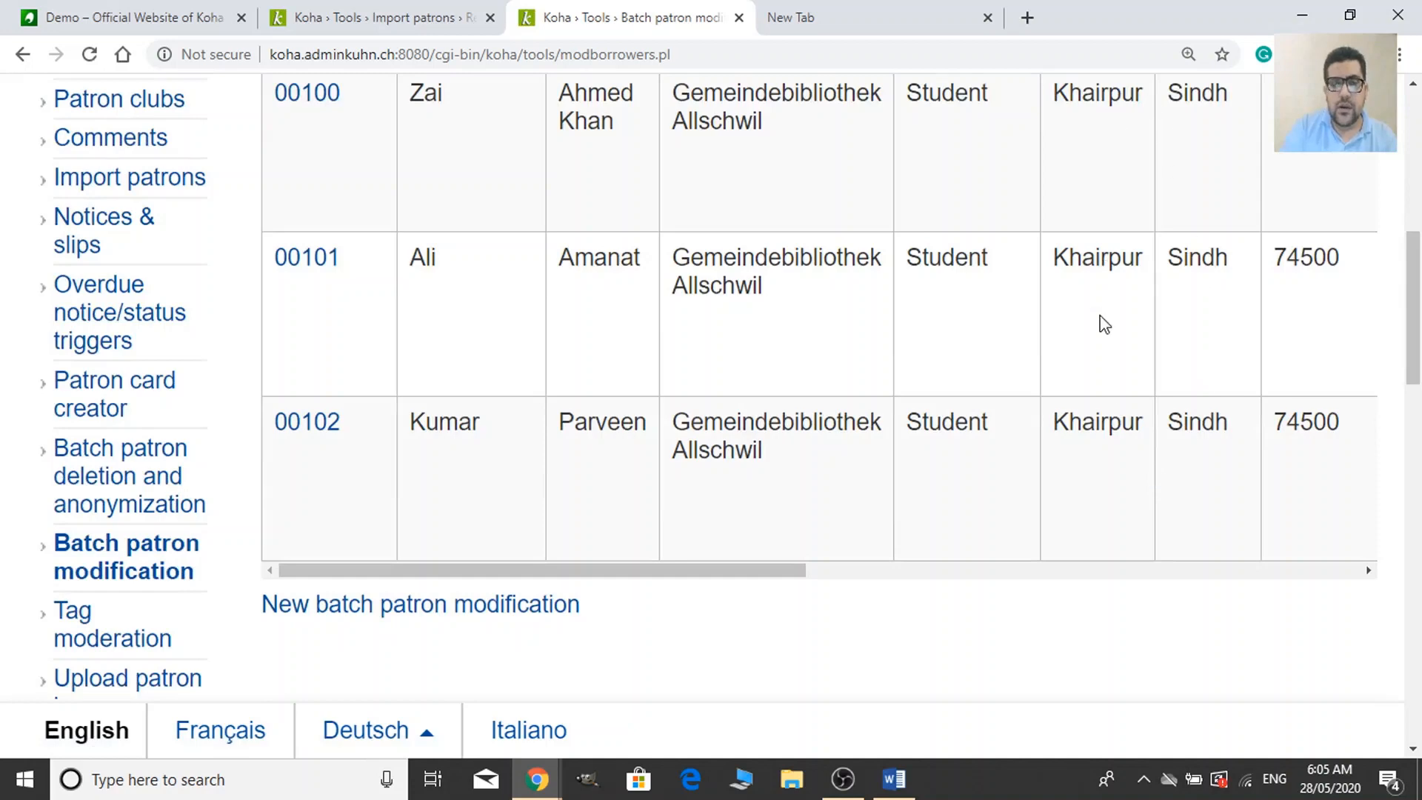
scroll(1099, 318, "up", 3)
scroll(1114, 385, "down", 4)
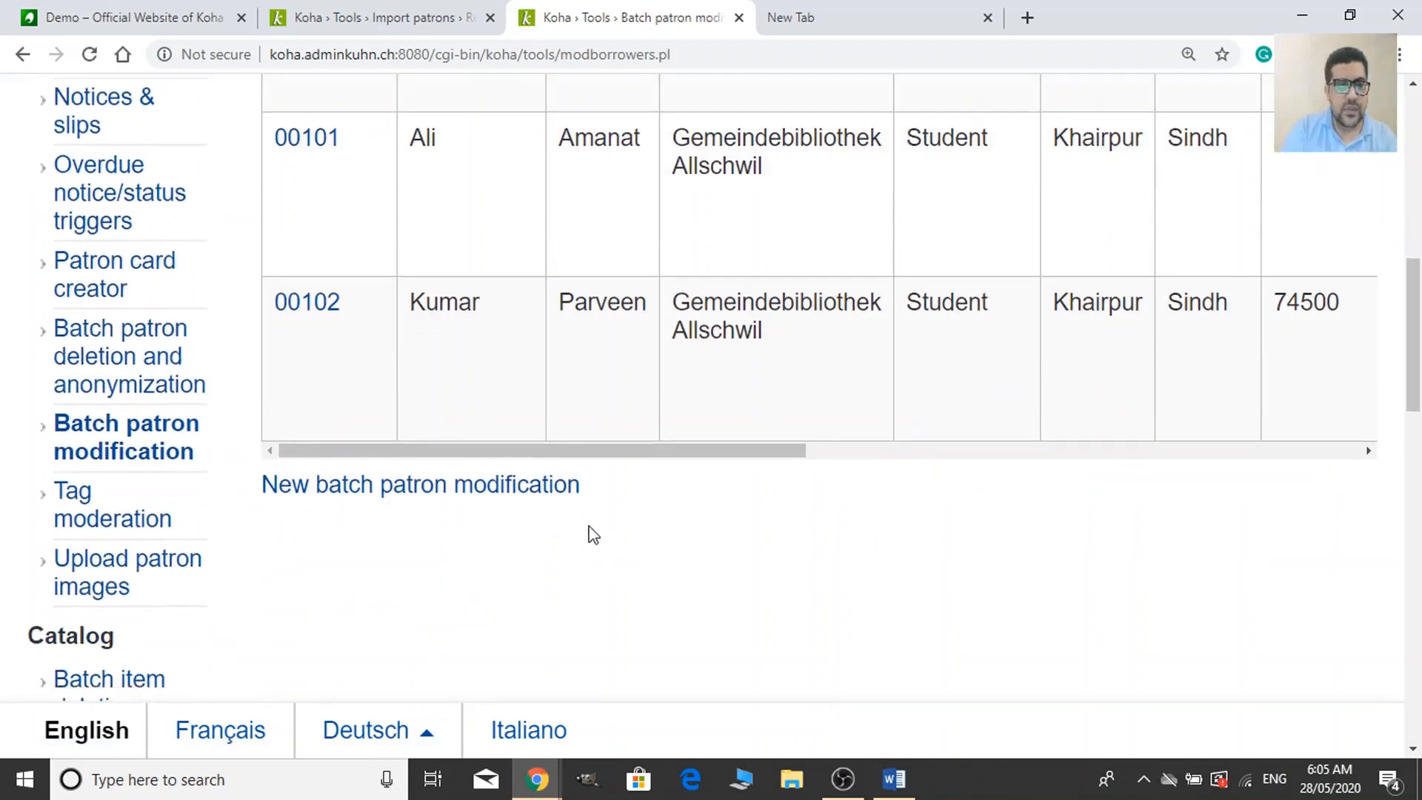
scroll(590, 533, "down", 4)
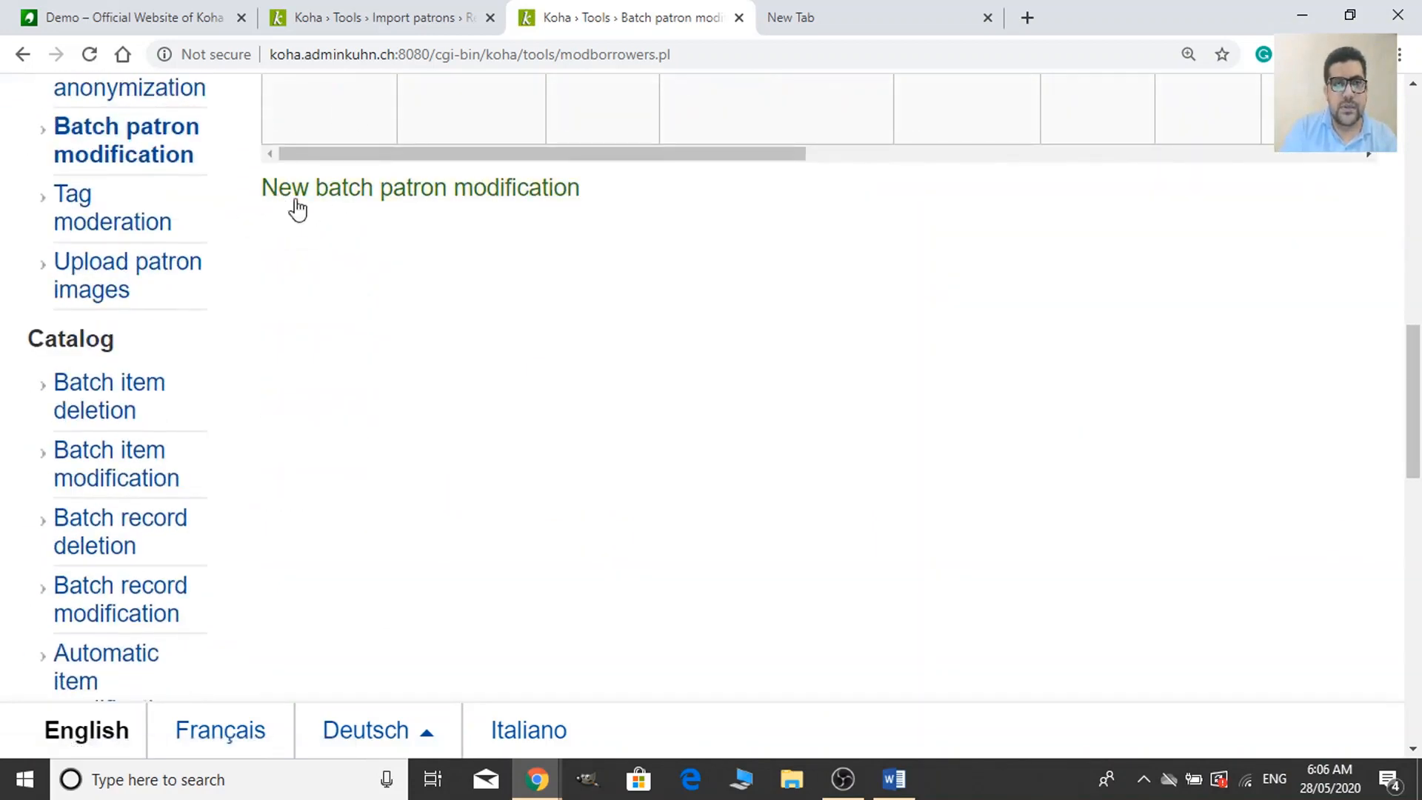
Start a new batch patron modification and reload the form.
left_click(397, 200)
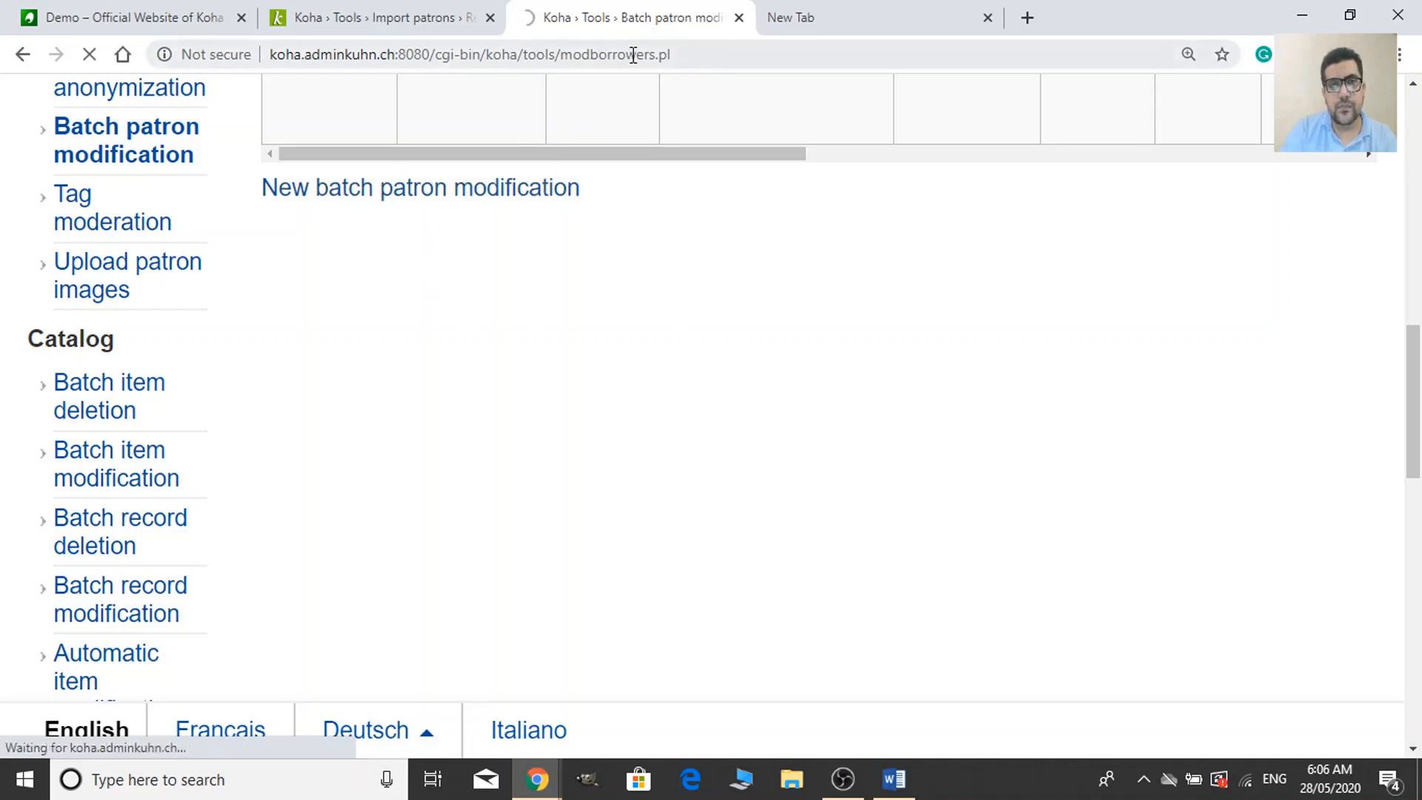
left_click(729, 52)
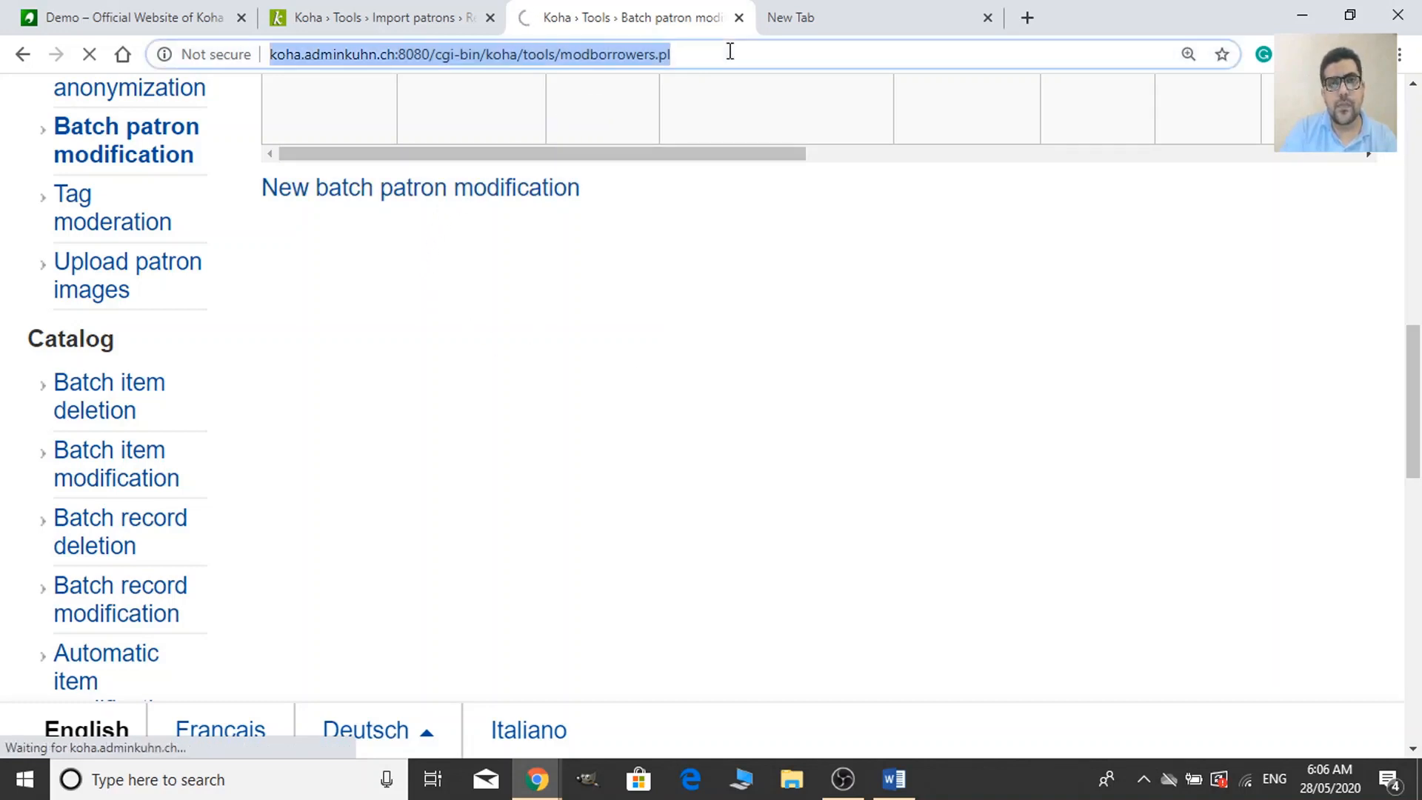
key("Return")
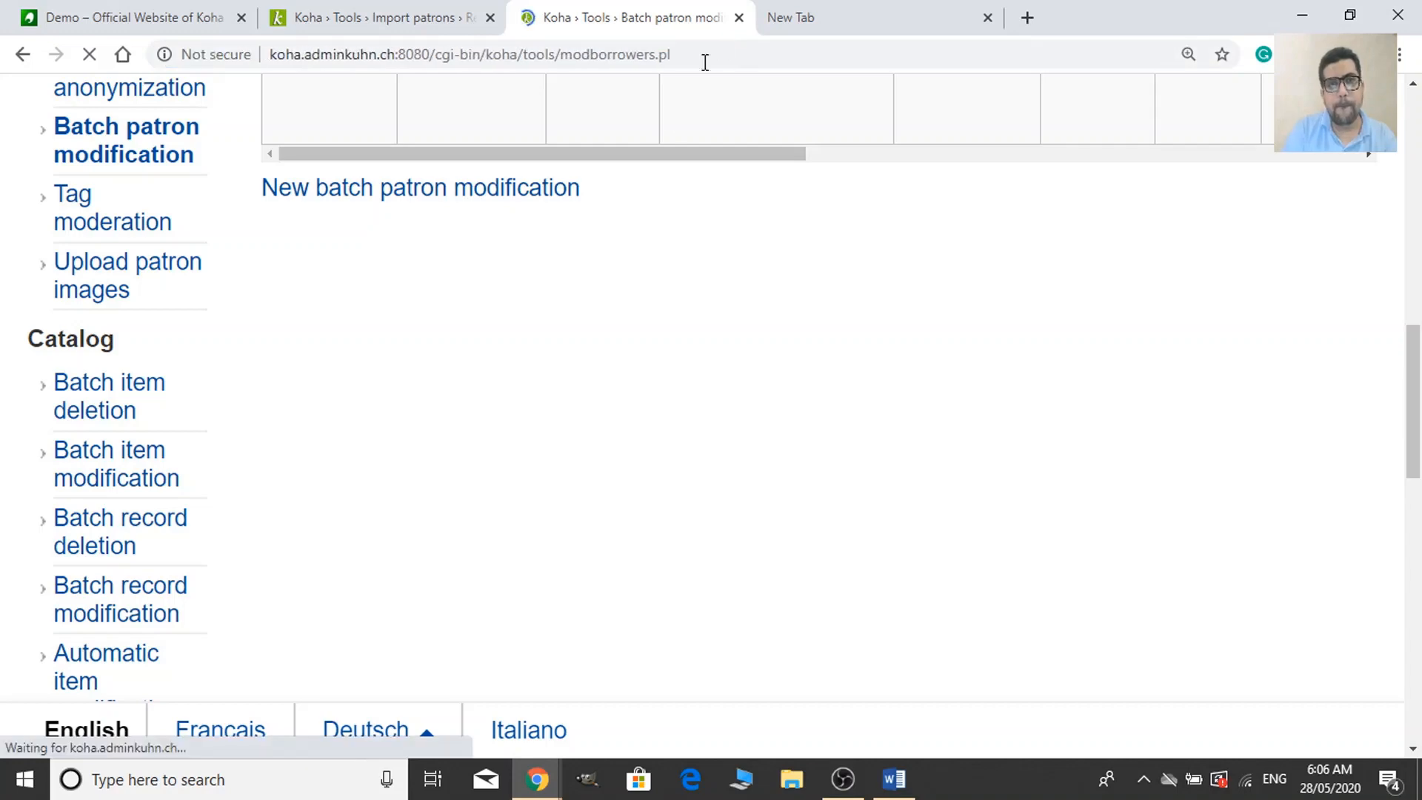
scroll(724, 379, "up", 5)
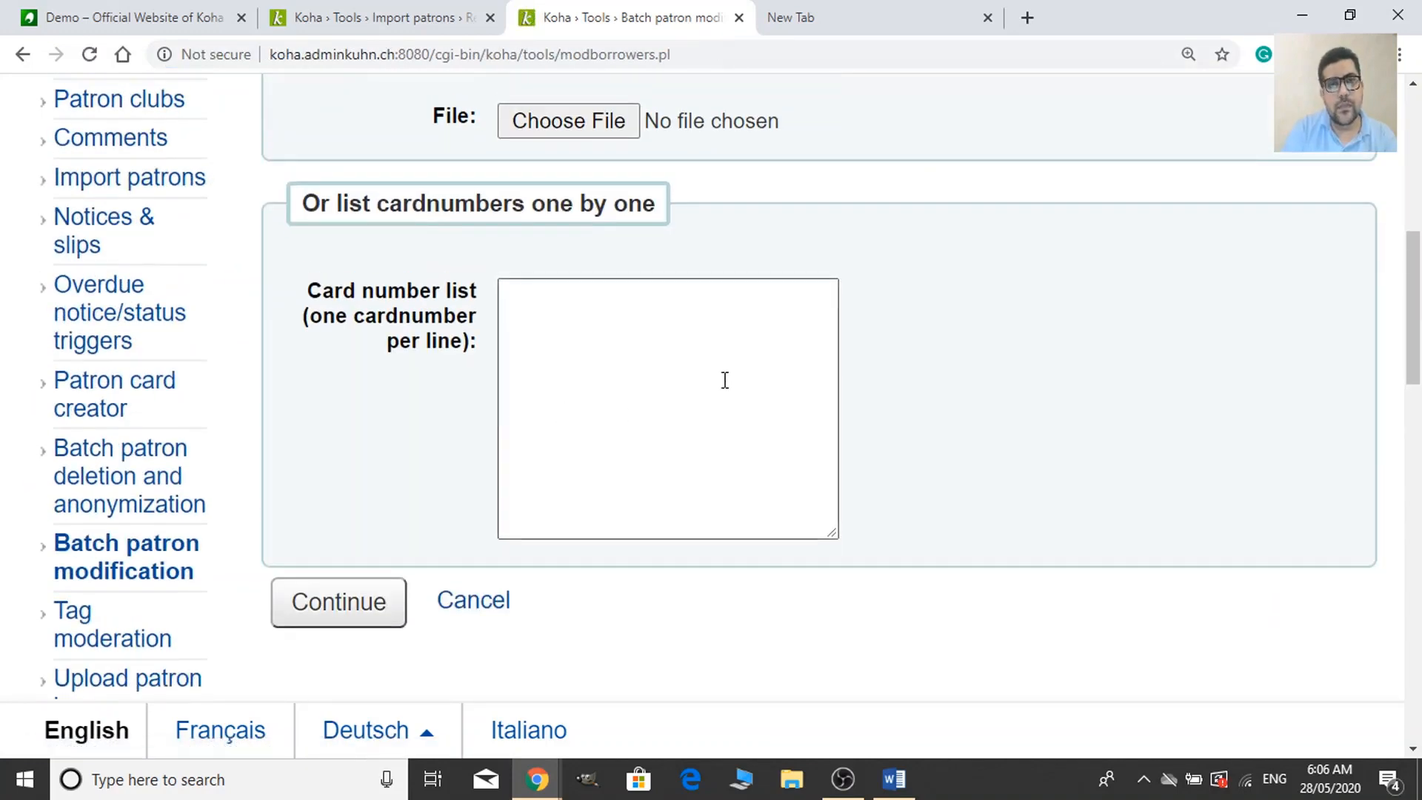
scroll(659, 355, "up", 4)
scroll(651, 444, "down", 4)
Paste card numbers 00100 through 00110 into the list and continue.
left_click(606, 375)
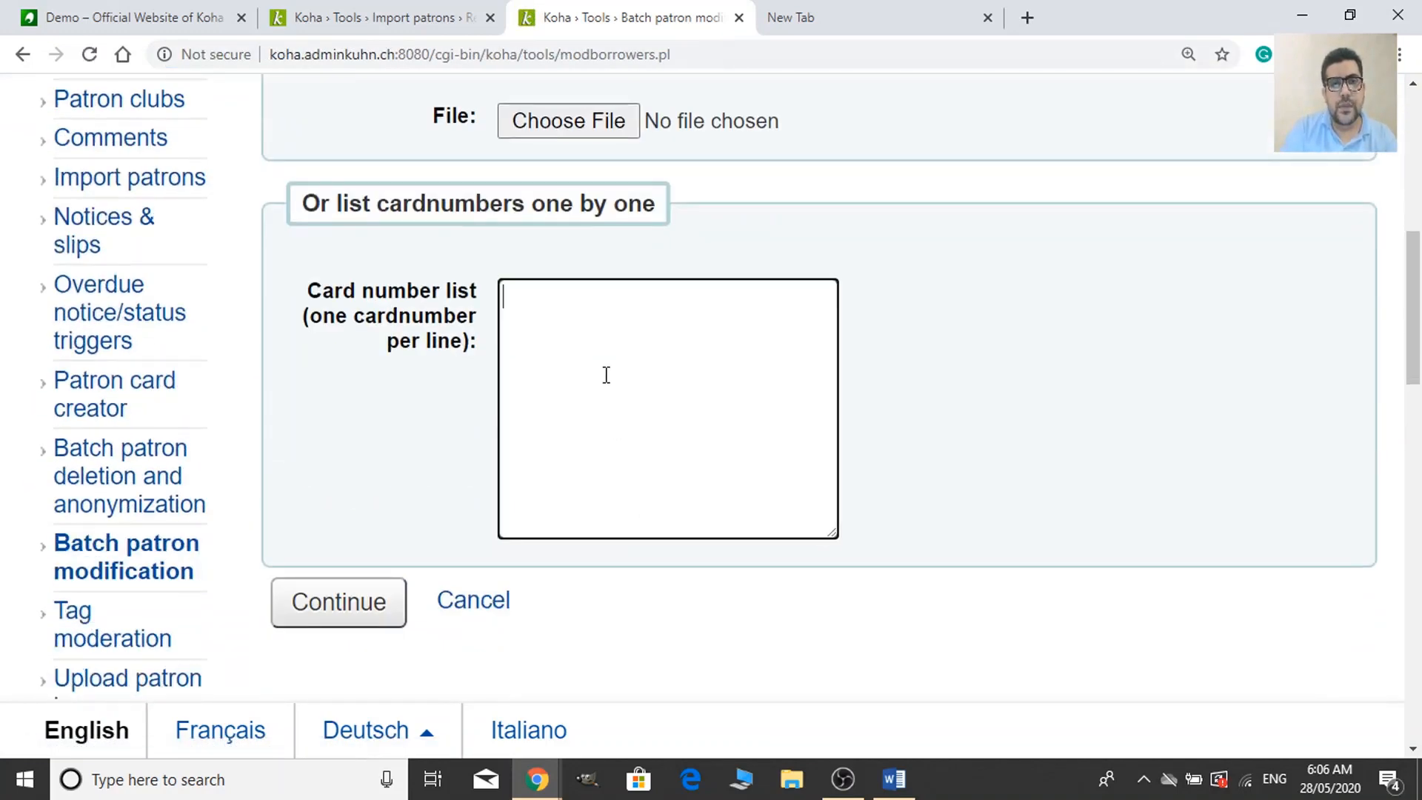
key("ctrl+v")
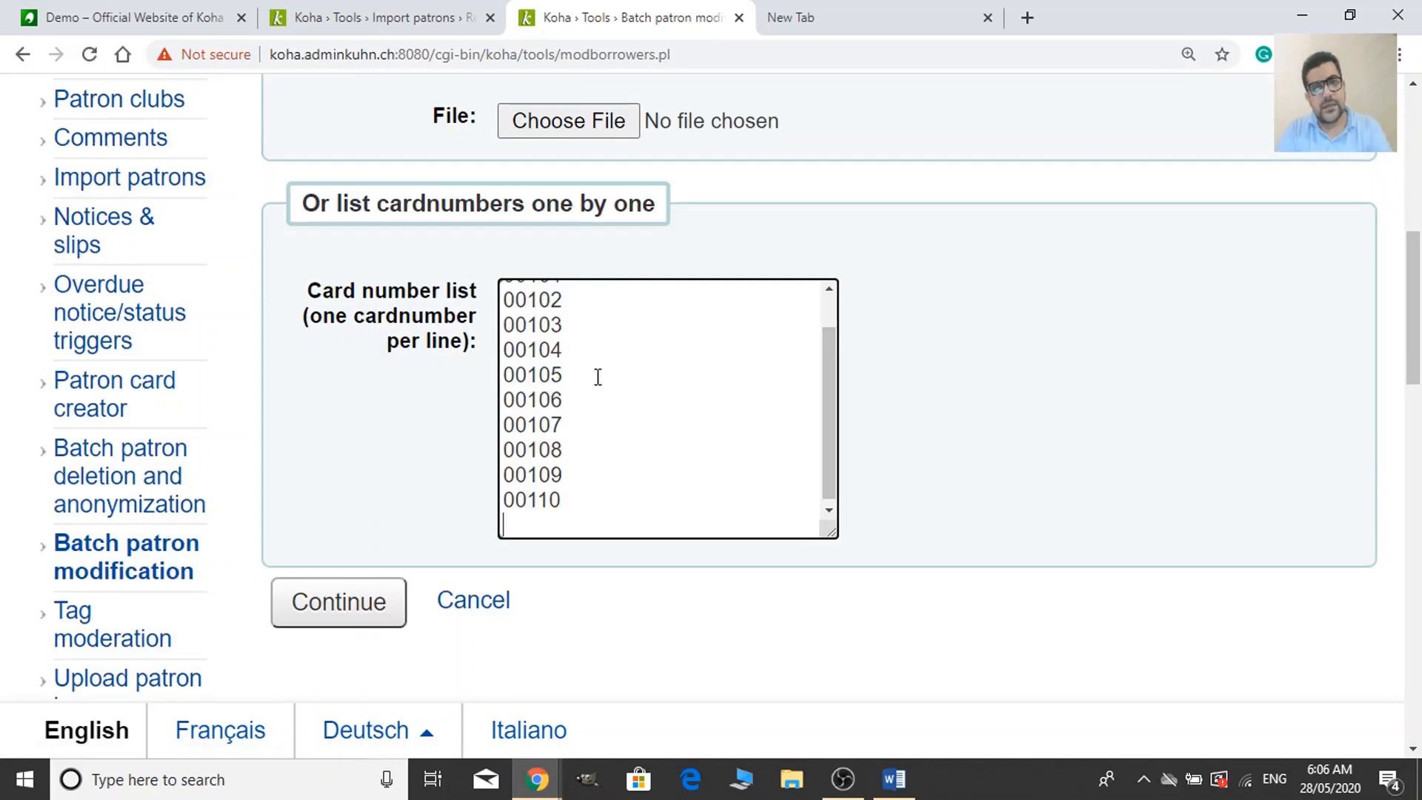
scroll(556, 459, "up", 5)
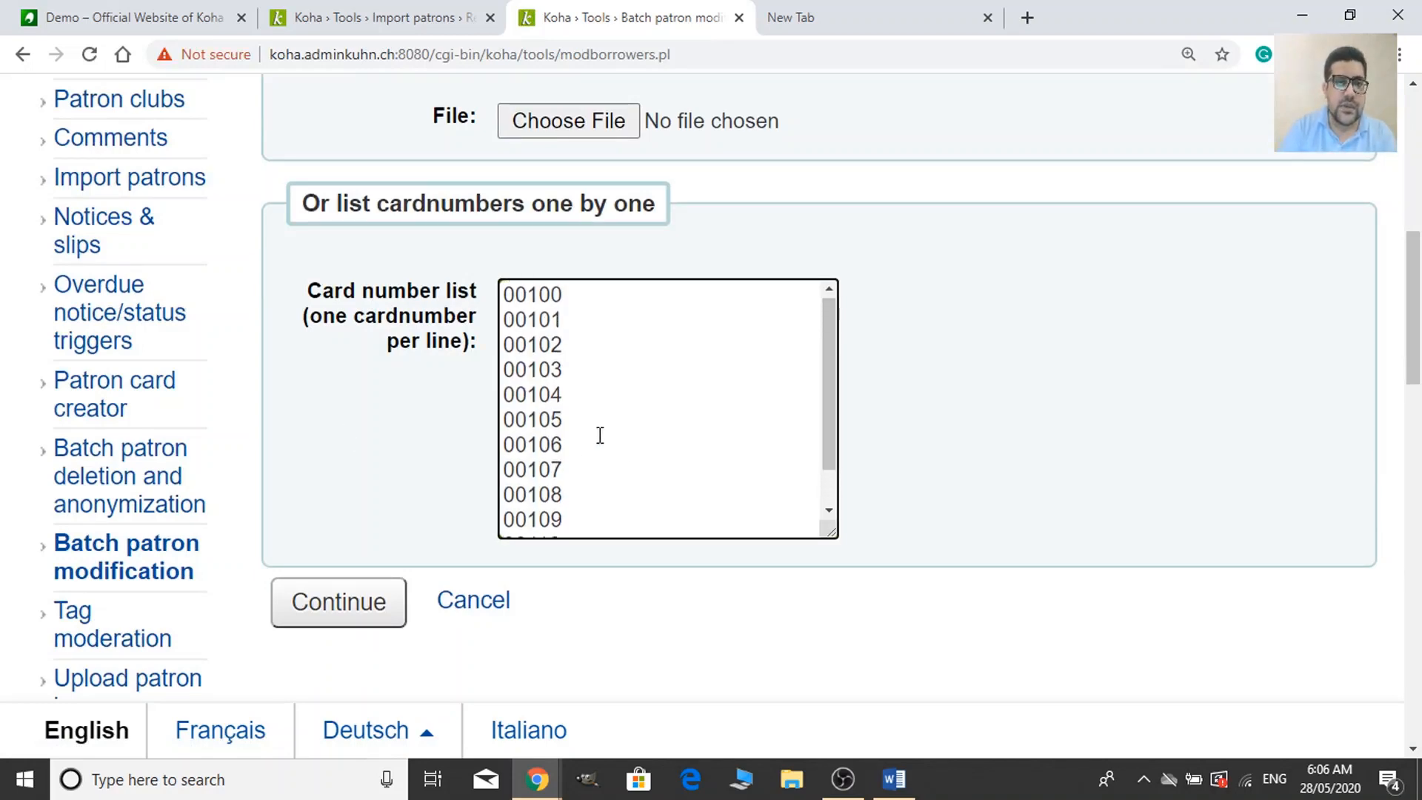
scroll(591, 518, "down", 3)
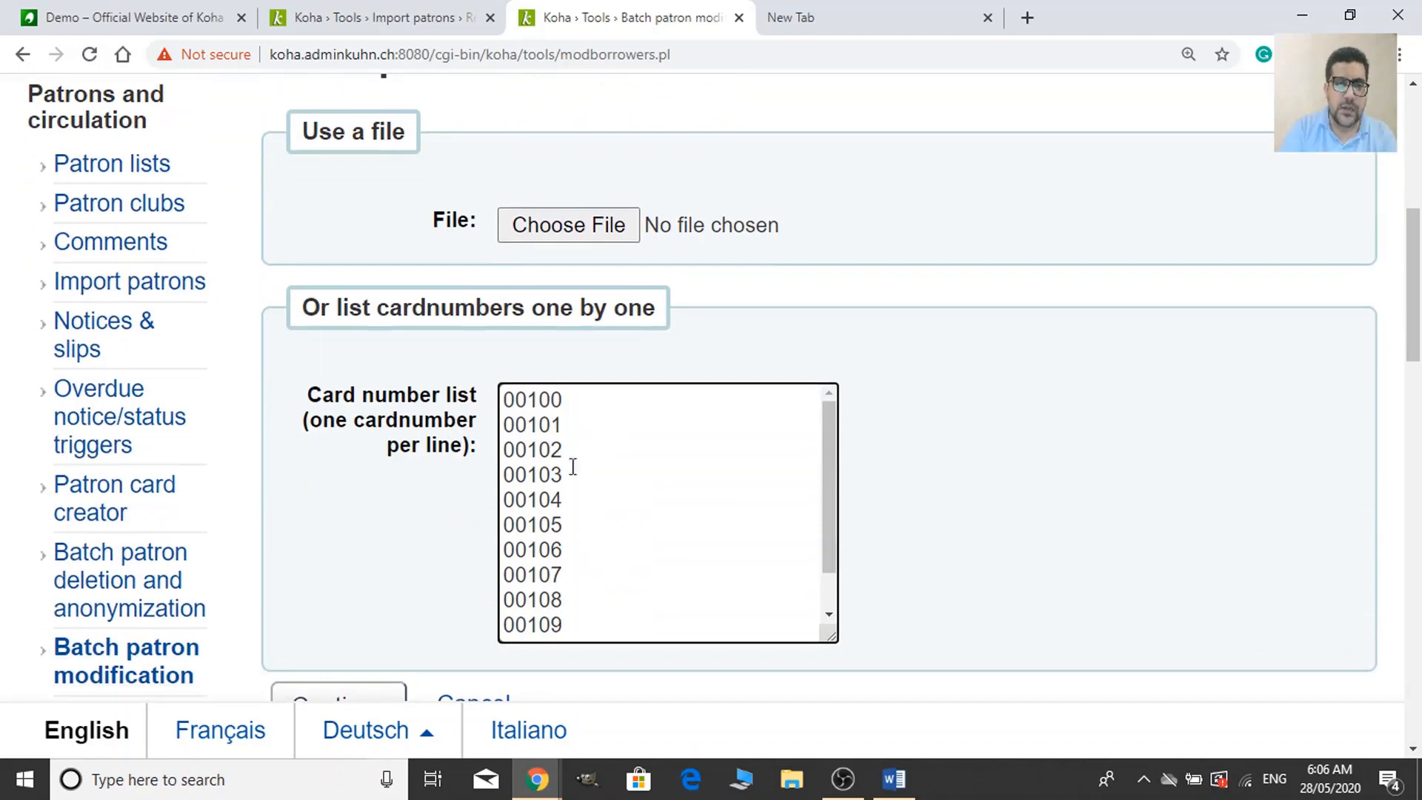
scroll(572, 466, "down", 1)
scroll(400, 540, "down", 3)
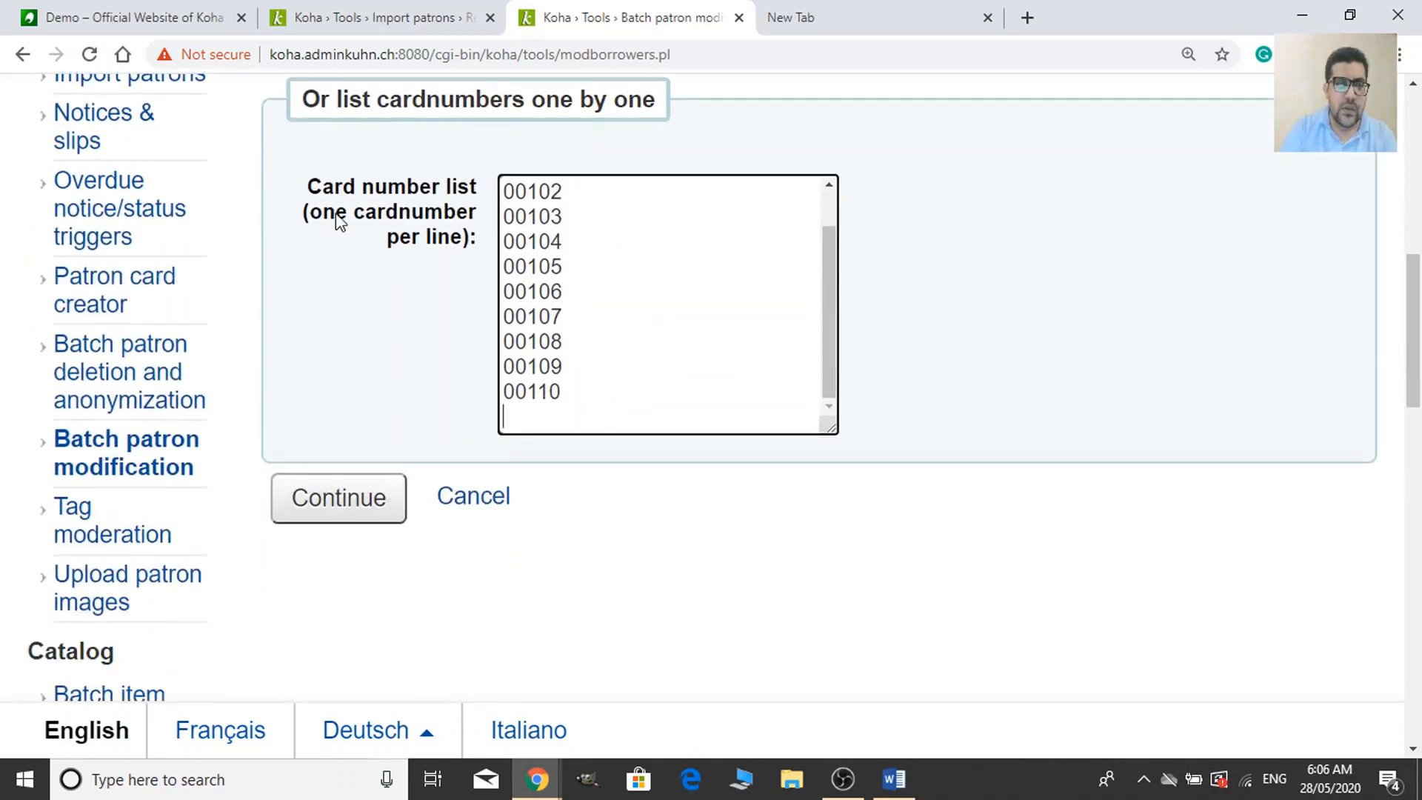
left_click(368, 498)
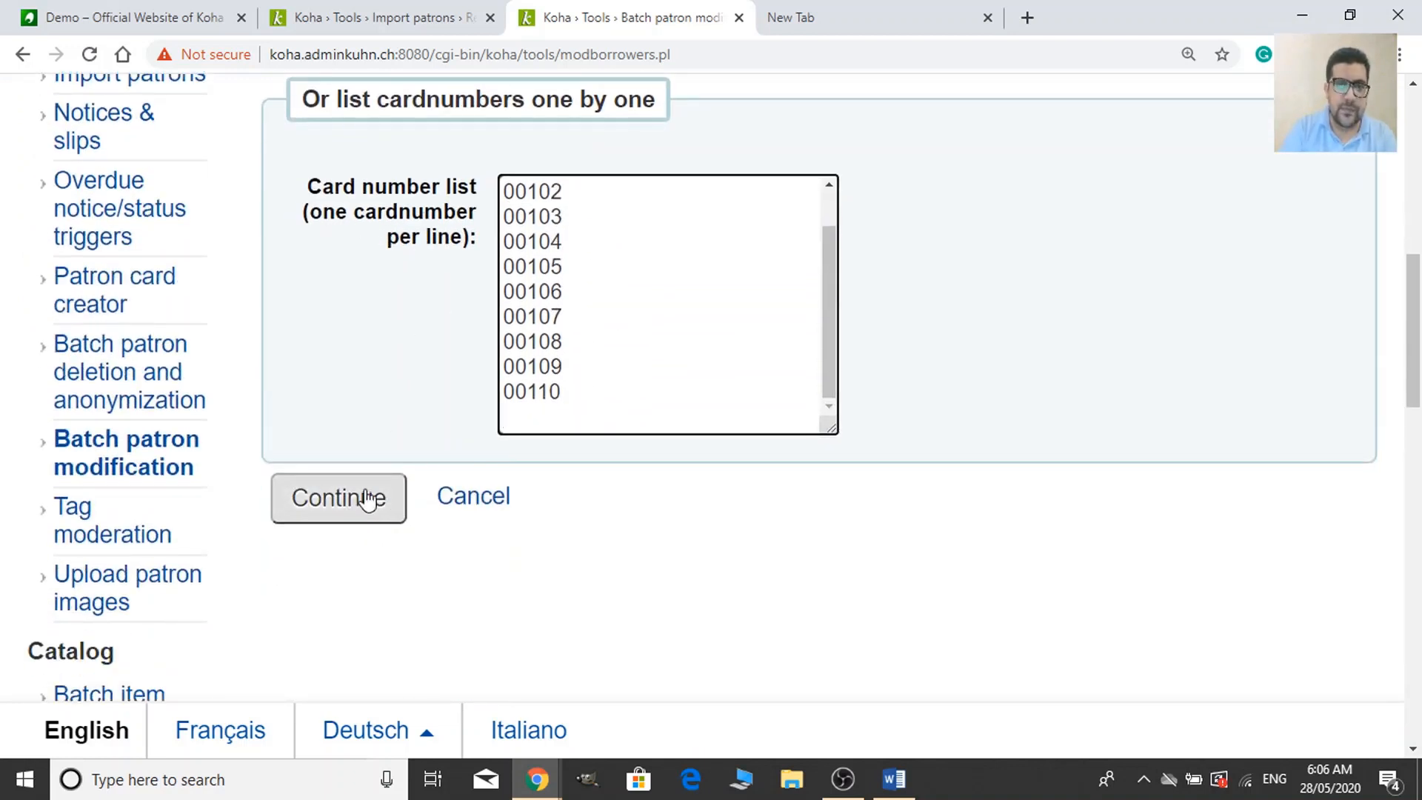
Load the patrons, clear all selections, and tick patrons 00107 and 00108.
left_click(349, 512)
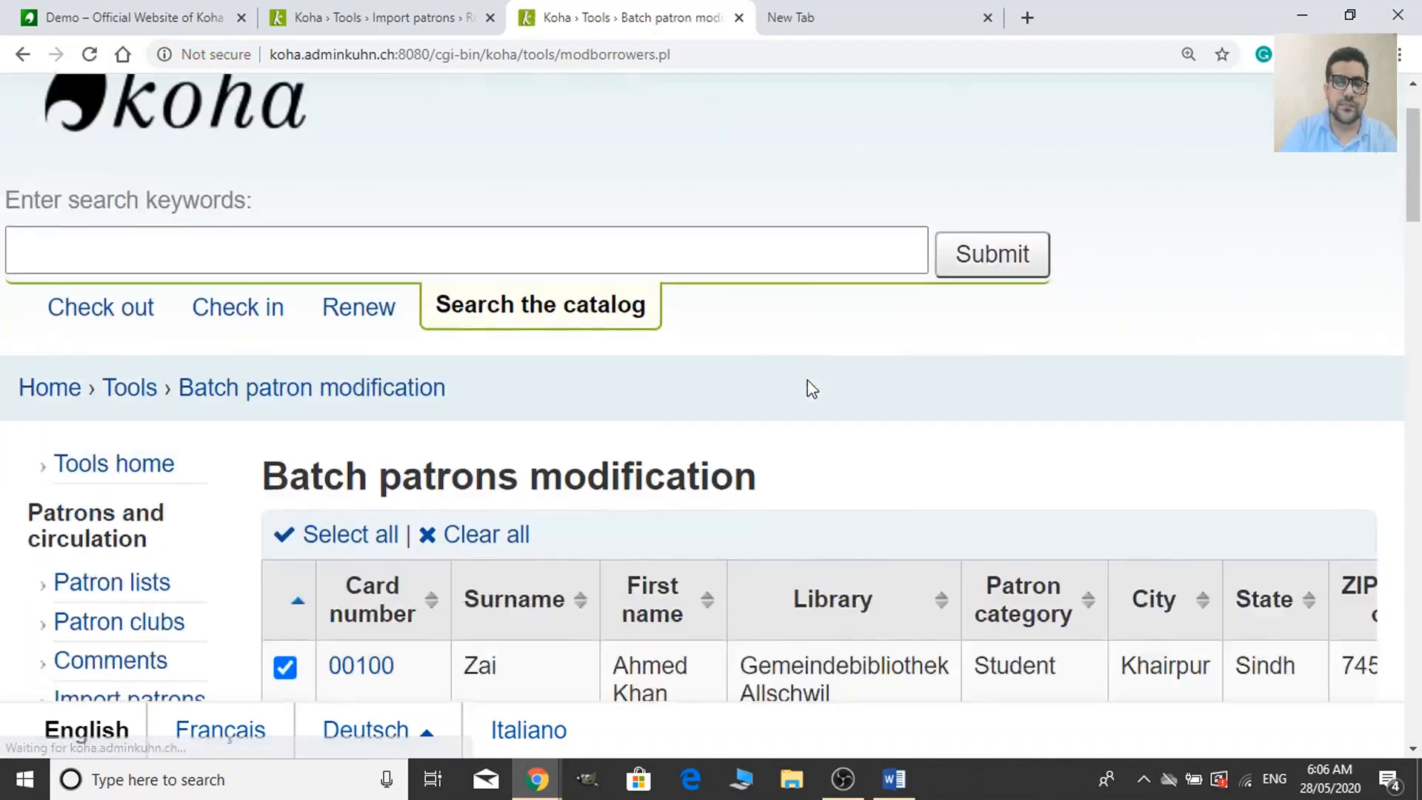
scroll(812, 389, "down", 4)
scroll(771, 397, "down", 5)
scroll(771, 397, "up", 5)
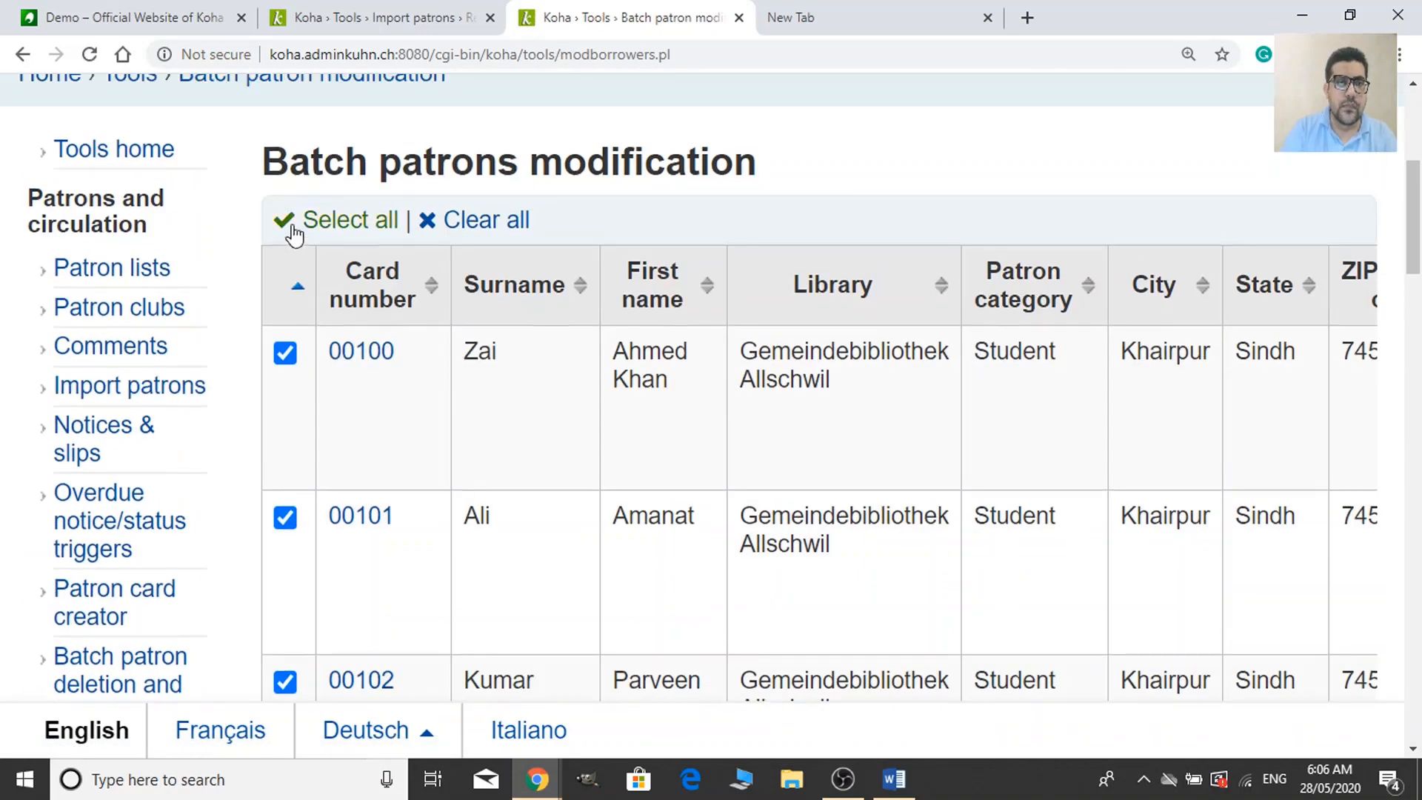
left_click(454, 221)
scroll(304, 590, "down", 10)
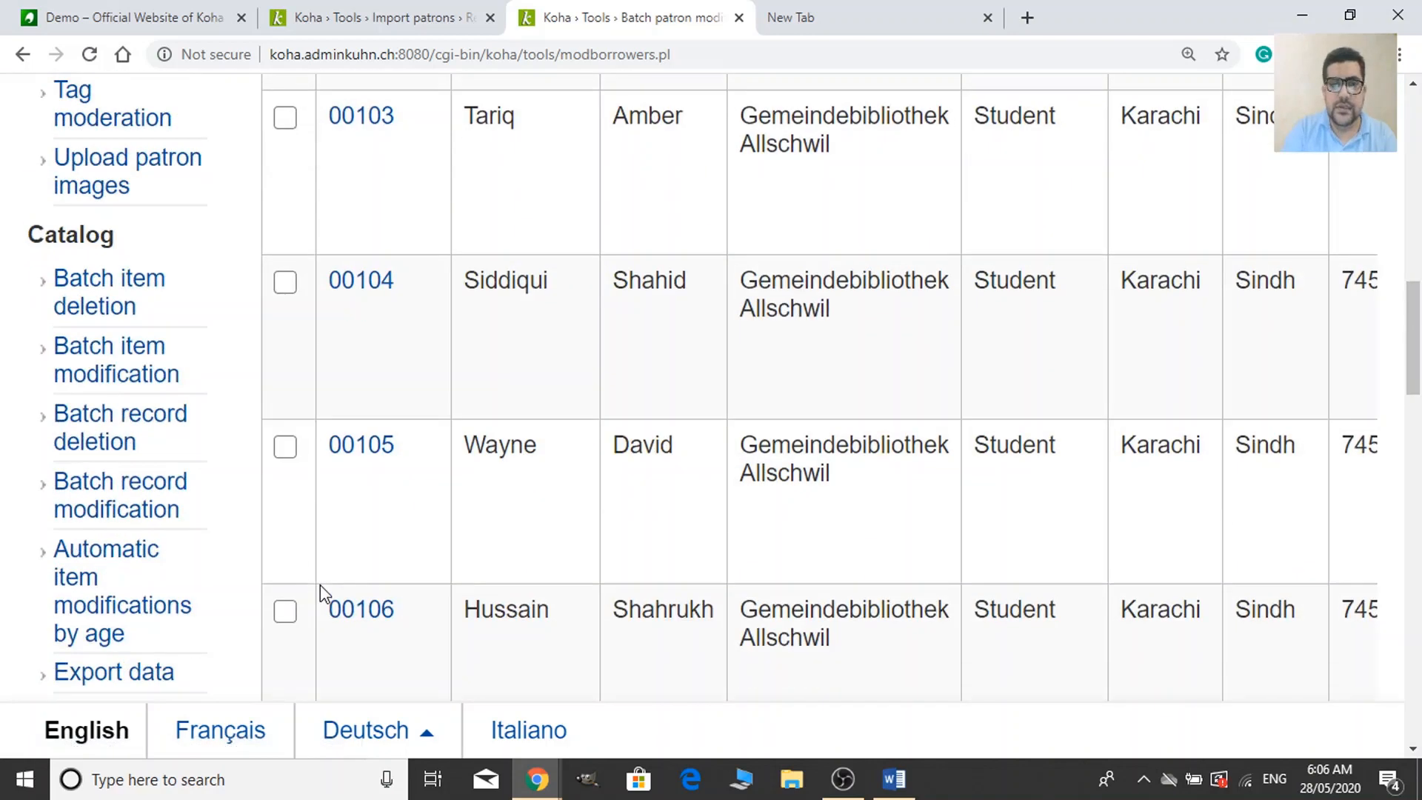
scroll(996, 561, "down", 4)
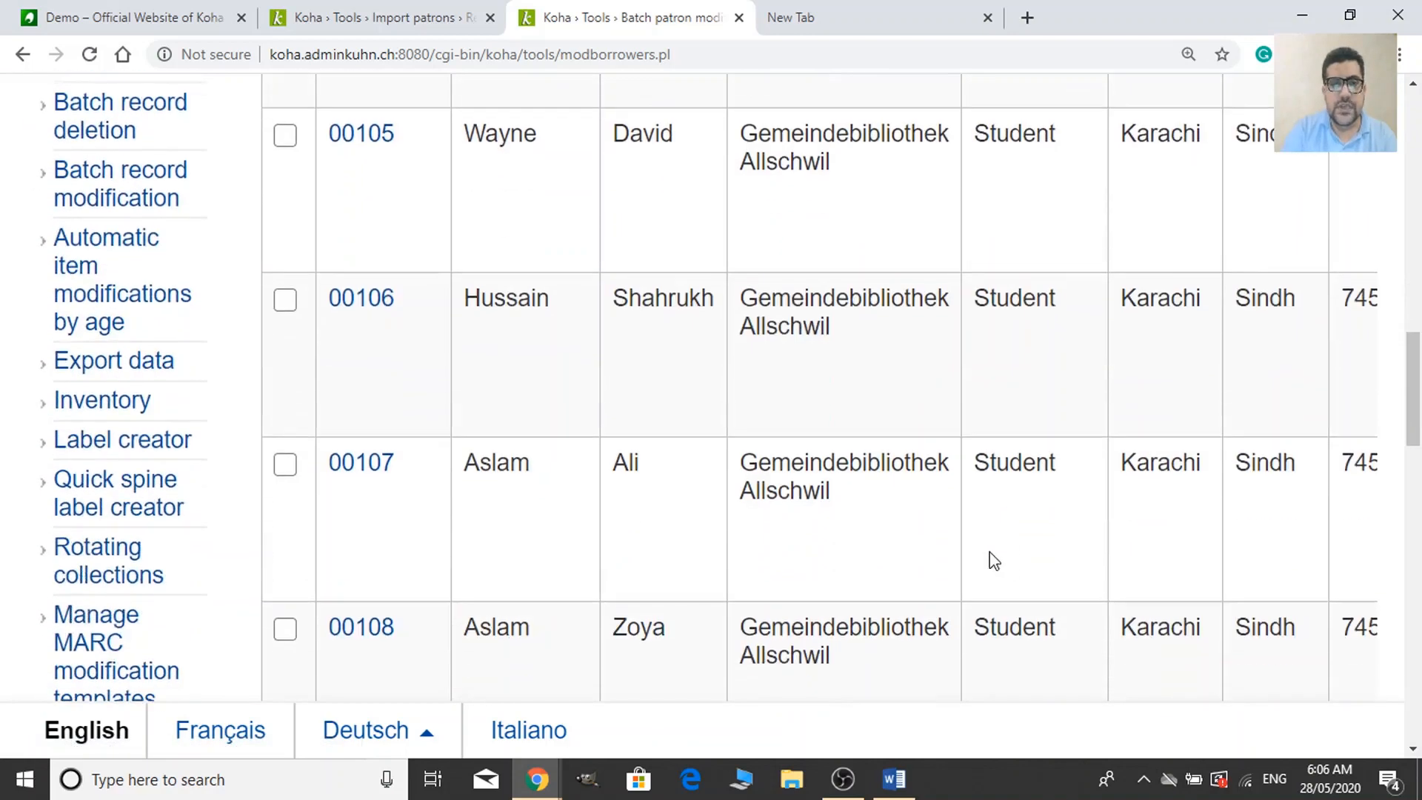
left_click(286, 464)
scroll(642, 617, "down", 4)
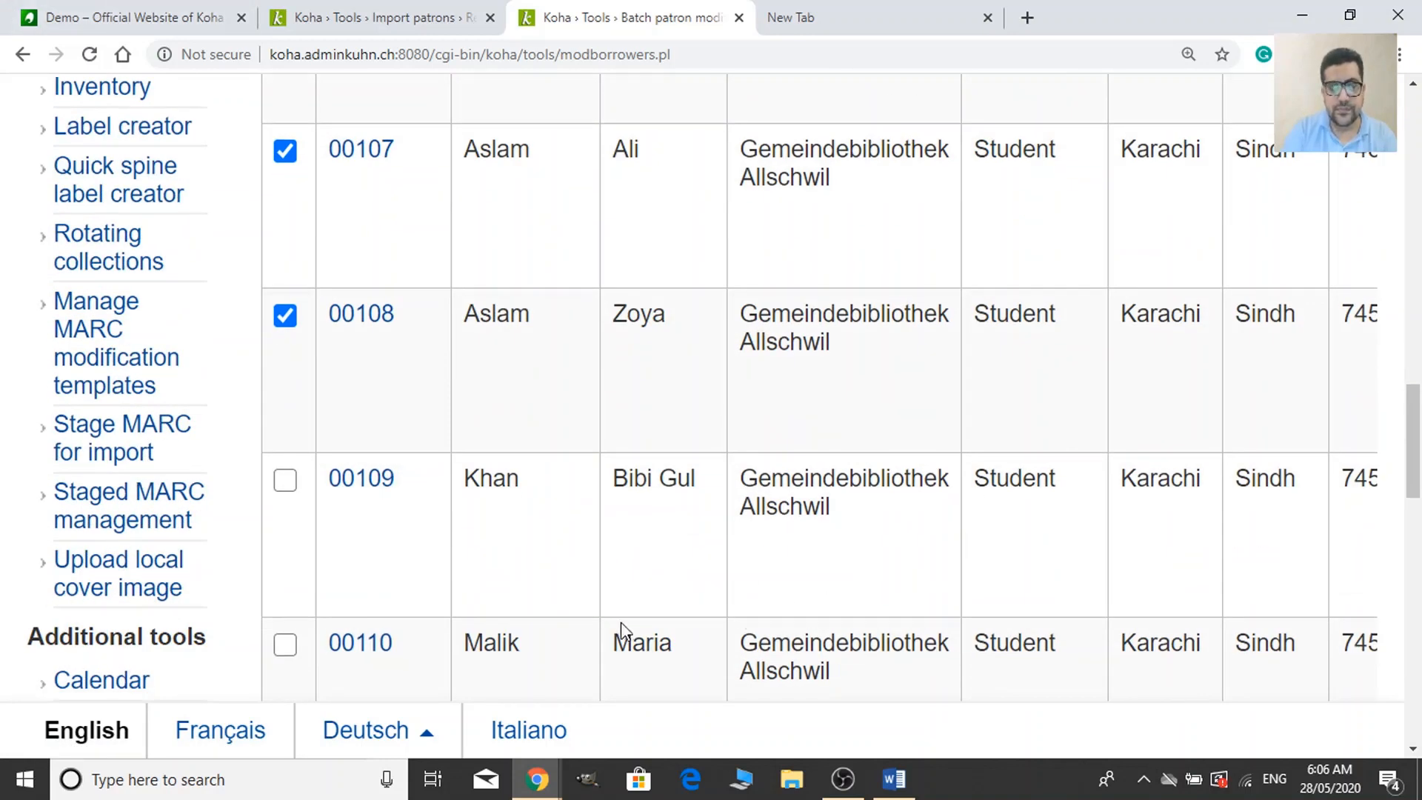
scroll(622, 629, "down", 15)
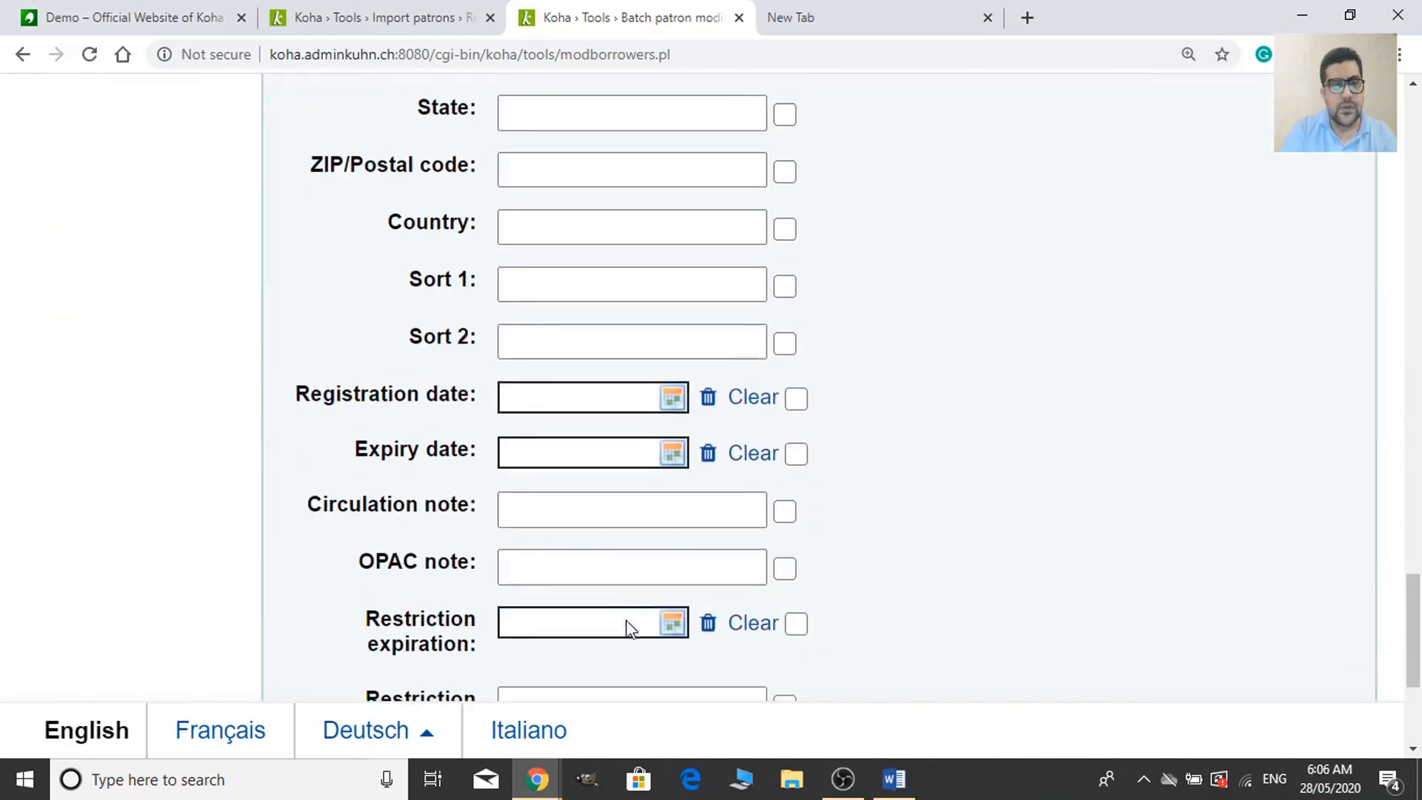
Set the expiry date to 28/05/2020 and save the change.
left_click(600, 441)
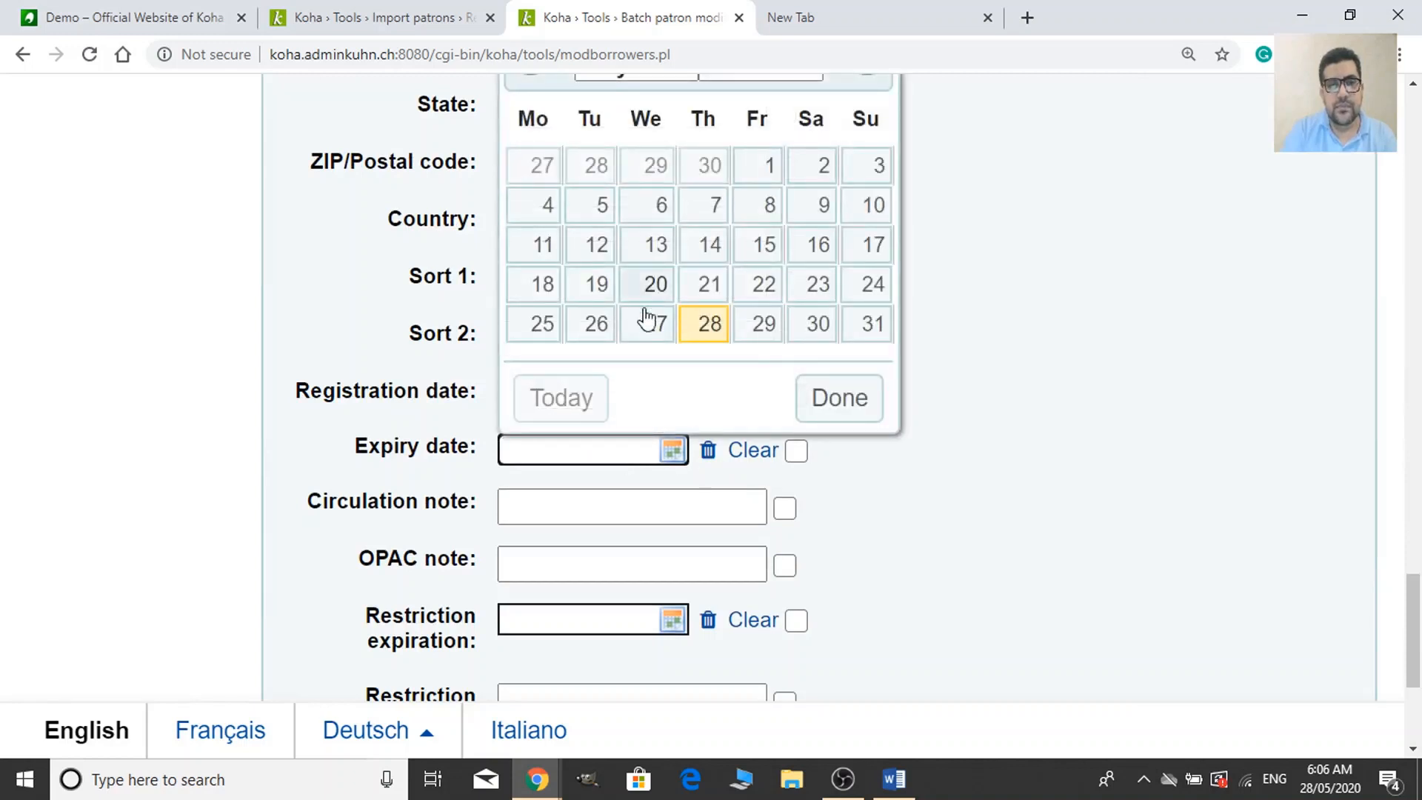
left_click(709, 327)
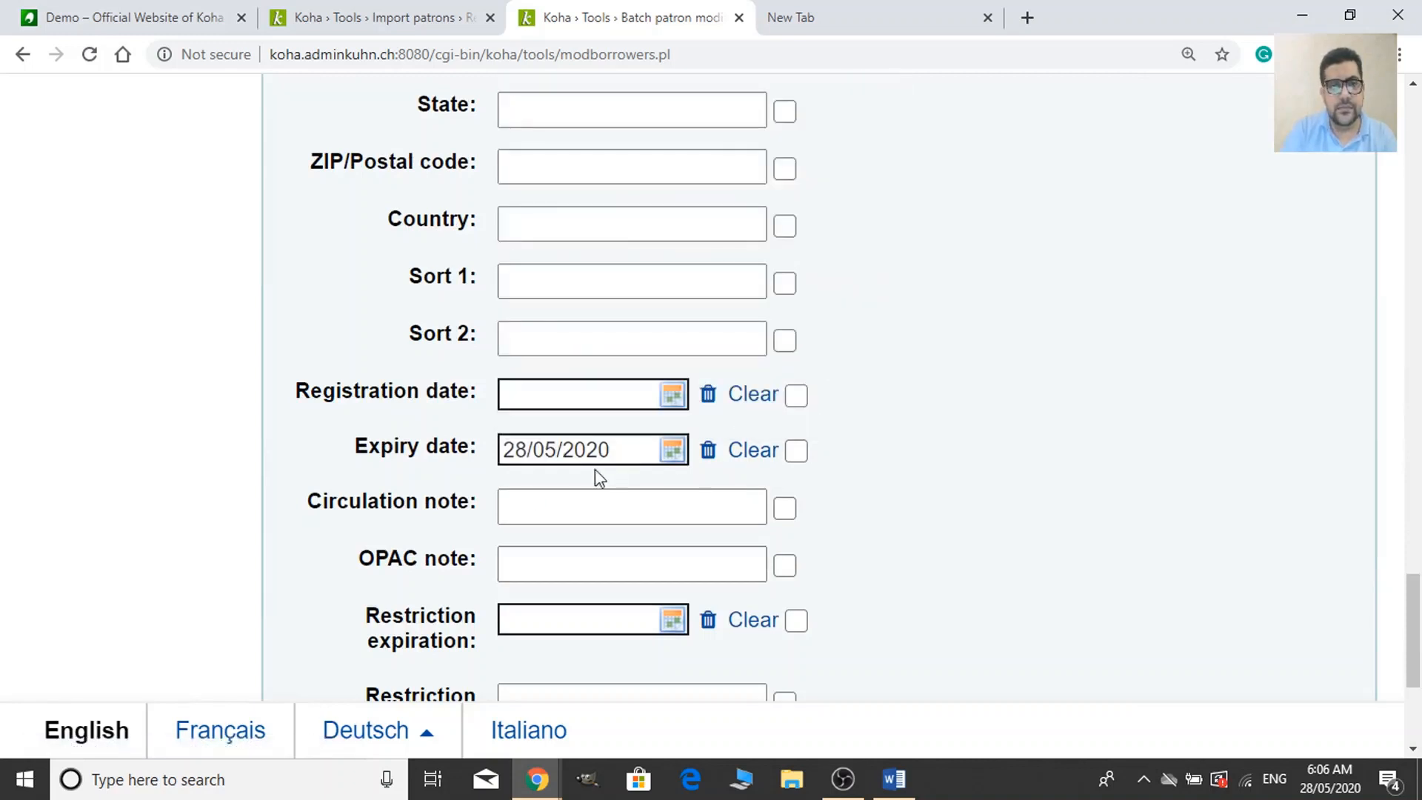
scroll(594, 469, "down", 3)
scroll(707, 418, "down", 1)
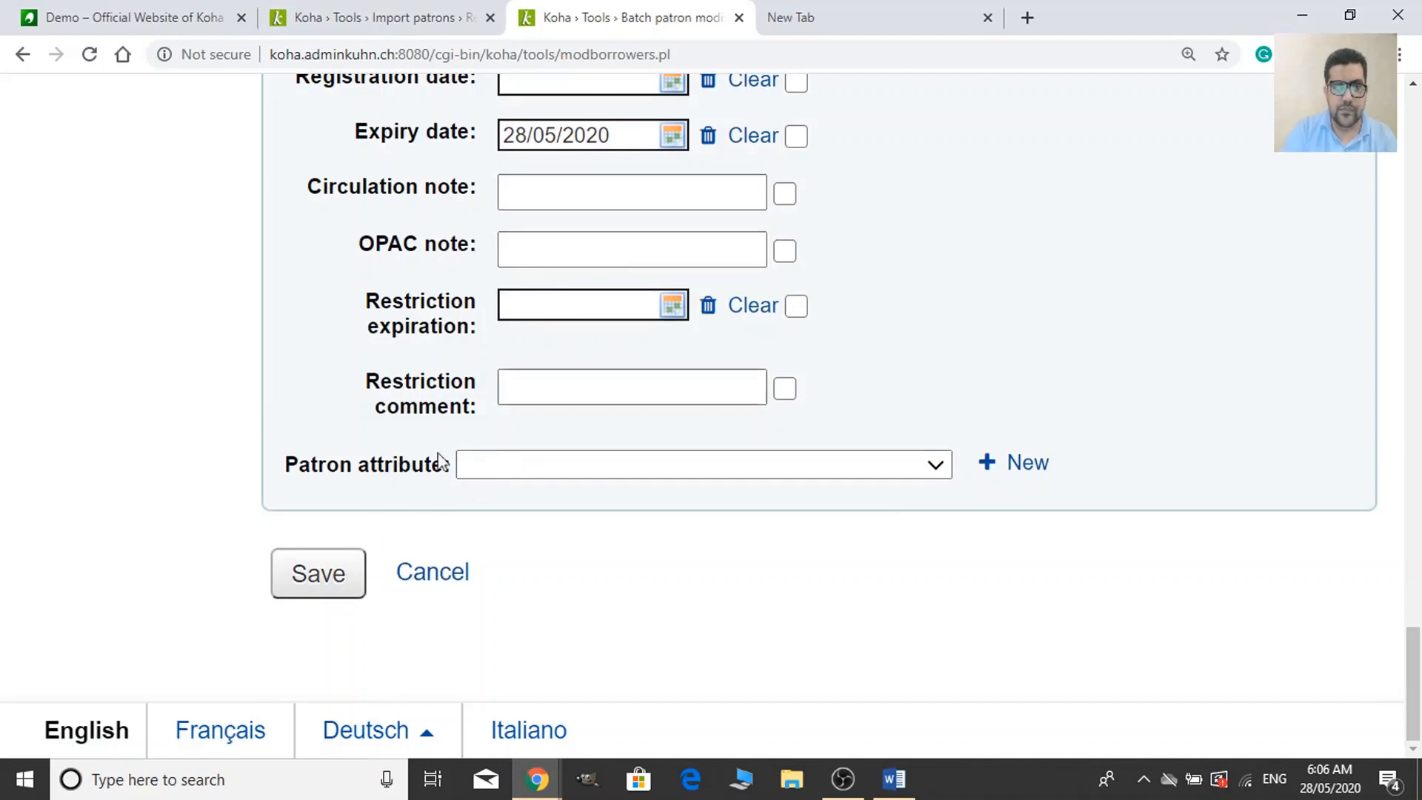
left_click(319, 594)
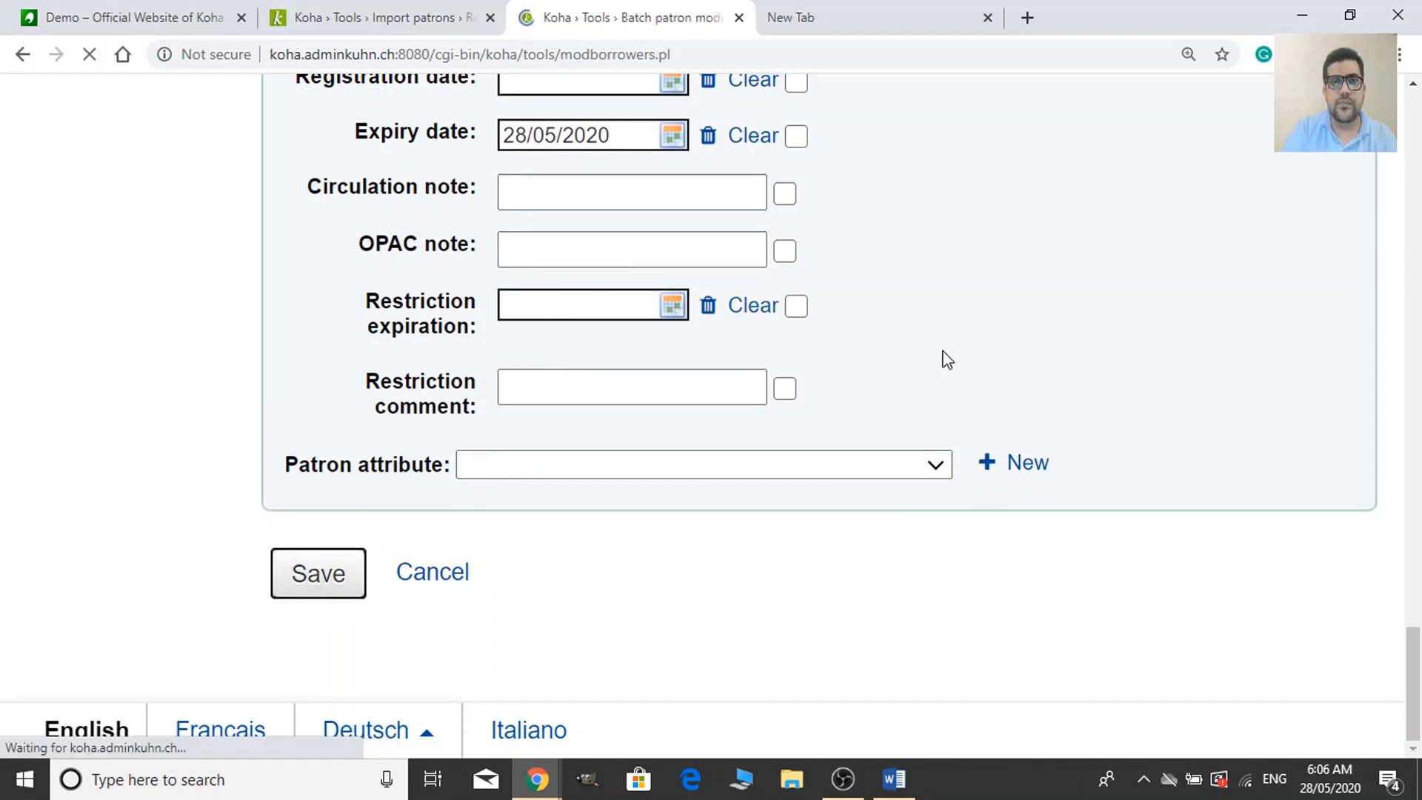
Scroll the results table sideways to confirm 00107 and 00108 expire 28/05/2020.
scroll(948, 359, "down", 6)
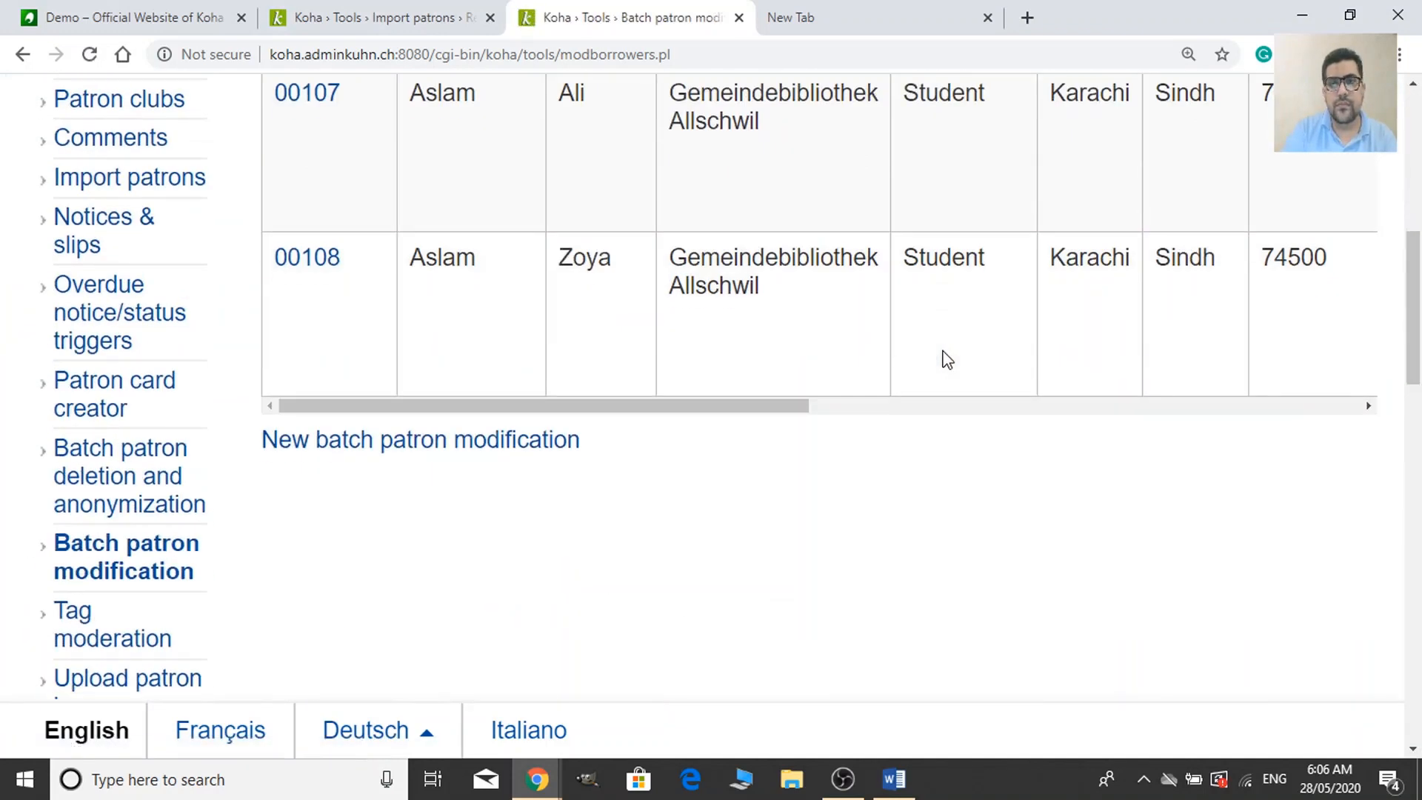
scroll(956, 378, "up", 3)
left_click_drag(666, 614, 1219, 629)
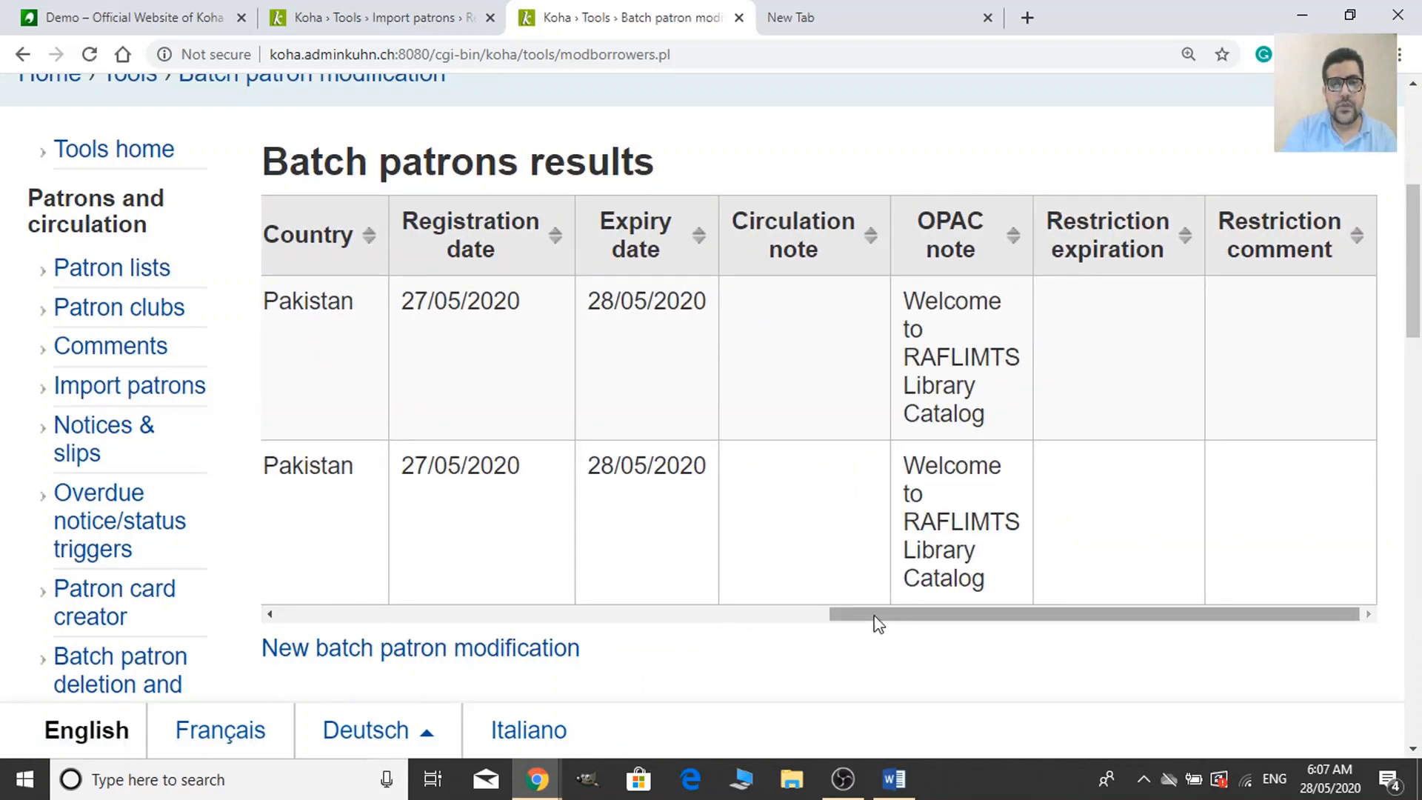
left_click_drag(876, 619, 256, 620)
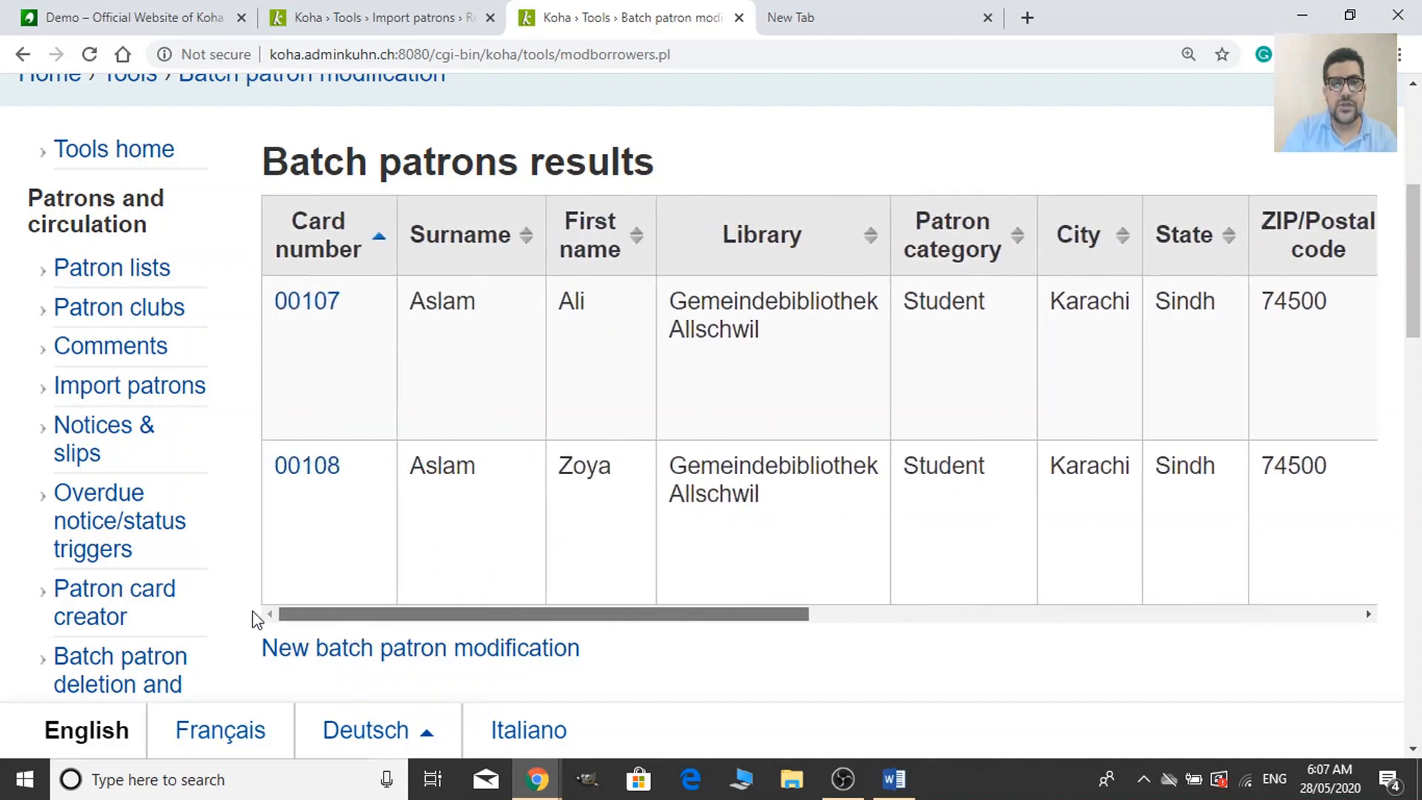
scroll(415, 474, "down", 4)
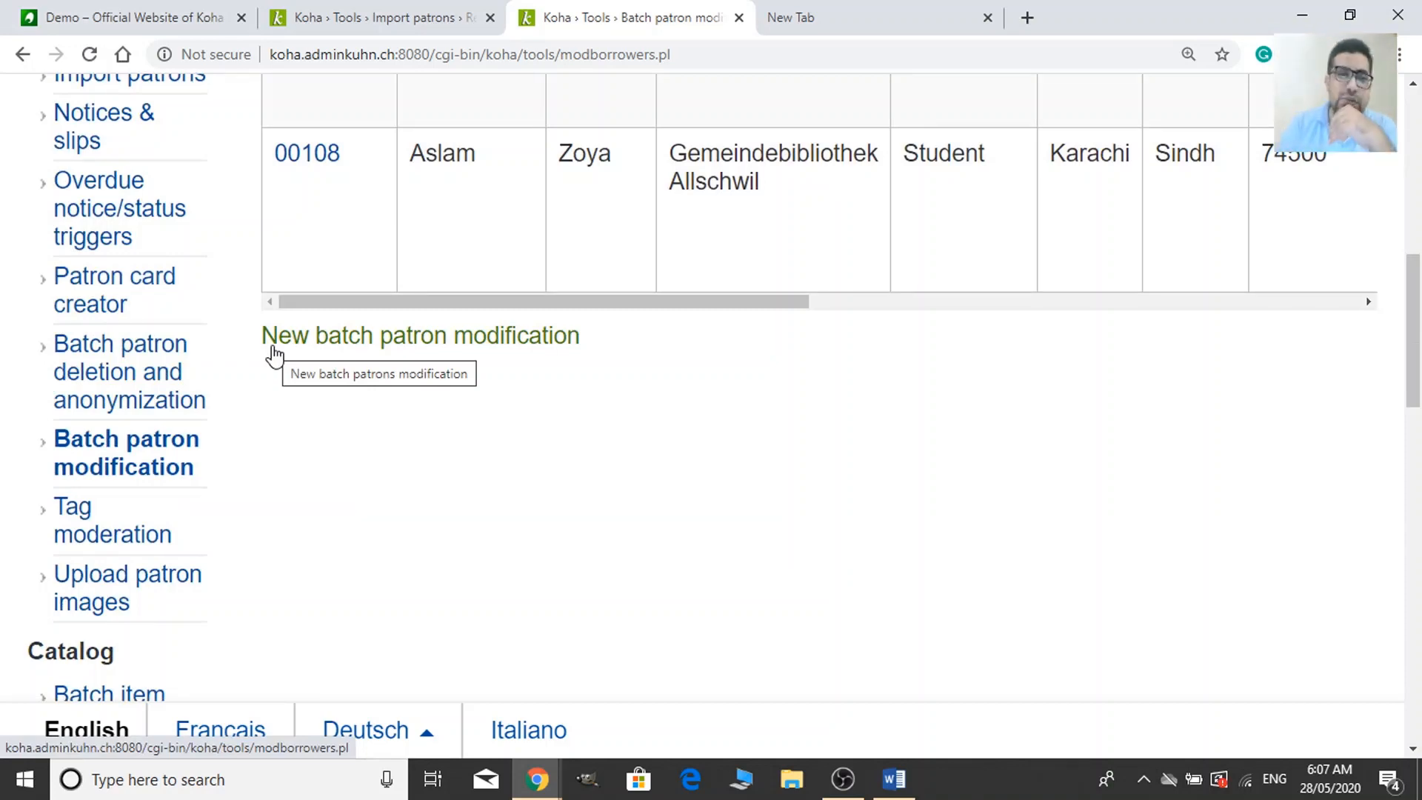
scroll(692, 476, "up", 10)
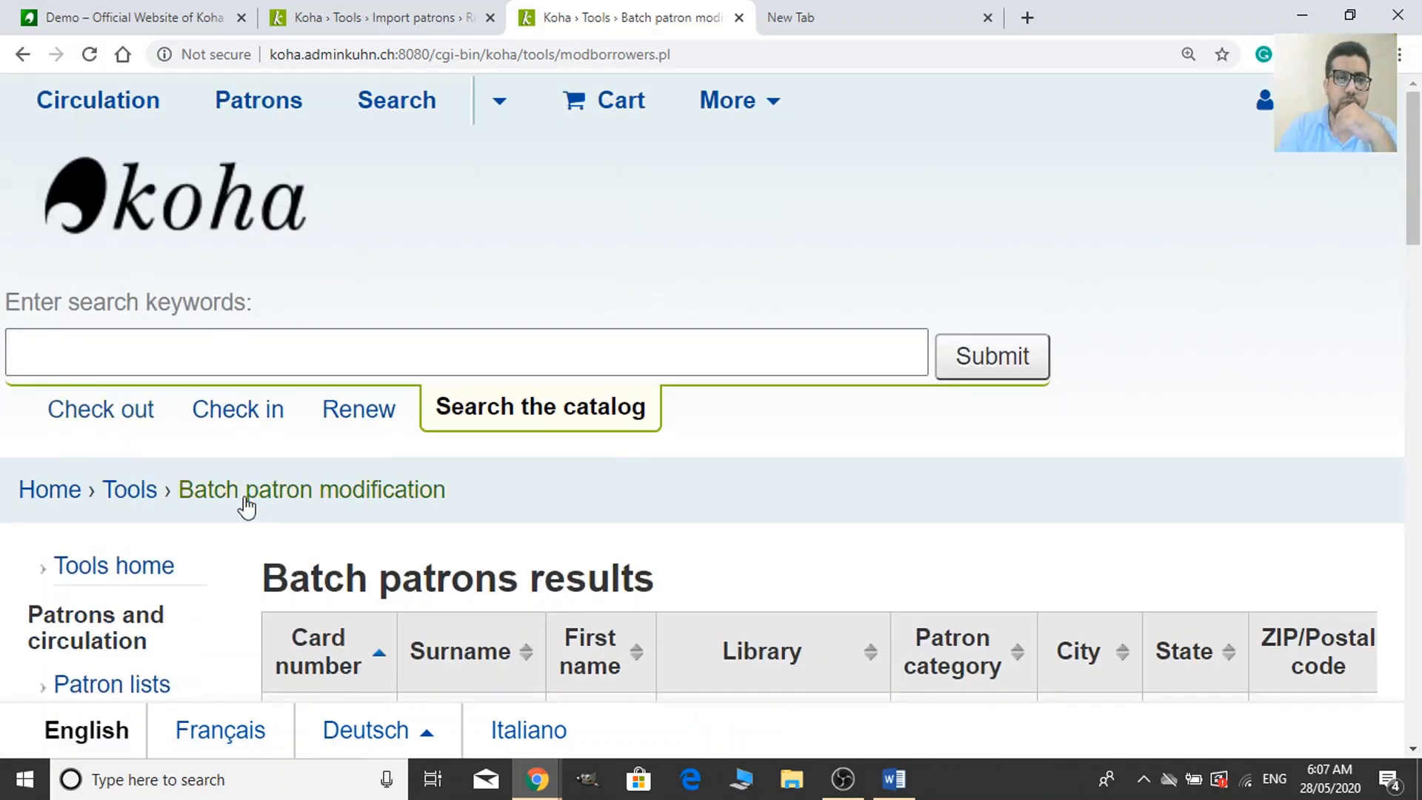
Paste card numbers 00102–00110 into the Card number list and continue to list those patrons.
scroll(330, 501, "down", 7)
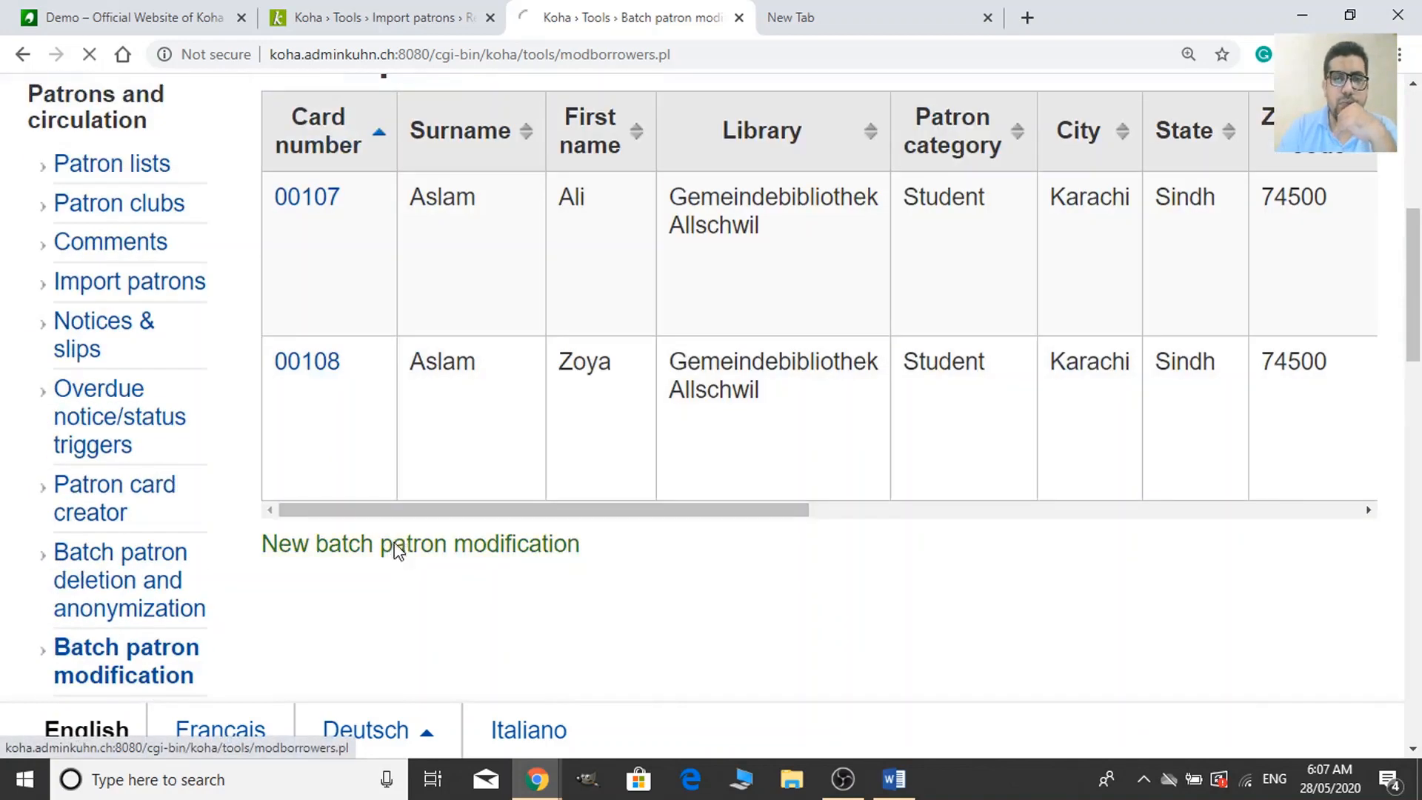
scroll(1229, 296, "down", 10)
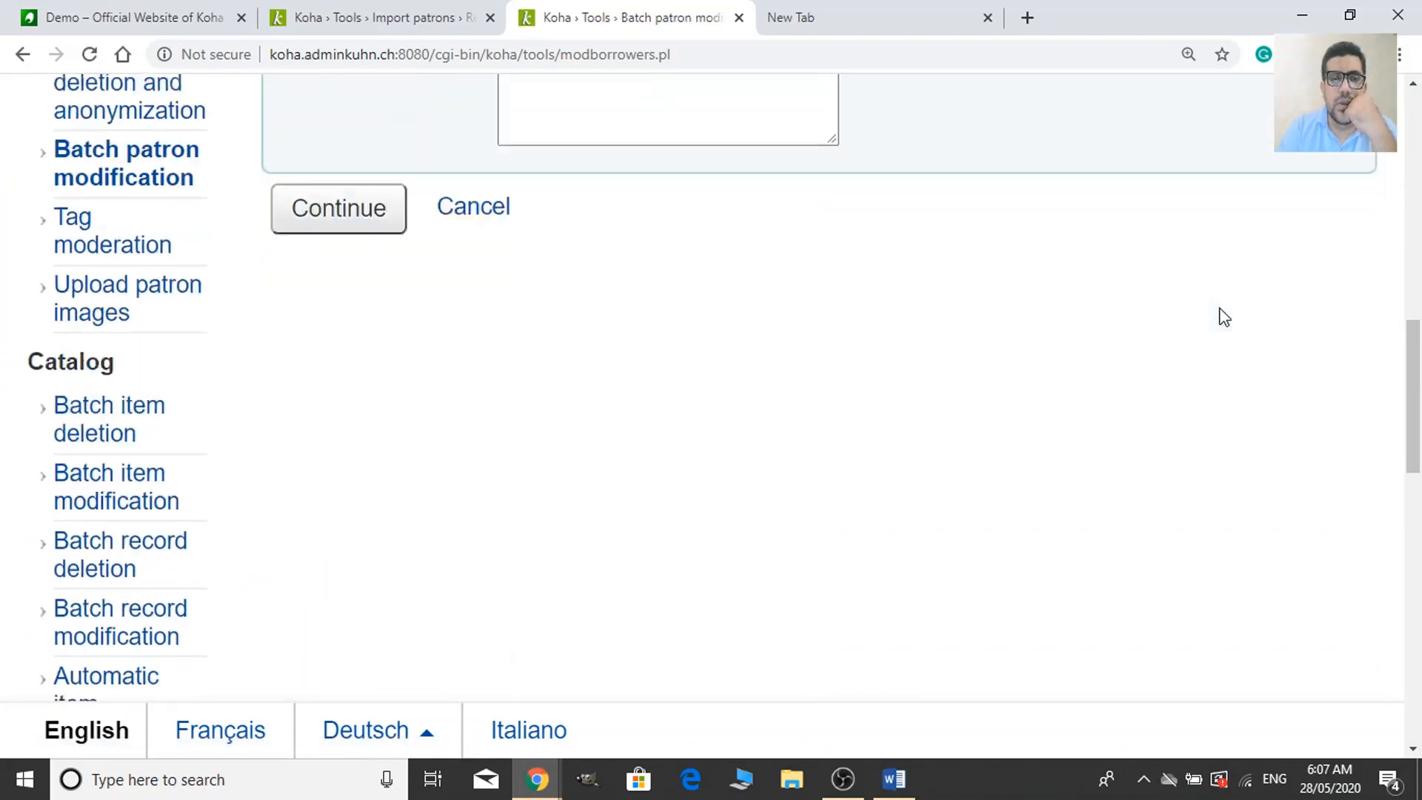
scroll(1222, 316, "down", 7)
scroll(940, 323, "up", 9)
left_click(690, 178)
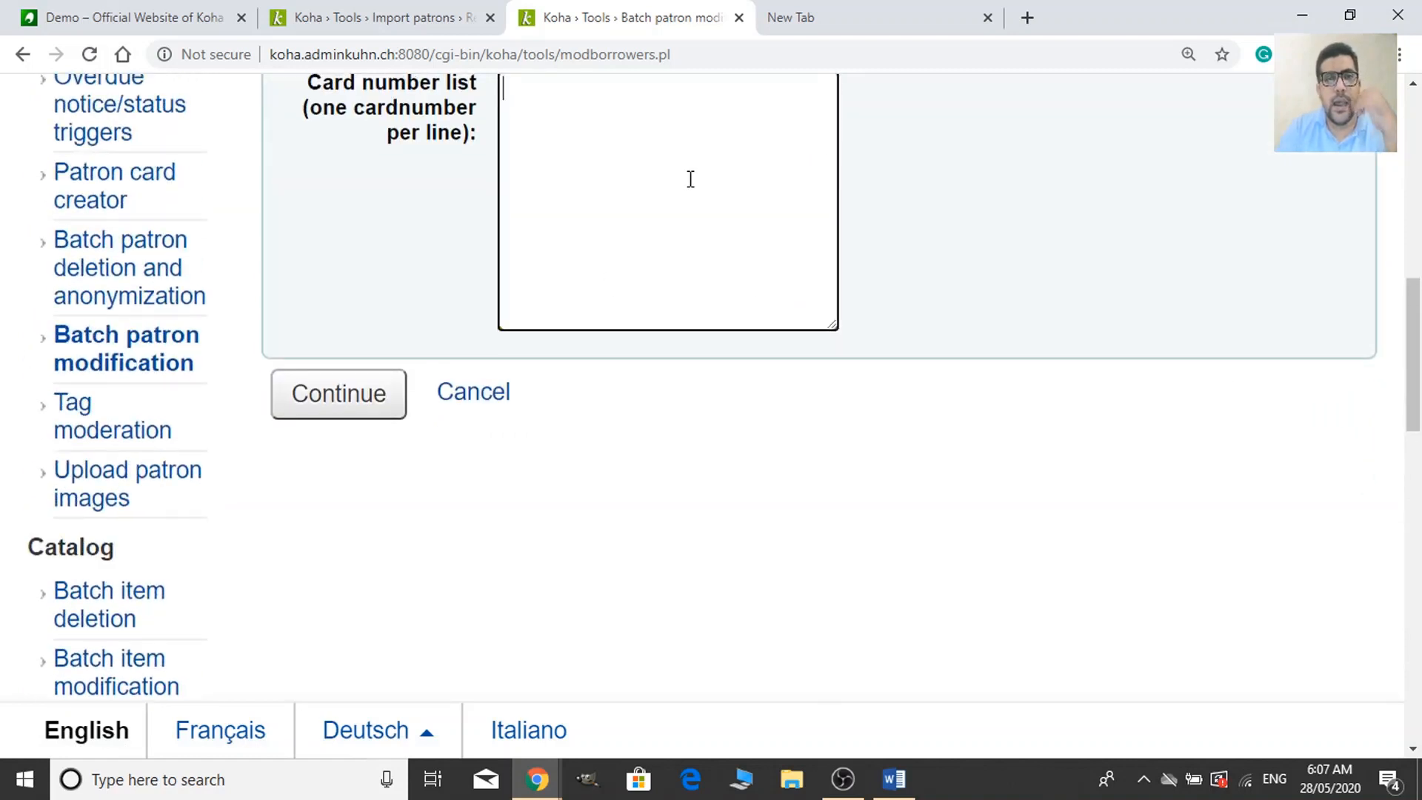
key("ctrl+v")
left_click(362, 403)
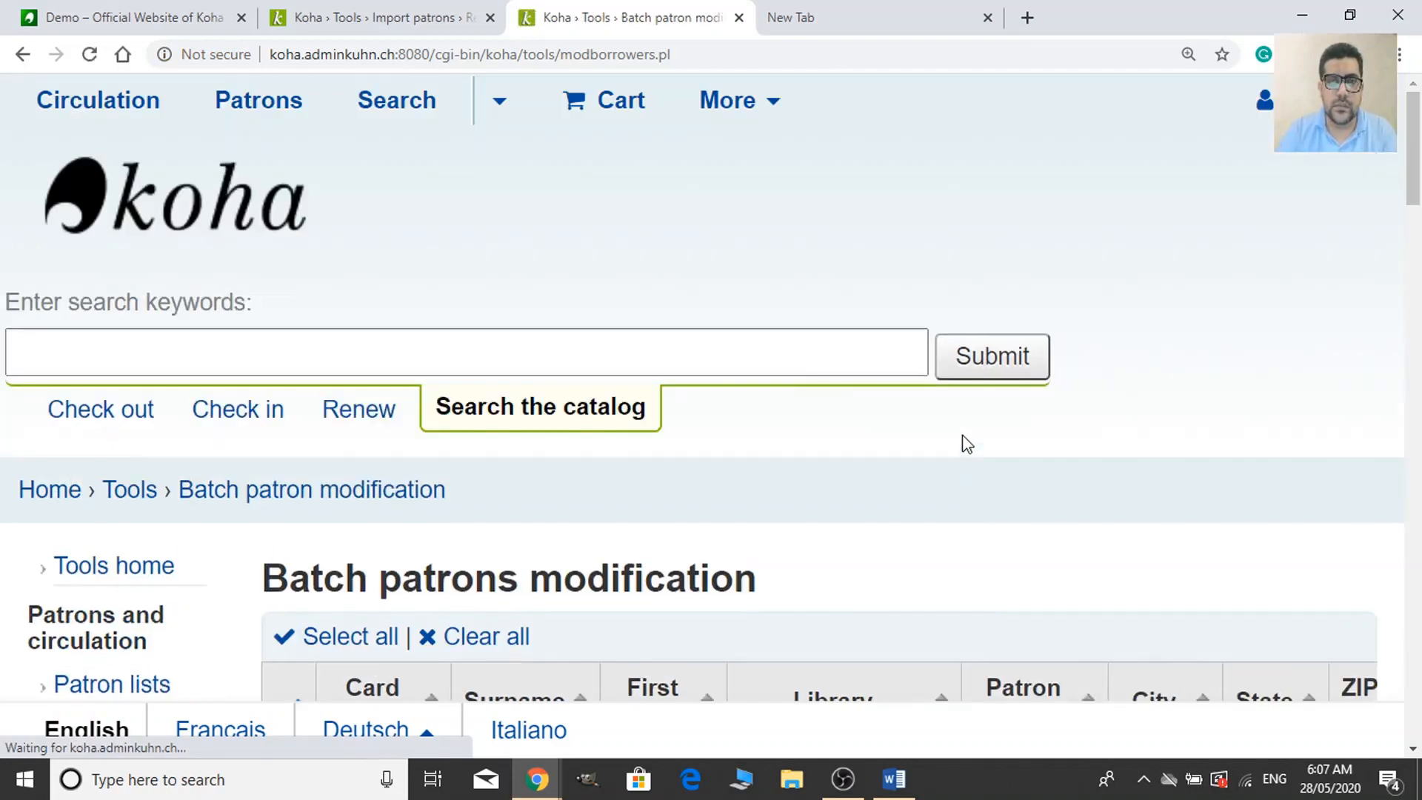
scroll(964, 446, "down", 7)
Clear all patron selections, then tick only the chosen patrons, including 00103.
scroll(964, 446, "down", 6)
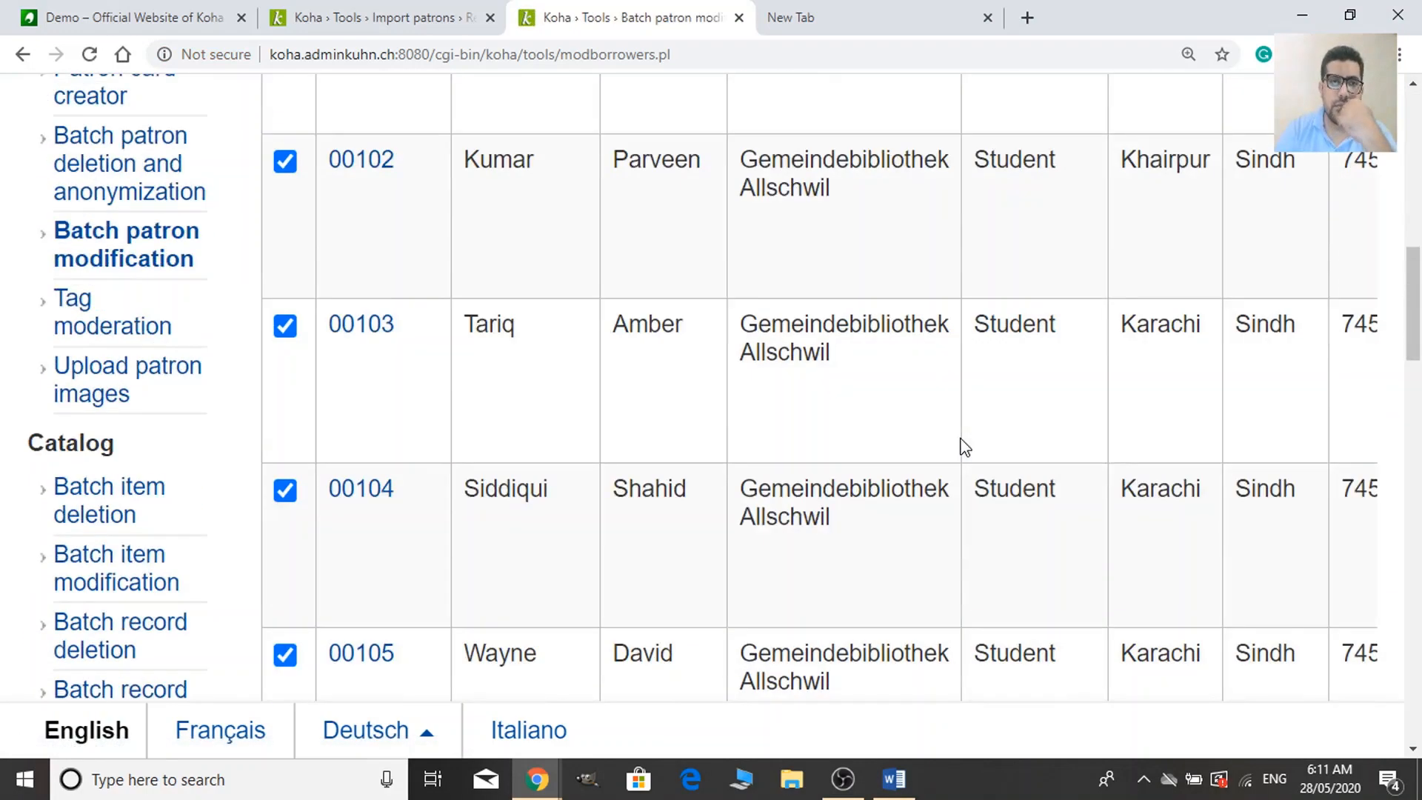
scroll(961, 444, "up", 7)
left_click(517, 221)
scroll(350, 480, "down", 10)
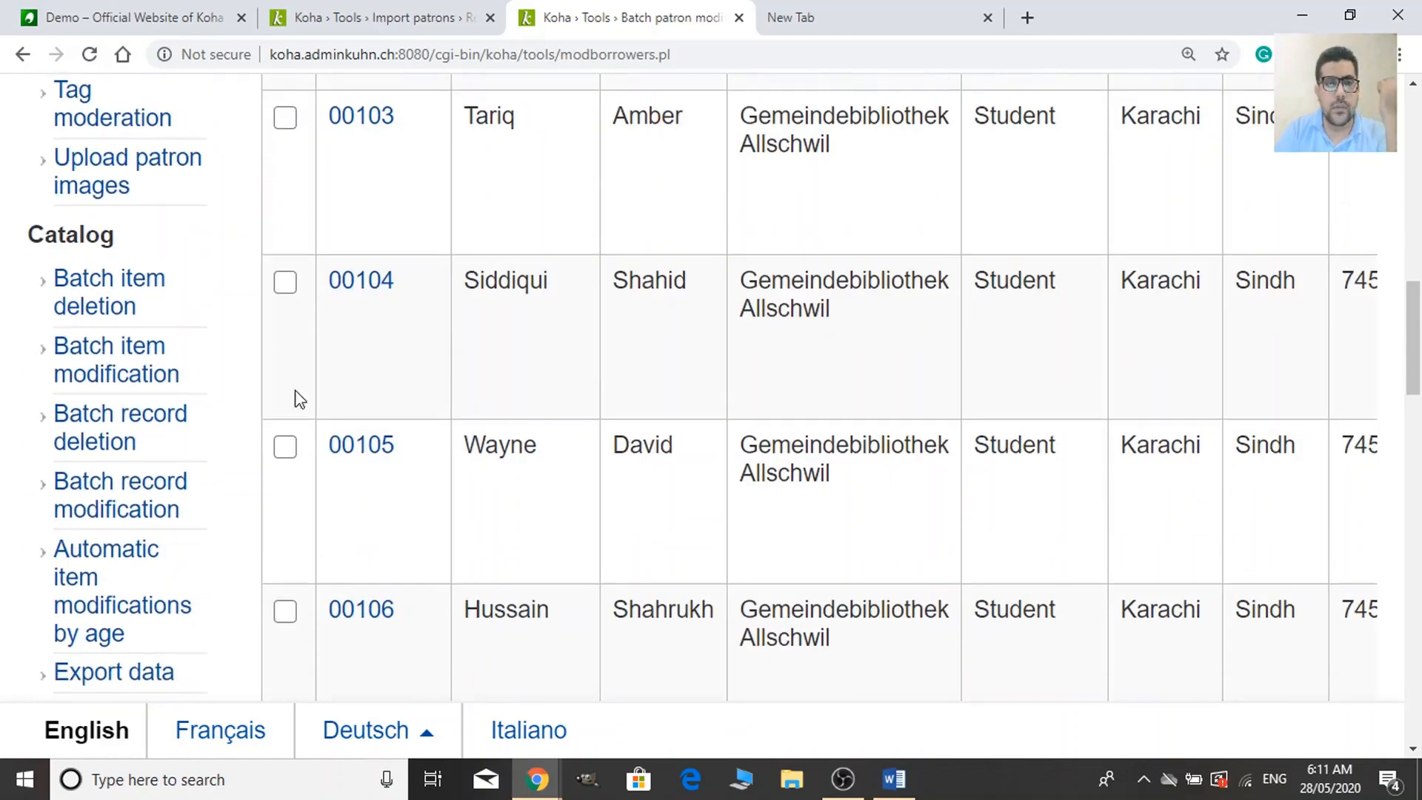
scroll(466, 419, "up", 10)
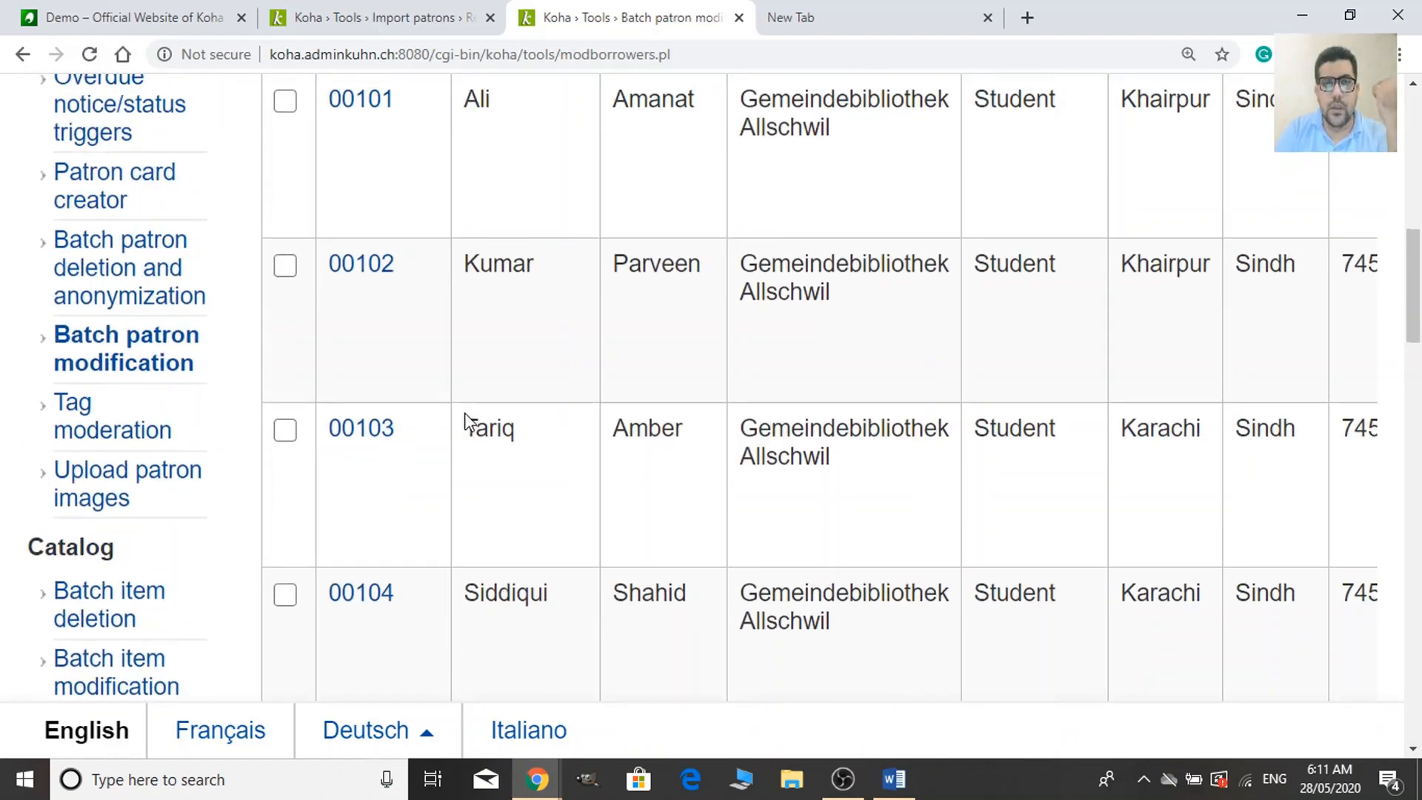
scroll(468, 422, "down", 5)
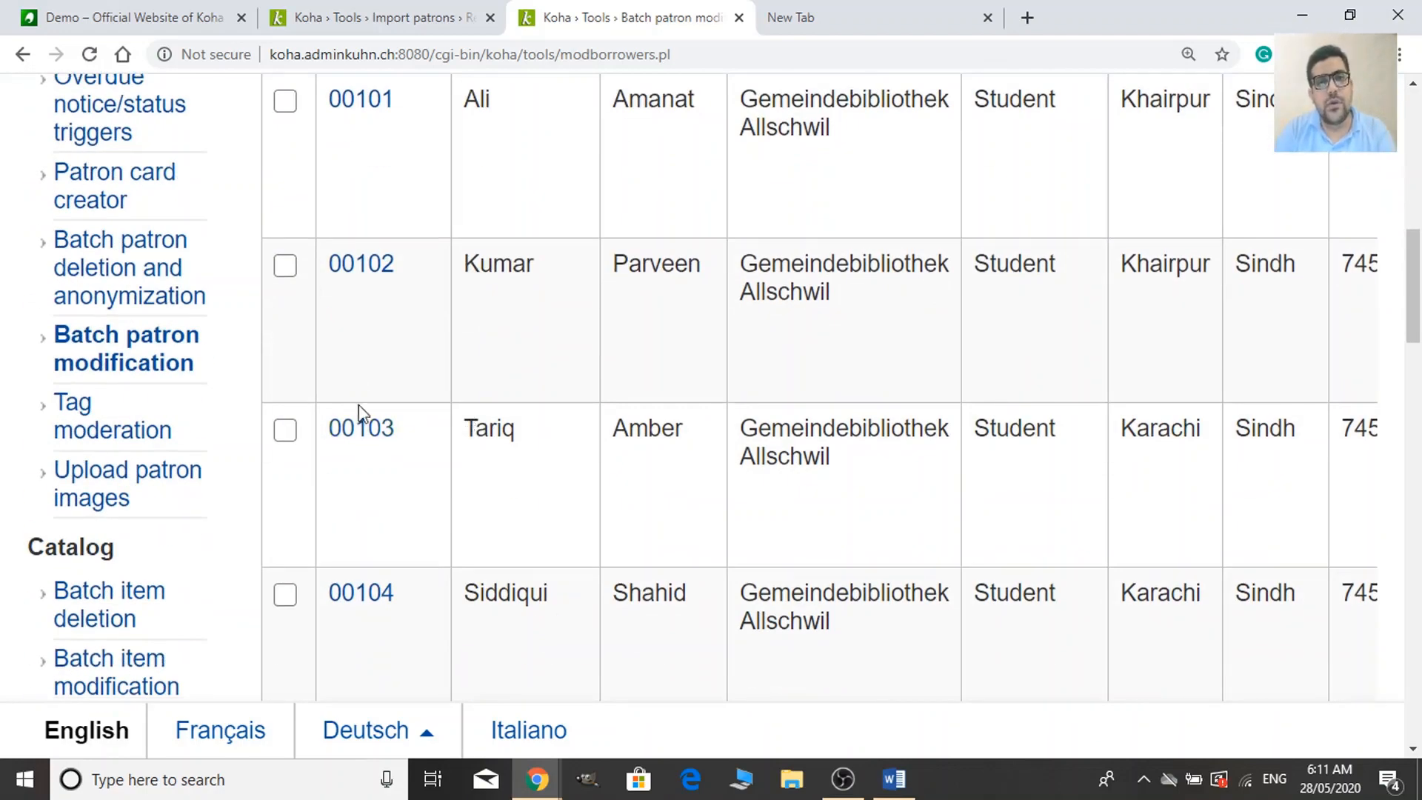
left_click(286, 429)
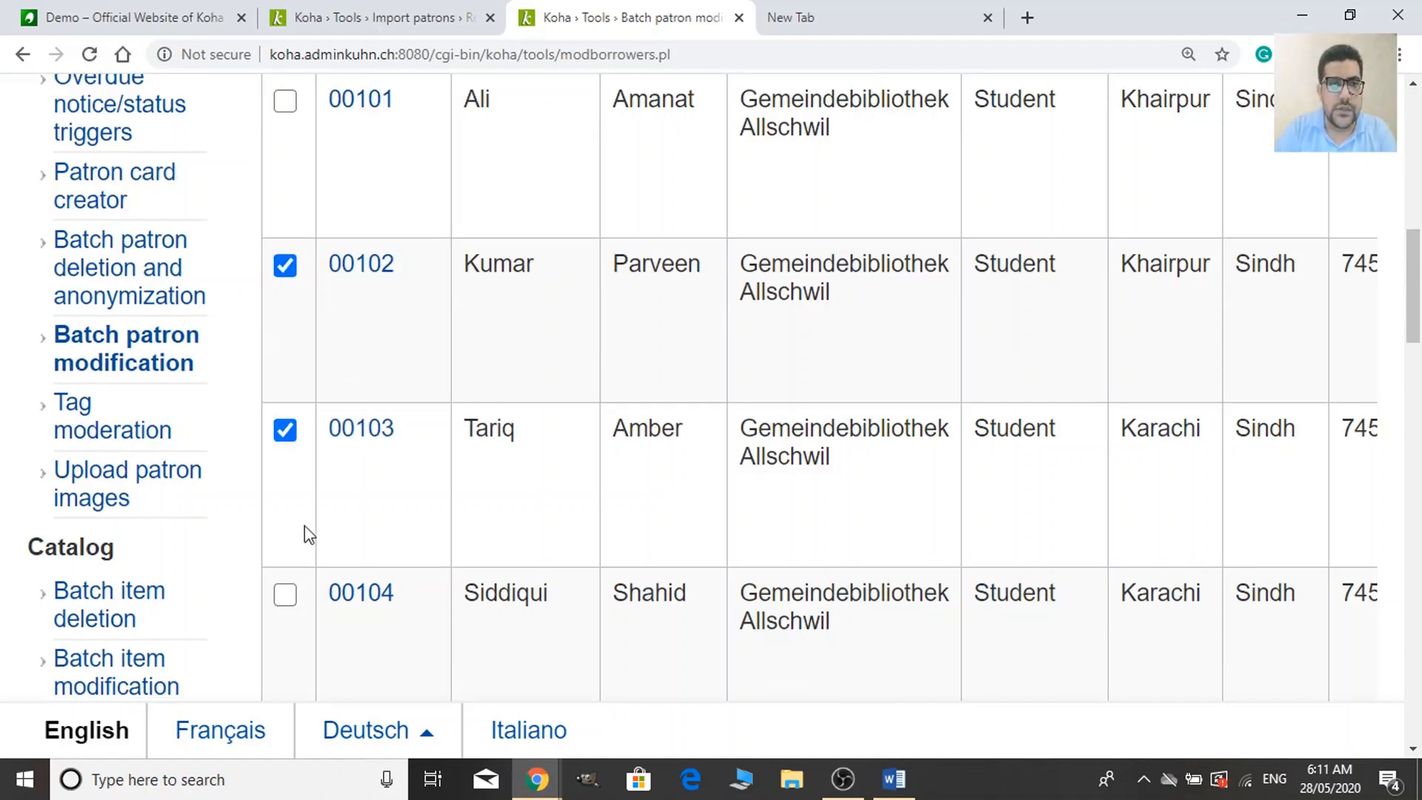
Set the Patron category to Class 10 (A) and save the batch edit.
scroll(531, 576, "down", 20)
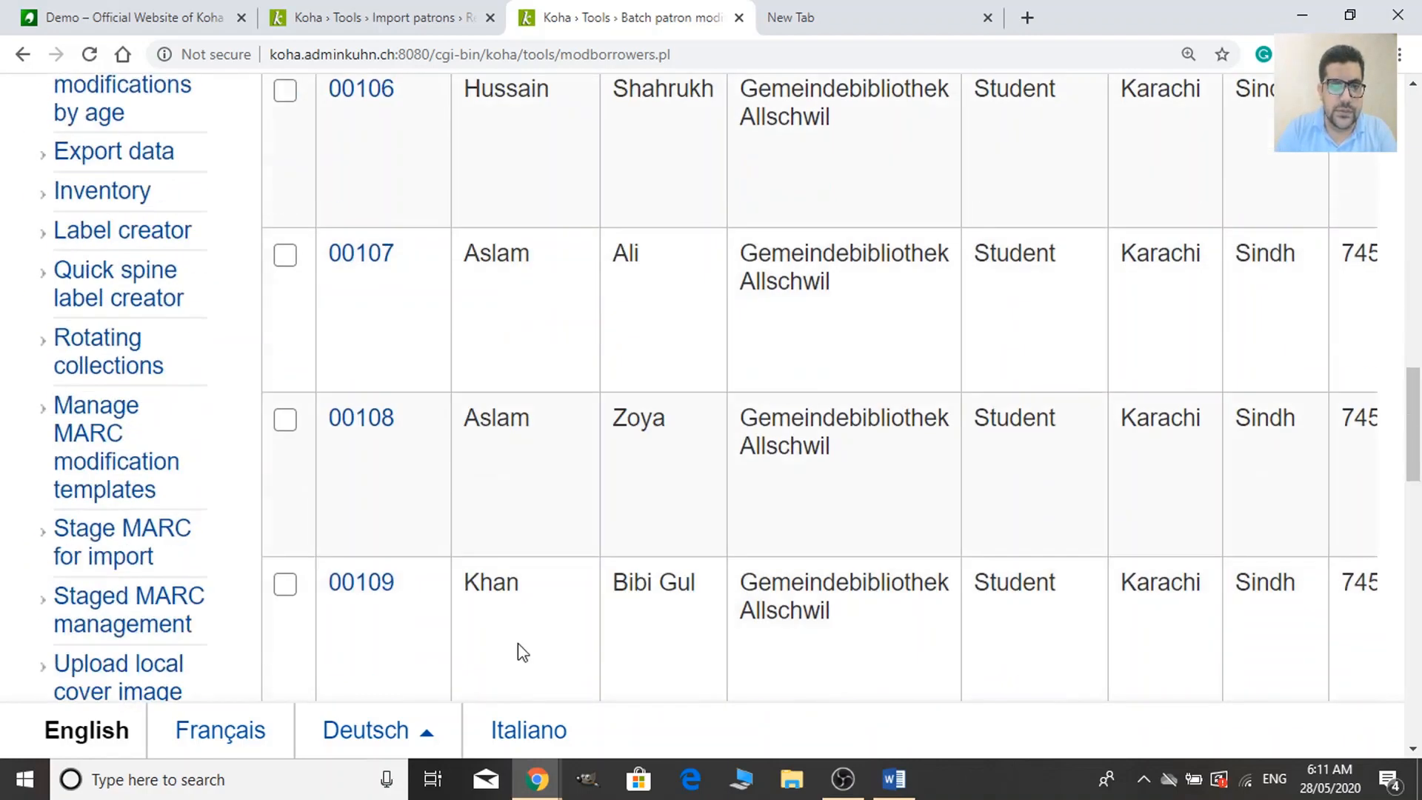
scroll(526, 643, "up", 8)
scroll(374, 547, "down", 9)
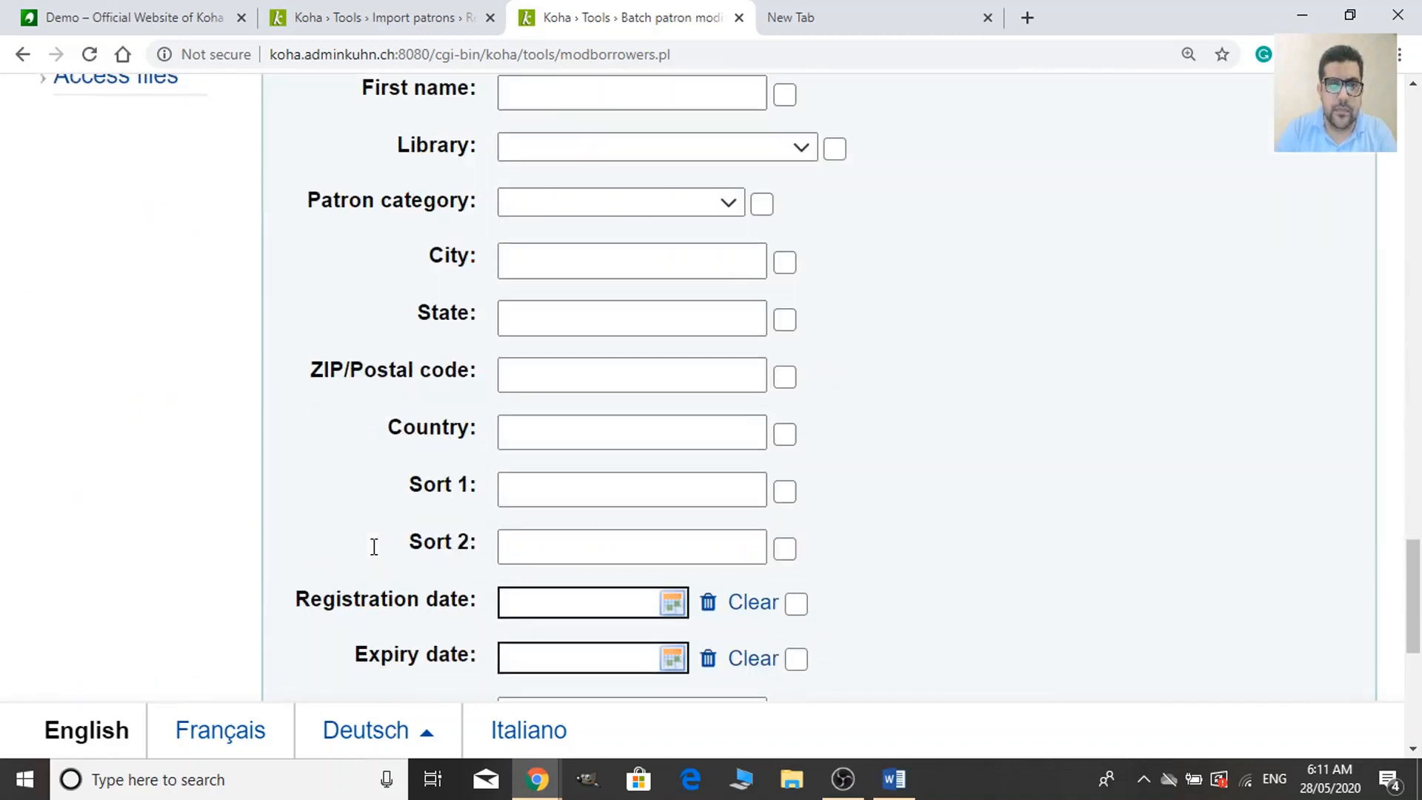
scroll(885, 251, "up", 3)
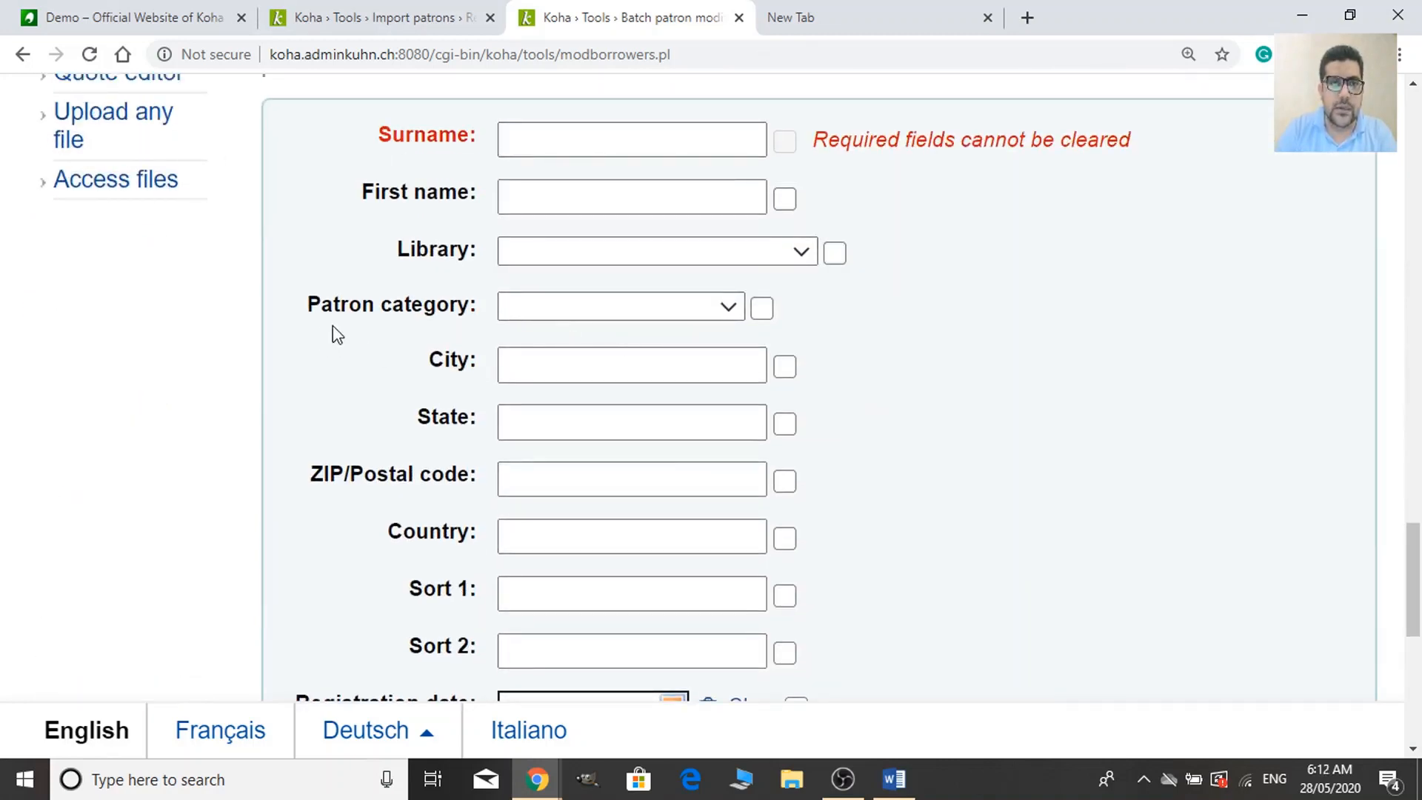
left_click(679, 305)
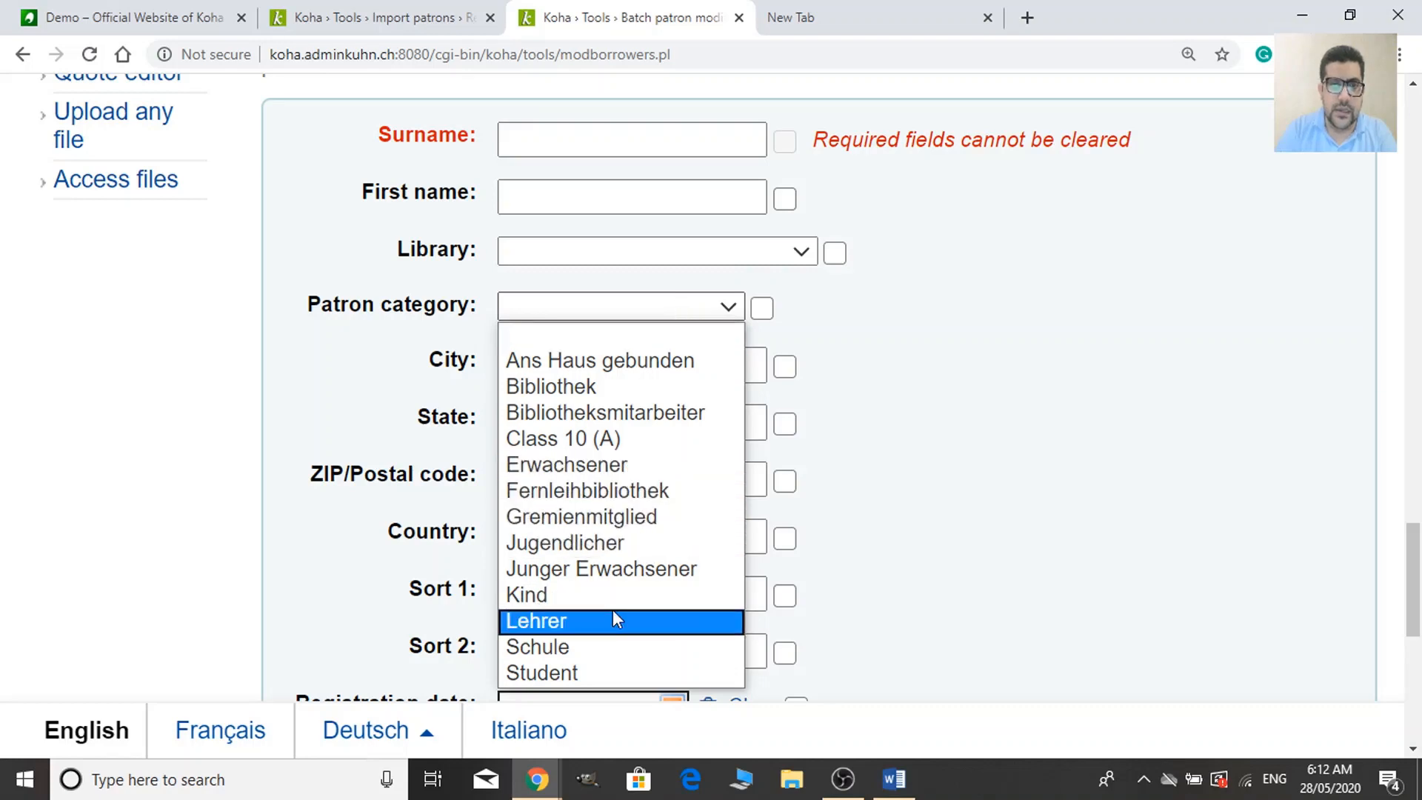
left_click(655, 439)
scroll(891, 526, "down", 8)
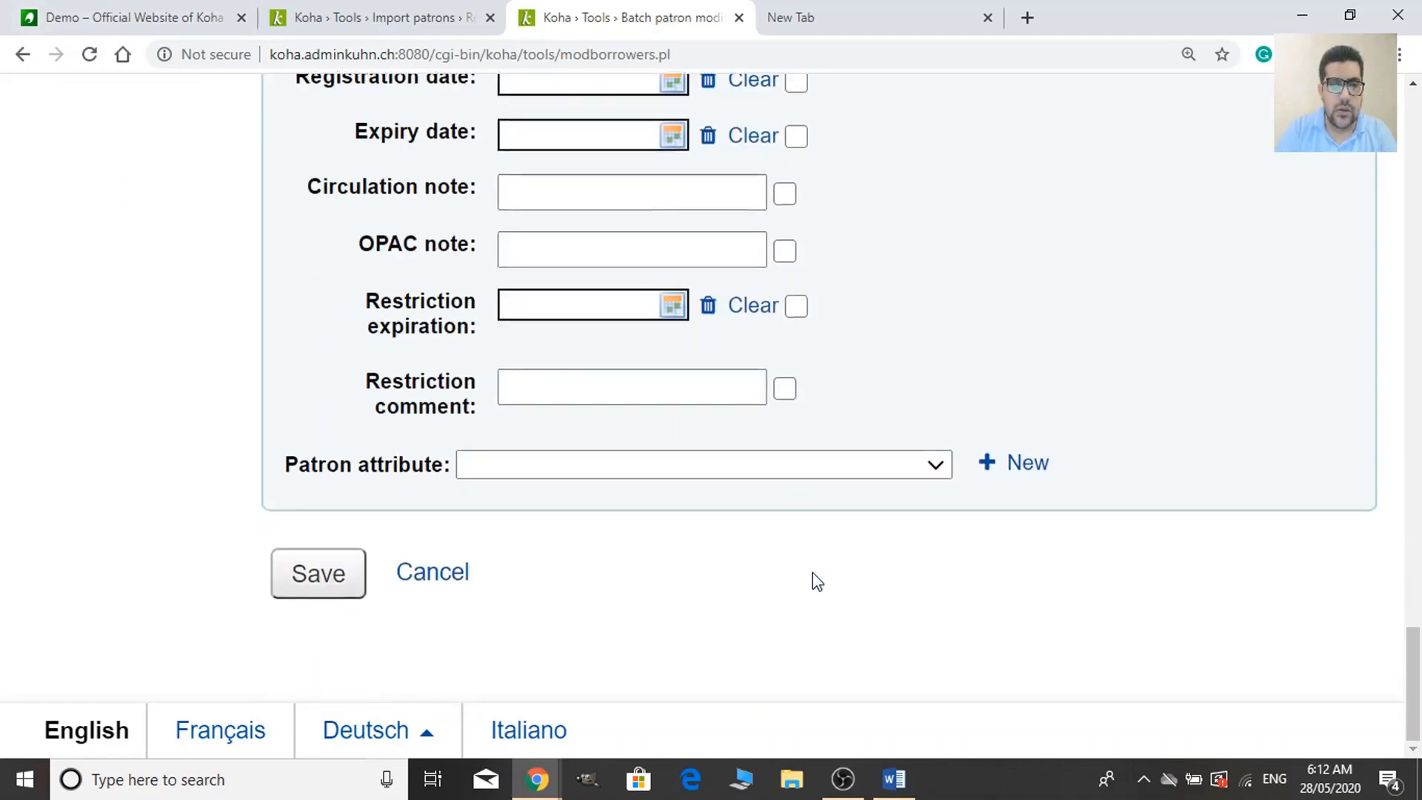
left_click(337, 592)
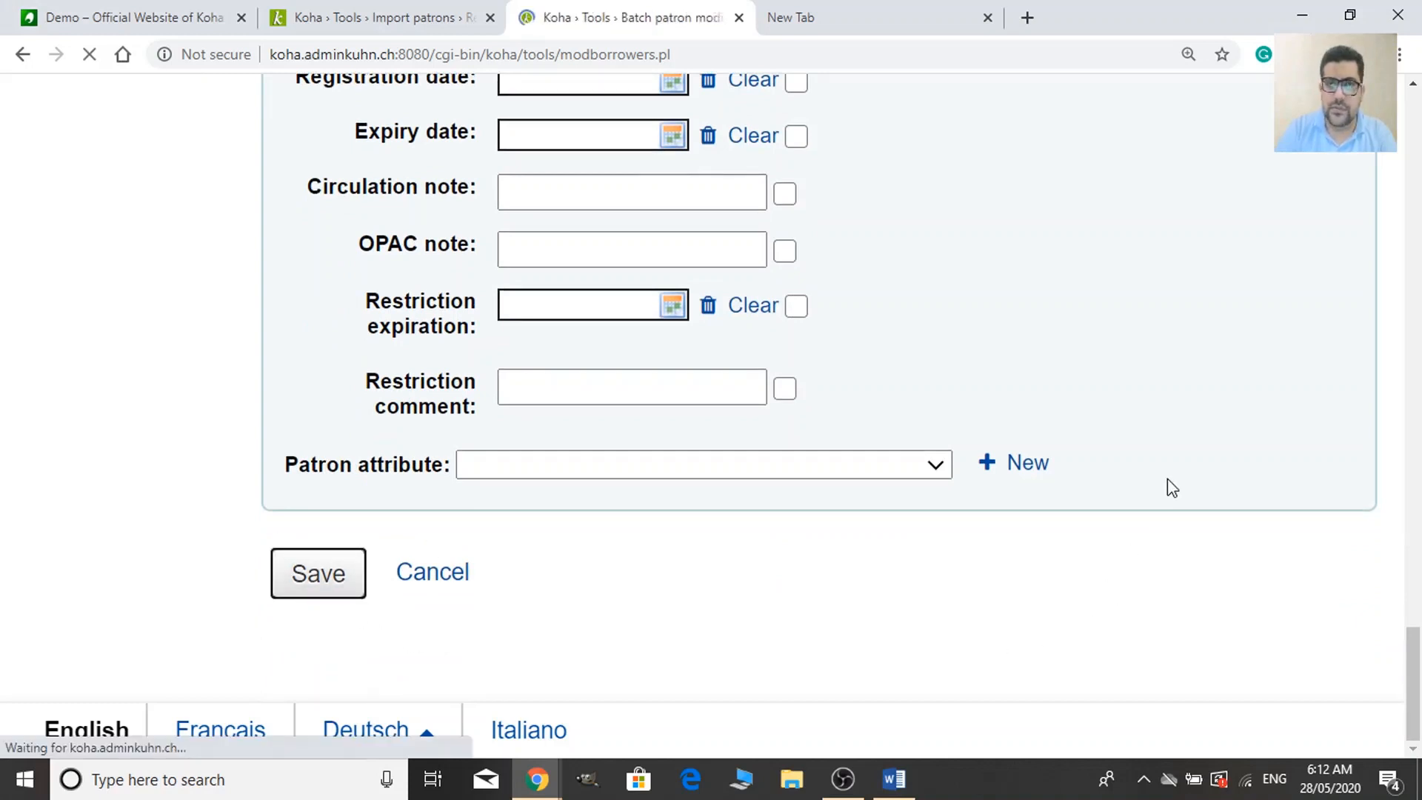
Open patron 00102's details to confirm category Class 10 (A), then go back to the Import patrons results.
scroll(1170, 482, "down", 6)
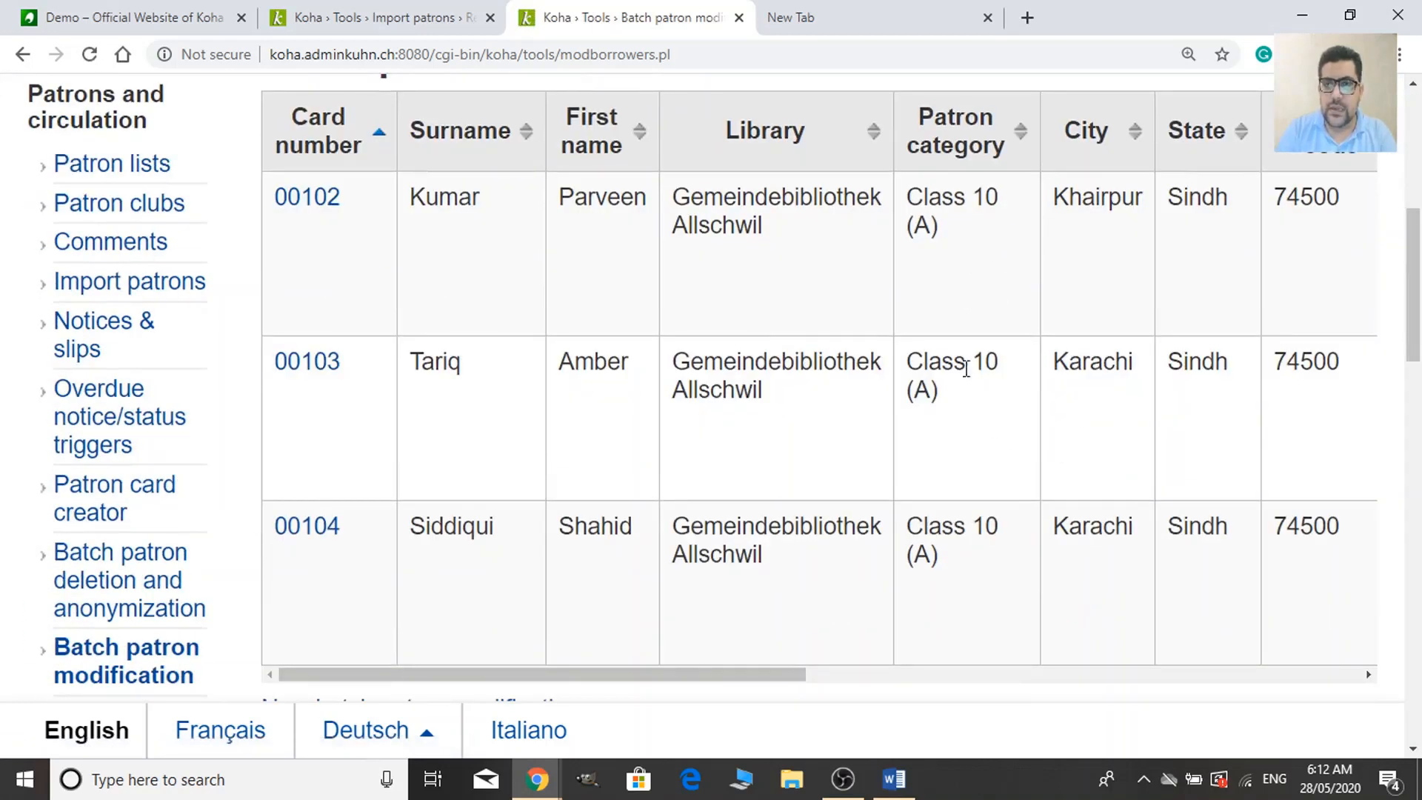
left_click(336, 198)
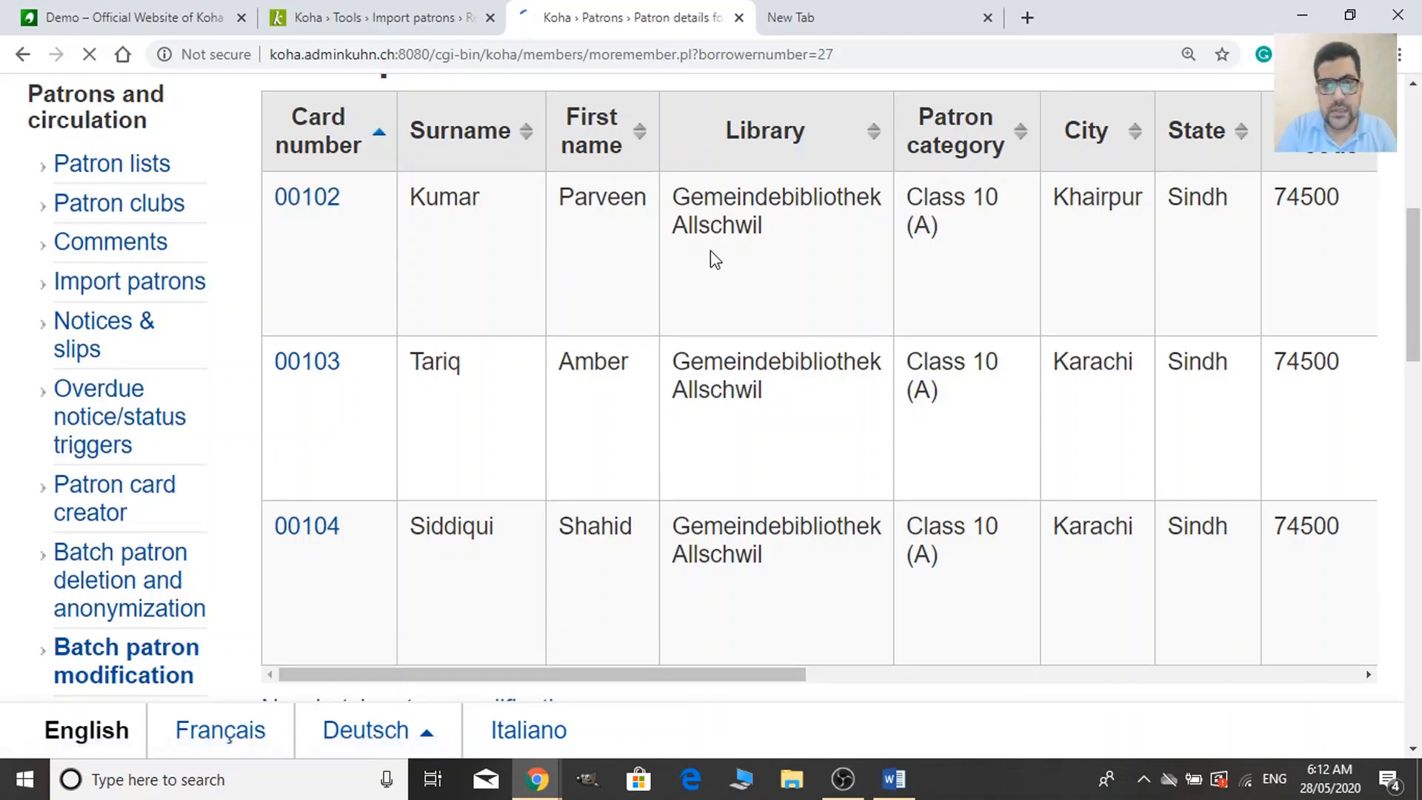
scroll(714, 255, "down", 4)
scroll(718, 270, "down", 3)
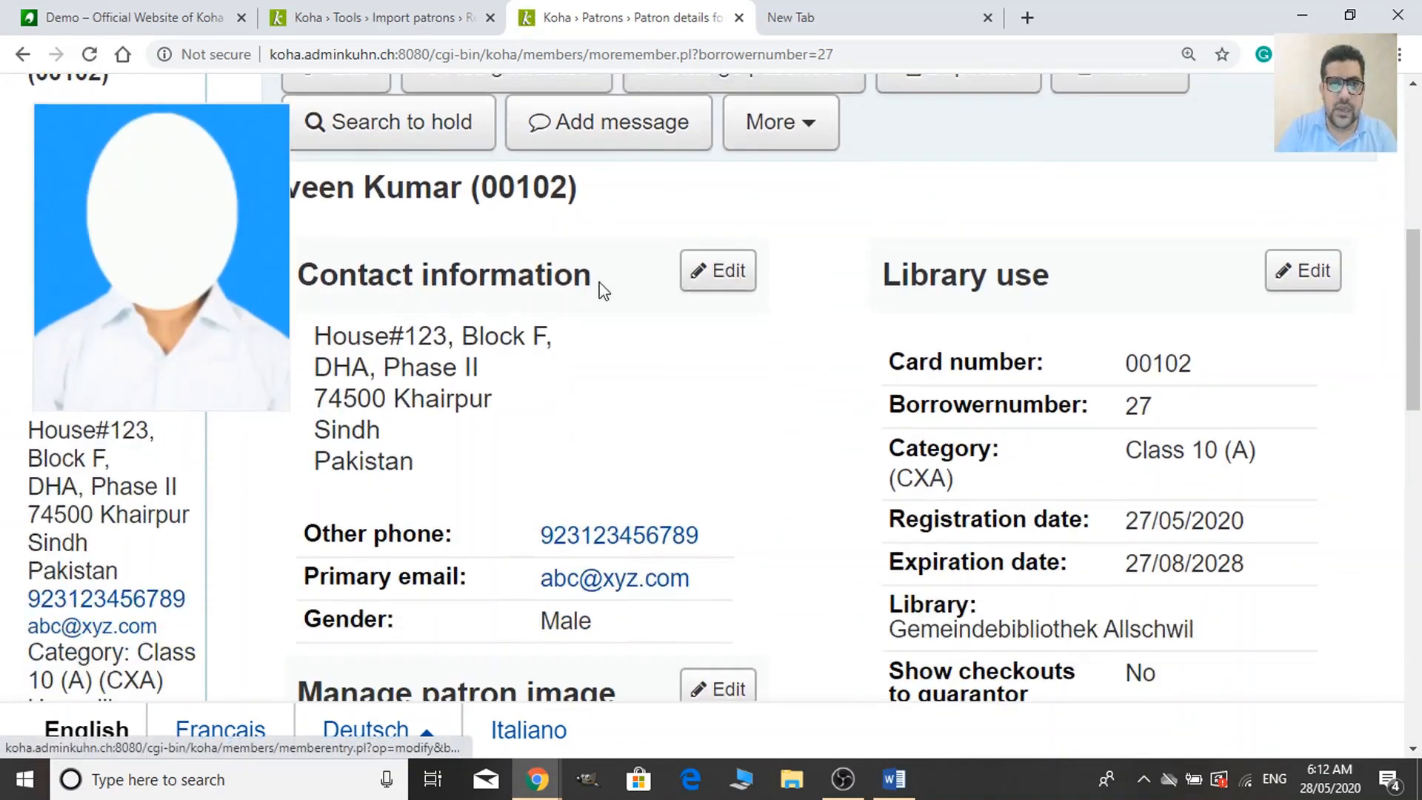
key("ctrl+minus")
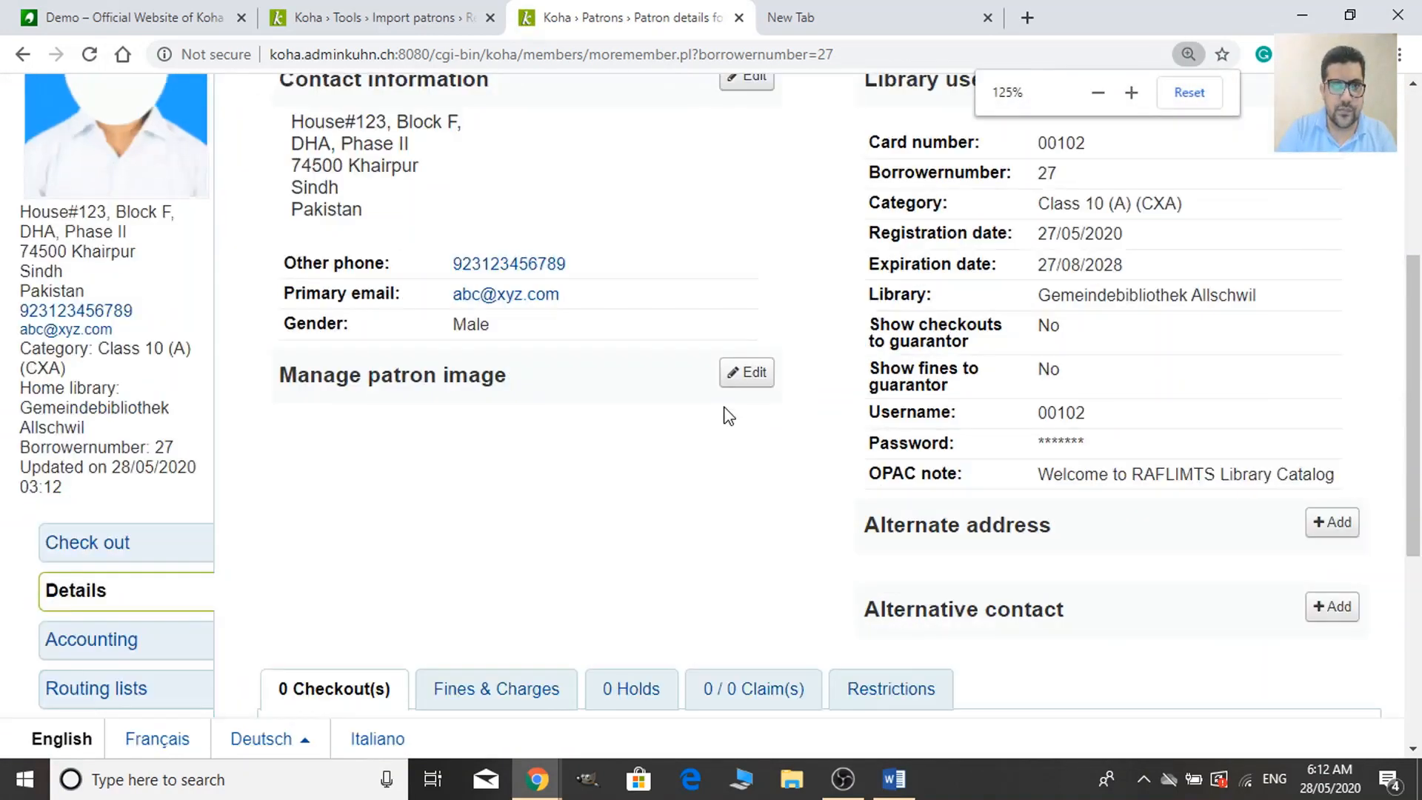
key("ctrl+minus")
scroll(680, 495, "down", 1)
scroll(680, 495, "down", 2)
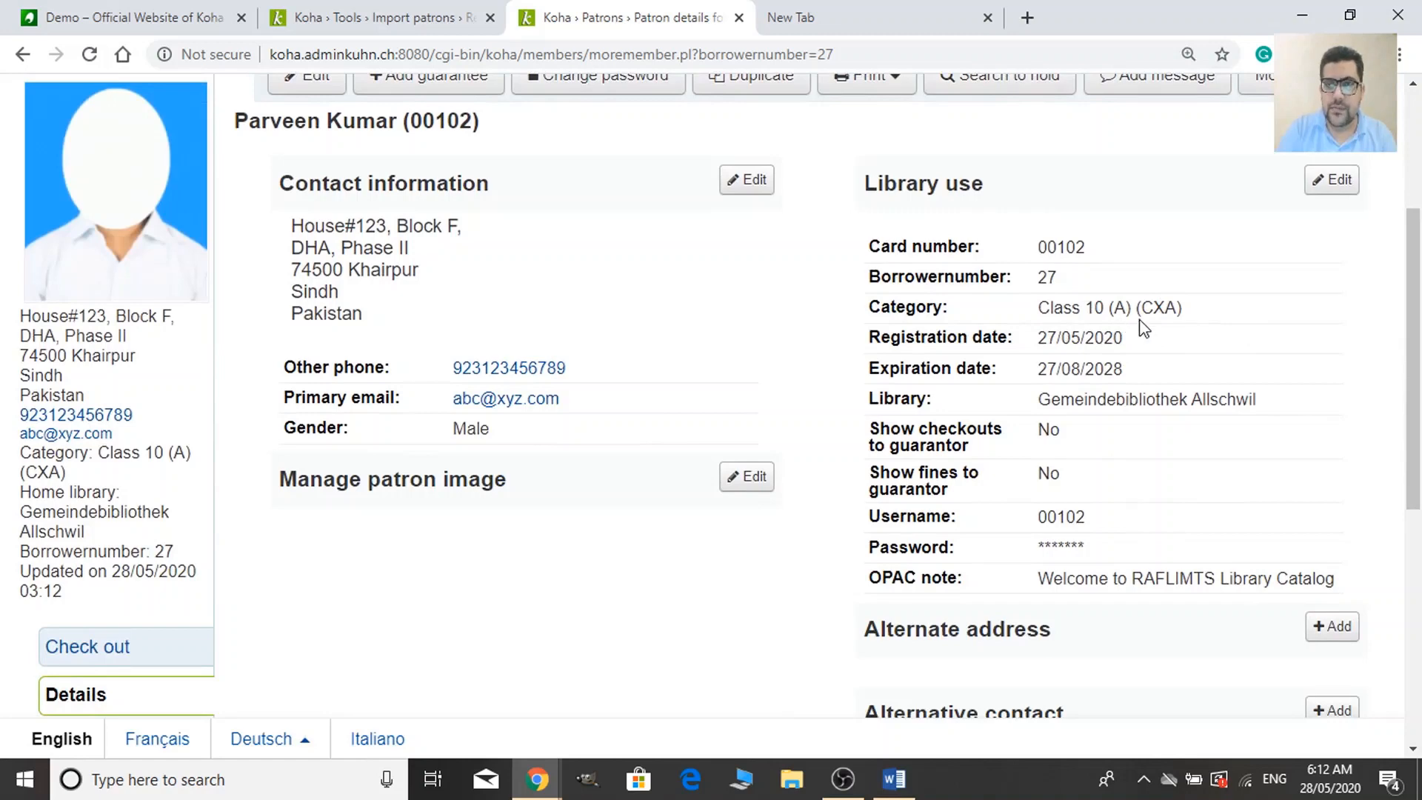
scroll(1182, 516, "up", 4)
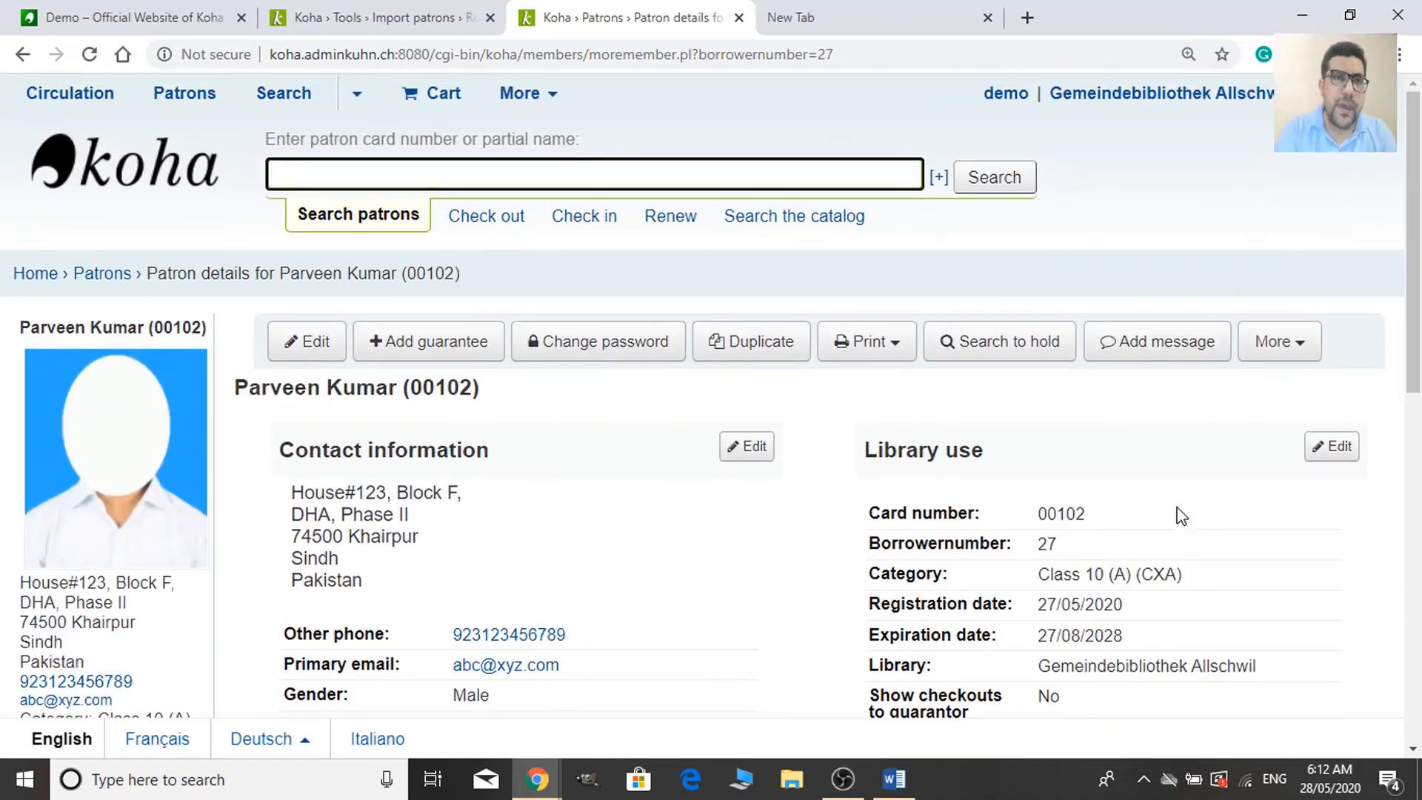
left_click(364, 10)
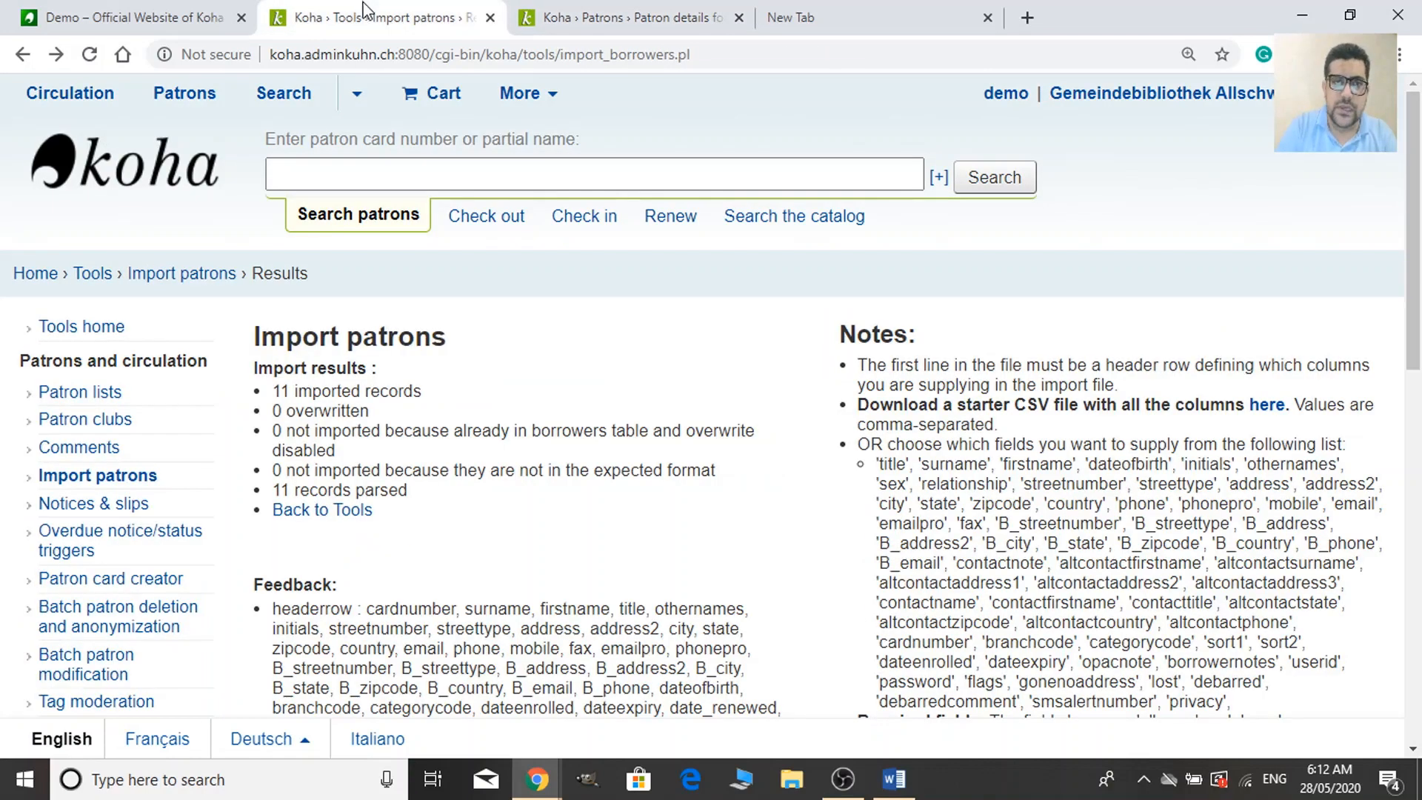
Return to patron 00102's details, then switch to the Cloud Flamingos Koha Tools slide window.
left_click(516, 11)
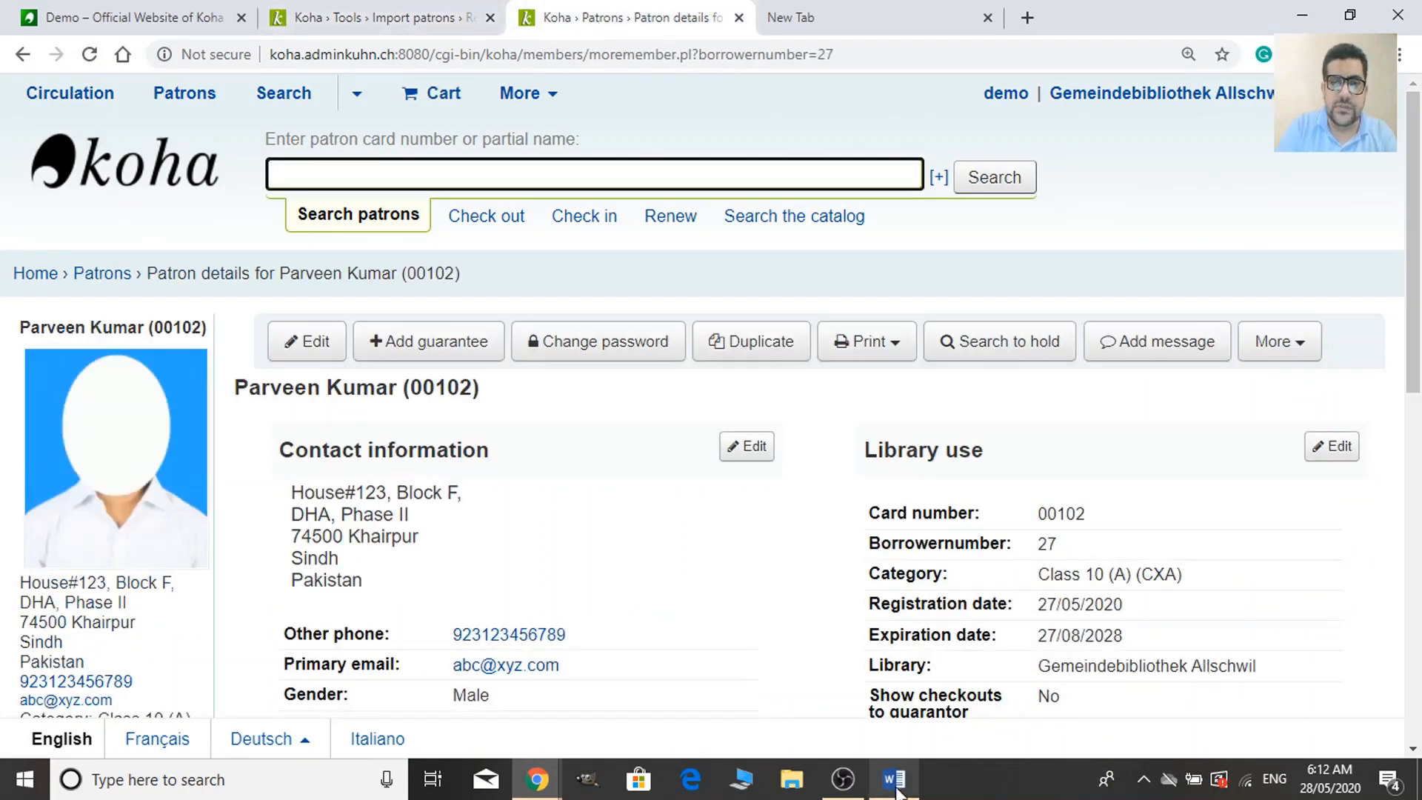
mouse_move(537, 779)
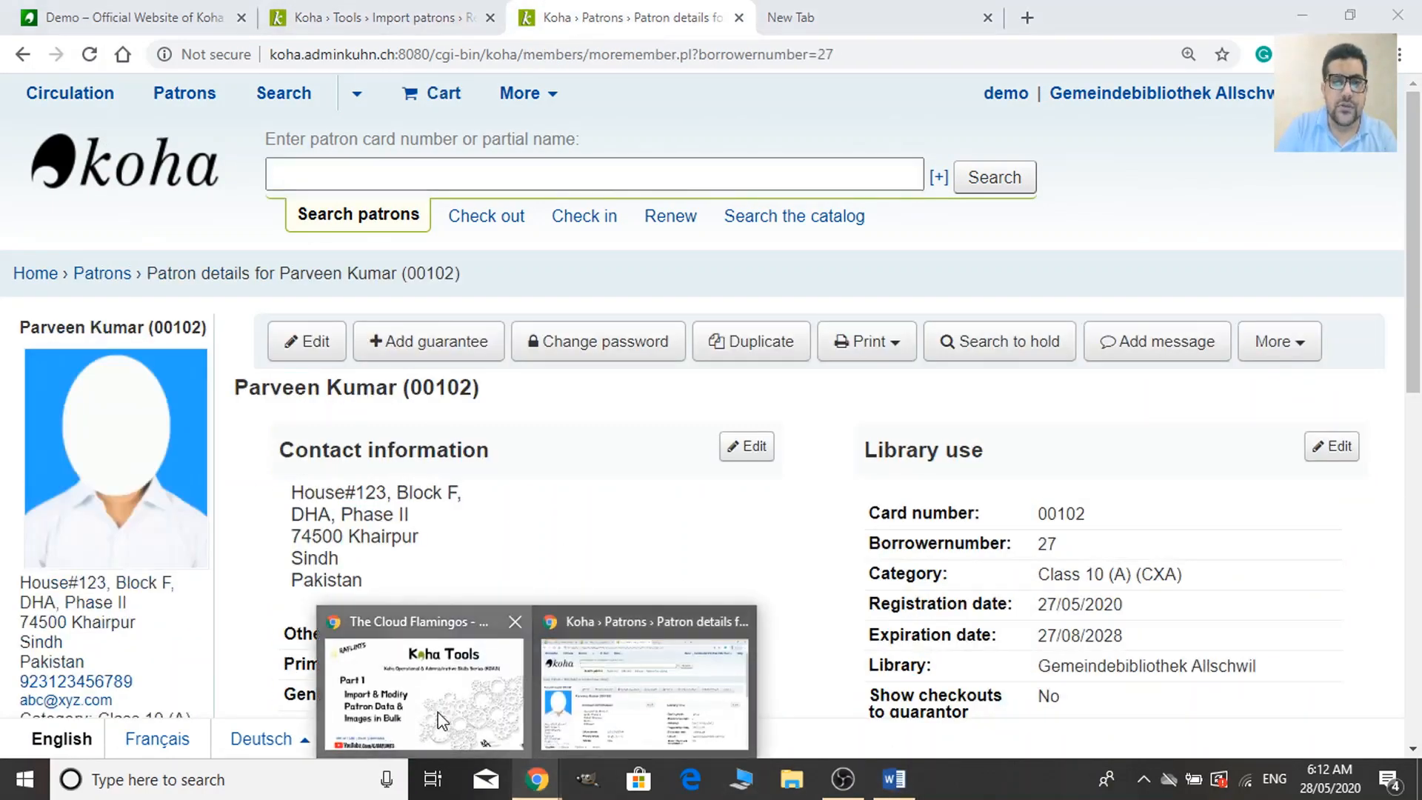
left_click(442, 720)
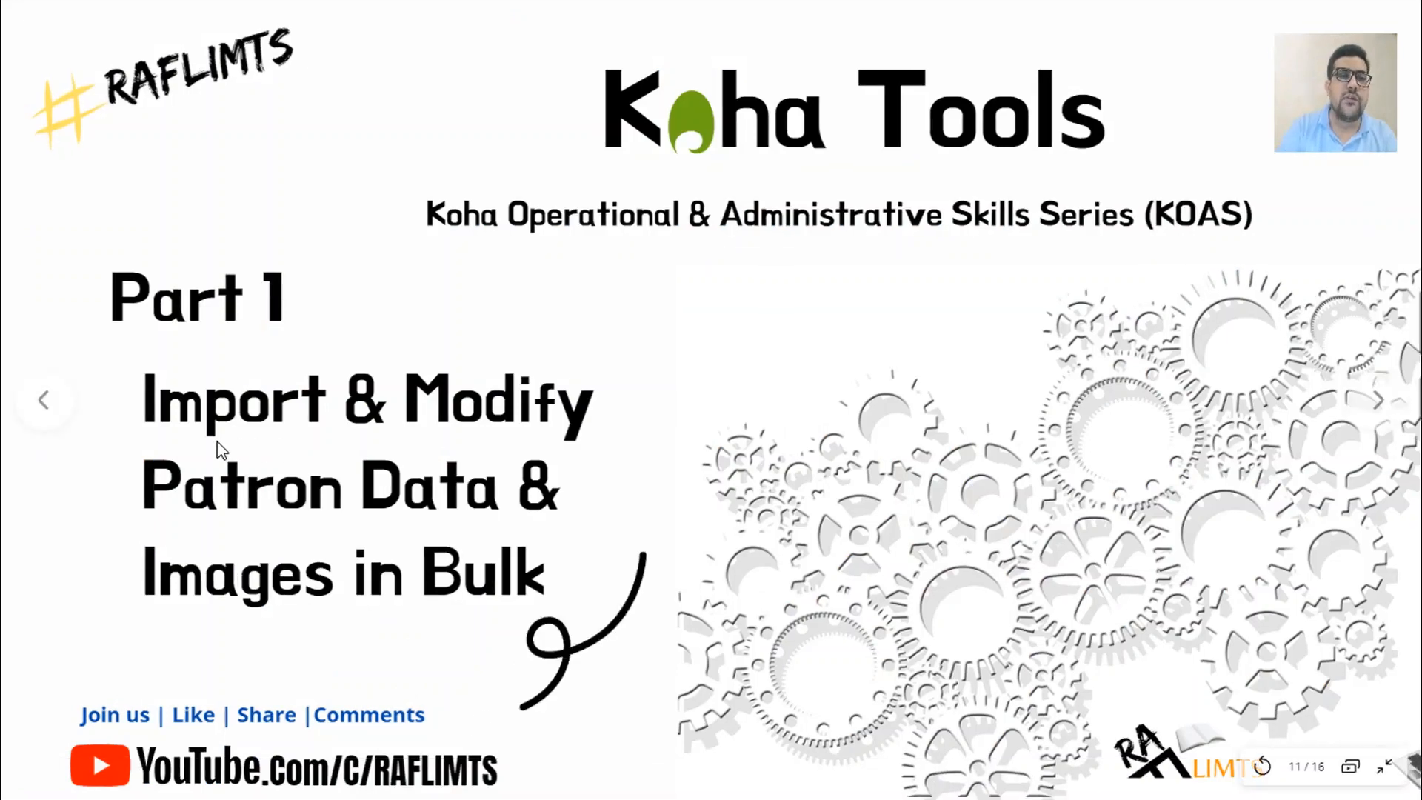